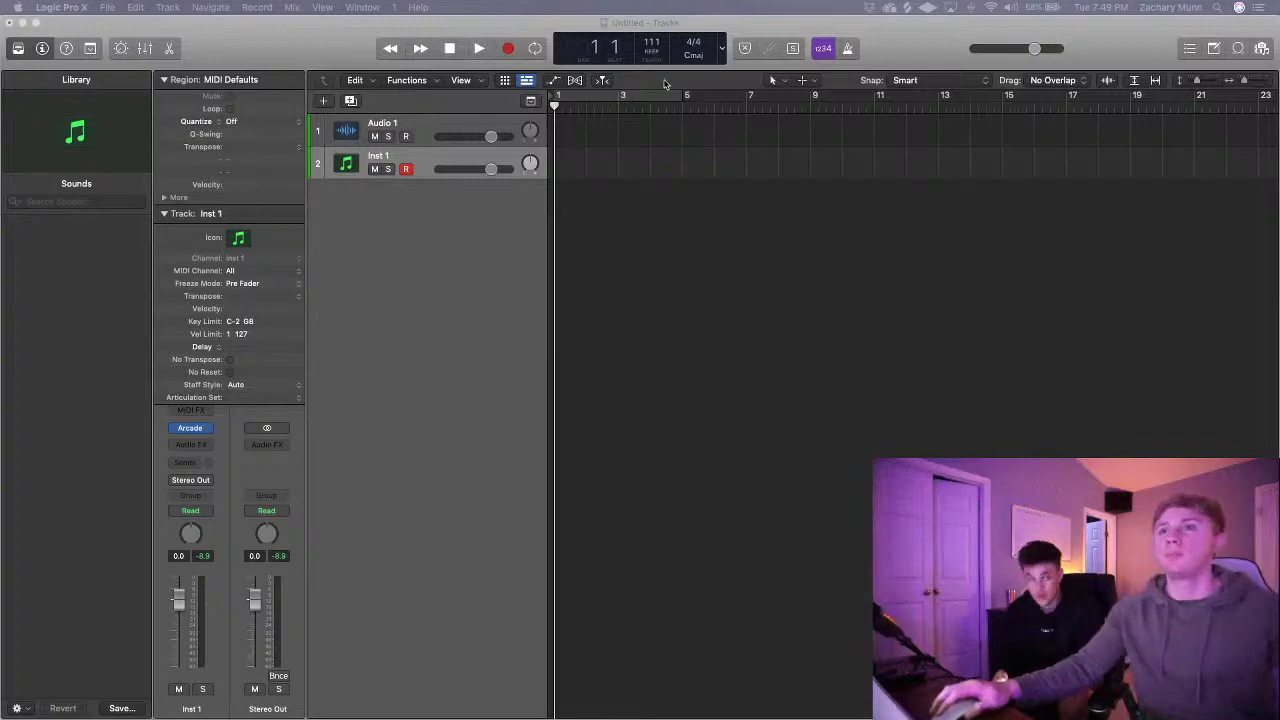
- Open the Arcade instrument on the Inst 1 track and set its session key to F major
click(196, 431)
click(195, 430)
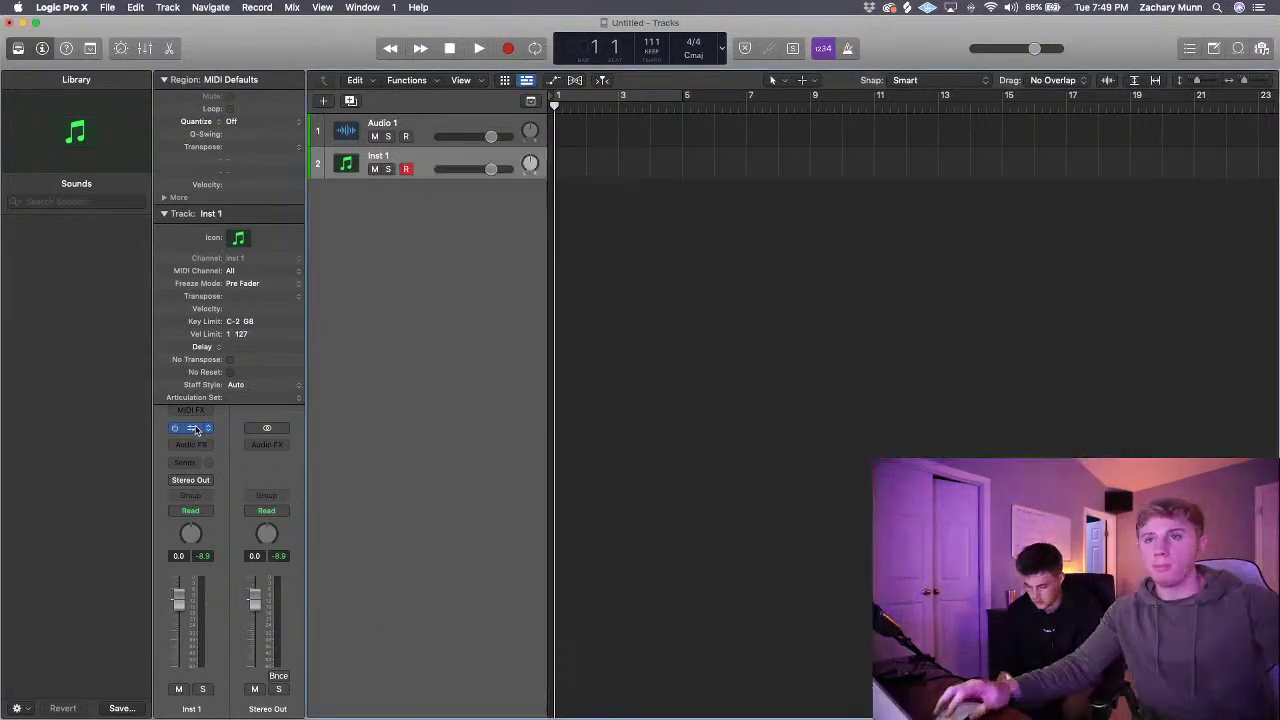
key(v)
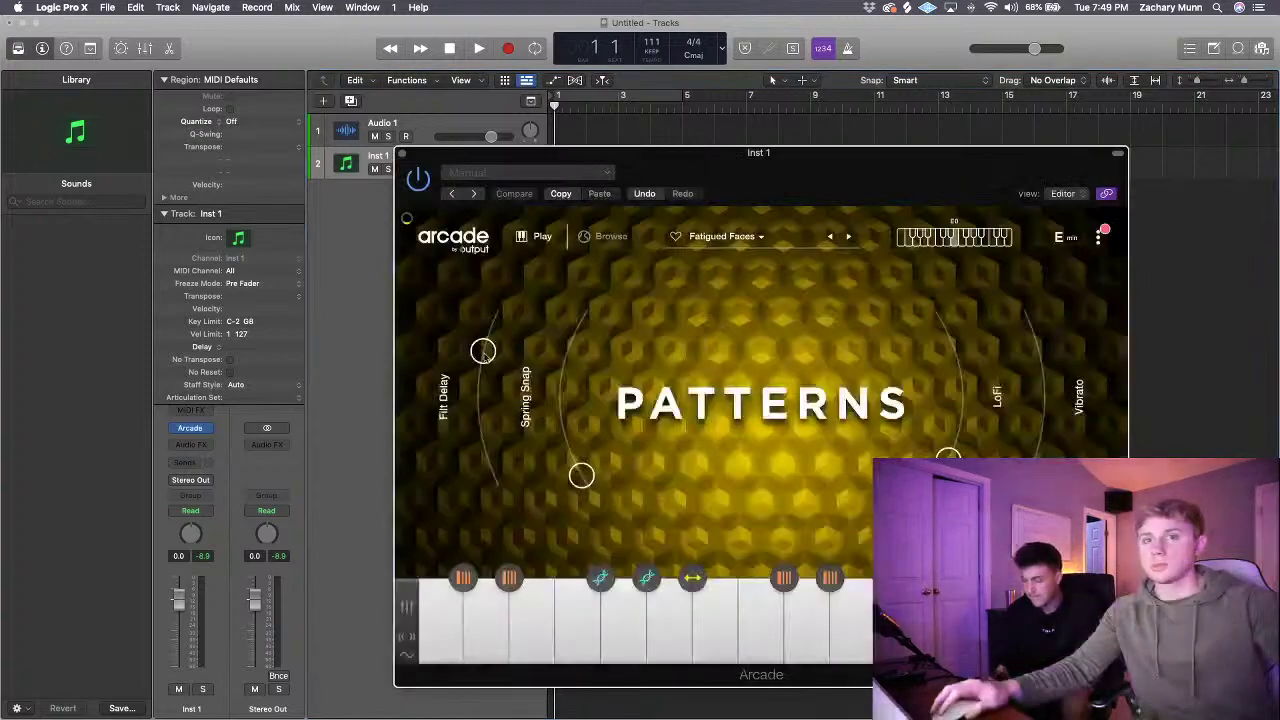
click(1068, 238)
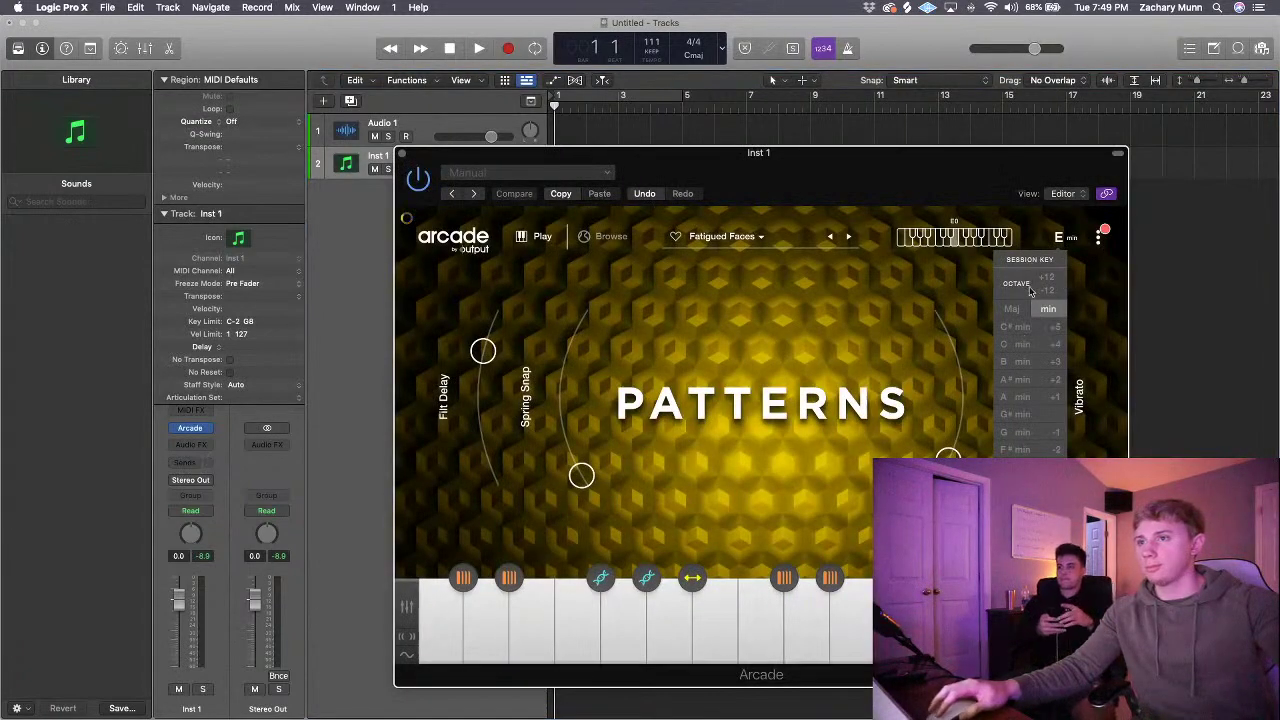
click(1012, 309)
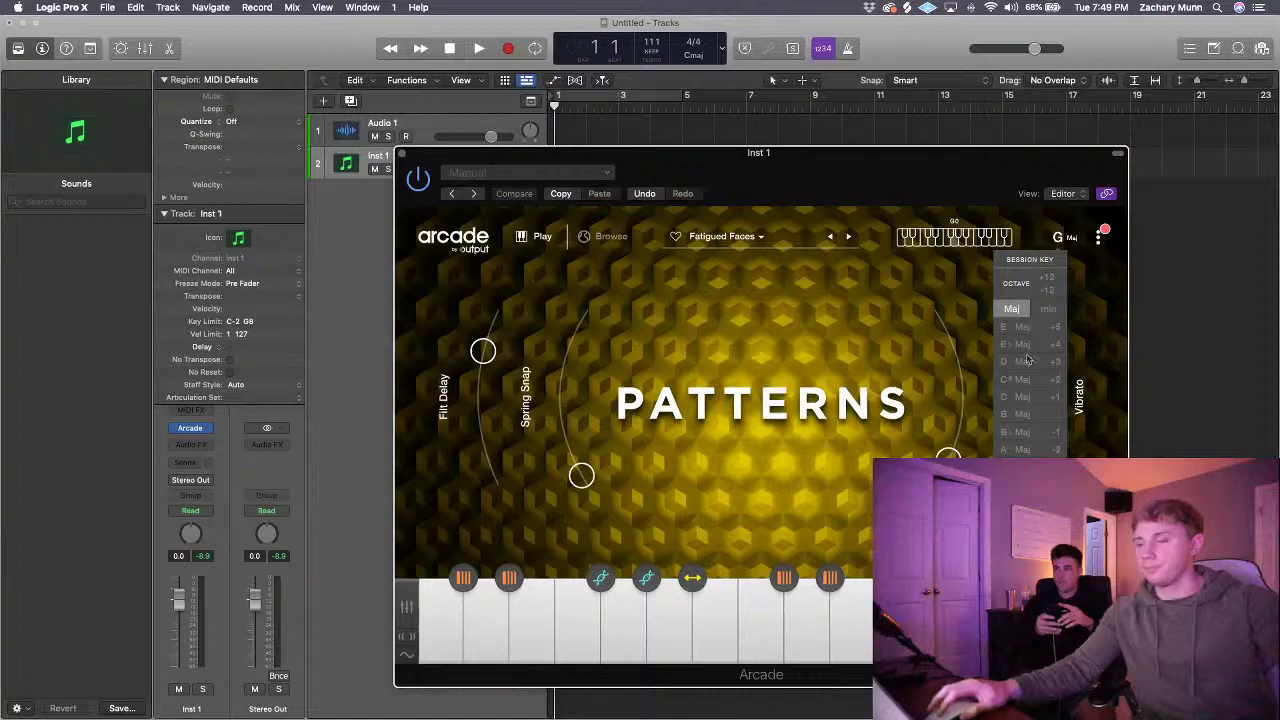
click(1030, 519)
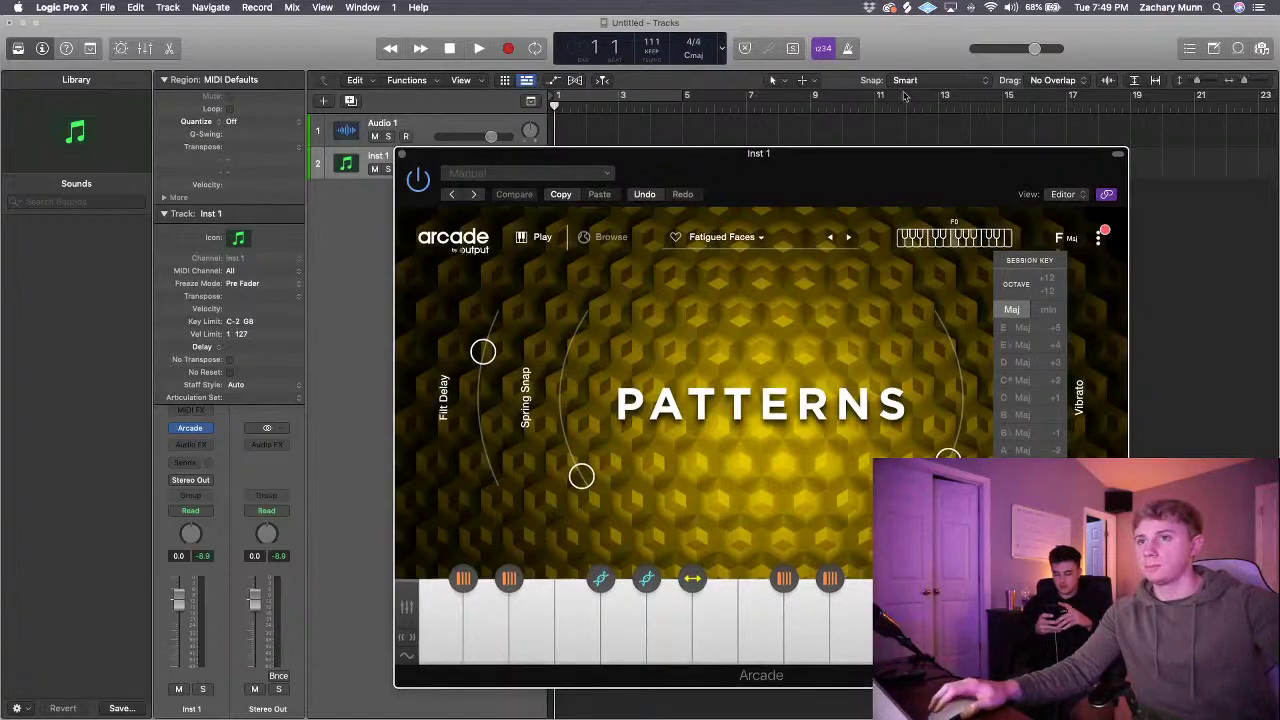
- Browse Arcade's lines for Patterns and load the Orchard Sunrise kit
drag(875, 160, 870, 143)
click(785, 229)
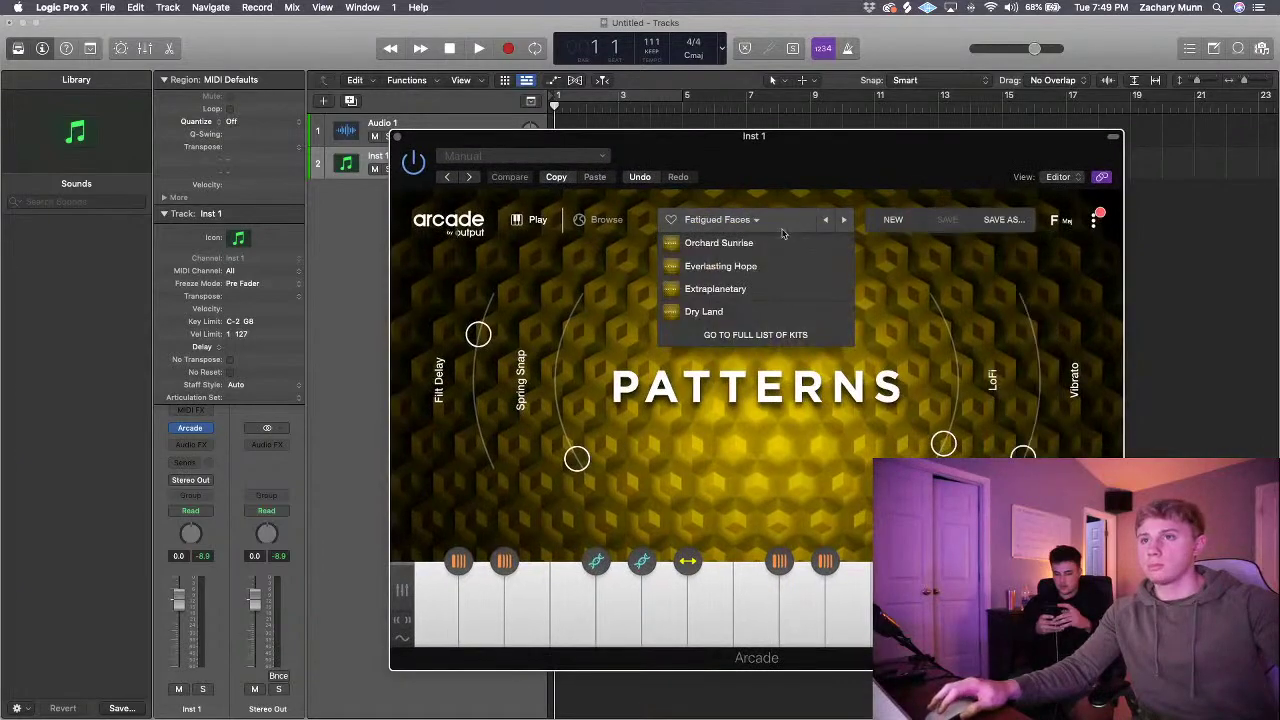
click(605, 219)
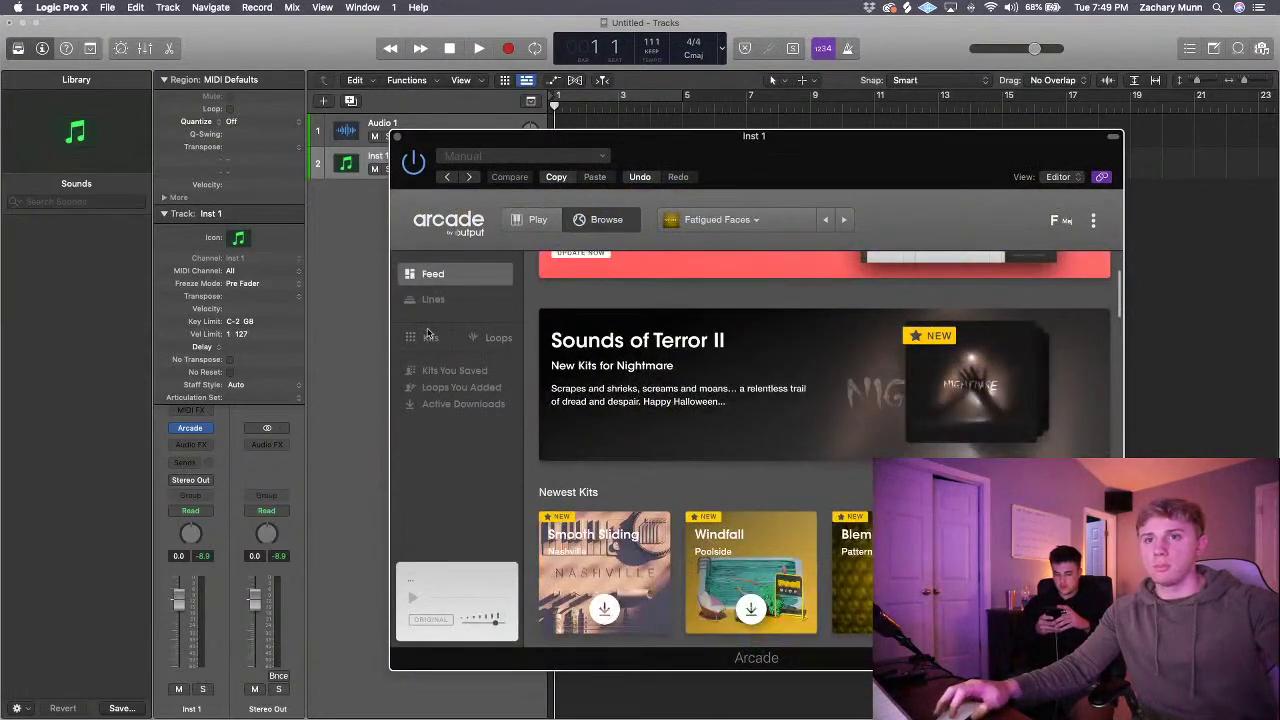
click(440, 337)
click(433, 299)
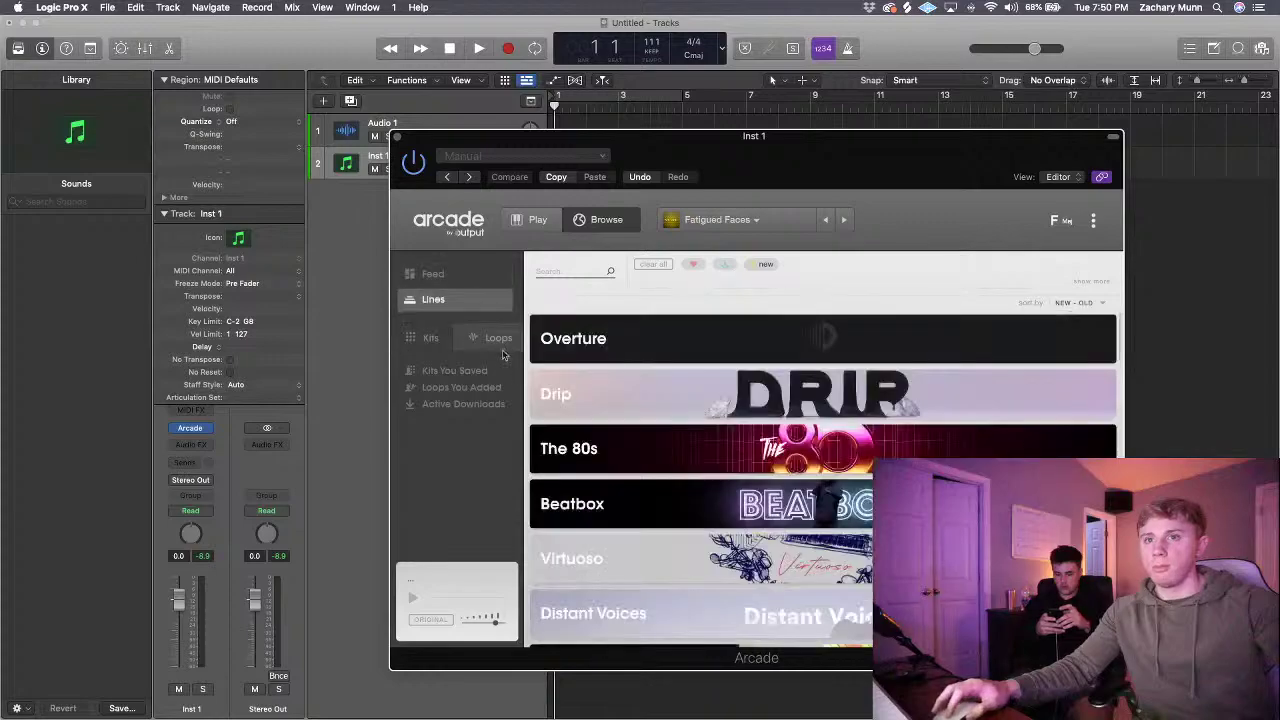
scroll(673, 510, down, 10)
scroll(673, 510, up, 5)
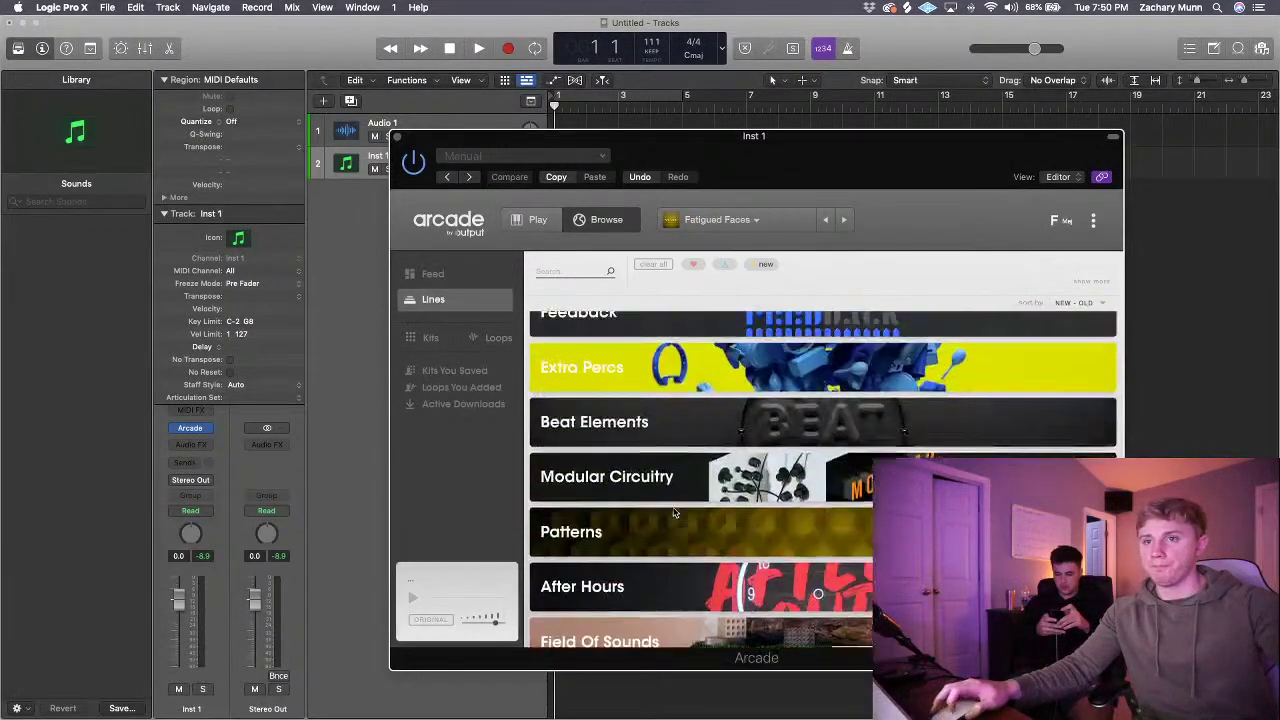
scroll(673, 510, down, 2)
click(640, 421)
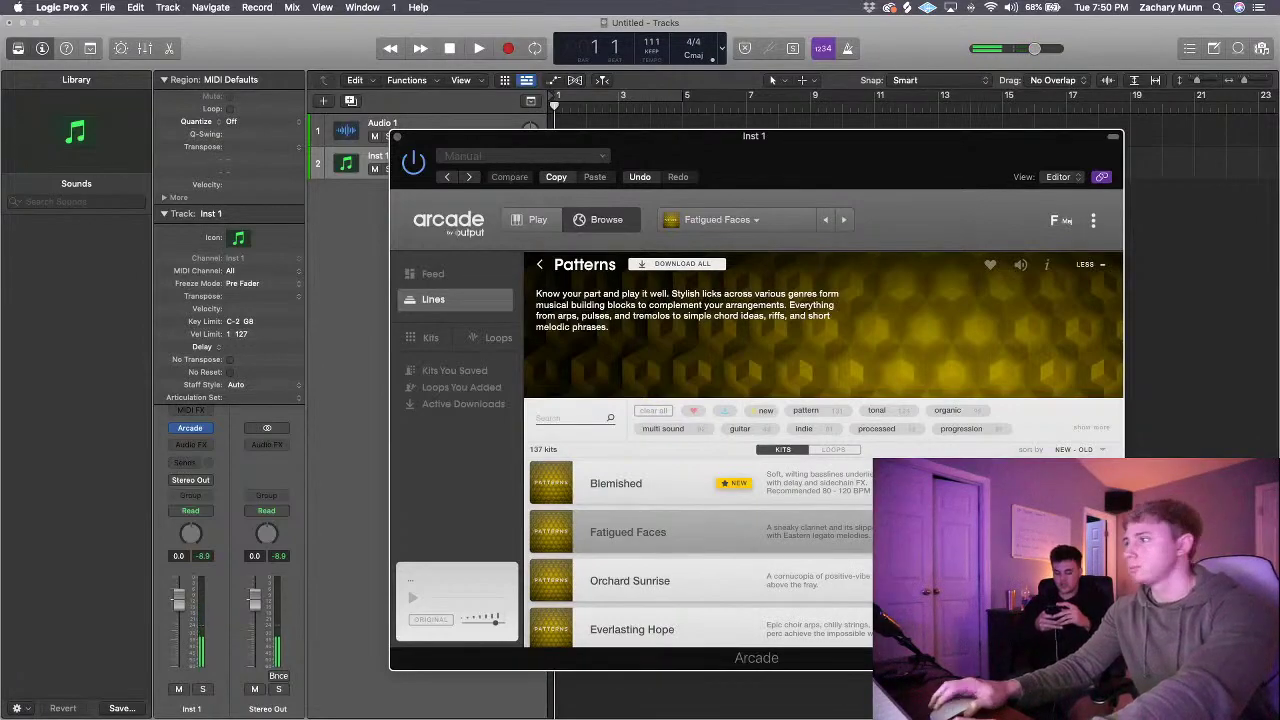
click(630, 581)
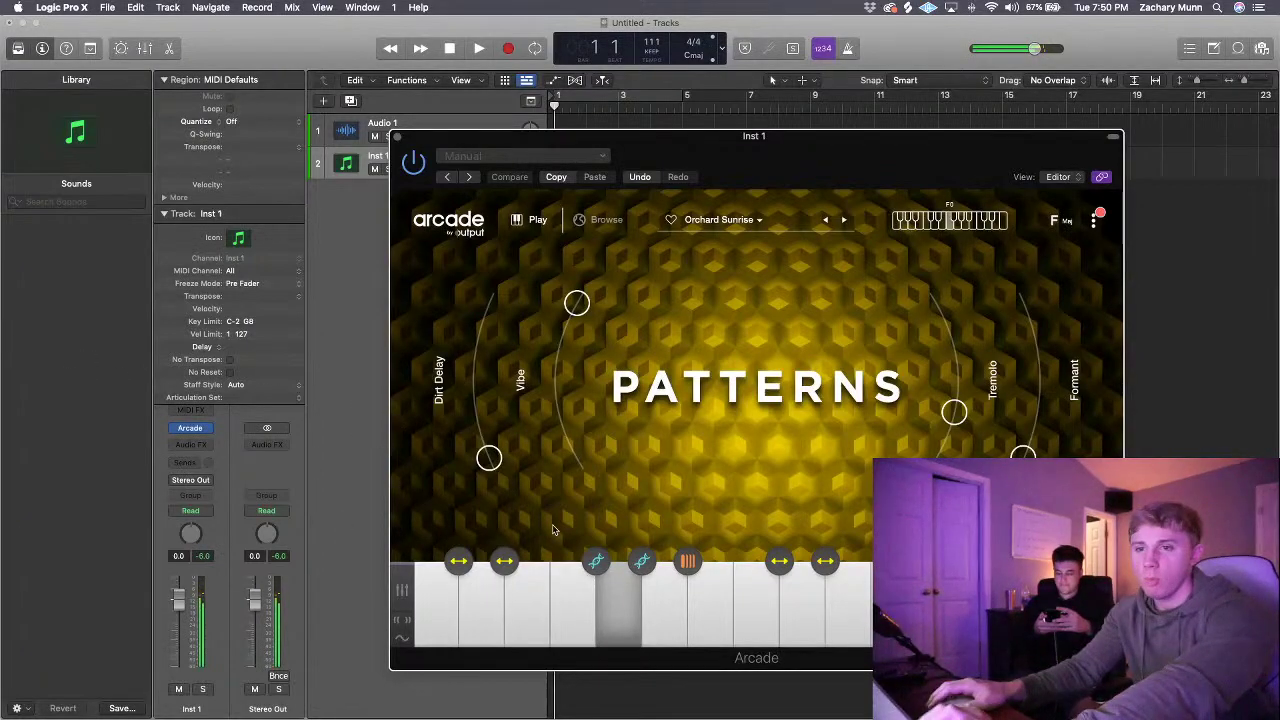
- Lower the Inst 1 volume to -1.9 dB and tune the Morning Guitar Plucky Pattern 03 loop to -12.00
drag(178, 600, 181, 613)
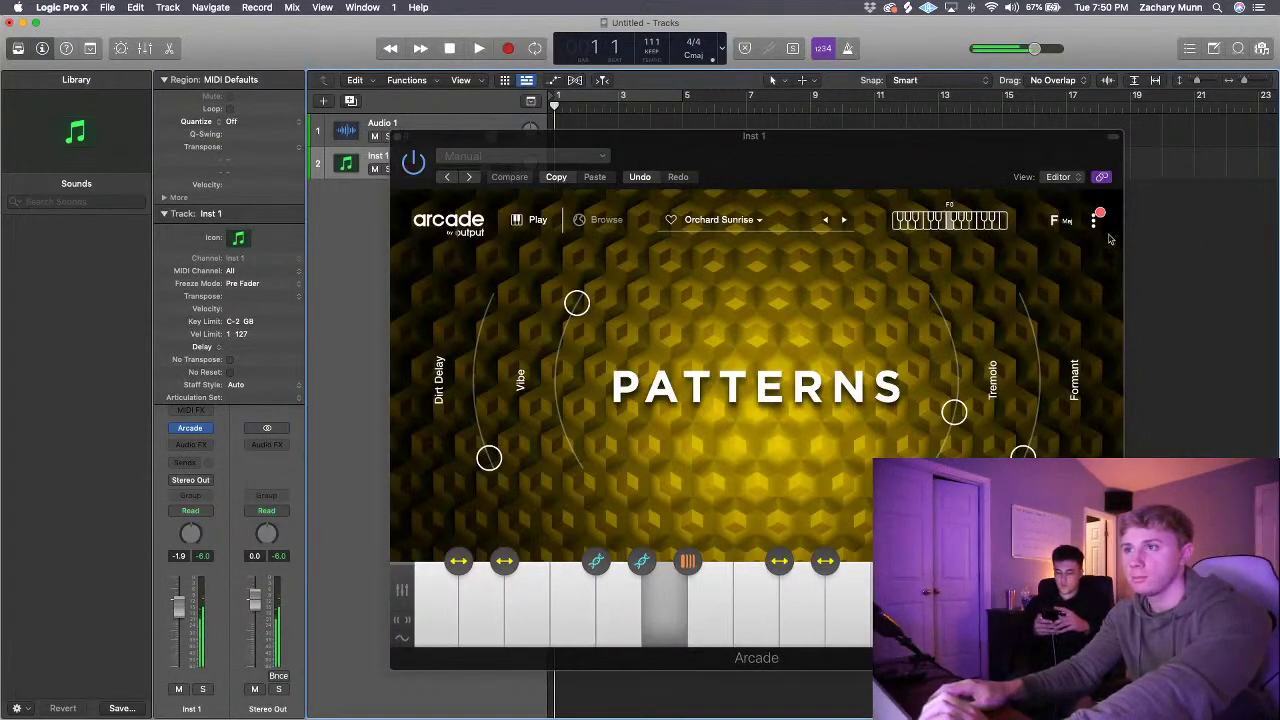
drag(836, 172, 840, 150)
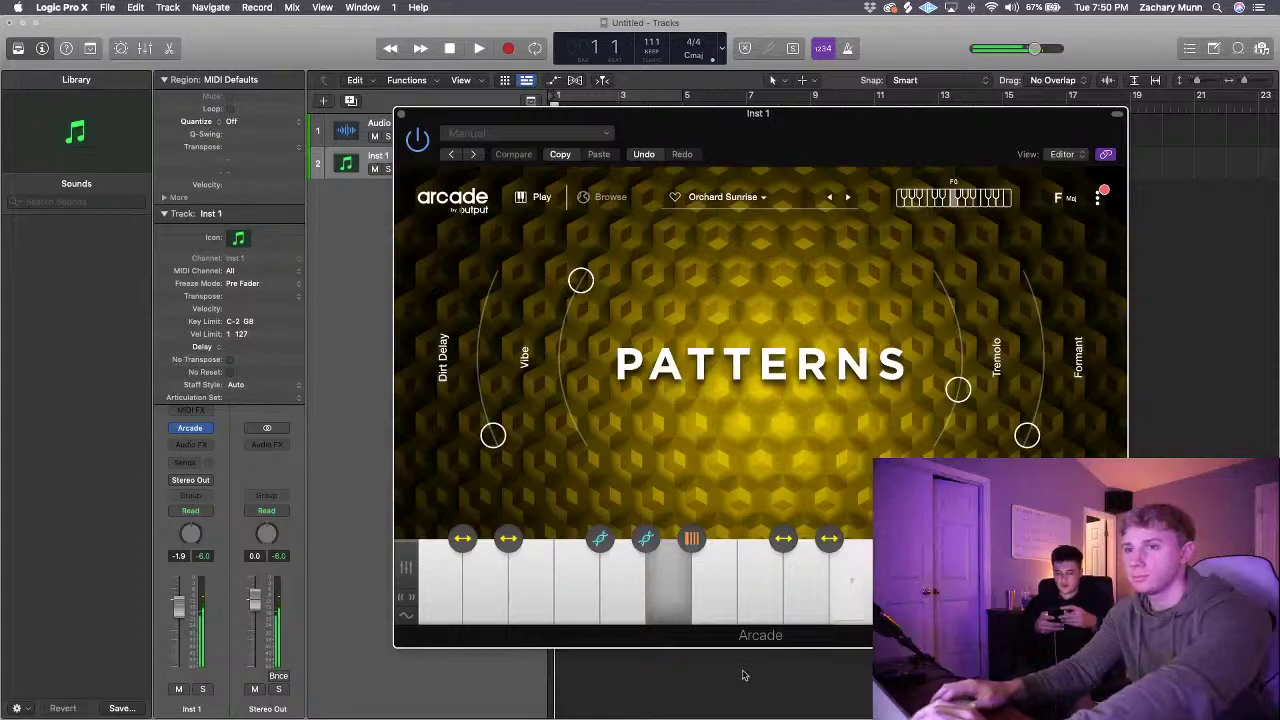
click(670, 614)
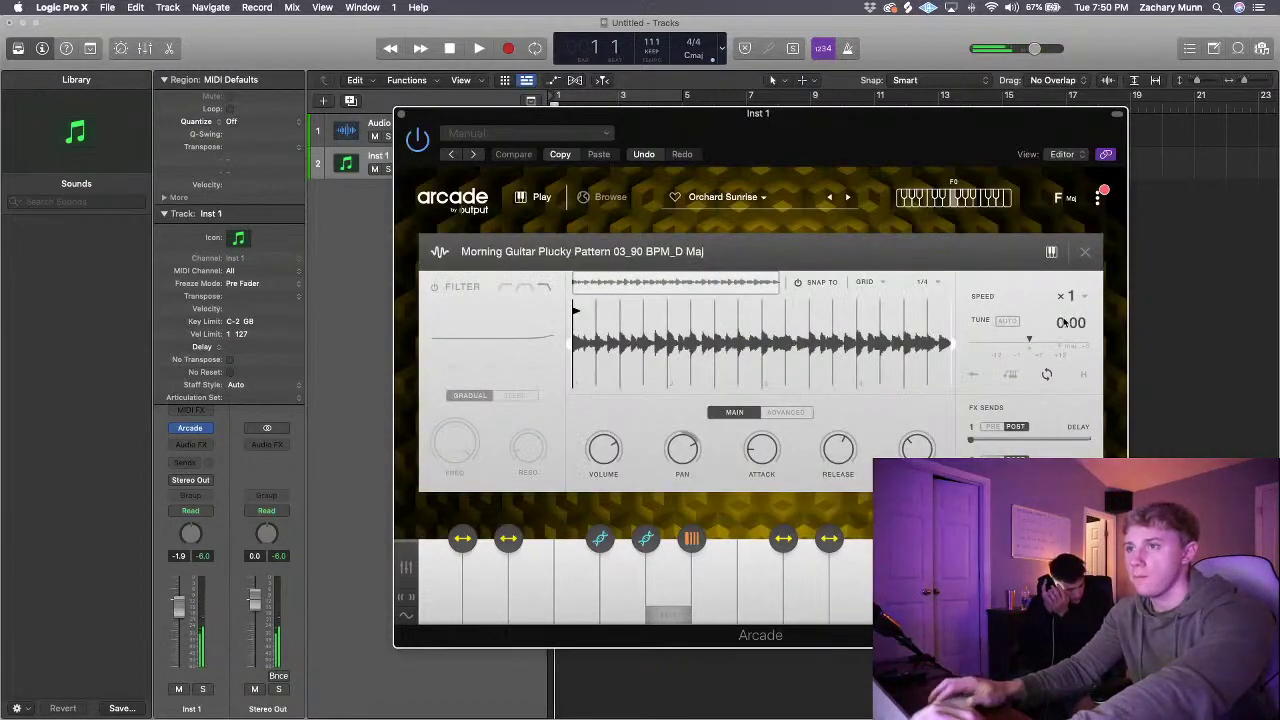
drag(1029, 341, 996, 350)
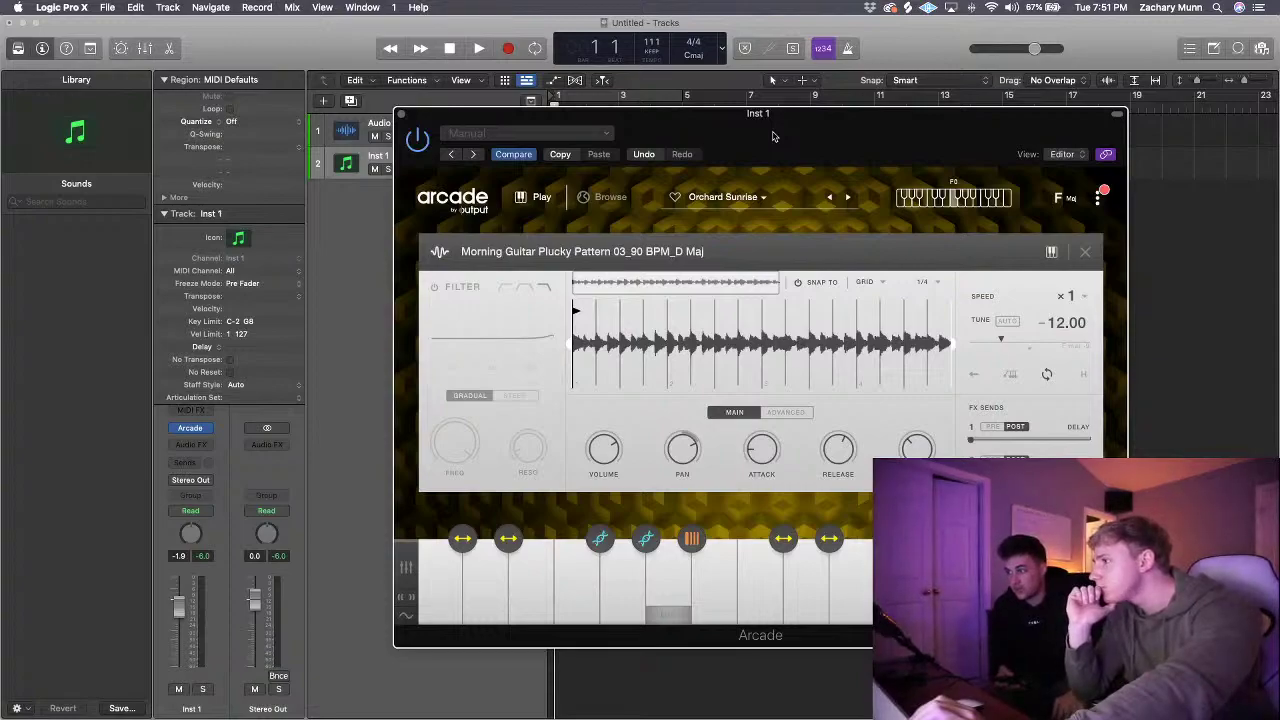
key(h)
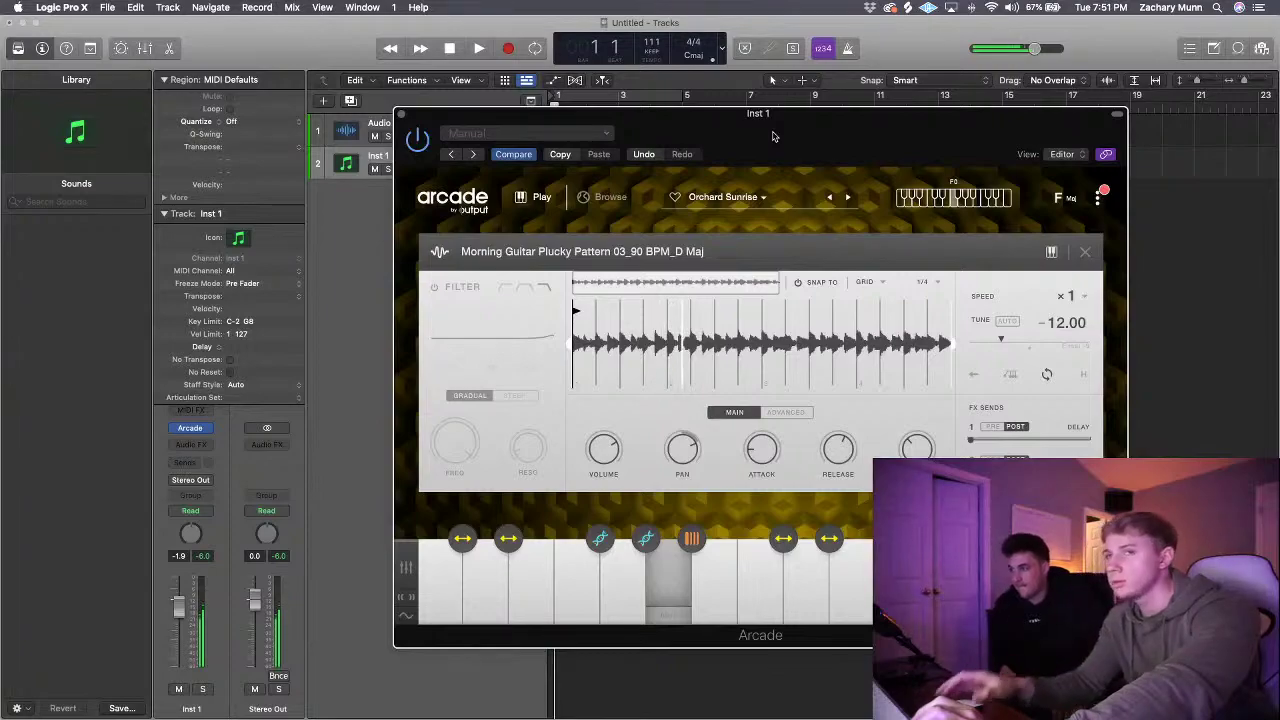
- Record the guitar loop on the Inst 1 track from bar 1 to bar 9, then return to the start
click(510, 50)
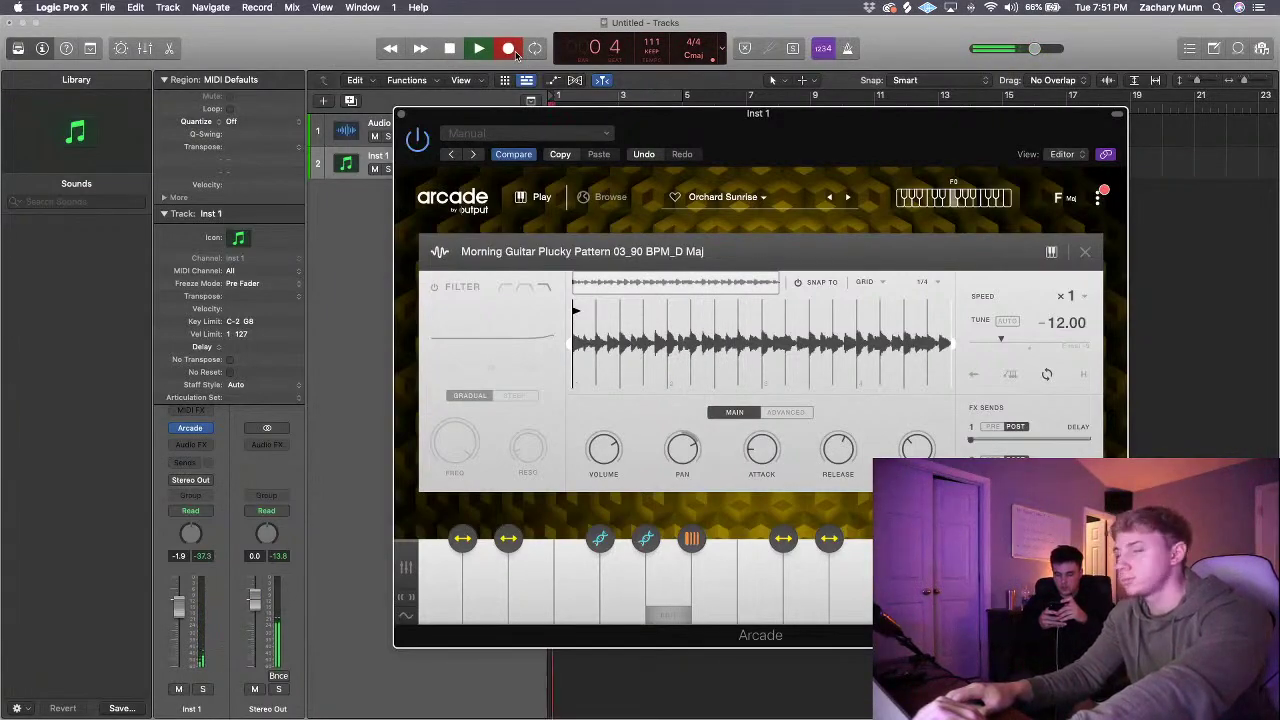
drag(743, 139, 760, 276)
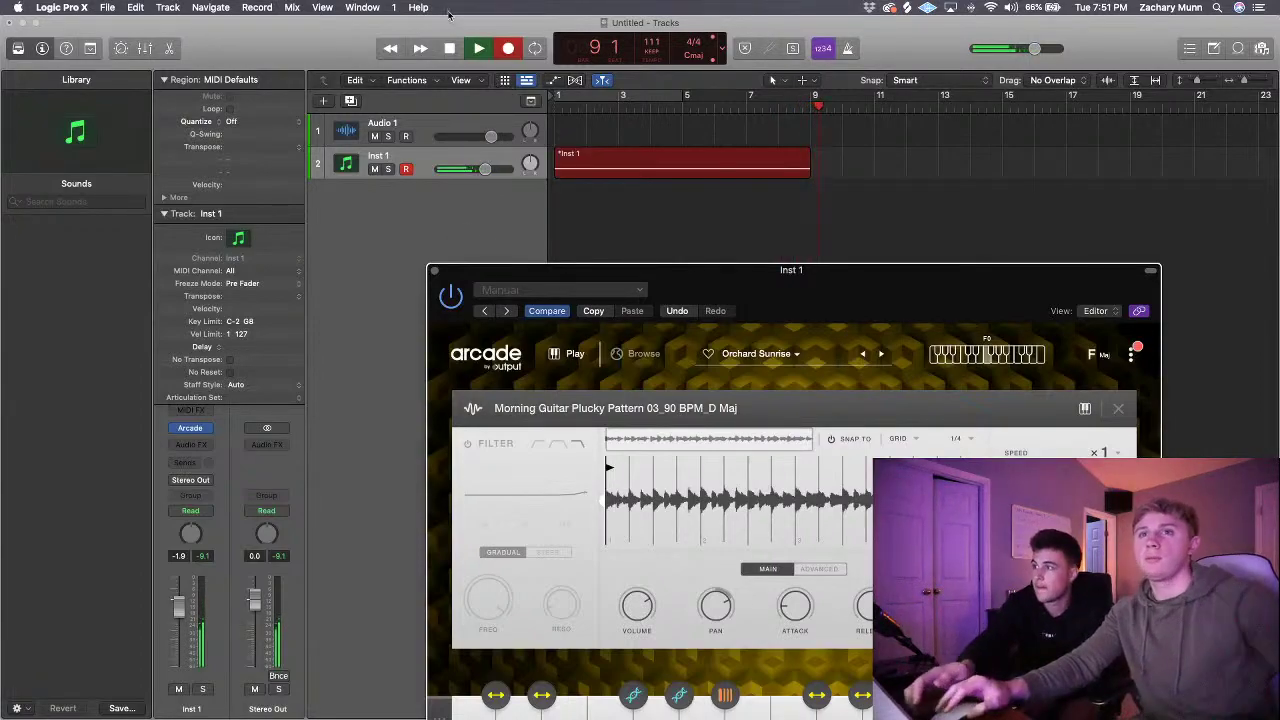
key(space)
key(Return)
- Open the recorded Inst 1 region in the Piano Roll and quantize its note to 1/16 Note
double_click(662, 172)
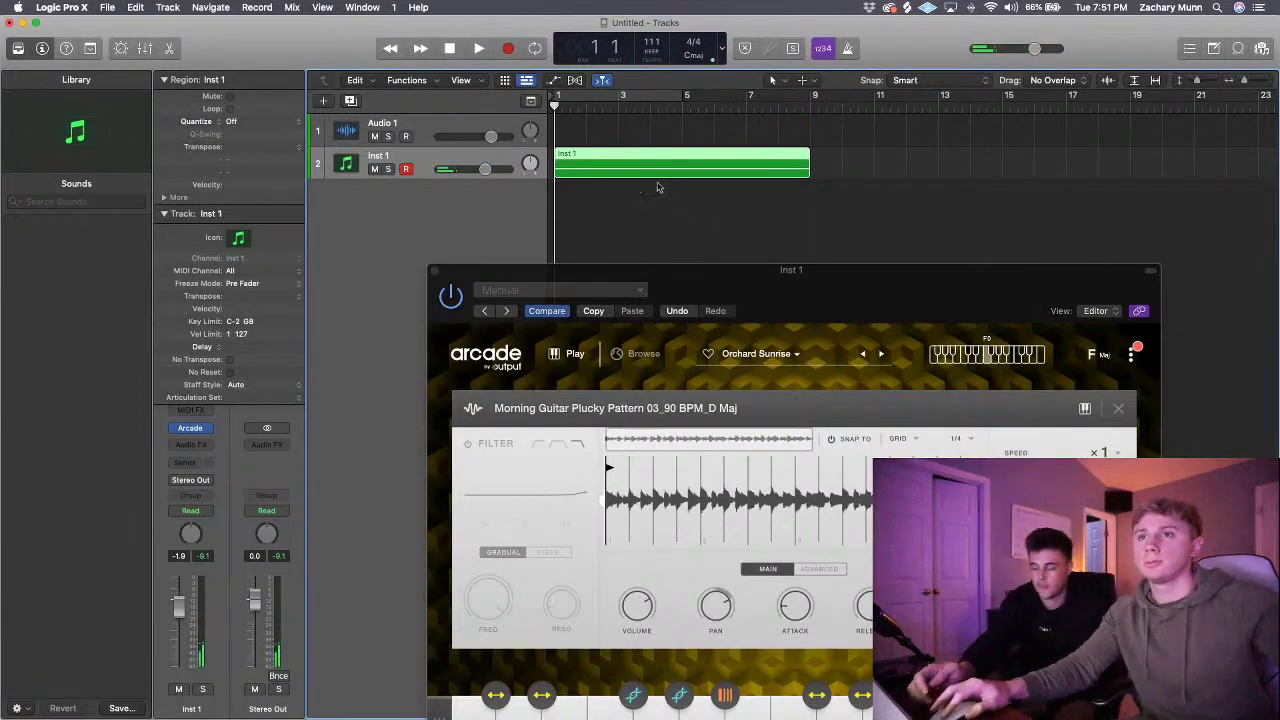
click(437, 270)
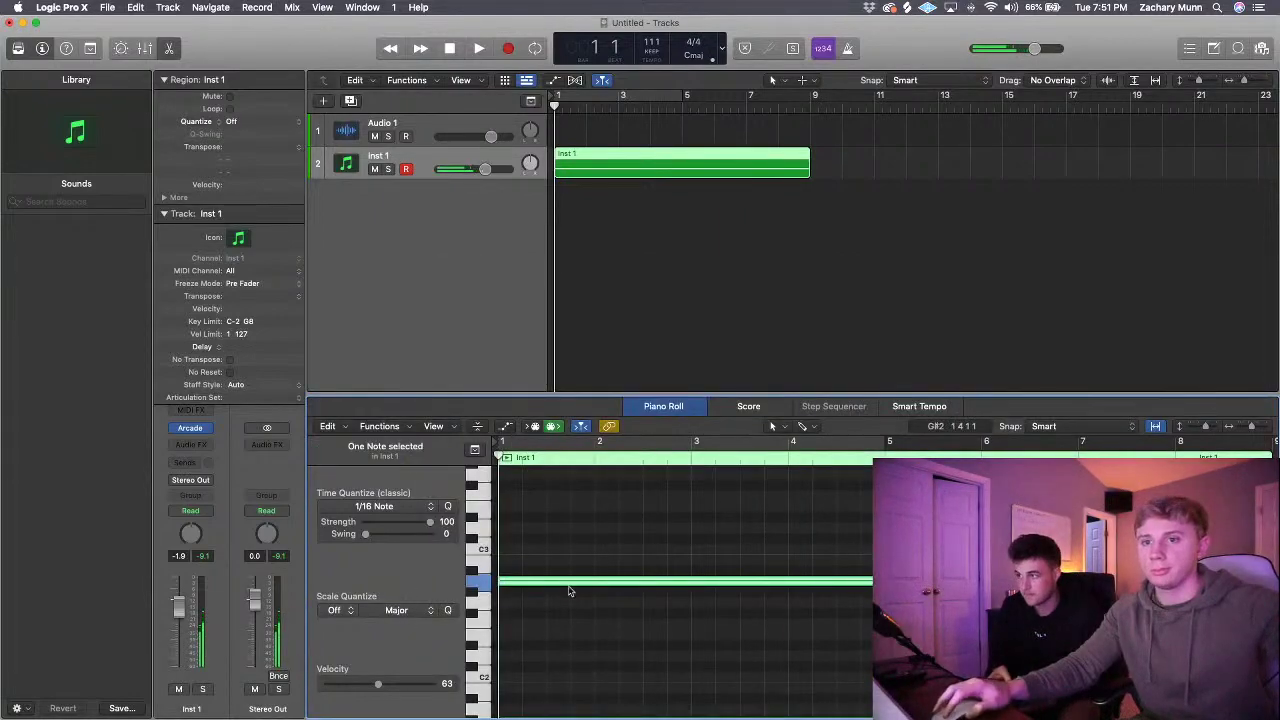
drag(1251, 427, 1243, 429)
click(449, 506)
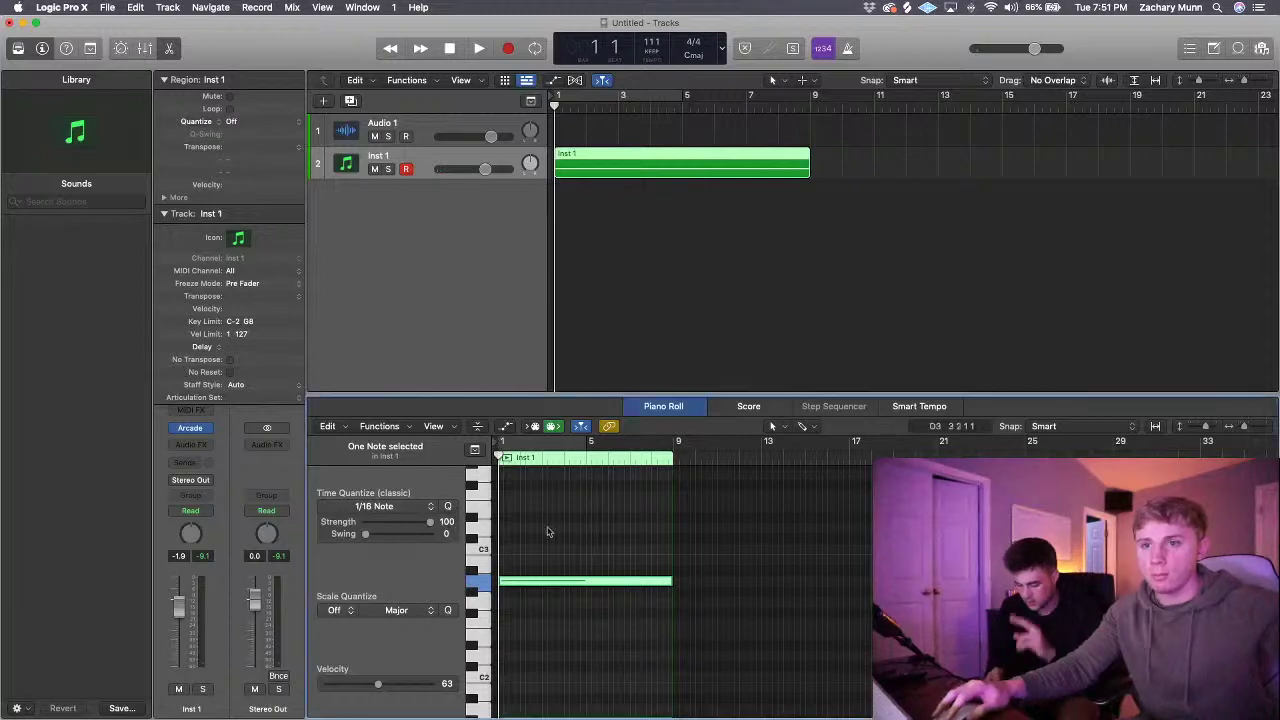
- Play back the recorded region and set a repeating cycle from bar 1 to bar 9
click(546, 531)
key(space)
key(space)
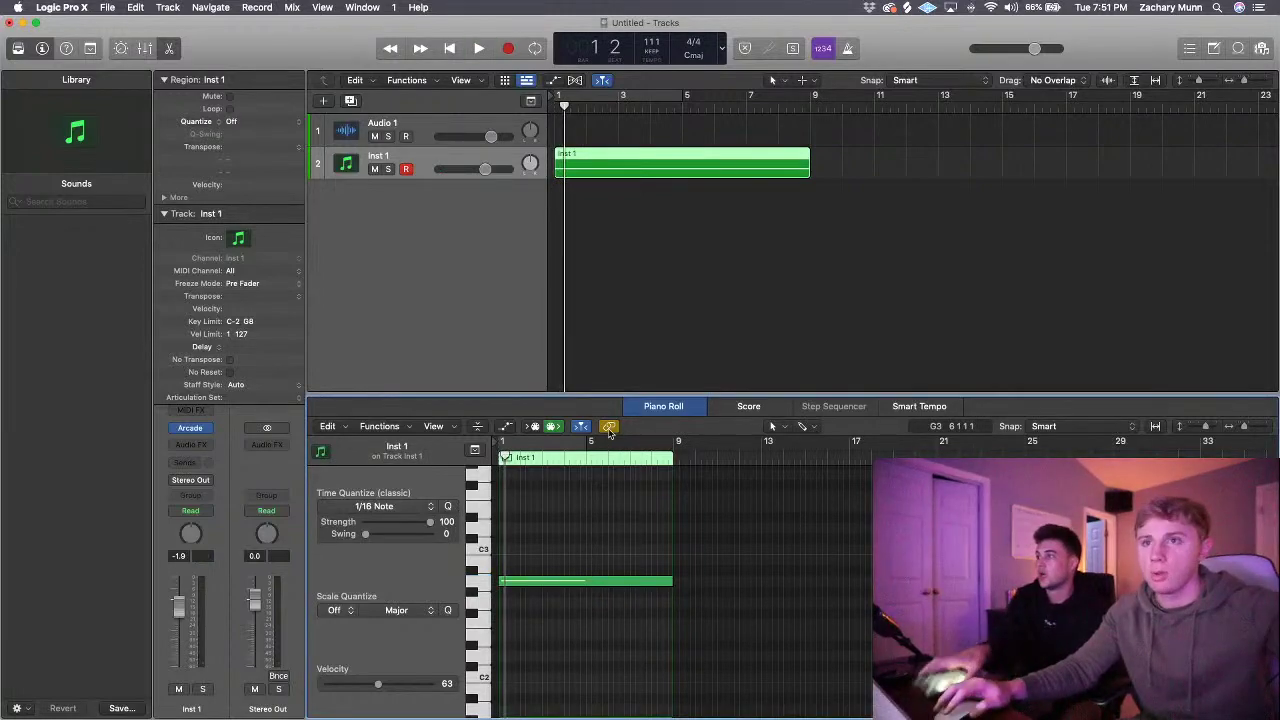
drag(502, 582, 503, 590)
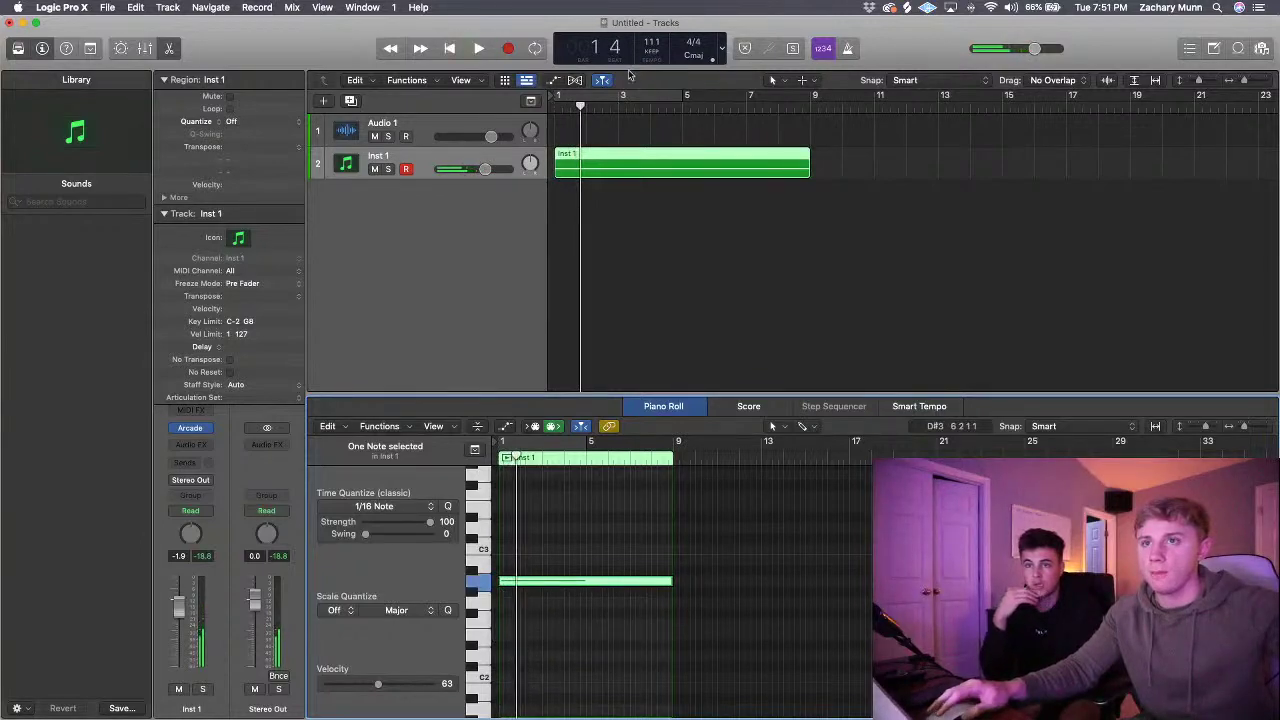
click(596, 98)
key(space)
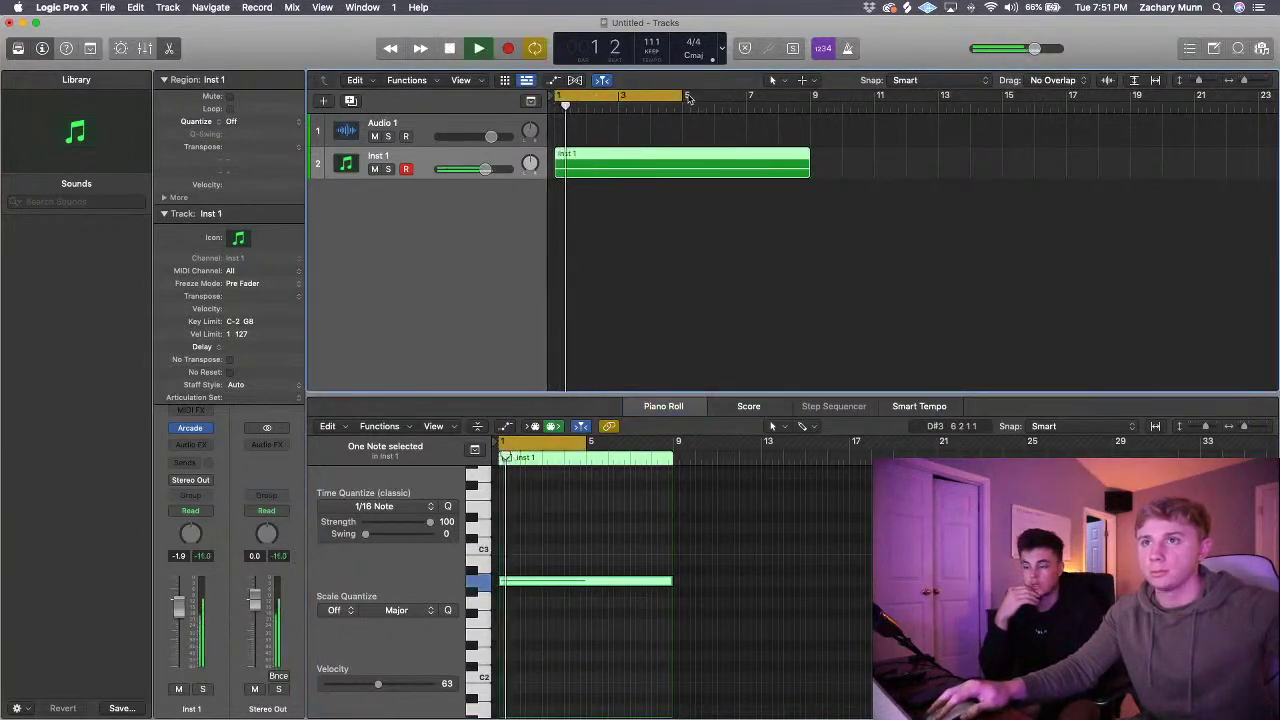
drag(692, 98, 811, 106)
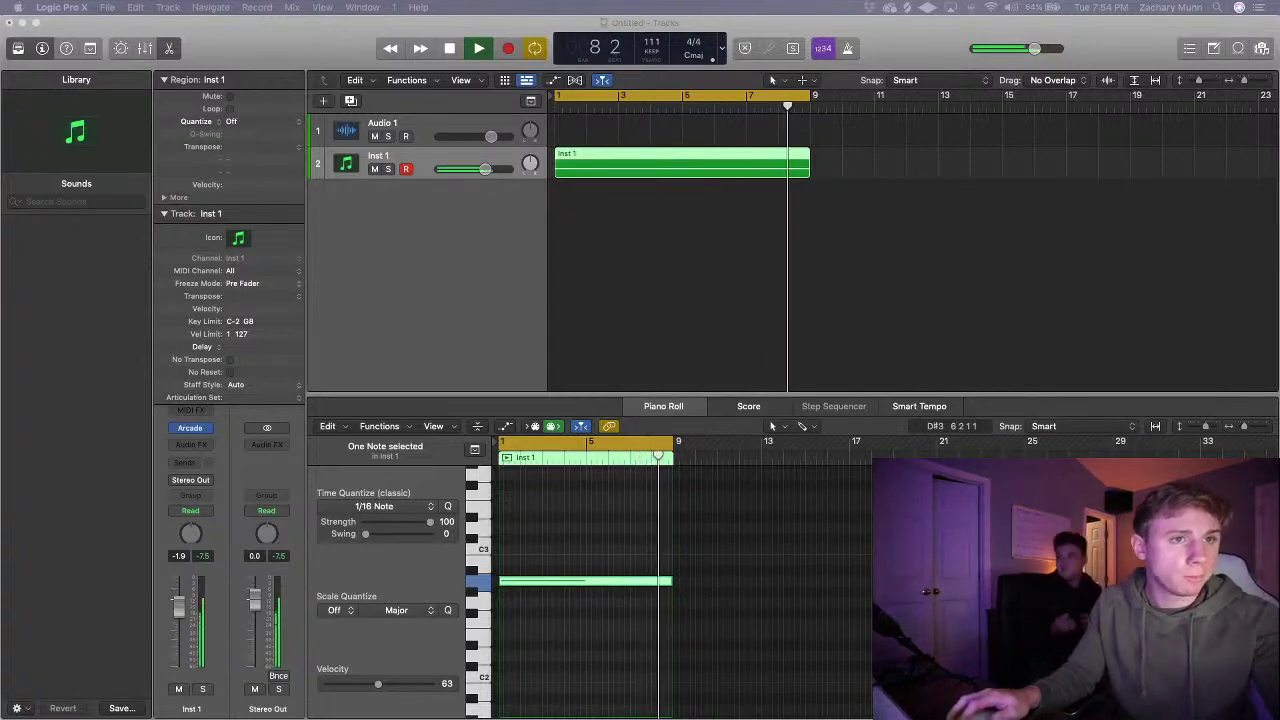
key(comma)
key(comma)
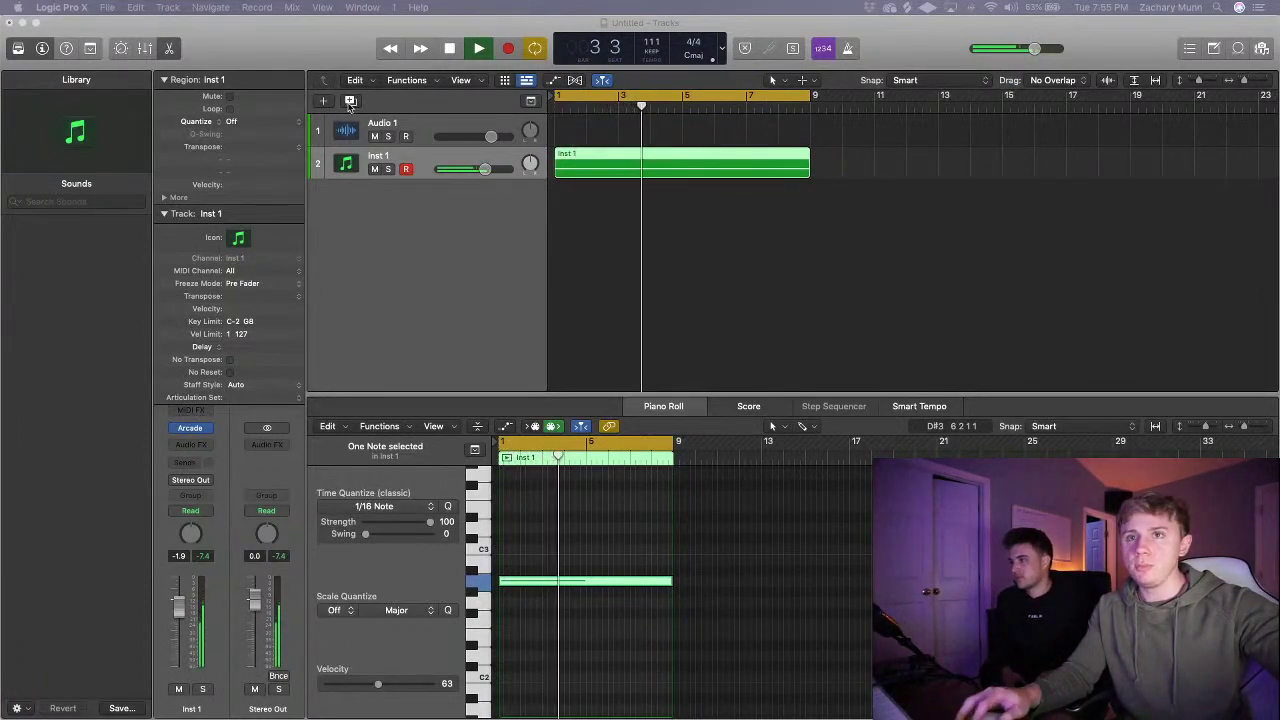
- Duplicate the Inst 1 track with its Arcade instrument and move the new plug-in window clear of the channel strip
key(super+d)
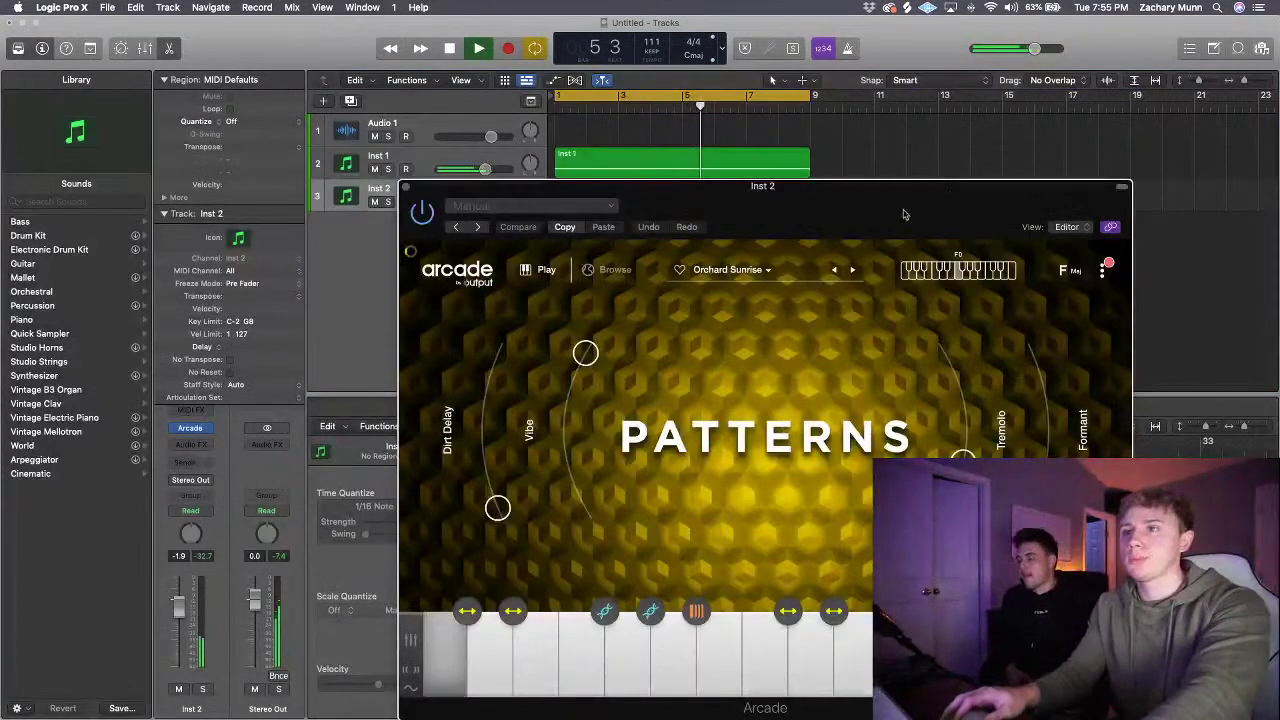
drag(749, 213, 757, 166)
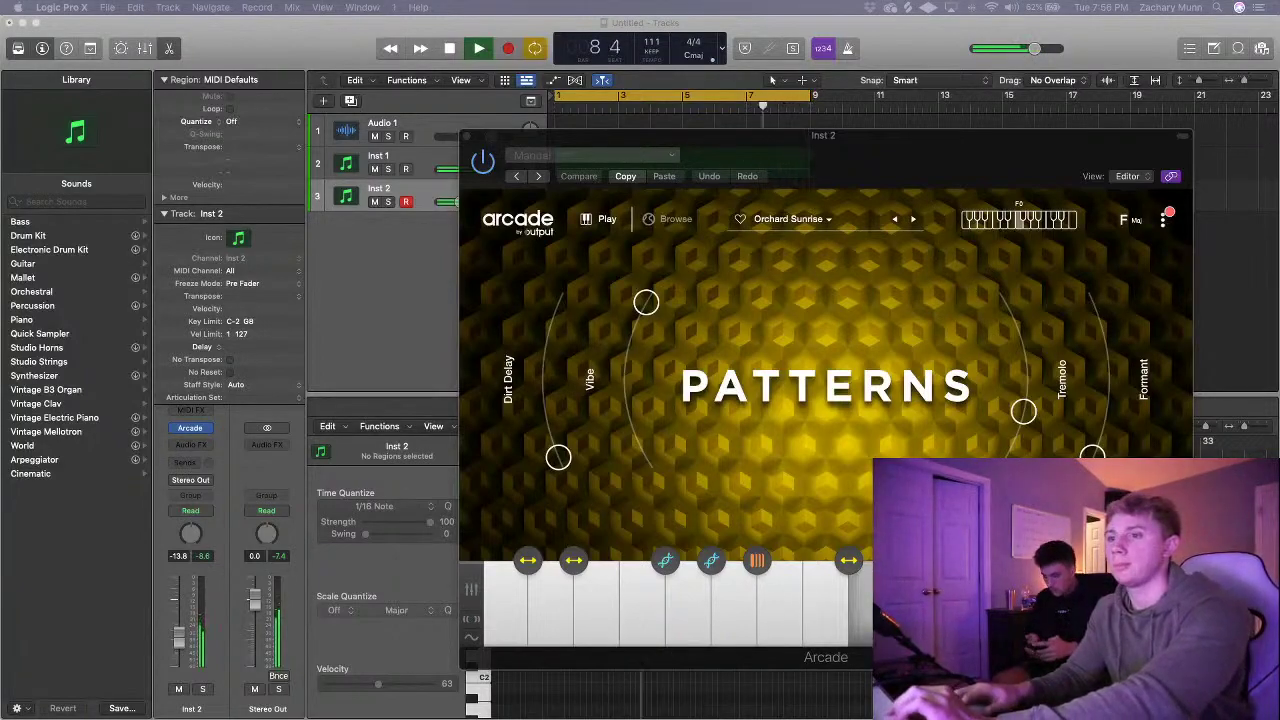
key(super+Tab)
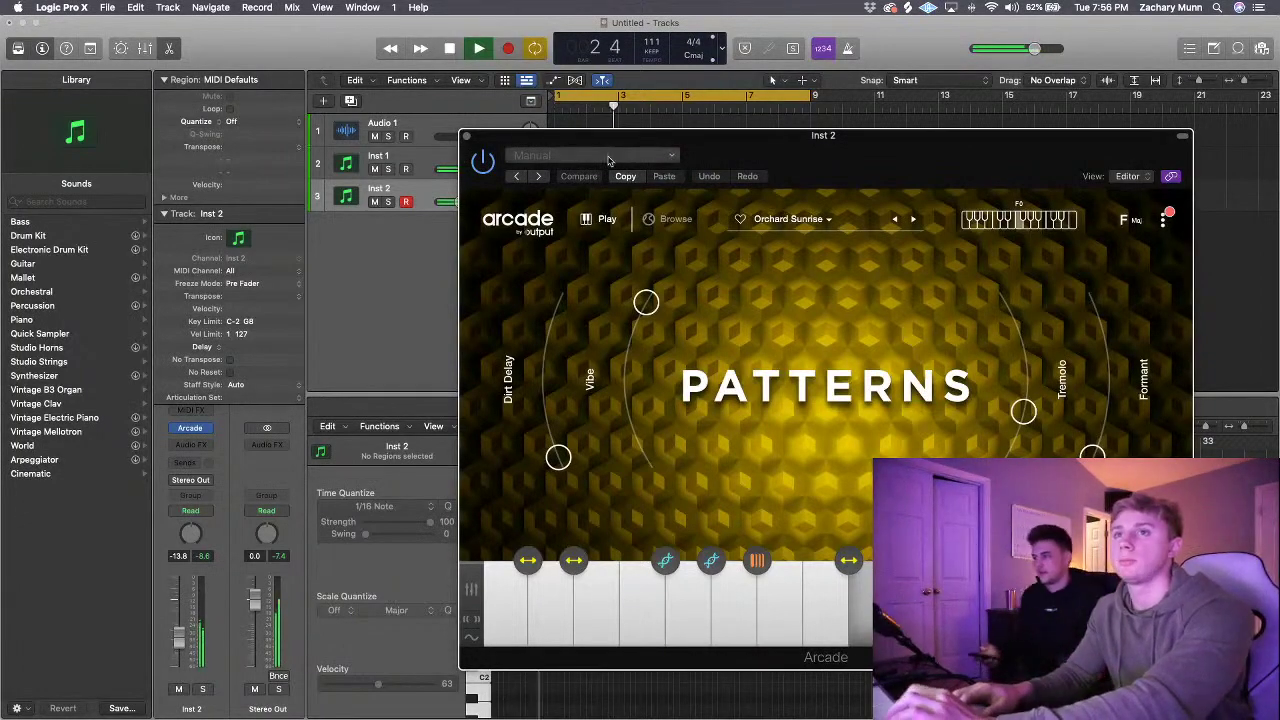
drag(900, 188, 867, 211)
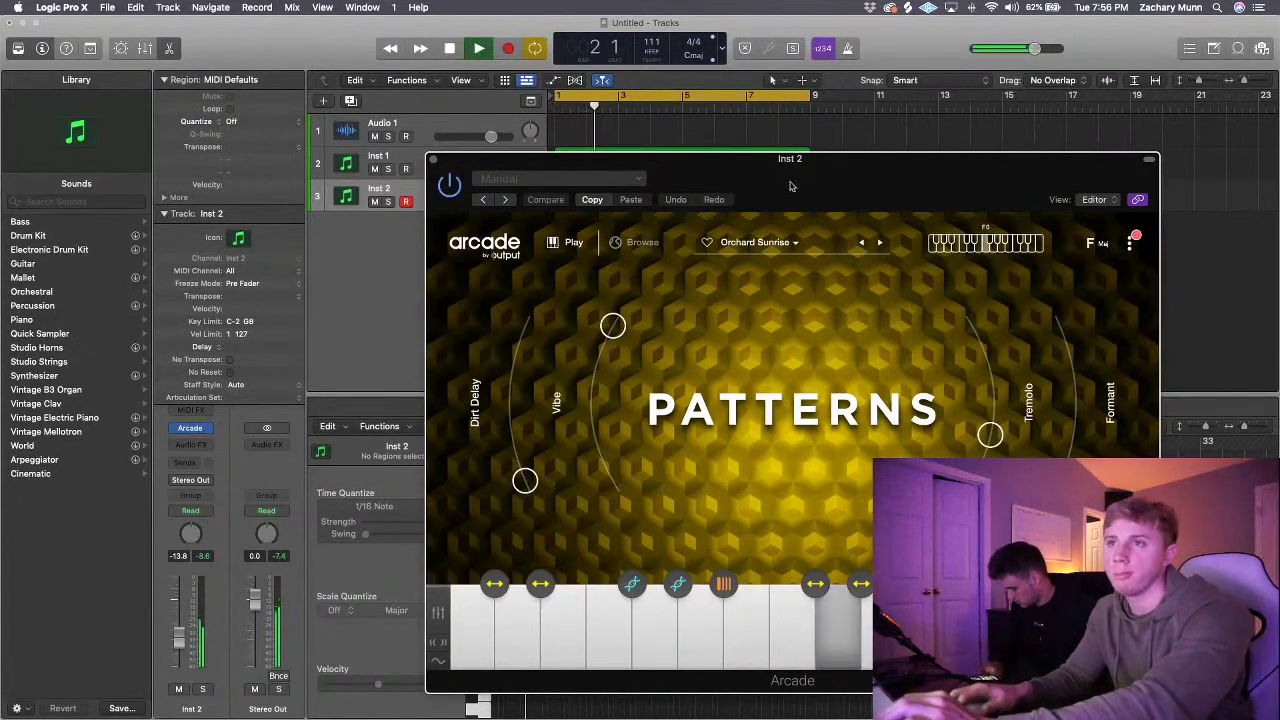
drag(790, 186, 874, 179)
- Add a Channel EQ to the Inst 2 track's audio effects and close the open plug-in windows
click(186, 444)
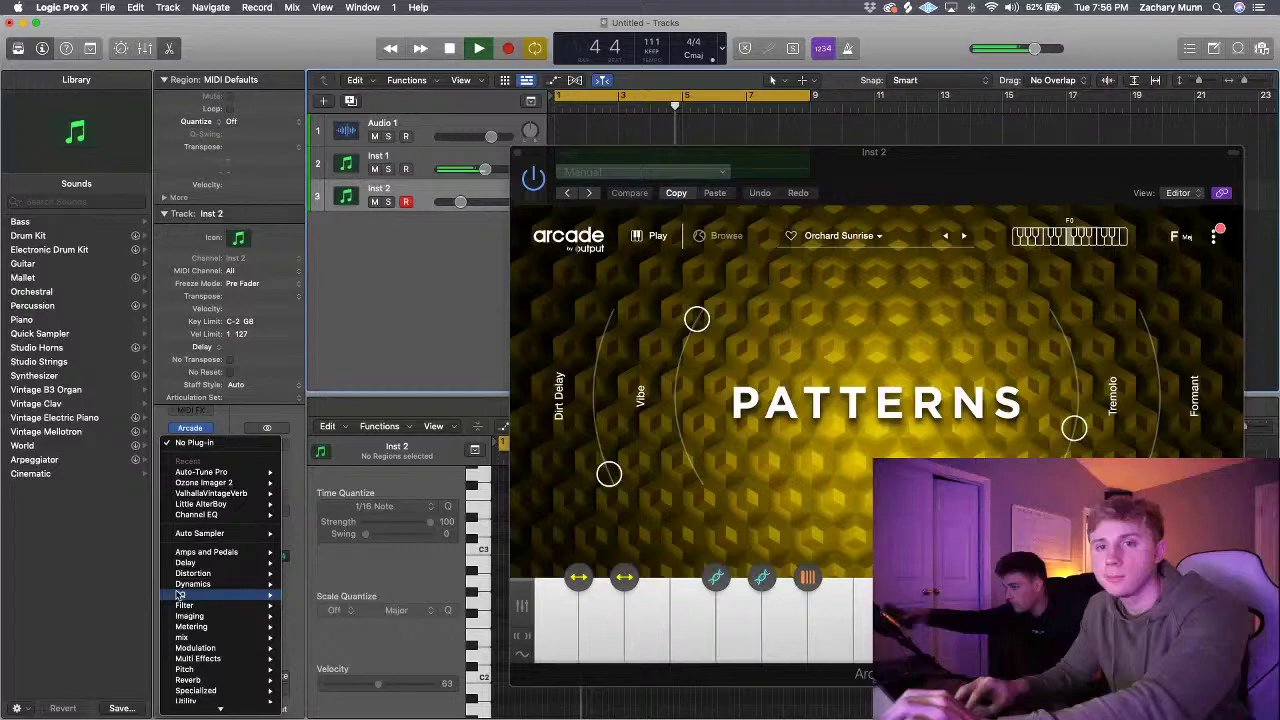
key(Escape)
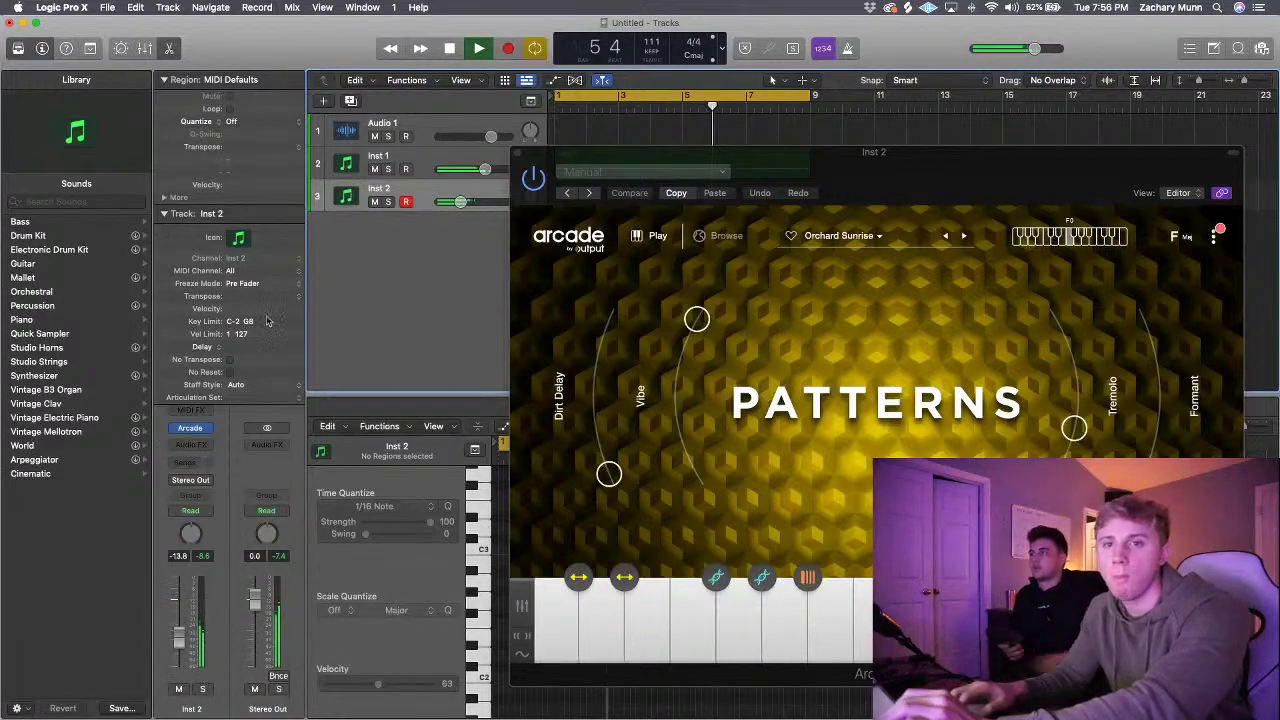
click(188, 446)
mouse_move(212, 485)
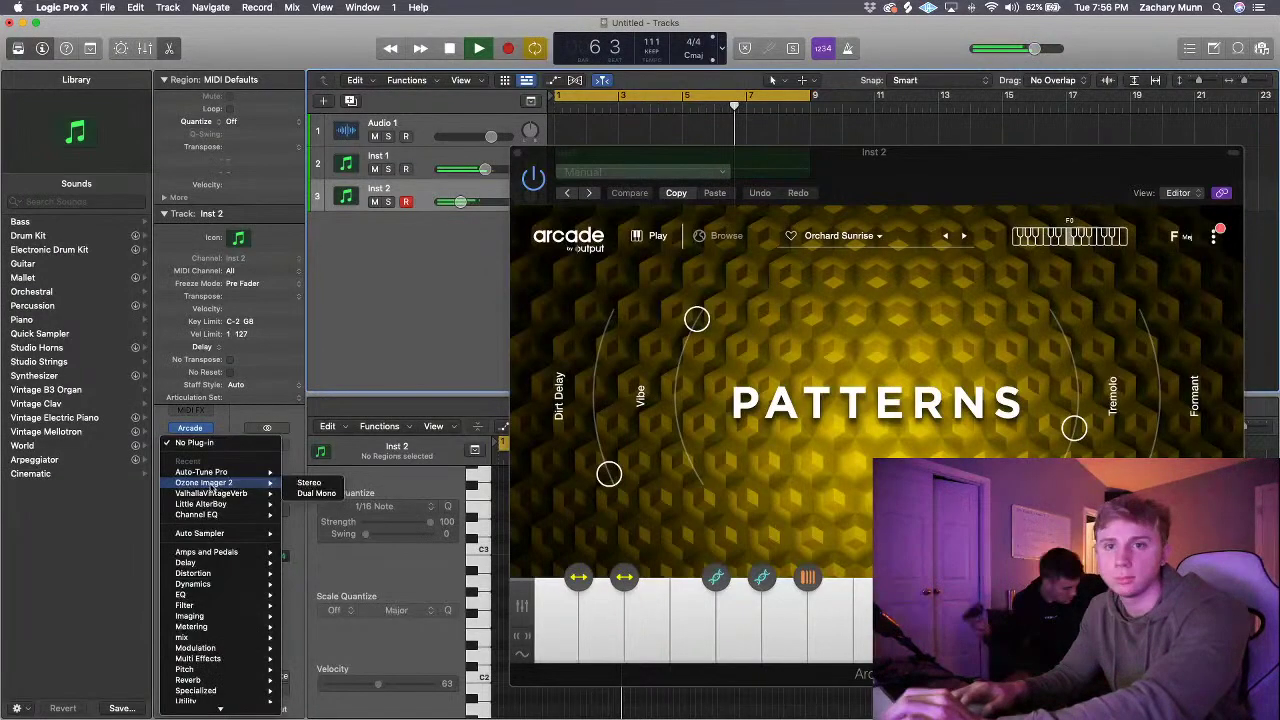
mouse_move(200, 594)
click(323, 593)
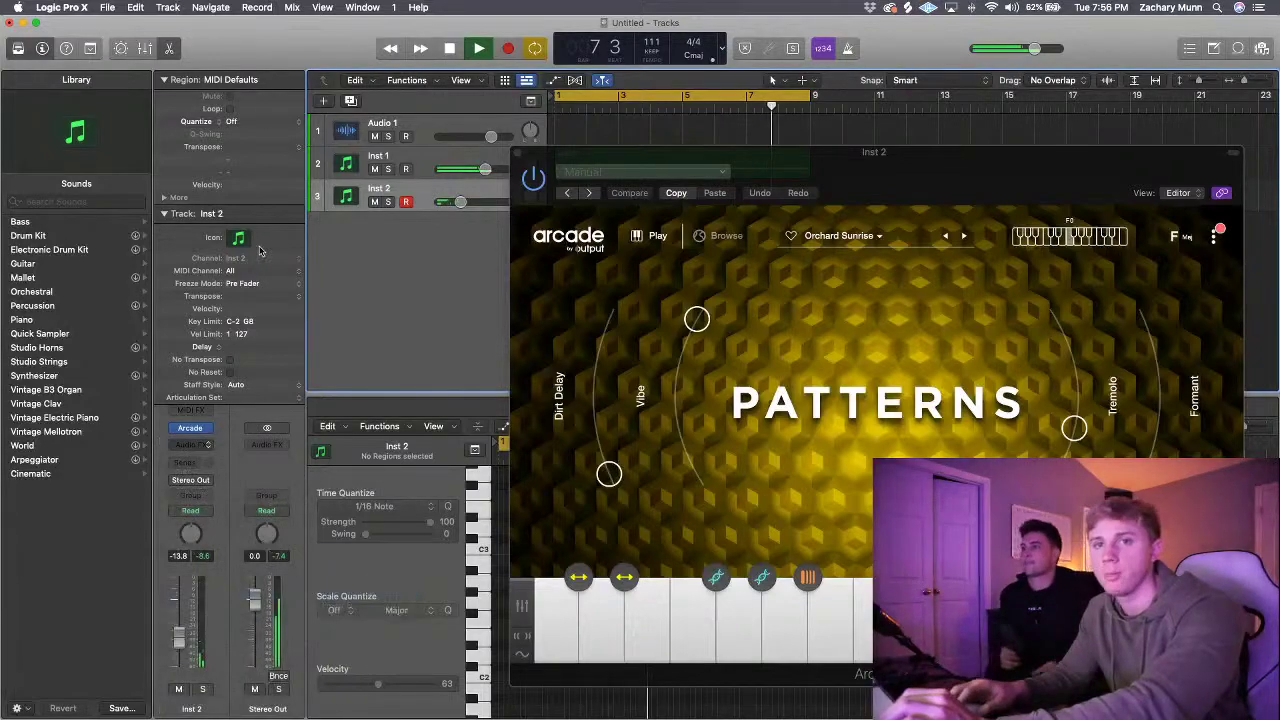
click(579, 223)
drag(589, 343, 880, 368)
click(517, 153)
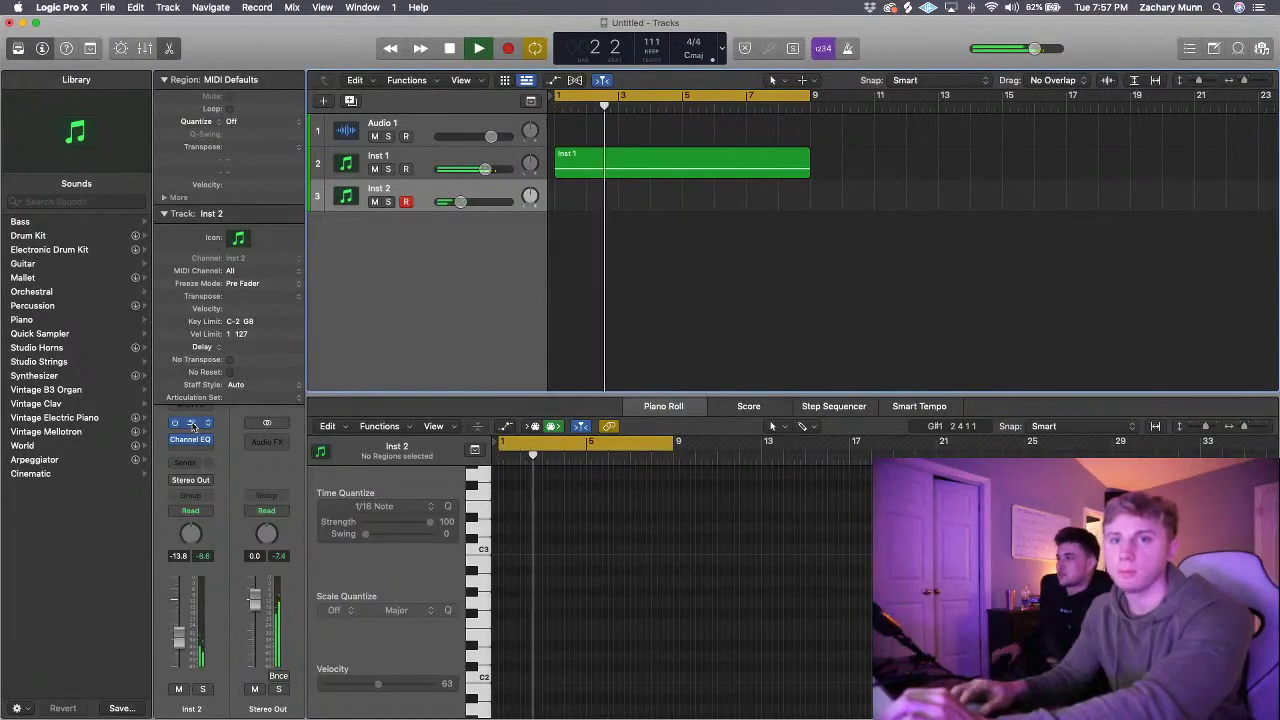
- Bring the Inst 2 Arcade window back and tune its Morning Guitar Dreamy Melody 02 loop to -12.00
key(v)
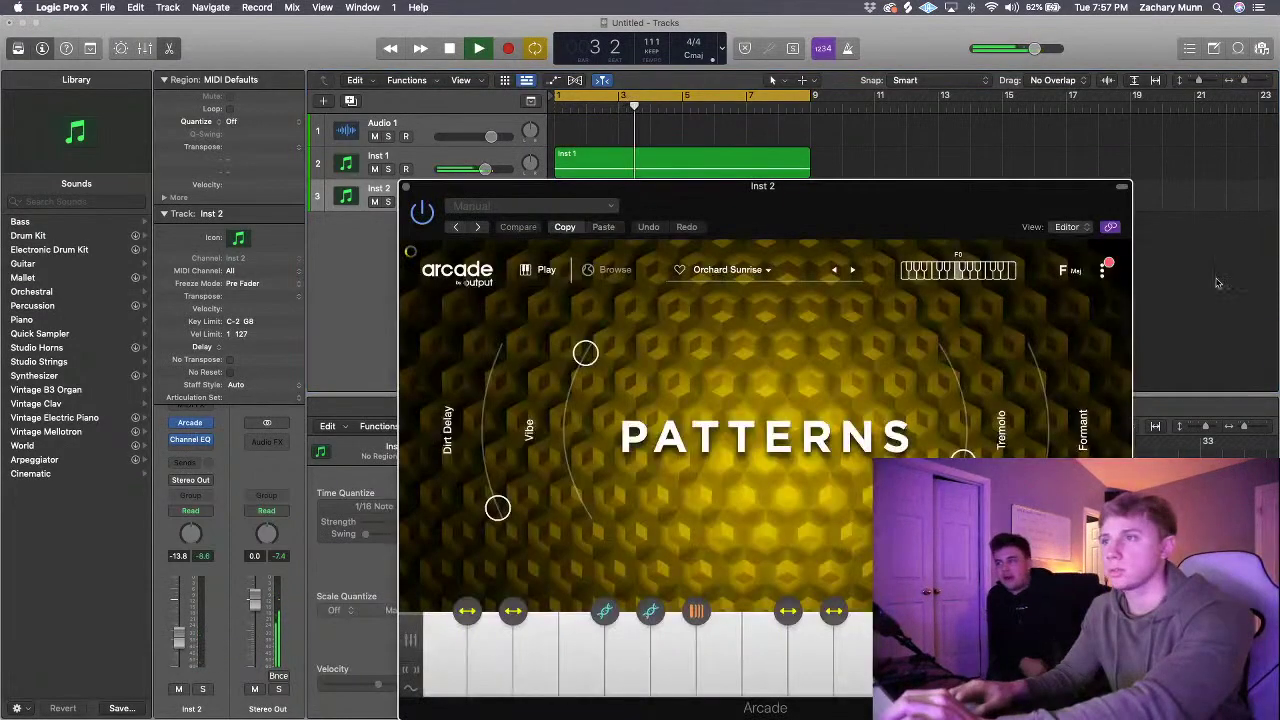
click(811, 689)
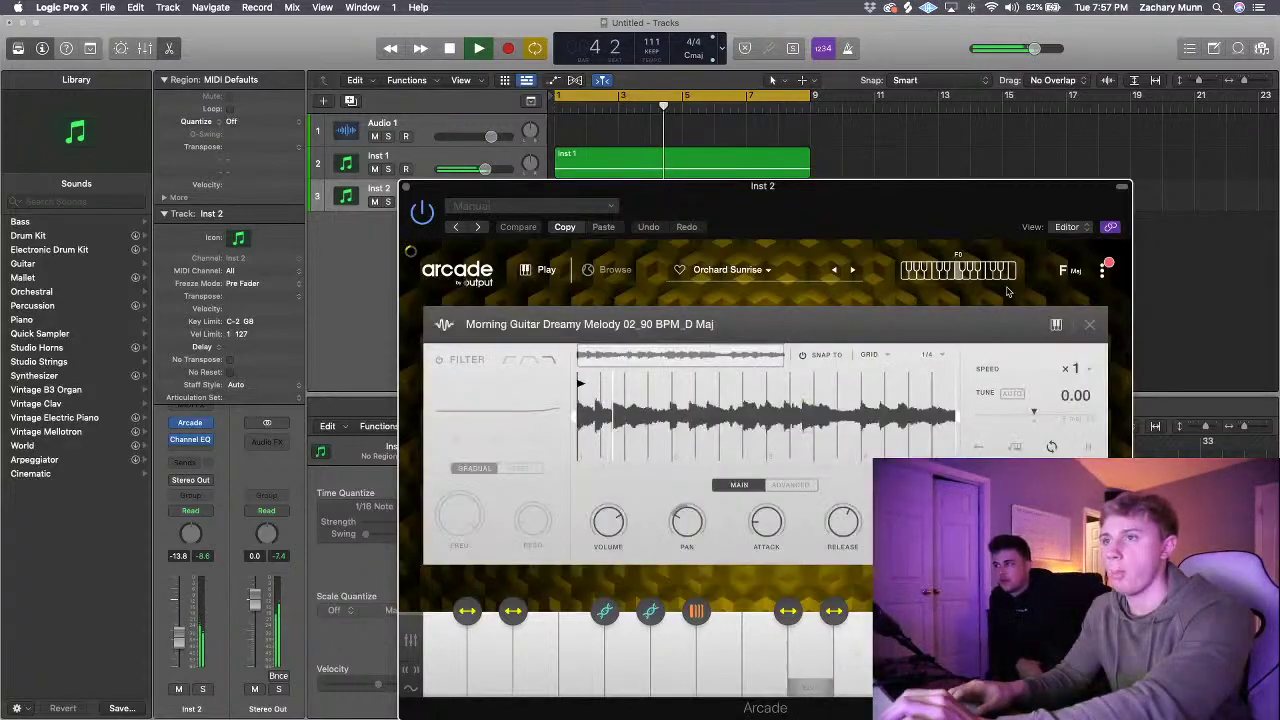
drag(1036, 415, 1024, 418)
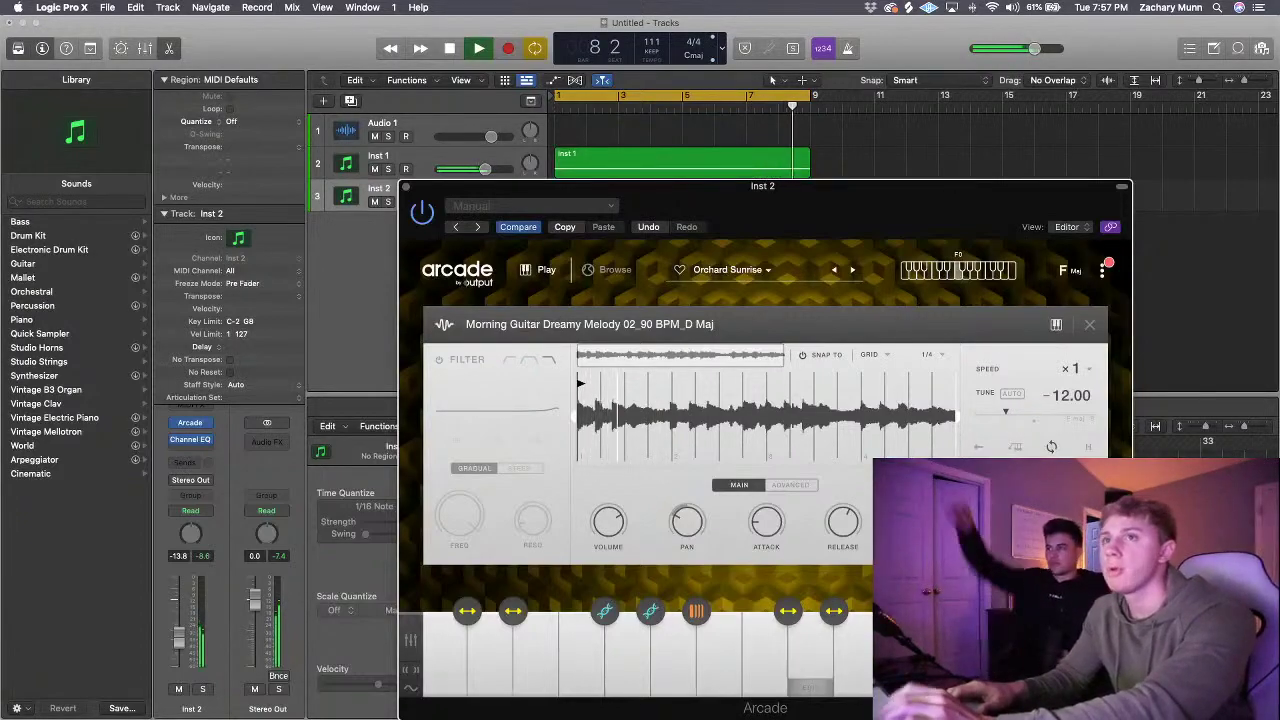
- Record the retuned guitar loop's note pattern on the Inst 2 track across the bar 1 to 9 cycle
click(508, 48)
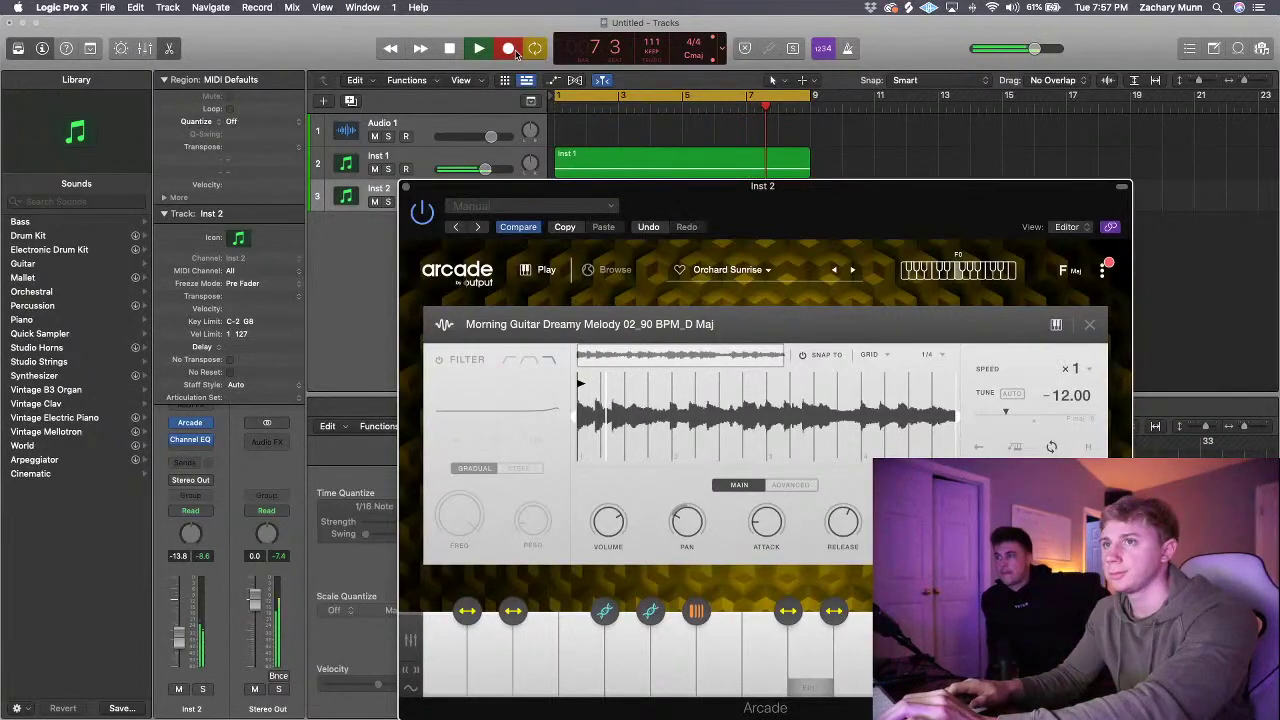
click(449, 48)
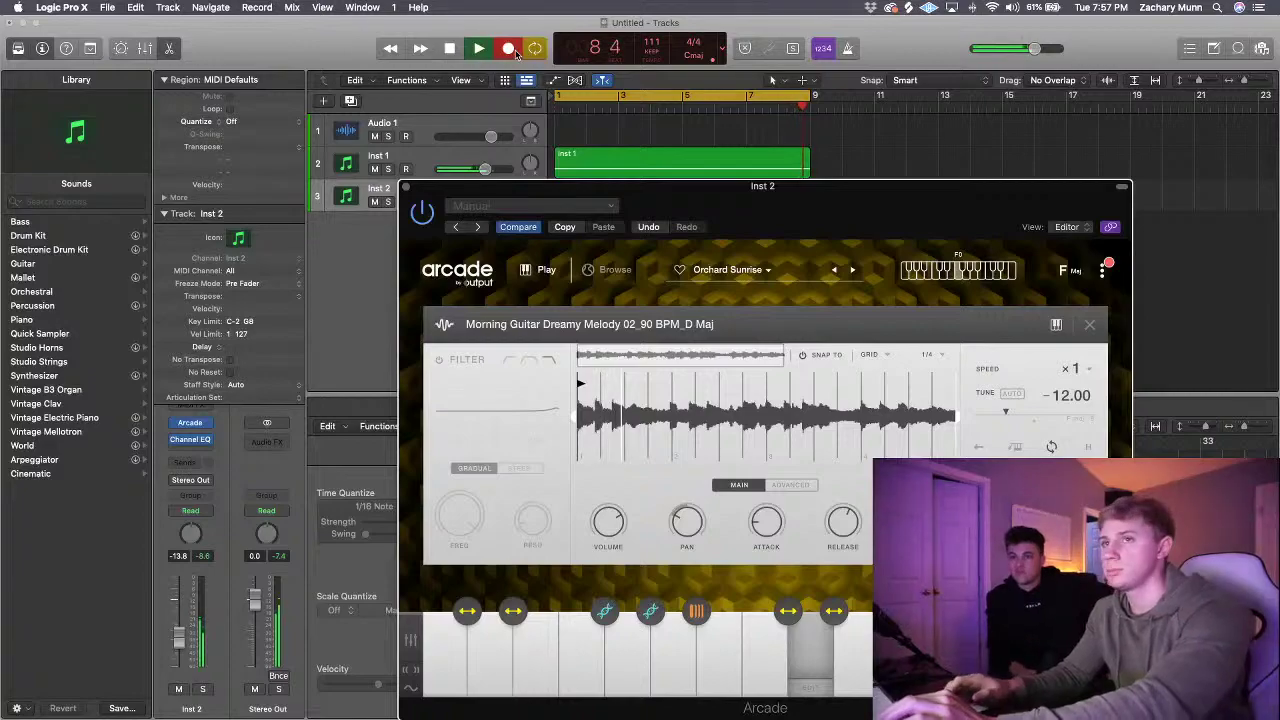
click(449, 48)
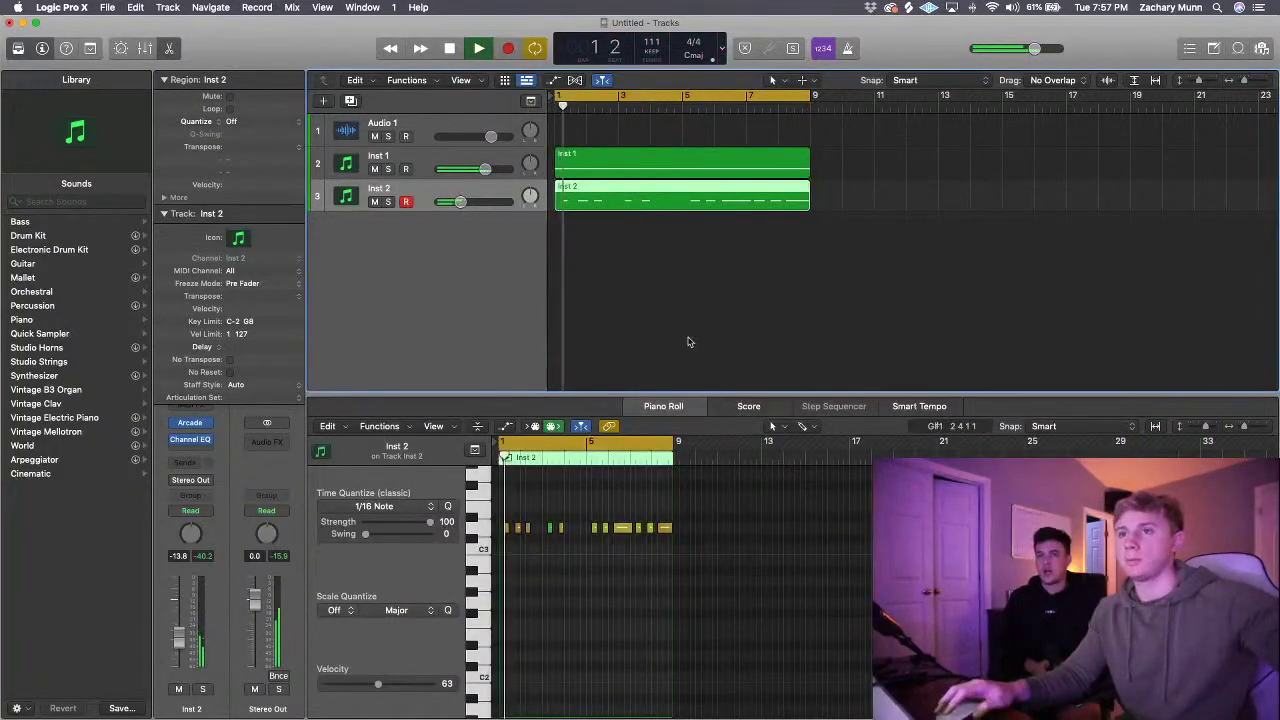
- Play back the recorded Inst 2 region from about bar 5
key(space)
click(680, 105)
key(space)
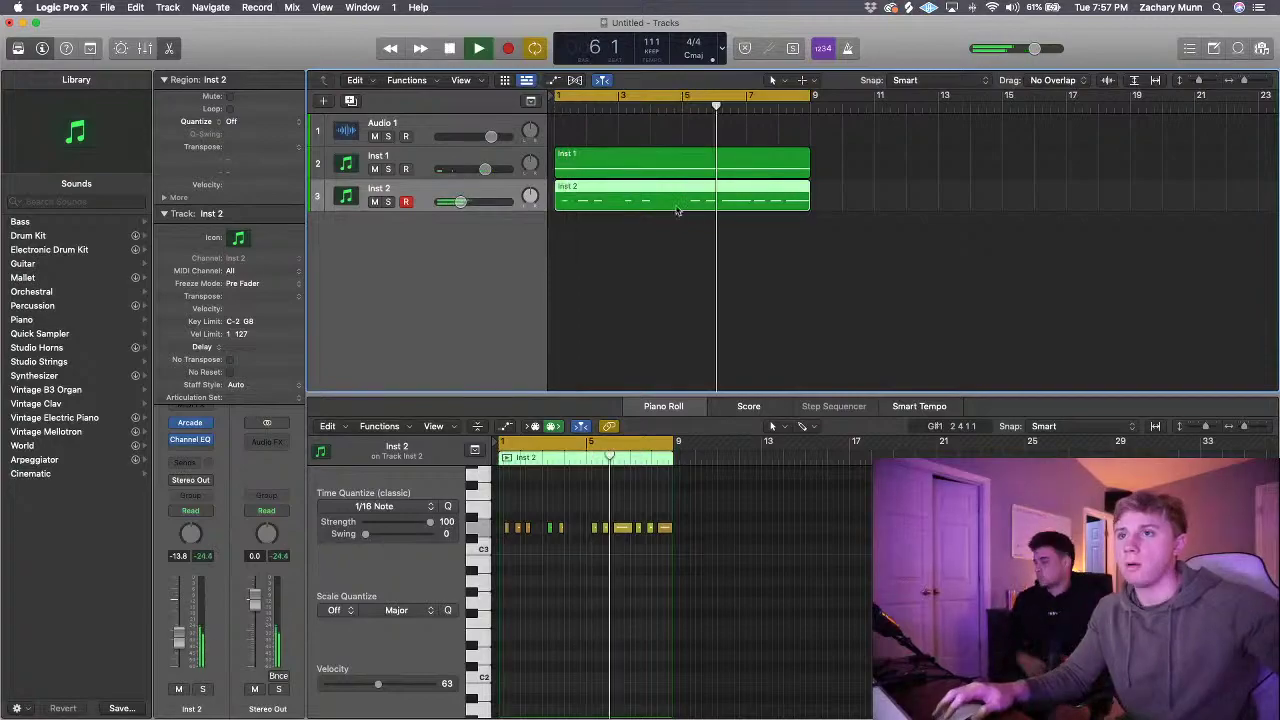
key(p)
key(p)
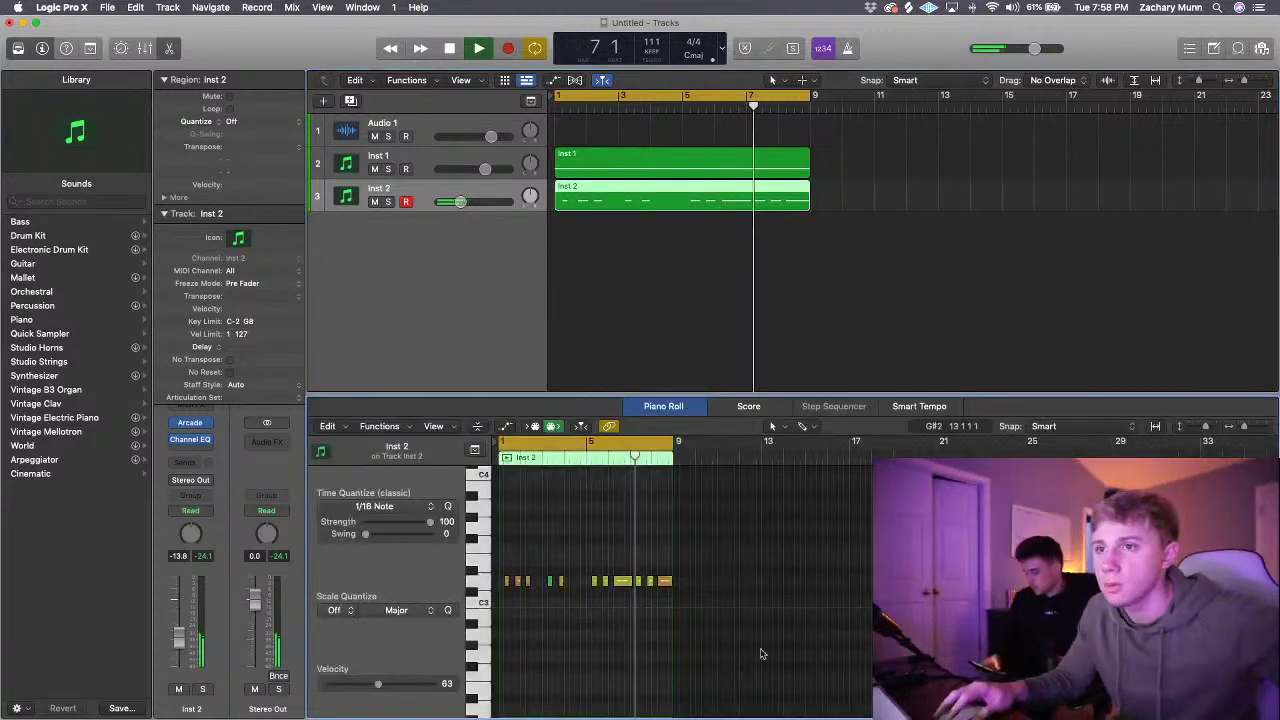
- Delete the five notes in the first half of the Inst 2 region, keeping those from bar 5 onward
drag(1244, 427, 1252, 429)
drag(940, 614, 549, 570)
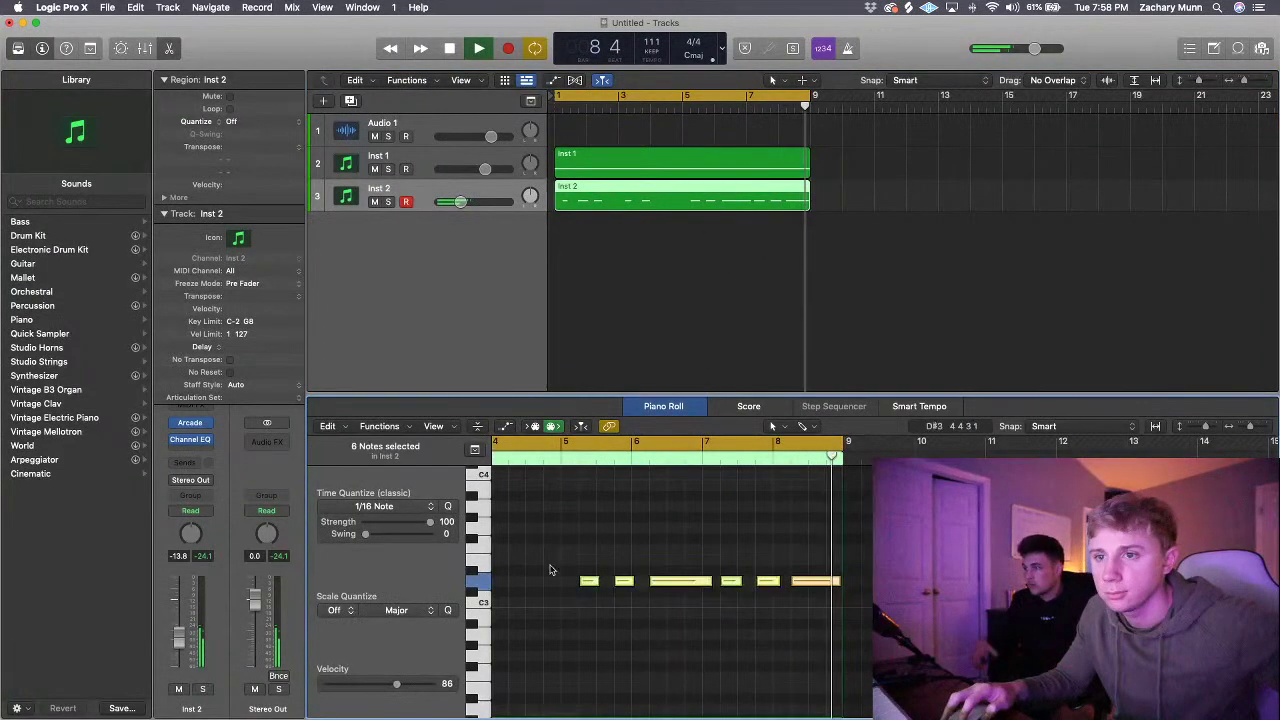
click(549, 570)
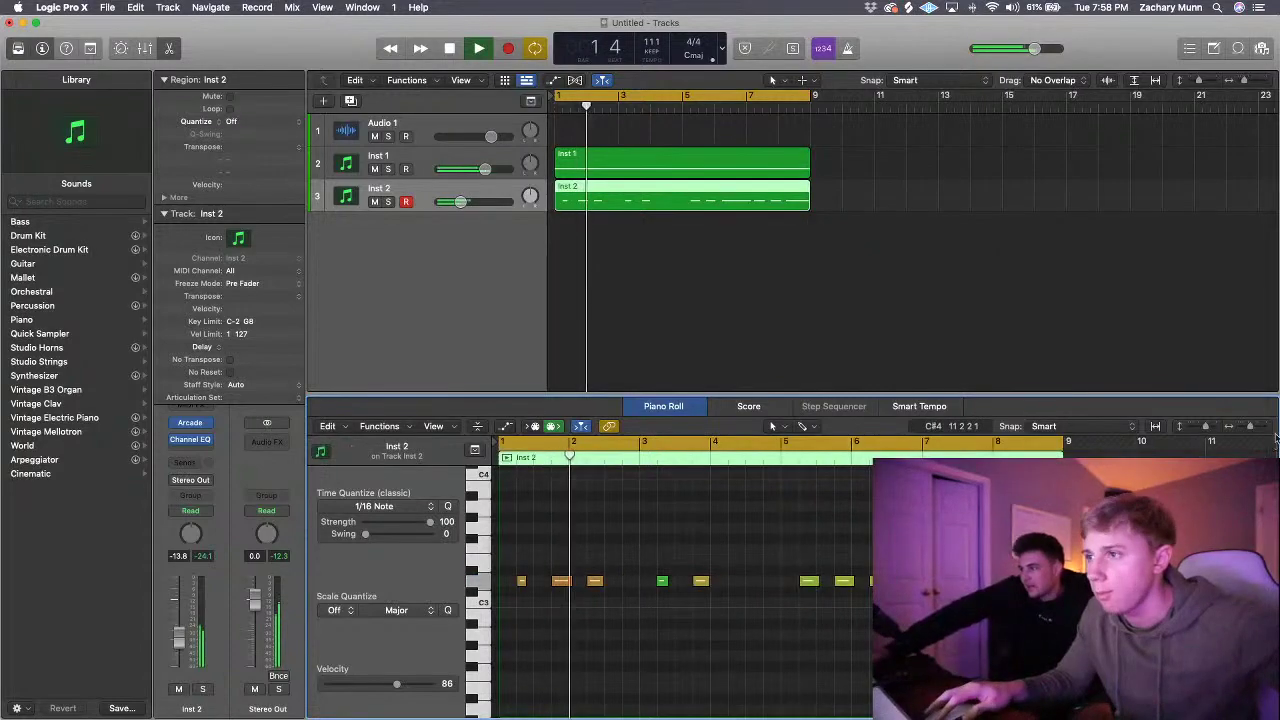
drag(1250, 427, 1260, 427)
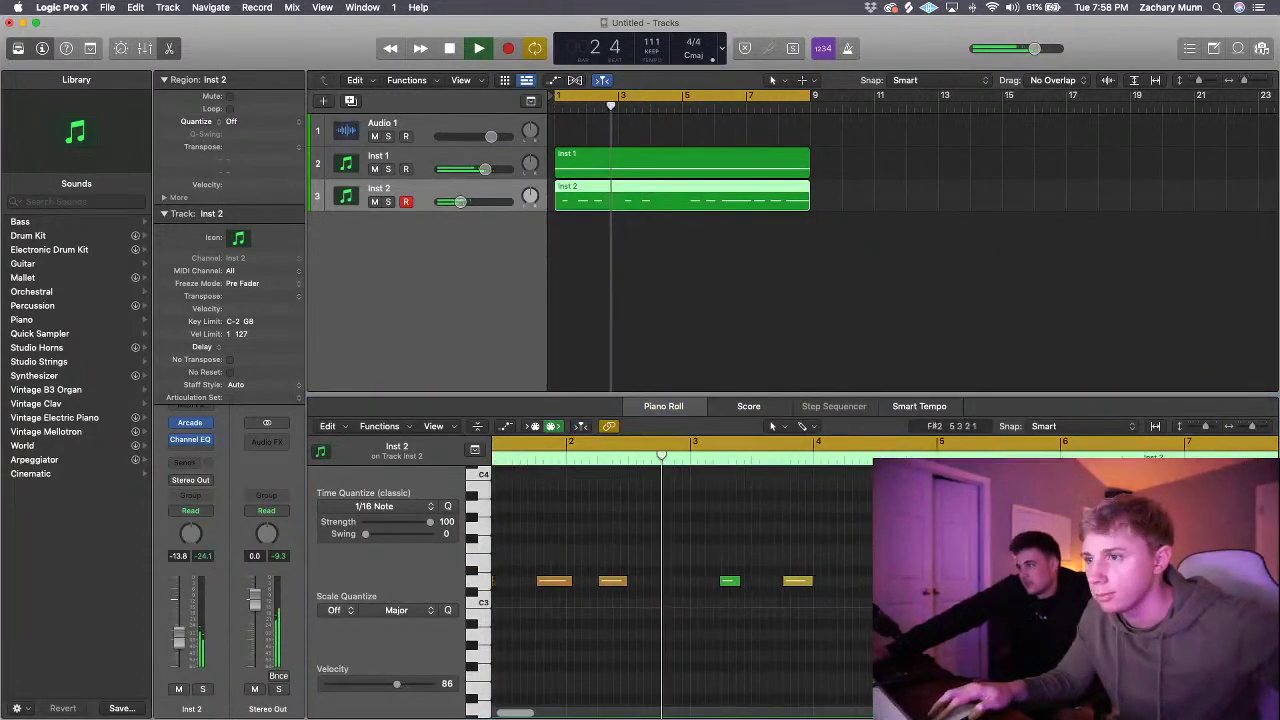
scroll(870, 622, left, 2)
drag(870, 622, 500, 573)
key(BackSpace)
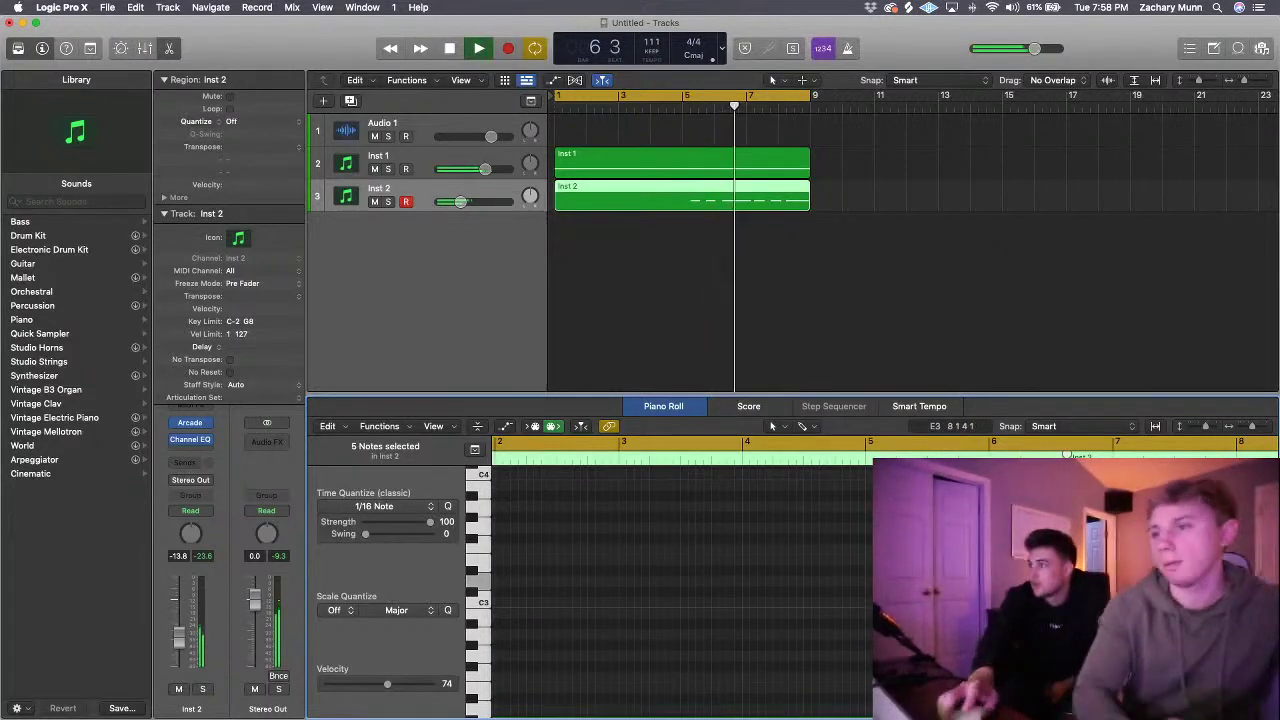
- Replay the cycle from bar 1 and check the remaining notes in the second half of the Inst 2 region
key(Return)
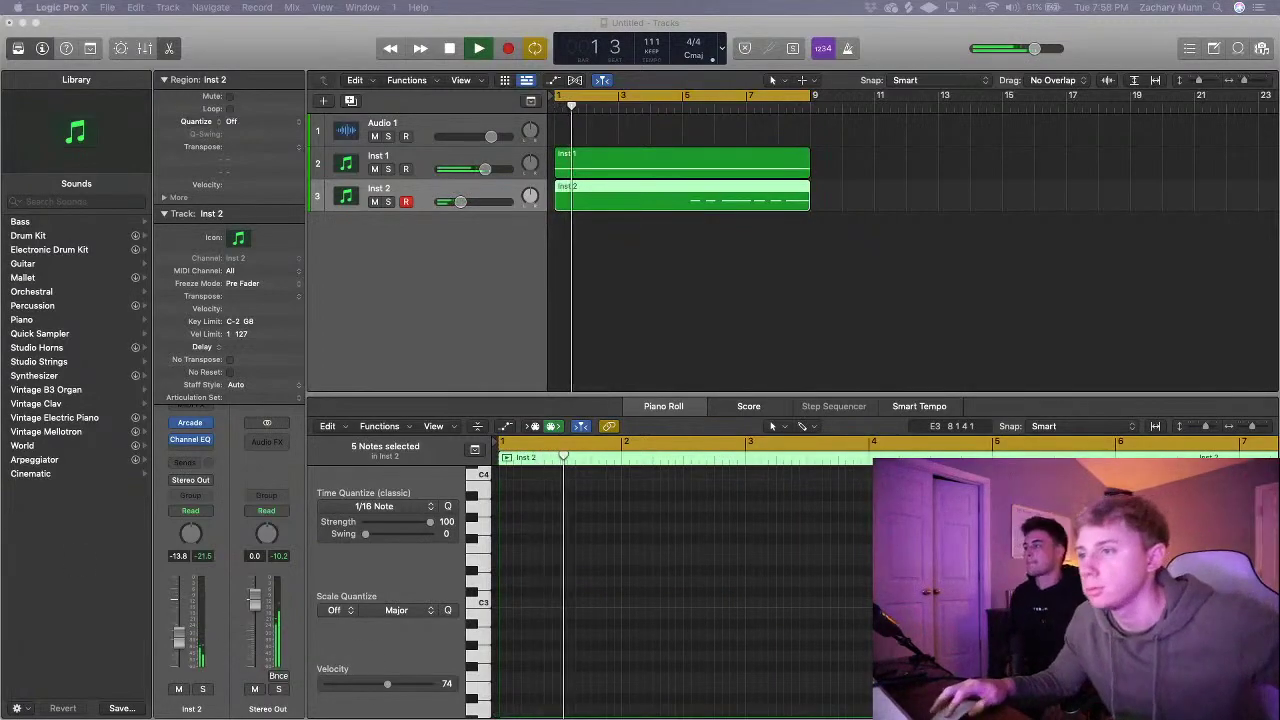
click(1040, 624)
click(1040, 624)
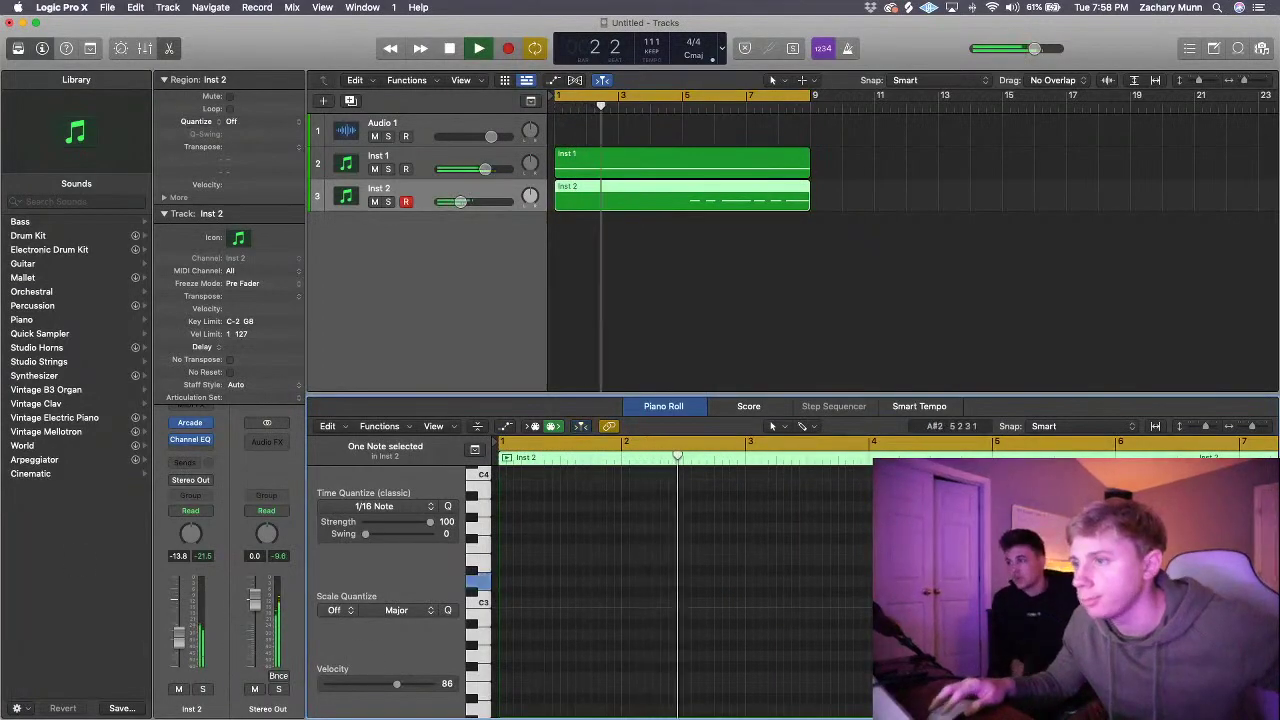
scroll(1040, 624, right, 5)
click(1040, 624)
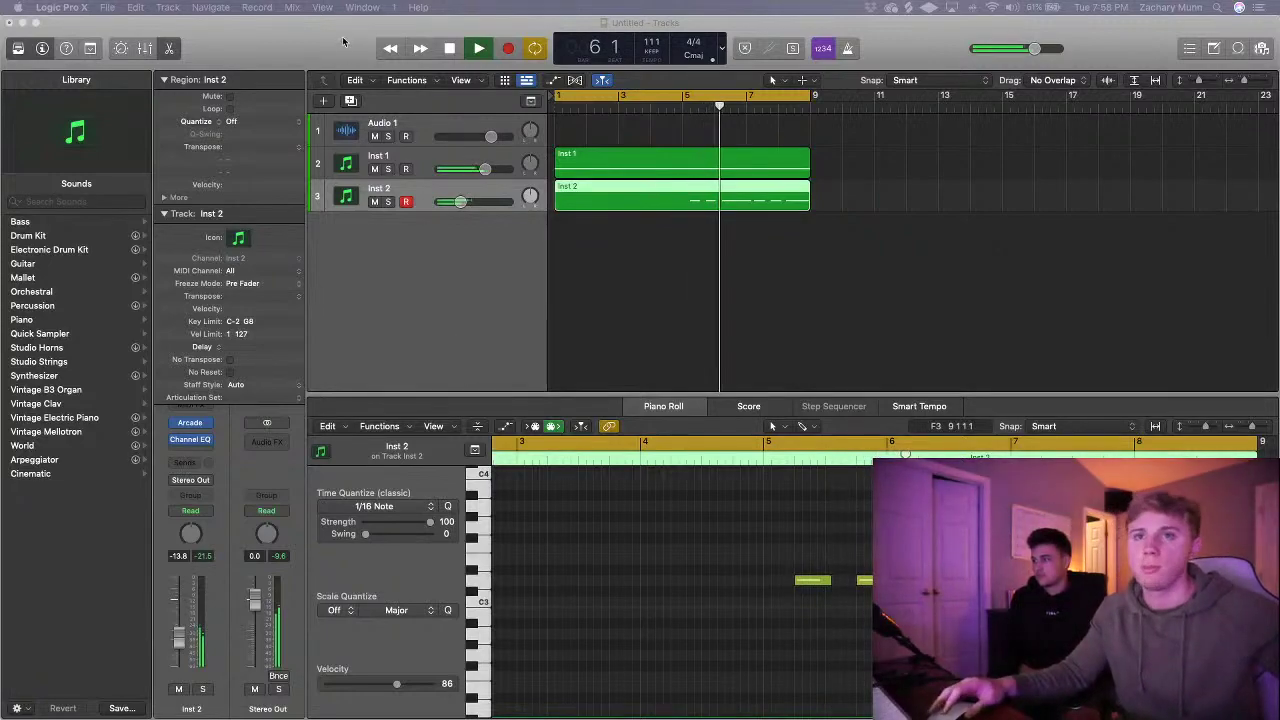
- Add a third instrument track below Inst 2 with the same Arcade and Channel EQ setup
double_click(452, 237)
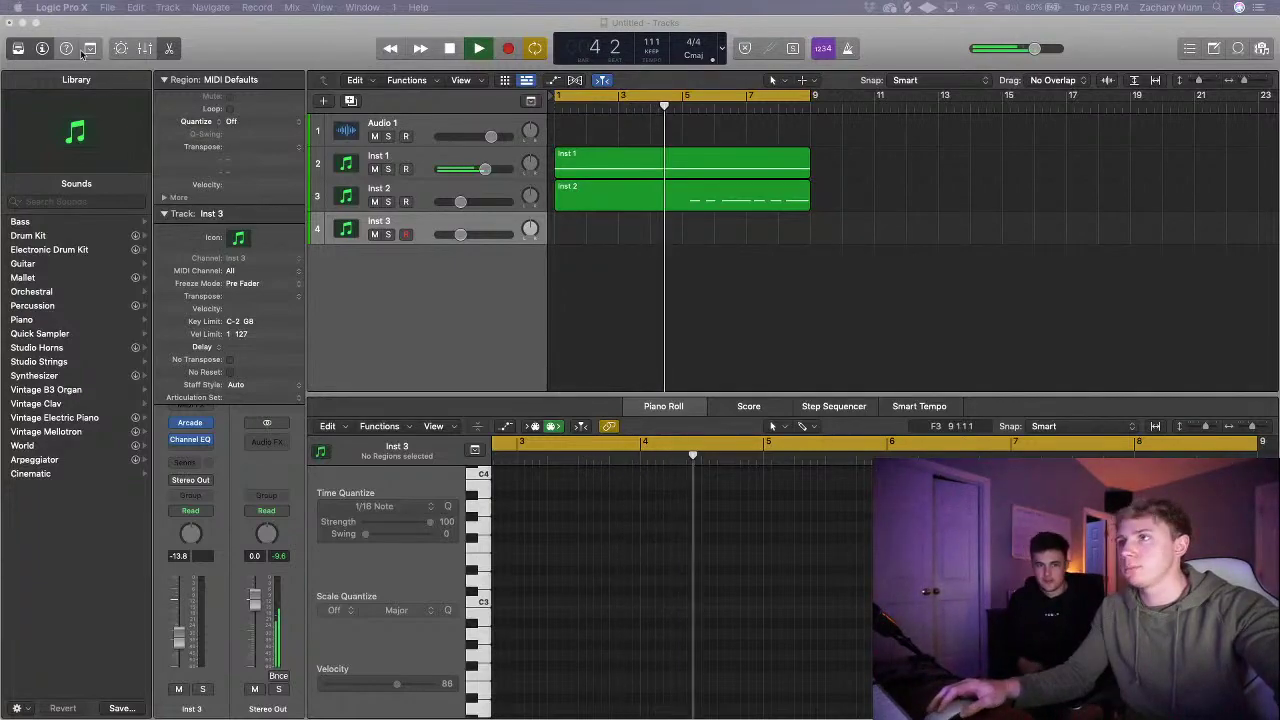
key(super+space)
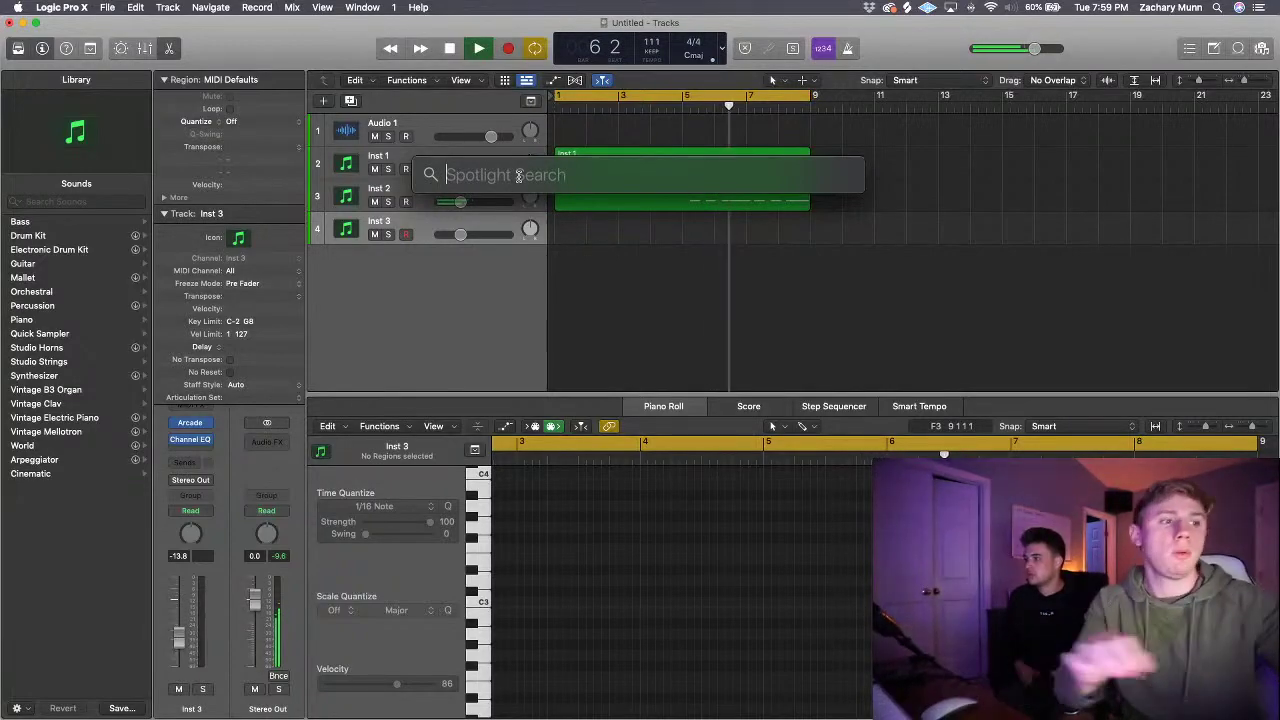
key(Escape)
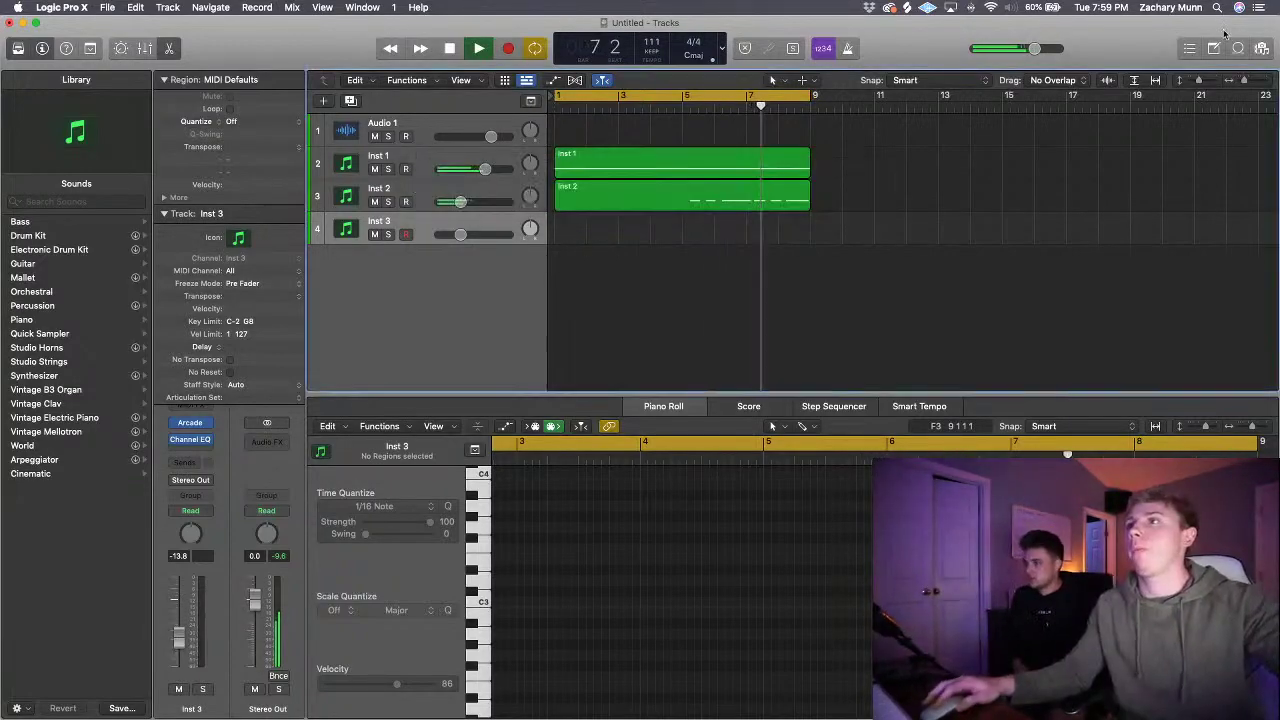
- Switch to Splice and search the sample library for kick_016
click(906, 7)
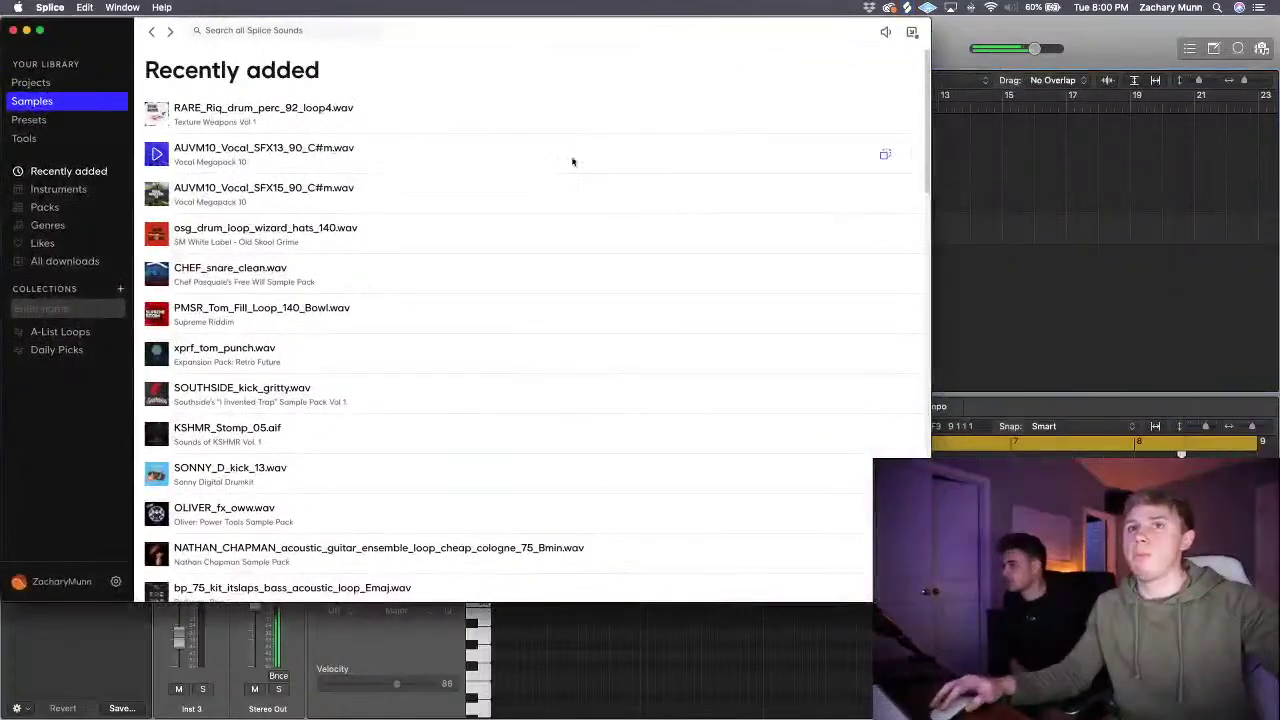
click(252, 37)
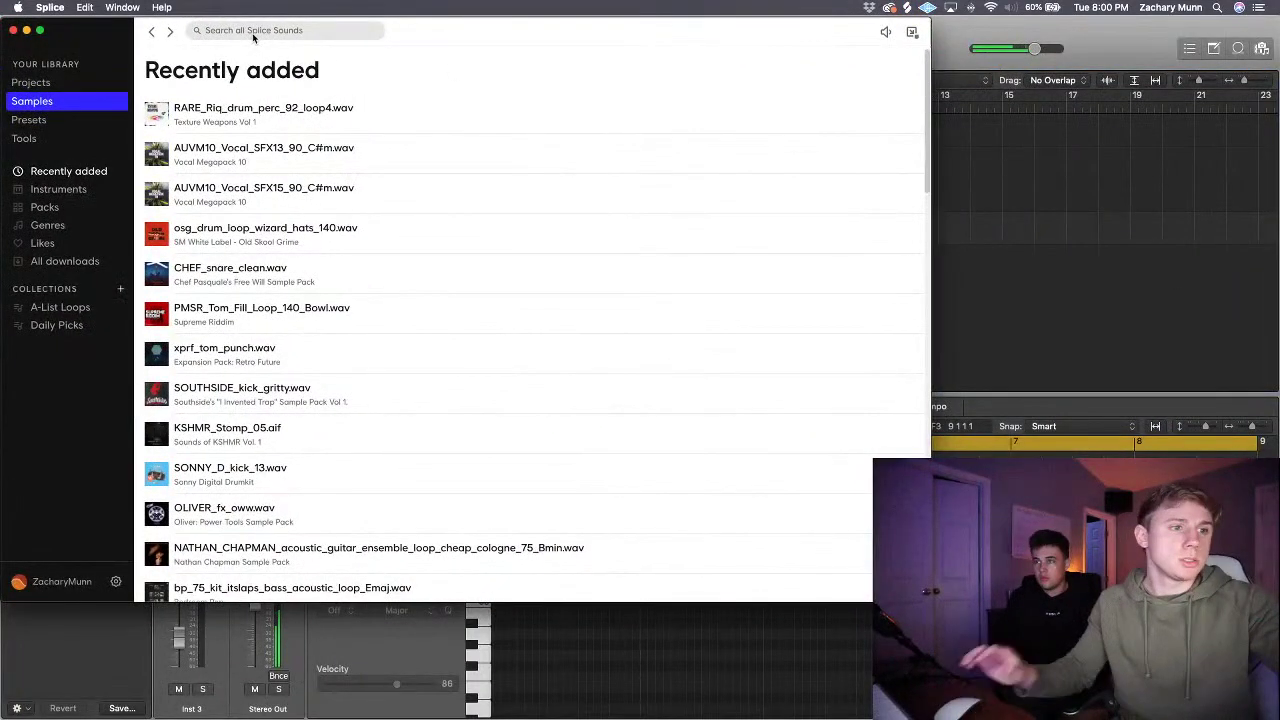
text(kick)
key(Return)
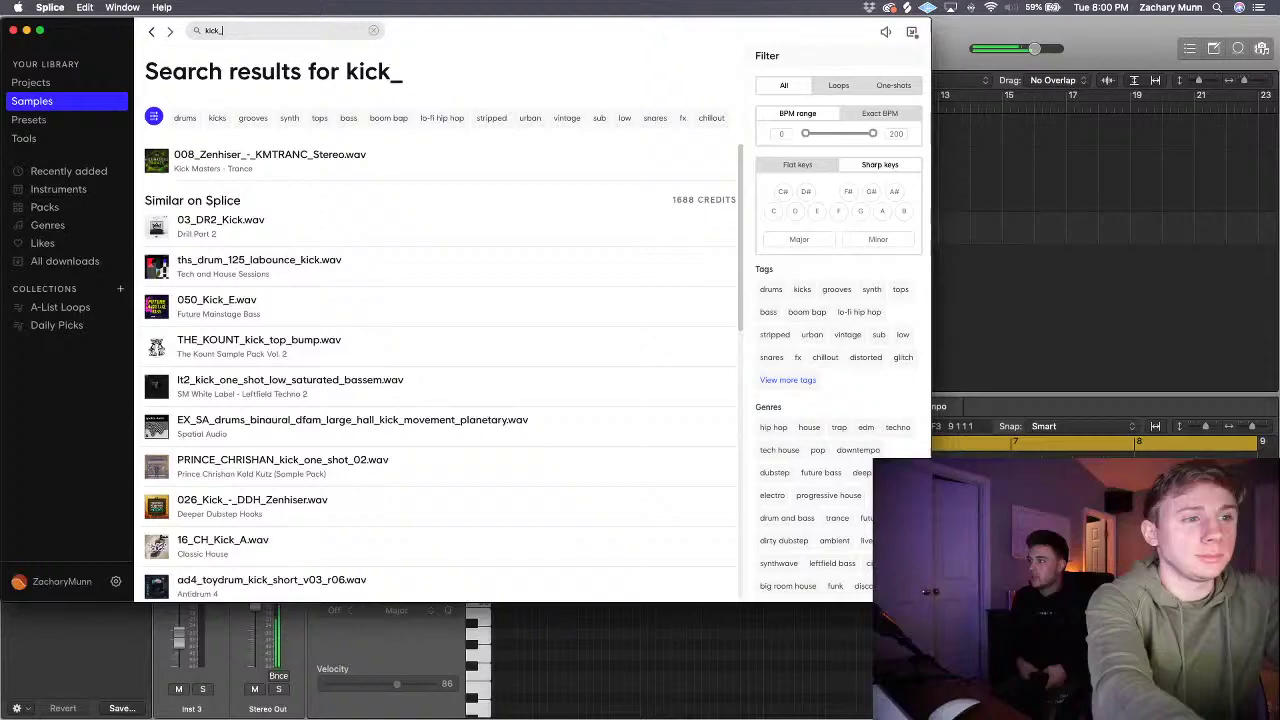
text(016)
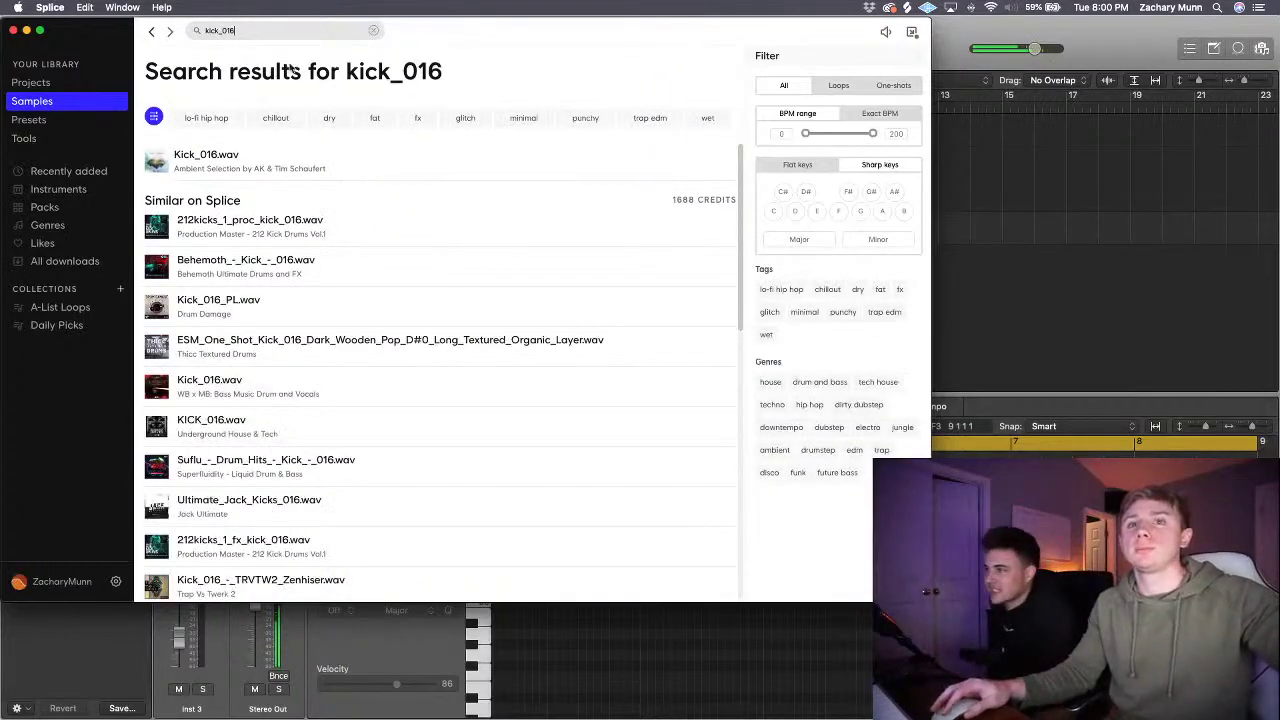
- Import Kick_016.wav from Splice into Logic Pro as a new audio track at bar 1, converting the file to the project sample rate
drag(444, 32, 1234, 61)
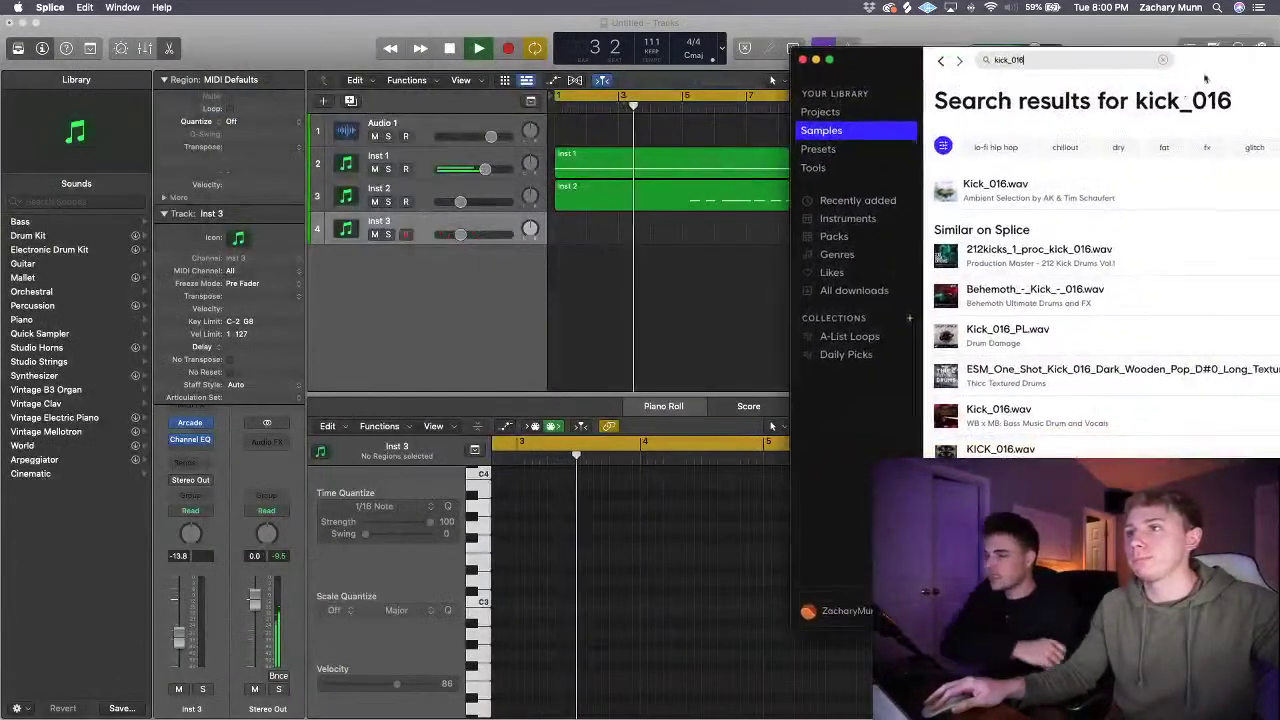
drag(971, 196, 501, 315)
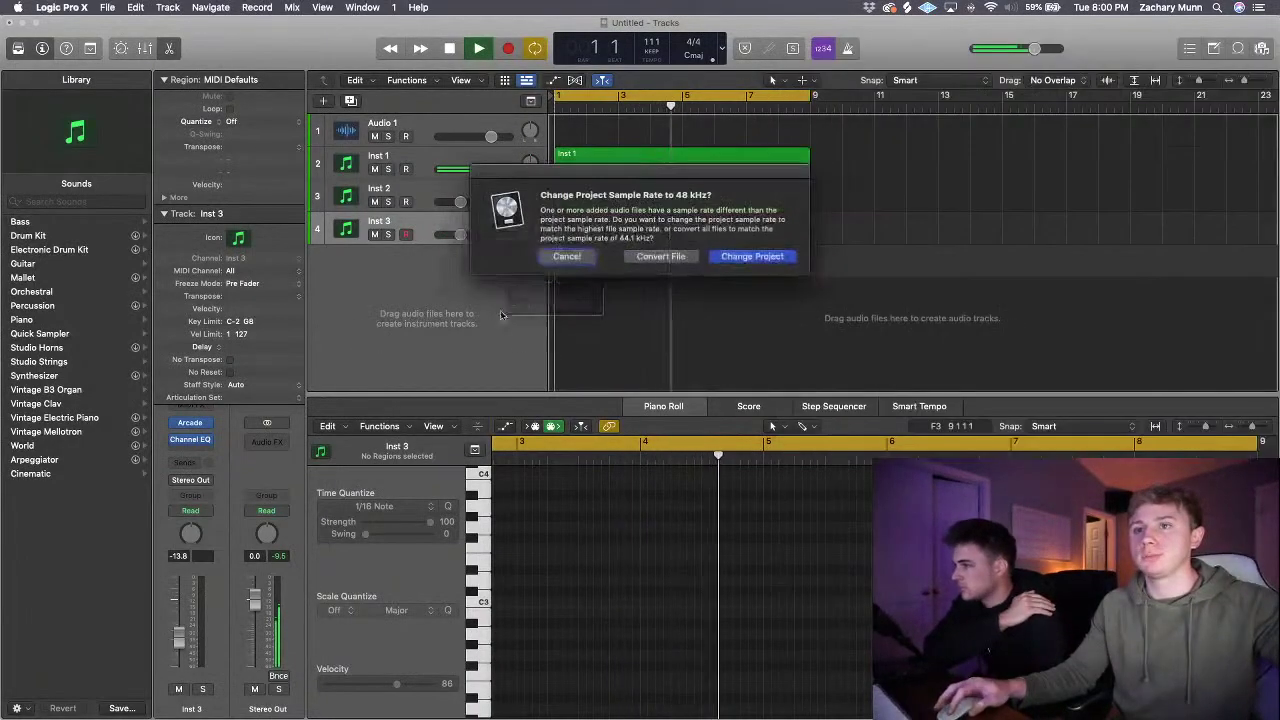
click(677, 257)
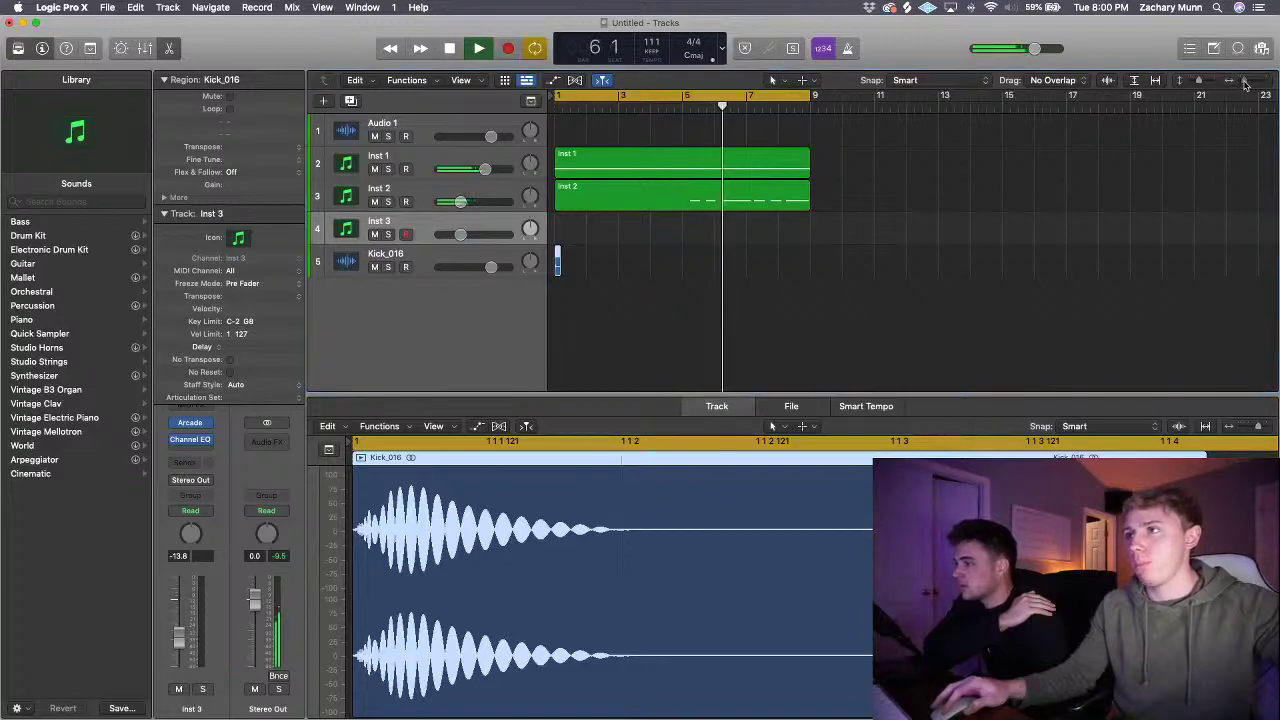
- Select the Kick_016 track and set its volume to -8.0 dB
drag(1243, 81, 1248, 81)
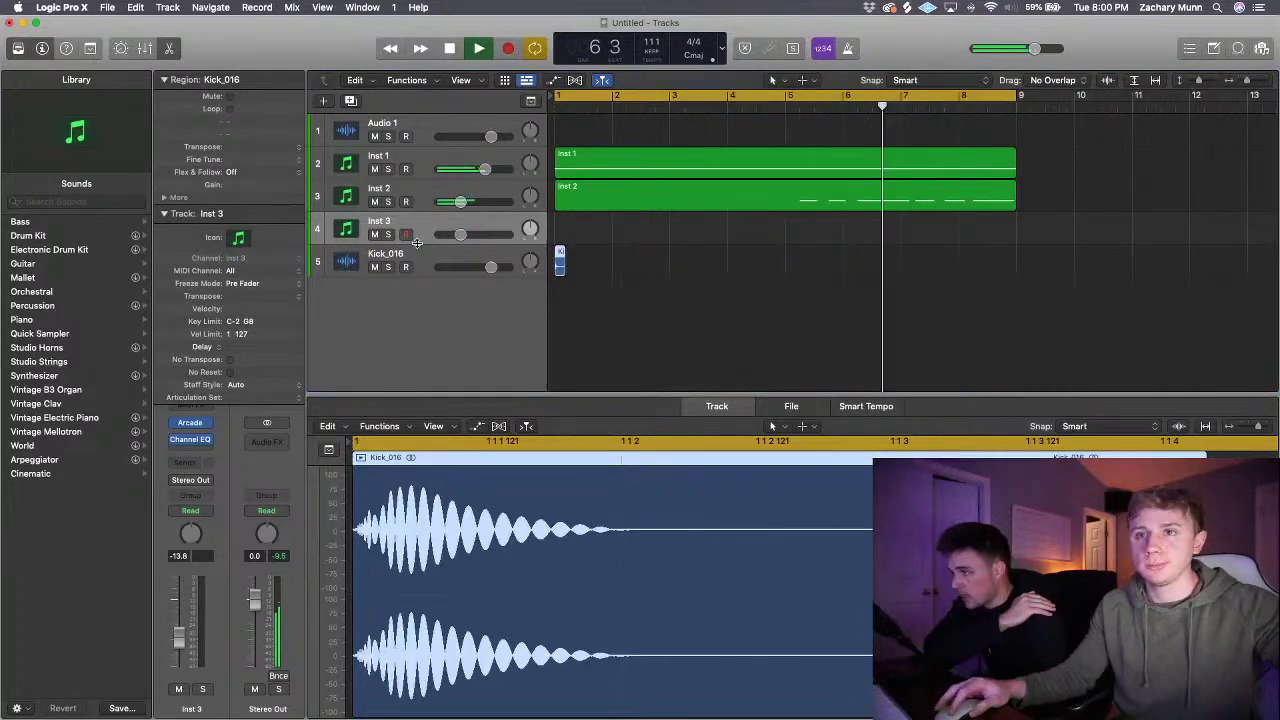
key(Down)
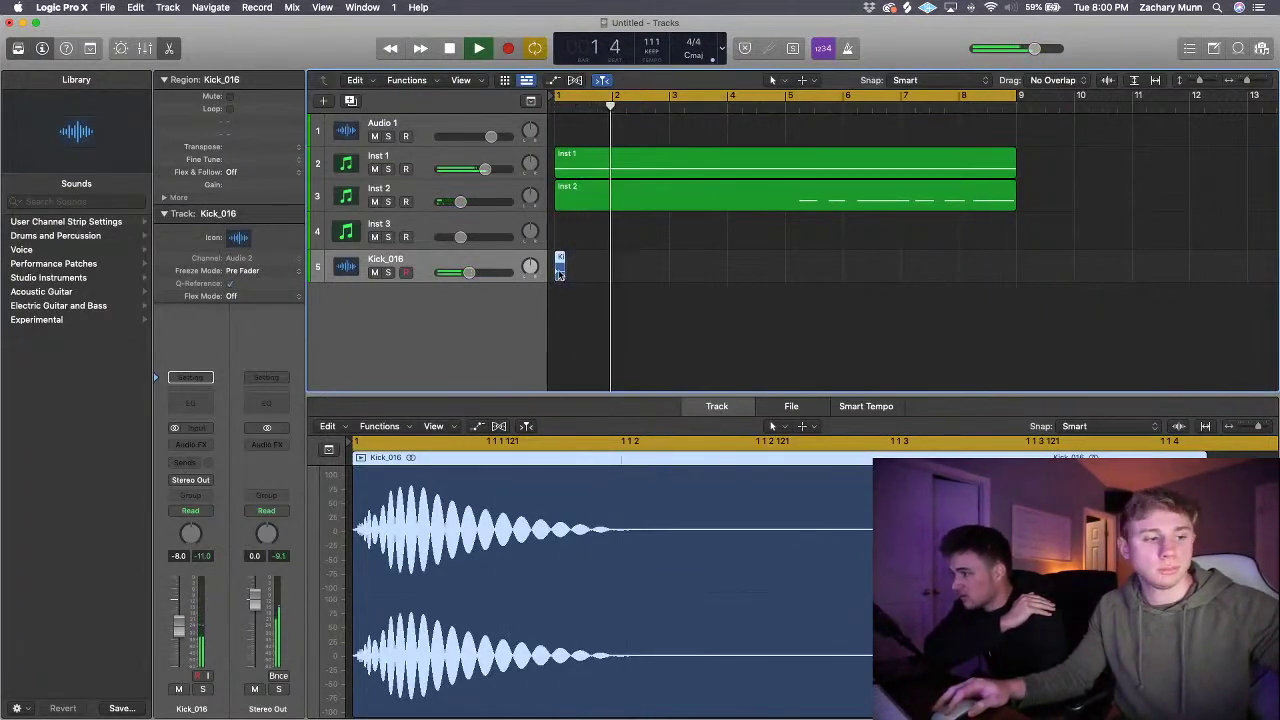
drag(560, 270, 615, 268)
drag(733, 273, 683, 263)
drag(886, 263, 677, 274)
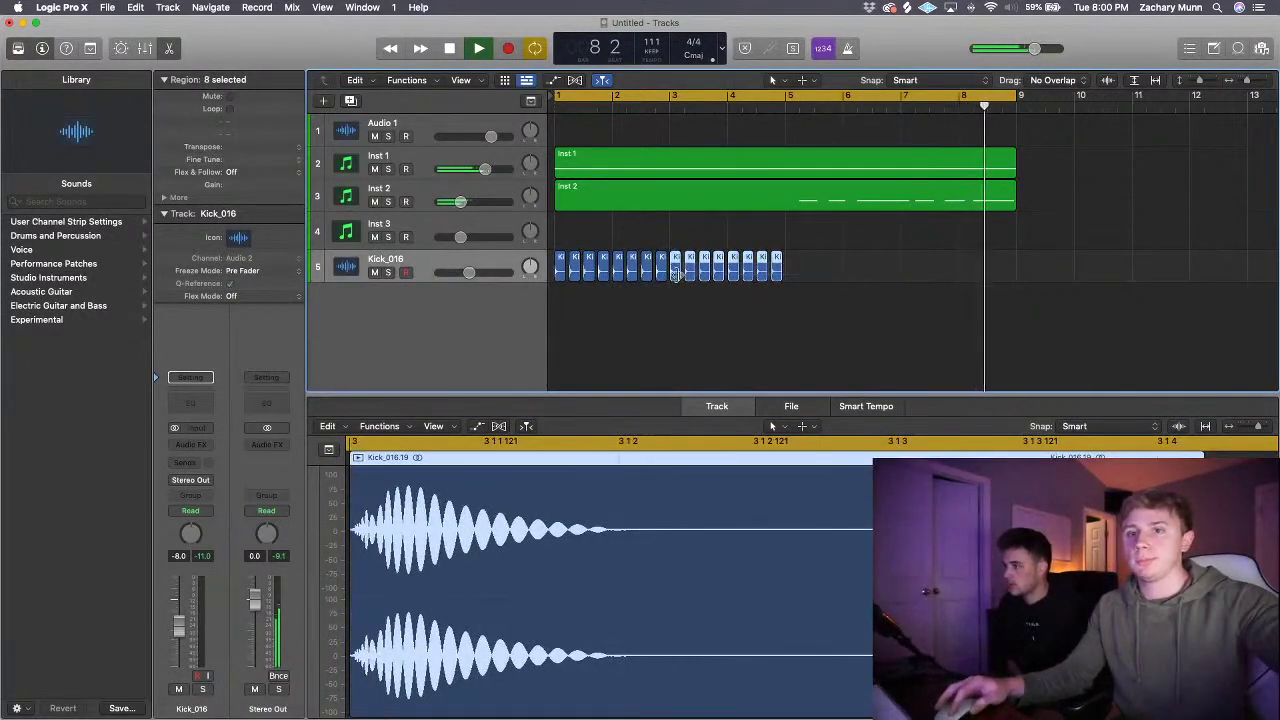
key(BackSpace)
click(663, 272)
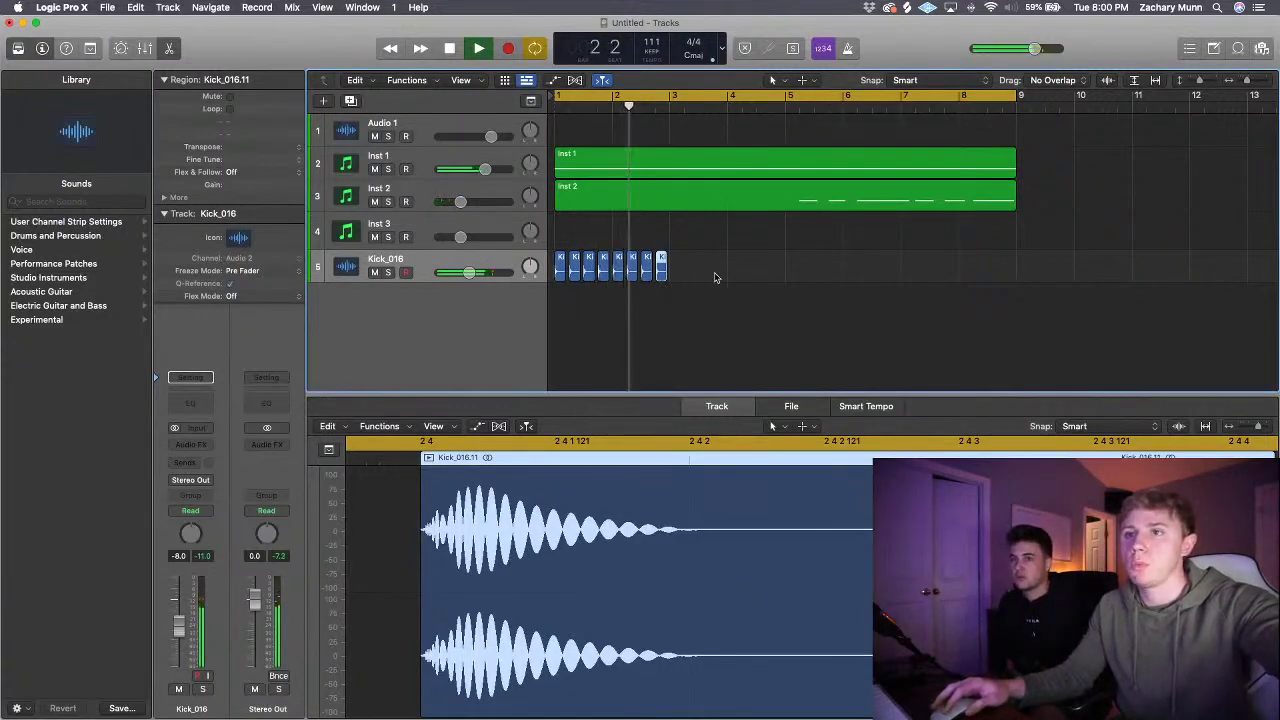
drag(670, 282, 577, 280)
key(Delete)
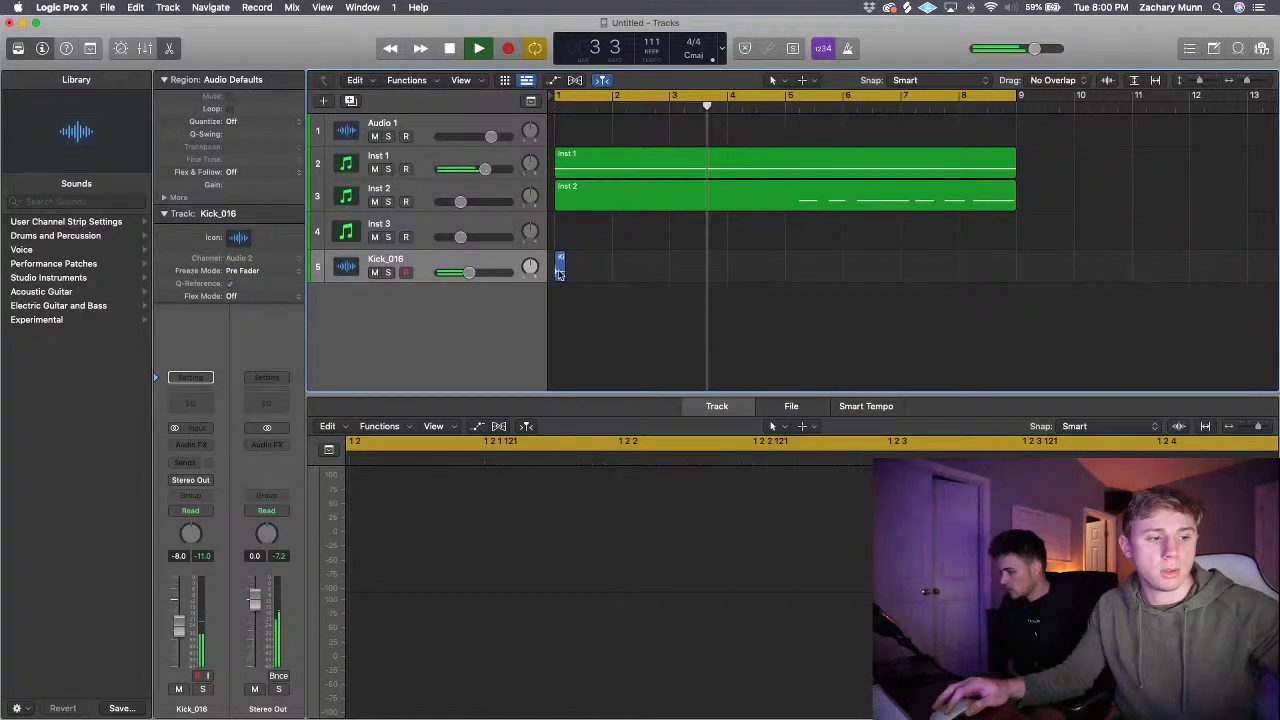
- Repeat the kick region on beat 2 of bar 1 and set the copy's gain to -1.0 dB
key(super+r)
click(575, 272)
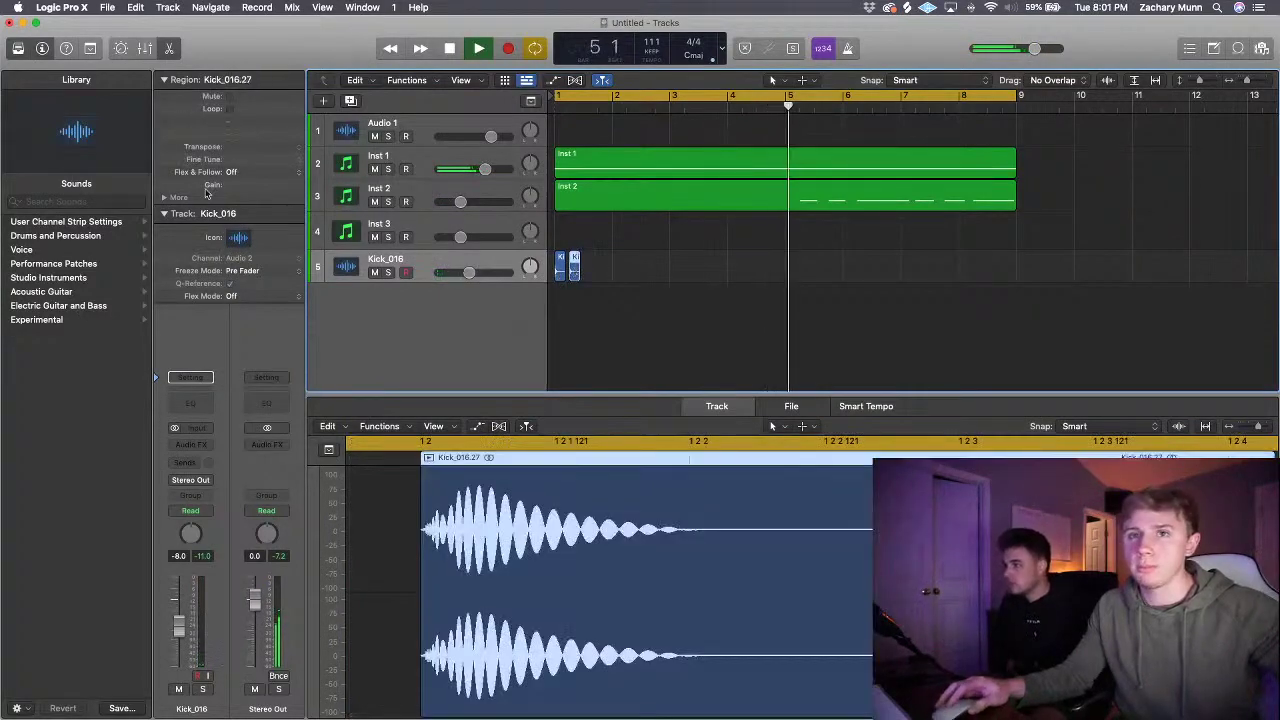
drag(232, 184, 230, 204)
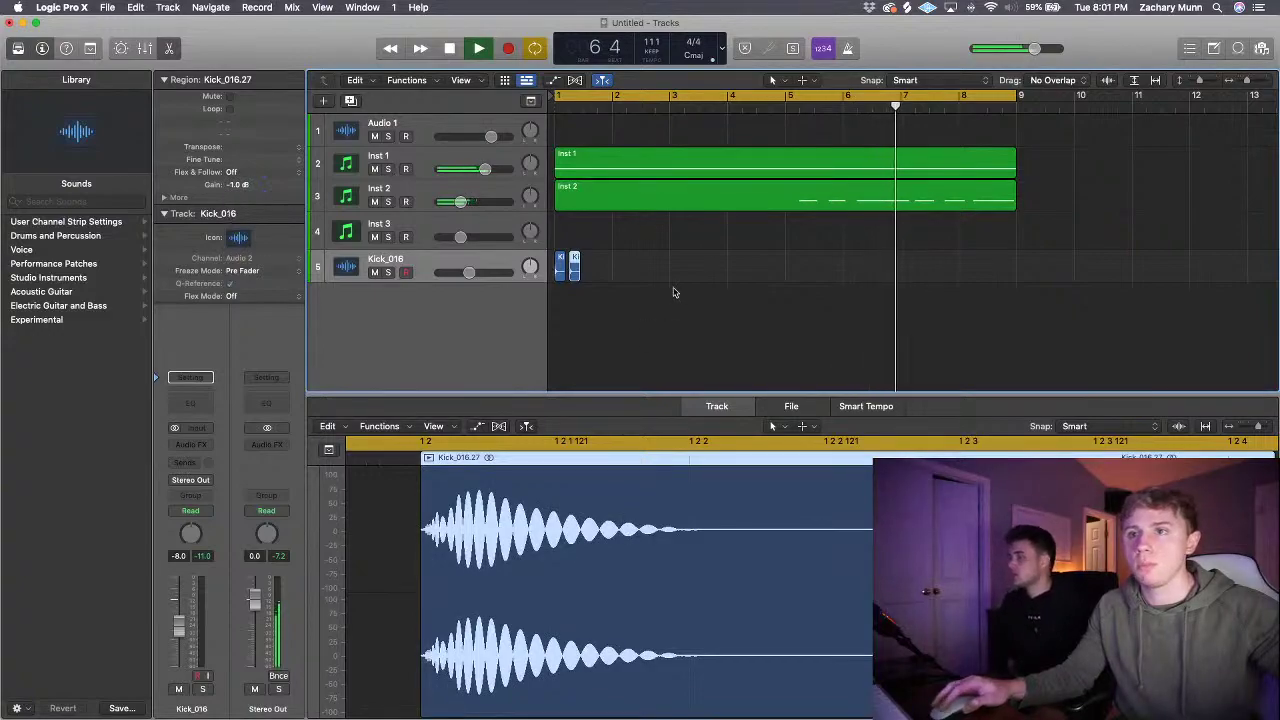
- Repeat the two-kick pattern on every beat of the Kick_016 track up to bar 9
drag(610, 286, 675, 268)
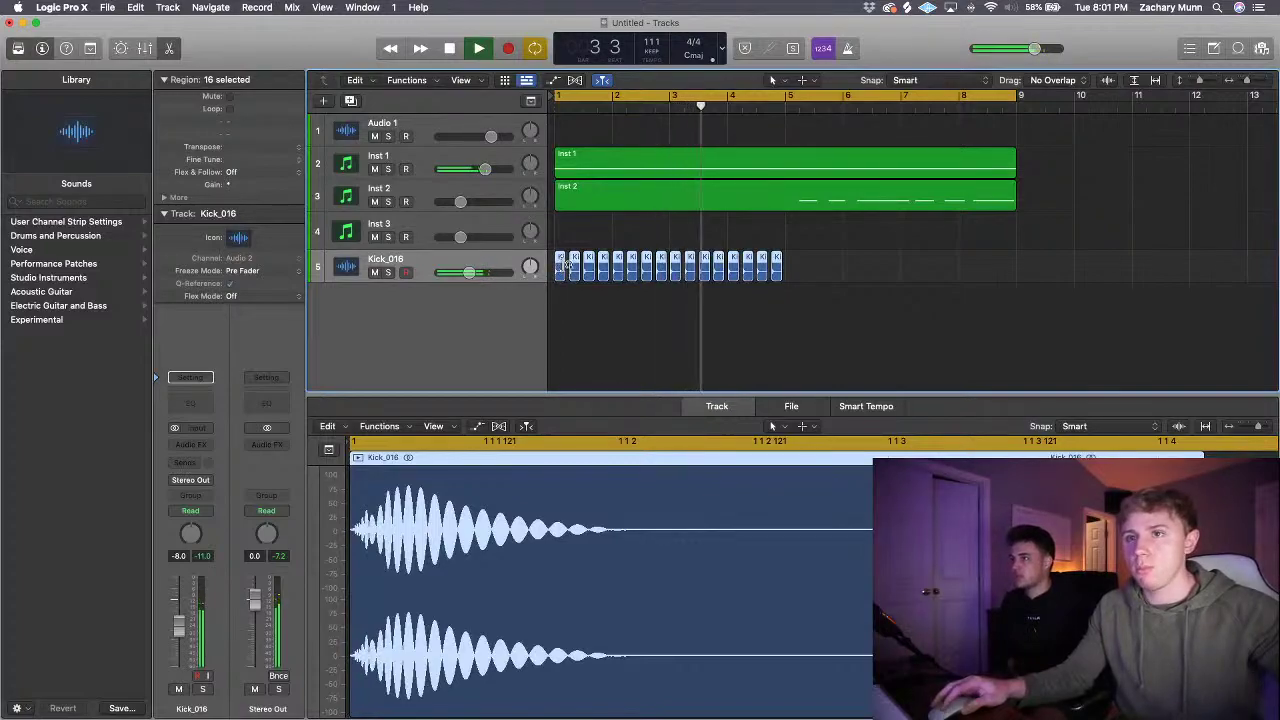
drag(565, 265, 790, 262)
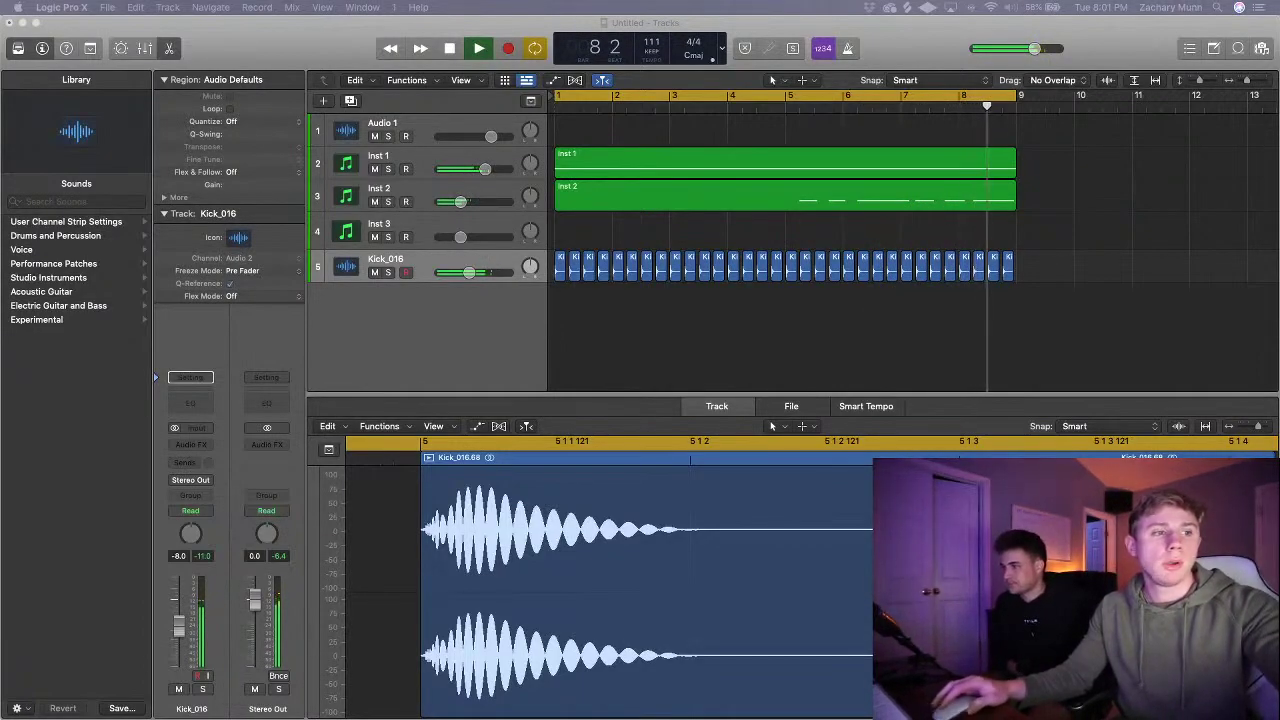
click(786, 135)
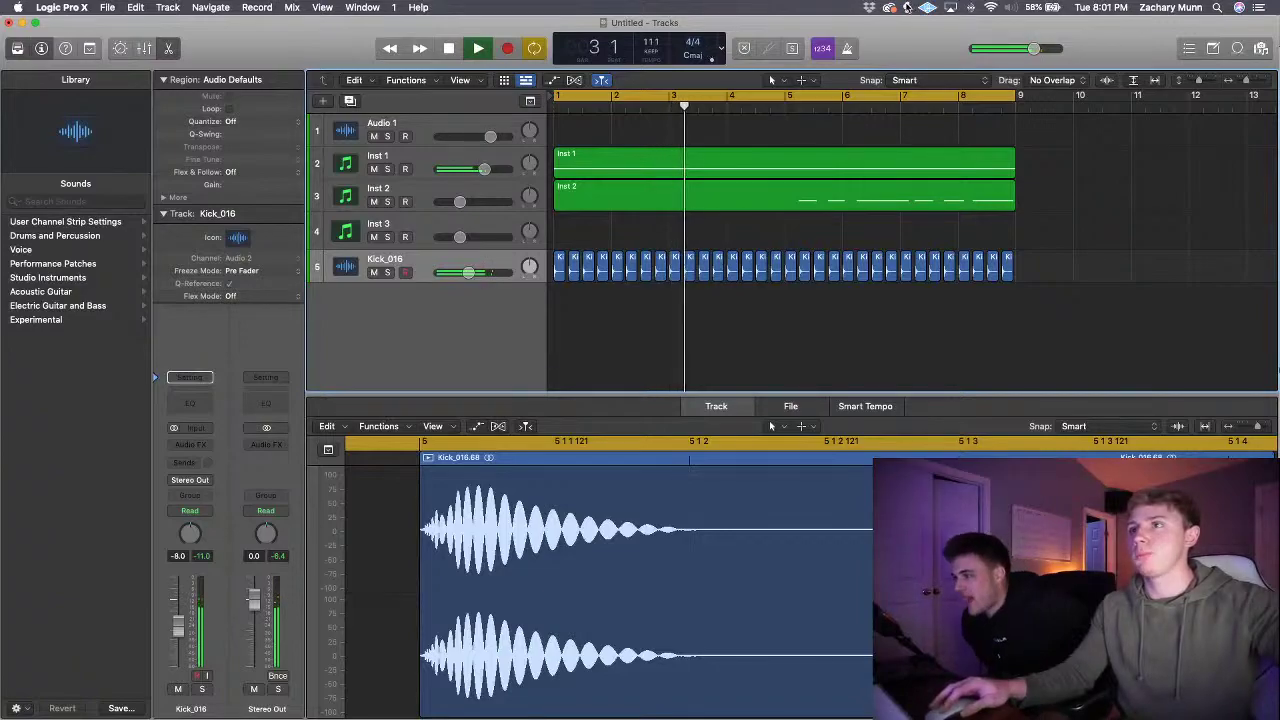
- Search Splice for mdl_fsh and import MdL_FSH_Big_Kick.wav into Logic Pro as a new audio track, with the region on beat 2 of bar 1
key(super+Tab)
key(Down)
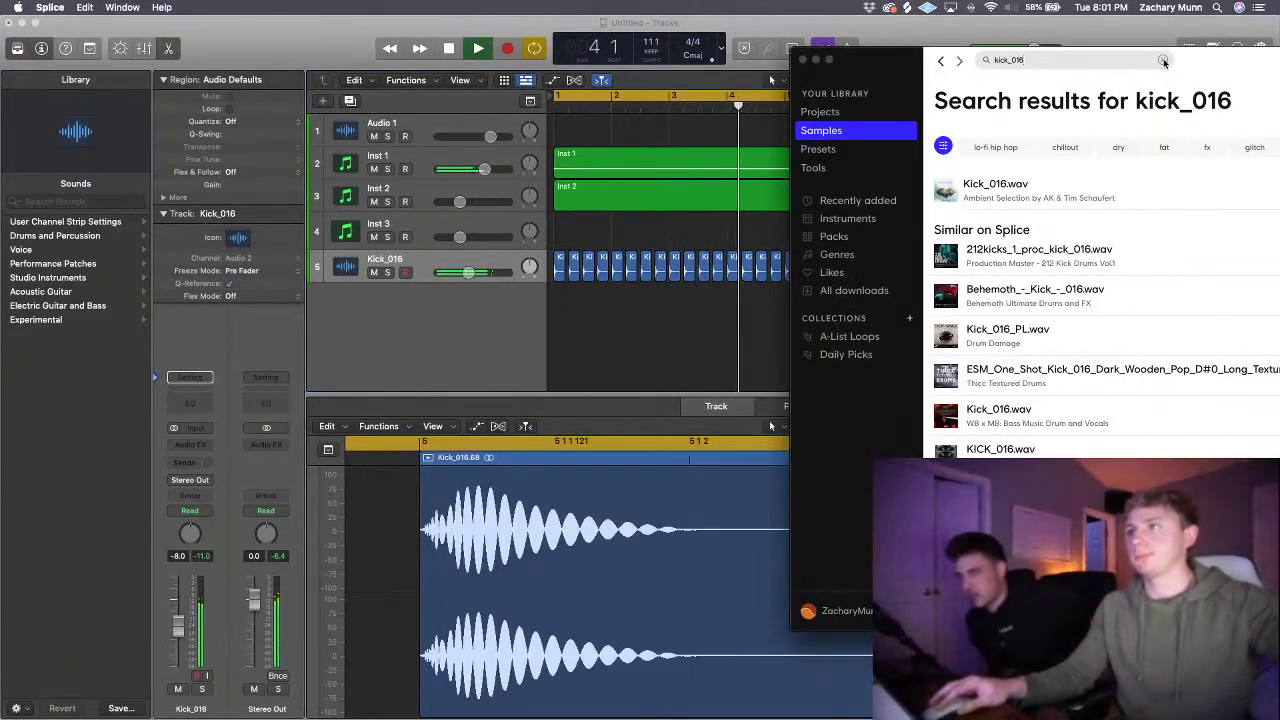
click(1162, 60)
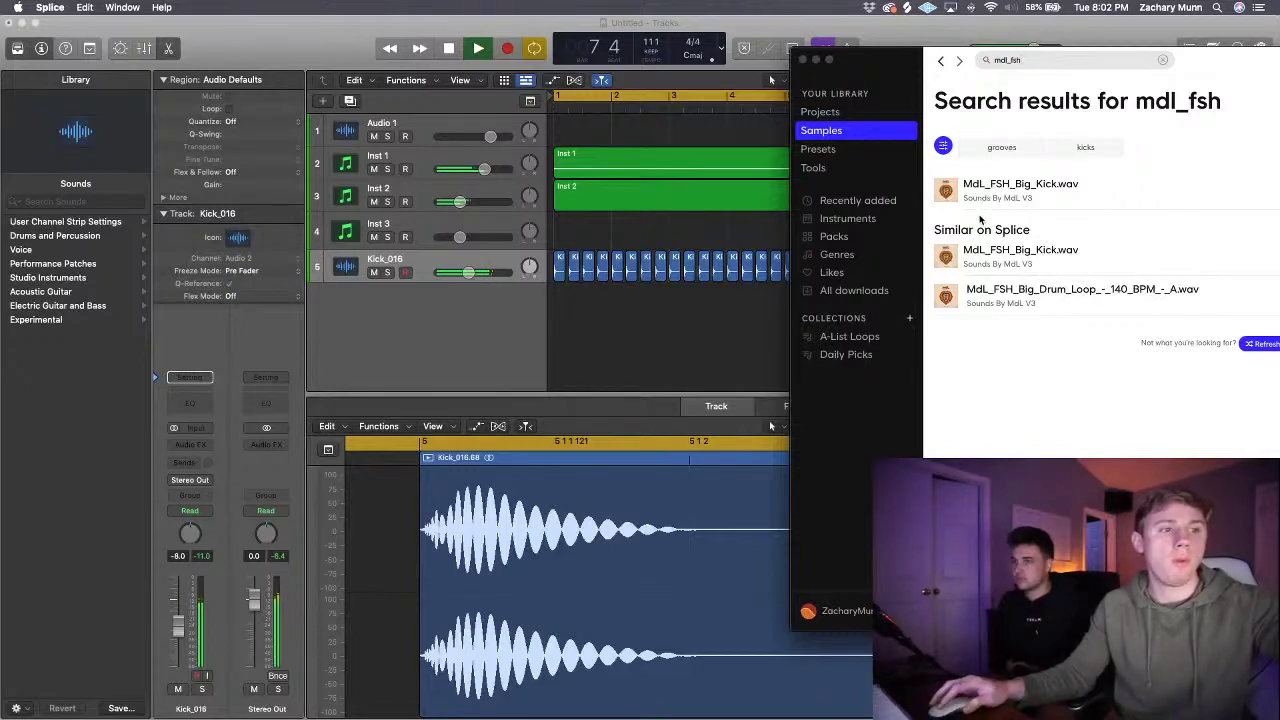
drag(1008, 205, 580, 388)
click(620, 349)
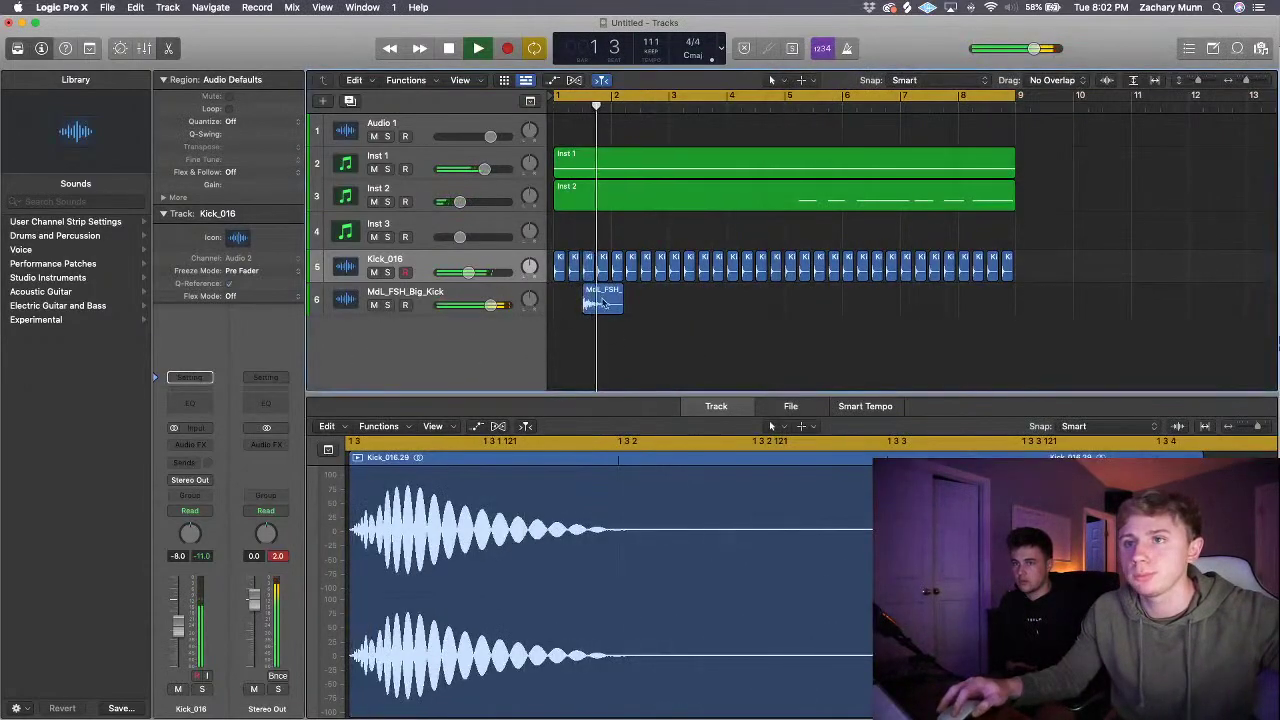
drag(602, 300, 583, 300)
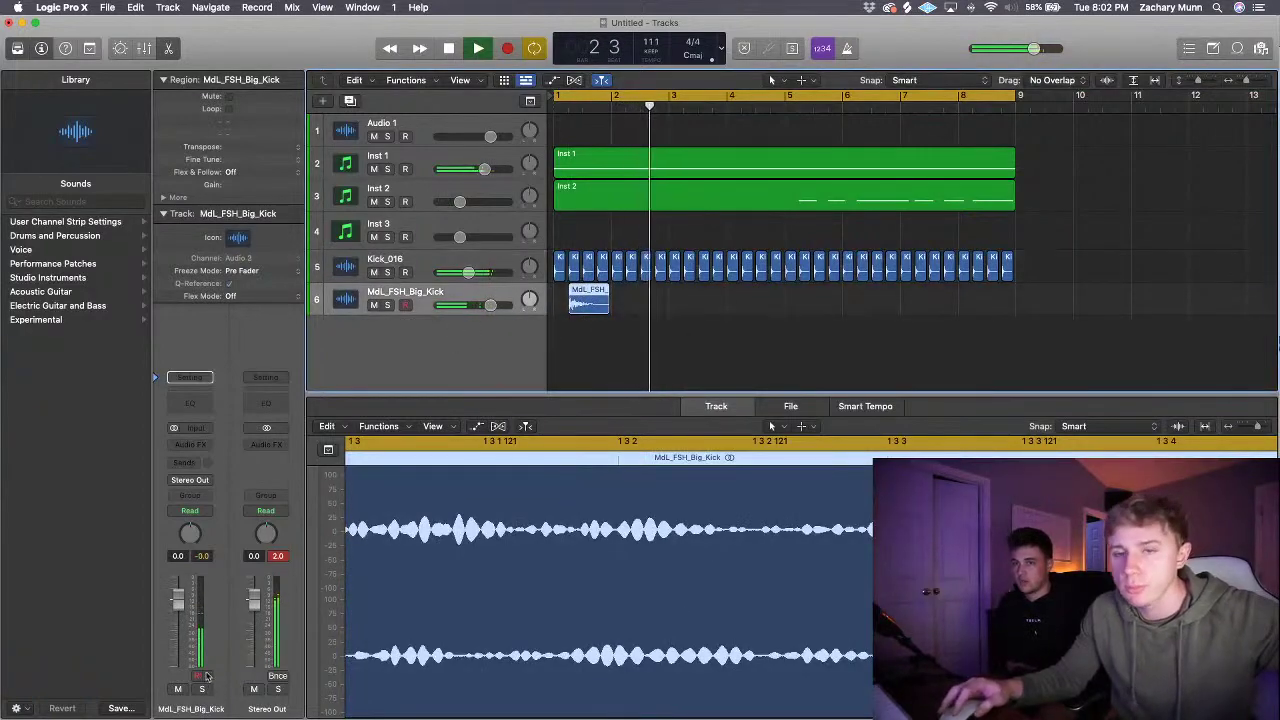
- Set the MdL_FSH_Big_Kick track's volume to -17.6 dB and add a Channel EQ with a low cut
drag(178, 600, 178, 645)
click(186, 403)
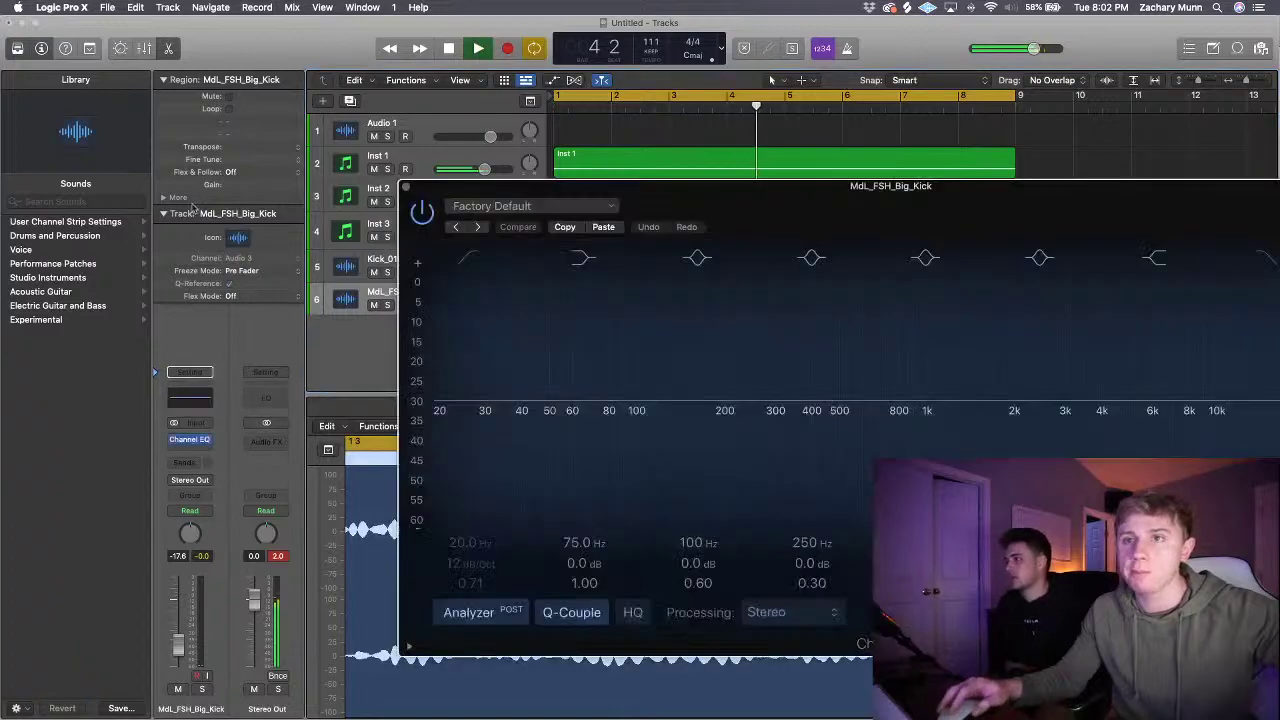
click(690, 335)
drag(690, 335, 684, 334)
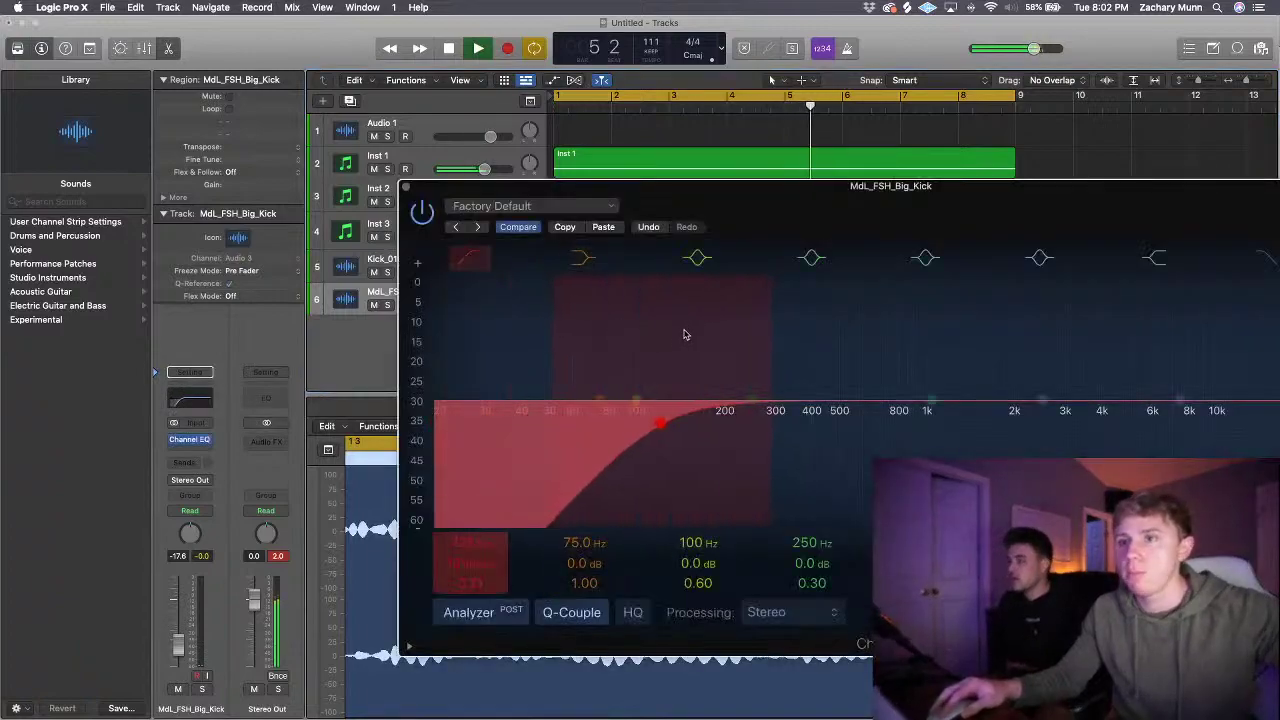
click(407, 188)
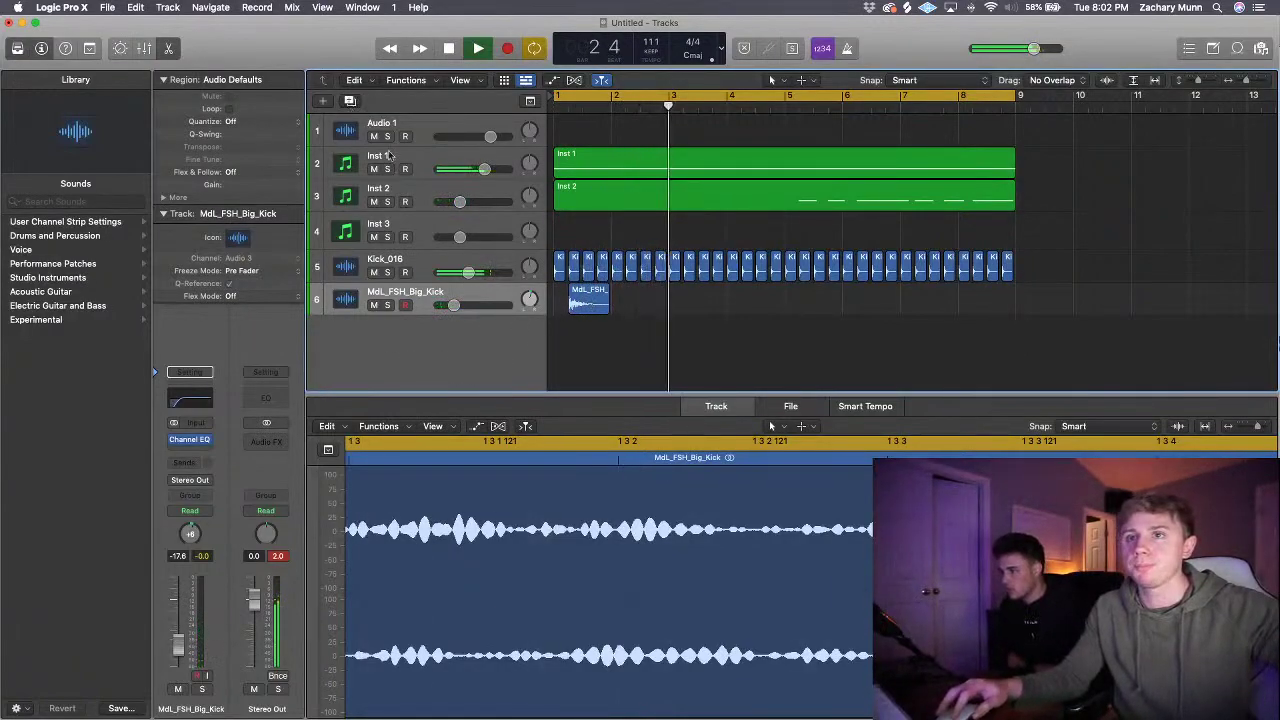
- Duplicate the MdL_FSH_Big_Kick track and copy its region onto beat 4 of bar 1 there, repeating the pair in bar 2
key(alt+super+a)
drag(585, 305, 650, 336)
shift+click(588, 298)
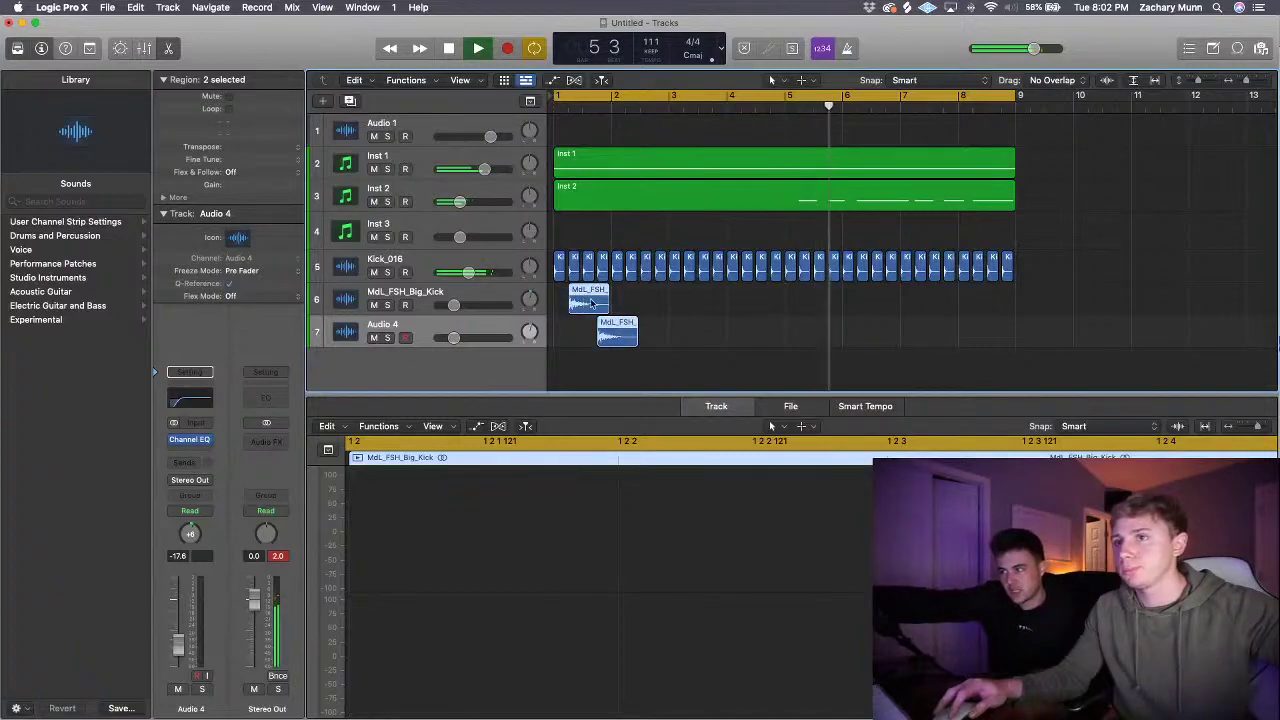
drag(602, 298, 612, 336)
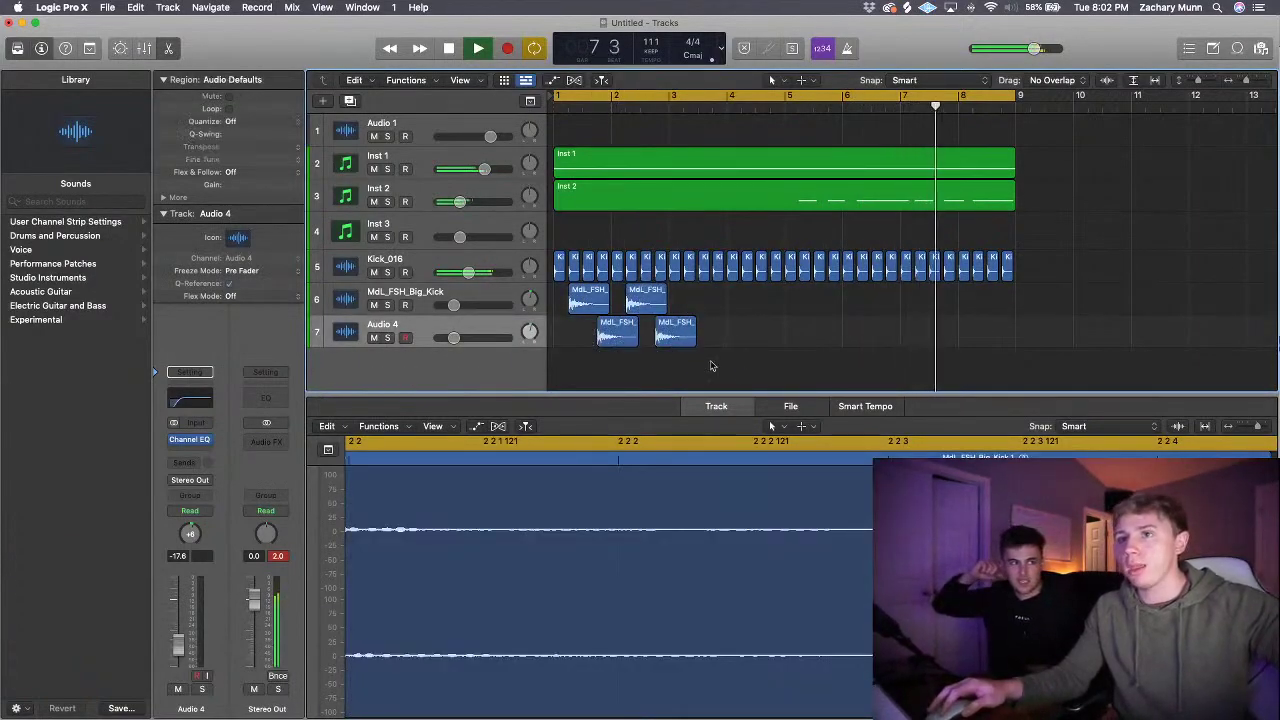
- Repeat the alternating big kick regions in every bar through bar 8 and adjust the Audio 4 track's pan
drag(711, 366, 715, 311)
drag(603, 305, 822, 310)
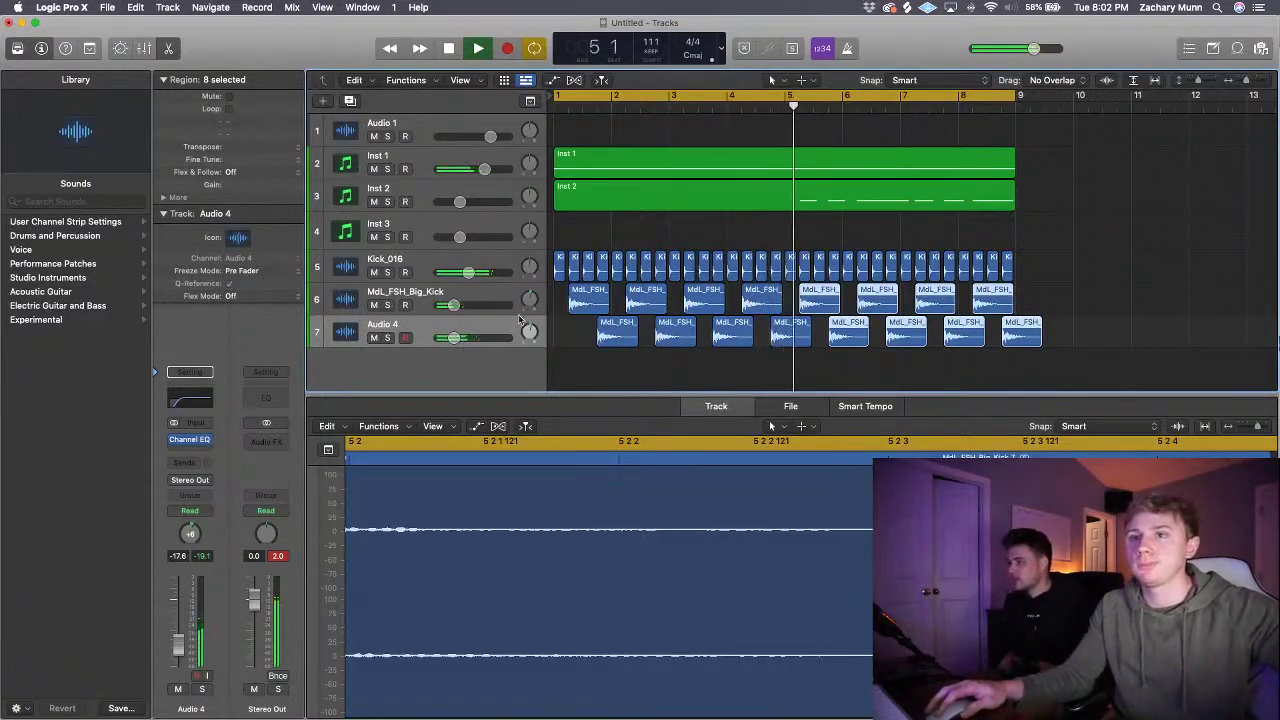
mouse_move(529, 331)
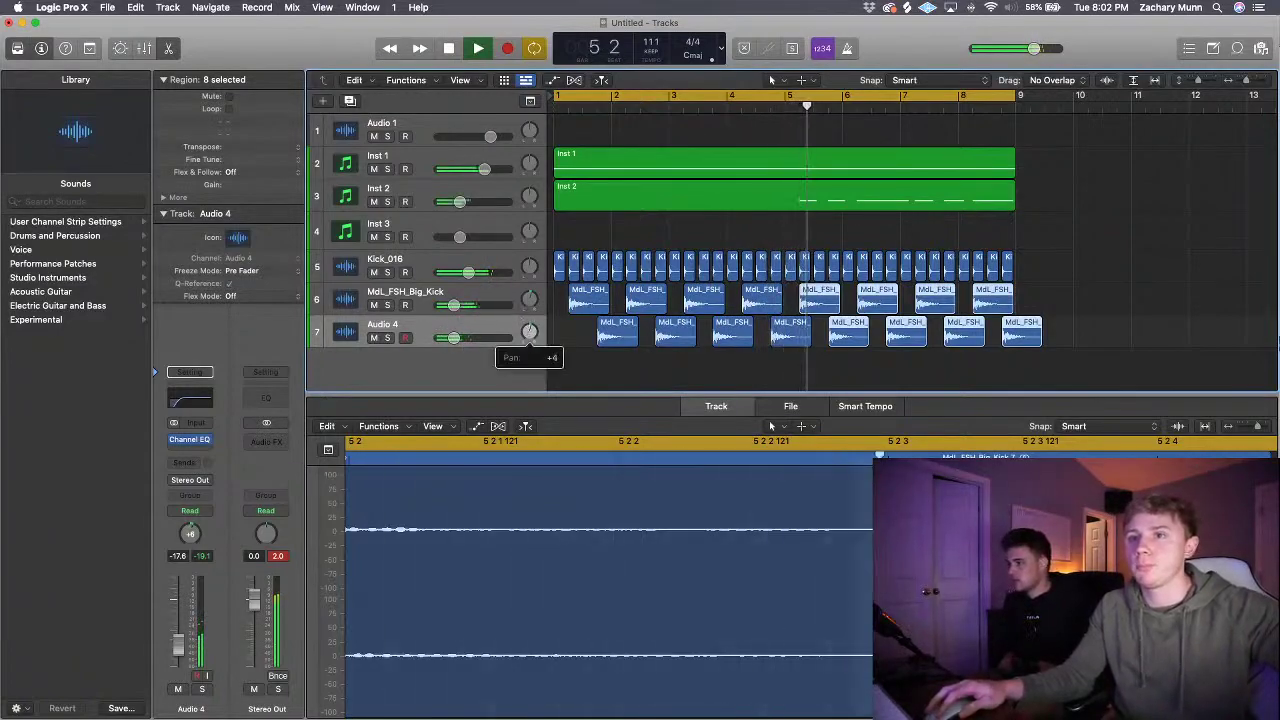
click(591, 352)
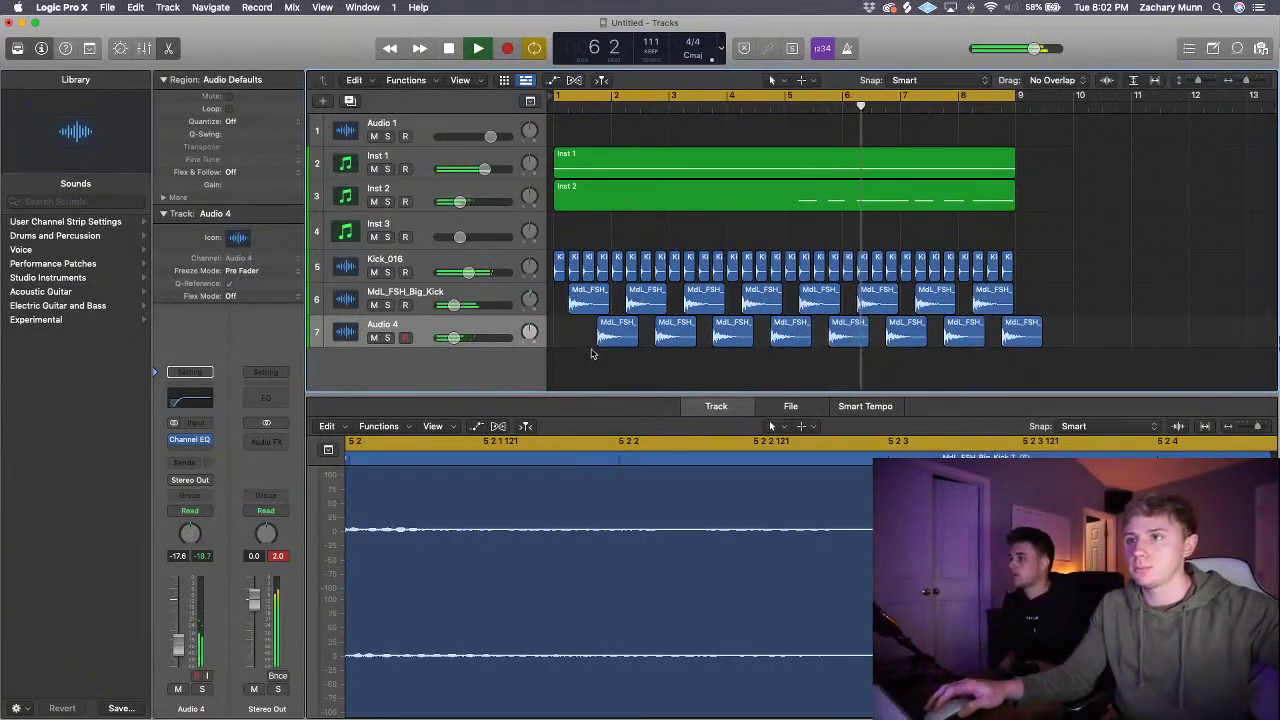
- Add a stereo Channel EQ to the Inst 1 track with a 24 dB/Oct low cut on the low end
click(430, 156)
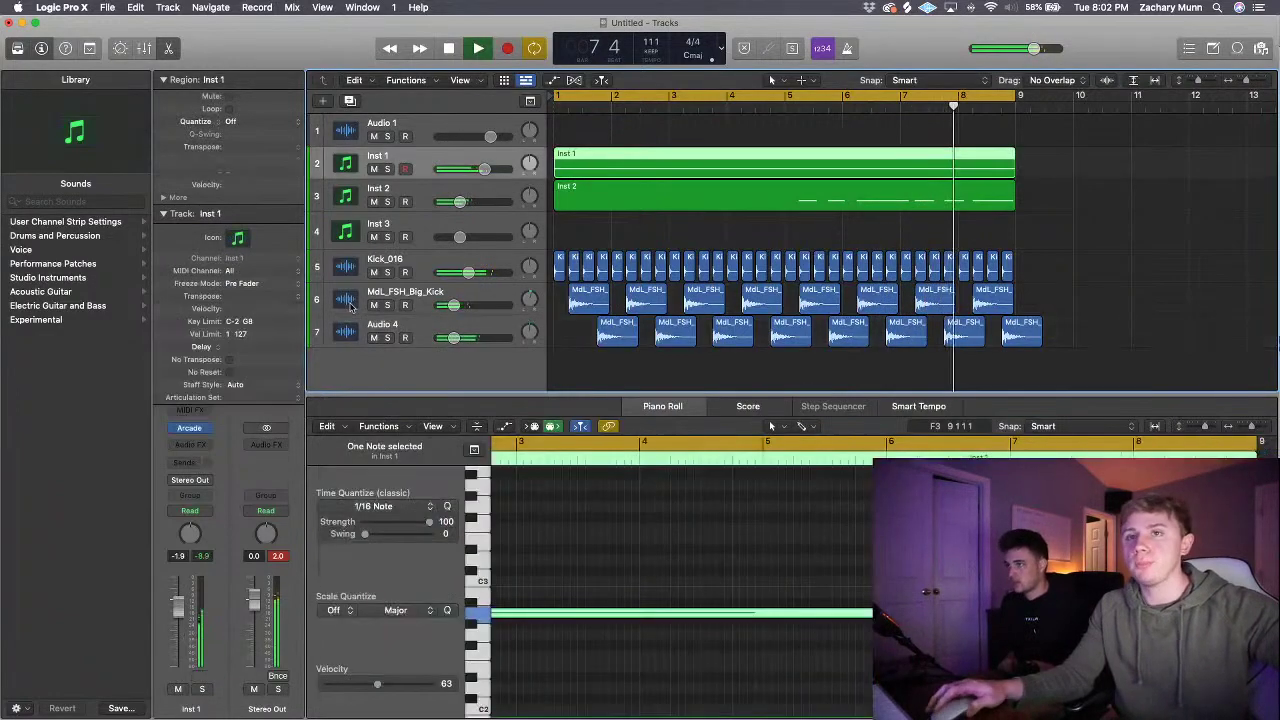
click(196, 444)
mouse_move(200, 474)
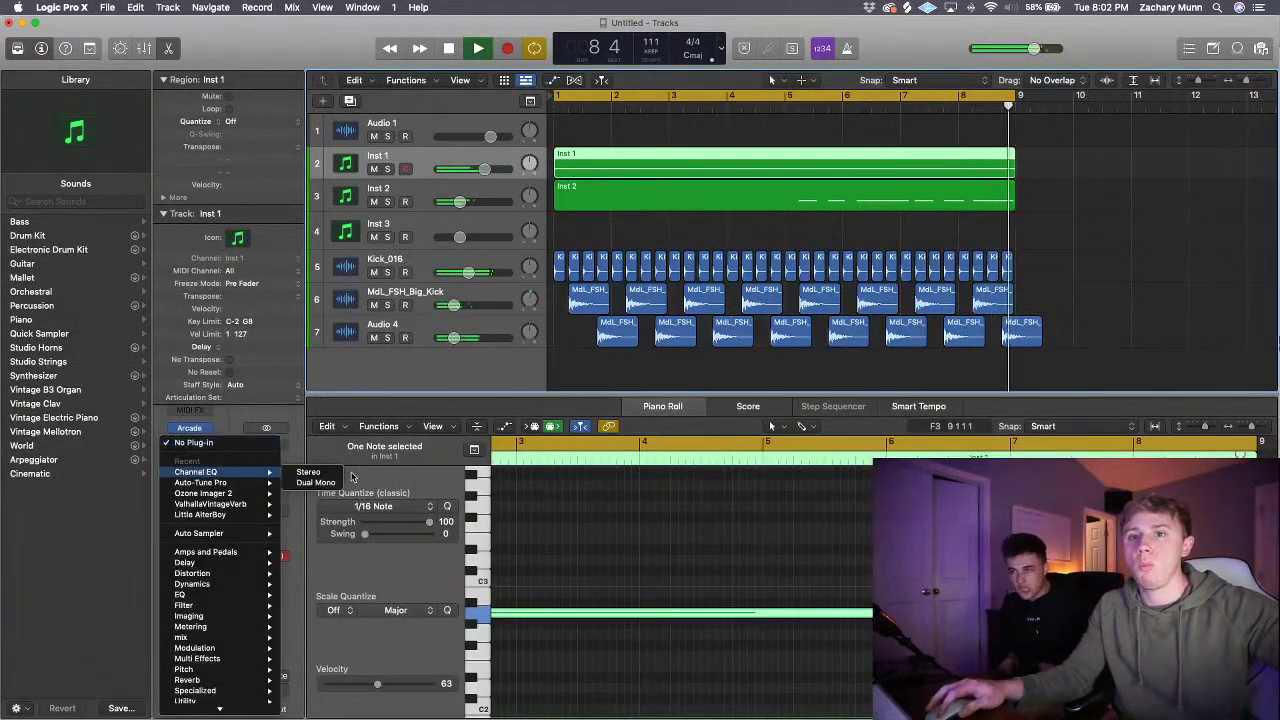
click(318, 473)
click(196, 446)
mouse_move(250, 472)
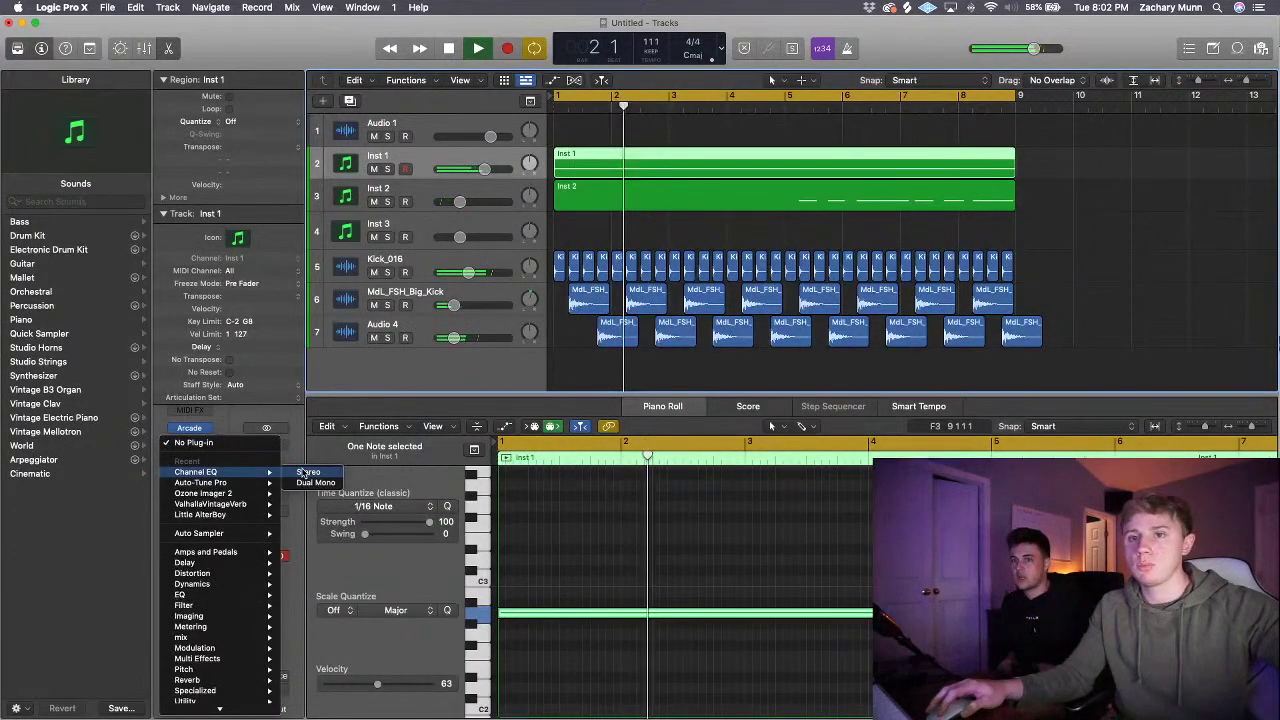
click(306, 472)
drag(500, 398, 620, 395)
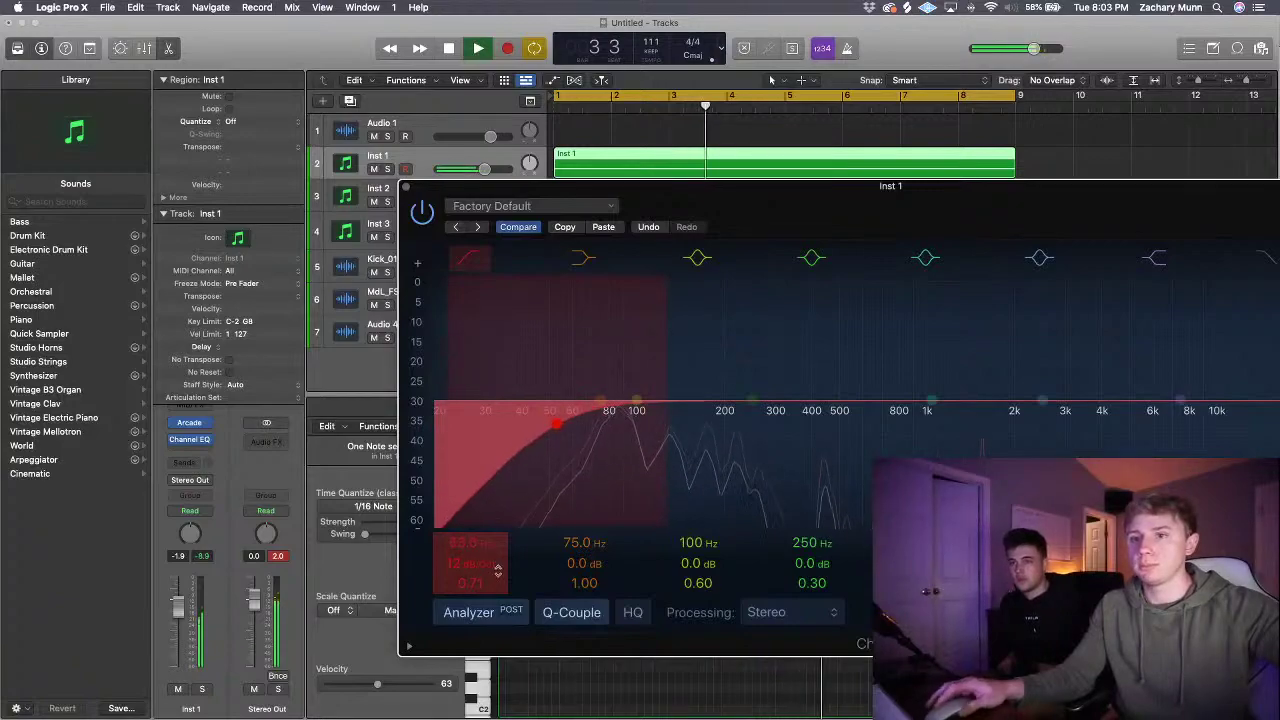
drag(556, 423, 597, 434)
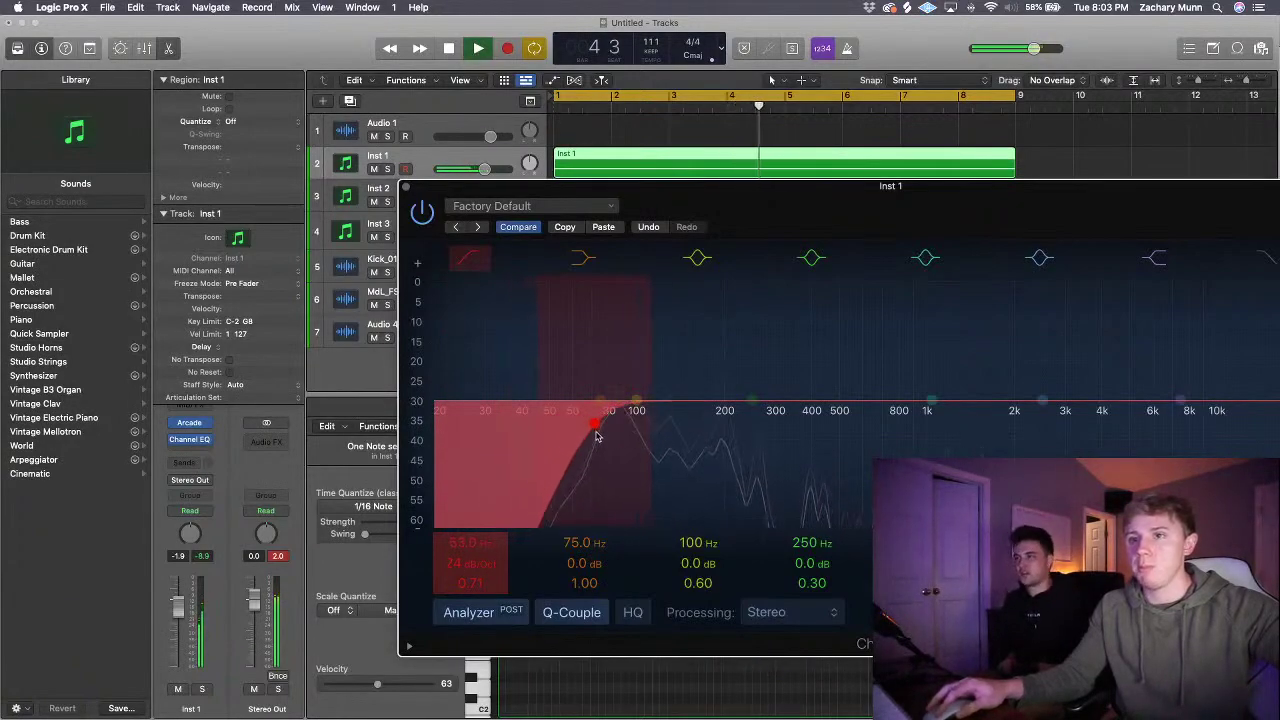
click(405, 187)
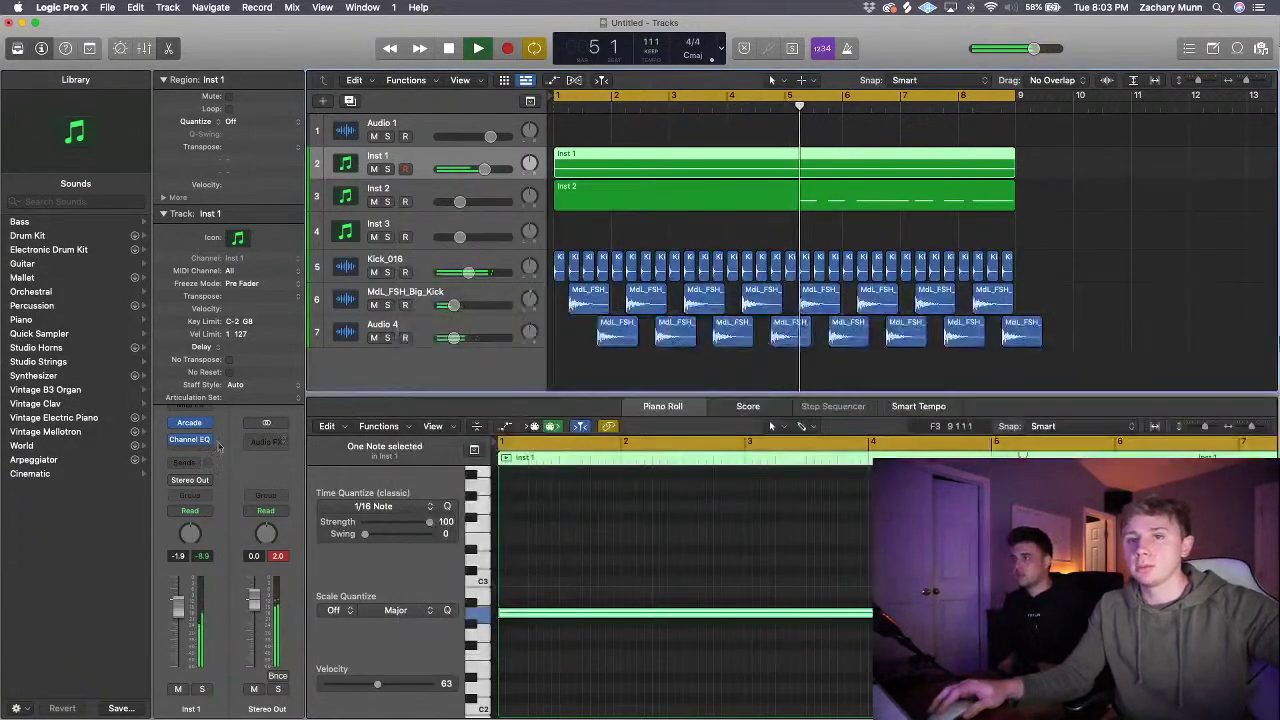
- Pan the Inst 2 track to +7
click(163, 79)
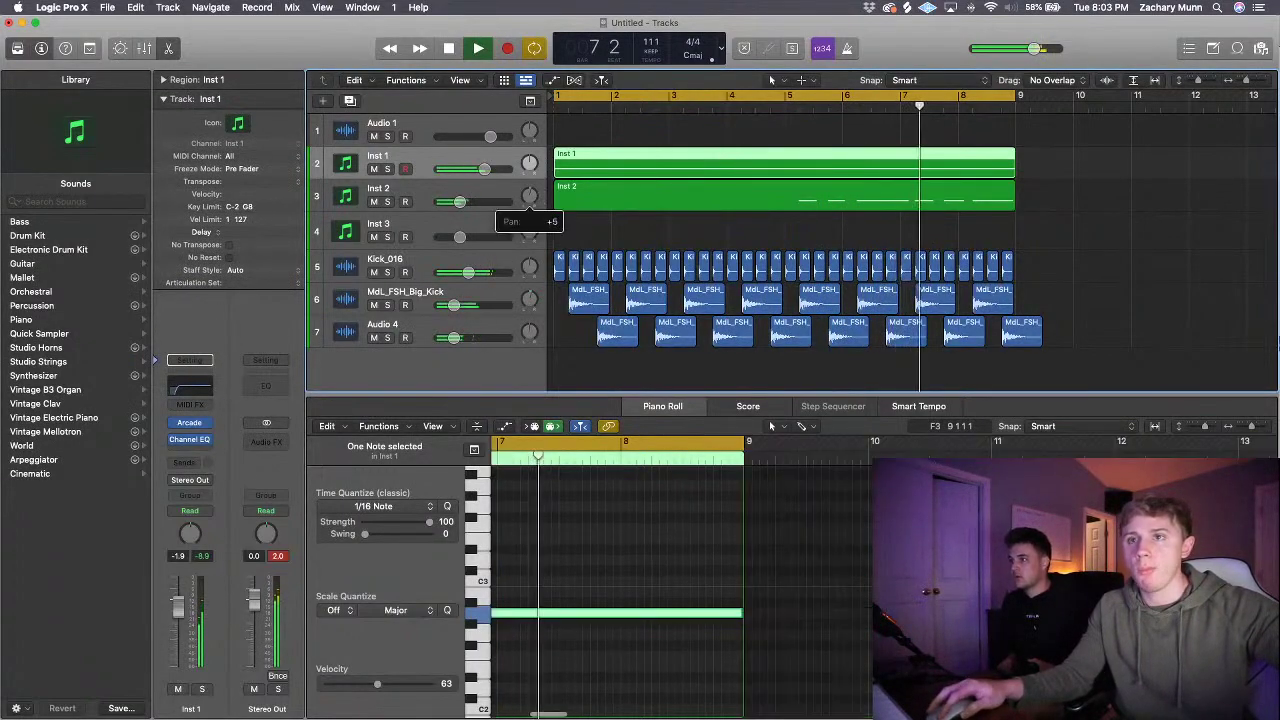
click(481, 189)
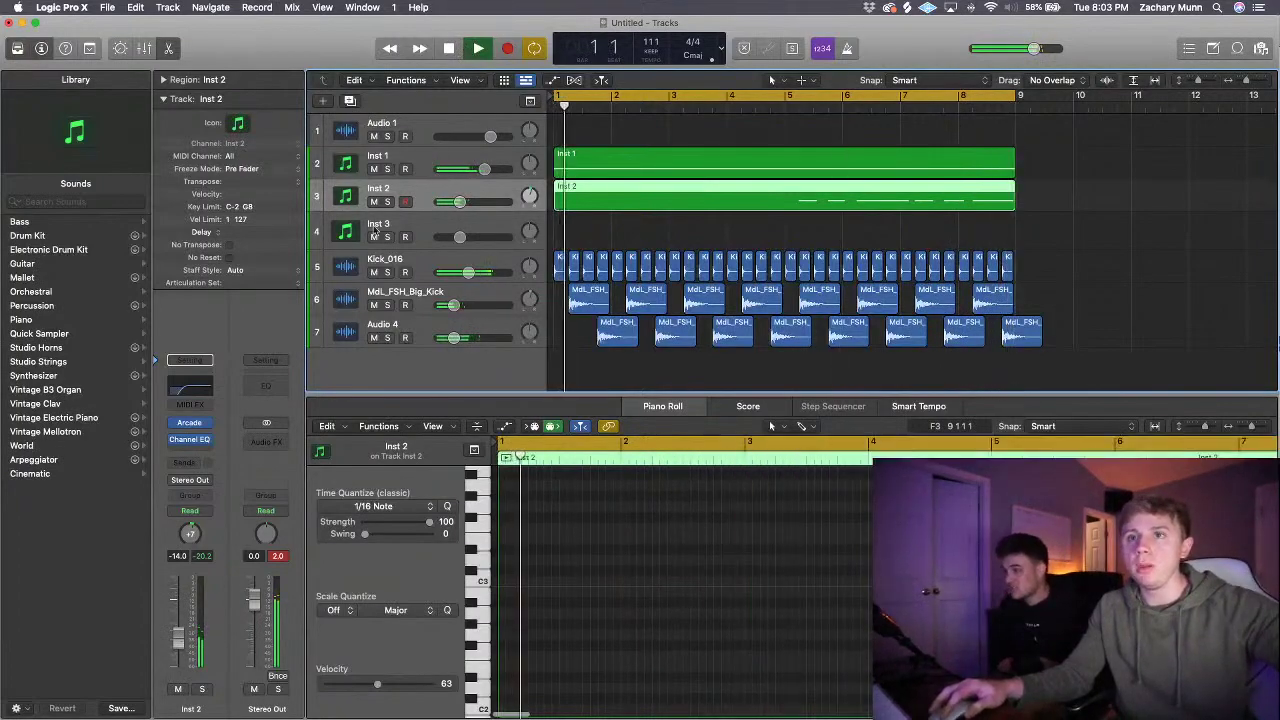
- Set the Kick_016 track's volume to -6.6 dB
key(Up)
key(Down)
key(Down)
key(Down)
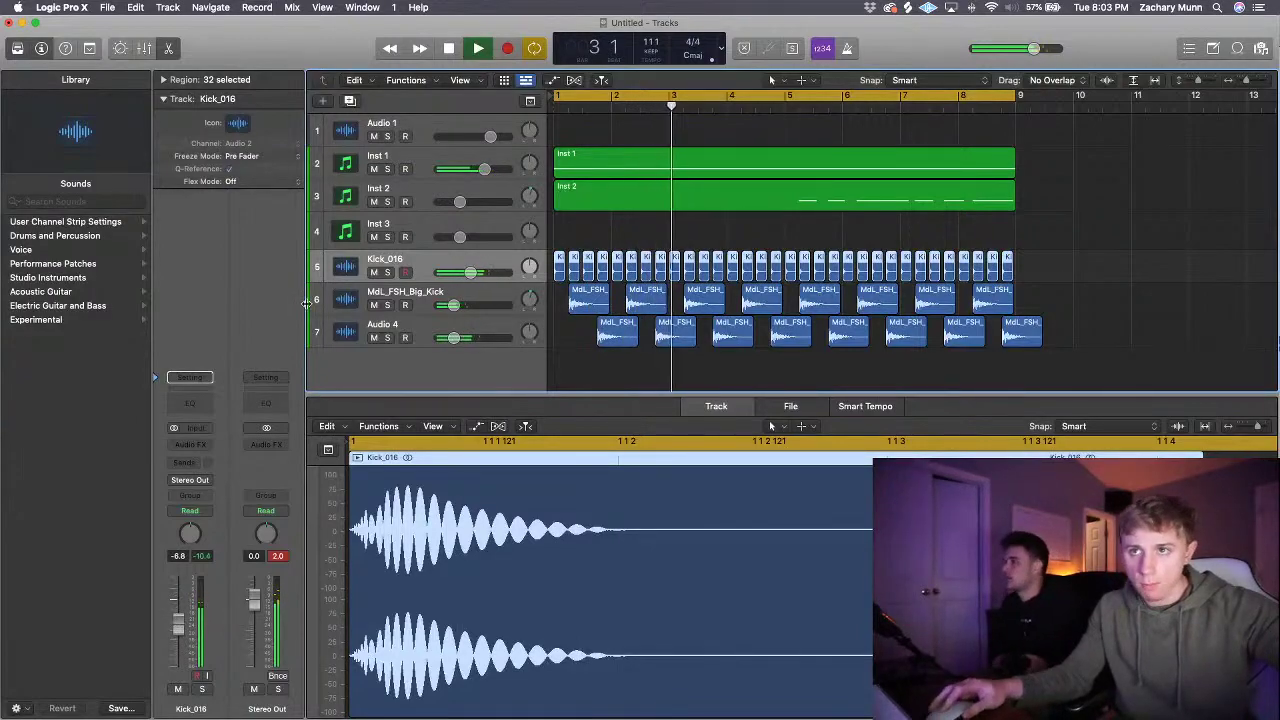
- Insert a stereo Compressor after the Channel EQ on the Inst 1 track
click(464, 151)
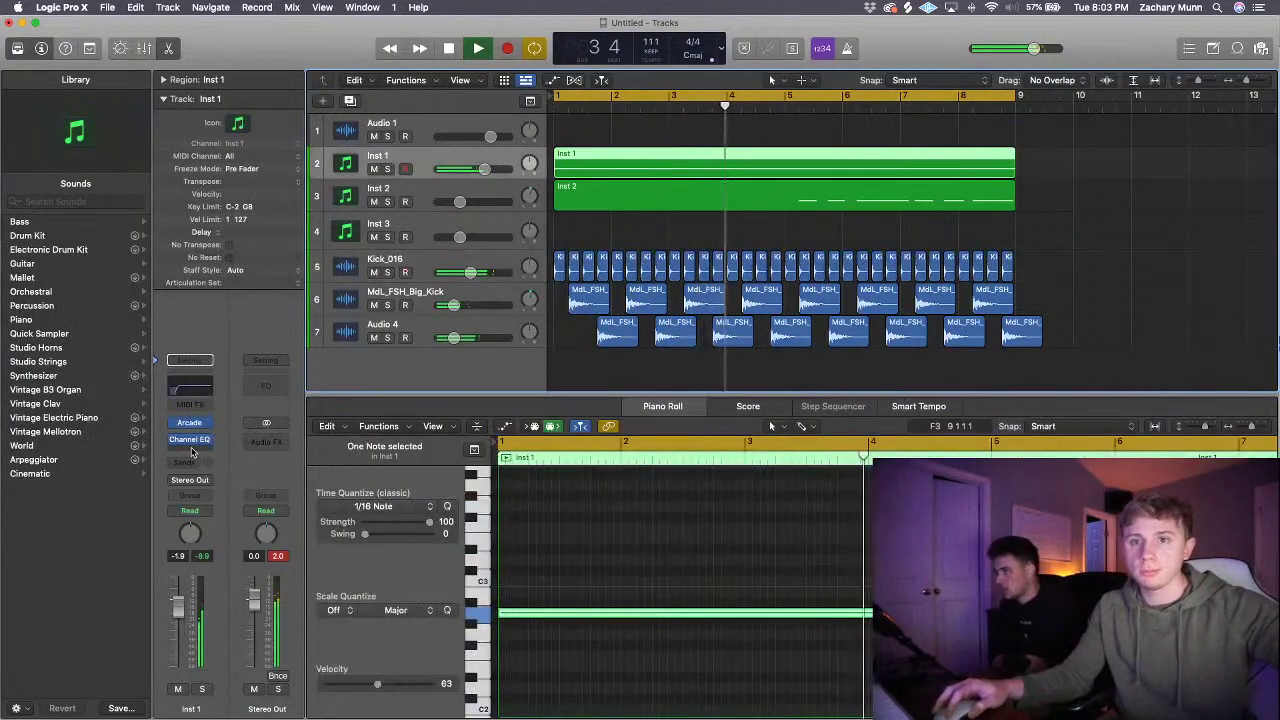
click(190, 444)
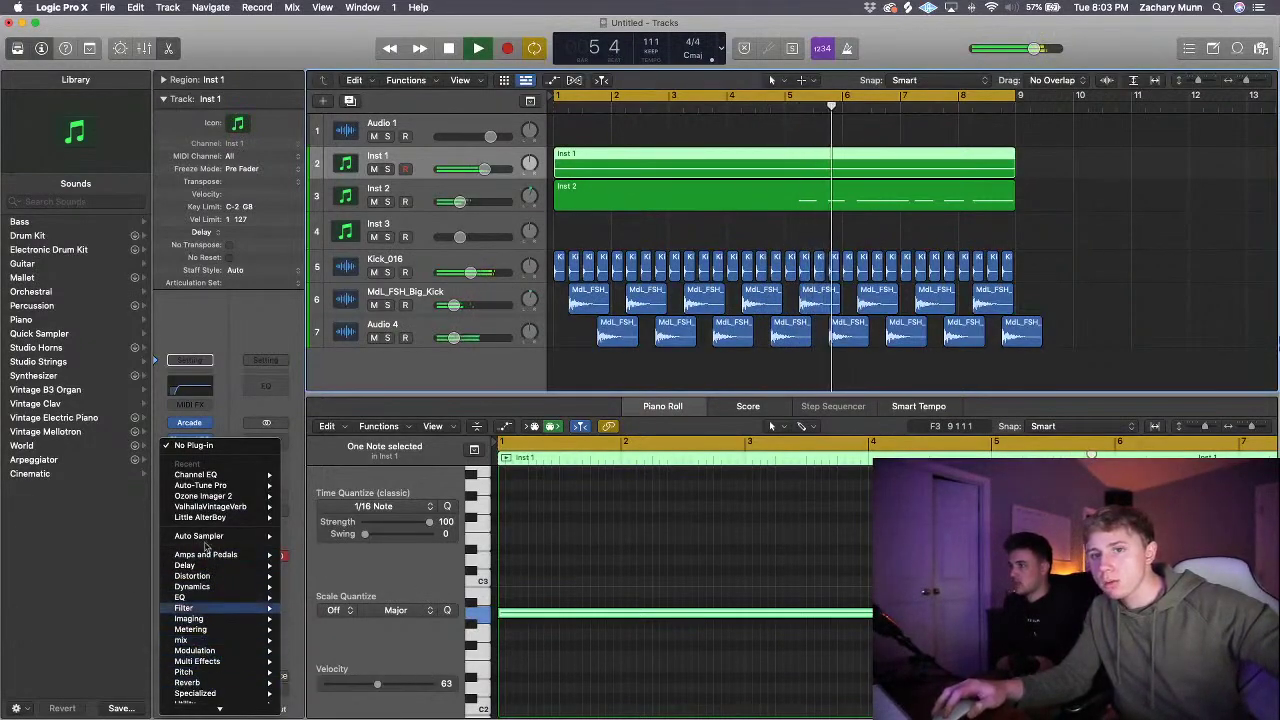
mouse_move(192, 586)
mouse_move(320, 597)
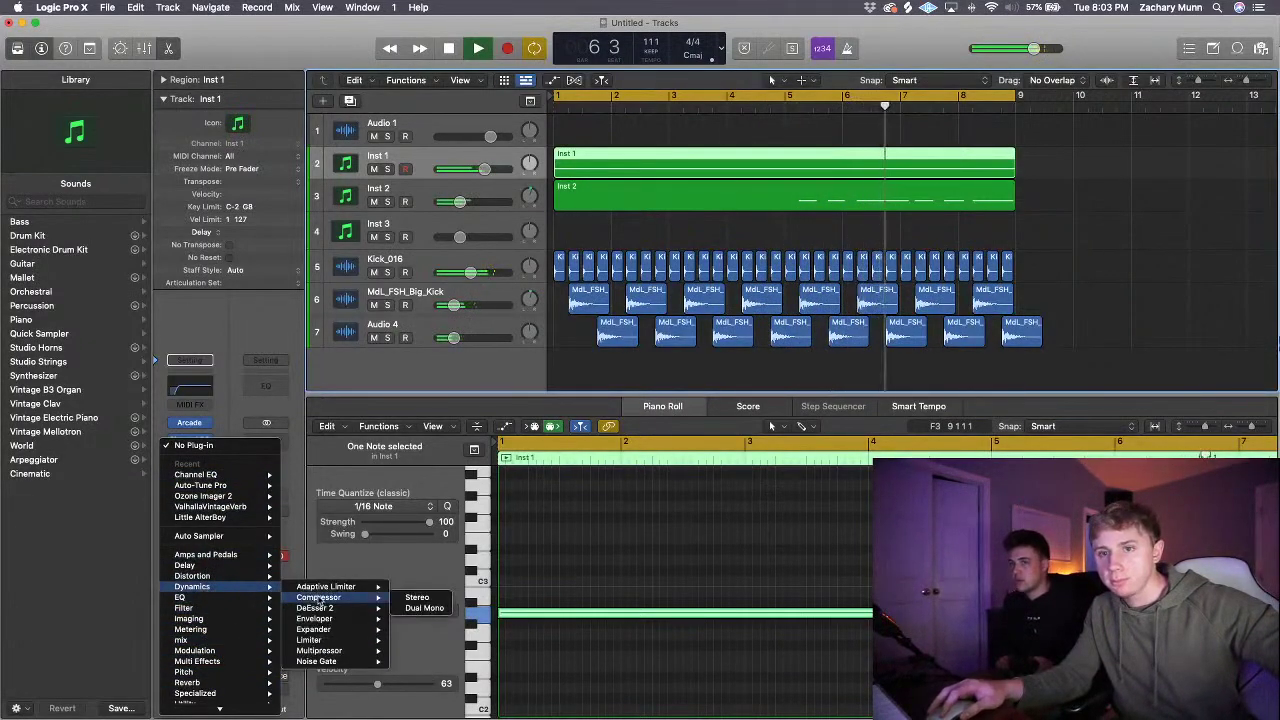
click(412, 598)
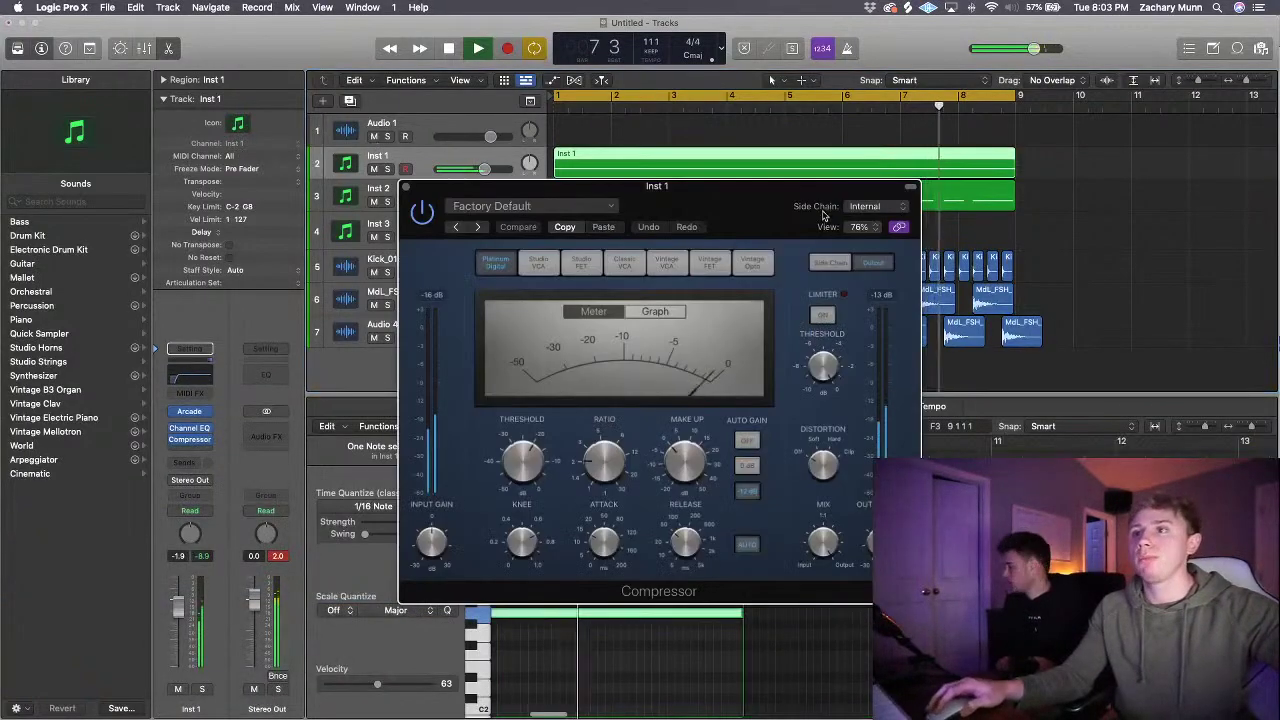
- Side-chain the Inst 1 compressor to Kick_016 (Audio 2) and set its threshold to -13.5 dB
click(857, 207)
mouse_move(866, 227)
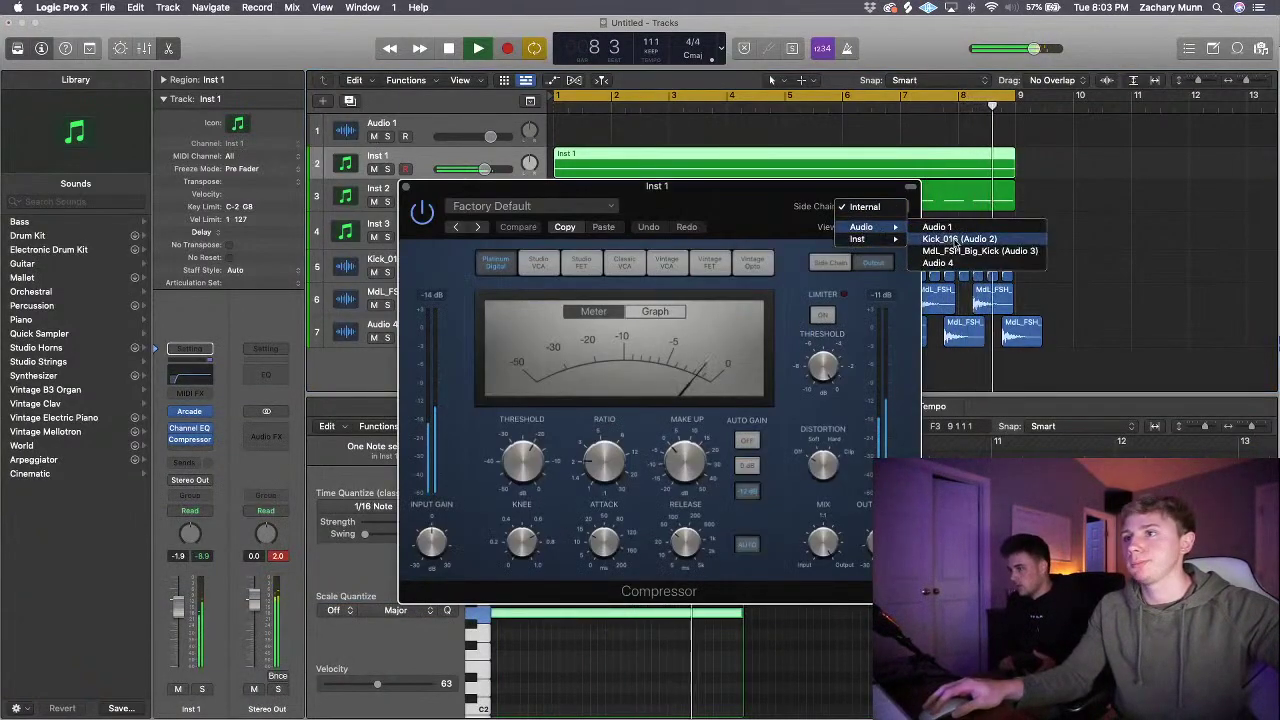
click(954, 241)
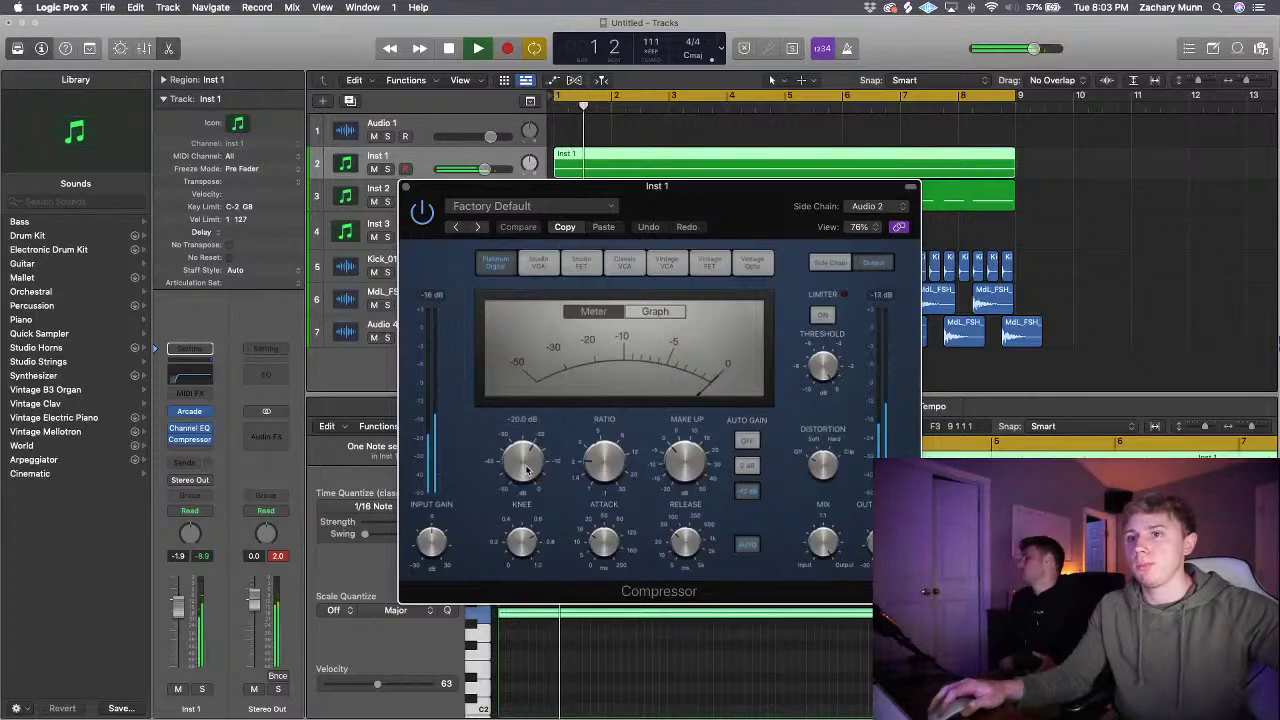
drag(528, 470, 529, 463)
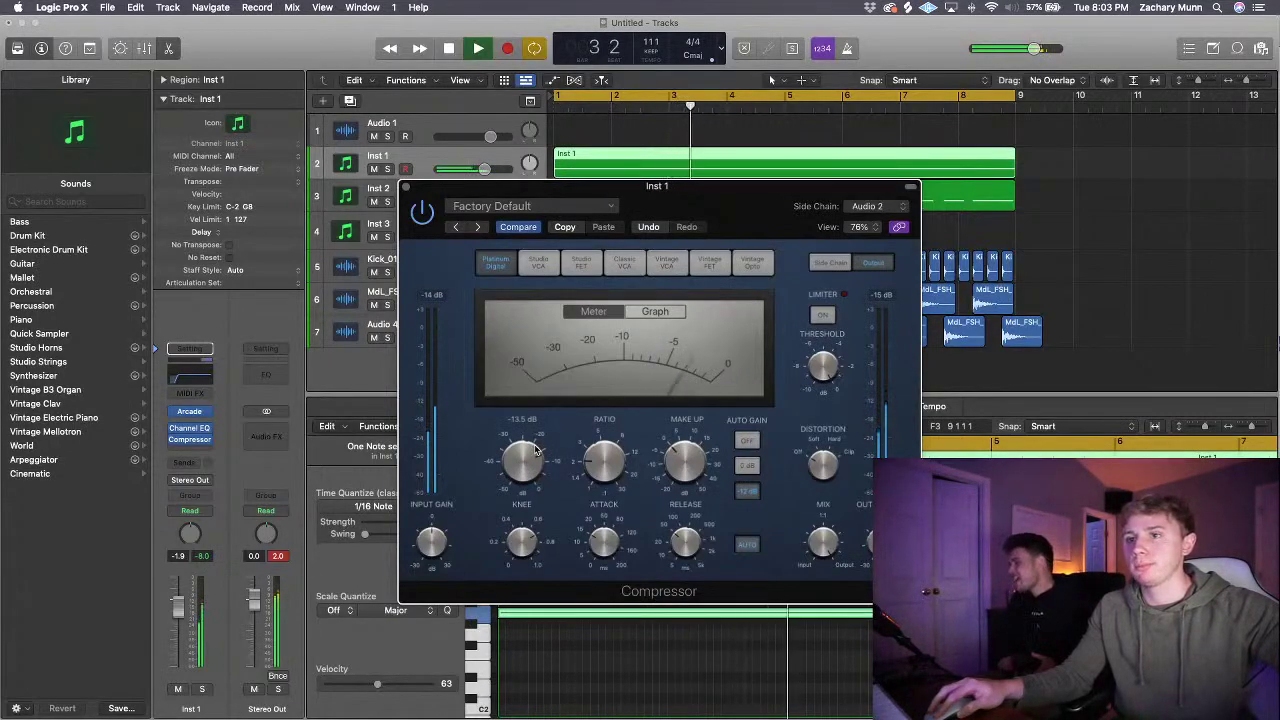
click(407, 187)
click(617, 381)
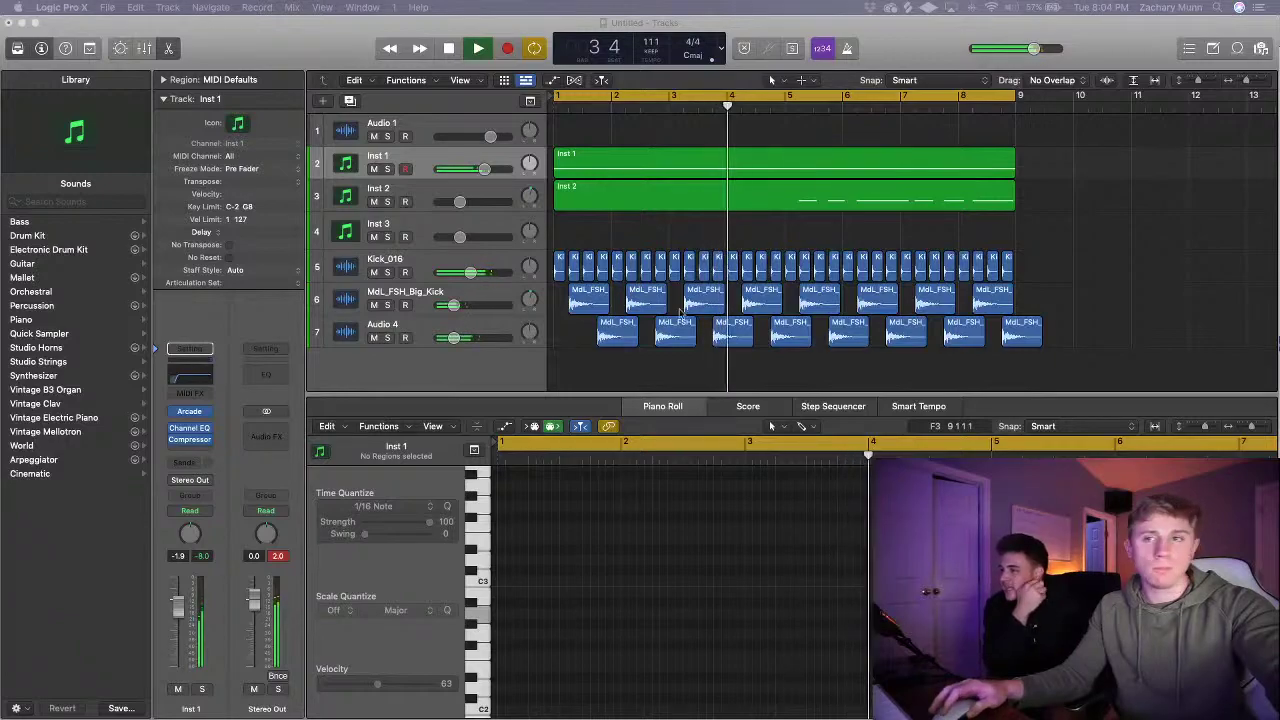
- Duplicate the Inst 2 track with its plug-ins and open Arcade on the new track
click(445, 188)
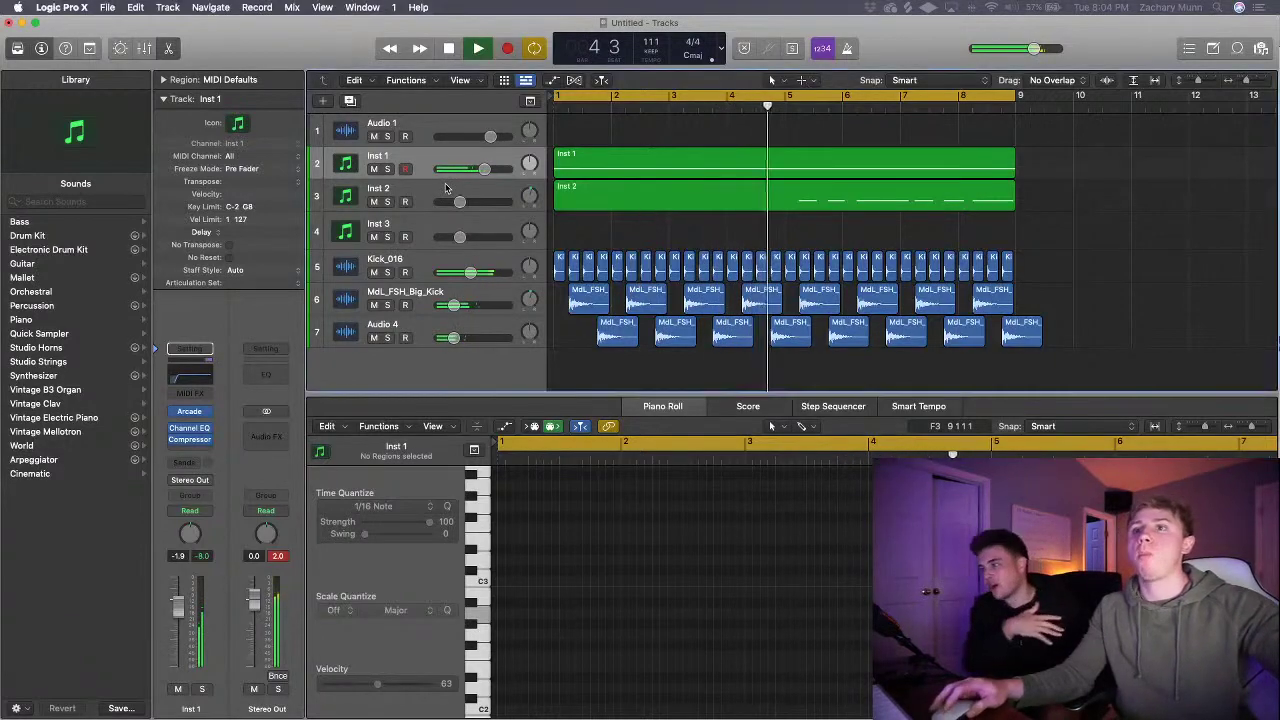
click(350, 101)
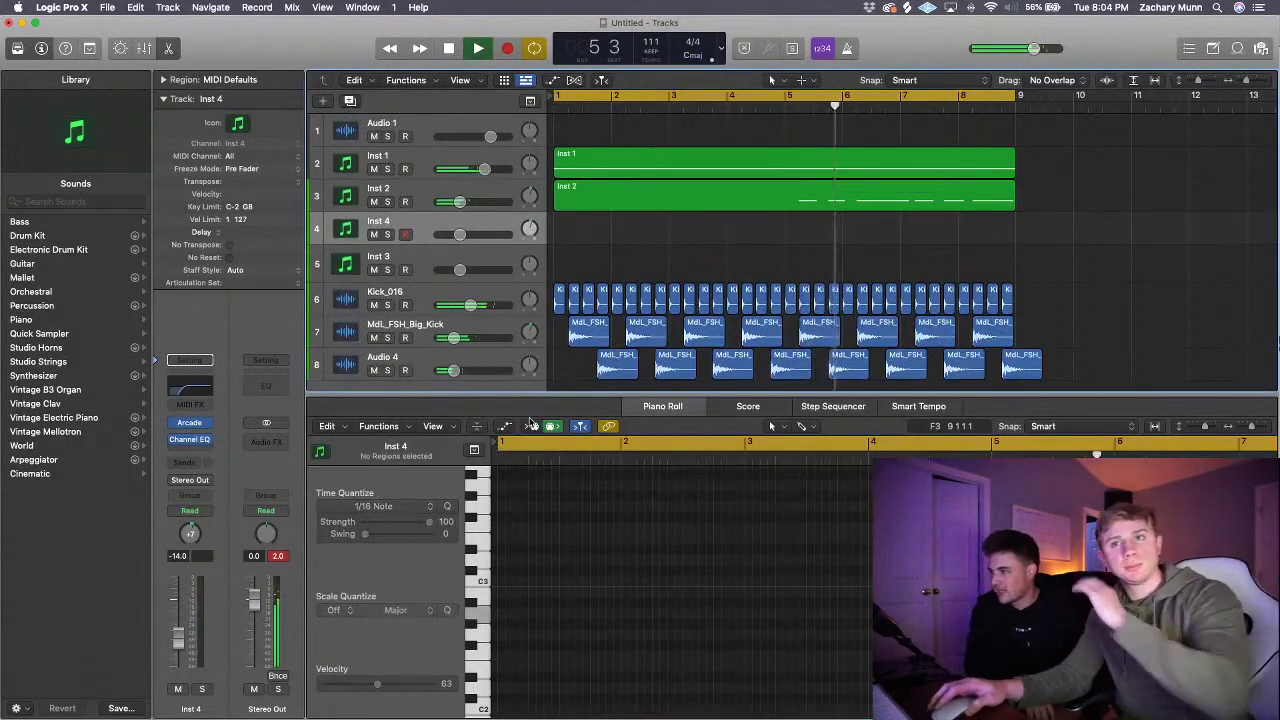
mouse_move(200, 441)
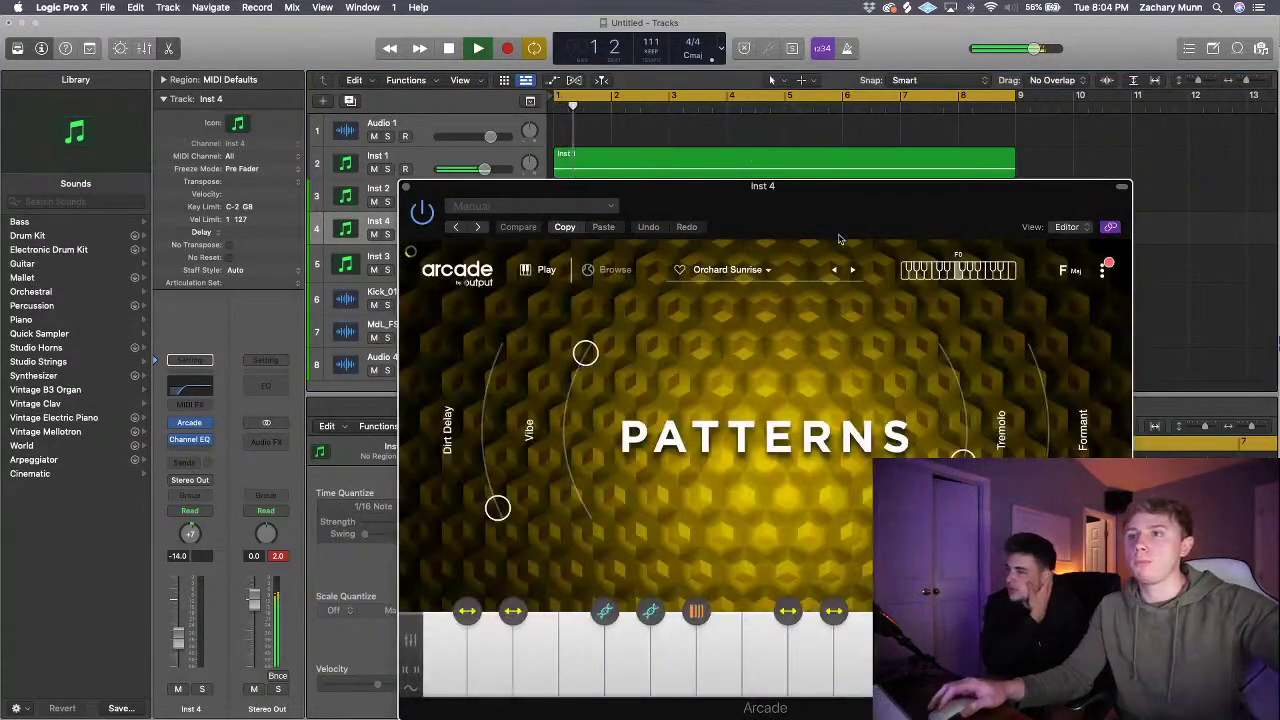
- Browse Arcade's Lines for Inst 4 and open the Patterns line
drag(818, 217, 817, 50)
click(615, 106)
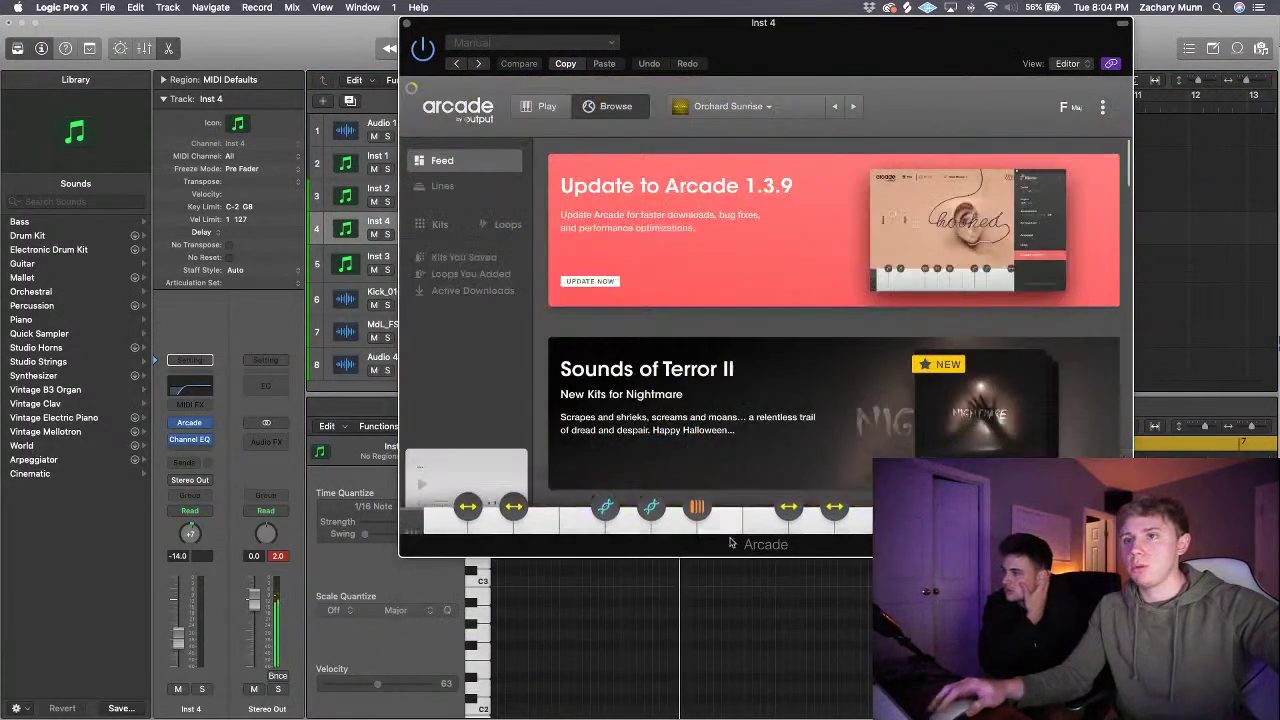
click(438, 186)
scroll(604, 375, down, 5)
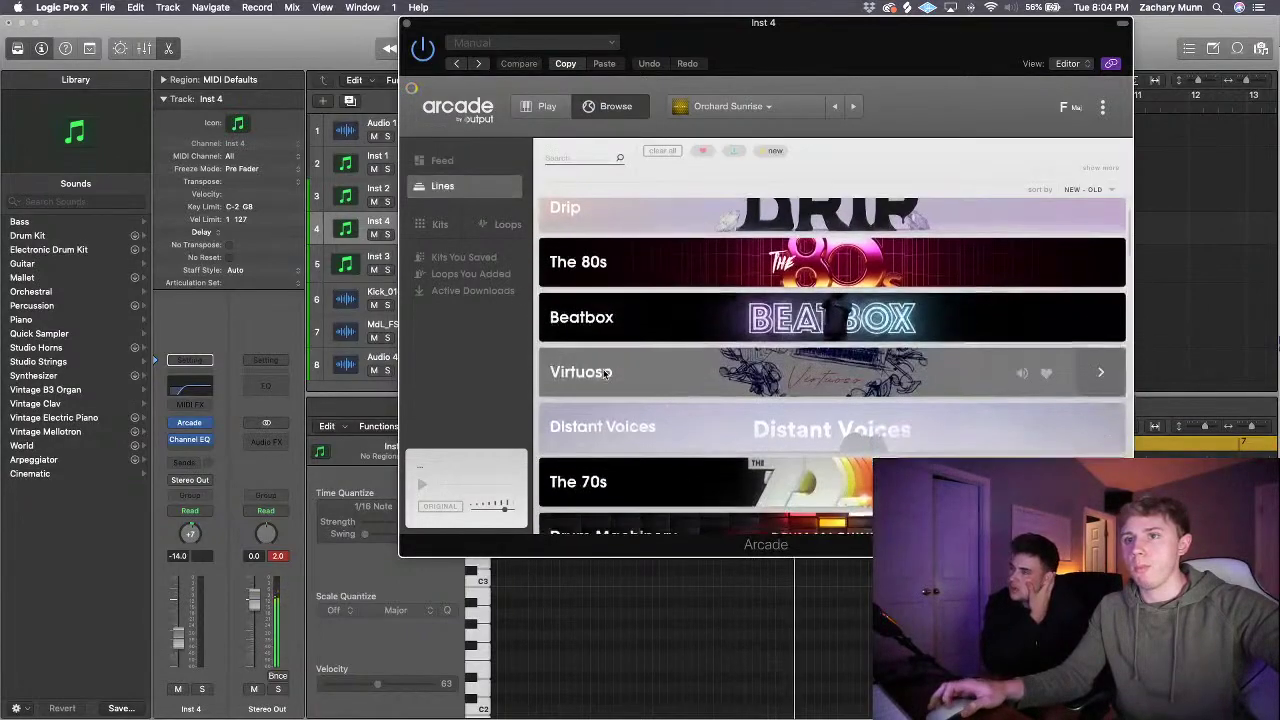
scroll(604, 375, down, 10)
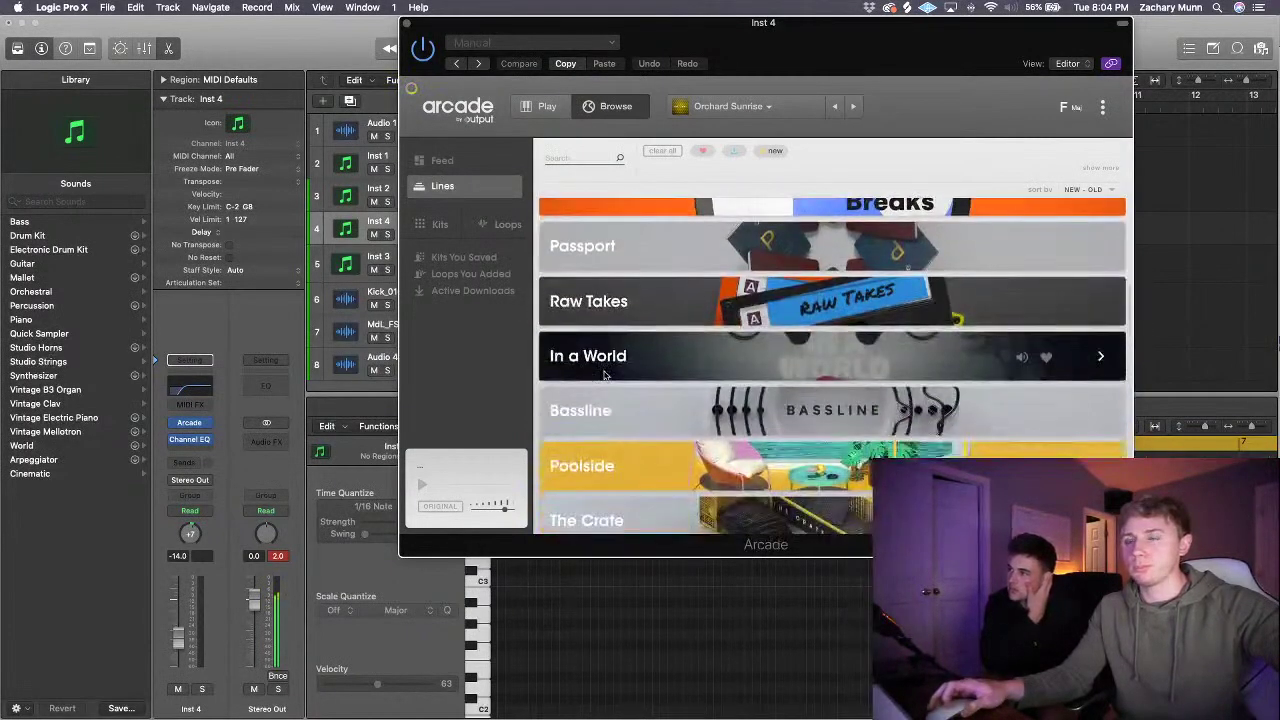
scroll(604, 375, down, 6)
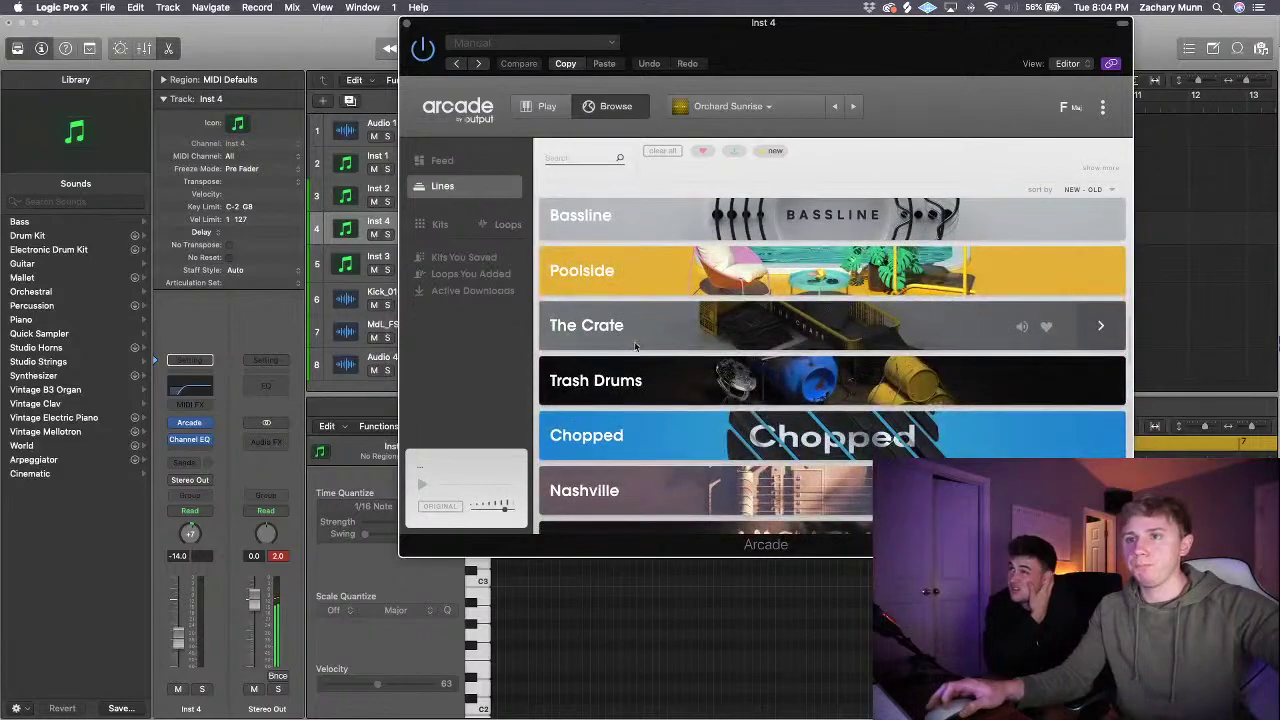
scroll(641, 345, down, 3)
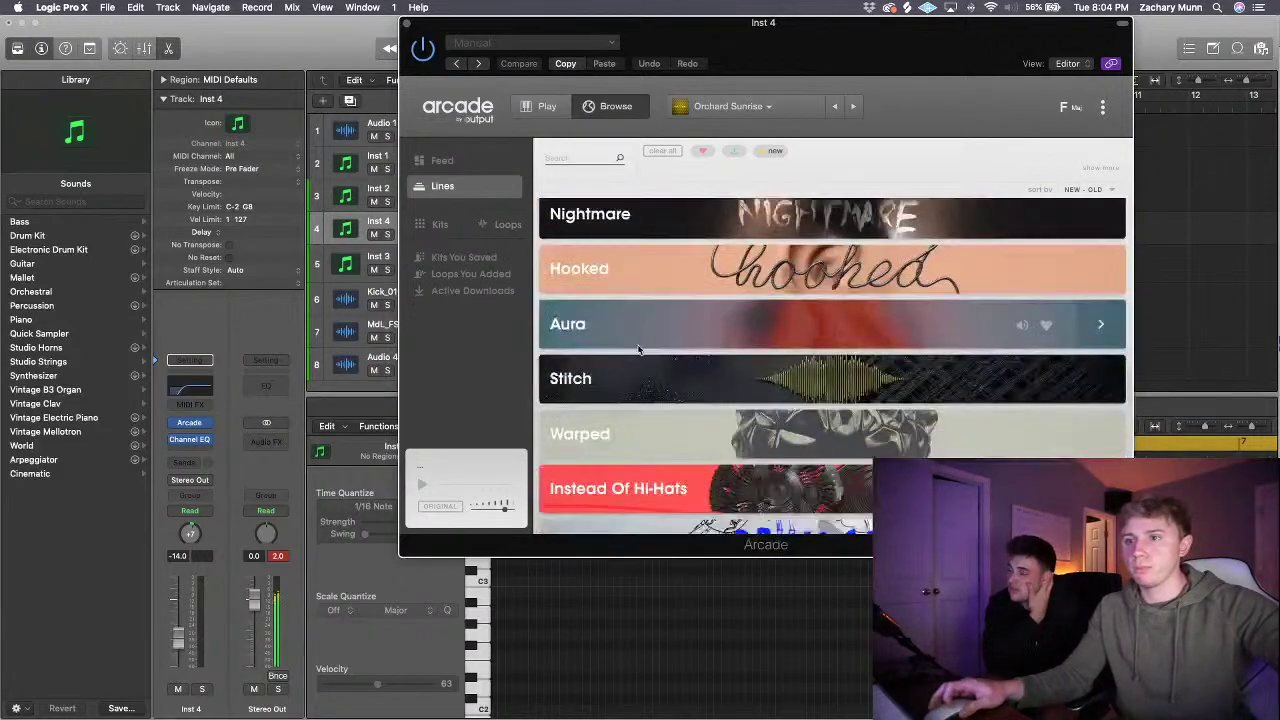
scroll(641, 348, down, 15)
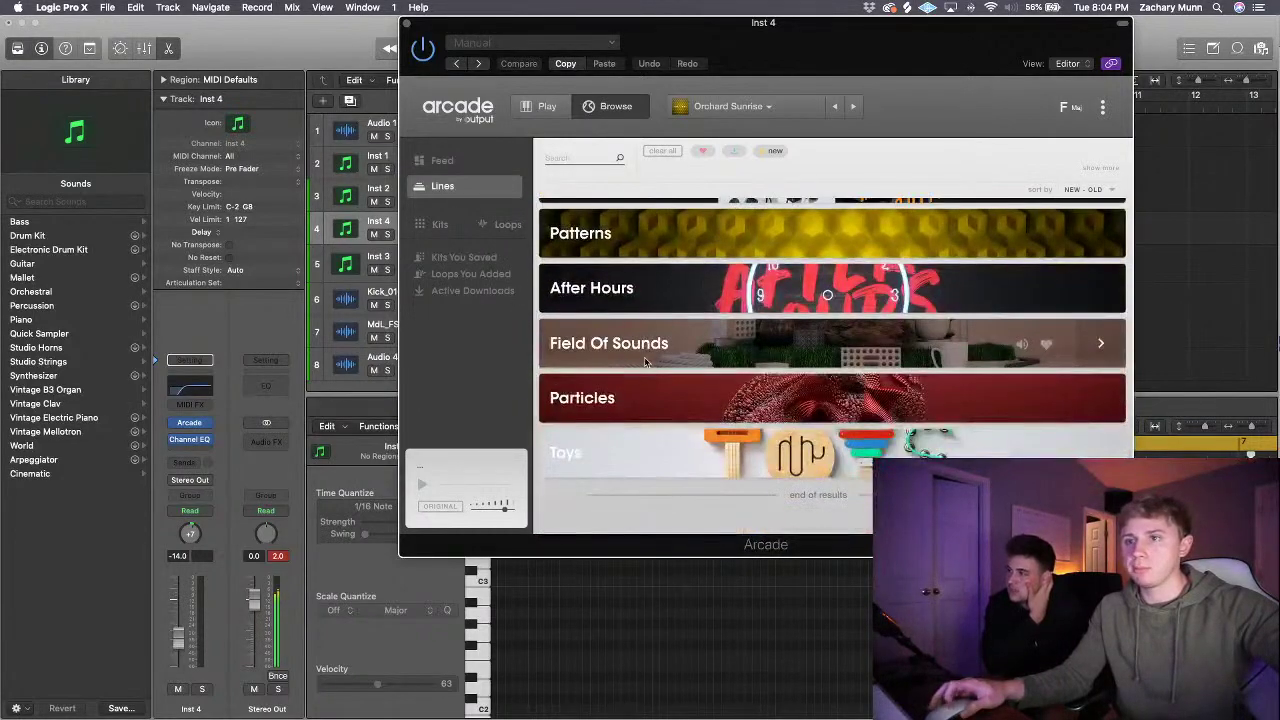
scroll(647, 362, up, 5)
click(652, 458)
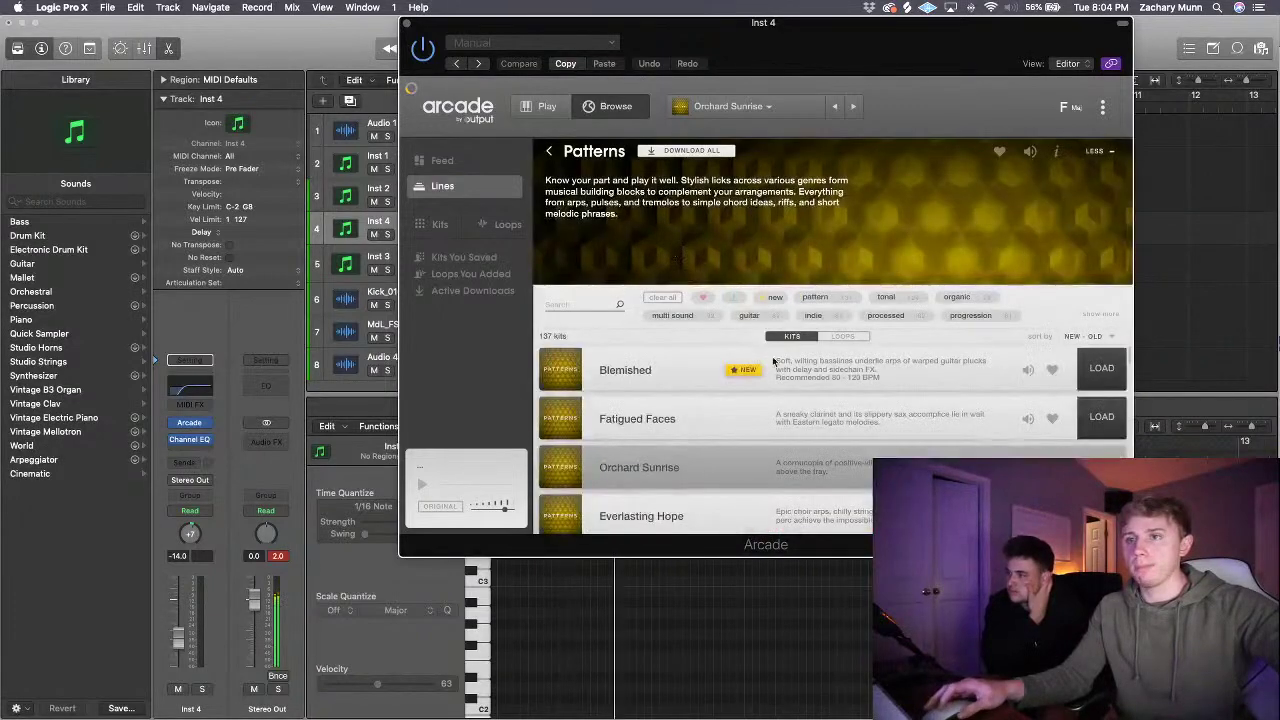
- Load the Everlasting Hope kit from Patterns into Arcade on Inst 4
scroll(773, 361, down, 1)
click(1101, 495)
drag(718, 48, 917, 82)
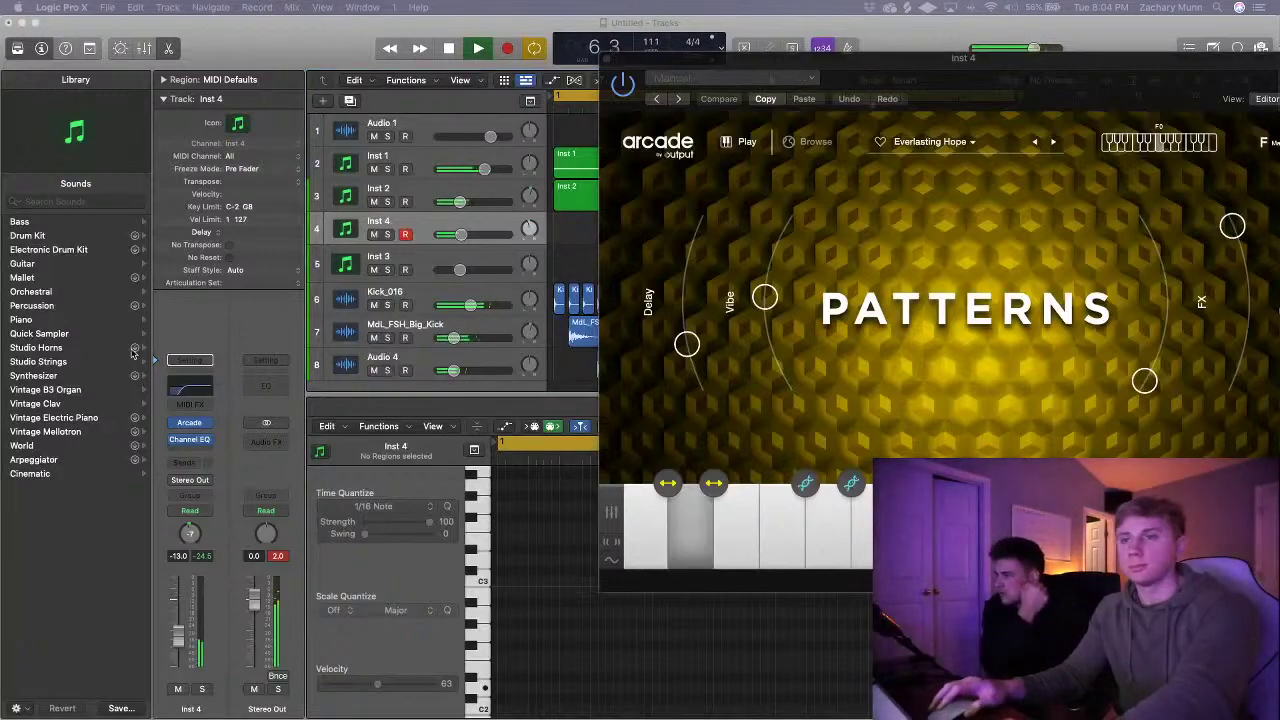
- Set the Inst 4 volume to -11.6 dB and audition loops in the Everlasting Hope kit
drag(178, 635, 178, 631)
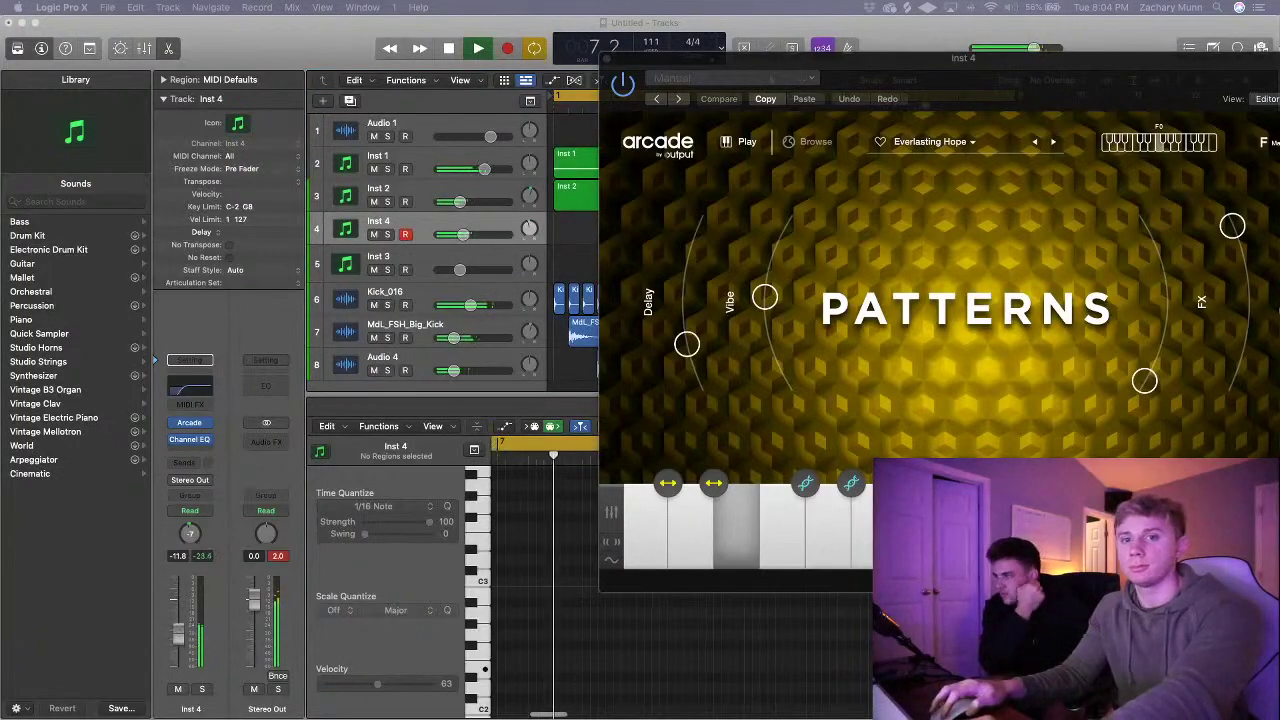
click(843, 560)
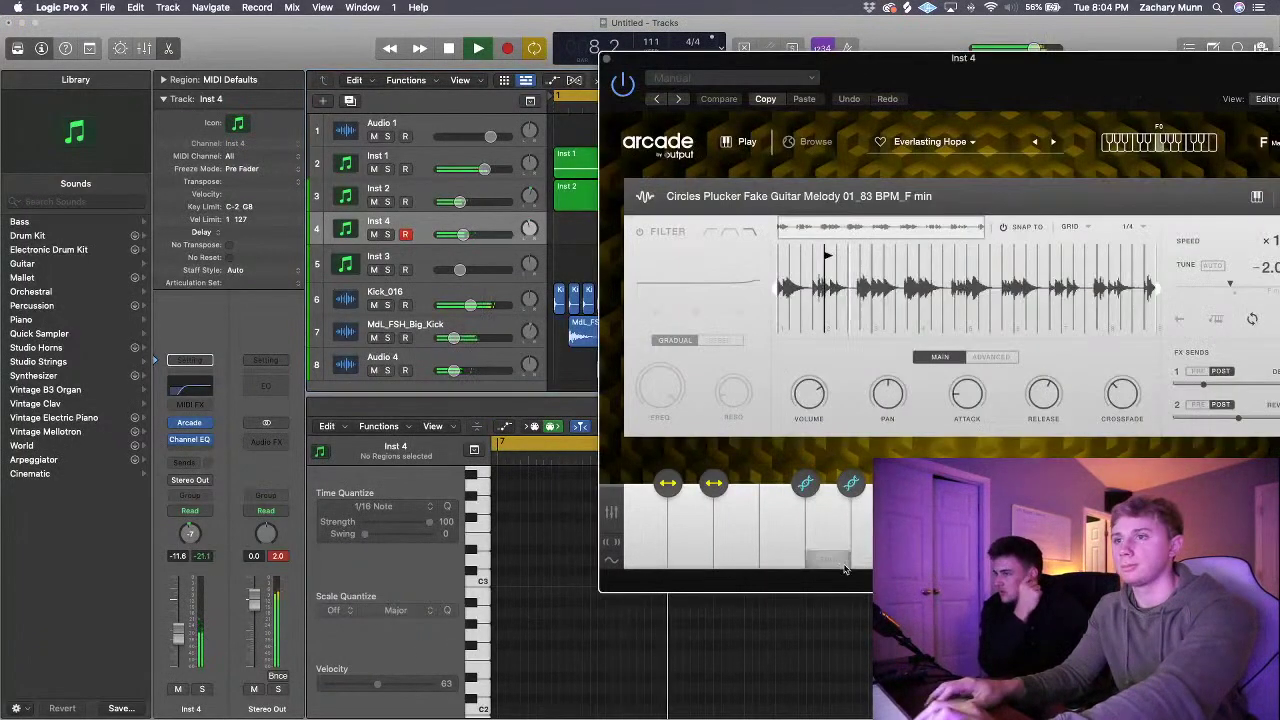
drag(966, 57, 917, 53)
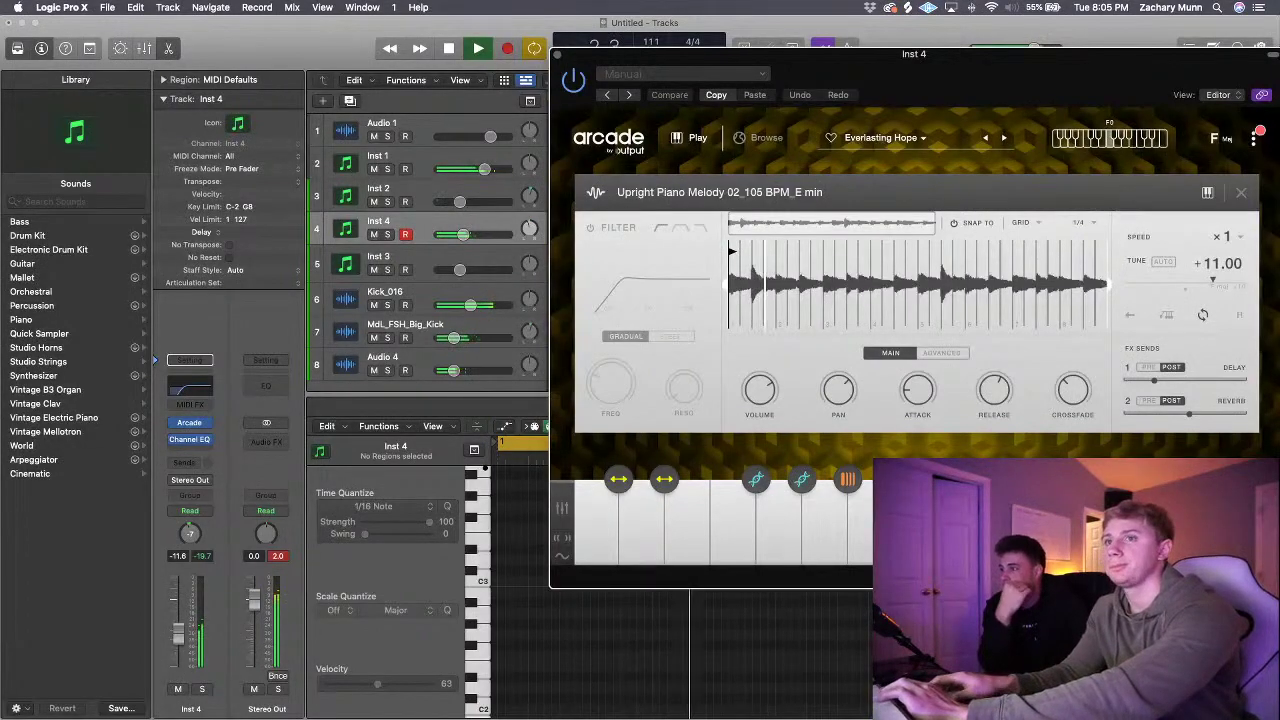
- Load the Extraplanetary kit on Inst 4 and audition its guitar patterns, comparing them with the Dry Land kit
click(1004, 140)
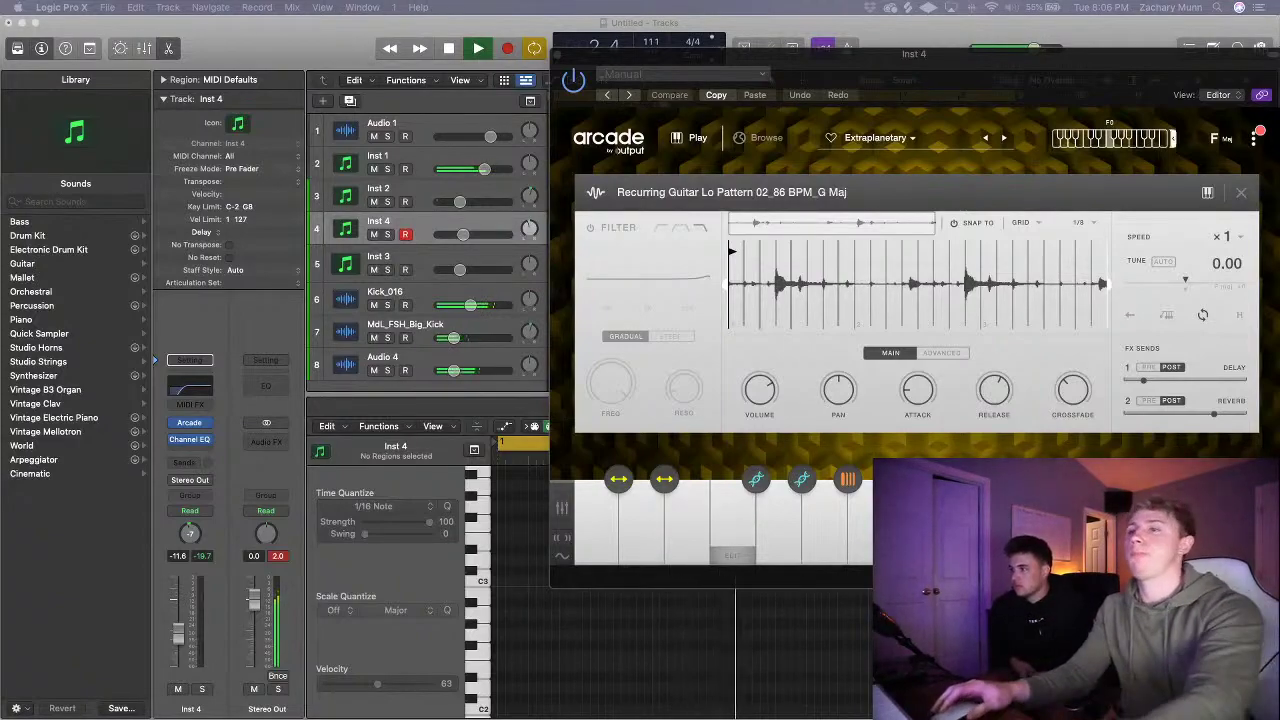
key(a)
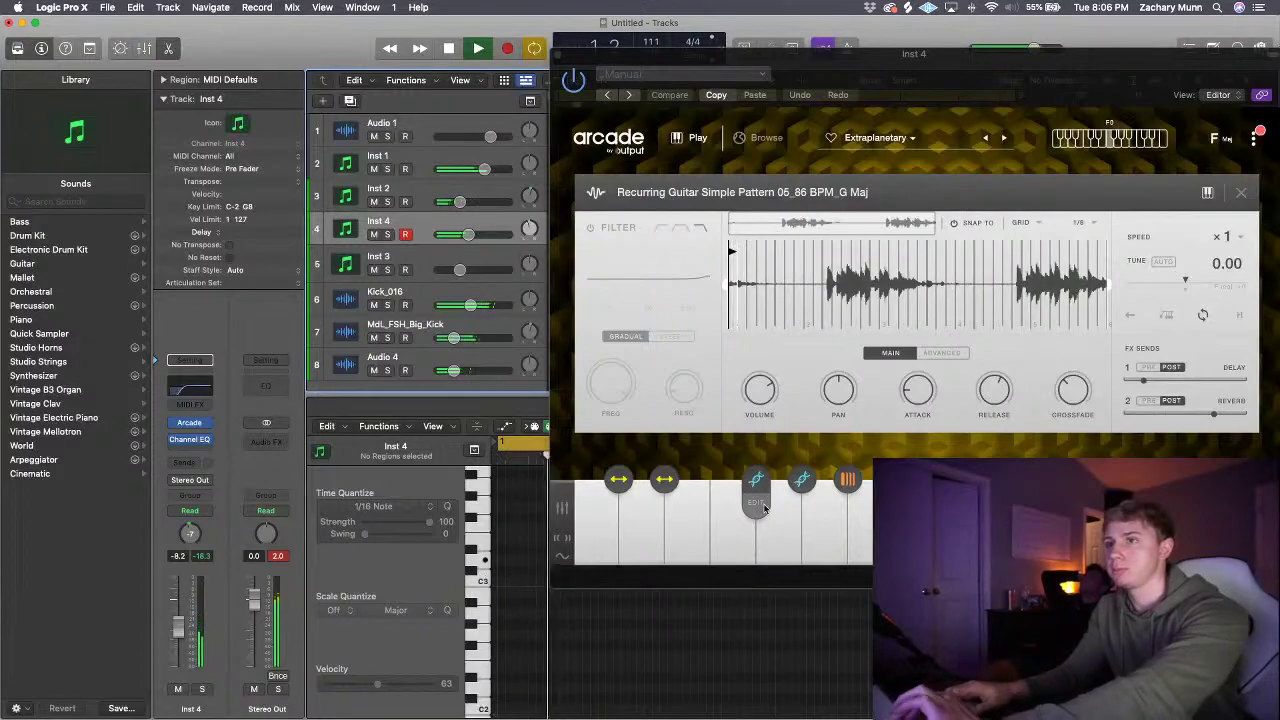
click(1005, 143)
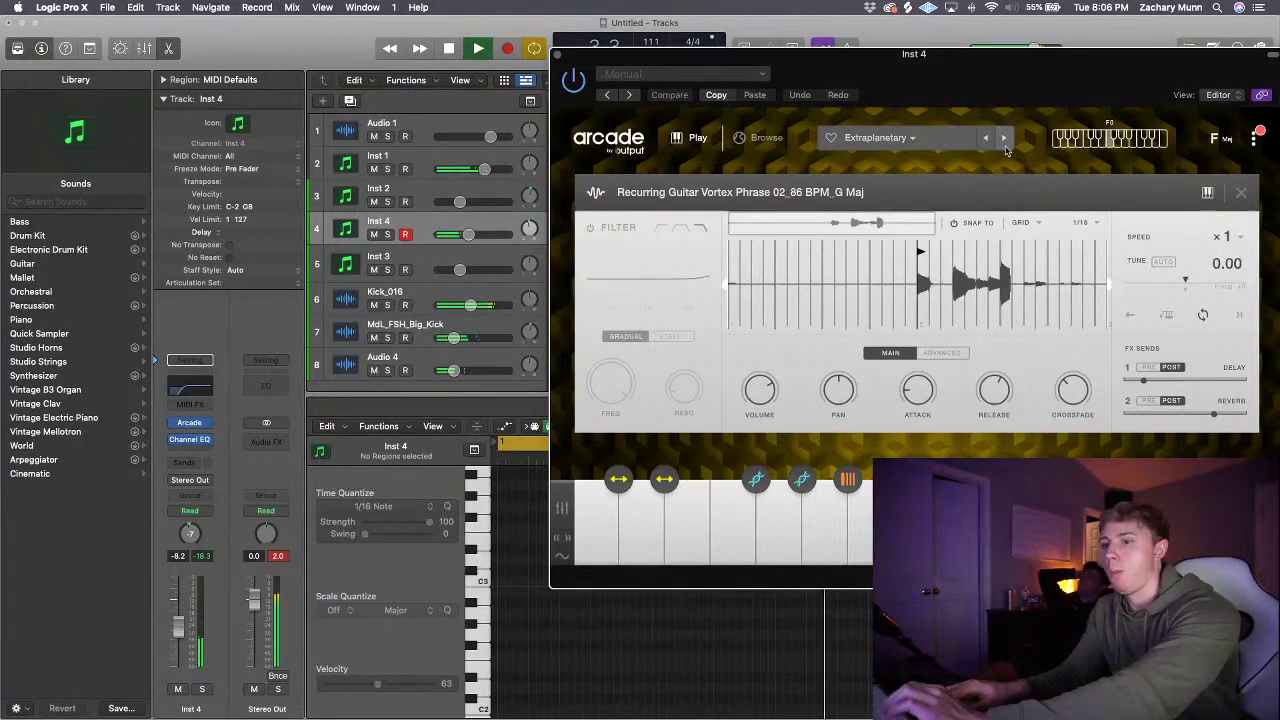
click(1004, 140)
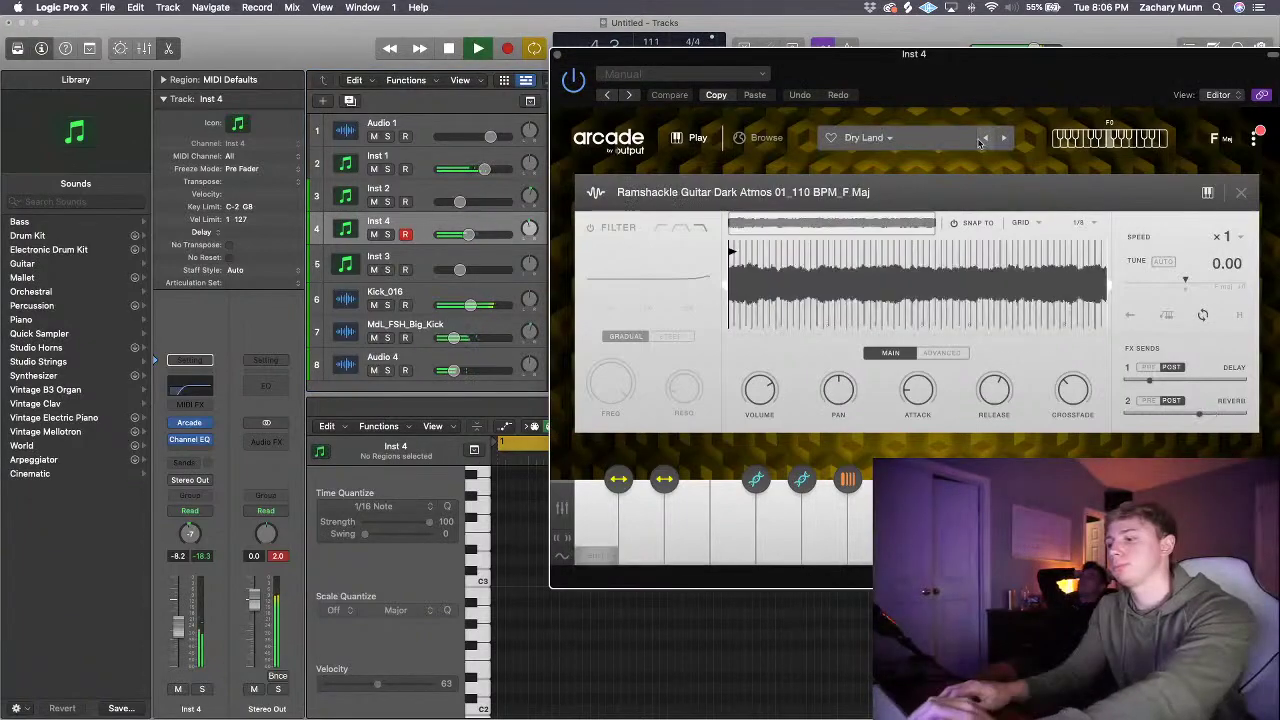
click(984, 139)
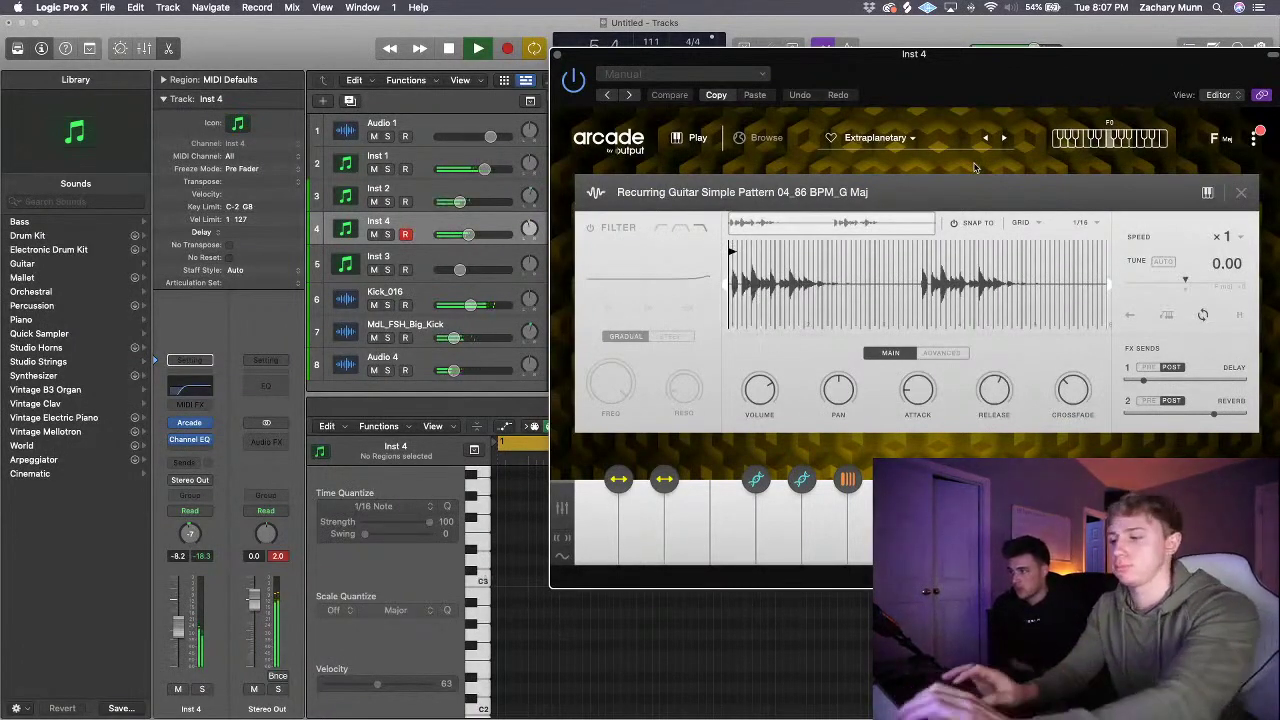
- Record C3 notes playing the Extraplanetary guitar pattern on Inst 4 across the eight bars, and close the Arcade window
drag(921, 57, 922, 200)
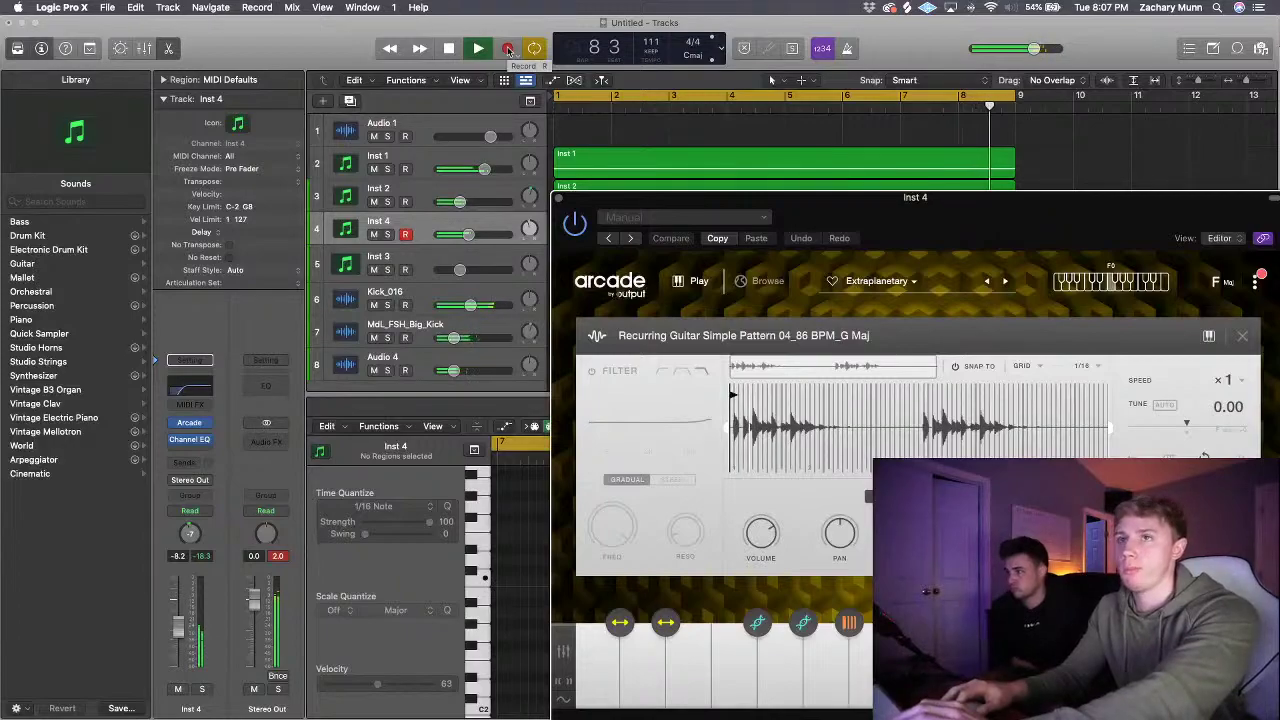
click(508, 49)
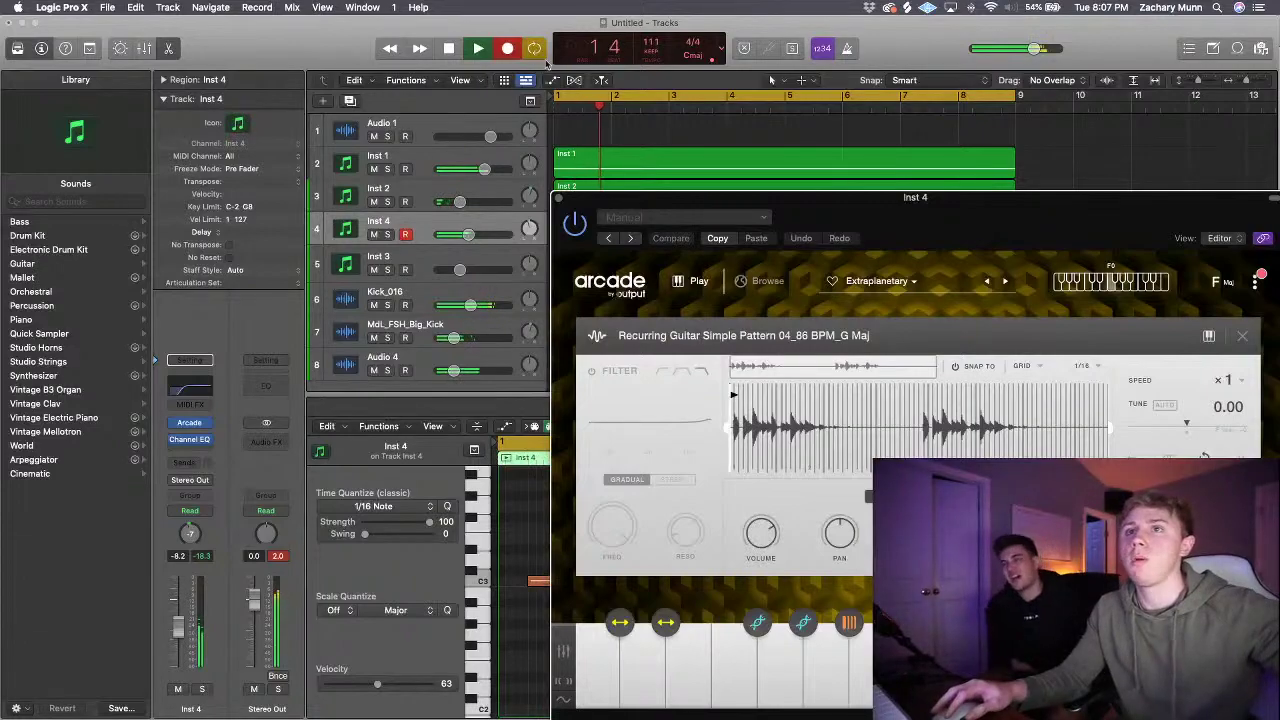
click(478, 48)
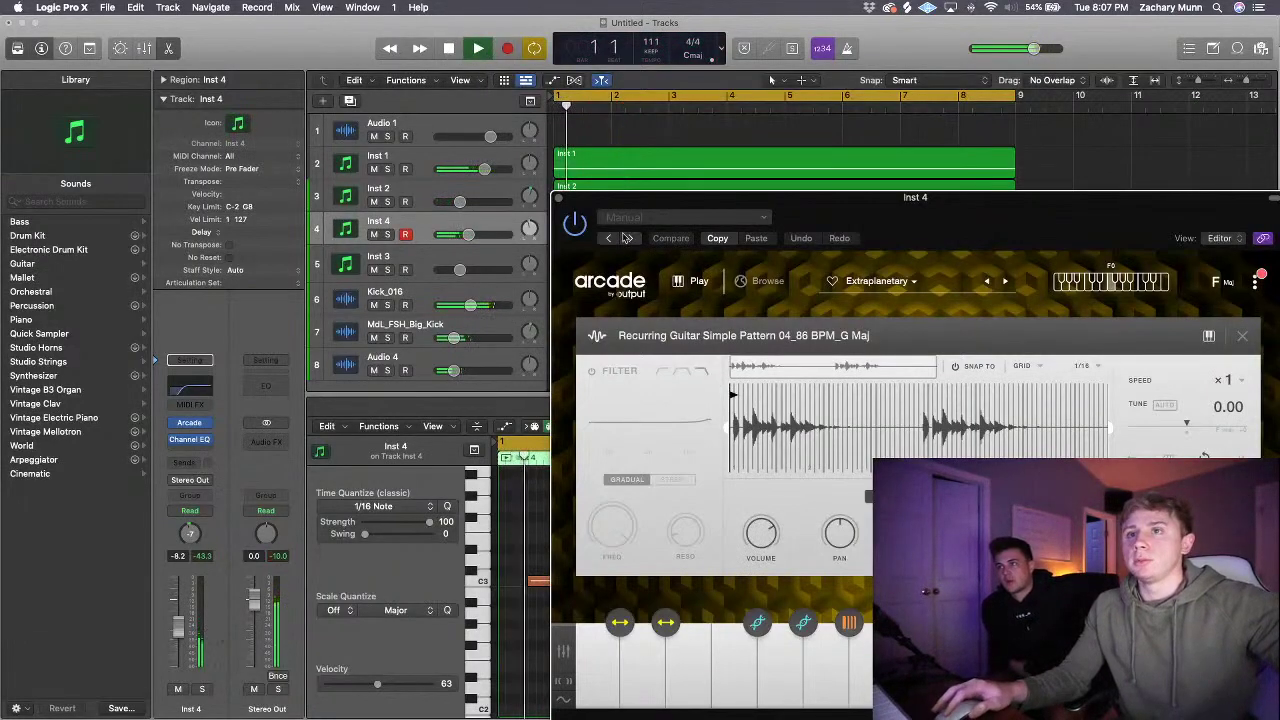
click(559, 197)
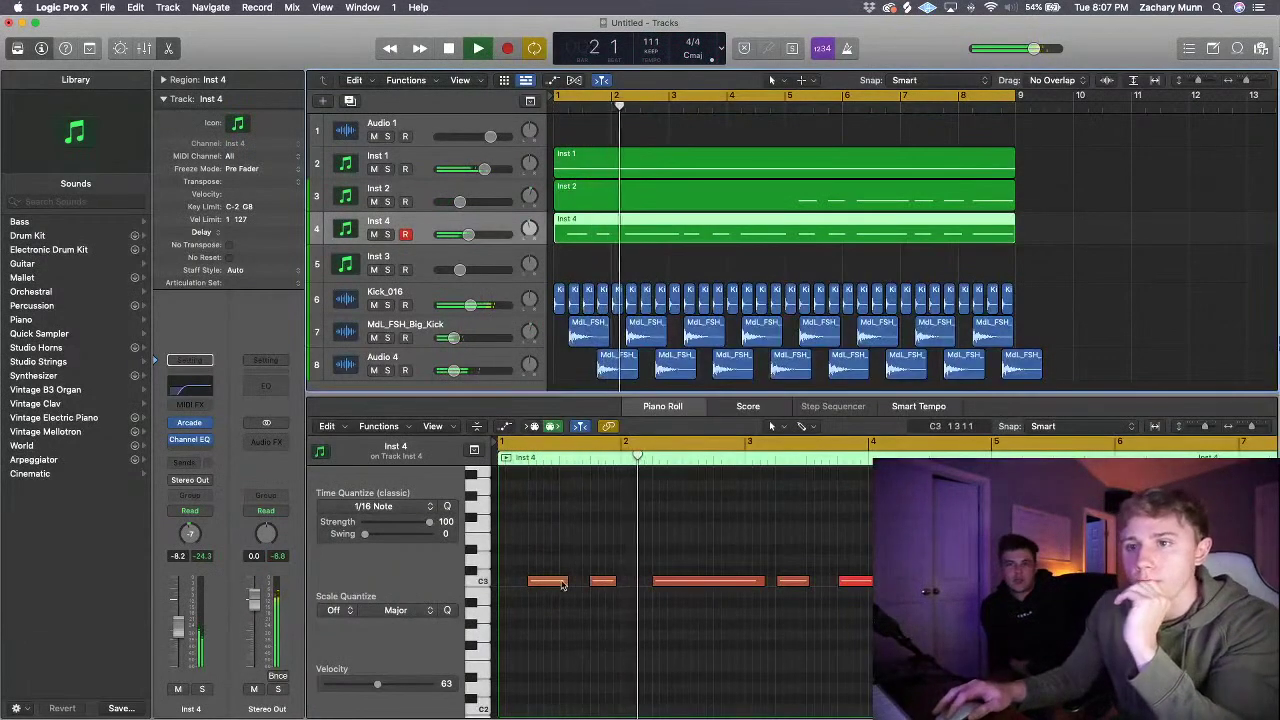
- Shorten the first C3 note in Inst 4 to about one beat and quantize all the recorded notes to 1/16
drag(566, 581, 558, 593)
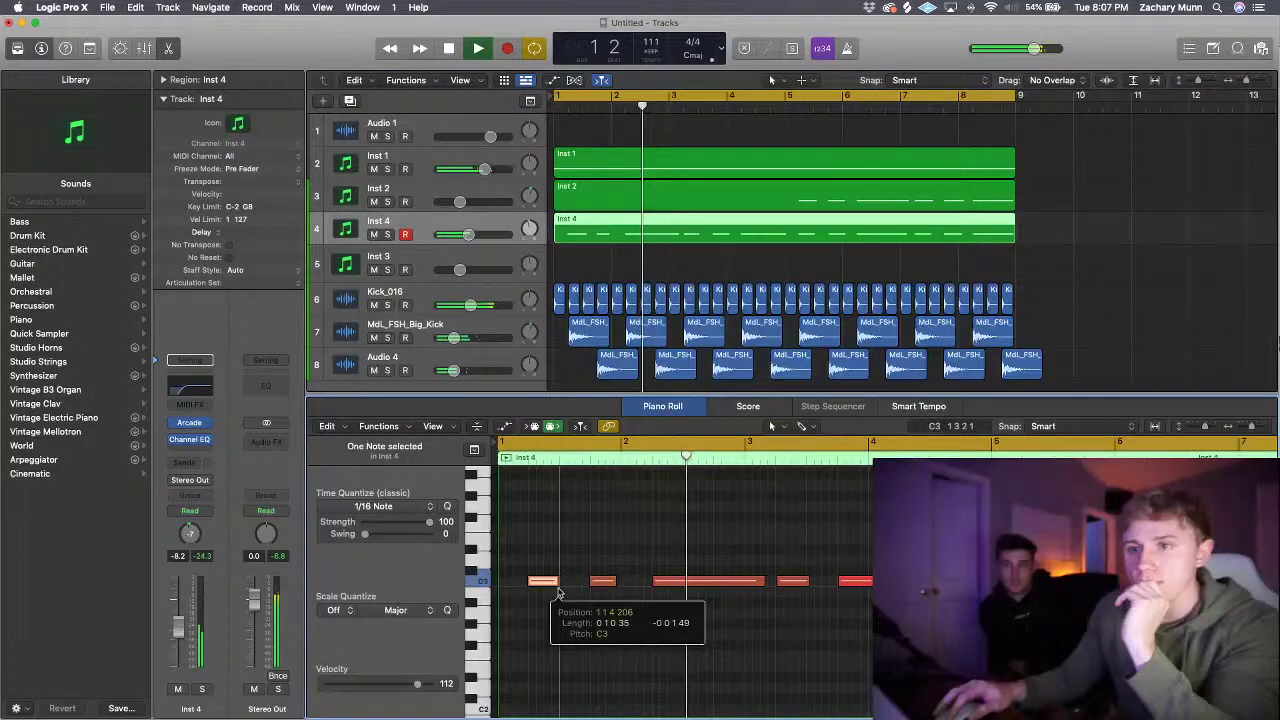
click(657, 594)
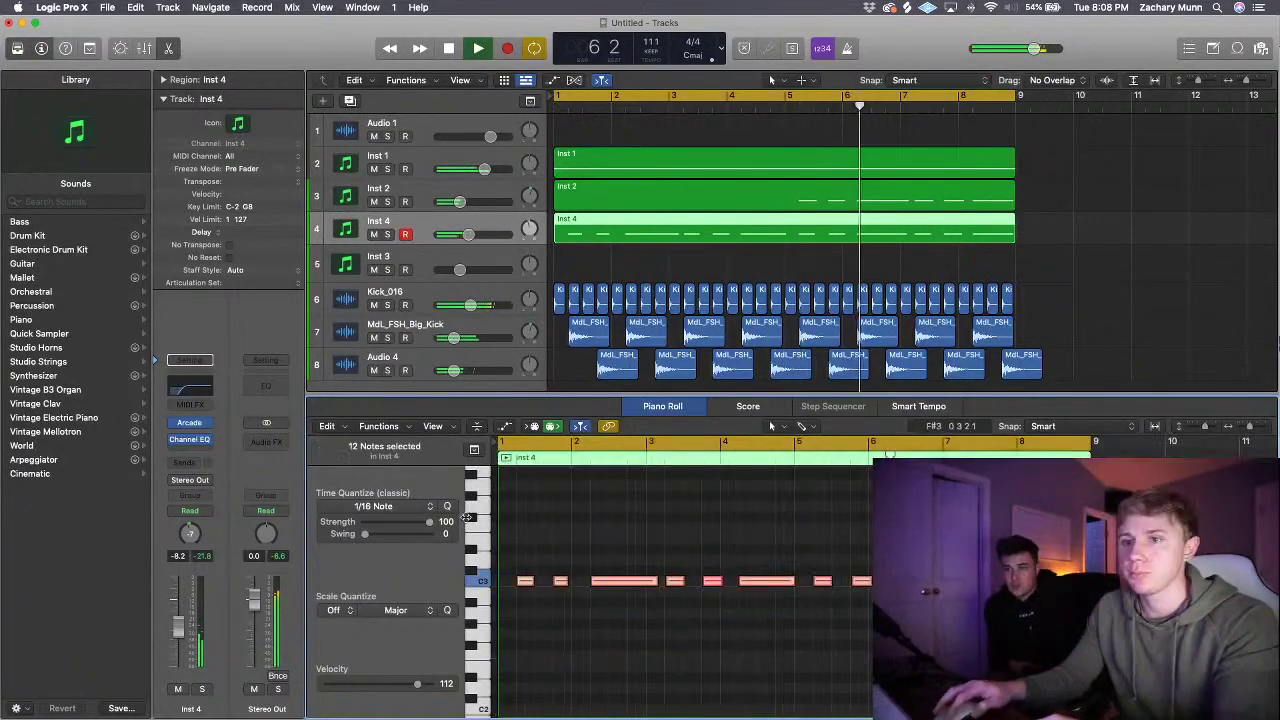
click(446, 506)
click(540, 530)
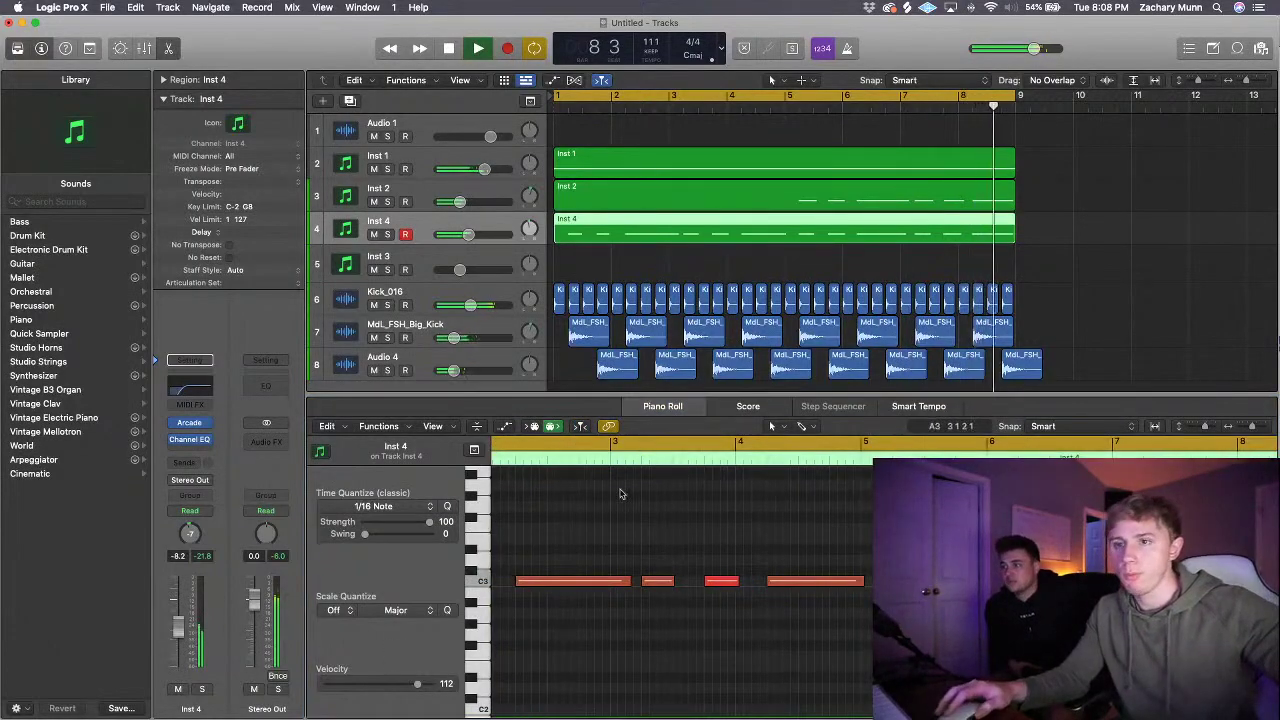
- Pan Inst 4 to -11 and trim its C3 notes from bar 2 onward, making the long bar 2 note three beats
drag(530, 227, 530, 234)
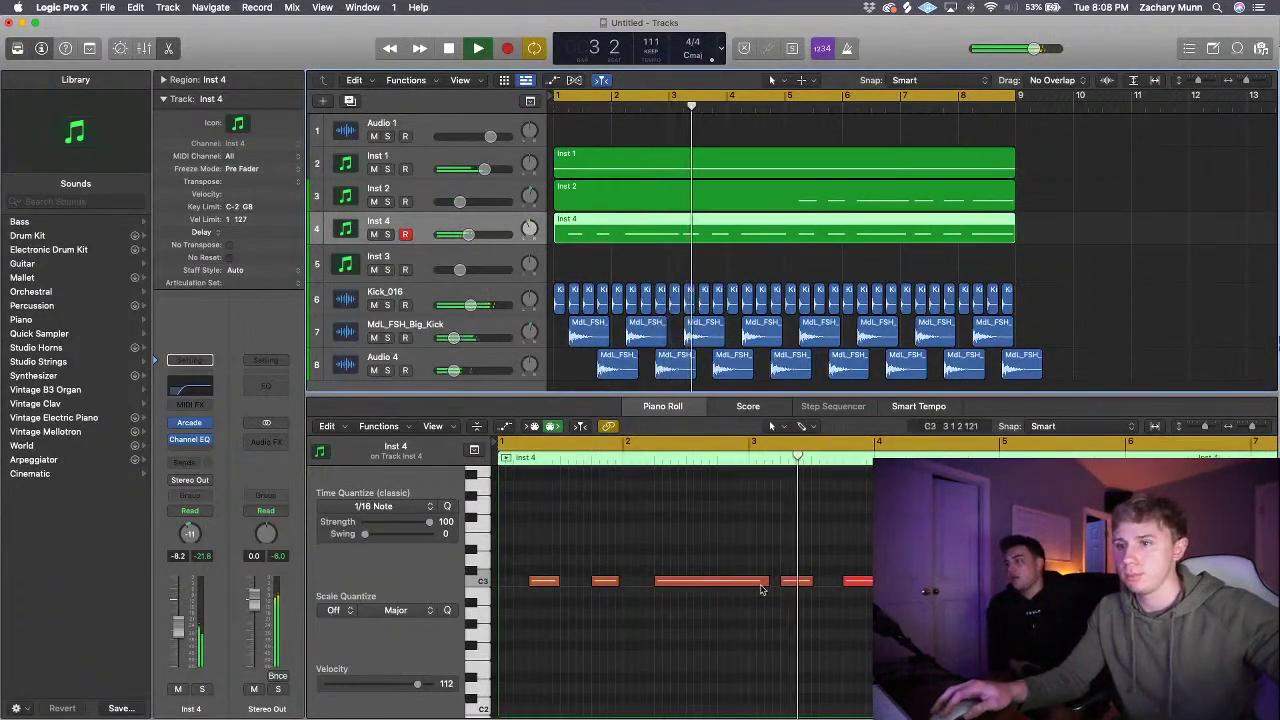
click(763, 585)
drag(764, 588, 747, 585)
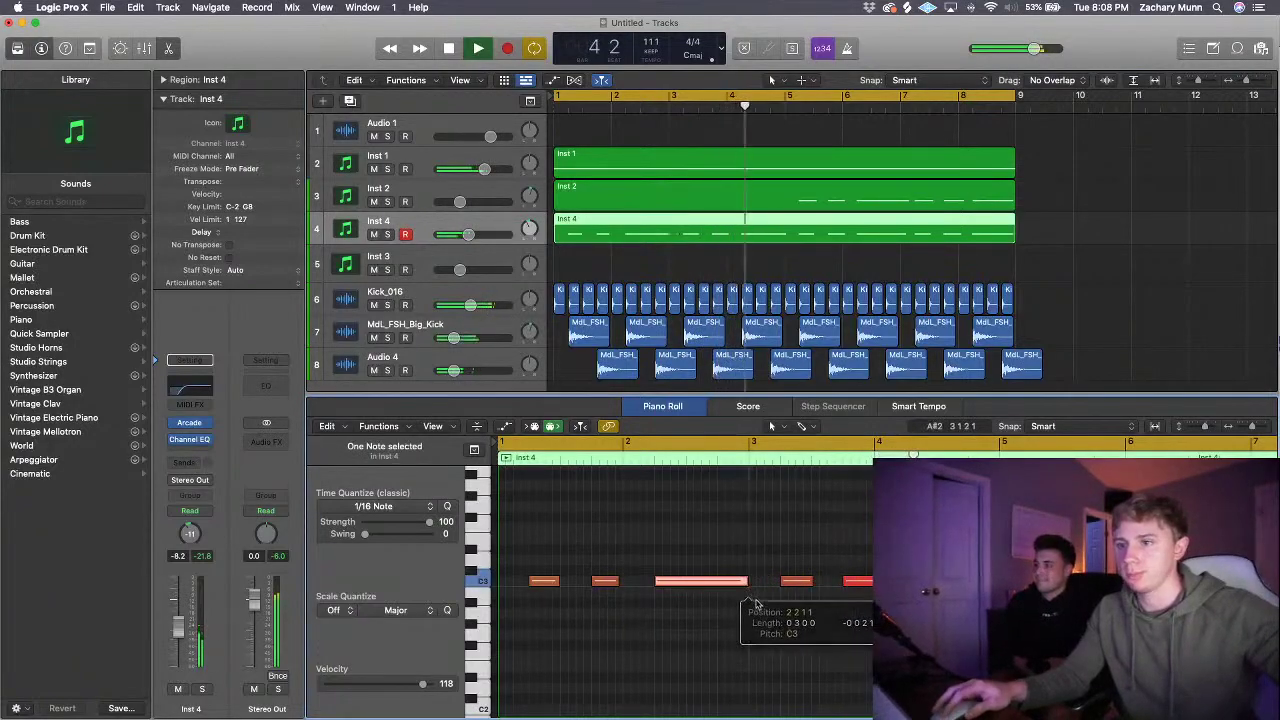
click(811, 581)
click(823, 593)
click(868, 582)
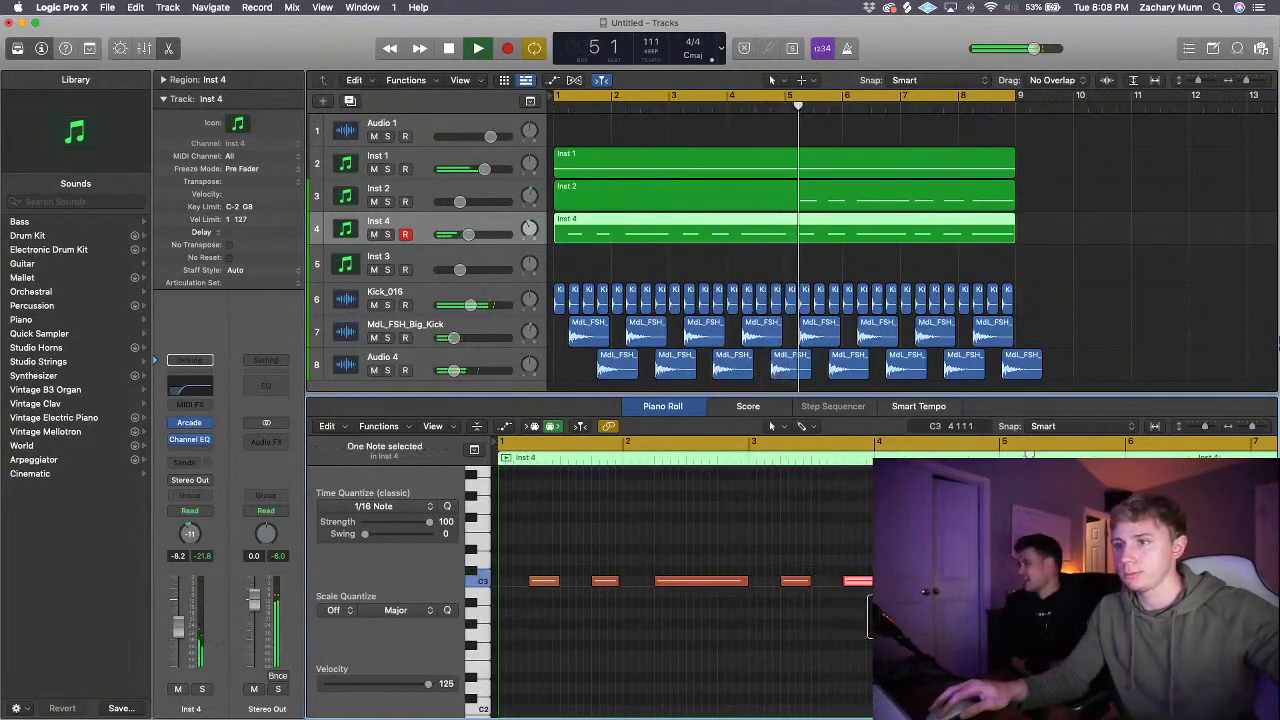
scroll(842, 590, right, 2)
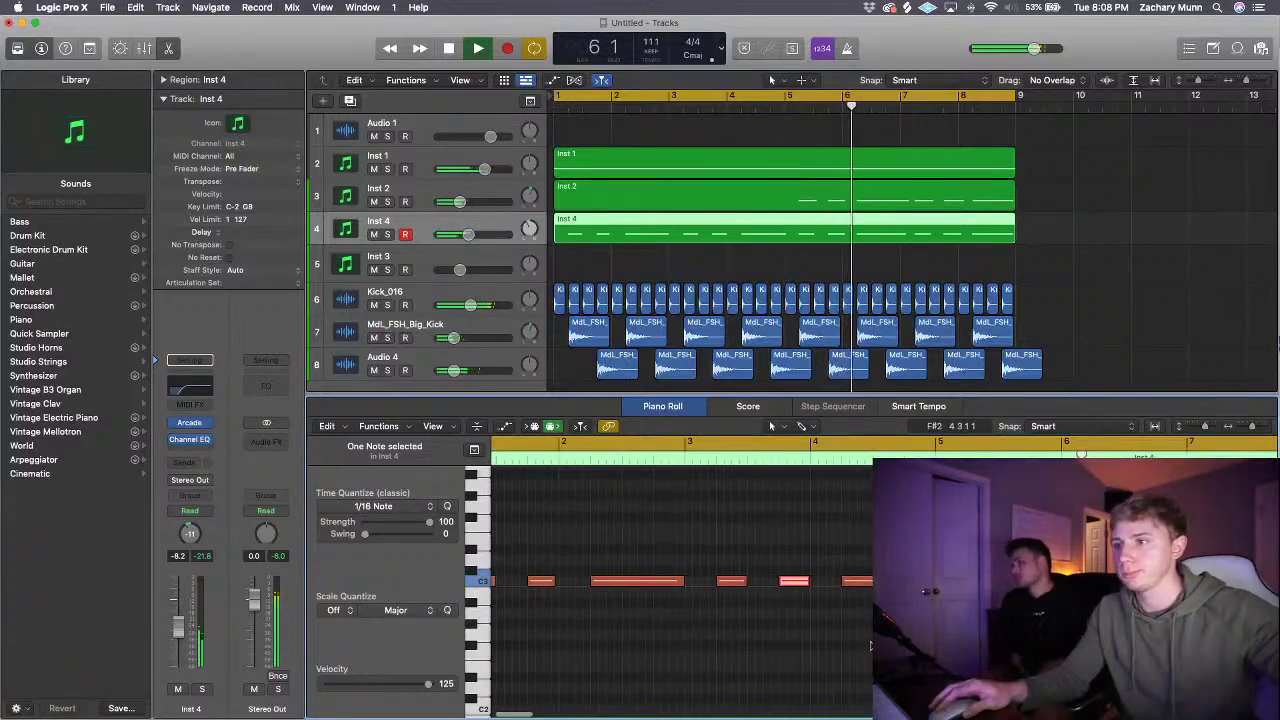
scroll(870, 640, right, 3)
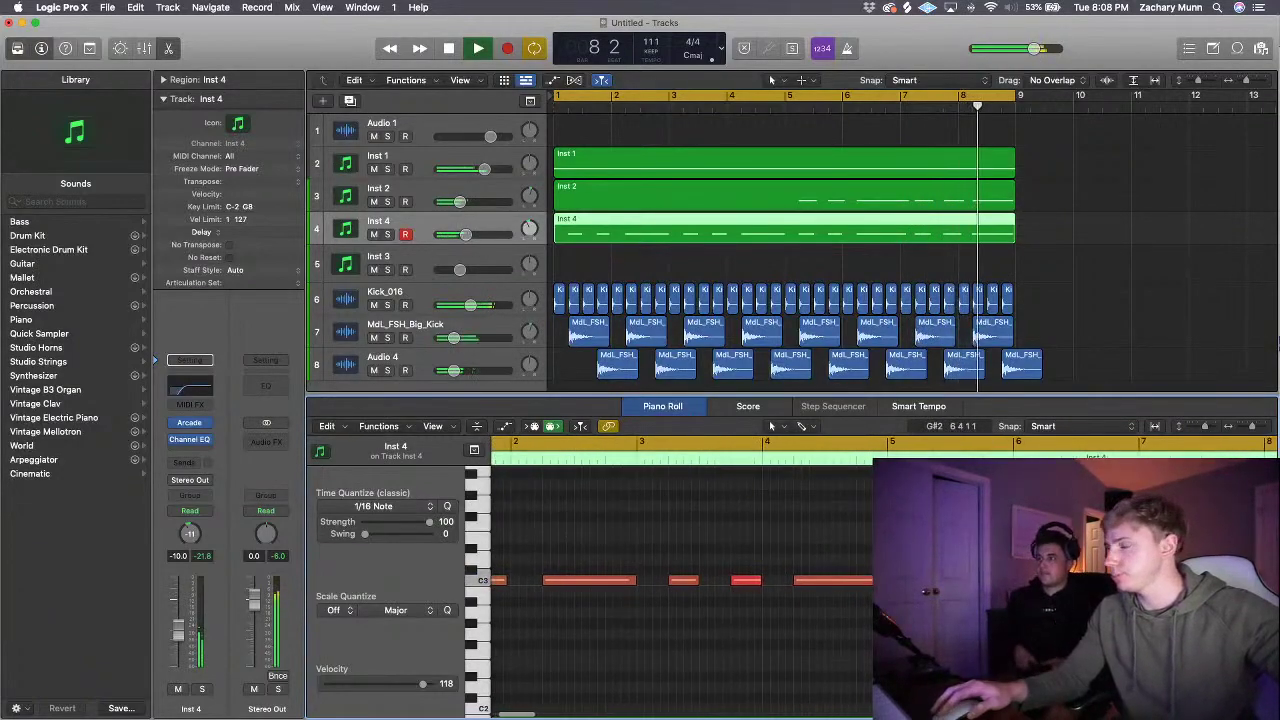
- Touch up the remaining C3 notes through bar 7 and set the Inst 4 volume to -9.8 dB
click(615, 581)
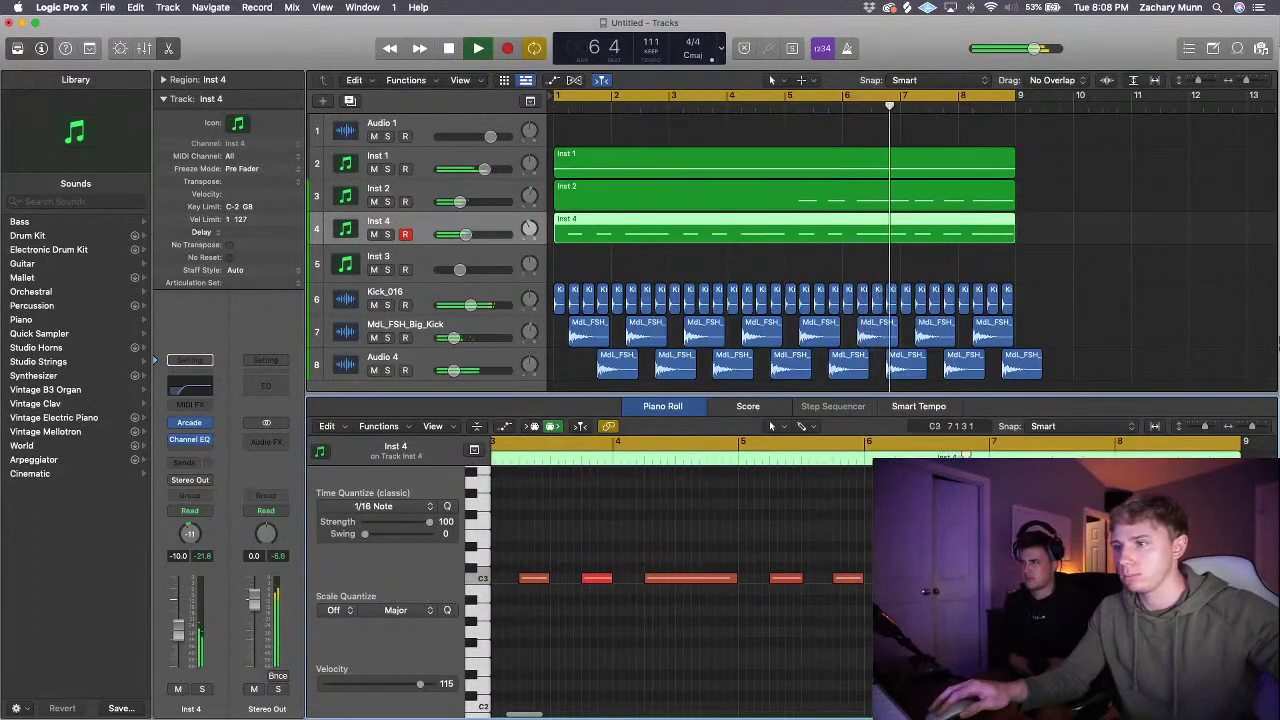
click(1003, 578)
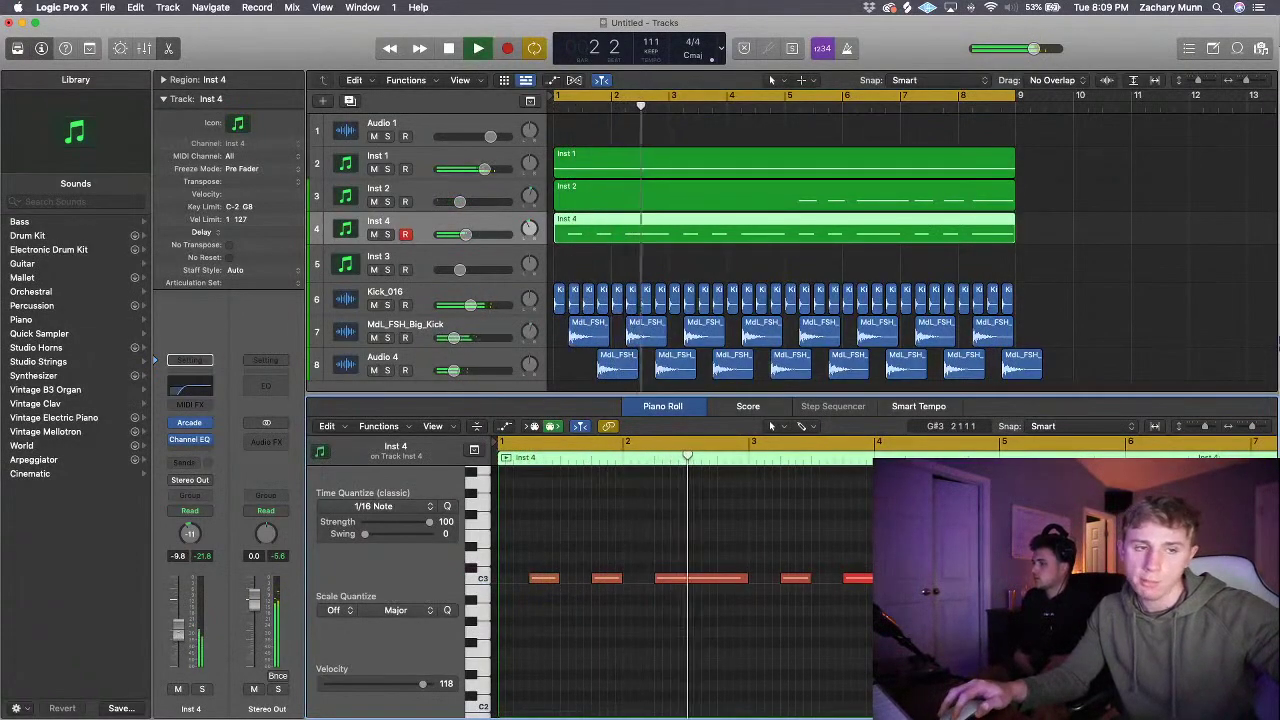
drag(179, 639, 179, 636)
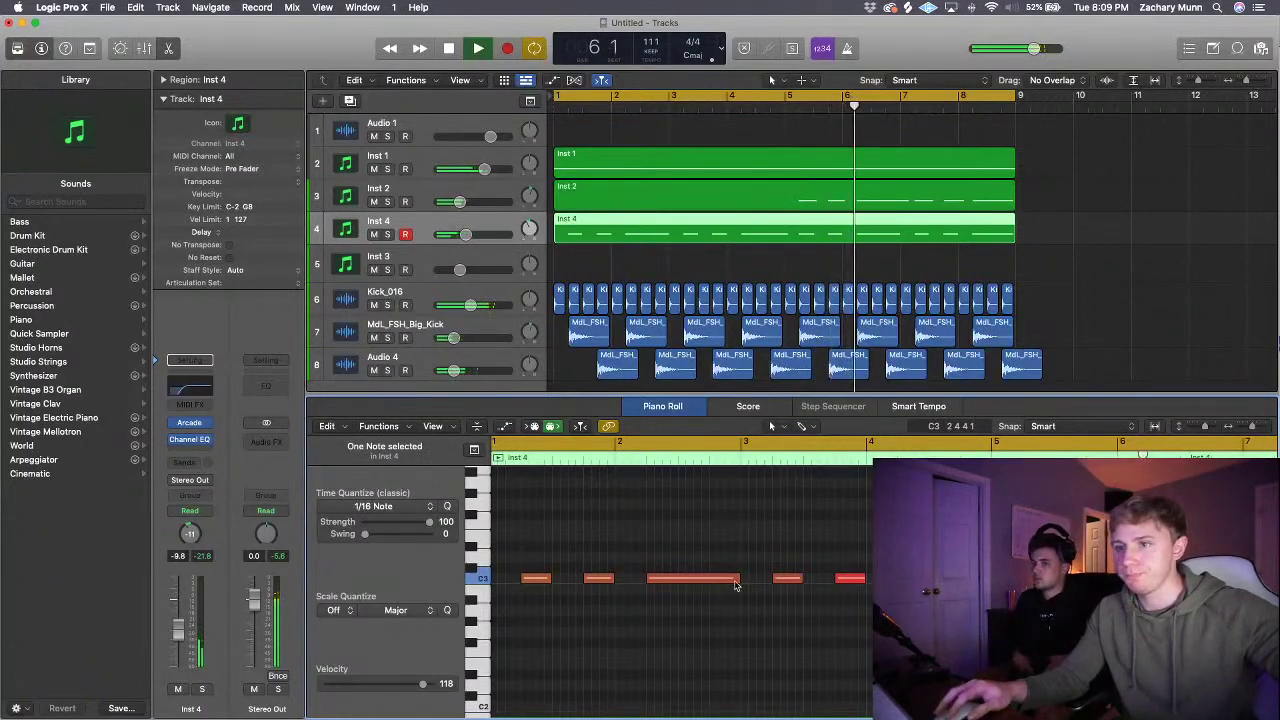
- Try extending the long bar 2 C3 note to bar 3, and trim it back to three beats
drag(740, 579, 745, 580)
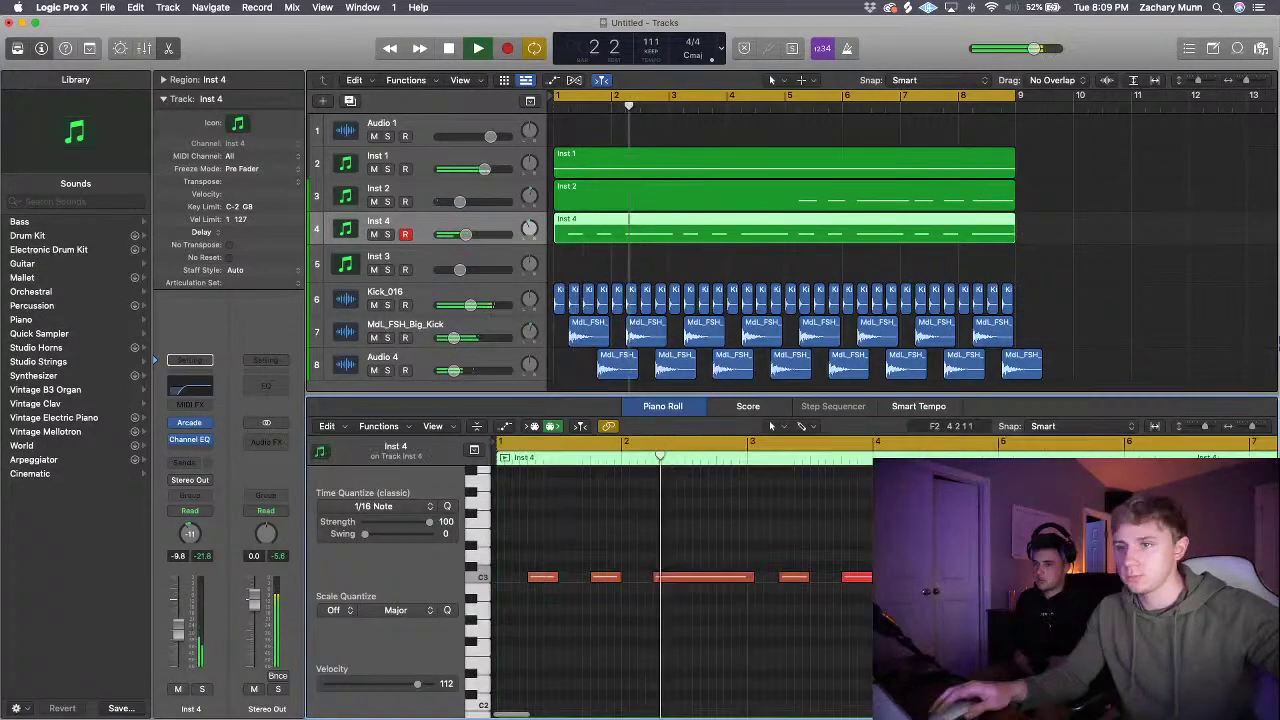
click(750, 578)
drag(750, 582, 746, 582)
click(854, 634)
scroll(854, 634, right, 2)
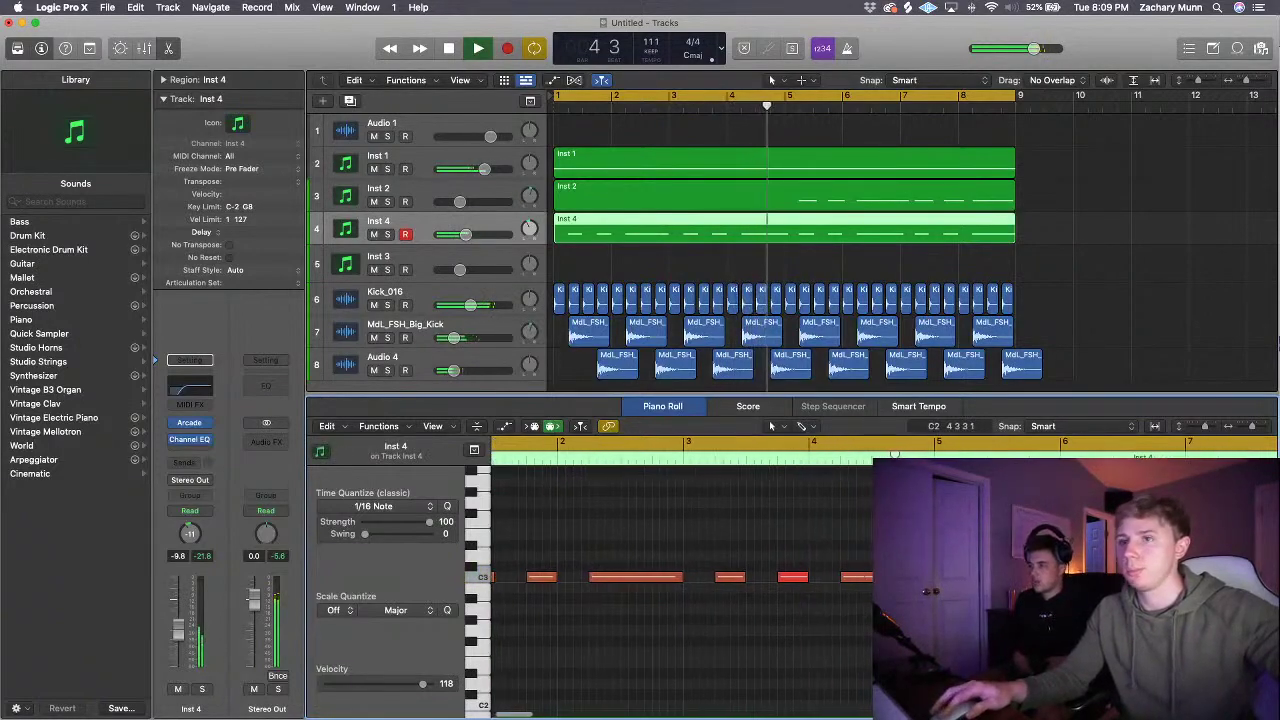
- Duplicate the Inst 4 track with its plug-ins and open Arcade on the new track
key(super+d)
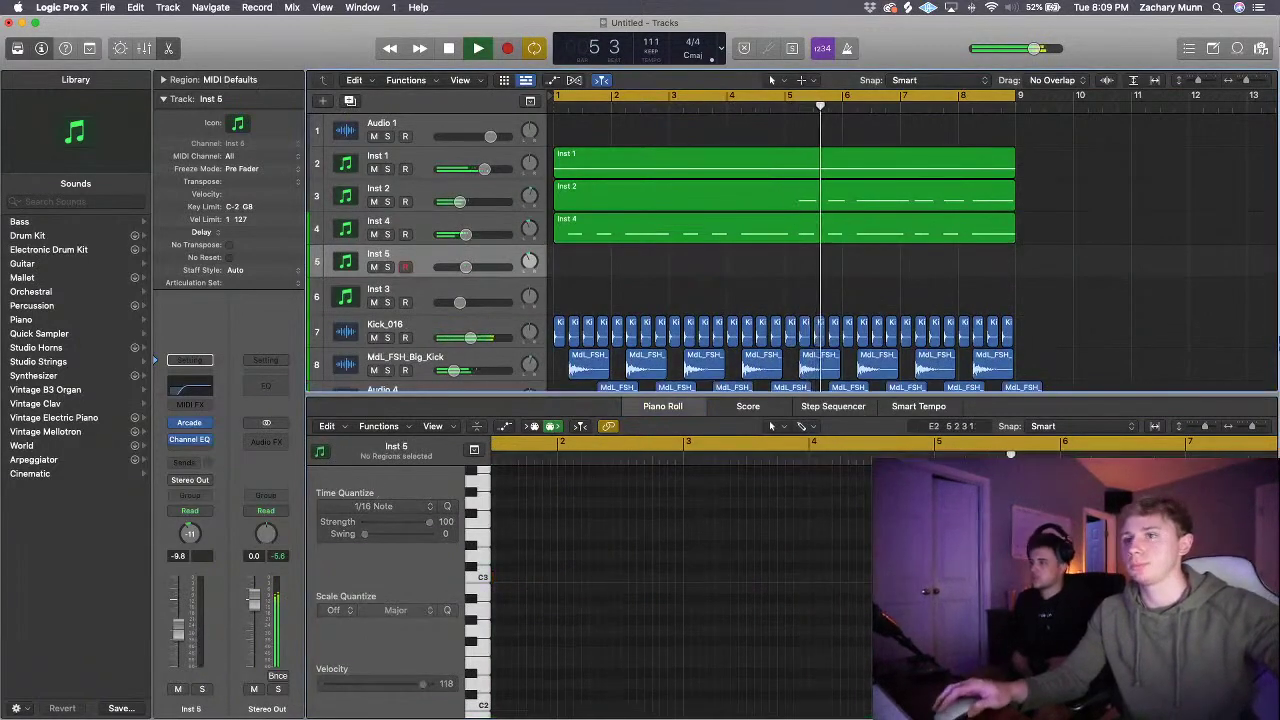
click(205, 428)
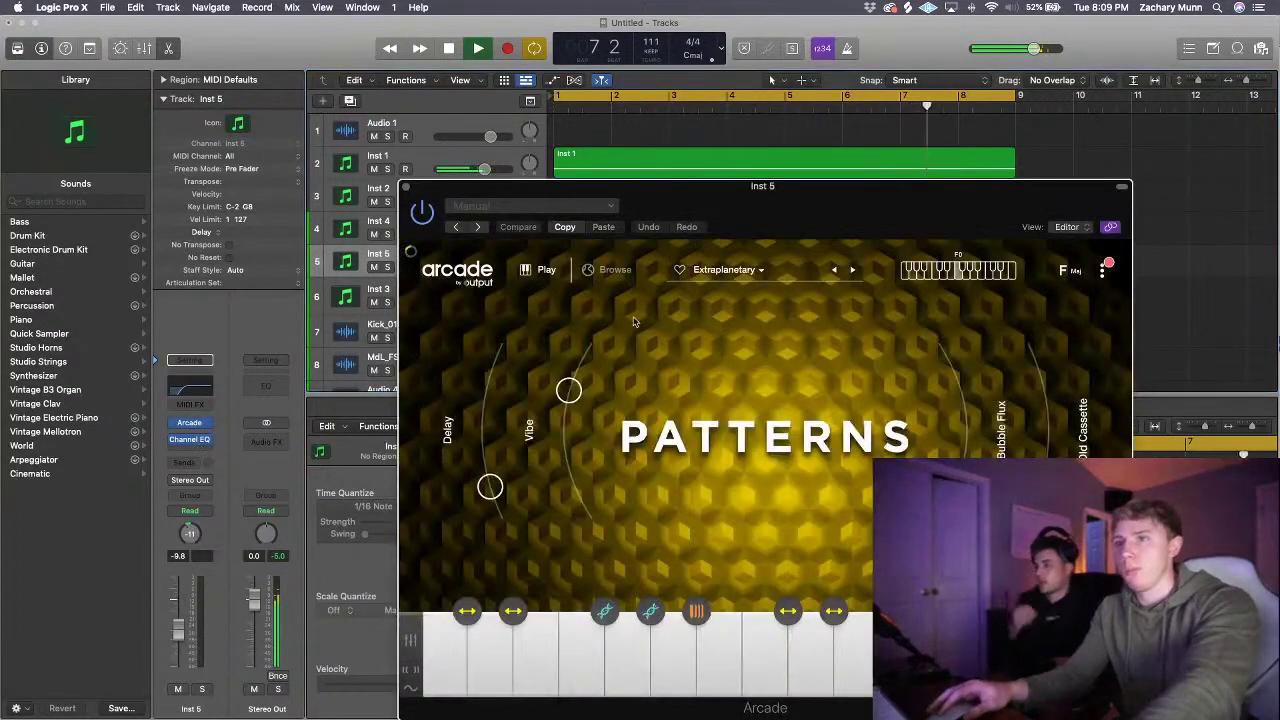
- Centre the pan of the Inst 5 track and set its volume to -8.2 dB
drag(880, 200, 896, 36)
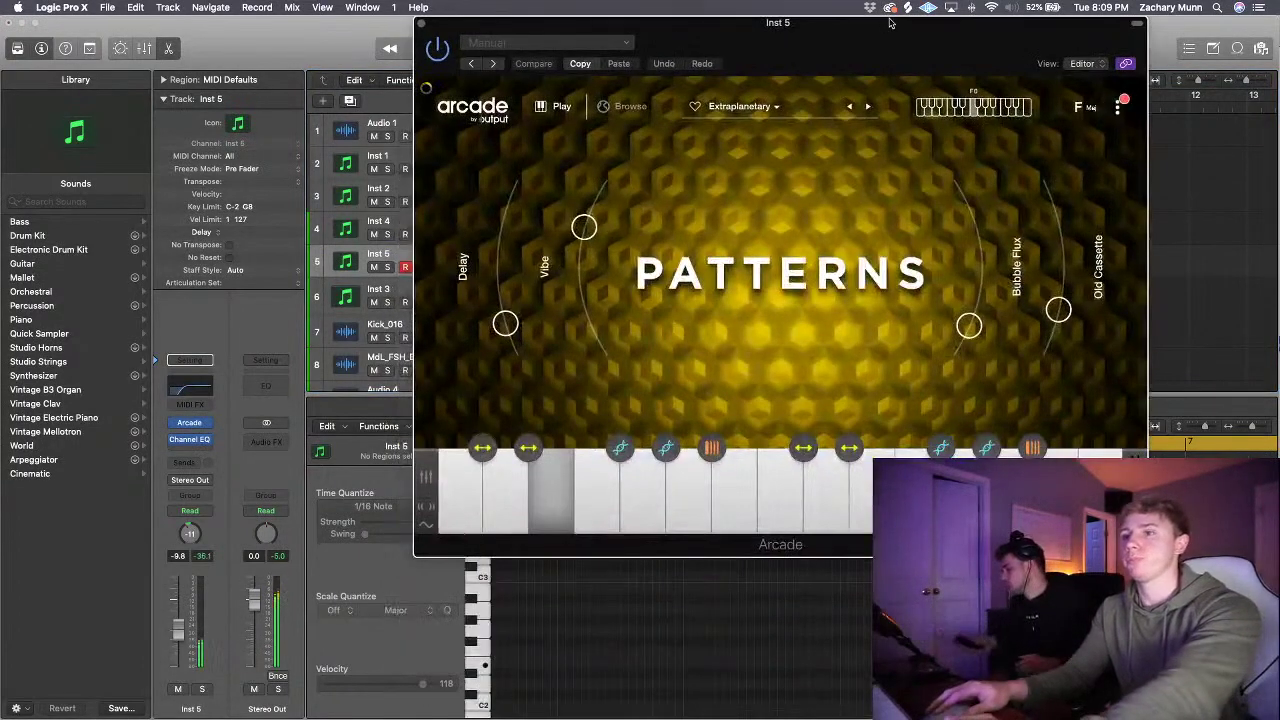
drag(796, 55, 978, 55)
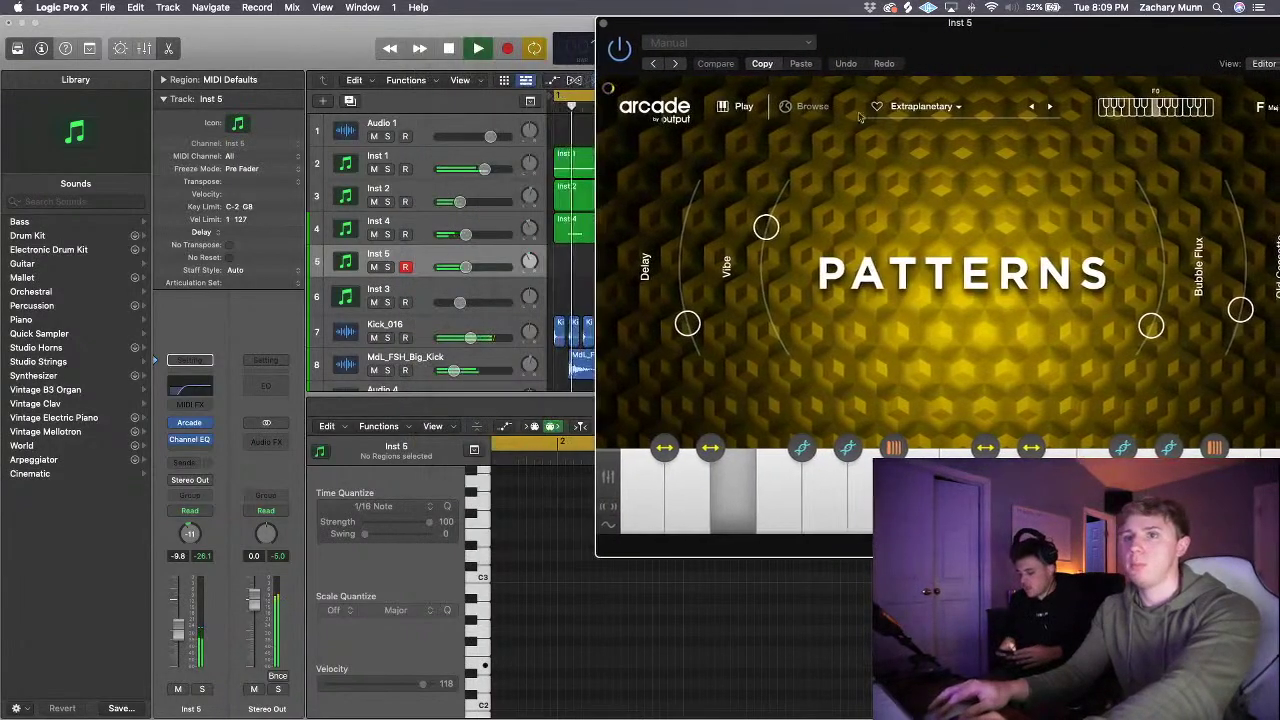
click(531, 259)
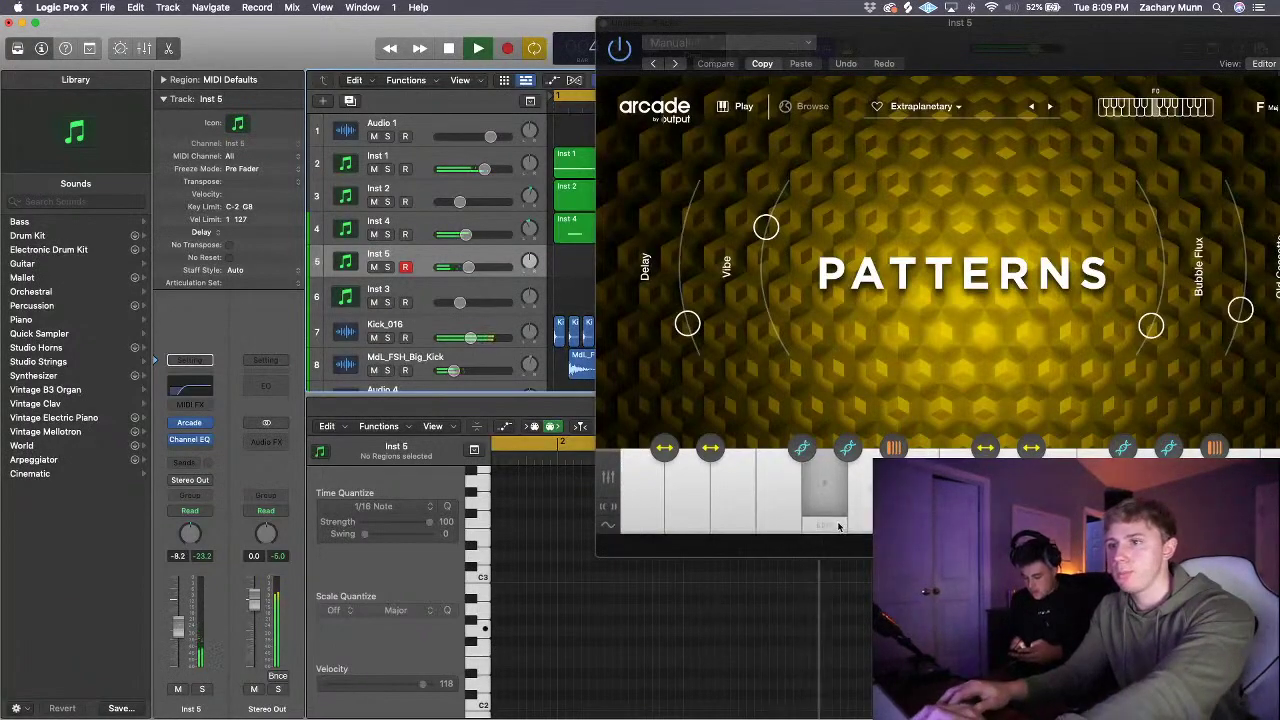
- Close the Recurring Guitar Vortex Phrase 01 loop editor and try other Bubble Flux, Old Cassette and Delay macro amounts on the Extraplanetary kit
drag(986, 47, 951, 293)
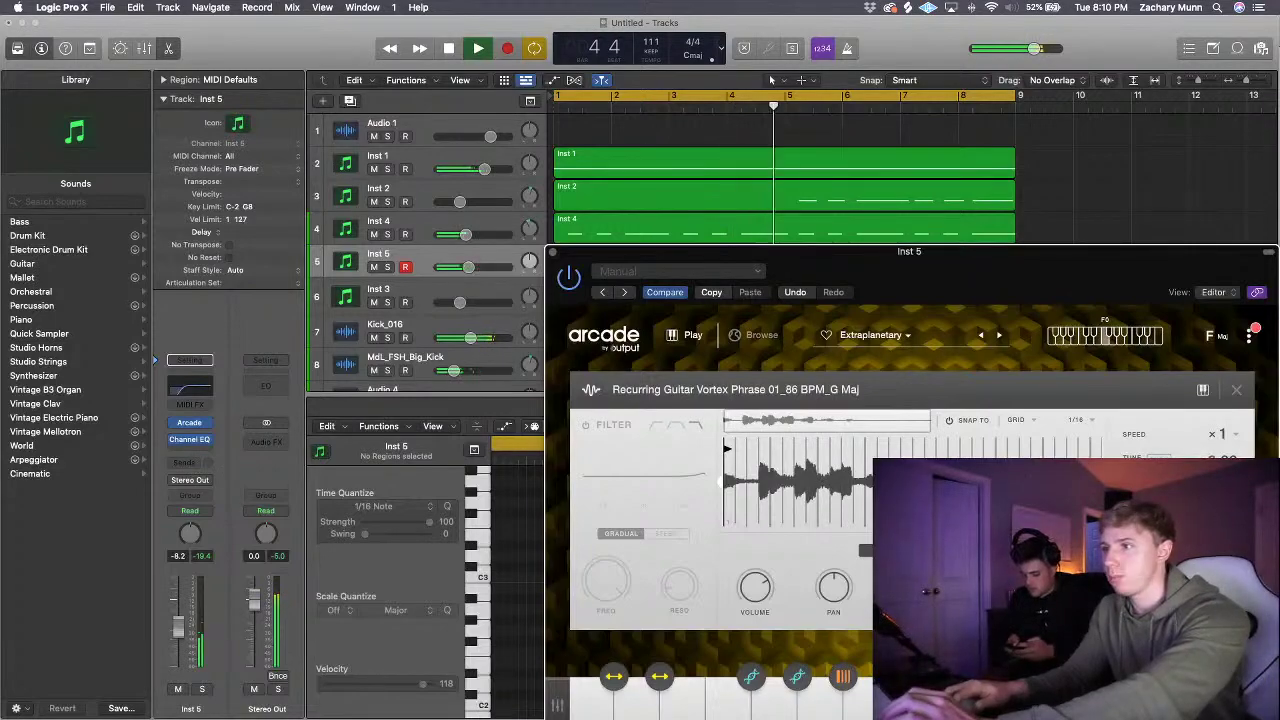
drag(912, 251, 912, 159)
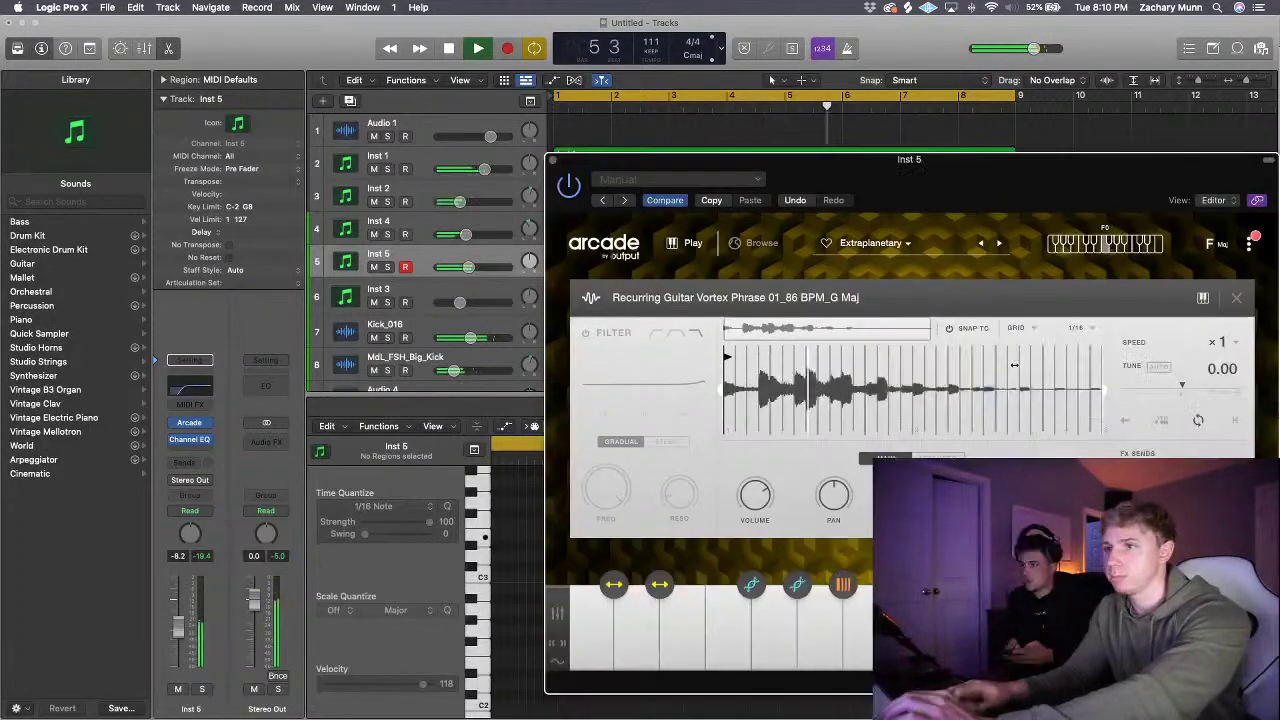
click(1236, 297)
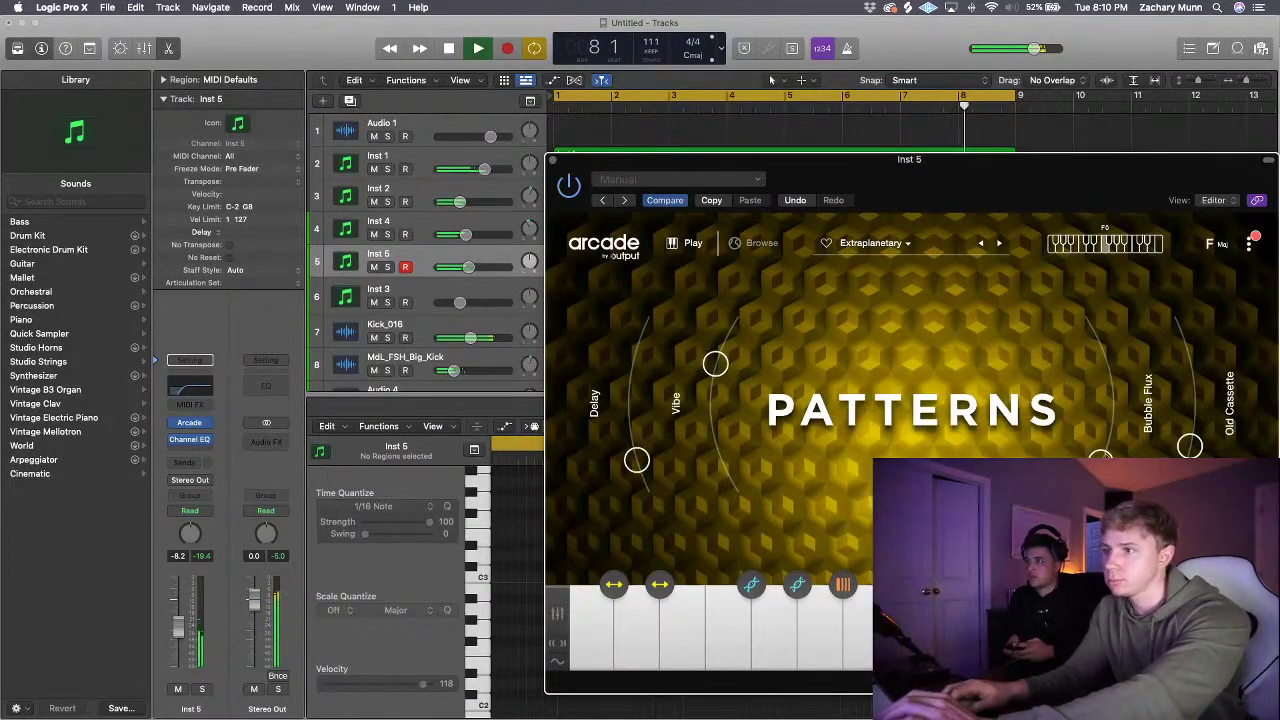
drag(1094, 335, 1099, 443)
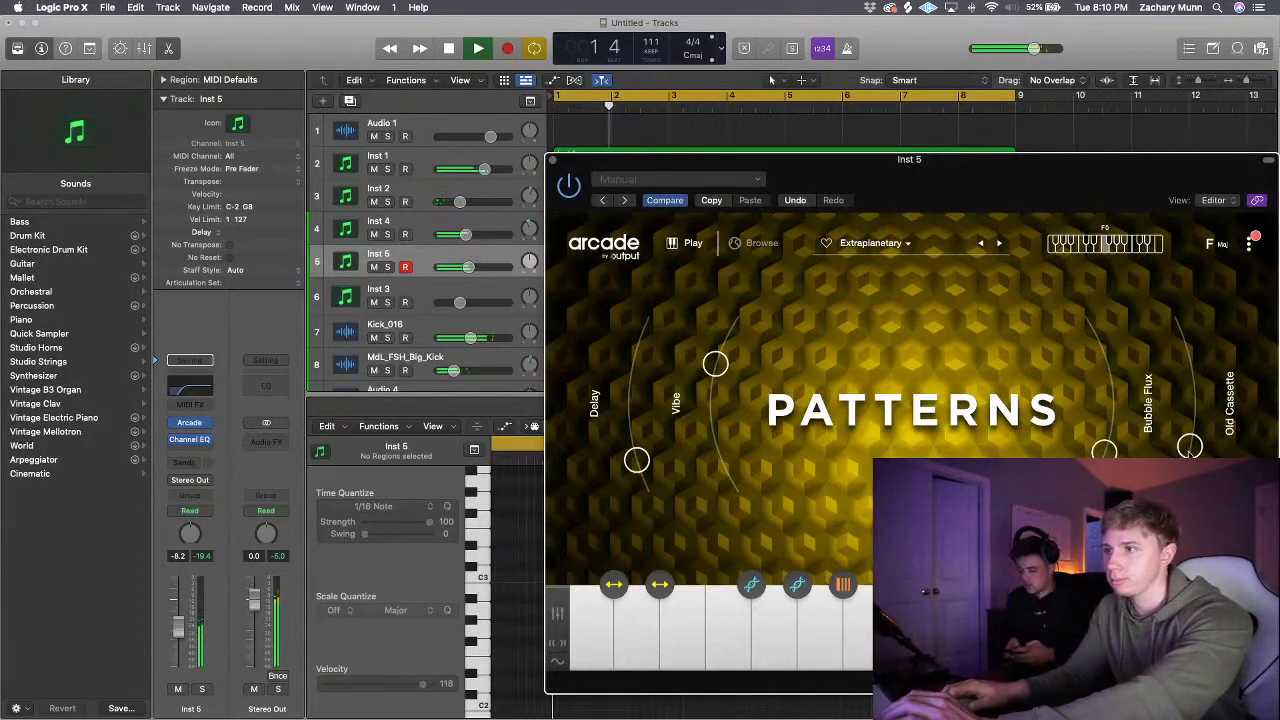
drag(1189, 446, 1207, 300)
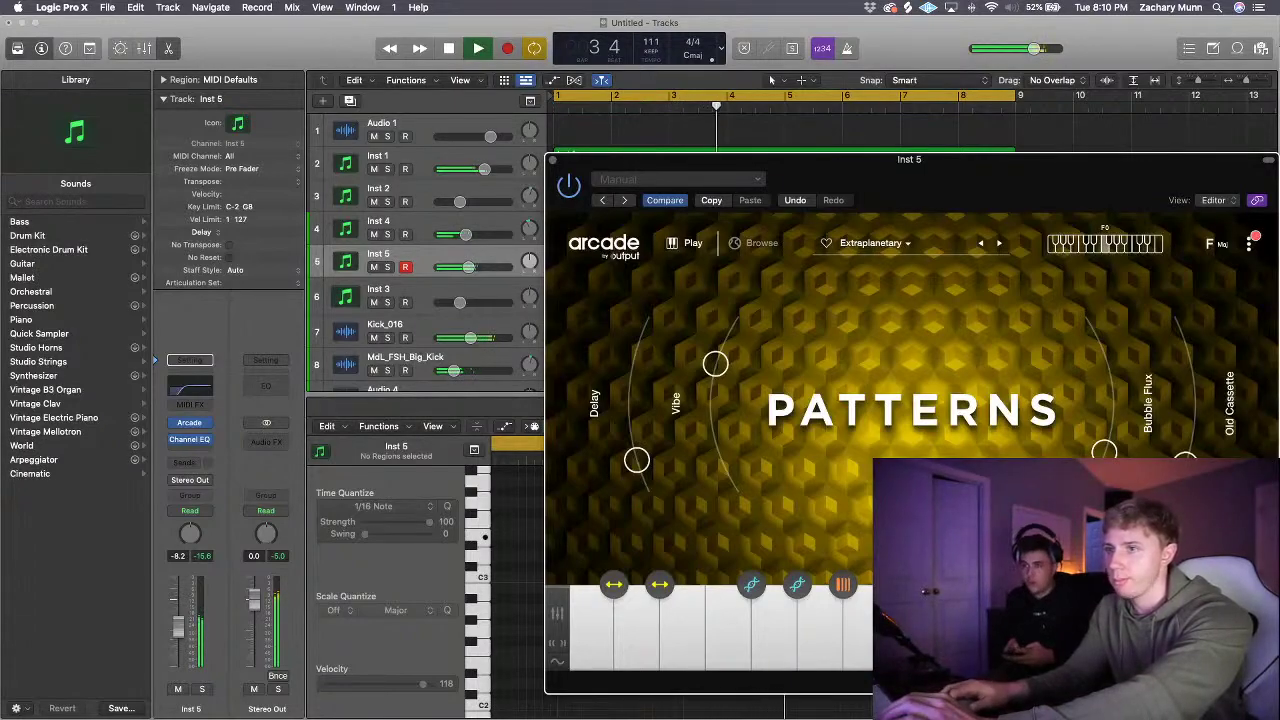
drag(636, 468, 632, 311)
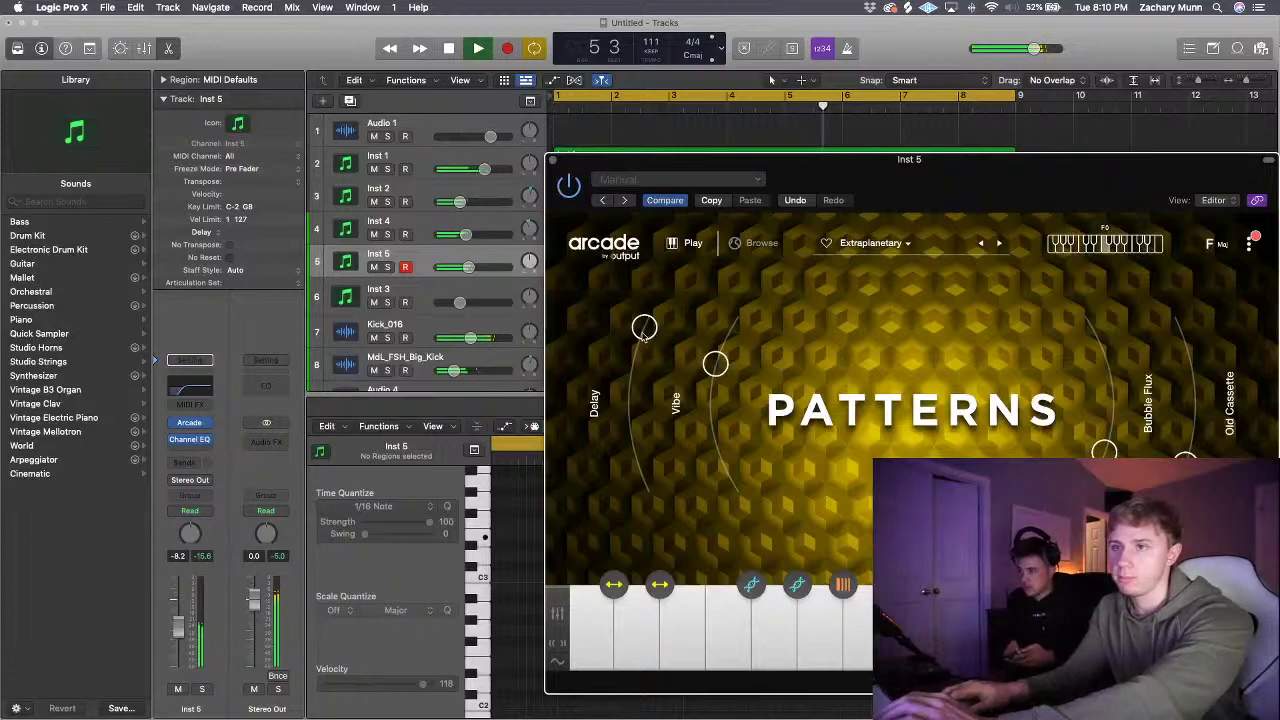
drag(645, 338, 646, 458)
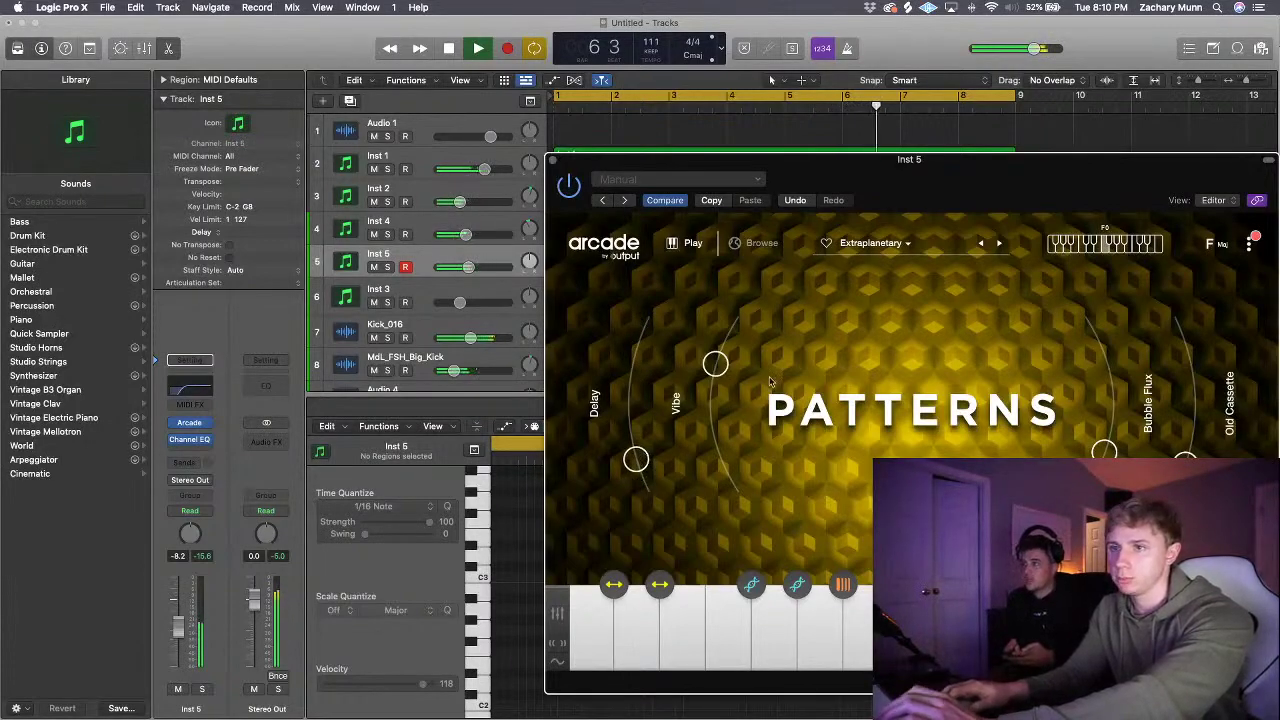
- Load the Dry Land kit in the Inst 5 Arcade and audition its guitar percussion loops over the beat
drag(1040, 186, 1045, 178)
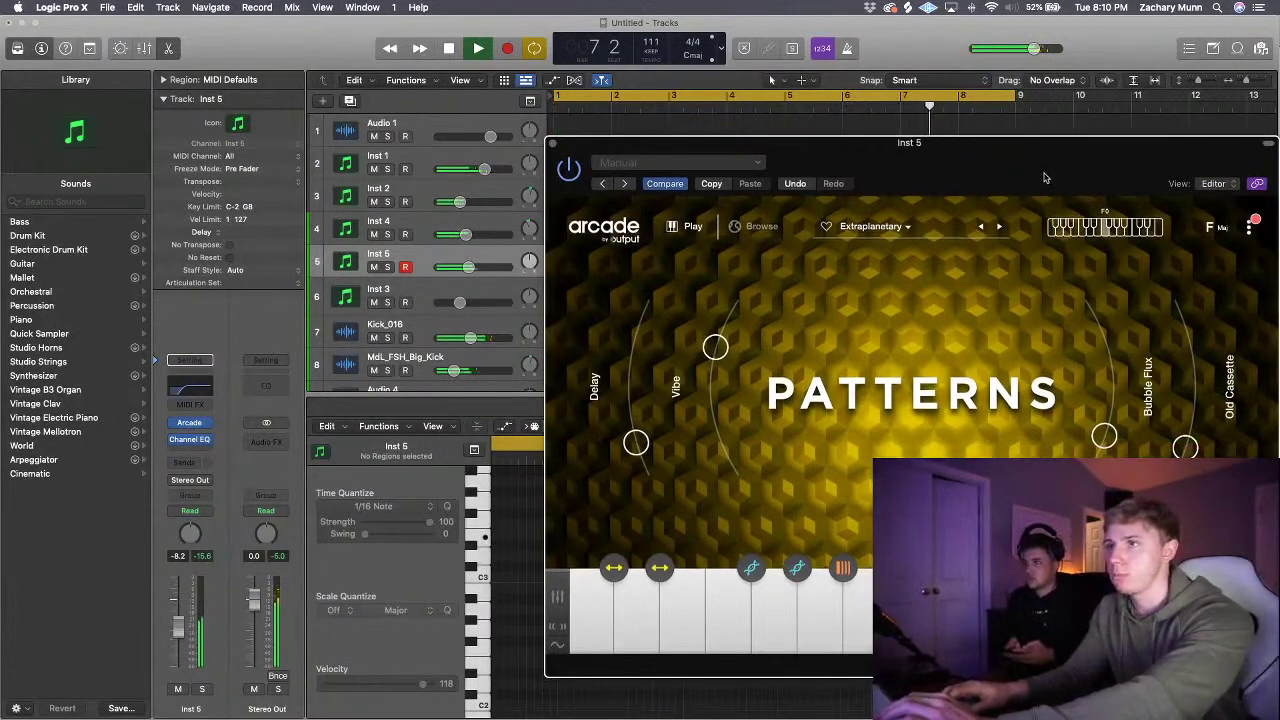
drag(1015, 137, 971, 135)
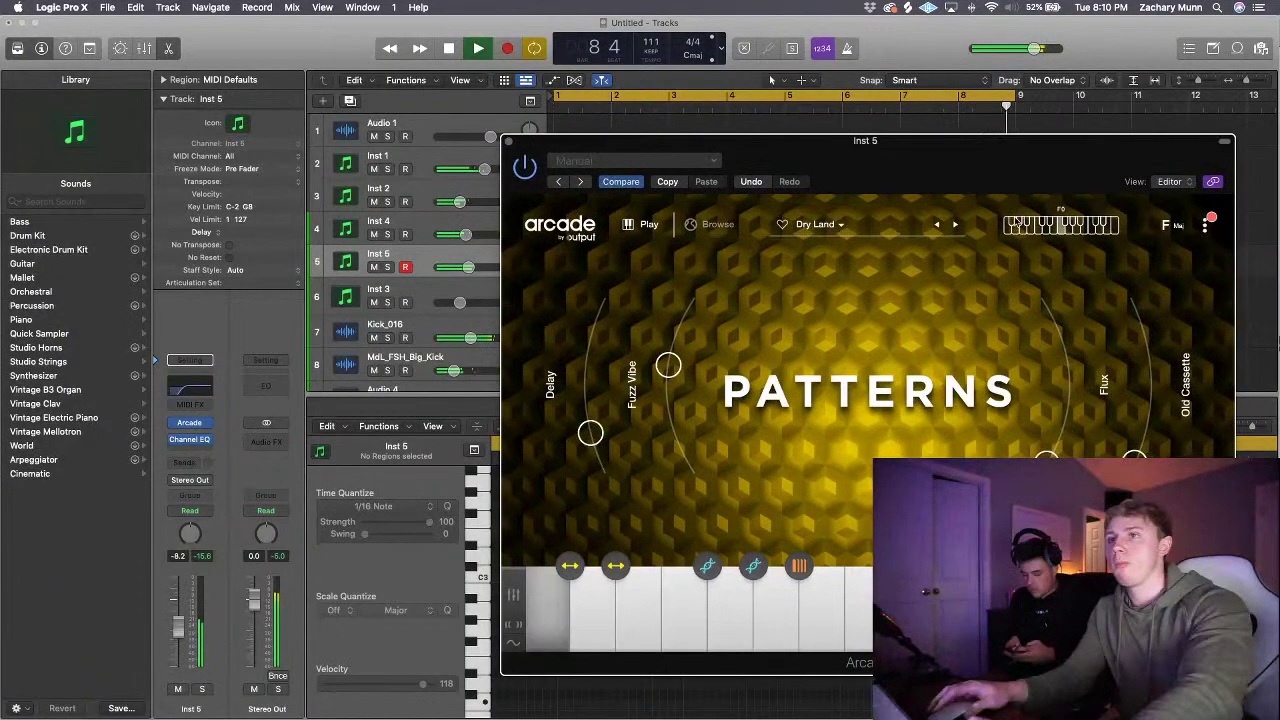
drag(1013, 220, 1025, 197)
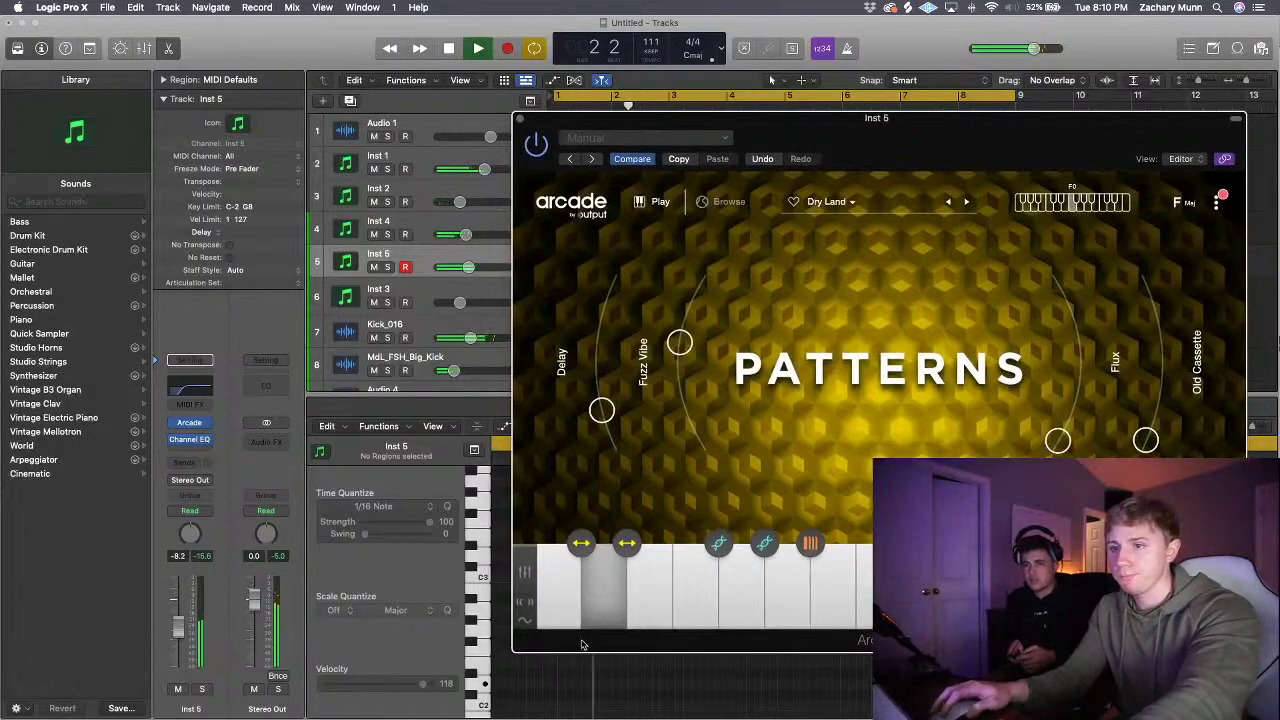
click(606, 621)
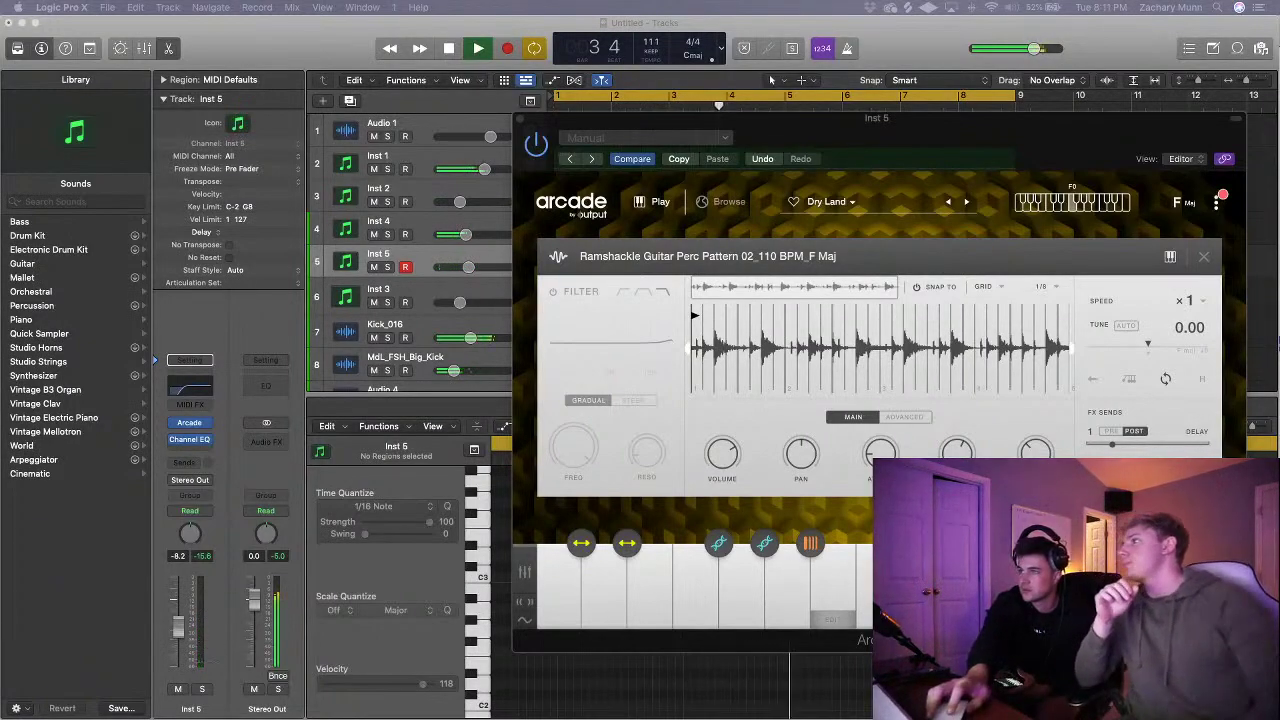
- Switch to the Lyrics document in Google Docs and shrink its window to sit beside the Arcade plug-in in Logic Pro
click(294, 317)
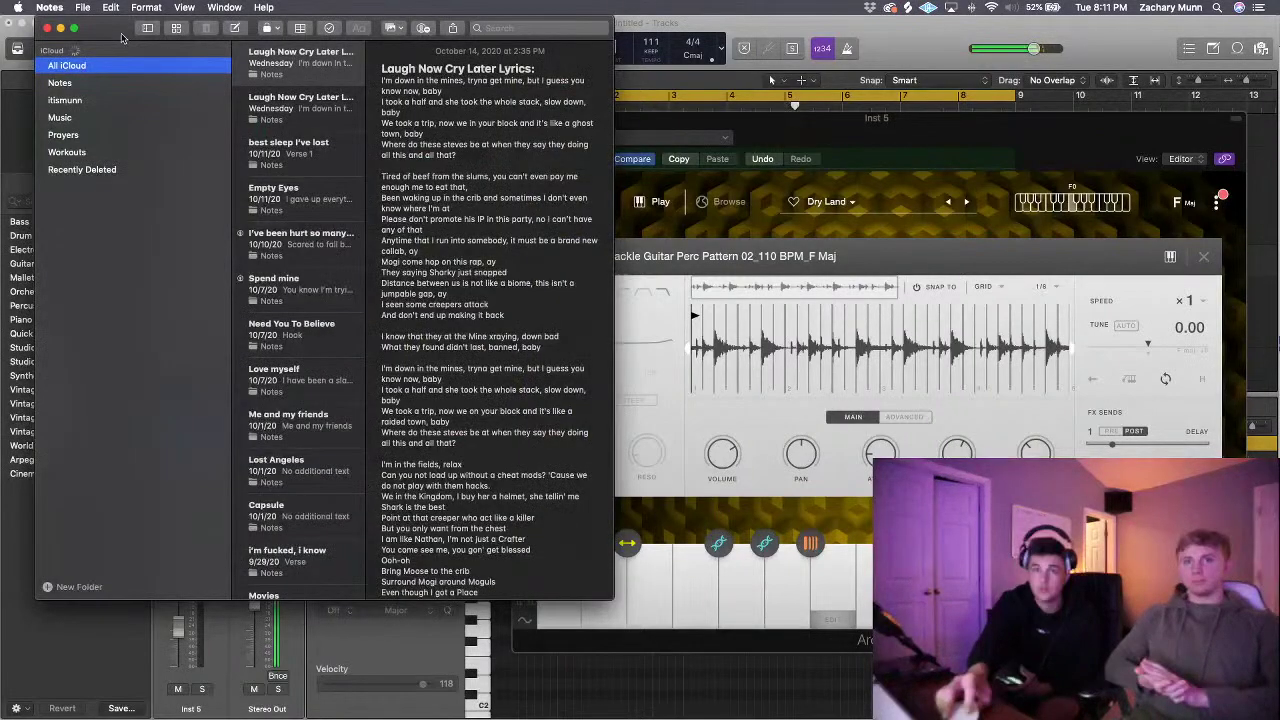
key(super+Tab)
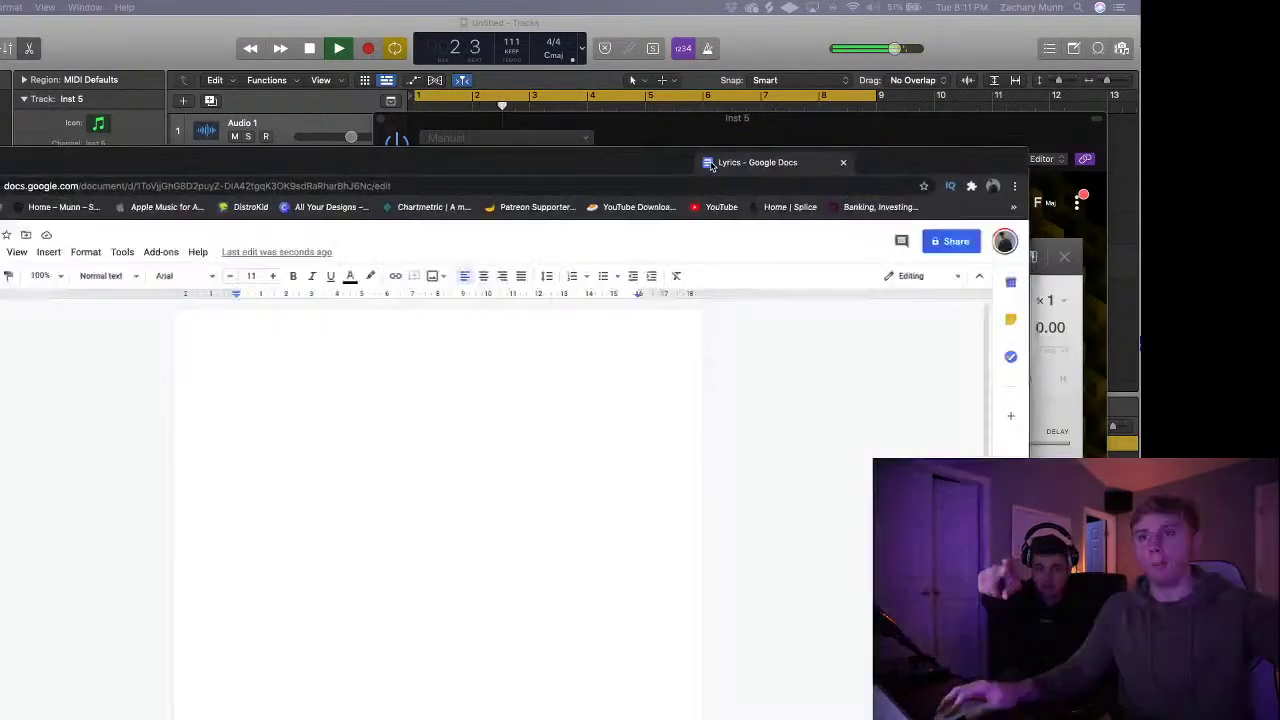
drag(717, 155, 467, 8)
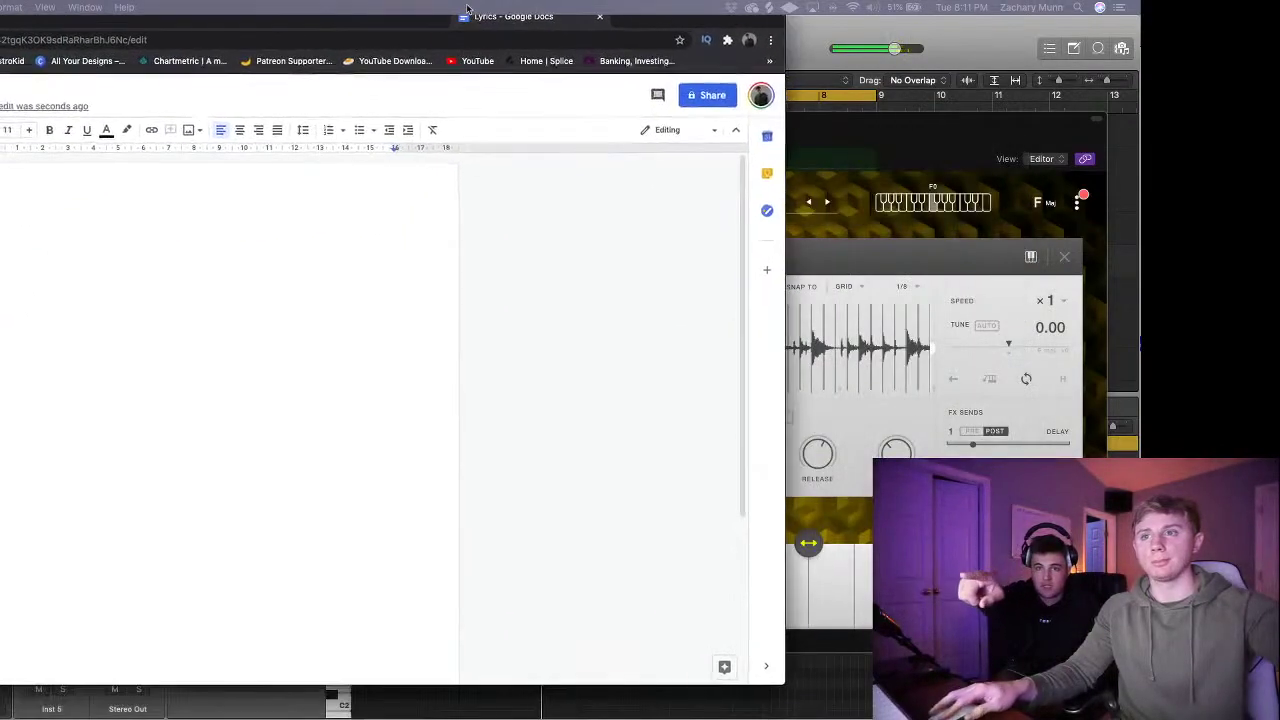
double_click(467, 10)
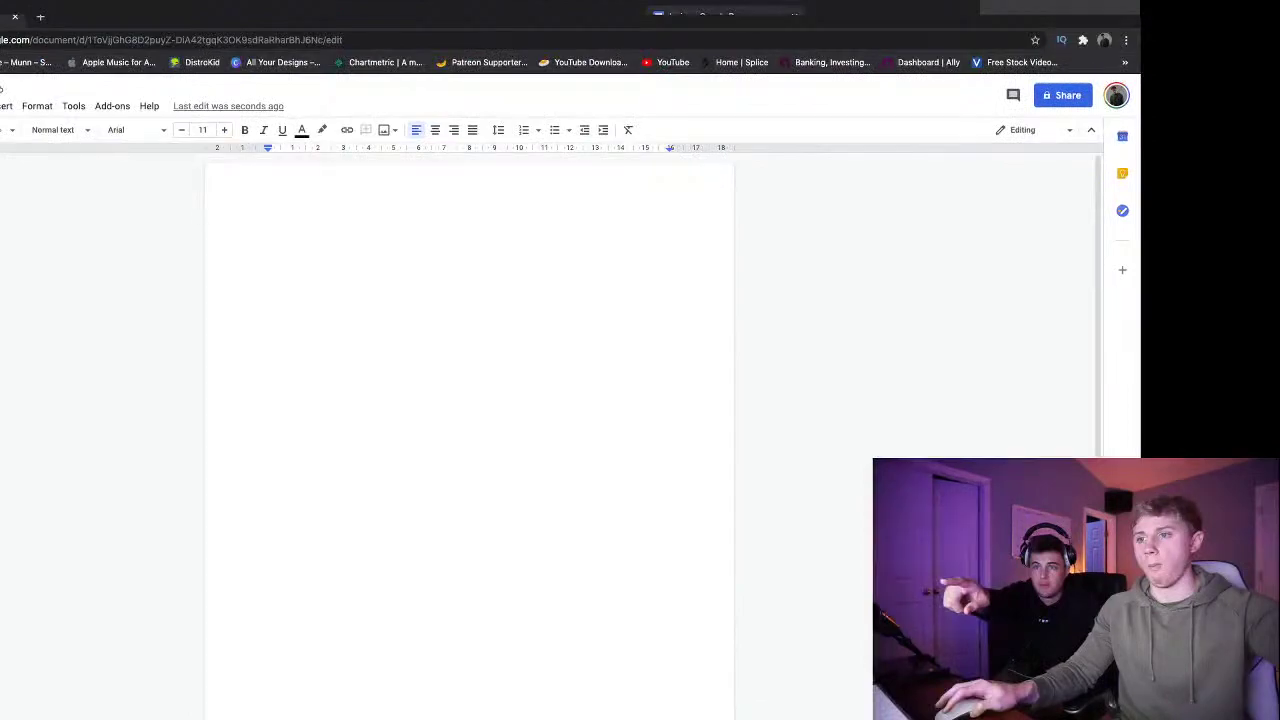
key(ctrl+super+f)
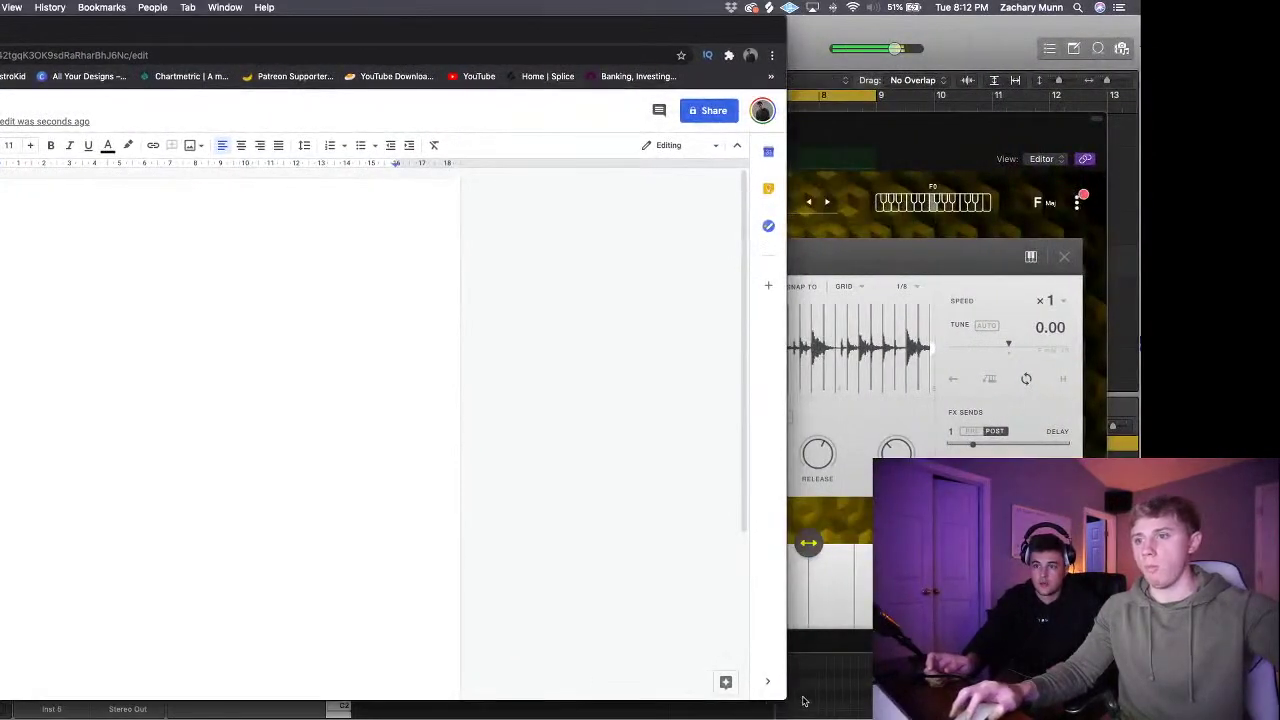
drag(660, 637, 160, 457)
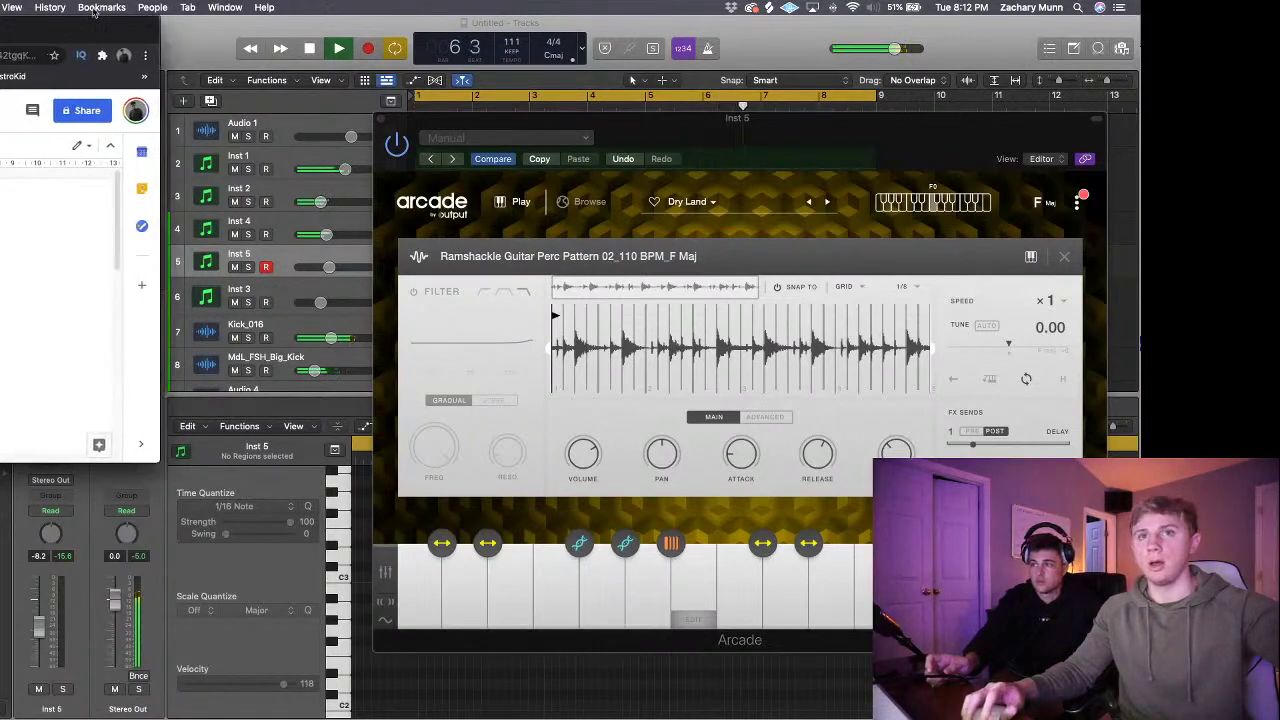
mouse_move(70, 40)
mouse_down()
mouse_move(92, 40)
mouse_move(51, 38)
mouse_move(92, 36)
mouse_up()
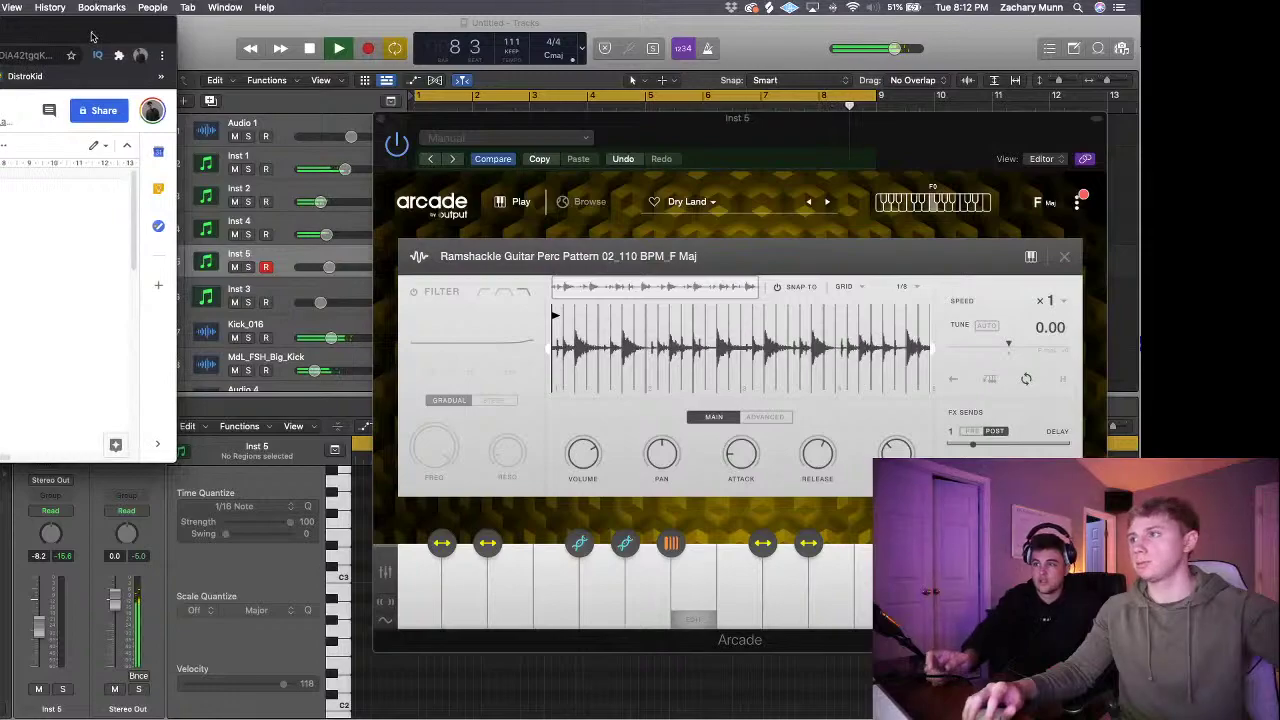
drag(91, 37, 287, 35)
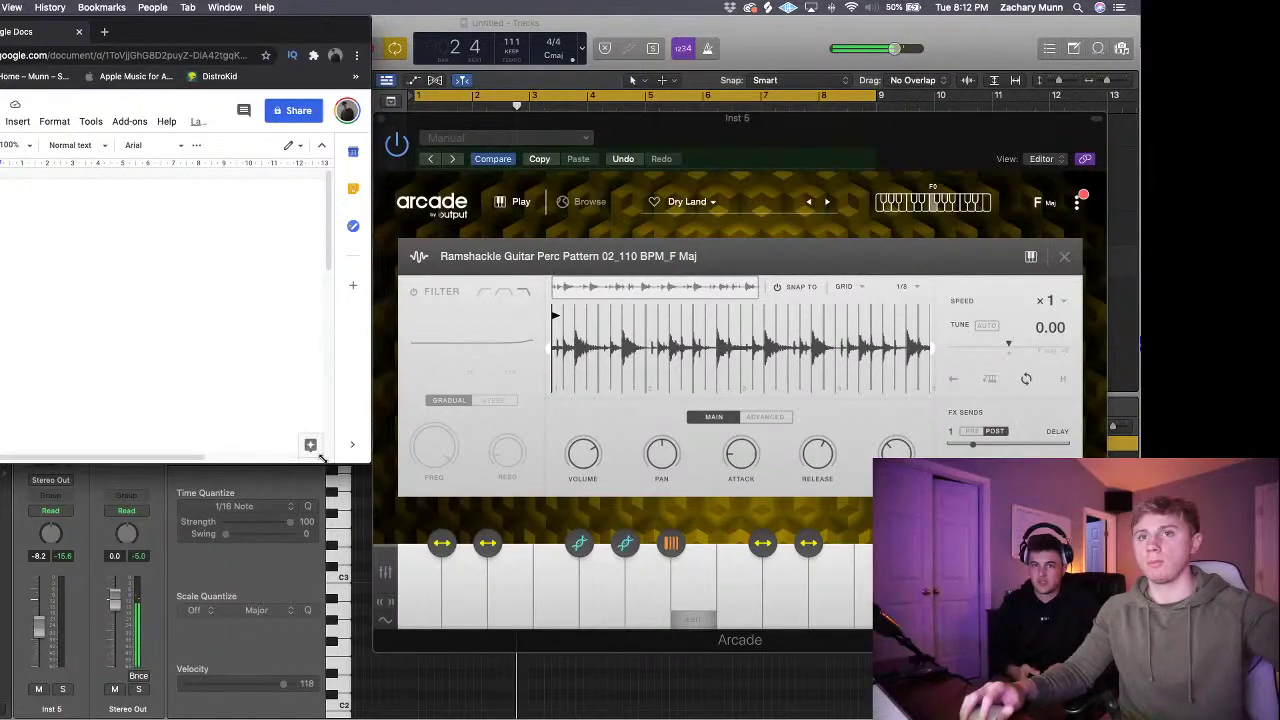
drag(321, 457, 160, 459)
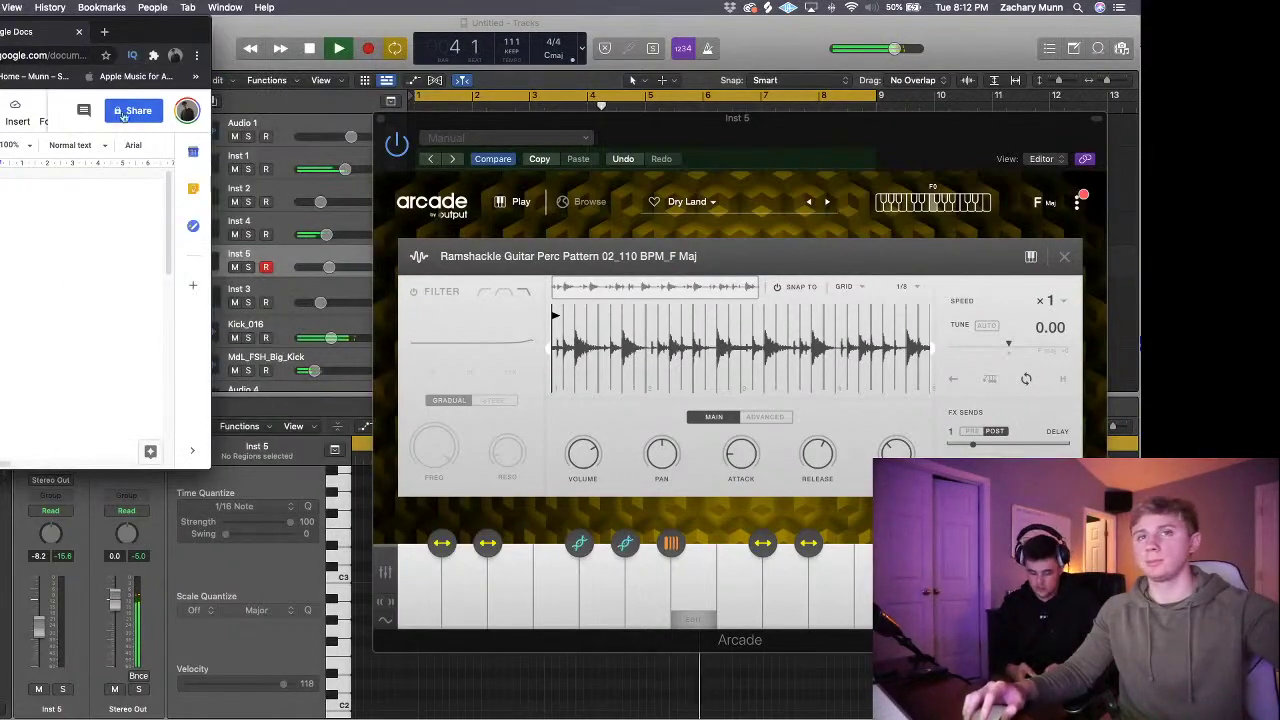
drag(172, 30, 155, 30)
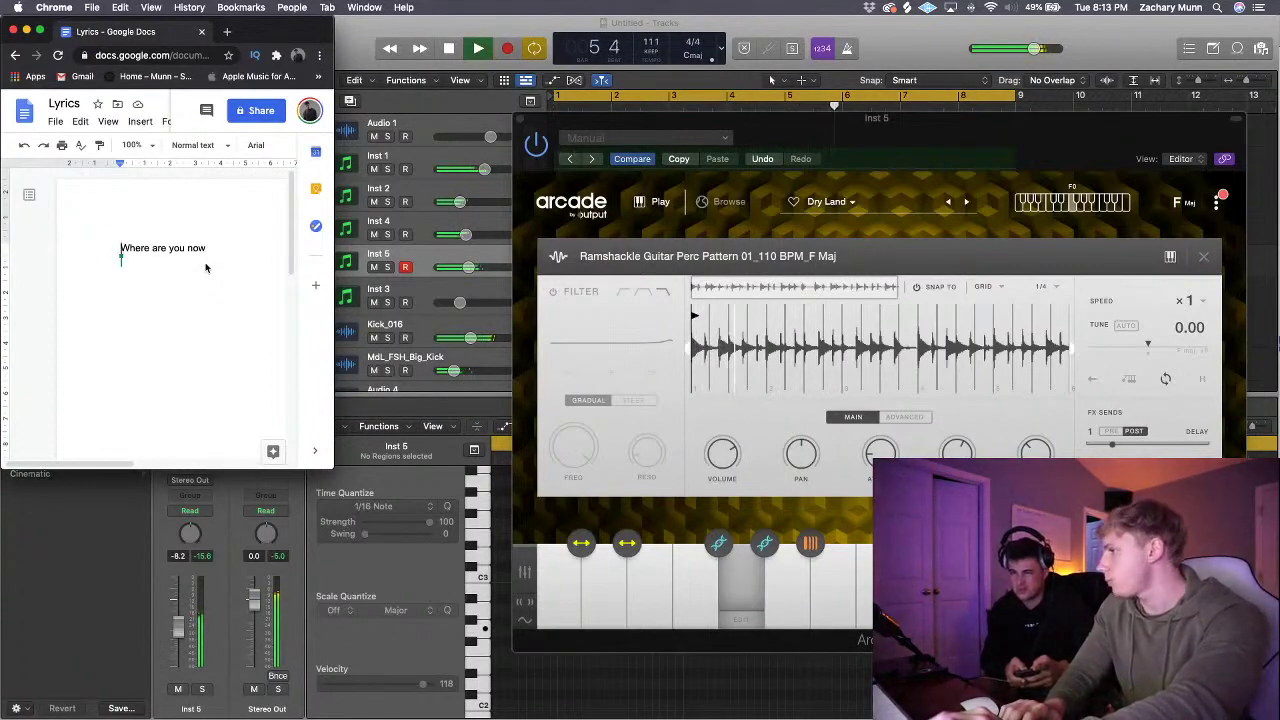
- Return to Logic Pro and record the Ramshackle Guitar Perc Pattern 01 loop on Inst 5 from bar 1, stopping at about bar 3
click(490, 55)
click(508, 49)
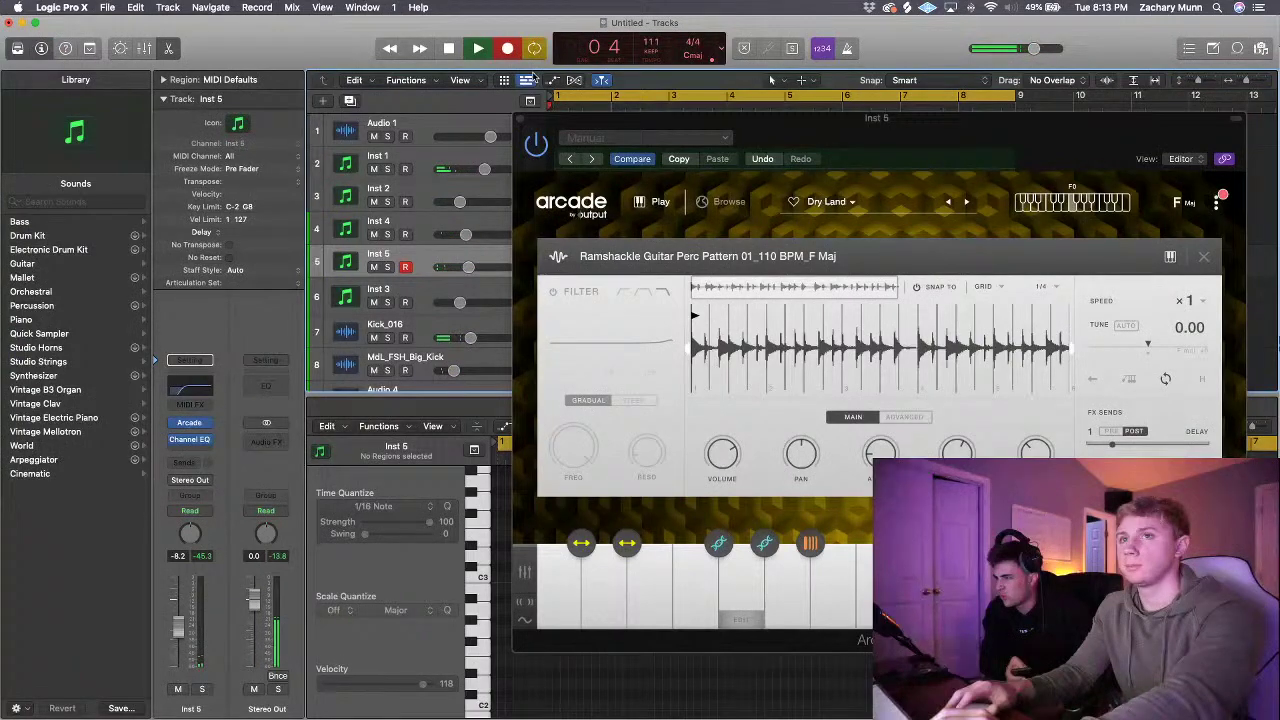
drag(535, 116, 623, 273)
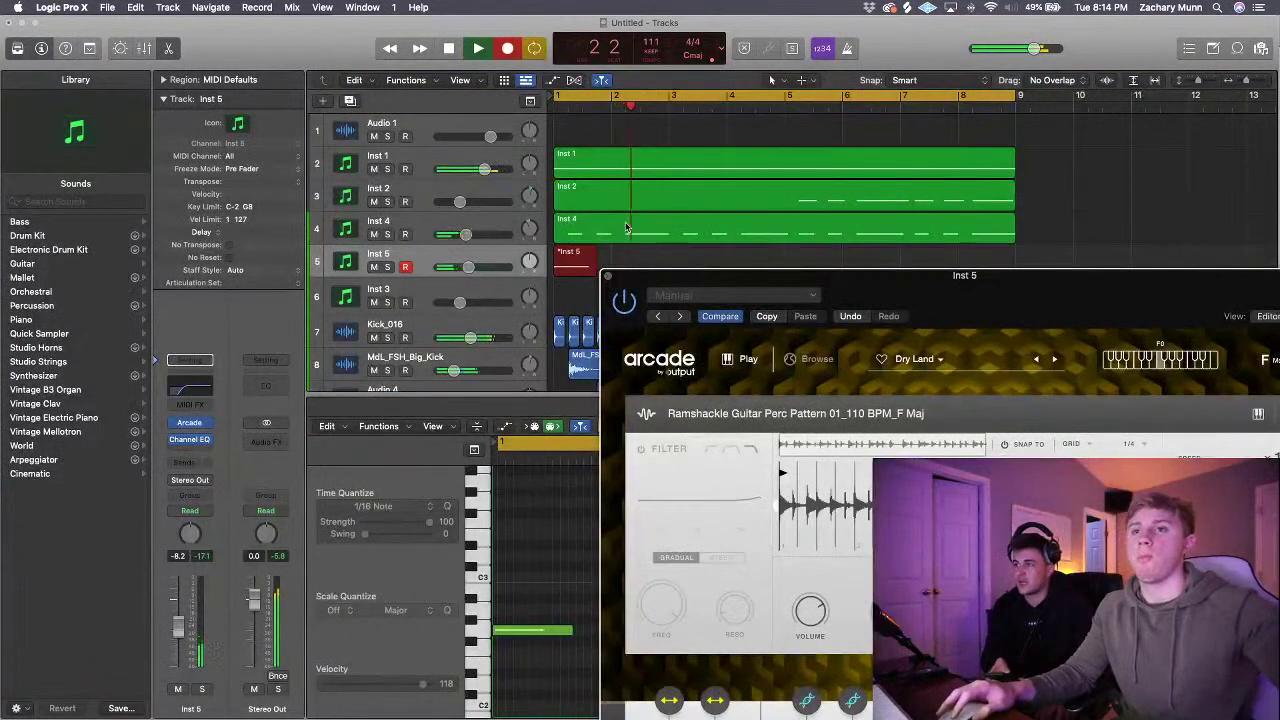
drag(964, 280, 969, 349)
key(space)
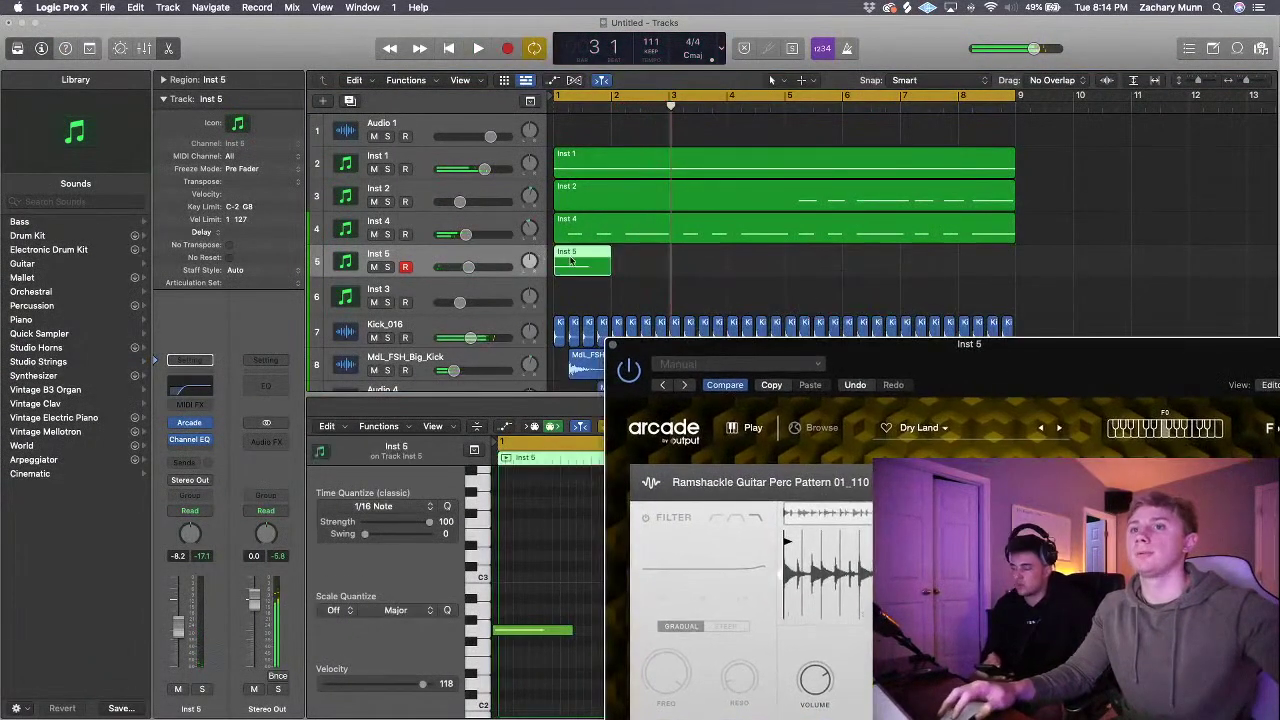
- Extend the Inst 5 region to bar 9, stretch its G2 note across all eight bars, and play the beat back
drag(614, 277, 1014, 273)
key(e)
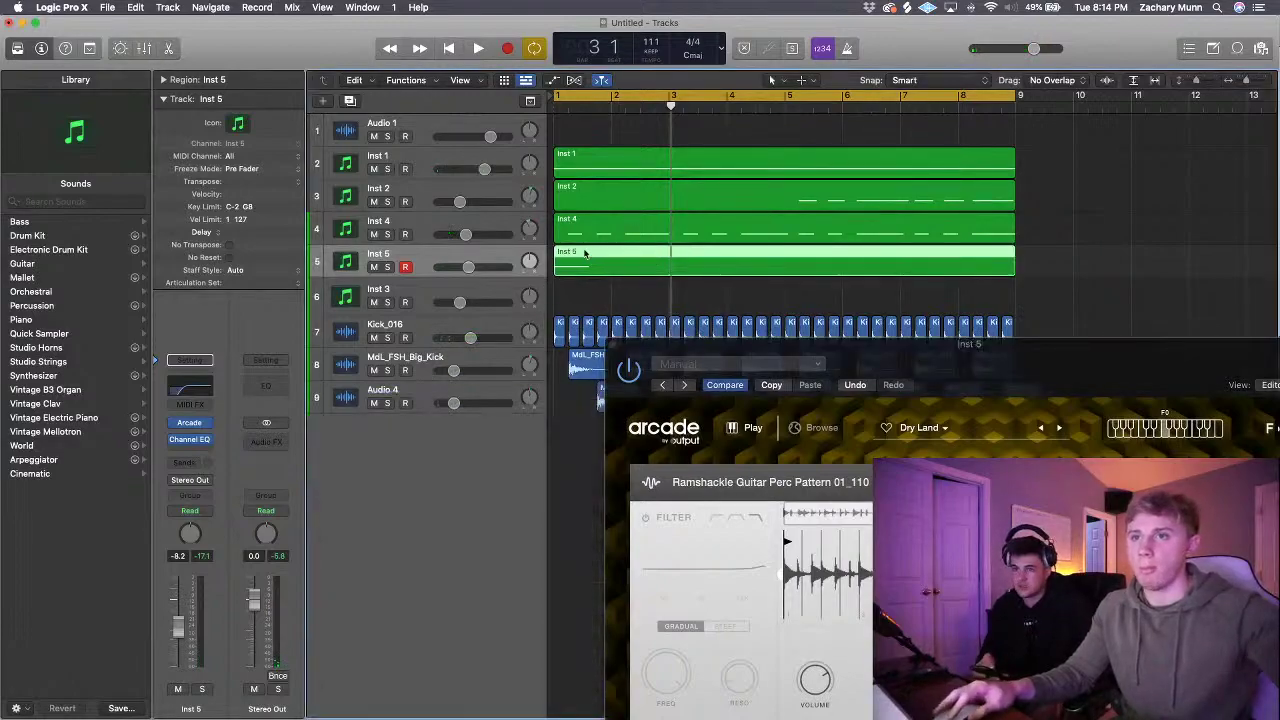
key(e)
mouse_move(510, 587)
mouse_down()
mouse_move(529, 587)
mouse_move(498, 588)
mouse_move(515, 598)
mouse_up()
click(614, 344)
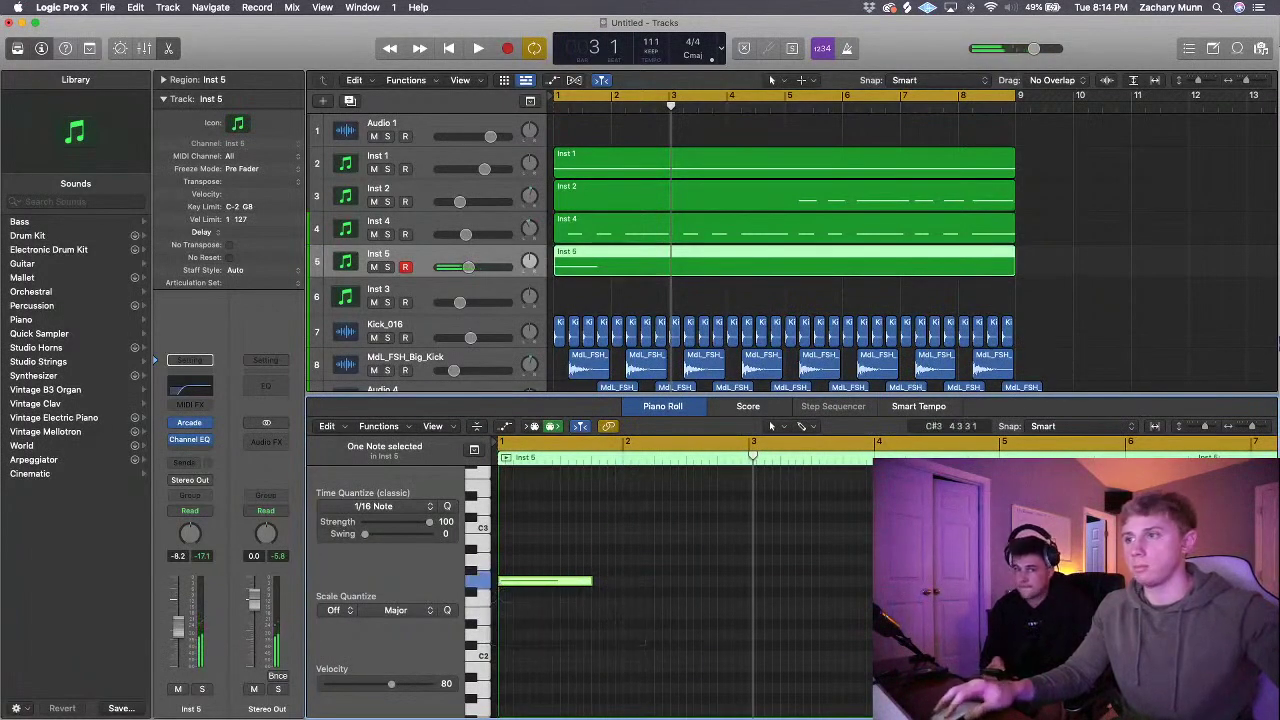
drag(1247, 426, 1241, 426)
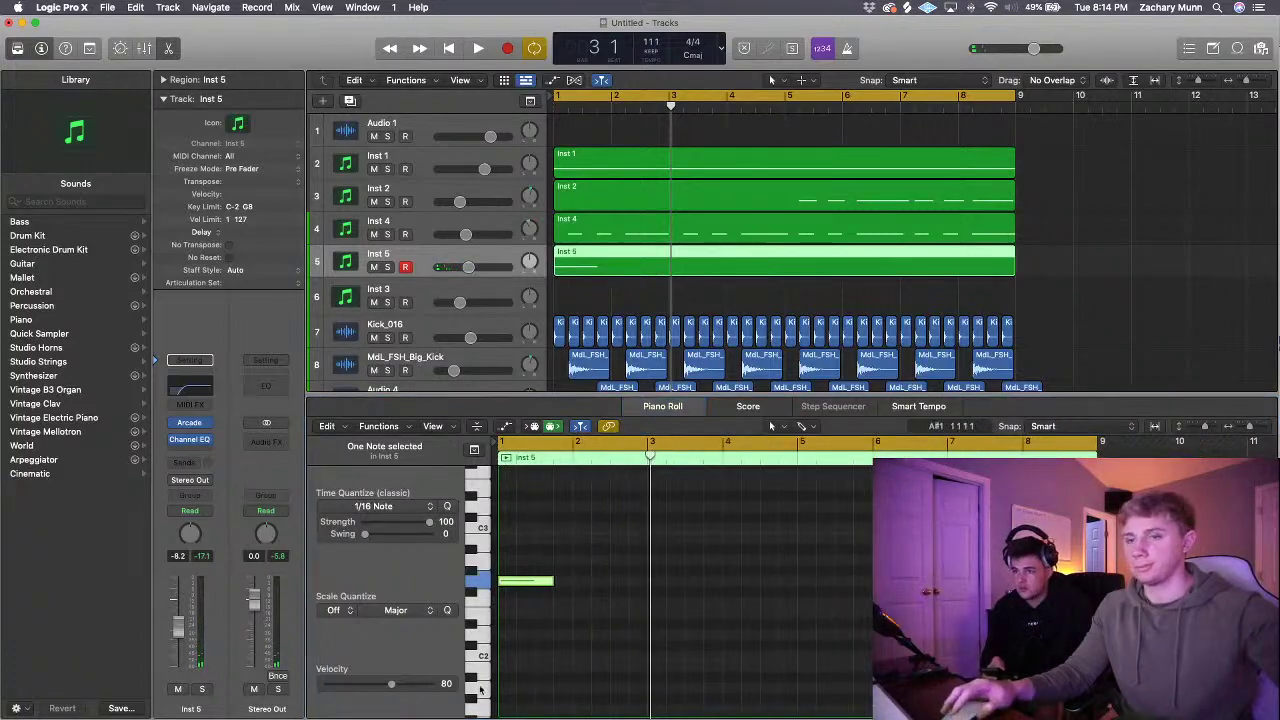
drag(549, 581, 866, 596)
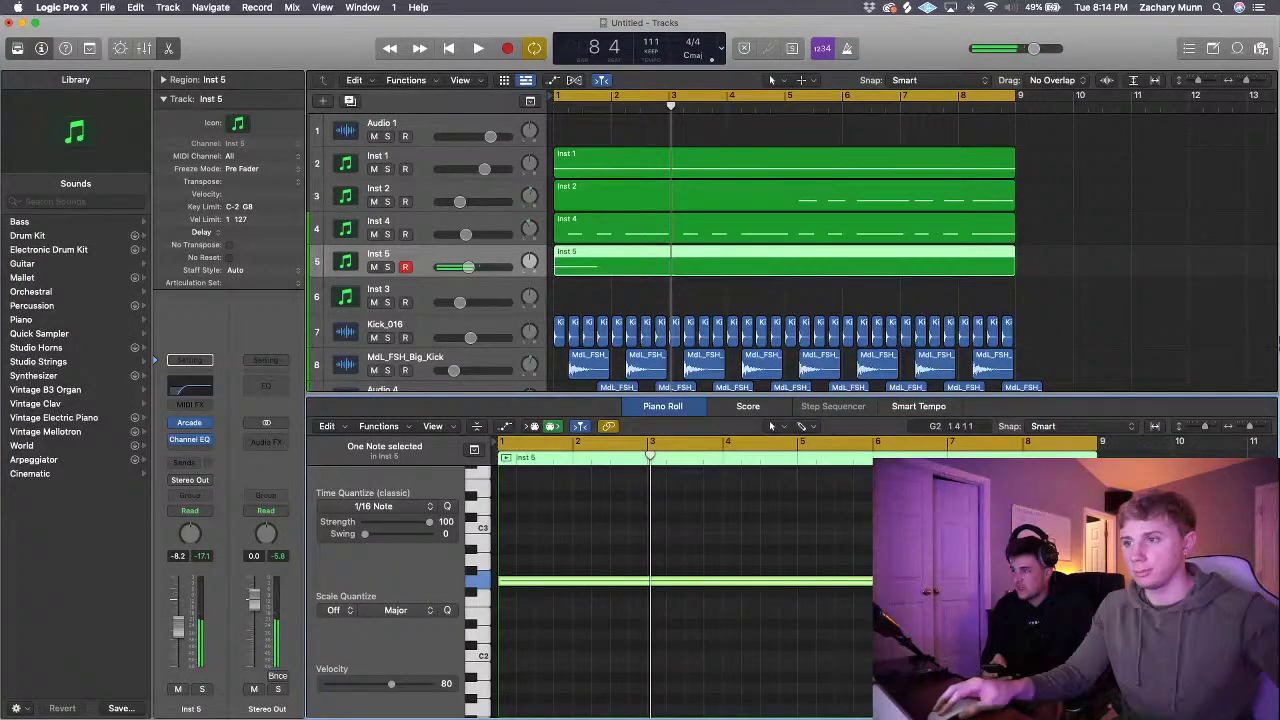
key(space)
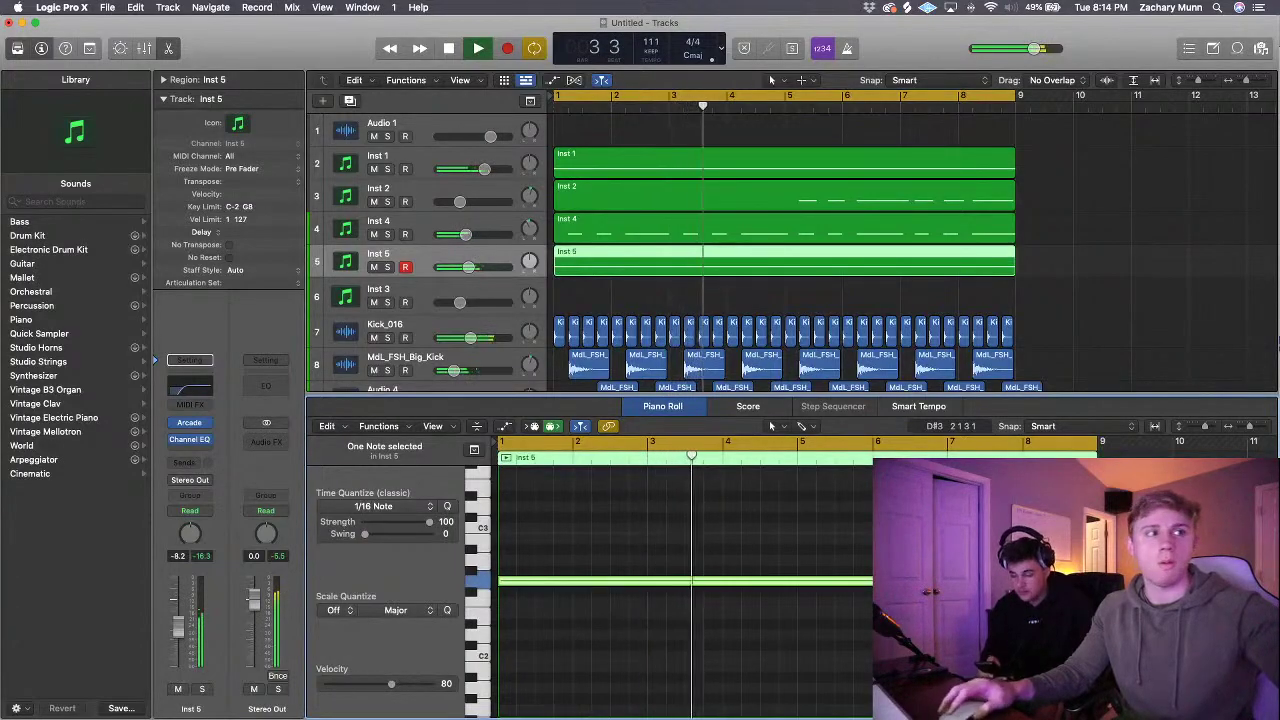
- Bring the Google Docs Lyrics window back in front and reposition the Logic Pro window so both stay accessible
key(super+Tab)
drag(197, 35, 224, 84)
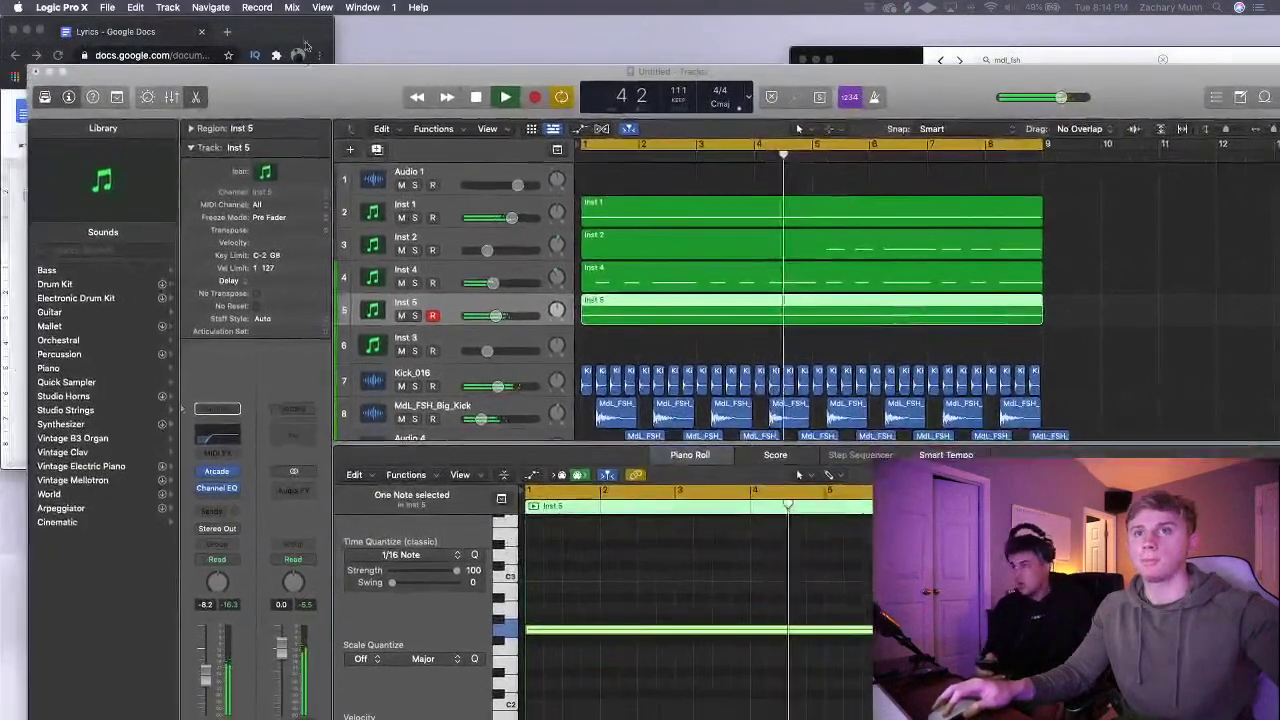
key(super+Tab)
drag(351, 104, 345, 56)
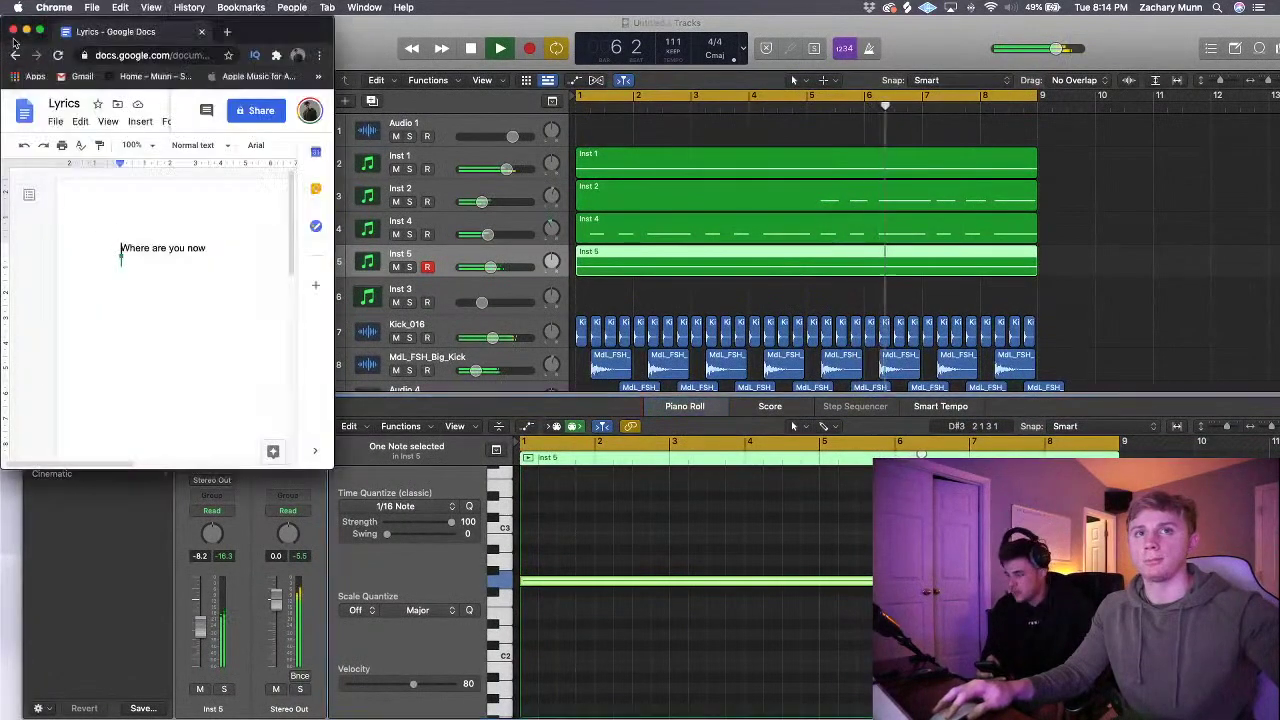
key(super+Tab)
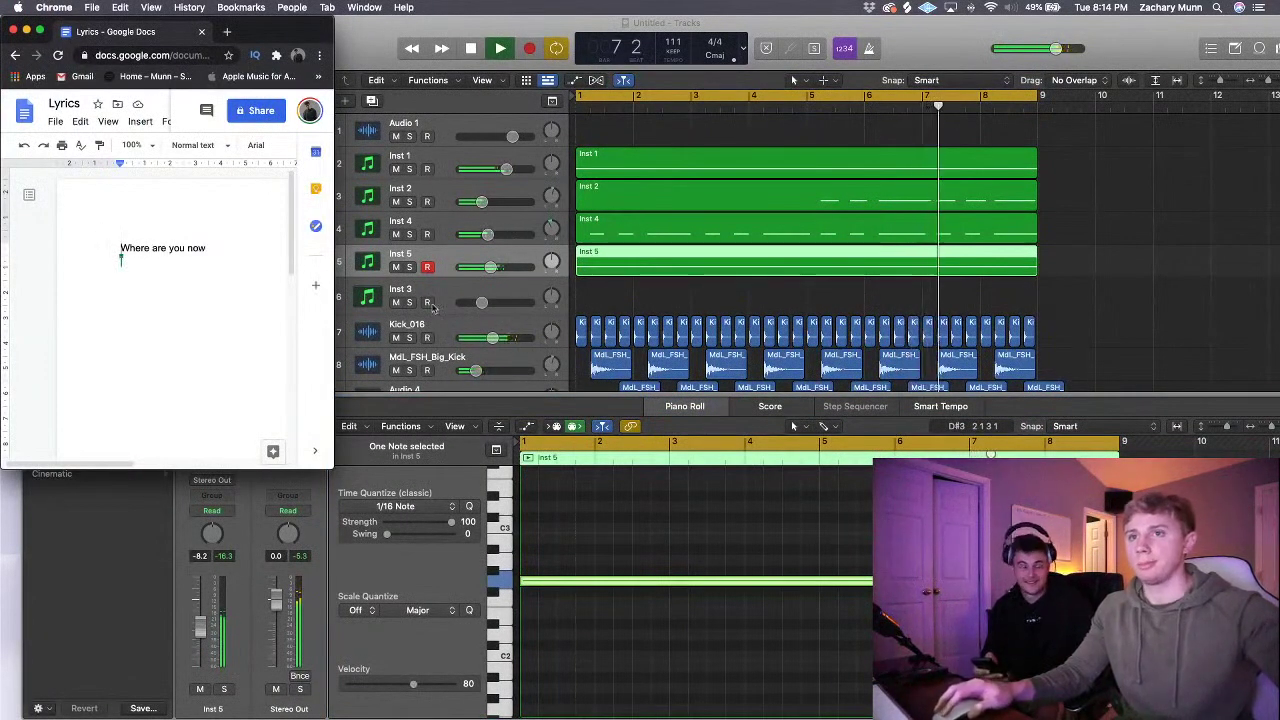
- Move the Google Docs Lyrics window slightly up and left and shorten it to uncover the Inst 5 plug-in slots in Logic Pro
mouse_move(276, 25)
mouse_down()
mouse_move(453, 25)
mouse_move(100, 20)
mouse_move(143, 5)
mouse_move(261, 6)
mouse_up()
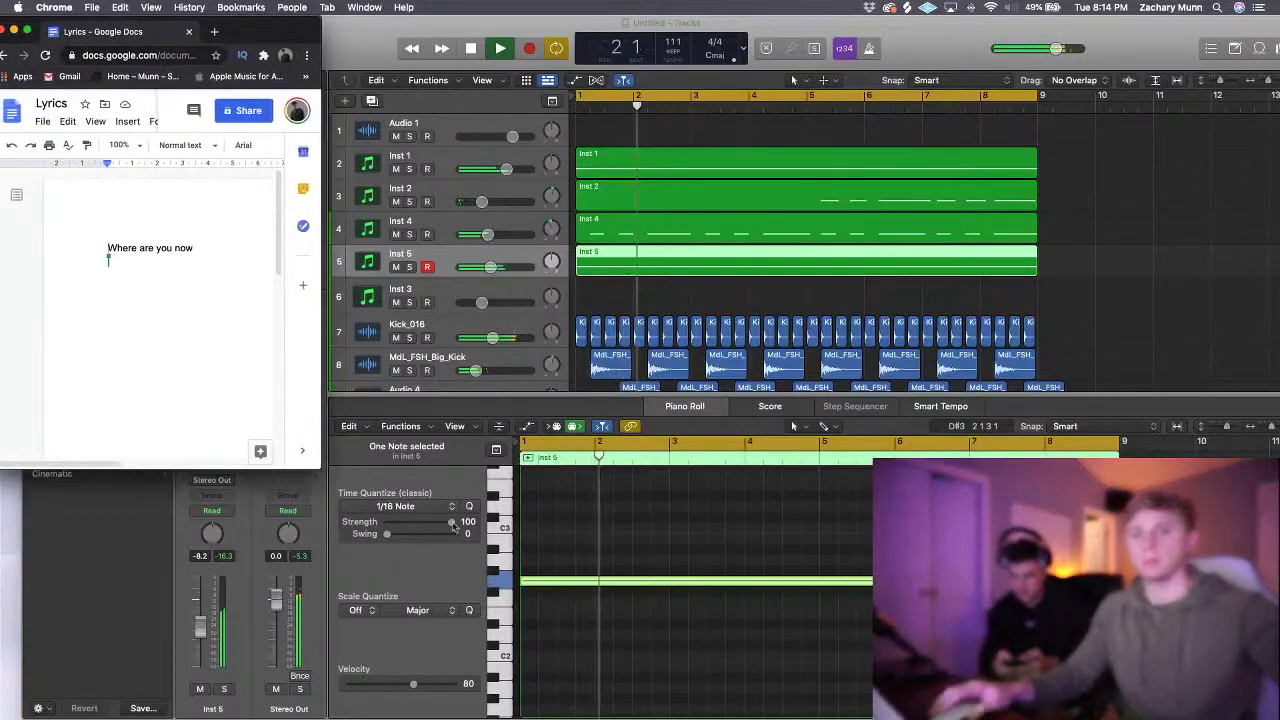
drag(288, 470, 288, 344)
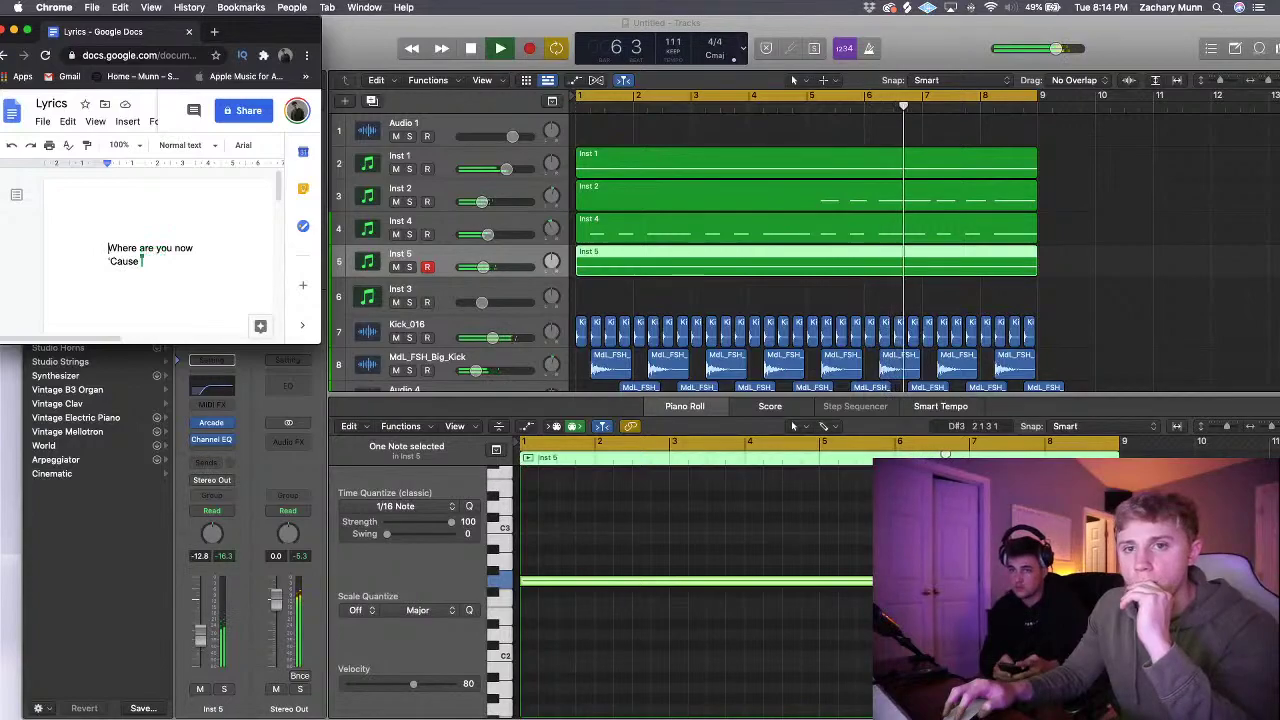
- In Logic Pro, insert a Compressor on Inst 5, sidechain it from Kick_016 and set its threshold to -15.0 dB
click(212, 450)
click(217, 452)
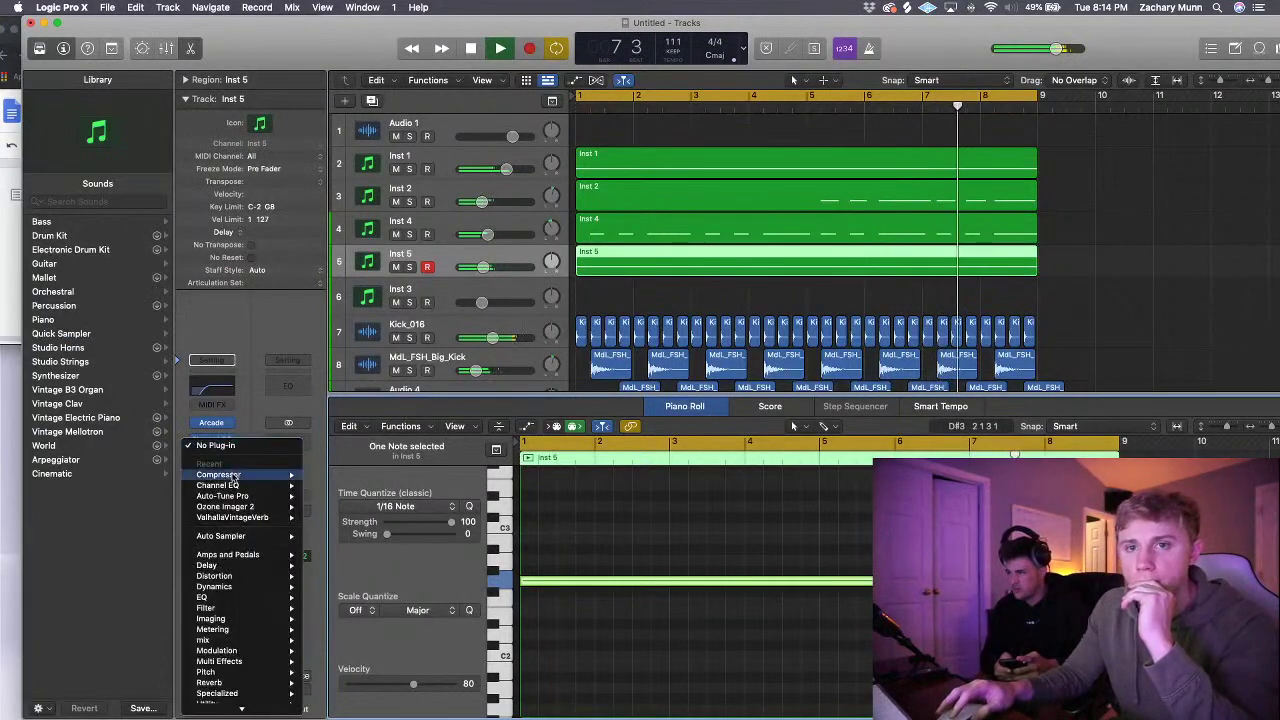
mouse_move(234, 475)
click(322, 475)
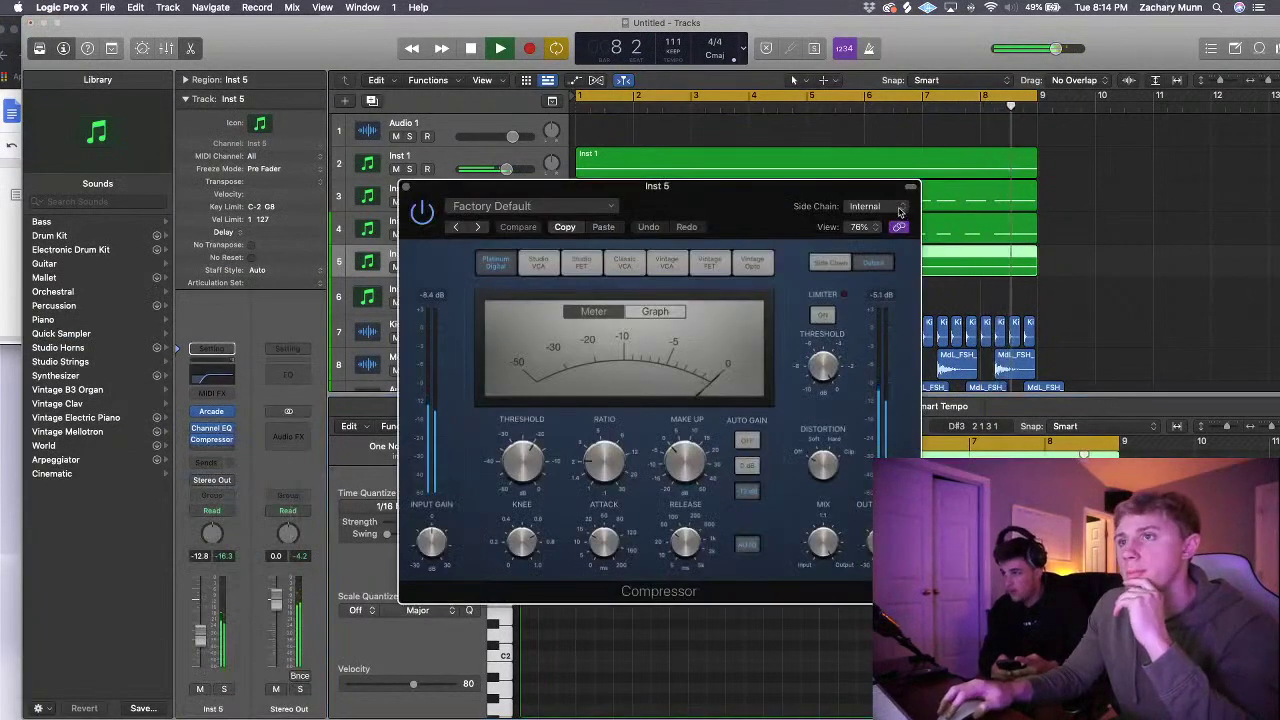
click(862, 206)
mouse_move(866, 227)
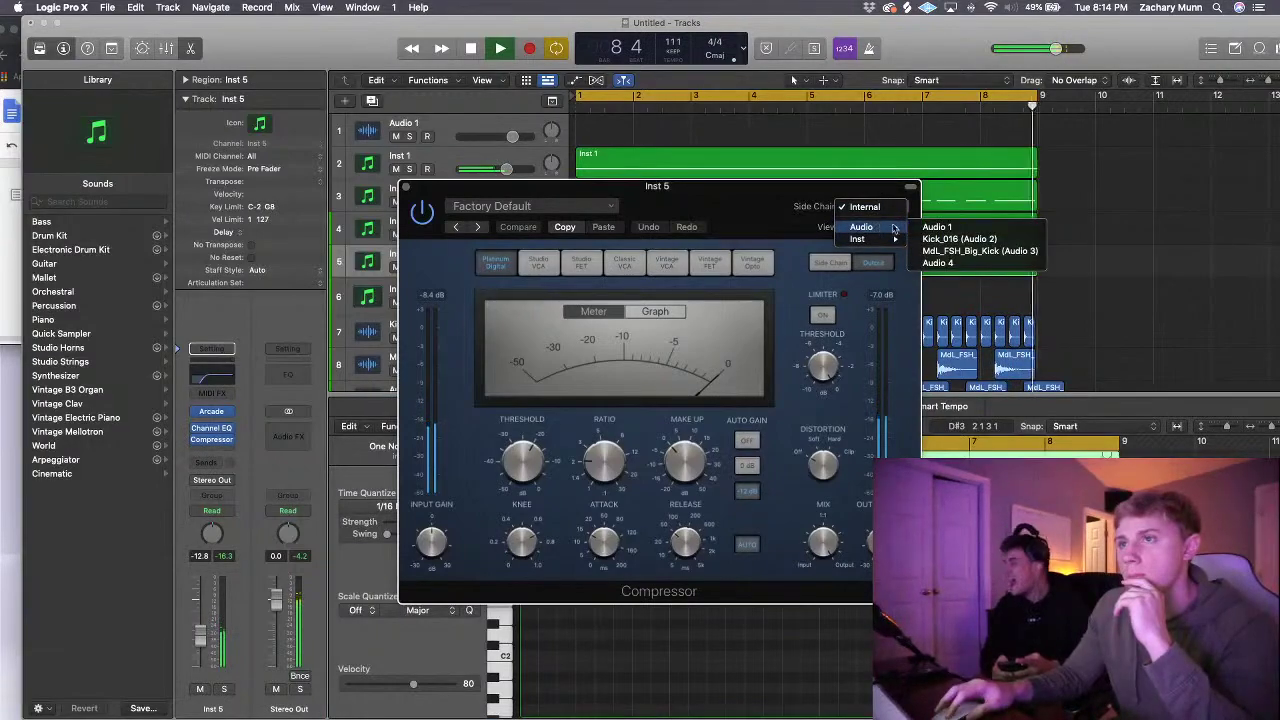
click(959, 239)
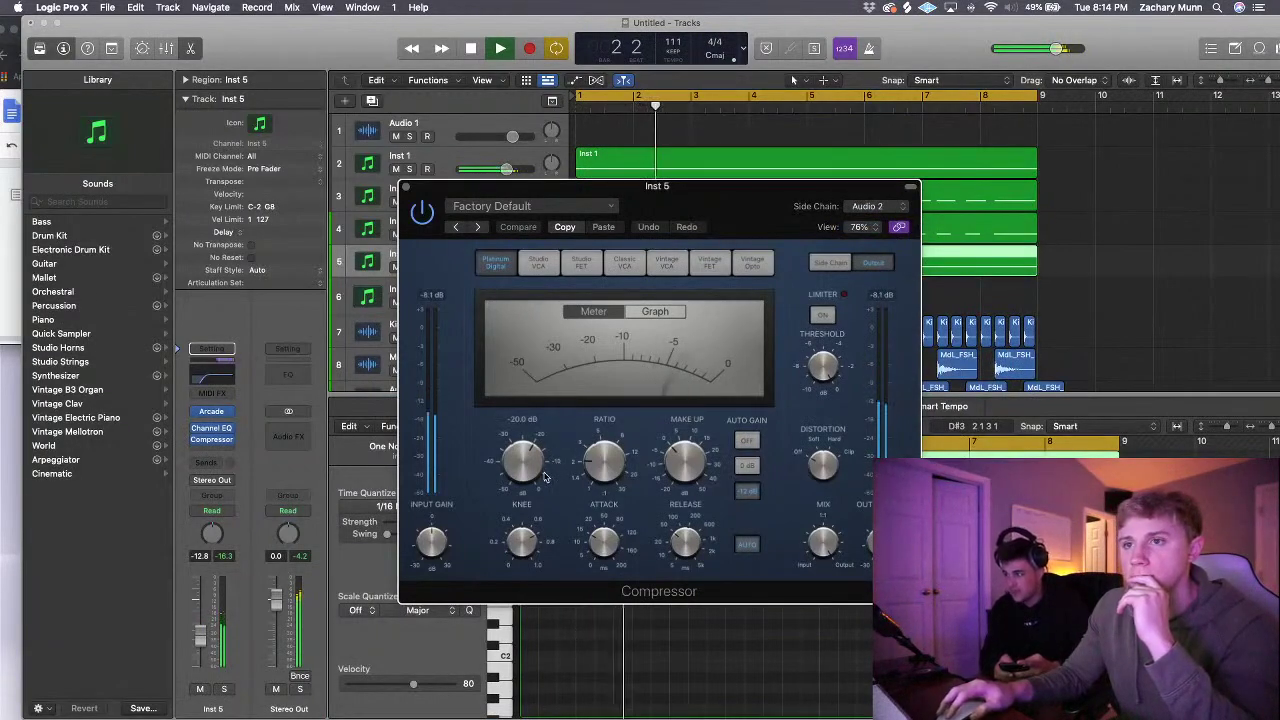
drag(545, 477, 540, 453)
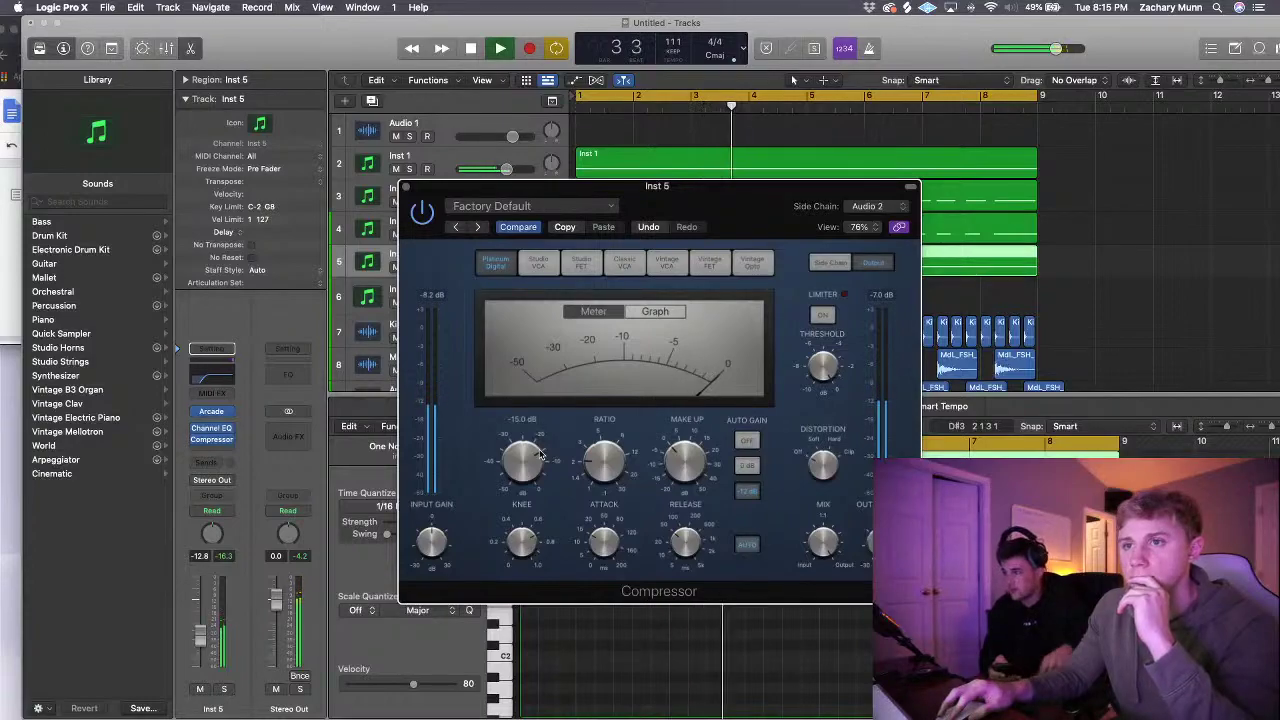
click(406, 186)
- Move the Inst 4 track above Inst 2, and lower the Inst 5 volume to -15.0 dB
scroll(574, 294, down, 1)
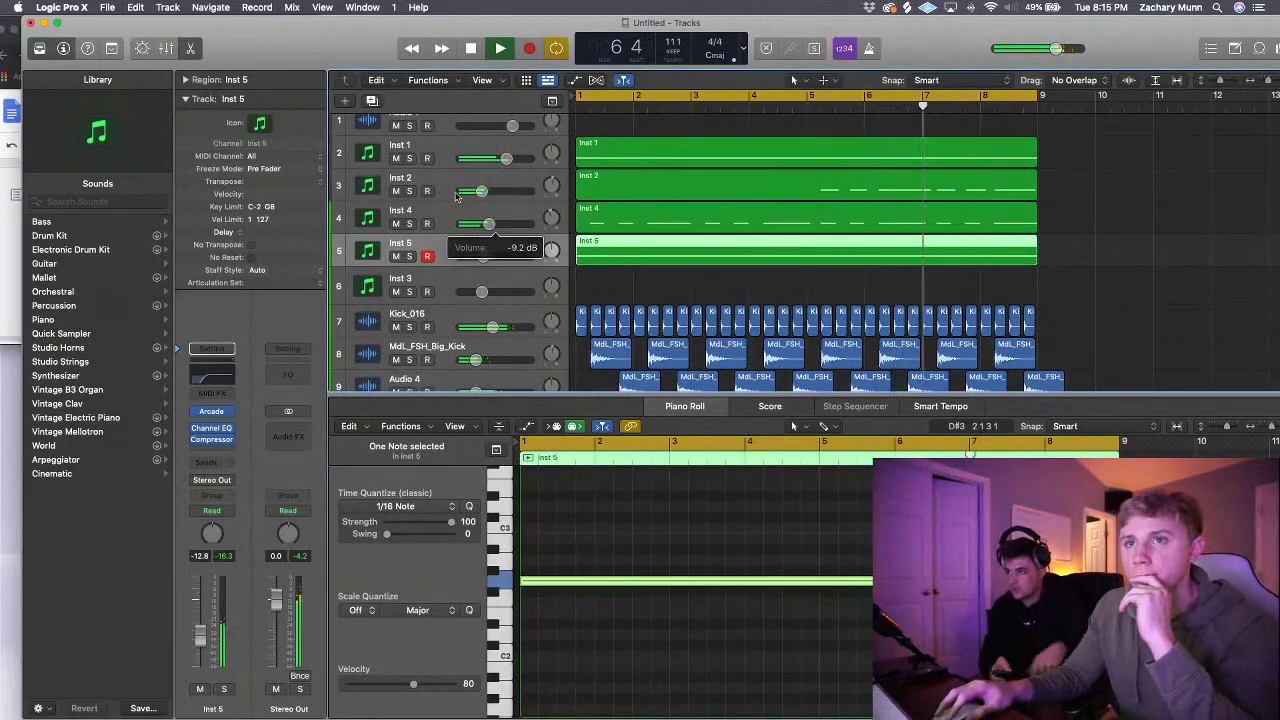
drag(445, 212, 446, 182)
click(637, 296)
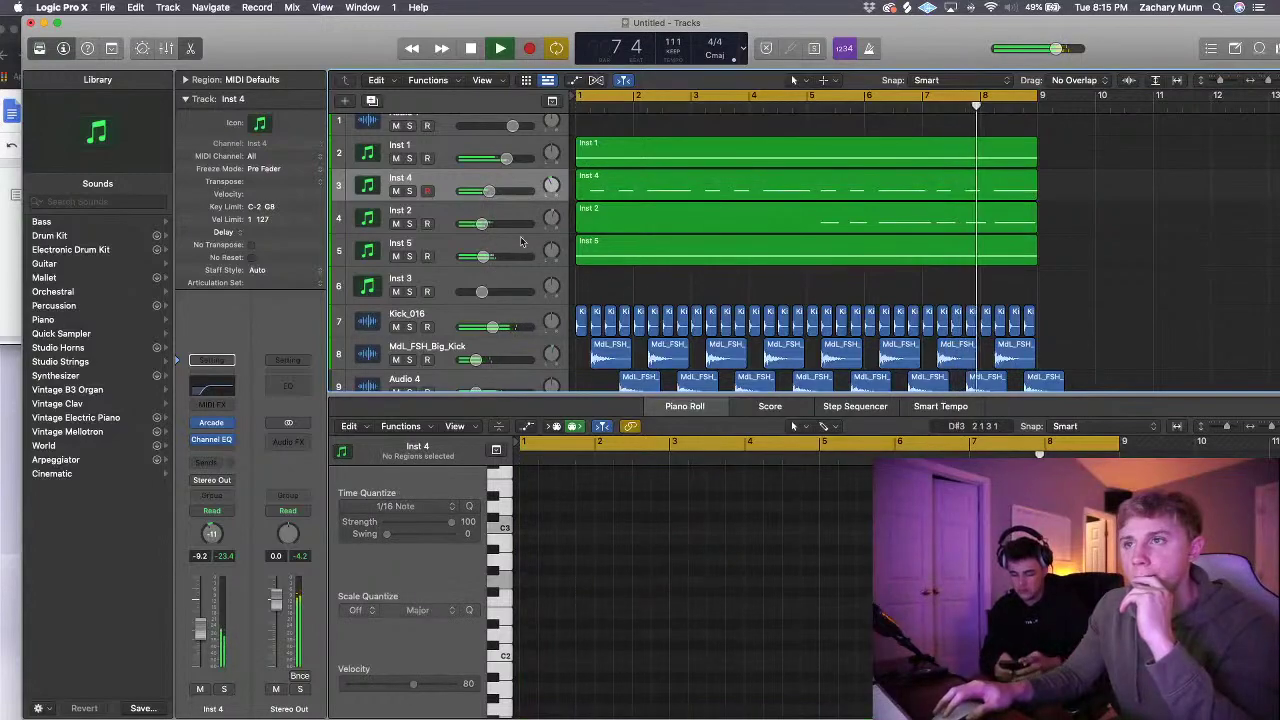
click(465, 243)
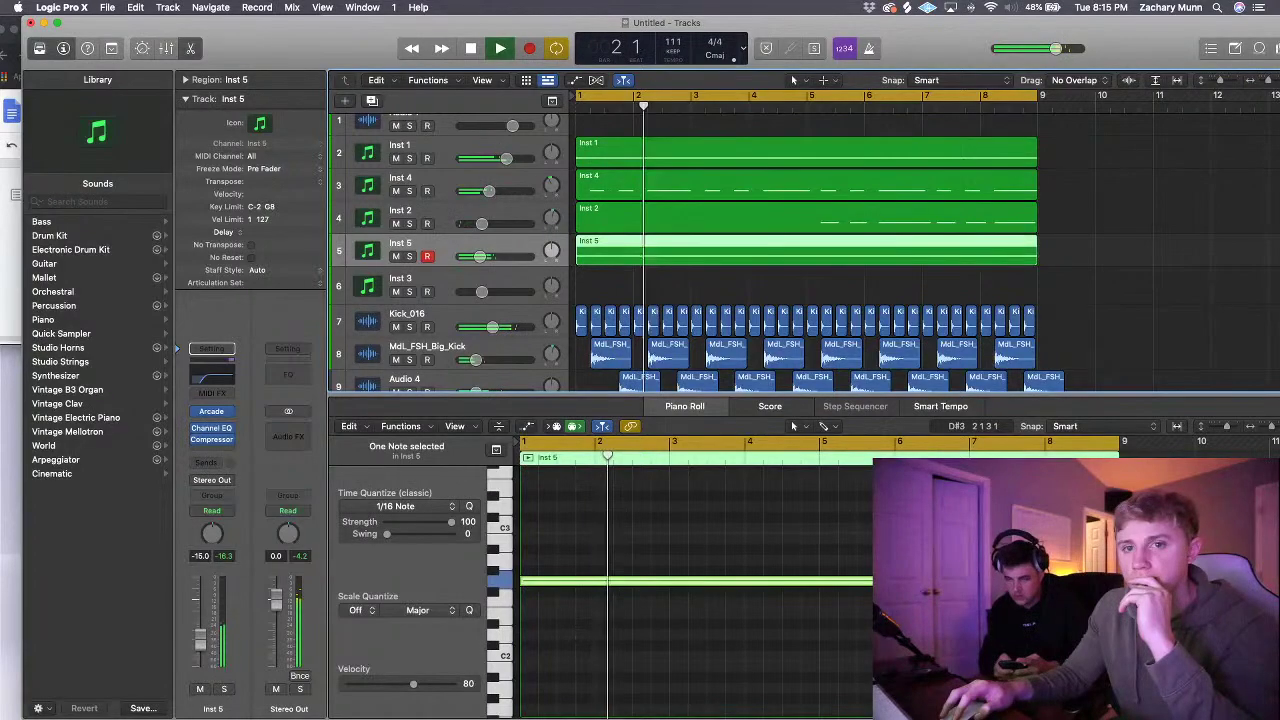
- Try a Bitcrusher on Inst 5 after the Compressor, with its mix reduced to 28.10 %
click(211, 450)
mouse_move(214, 576)
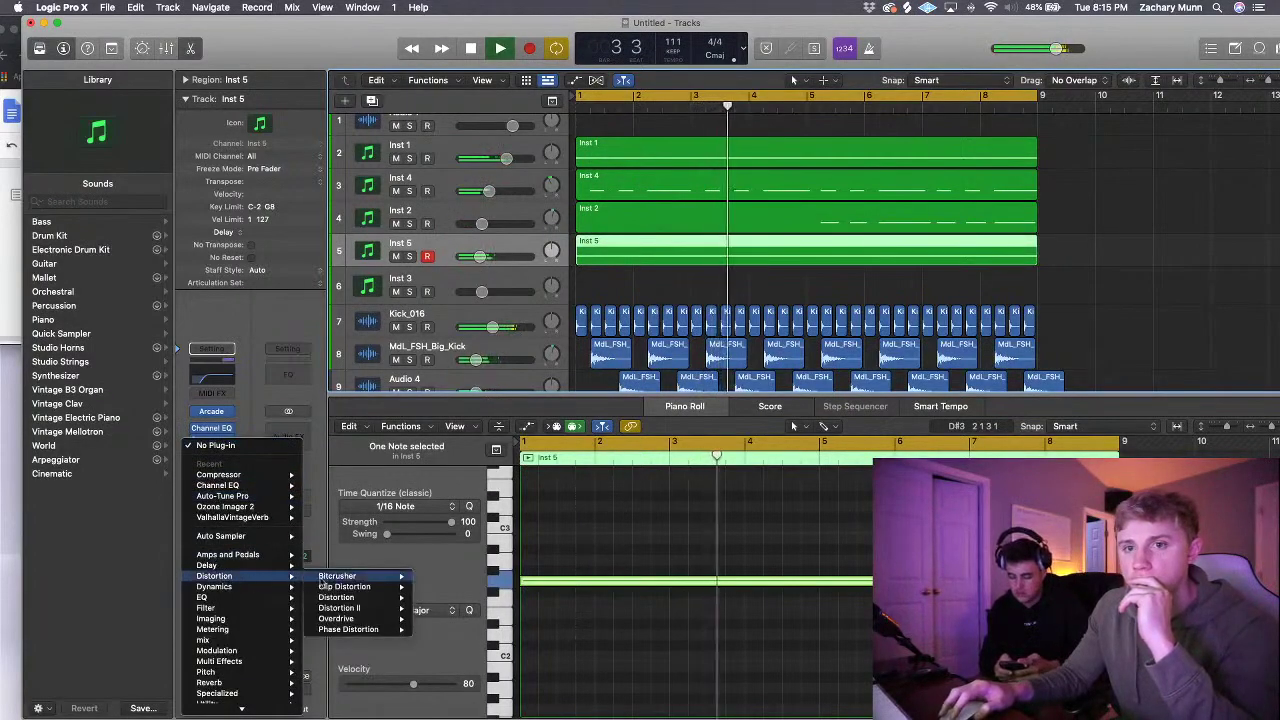
mouse_move(352, 574)
click(440, 576)
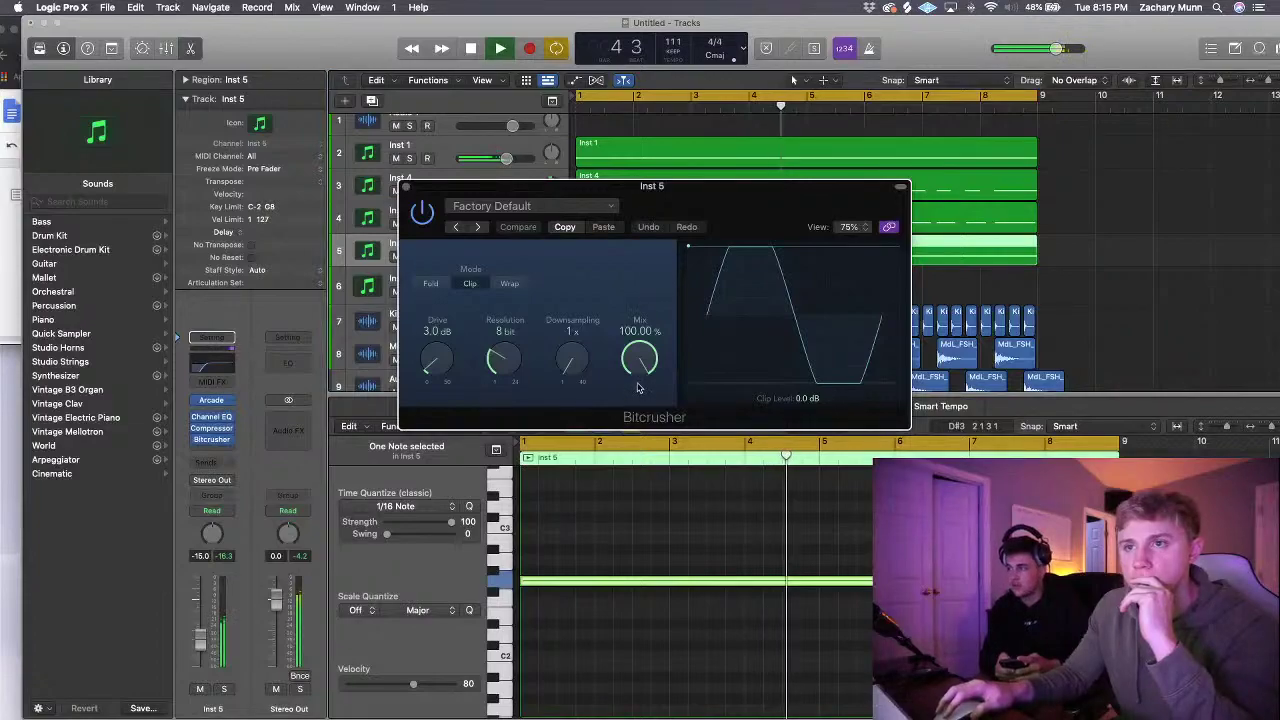
- Audition the Bitcrusher presets on Inst 5 one after another, including 8-Bit Classic, 16 Bit 10 X, 16 Bit Downshift, Chipped Bits and Rough Crunch
click(478, 227)
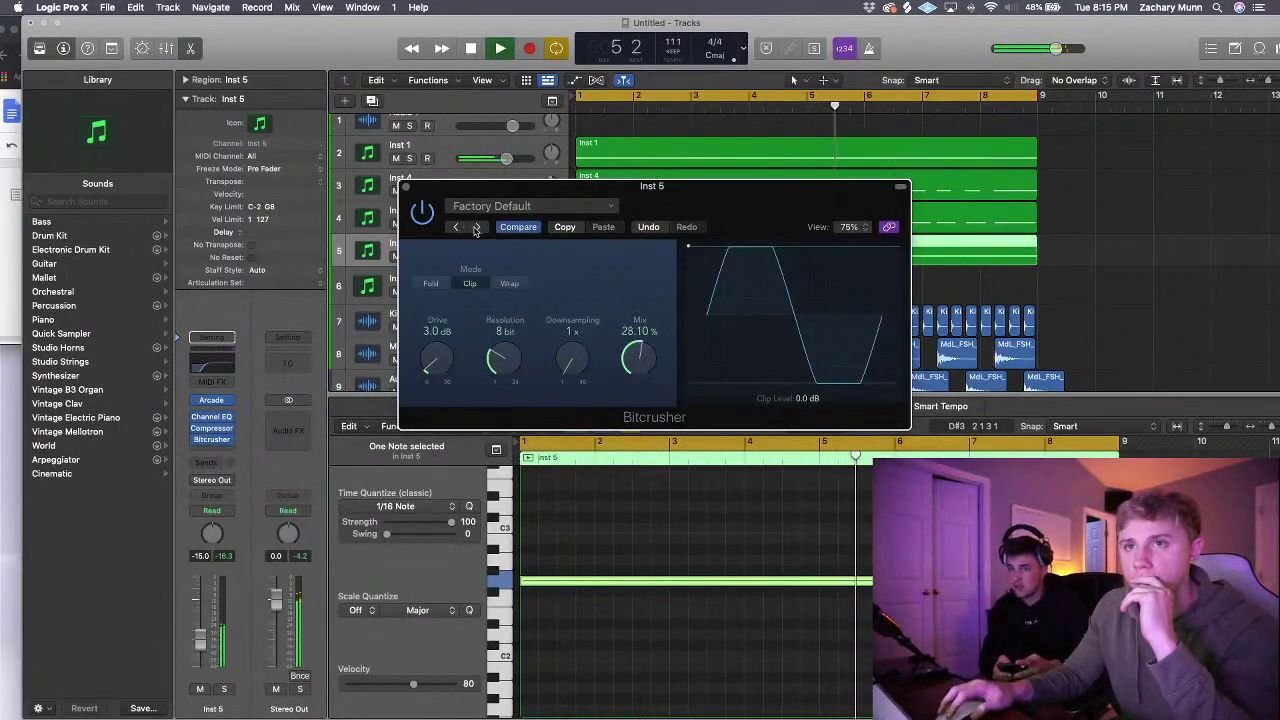
click(479, 227)
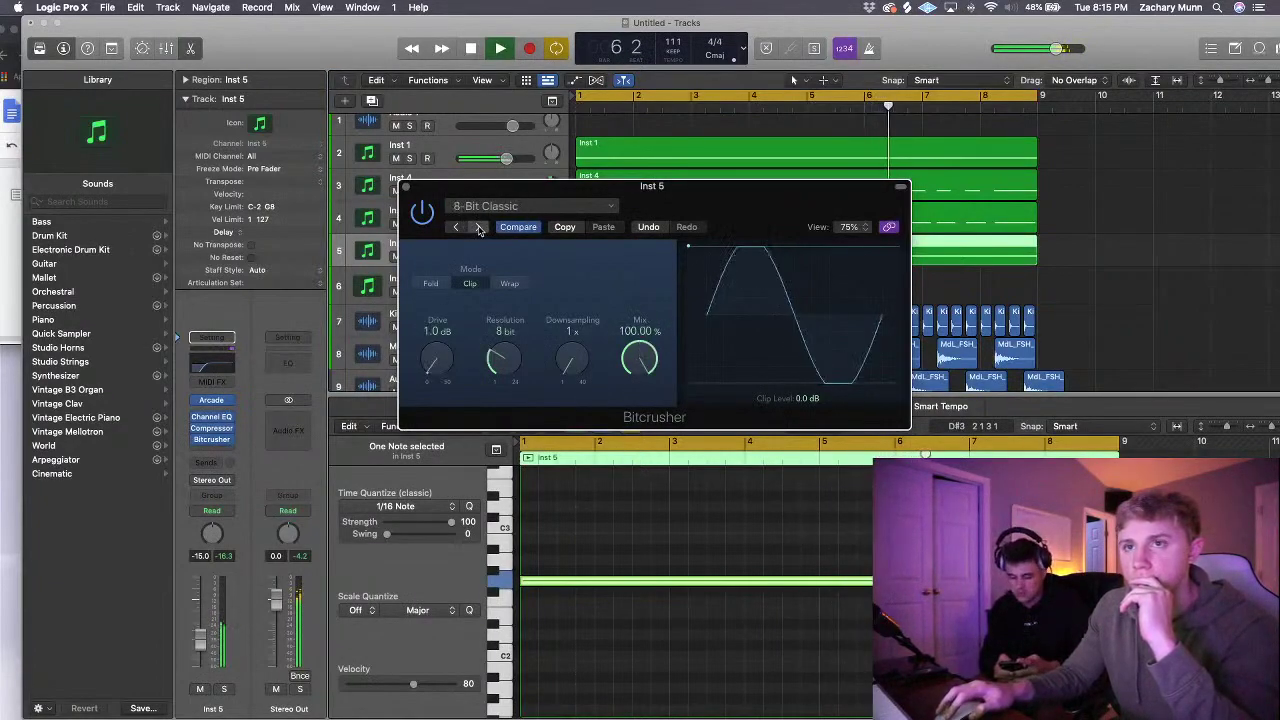
click(479, 227)
click(479, 227)
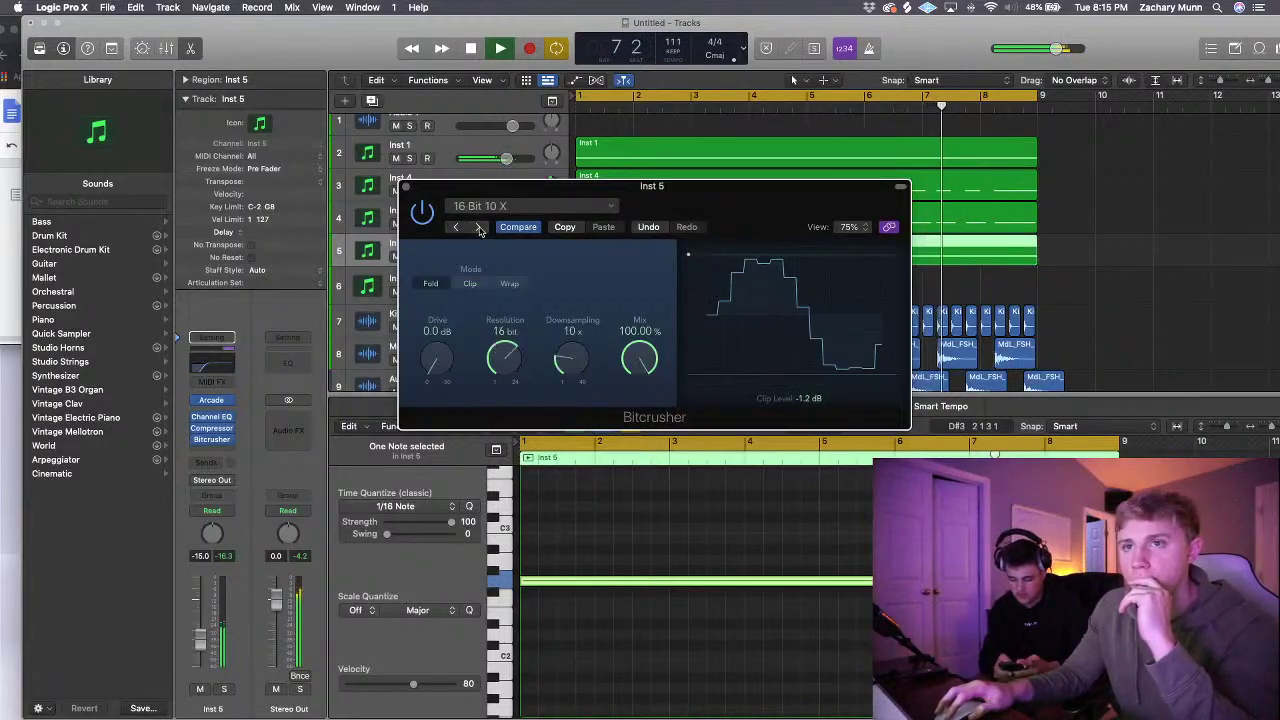
click(479, 227)
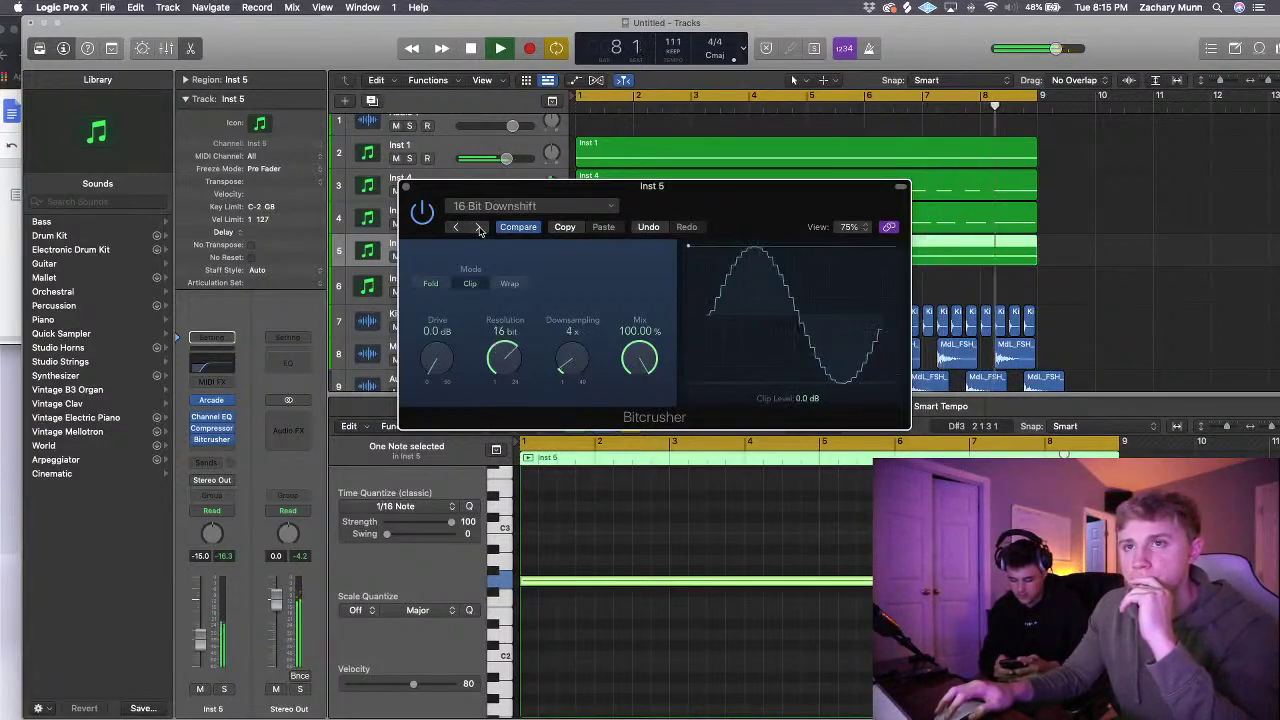
click(479, 227)
click(479, 227)
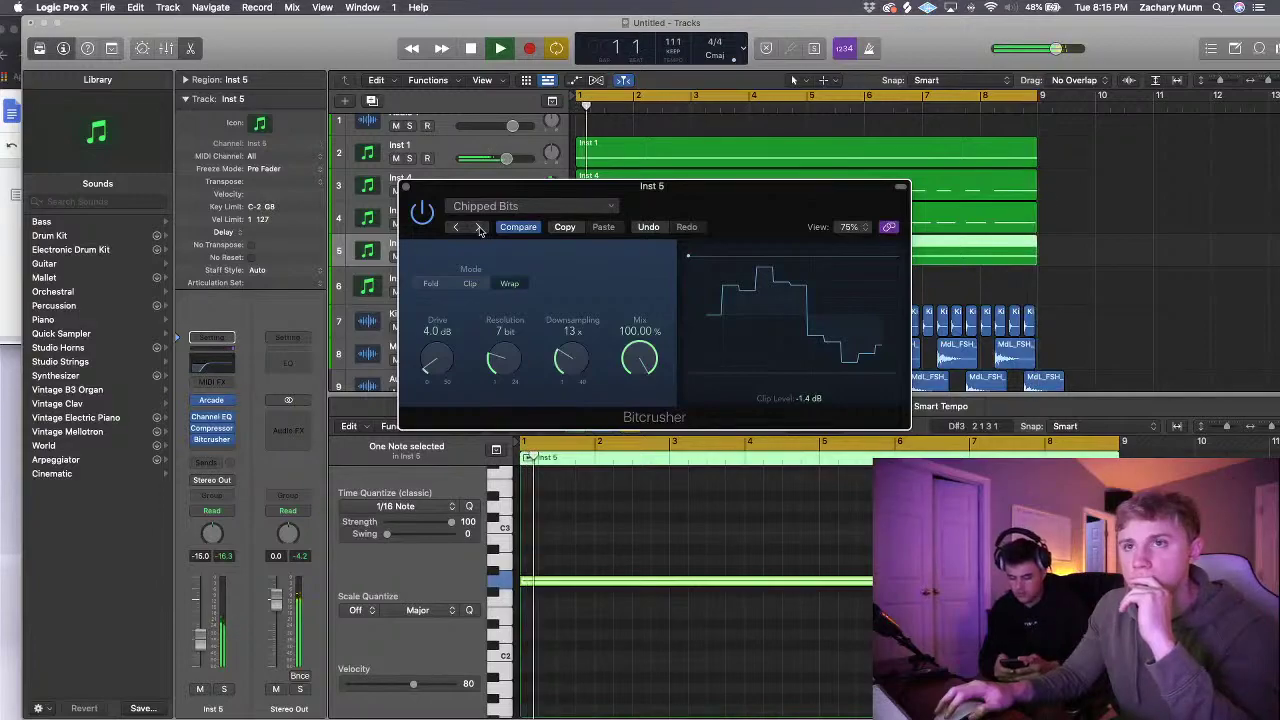
click(477, 228)
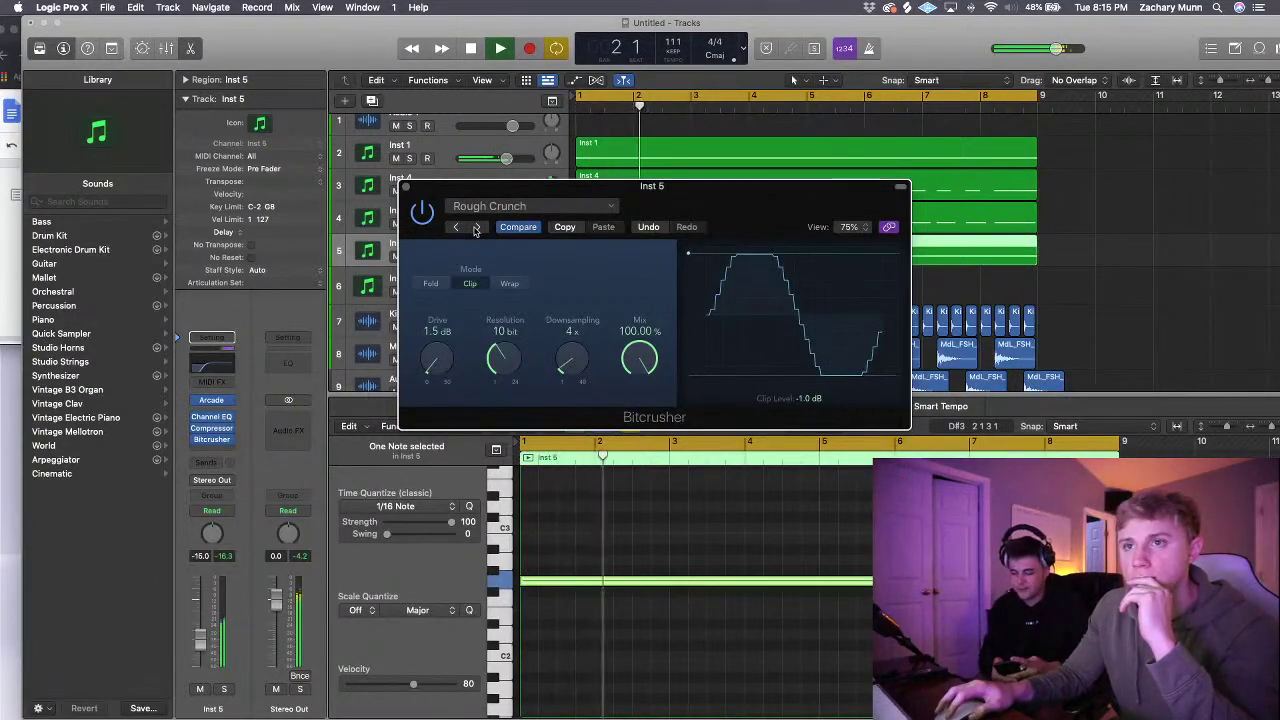
click(476, 228)
click(477, 227)
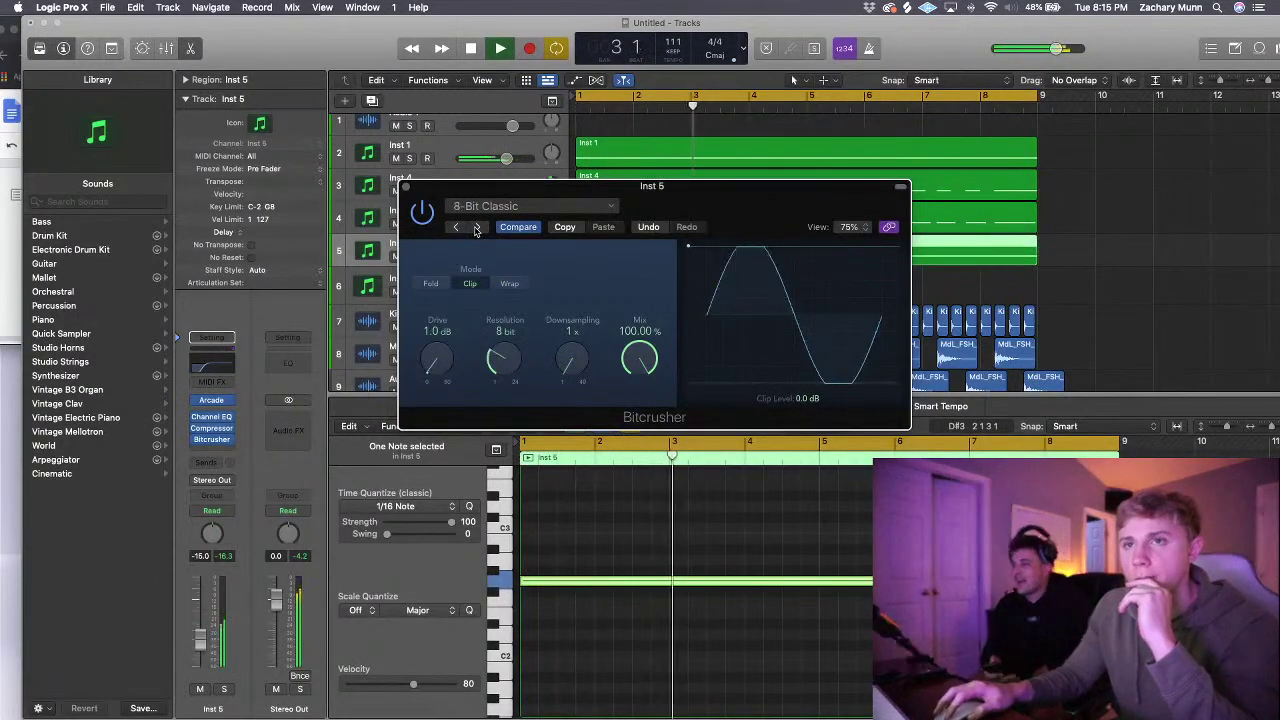
- Close the Bitcrusher and remove it from the Inst 5 channel strip
click(405, 186)
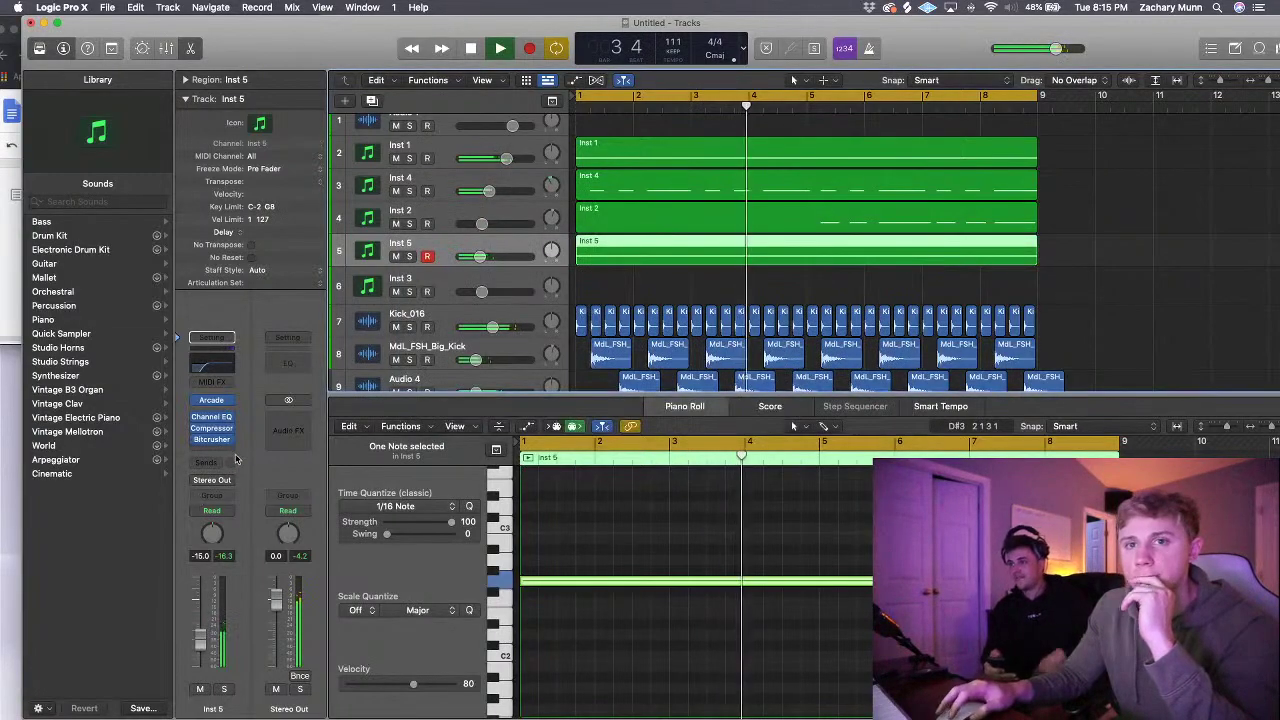
click(229, 440)
click(259, 424)
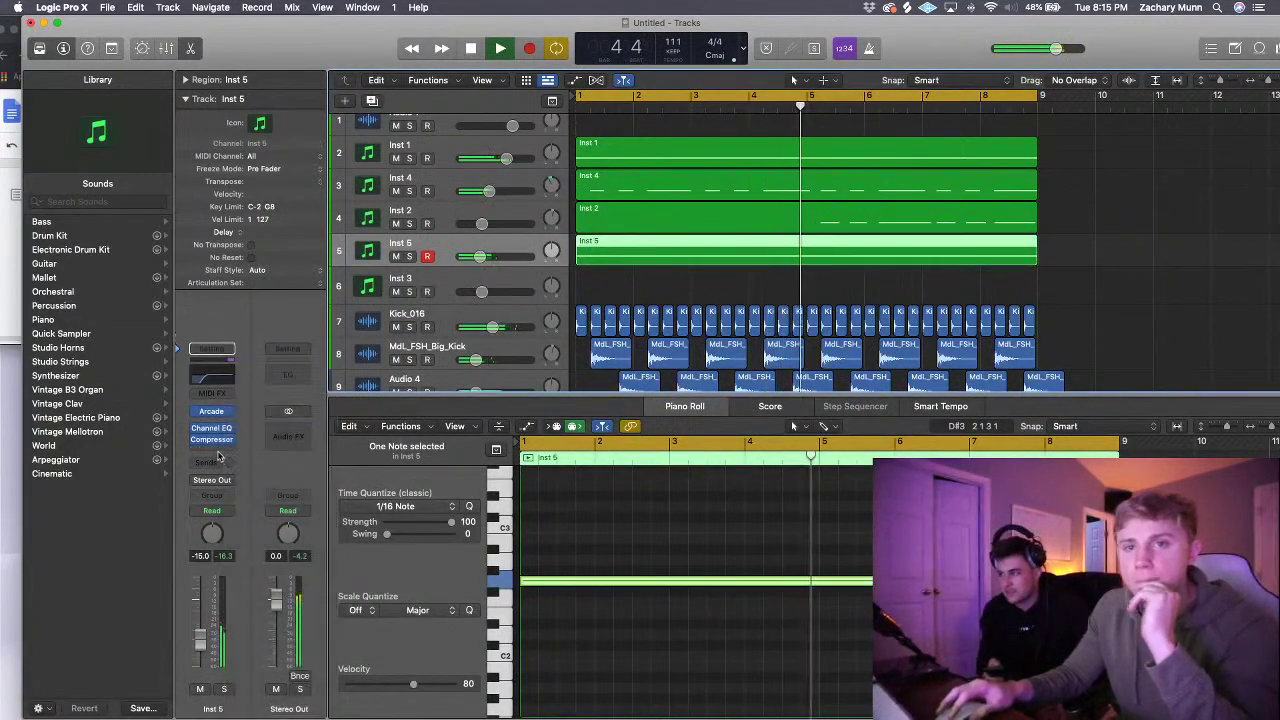
- Insert a stereo Distortion II on Inst 5 after the Compressor, solo the track briefly to audition it, and stop playback
click(212, 444)
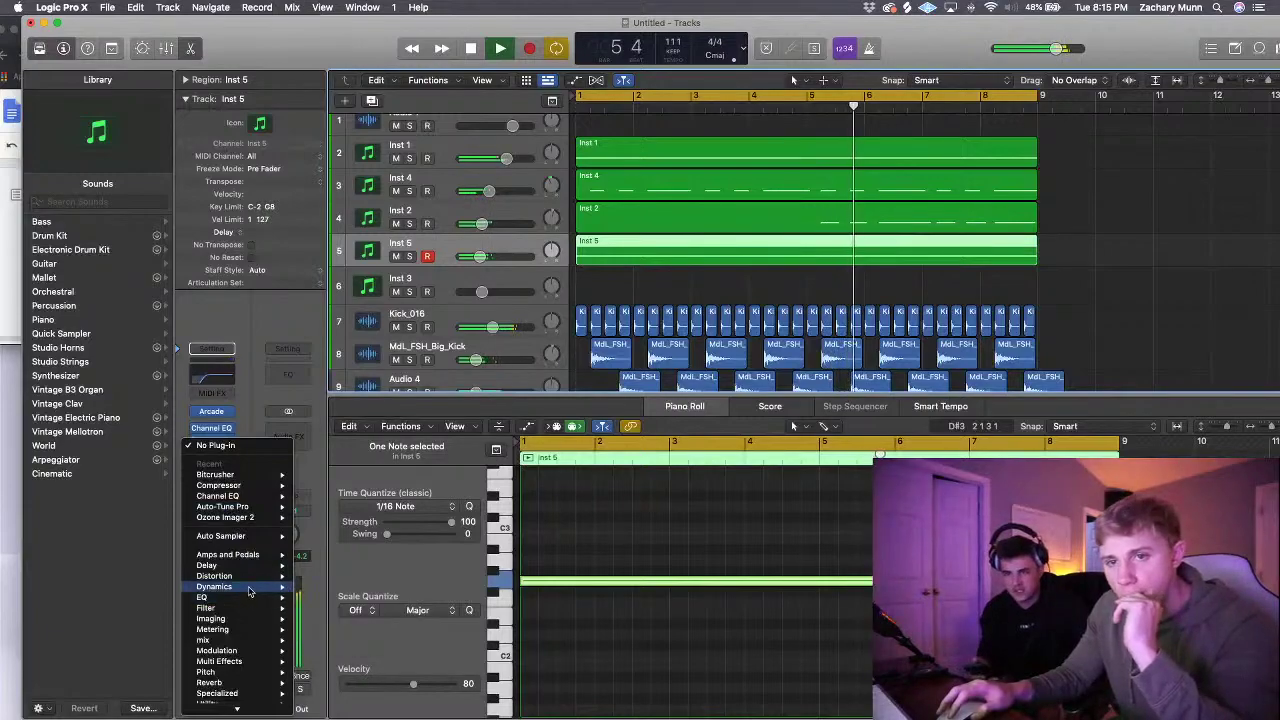
mouse_move(214, 587)
mouse_move(340, 651)
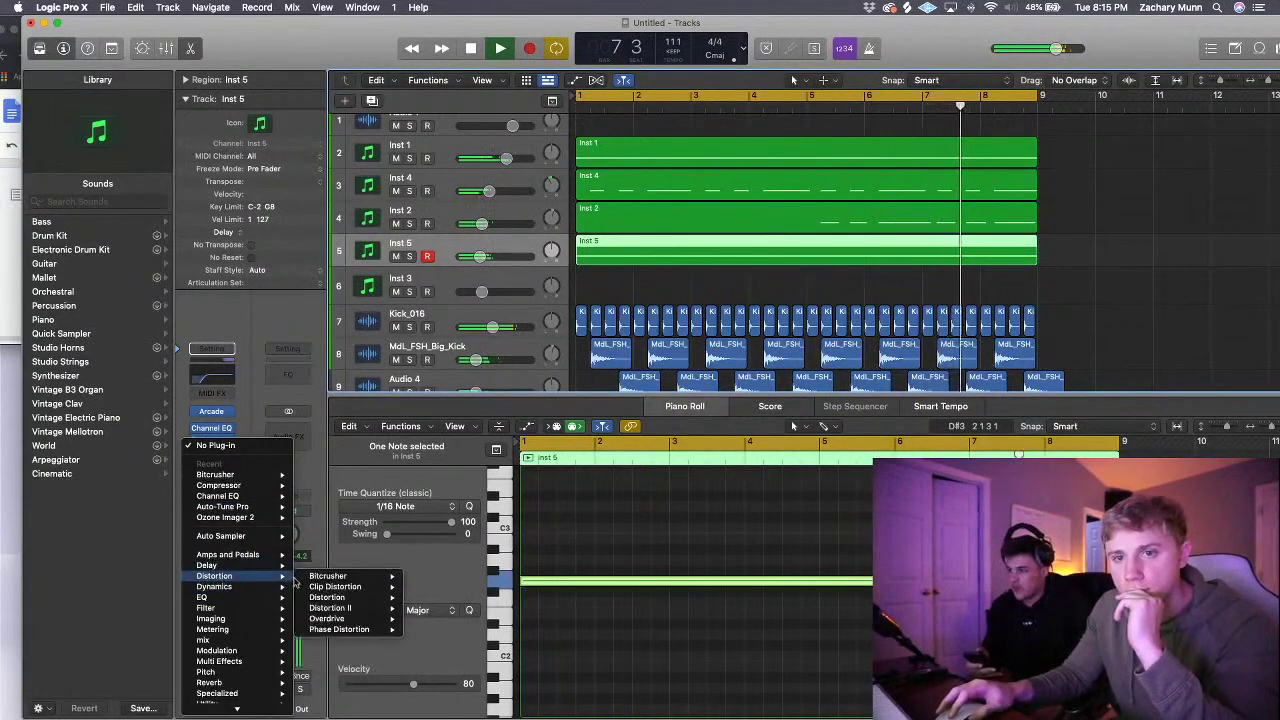
mouse_move(363, 620)
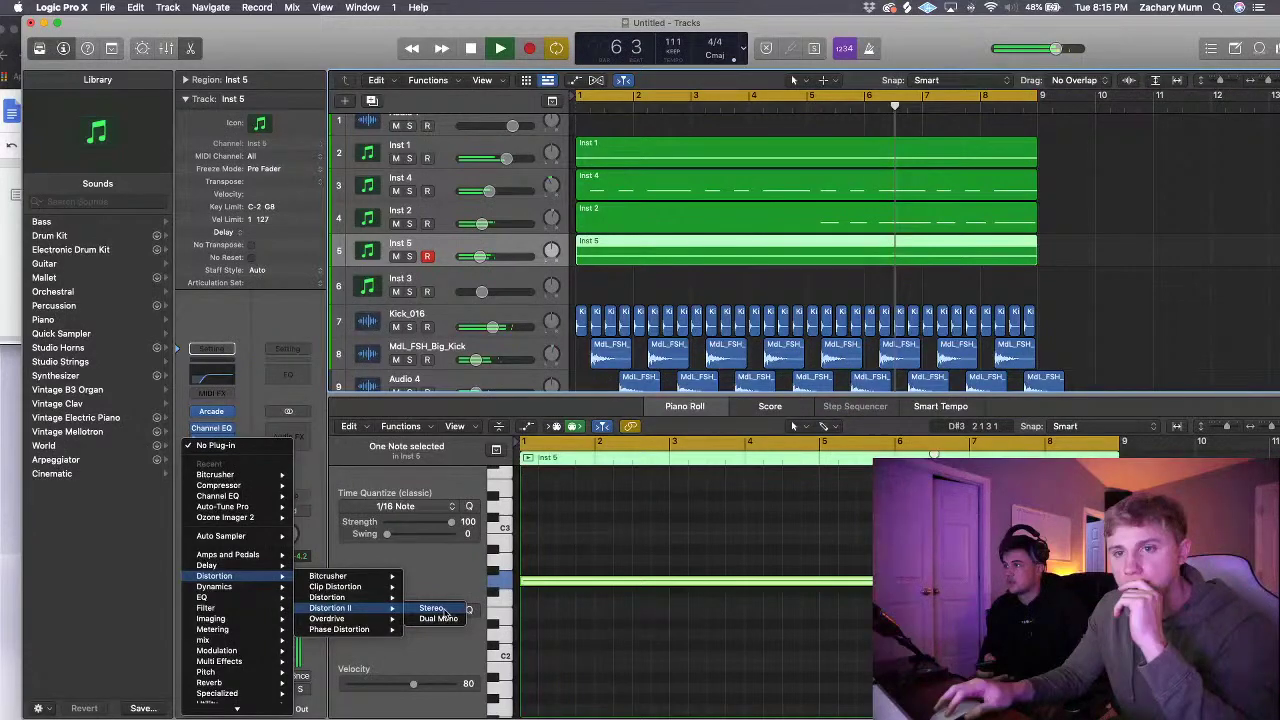
click(431, 608)
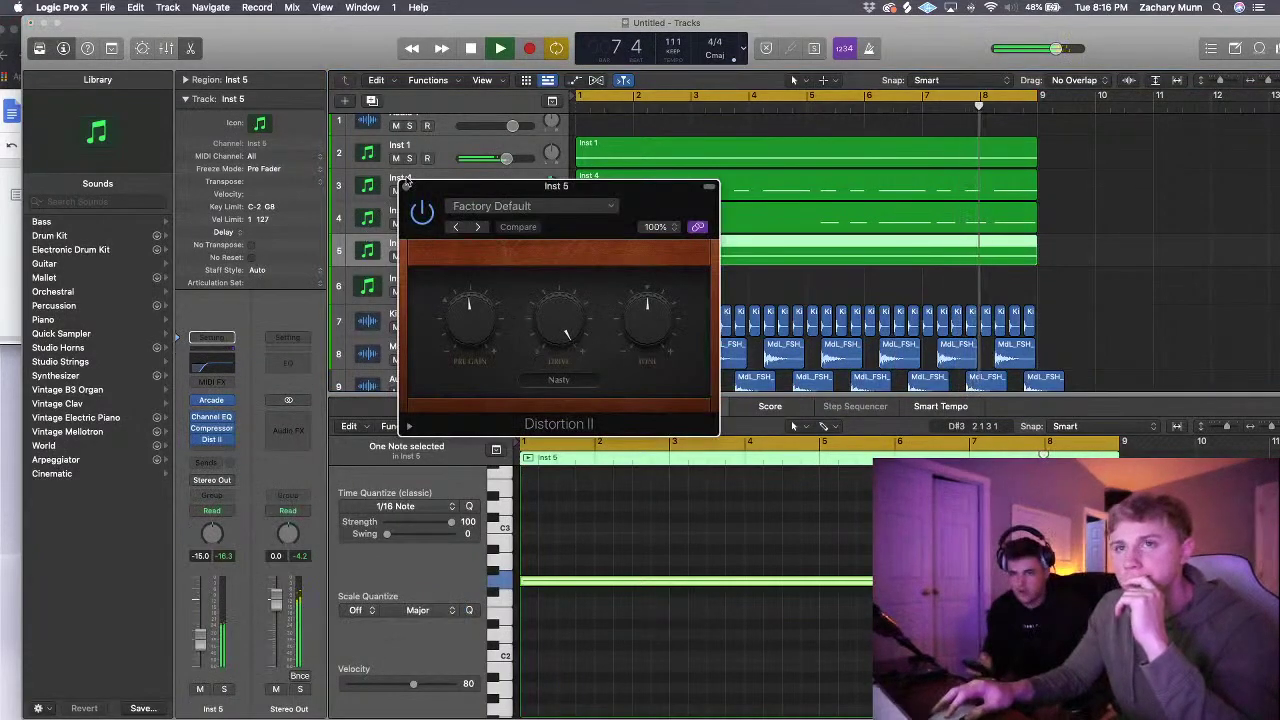
click(406, 188)
click(409, 256)
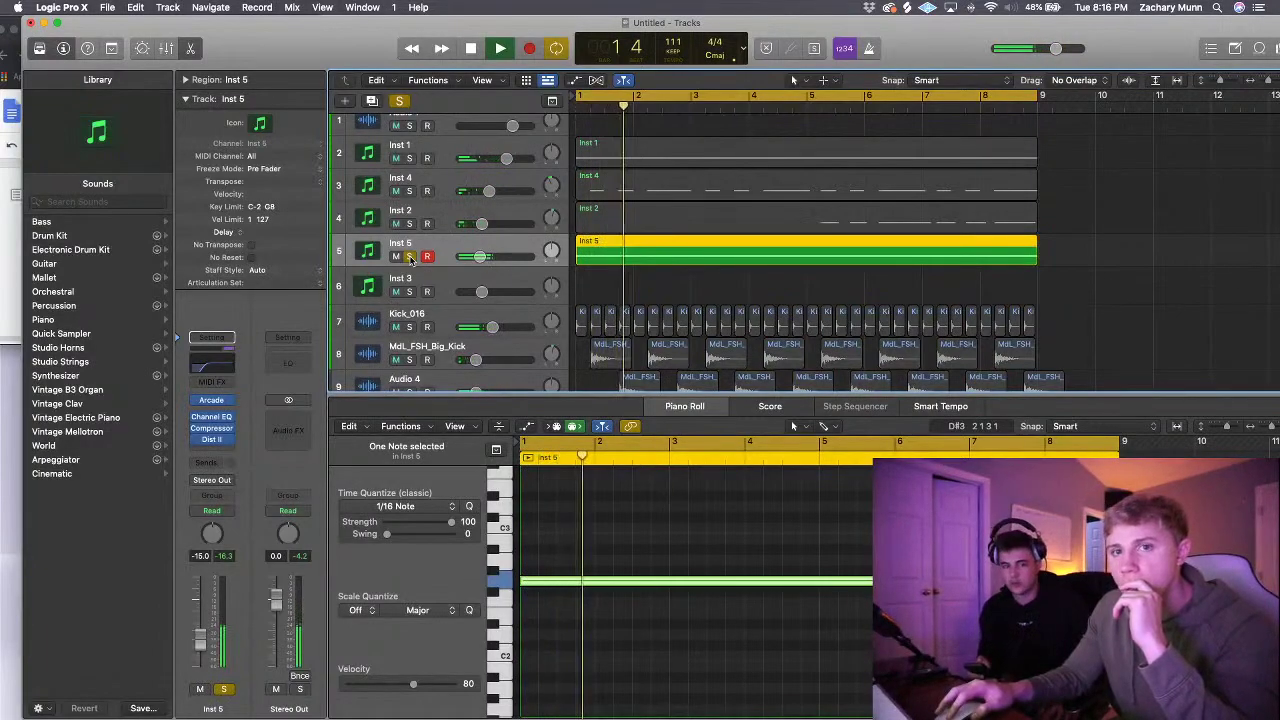
click(409, 256)
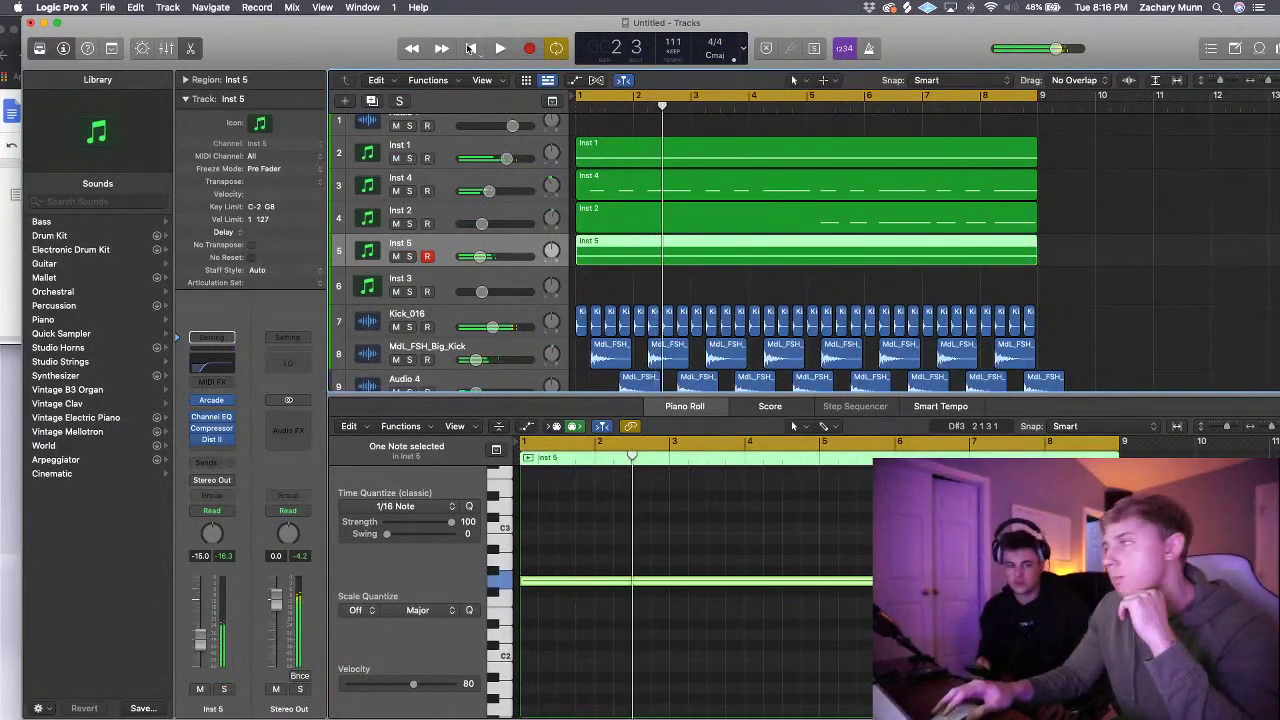
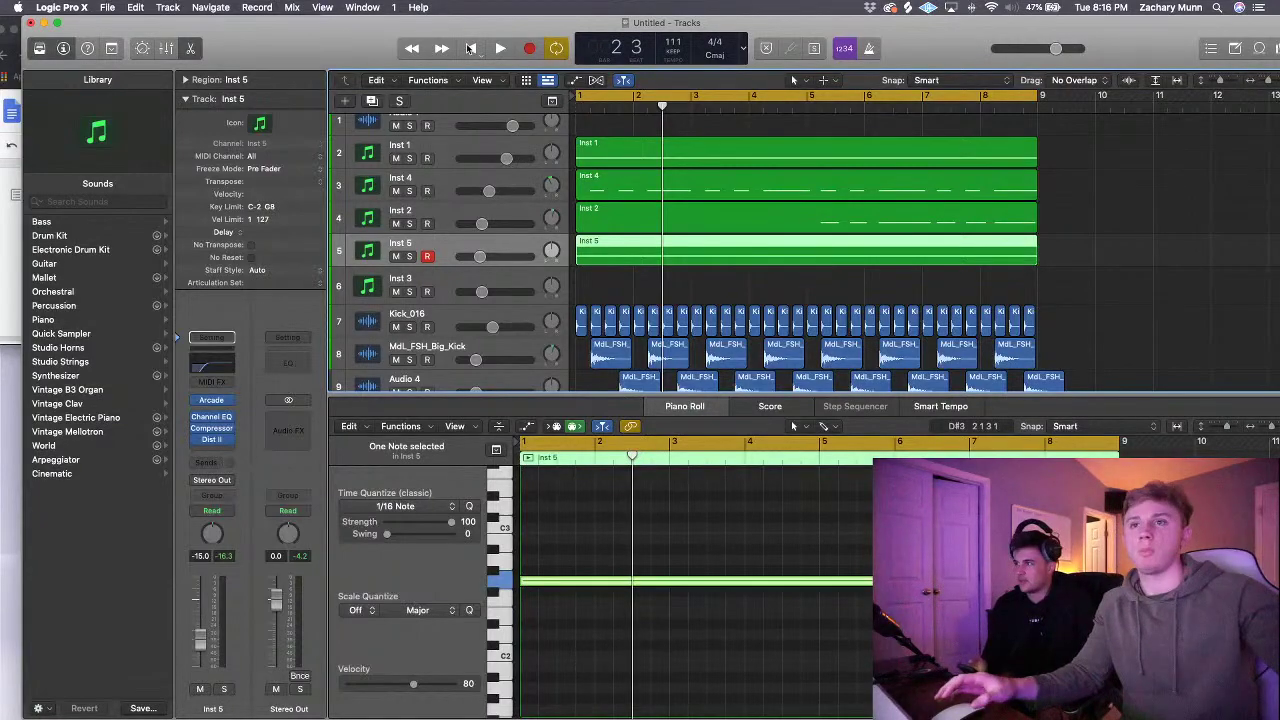
- Play the beat, lower Inst 5 to -18.0 dB and toggle its mute to compare the mix with and without it
key(space)
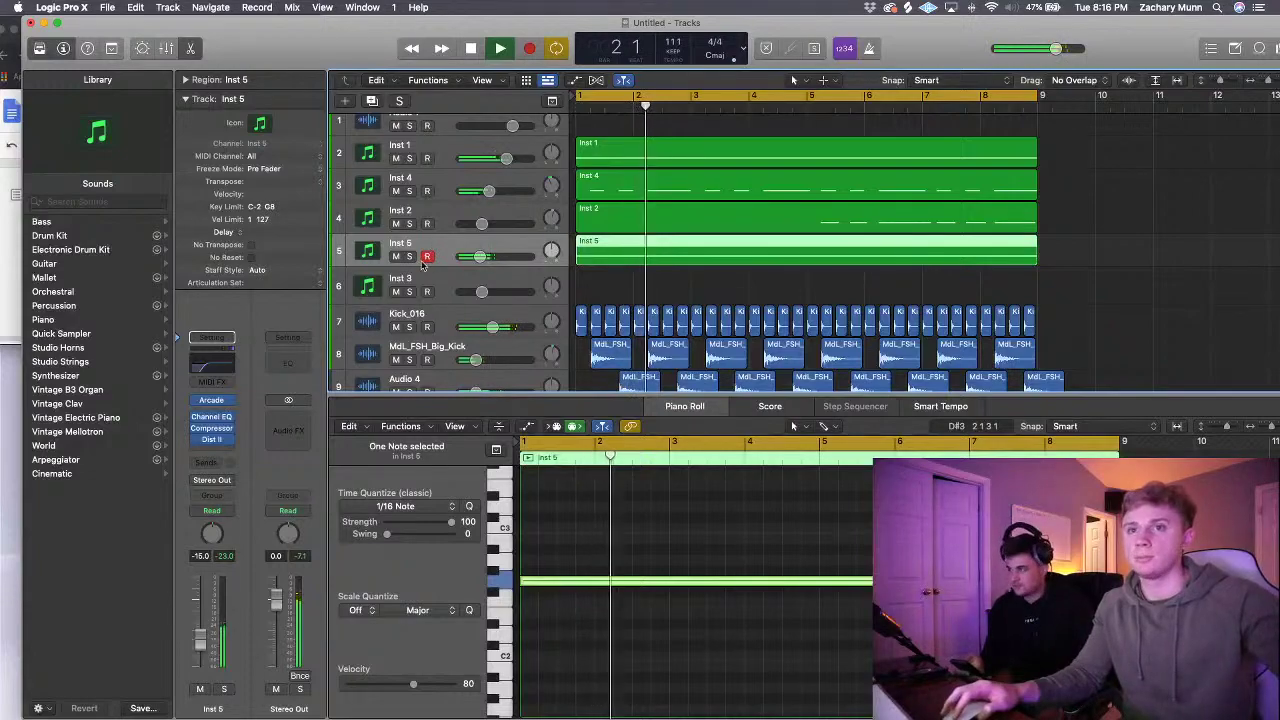
scroll(611, 313, down, 2)
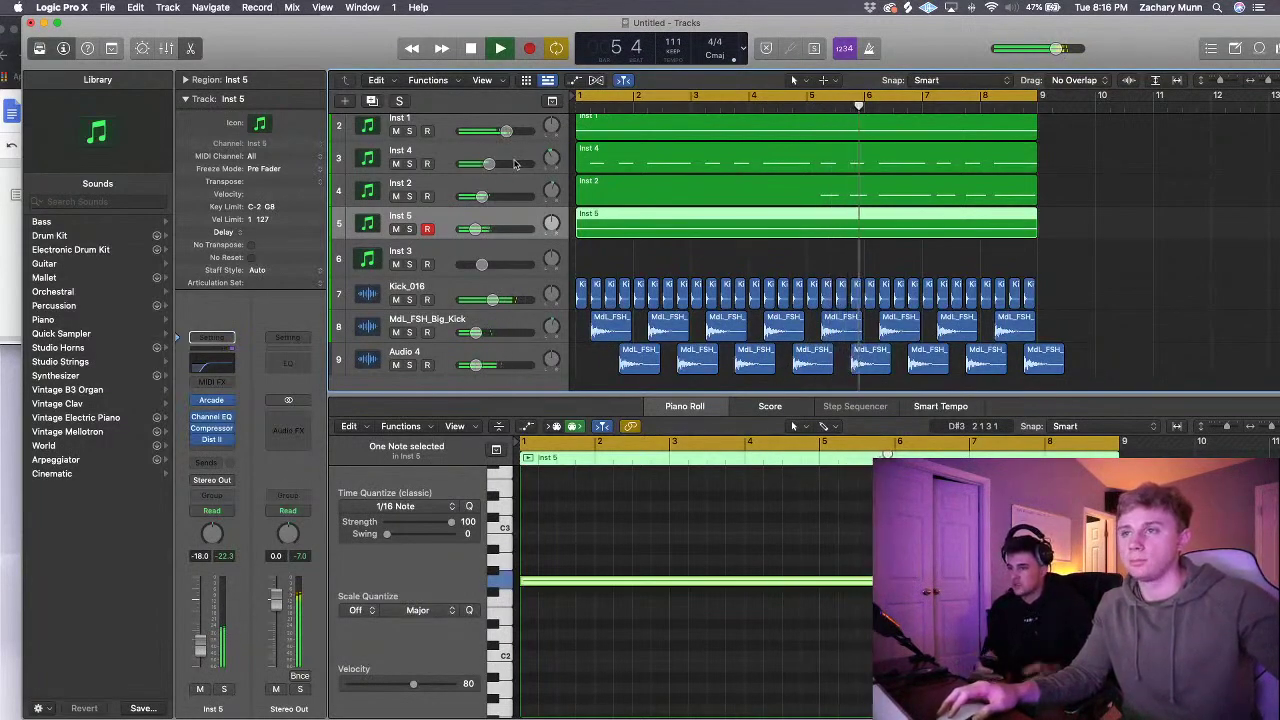
click(396, 231)
click(396, 231)
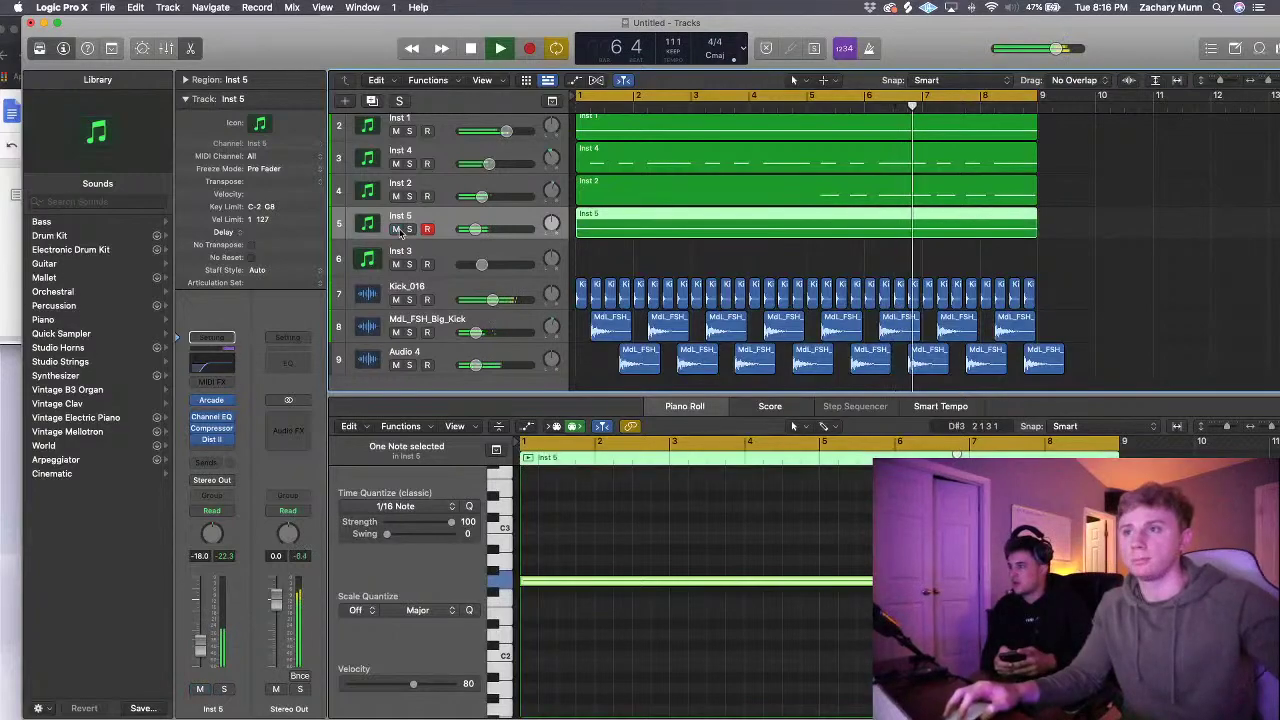
click(396, 231)
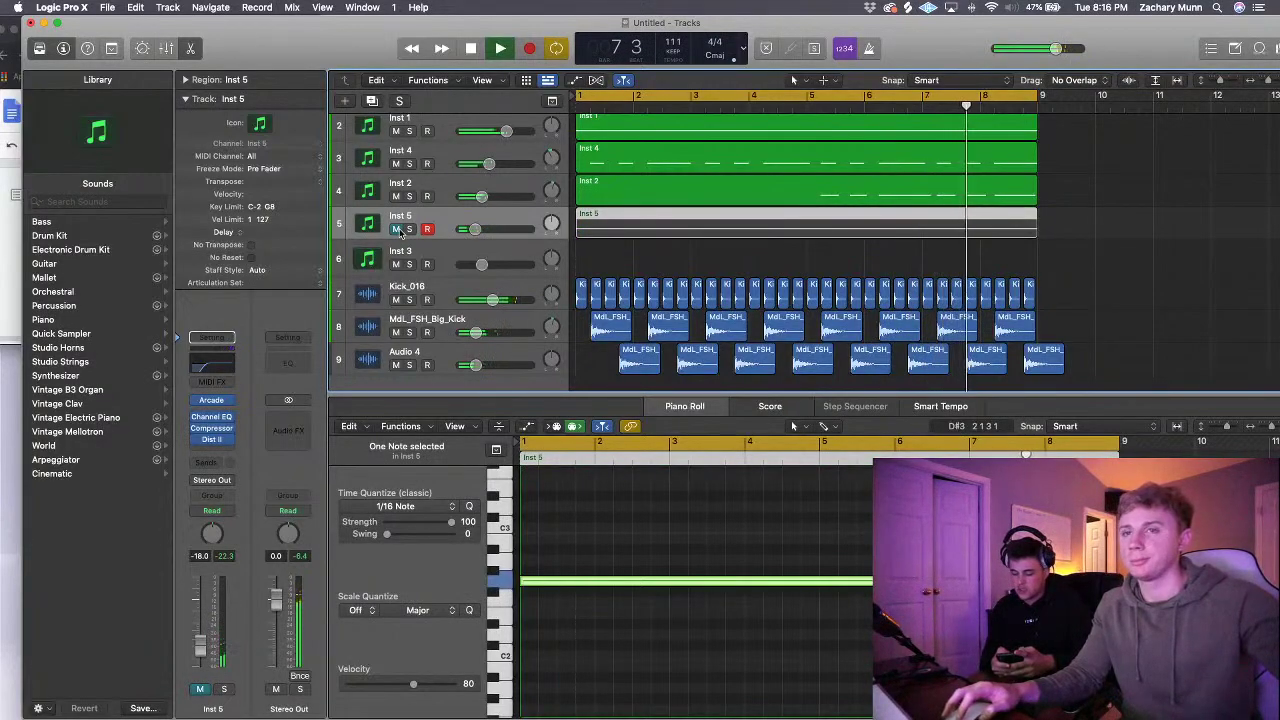
- Repeat all regions once to fill bars 9 to 16, and delete the first Inst 5 region so that track enters at bar 9
drag(1268, 81, 1260, 82)
drag(880, 367, 828, 138)
click(632, 226)
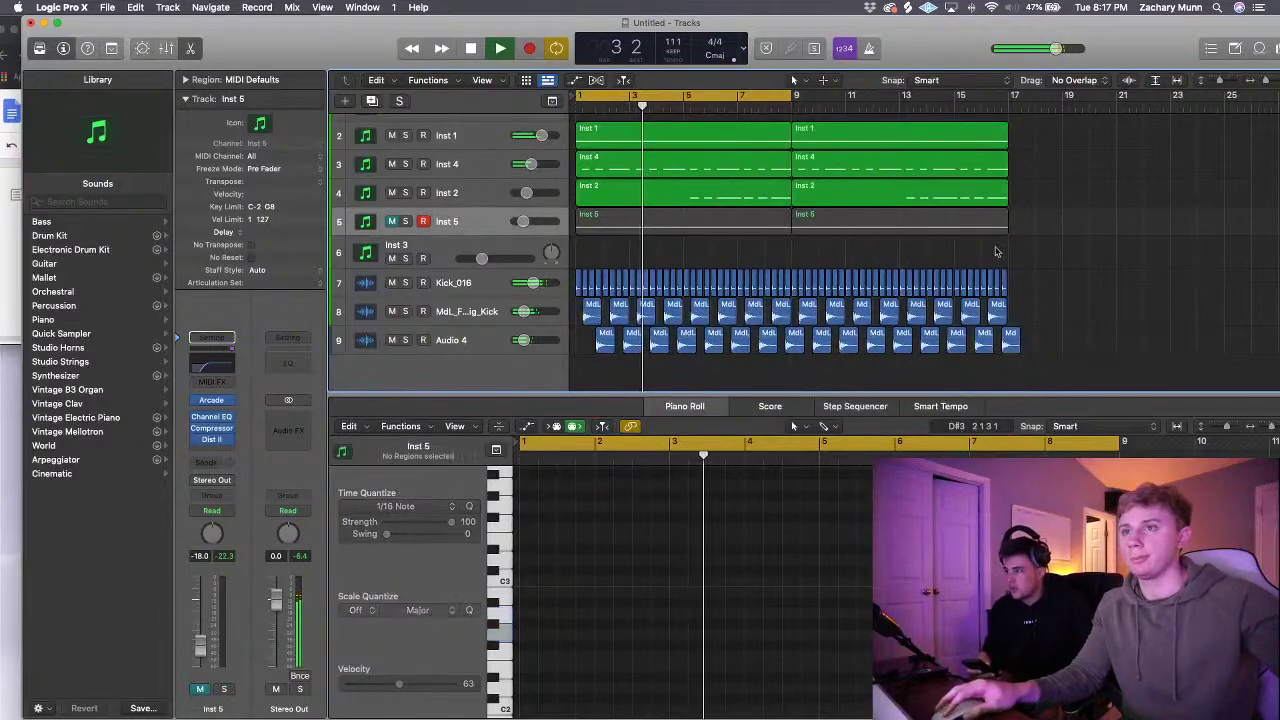
key(Delete)
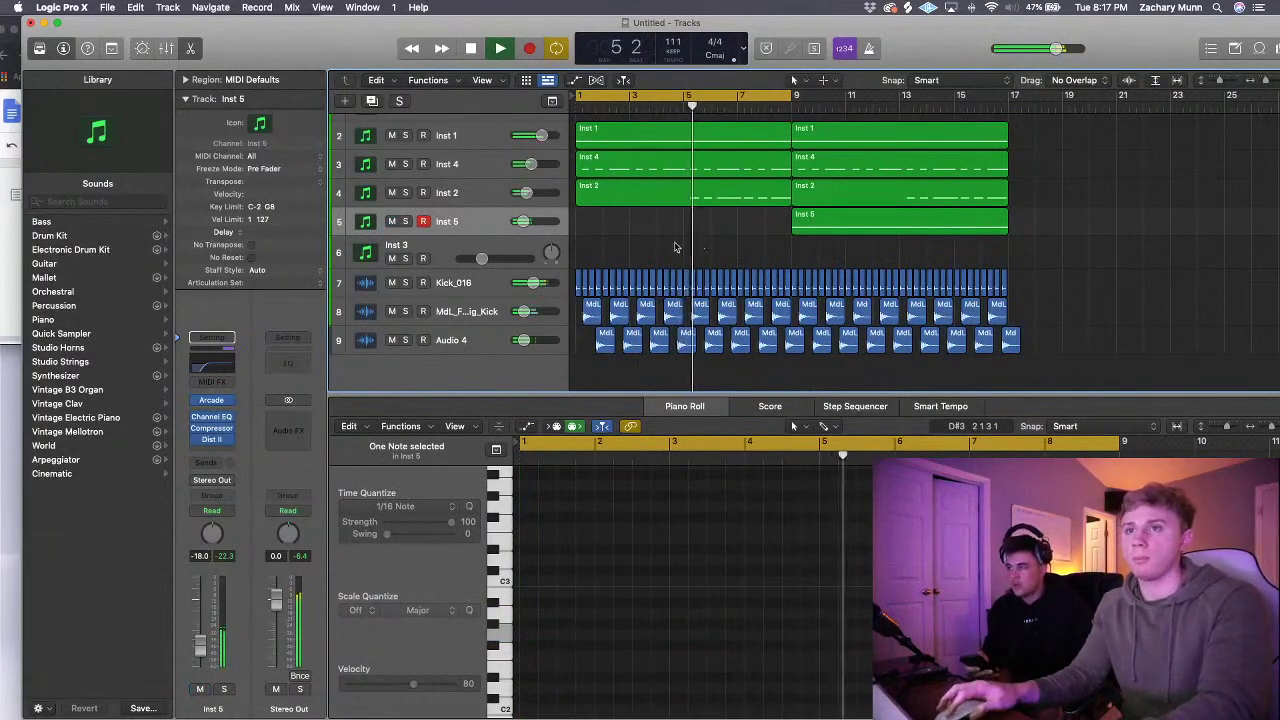
scroll(552, 199, down, 1)
scroll(552, 199, down, 1)
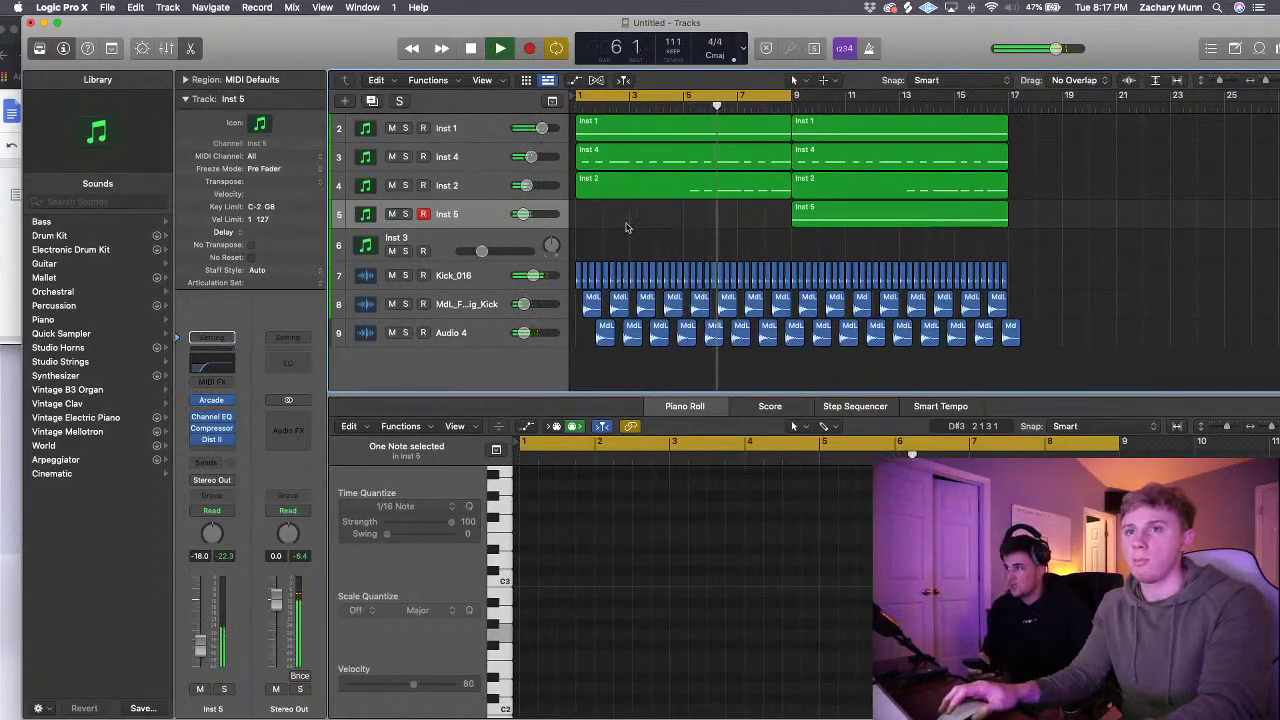
- Delete the first Inst 2 region so that track enters at bar 9, and extend the cycle range to 16 bars
scroll(612, 198, down, 1)
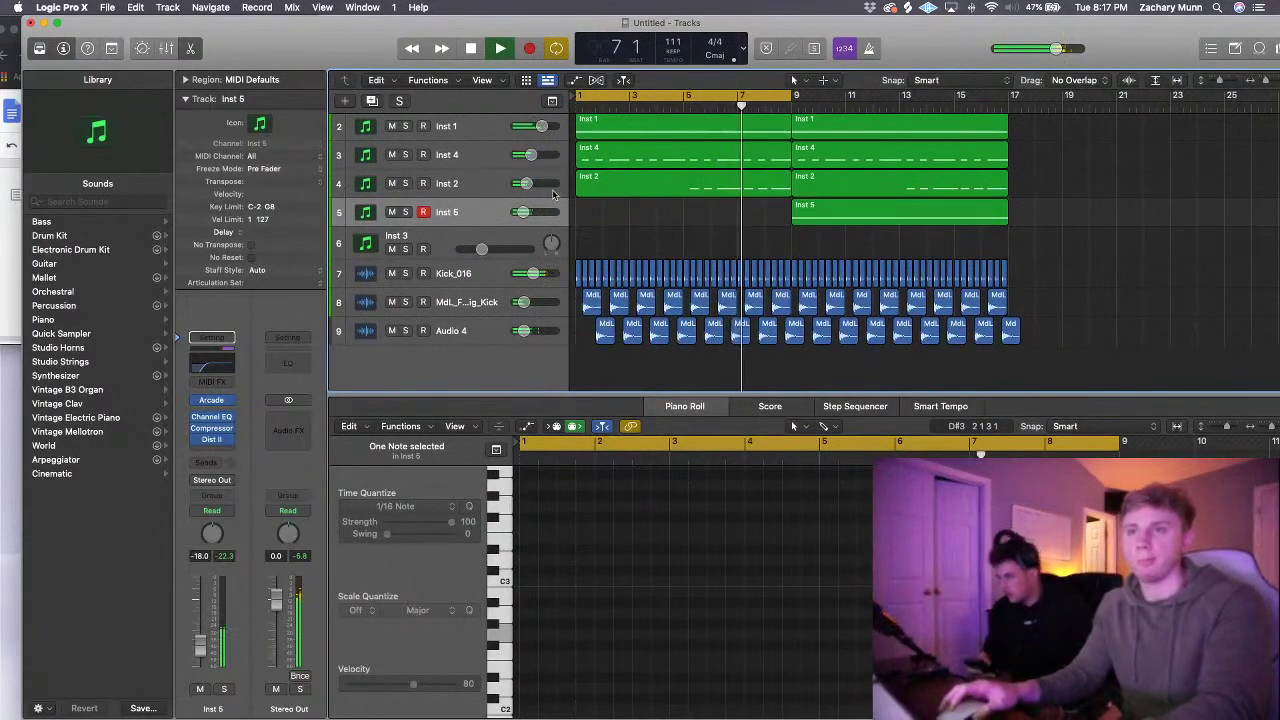
click(706, 187)
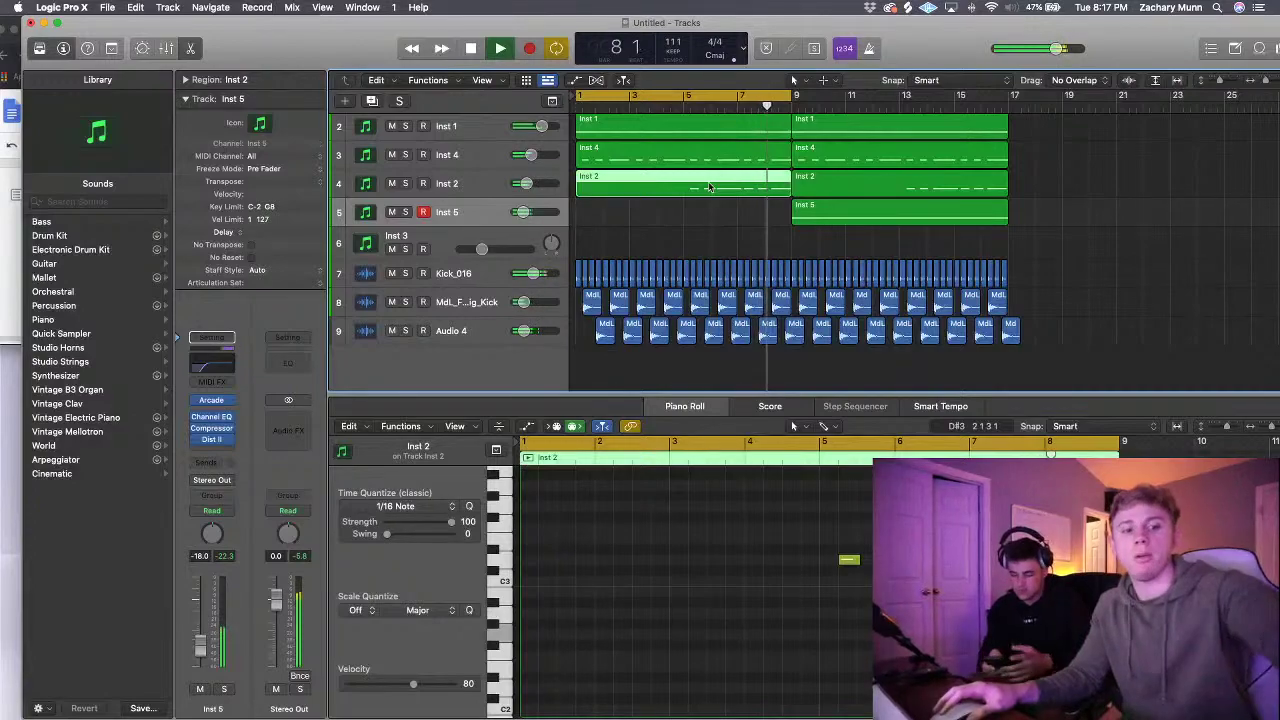
key(Delete)
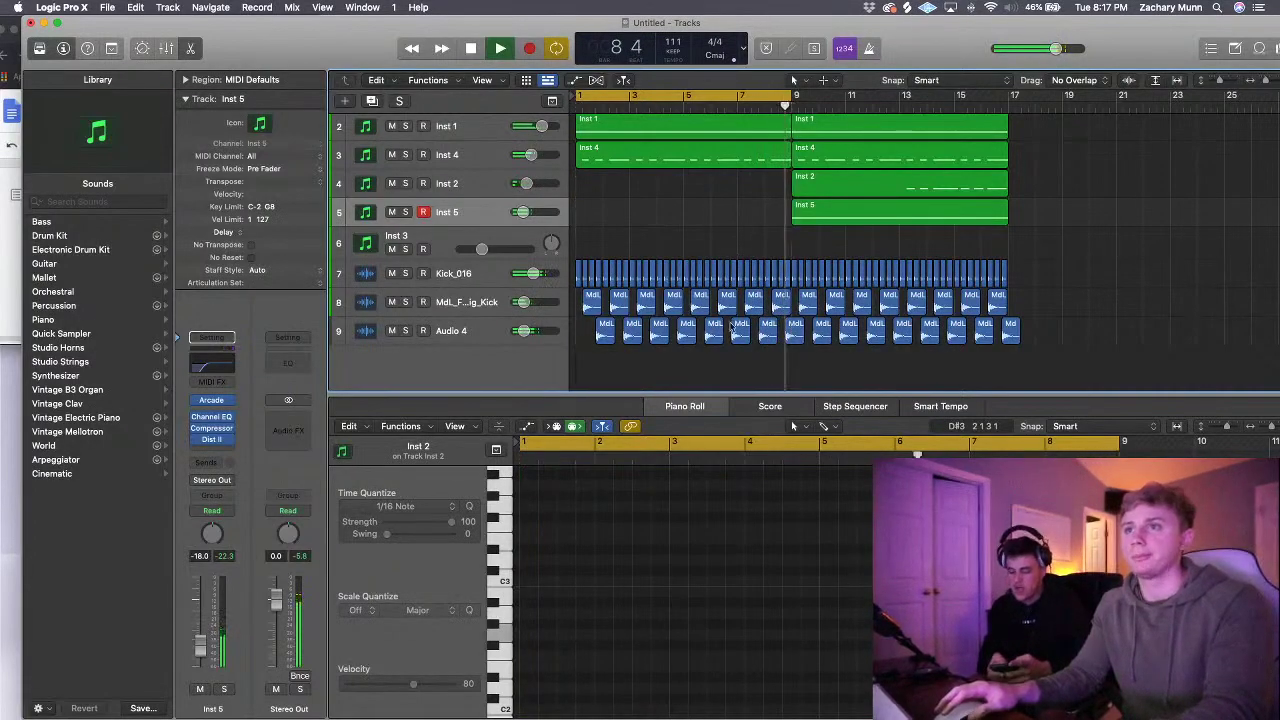
drag(789, 96, 1007, 98)
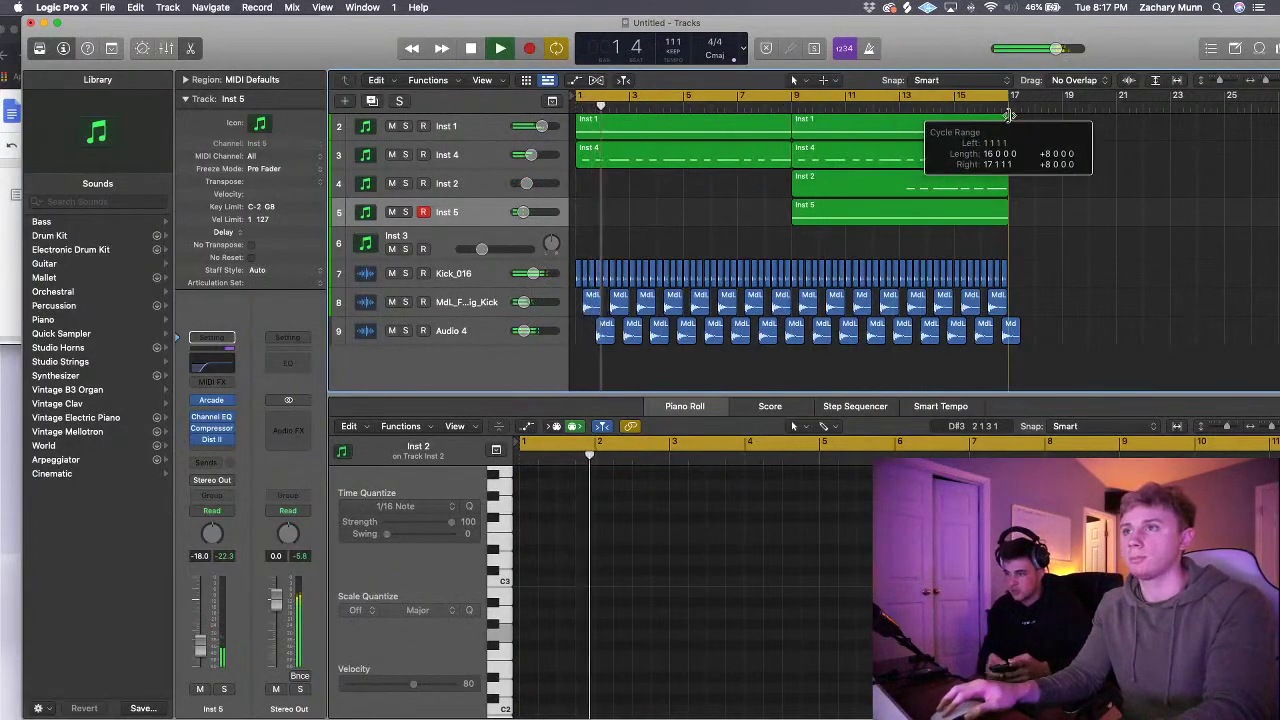
- Reorder the tracks so Kick_016, MdL_FSH_Big_Kick and Audio 4 sit directly below Inst 4
drag(455, 273, 463, 168)
drag(466, 302, 475, 275)
drag(470, 330, 480, 212)
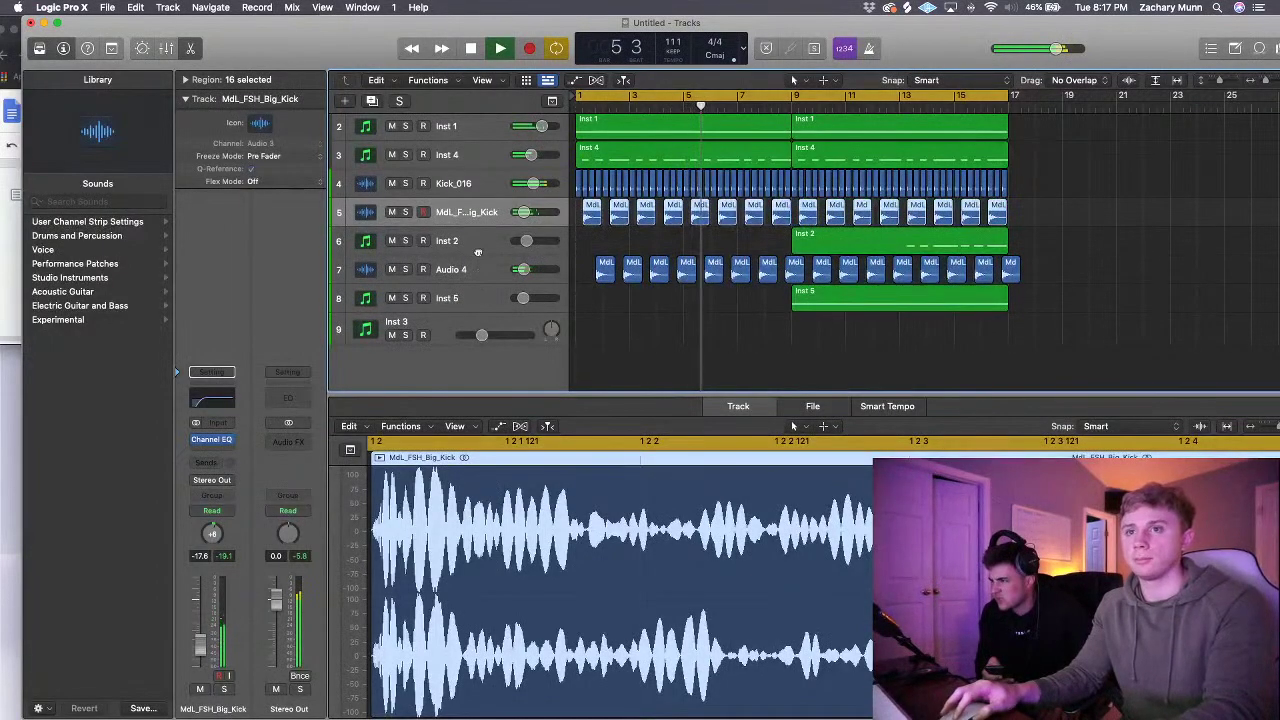
drag(470, 270, 472, 240)
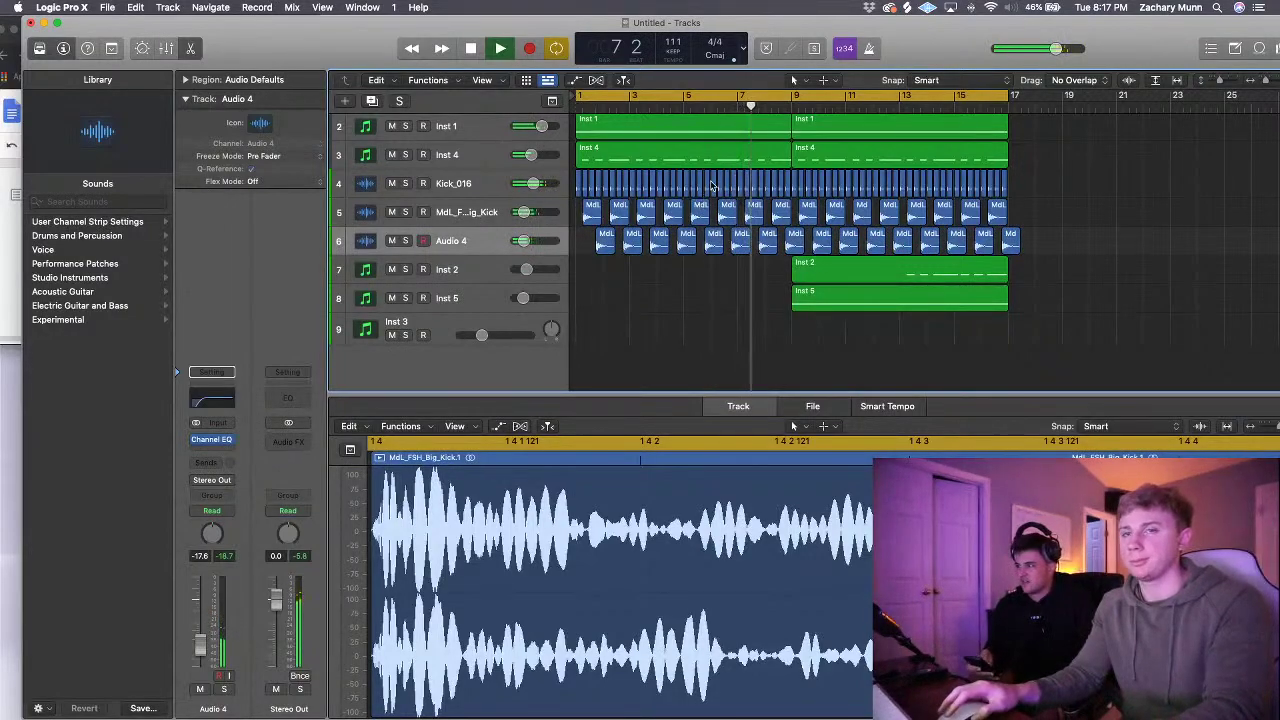
- Move the Inst 2 track below Inst 5 and toggle Inst 4's mute to compare the mix, leaving it muted
click(391, 155)
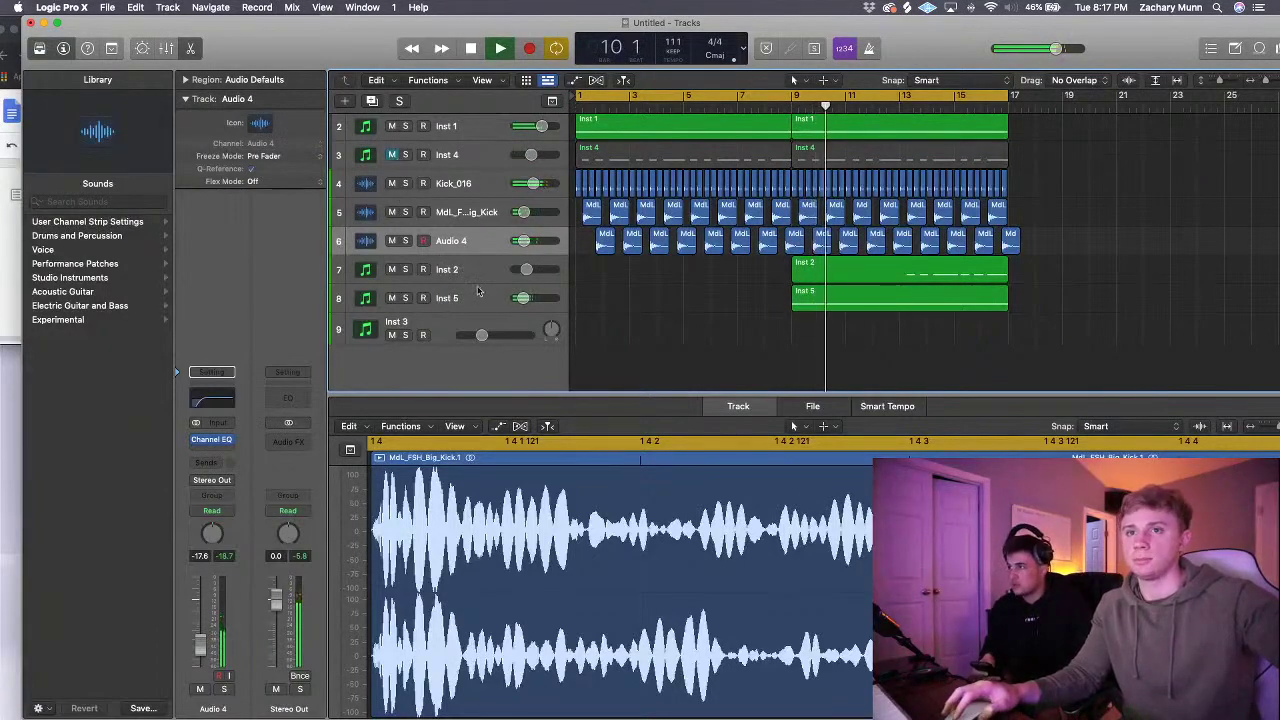
drag(466, 273, 468, 300)
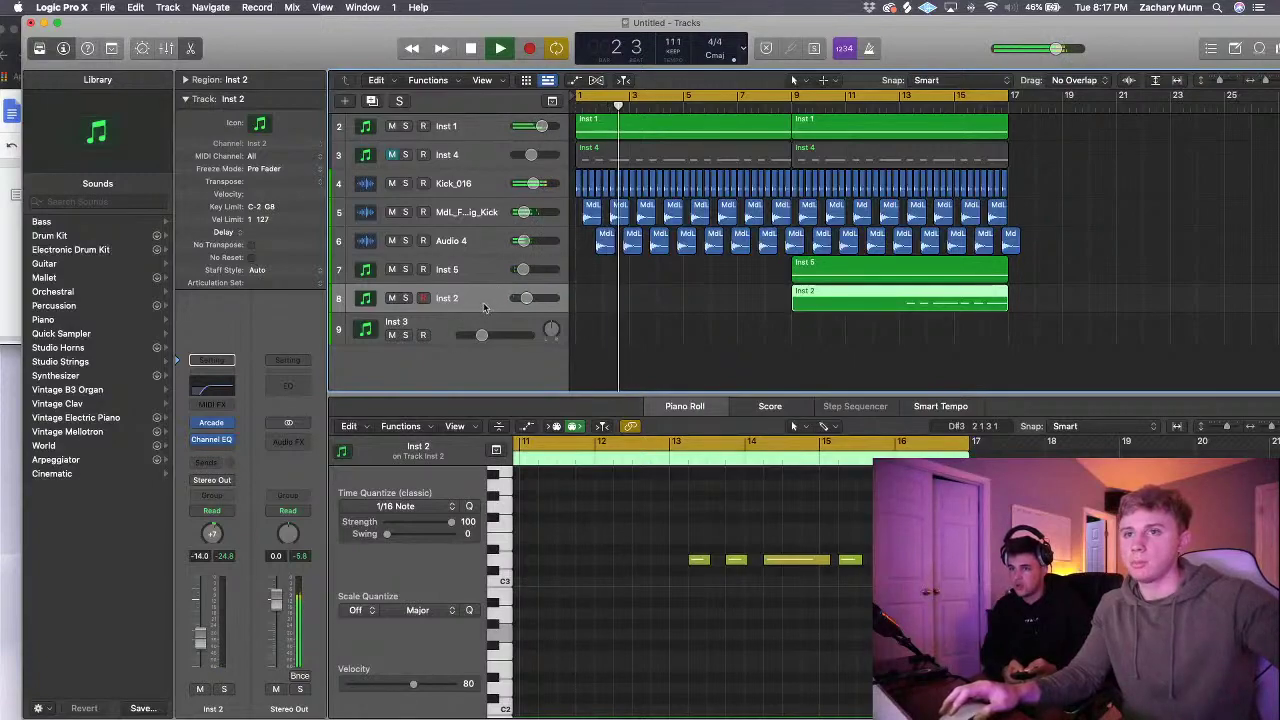
click(392, 155)
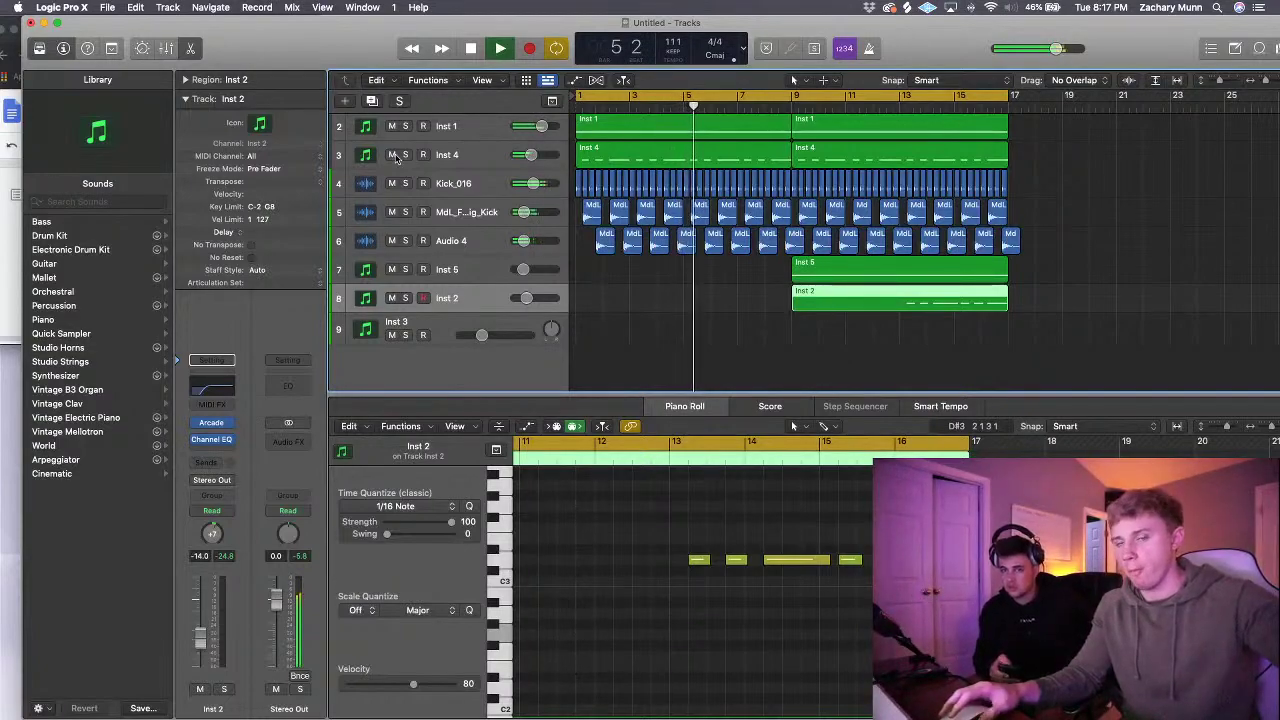
click(393, 155)
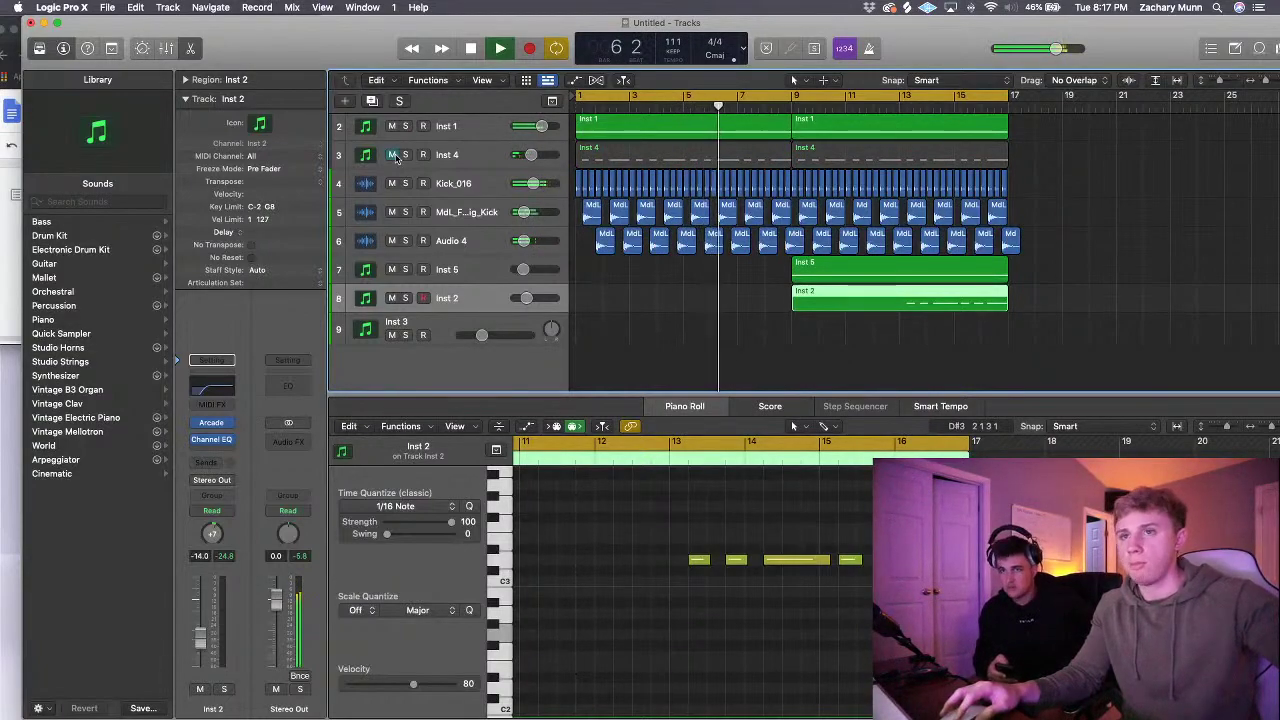
- Delete the first Inst 4 region so that track enters at bar 9
click(688, 309)
click(686, 143)
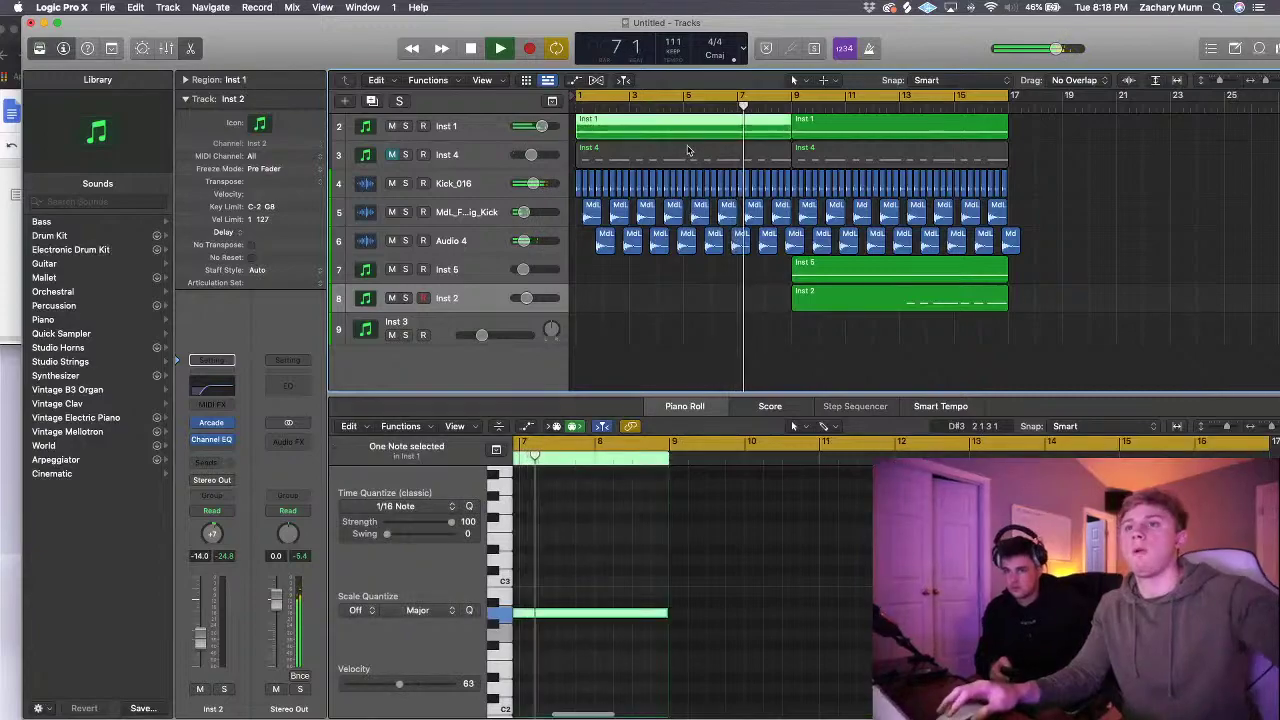
key(Delete)
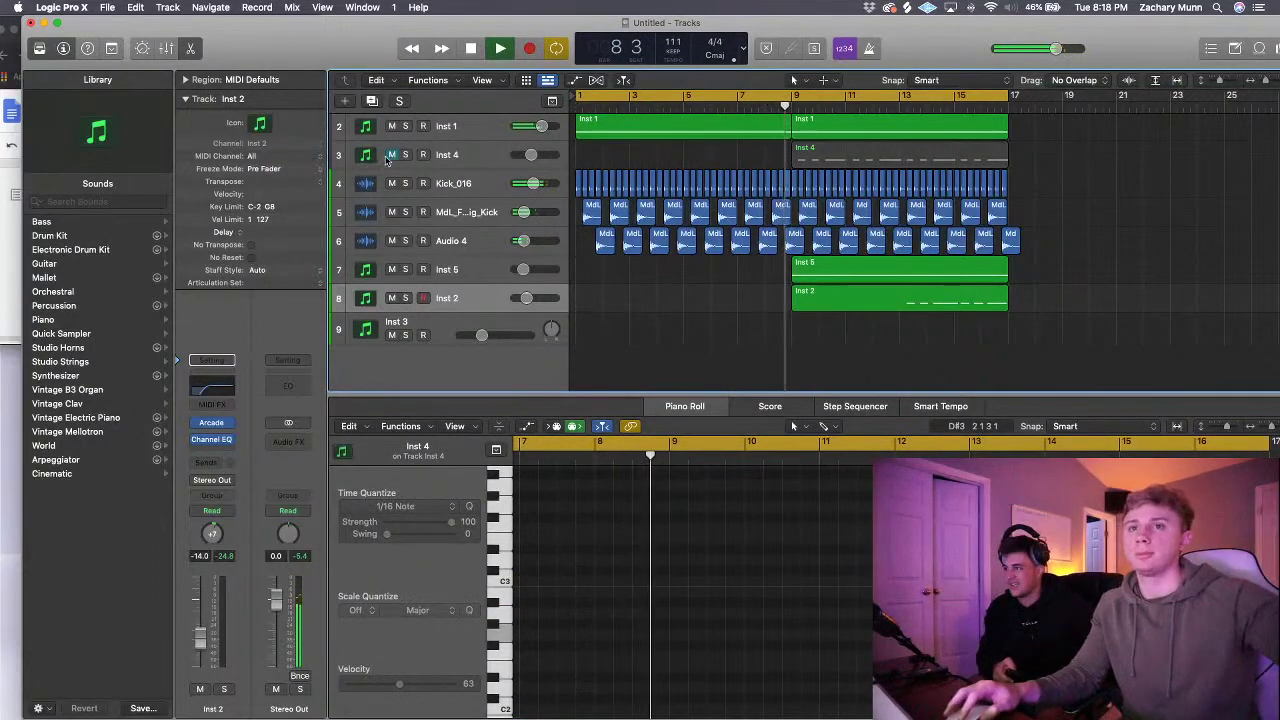
- Move the Kick_016, MdL_FSH_Big_Kick and Audio 4 tracks above Inst 4, and unmute Inst 4
drag(462, 184, 465, 152)
drag(473, 214, 478, 183)
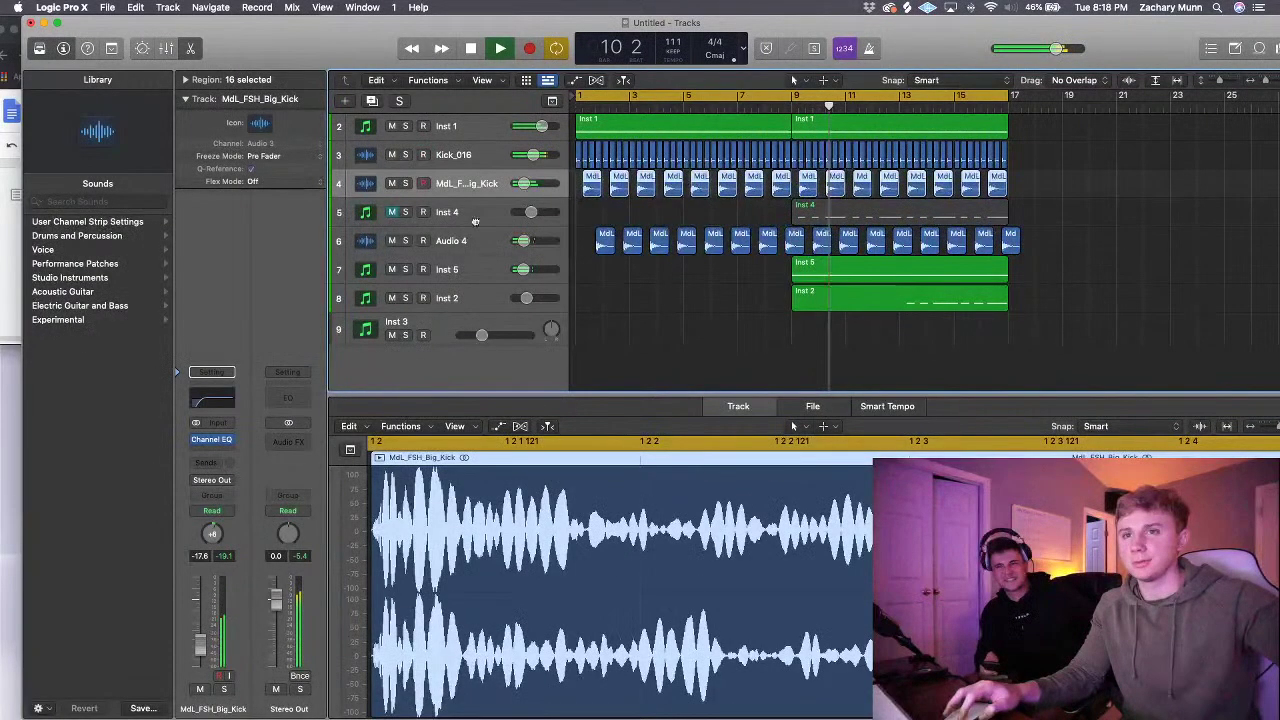
drag(470, 240, 470, 212)
click(392, 241)
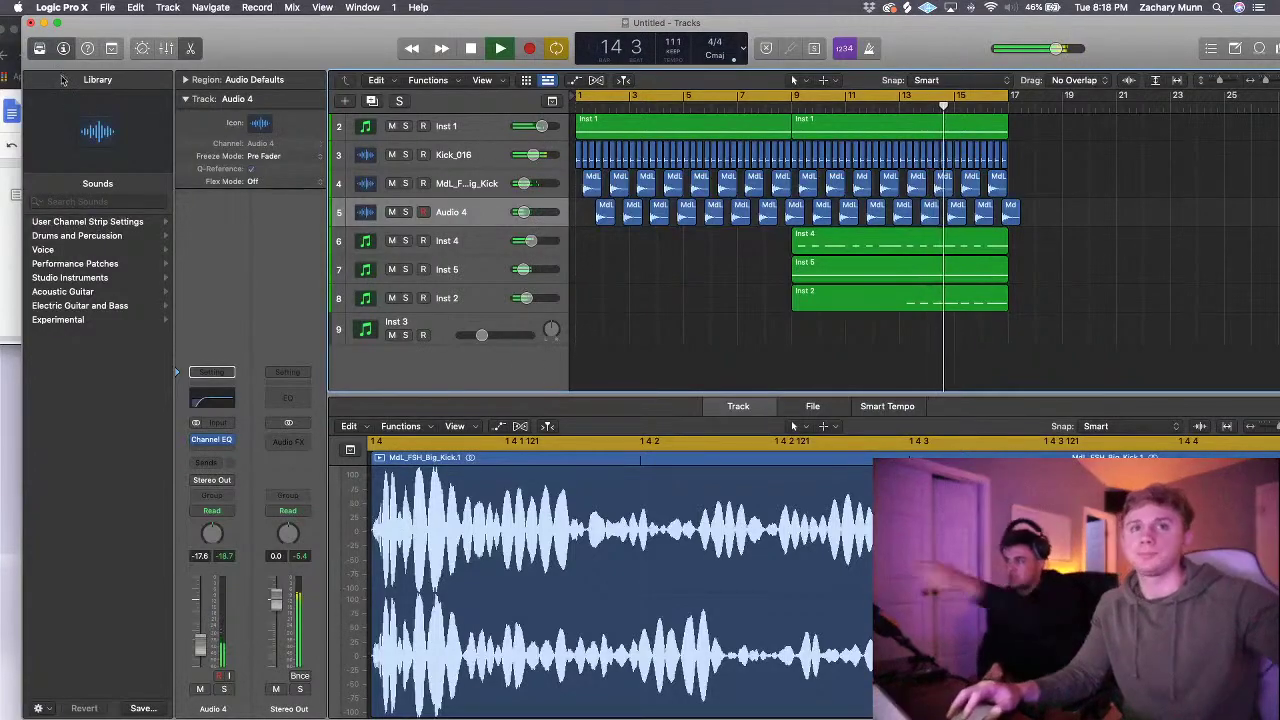
- Move the Lyrics document window in Chrome to the opposite side of the screen, and realign the Logic Pro window over it
key(super+Tab)
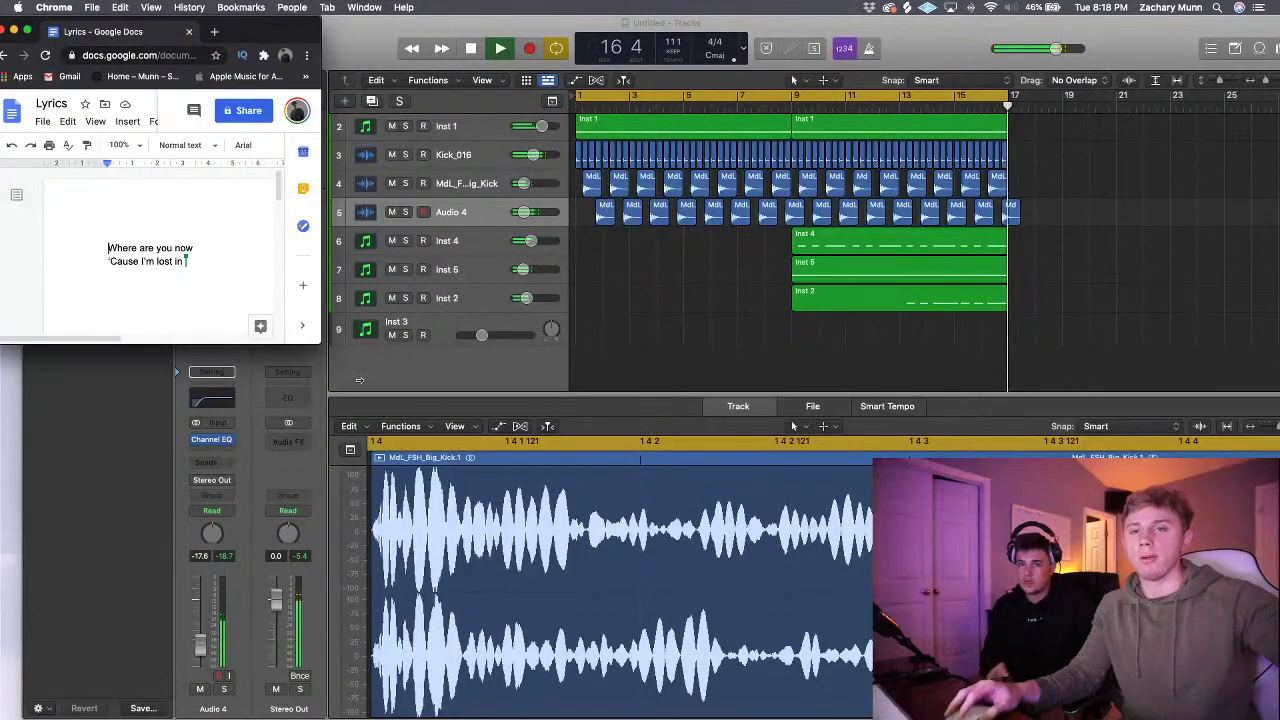
drag(880, 26, 882, 28)
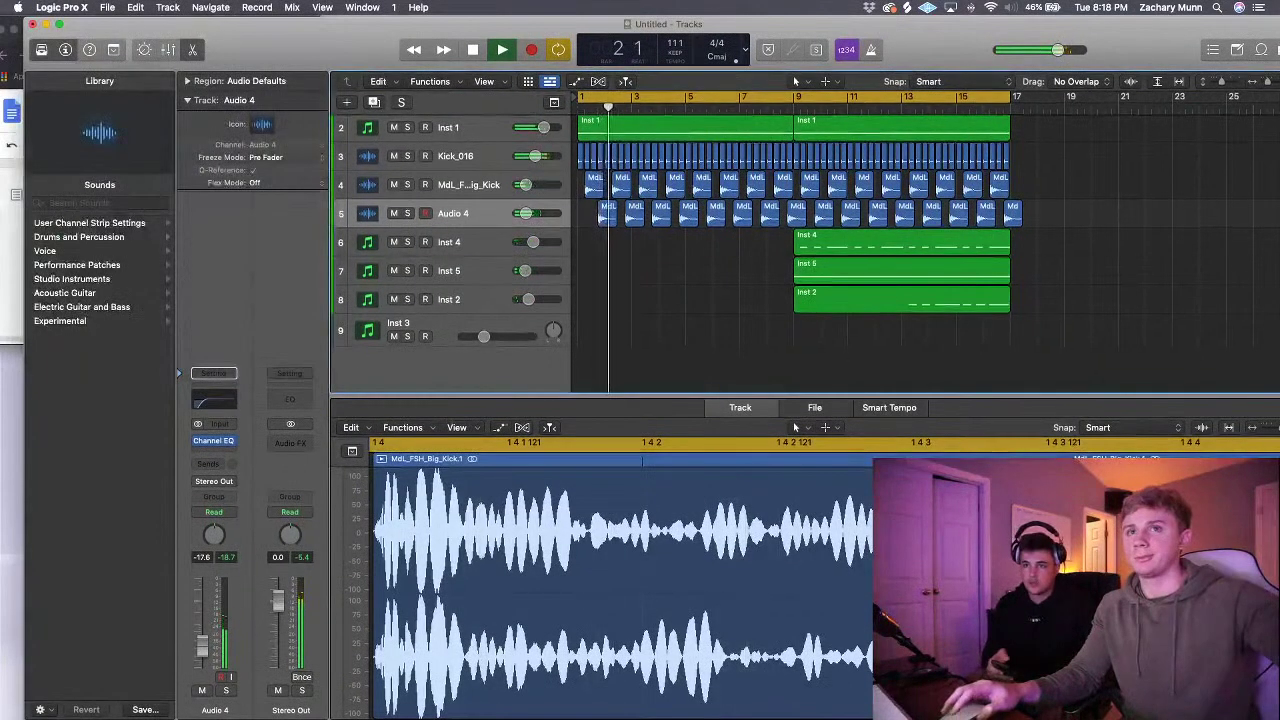
click(12, 233)
drag(253, 31, 1206, 6)
scroll(491, 297, down, 1)
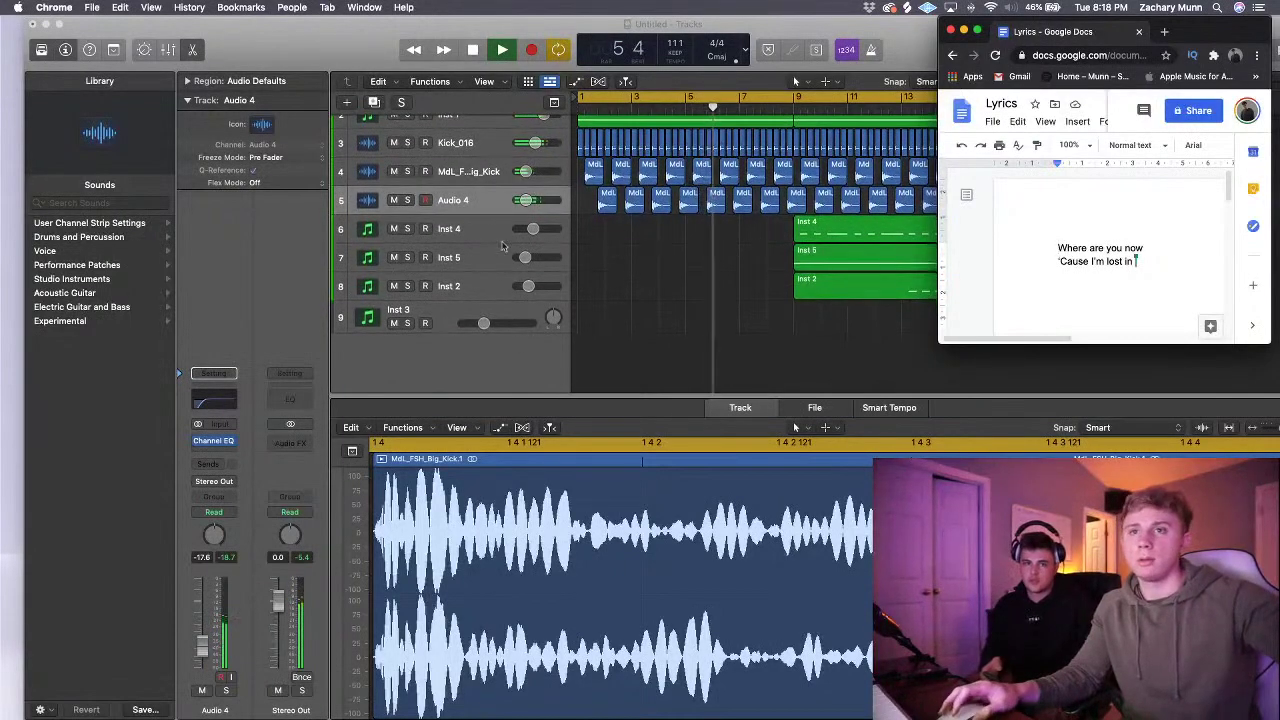
scroll(503, 245, up, 1)
click(598, 352)
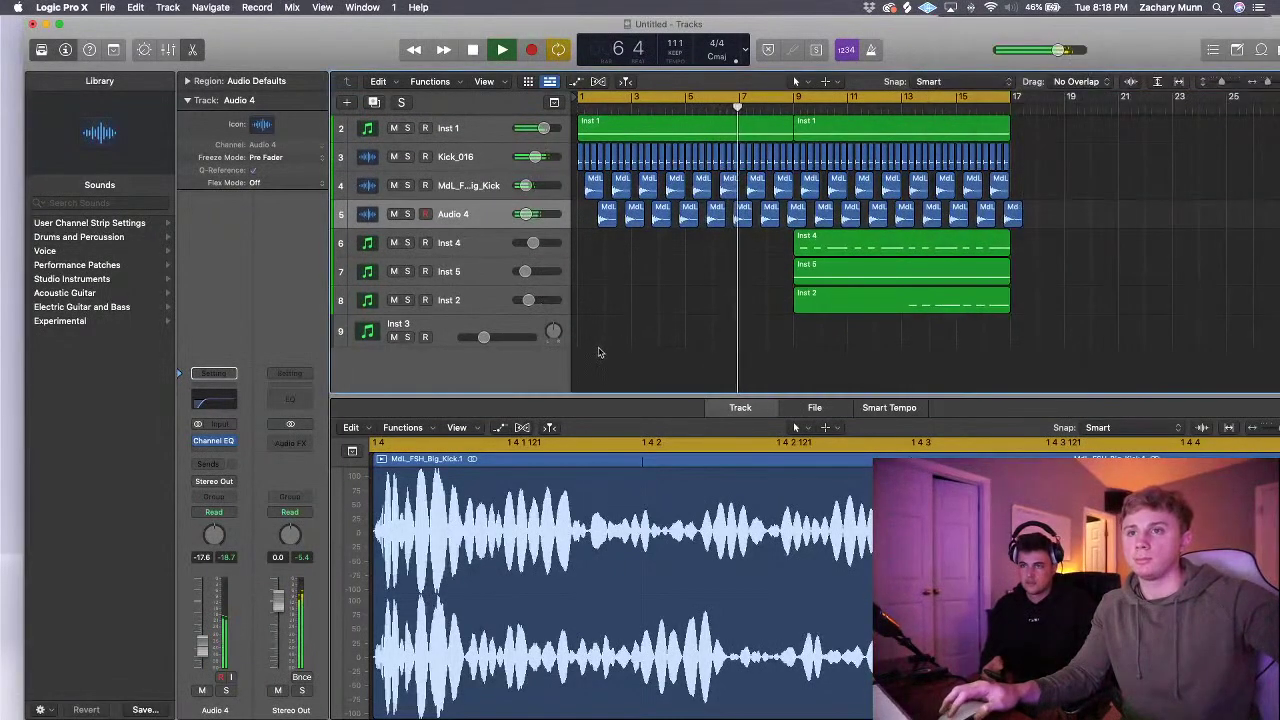
drag(324, 24, 297, 23)
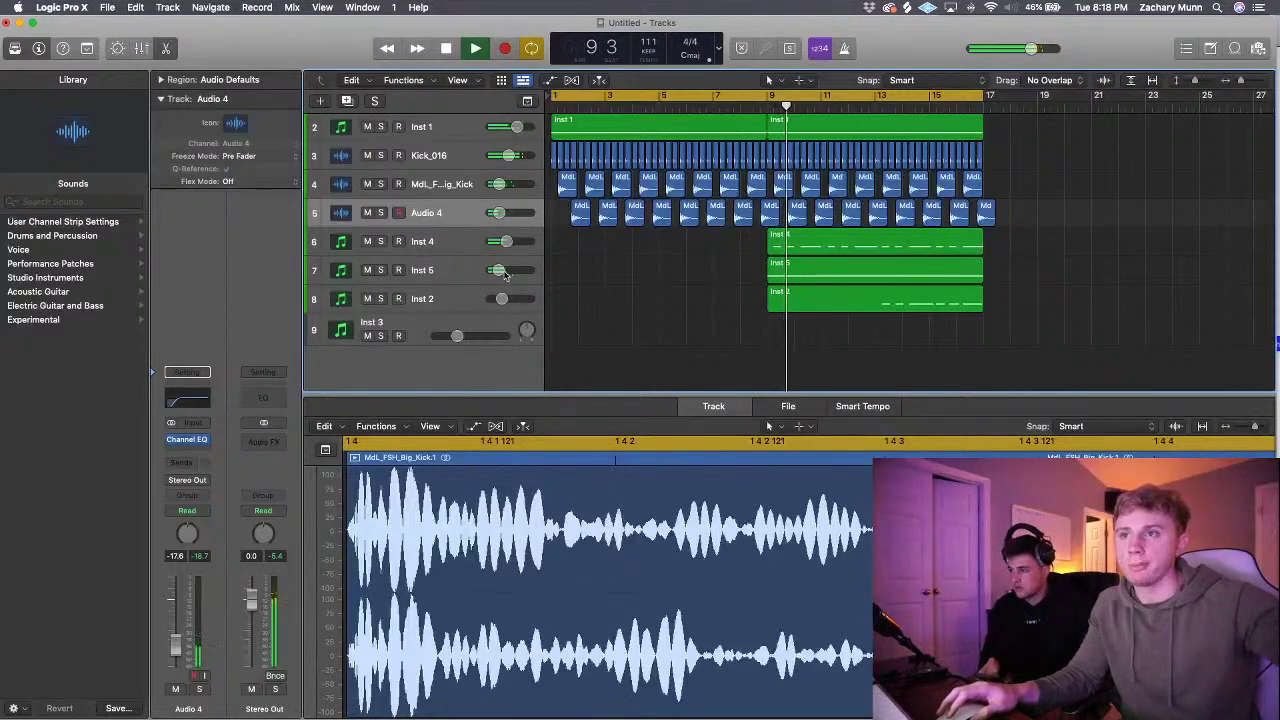
- Toggle the mute on Inst 4 to compare the sixteen-bar beat with and without it
click(367, 241)
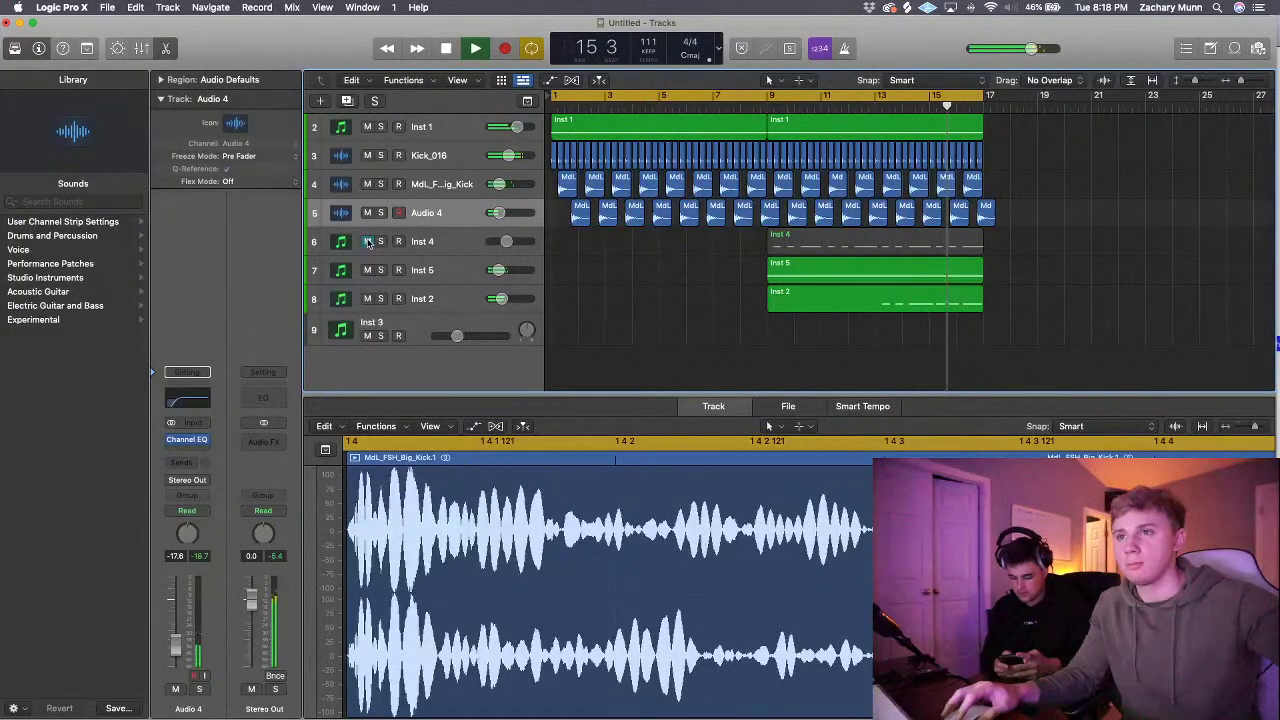
click(367, 241)
scroll(576, 297, down, 1)
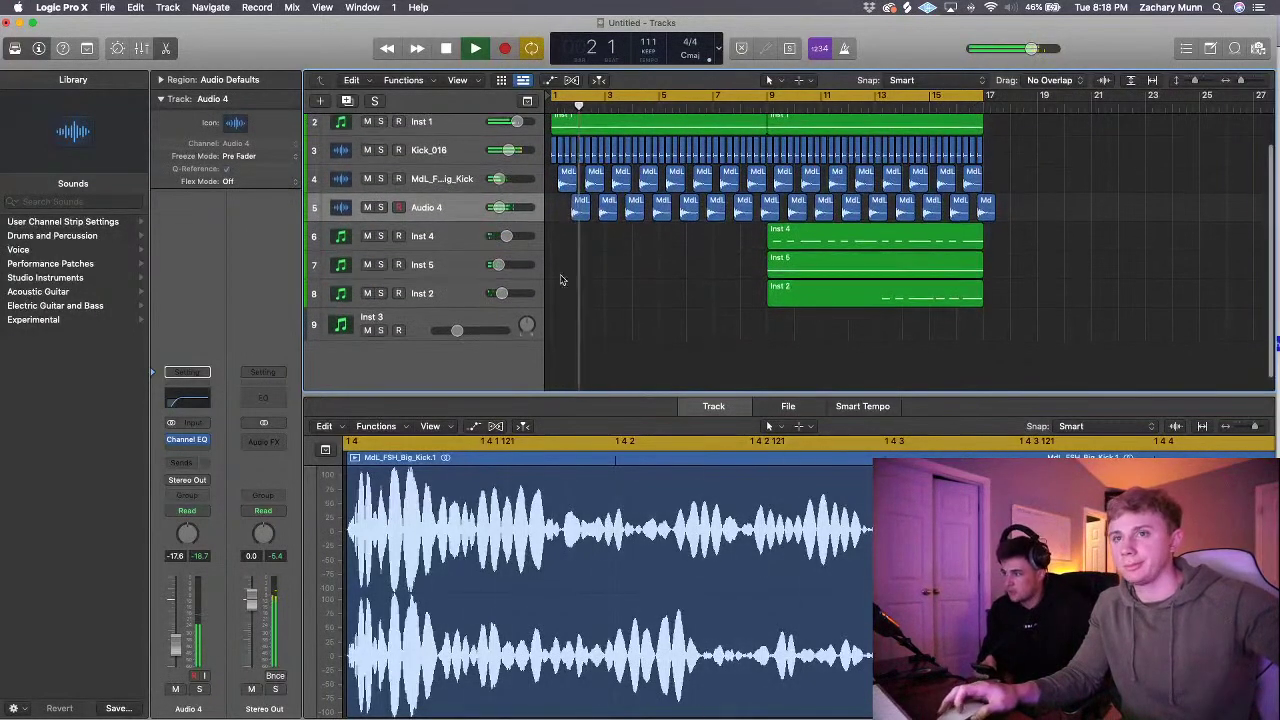
- Create a new instrument track that duplicates the settings of Inst 2
click(476, 289)
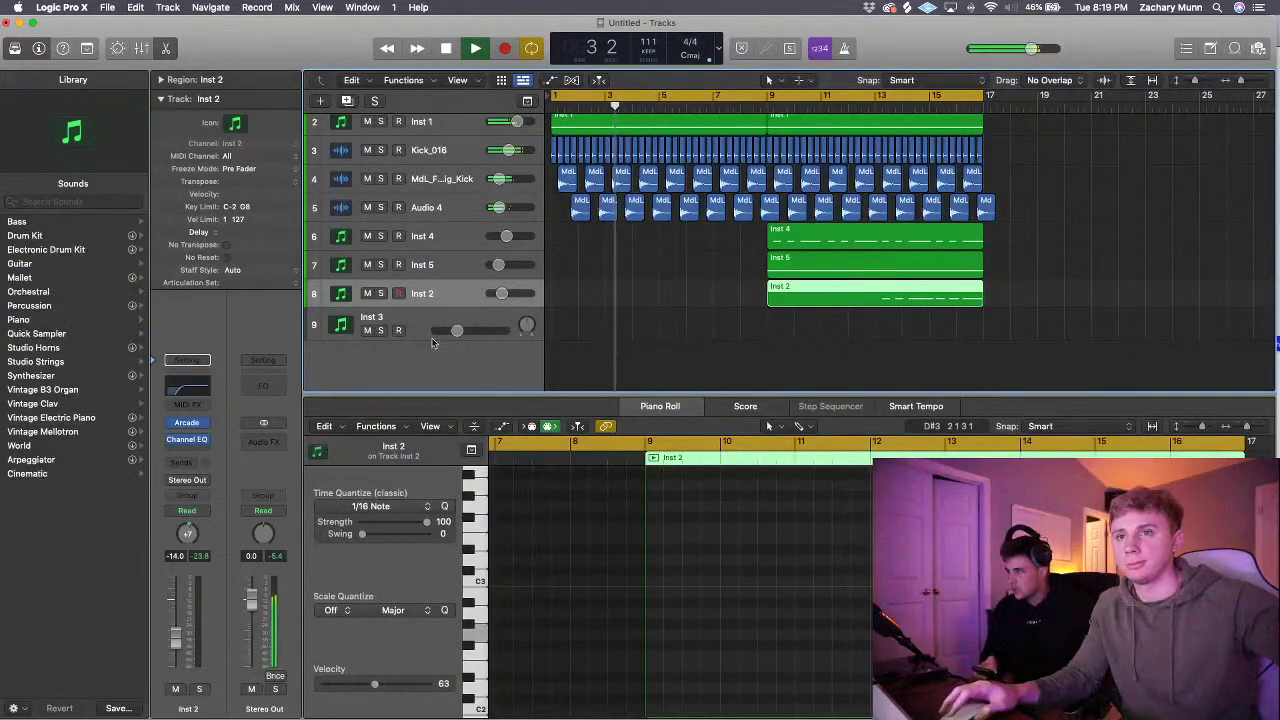
scroll(432, 343, up, 2)
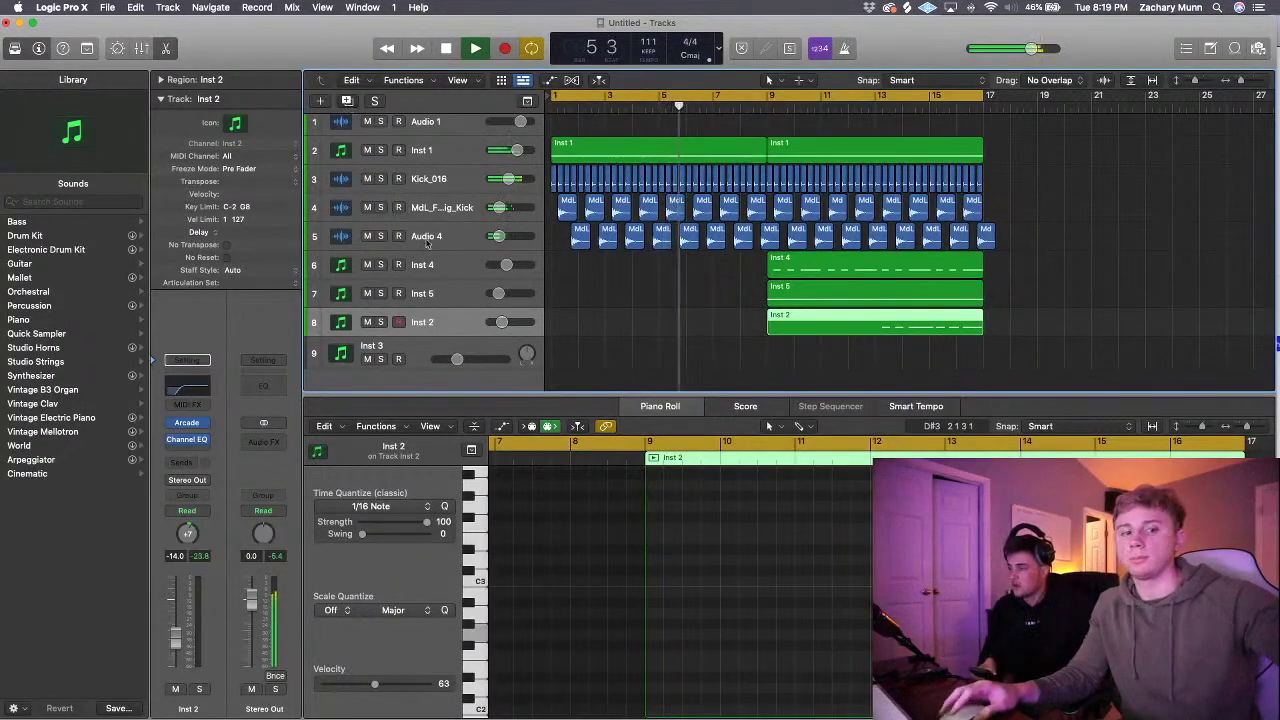
key(super+d)
- Open Arcade on Inst 6, show the Morning Bass Sidechained Bassline loop's editor, and set the track volume to -8.0 dB
mouse_move(188, 425)
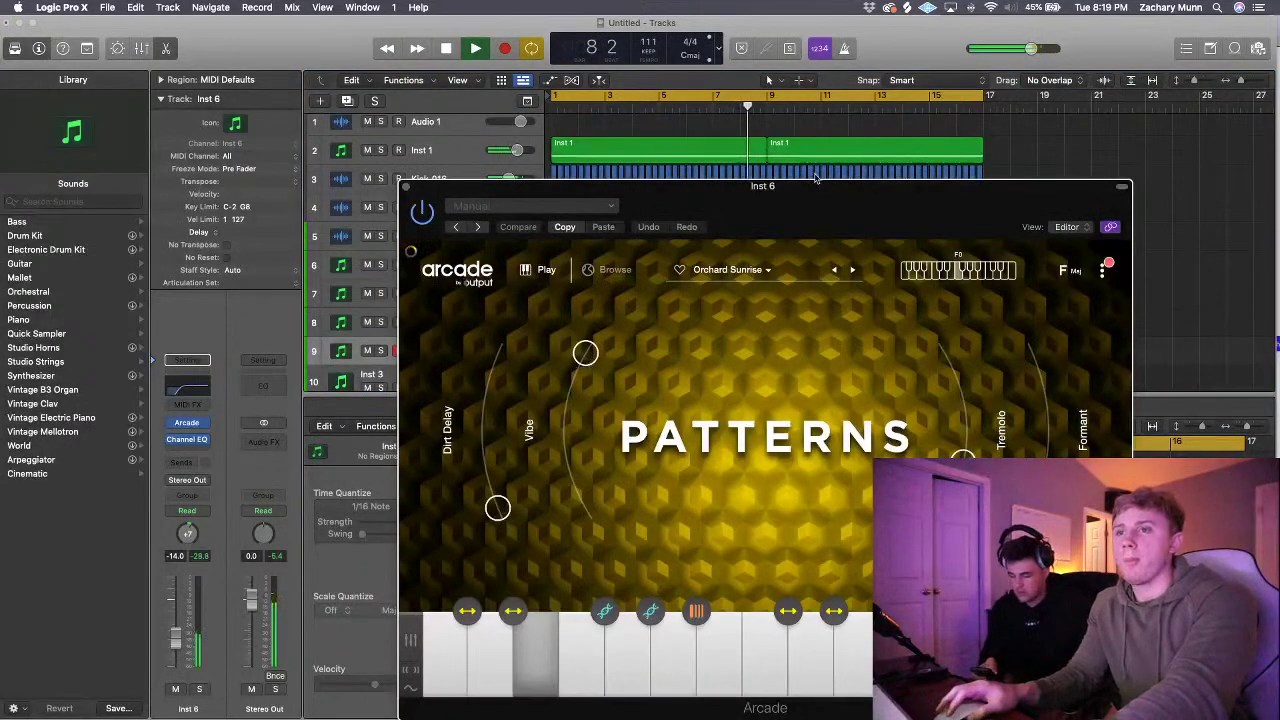
drag(815, 178, 804, 120)
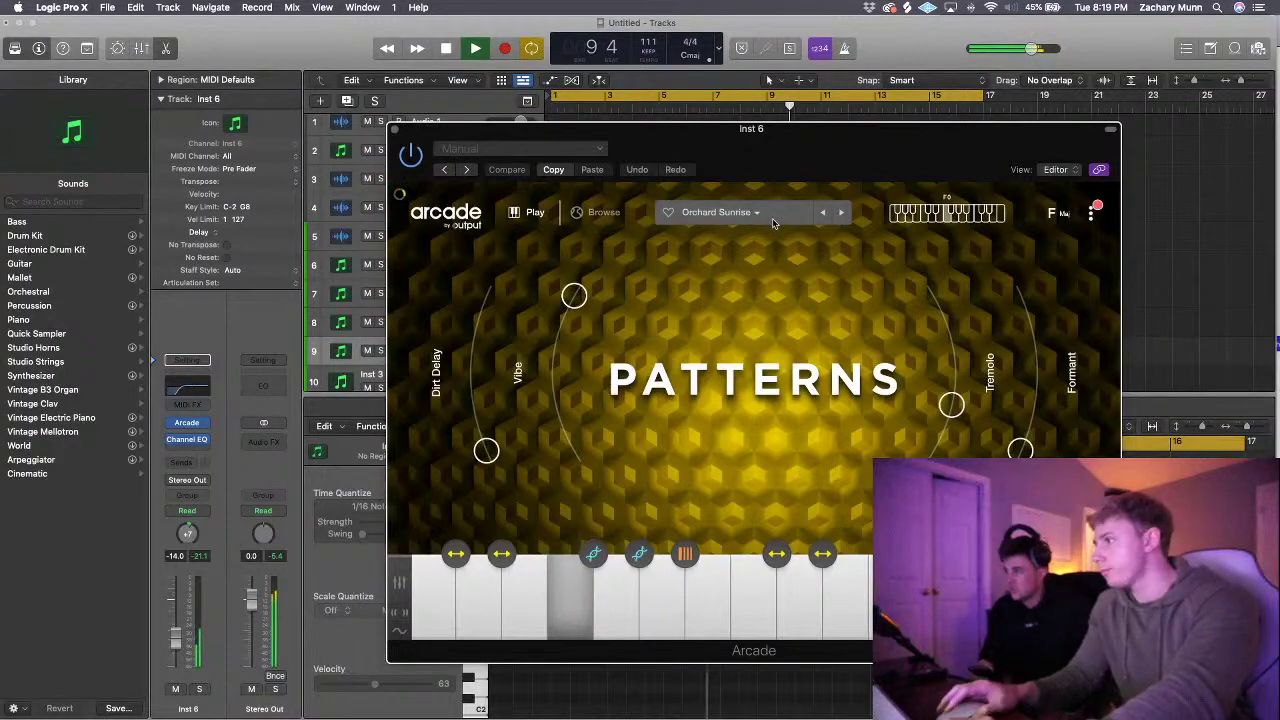
click(571, 632)
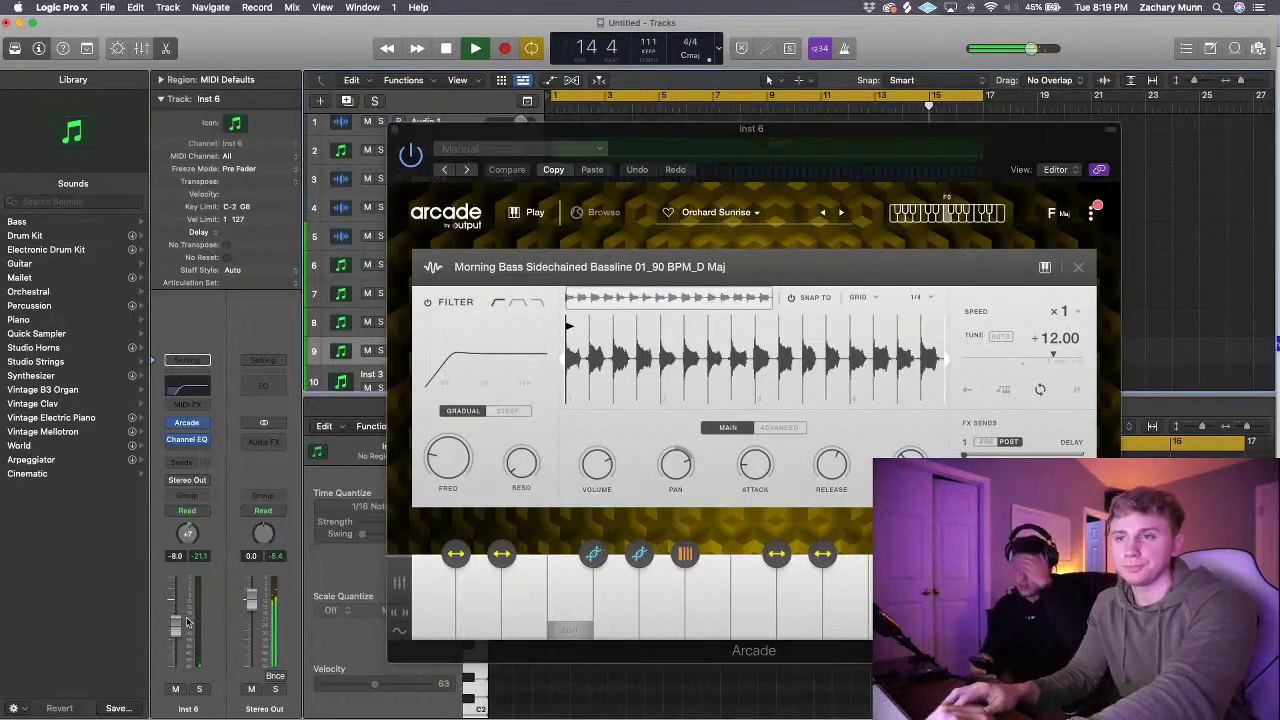
- Browse Arcade's Lines catalogue and open the Patterns line
click(600, 212)
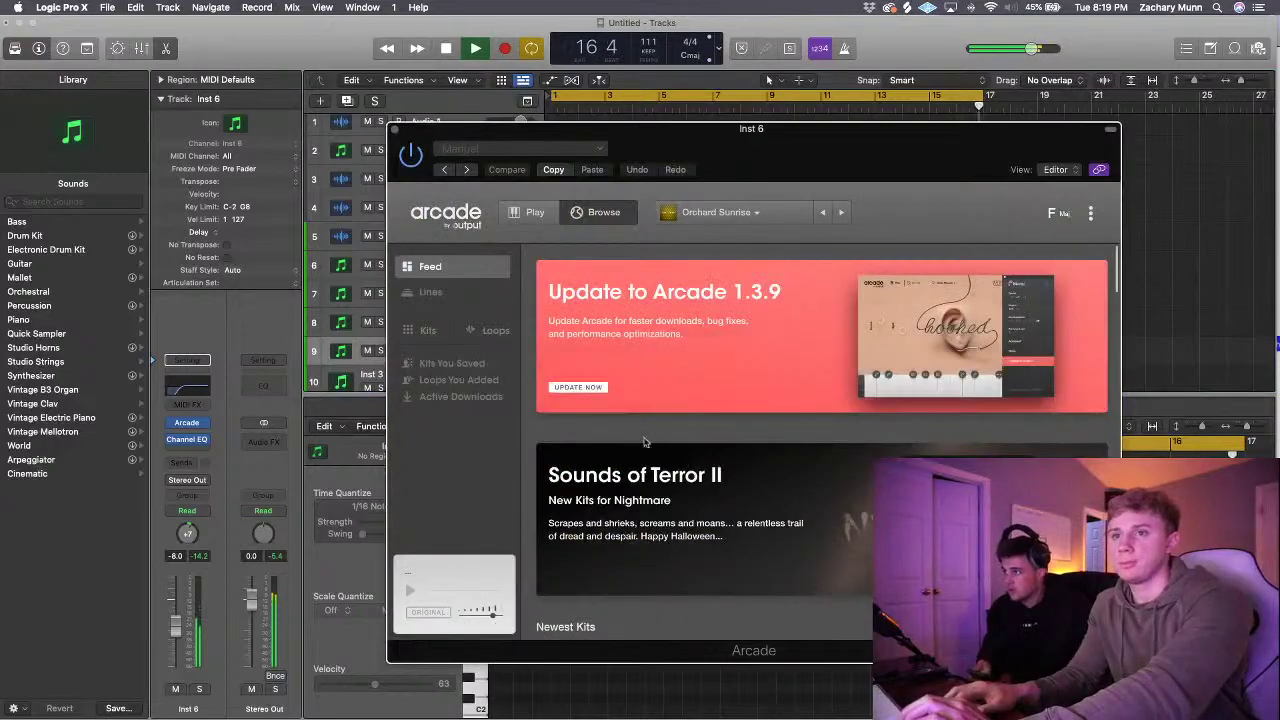
scroll(629, 279, down, 3)
click(430, 292)
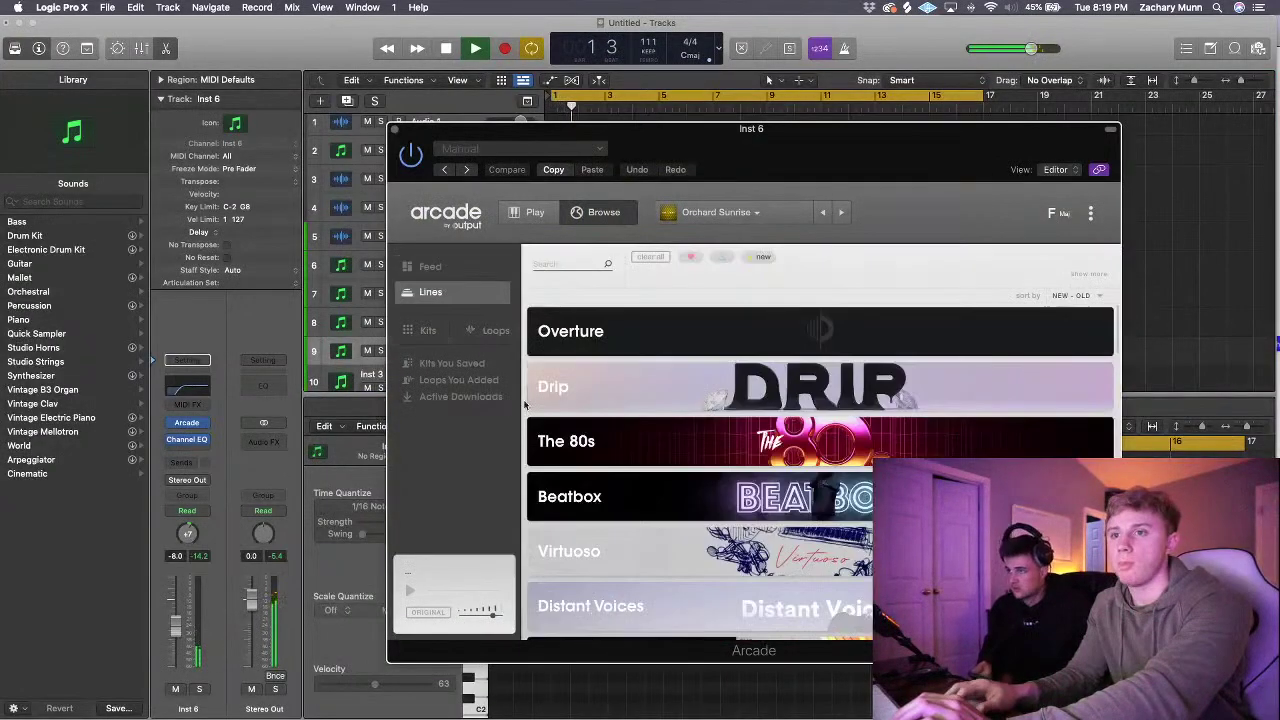
scroll(697, 446, down, 10)
scroll(697, 446, down, 8)
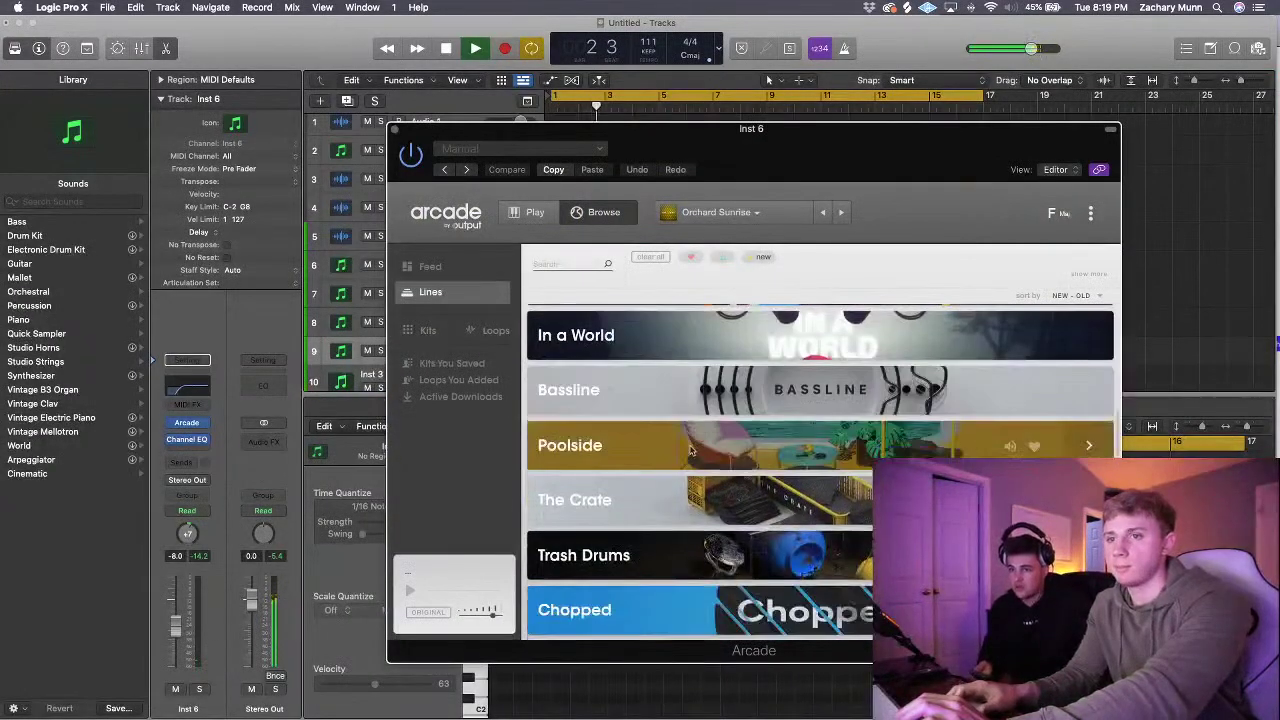
scroll(695, 480, down, 5)
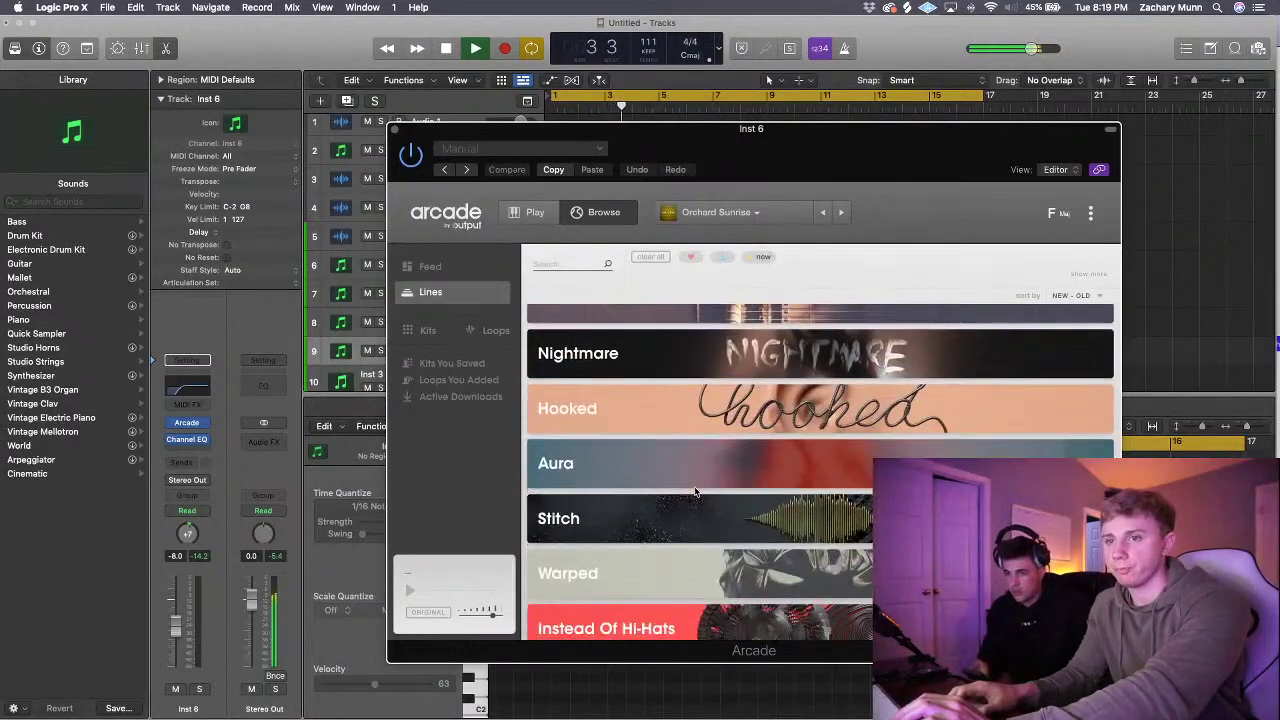
scroll(690, 498, down, 5)
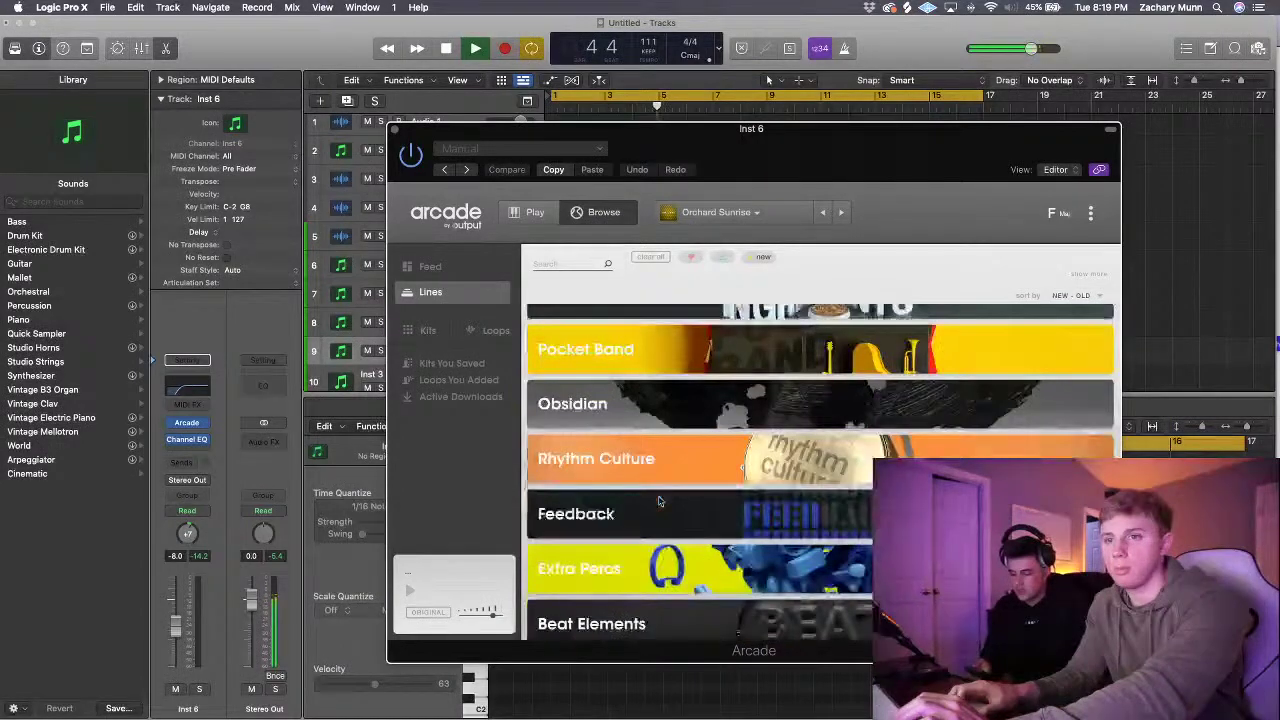
scroll(660, 503, down, 4)
scroll(660, 505, up, 2)
click(662, 508)
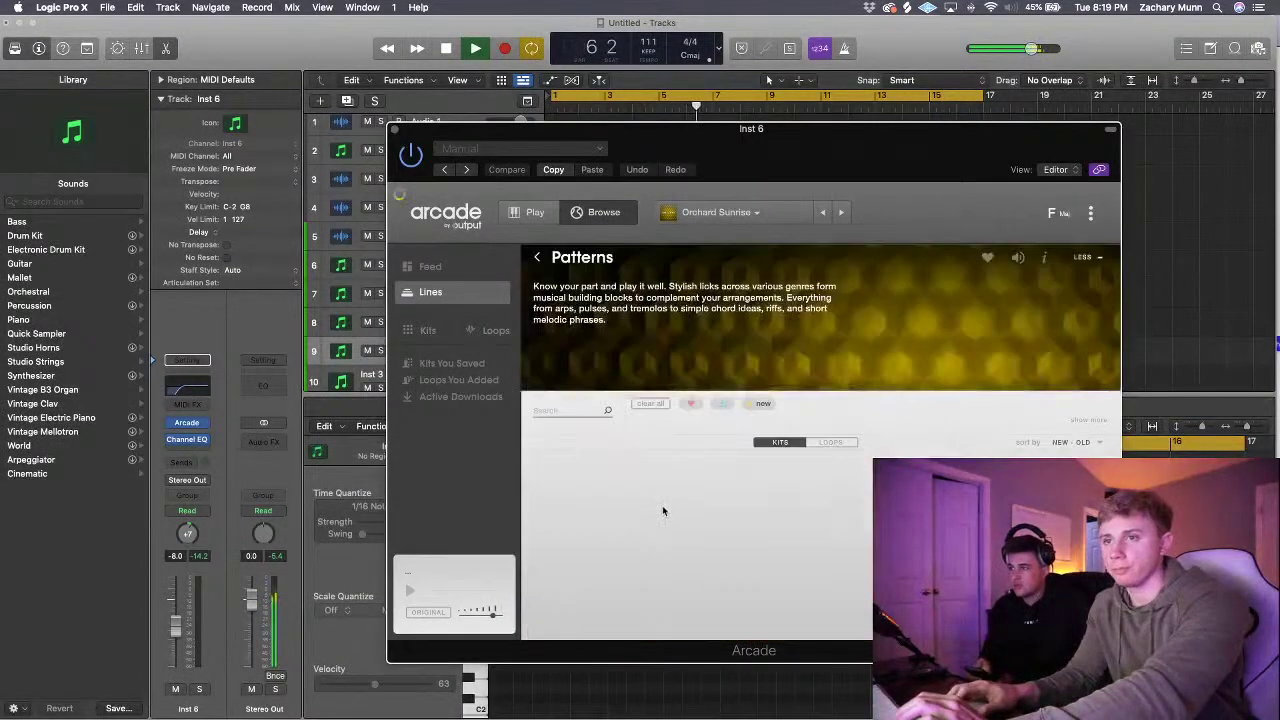
- Find the Silverlake Guitar Textures kit in Arcade's Patterns line and load it on Inst 6
scroll(720, 520, down, 10)
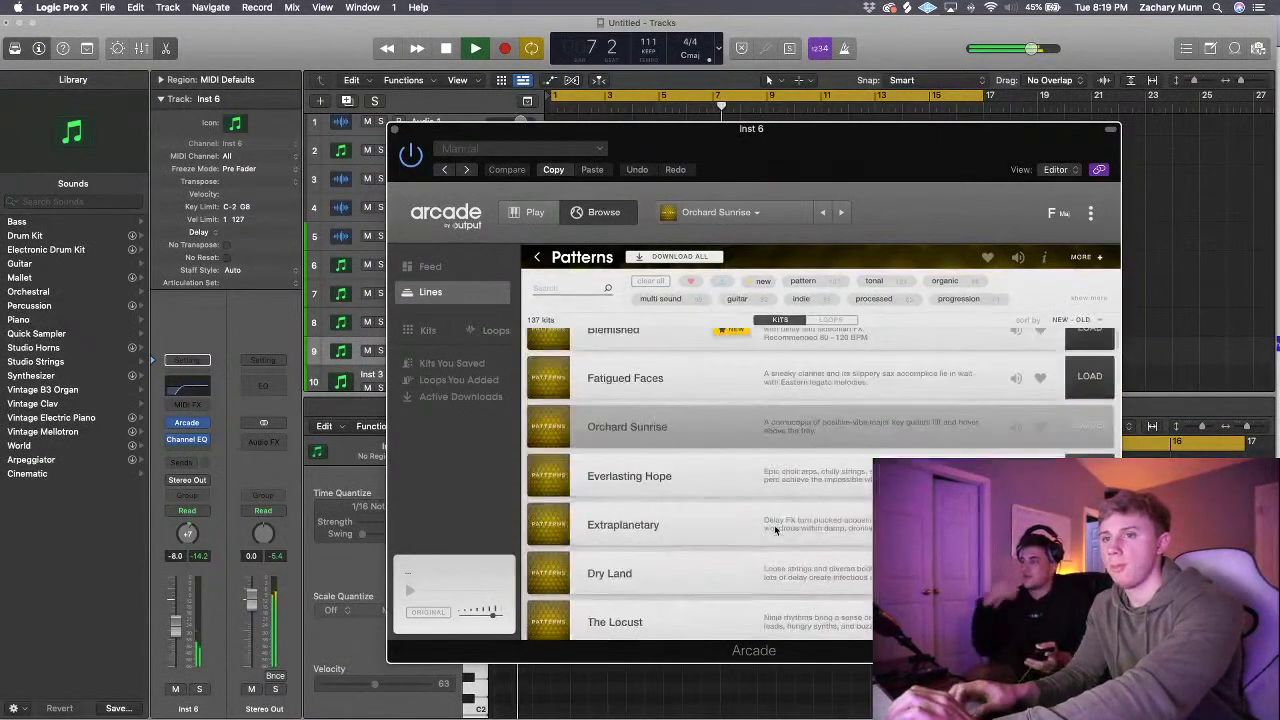
scroll(775, 530, down, 5)
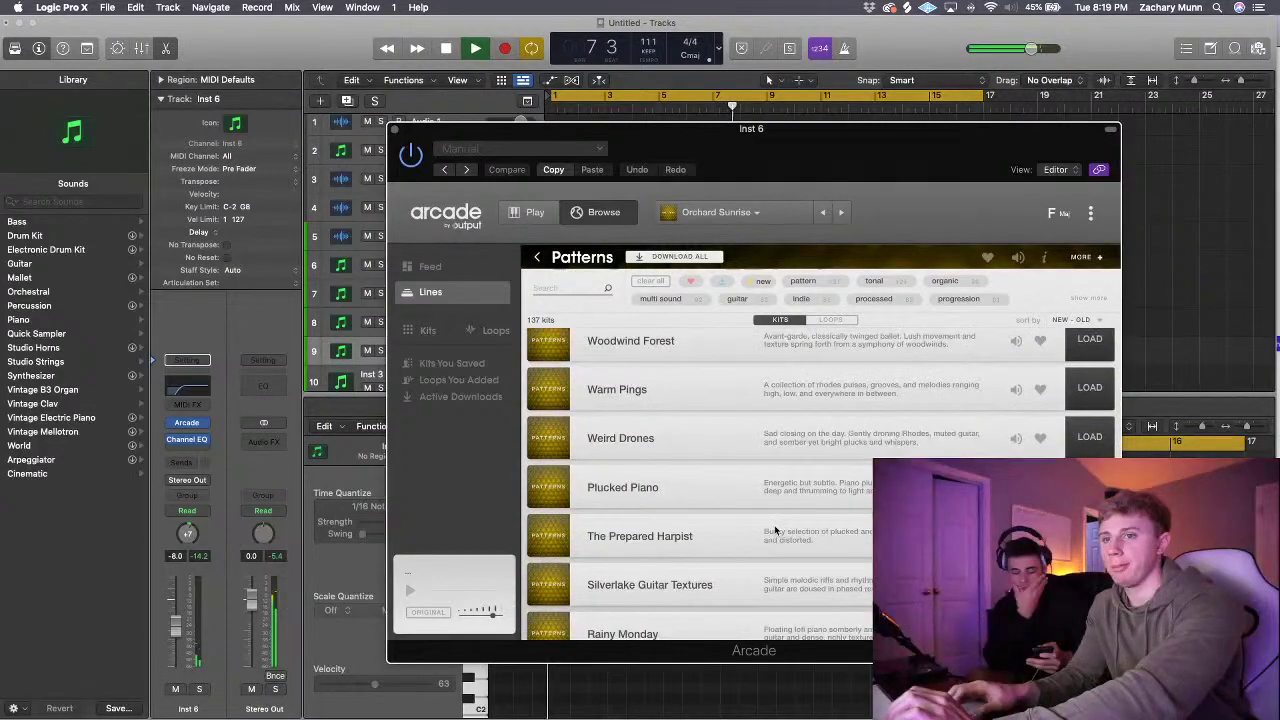
scroll(775, 530, down, 8)
scroll(775, 530, up, 12)
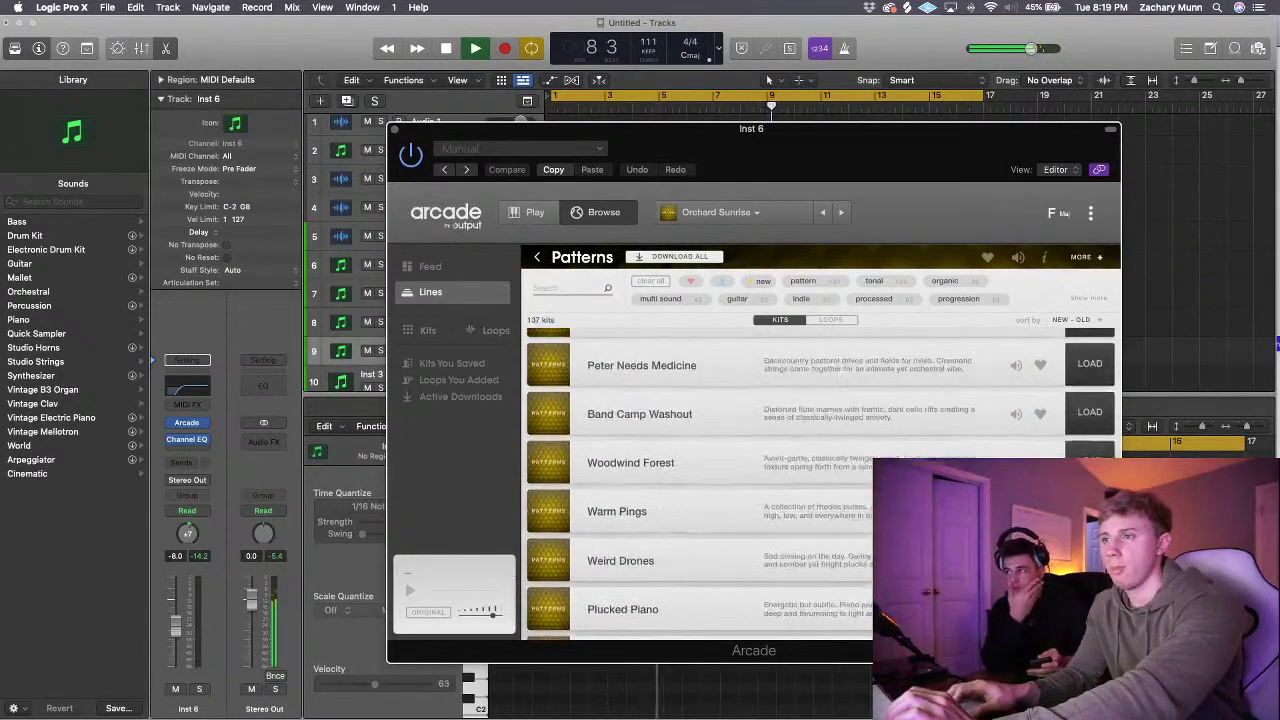
scroll(775, 530, down, 5)
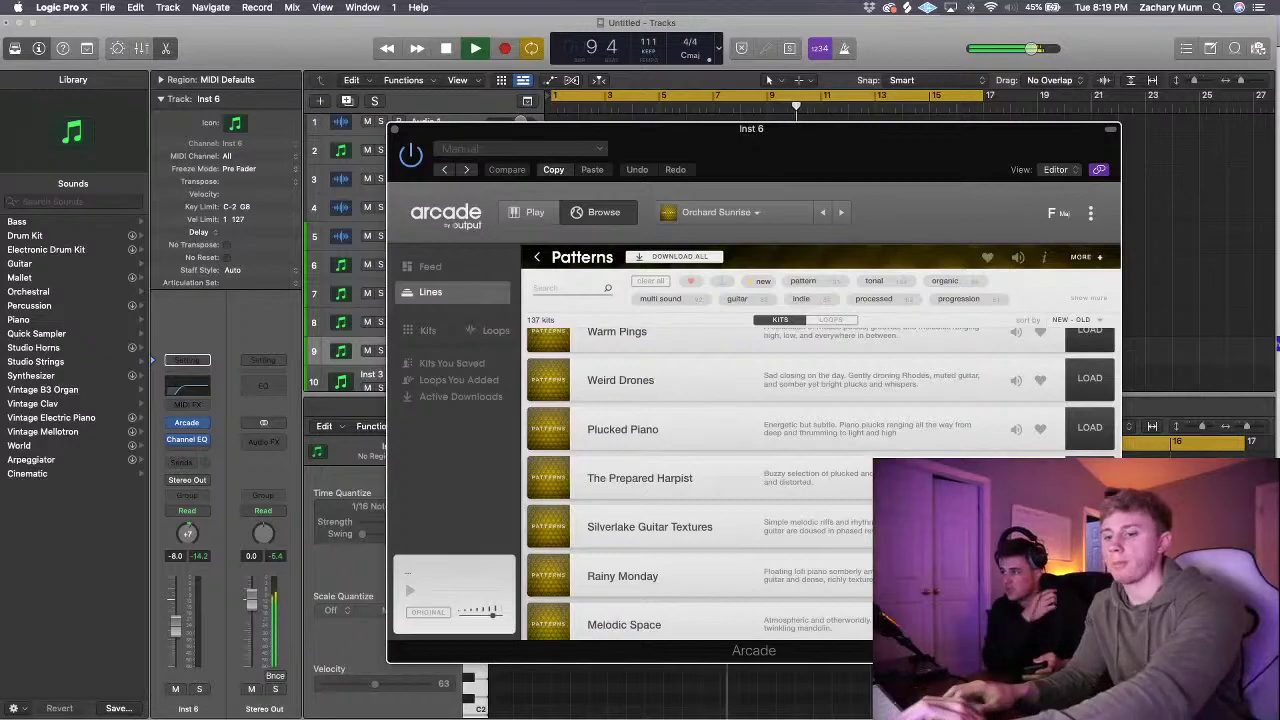
click(1089, 526)
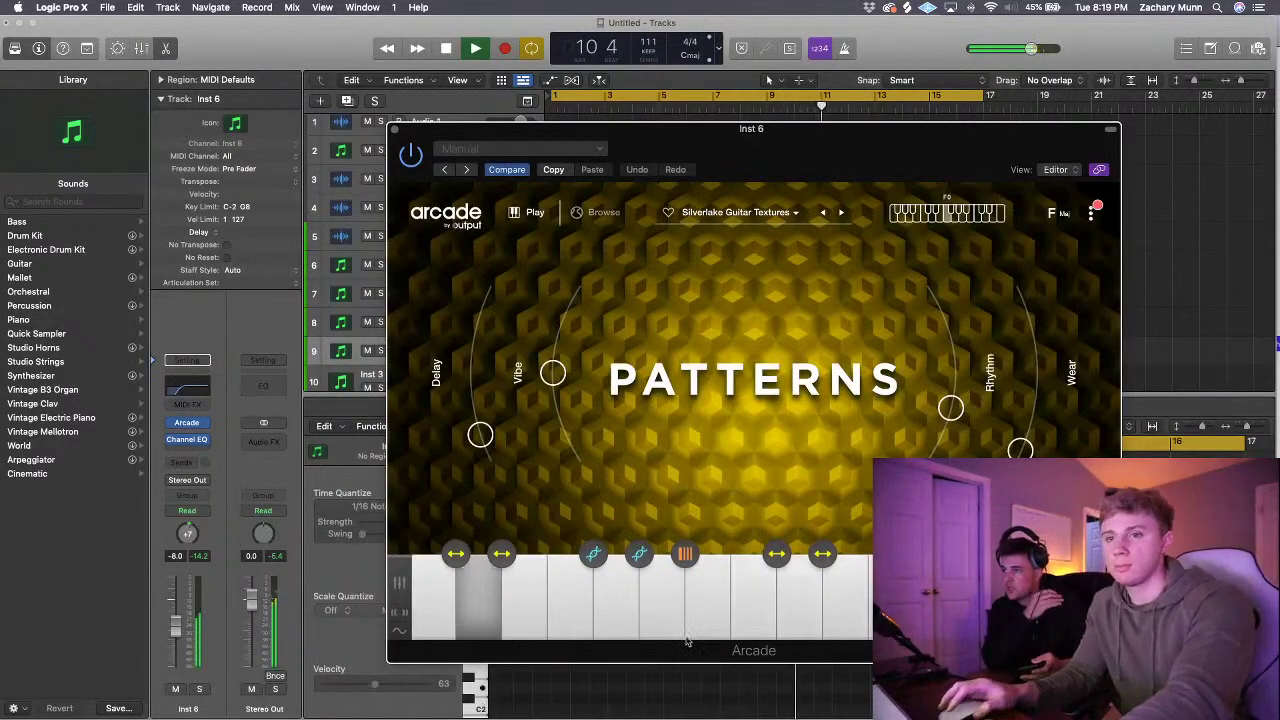
- Audition several Silverlake Guitar Chord Groove loops while lowering the Inst 6 track volume to about -13 dB
click(532, 630)
click(570, 630)
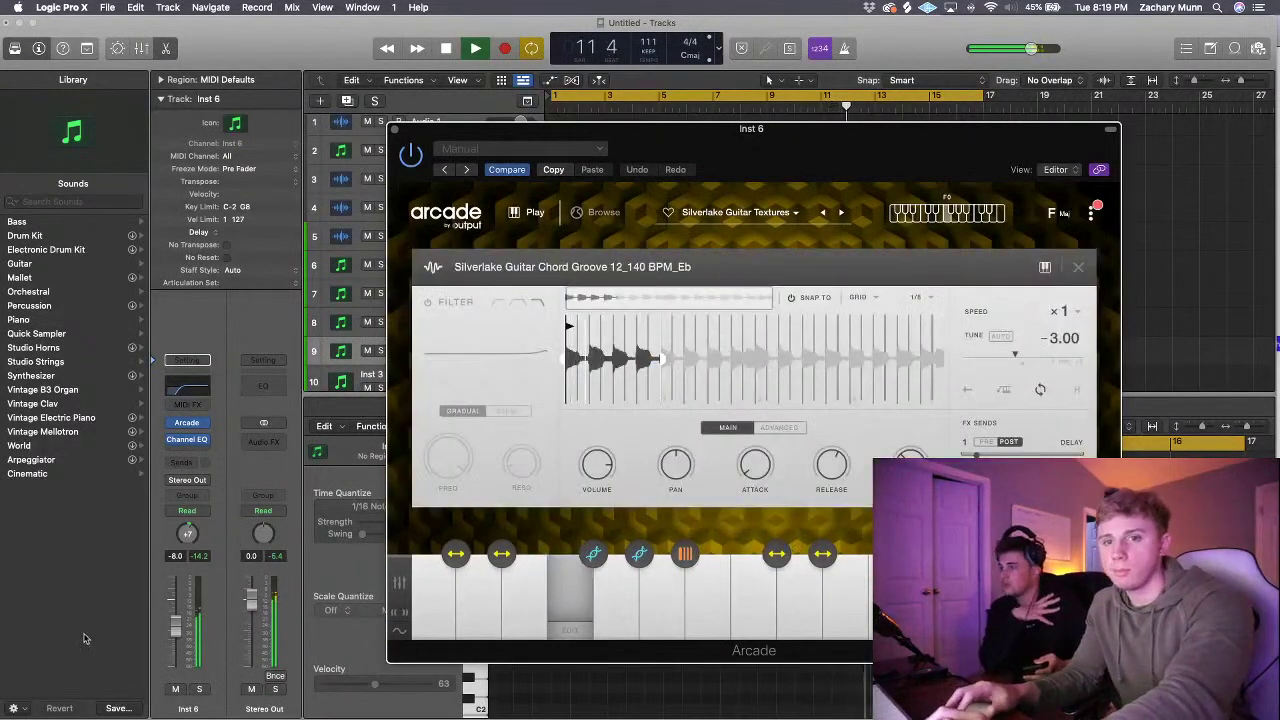
drag(175, 627, 176, 640)
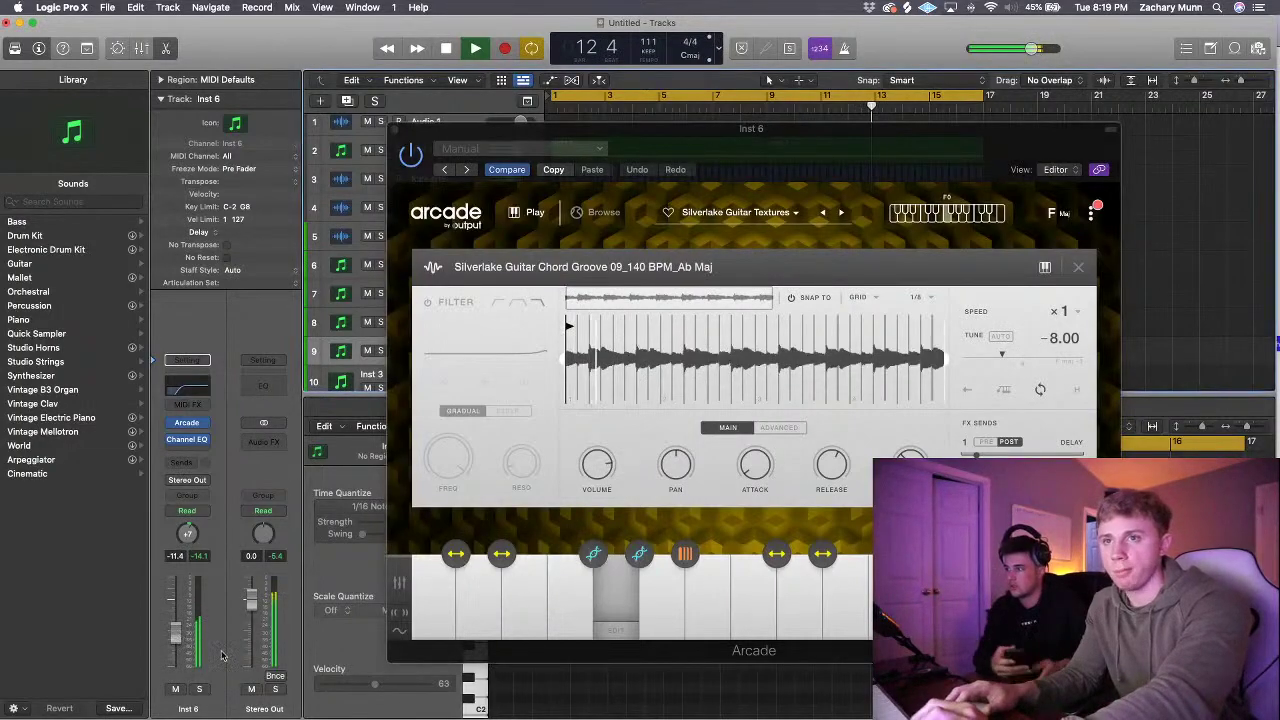
drag(172, 633, 172, 637)
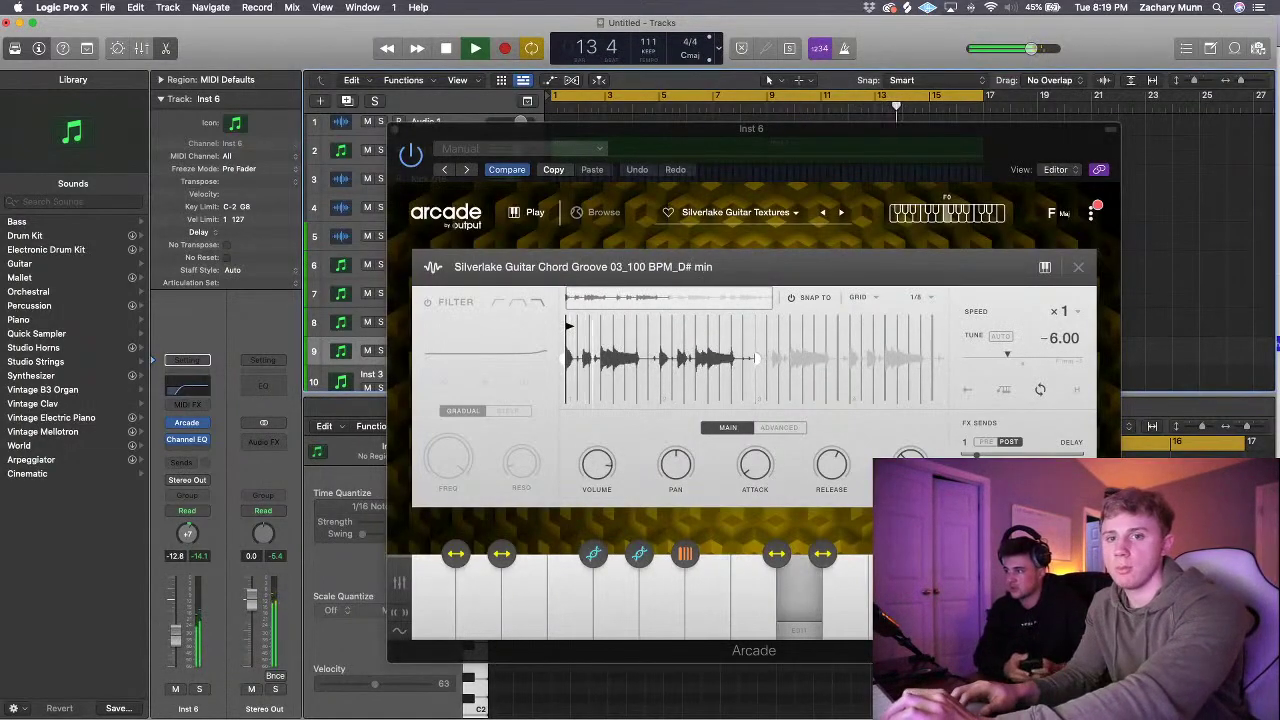
- Load The Prepared Harpist kit on Inst 6 and audition its harp and Indie Paper AcGtr Buzzy Riff loops against the beat
click(822, 212)
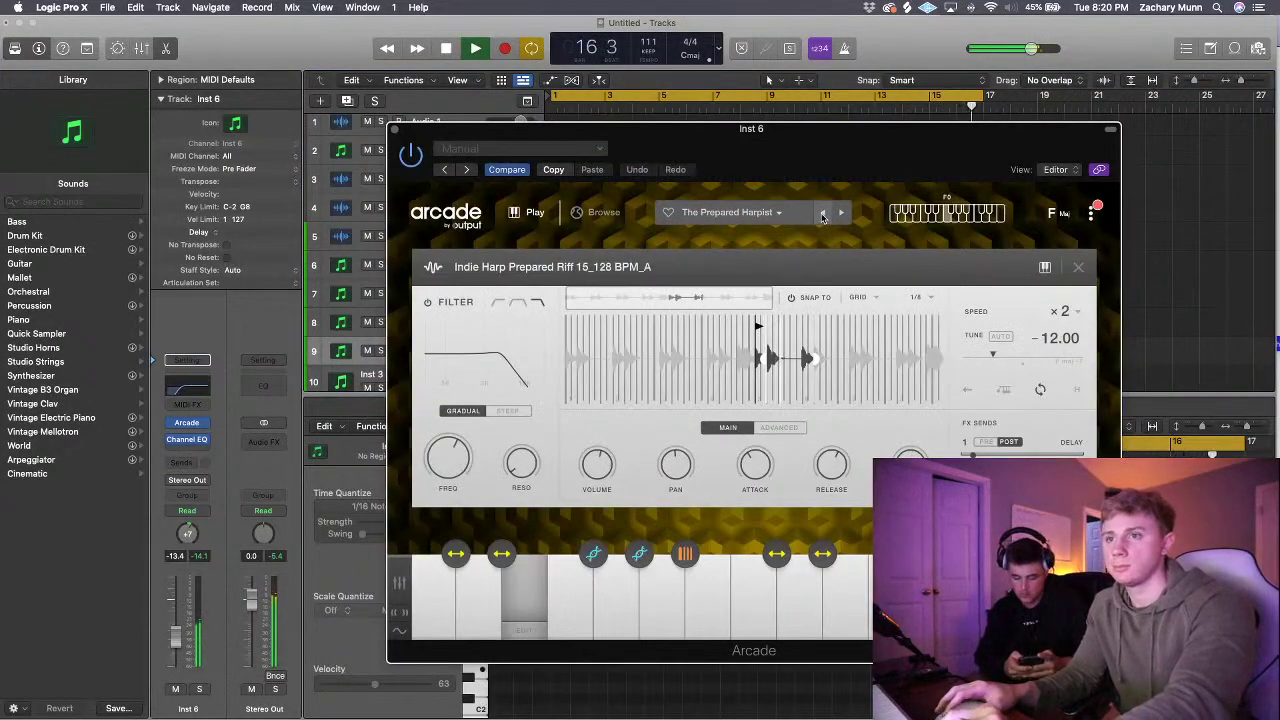
click(822, 214)
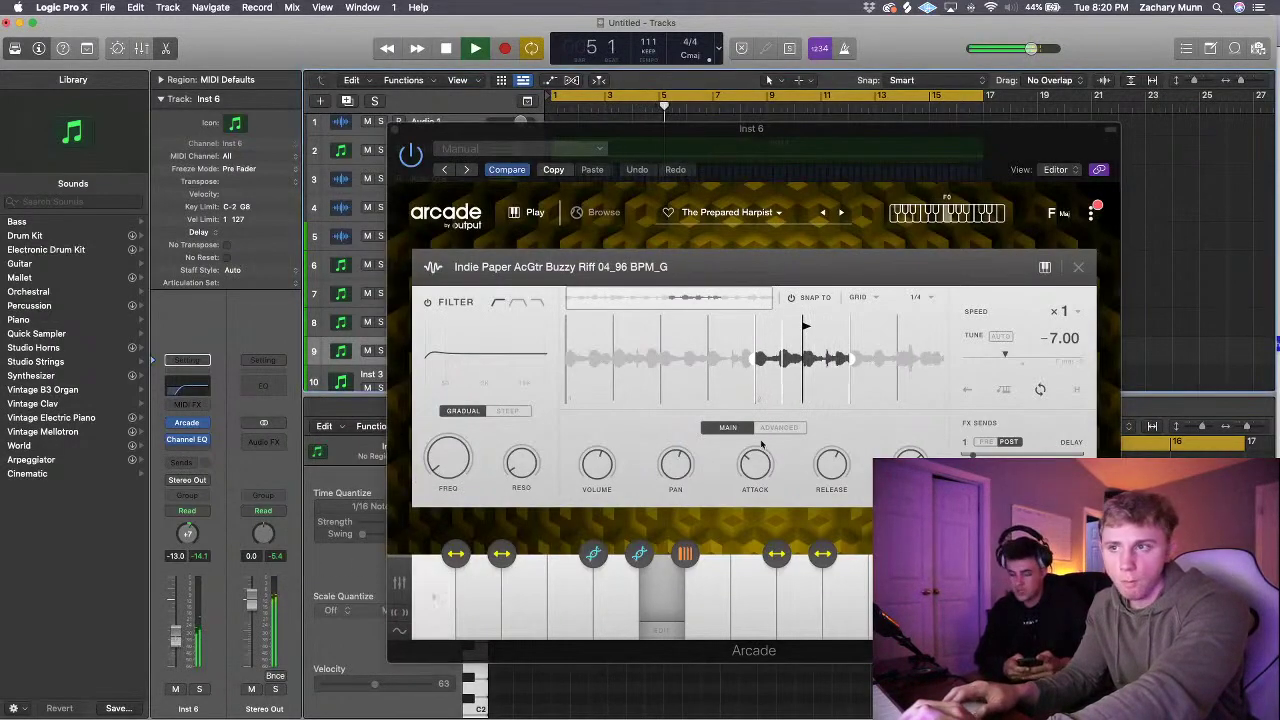
mouse_move(847, 362)
mouse_down()
mouse_move(972, 368)
mouse_move(852, 370)
mouse_up()
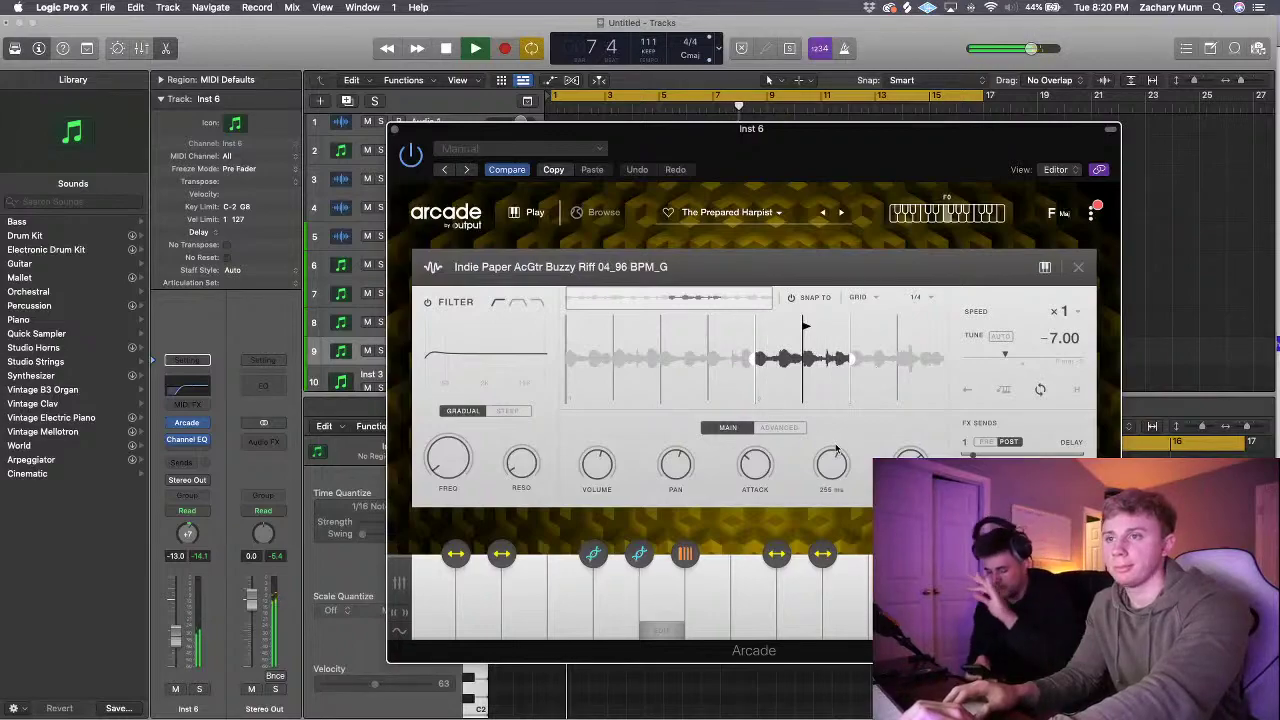
key(h)
key(j)
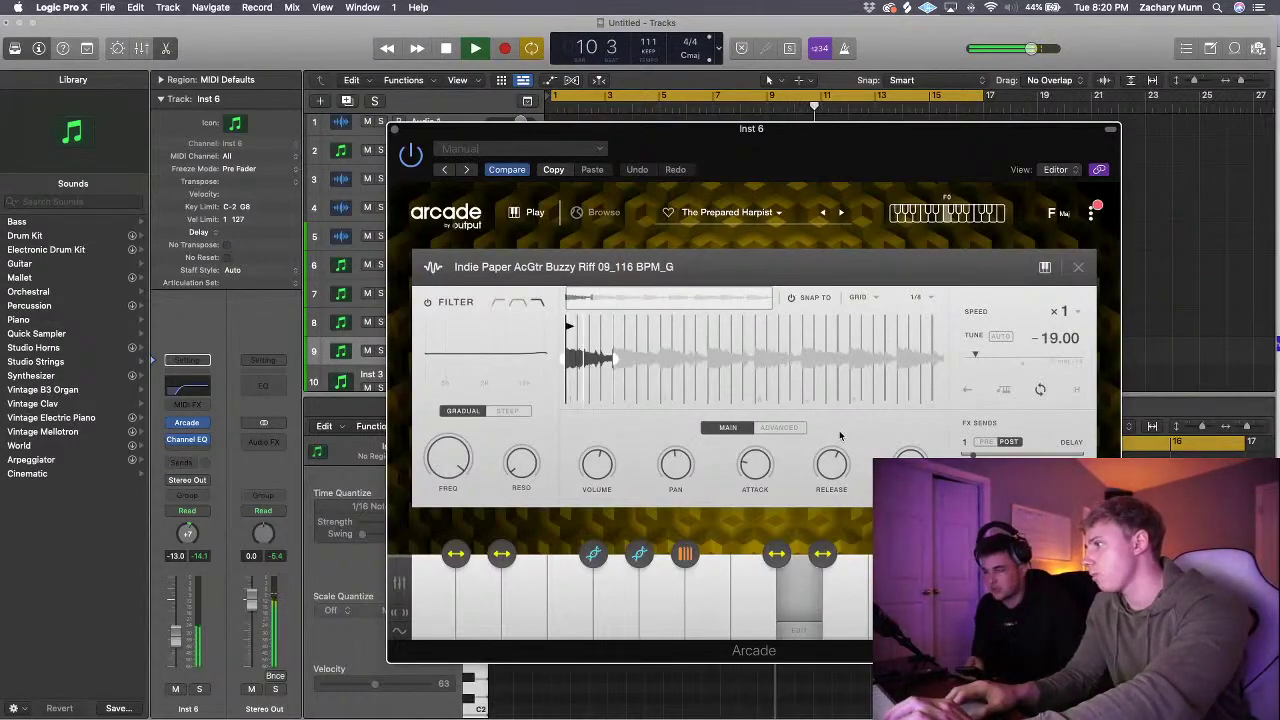
key(k)
key(l)
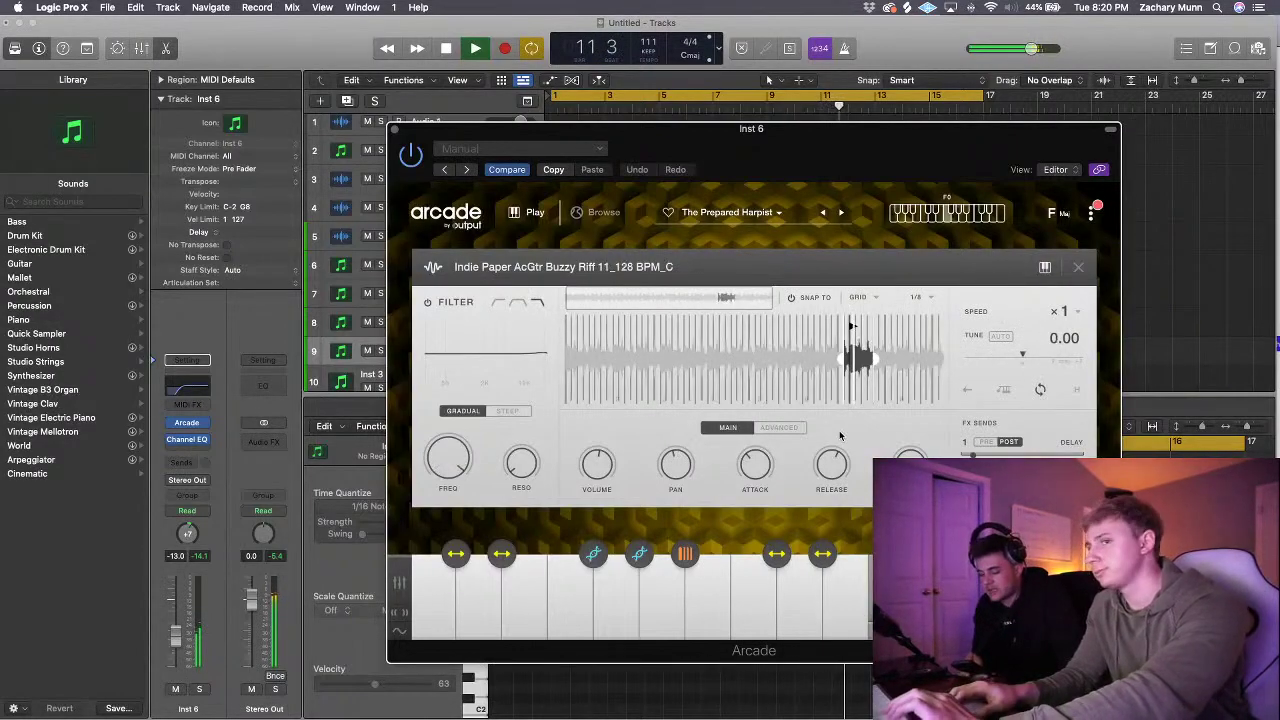
key(k)
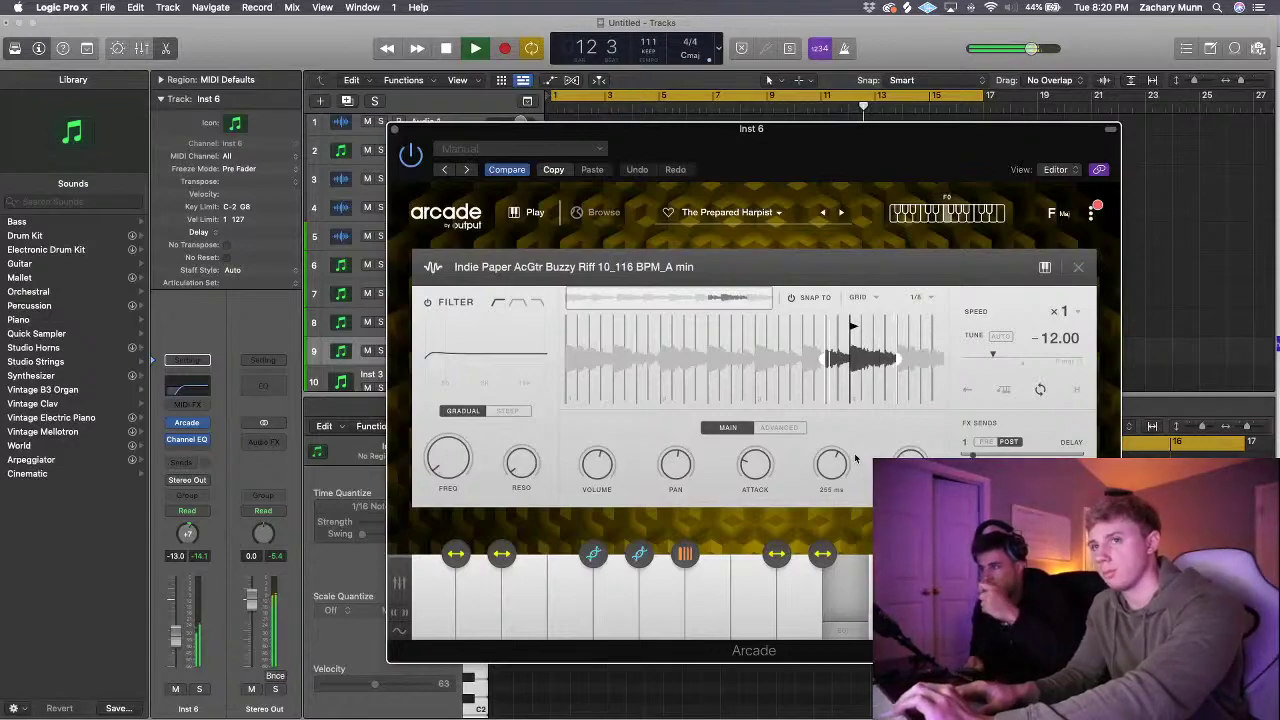
key(g)
key(h)
key(k)
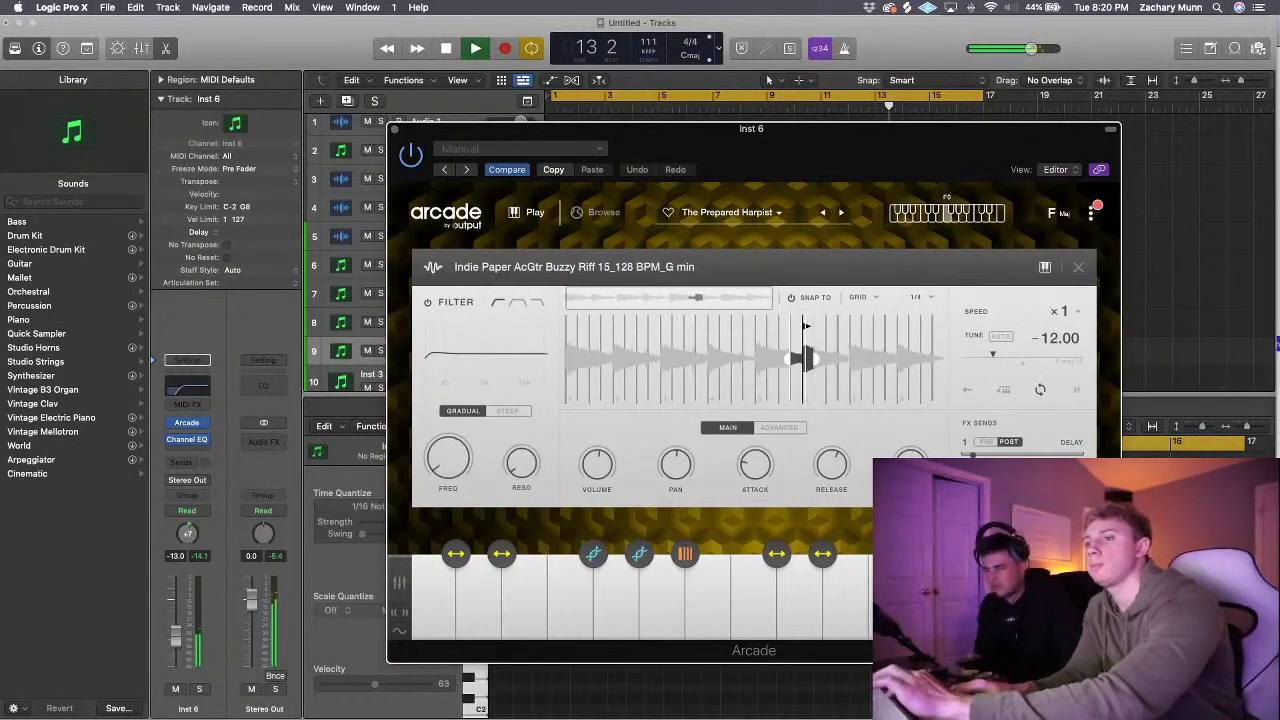
key(l)
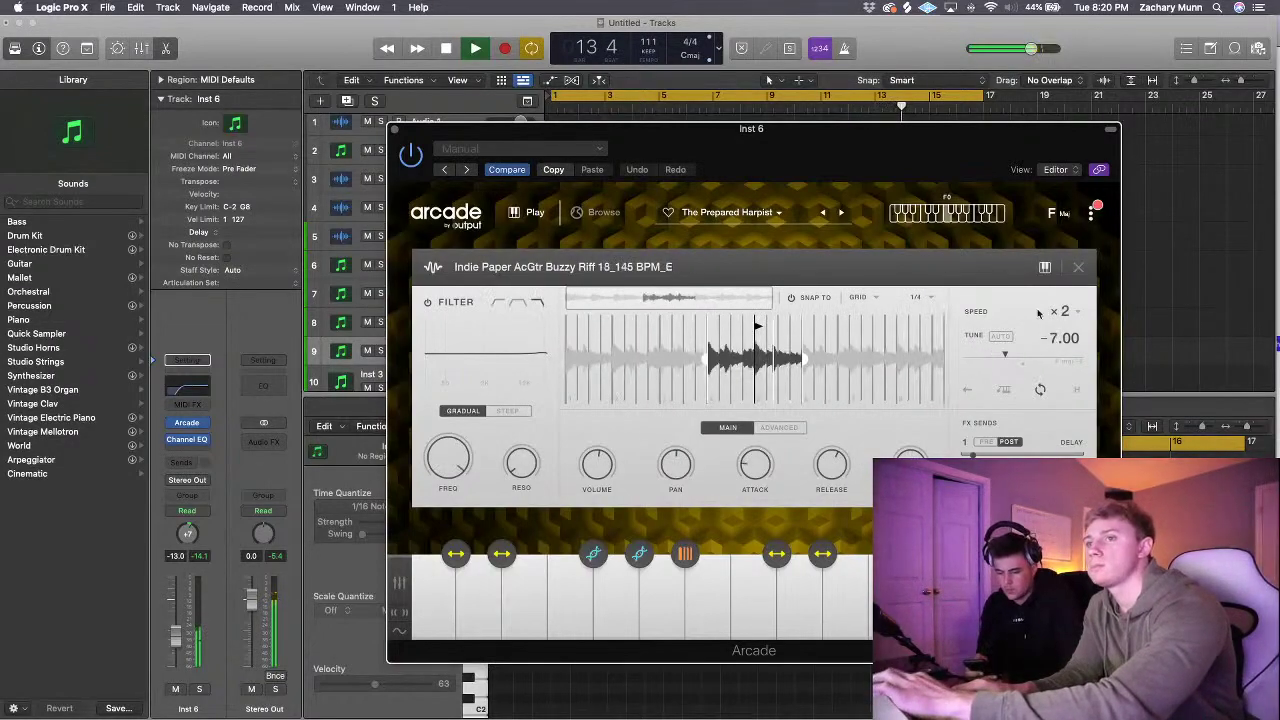
- Compare Silverlake Guitar Textures with The Prepared Harpist, playing the harpist kit's loops in order up to Buzzy Riff 13
click(843, 213)
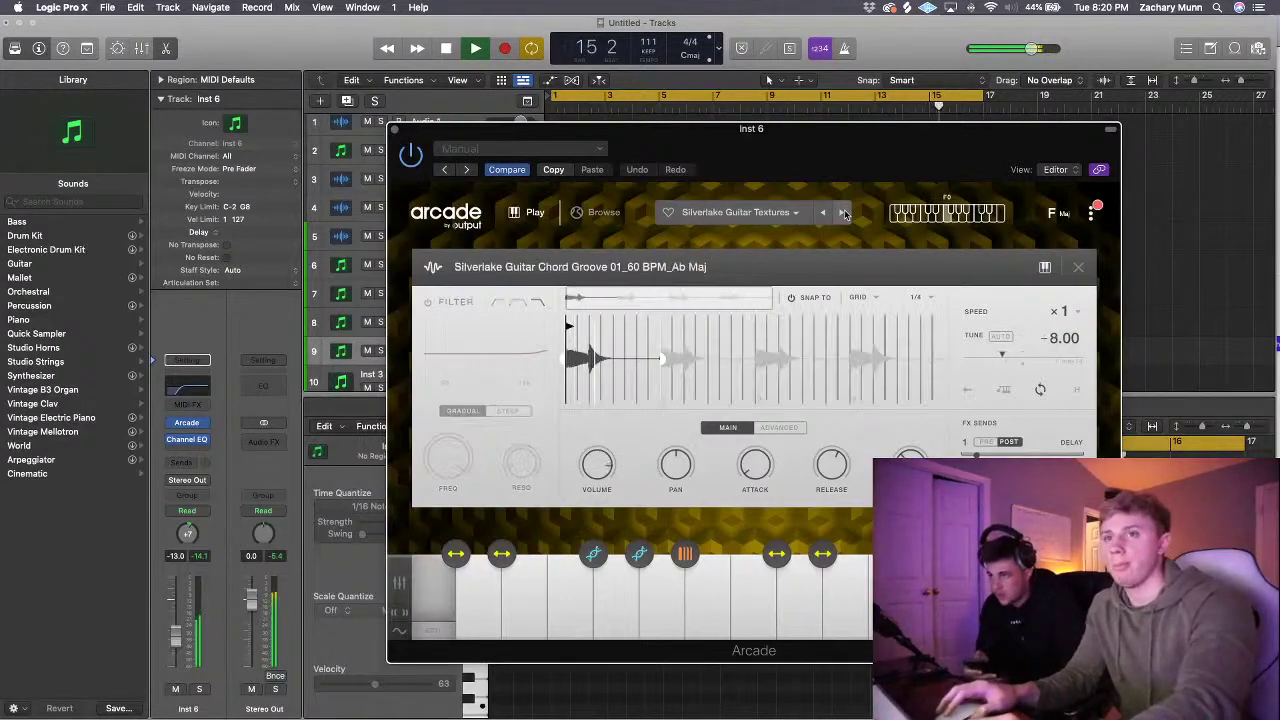
key(s)
key(a)
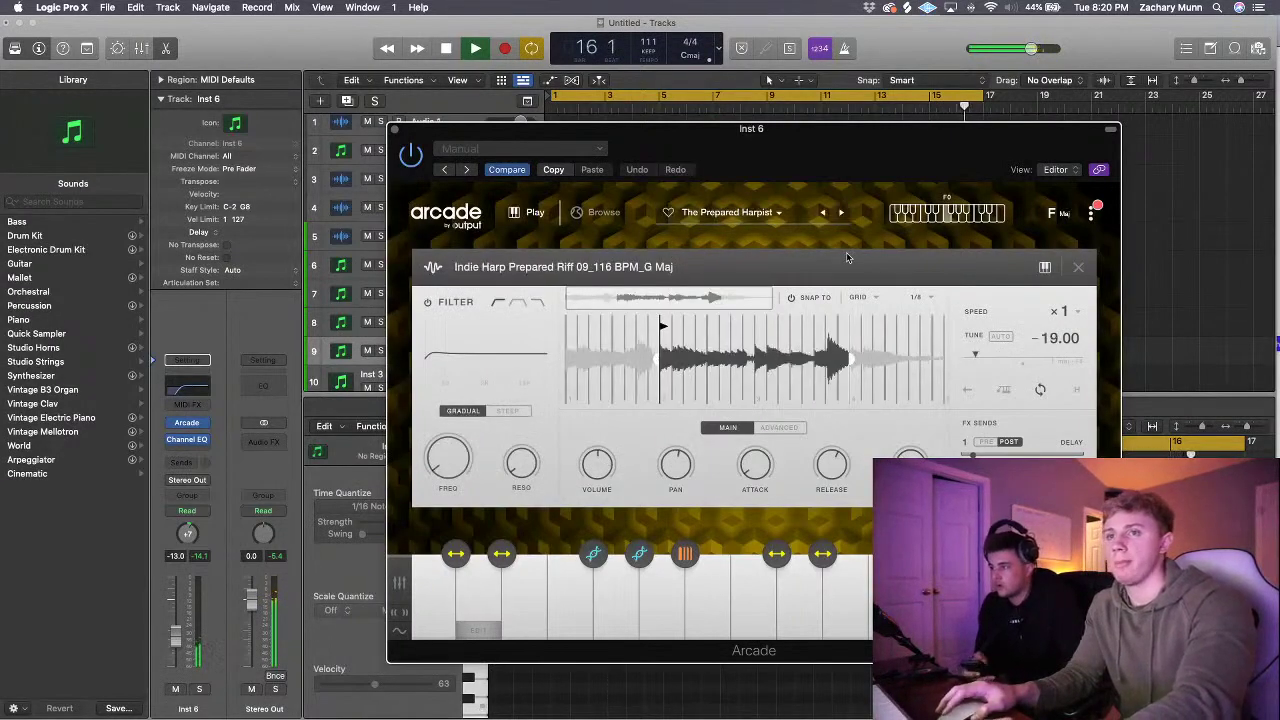
key(apostrophe)
key(d)
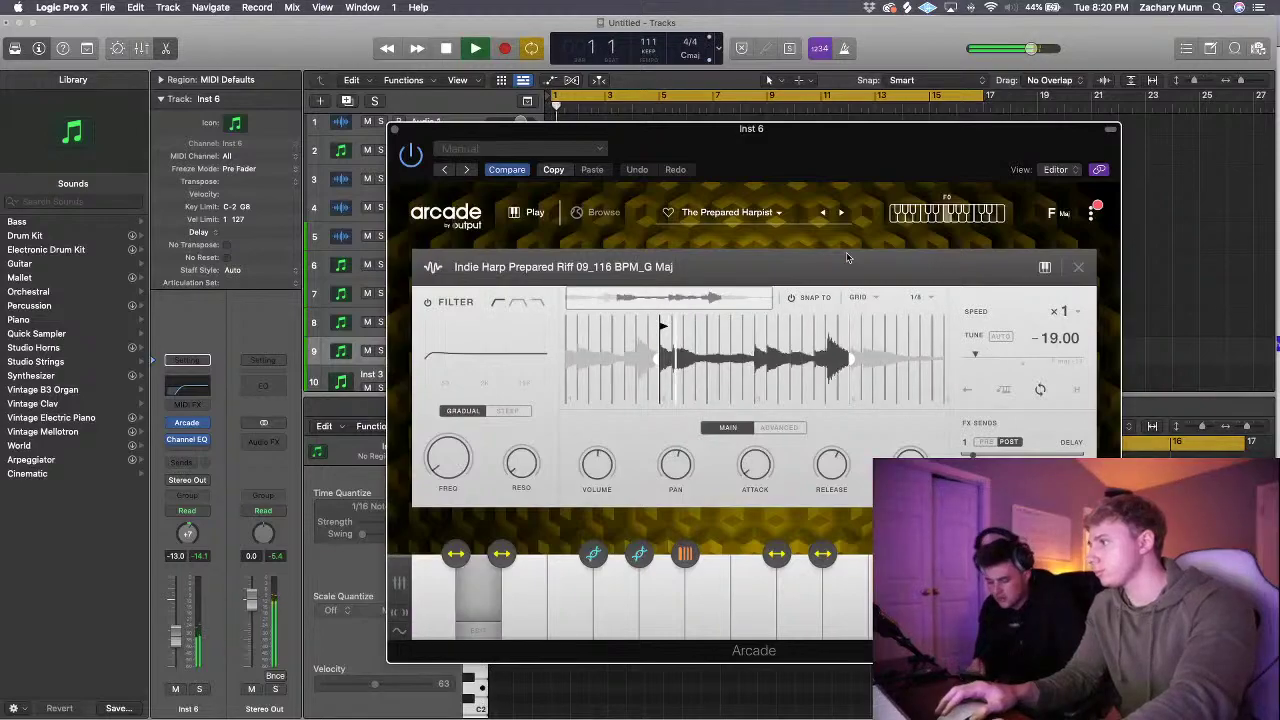
key(f)
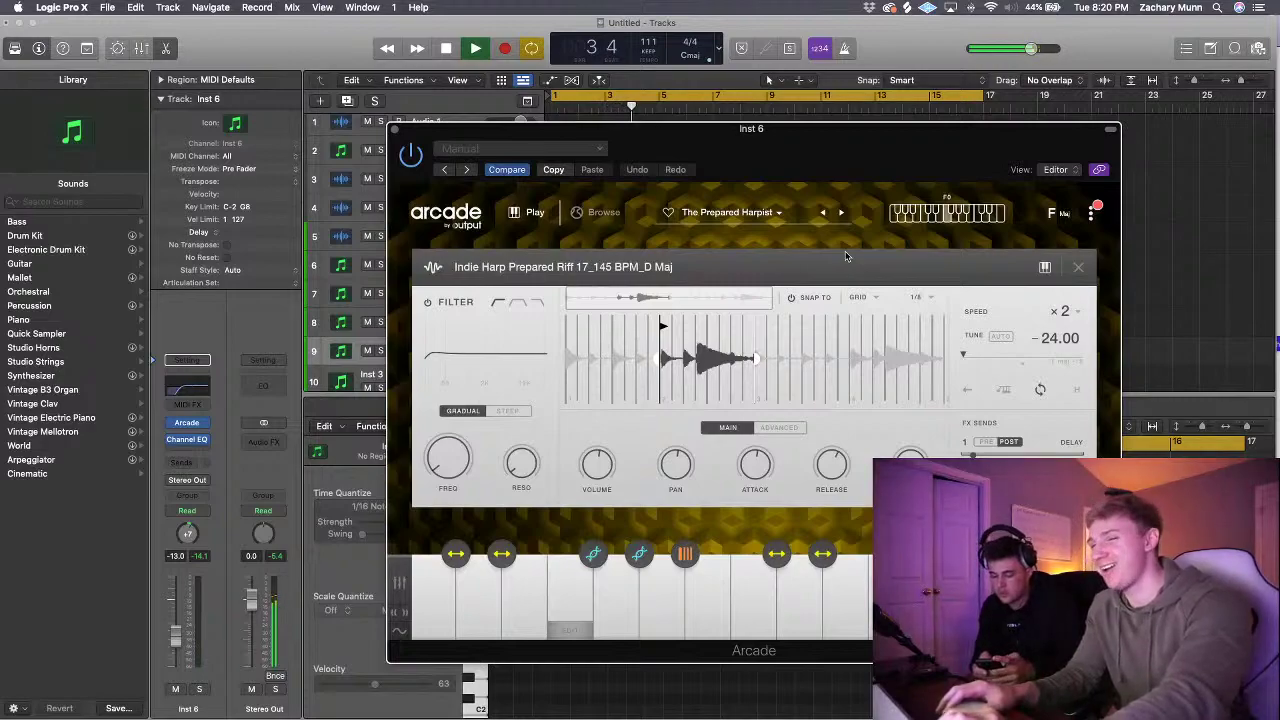
key(g)
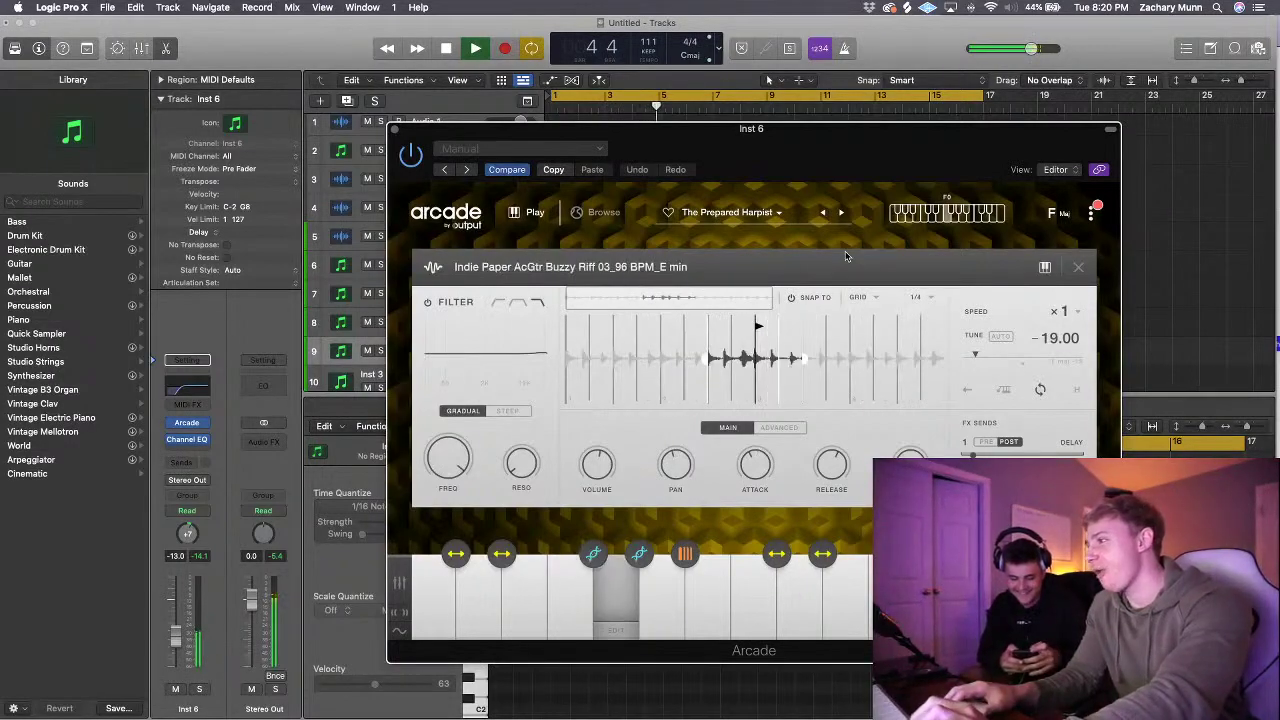
key(h)
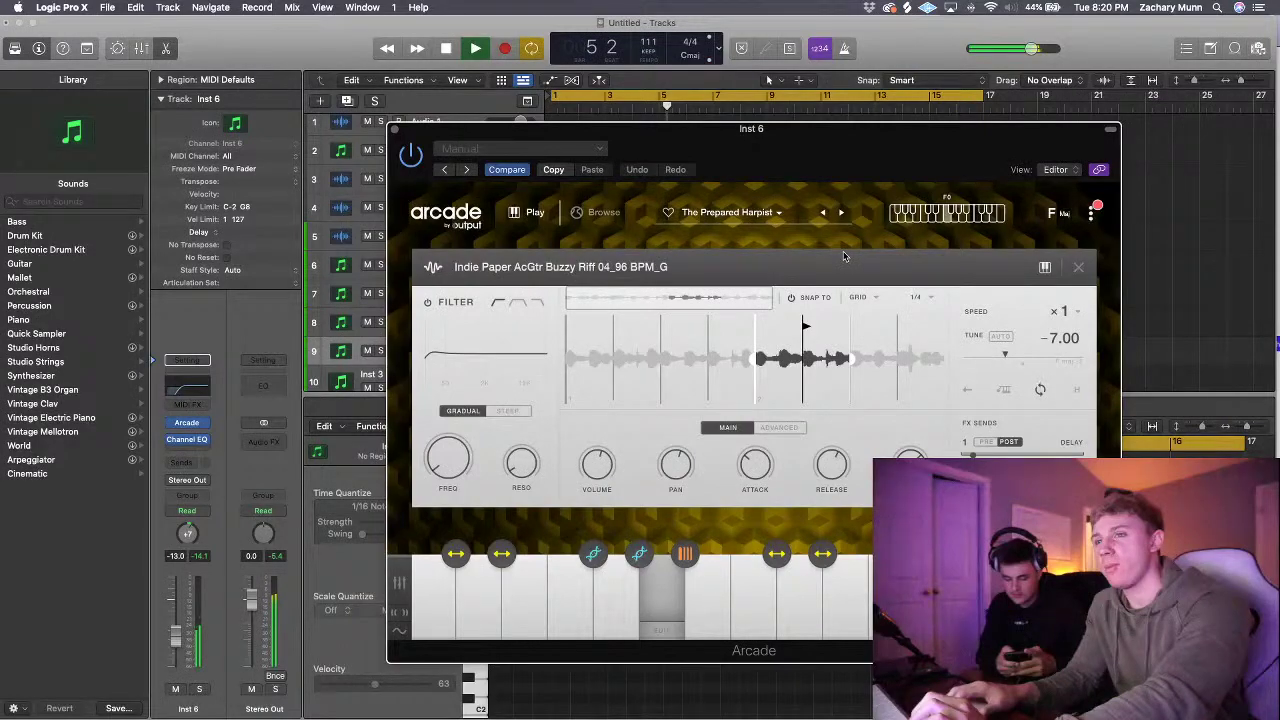
key(k)
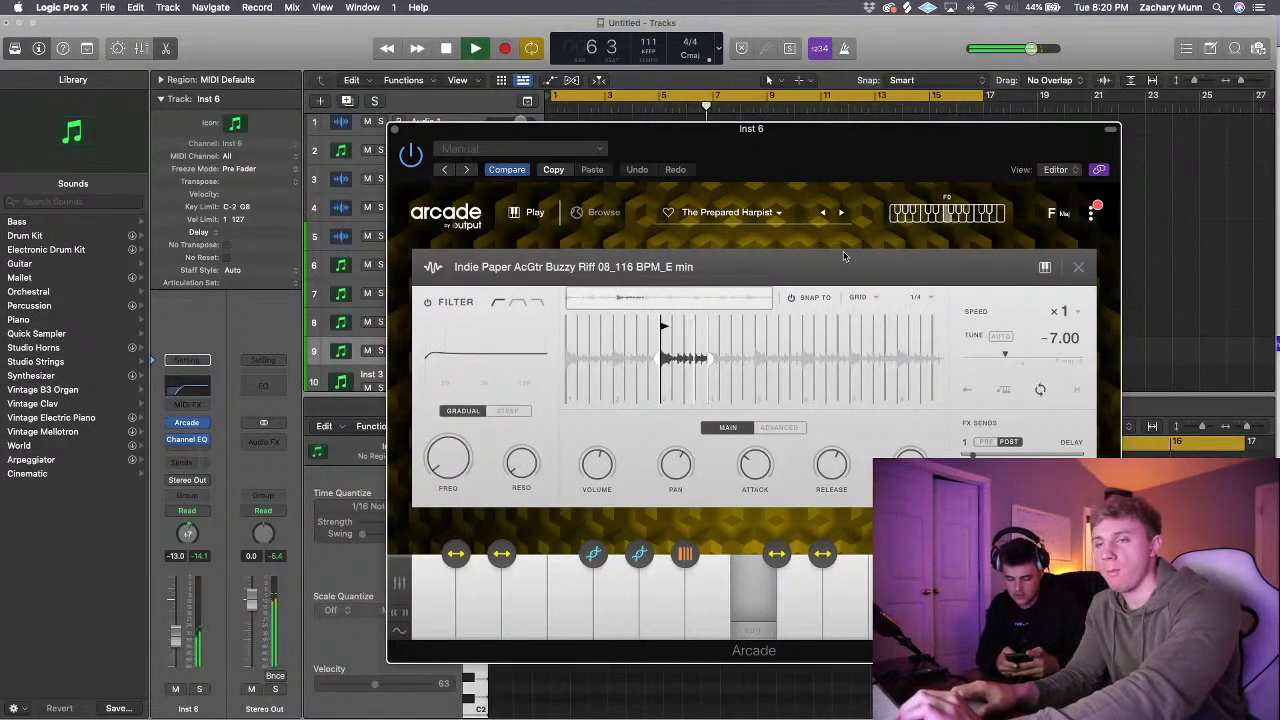
key(l)
key(semicolon)
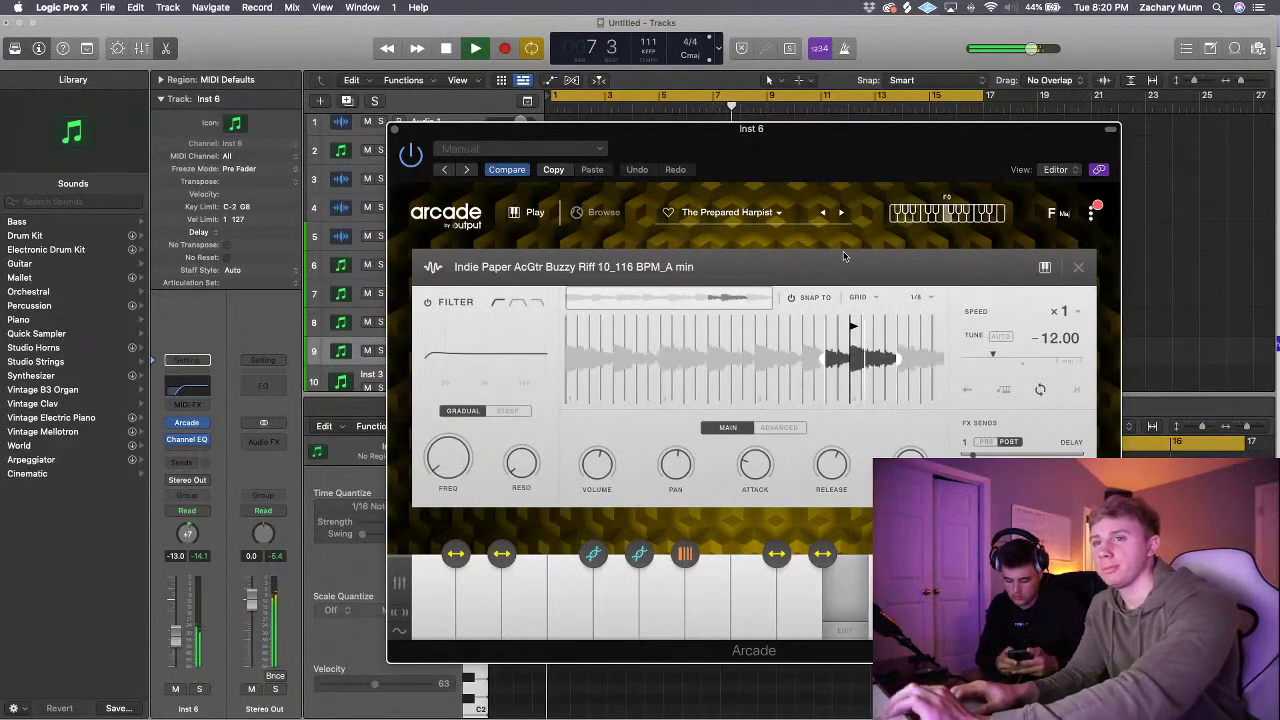
key(apostrophe)
key(bracketright)
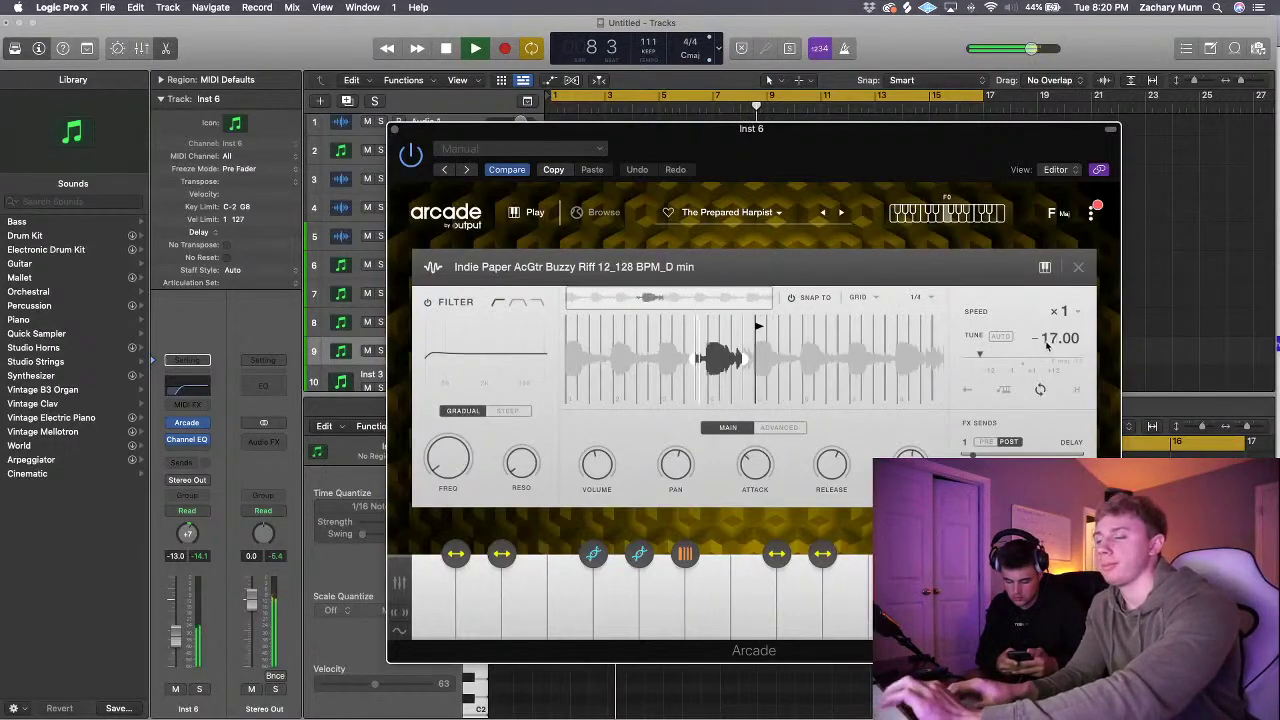
key(backslash)
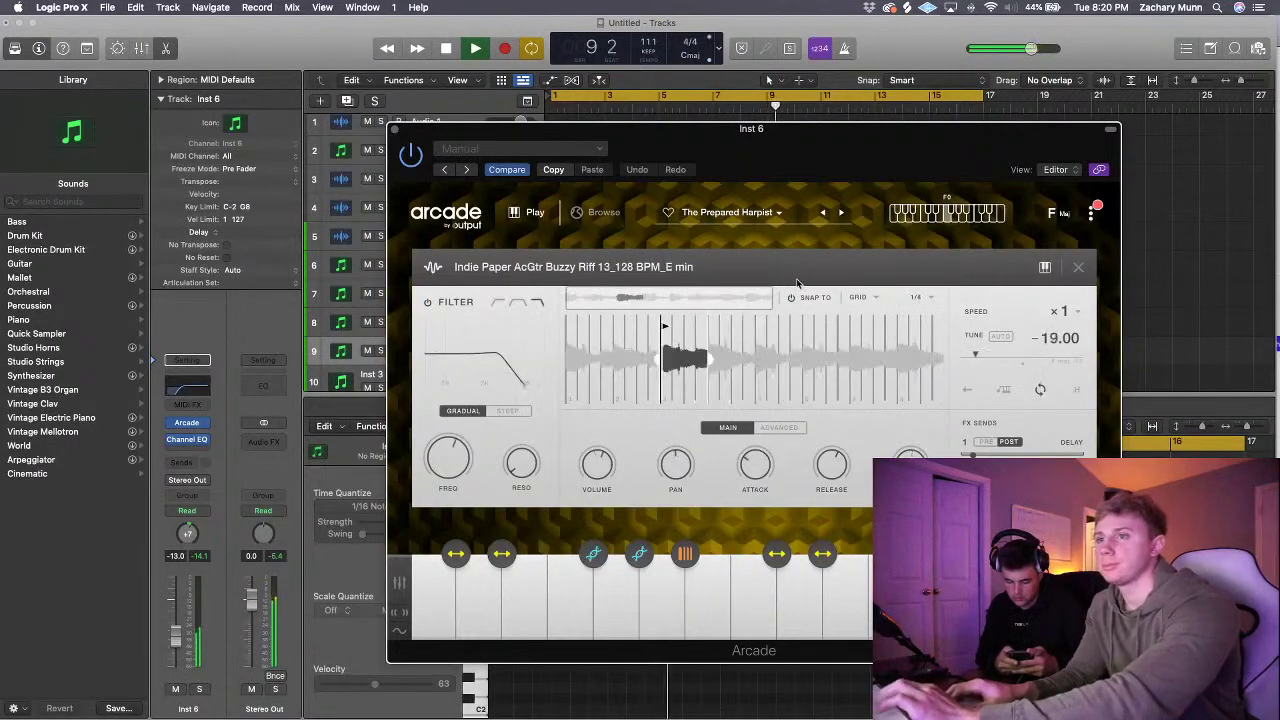
- Recheck the Silverlake Guitar Textures kit briefly, and load the Plucked Piano kit on Inst 6
click(841, 212)
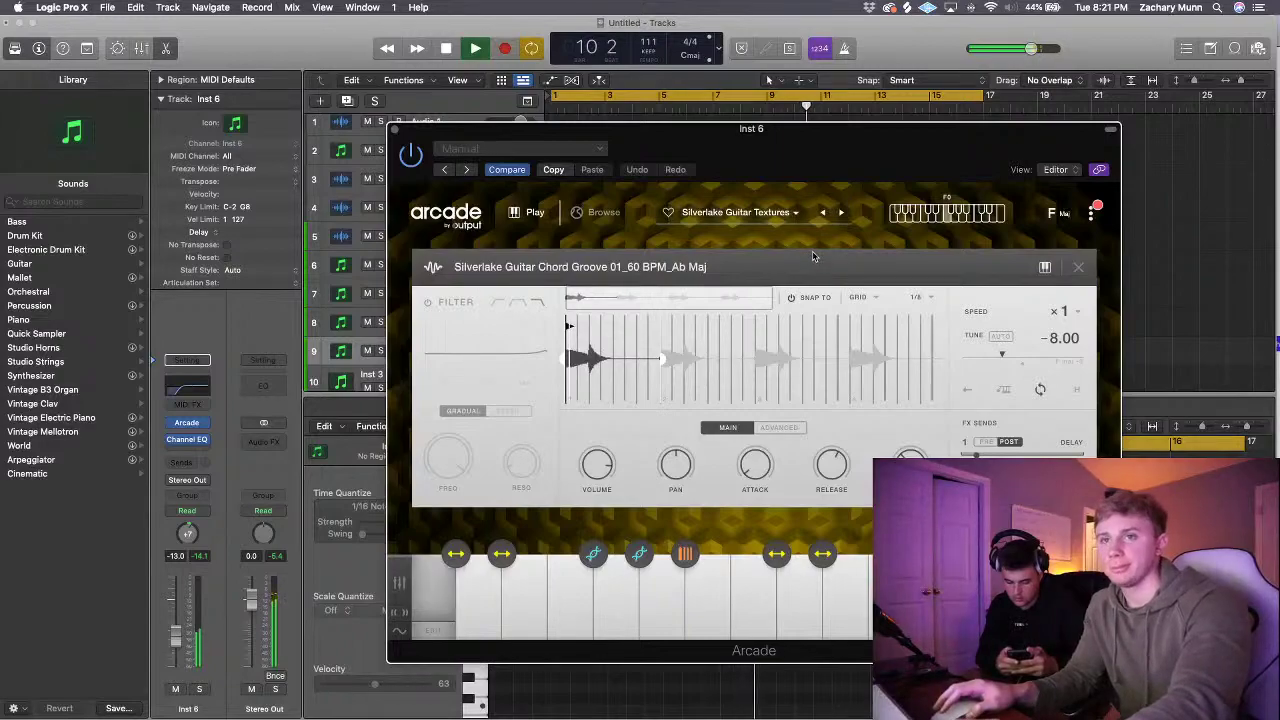
key(s)
key(d)
click(823, 212)
click(823, 212)
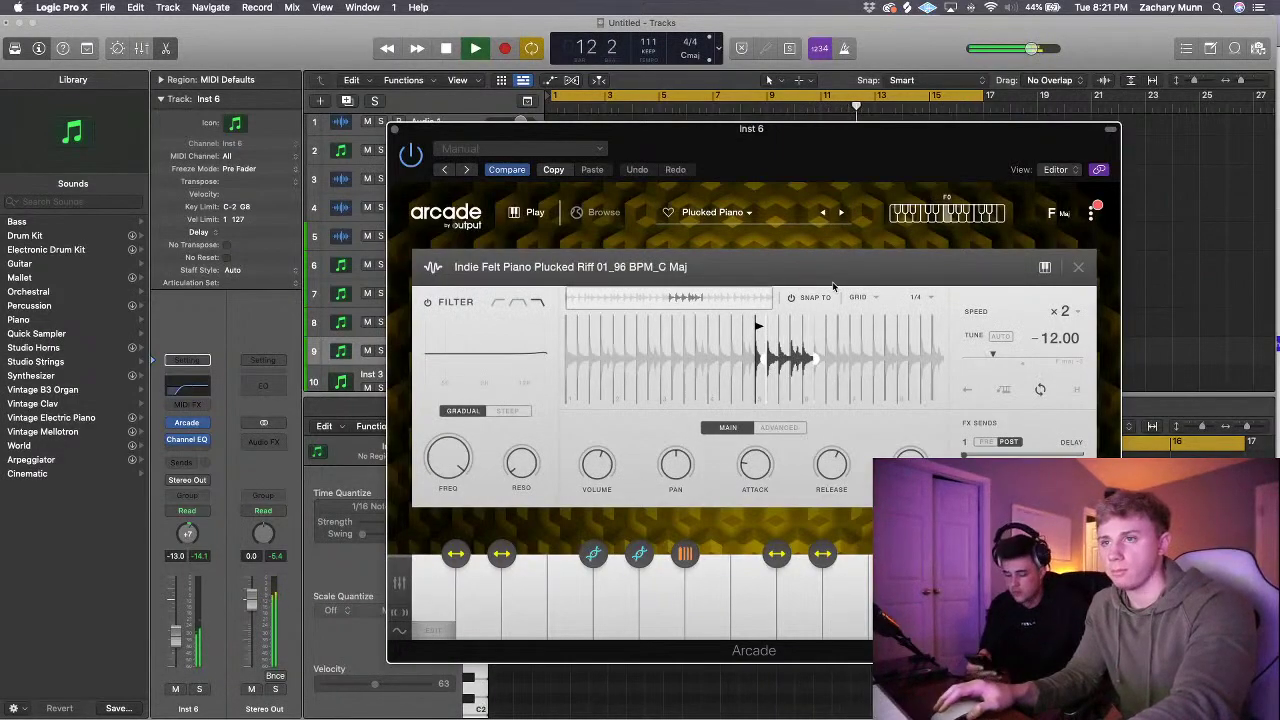
- Audition the Plucked Piano kit's Indie Felt Piano Plucked Riff loops over the beat, ending on riff 11
key(a)
key(s)
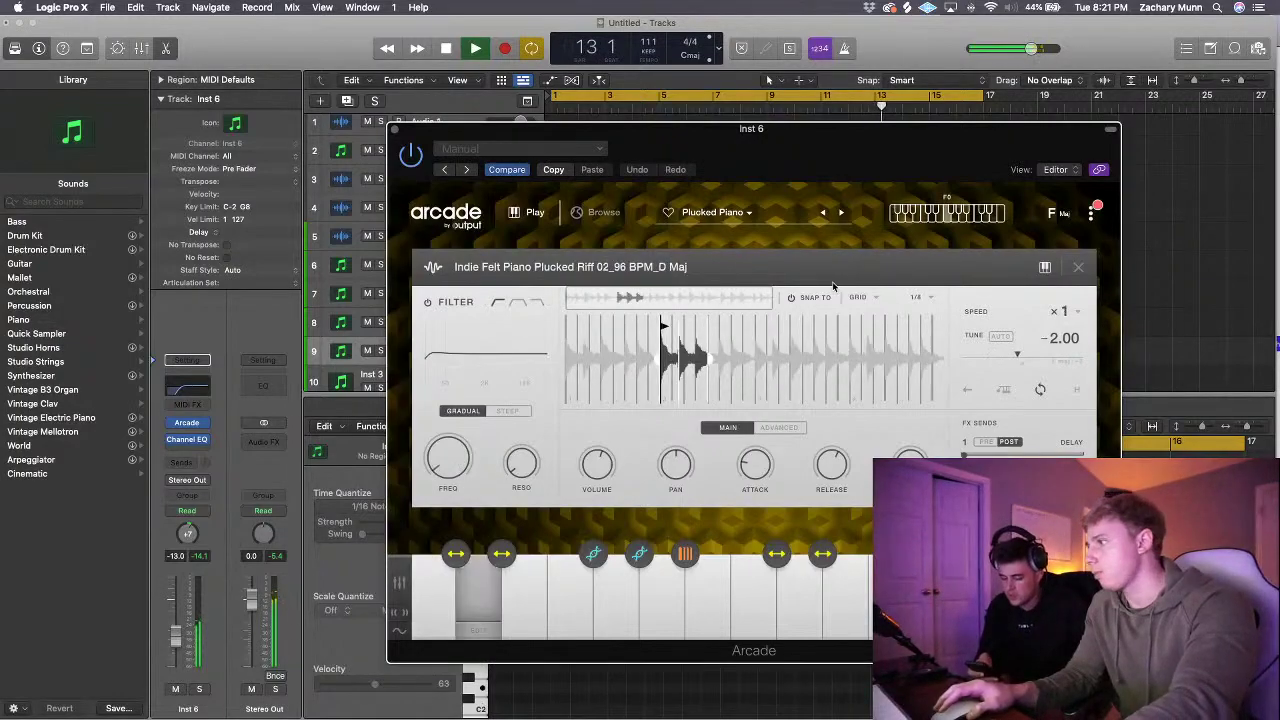
key(d)
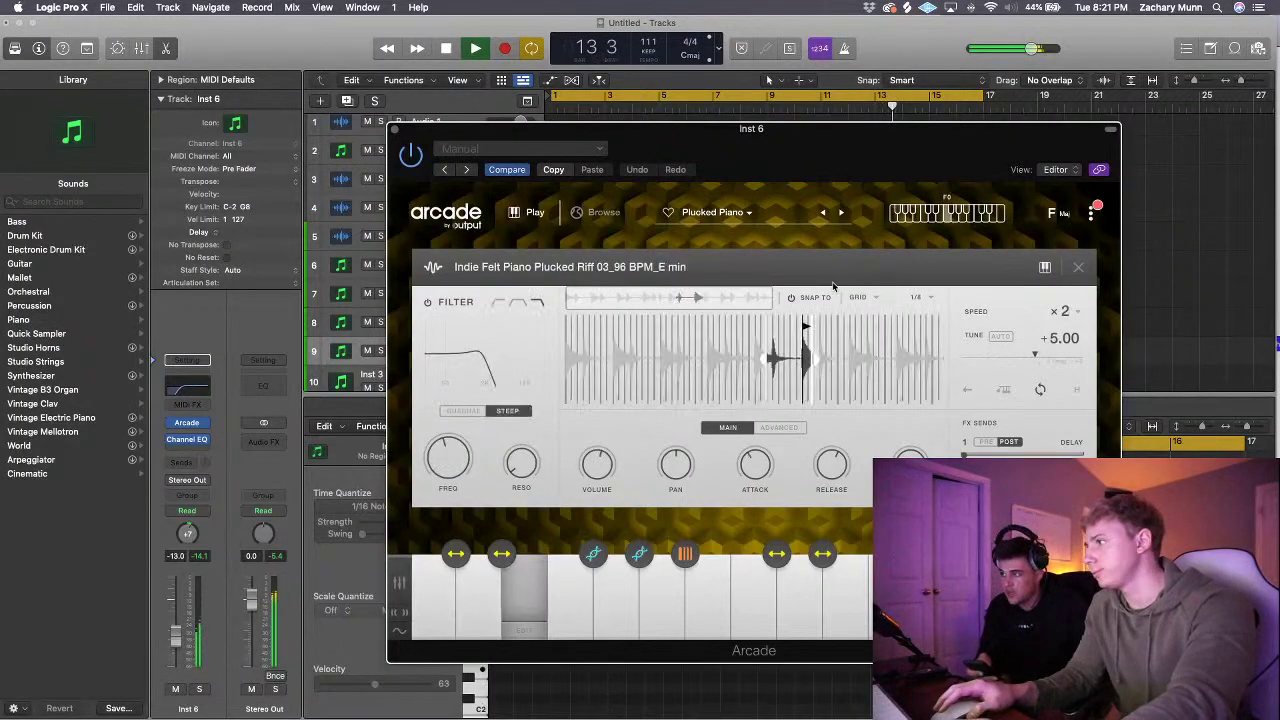
key(h)
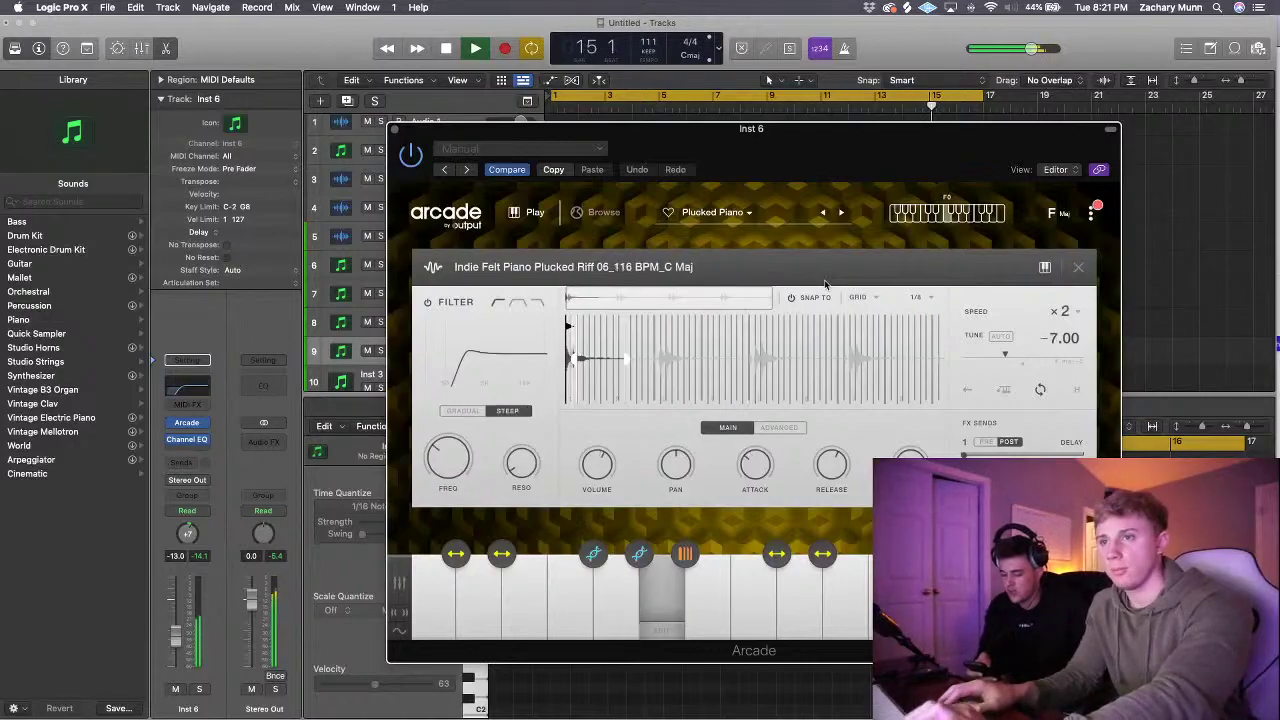
key(j)
key(k)
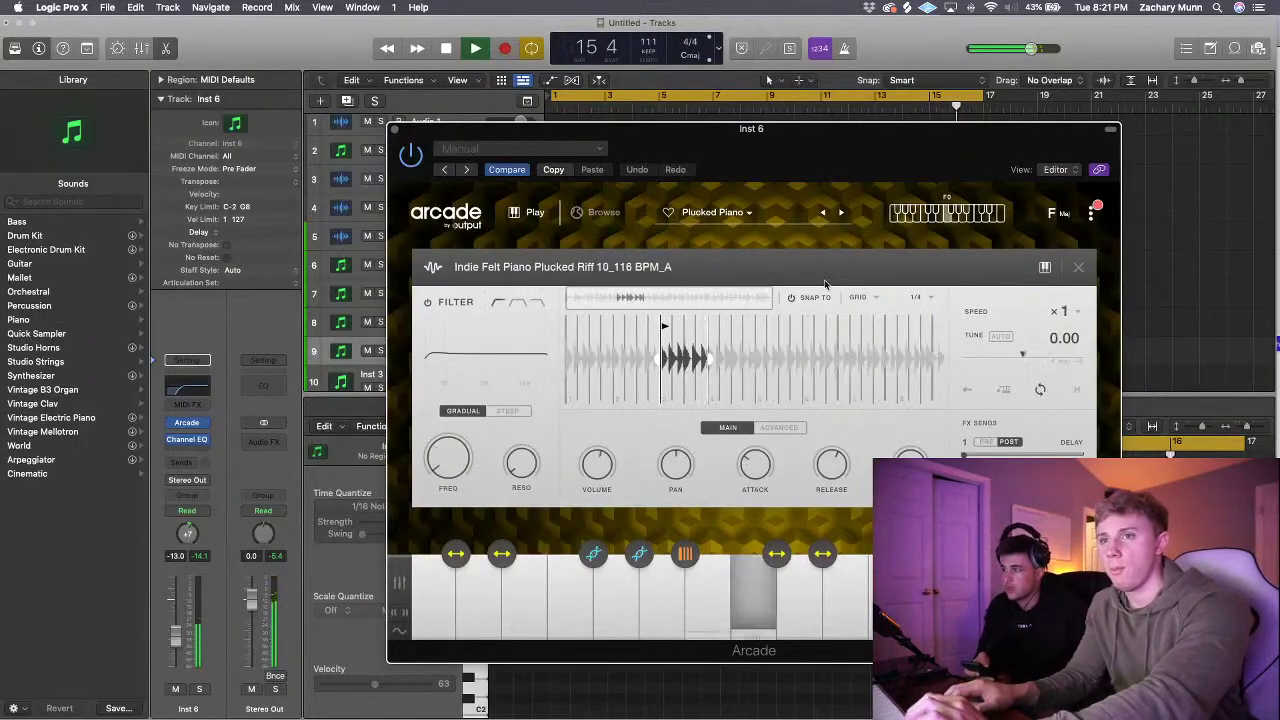
key(l)
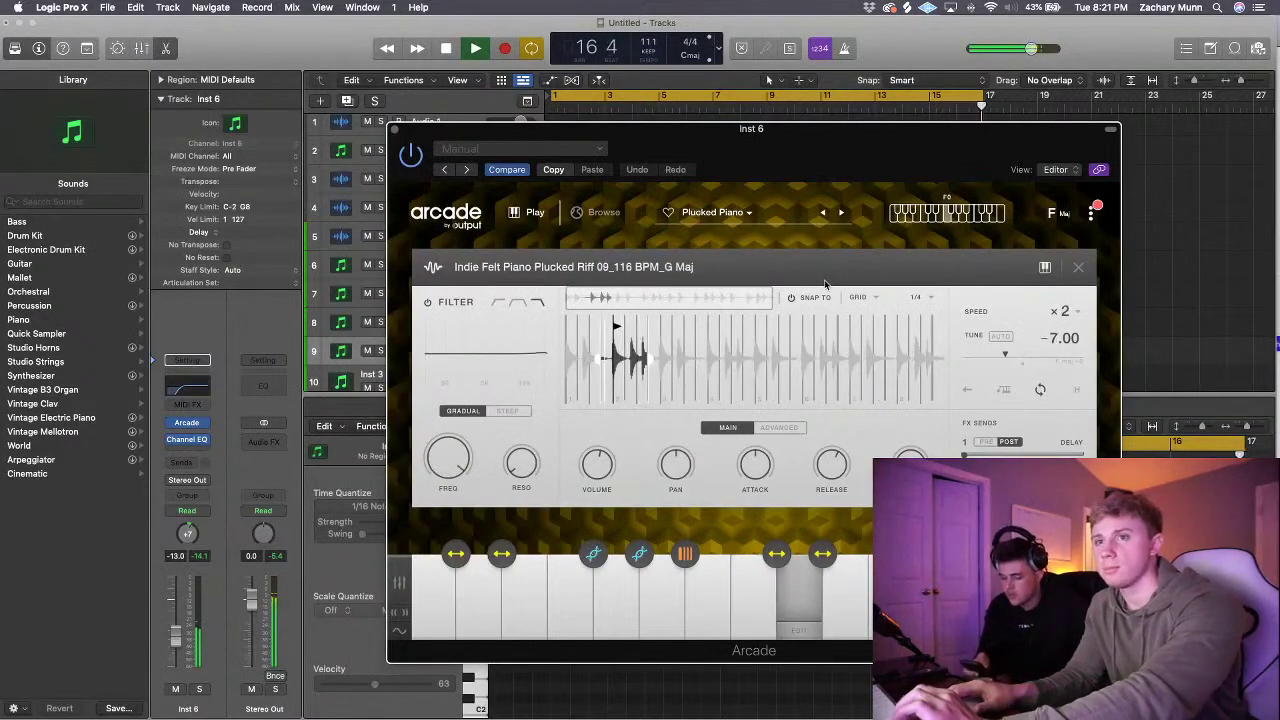
key(semicolon)
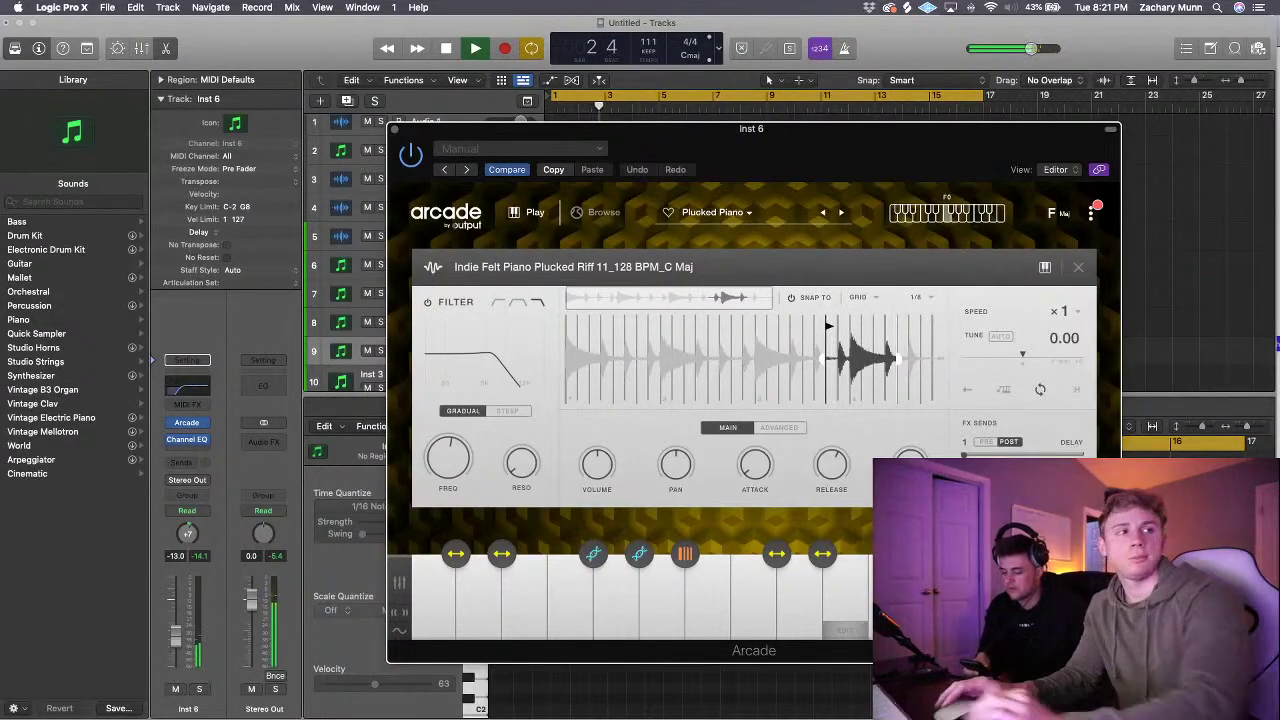
key(super+Tab)
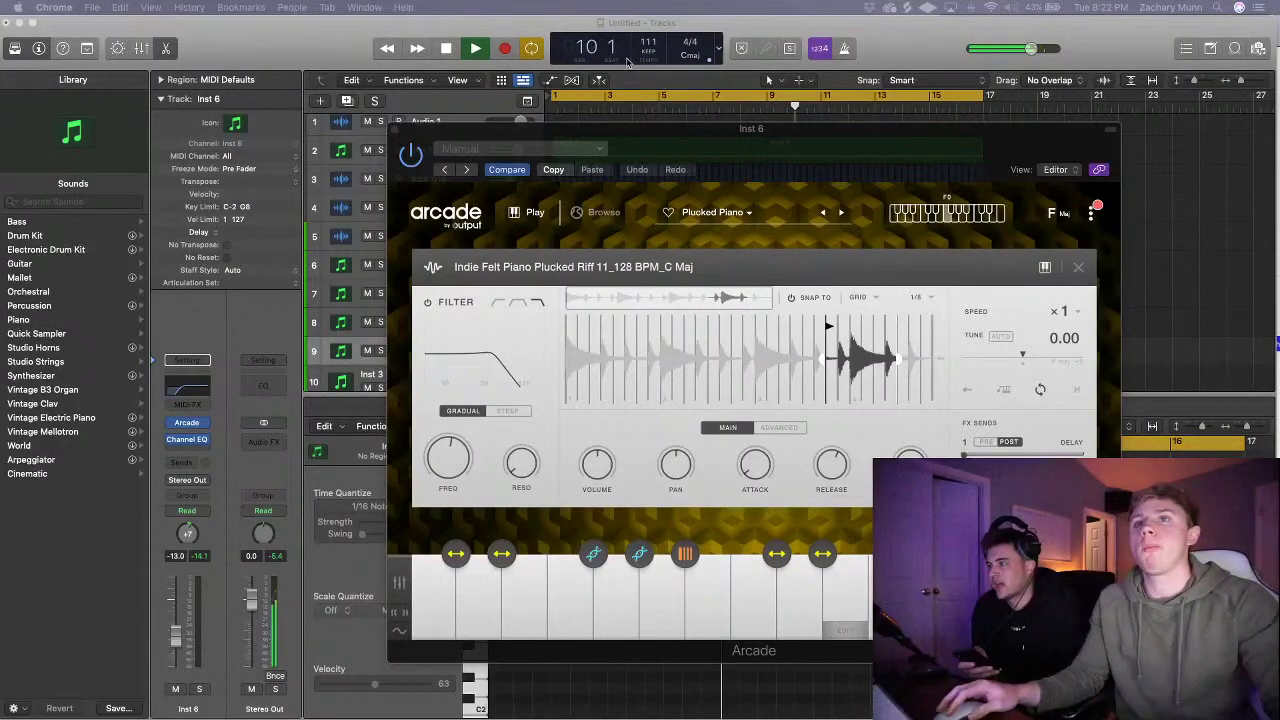
click(628, 62)
click(475, 48)
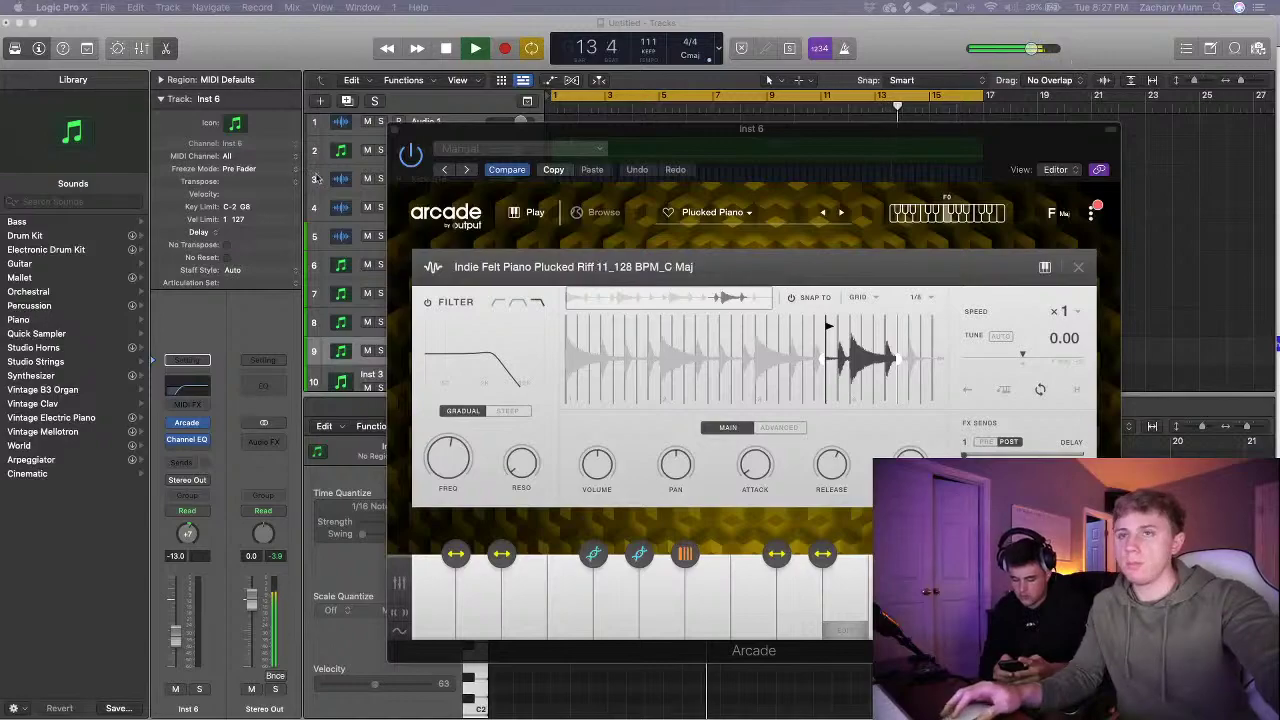
- Close the Arcade plug-in and create a new software instrument track below Inst 6 with Serum as its stereo instrument
click(392, 130)
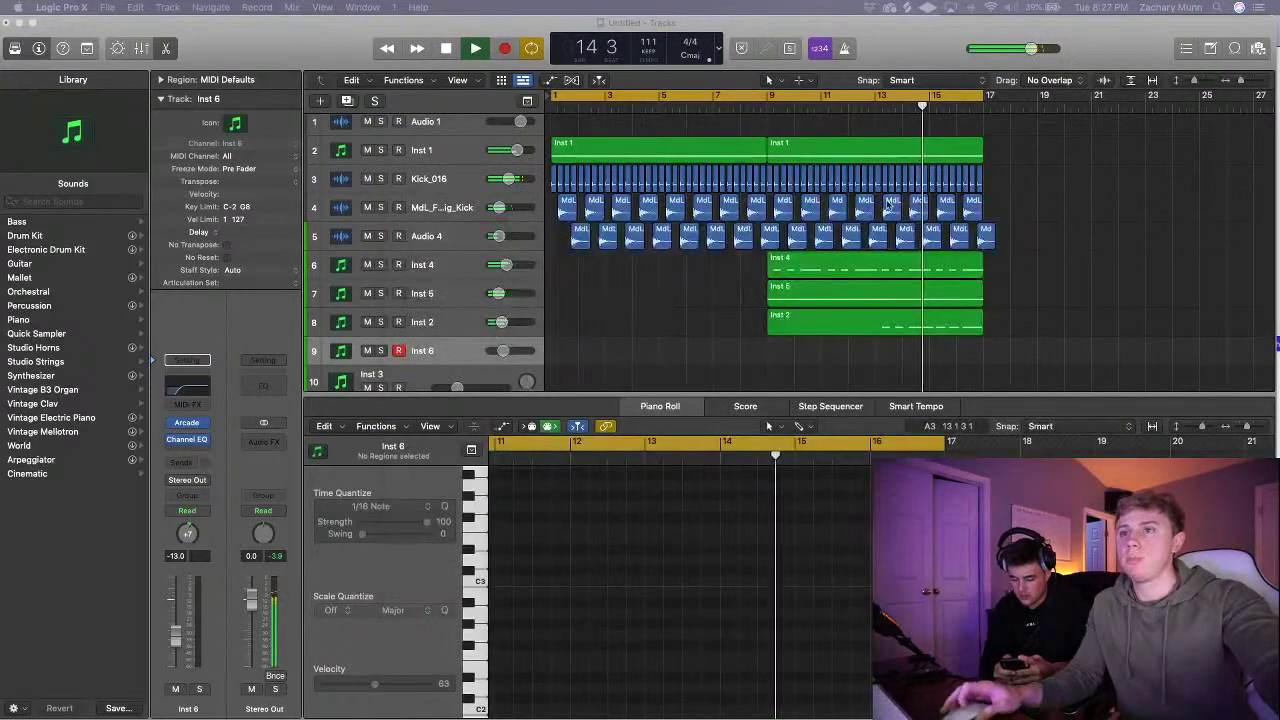
scroll(440, 251, down, 2)
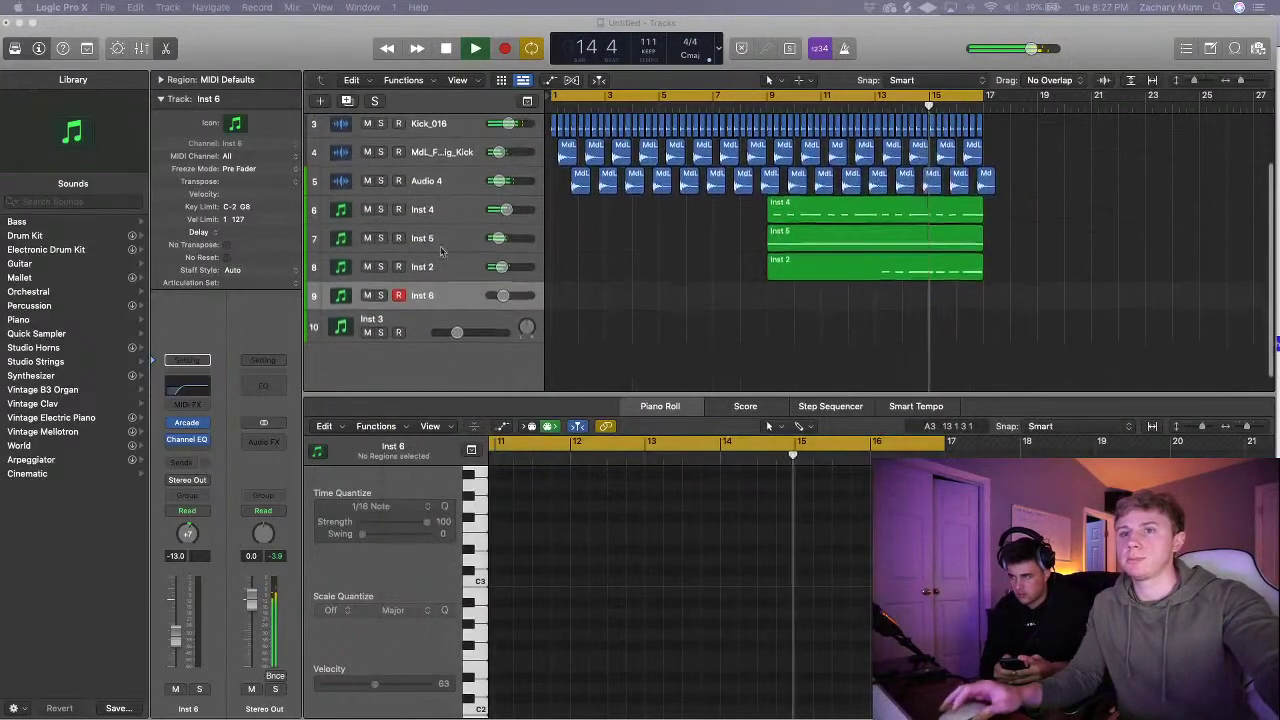
click(320, 100)
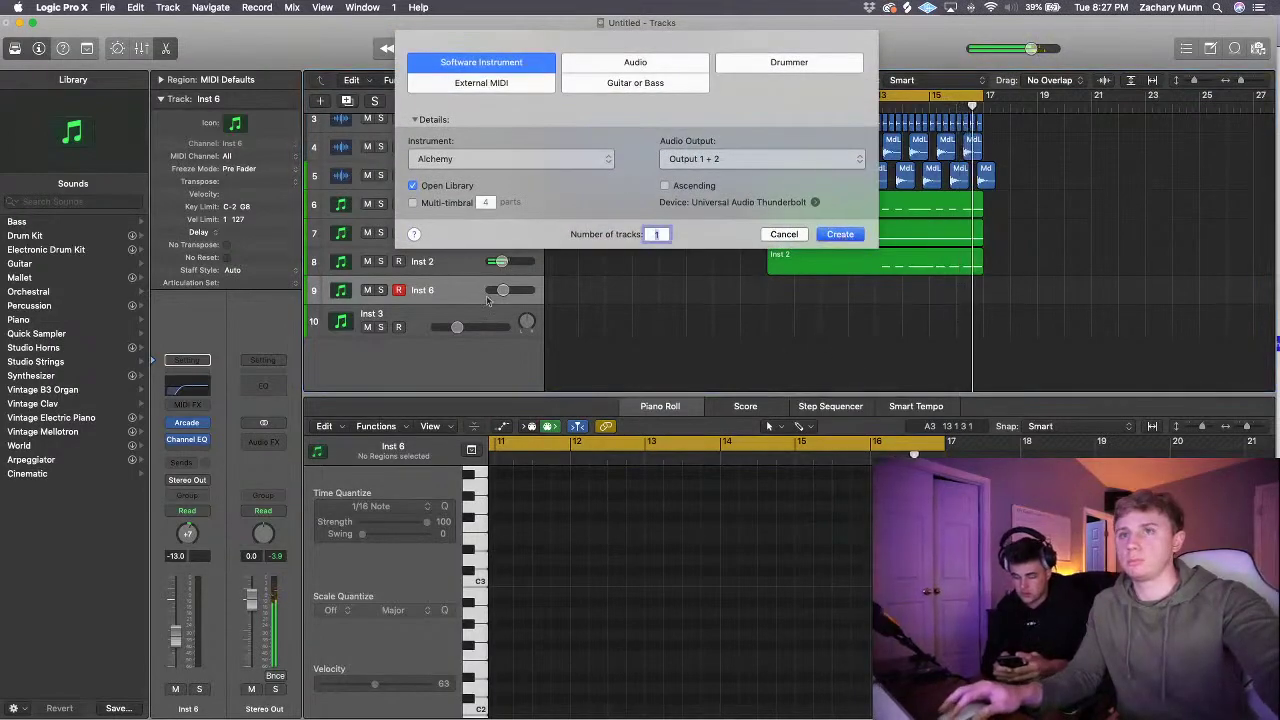
key(Return)
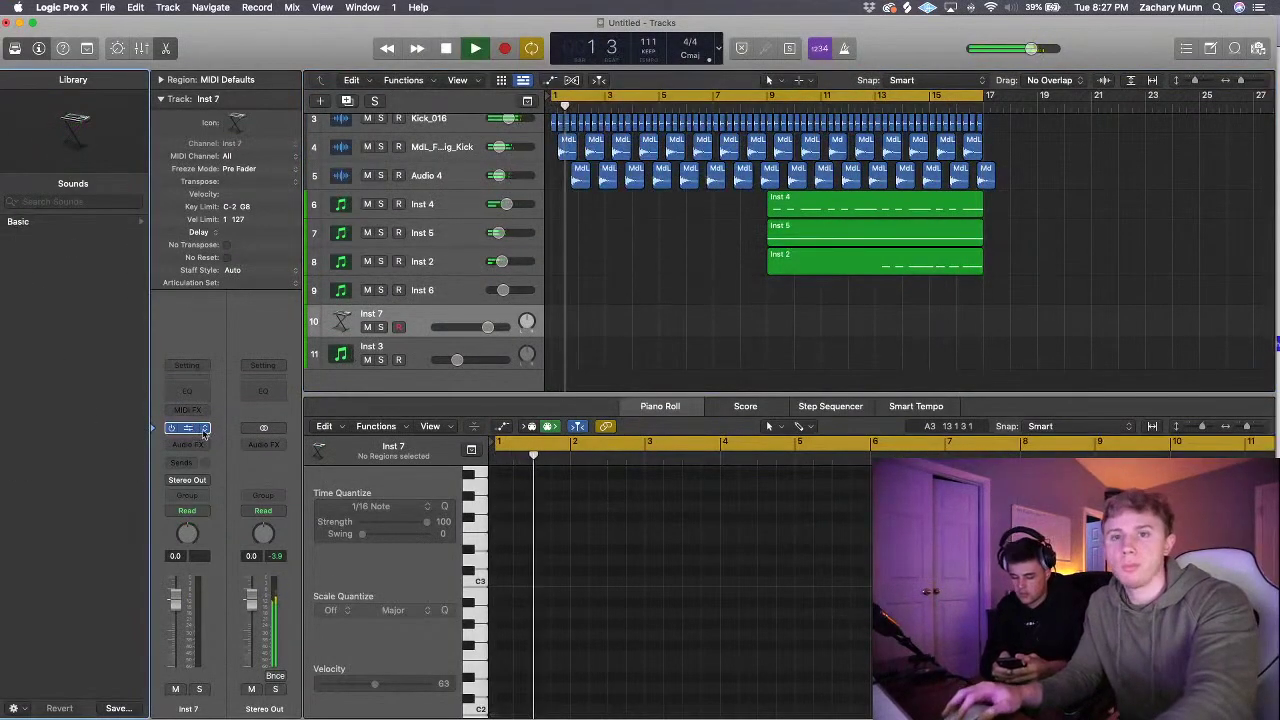
click(187, 427)
mouse_move(221, 440)
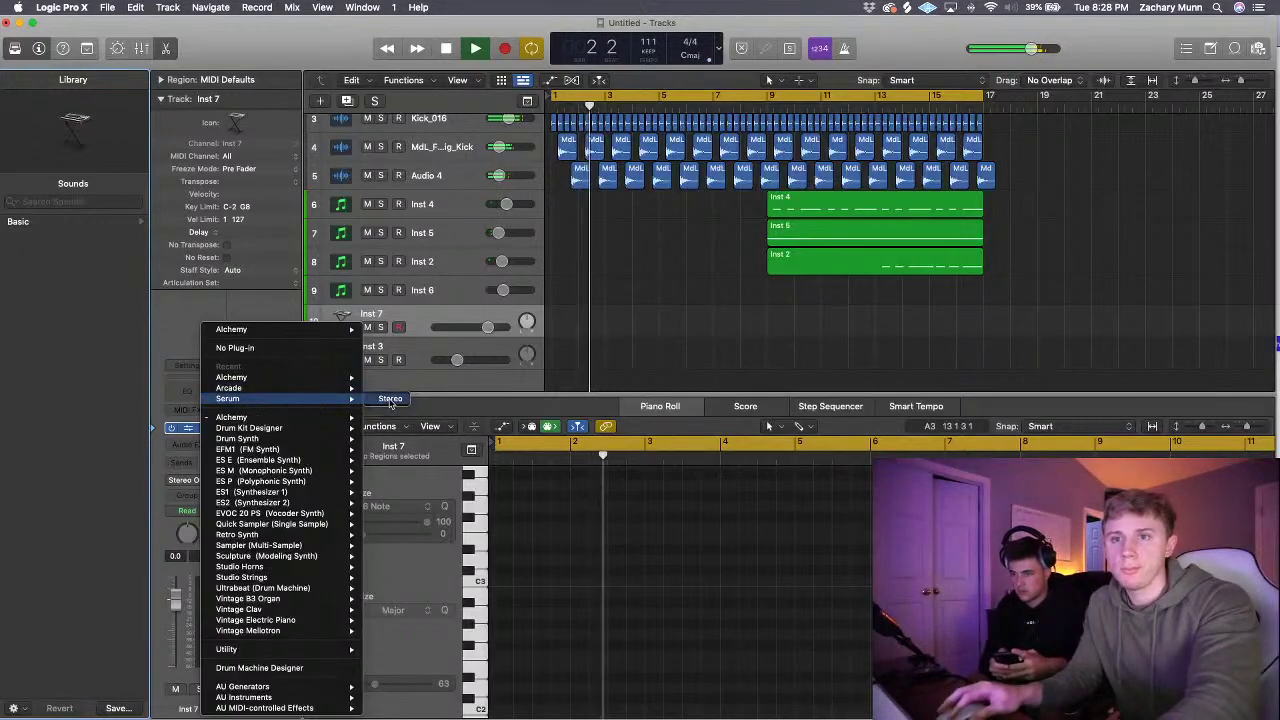
click(335, 348)
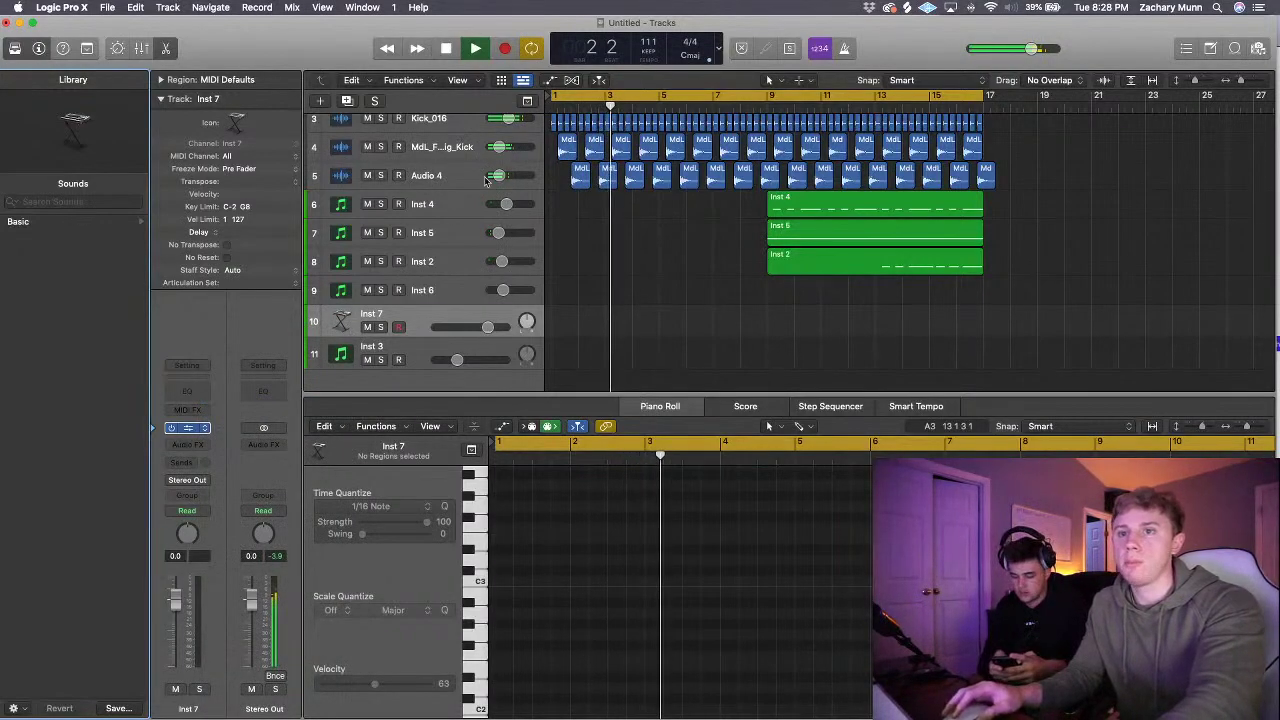
- Load the BA - Moog Out the Way preset from the FTMI - Funk Pop Serum Presets in Serum
drag(776, 210, 819, 190)
click(768, 230)
mouse_move(818, 293)
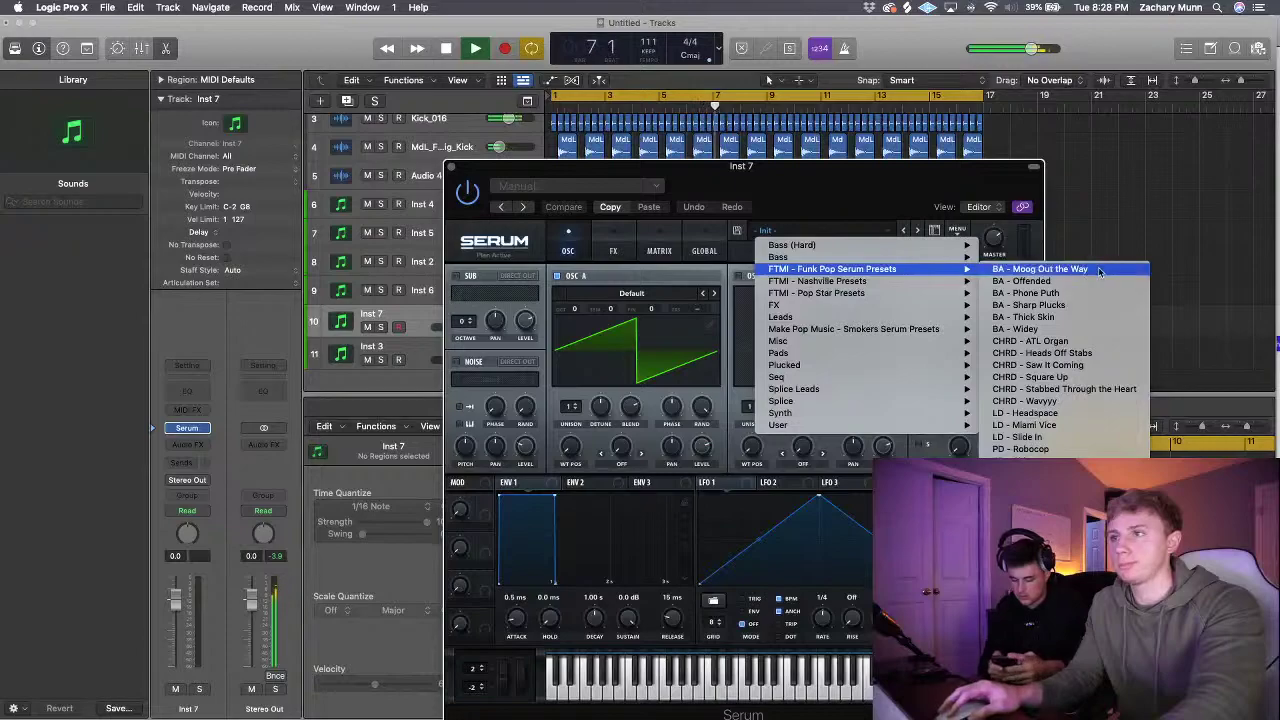
click(1040, 269)
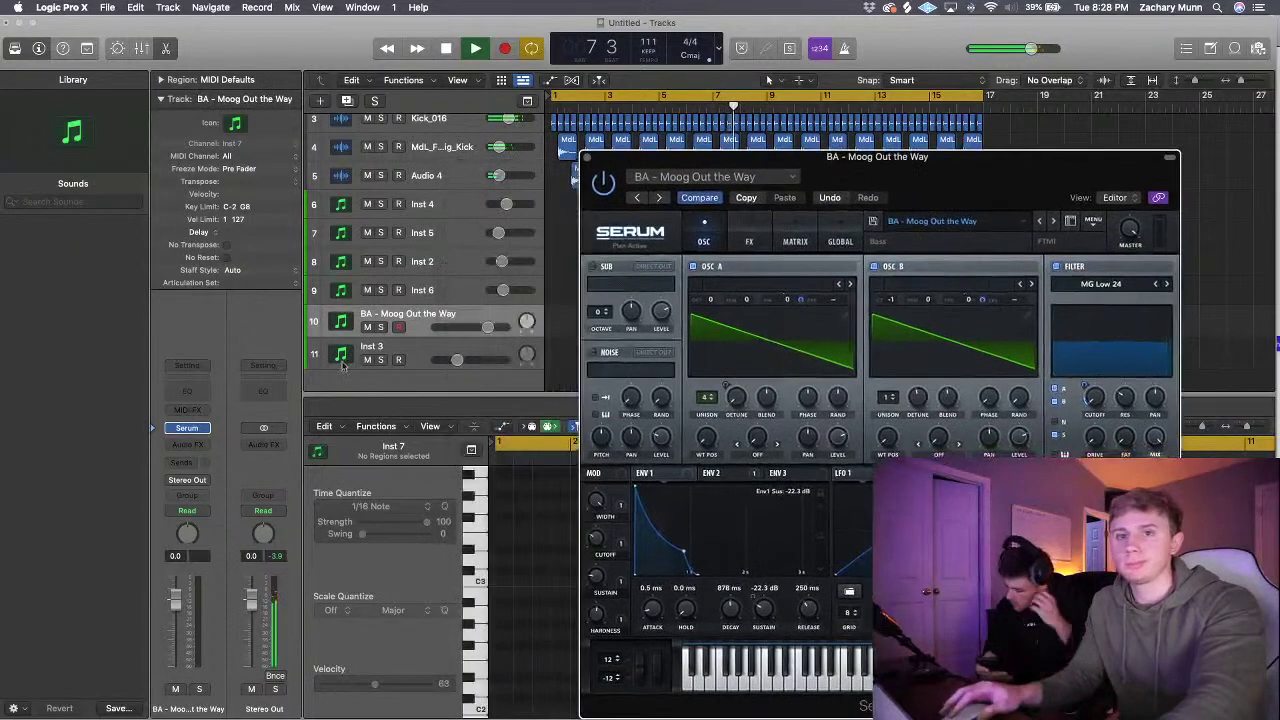
- Add a Channel EQ to the Moog bass track with a high cut at about 188 Hz, and lower the track to -12 dB
click(187, 391)
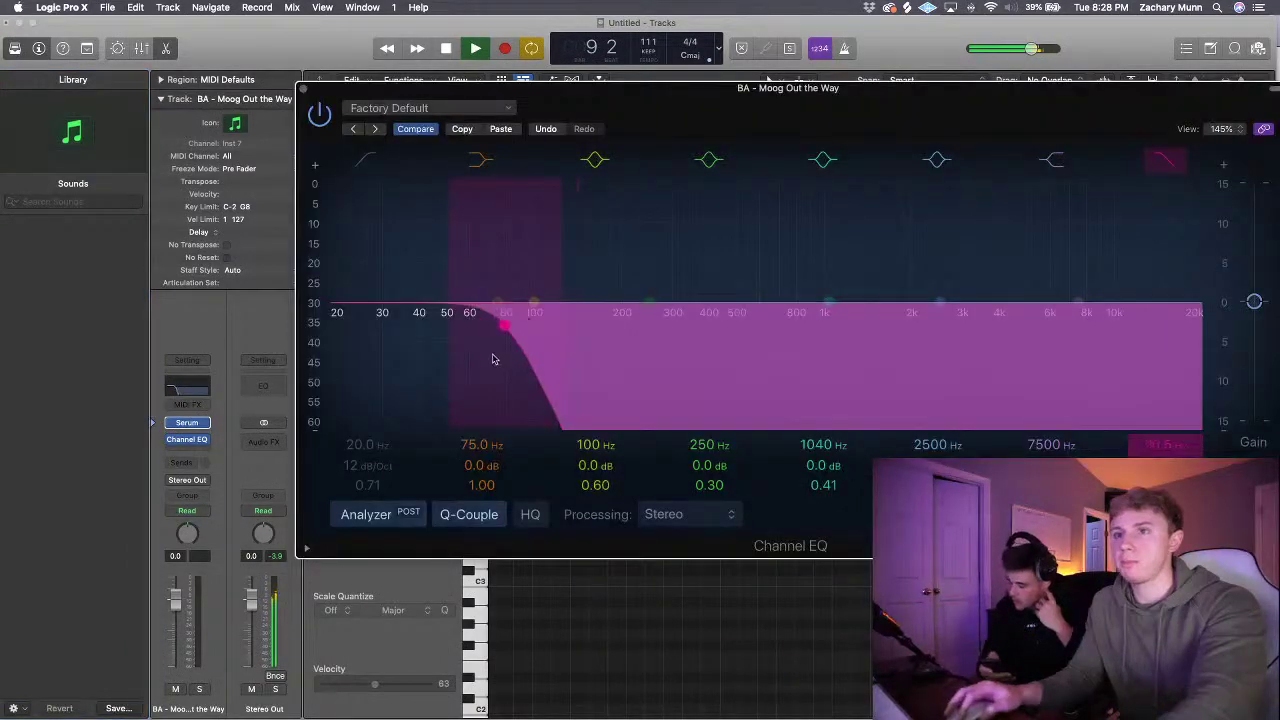
drag(494, 360, 603, 357)
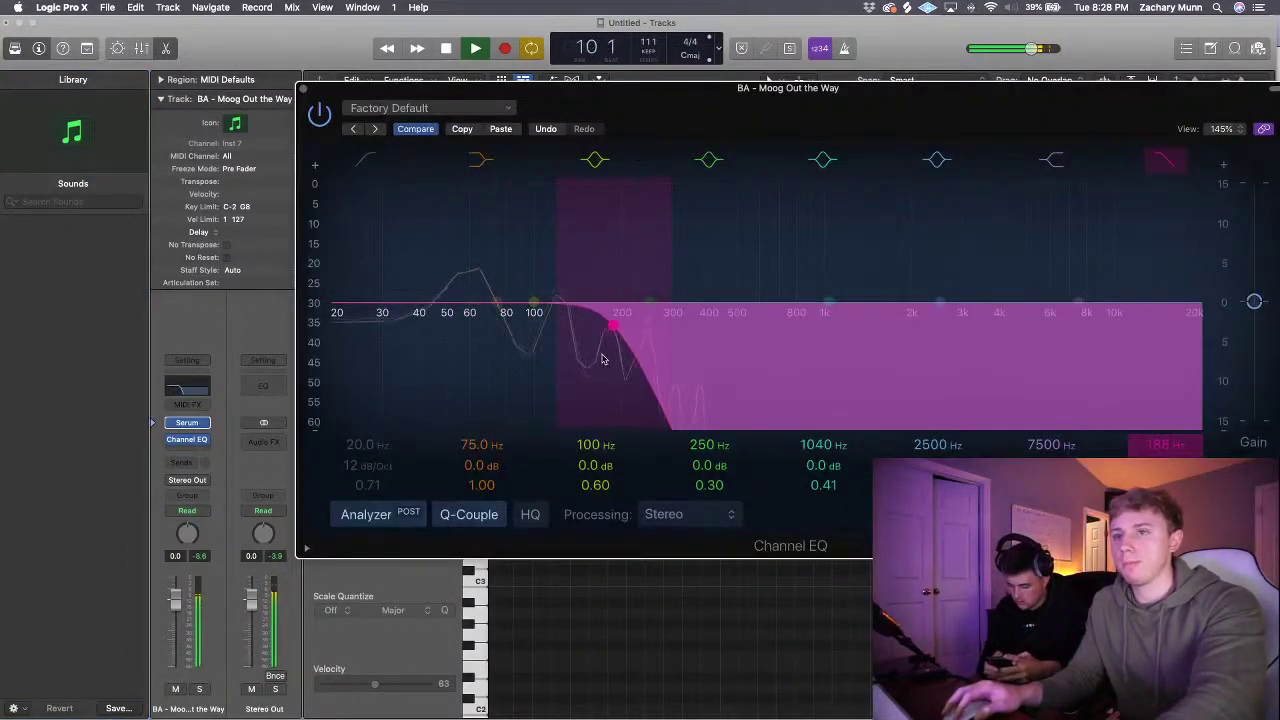
drag(602, 358, 625, 326)
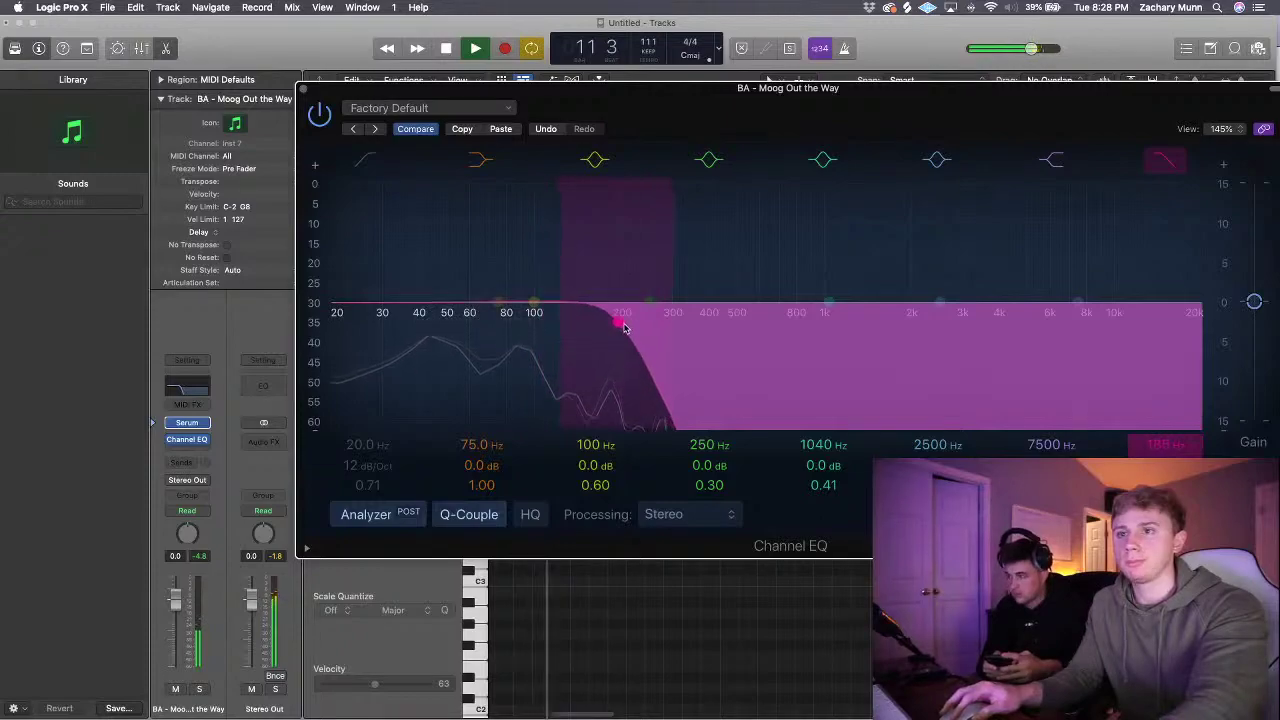
click(304, 88)
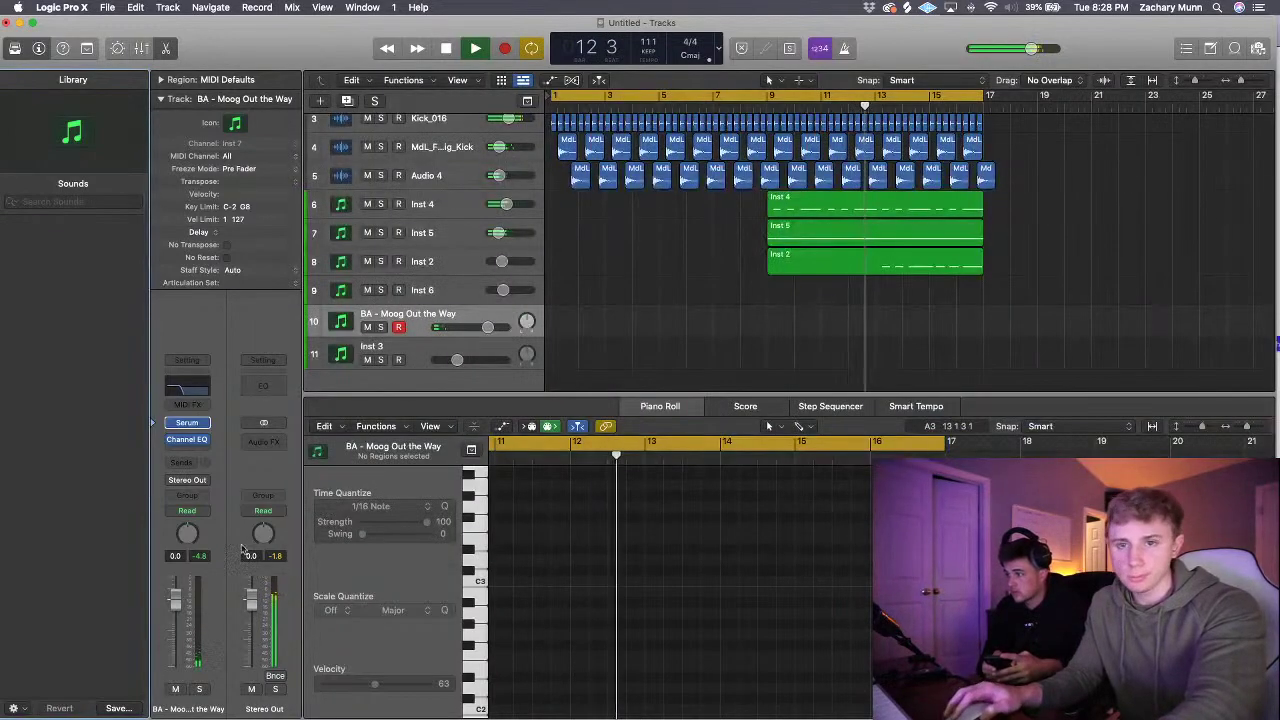
drag(176, 598, 176, 633)
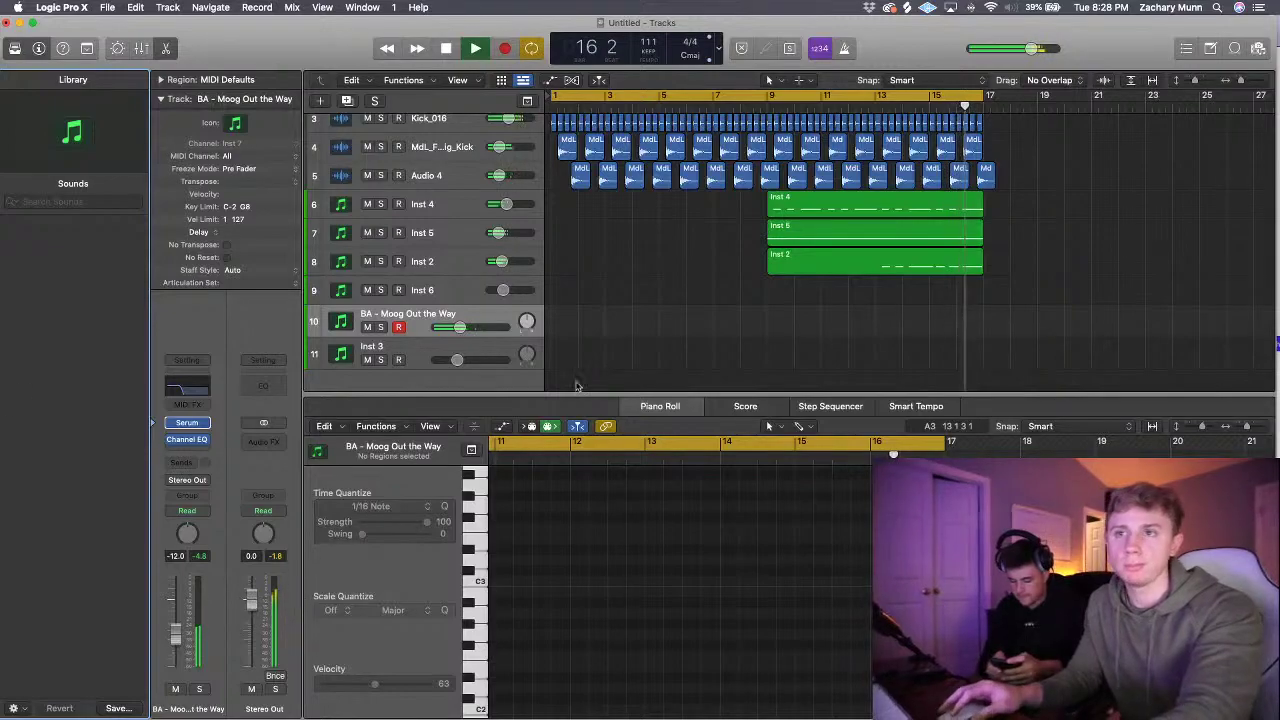
- Insert a Transposer MIDI effect on the Moog bass track with root F and the Major scale
scroll(624, 244, up, 1)
scroll(624, 244, up, 1)
click(187, 403)
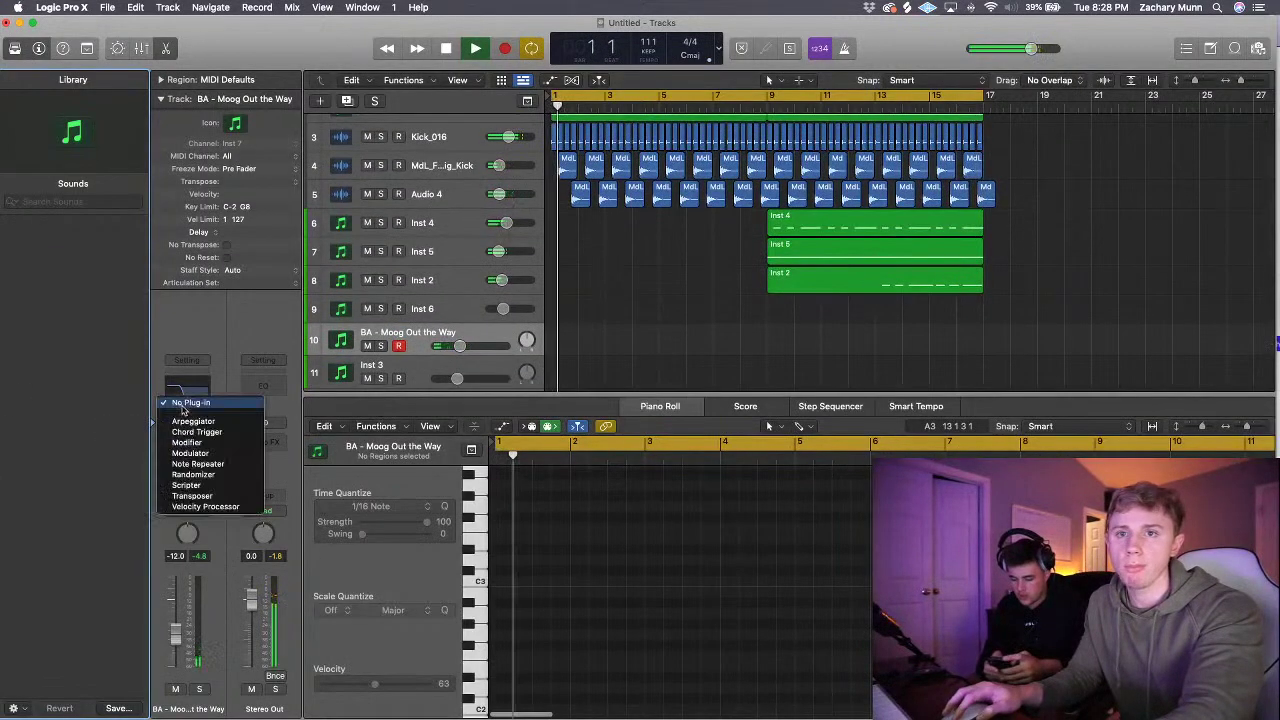
click(192, 496)
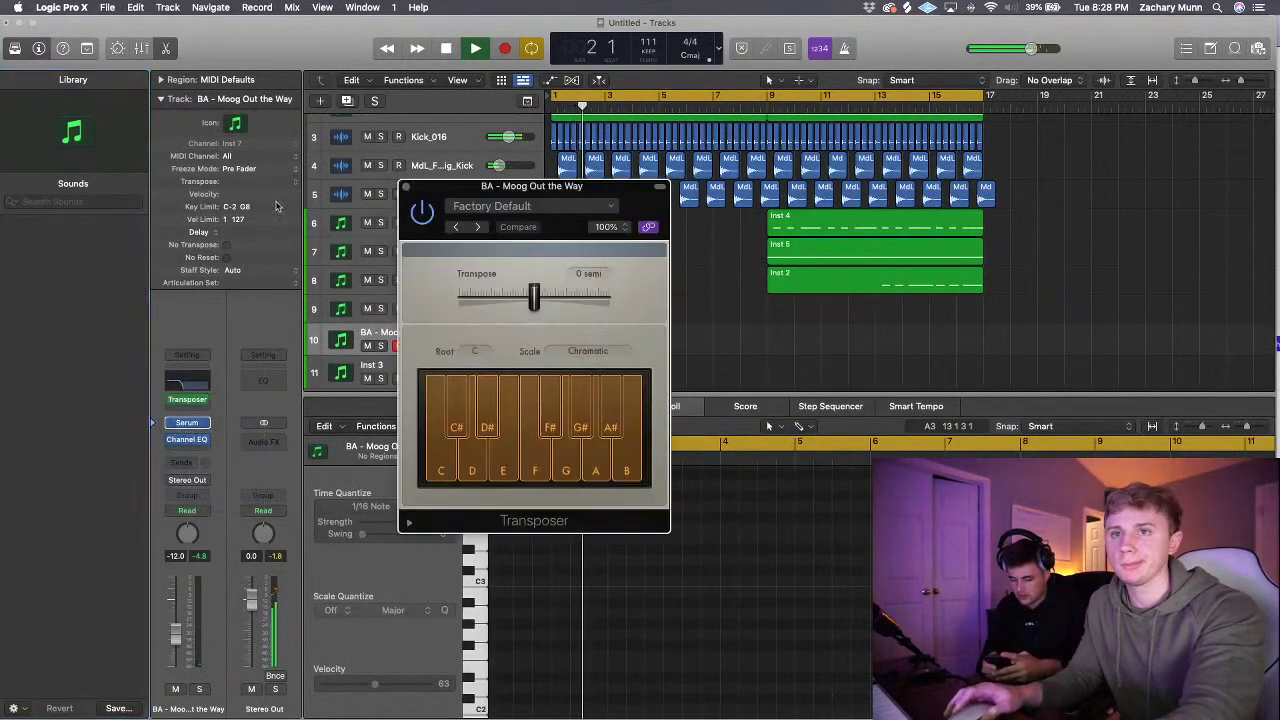
click(474, 351)
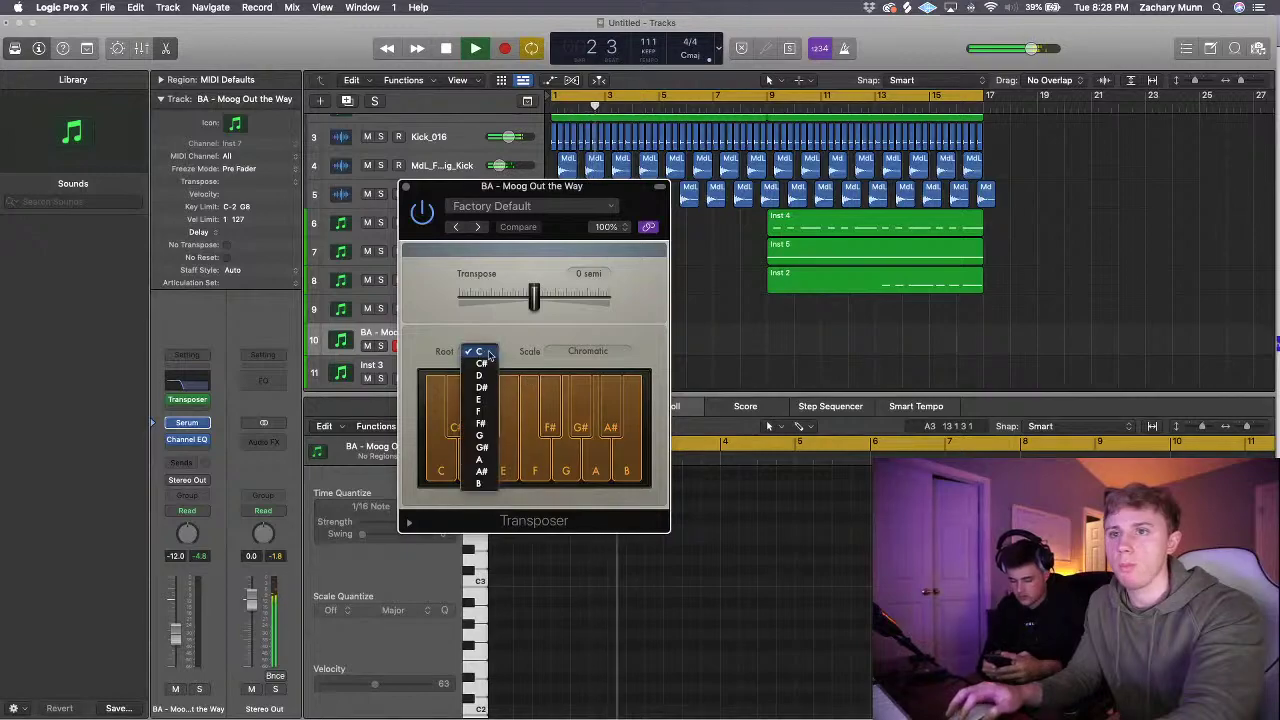
click(488, 413)
click(588, 351)
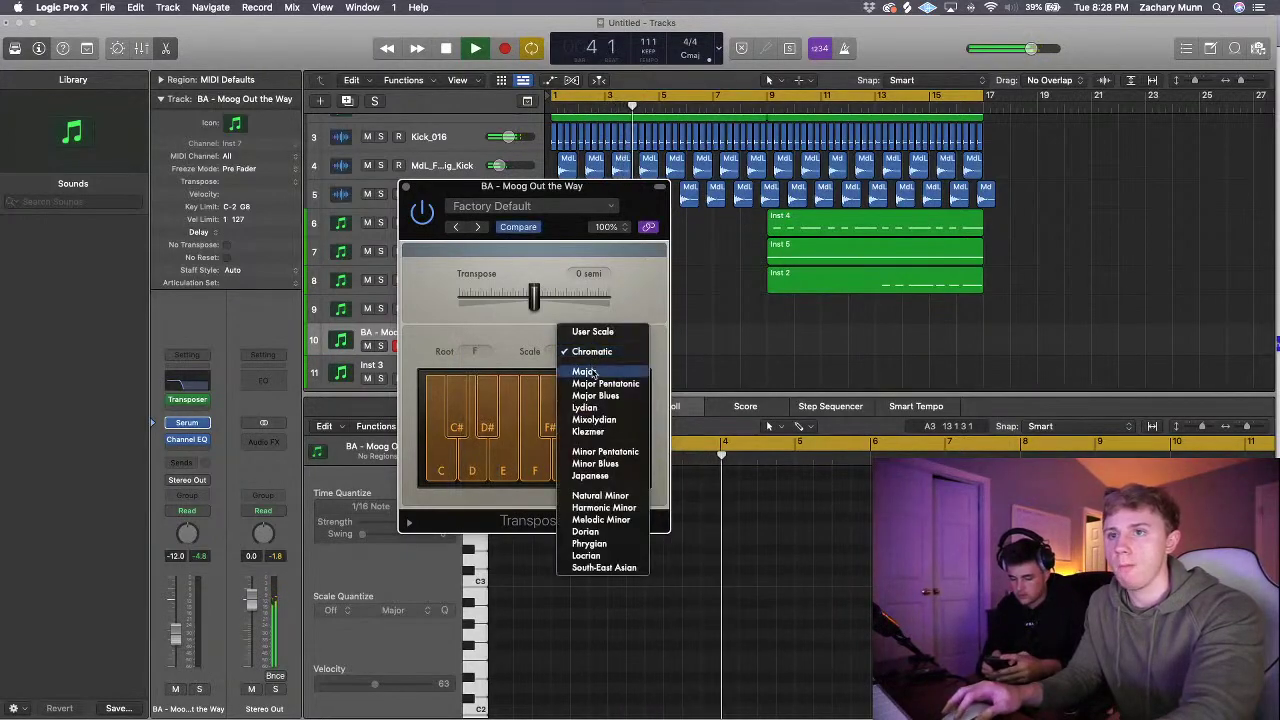
click(421, 186)
click(405, 186)
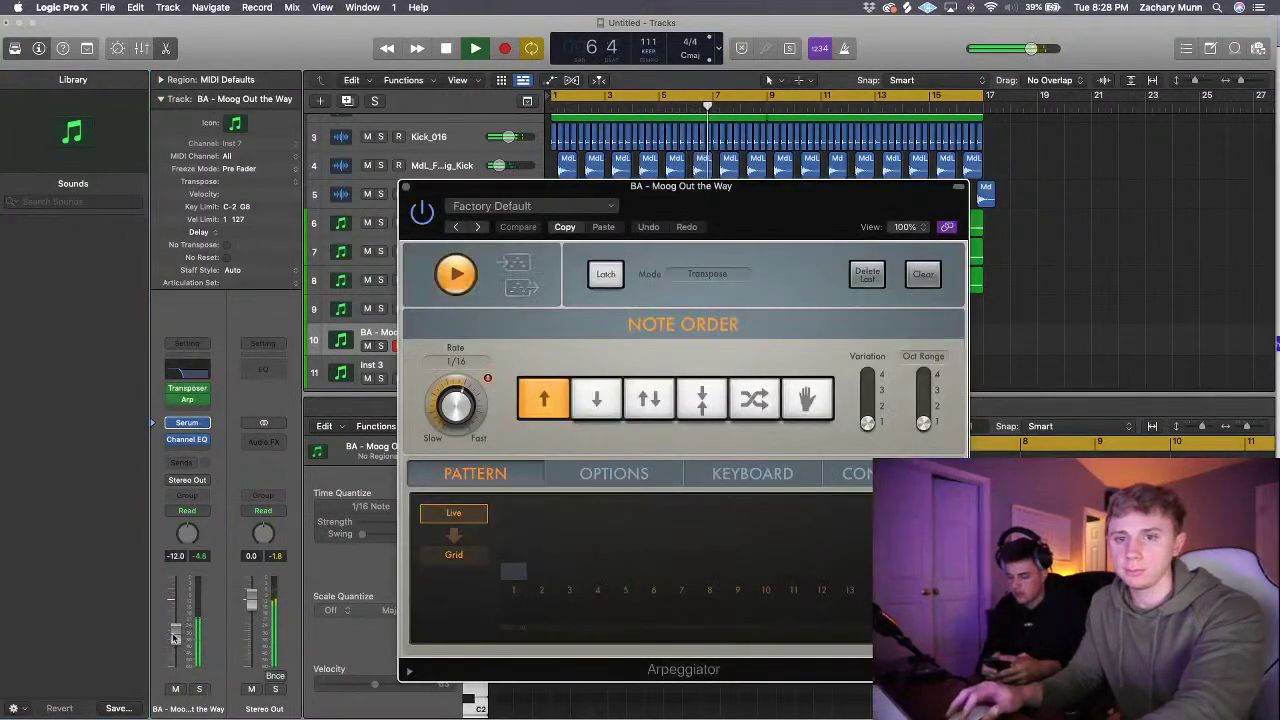
- Set the Moog bass track's Arpeggiator to a 1/8 rate and balance the track's volume at about -14.8 dB
drag(177, 635, 178, 631)
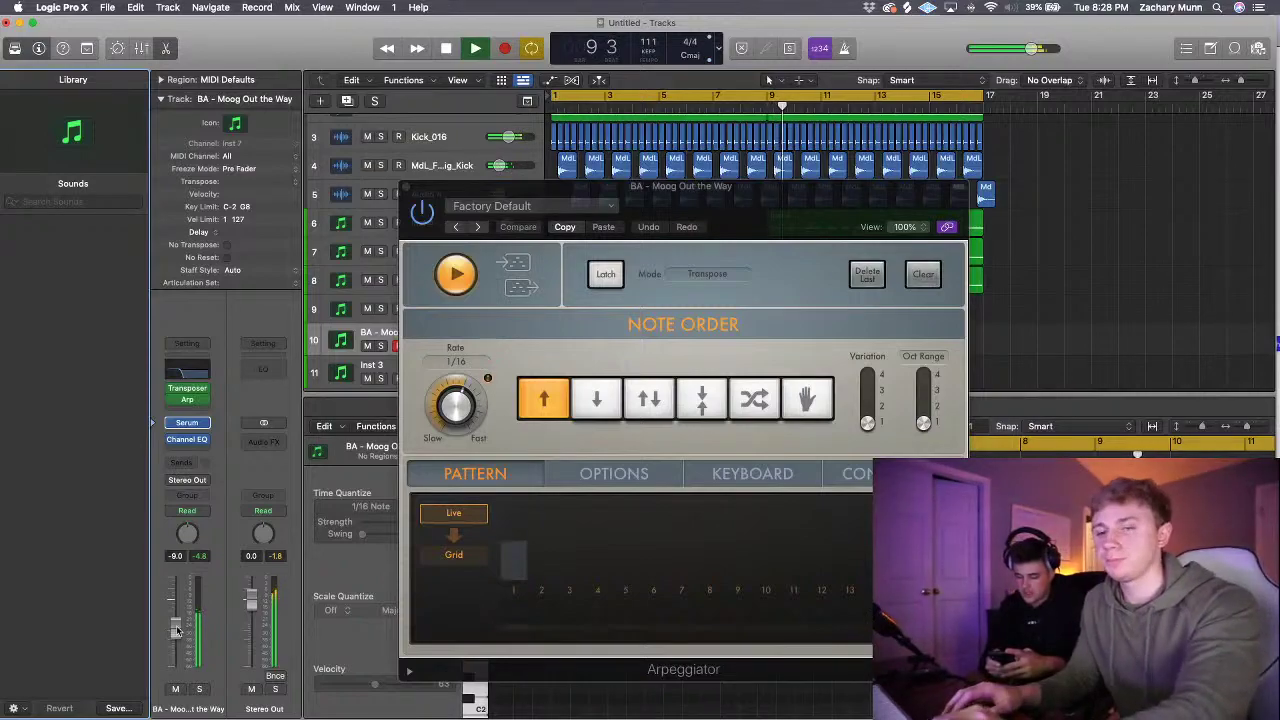
drag(446, 405, 441, 425)
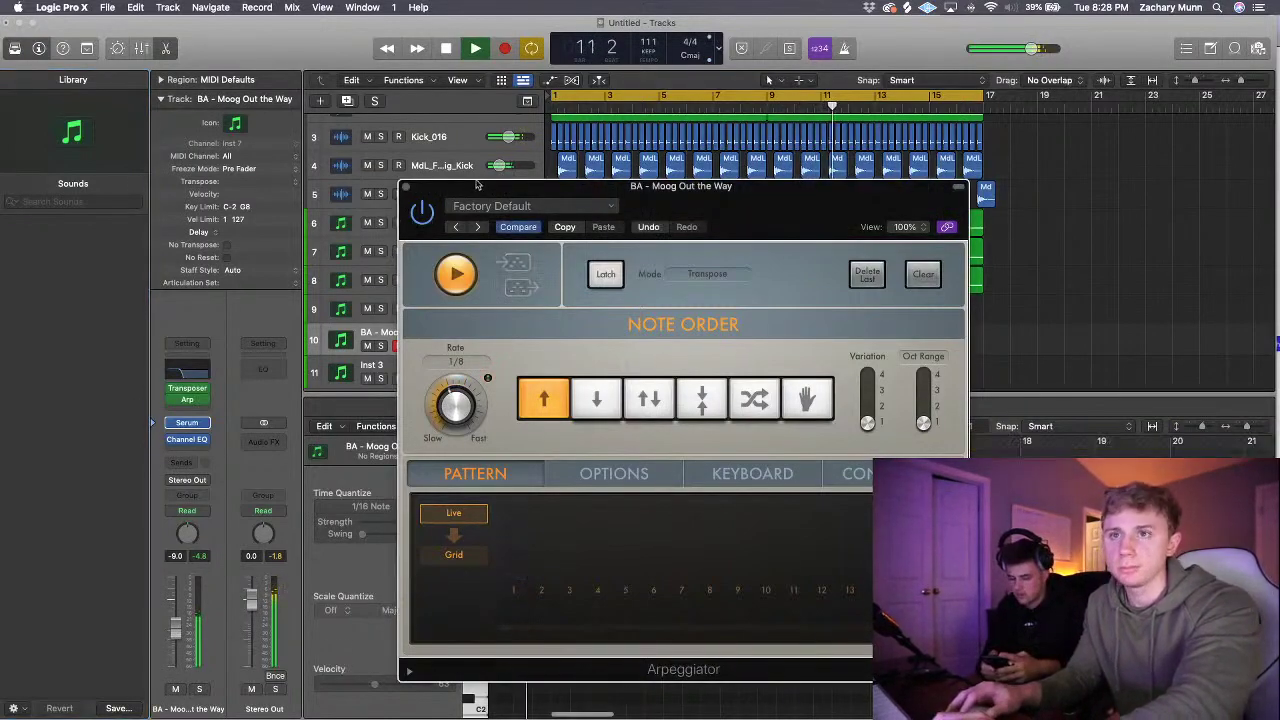
drag(463, 190, 702, 154)
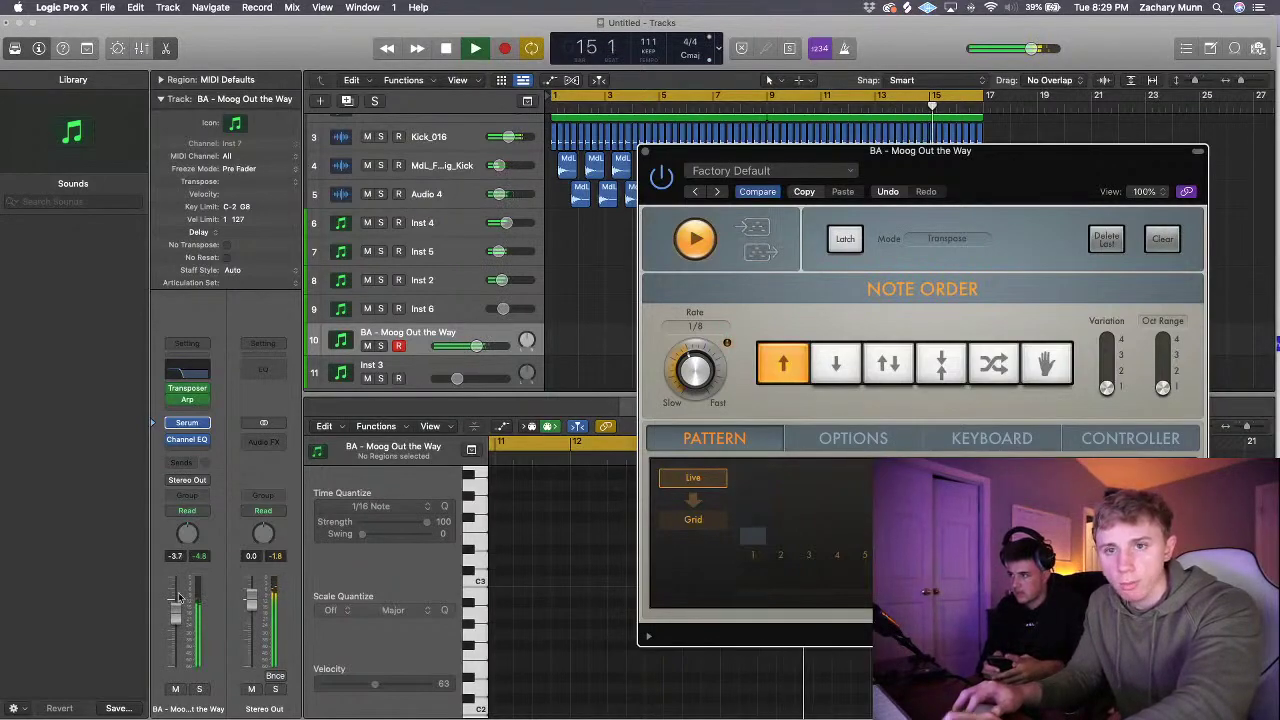
drag(178, 598, 178, 597)
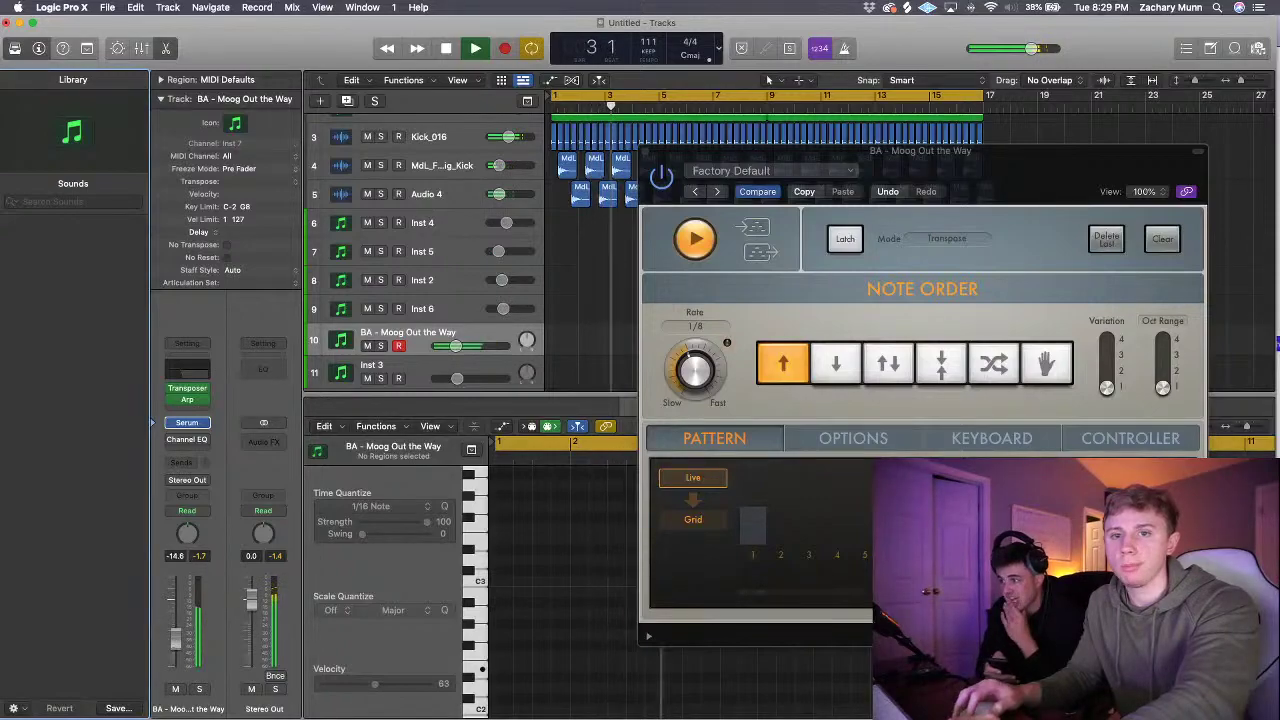
- Insert a stereo Compressor on the Moog bass track, side-chained to Kick_016 (Audio 2), and lower the track to about -17.4 dB
click(187, 450)
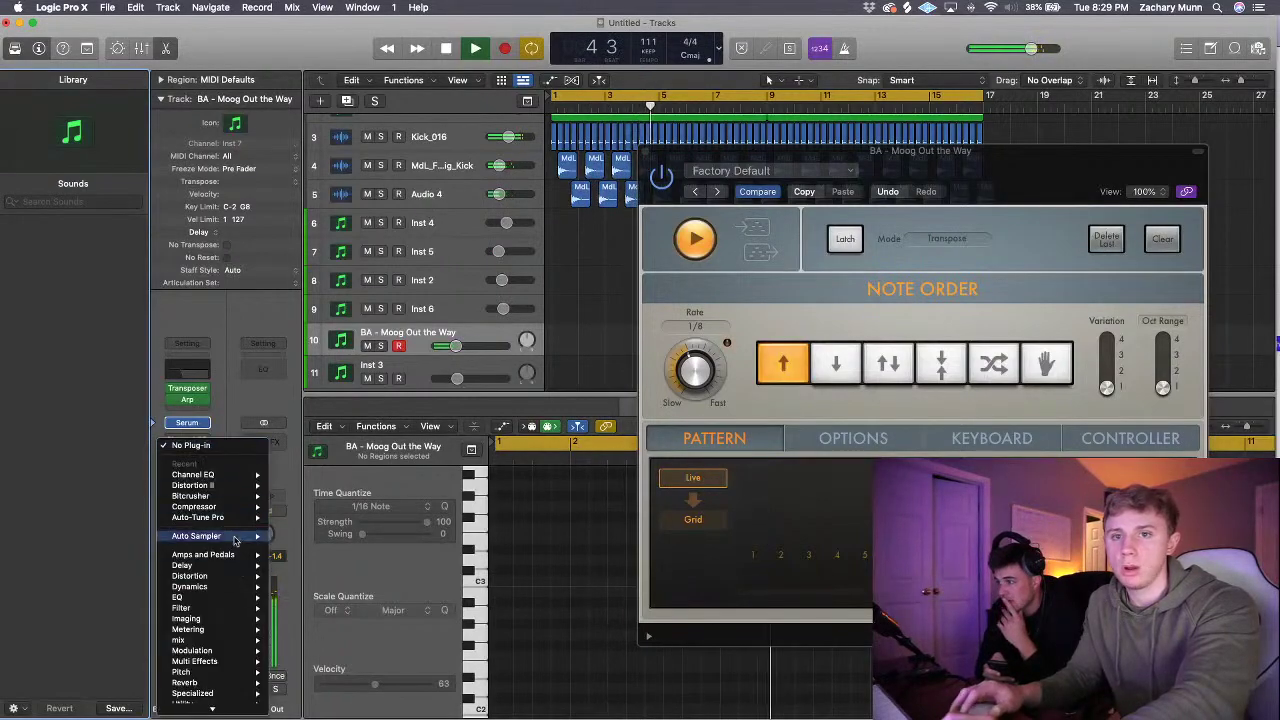
mouse_move(200, 586)
mouse_move(320, 597)
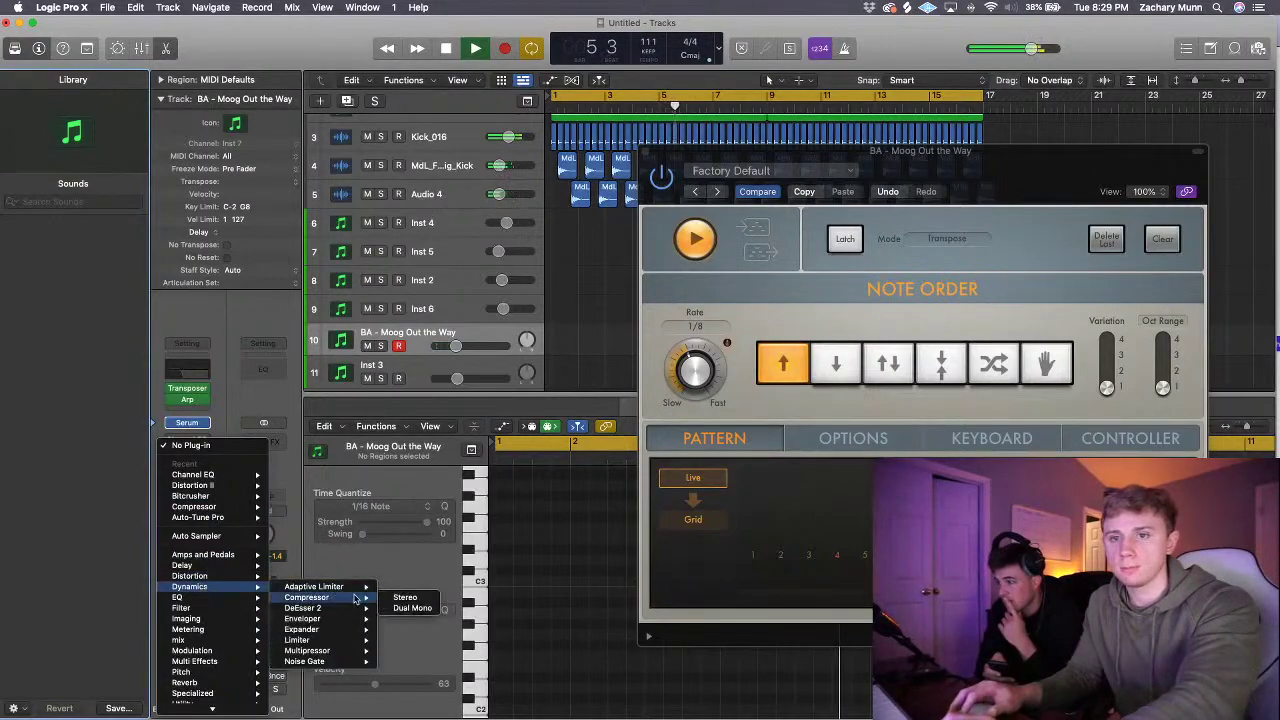
click(400, 598)
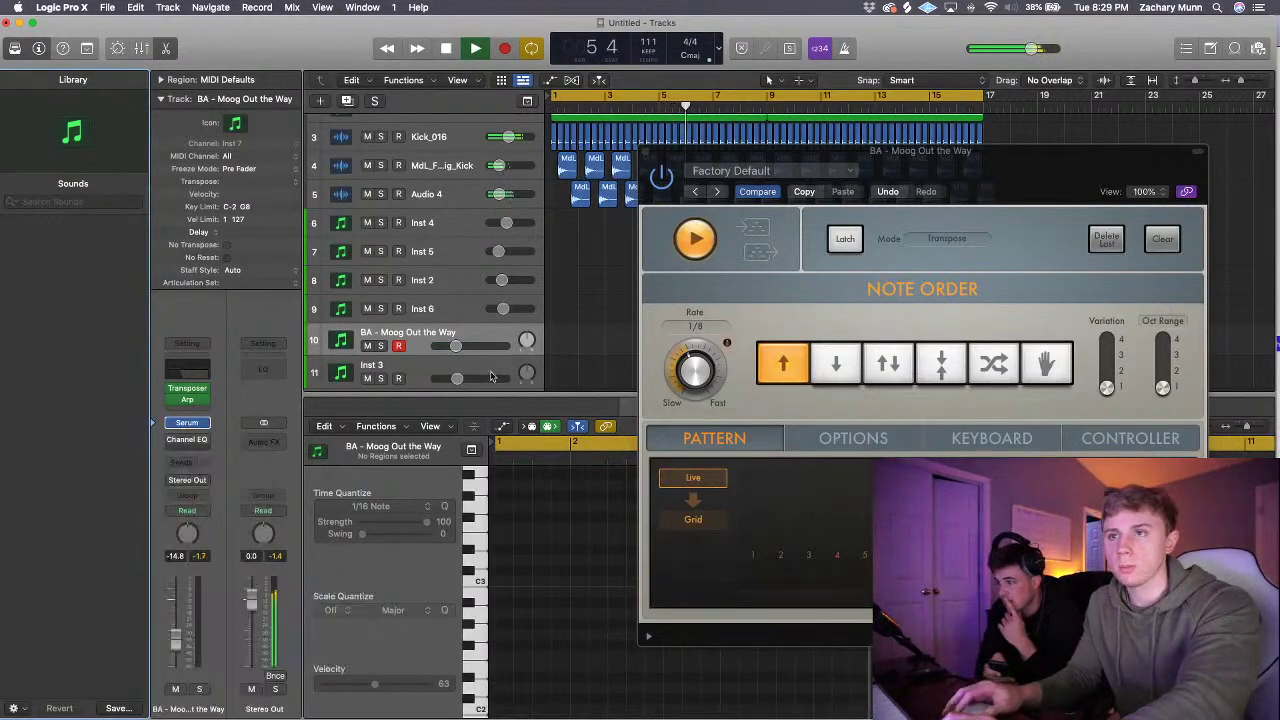
click(1095, 170)
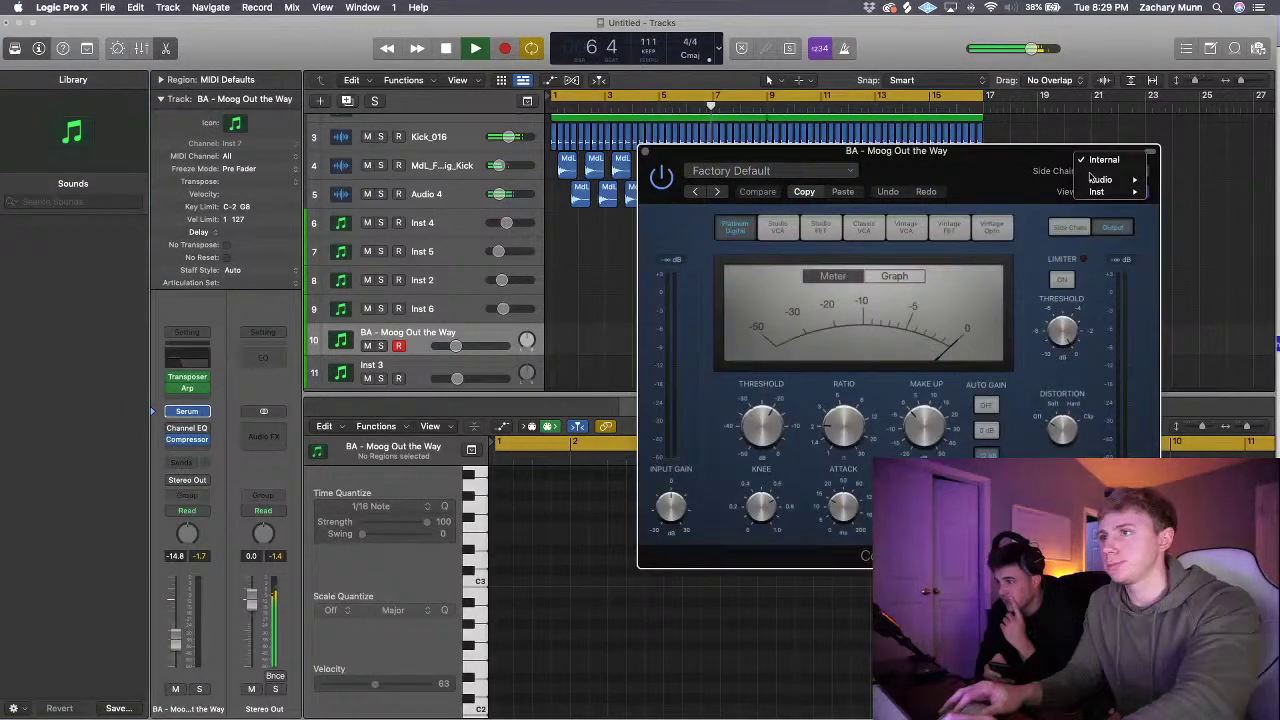
mouse_move(1094, 179)
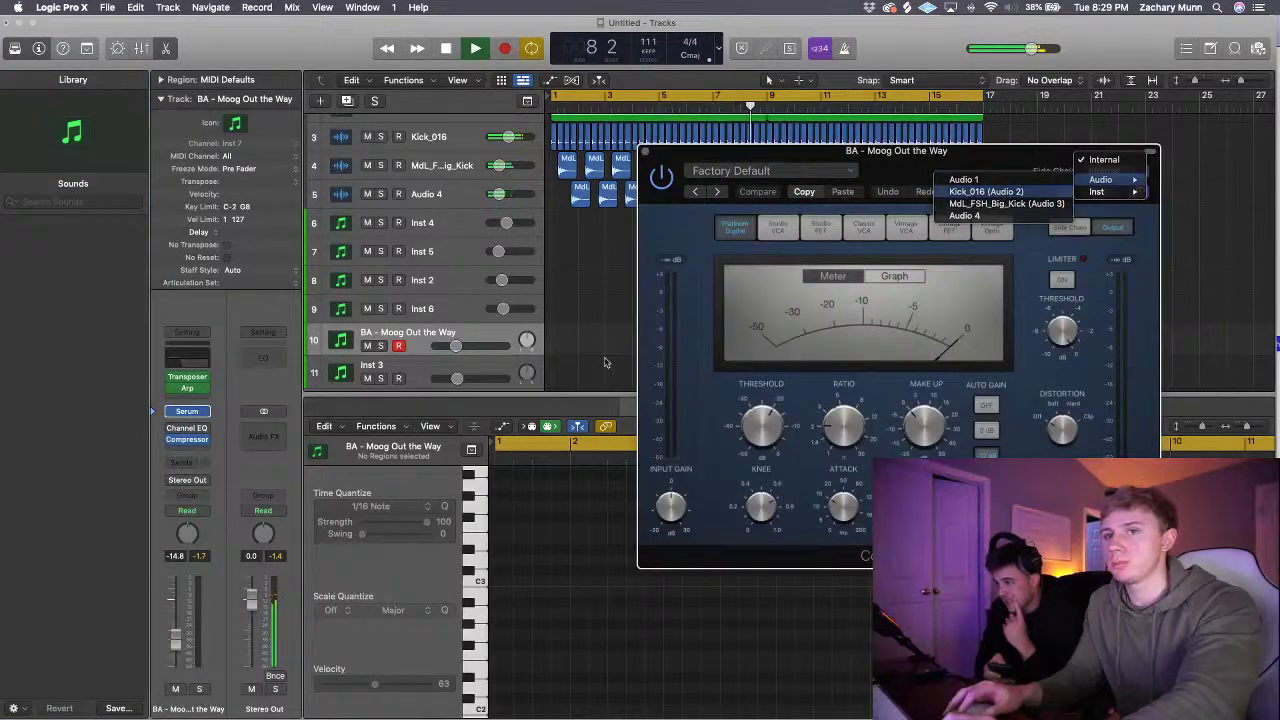
click(1105, 110)
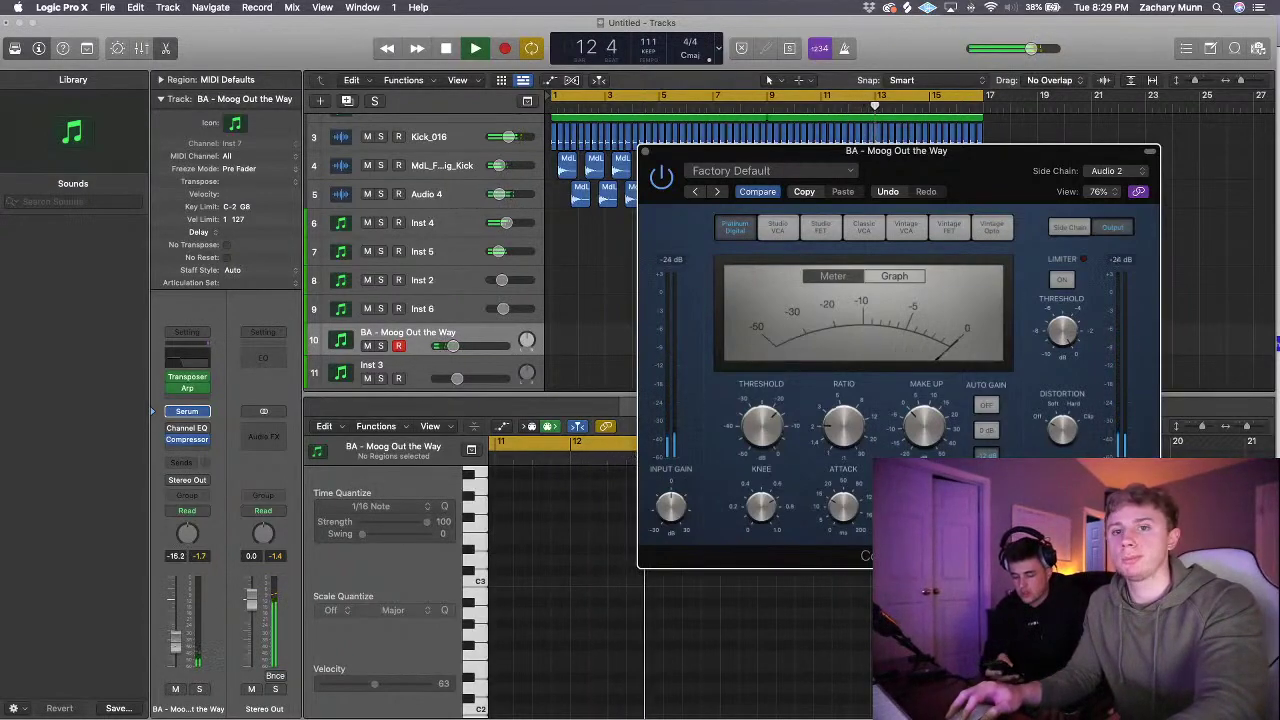
drag(176, 637, 180, 647)
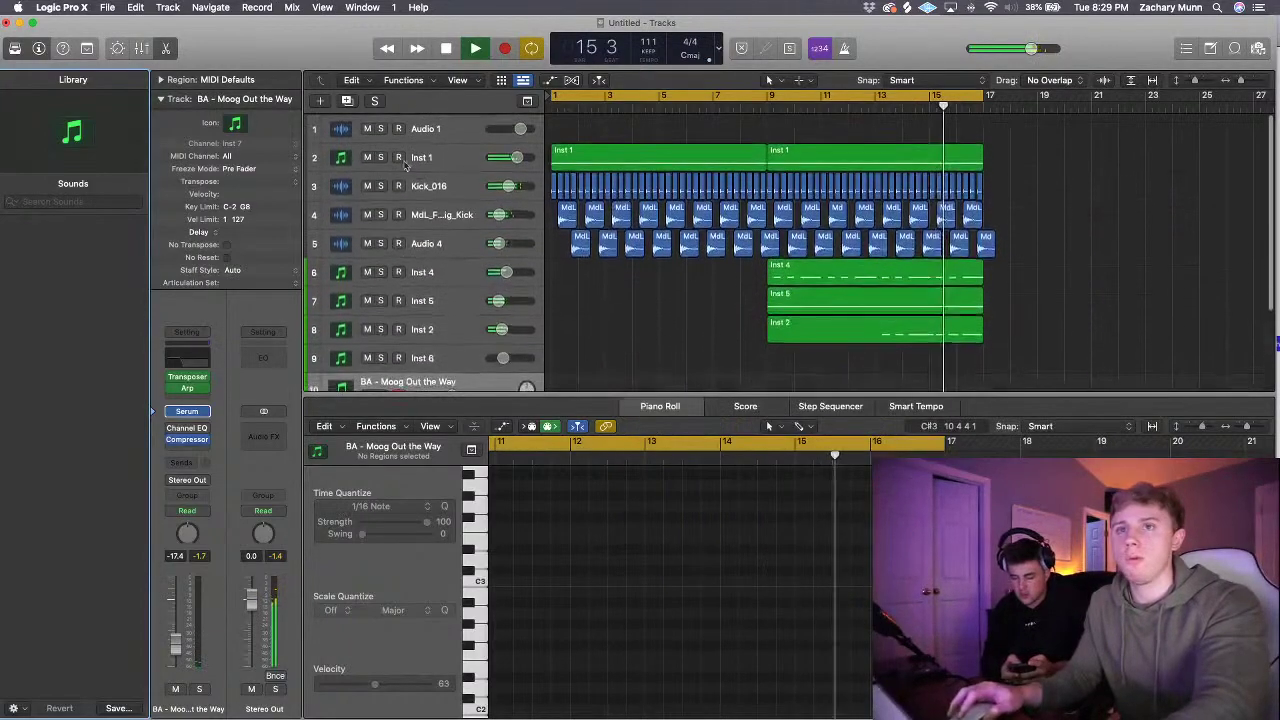
- Insert a Tuner on the Inst 1 track and move its window out of the way
click(432, 150)
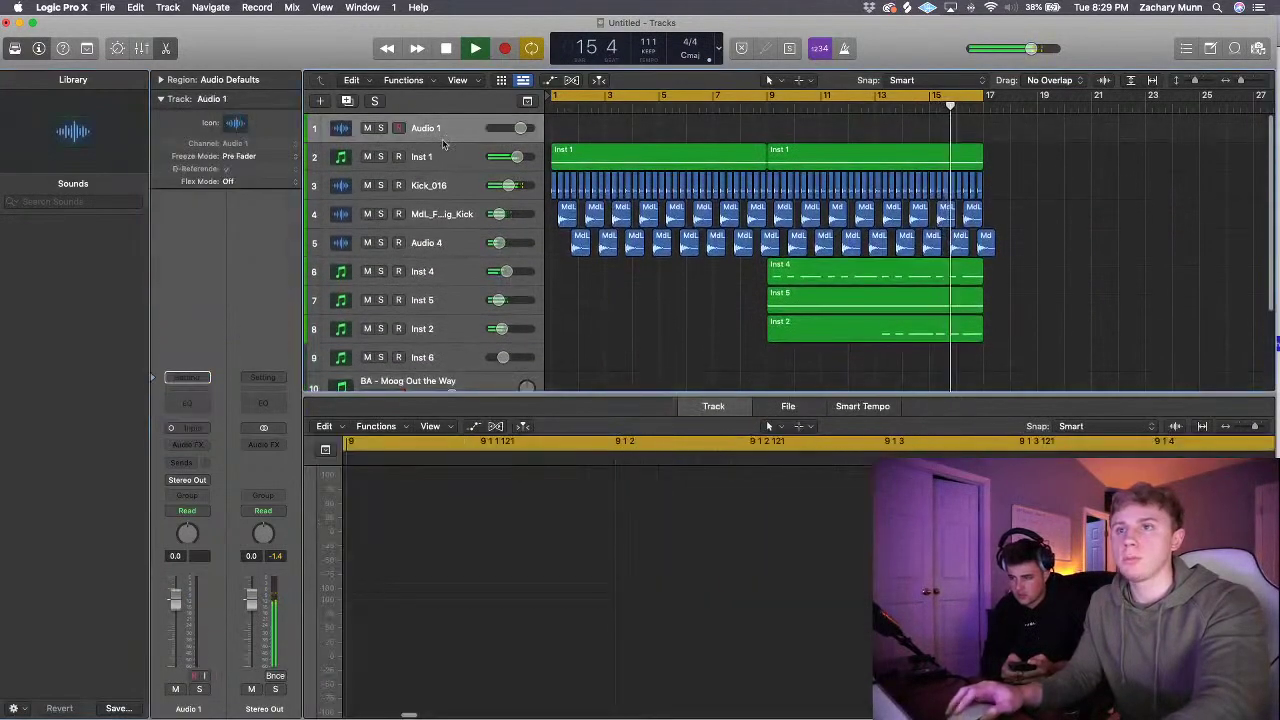
click(430, 158)
click(186, 445)
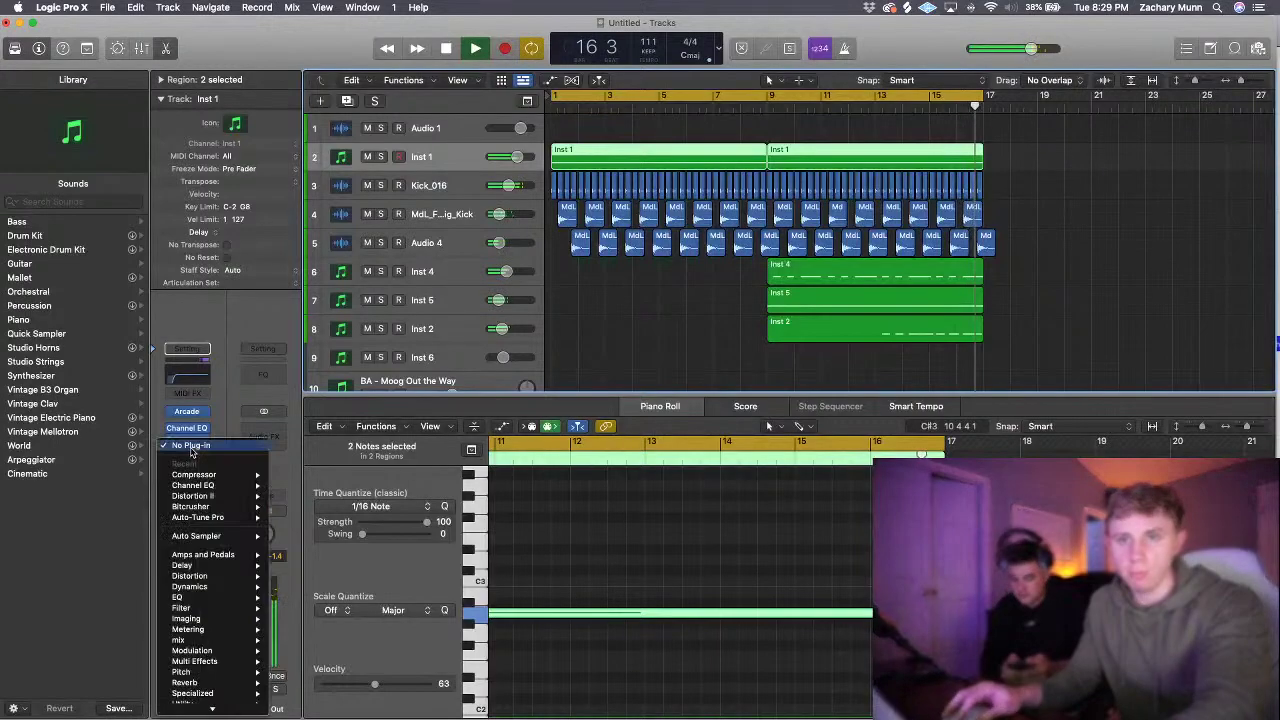
mouse_move(236, 497)
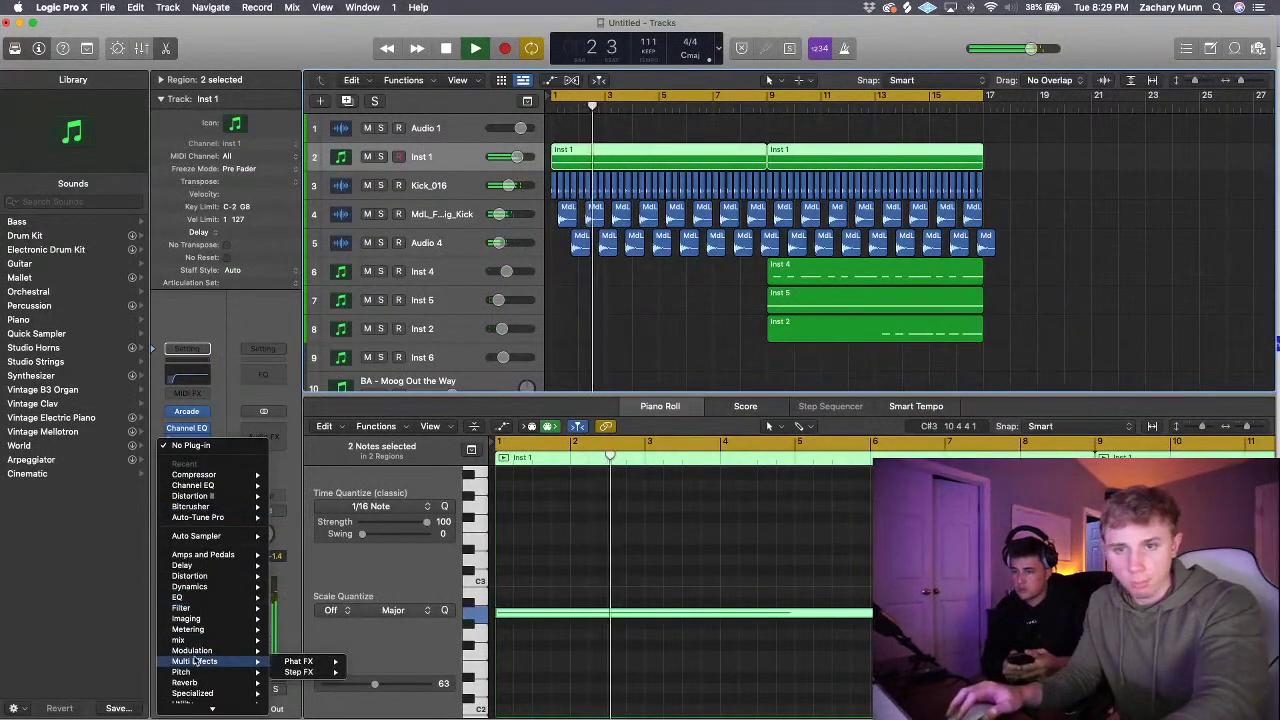
mouse_move(212, 652)
mouse_move(190, 629)
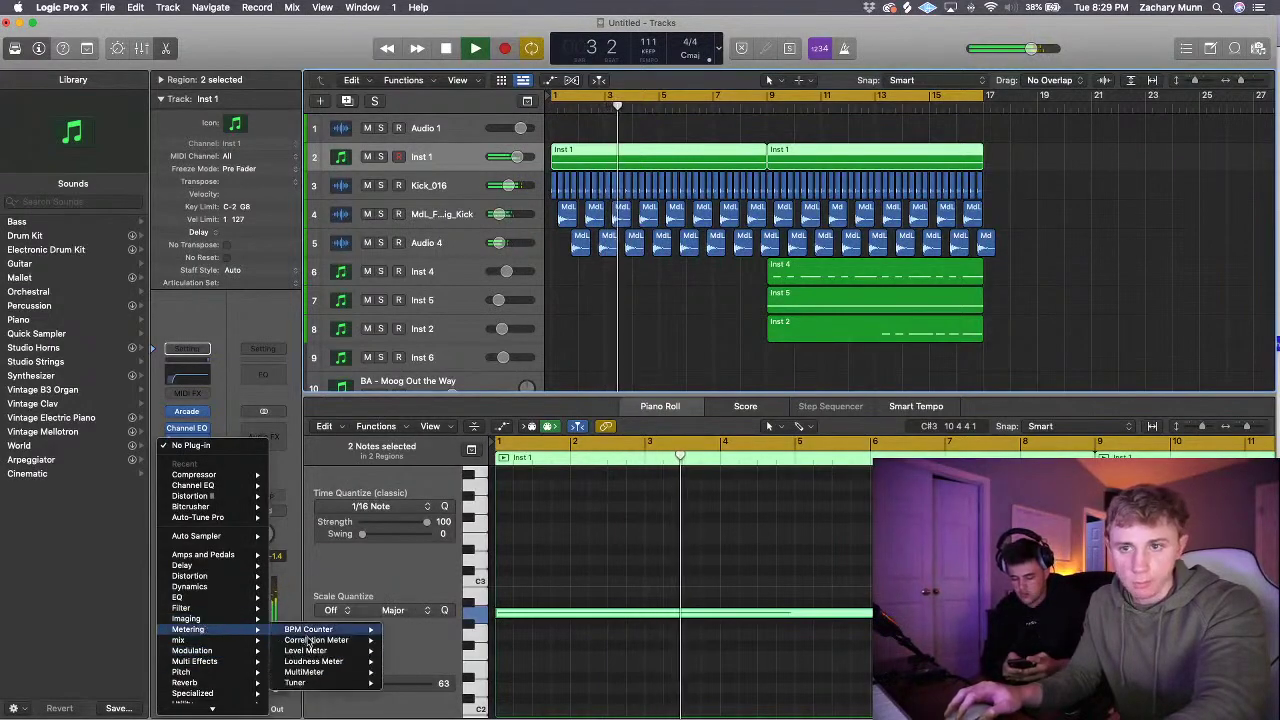
click(326, 682)
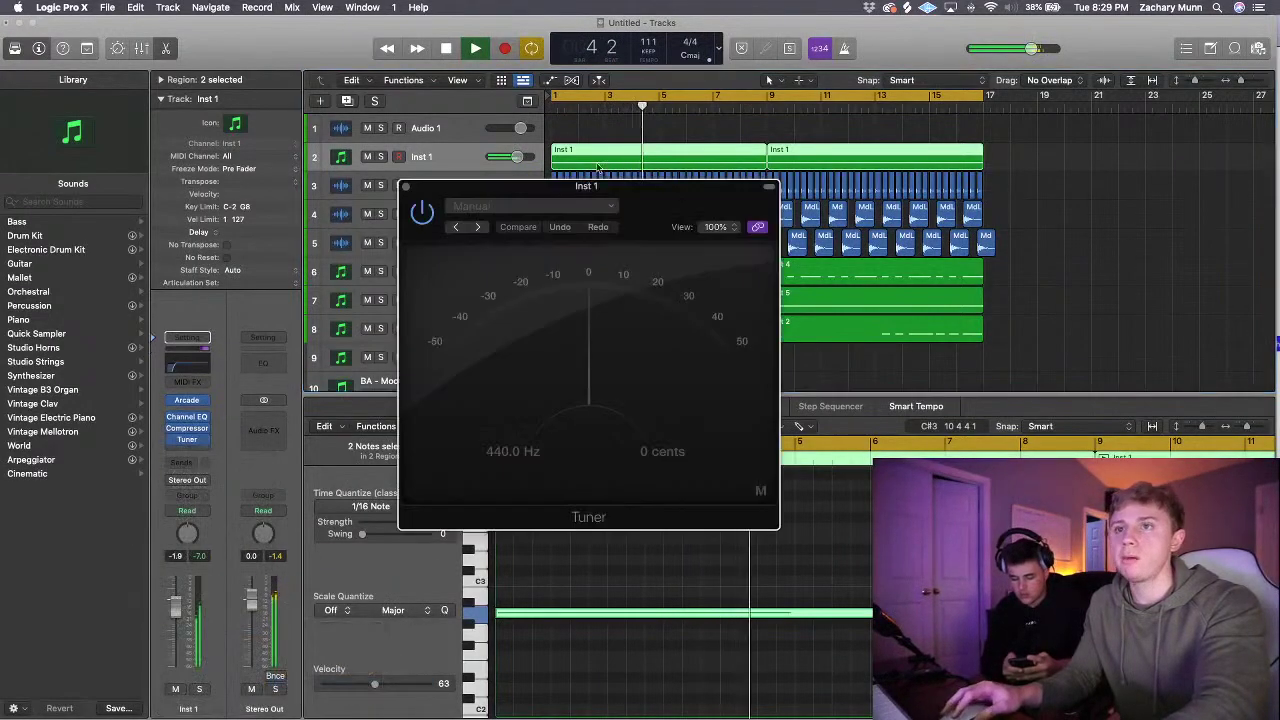
drag(685, 194, 0, 71)
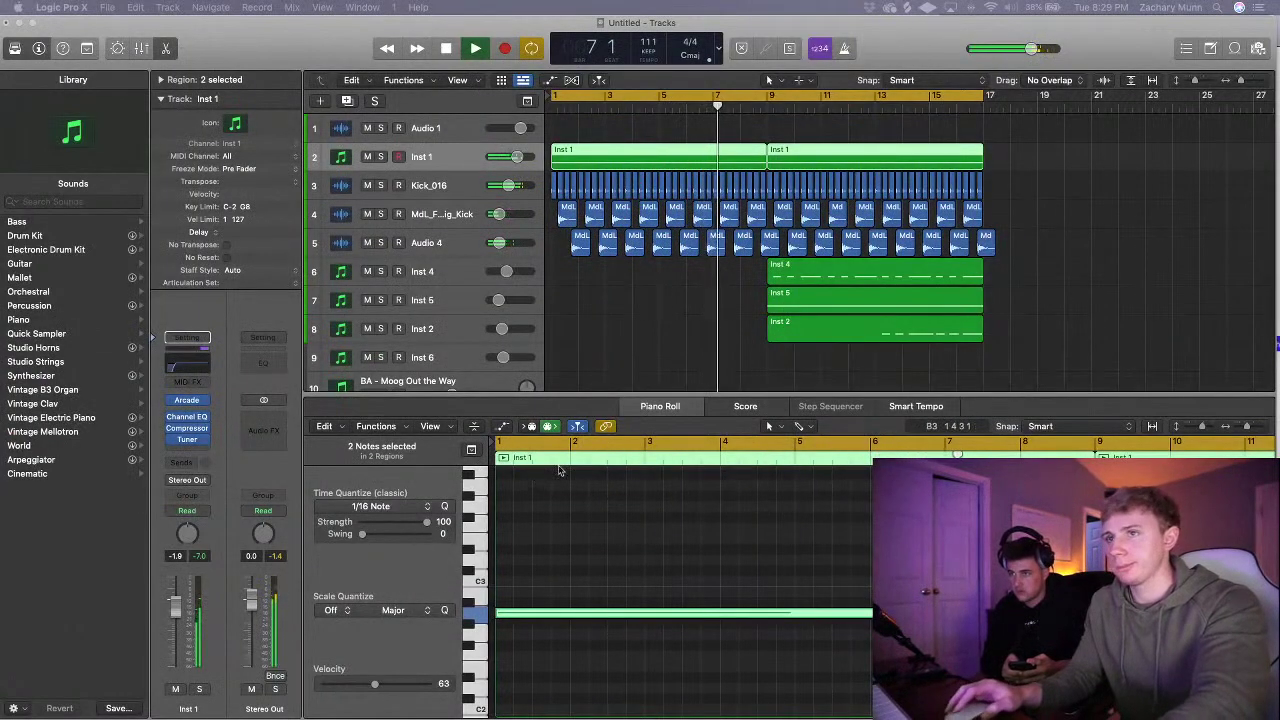
- Audition successive Serum presets on the Moog bass track, ending on CHRD - ATL Organ
scroll(697, 218, down, 2)
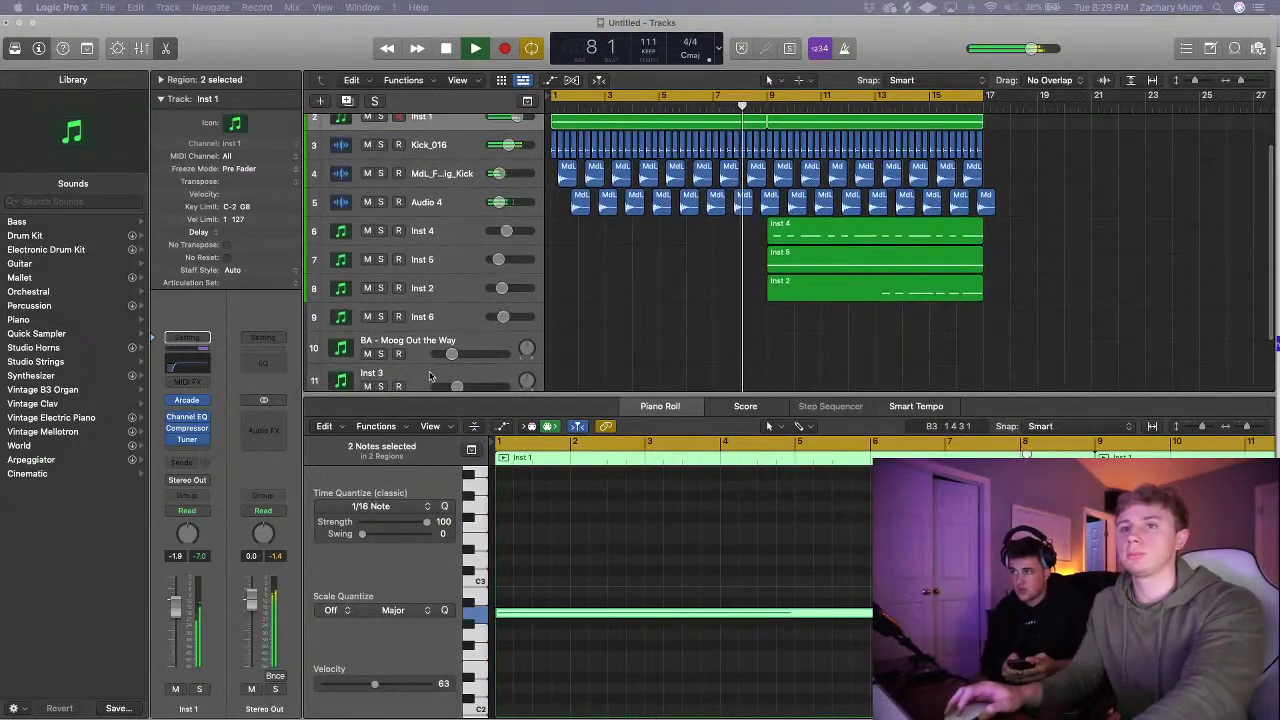
click(418, 321)
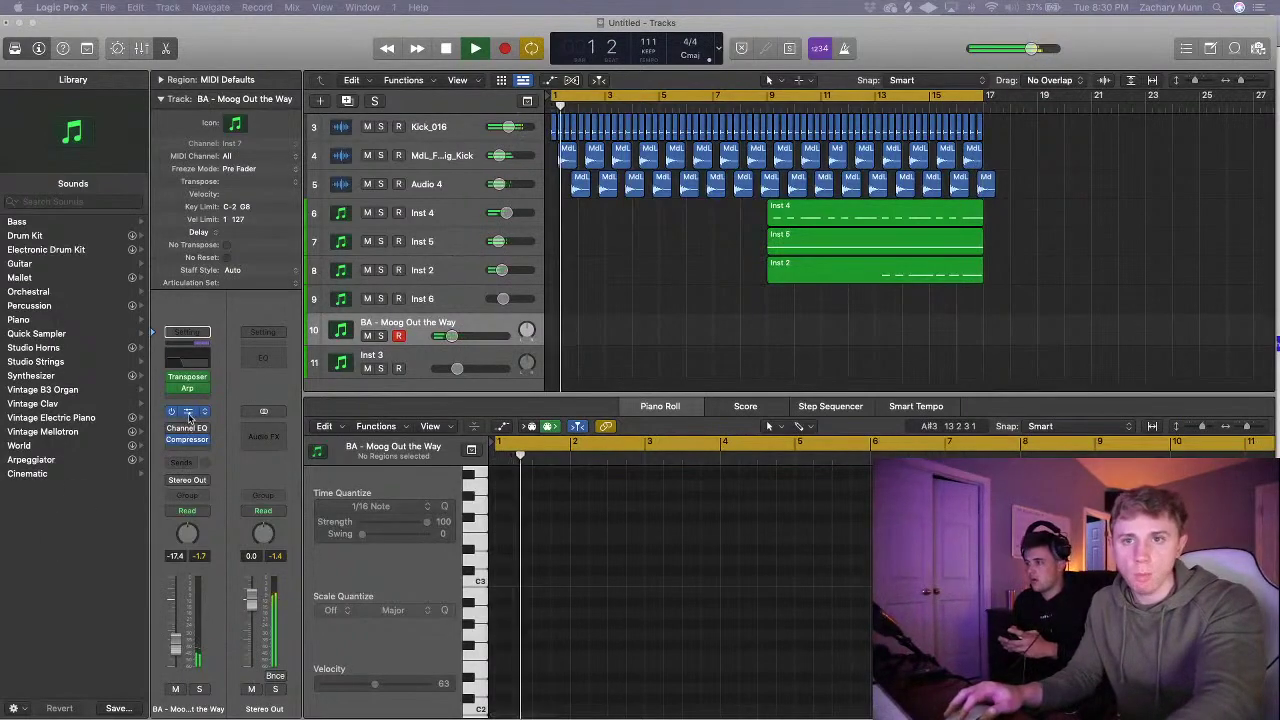
drag(1275, 410, 1093, 367)
click(1152, 397)
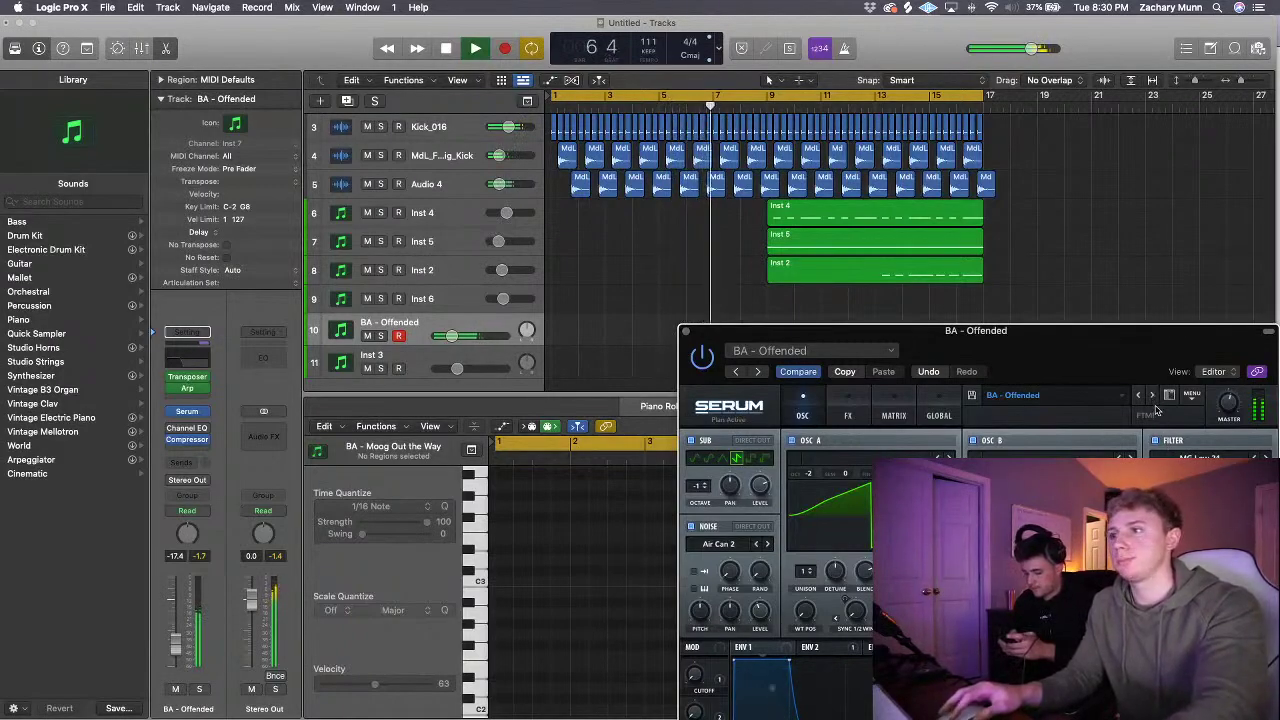
click(1153, 398)
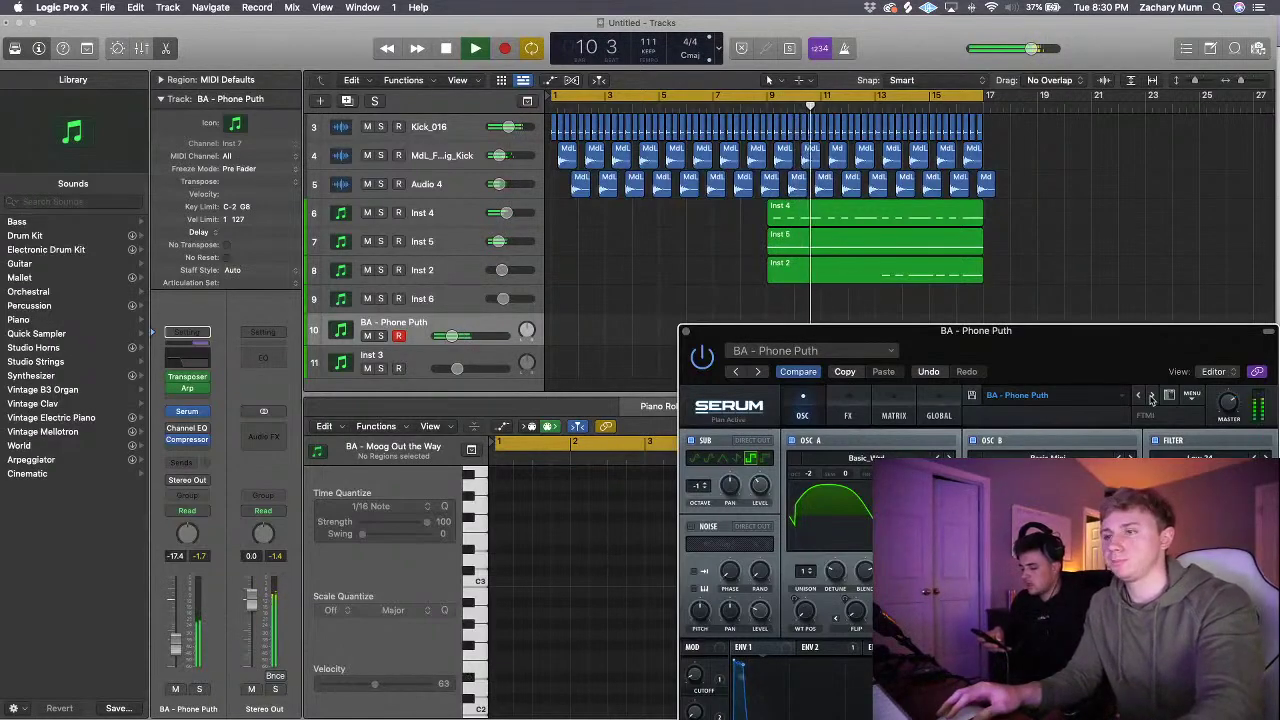
click(1152, 398)
click(1152, 398)
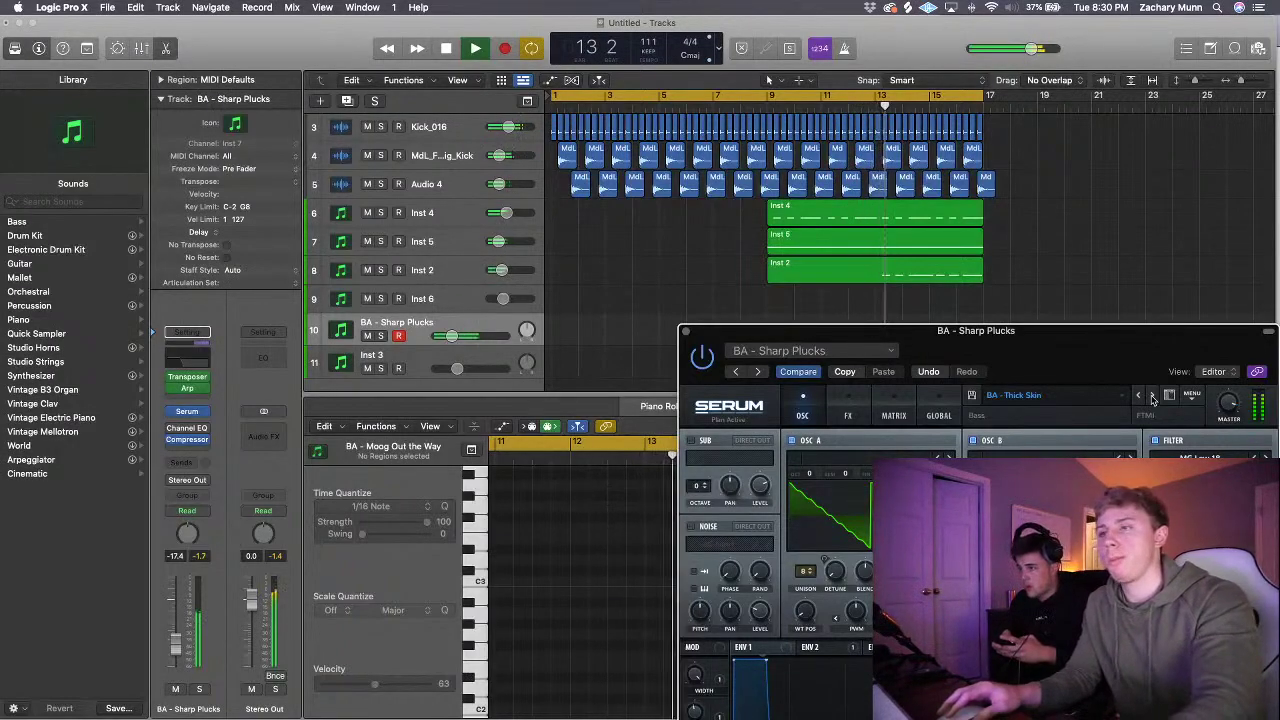
click(1152, 398)
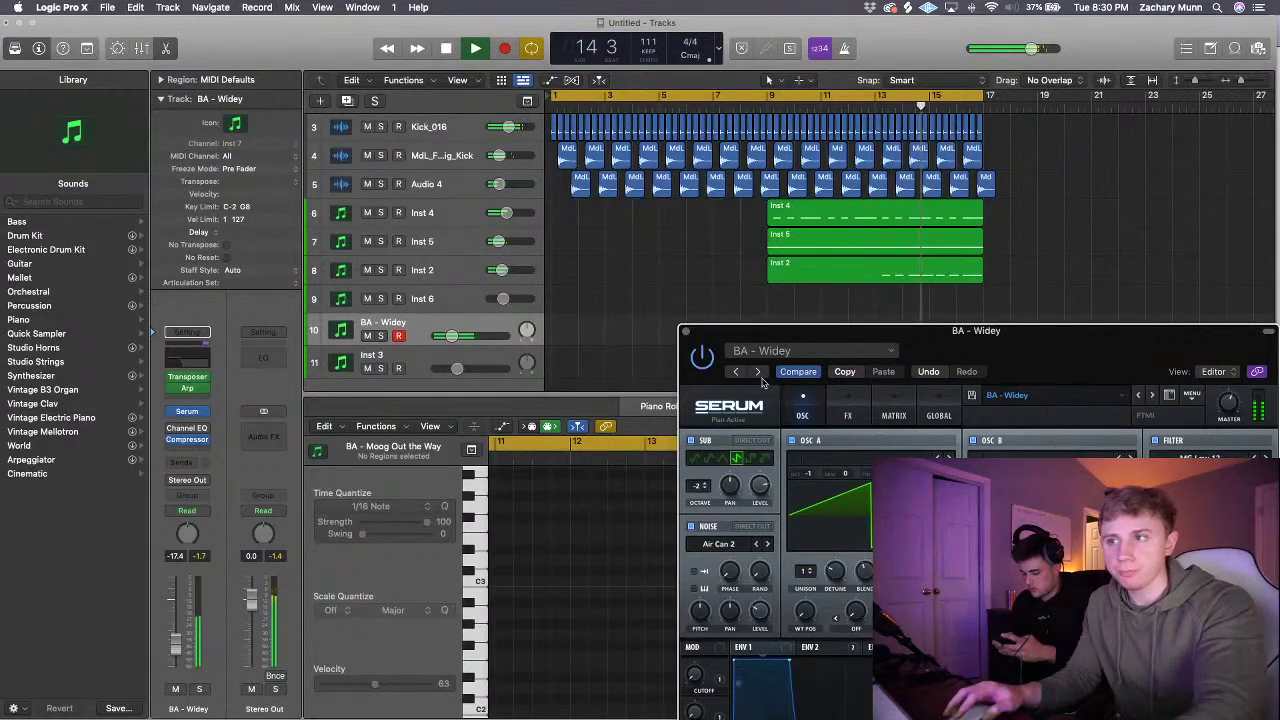
drag(762, 381, 694, 284)
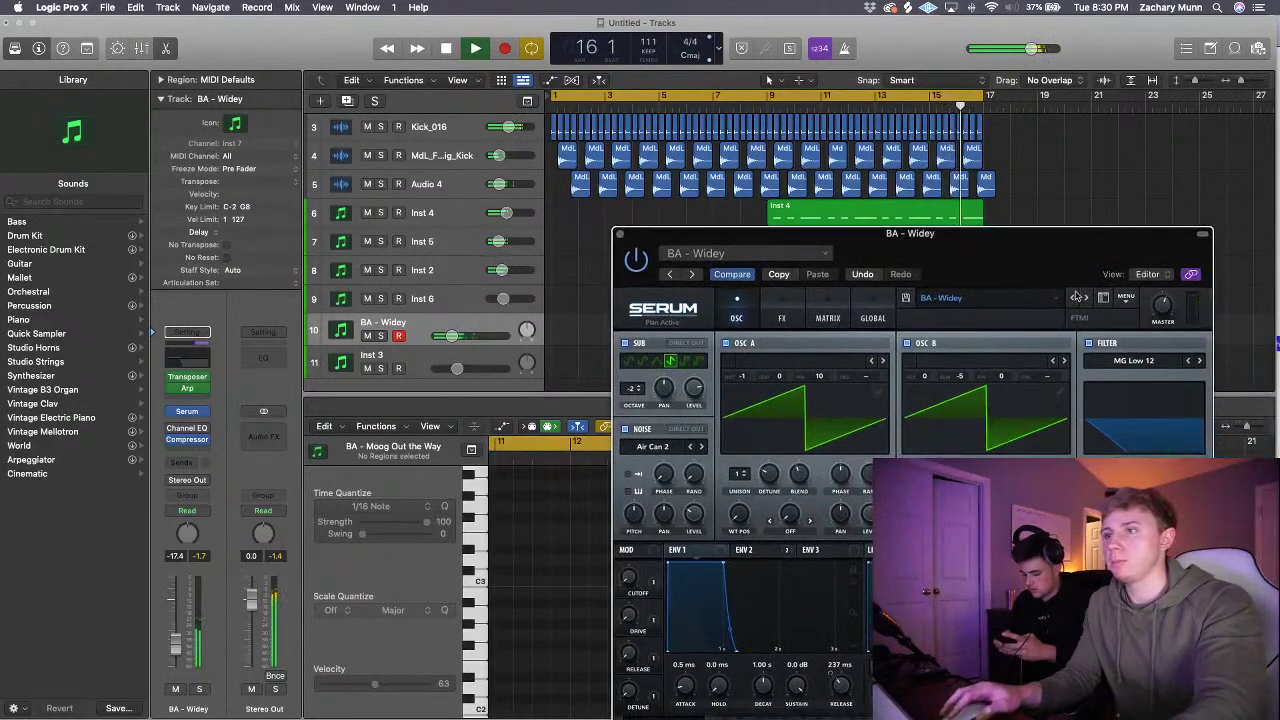
click(1087, 300)
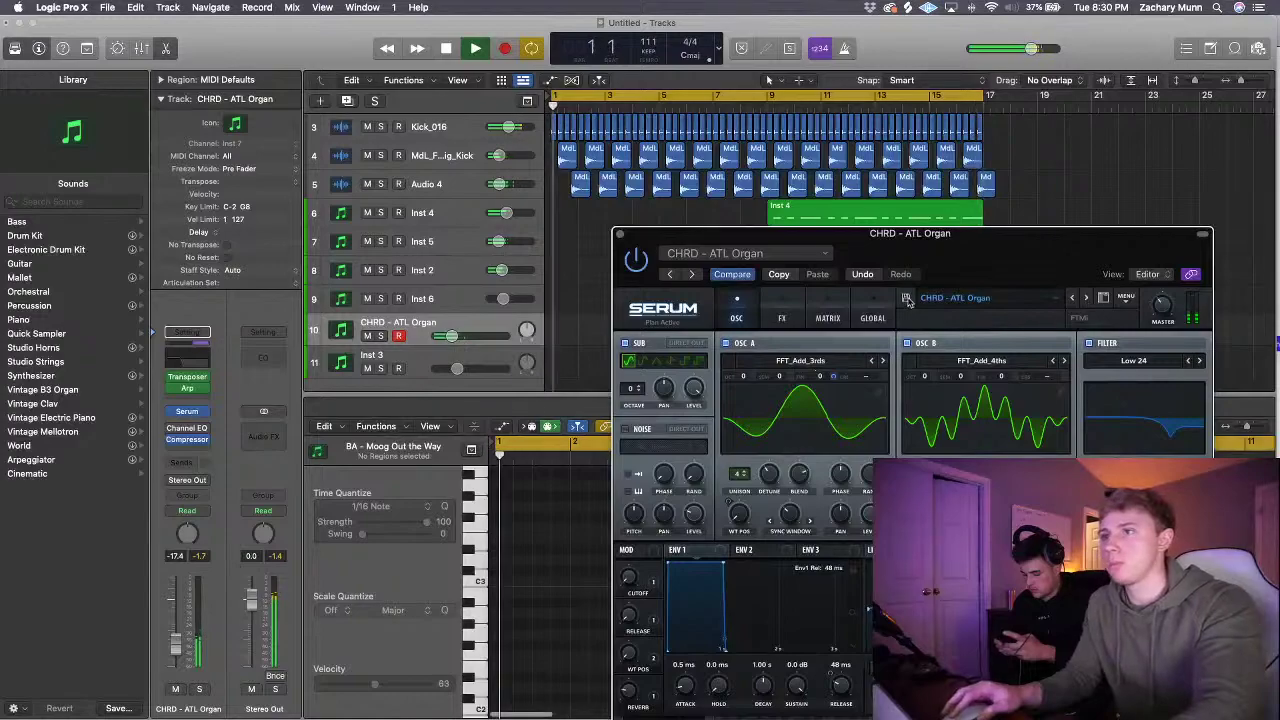
drag(842, 234, 848, 191)
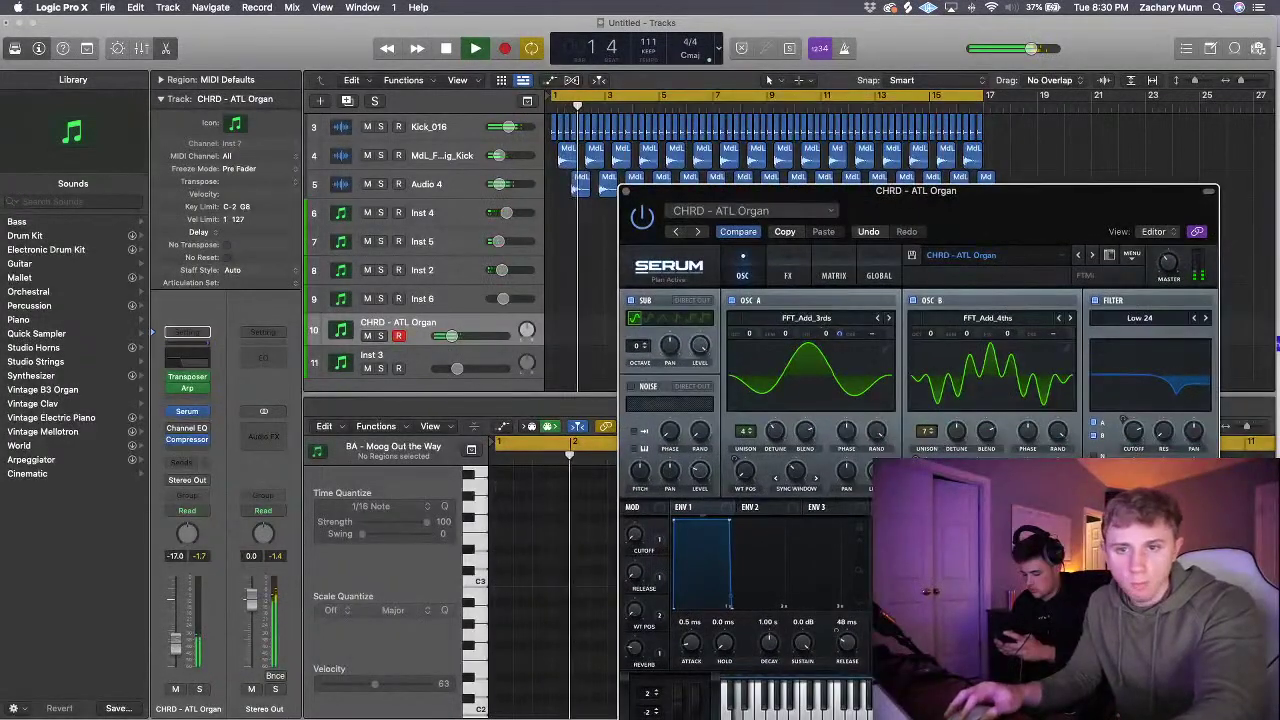
- Raise the ATL Organ track's volume to -16.0 dB
drag(175, 645, 175, 644)
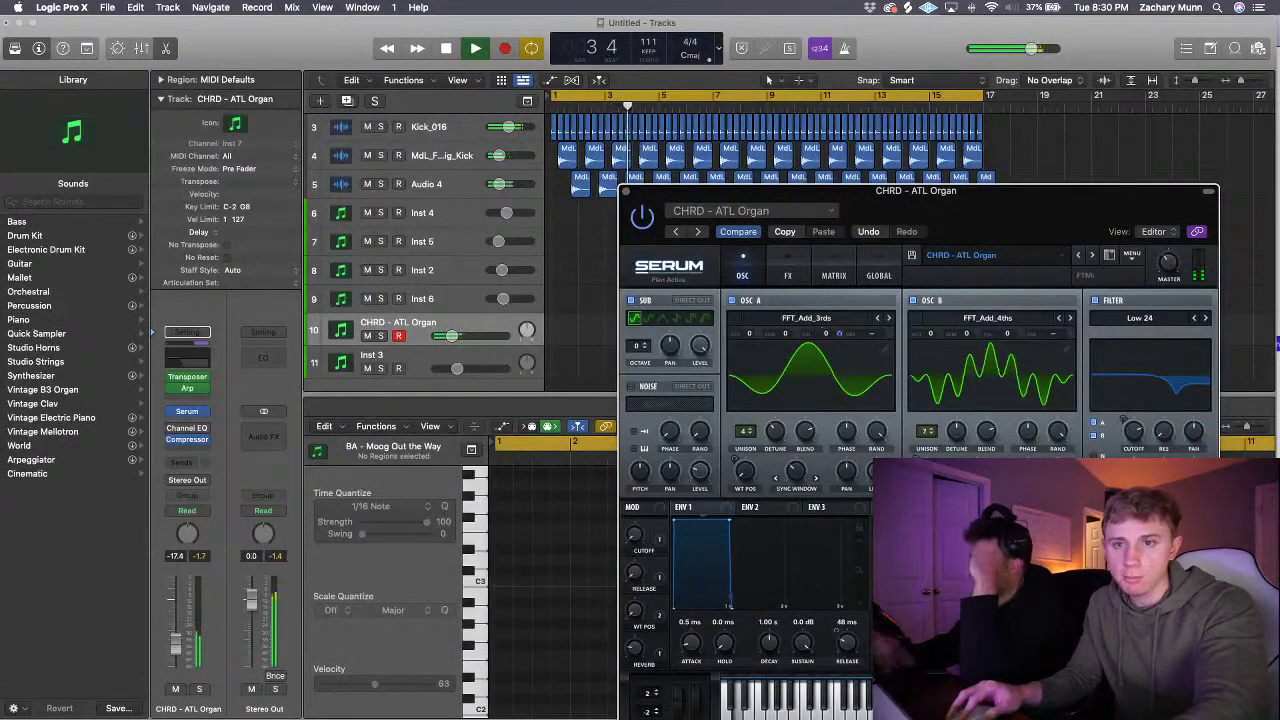
click(181, 650)
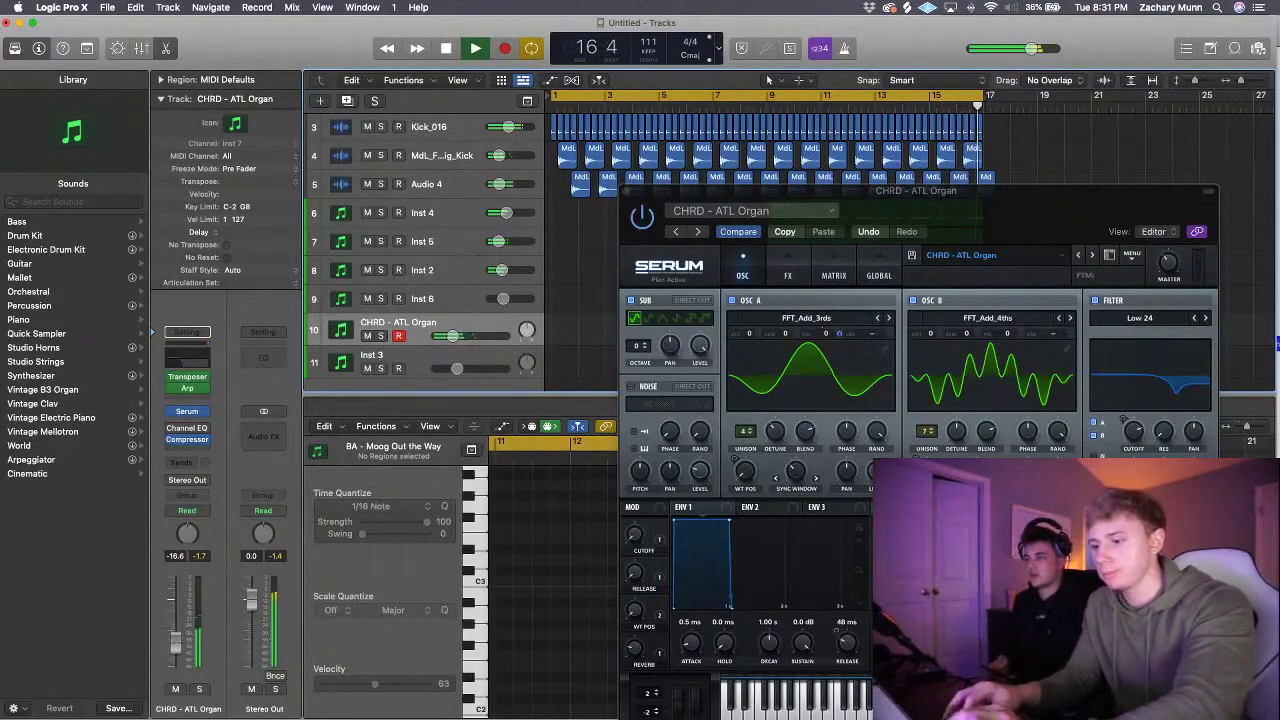
drag(180, 643, 182, 640)
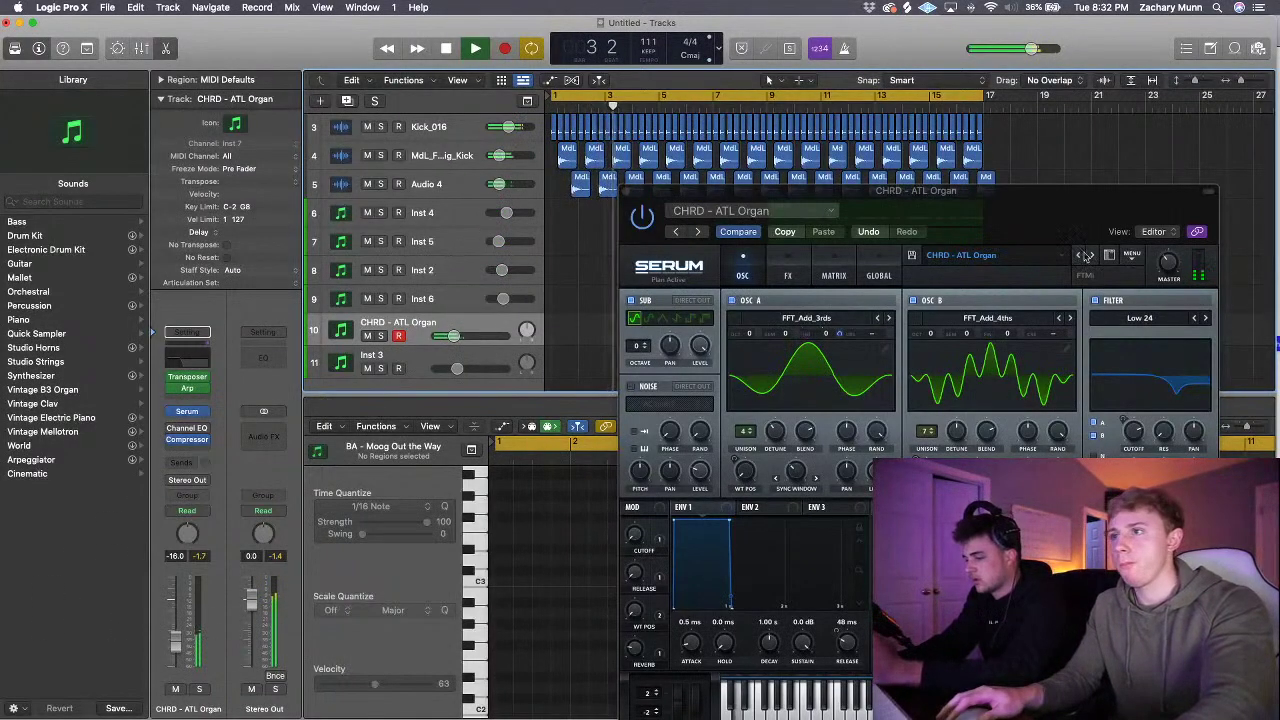
- Advance the Serum preset on the ATL Organ track to CHRD - Square Up
click(1091, 255)
drag(1034, 224, 1025, 188)
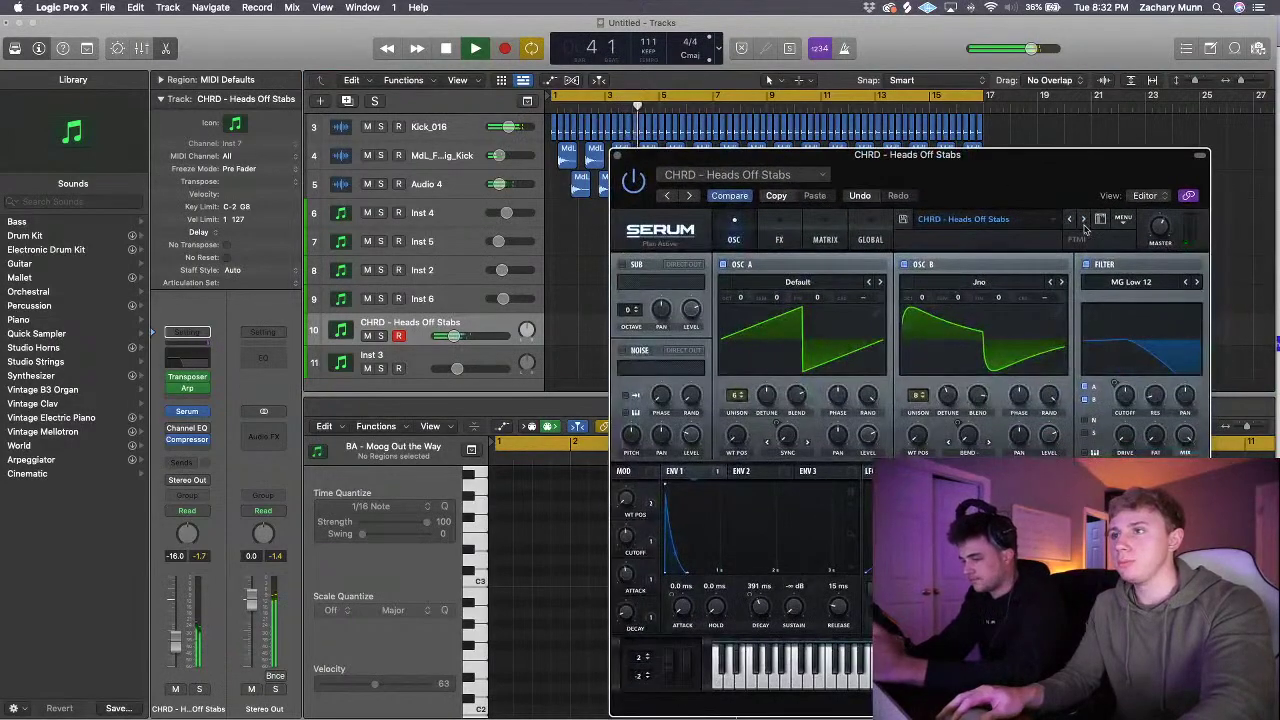
click(1083, 220)
click(1083, 220)
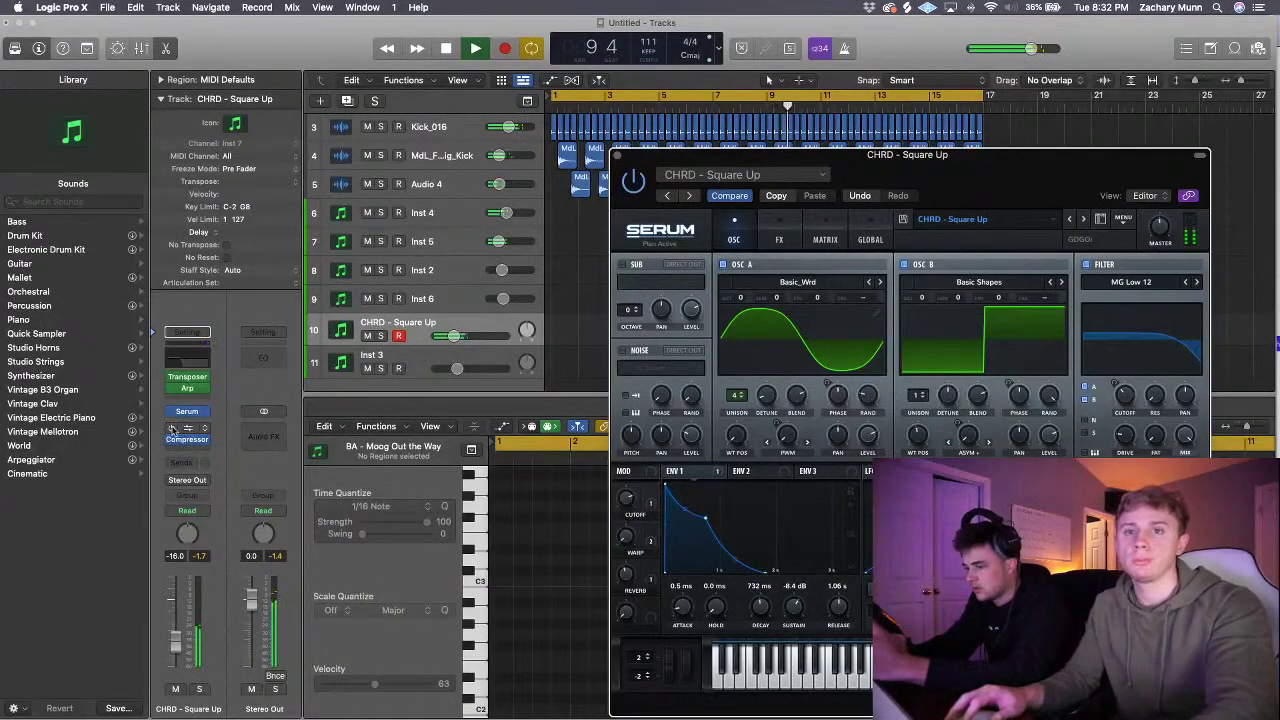
- Re-enable the Channel EQ on the CHRD - Square Up track, check its curve and close the EQ window
click(198, 360)
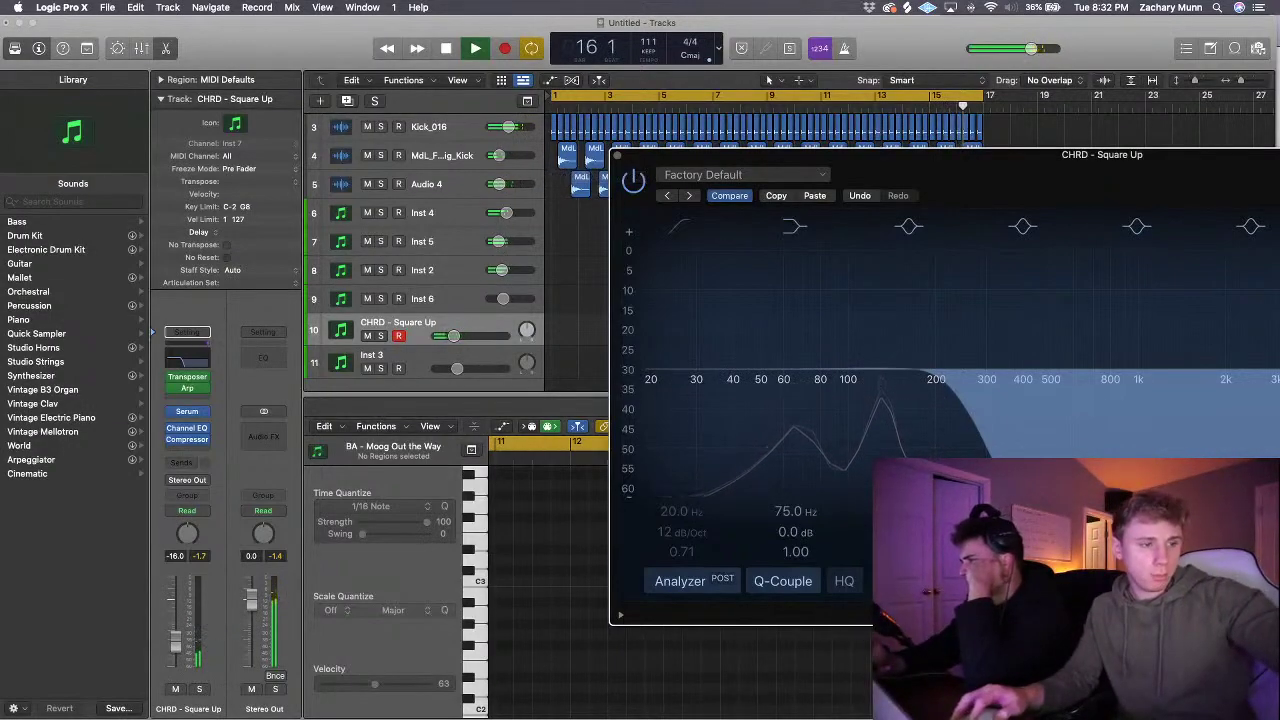
key(super+Tab)
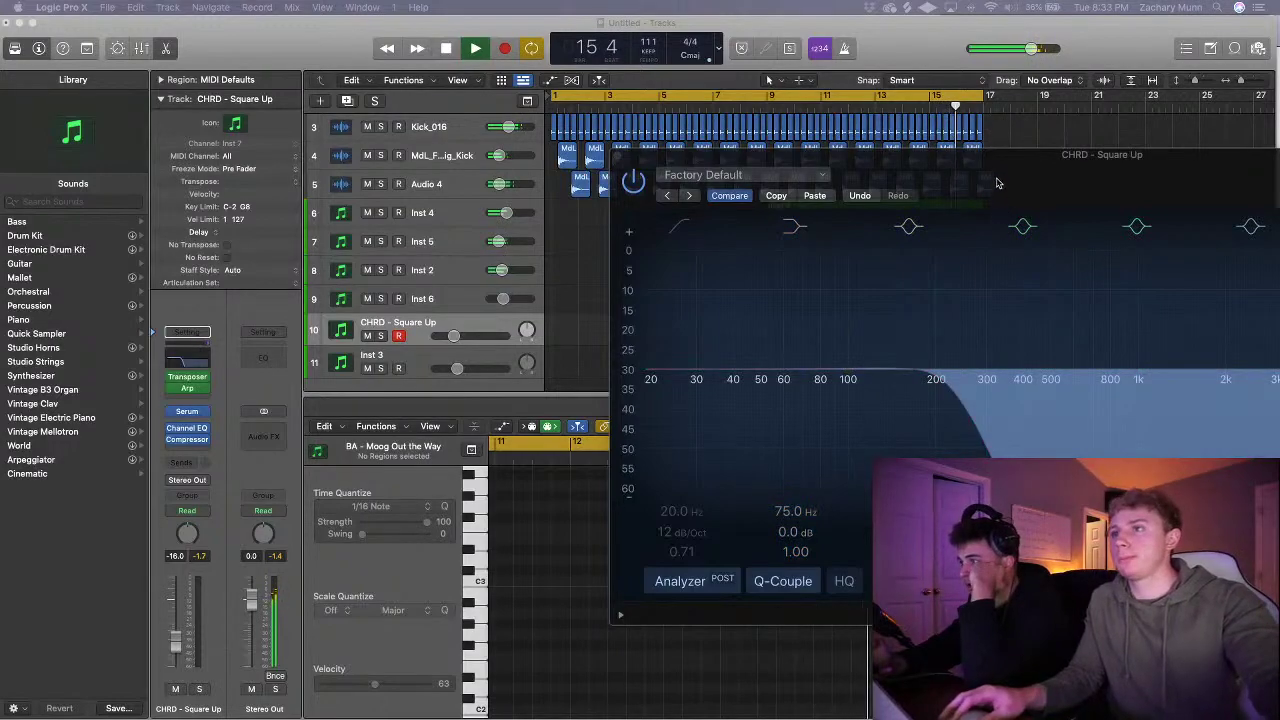
drag(996, 180, 987, 228)
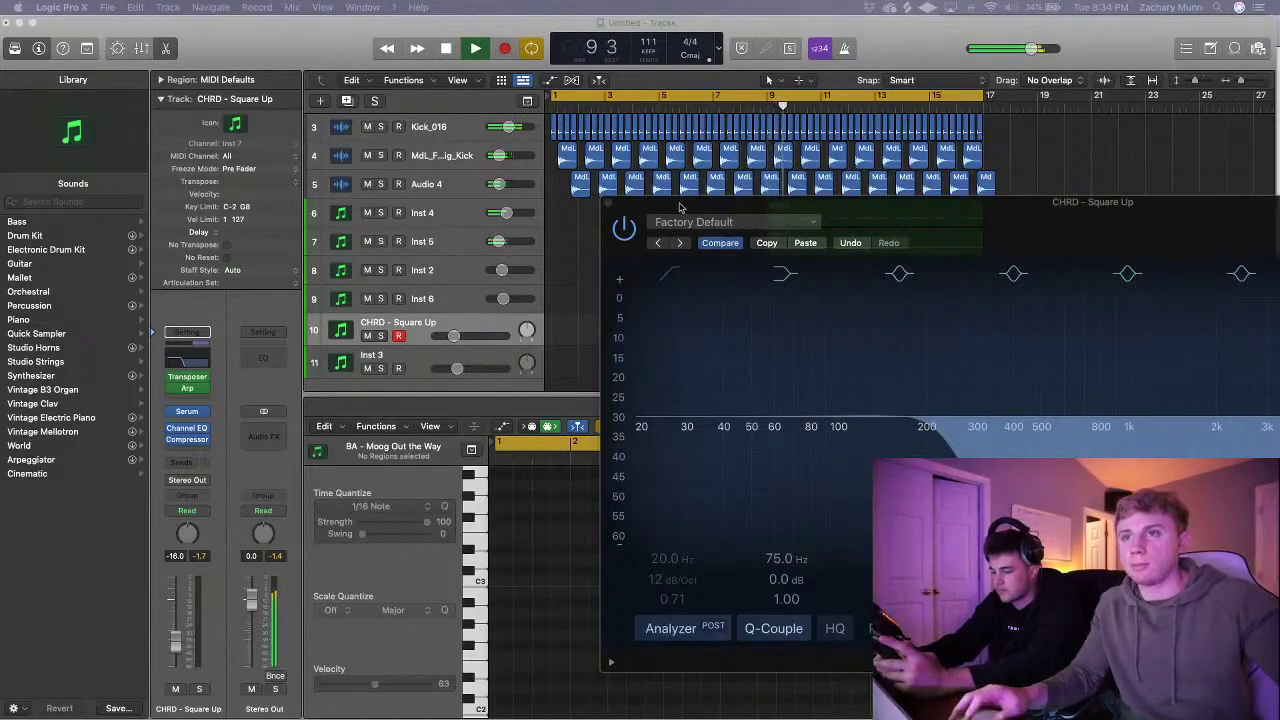
drag(678, 207, 607, 202)
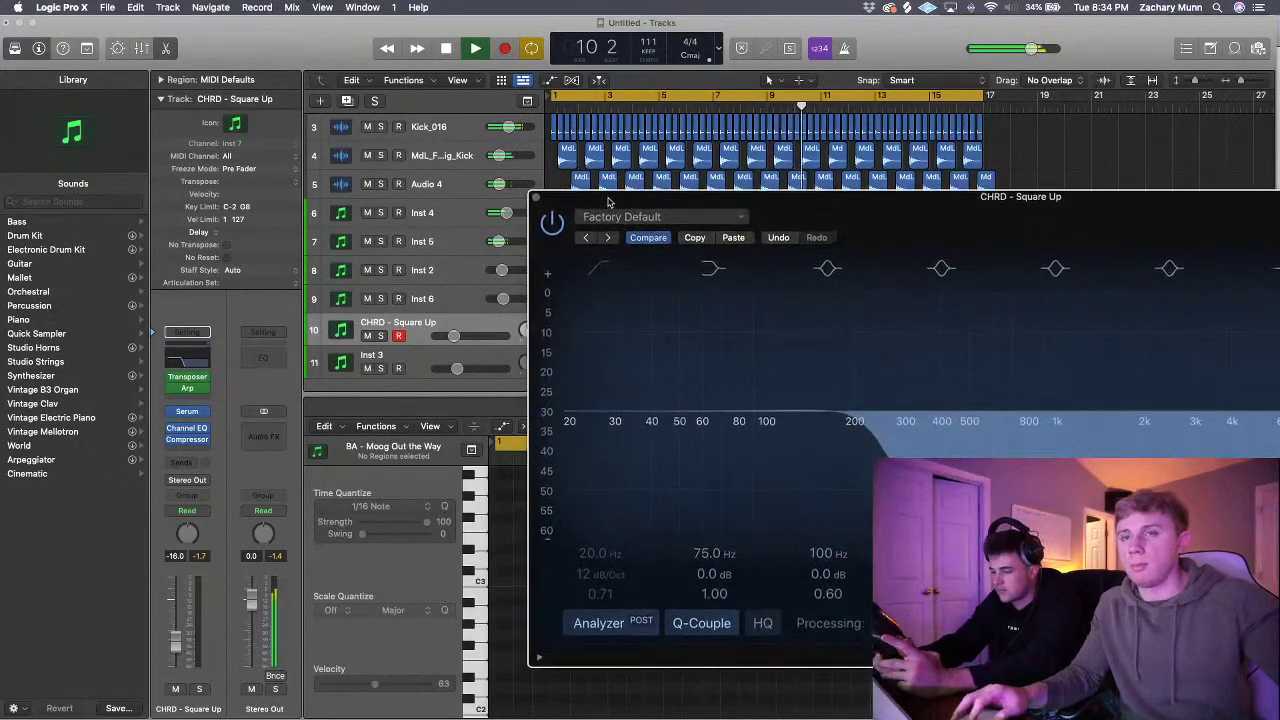
click(535, 198)
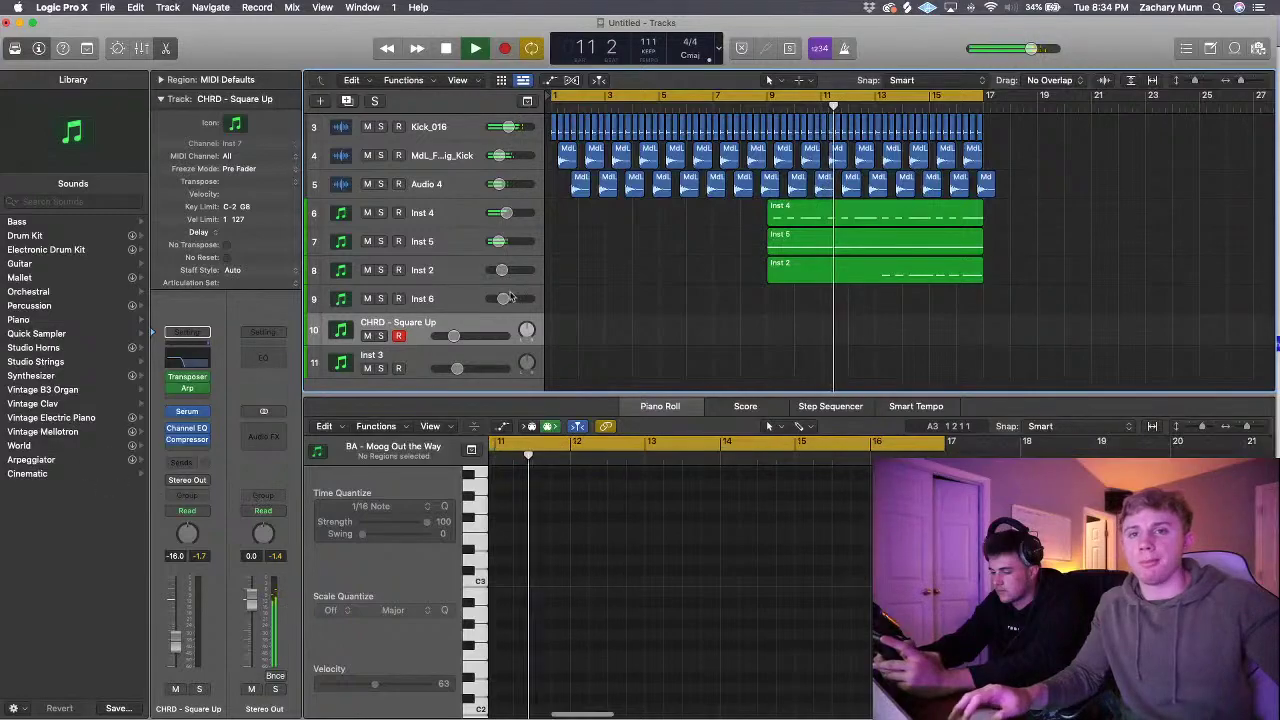
- Start a new audio track after Inst 3 and check which audio input sources are available for it
scroll(508, 361, down, 2)
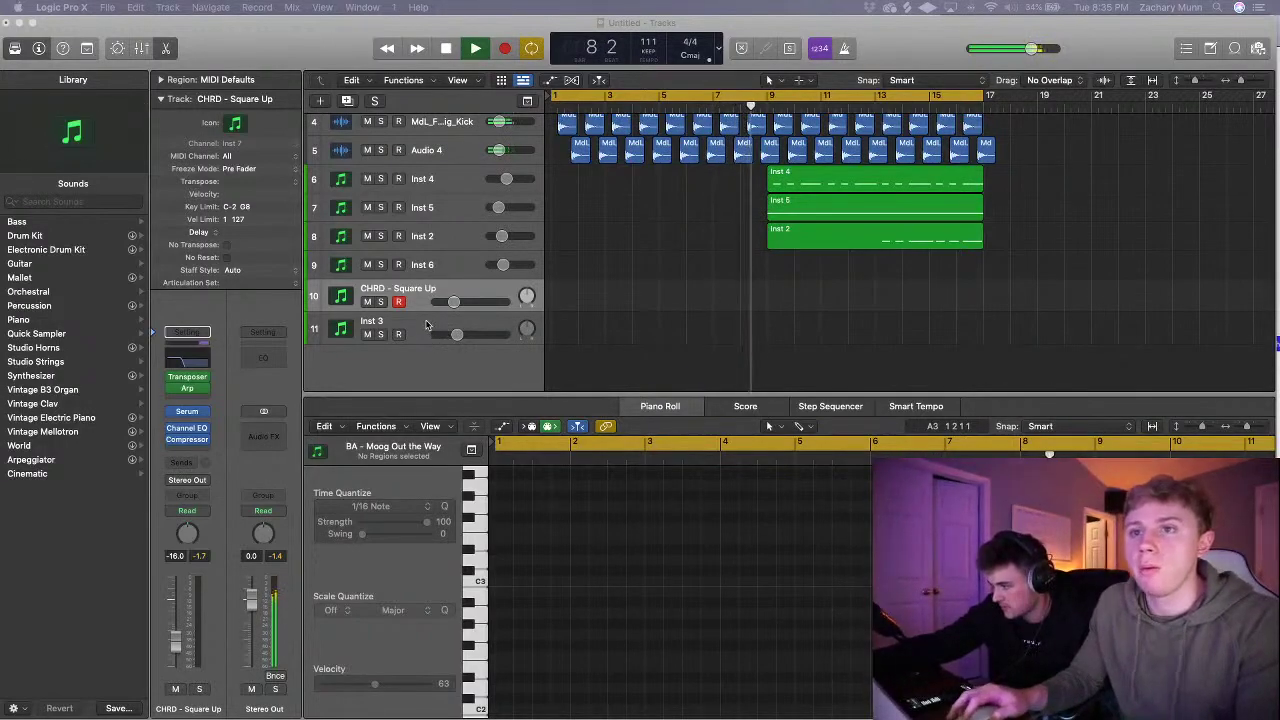
click(436, 322)
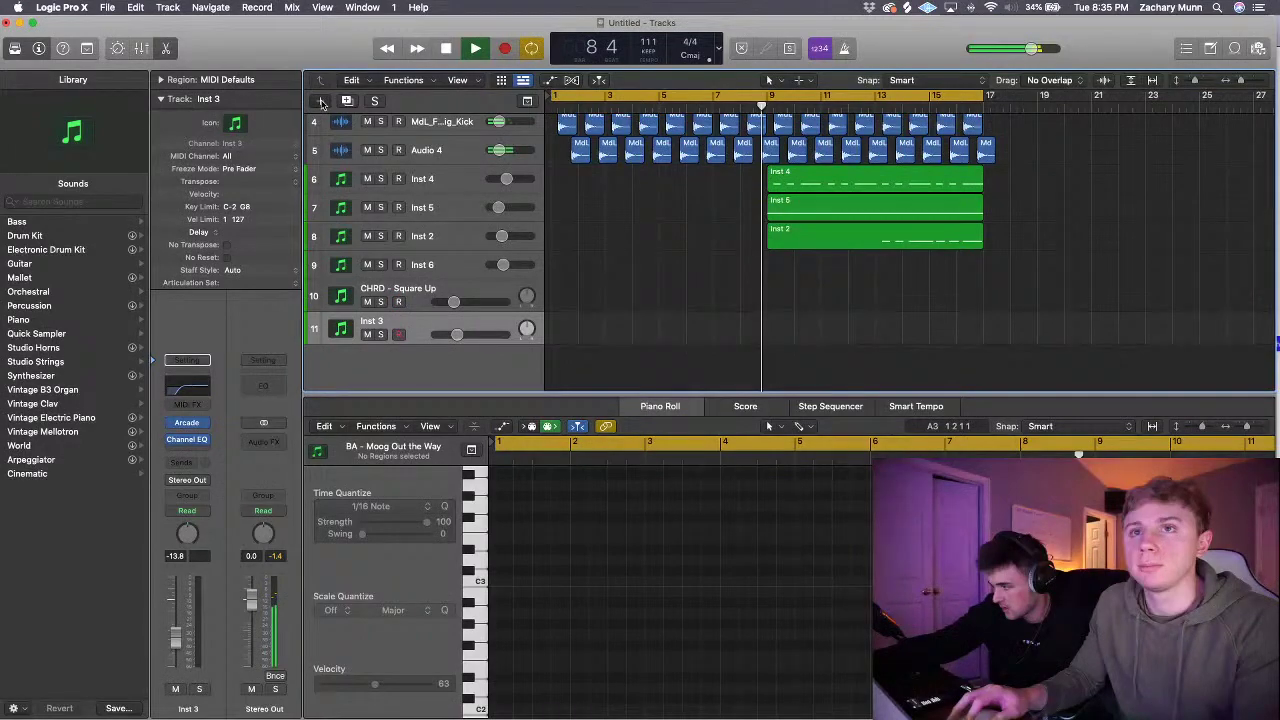
click(321, 101)
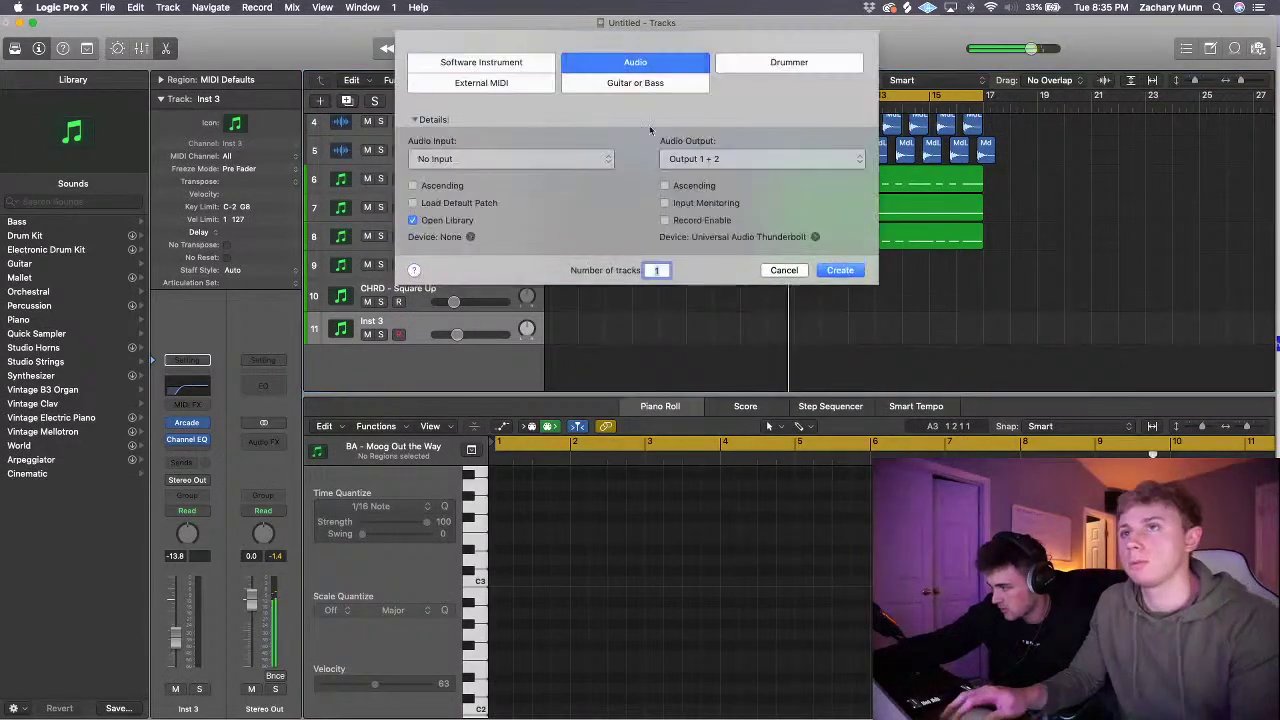
click(535, 159)
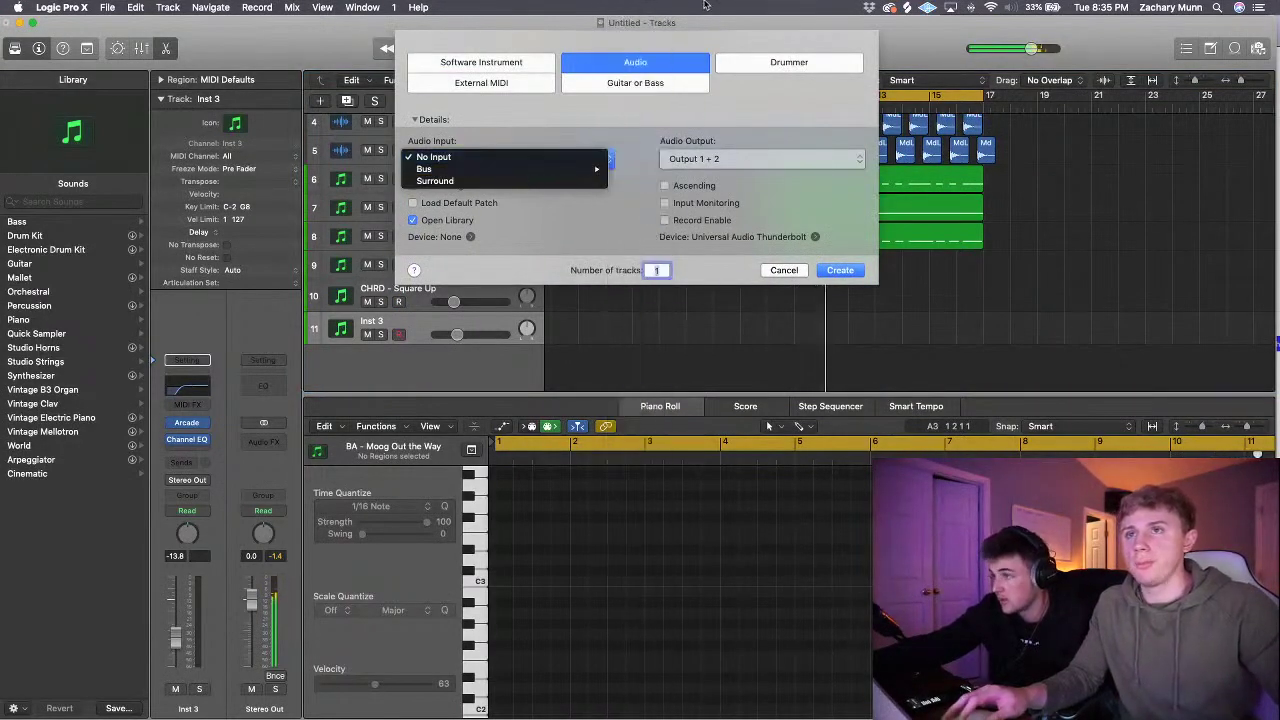
mouse_move(580, 169)
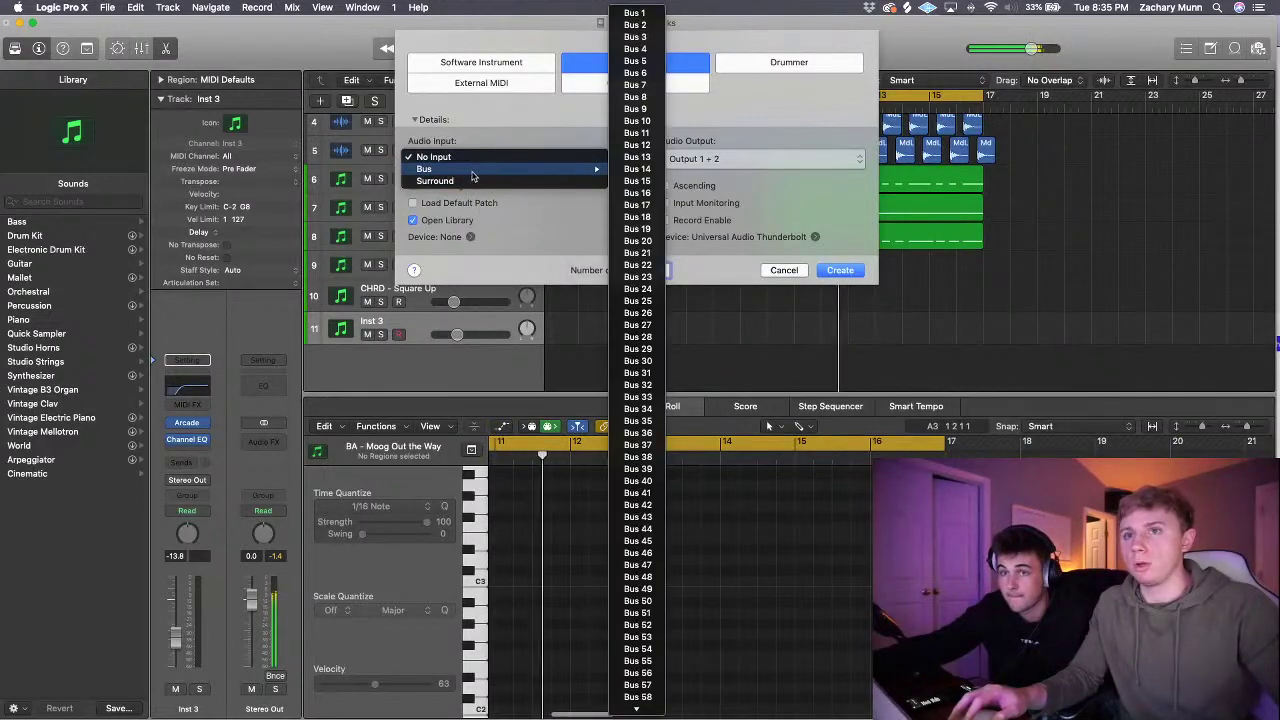
click(638, 14)
click(530, 162)
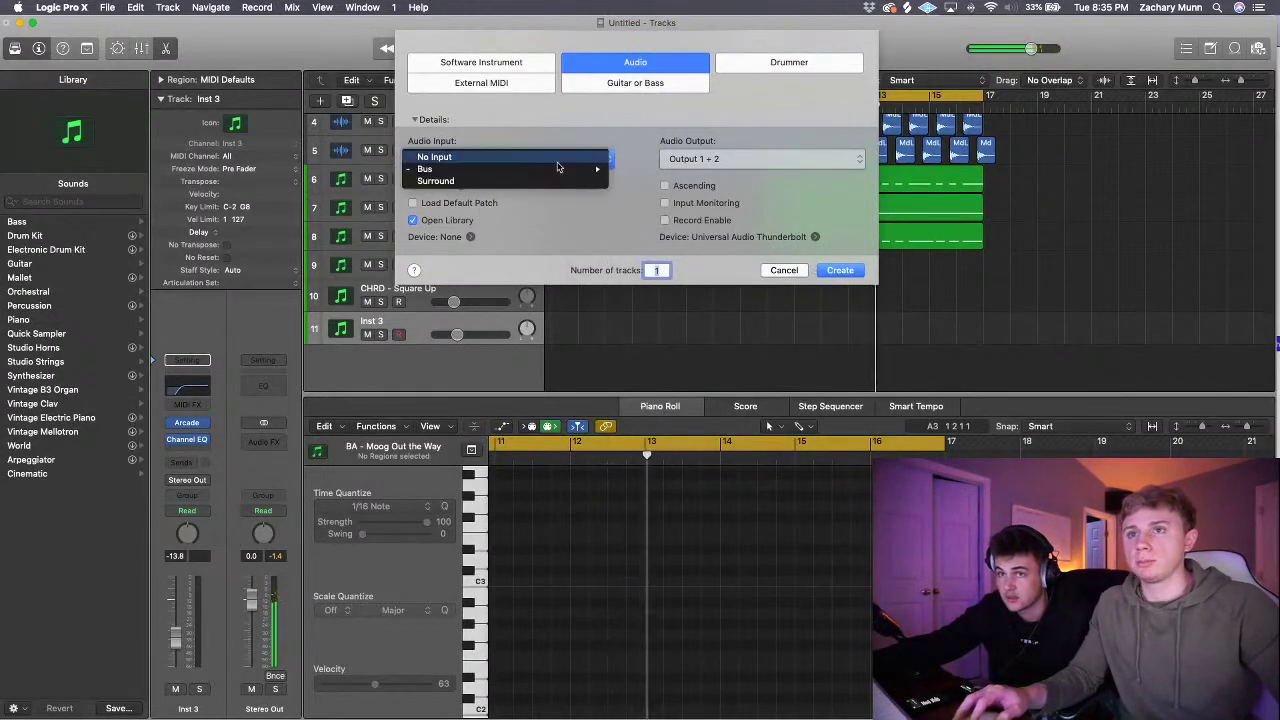
click(560, 157)
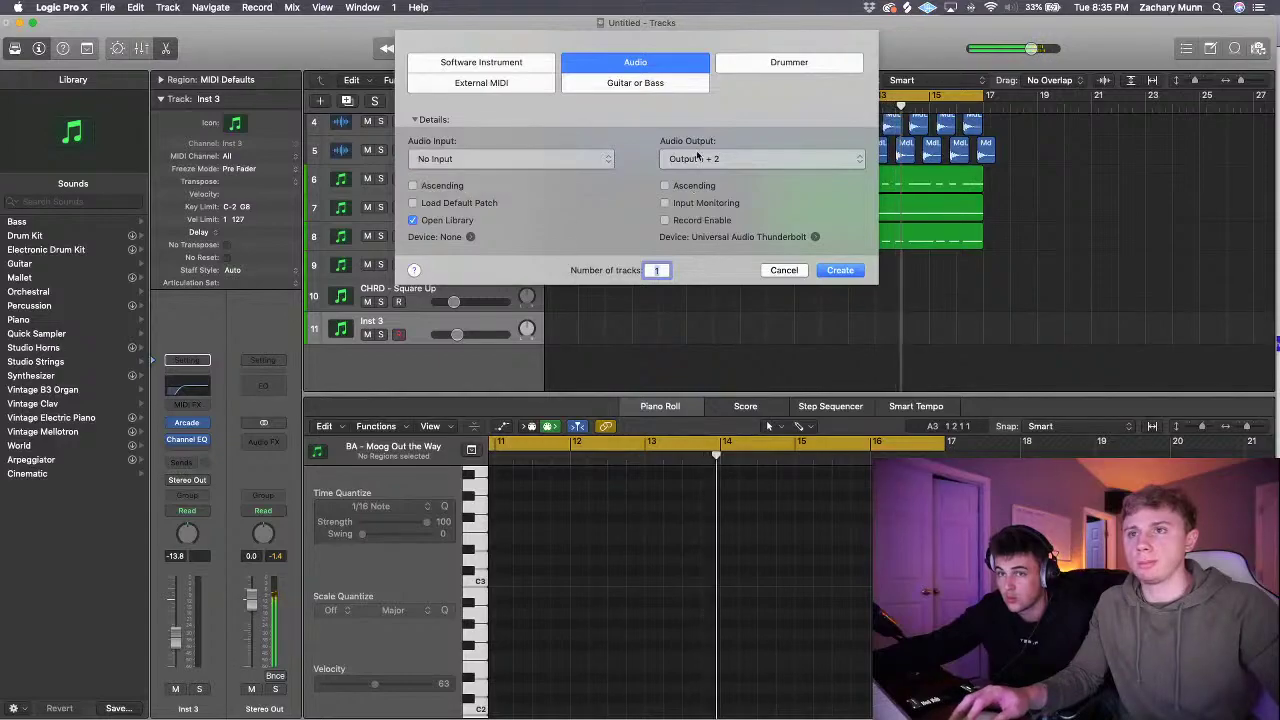
click(586, 163)
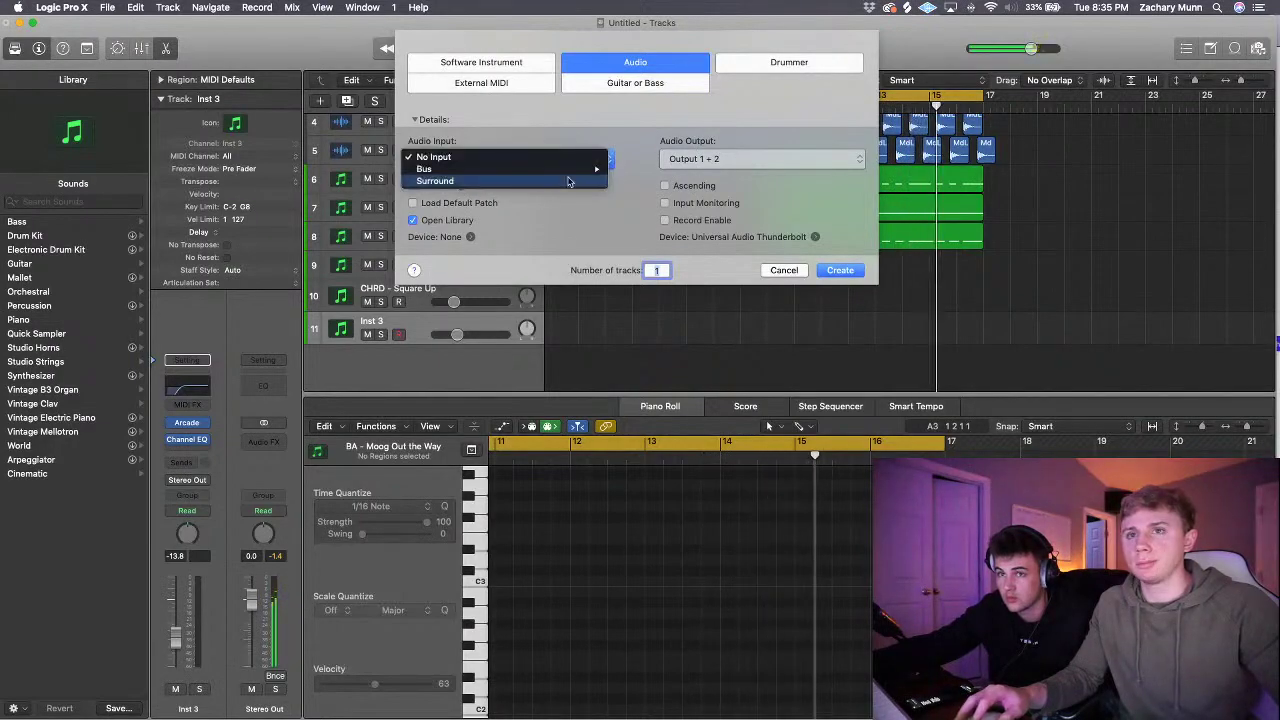
click(610, 211)
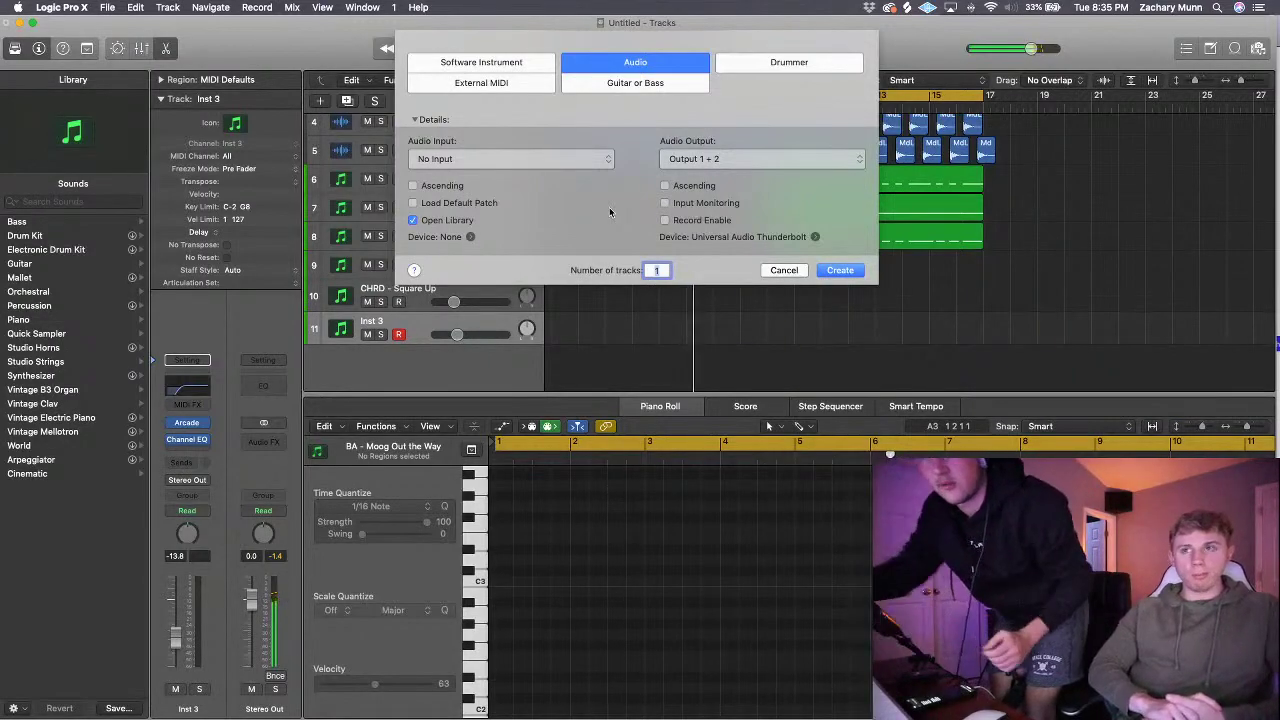
click(572, 158)
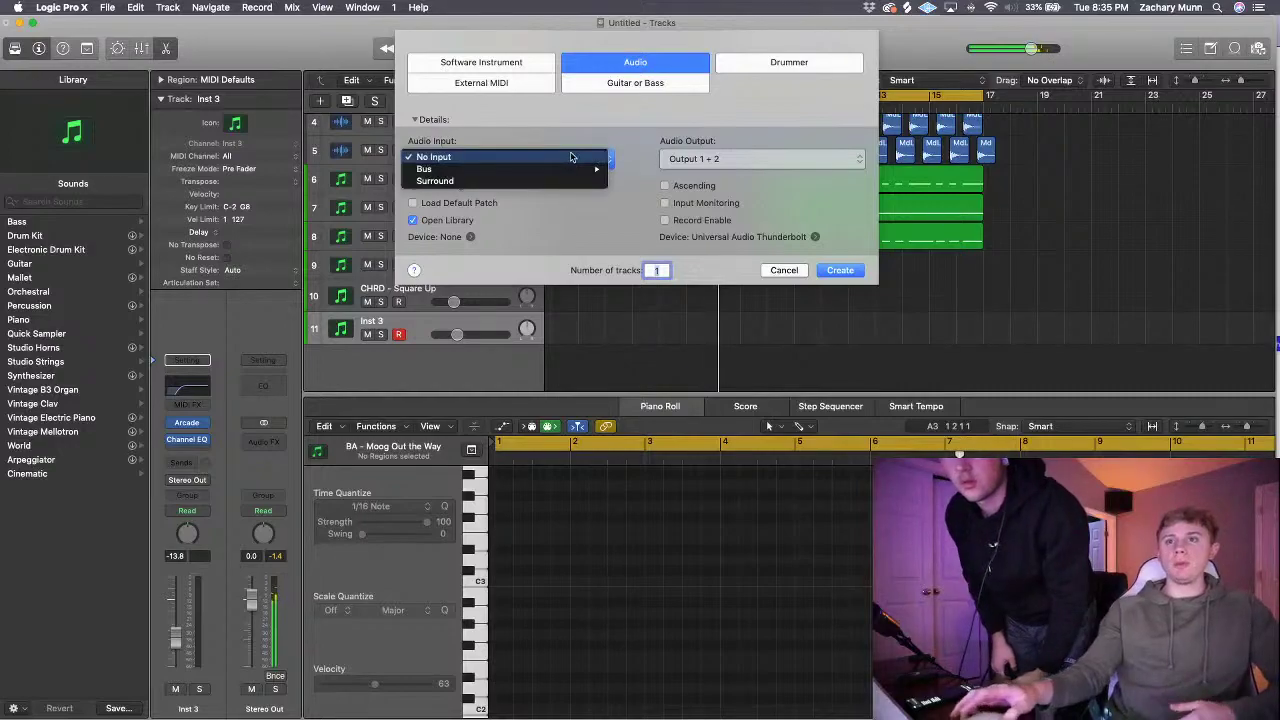
mouse_move(577, 172)
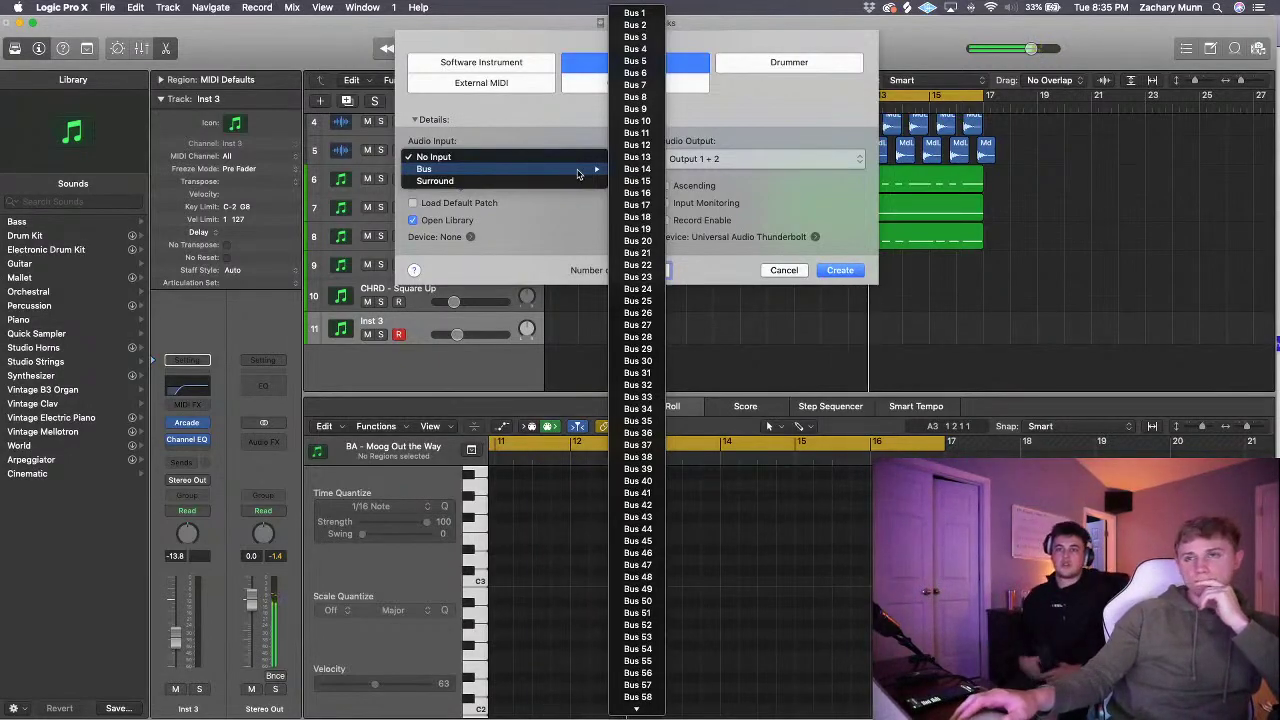
click(571, 240)
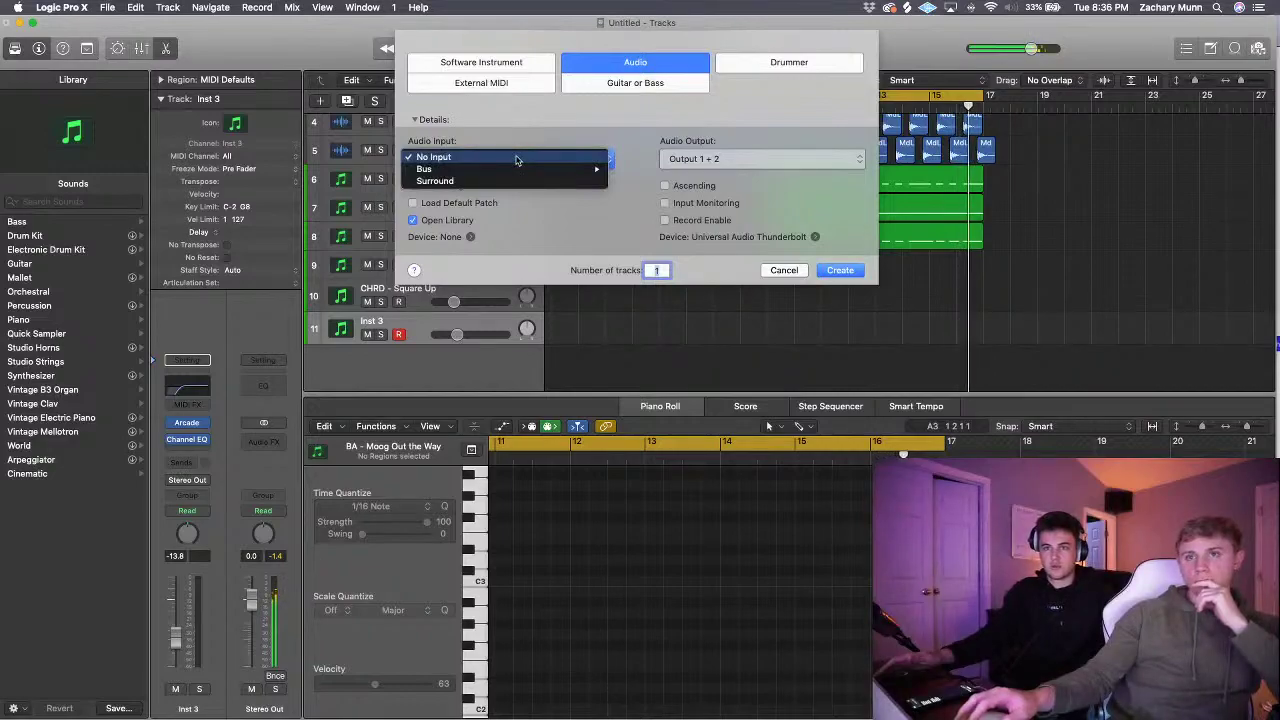
click(516, 160)
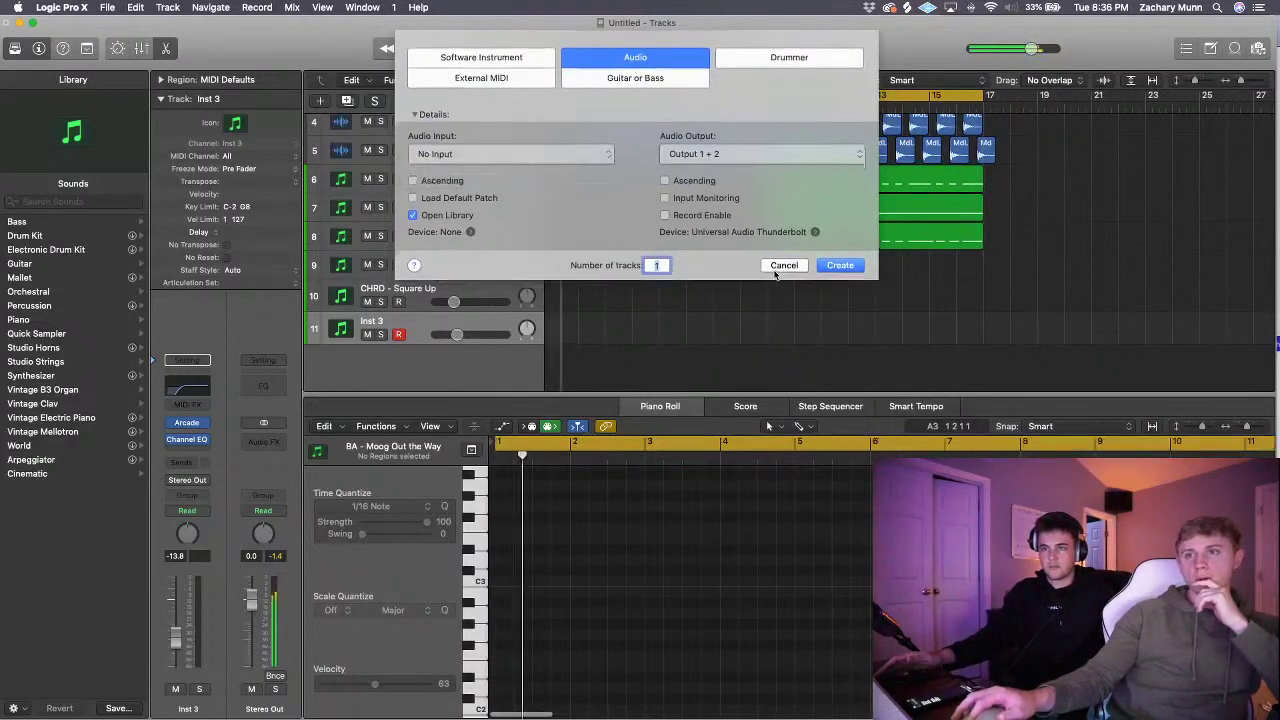
click(784, 270)
click(320, 101)
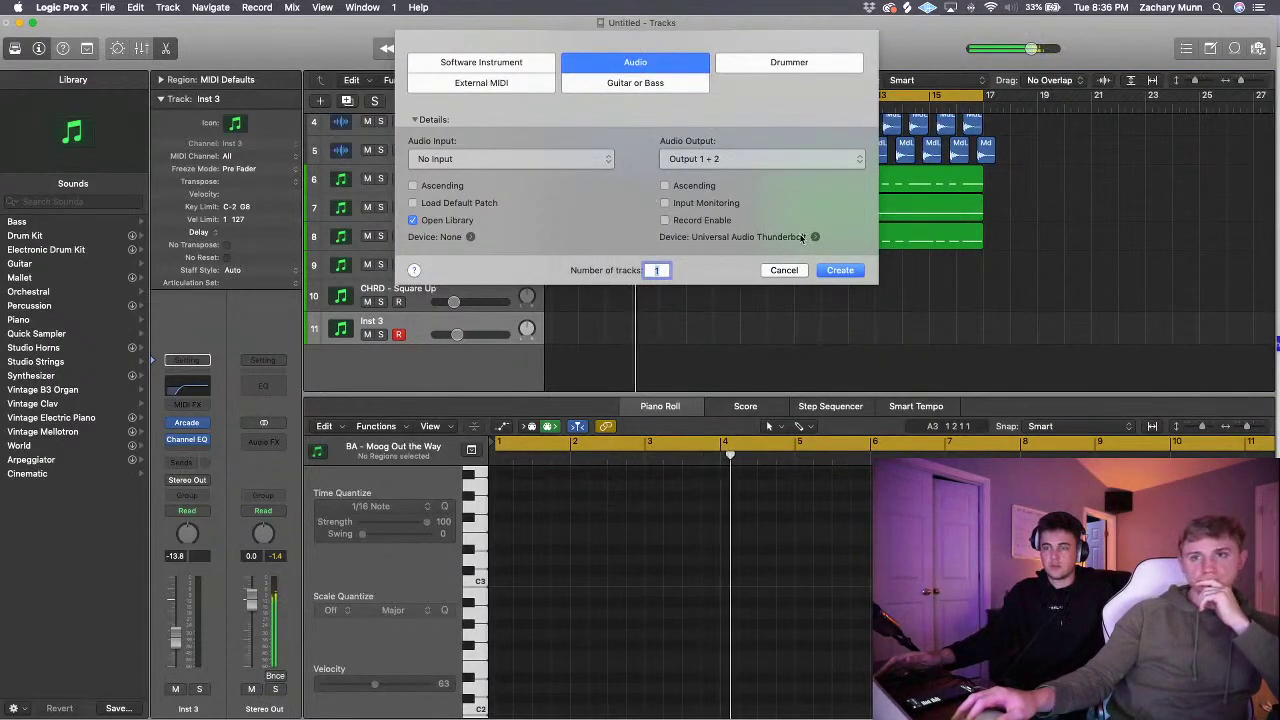
click(784, 270)
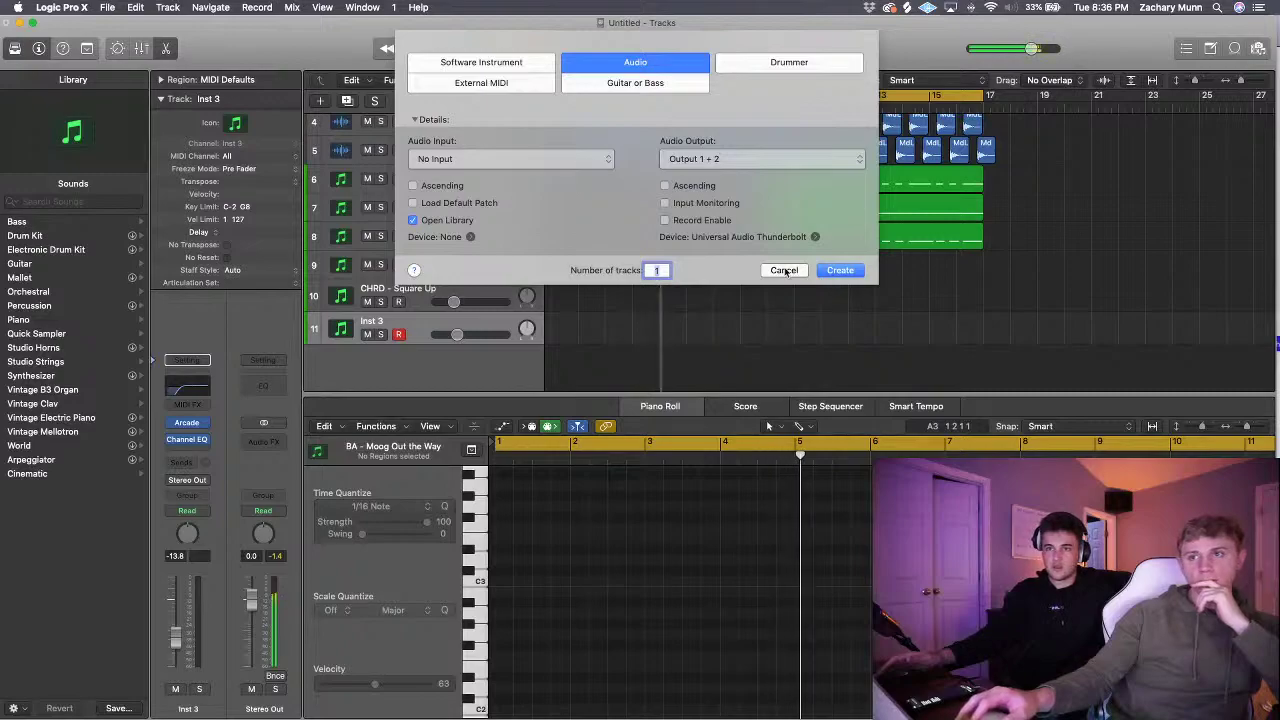
- Open the audio preferences
click(61, 7)
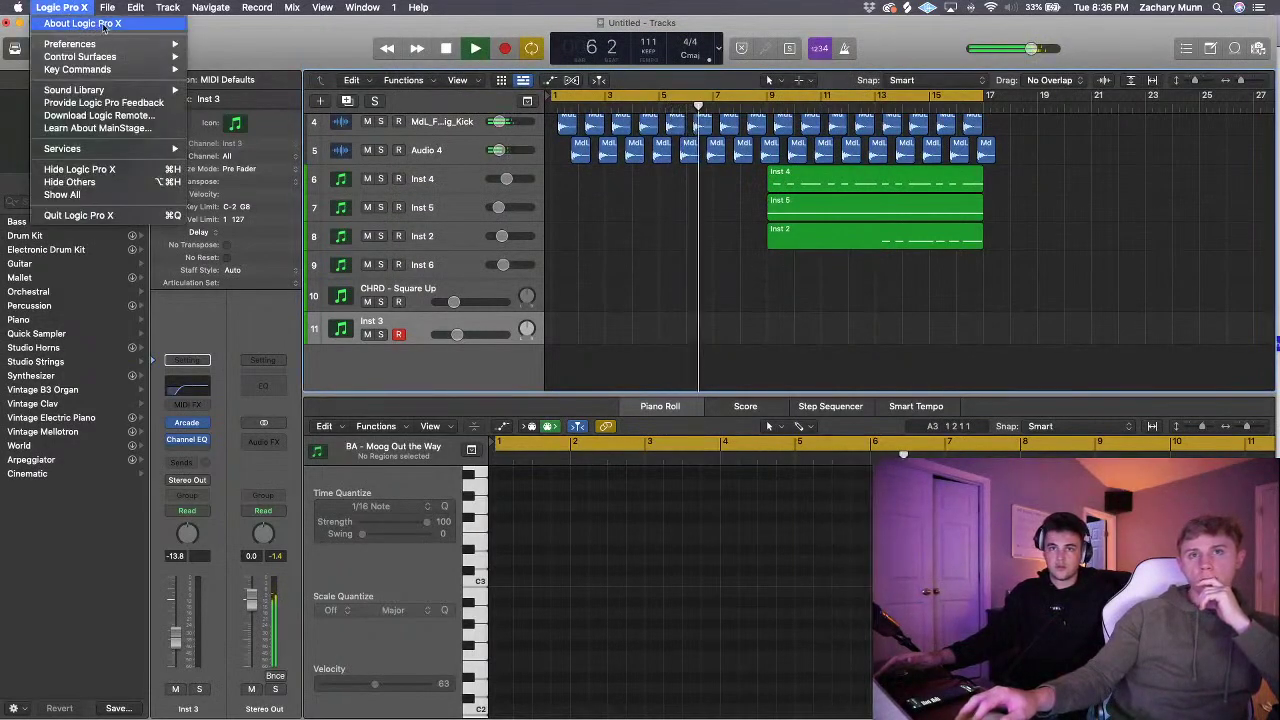
mouse_move(100, 44)
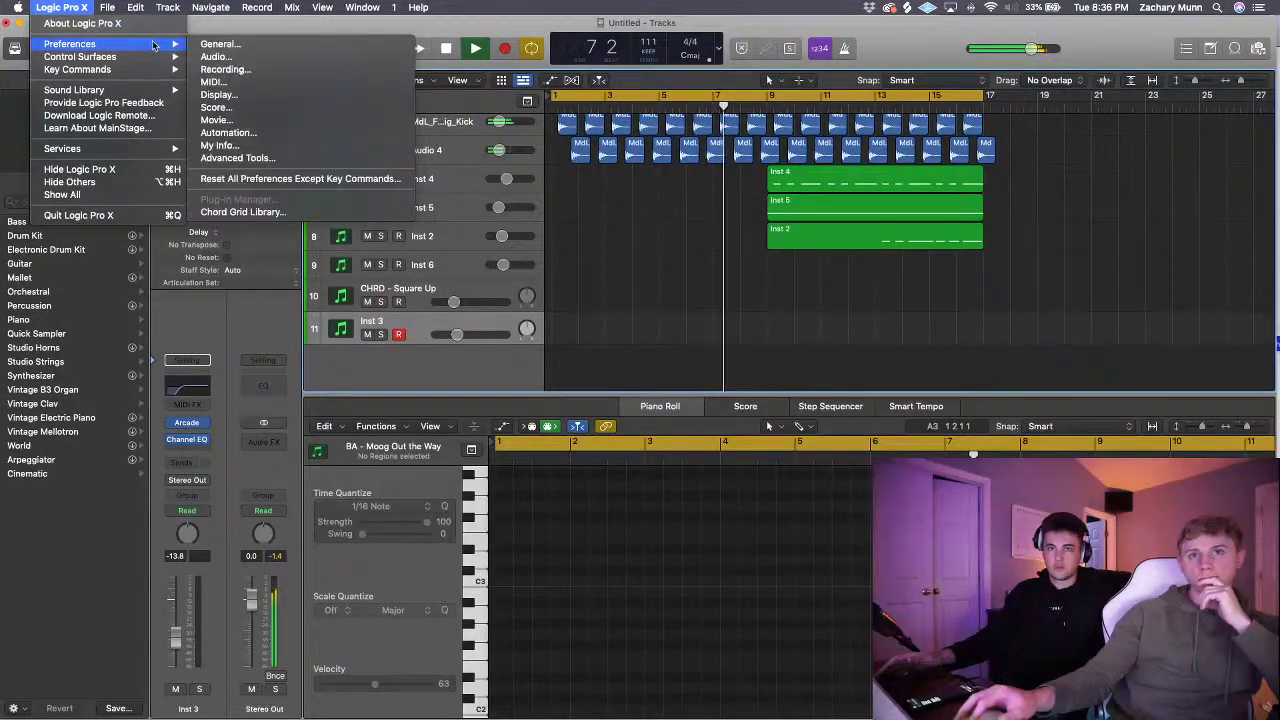
click(253, 56)
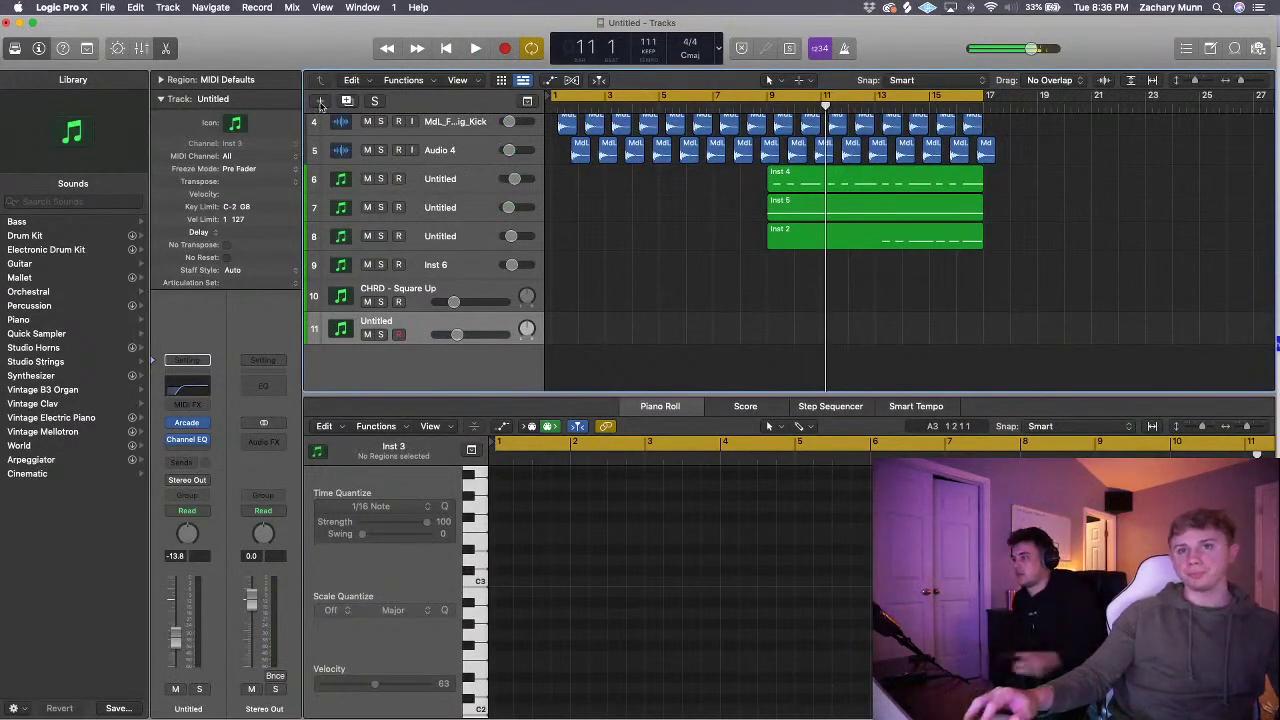
- Create one audio track using Input 1 and Output 1 + 2, with input monitoring and record enable turned on
click(320, 102)
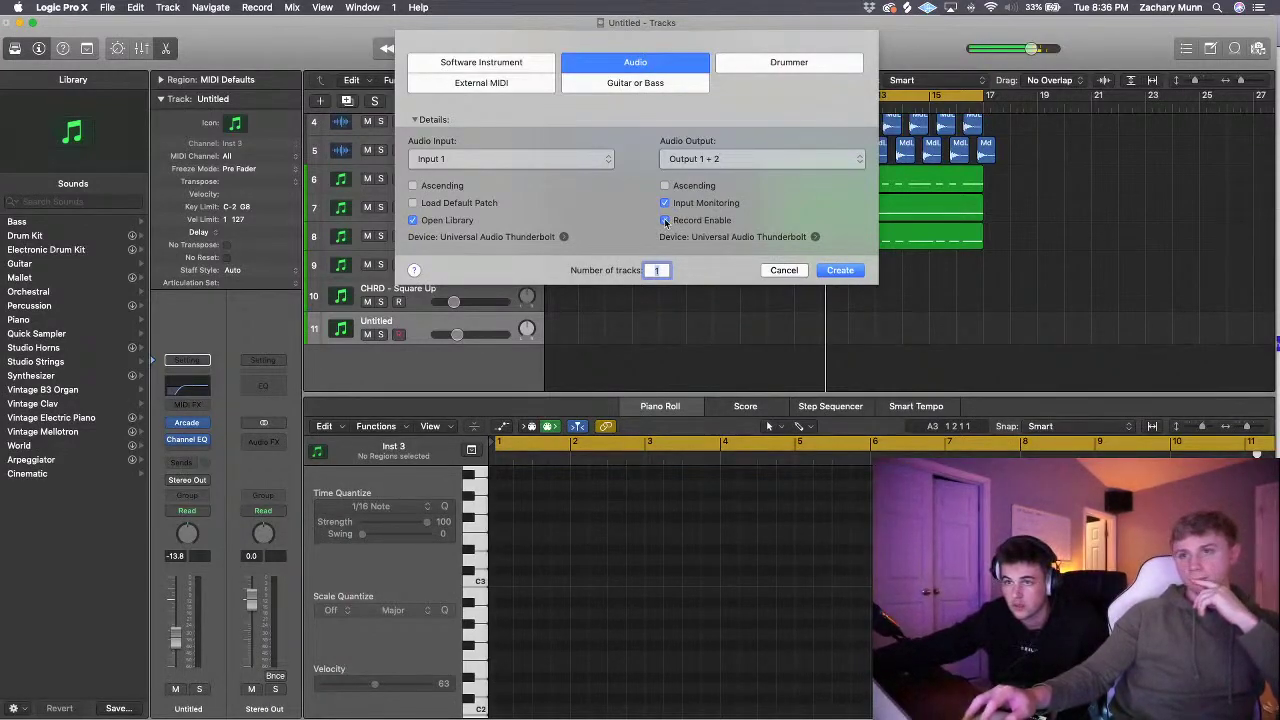
click(841, 279)
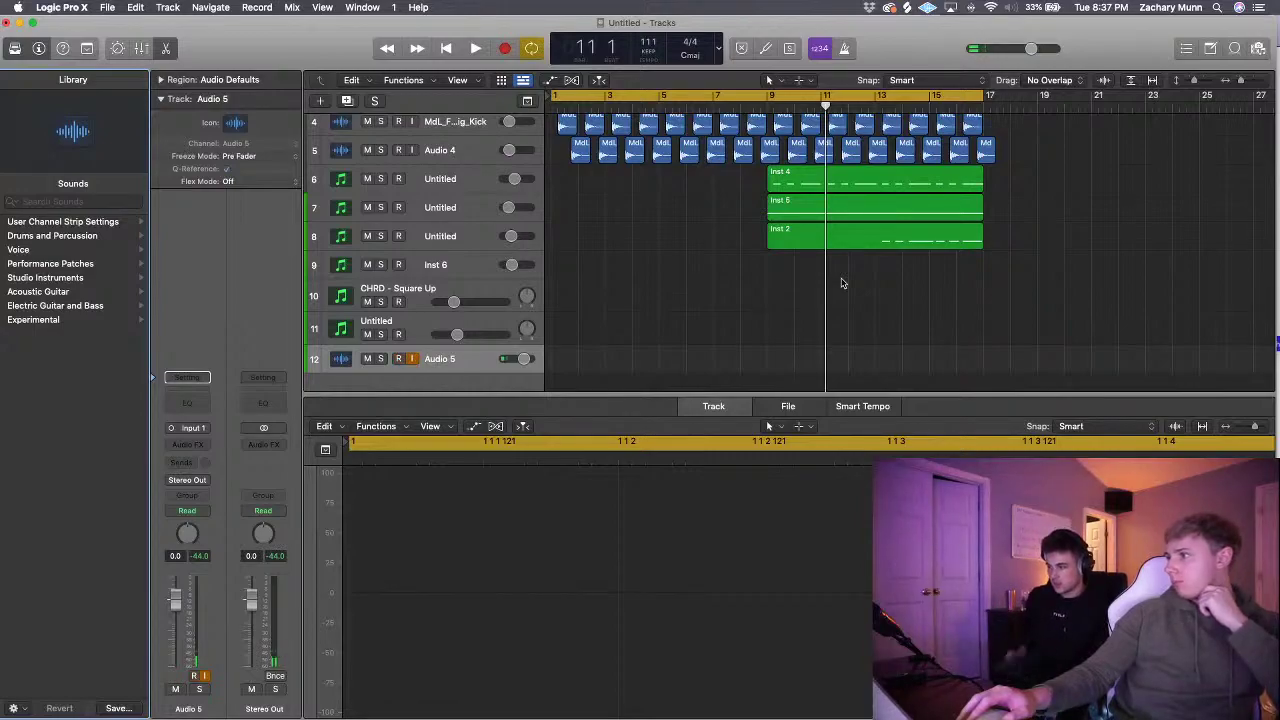
key(ctrl+alt+r)
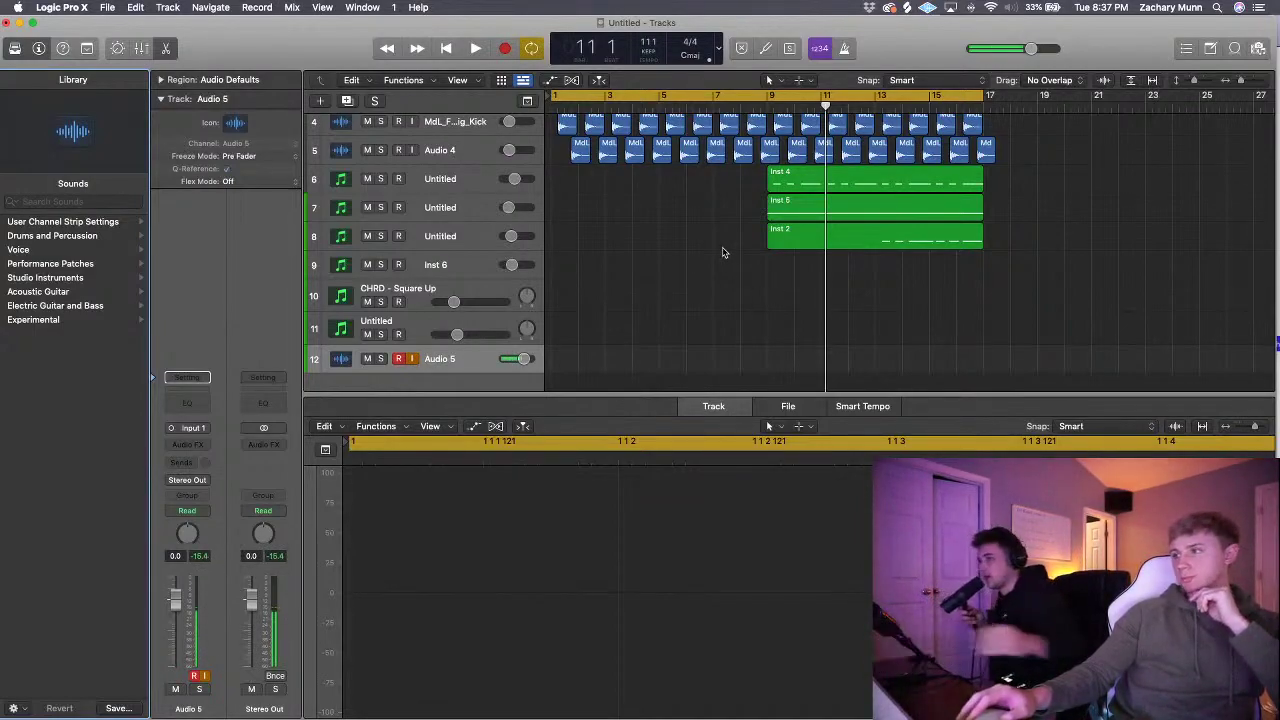
- Play the arrangement from bar 1 with the microphone live and record a short test take on the Audio 5 track
click(450, 50)
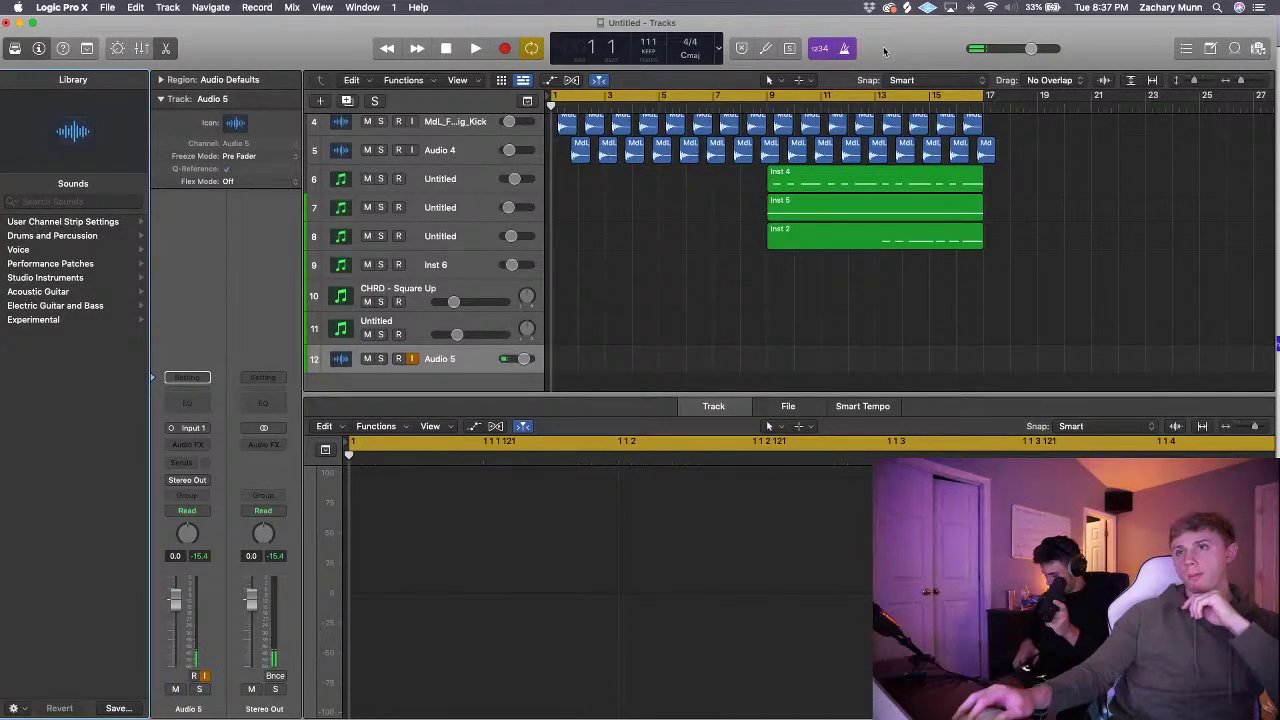
click(475, 48)
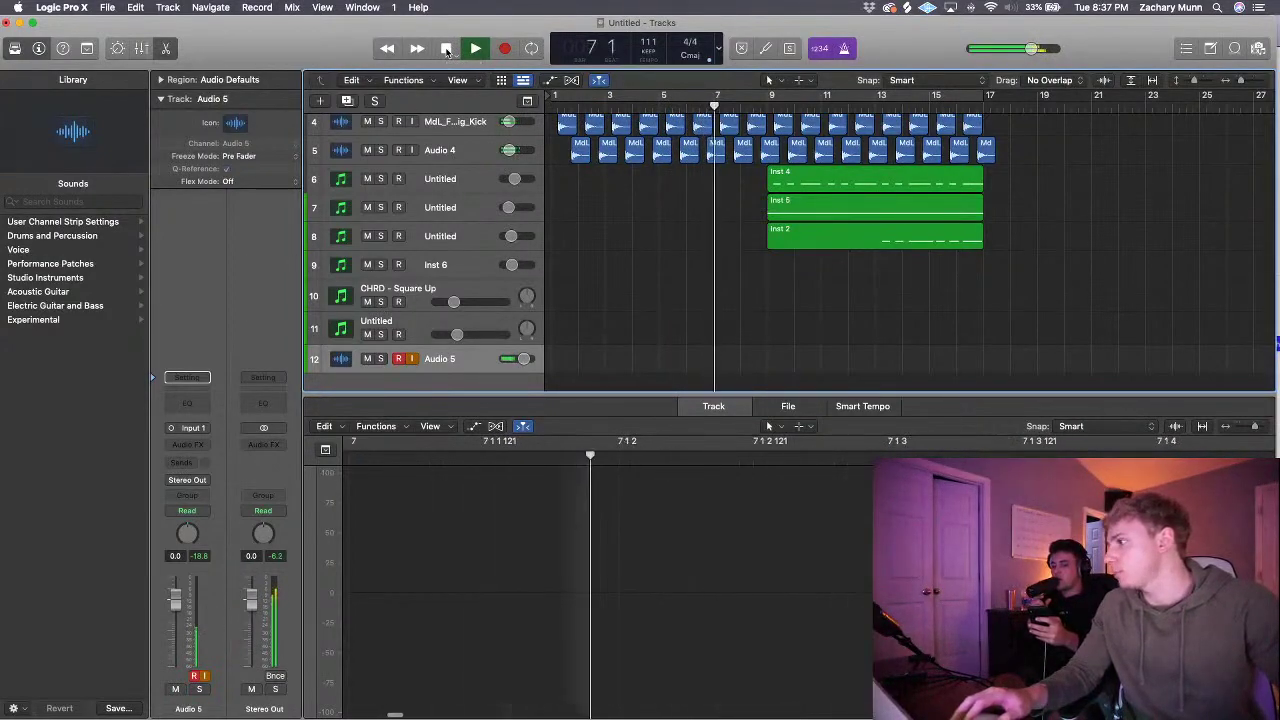
double_click(446, 50)
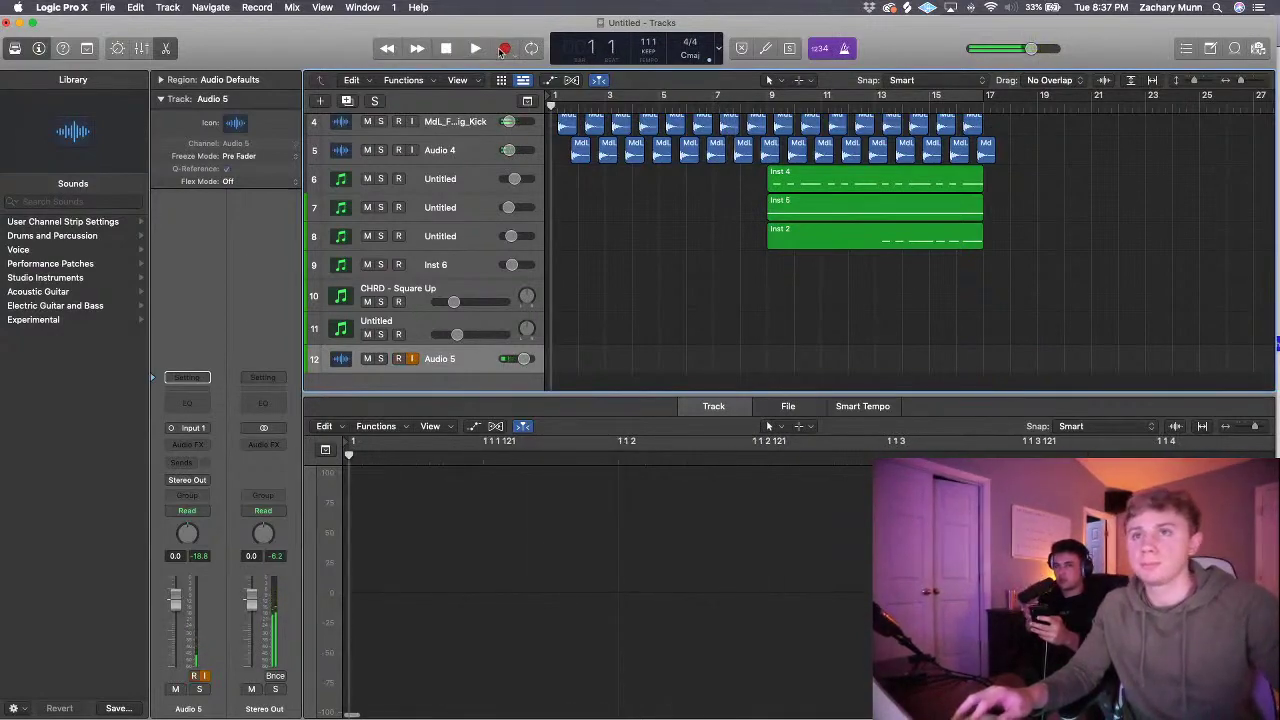
click(505, 50)
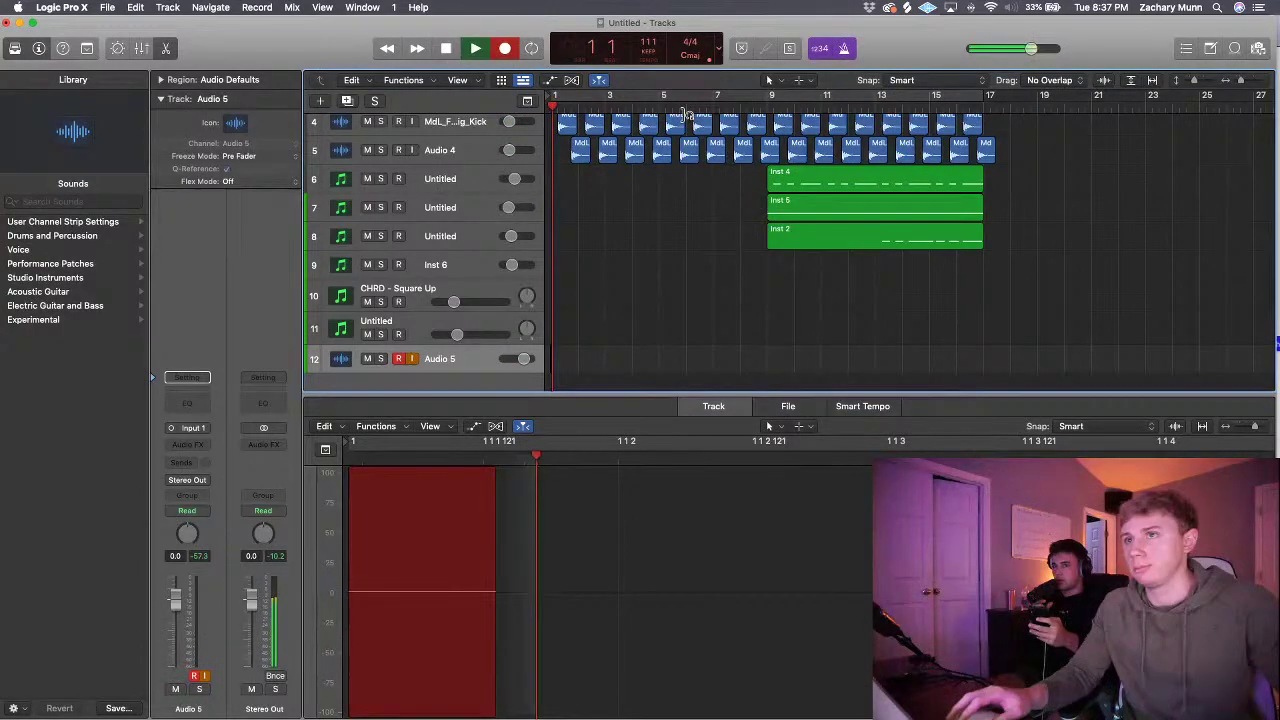
click(446, 48)
- Move all the instrument and drum regions four bars later so that the arrangement starts at bar 5
scroll(960, 245, up, 3)
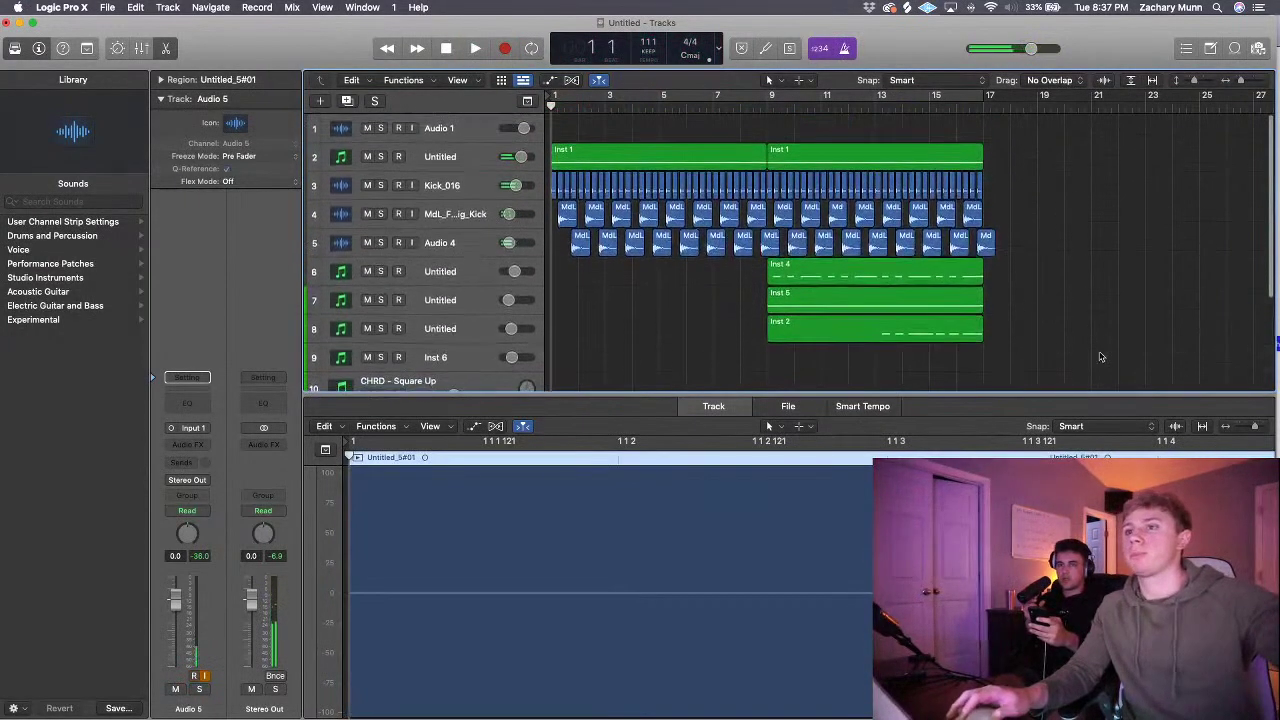
drag(1100, 357, 574, 145)
drag(1089, 354, 516, 99)
drag(600, 172, 708, 172)
click(660, 127)
- Record a vocal take on the Audio 5 track from bar 4 to bar 14
click(632, 95)
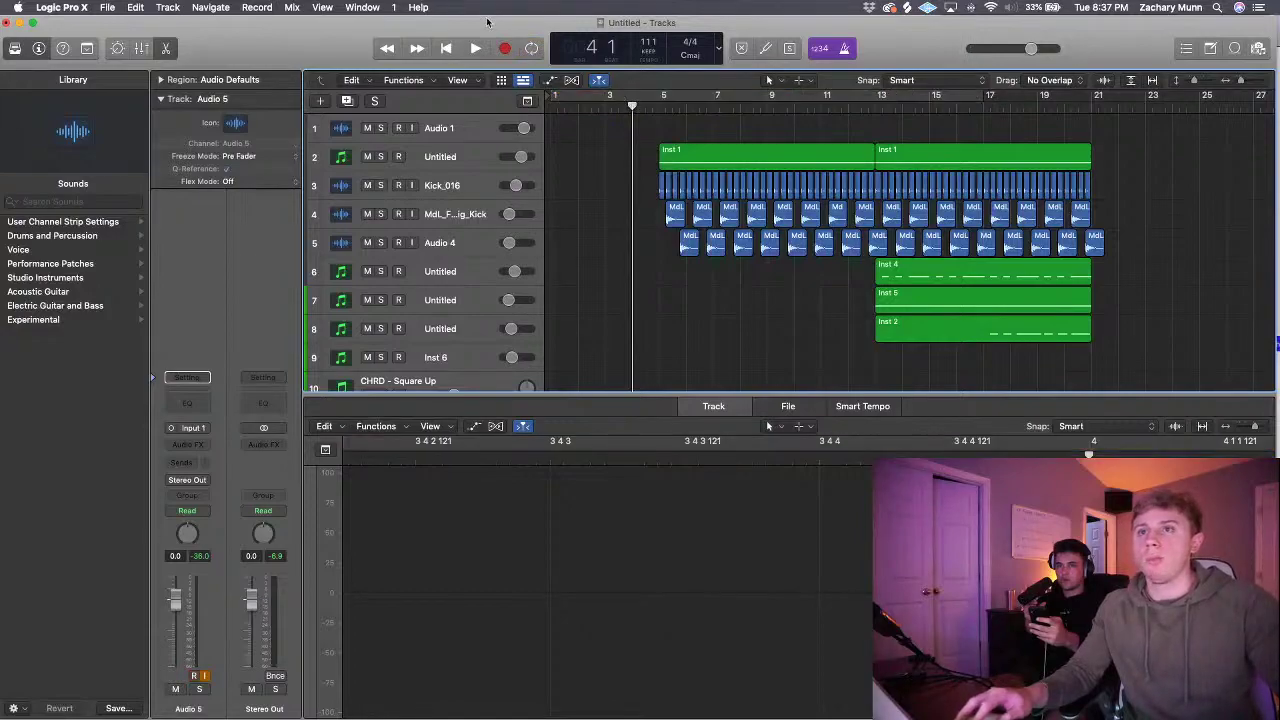
click(505, 48)
scroll(700, 206, down, 5)
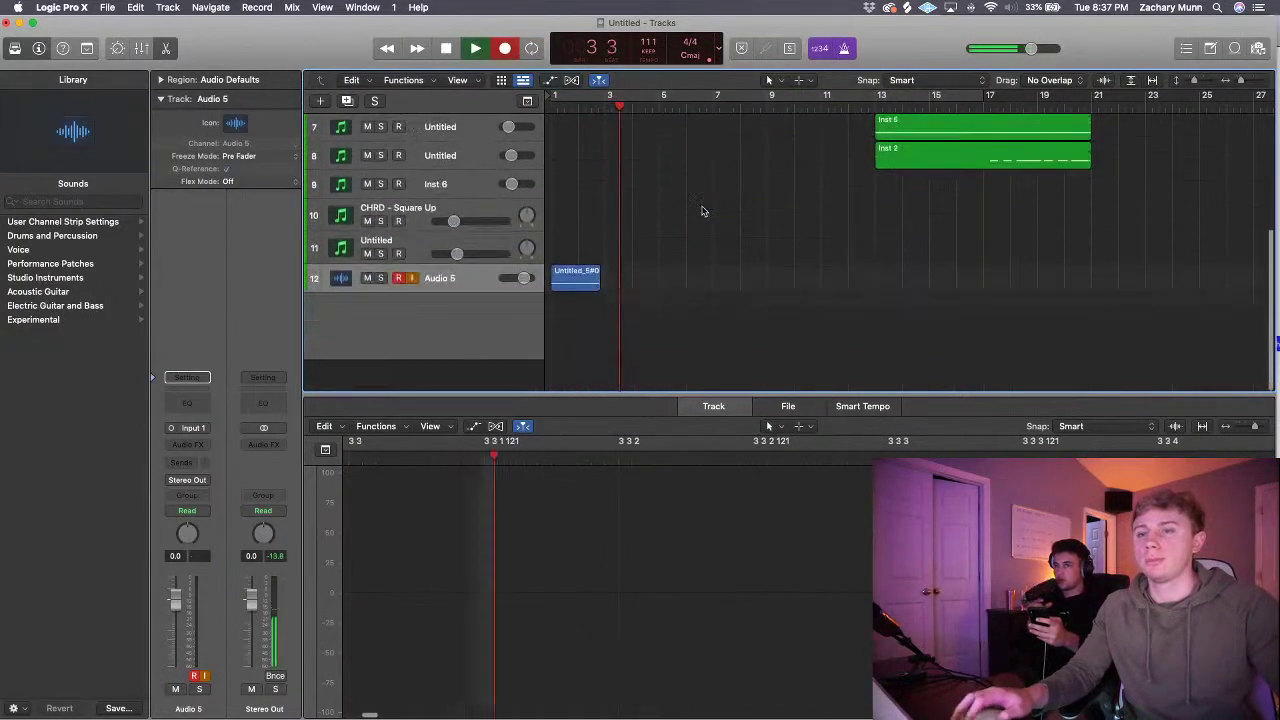
scroll(700, 206, up, 2)
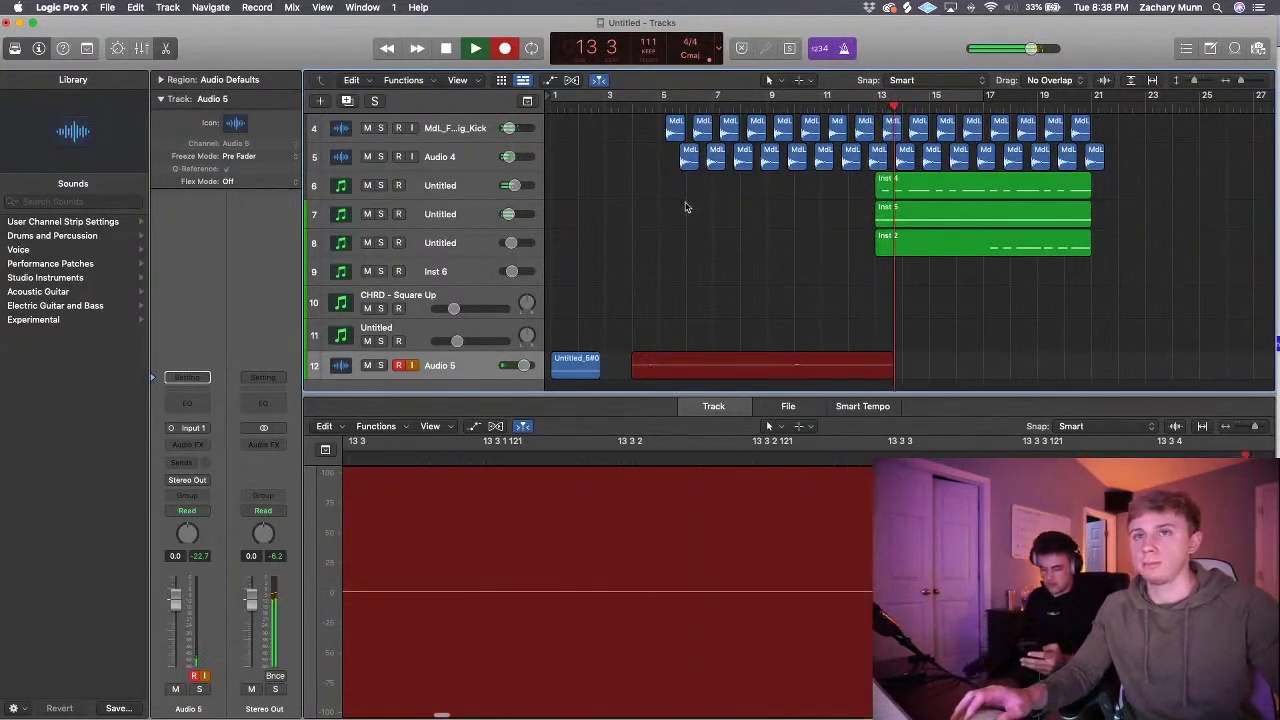
key(space)
scroll(766, 266, down, 1)
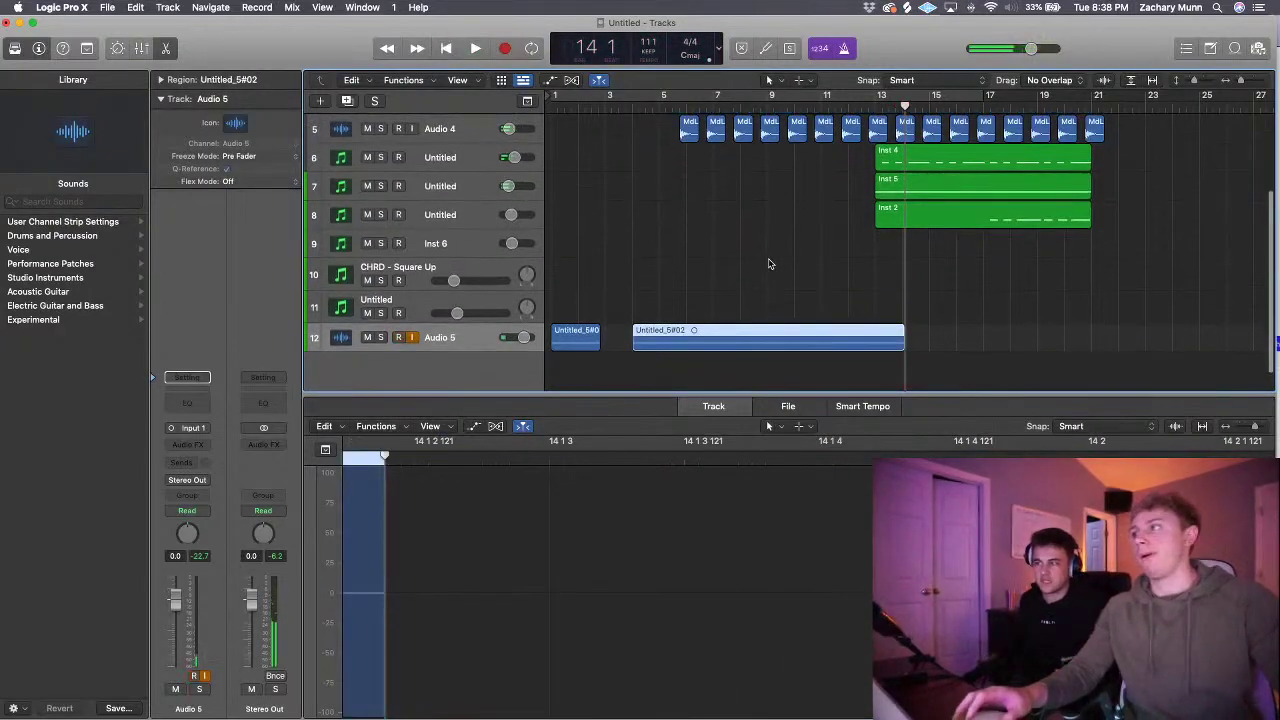
- Play back the new vocal take with enlarged tracks to inspect its waveform, and return the playhead to bar 1
click(712, 406)
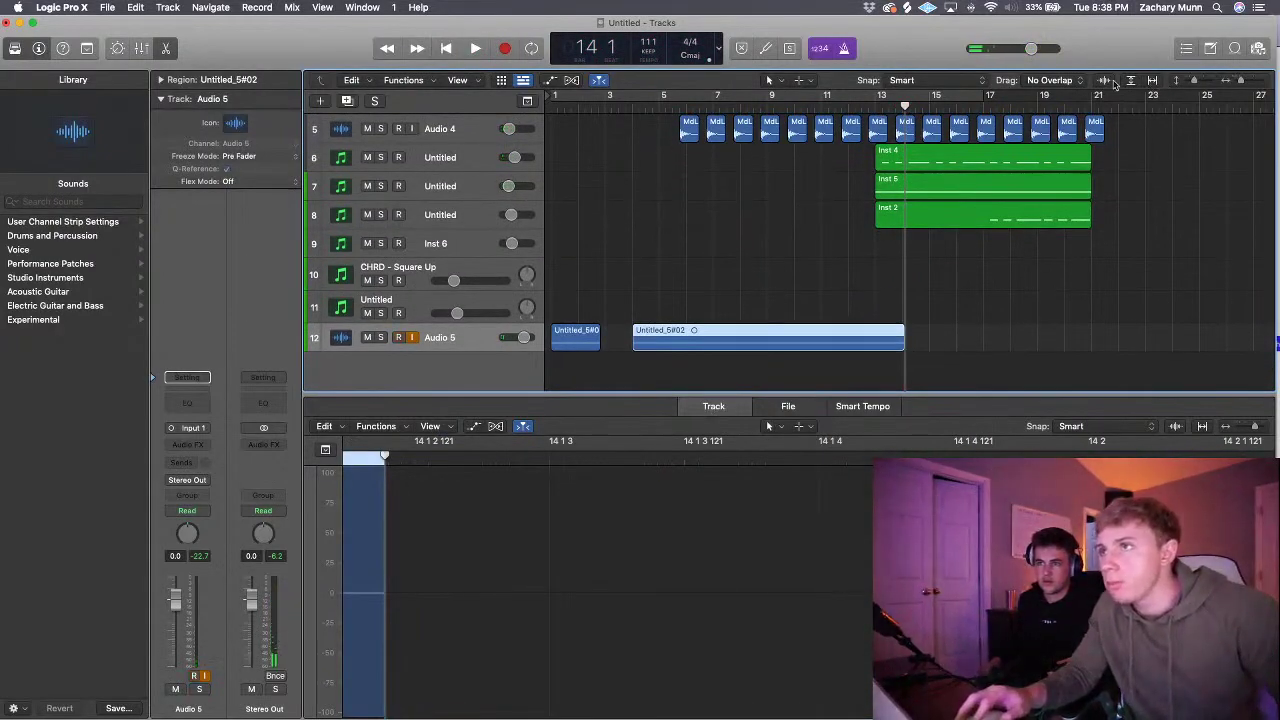
double_click(681, 106)
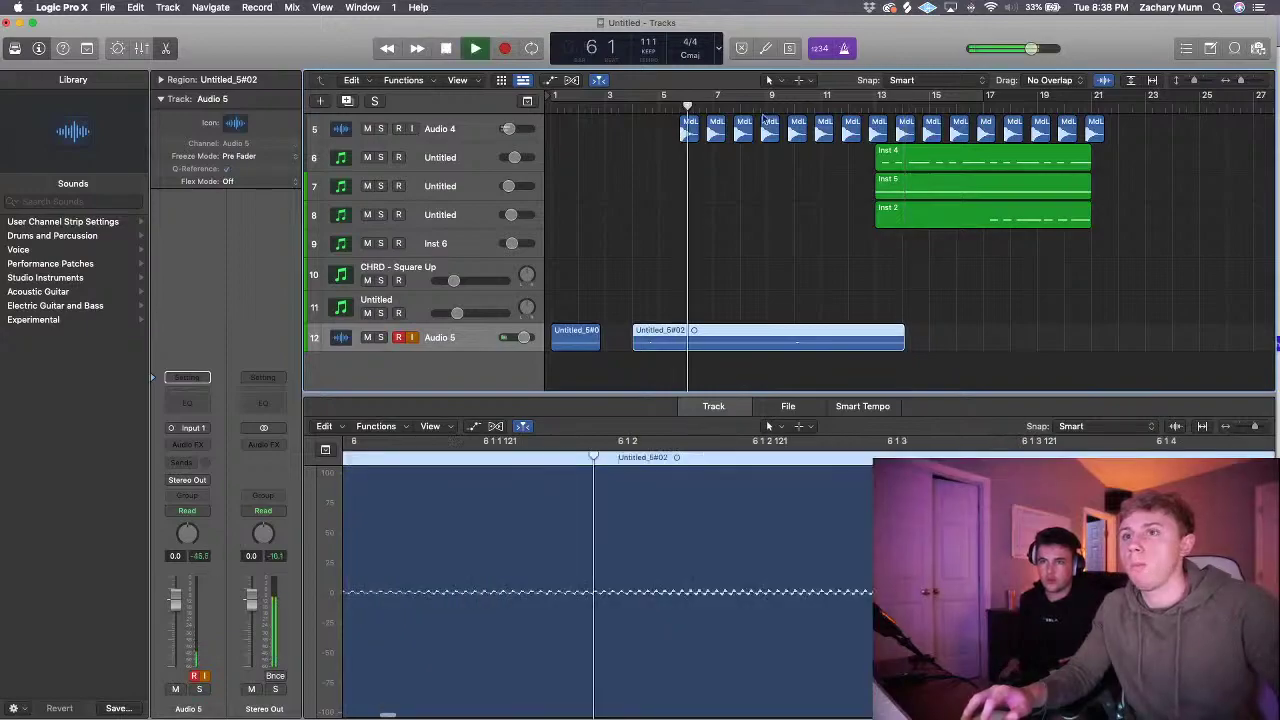
drag(1194, 80, 1209, 80)
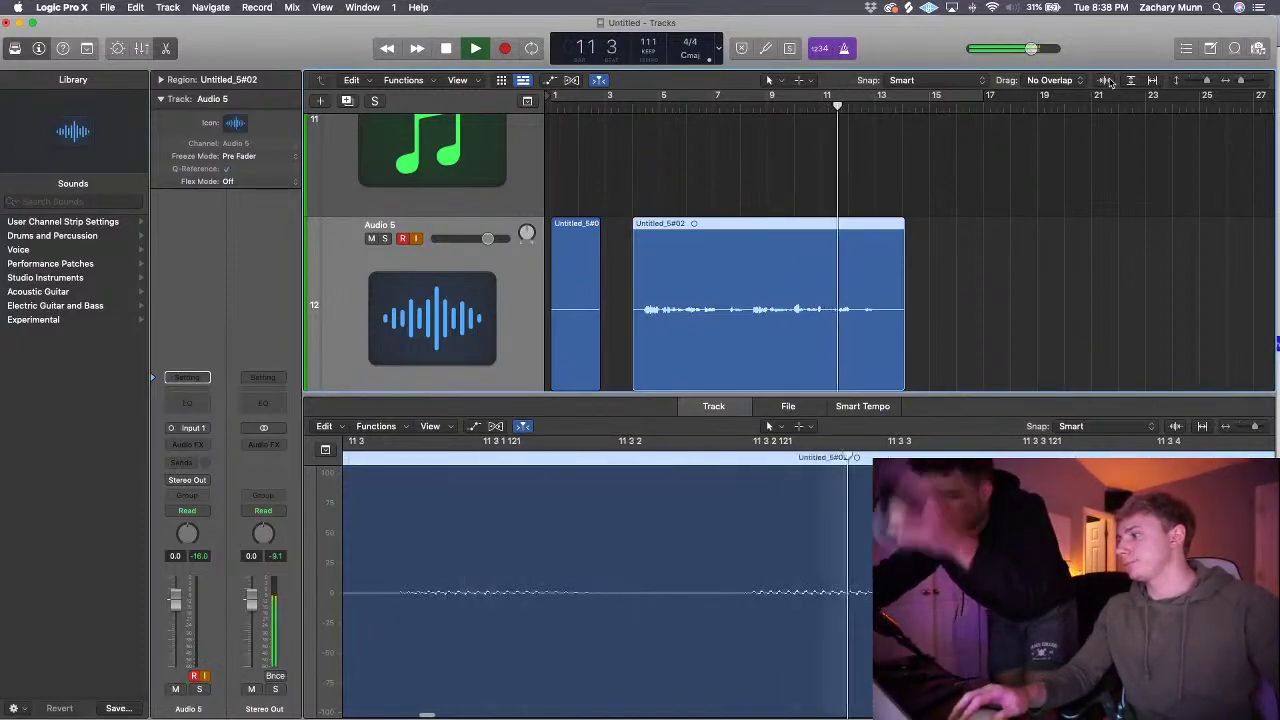
scroll(980, 104, up, 5)
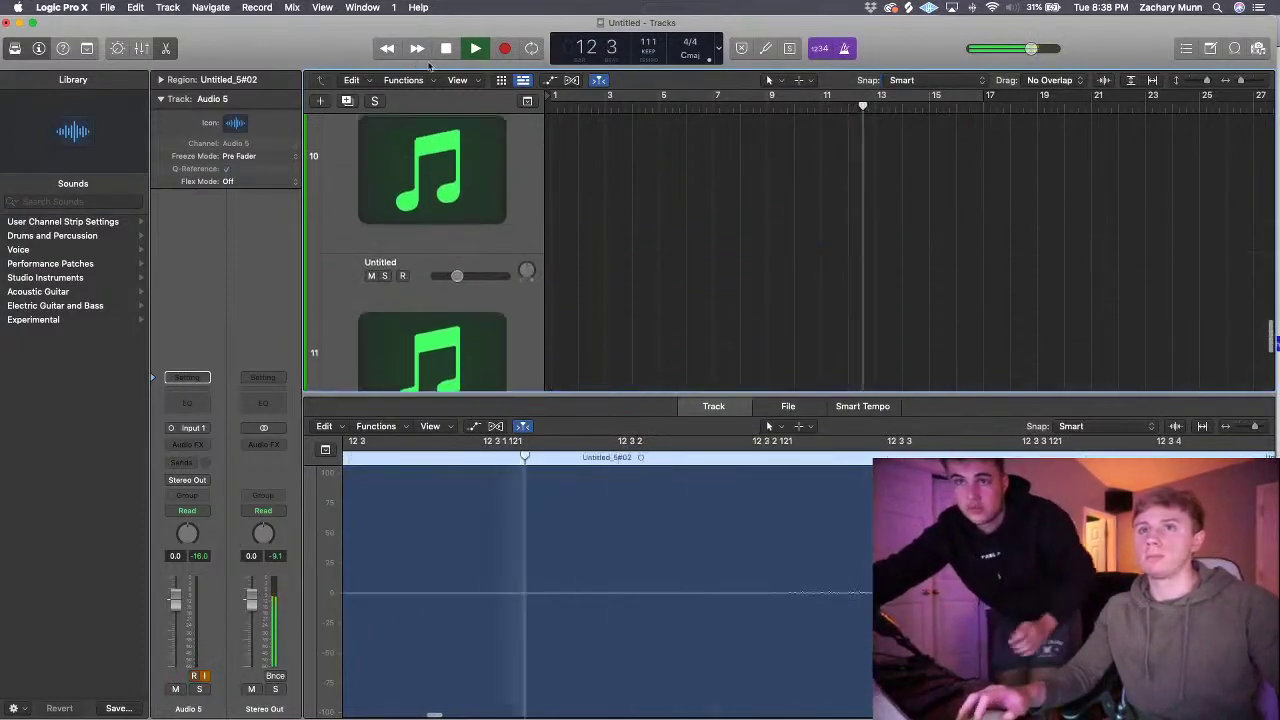
click(447, 49)
click(447, 49)
scroll(700, 140, up, 10)
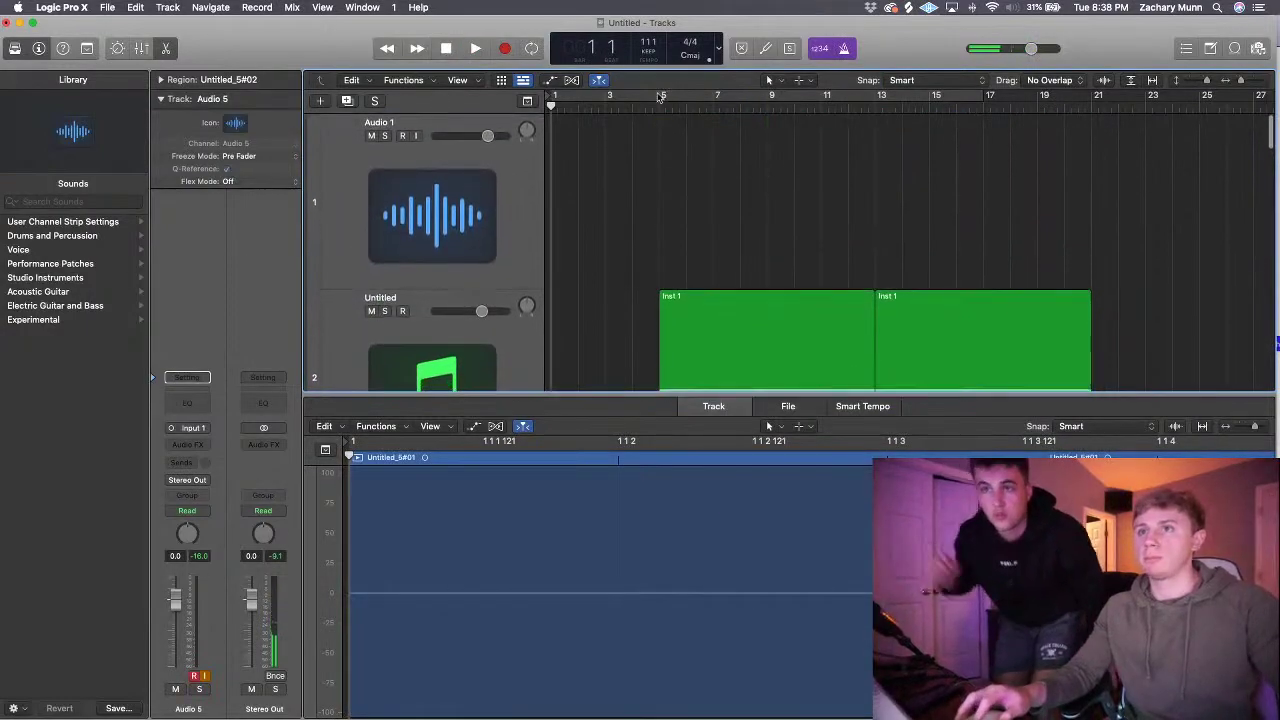
- Set the cycle range from bar 4 to bar 21 and play the arrangement with the vocal take
click(645, 95)
drag(638, 95, 1079, 103)
key(space)
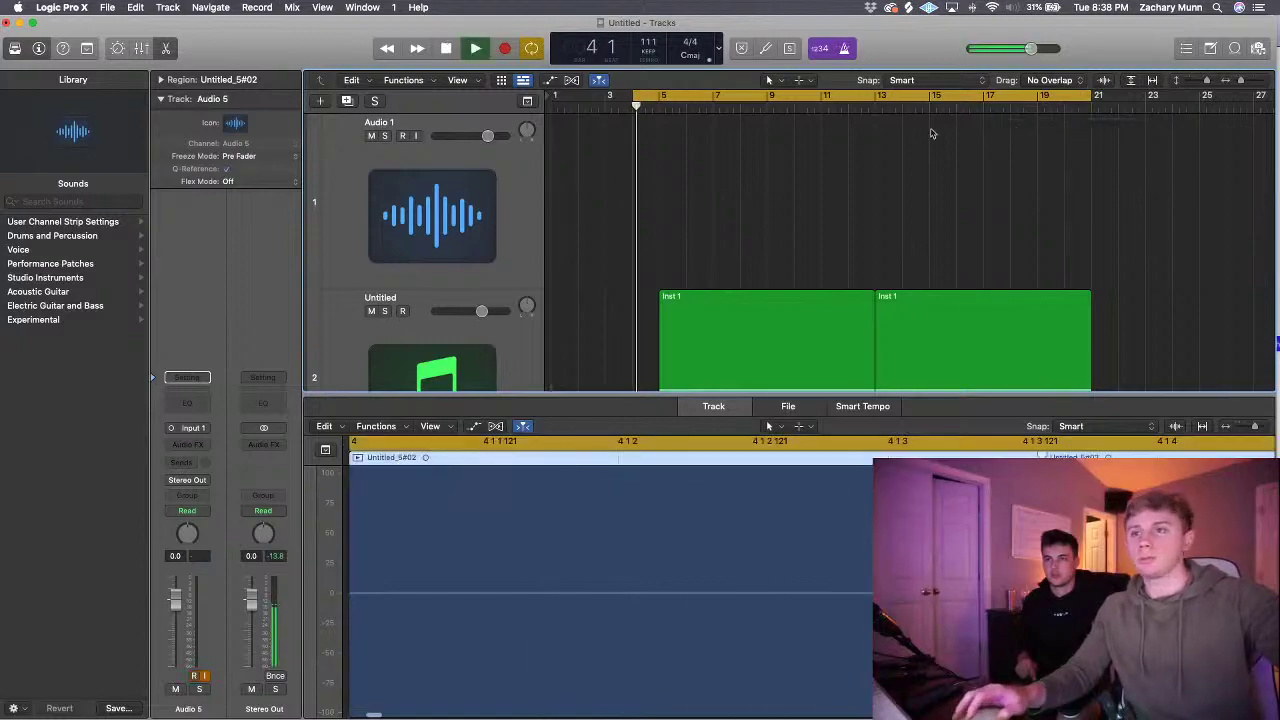
scroll(900, 137, down, 3)
scroll(895, 148, down, 3)
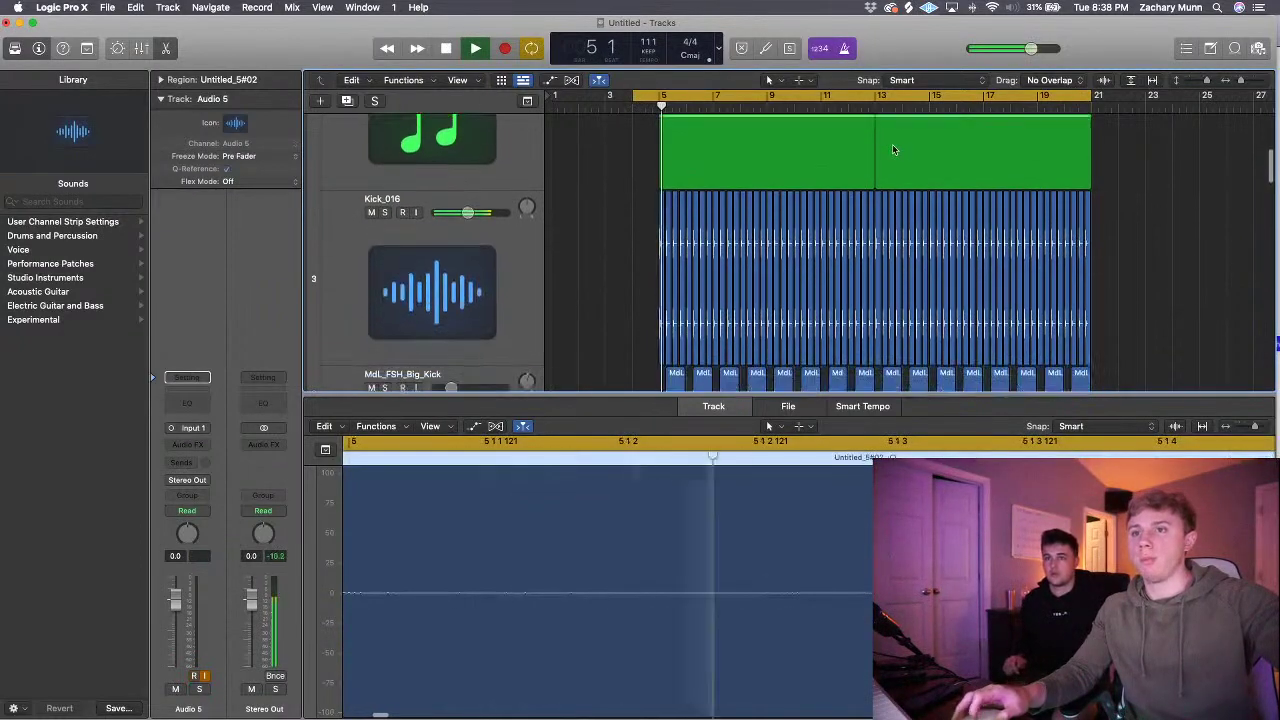
scroll(895, 148, up, 1)
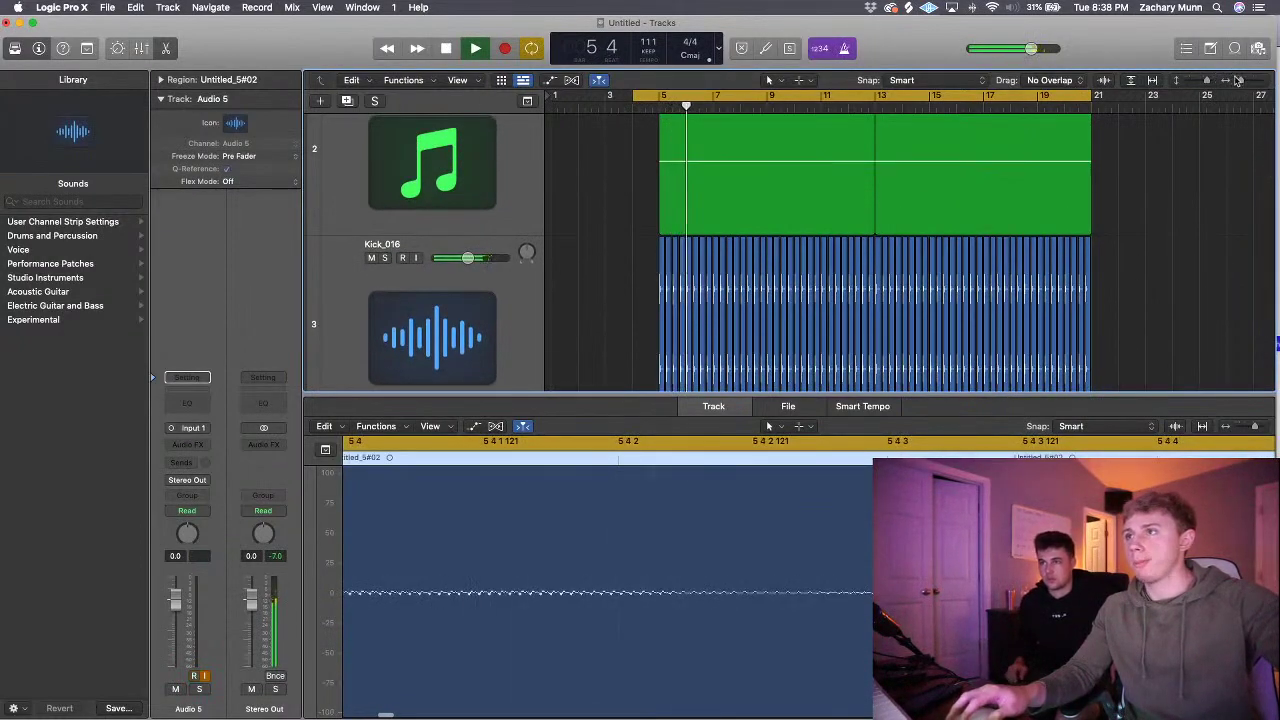
scroll(1036, 150, down, 5)
scroll(1035, 151, down, 2)
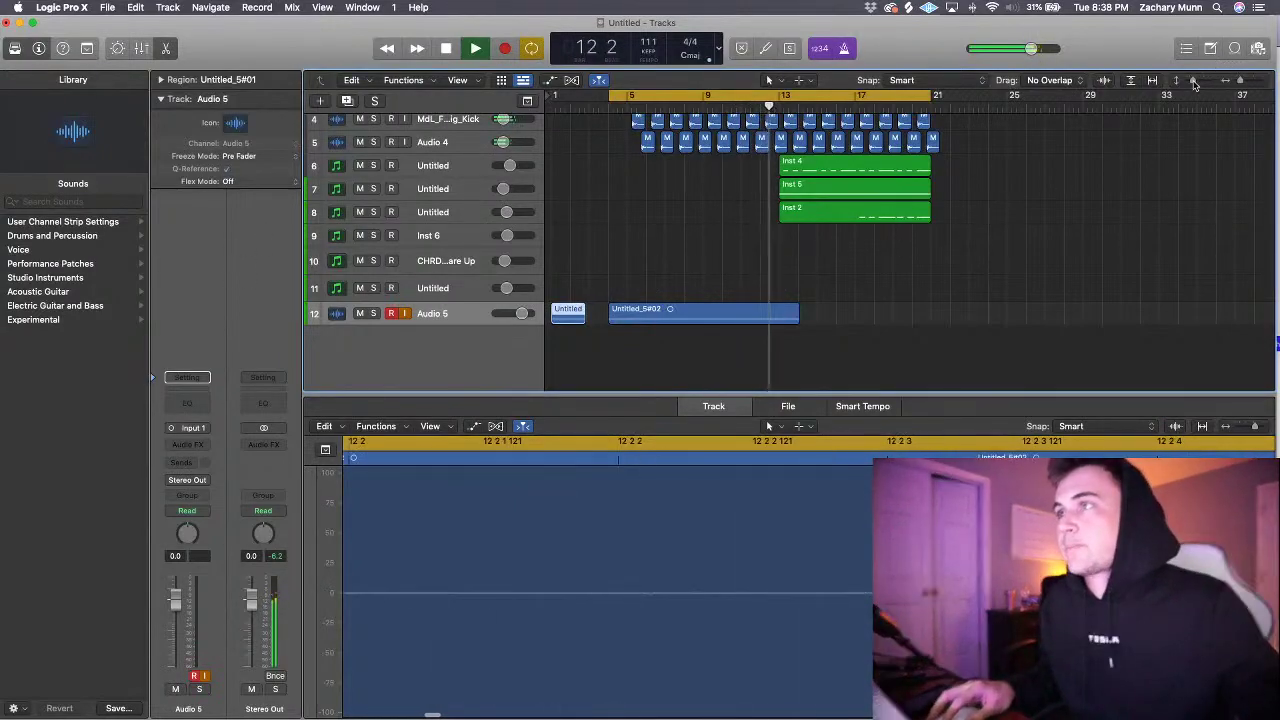
- Delete the short test take at the start of the Audio 5 track and turn off cycle playback
drag(1193, 80, 1204, 80)
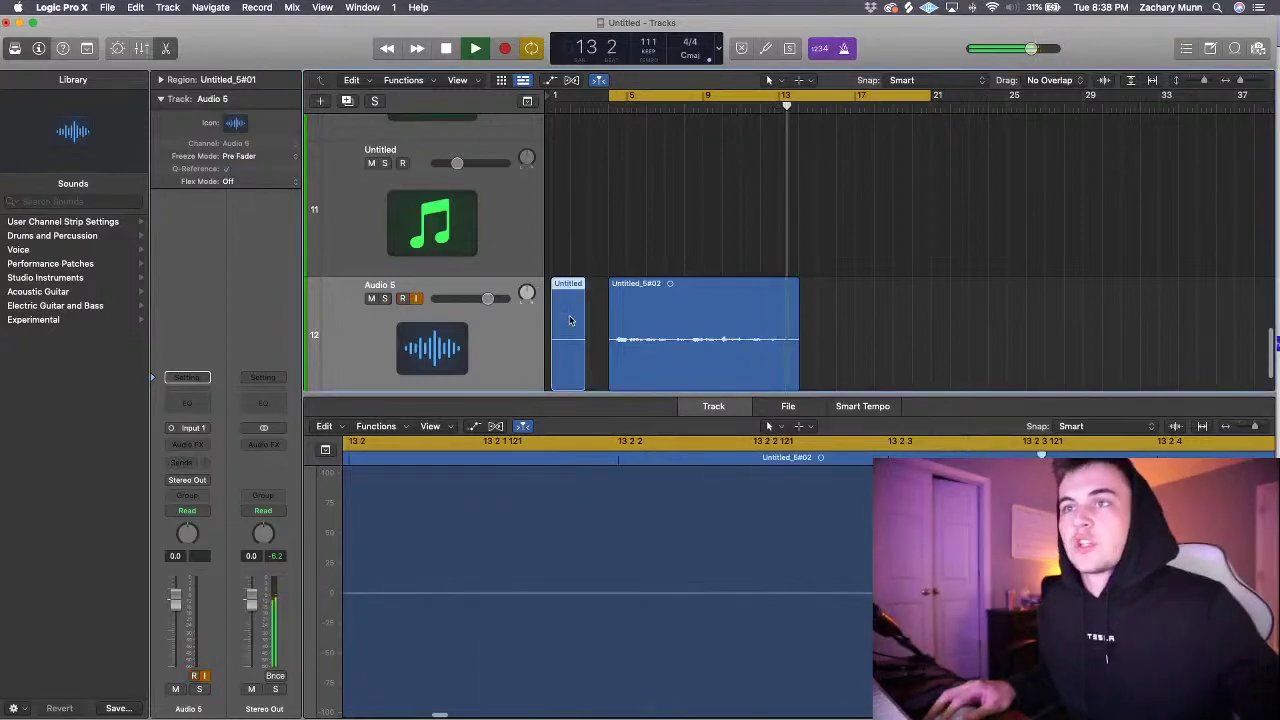
key(Delete)
click(748, 280)
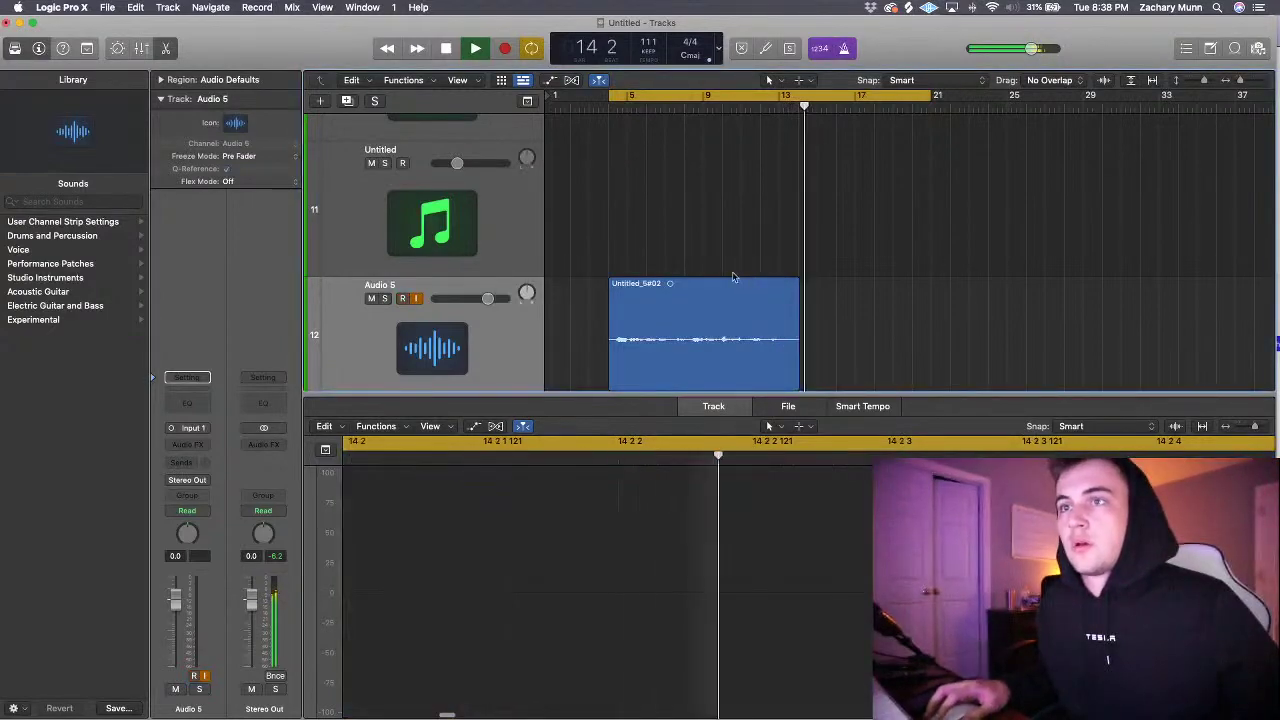
key(c)
key(super+Right)
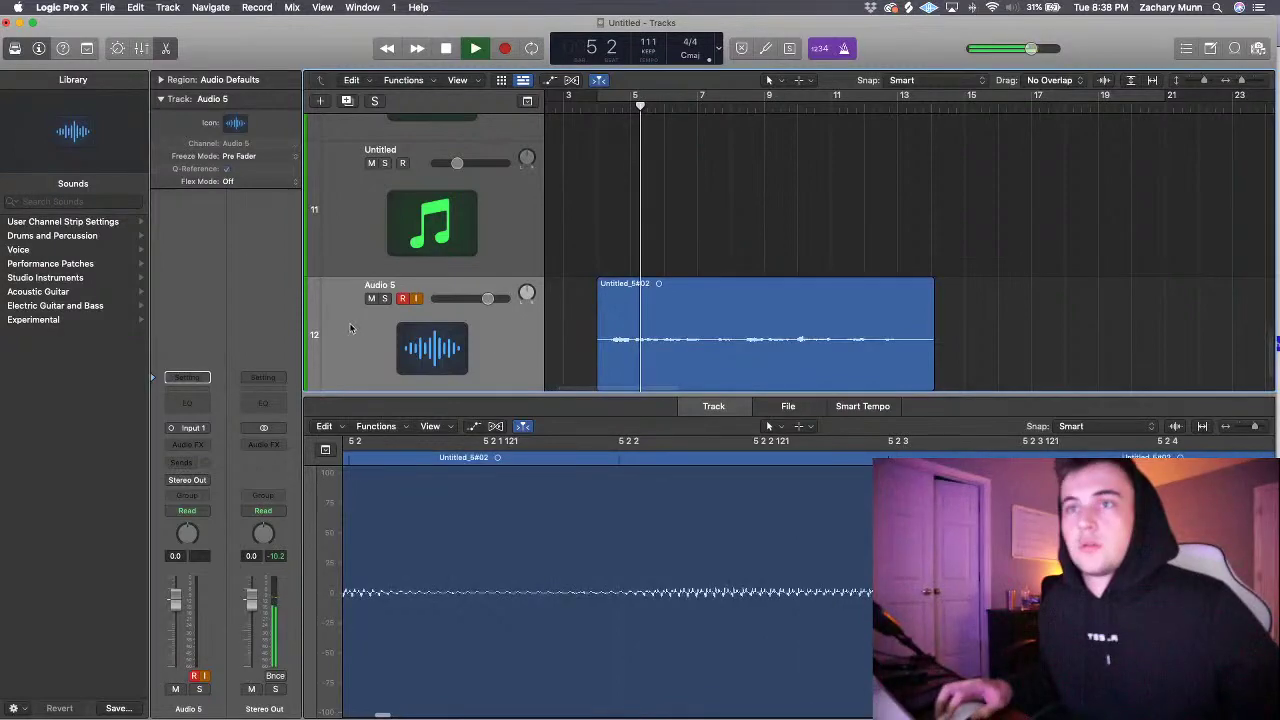
- Raise the gain of the vocal region on the Audio 5 track to +7.8 dB
click(601, 337)
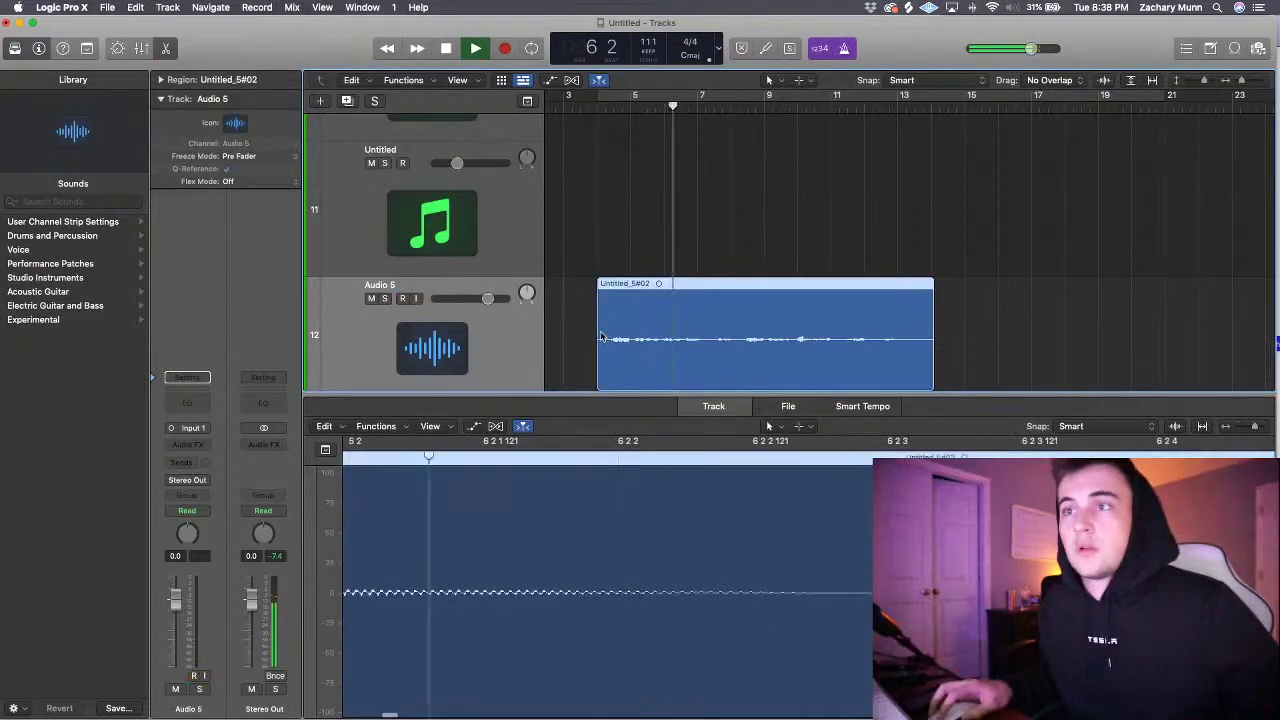
click(160, 79)
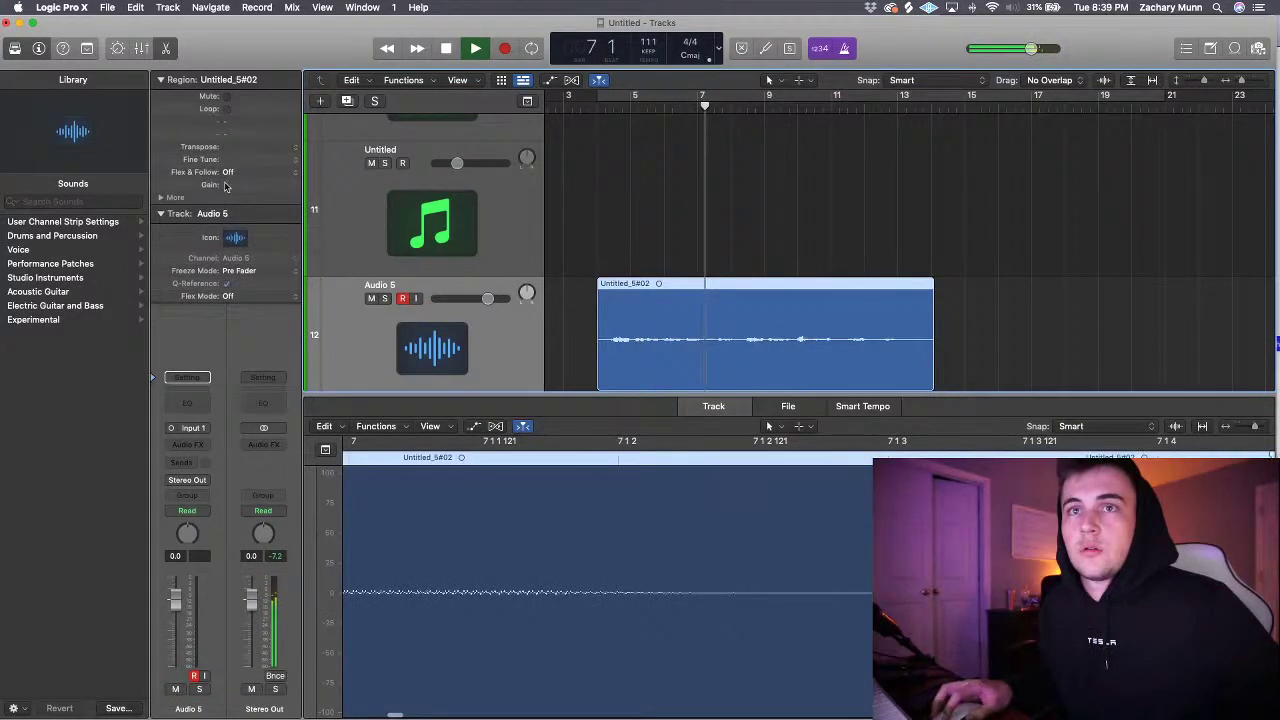
drag(226, 187, 226, 148)
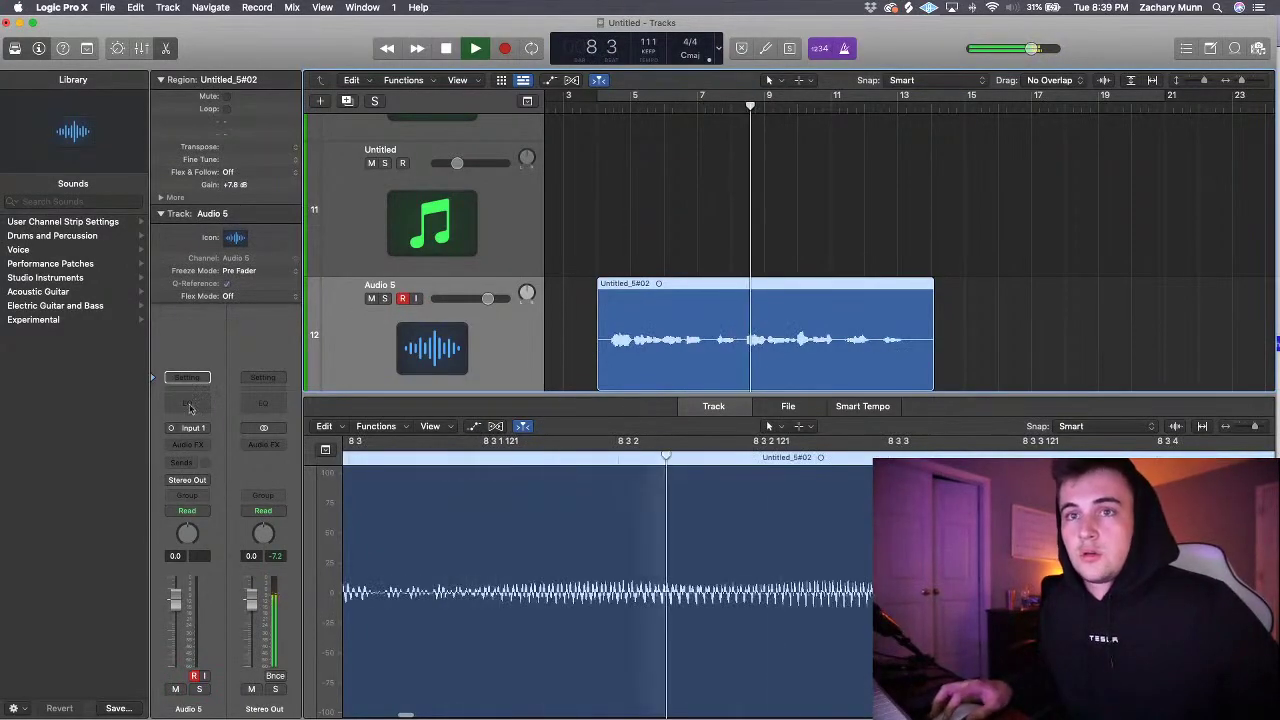
- Insert the Antares Auto-Tune Pro plug-in as an audio effect on the Audio 5 track
click(184, 446)
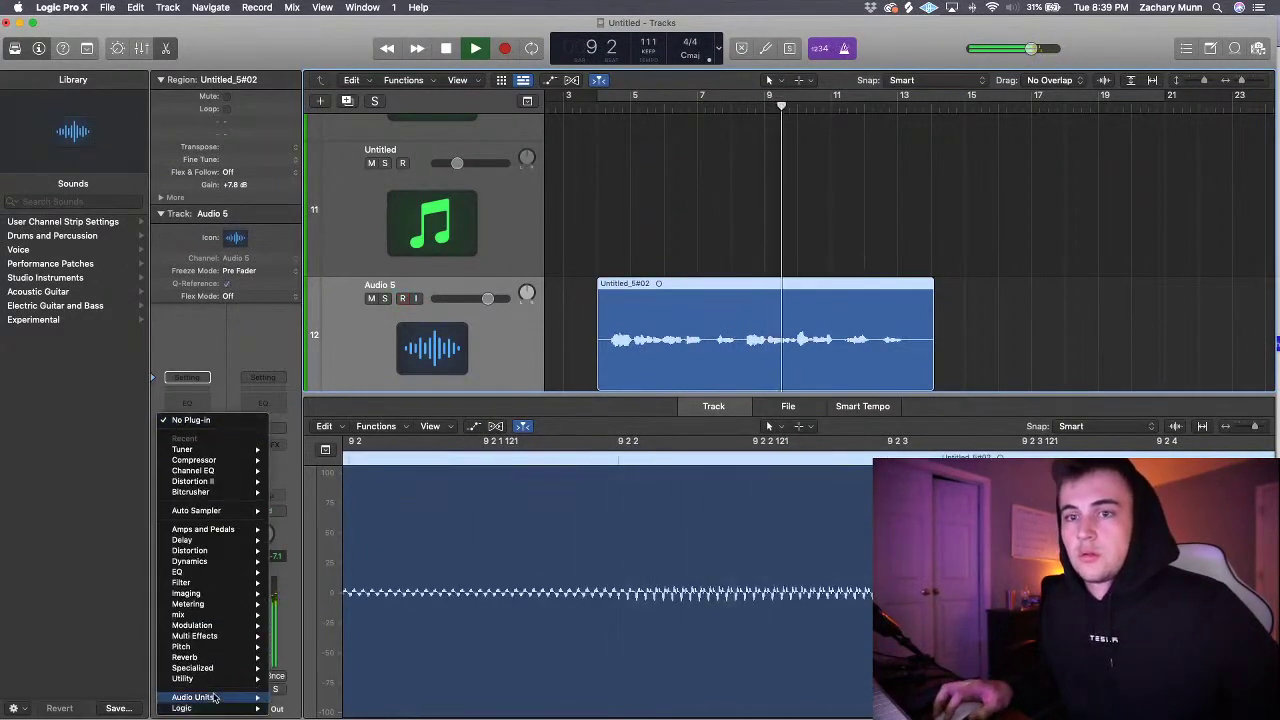
mouse_move(195, 697)
mouse_move(300, 580)
mouse_move(456, 590)
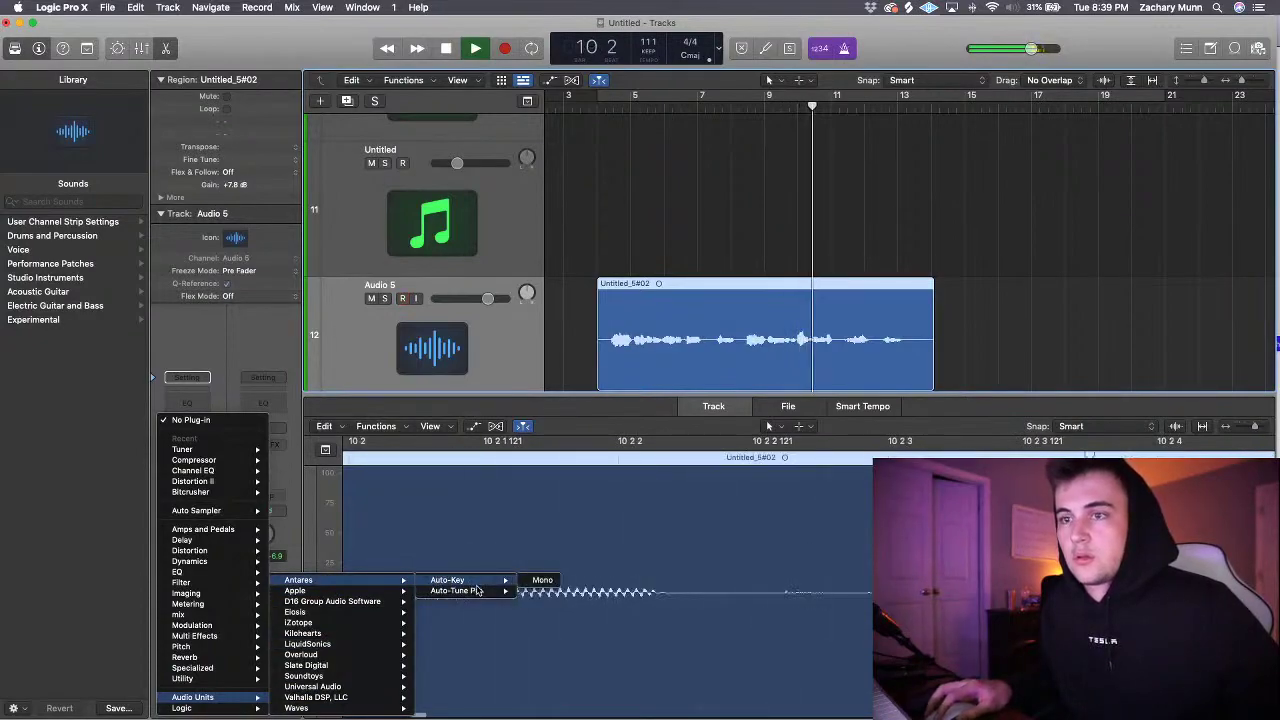
click(540, 591)
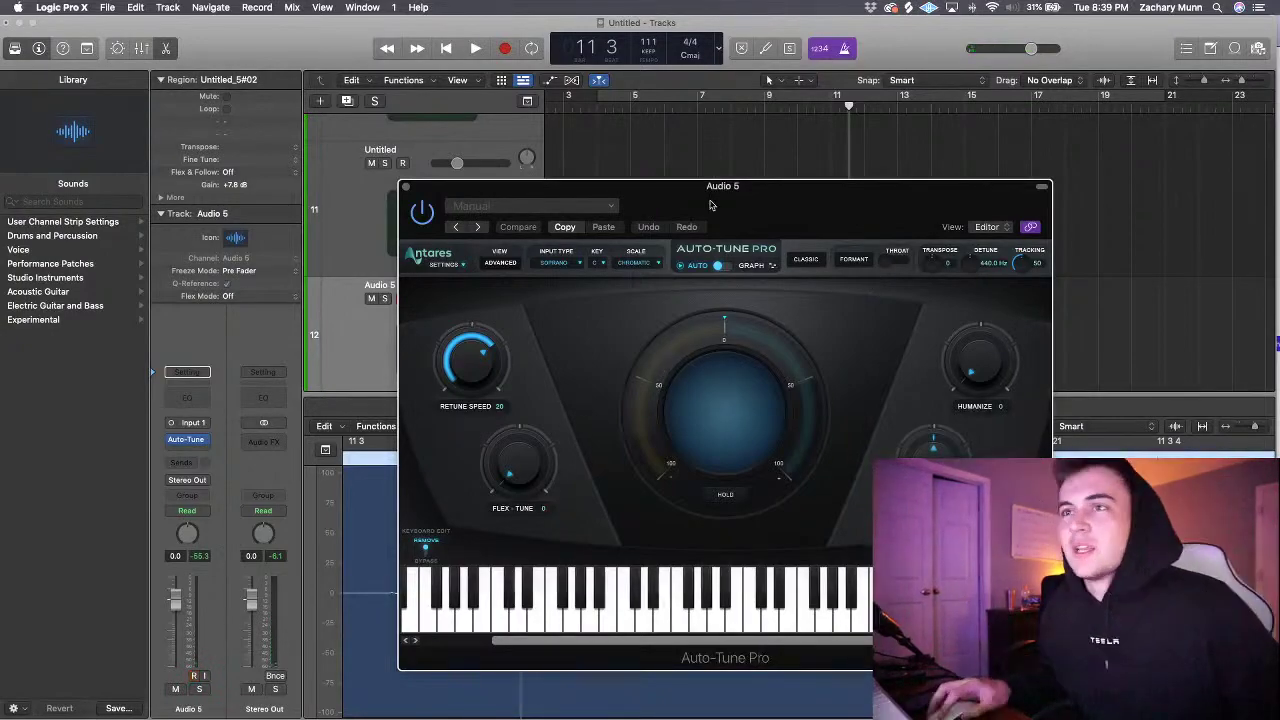
- Solo the Audio 5 track and play the vocal from bar 4 with the Auto-Tune window moved clear of the arrangement
drag(710, 205, 677, 501)
drag(627, 107, 614, 108)
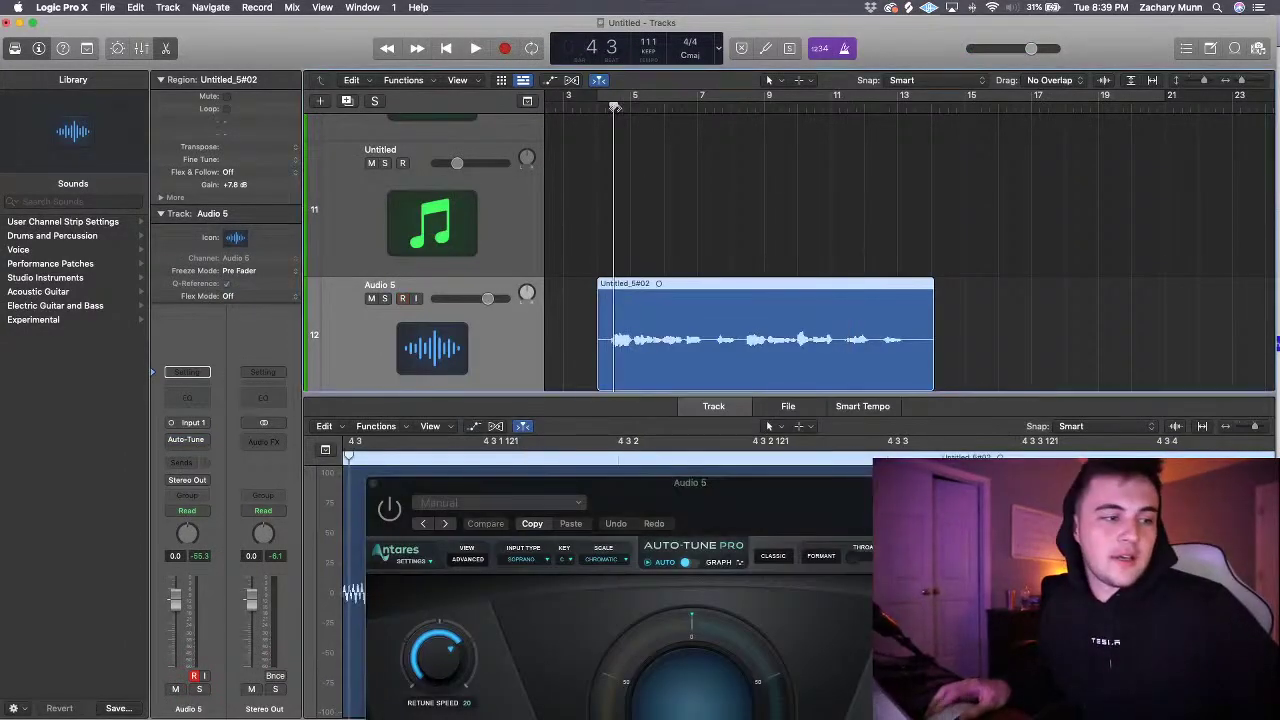
key(s)
key(space)
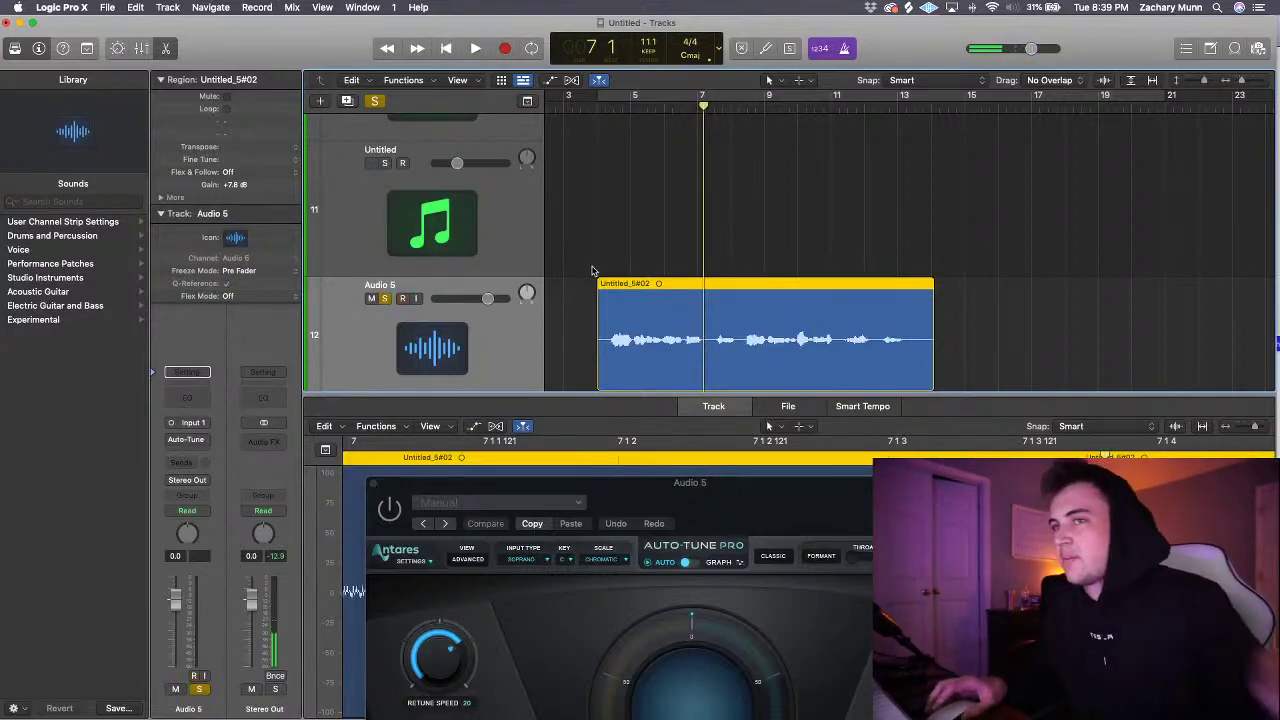
- Set Auto-Tune Pro's scale to Major and its key to F
click(403, 522)
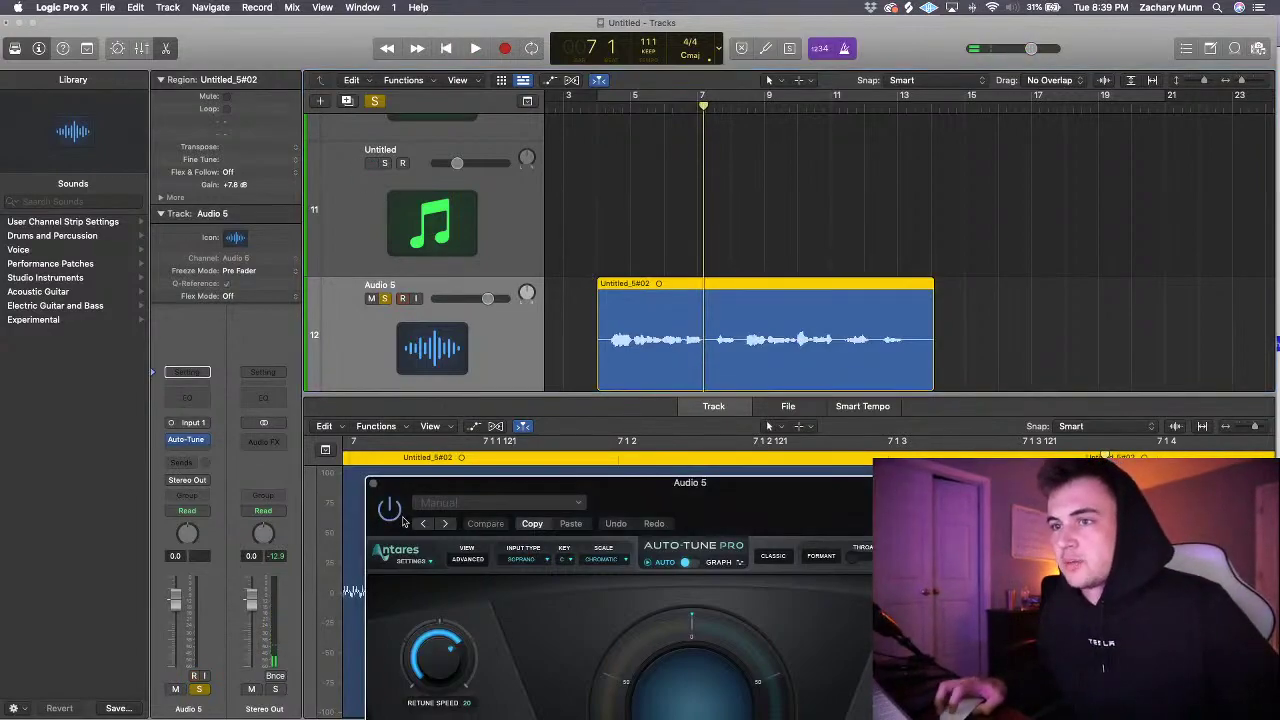
click(606, 558)
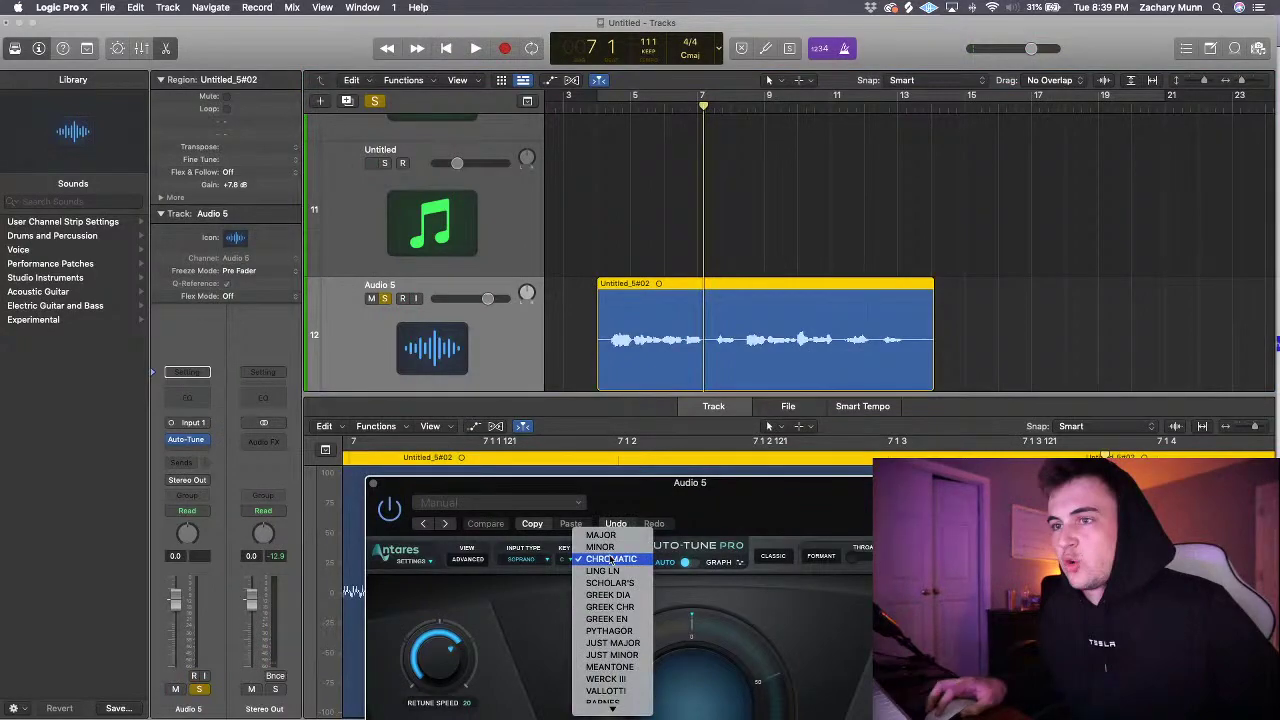
click(601, 535)
click(564, 559)
click(568, 617)
drag(786, 523, 855, 440)
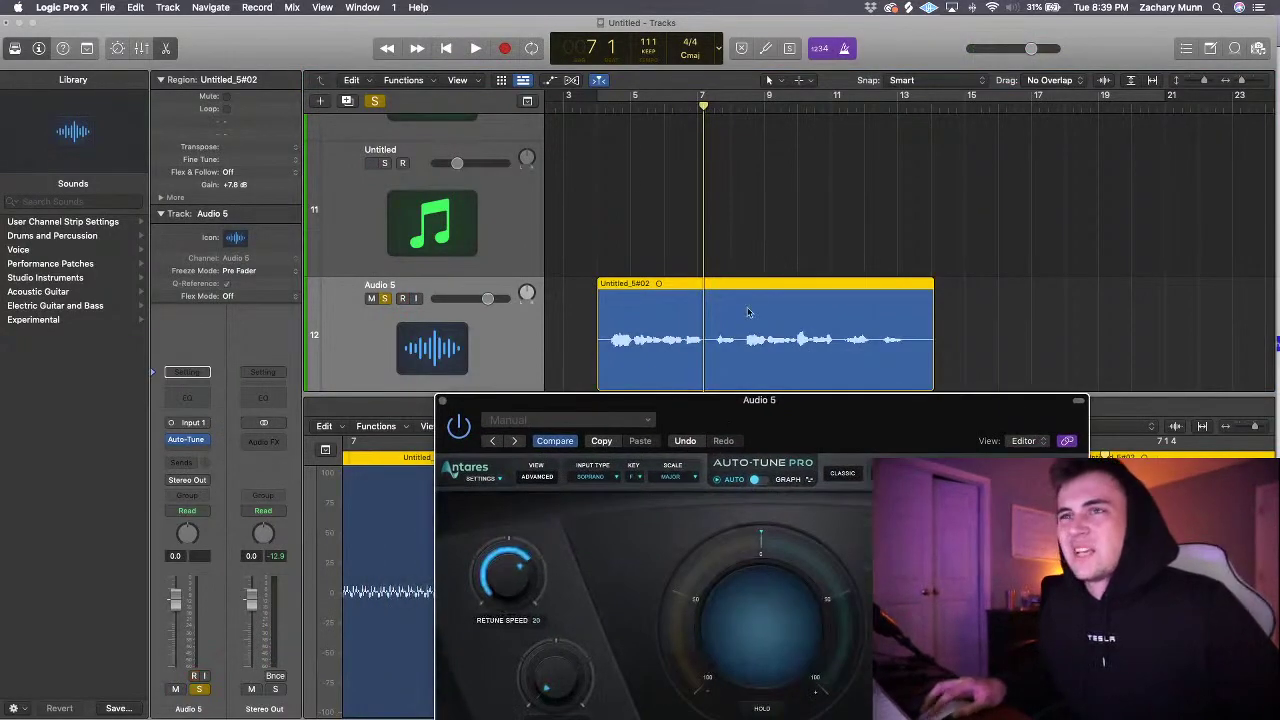
- Play the arrangement from just before the vocal region with solo and the metronome turned off
click(580, 97)
key(space)
click(375, 100)
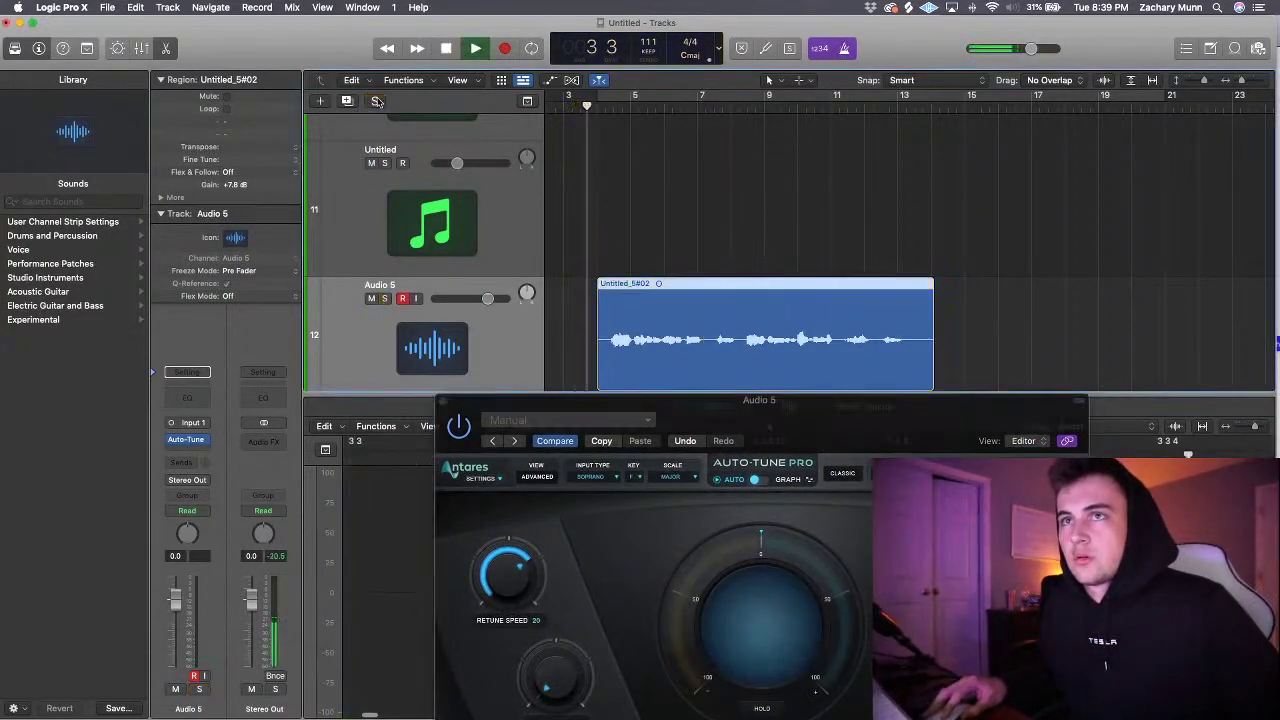
click(848, 49)
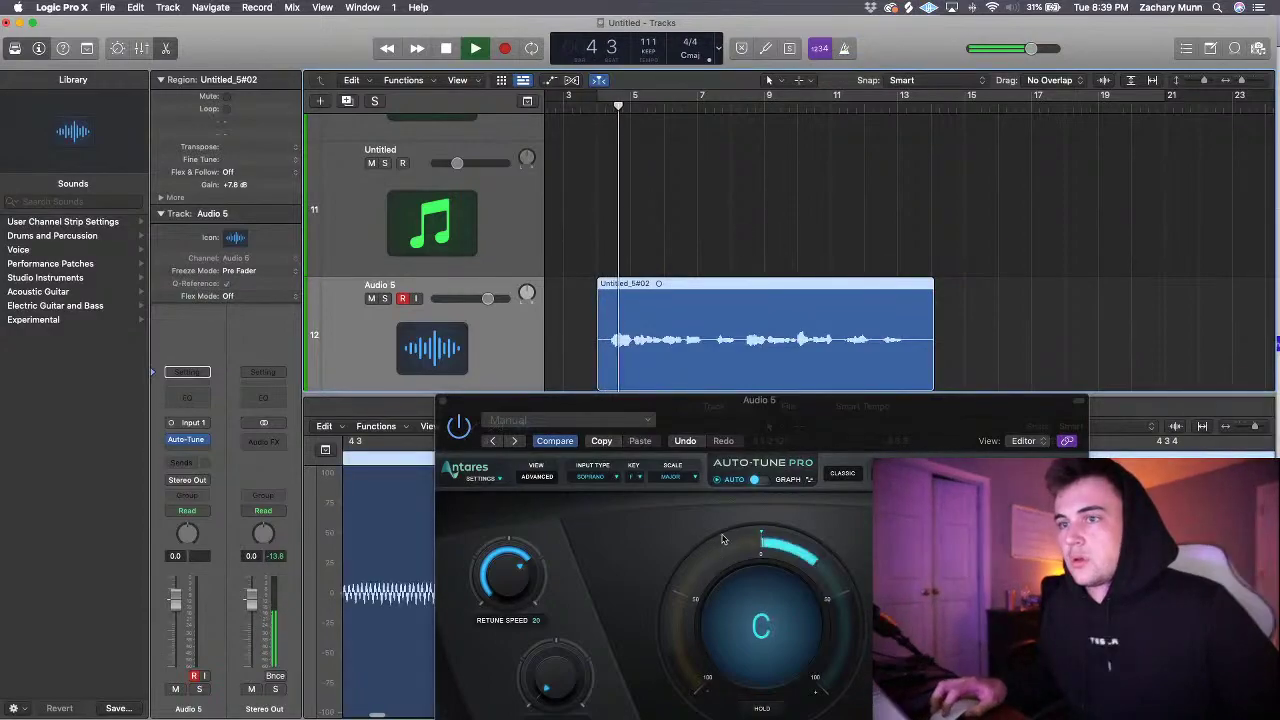
- Set Auto-Tune's Retune Speed to 30, Flex-Tune to 24, Humanize to 14 and the input type to Alto/Tenor
drag(919, 430, 921, 253)
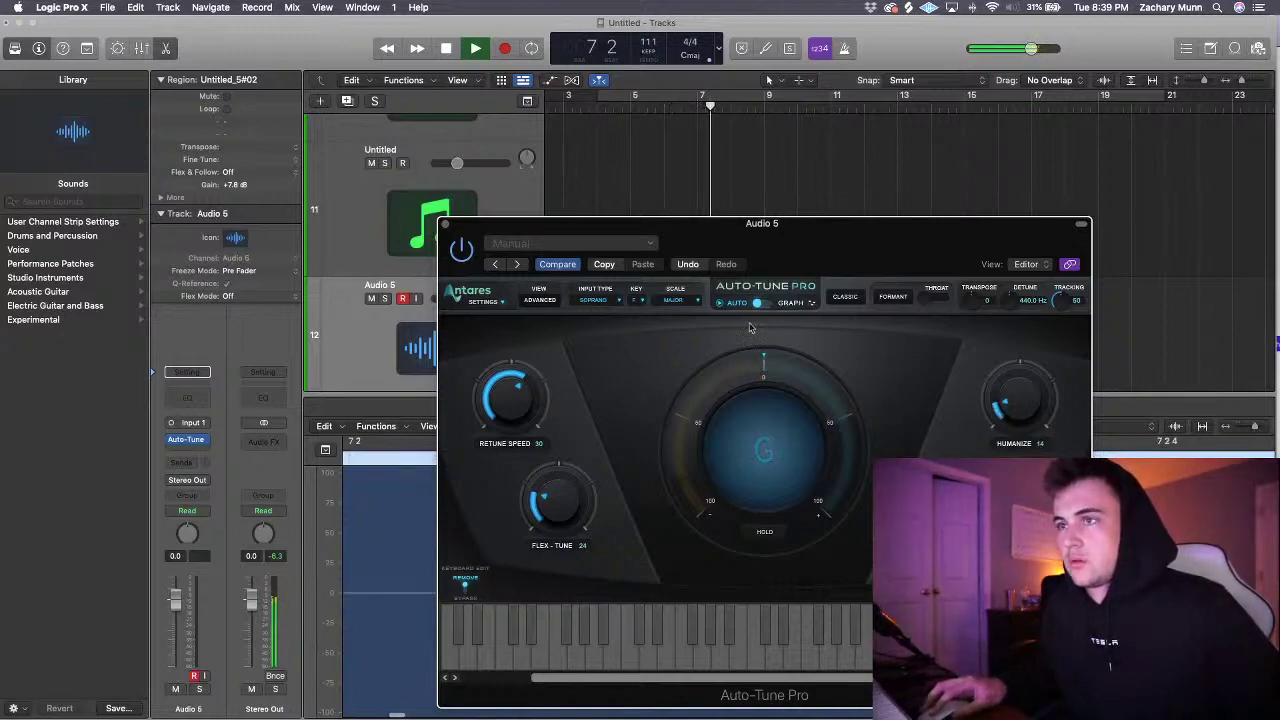
click(598, 297)
click(602, 312)
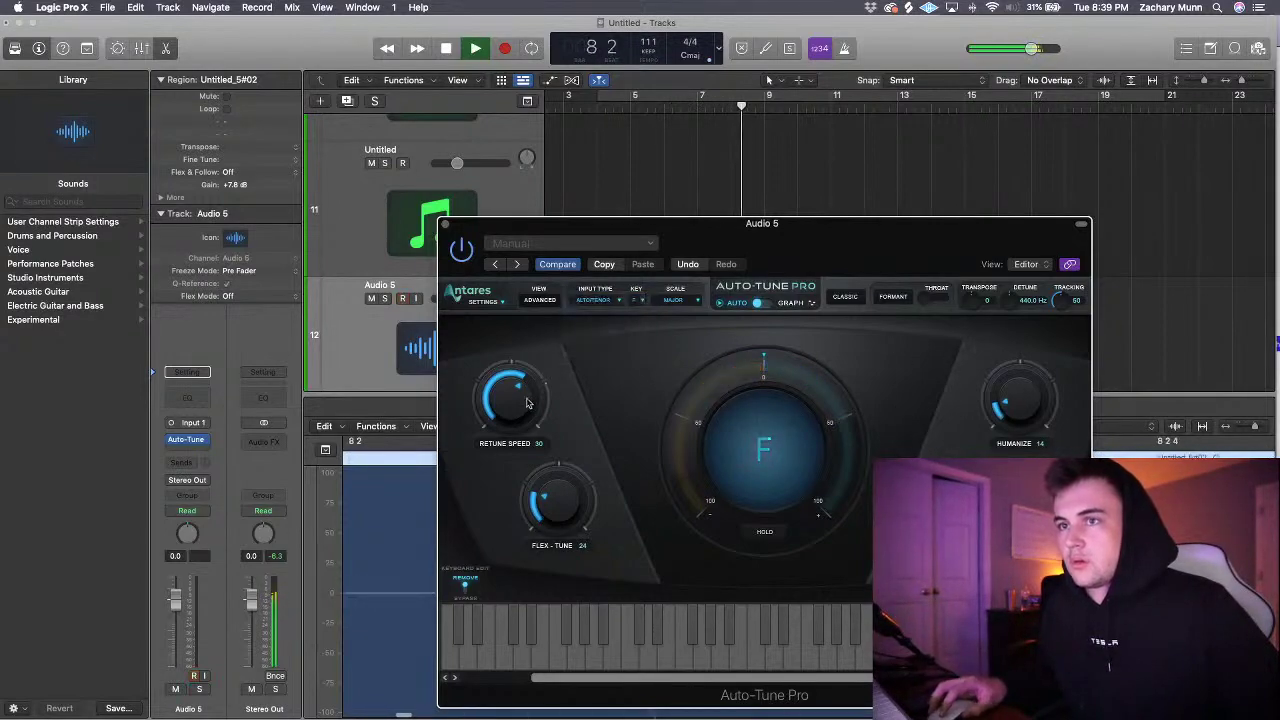
click(448, 225)
- Set the cycle range from bar 4 to bar 15 and loop the vocal with the beat
click(188, 441)
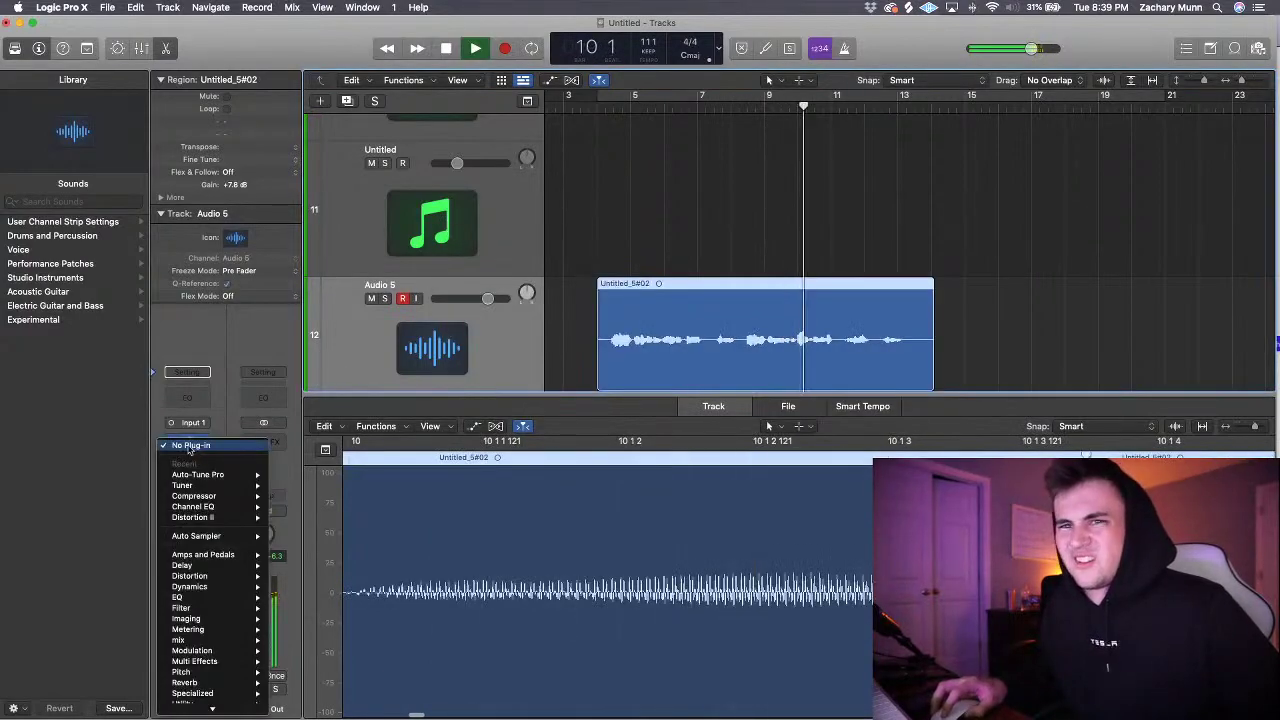
click(390, 290)
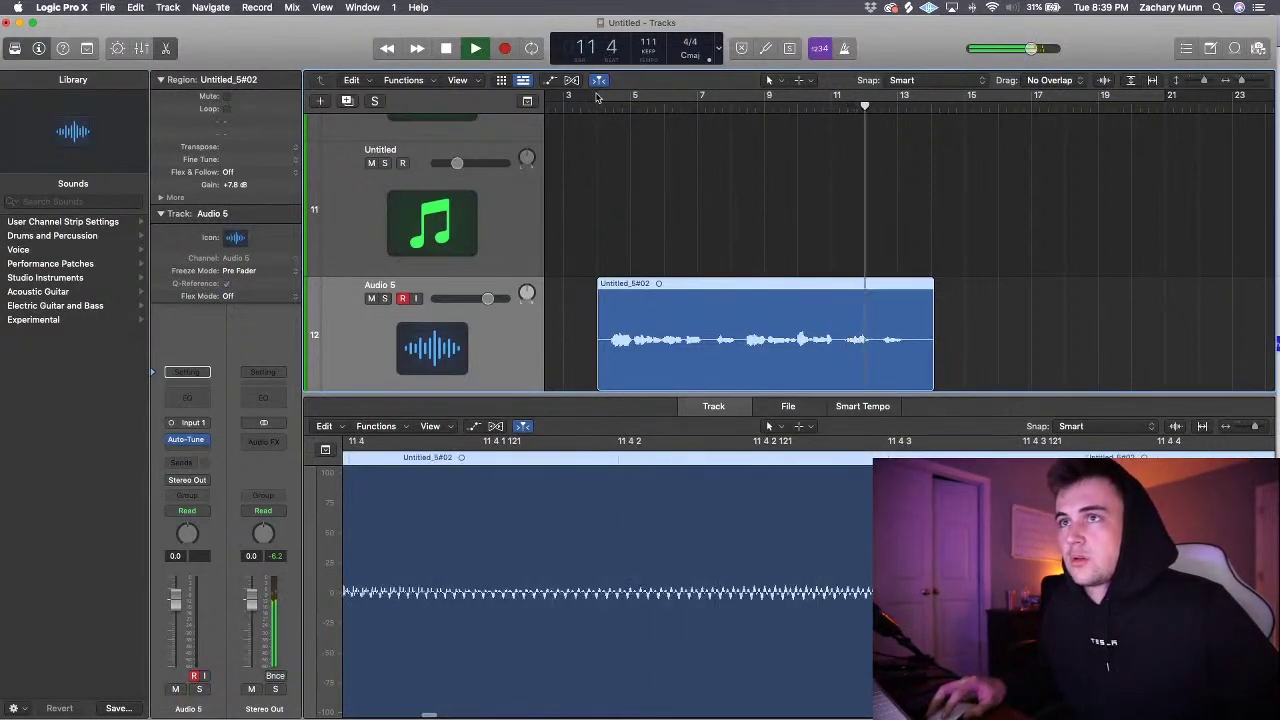
drag(597, 97, 957, 97)
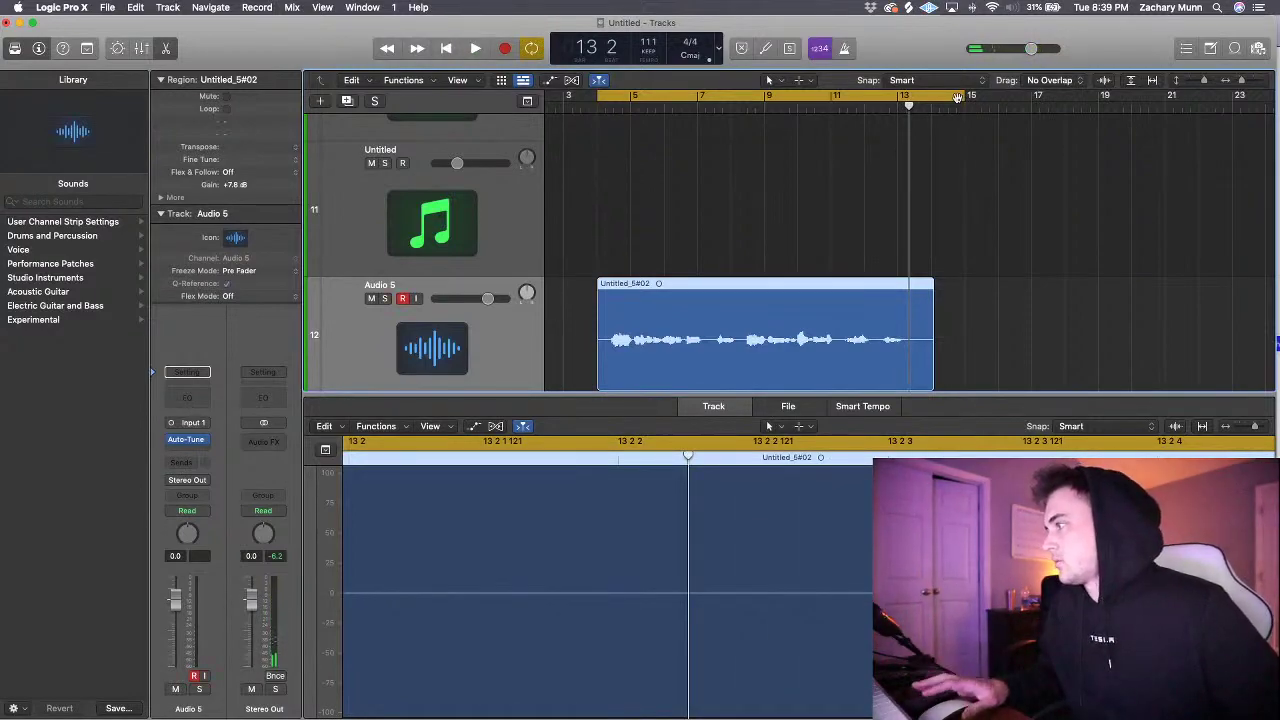
key(space)
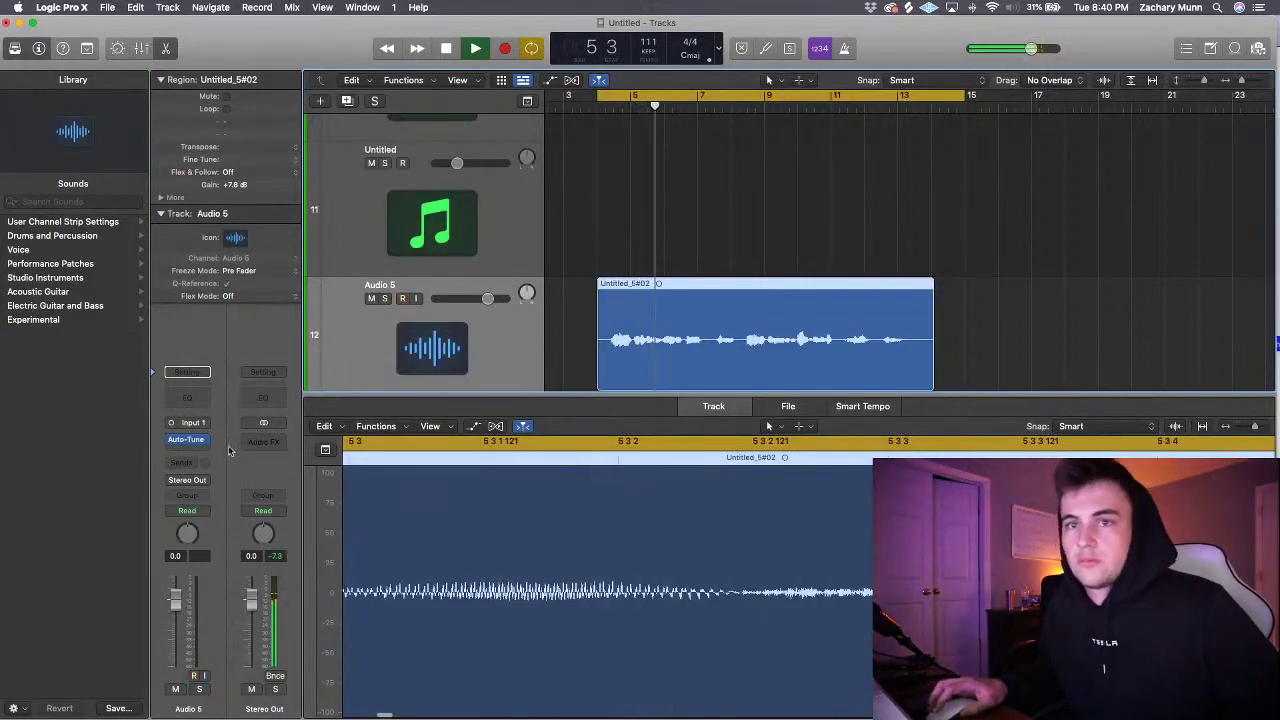
- Insert a Channel EQ on the Audio 5 track and set its low cut to 100 Hz at 24 dB/Oct
click(187, 452)
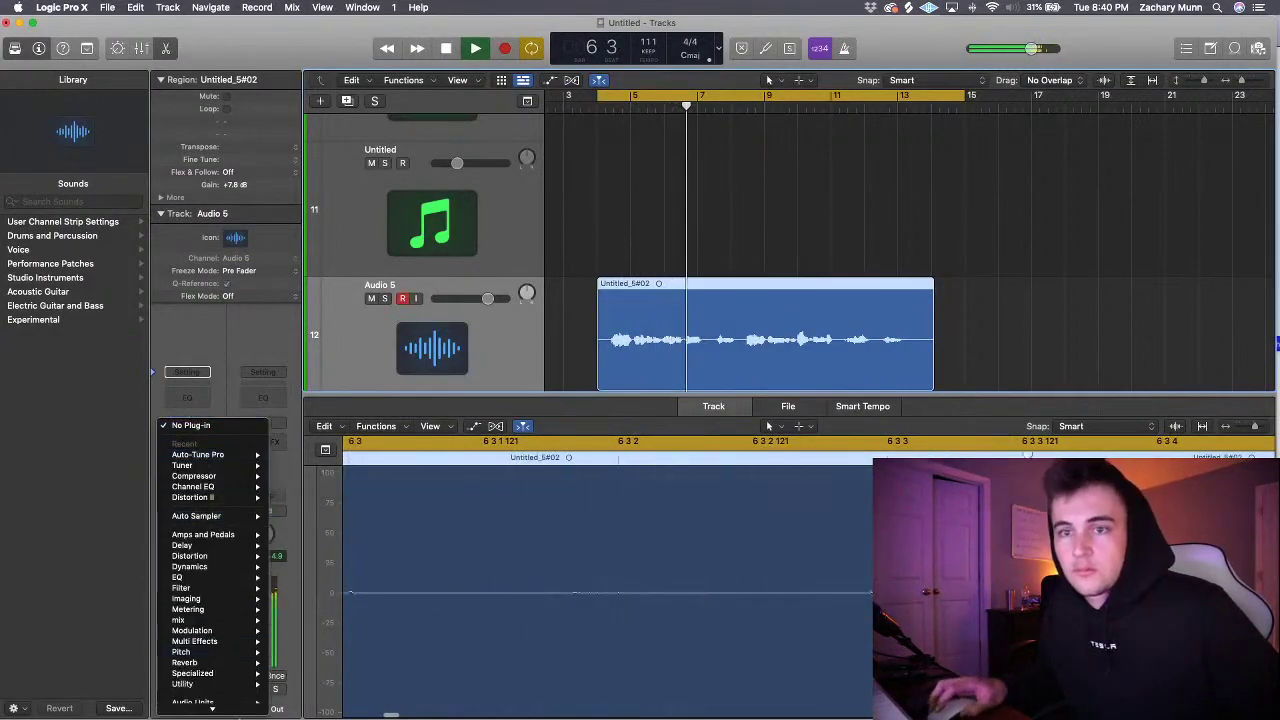
click(197, 398)
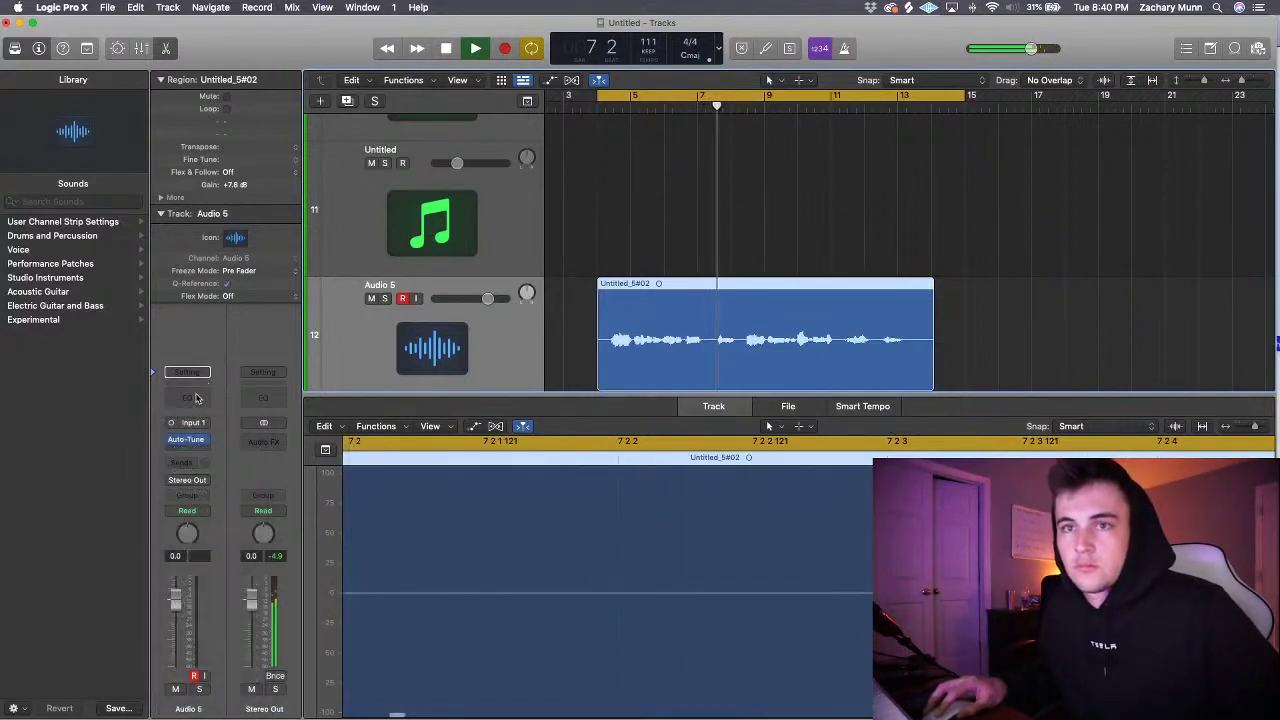
click(197, 398)
click(342, 246)
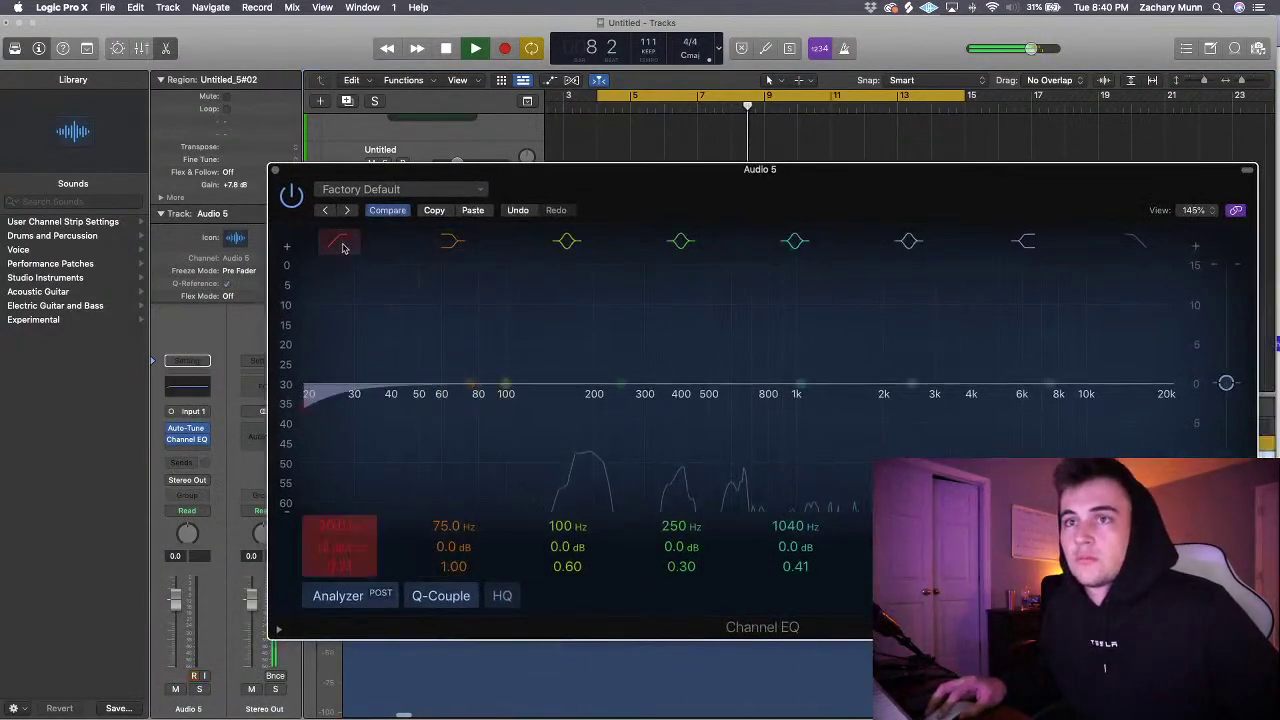
drag(334, 420, 555, 415)
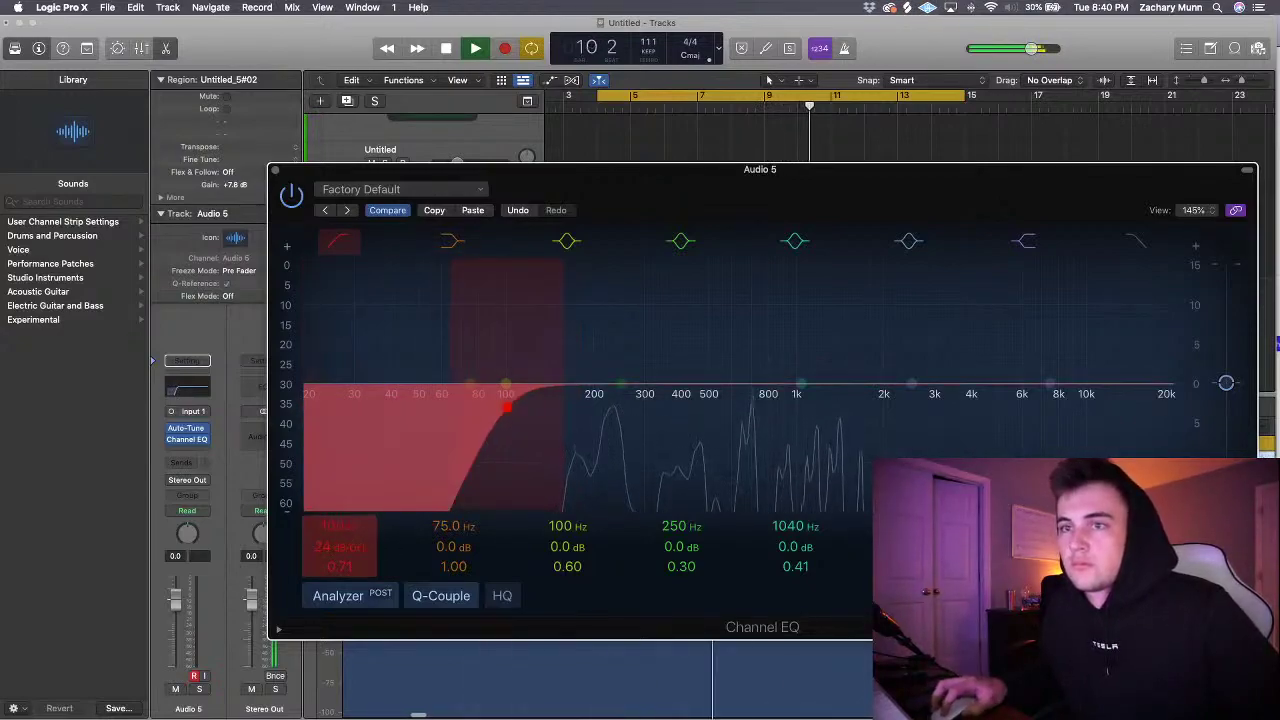
- Cut the vocal by 2.5 dB at 206 Hz with Q 1.50 and by 2.7 dB at 436 Hz with Q 2.60
drag(692, 566, 692, 536)
drag(651, 445, 623, 485)
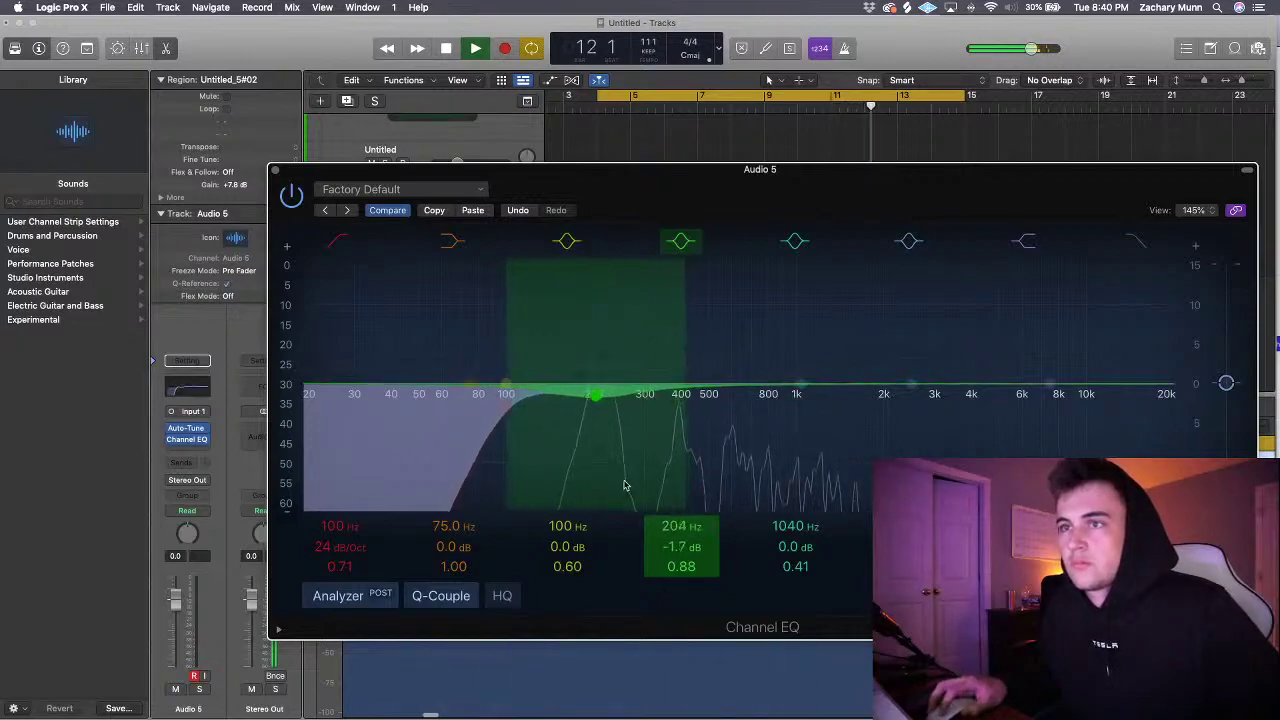
drag(690, 567, 674, 556)
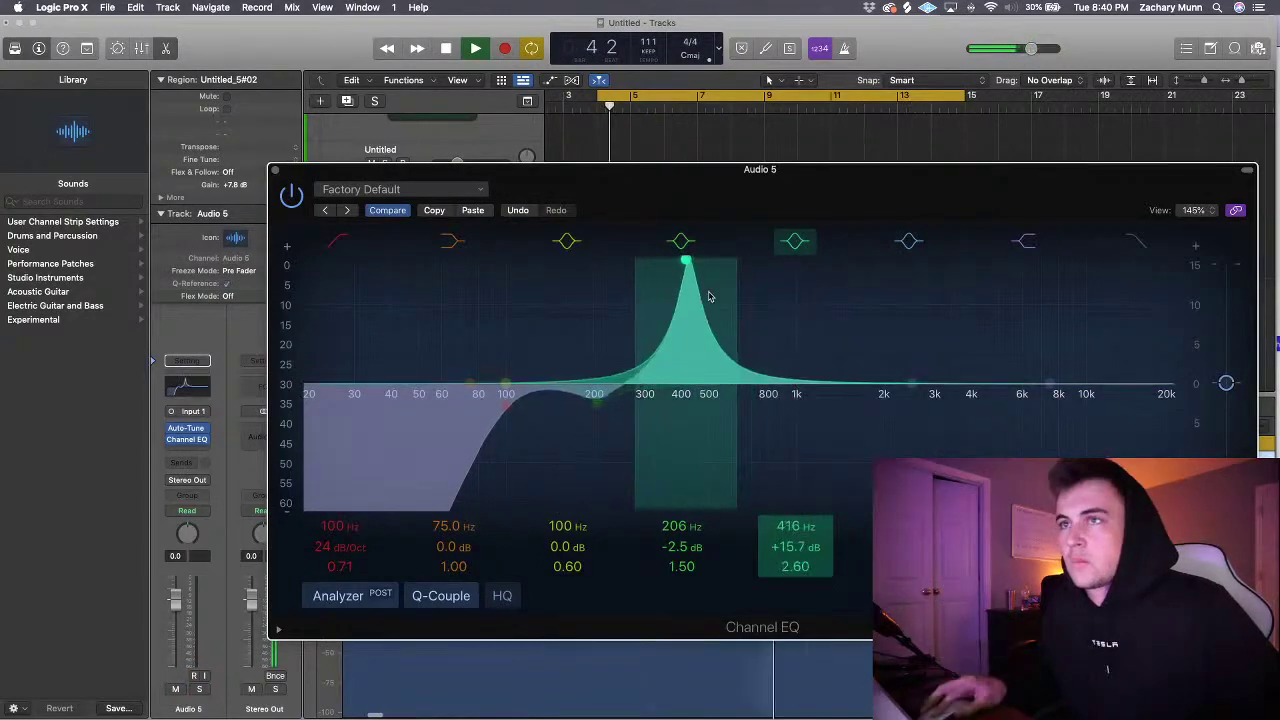
drag(709, 297, 714, 478)
- Narrow the blue EQ band and shape a small cut around 700 Hz, refining the neighbouring cuts to -2.9 dB at 210 Hz and -3.0 dB at 438 Hz
key(space)
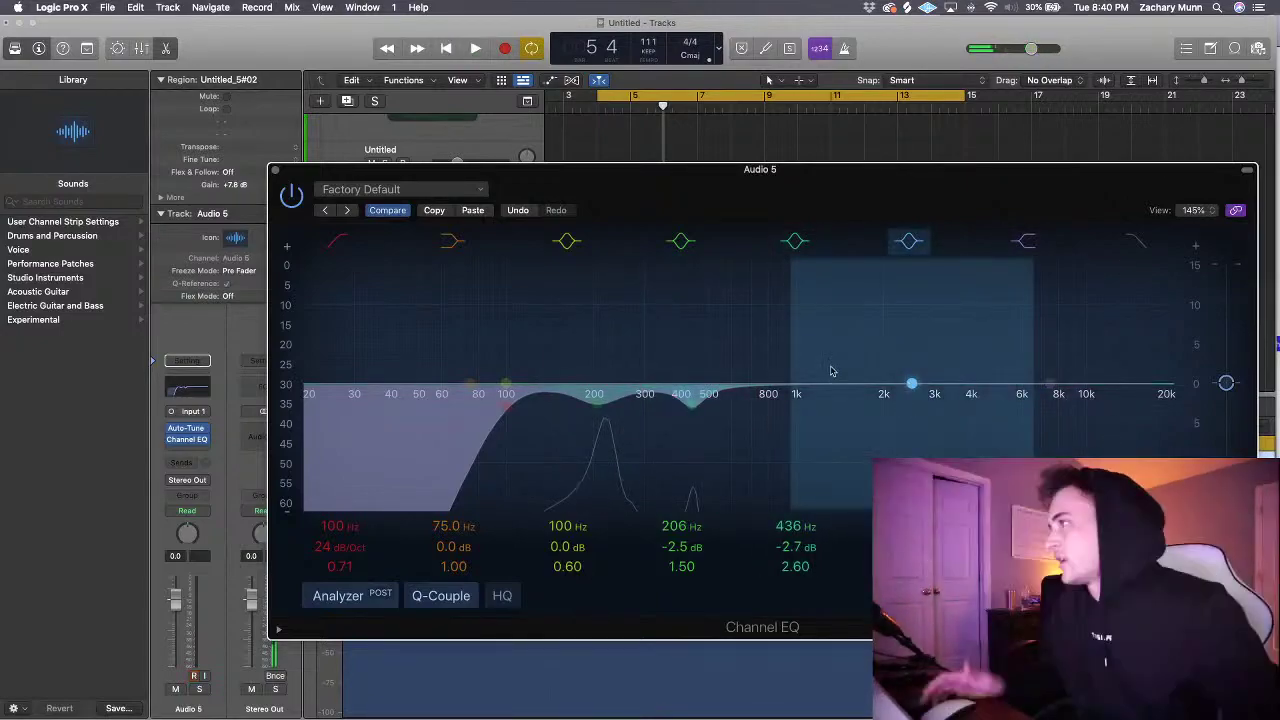
drag(909, 566, 909, 540)
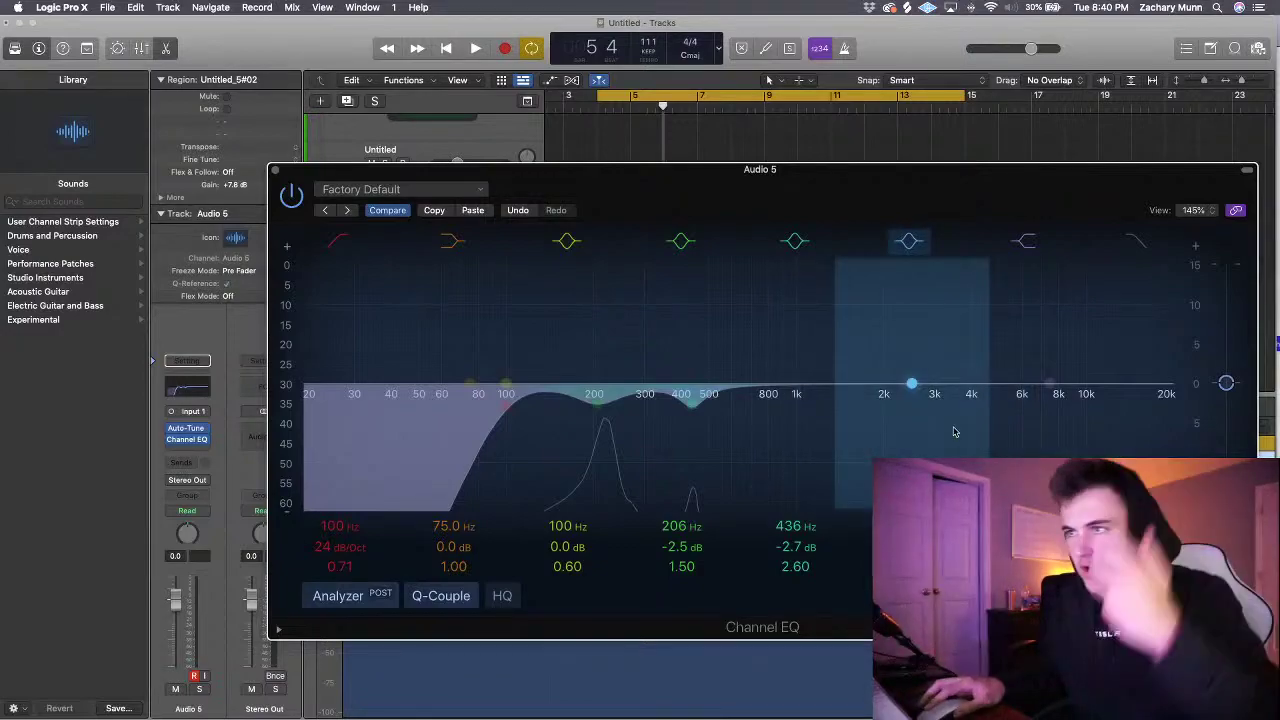
key(space)
drag(954, 432, 776, 314)
key(space)
alt+click(925, 443)
key(space)
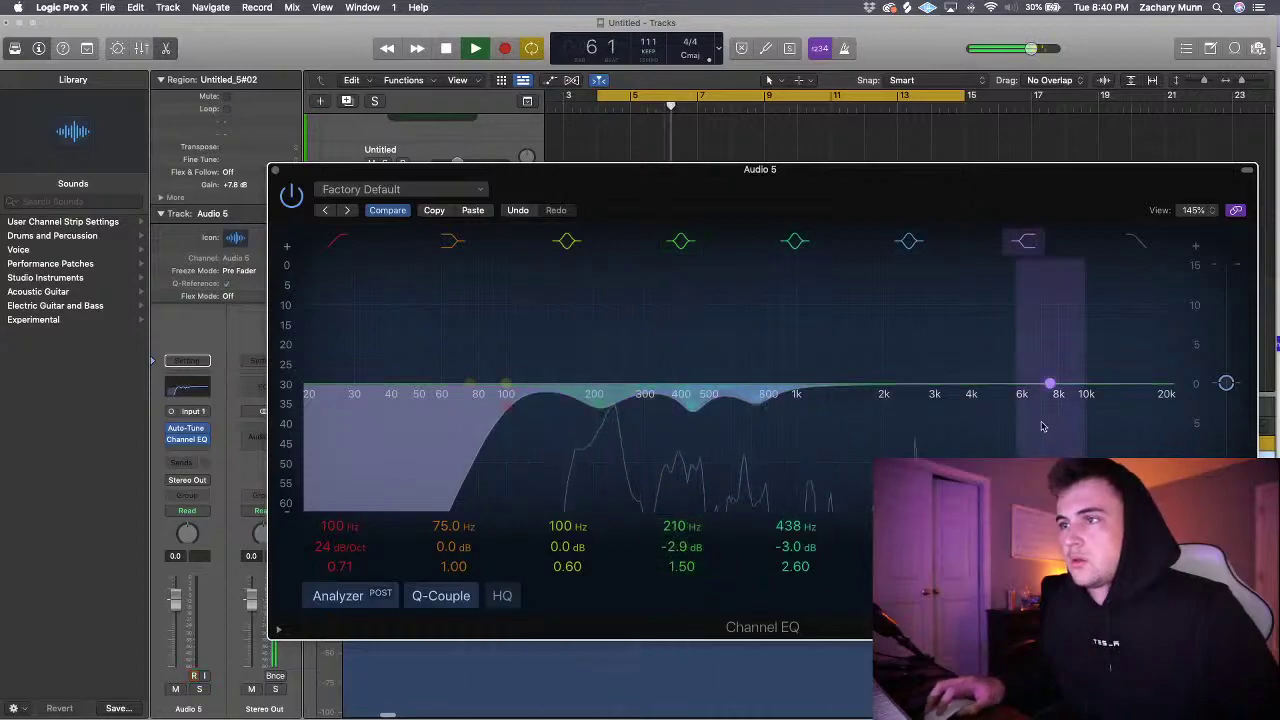
- Add a 1.4 dB cut at 246 Hz with Q 0.46 and a slight high-shelf boost, and close the EQ
drag(506, 384, 637, 407)
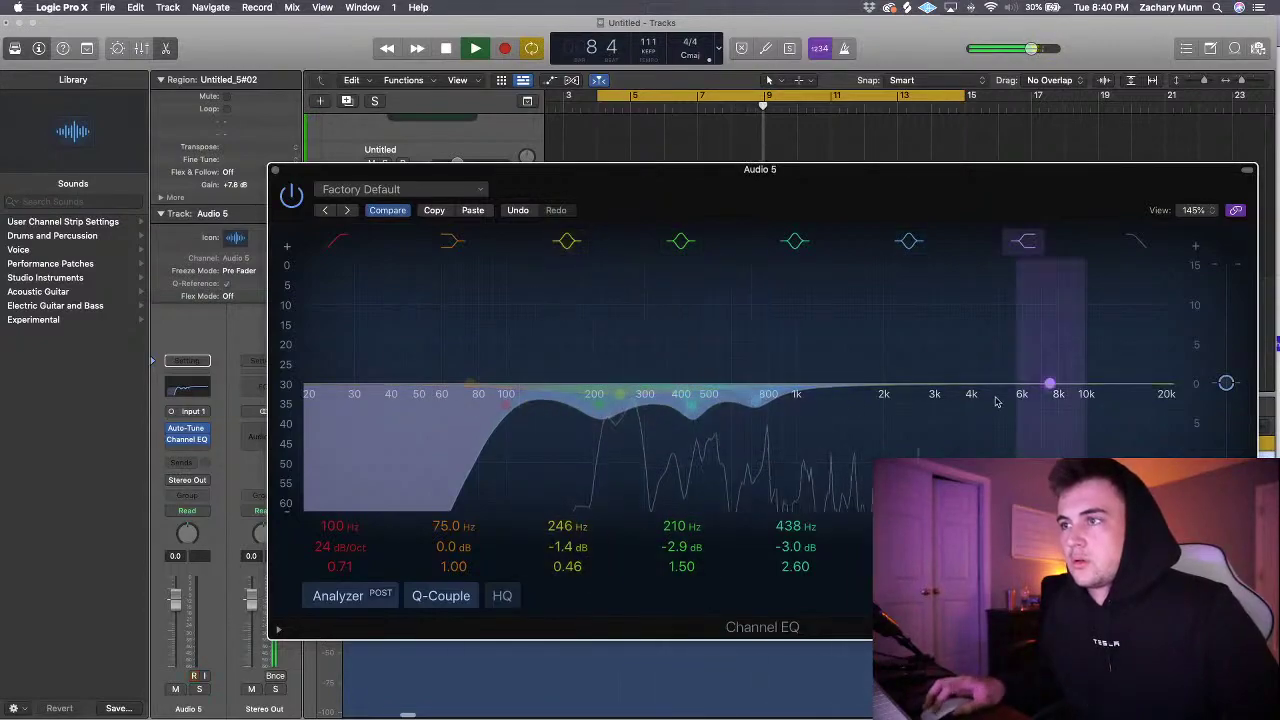
drag(1051, 383, 876, 372)
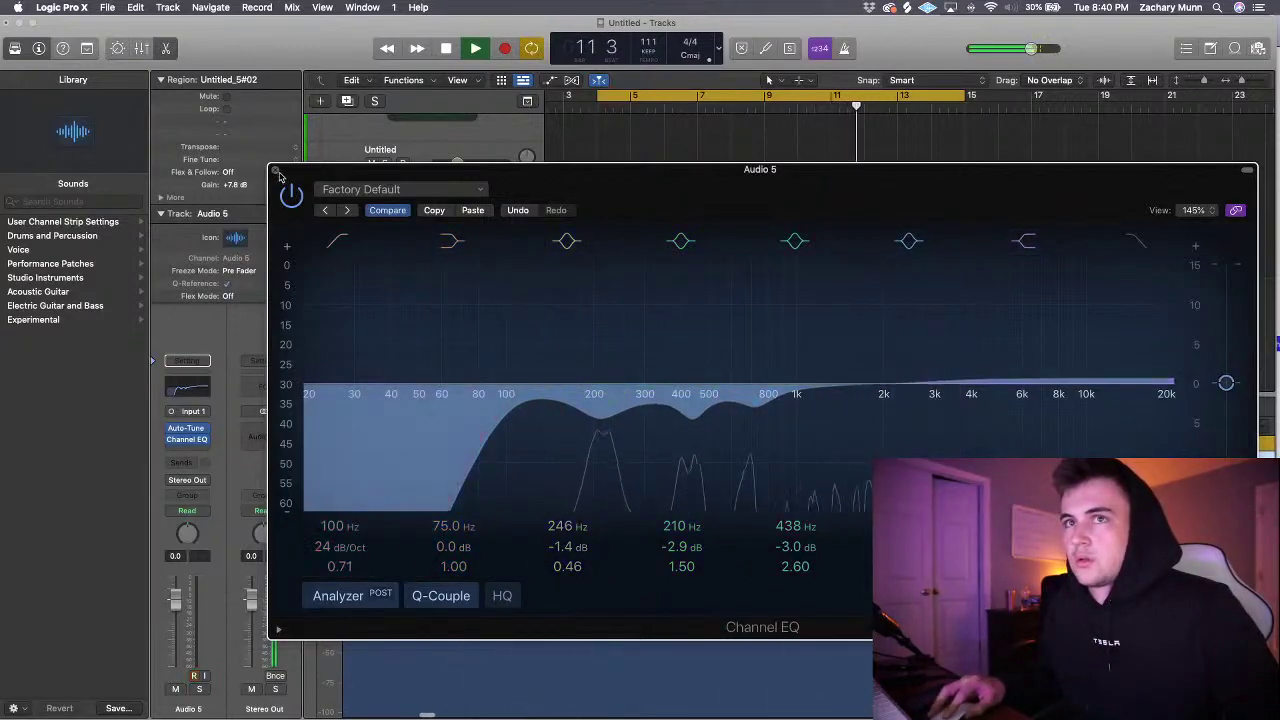
click(277, 172)
- Insert the UAD Teletronix LA-2A Legacy compressor after the Channel EQ on the Audio 5 track and raise its Peak Reduction to about 75
click(186, 443)
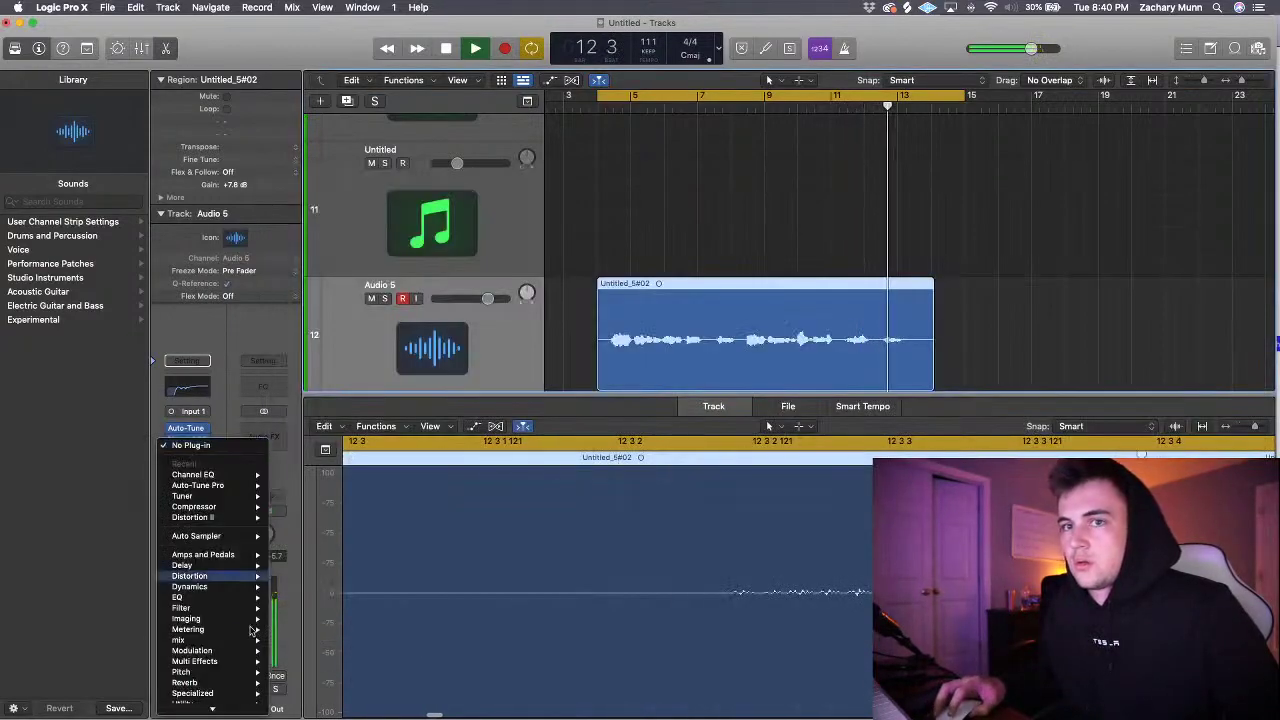
mouse_move(200, 696)
mouse_move(405, 707)
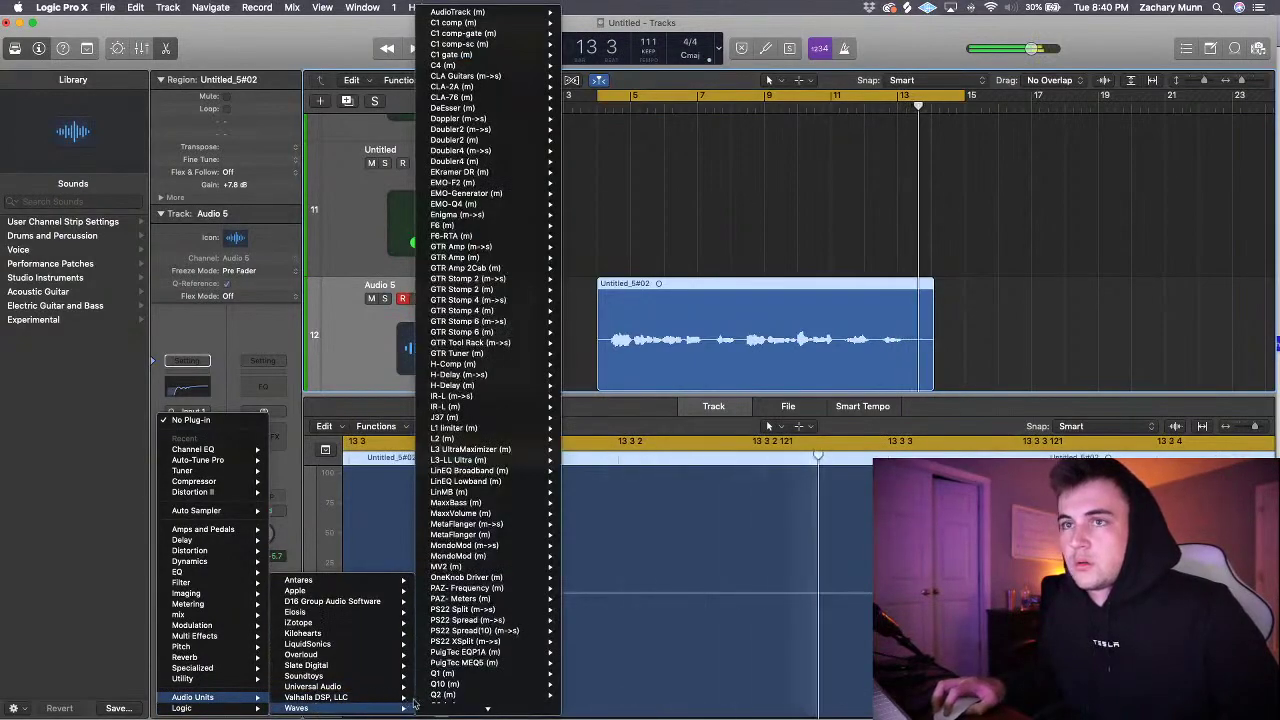
mouse_move(493, 370)
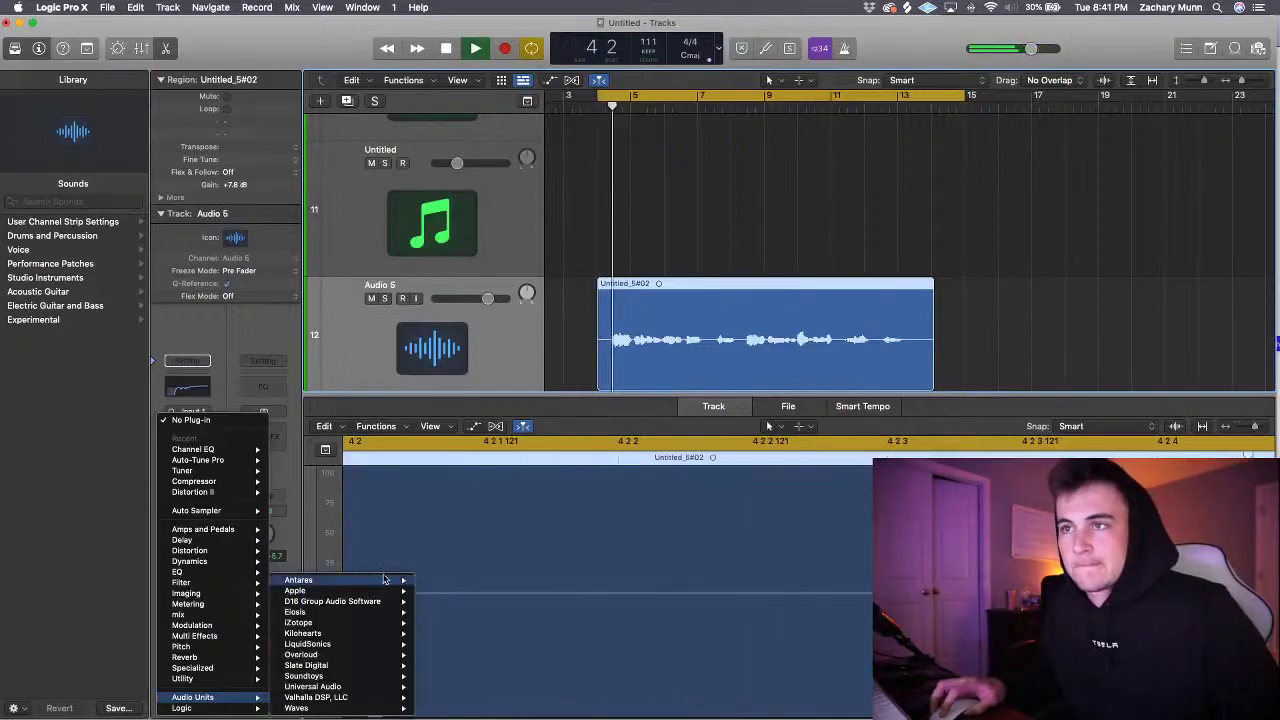
mouse_move(215, 573)
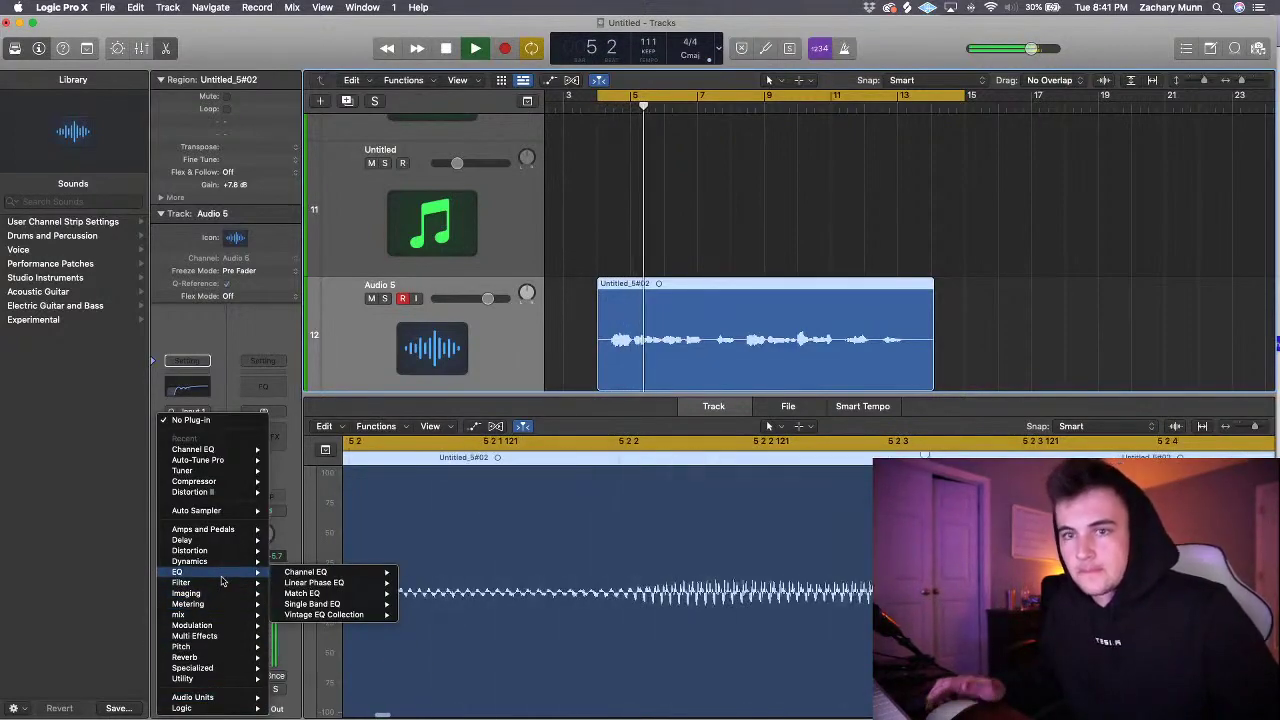
mouse_move(215, 614)
mouse_move(358, 619)
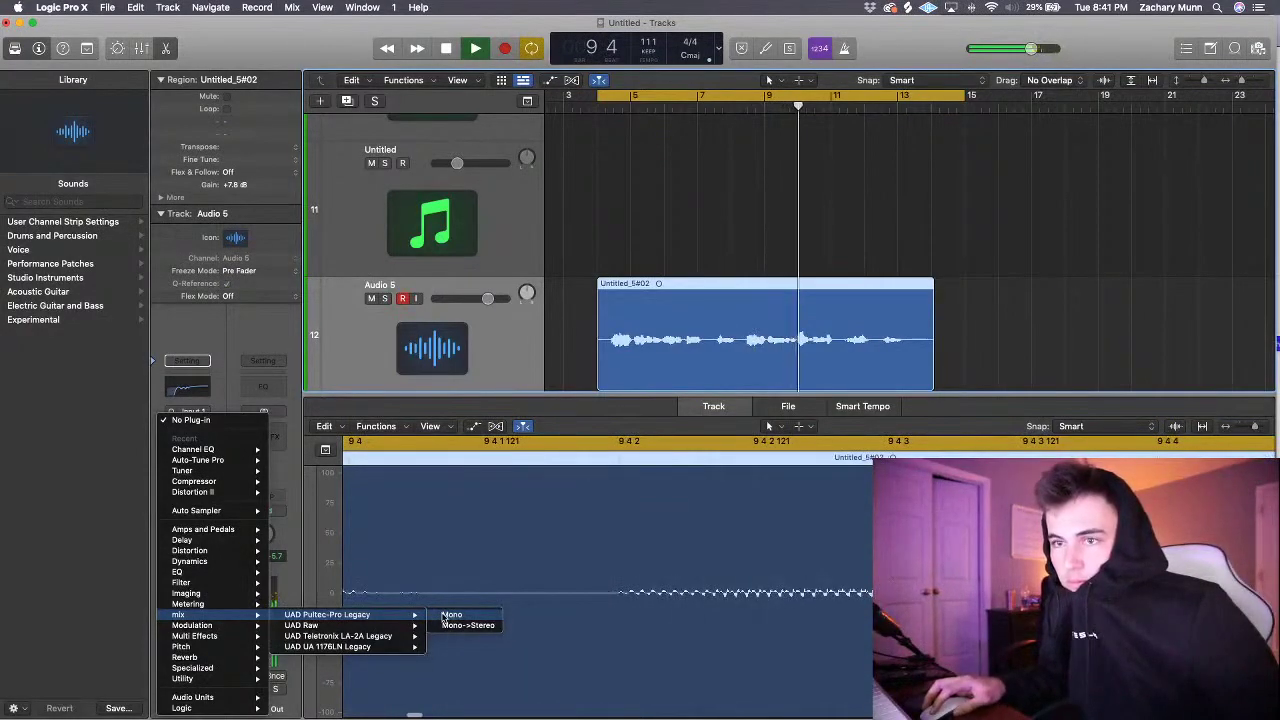
mouse_move(413, 638)
click(452, 636)
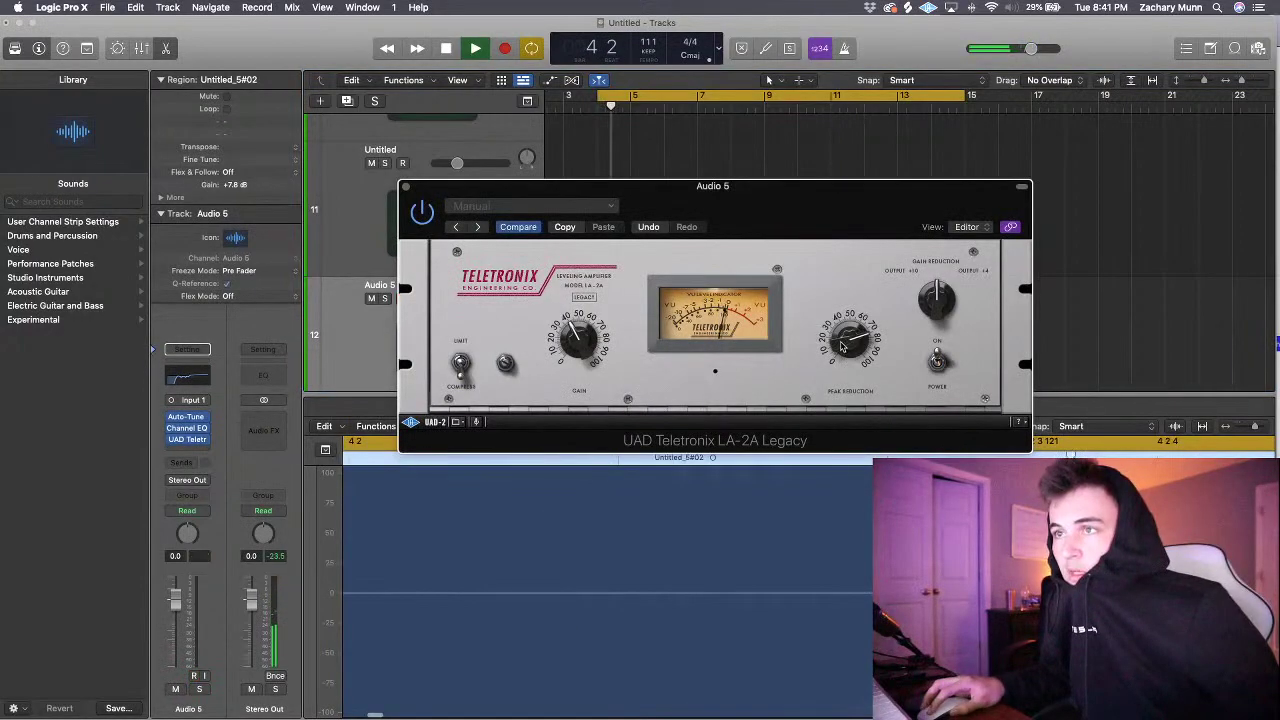
- Raise the LA-2A's gain to about 60 while the vocal loops, and close the compressor
key(space)
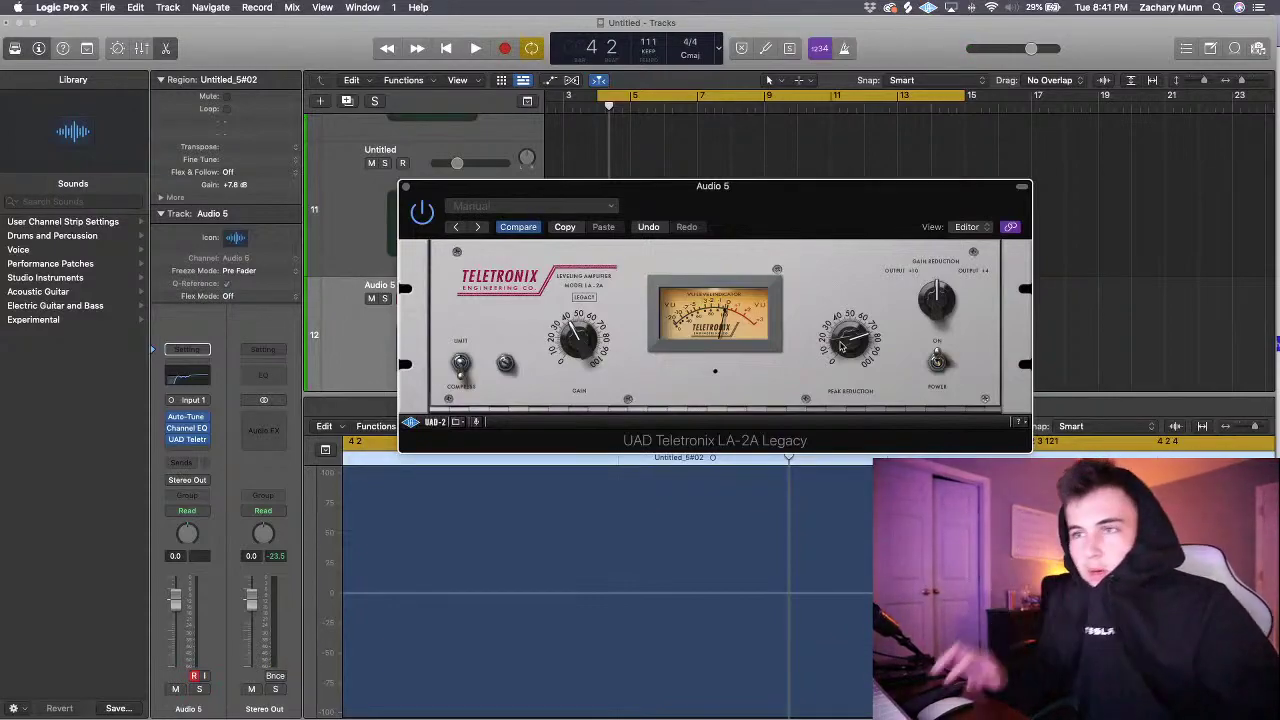
key(space)
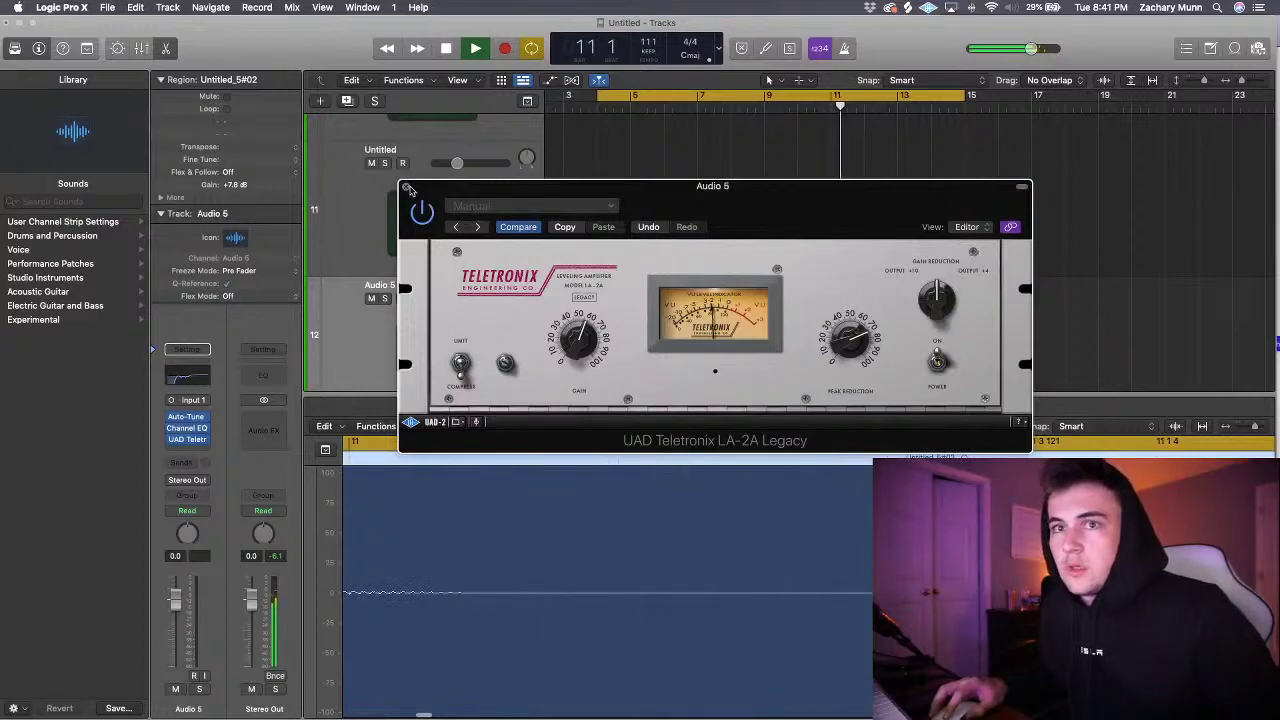
click(406, 186)
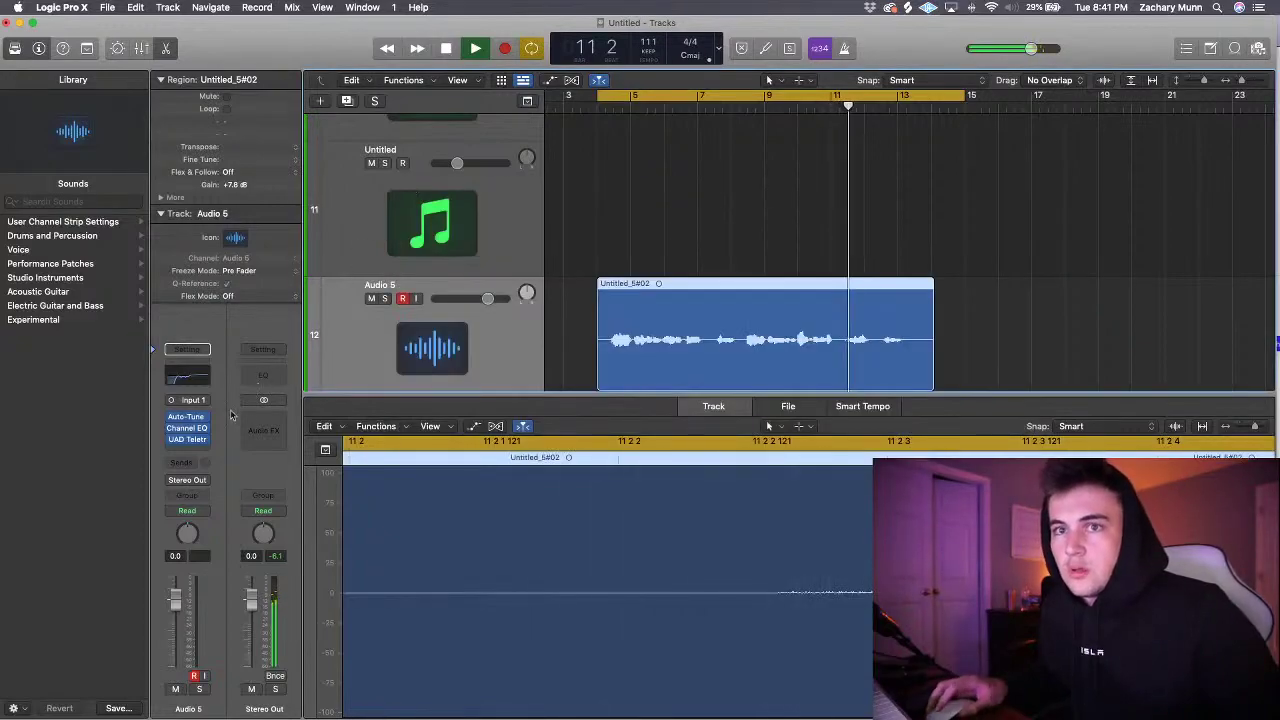
- Insert the UAD Pultec-Pro Legacy EQ after the LA-2A on the Audio 5 track, raise its high-frequency (KCS) selection, and close it
click(187, 449)
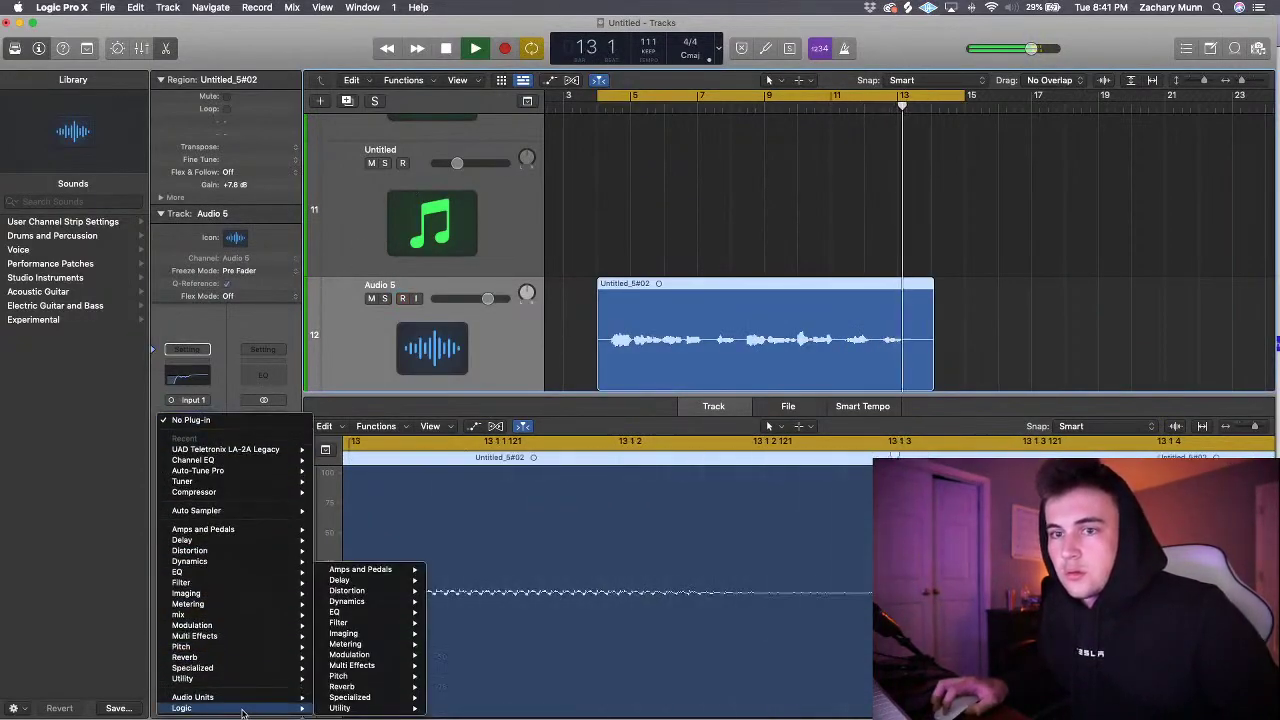
mouse_move(241, 702)
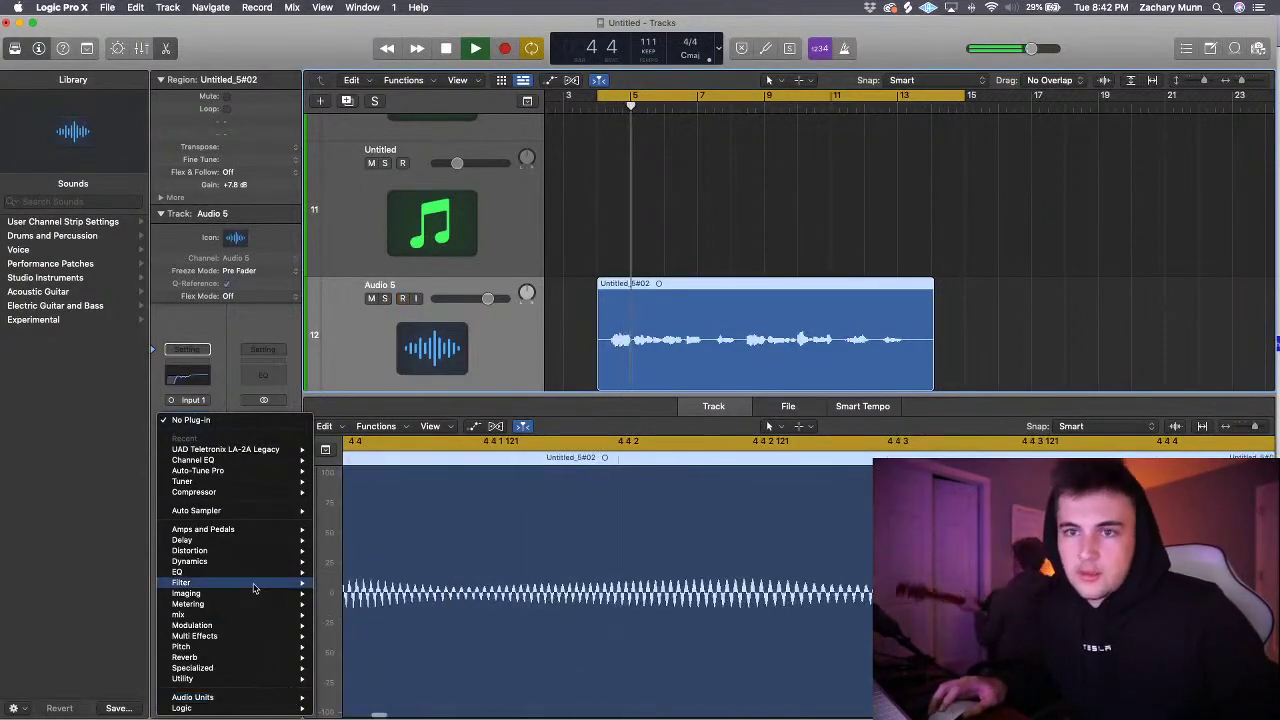
mouse_move(254, 589)
mouse_move(190, 614)
mouse_move(420, 615)
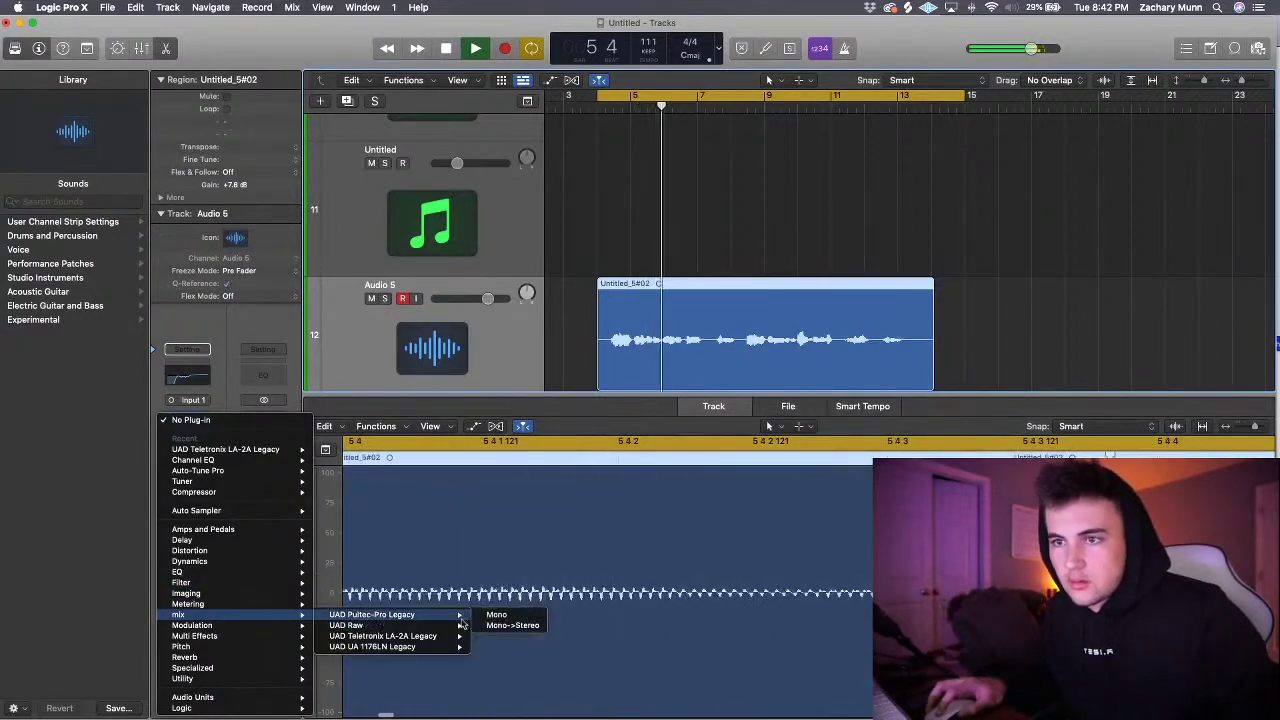
click(485, 624)
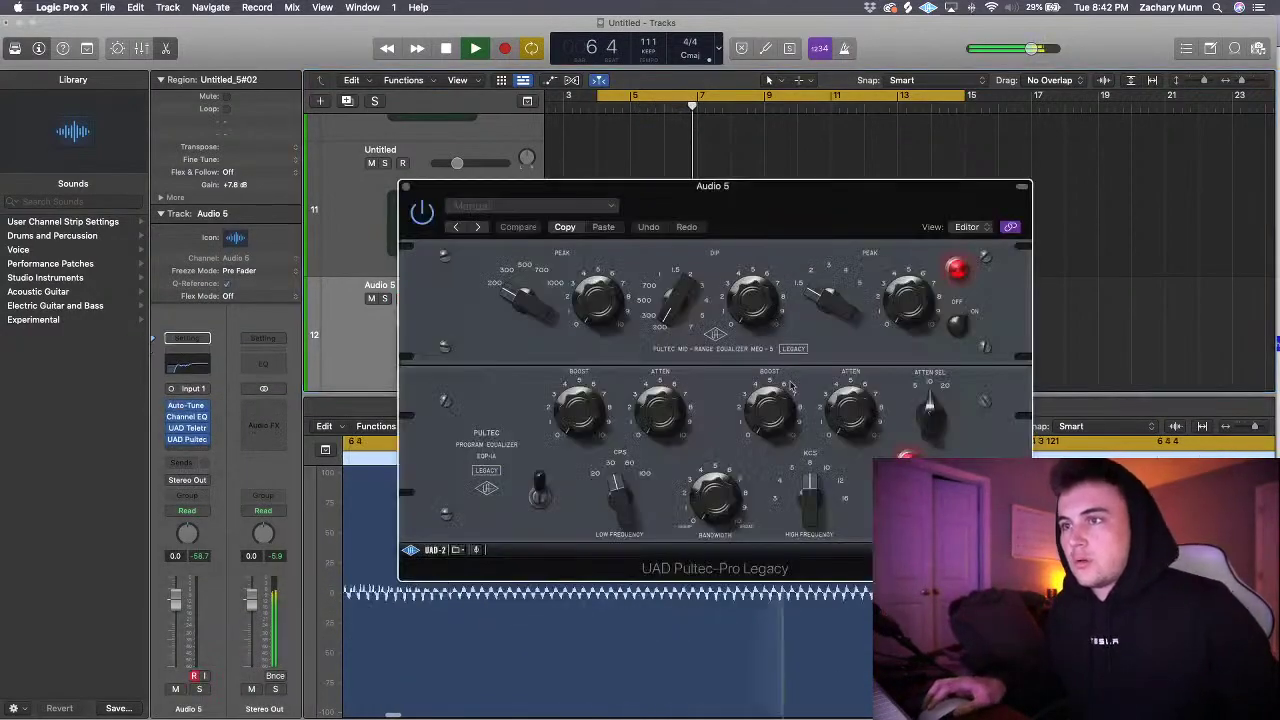
drag(822, 460, 786, 473)
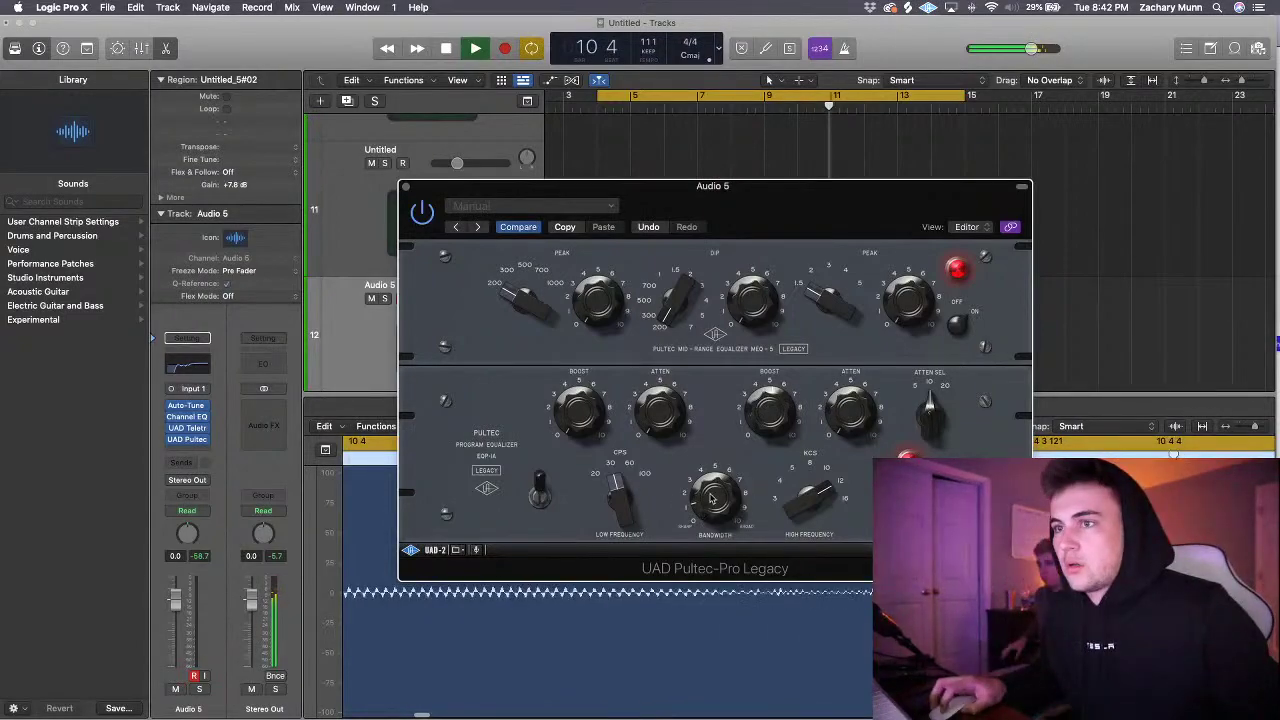
click(406, 186)
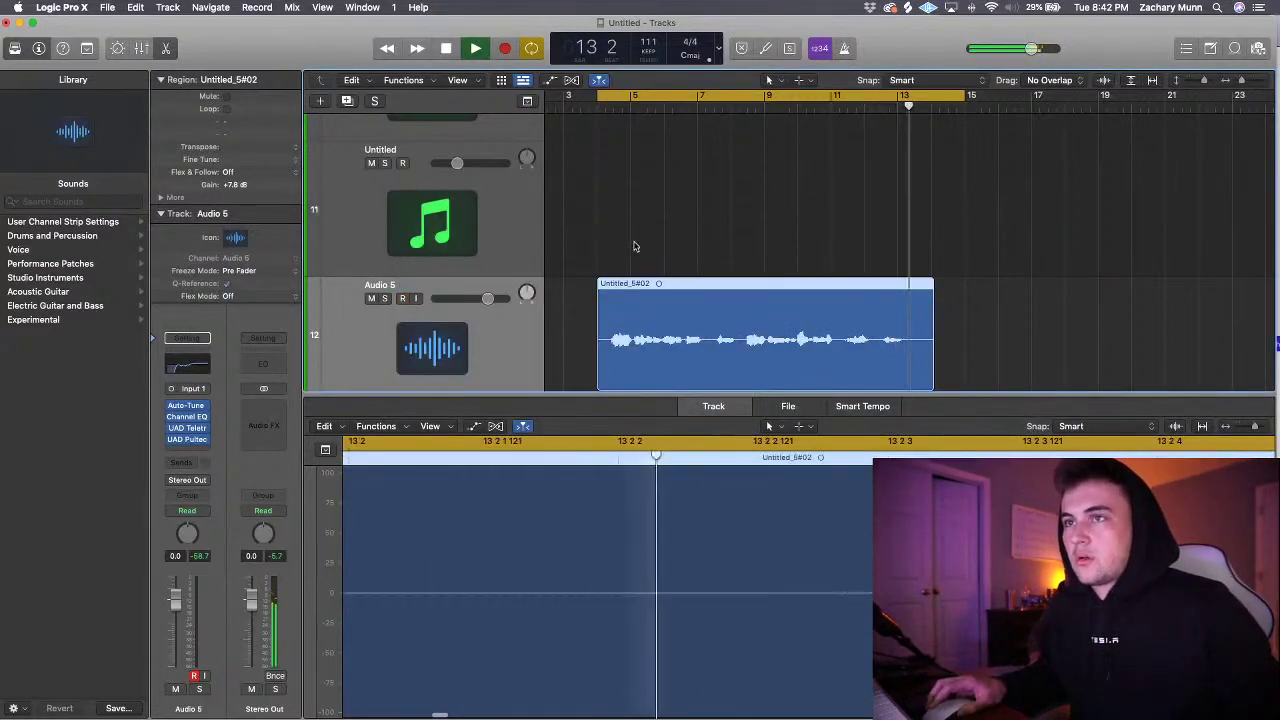
key(Return)
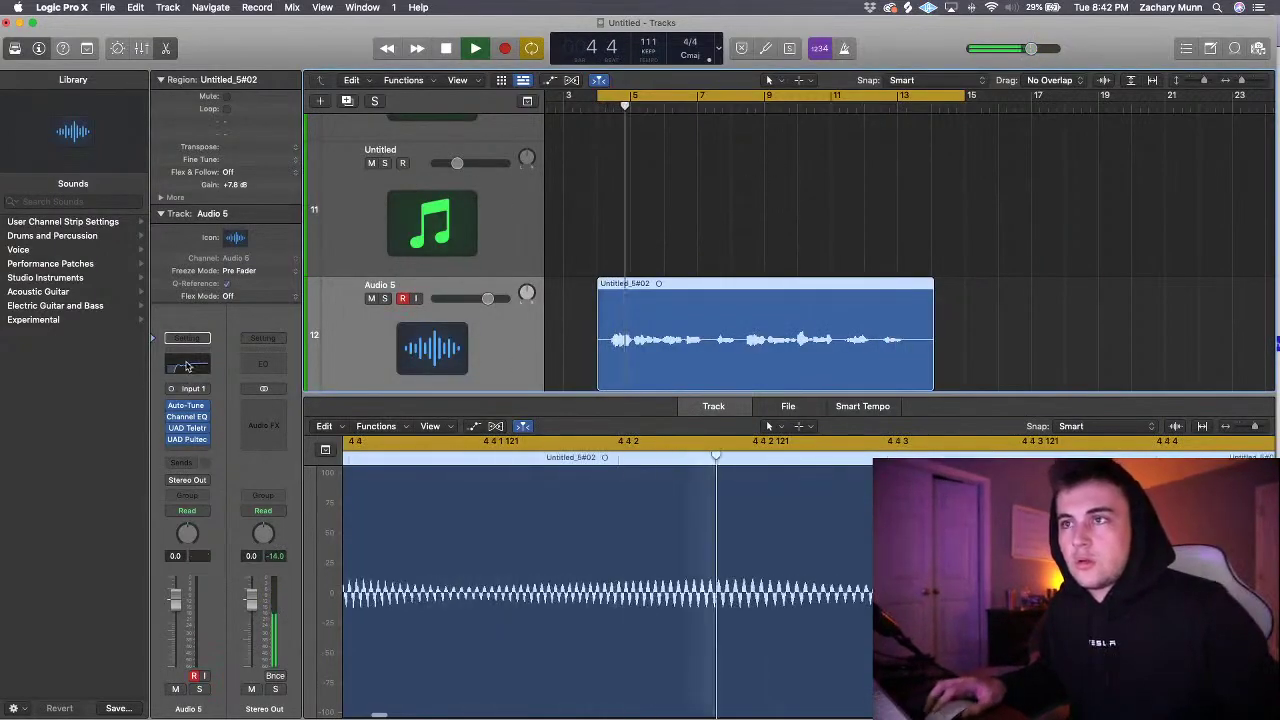
- Try the Waves RVox (m) after the Pultec on Audio 5 with its compression at about -2.7, and remove the plug-in
click(184, 452)
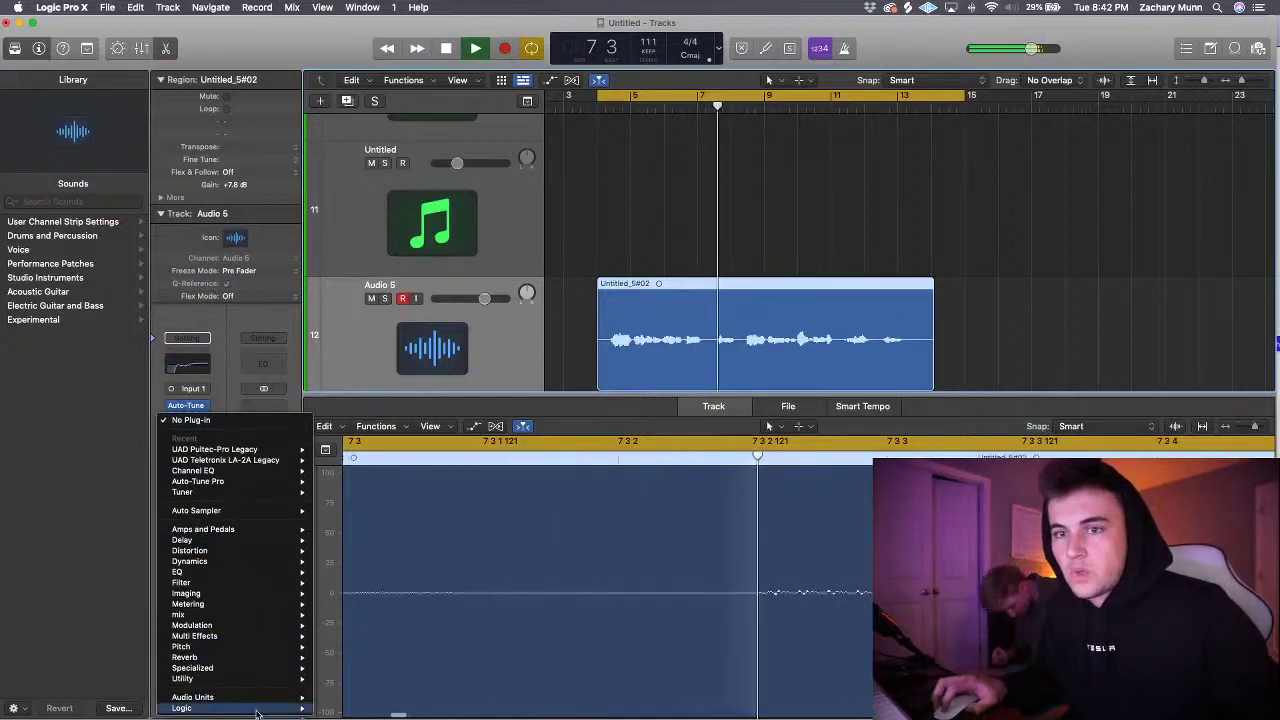
mouse_move(260, 697)
mouse_move(390, 708)
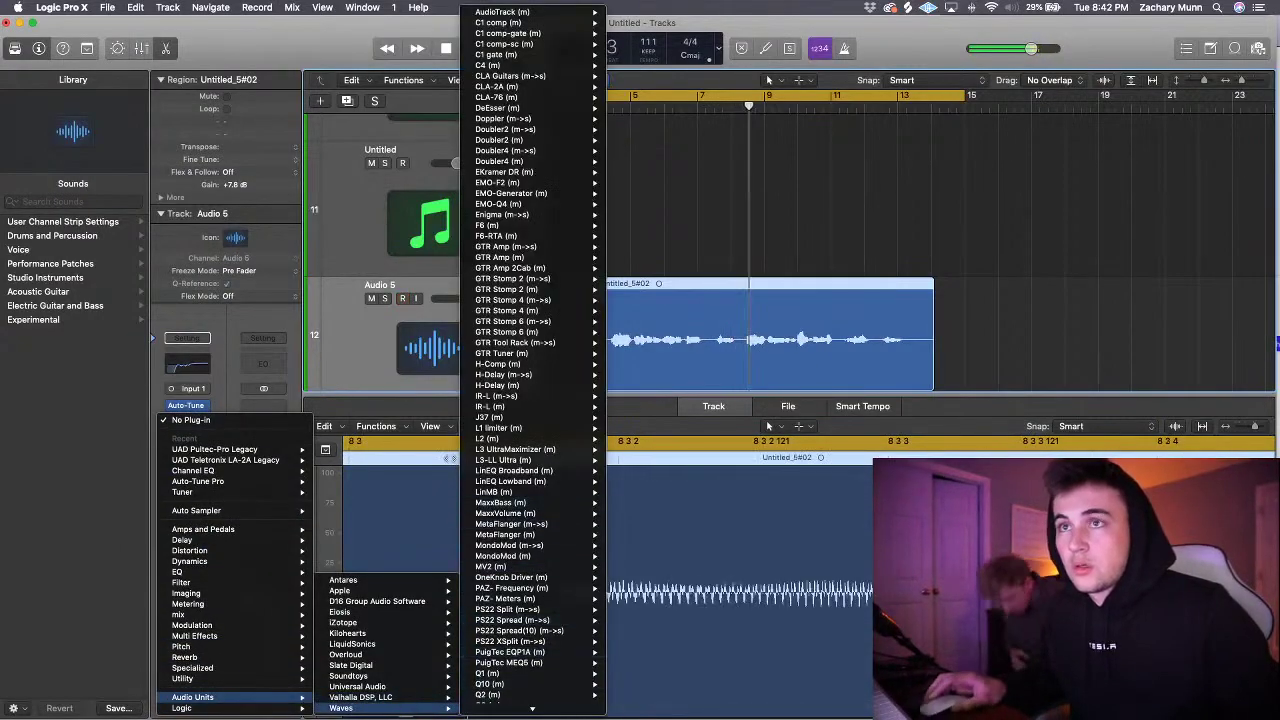
scroll(530, 500, down, 7)
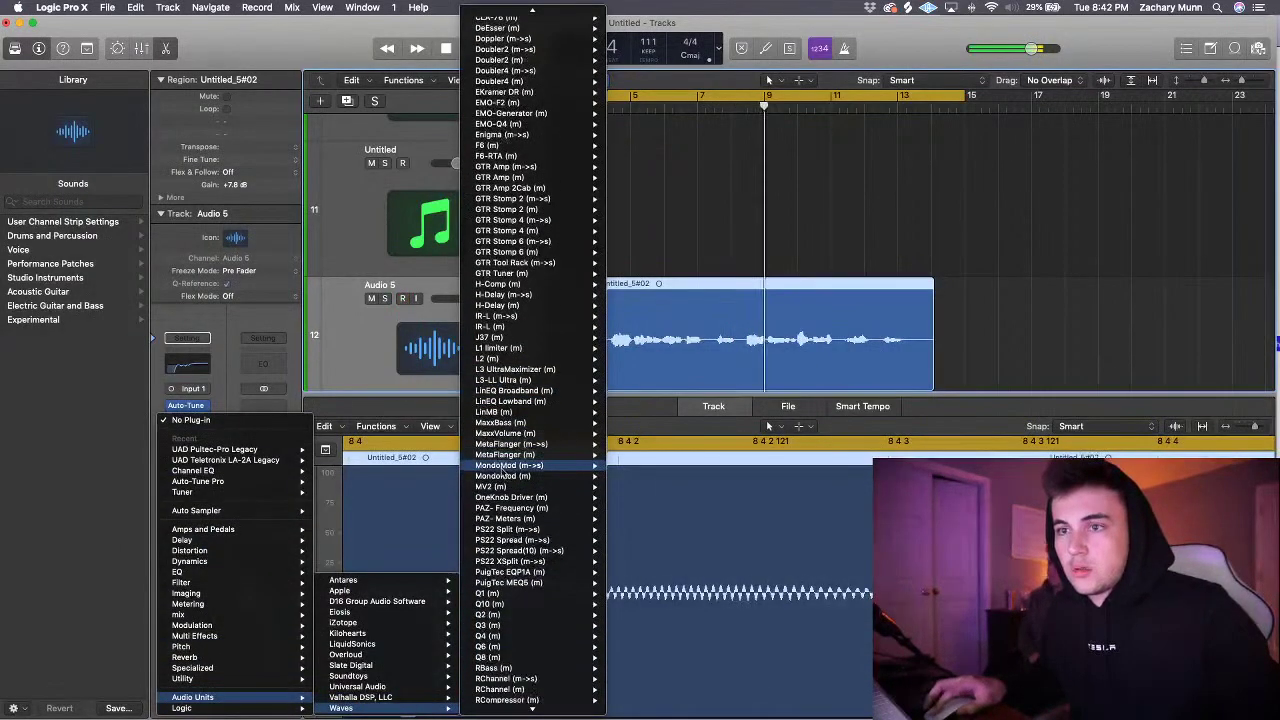
mouse_move(565, 625)
click(631, 624)
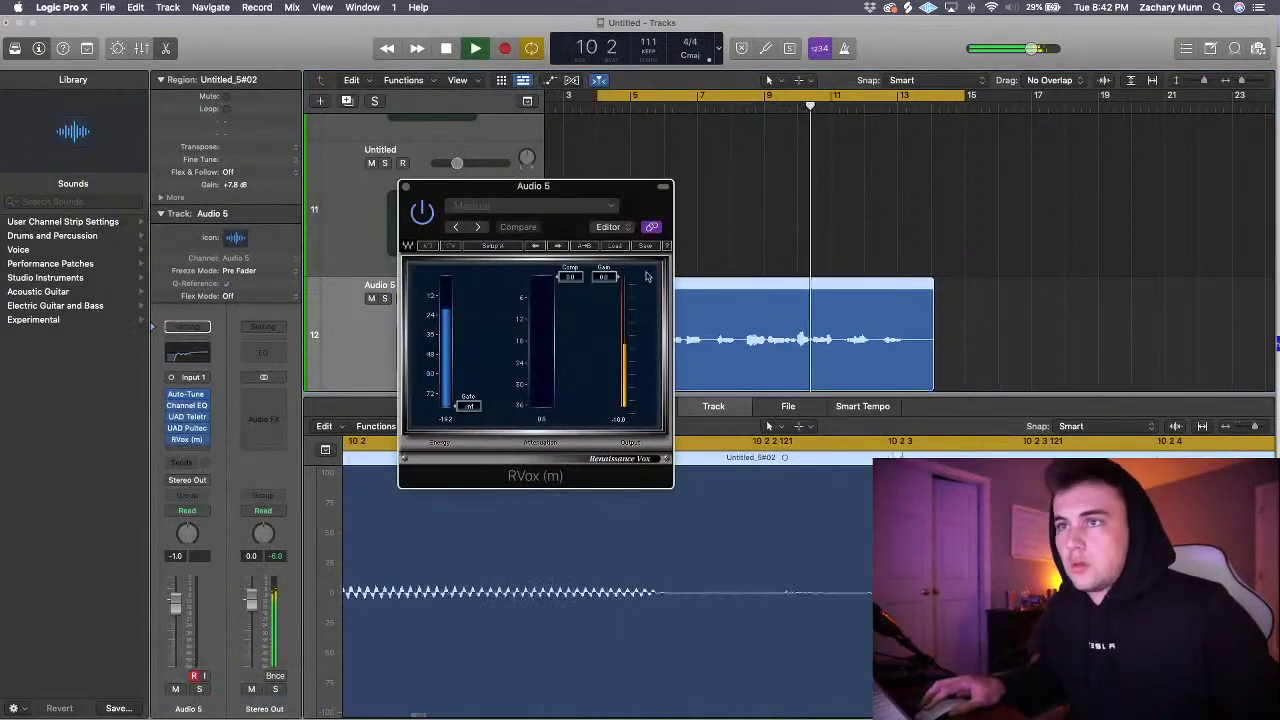
mouse_move(559, 281)
mouse_down()
mouse_move(562, 300)
mouse_move(562, 289)
mouse_up()
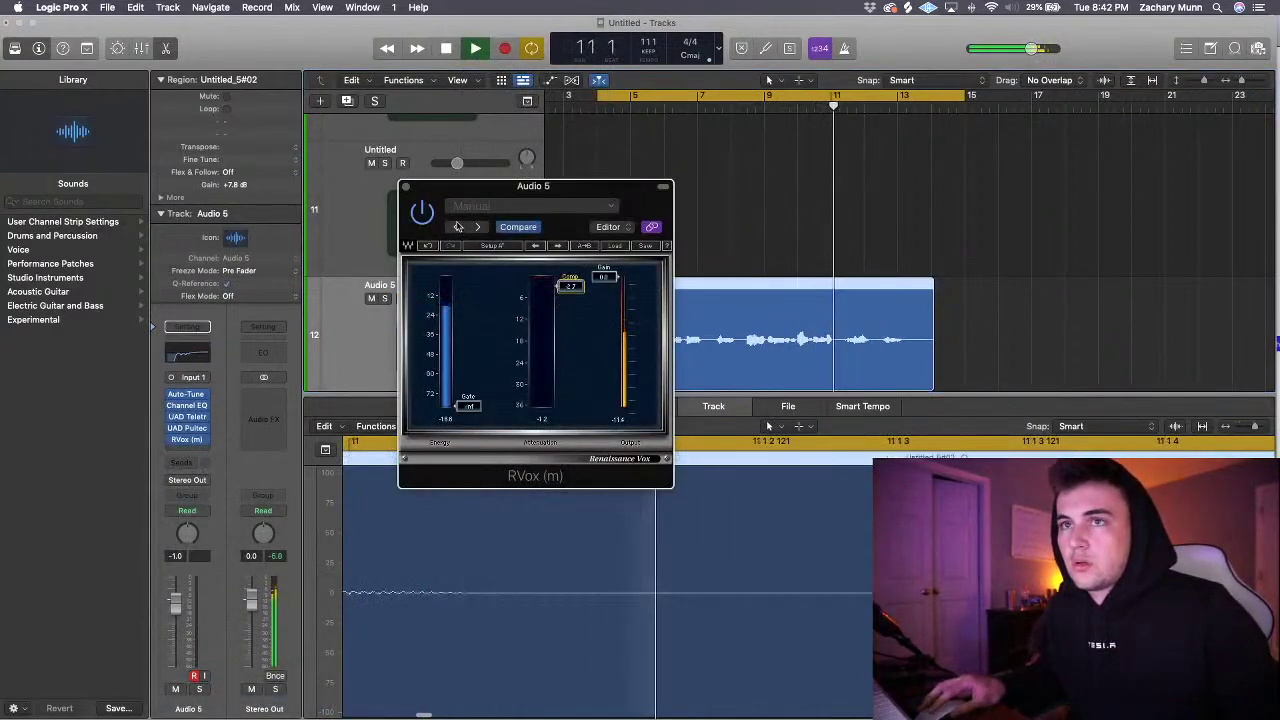
click(406, 186)
click(206, 443)
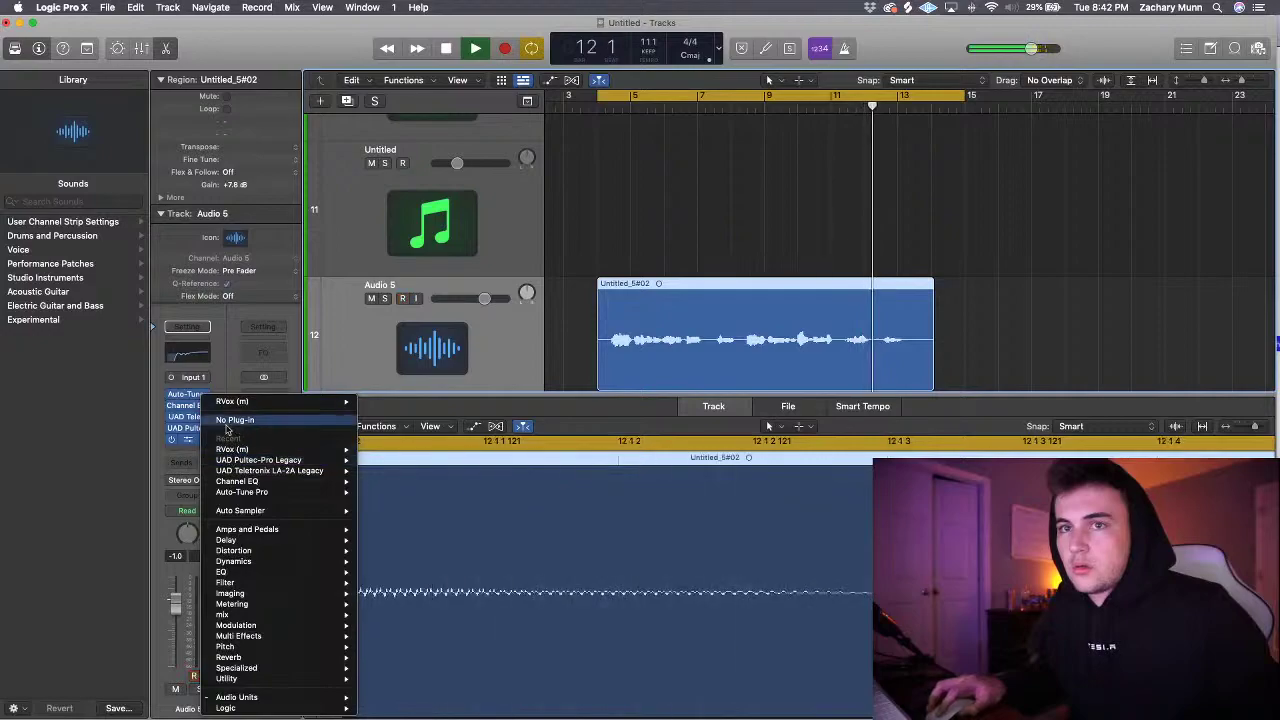
click(195, 414)
- Insert the Waves C4 (m) multiband processor after the Pultec on the Audio 5 track
click(183, 449)
mouse_move(200, 697)
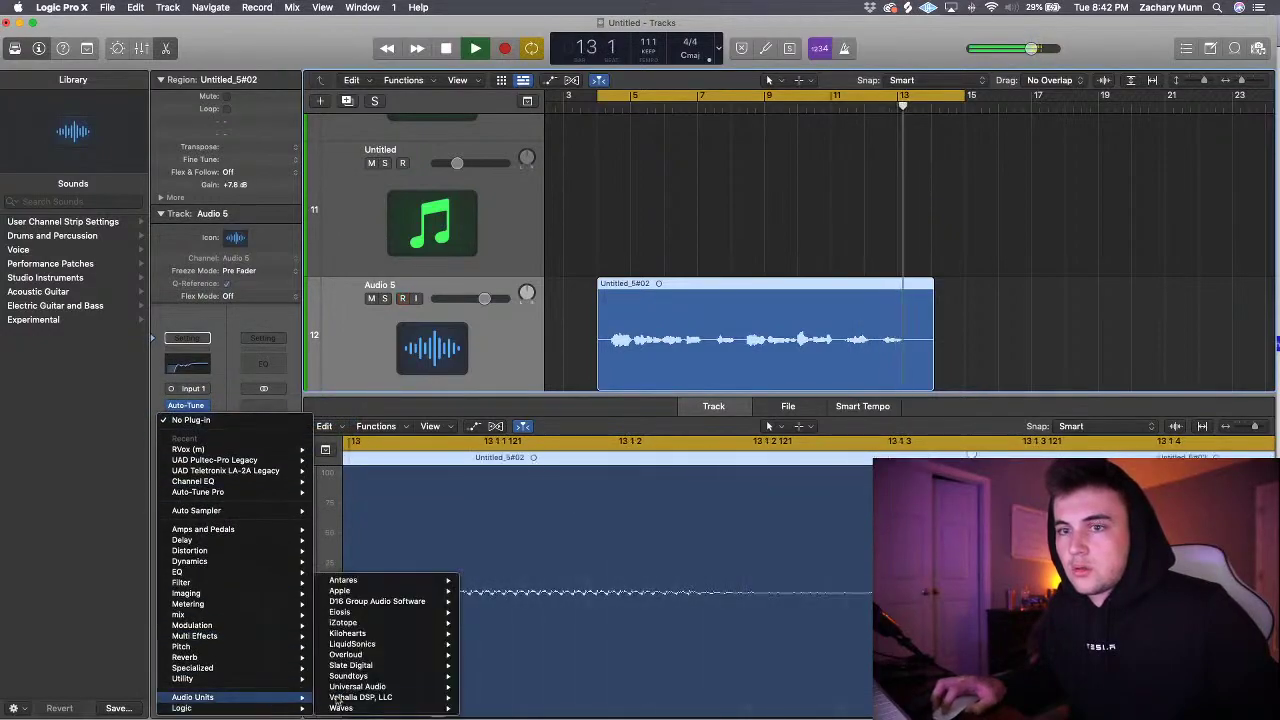
mouse_move(345, 708)
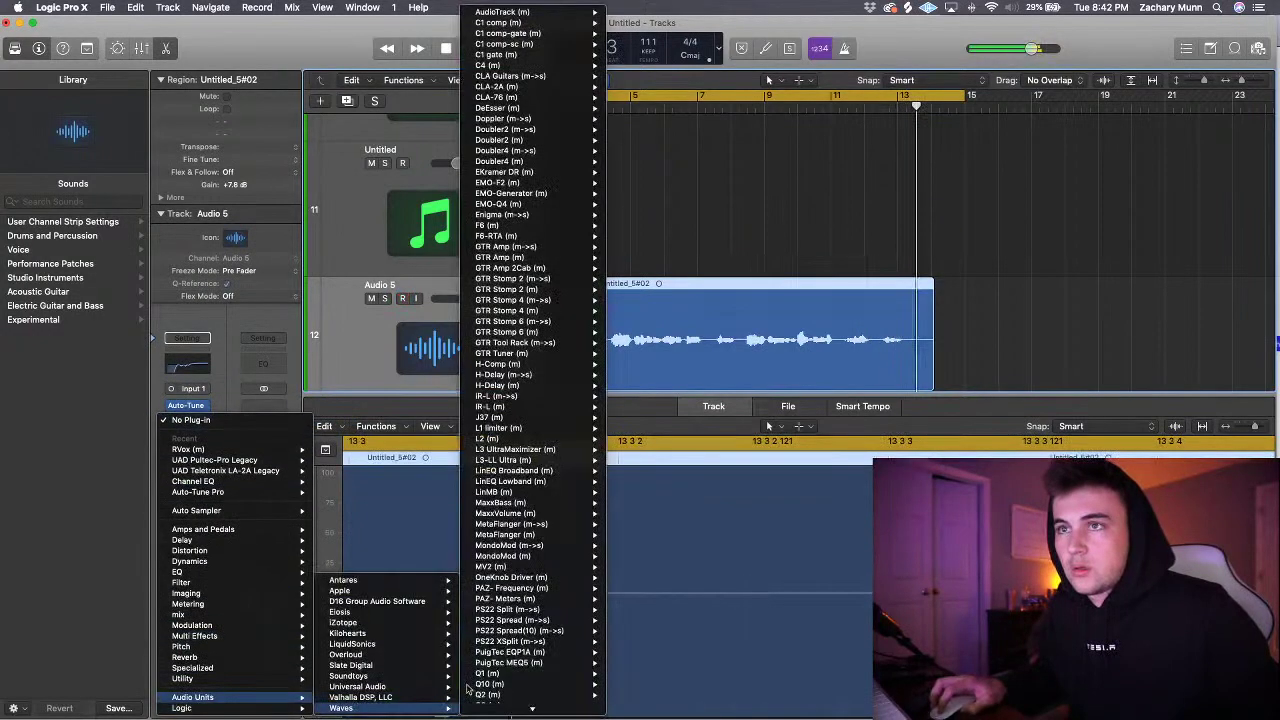
click(487, 65)
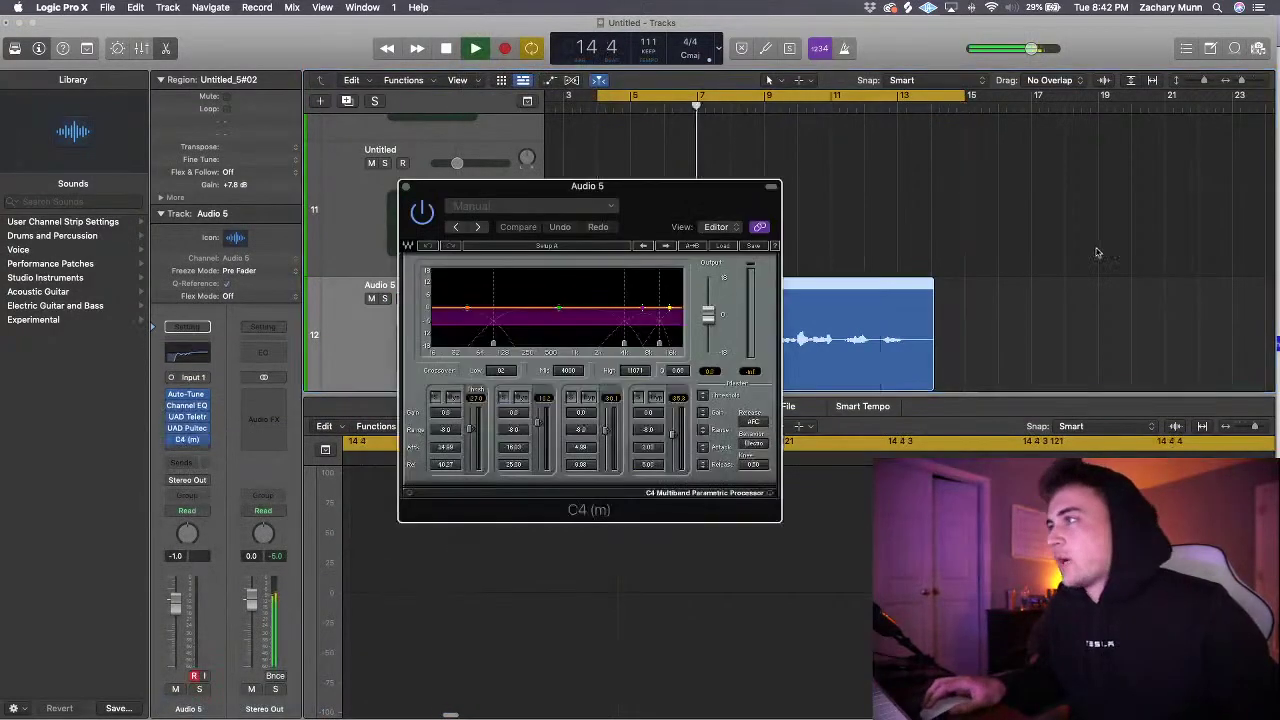
- Trim the end of the vocal region slightly, add a short fade-out there with the Fade Tool, and resume playback
drag(932, 380, 918, 380)
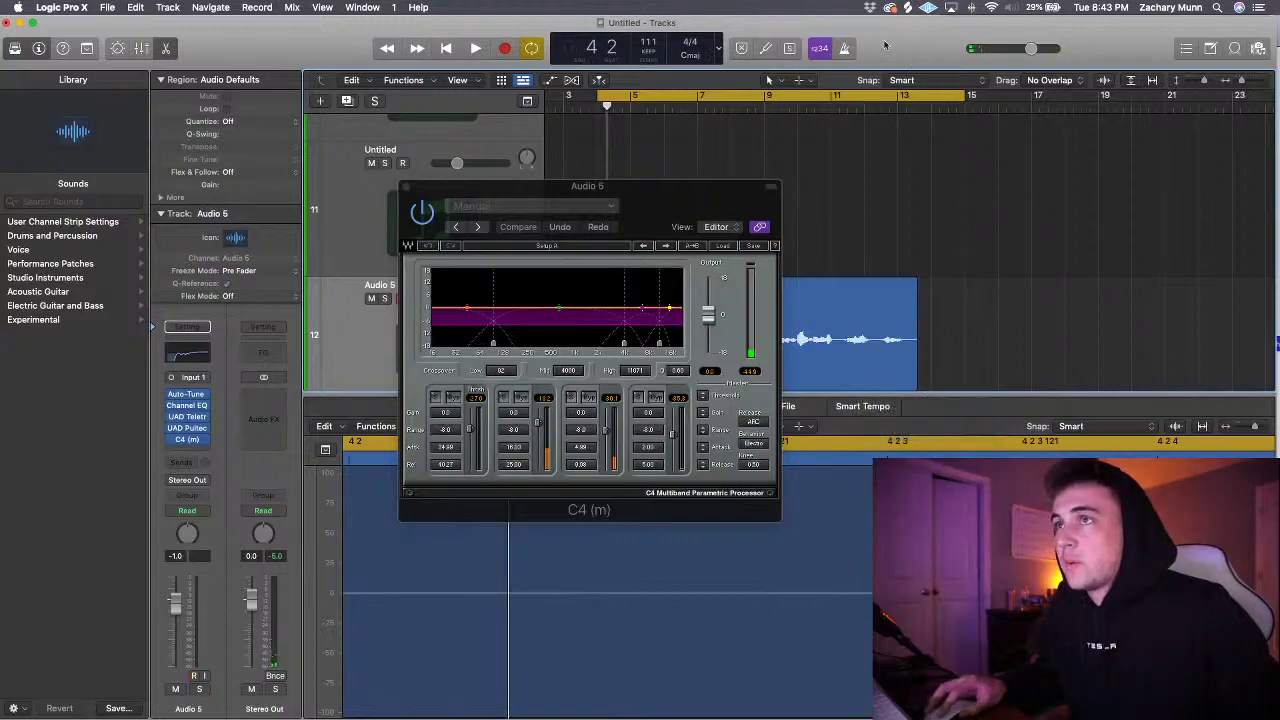
click(806, 80)
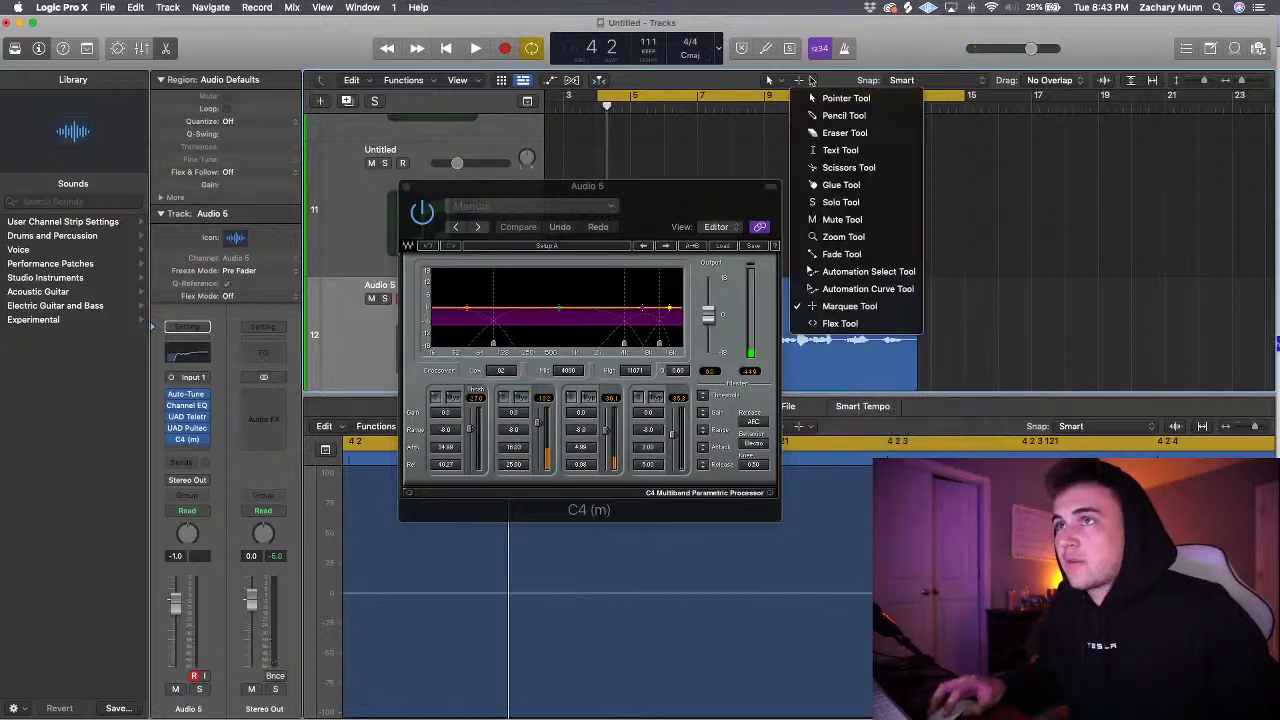
click(845, 279)
key(space)
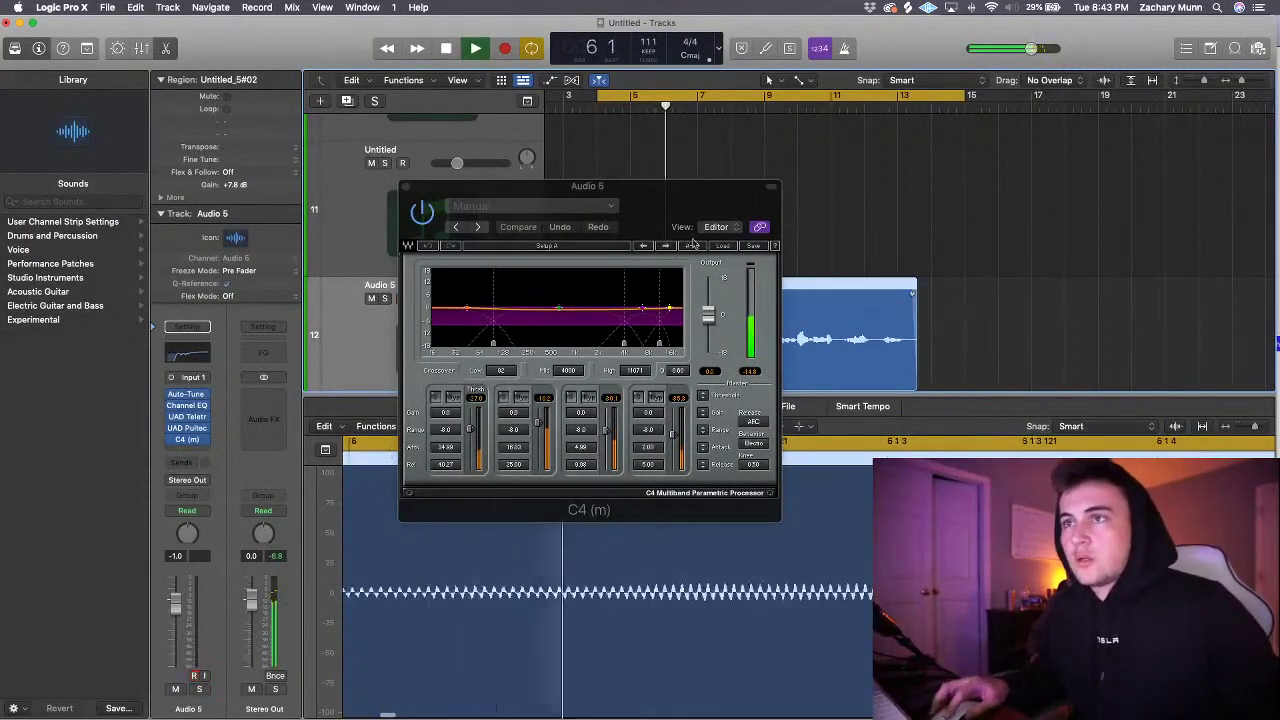
- Load the Rothenberg Extreme Vocal Clarity factory preset in the C4
click(723, 246)
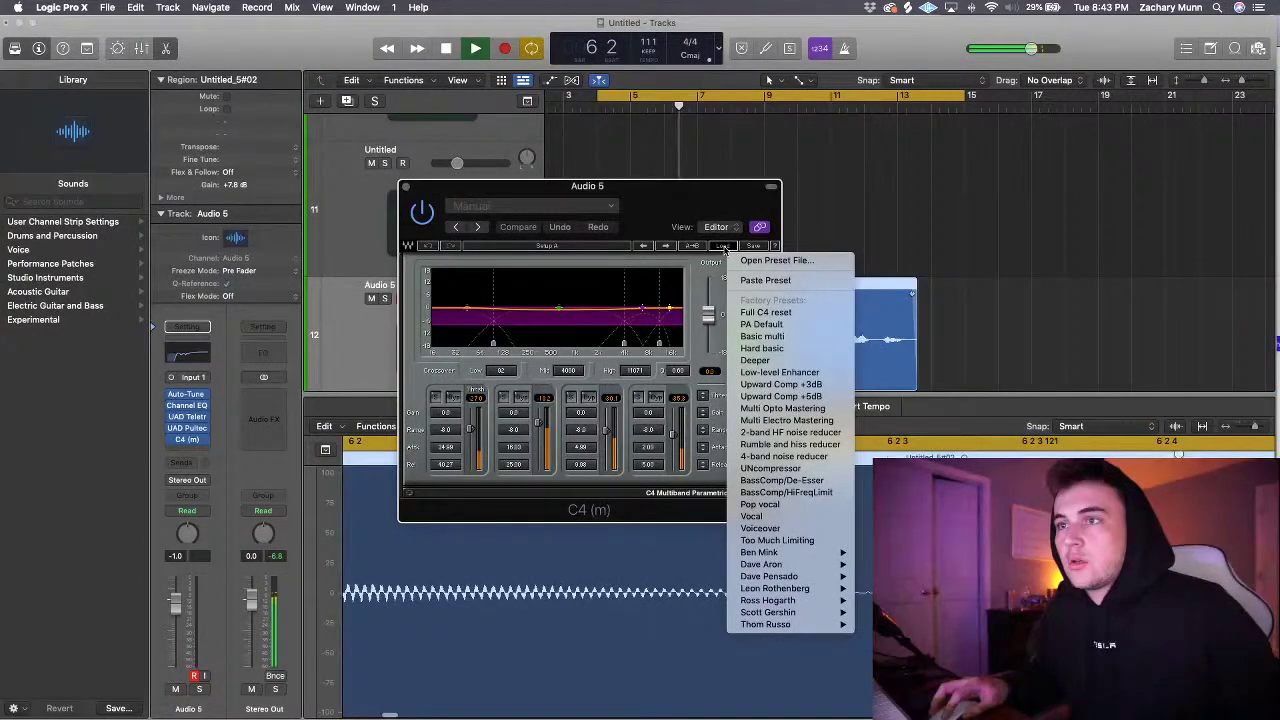
click(651, 225)
click(727, 247)
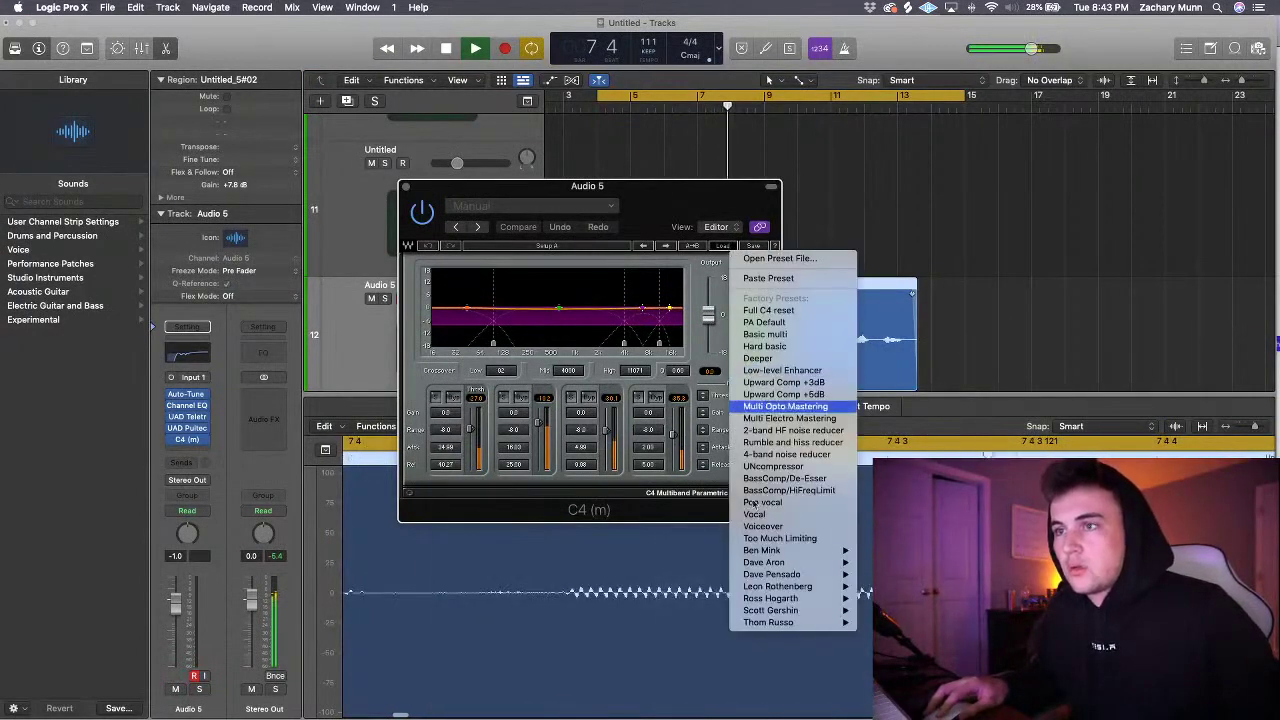
mouse_move(786, 588)
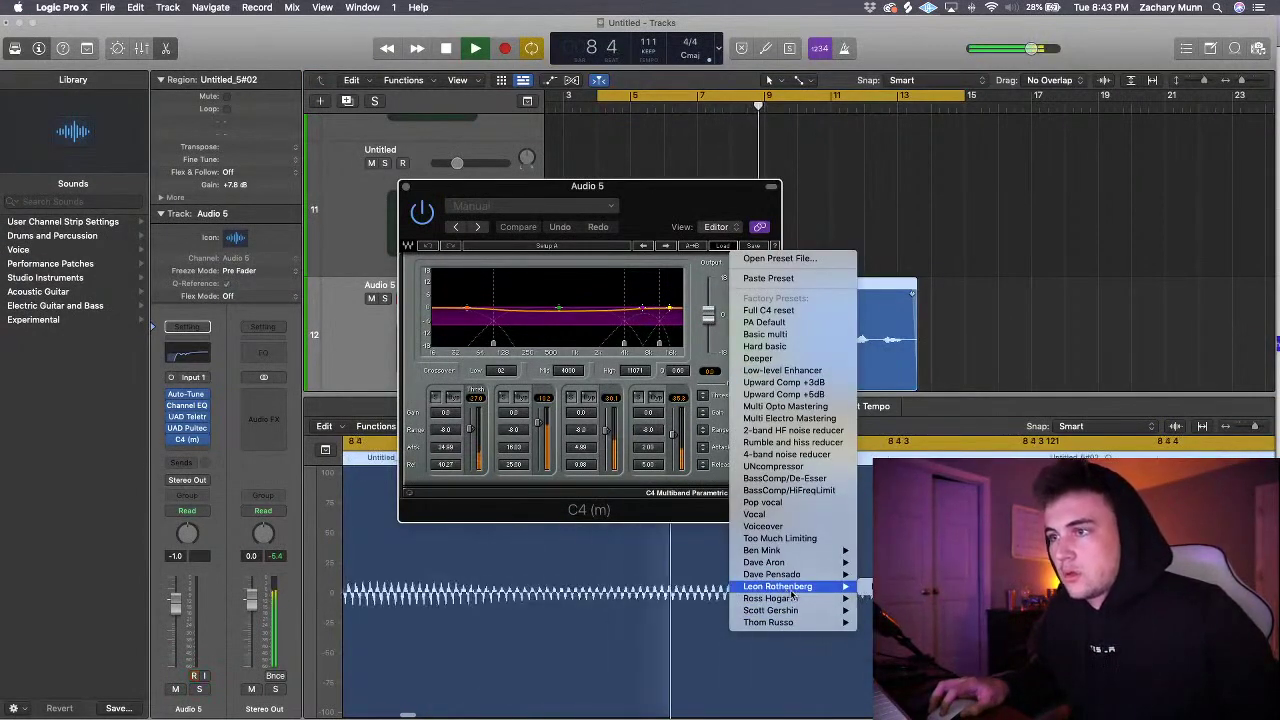
click(915, 586)
- Soften the C4 curve by lowering the low crossover to about 146 Hz, easing the low-band cut, and reducing the high-band boost to about 2.6
drag(520, 342, 509, 343)
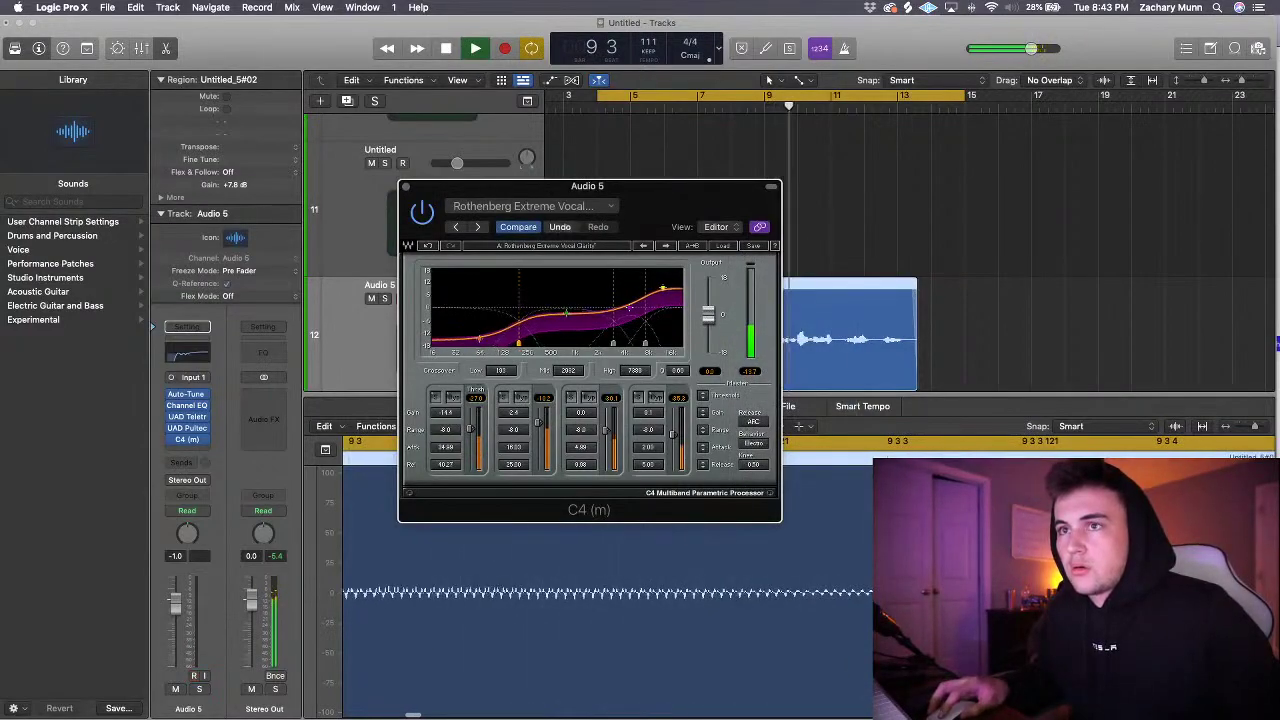
drag(452, 412, 450, 394)
drag(641, 405, 641, 435)
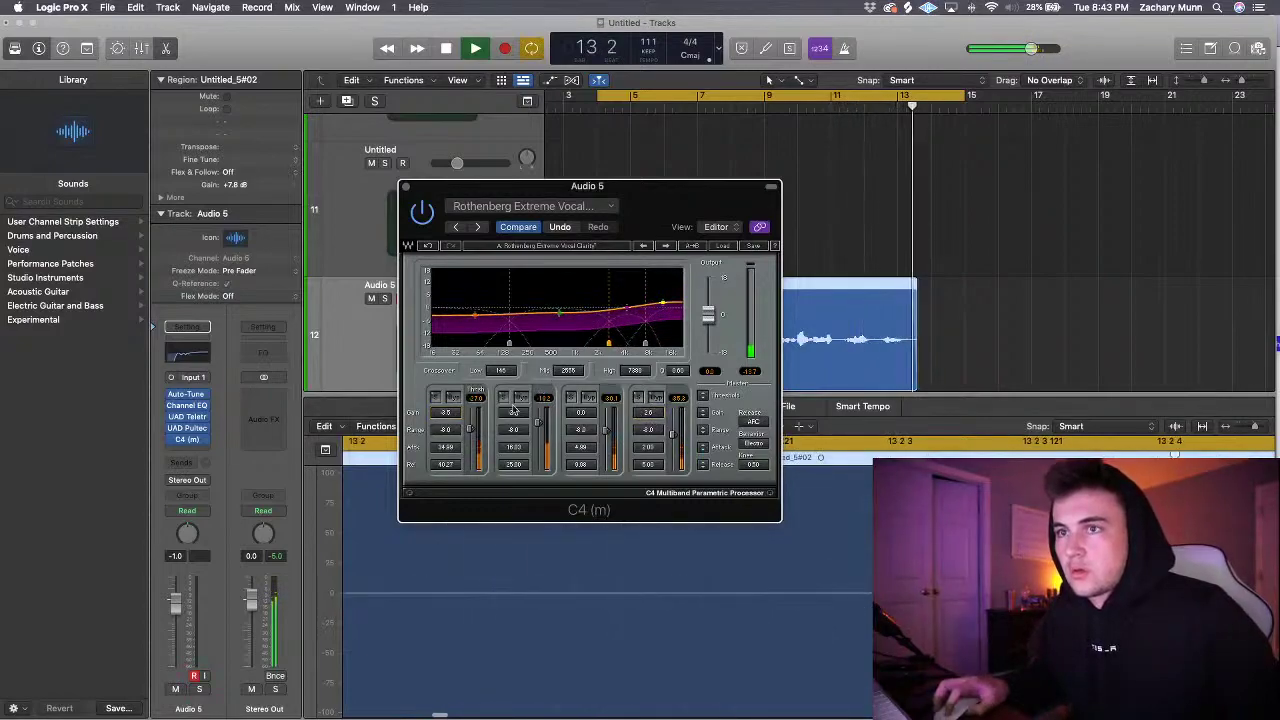
drag(513, 405, 513, 396)
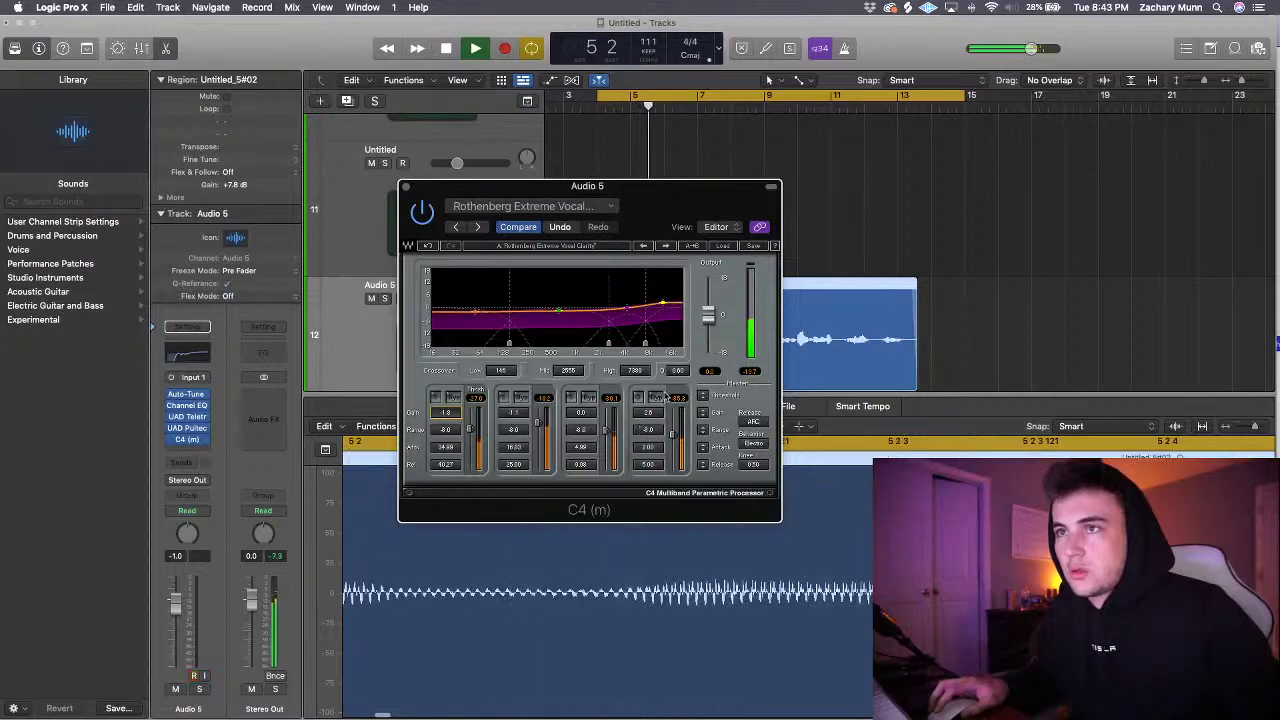
- Audition the C4's Vocal preset, switch to the Pop vocal preset, and restart playback
click(722, 246)
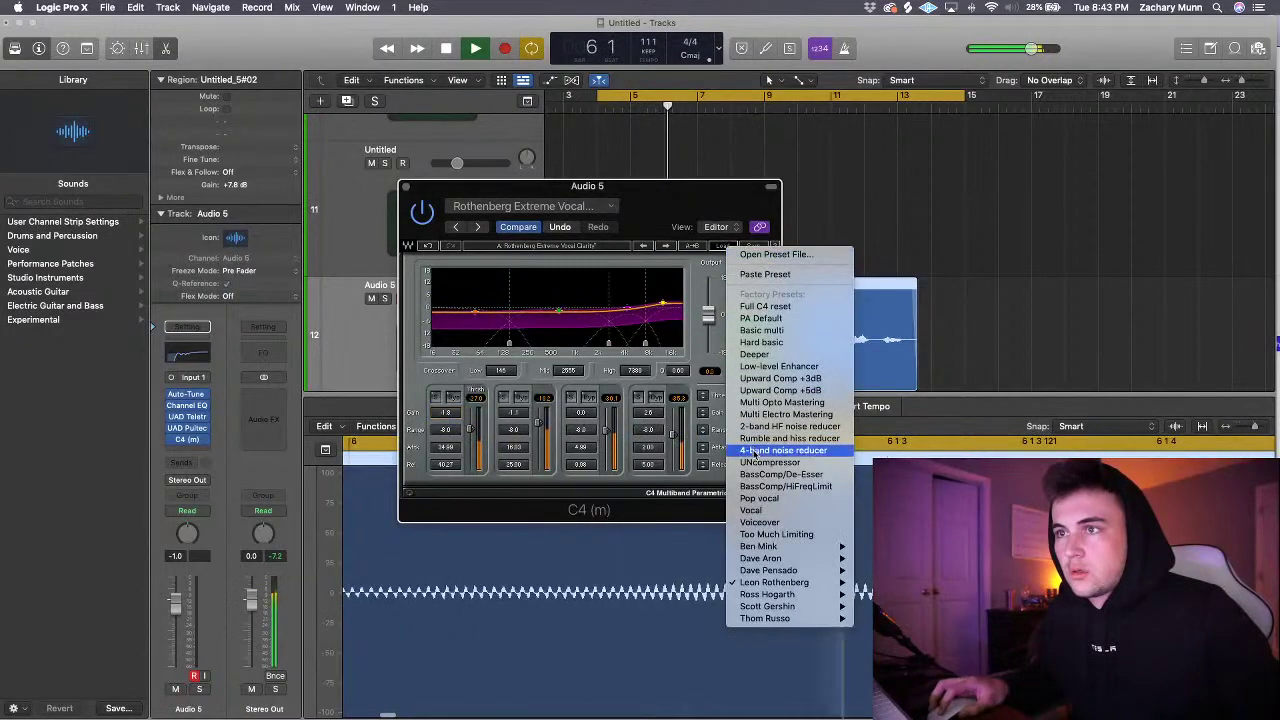
click(751, 510)
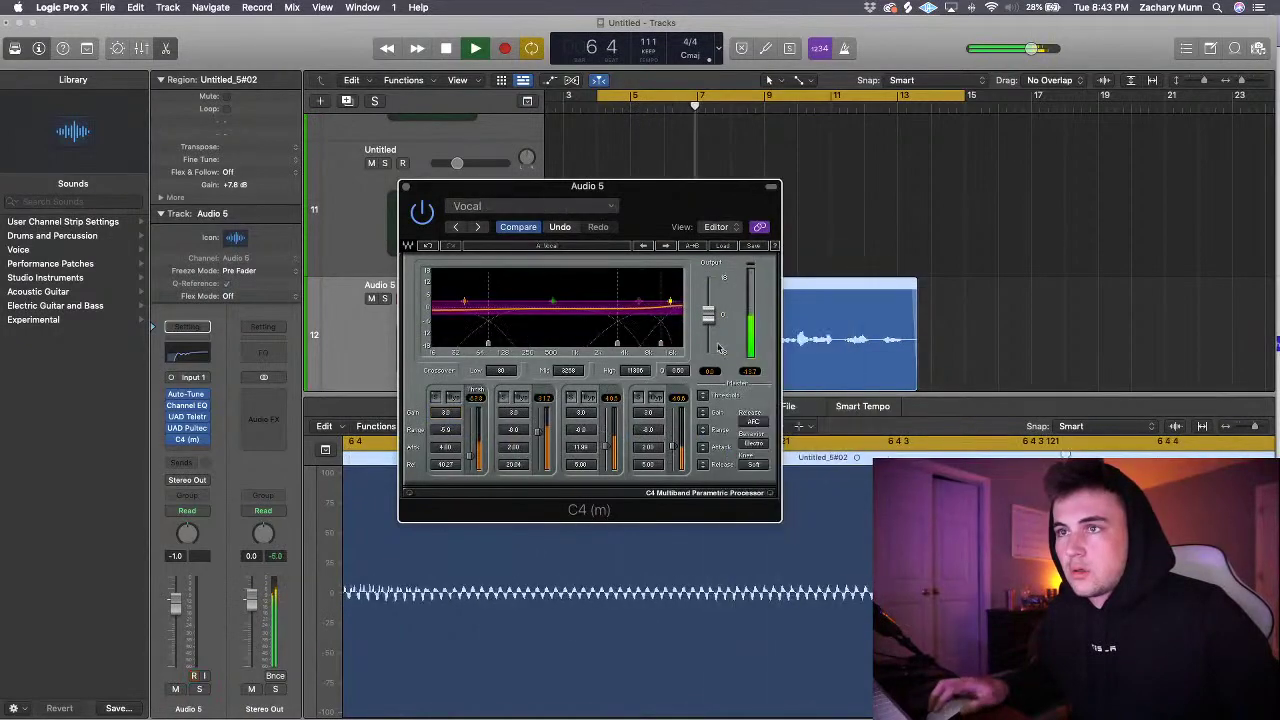
click(722, 246)
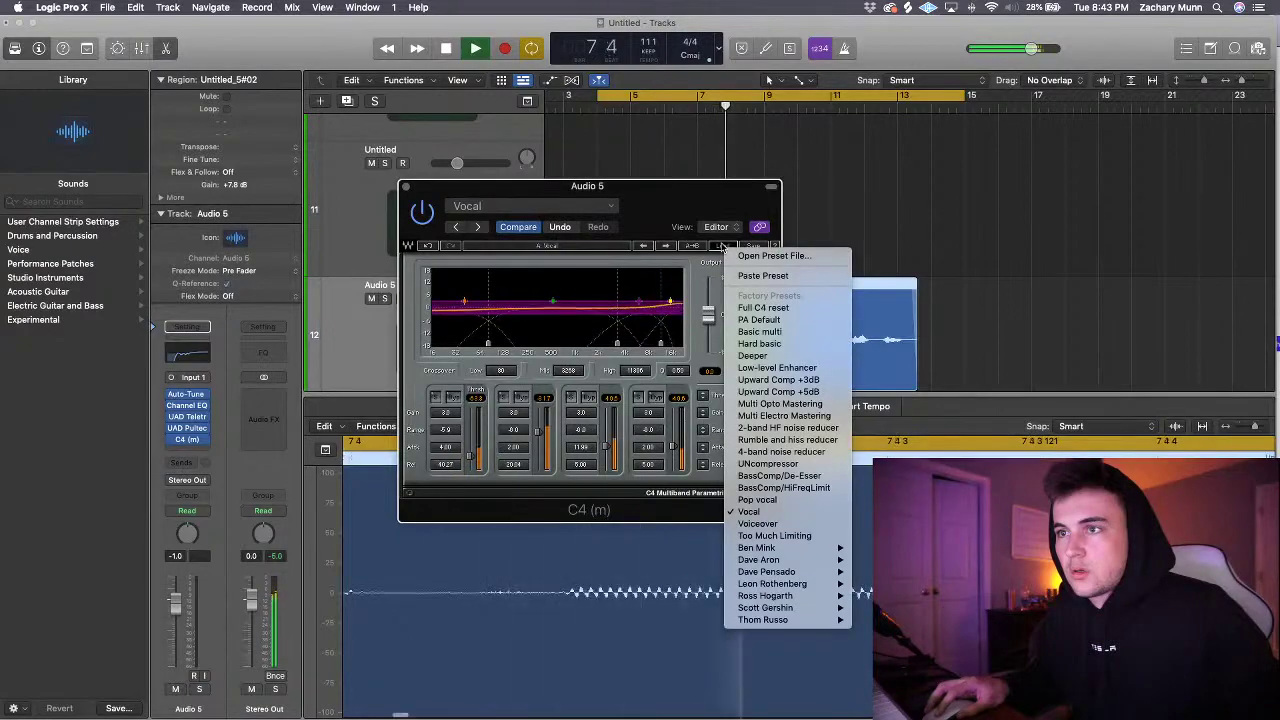
click(758, 500)
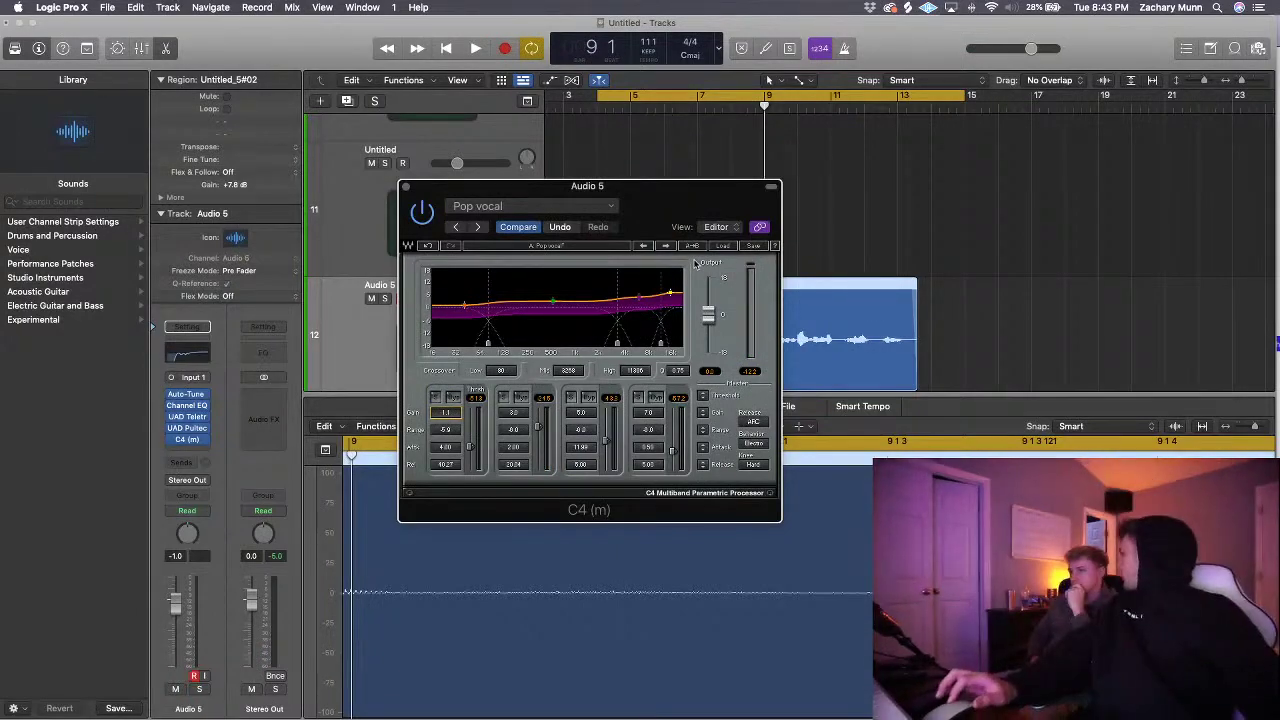
key(space)
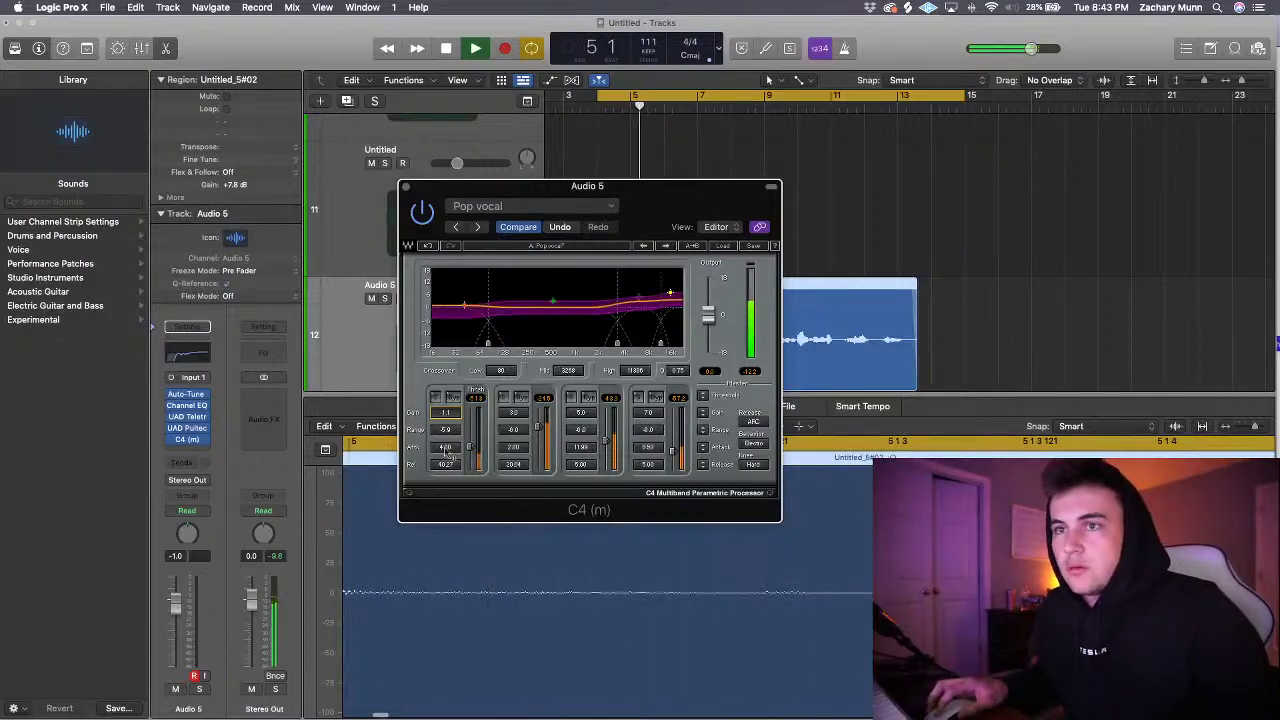
- Lower the thresholds of the C4's three lower bands slightly and compare the vocal with the plug-in bypassed and active
drag(469, 448, 470, 454)
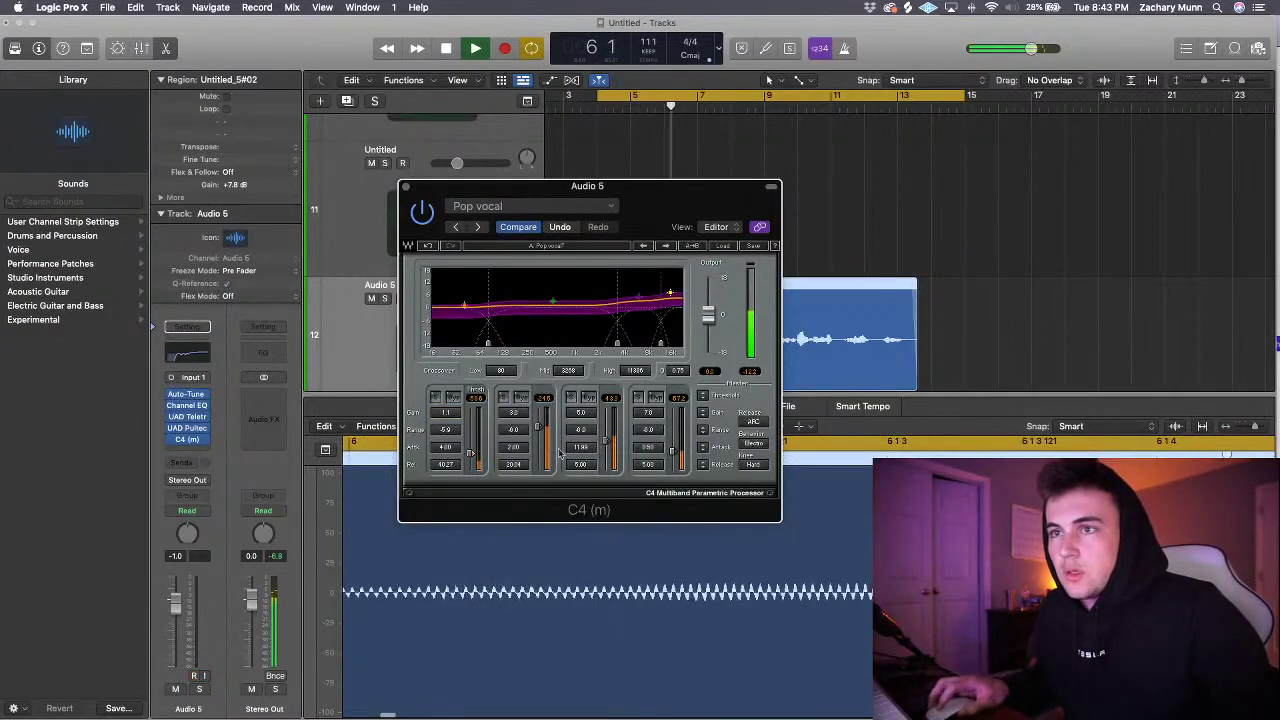
drag(538, 430, 606, 443)
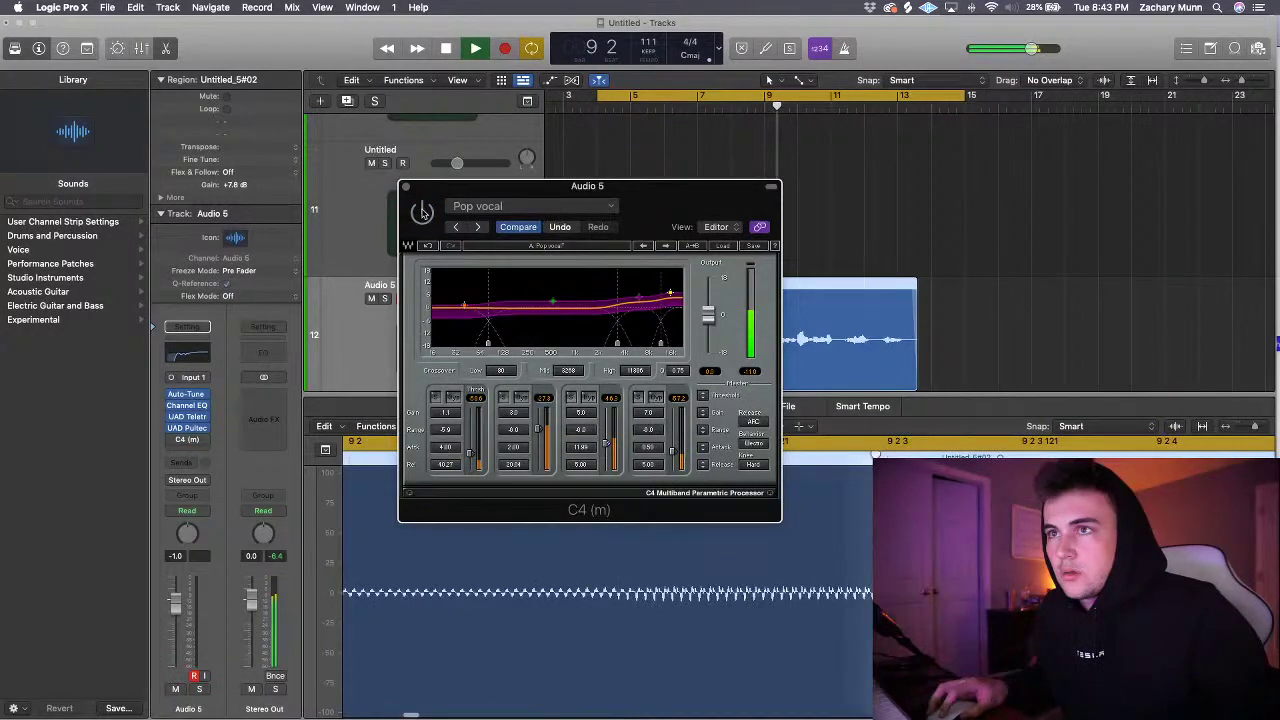
click(422, 213)
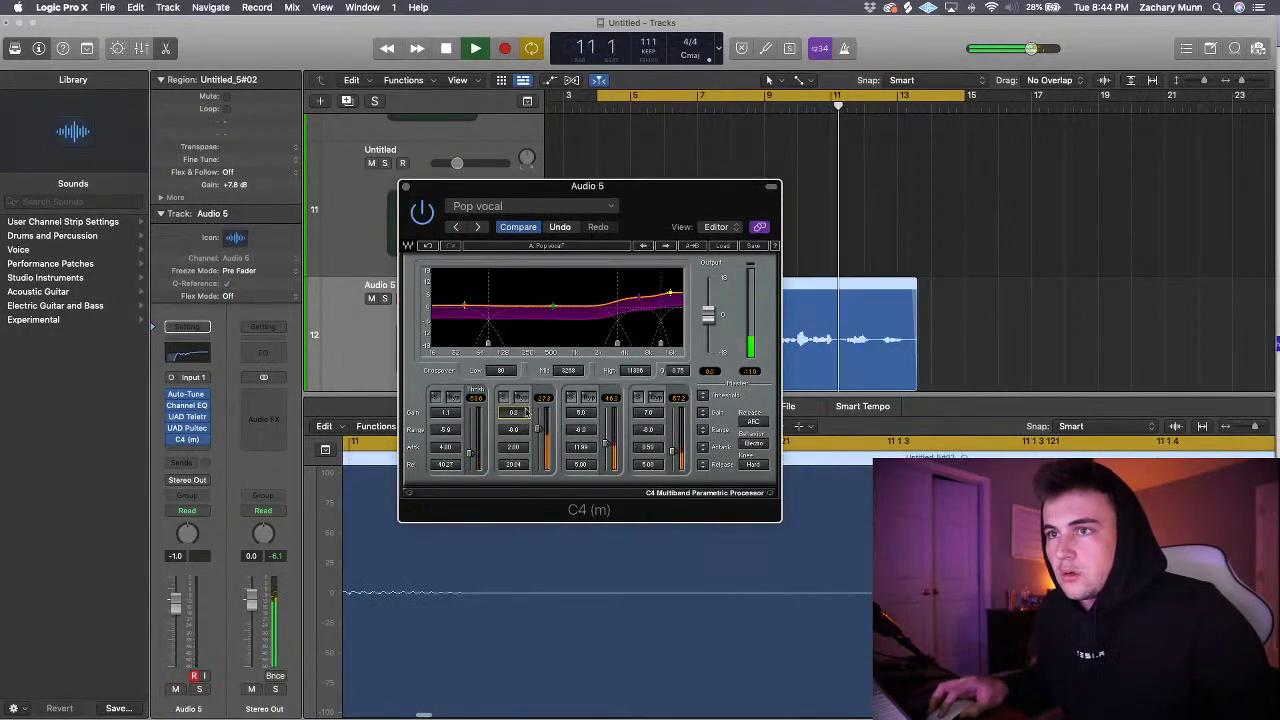
- Reduce the C4's band gains, lower the low band's threshold further, and raise the low crossover to about 105 Hz
drag(581, 412, 648, 432)
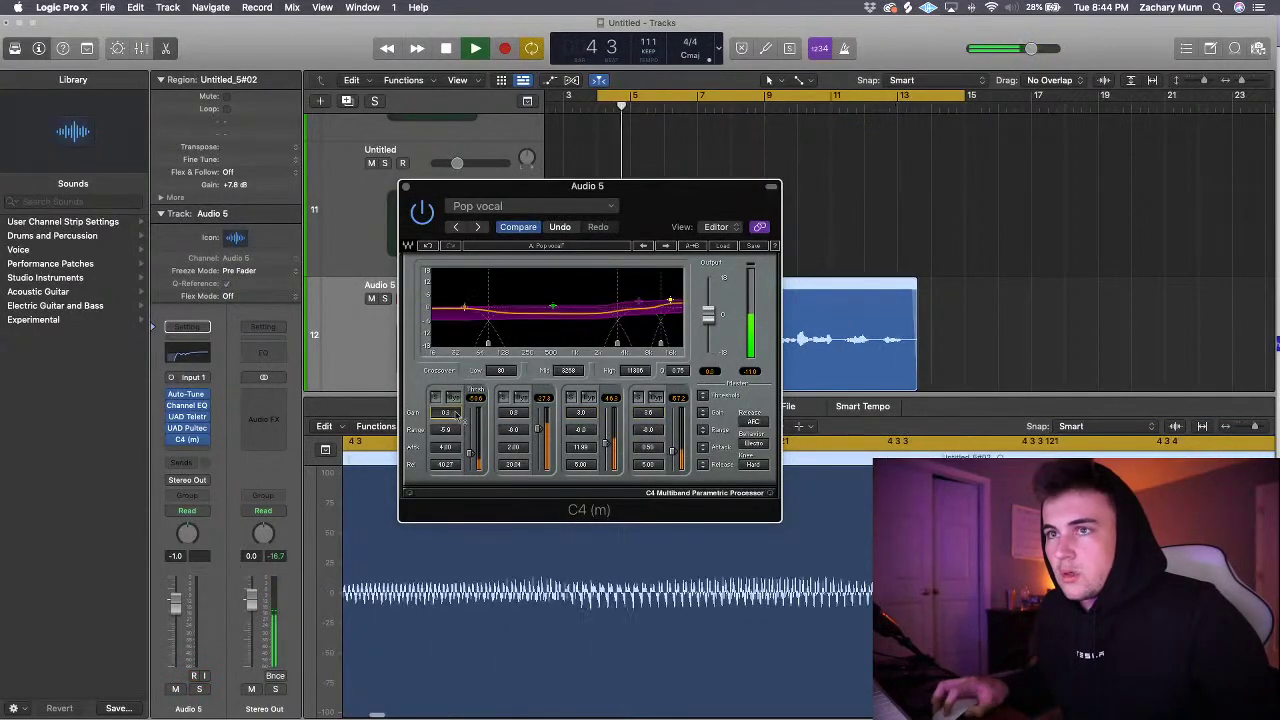
drag(445, 412, 470, 458)
drag(488, 343, 498, 344)
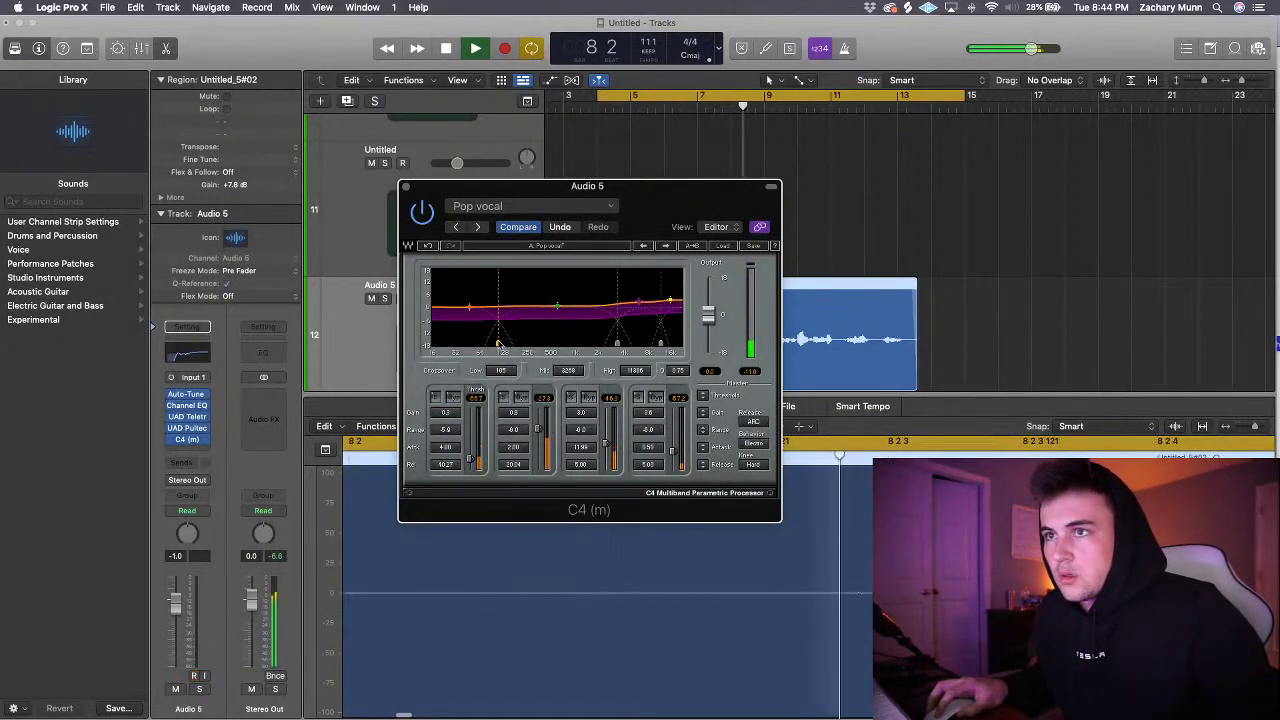
- Lower the C4's mid crossover to about 3052 Hz and its high crossover to about 10001 Hz, comparing the vocal with the plug-in bypassed and active
drag(617, 343, 657, 343)
click(421, 212)
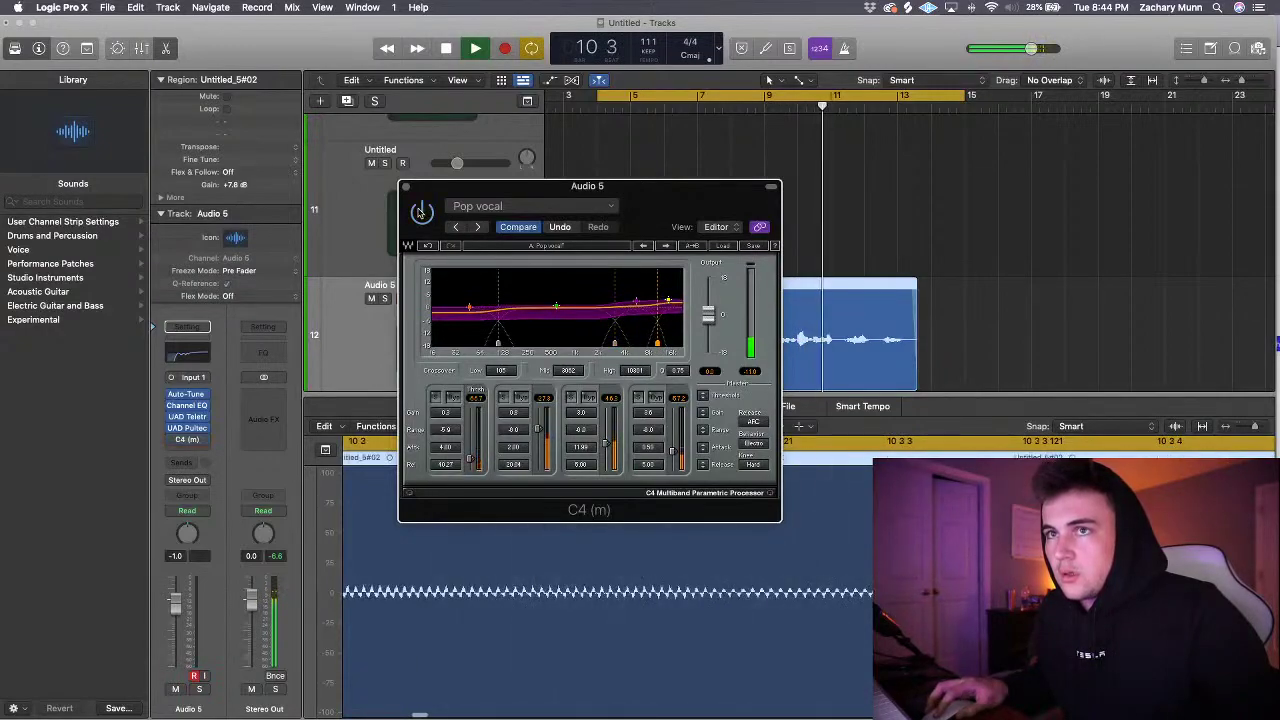
click(421, 212)
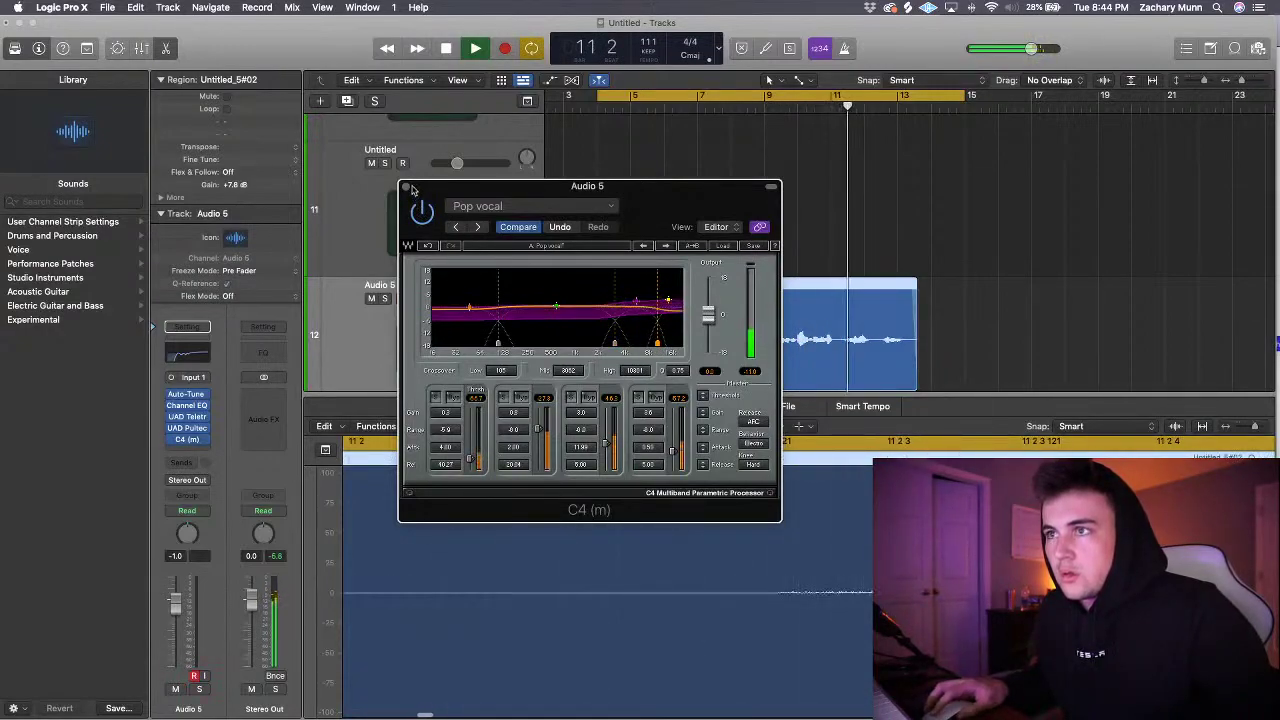
click(407, 188)
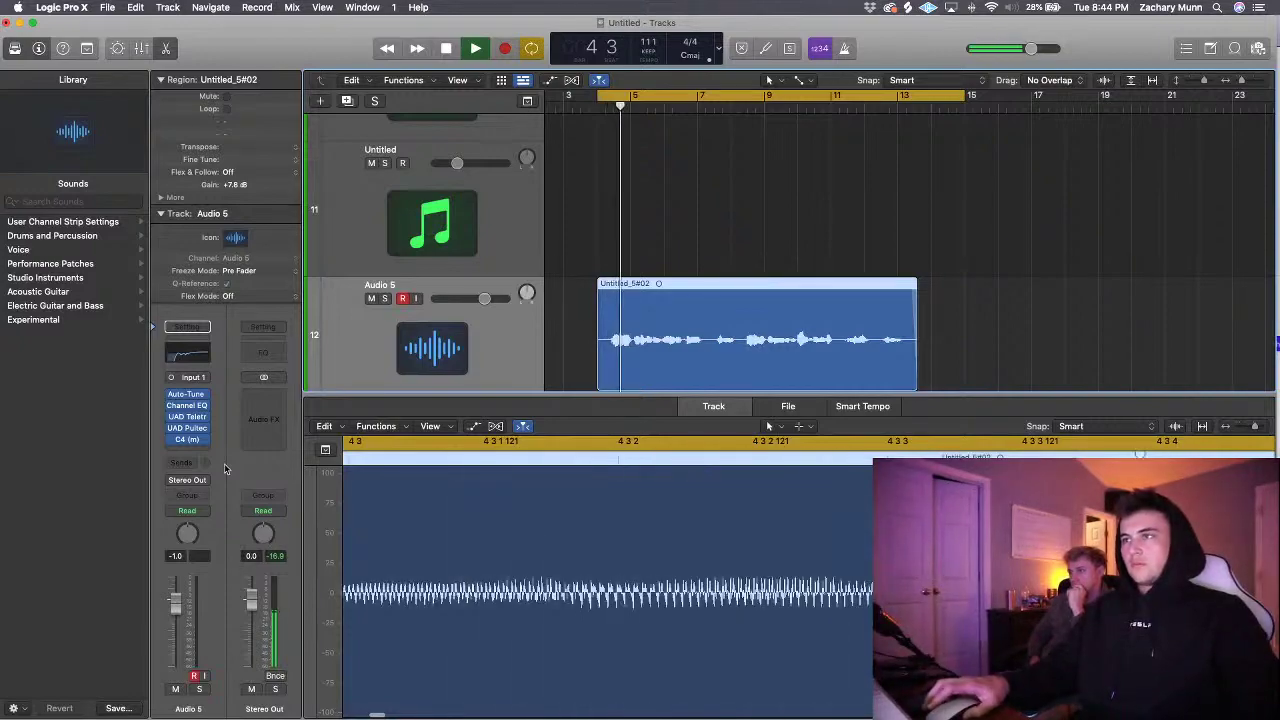
click(172, 440)
key(space)
key(space)
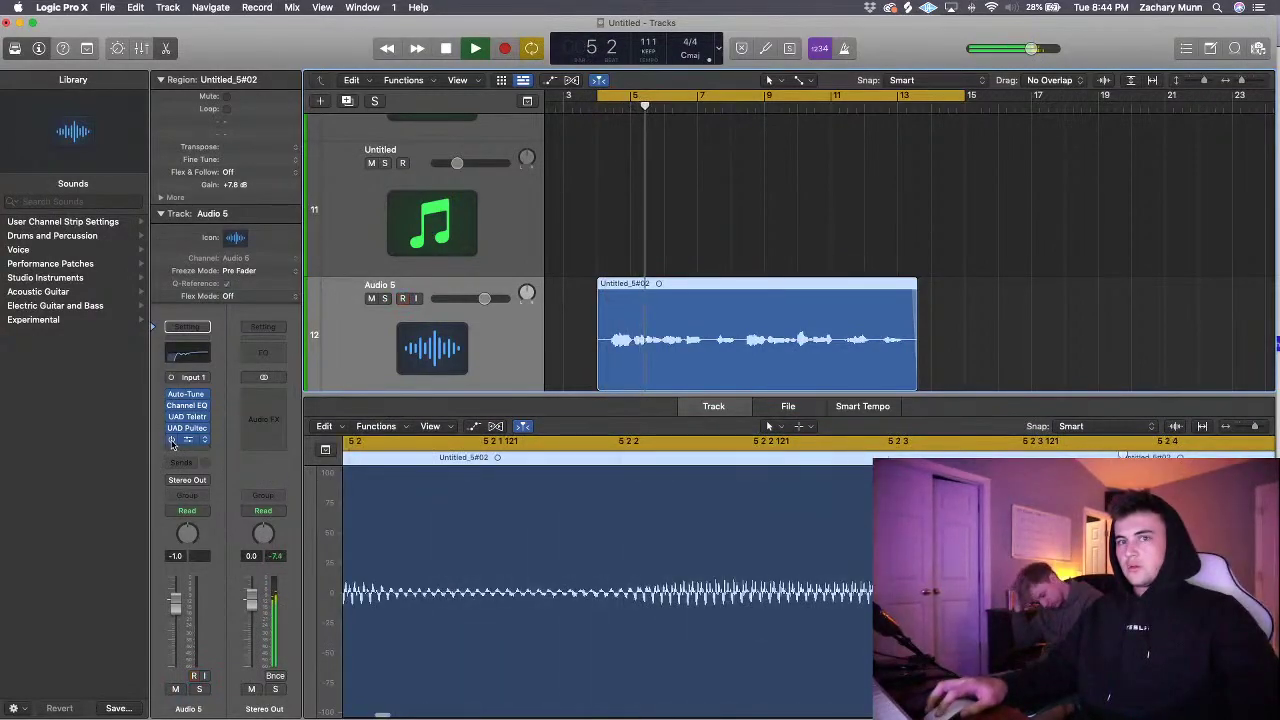
click(189, 462)
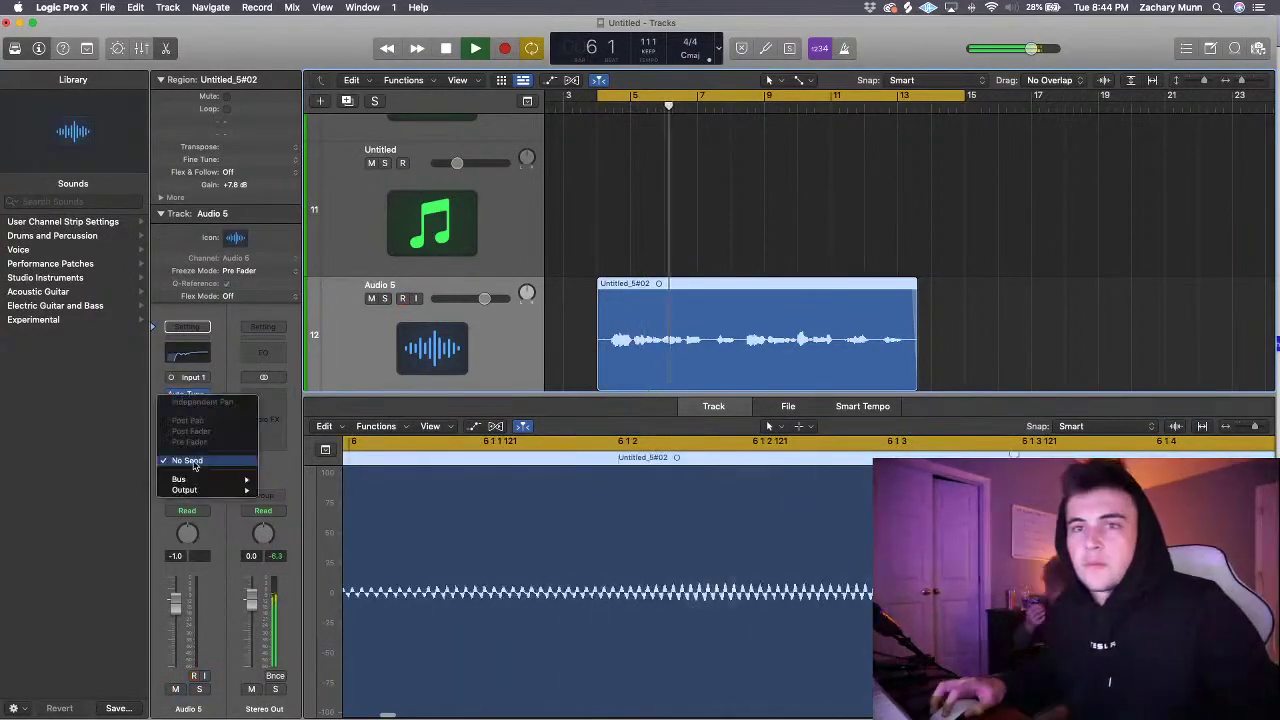
click(191, 460)
click(700, 257)
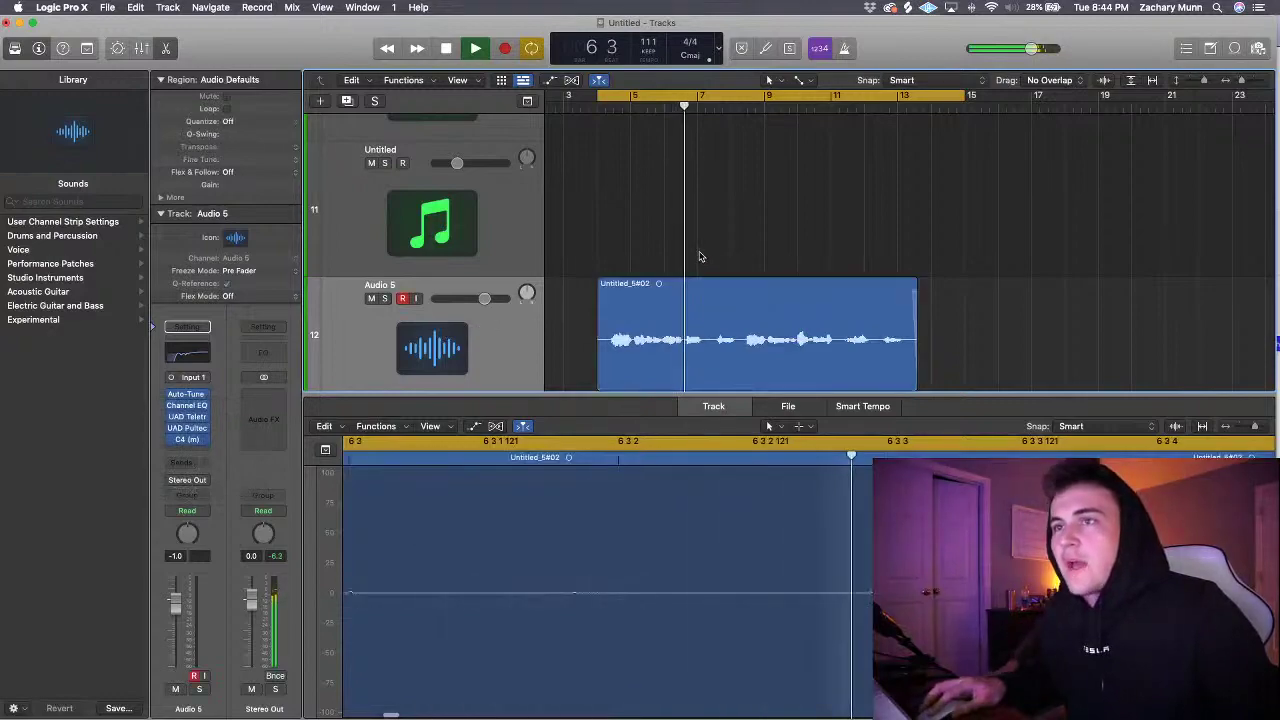
- Stop playback, add a Bus 1 send to the Audio 5 vocal track, and insert ValhallaVintageVerb on Aux 1
key(space)
click(196, 462)
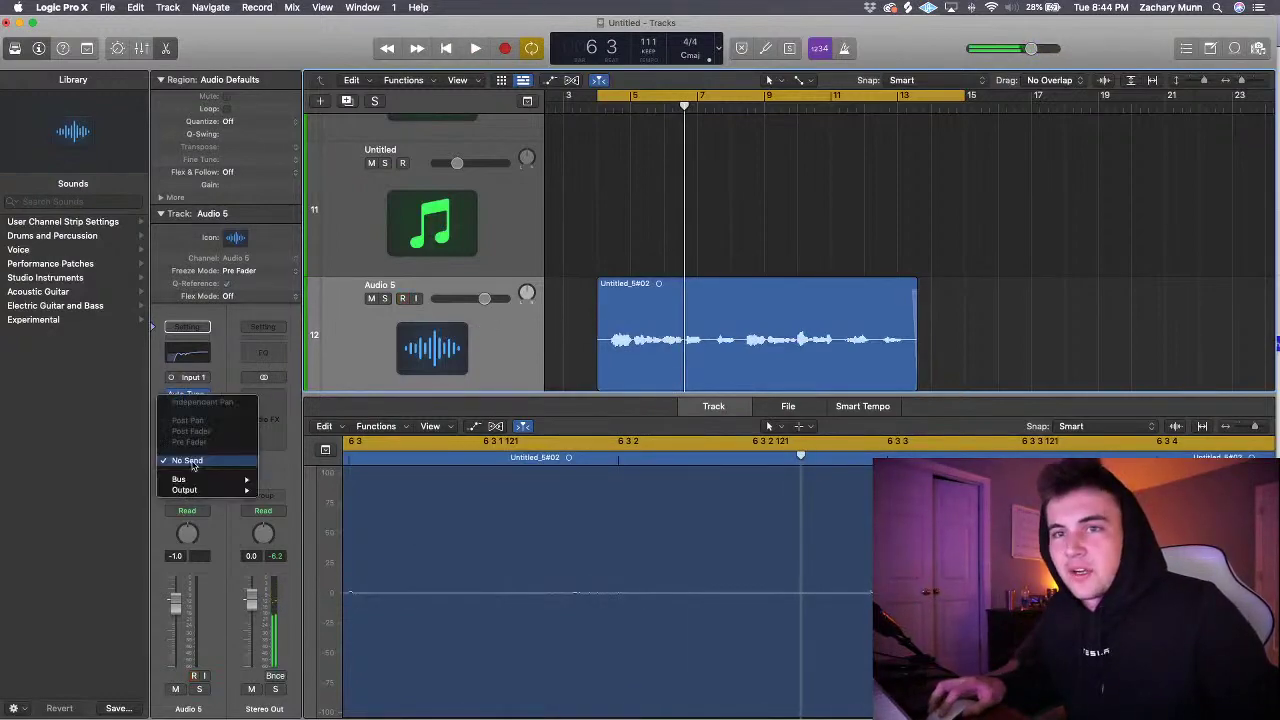
click(297, 303)
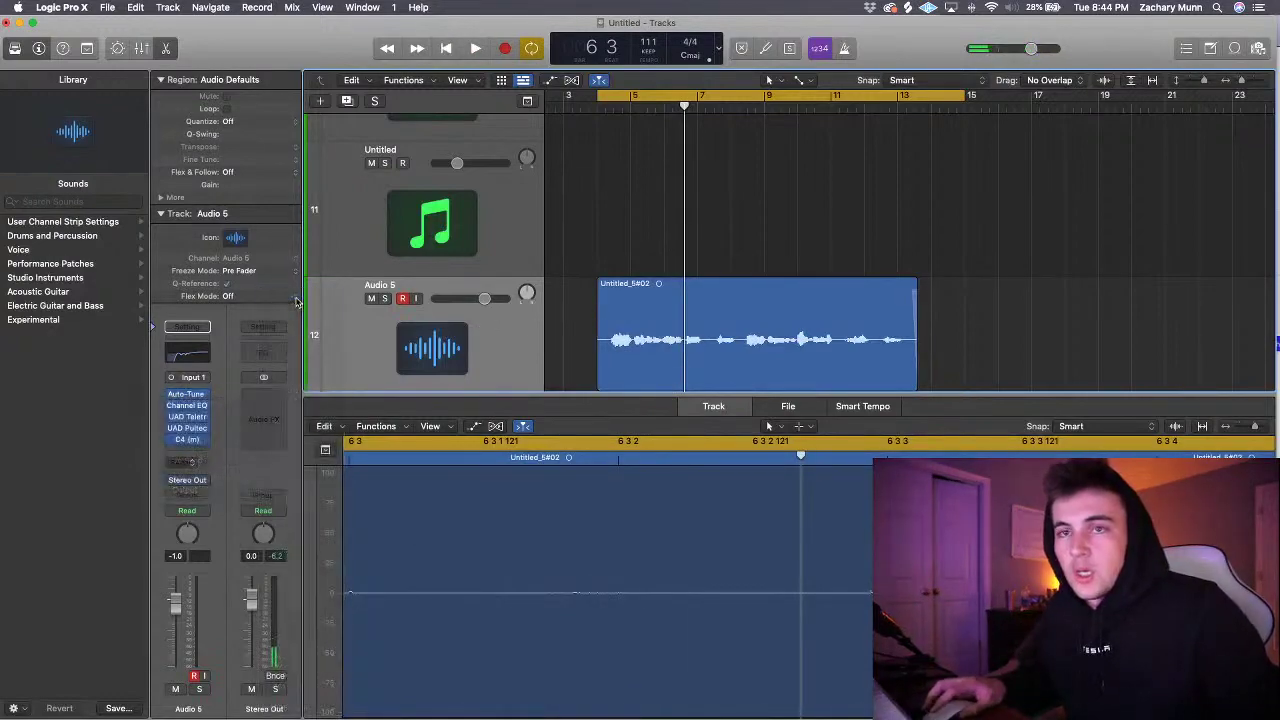
click(268, 390)
mouse_move(268, 662)
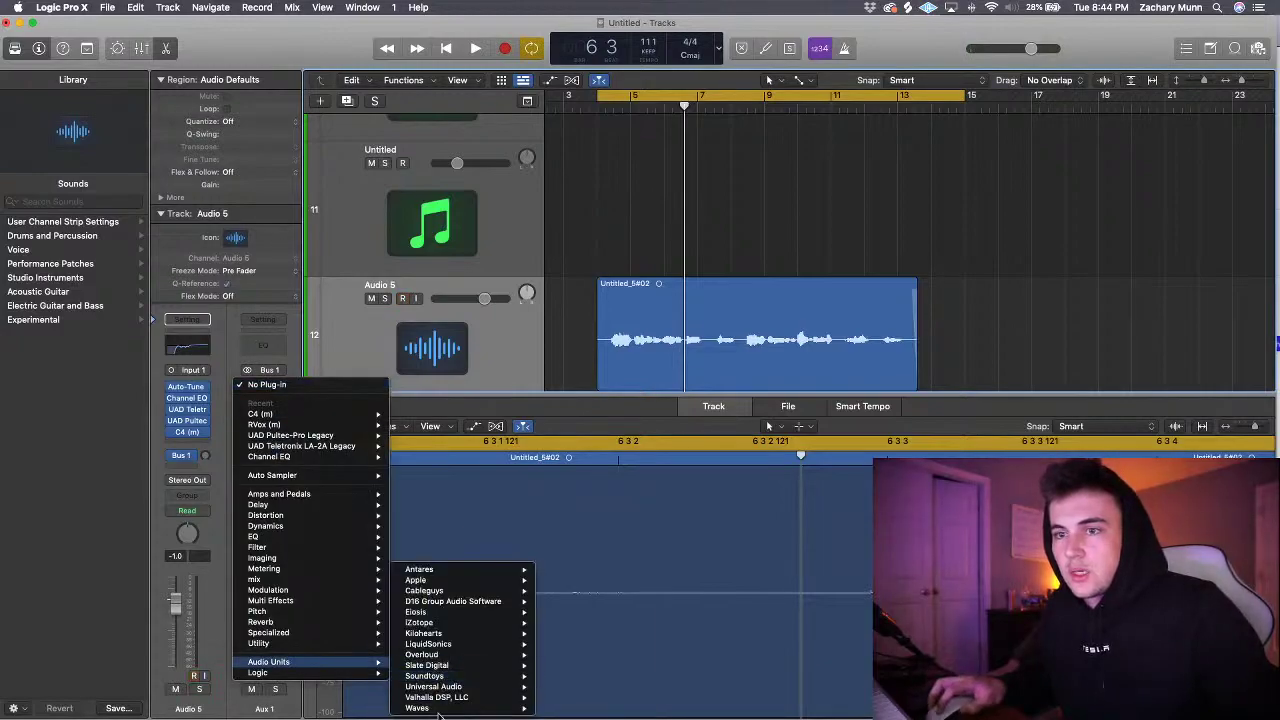
mouse_move(437, 708)
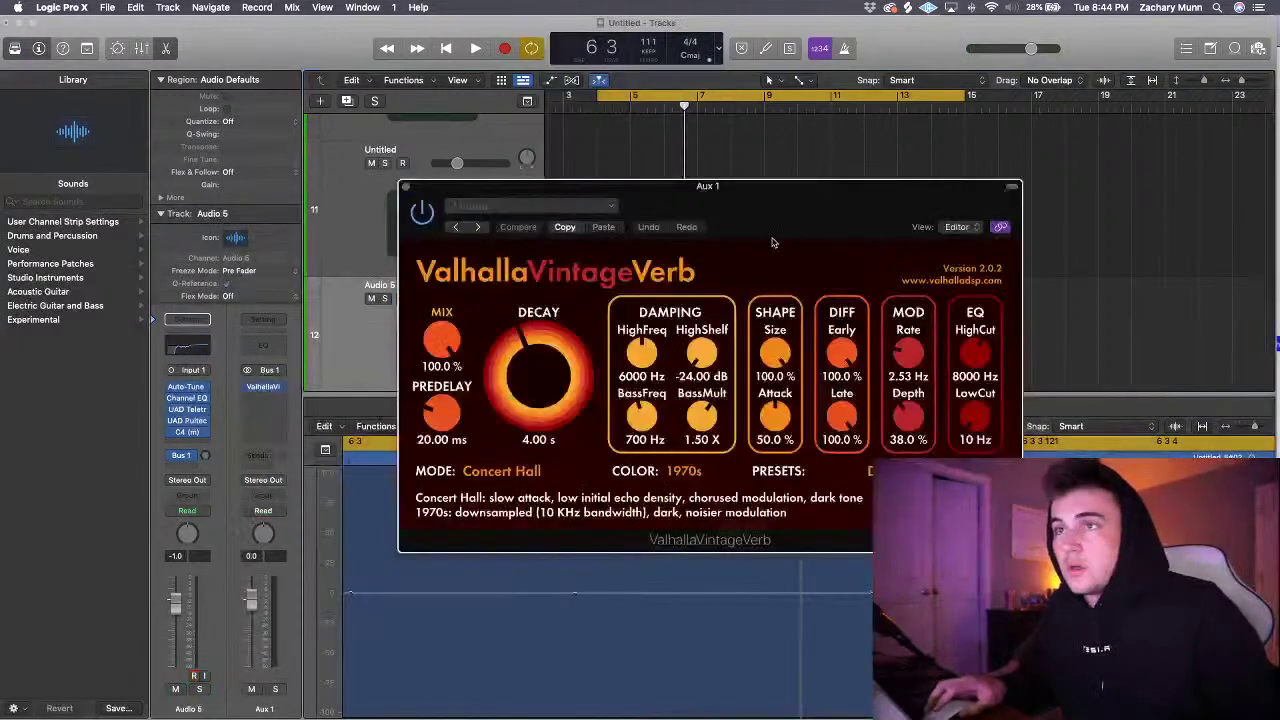
- Play the vocal with the reverb and set its Bus 1 send level to about -3.6 dB
key(space)
drag(785, 217, 763, 236)
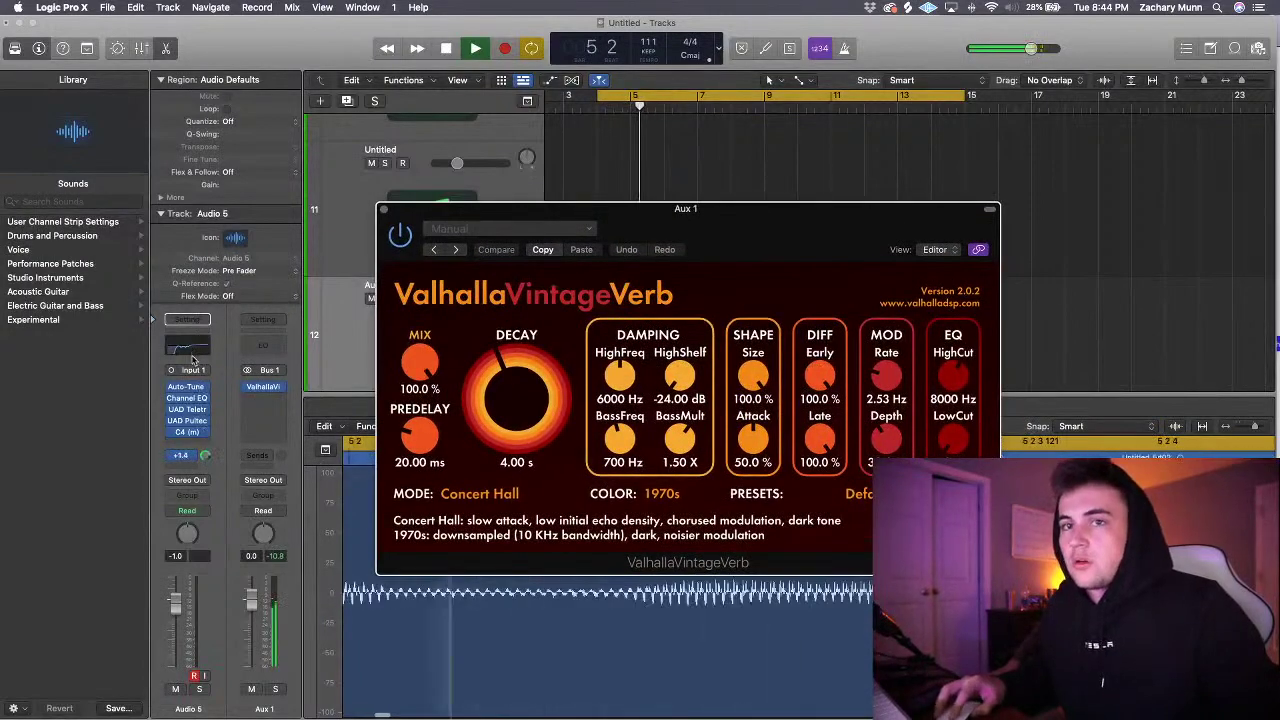
drag(205, 455, 328, 376)
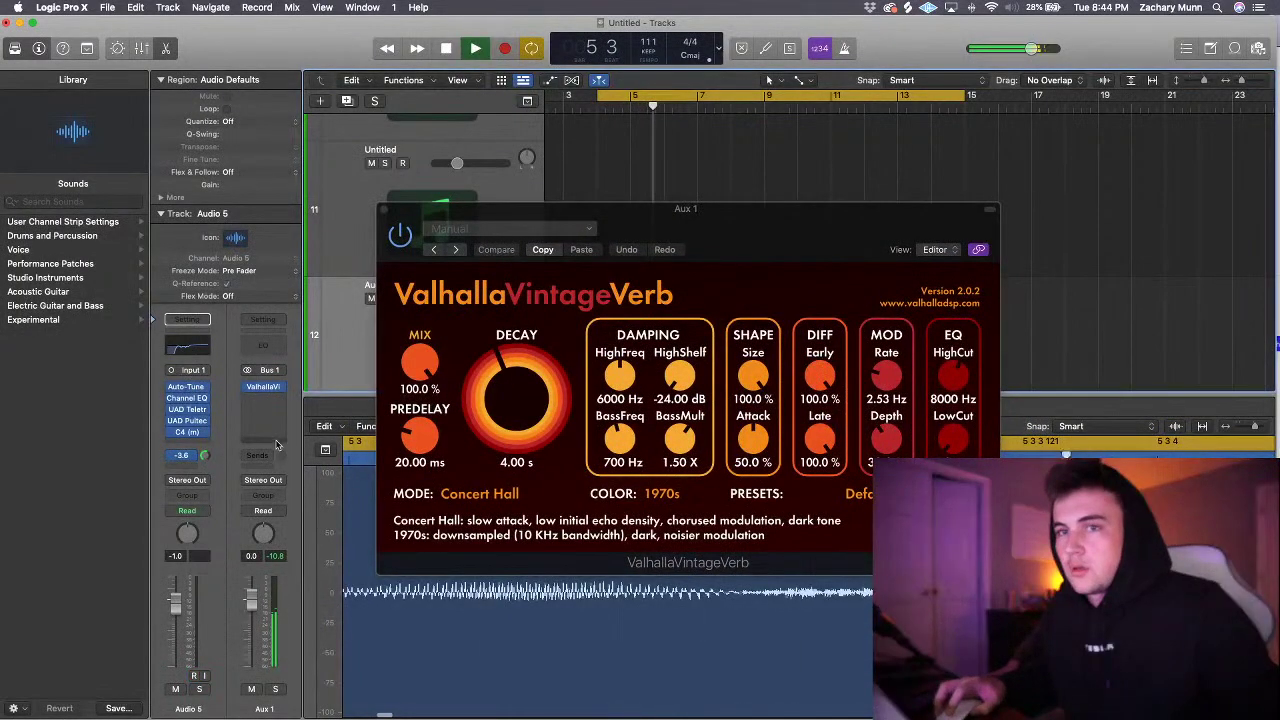
- Load the SP-Amazing Vocal designer preset in ValhallaVintageVerb
click(858, 493)
mouse_move(830, 476)
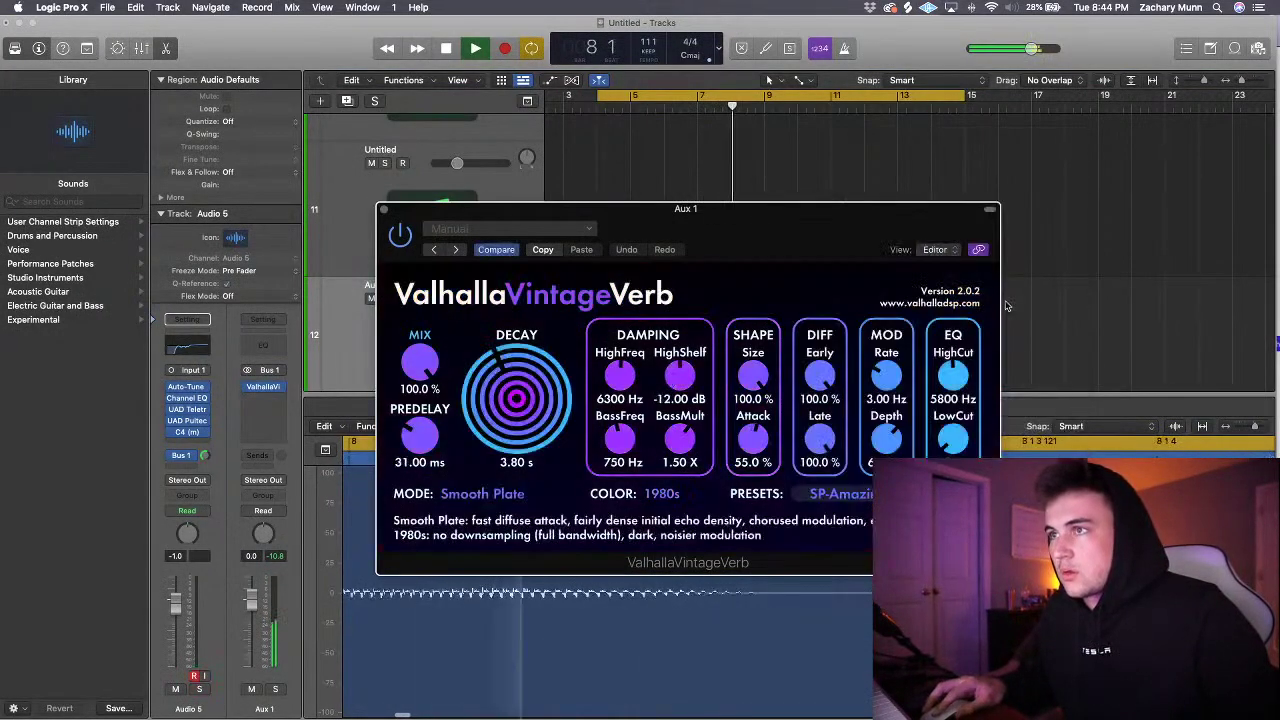
click(990, 298)
- Set the reverb's mix to 67.1 %, predelay to 39.46 ms, high cut to 4700 Hz and decay to 2.63 s, and readjust the Bus 1 send
drag(419, 362, 420, 395)
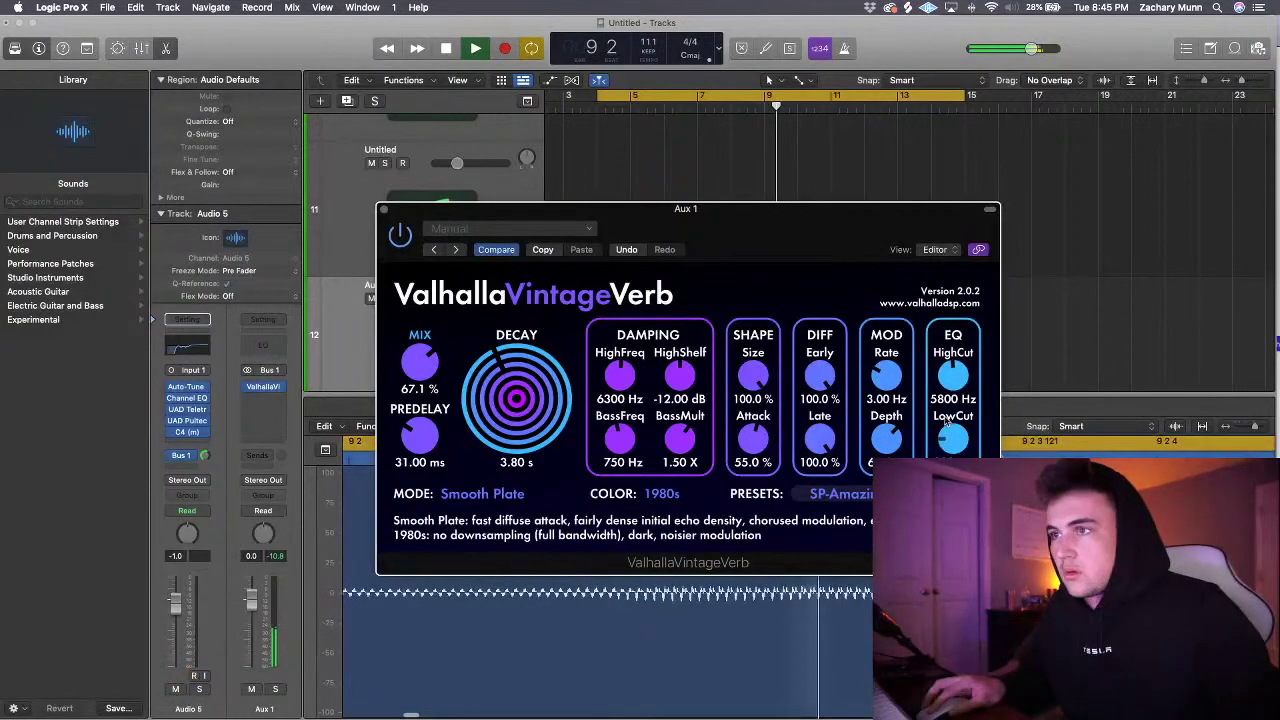
drag(946, 421, 946, 438)
drag(516, 398, 516, 414)
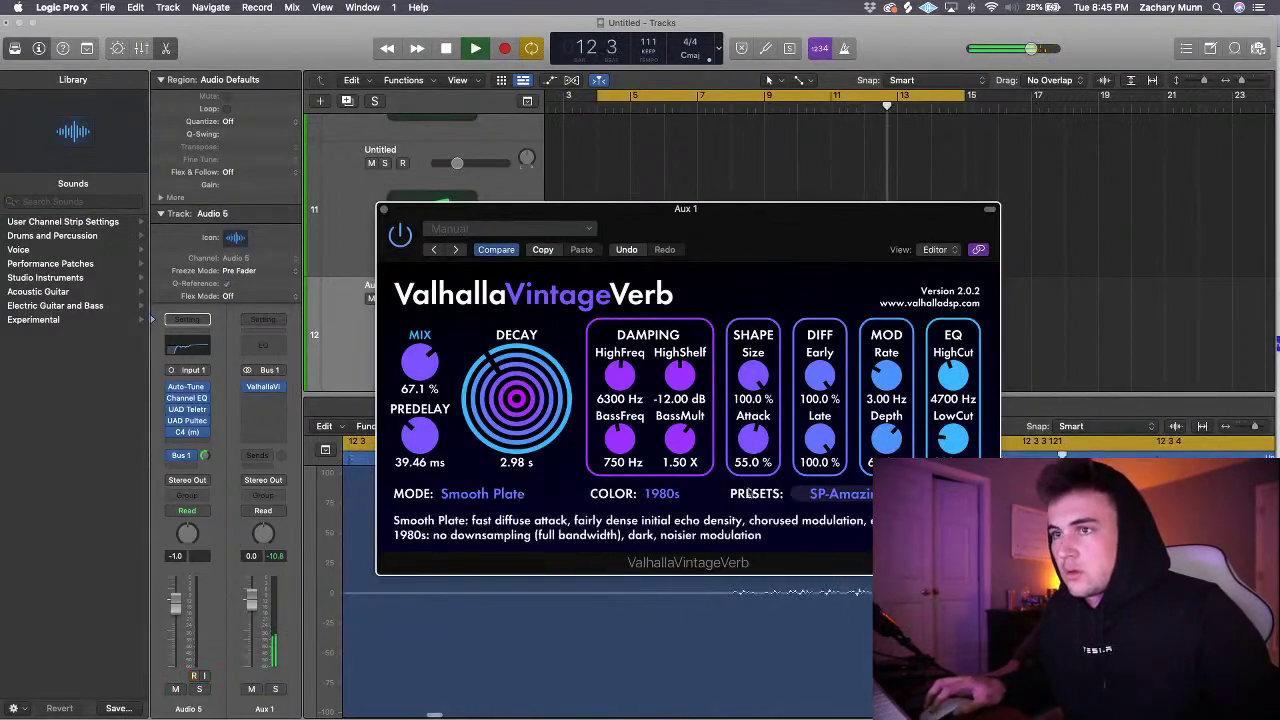
drag(516, 400, 516, 414)
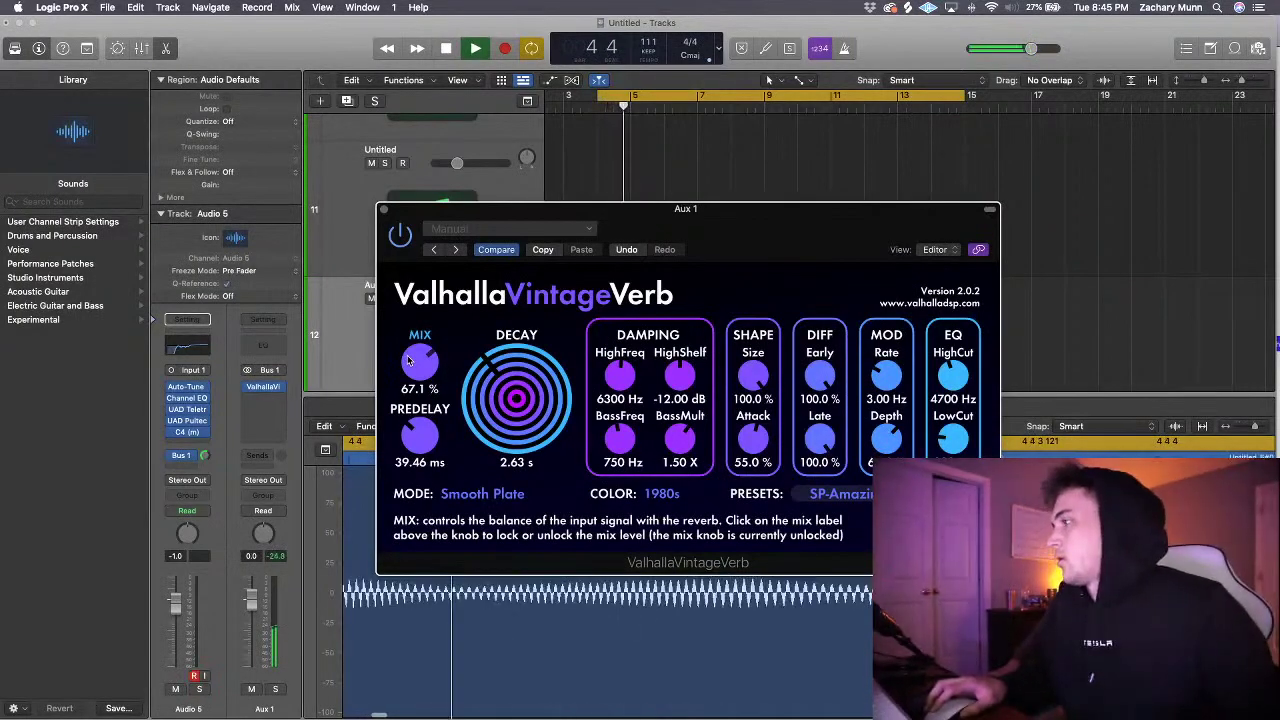
drag(204, 455, 204, 460)
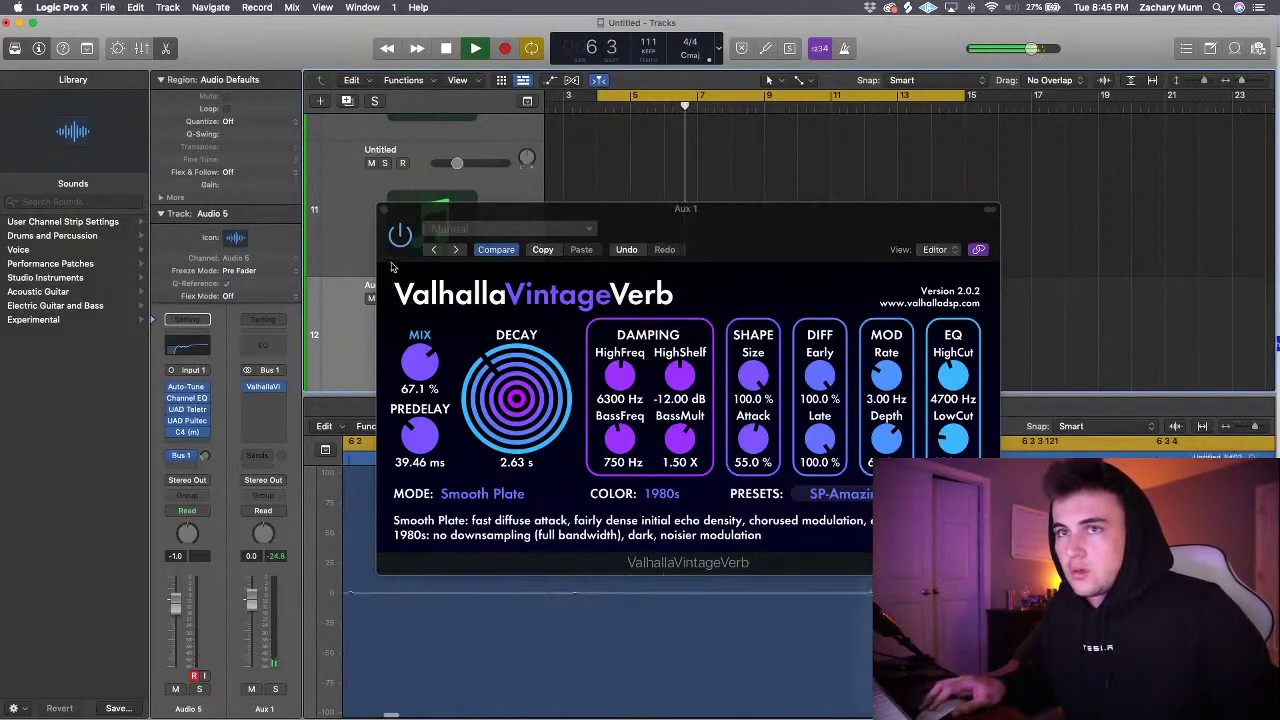
- Solo the vocal and add a Channel EQ to Aux 1 with an 18 dB/Oct low cut at about 214 Hz
key(s)
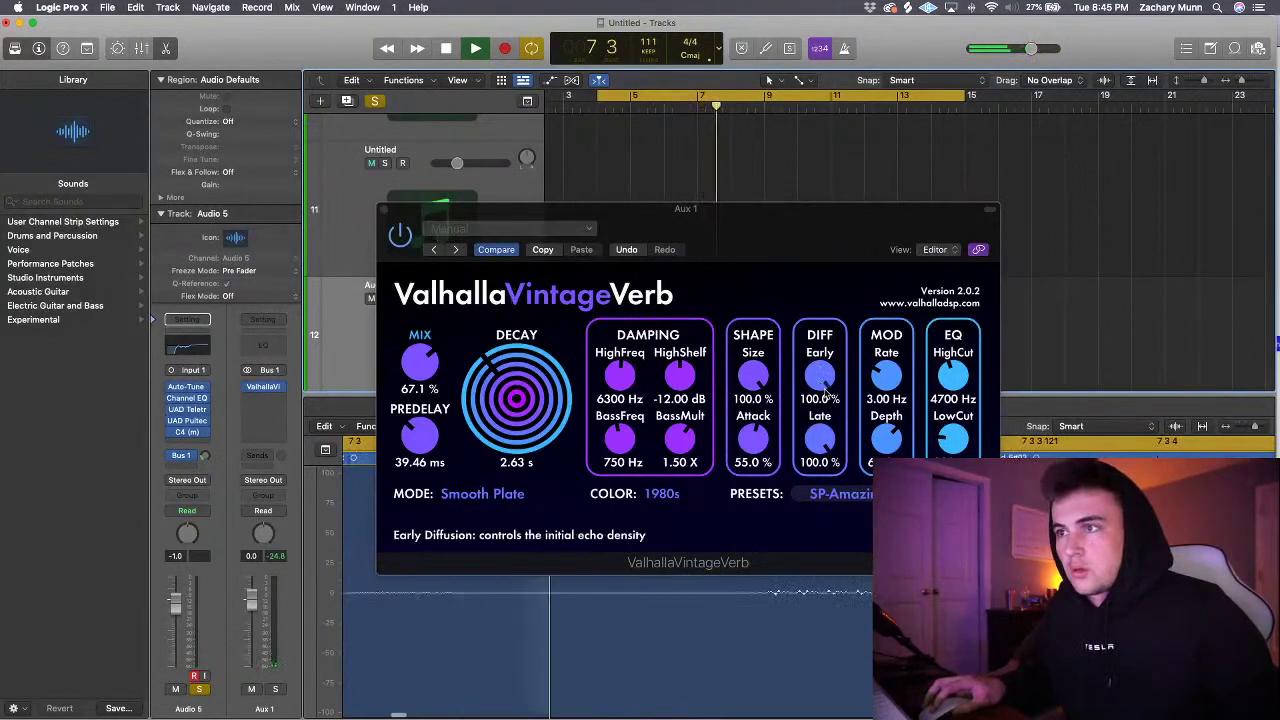
click(384, 210)
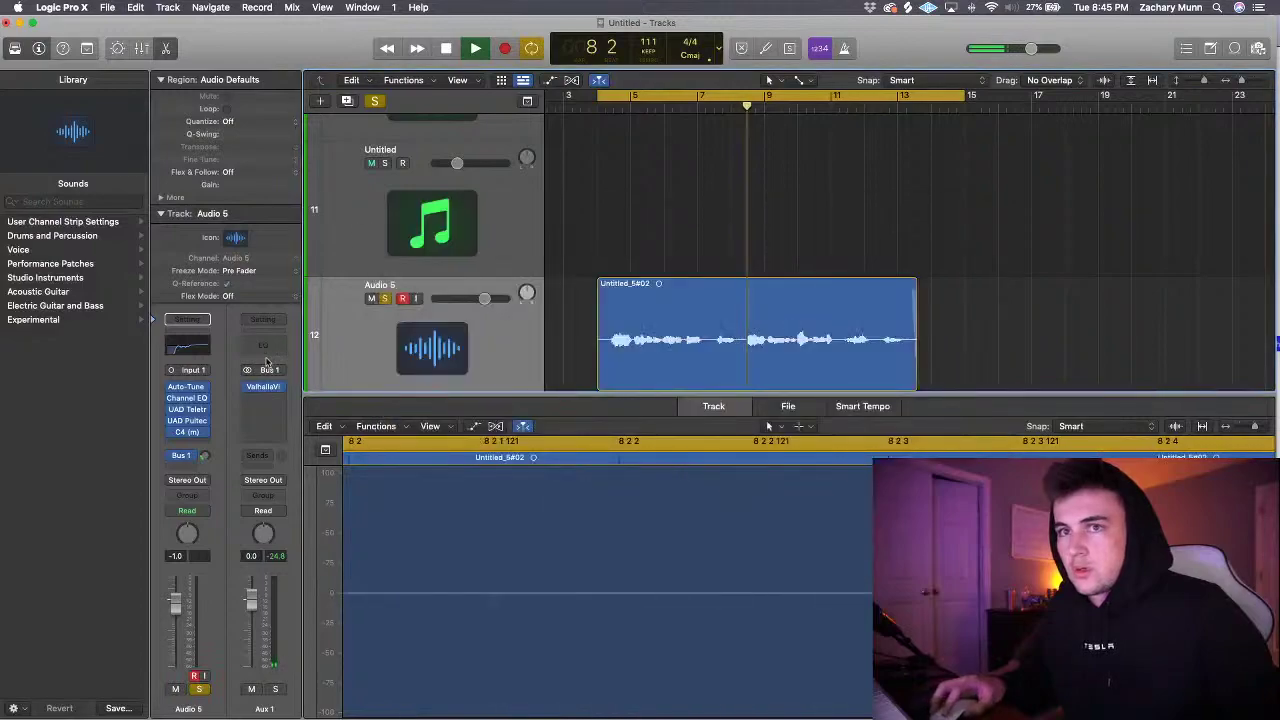
click(264, 348)
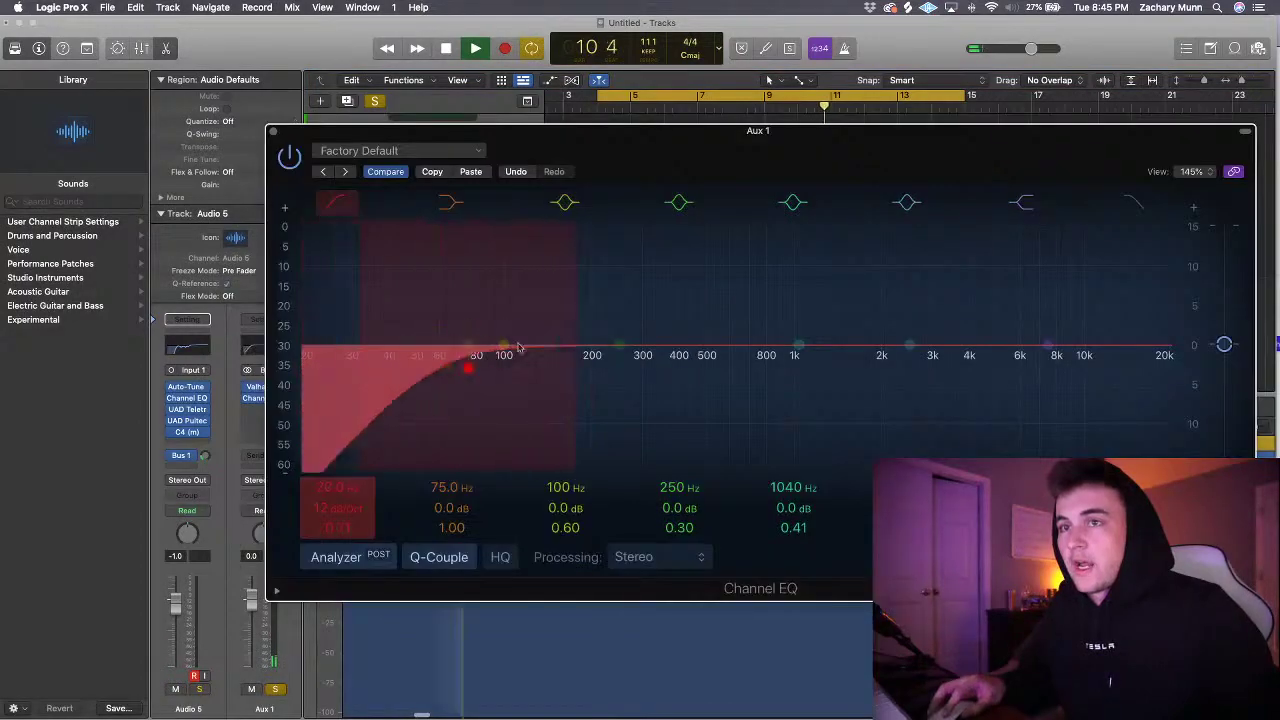
drag(517, 348, 651, 348)
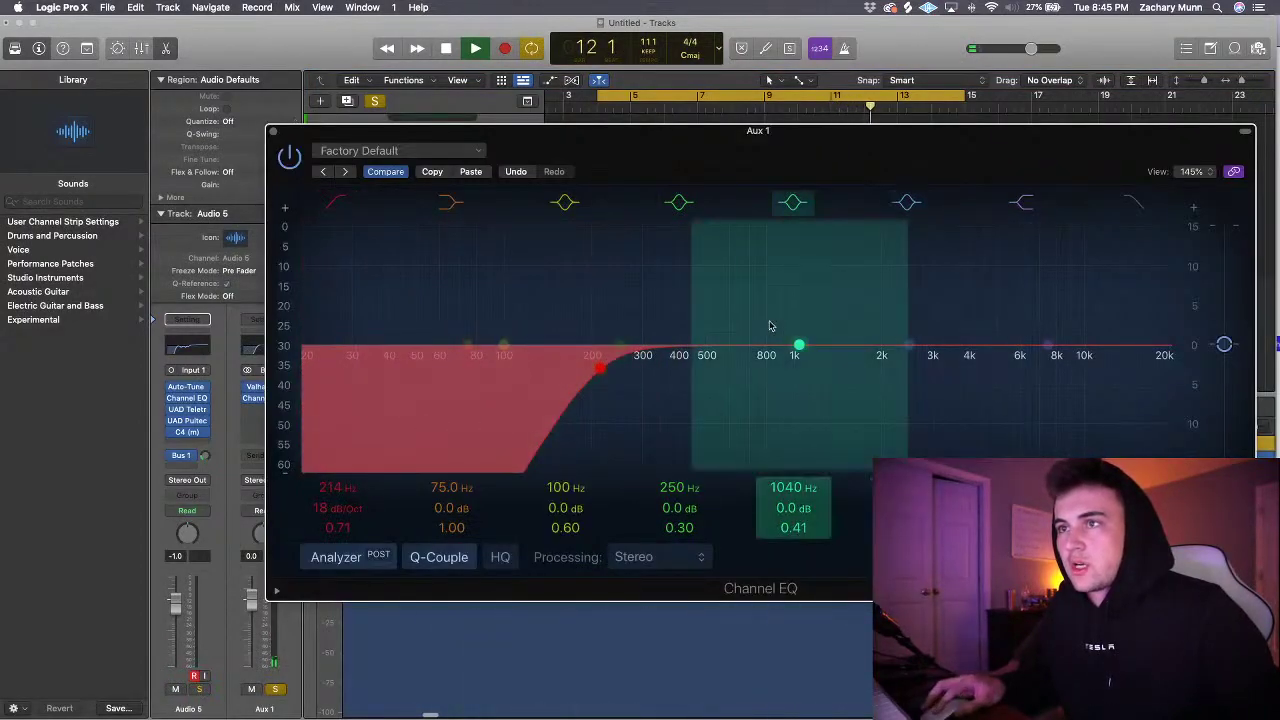
- Cut the reverb EQ by about 3.6 dB at 414 Hz, dip it just below 4 kHz, and lower the high shelf strongly
drag(766, 323, 659, 354)
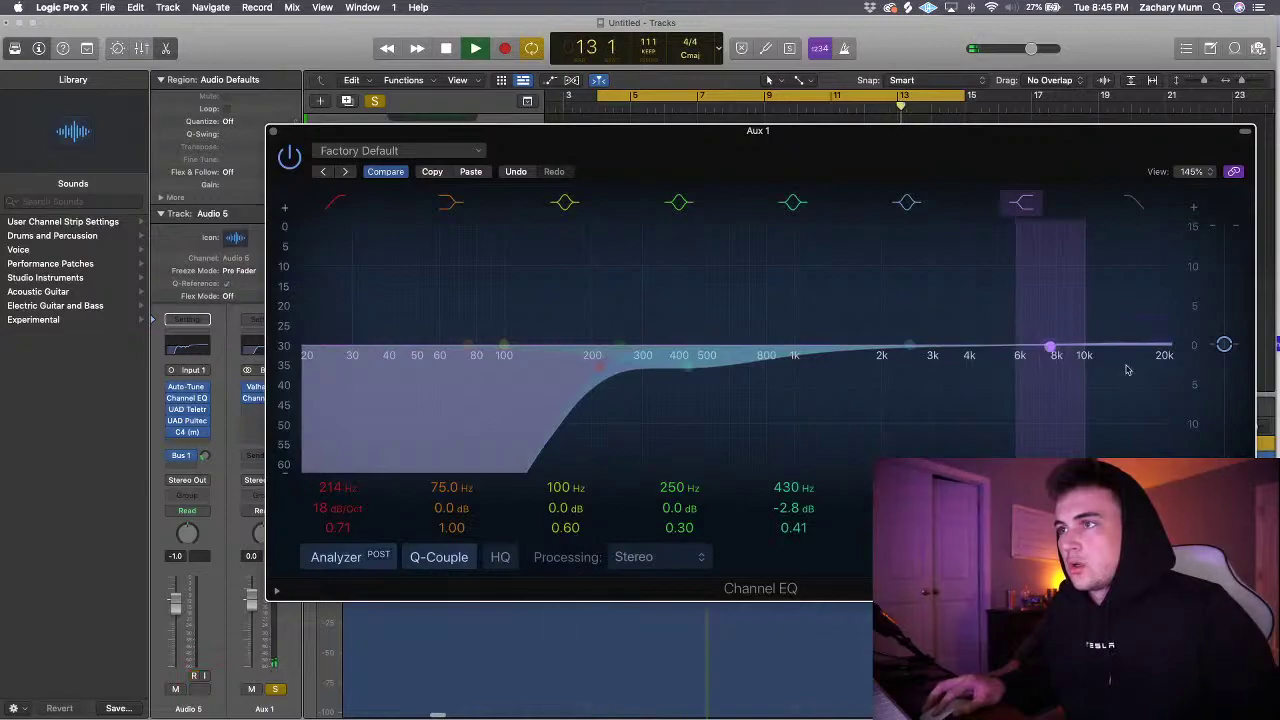
drag(1127, 388, 1117, 440)
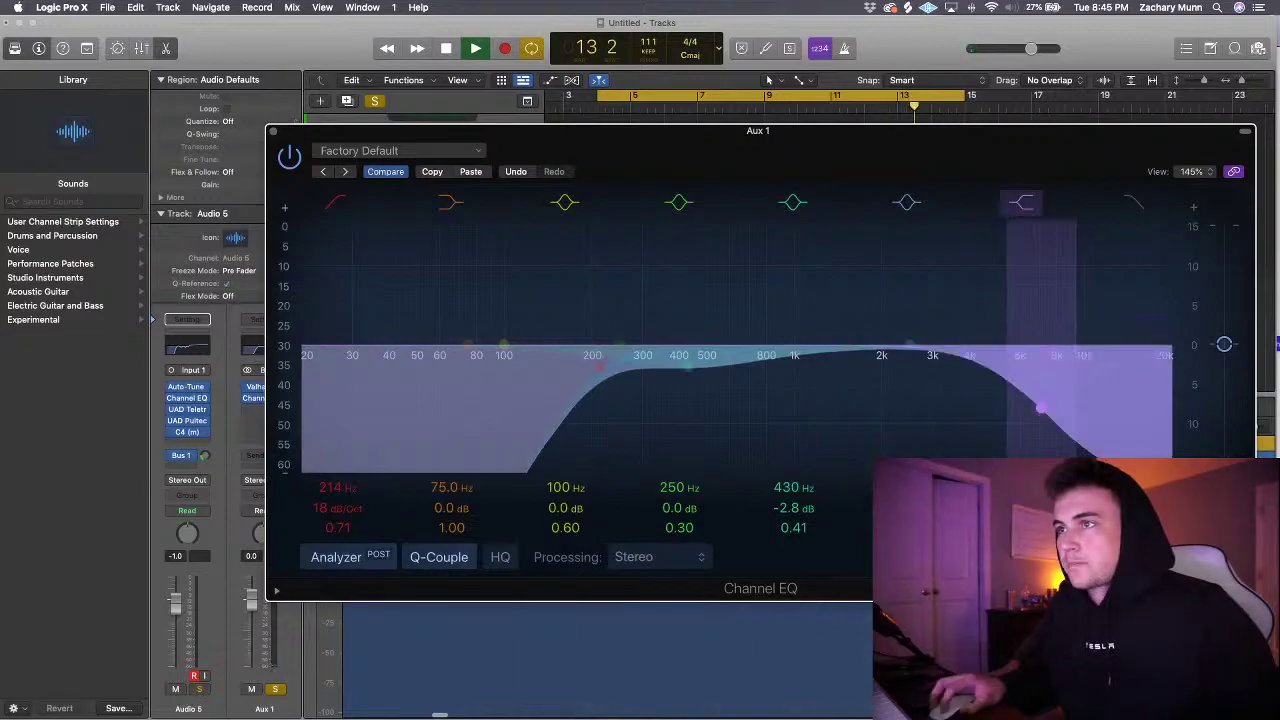
drag(686, 362, 681, 373)
drag(909, 345, 958, 399)
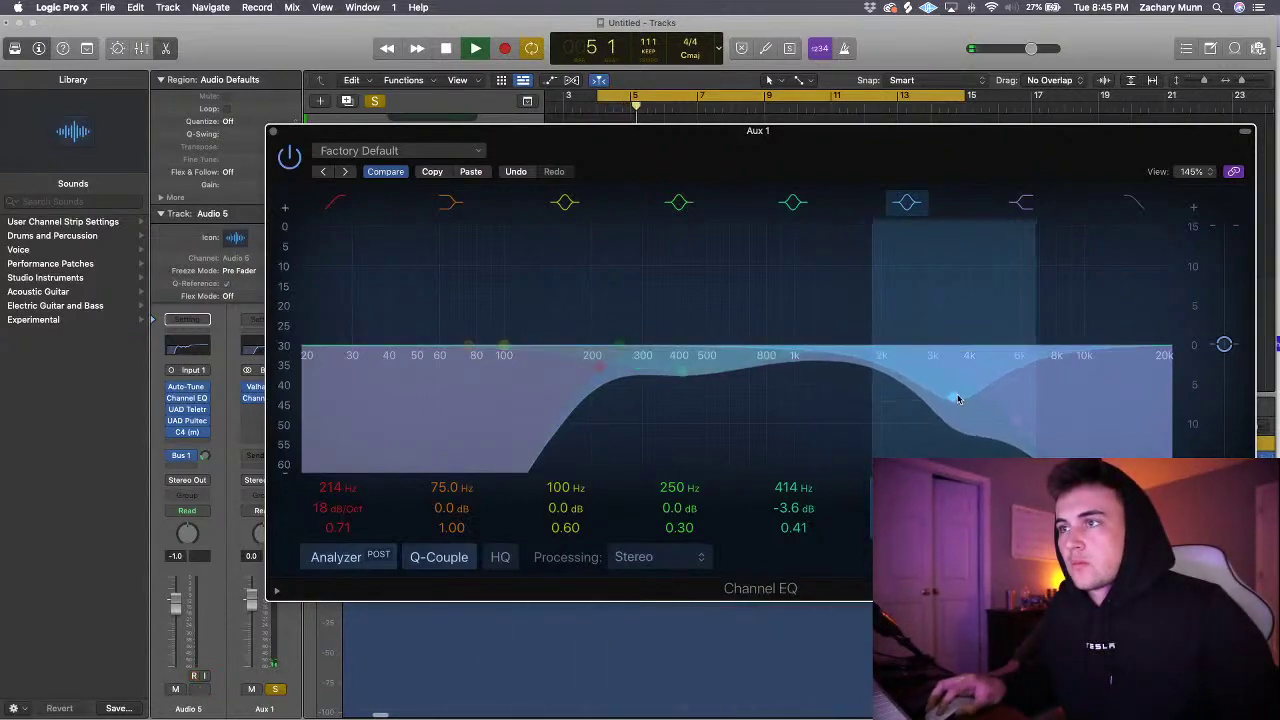
click(272, 131)
- Turn off solo, restart playback with the beat, and trim the silent start of the Untitled_5#02 vocal region
key(space)
click(274, 692)
key(space)
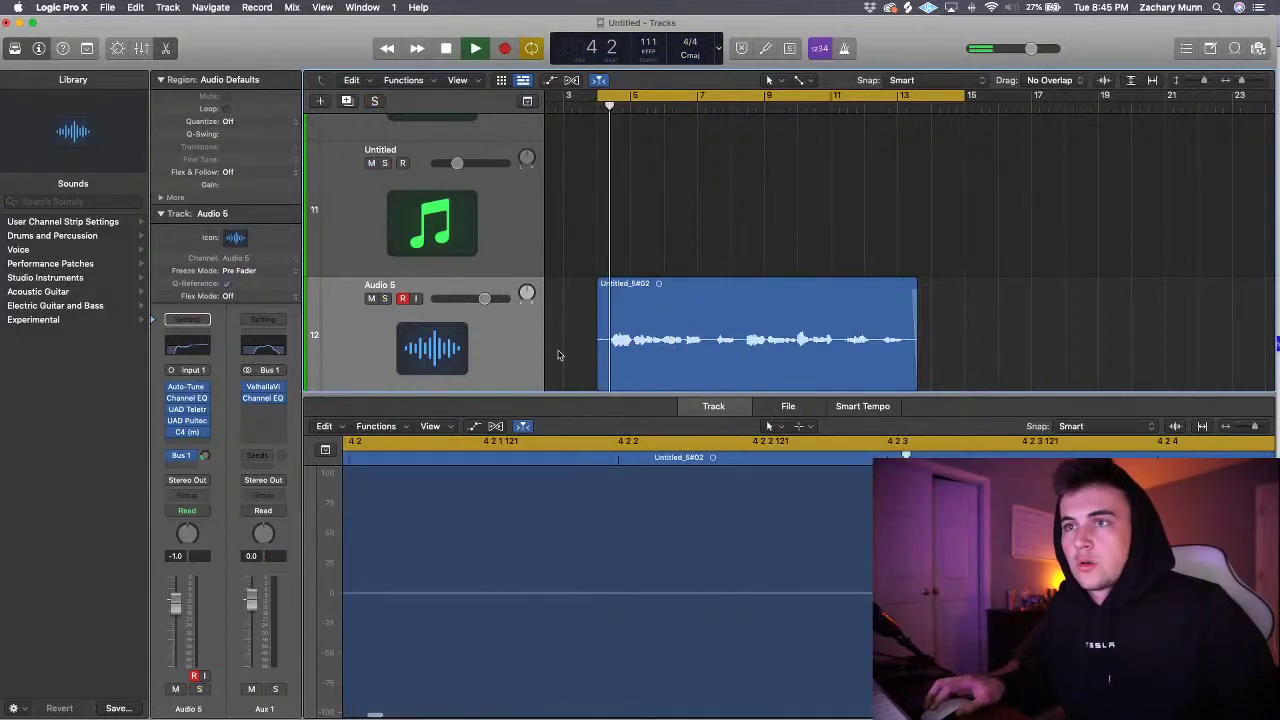
drag(603, 289, 612, 289)
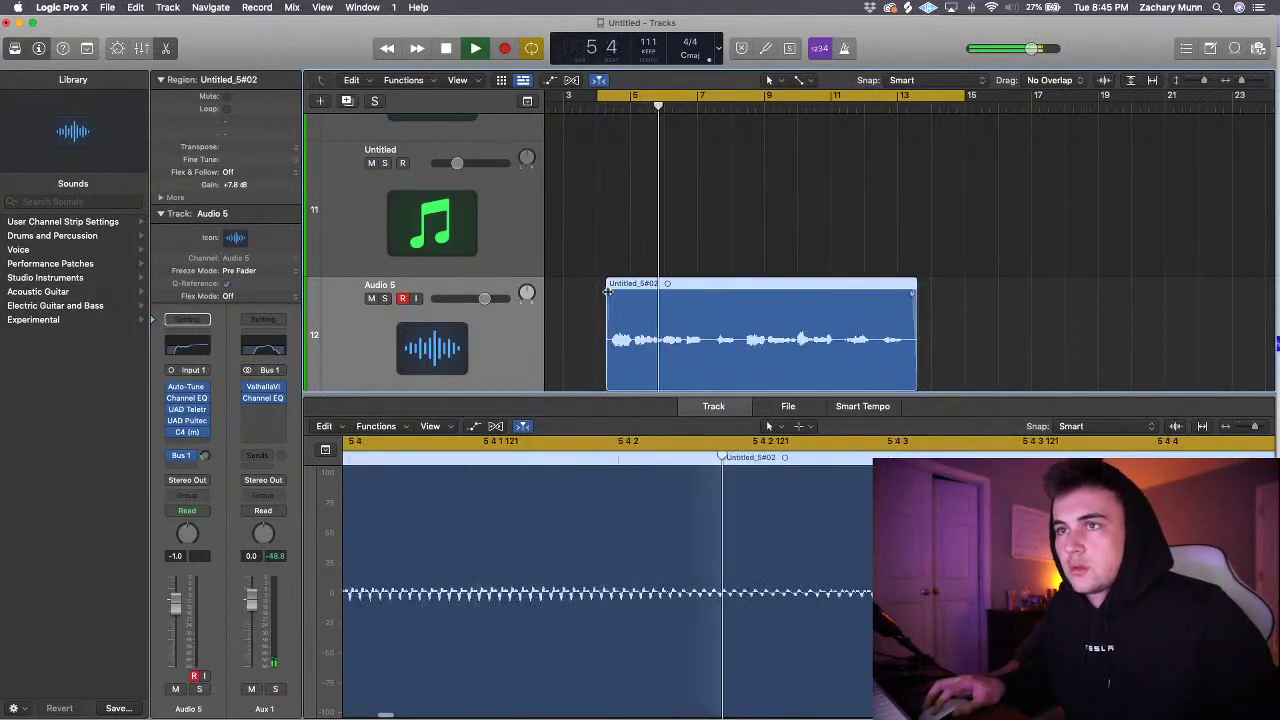
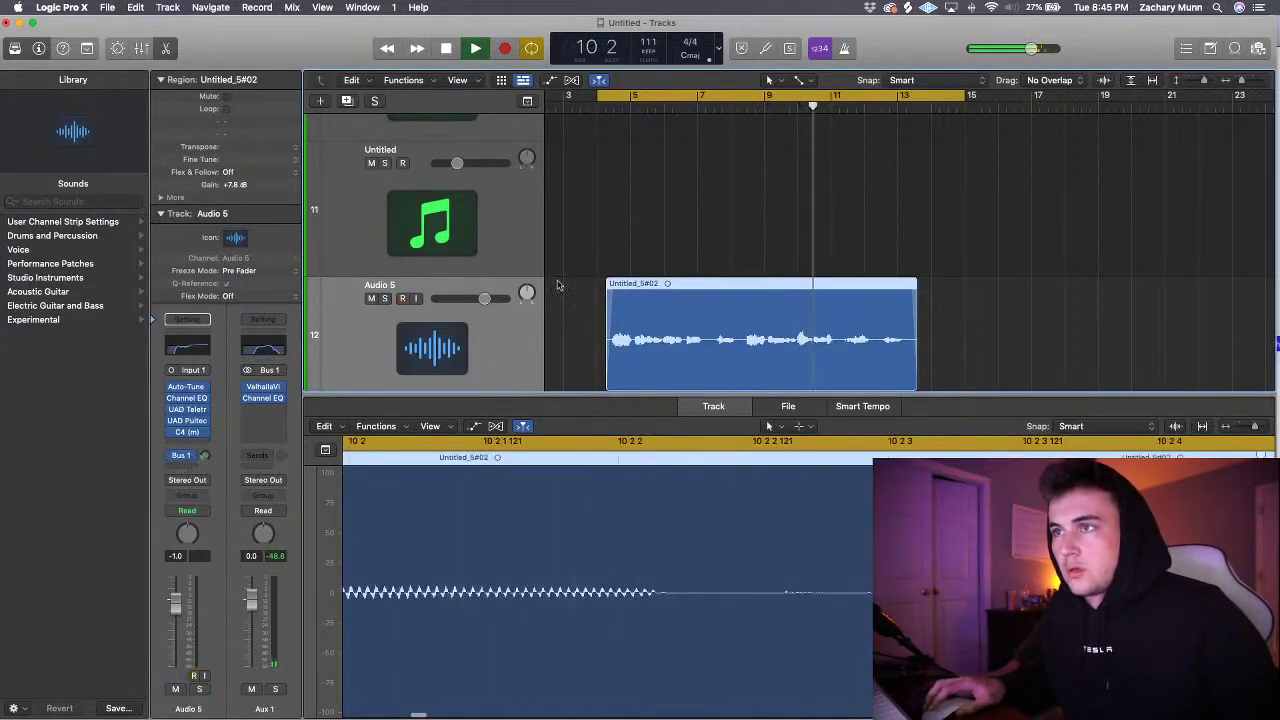
- Set ValhallaVintageVerb's mix to 100 %, browse its designer presets, and readjust the vocal's Bus 1 send level
click(263, 389)
click(838, 493)
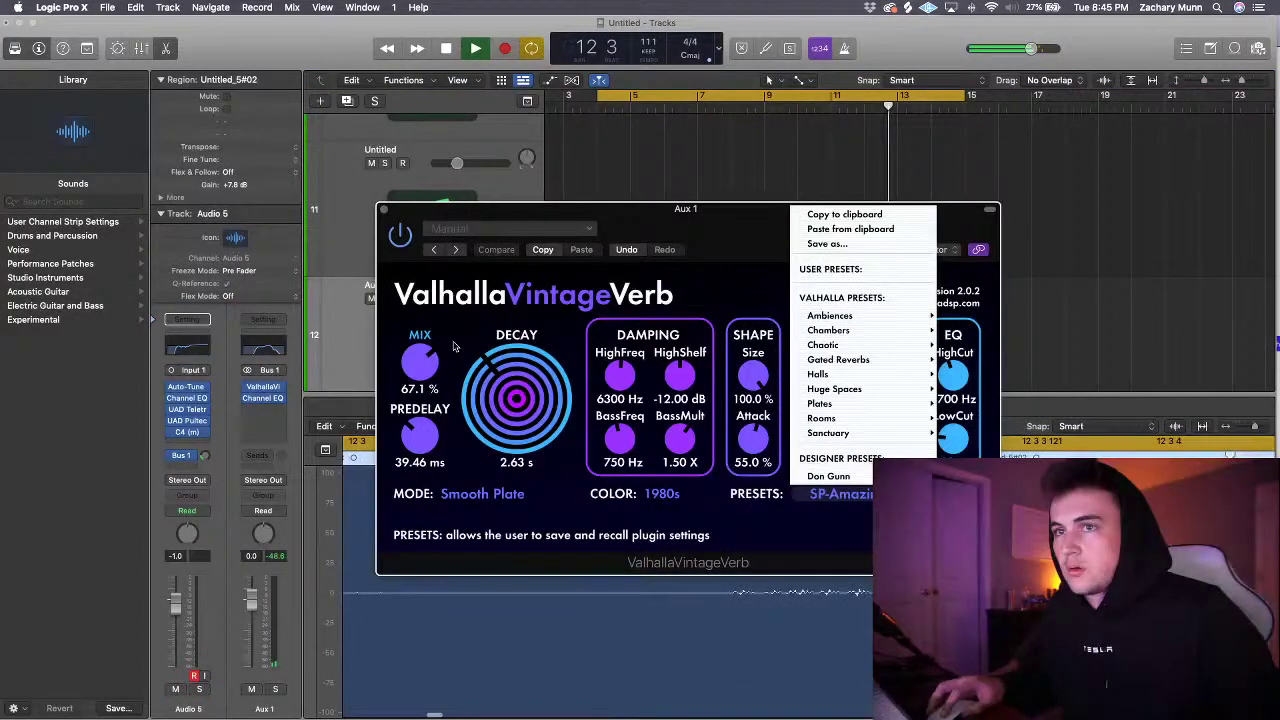
mouse_move(830, 476)
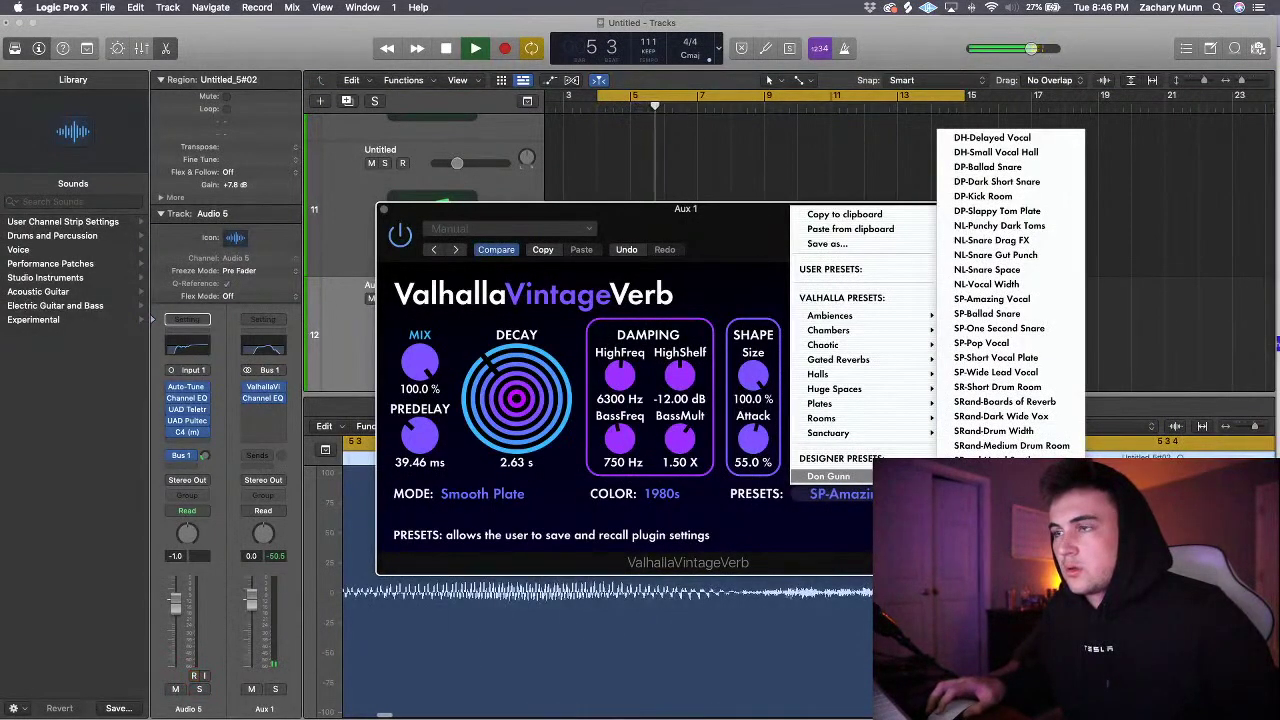
click(384, 209)
mouse_move(204, 456)
mouse_down()
mouse_move(207, 443)
mouse_move(208, 459)
mouse_up()
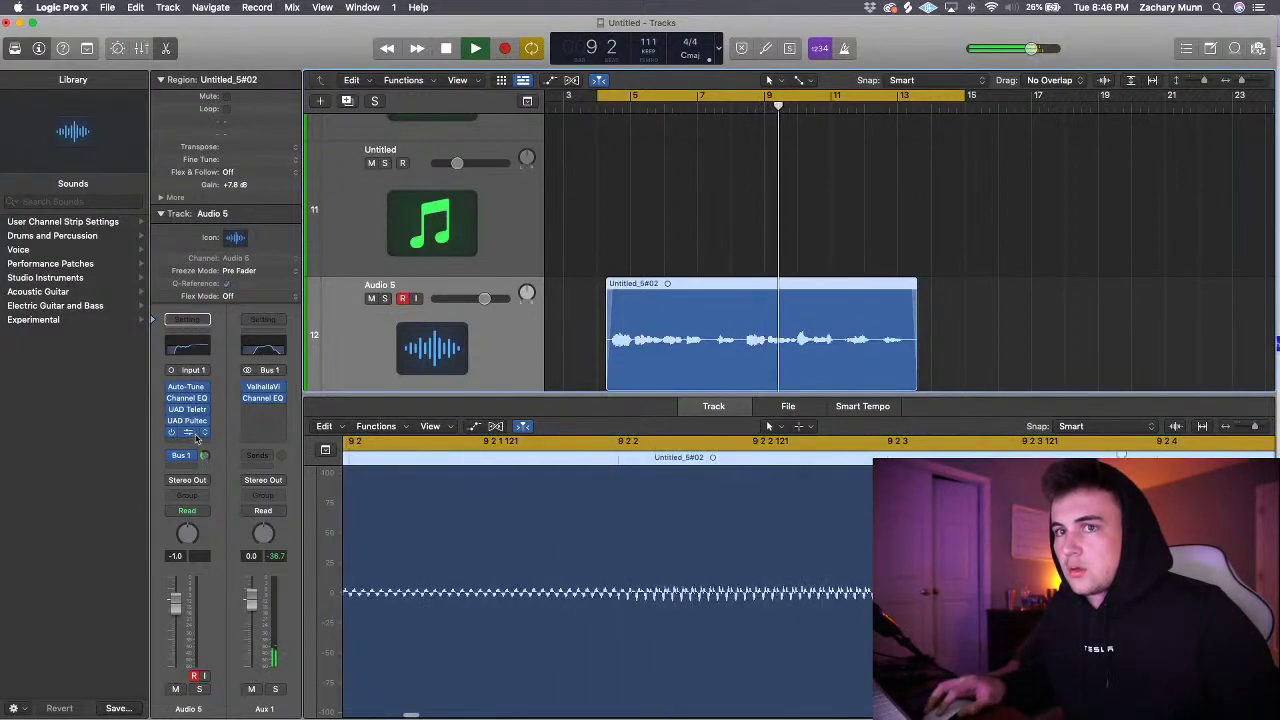
- Add a second send from the Audio 5 vocal track to Bus 2
click(184, 456)
mouse_move(189, 484)
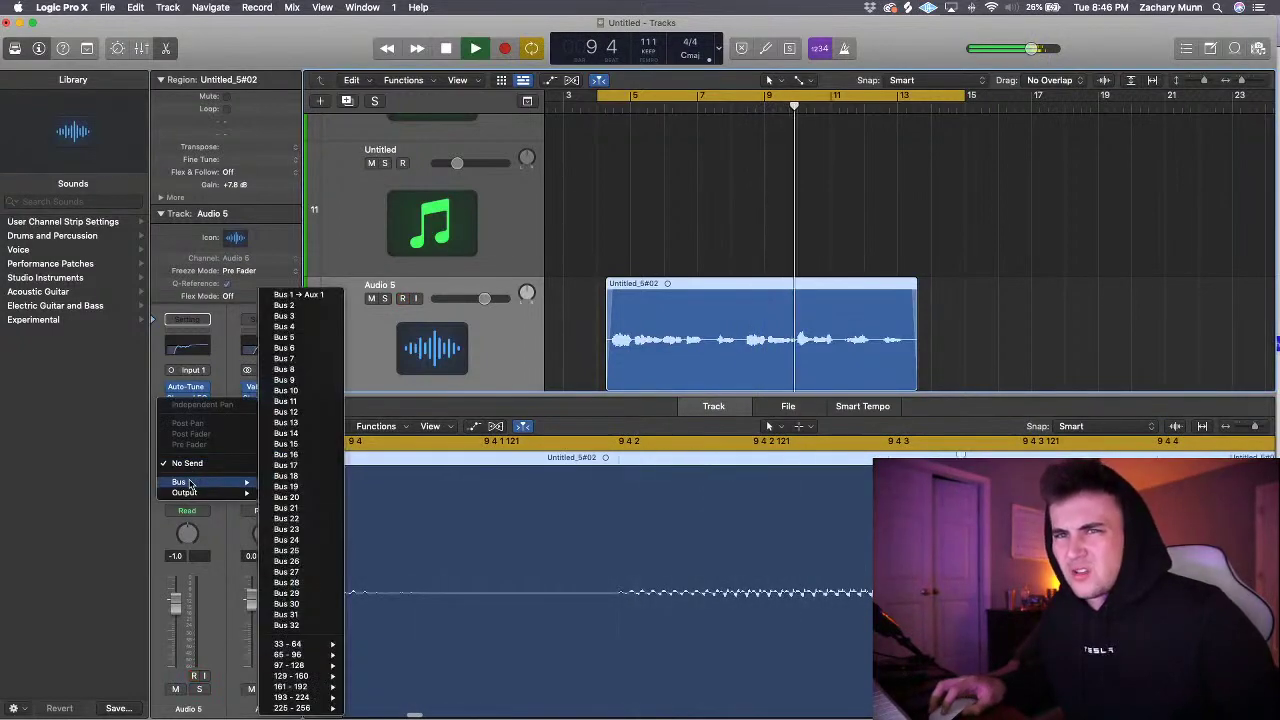
click(300, 305)
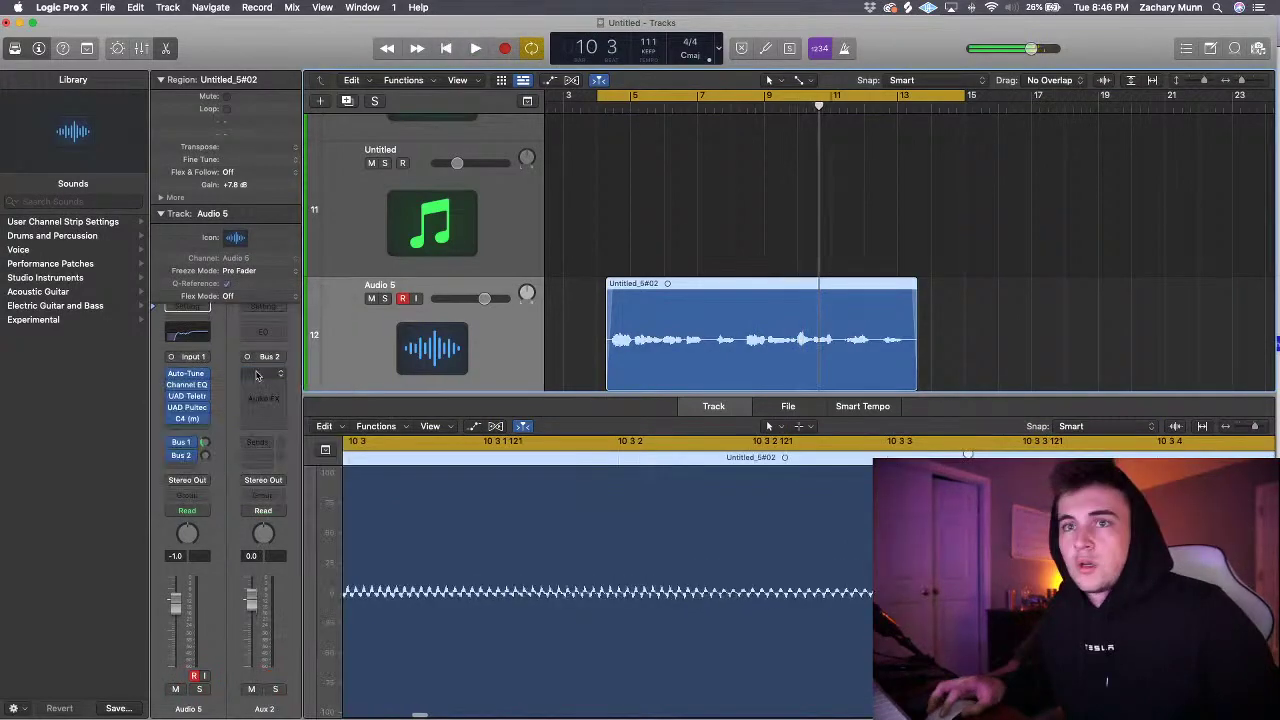
- Insert the stereo Waves J37 tape plug-in on the Aux 2 channel fed by Bus 2
click(256, 375)
mouse_move(268, 648)
mouse_move(395, 708)
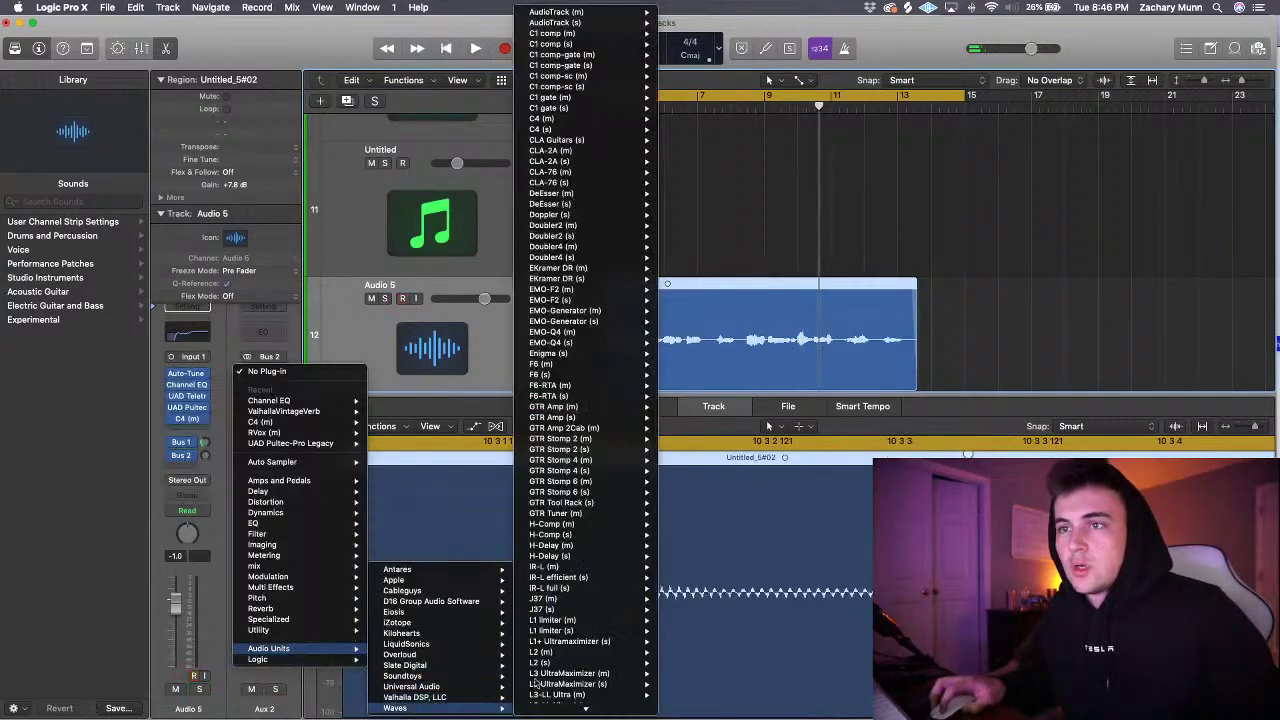
scroll(608, 486, down, 15)
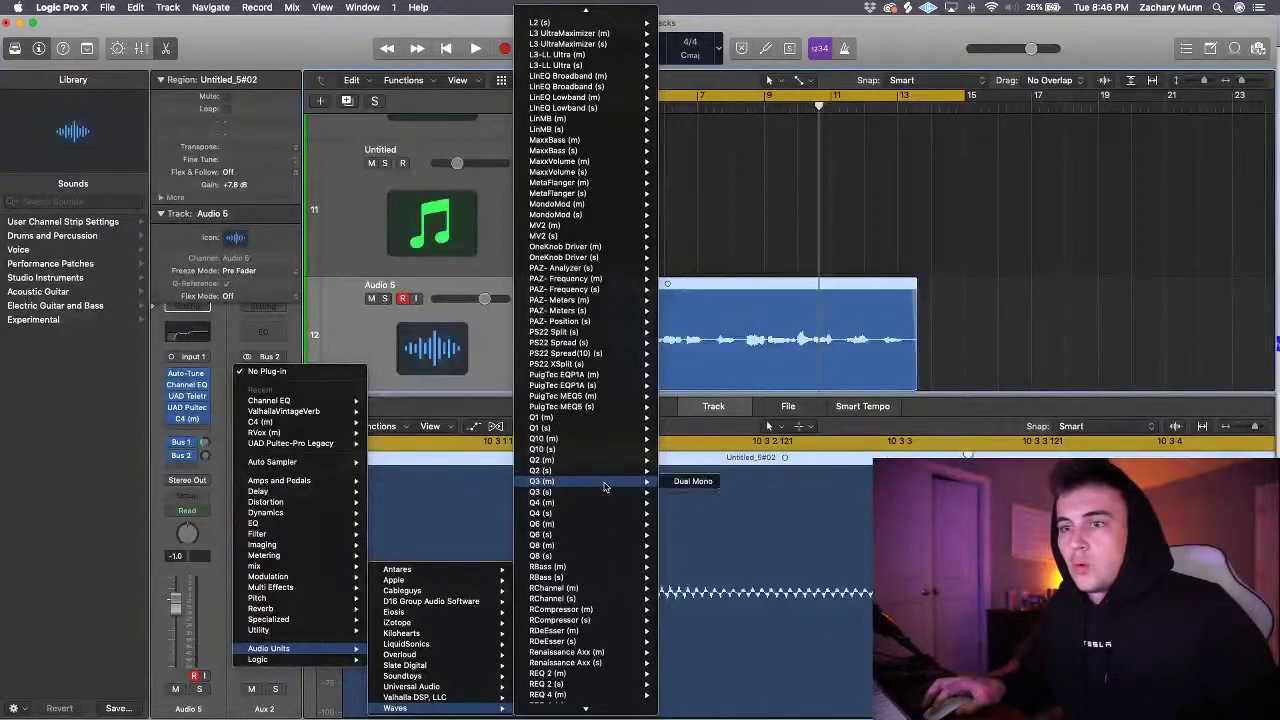
scroll(605, 486, down, 10)
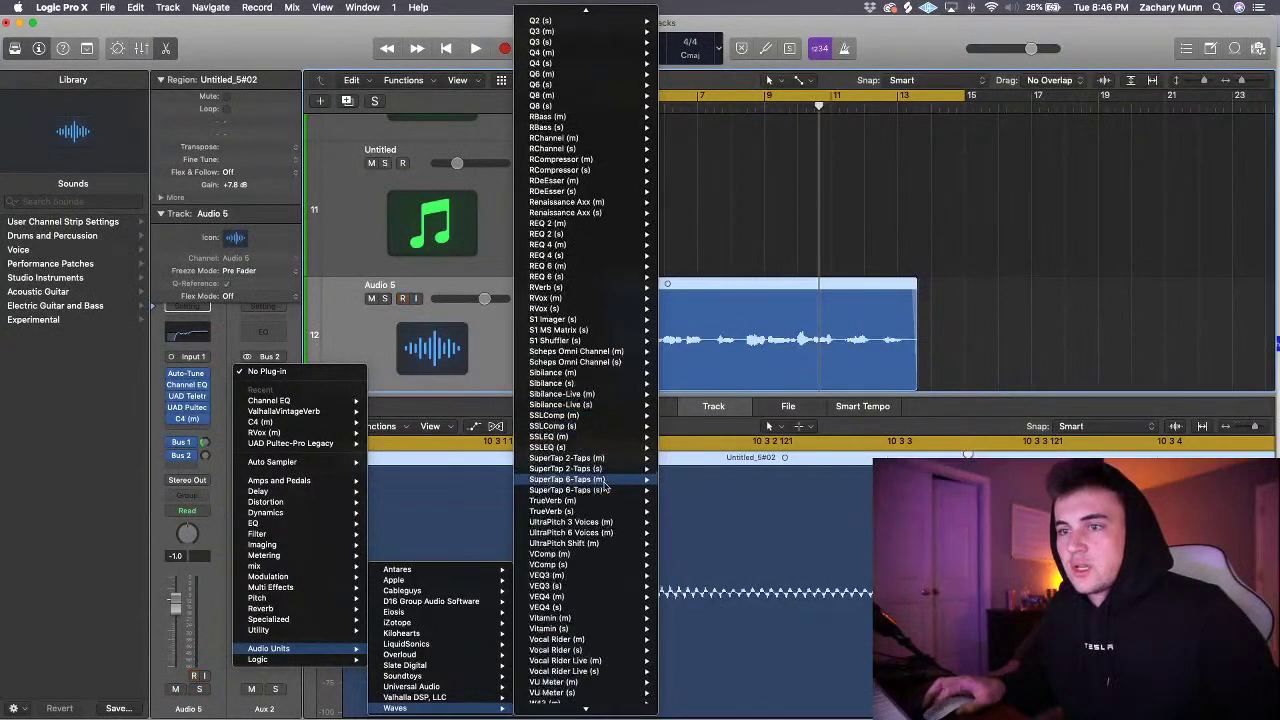
scroll(605, 486, up, 6)
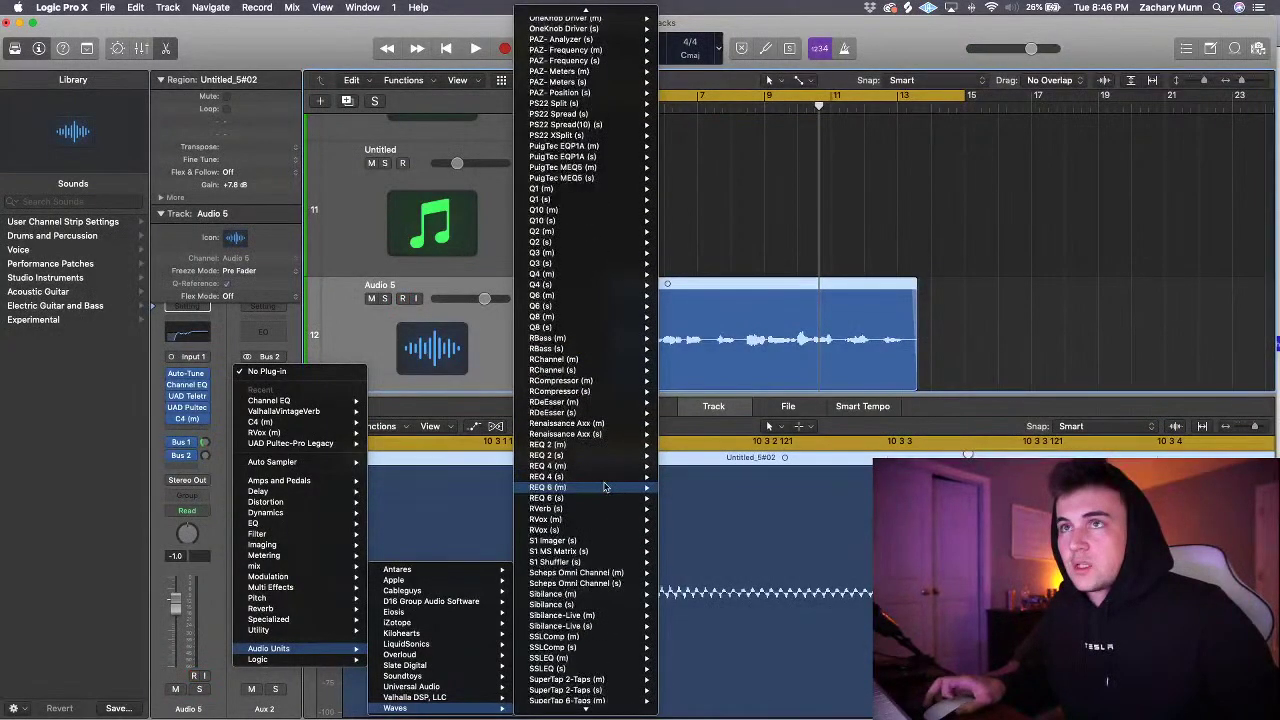
scroll(605, 486, up, 8)
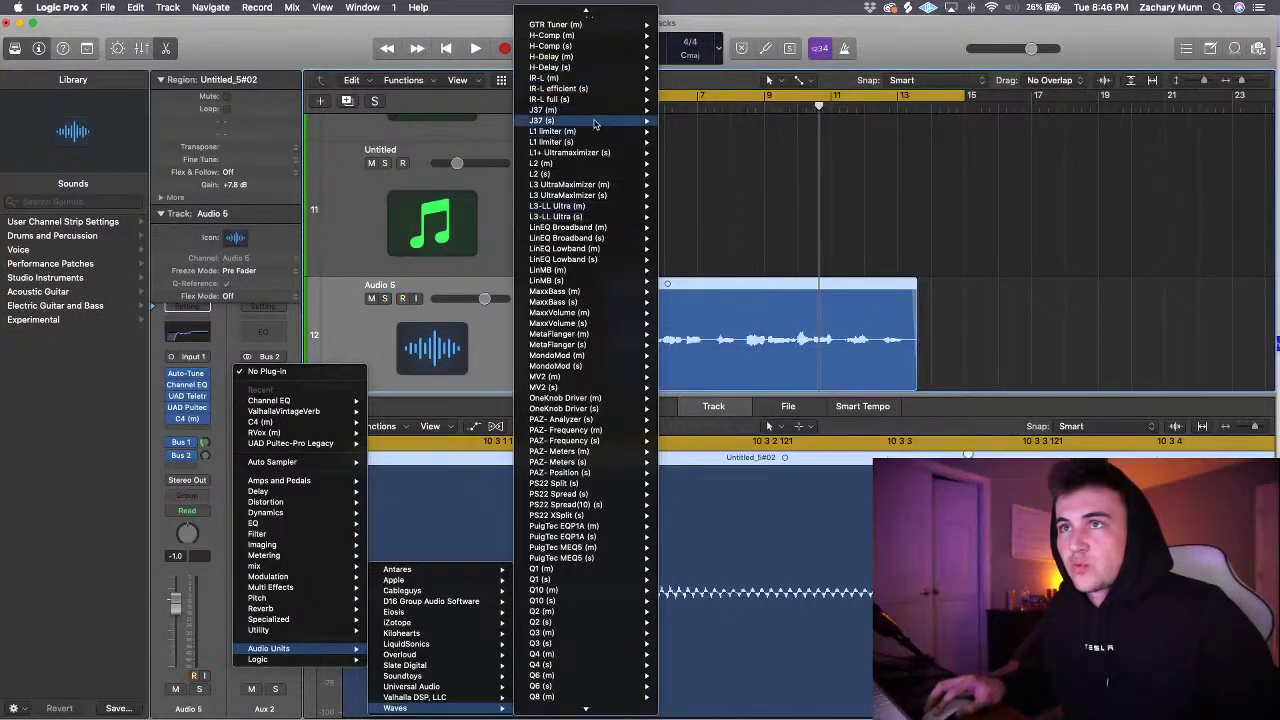
click(672, 120)
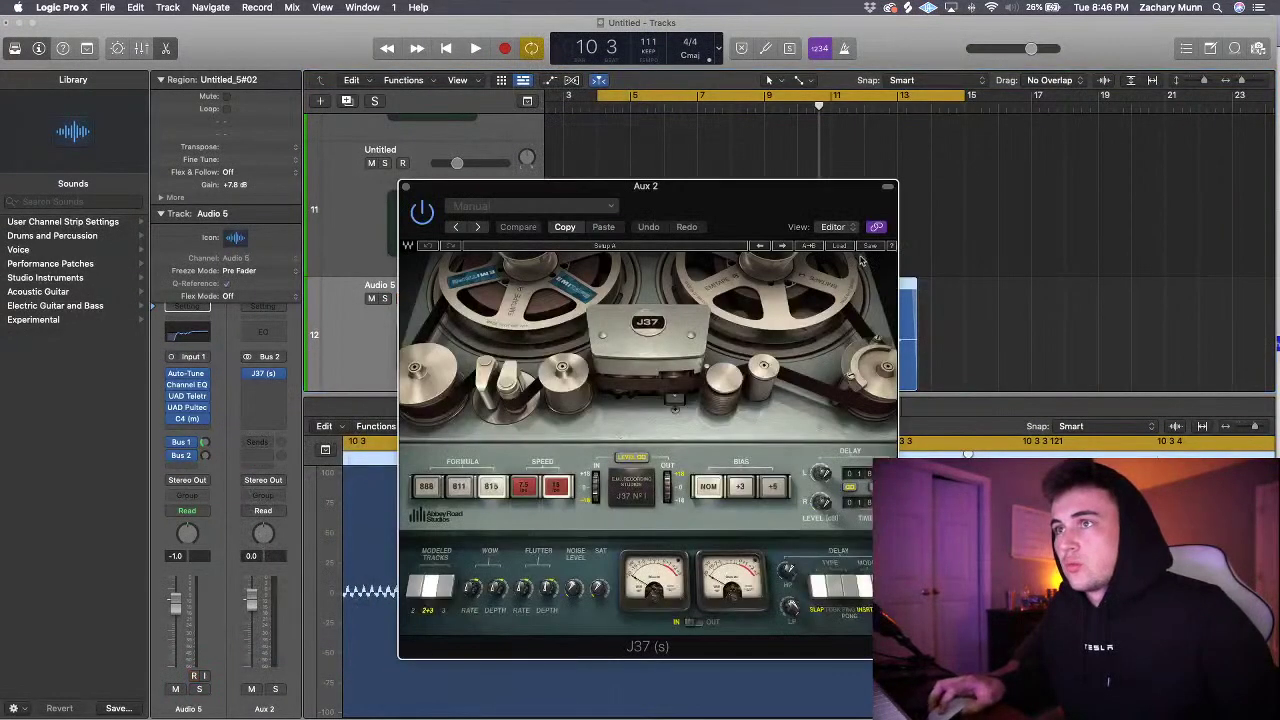
- Load the stereo vocal slap preset from J37's factory Send presets
click(839, 246)
mouse_move(922, 349)
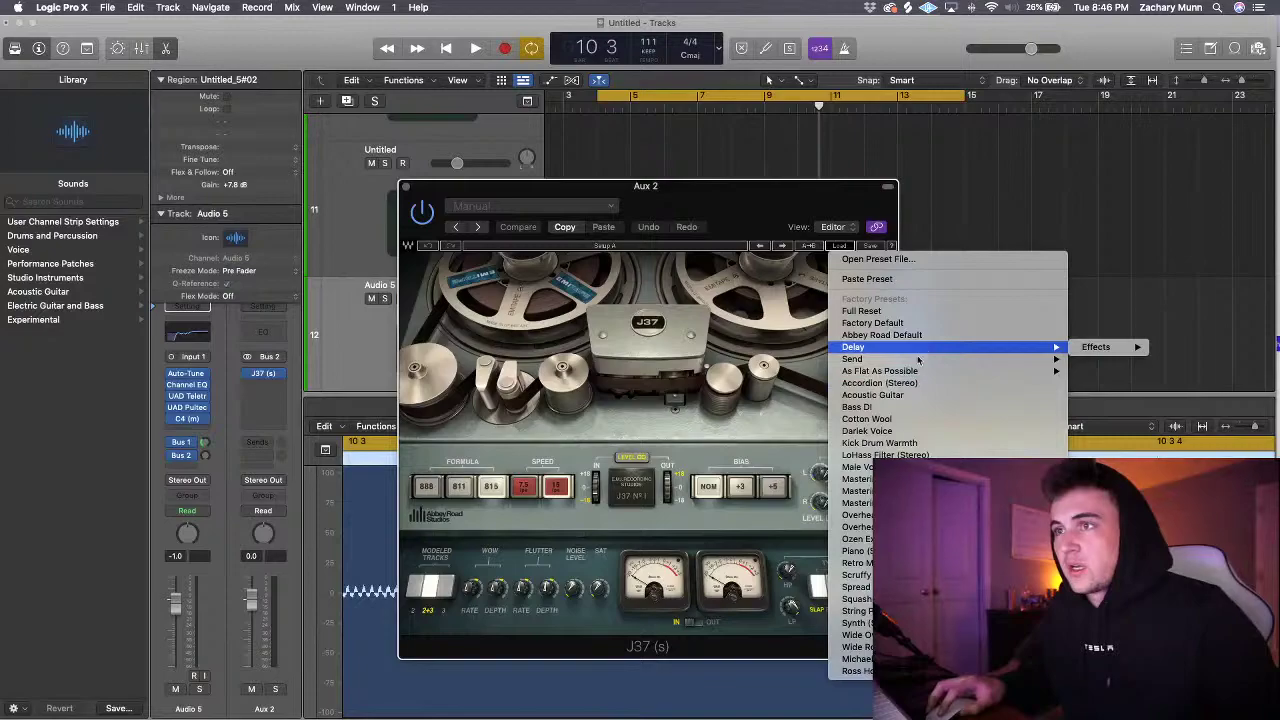
mouse_move(1105, 365)
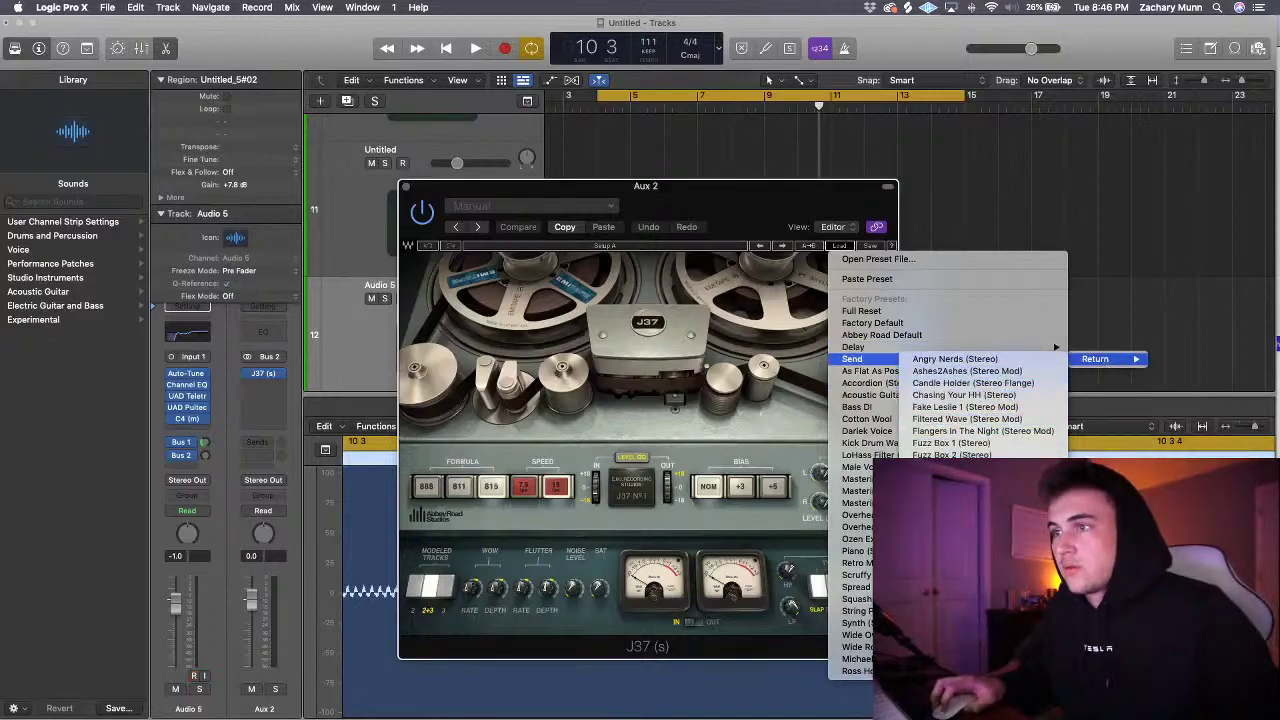
click(962, 646)
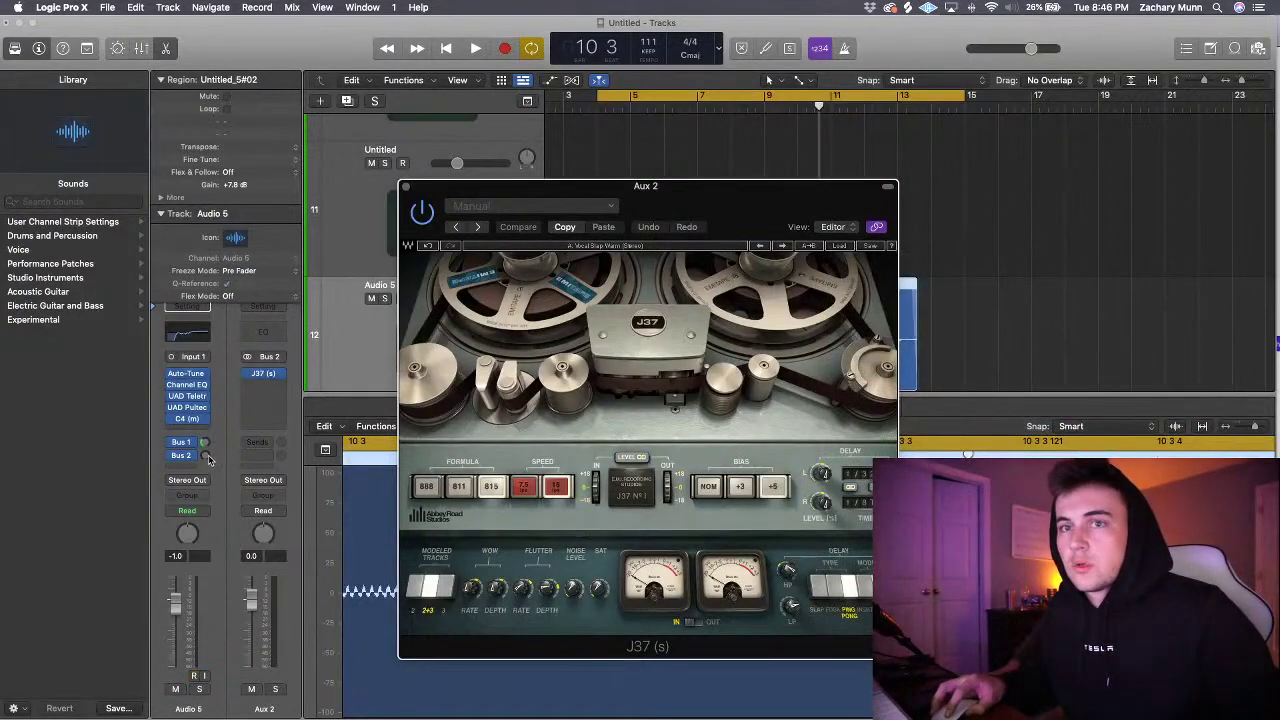
- Add a Channel EQ to Aux 2 with a 140 Hz low cut, a 4.6 dB cut at 262 Hz and a high cut just below 4 kHz
click(263, 331)
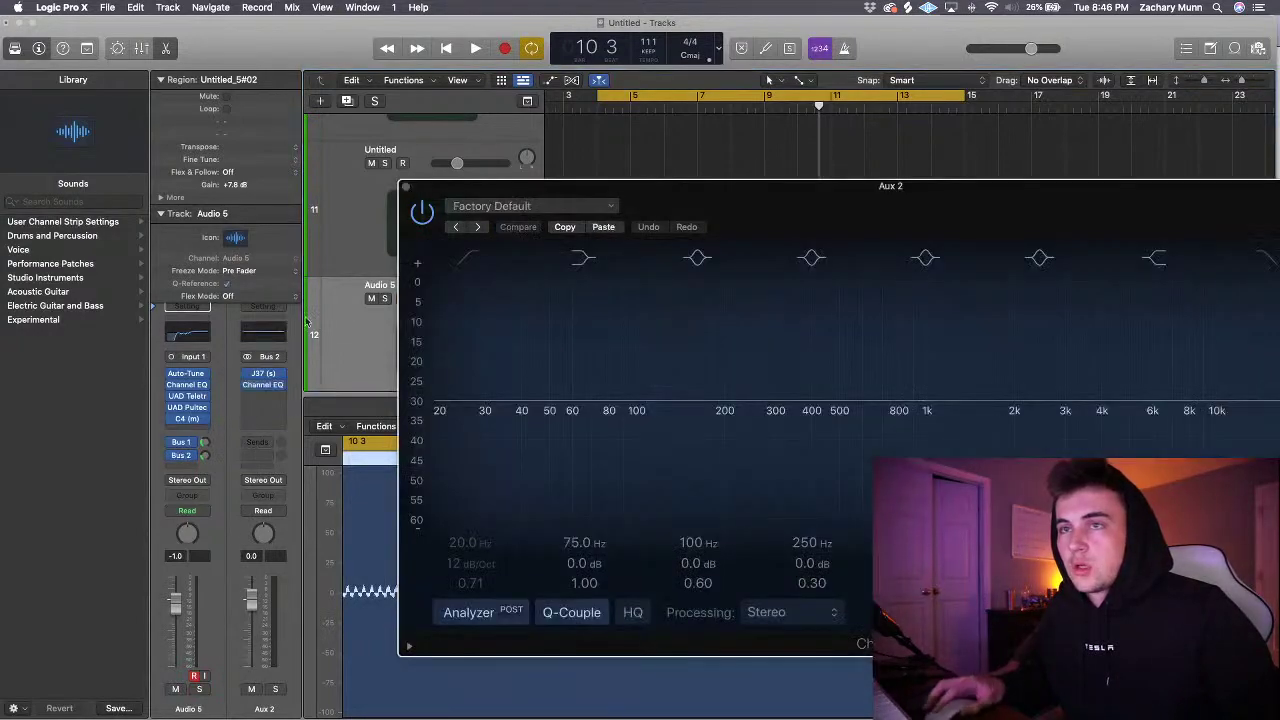
drag(448, 420, 679, 423)
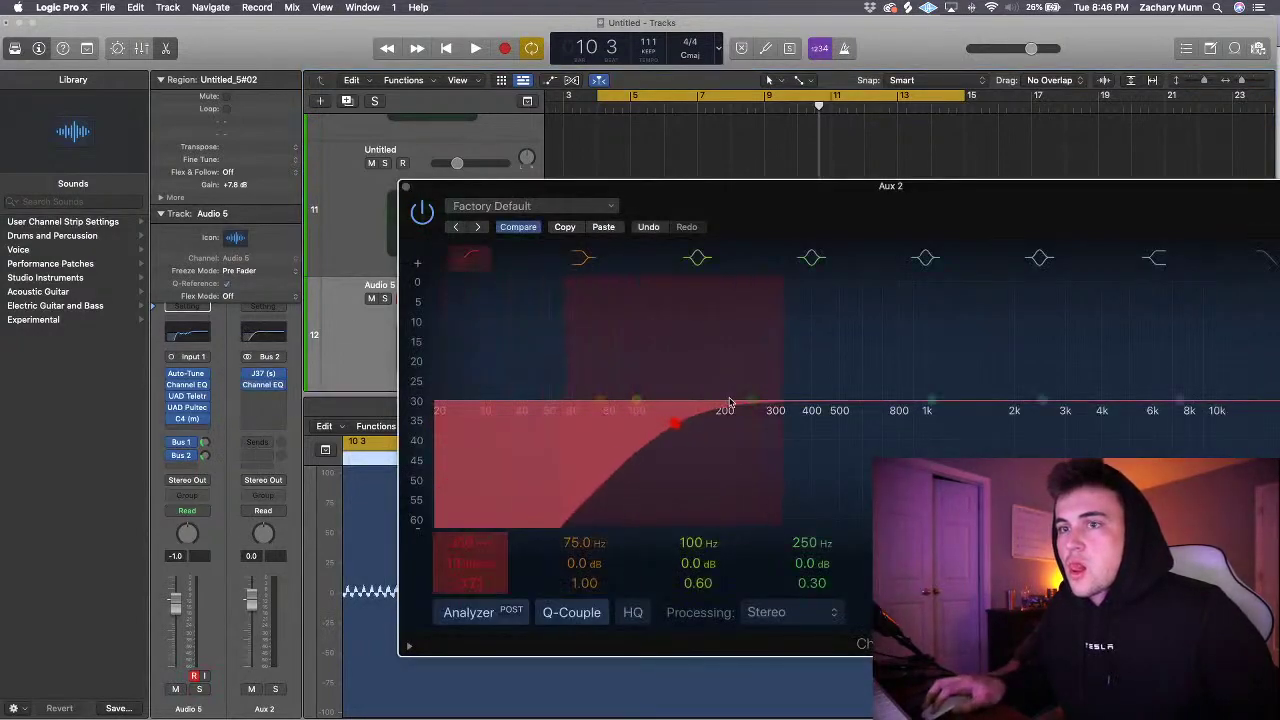
drag(838, 187, 709, 102)
drag(648, 330, 651, 366)
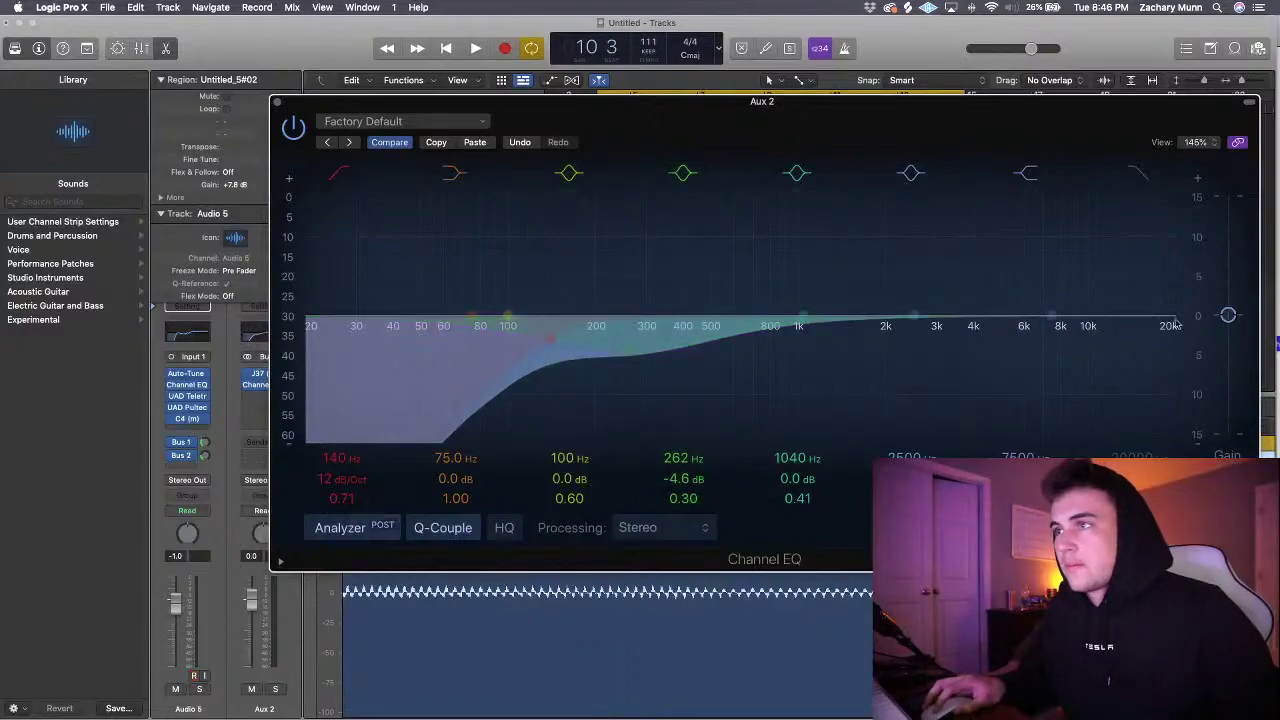
drag(1182, 255, 982, 281)
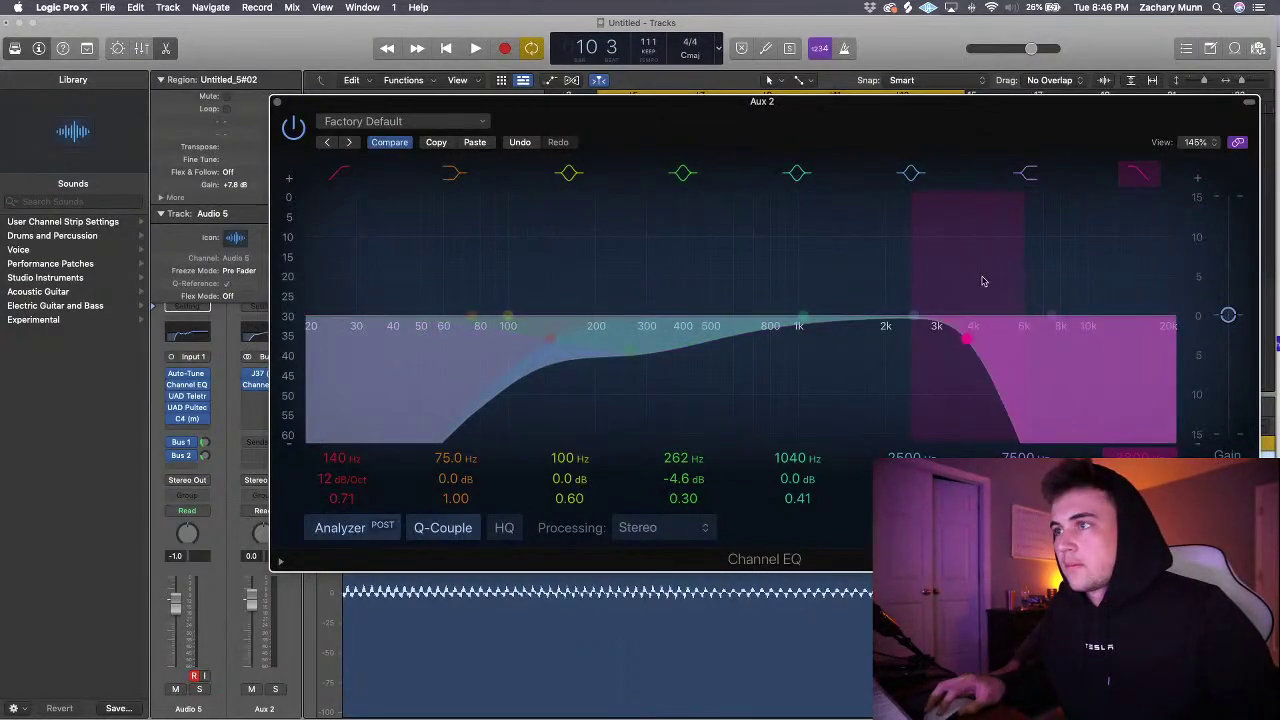
- Play the mix, readjust the vocal's Bus 1 send level, and shift the high shelf in the Aux 1 reverb EQ slightly lower in frequency
key(space)
click(277, 101)
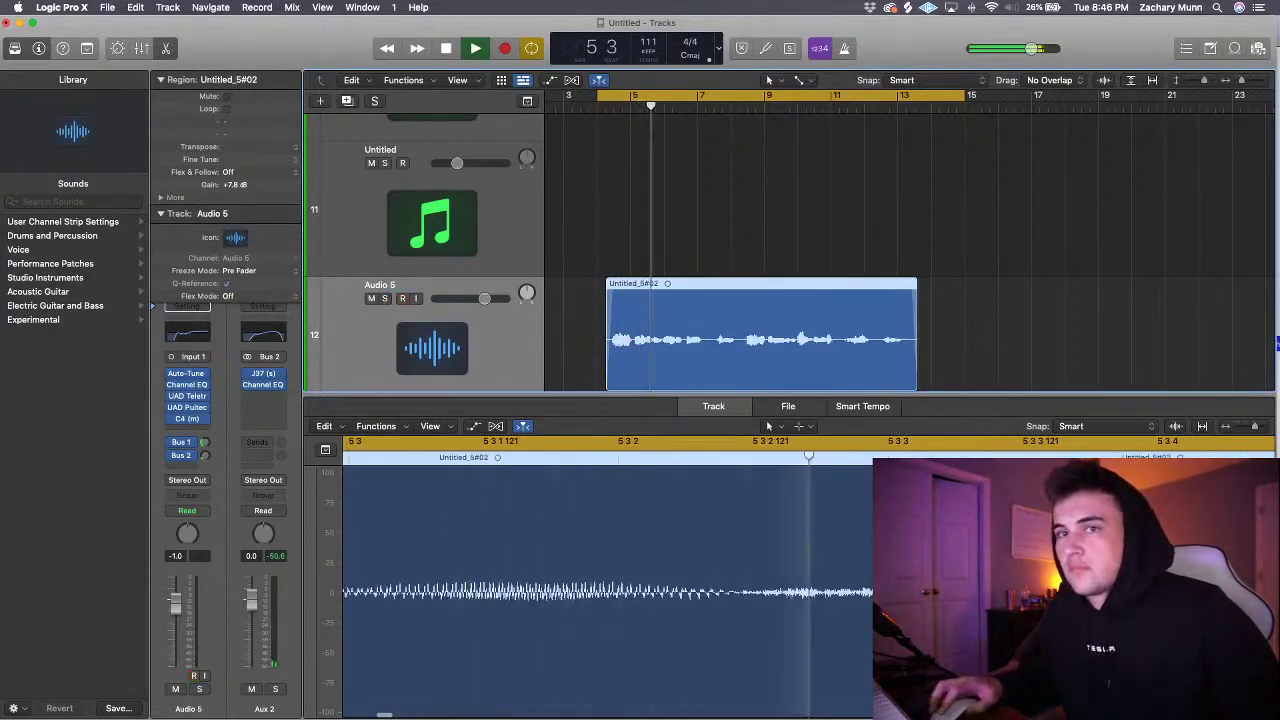
drag(205, 443, 205, 434)
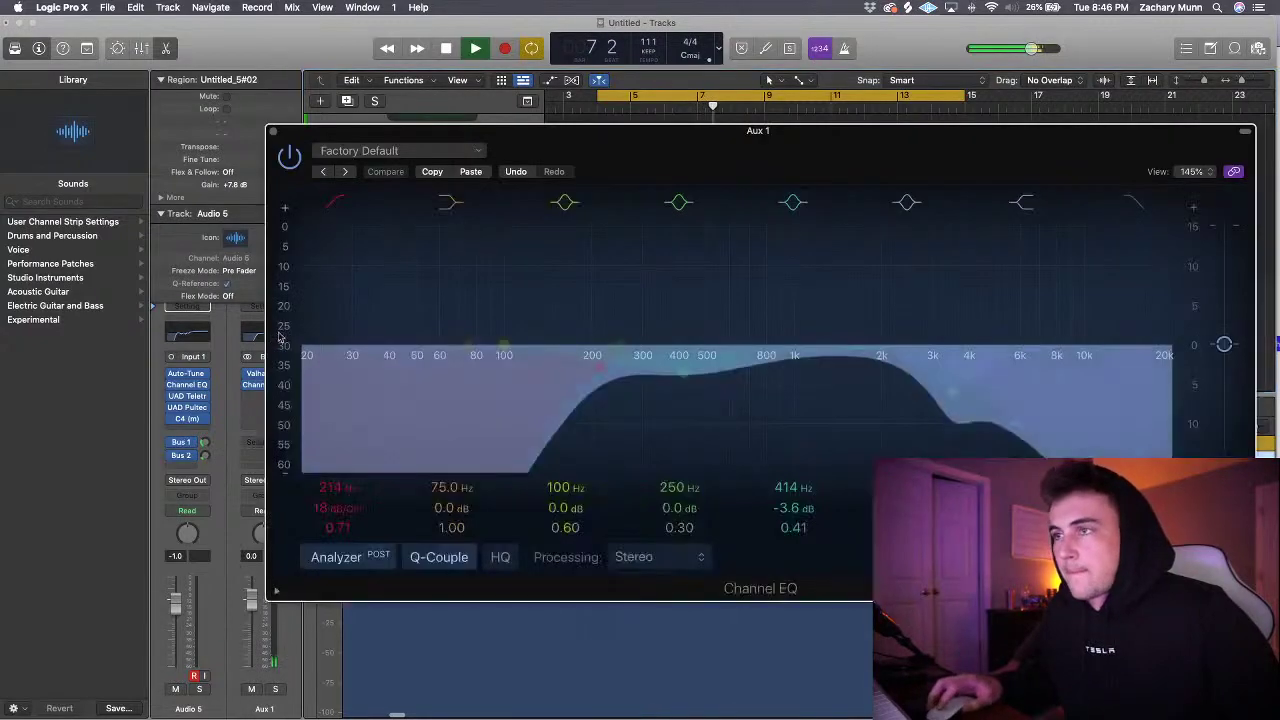
click(275, 337)
drag(1028, 425, 1018, 425)
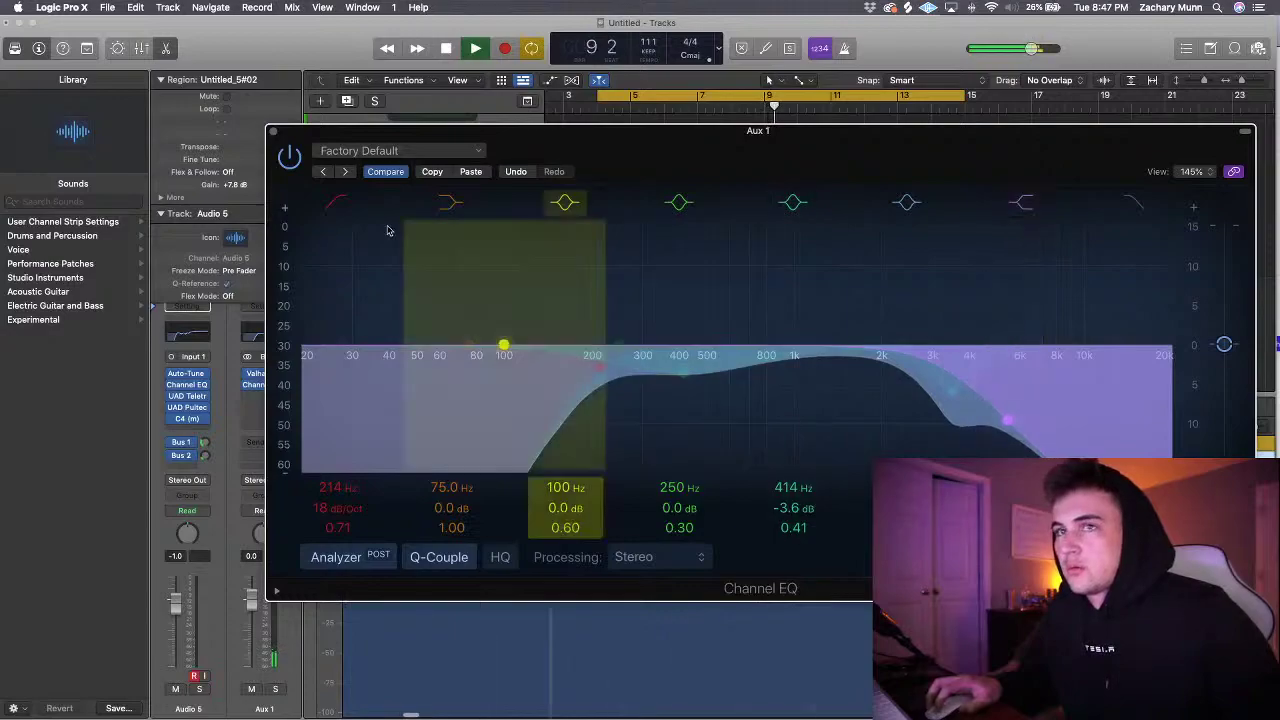
click(272, 131)
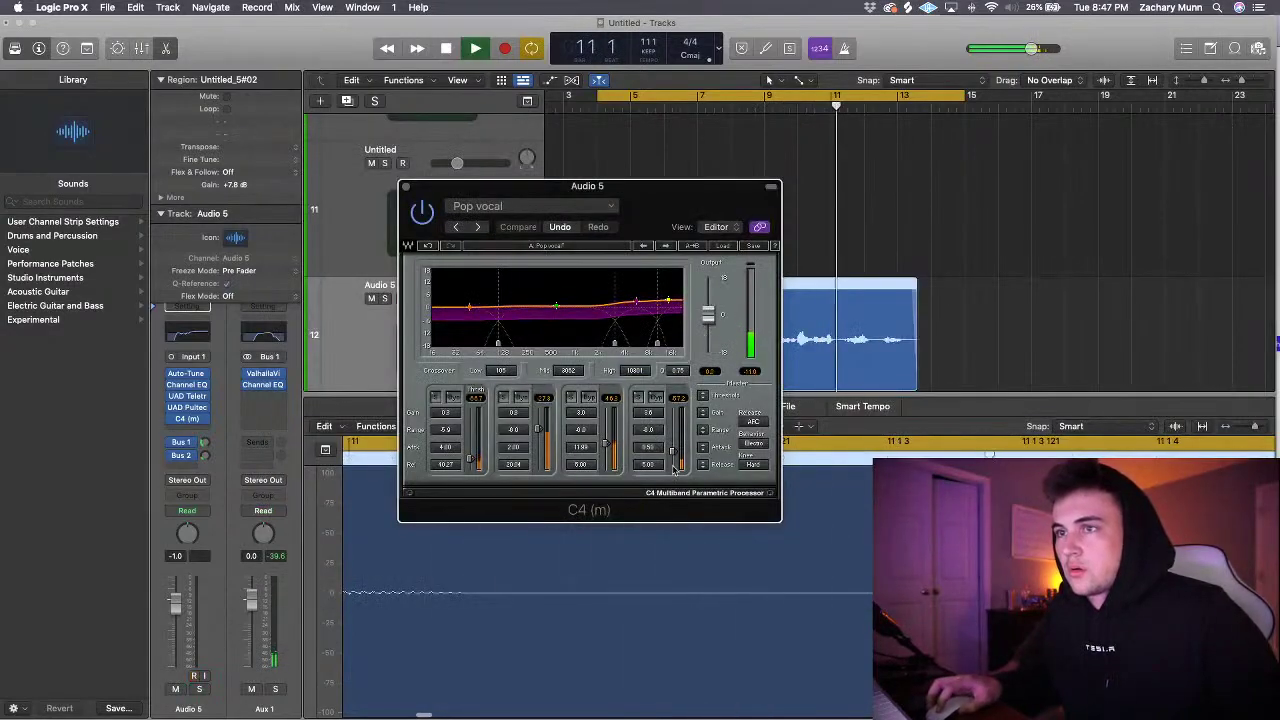
- Raise the high band threshold in the vocal's C4, set its high crossover to about 5783 Hz, and readjust the high band's gain
drag(674, 451, 674, 444)
drag(668, 299, 654, 291)
mouse_move(628, 343)
mouse_down()
mouse_move(607, 343)
mouse_move(637, 343)
mouse_up()
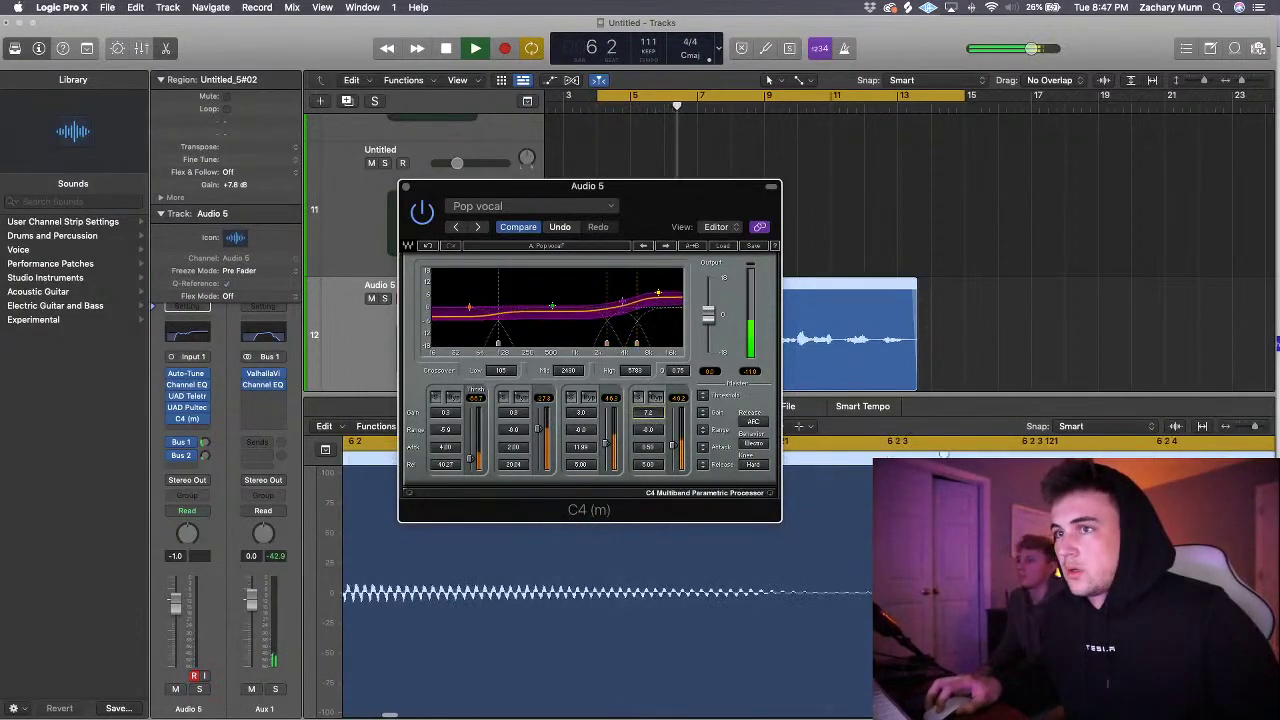
drag(646, 412, 645, 416)
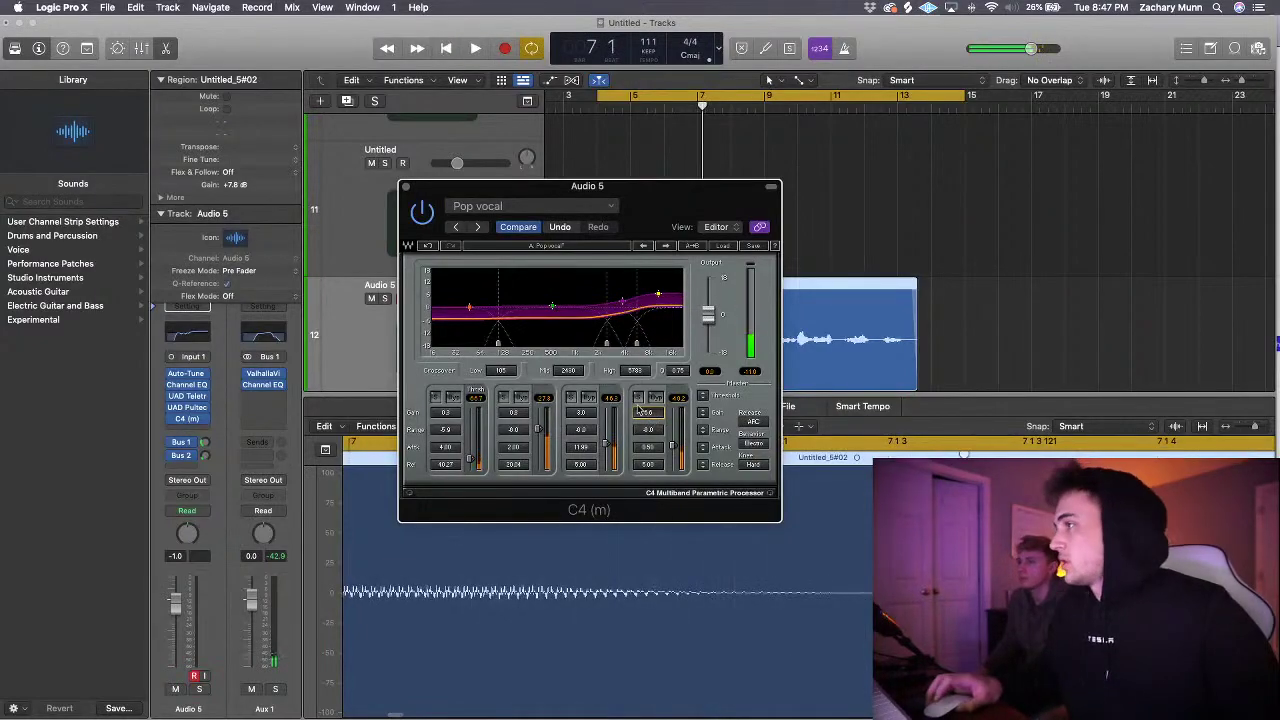
click(405, 188)
- Play the song again and review the vocal region against the beat tracks at reduced track height
click(766, 200)
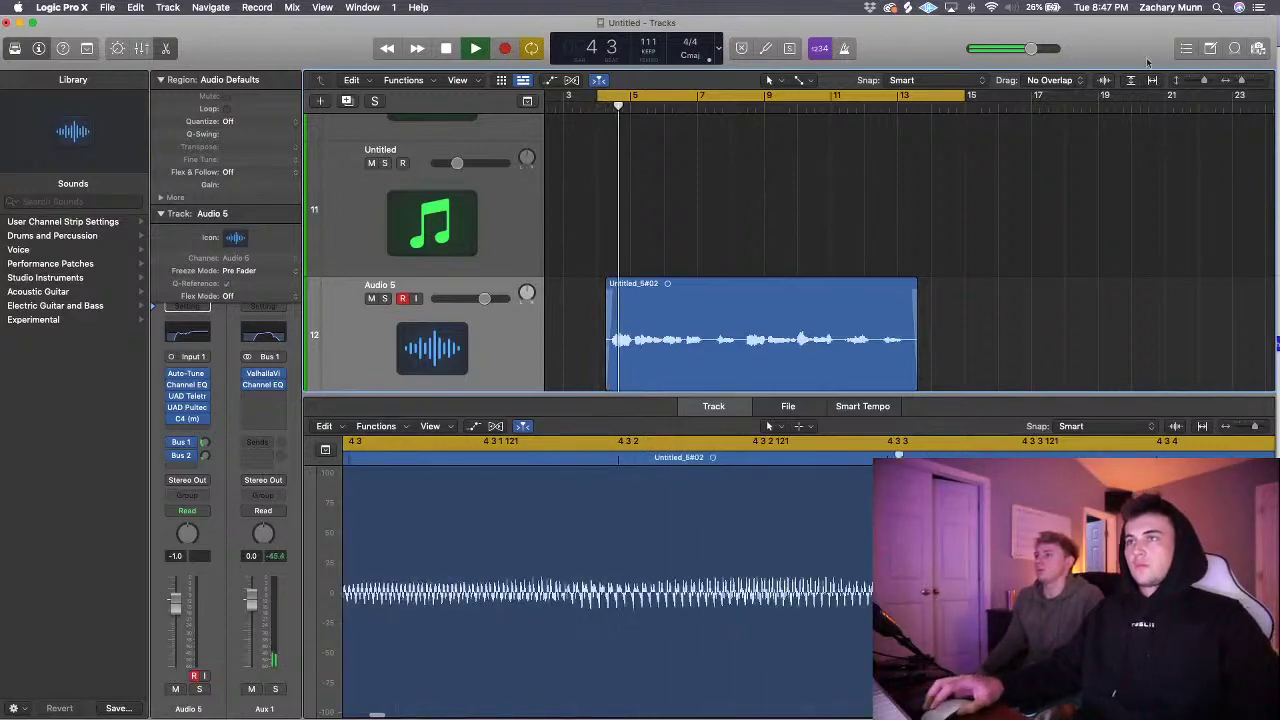
drag(1204, 80, 1198, 80)
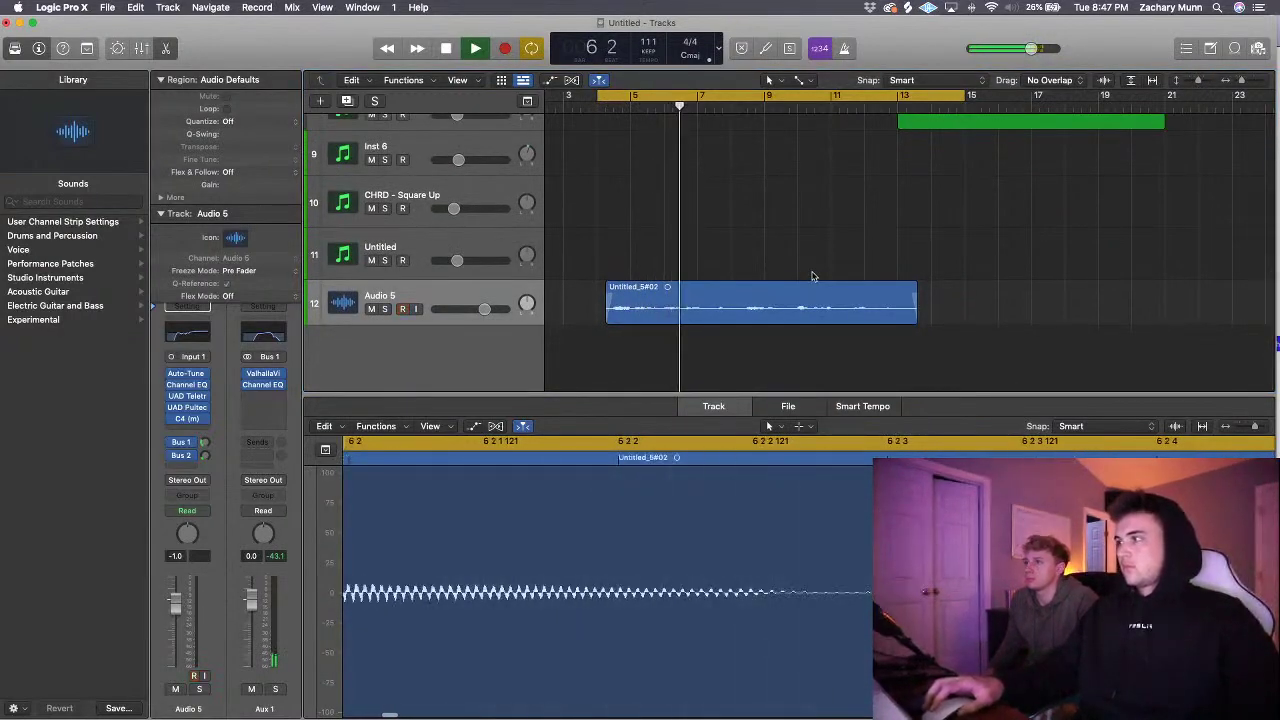
scroll(814, 270, up, 5)
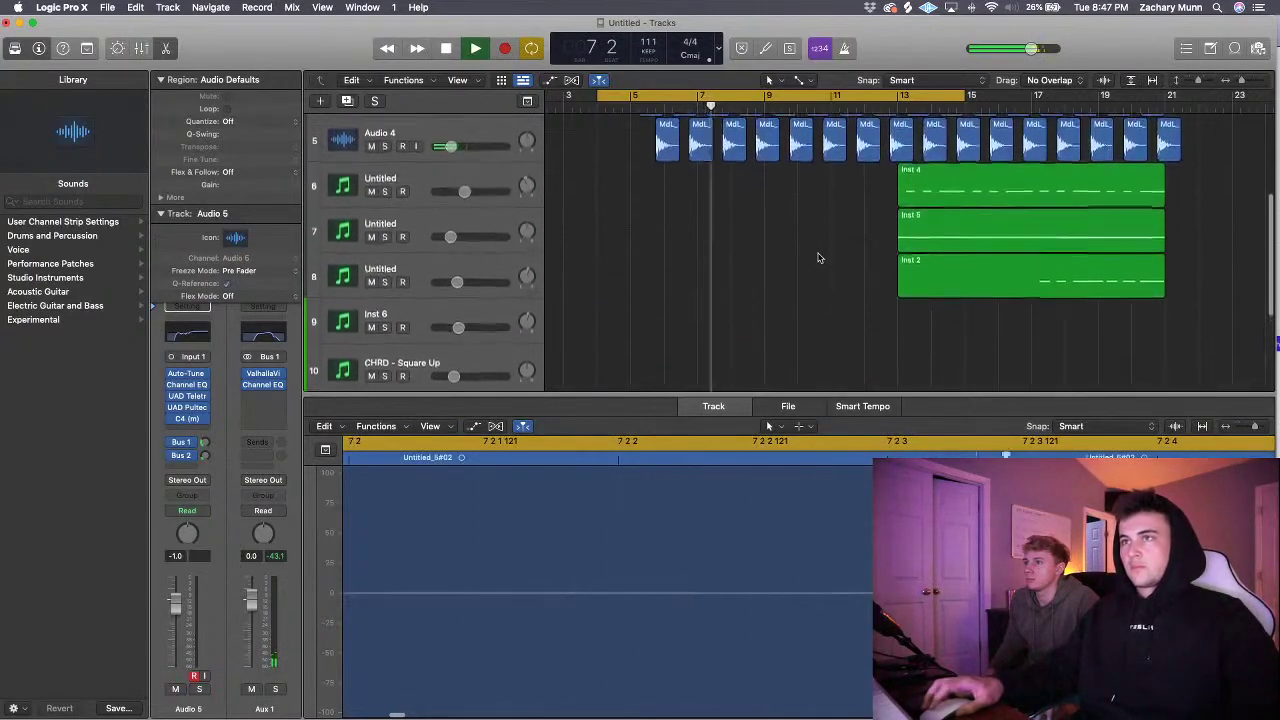
scroll(818, 258, down, 5)
key(super+Right)
key(super+Right)
key(super+Right)
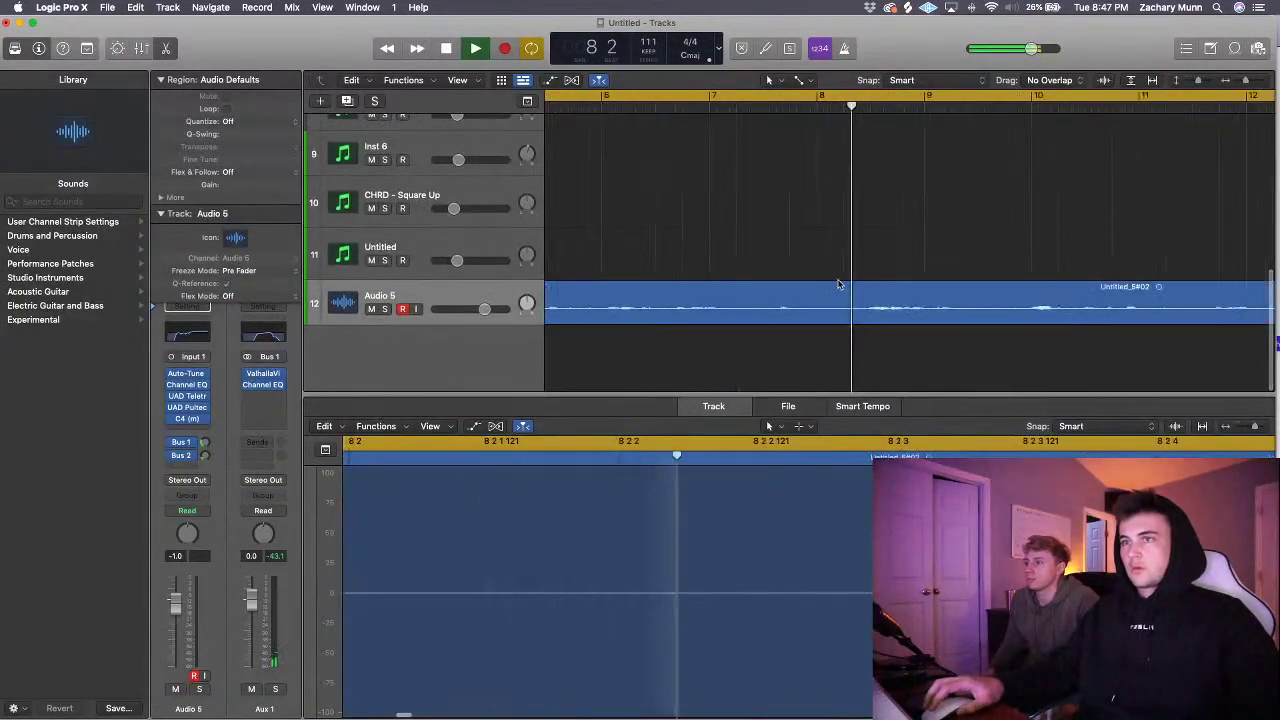
key(super+Left)
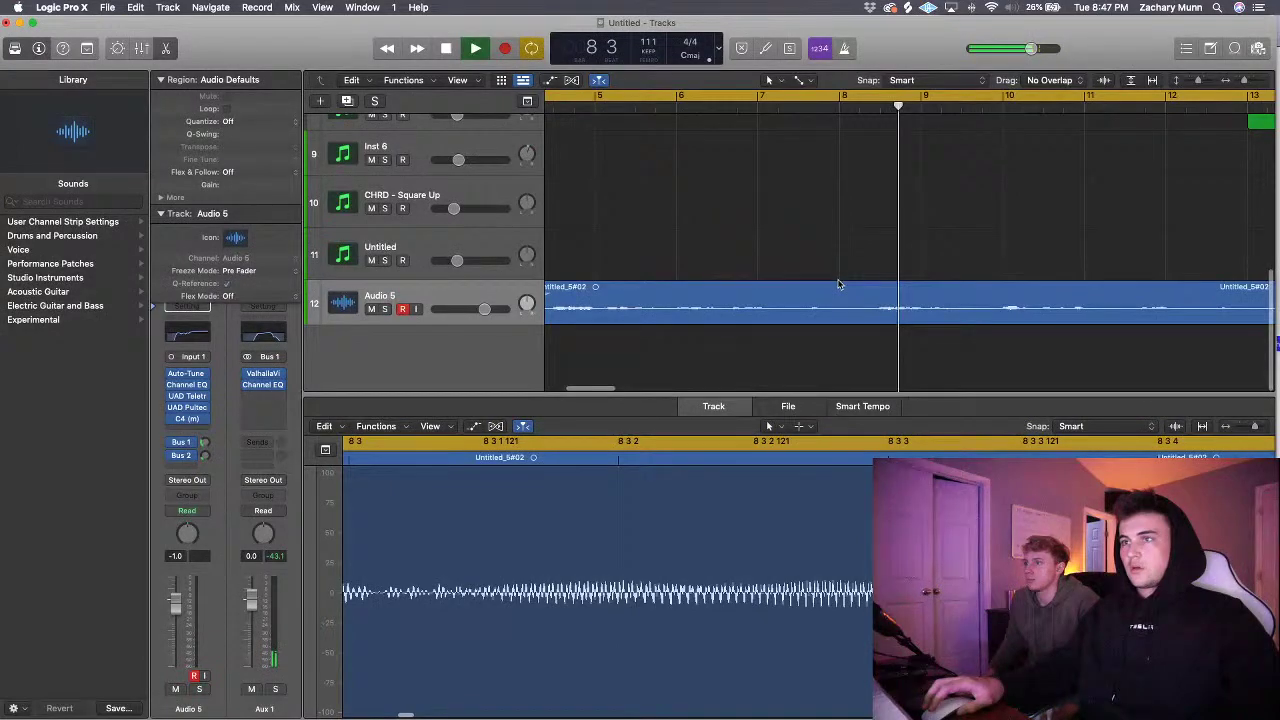
scroll(838, 284, right, 5)
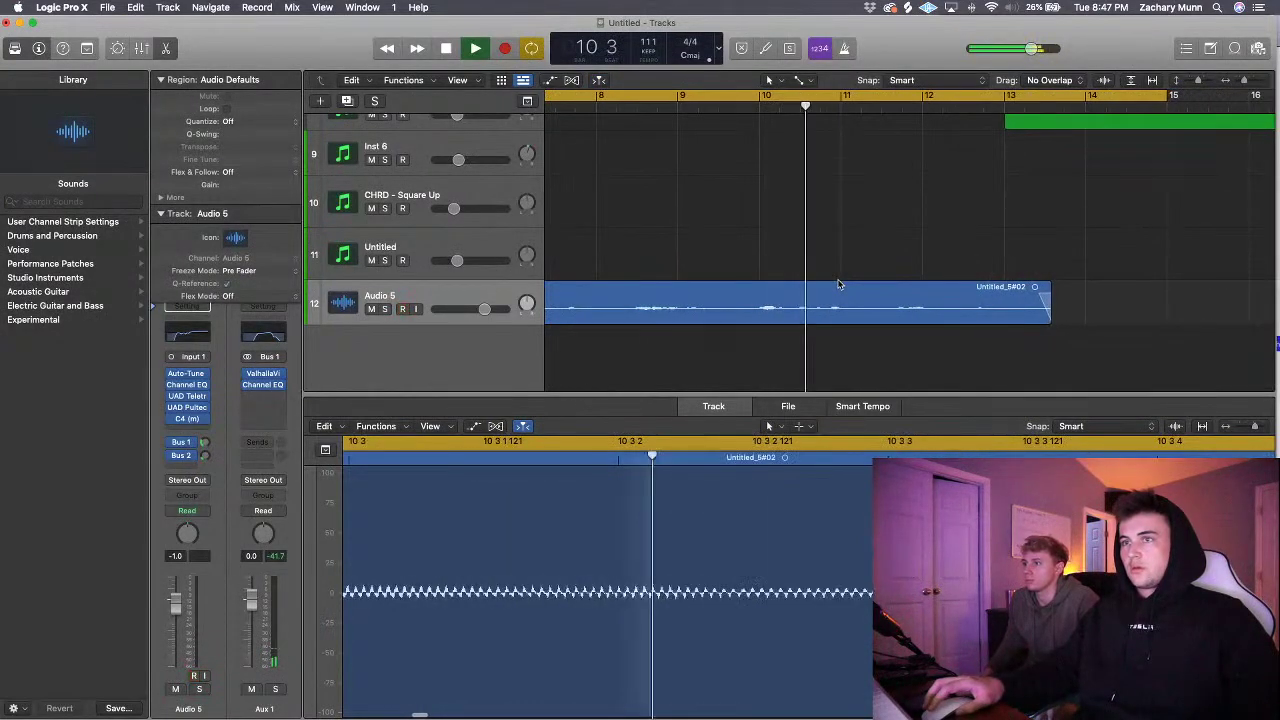
- Turn off cycle mode and play the end of the vocal region past bar 13
click(827, 293)
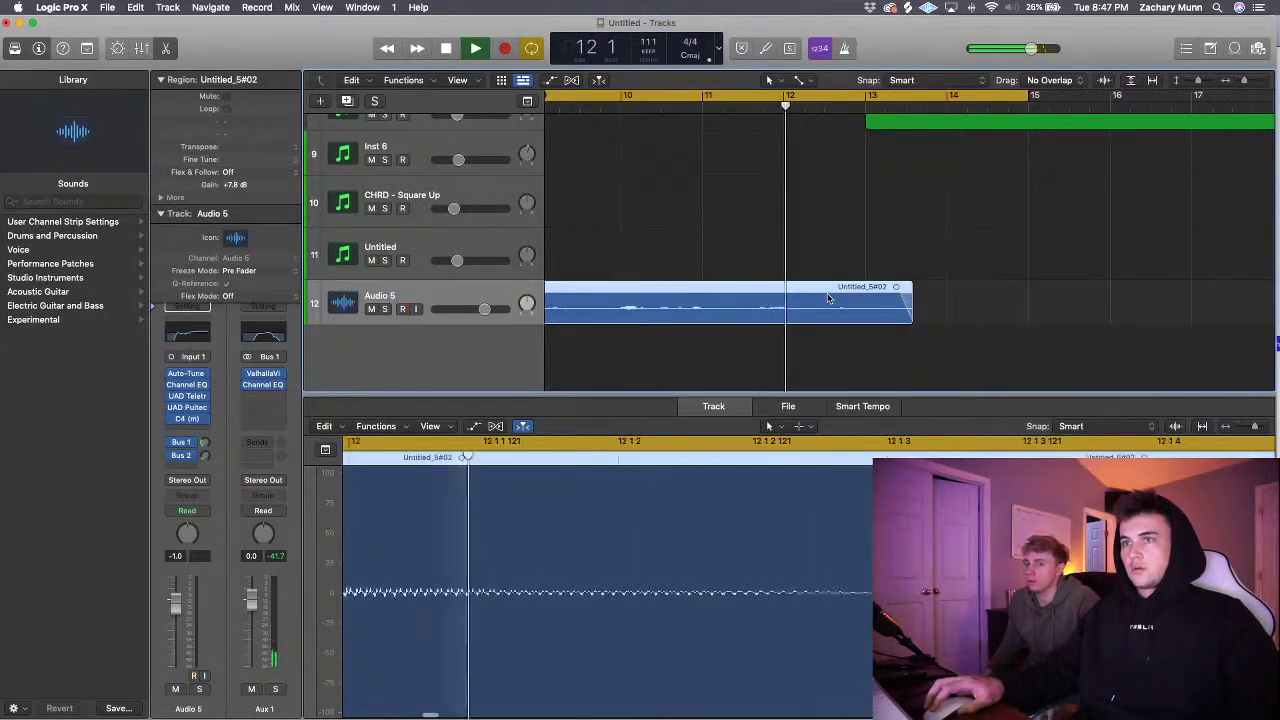
key(space)
key(space)
key(c)
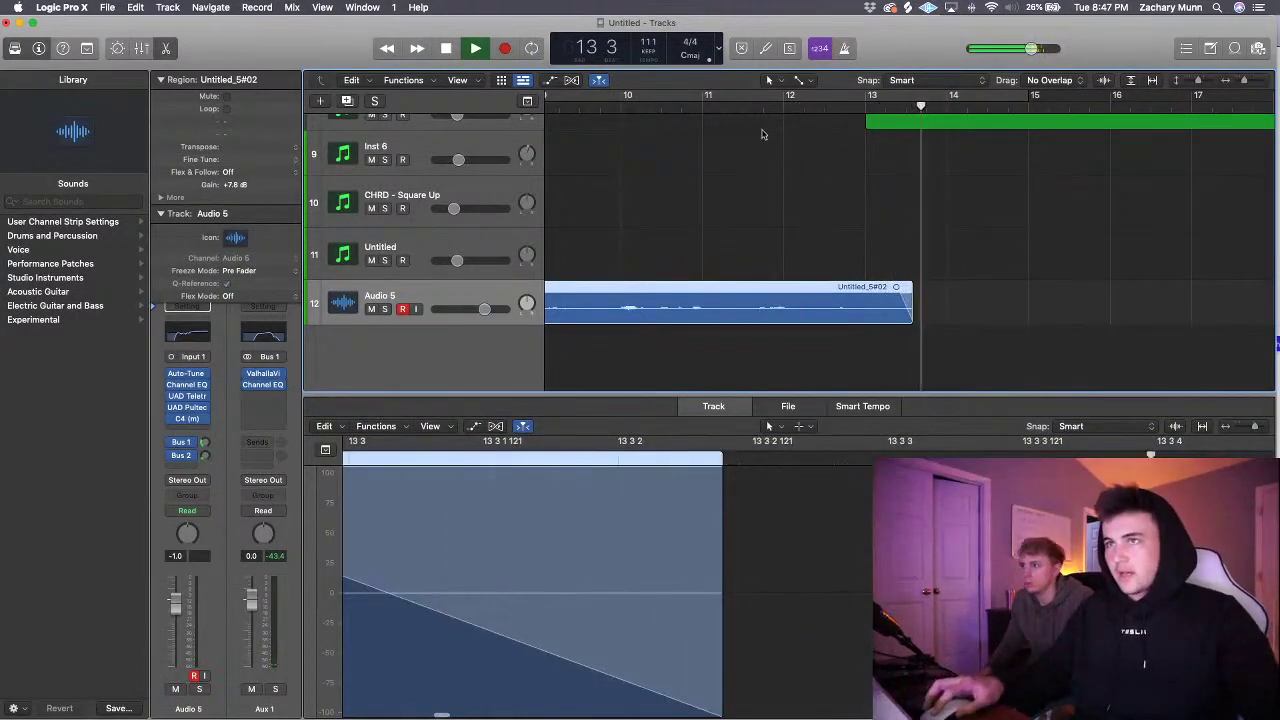
click(796, 190)
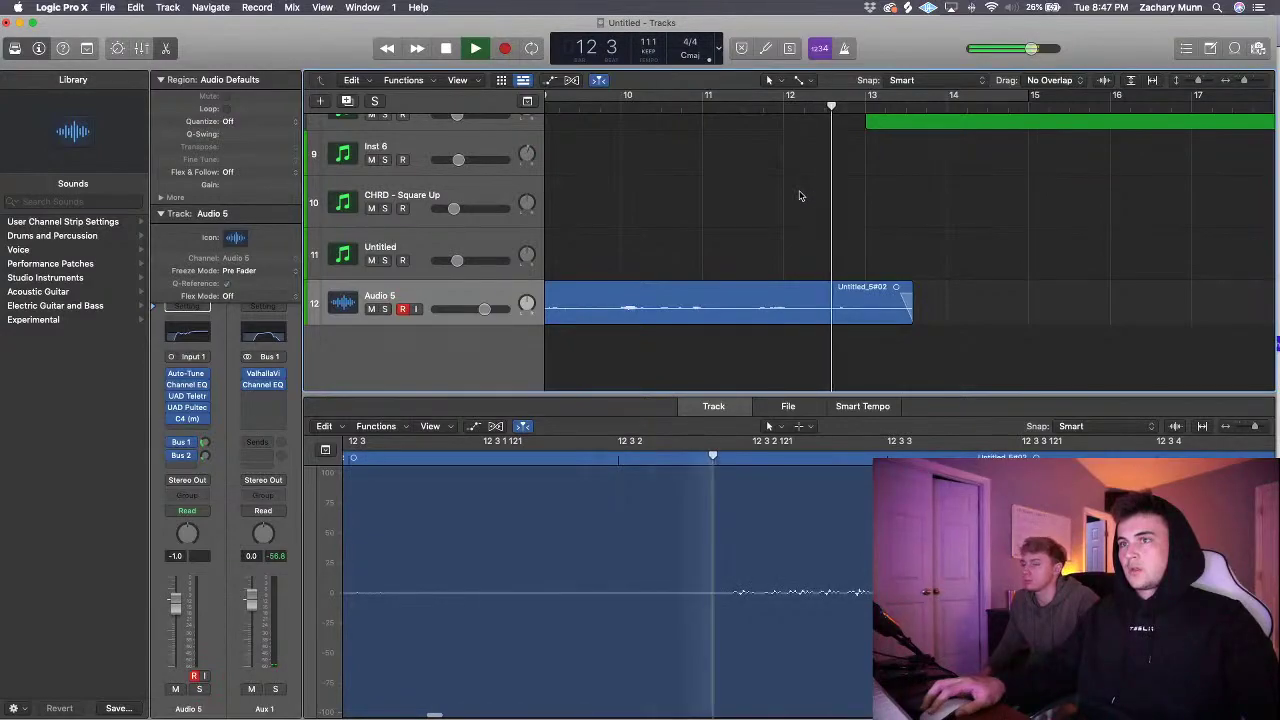
key(space)
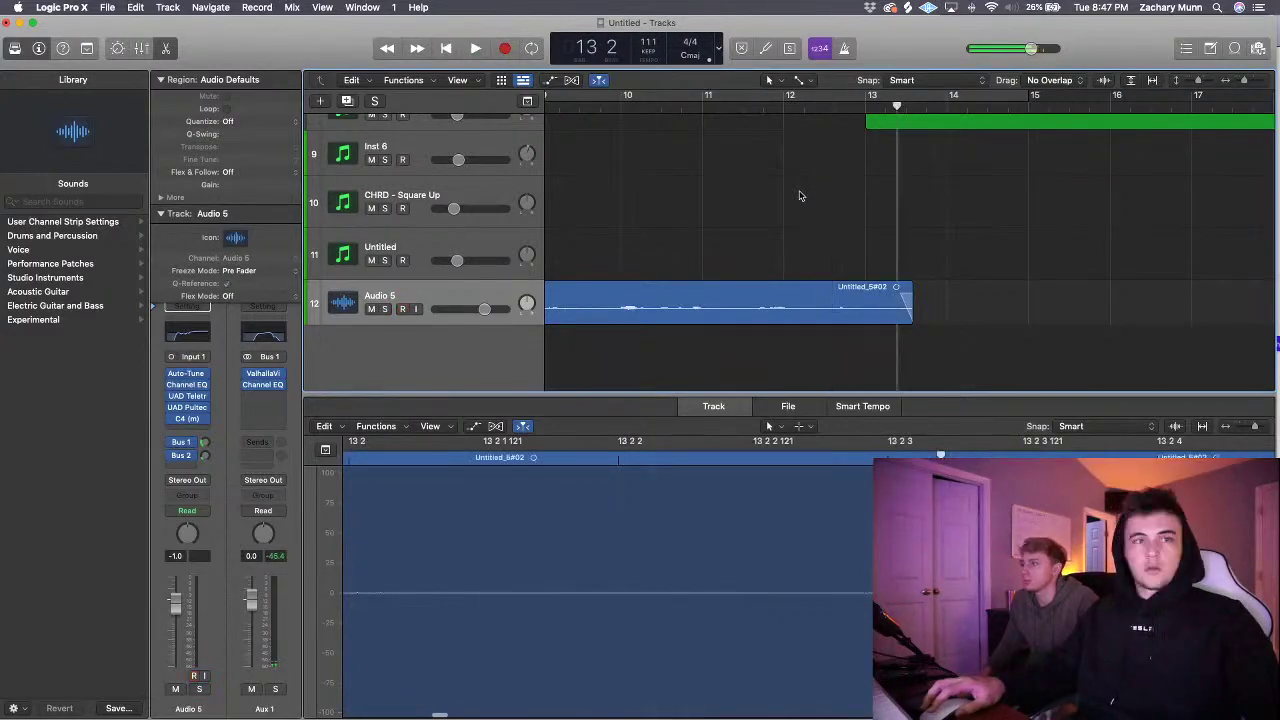
- Bounce the first Inst 1 region in place to a new track named Inst 1_bip, leaving the source and including the audio tail
scroll(800, 196, up, 8)
scroll(806, 154, left, 3)
drag(788, 148, 723, 188)
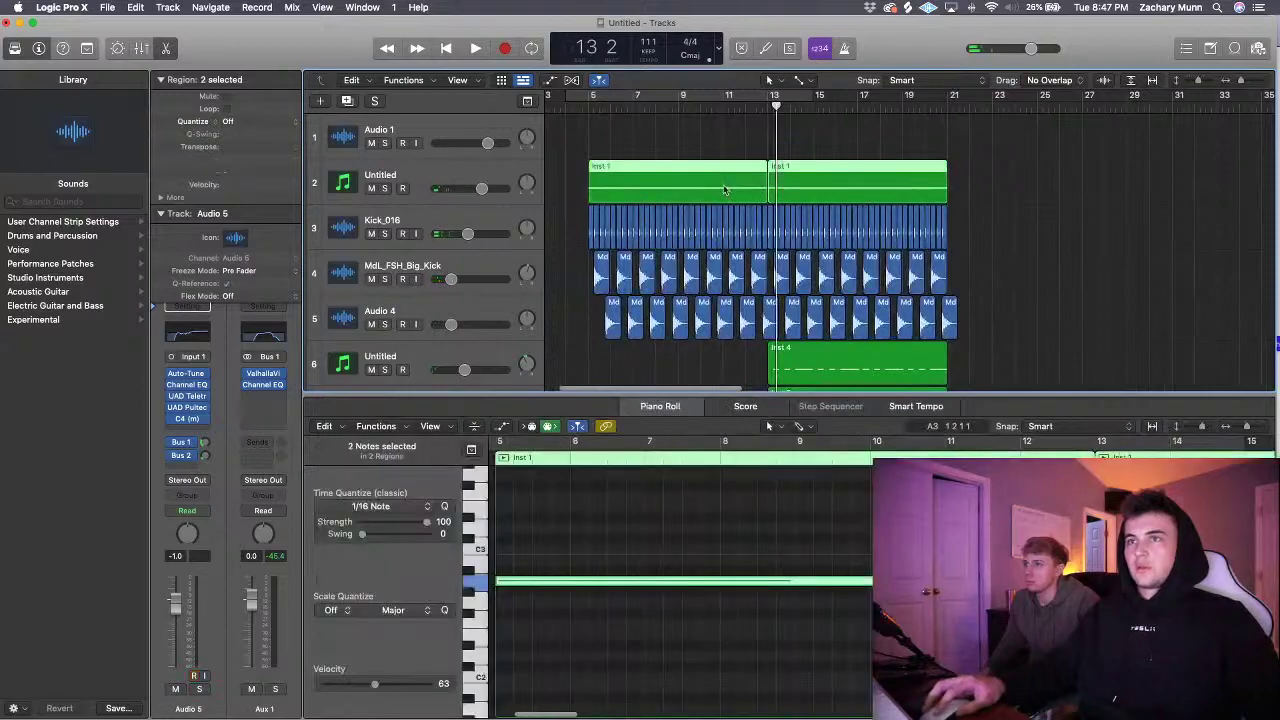
click(723, 156)
click(723, 177)
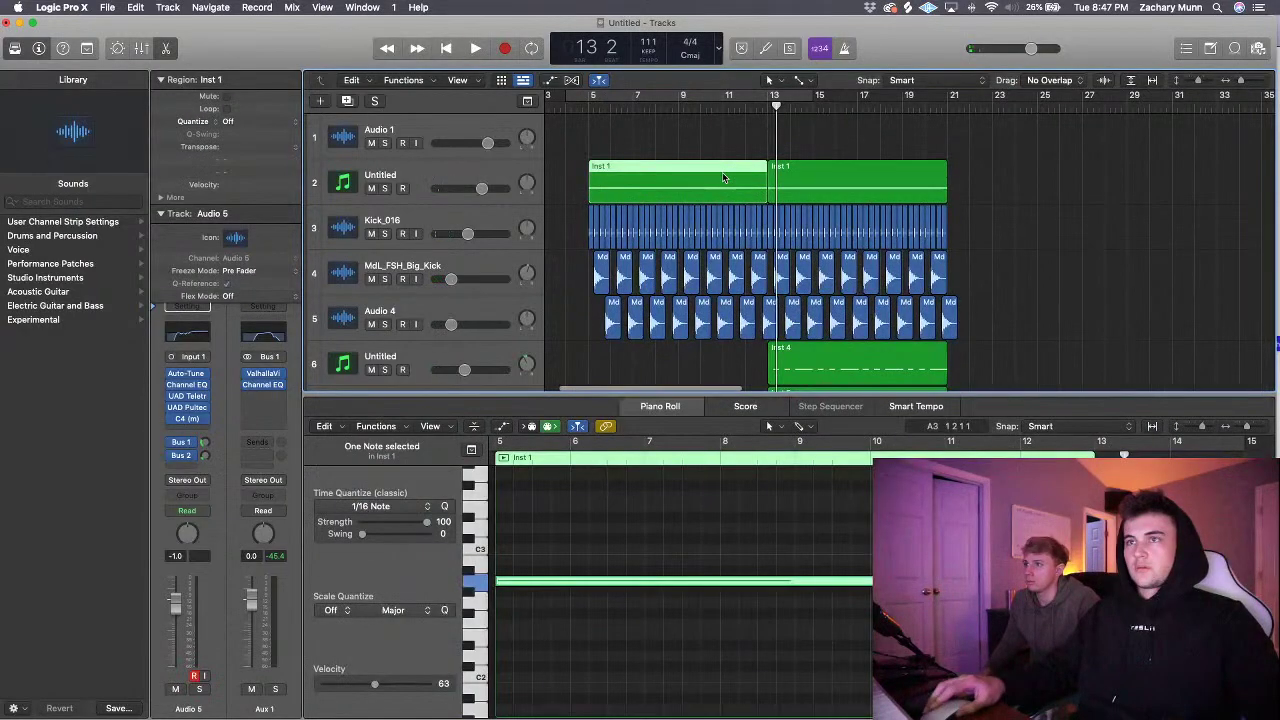
key(ctrl+b)
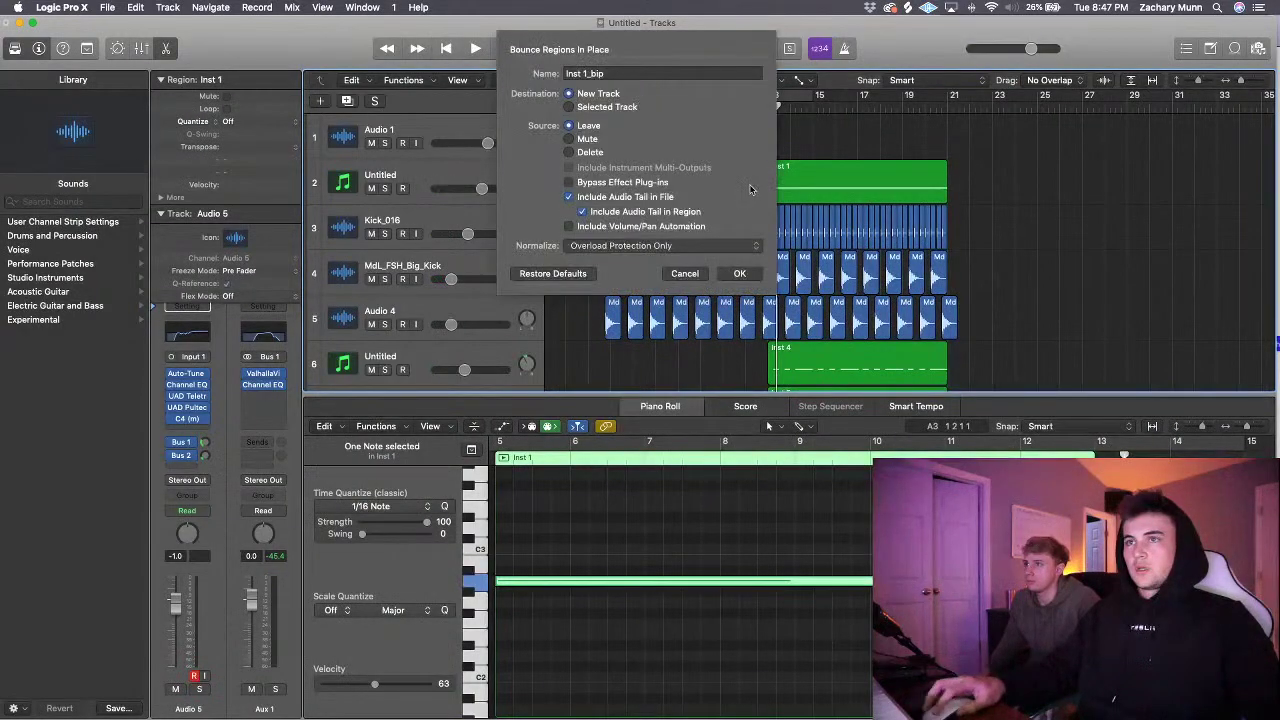
click(739, 273)
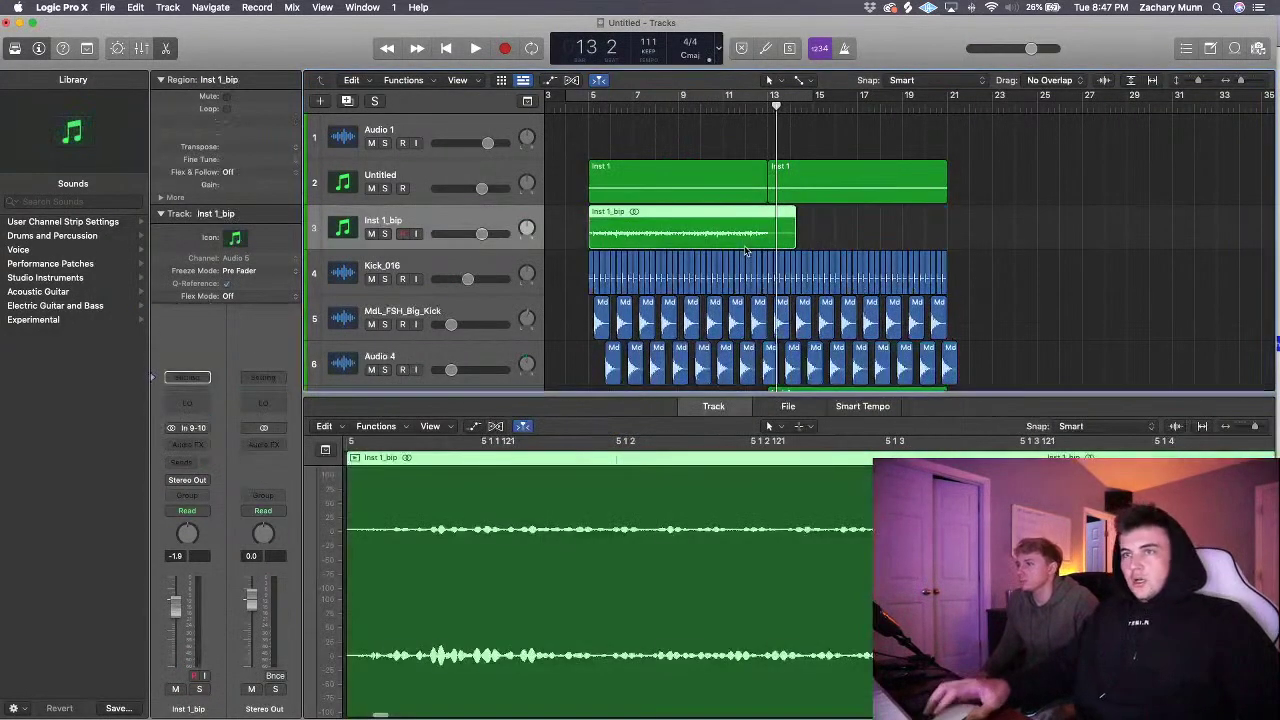
click(815, 223)
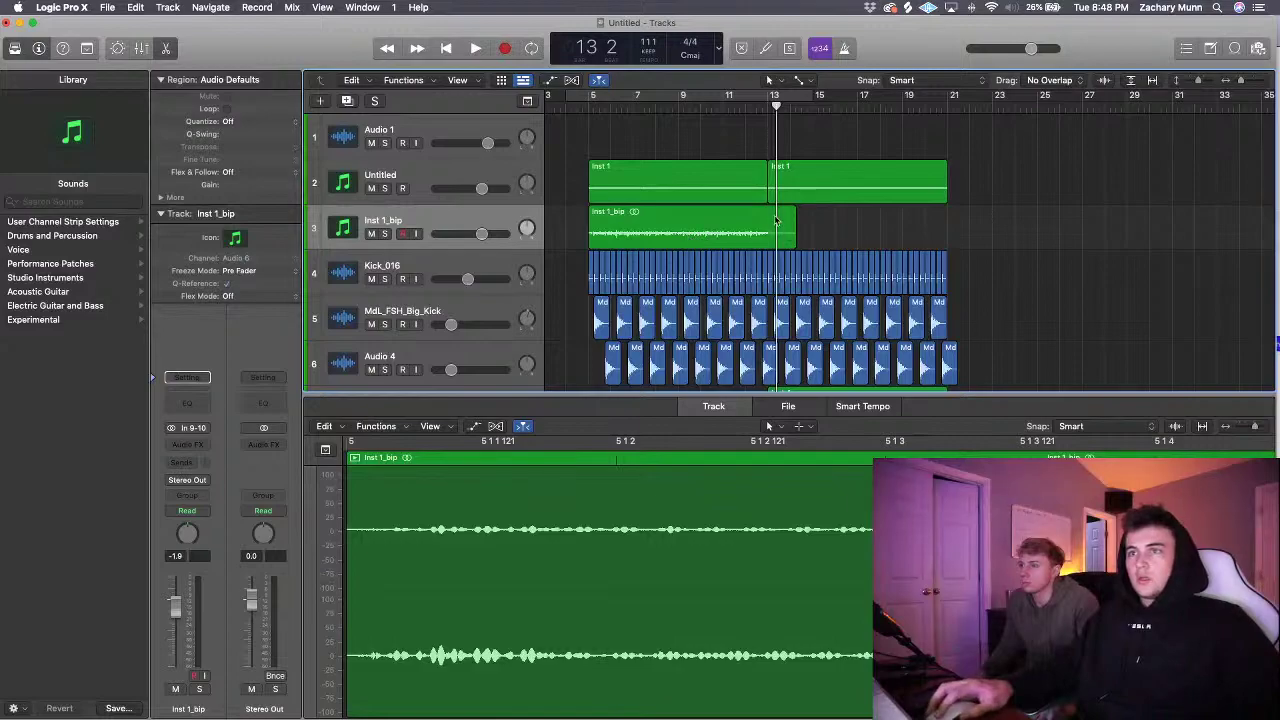
scroll(760, 210, down, 1)
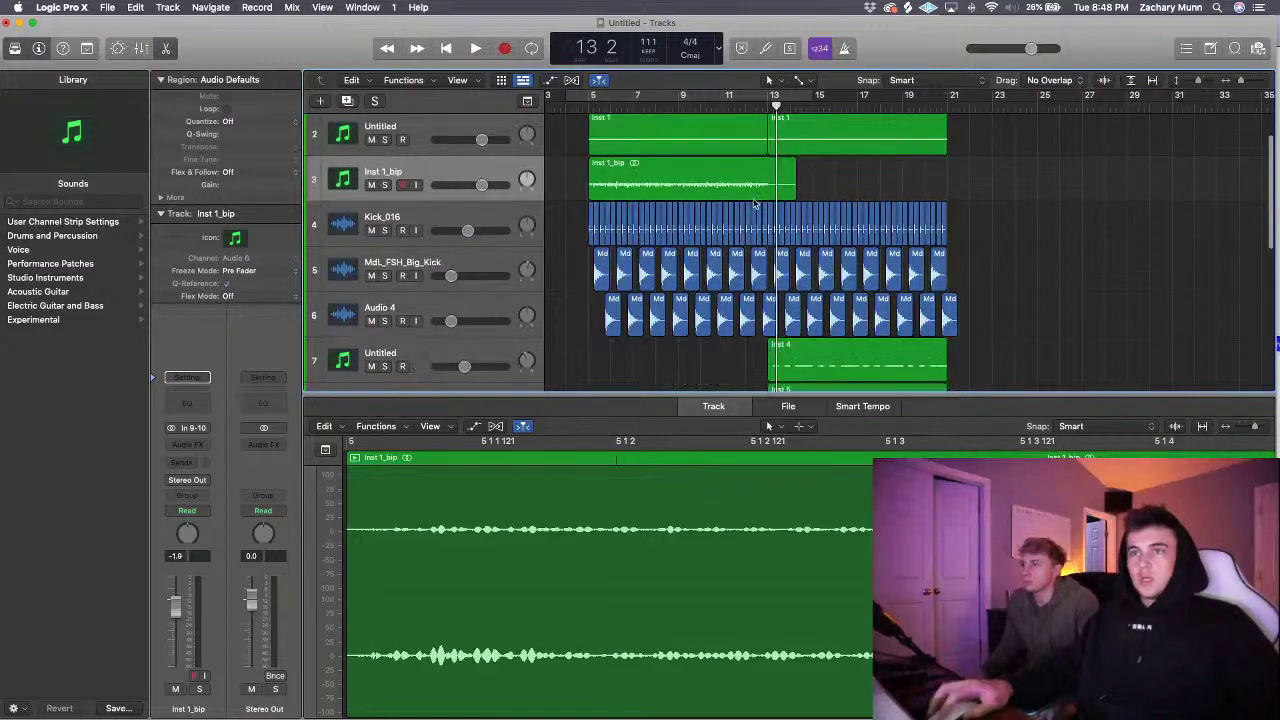
- Undo the single-region bounce and bounce both Inst 1 regions in place together
key(super+z)
drag(809, 177, 726, 149)
right_click(726, 146)
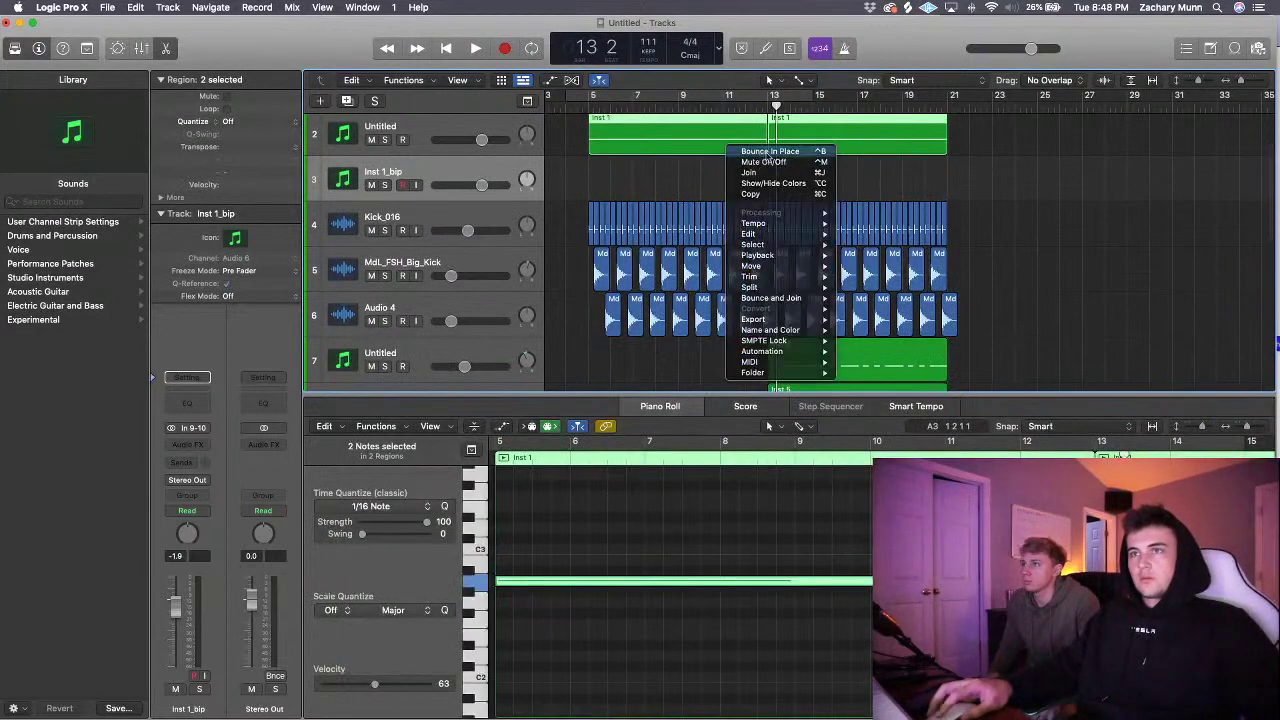
click(756, 151)
click(740, 258)
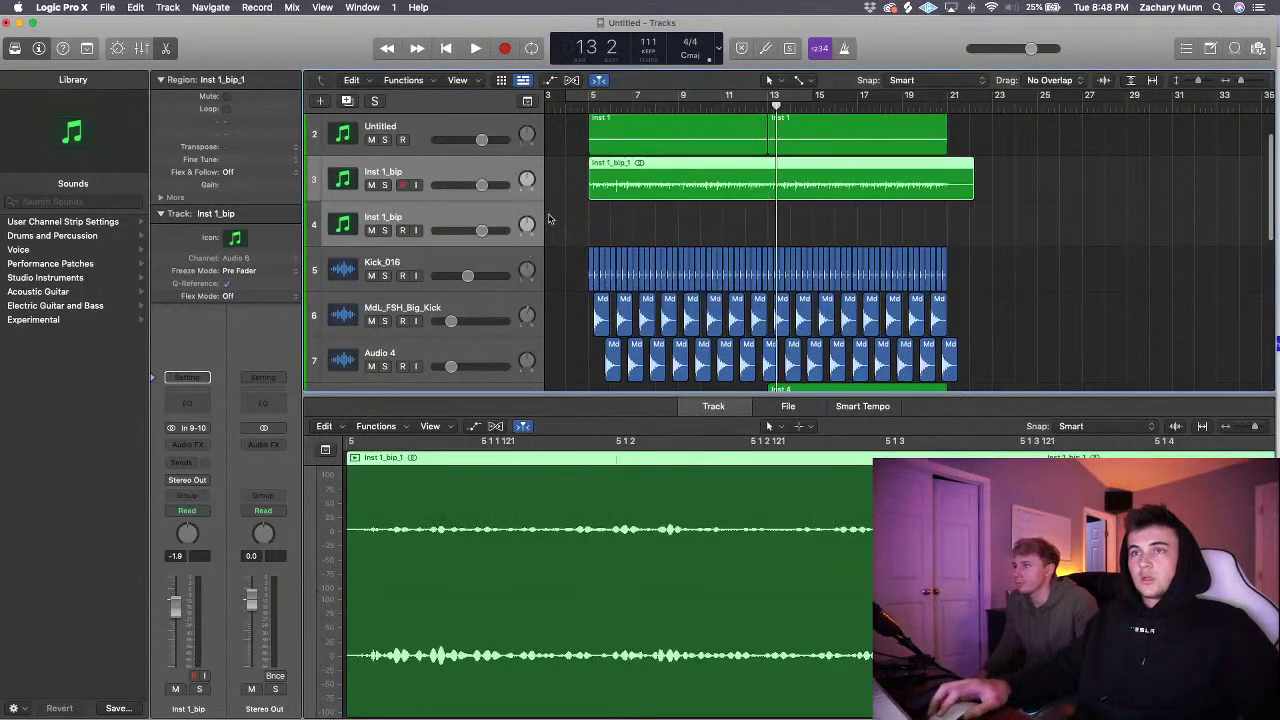
- Mute the original Inst 1 track and delete the empty duplicate Inst 1_bip track
scroll(512, 153, up, 2)
click(371, 167)
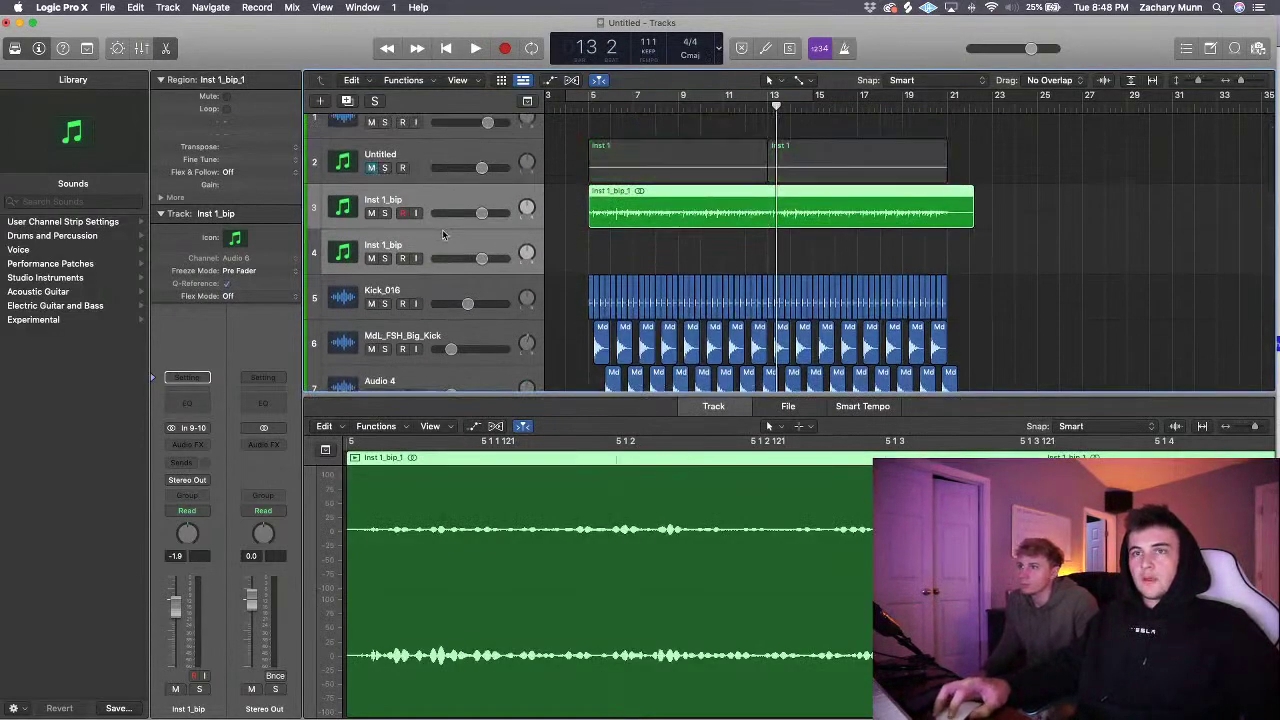
click(445, 240)
key(super+BackSpace)
- Play the beat from bar 5 and listen to the bounced audio leading up to bar 13
click(590, 107)
key(space)
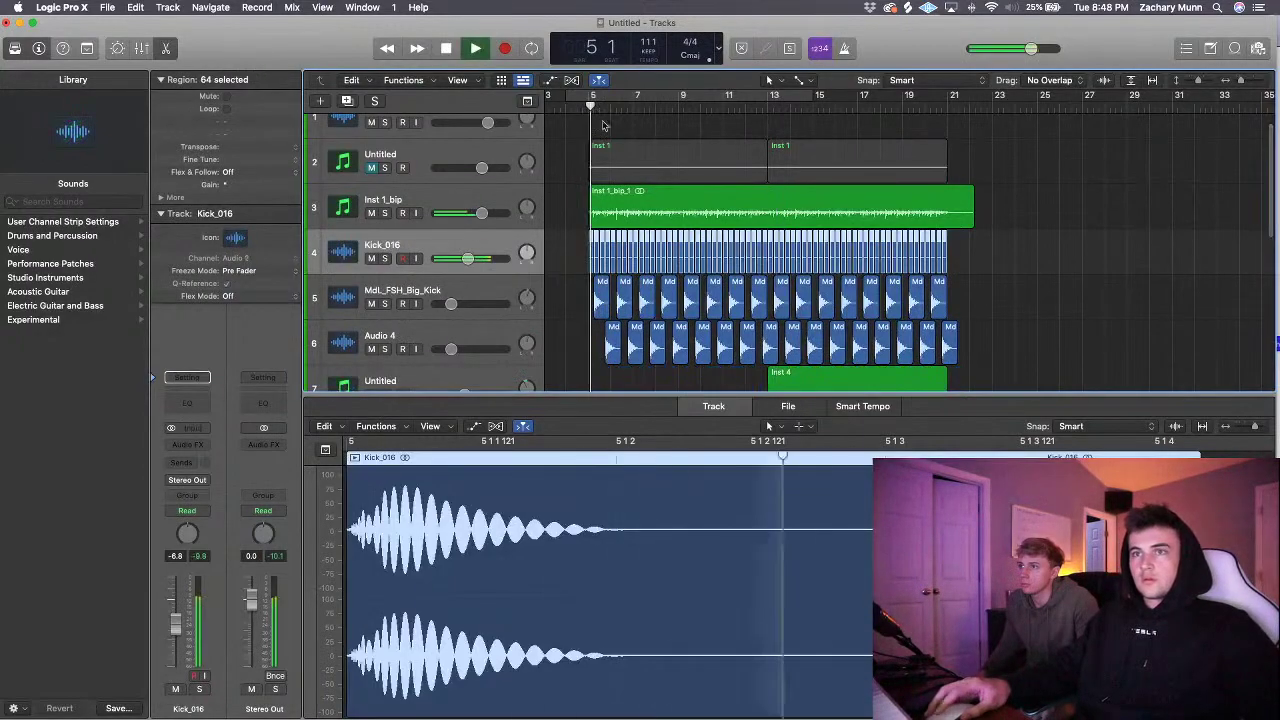
scroll(597, 131, down, 2)
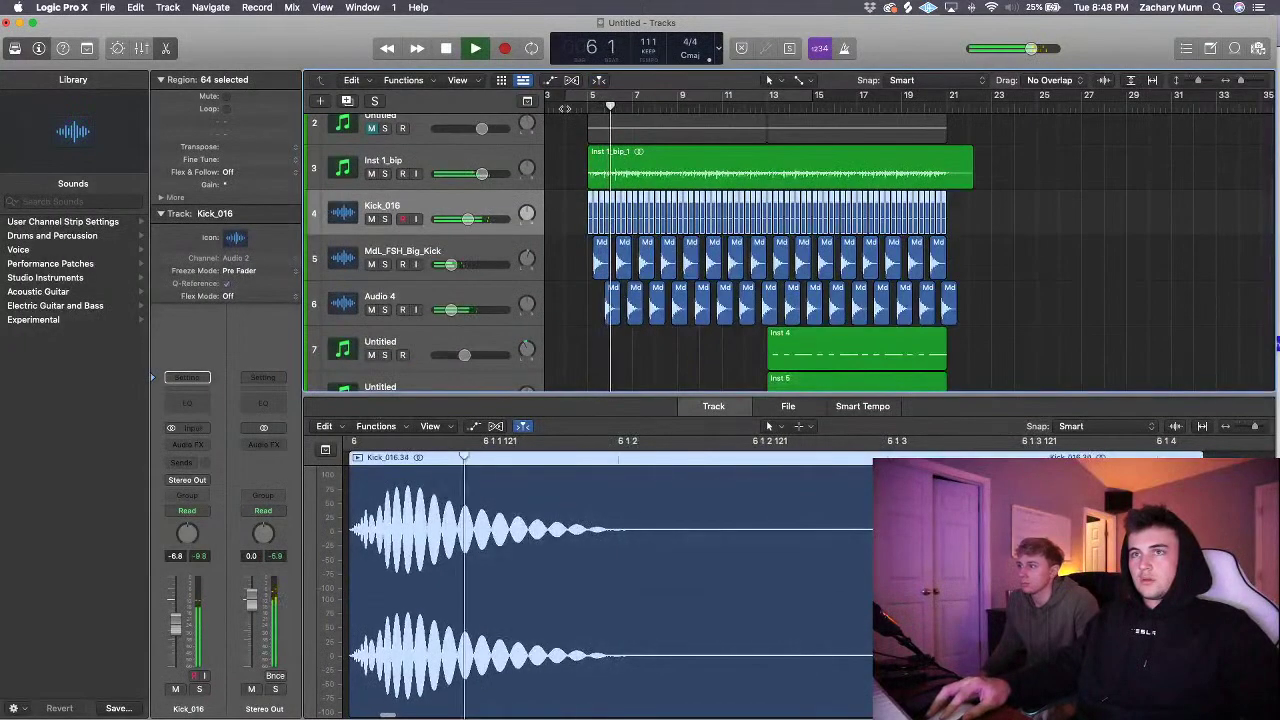
click(567, 105)
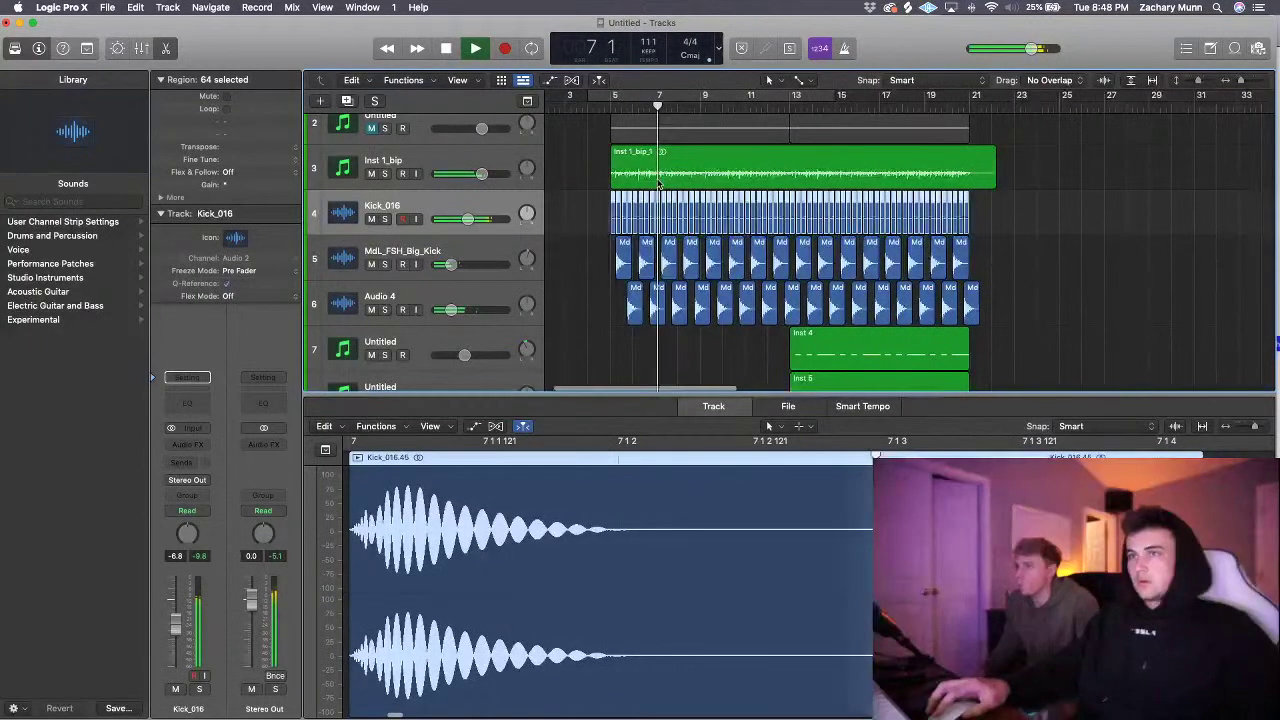
scroll(657, 184, up, 5)
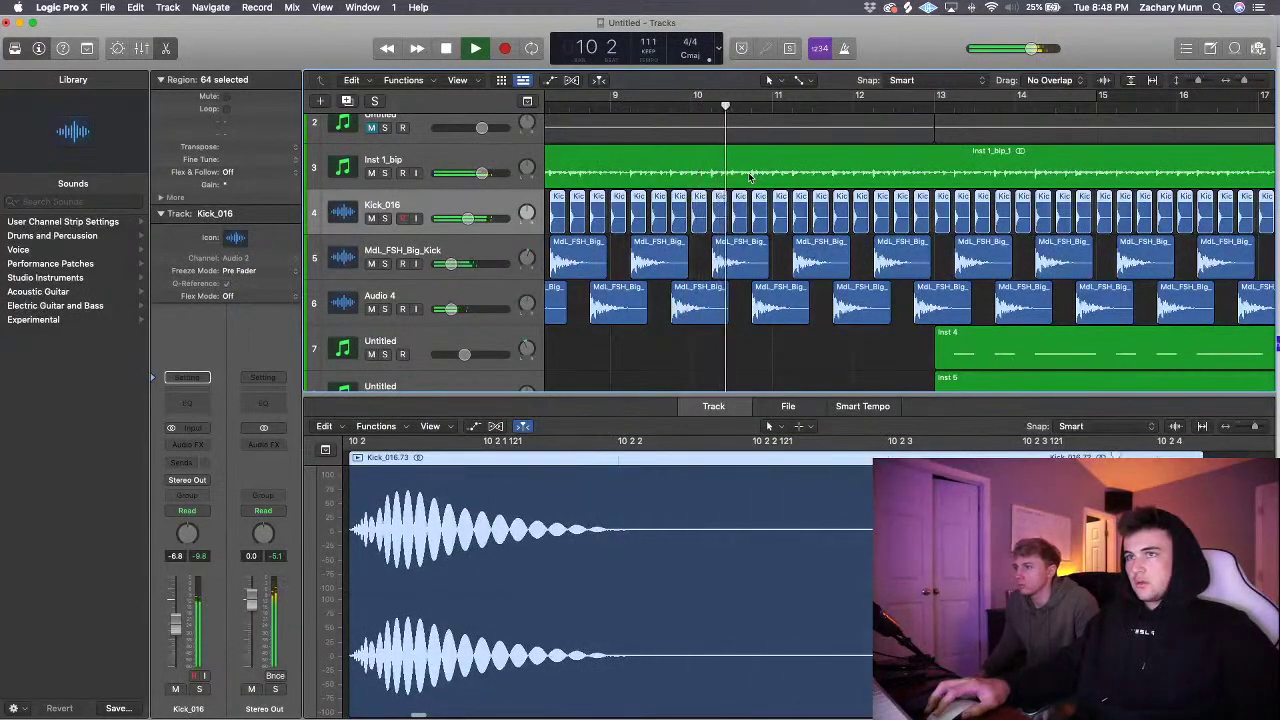
key(super+Right)
- Split the Inst 1_bip region at 12 2 and delete its audio and the Kick_016 hits from there to bar 13
click(749, 176)
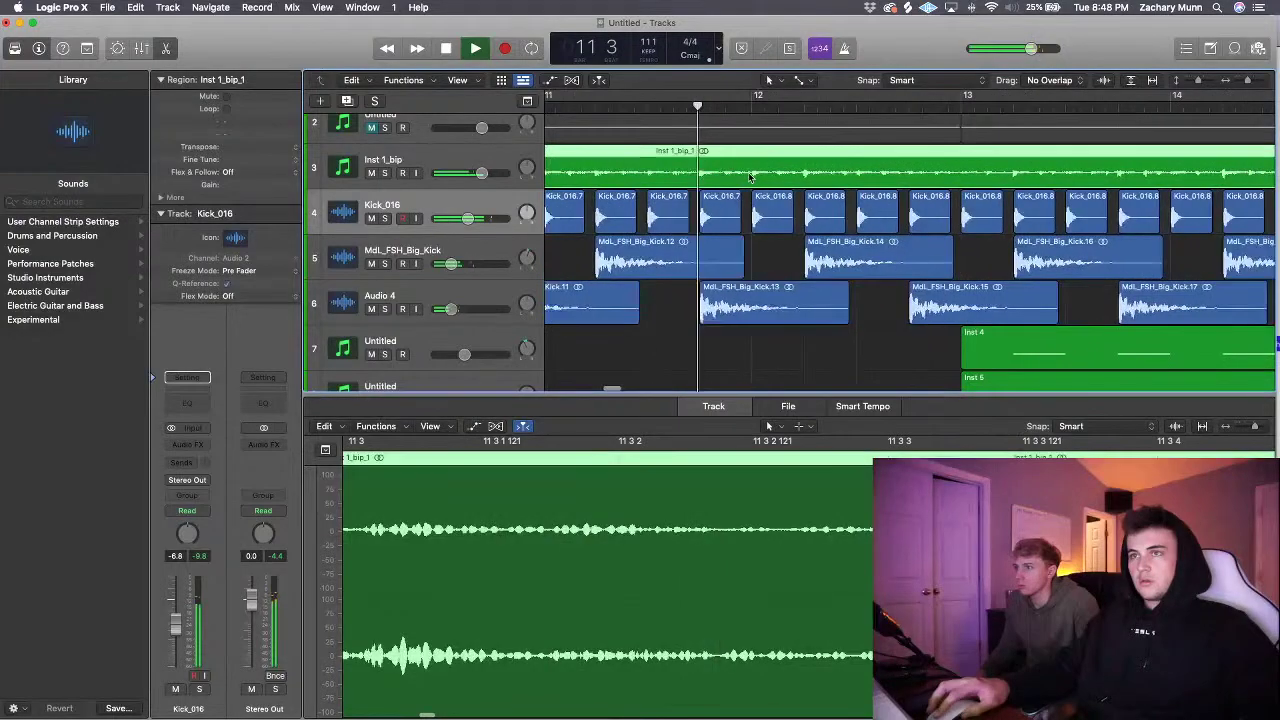
click(738, 106)
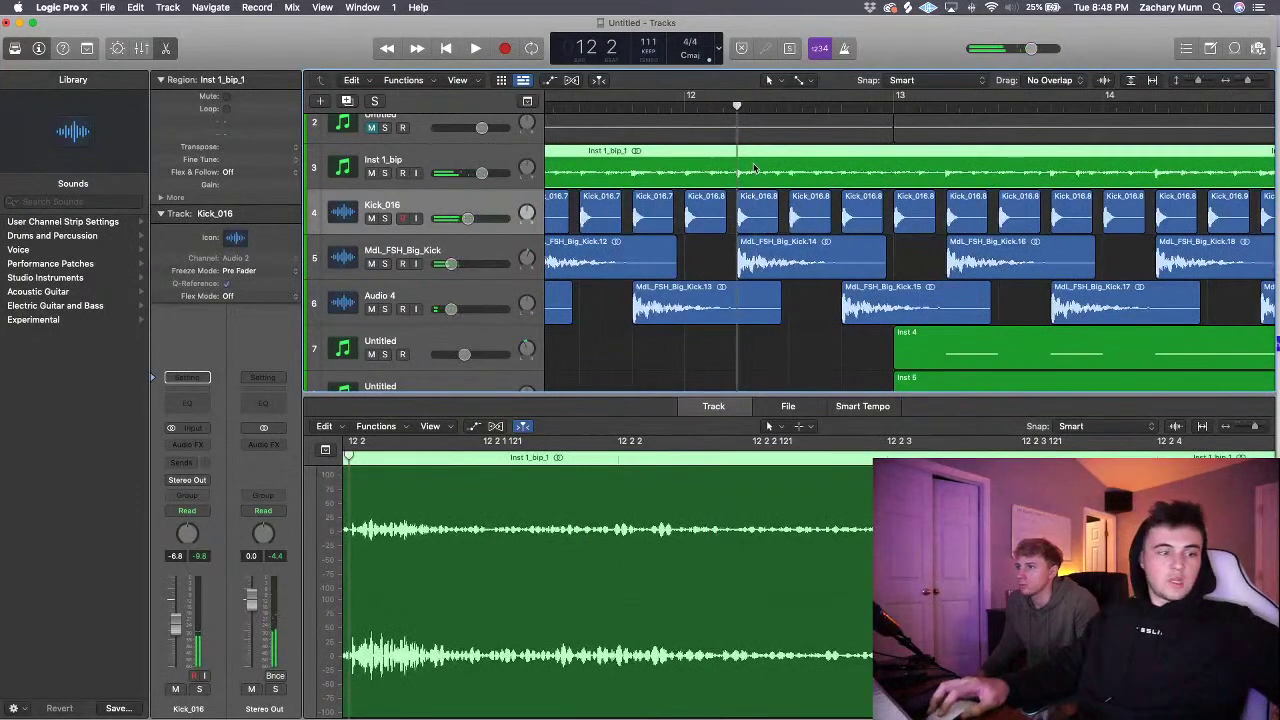
key(super+t)
drag(738, 180, 808, 222)
key(BackSpace)
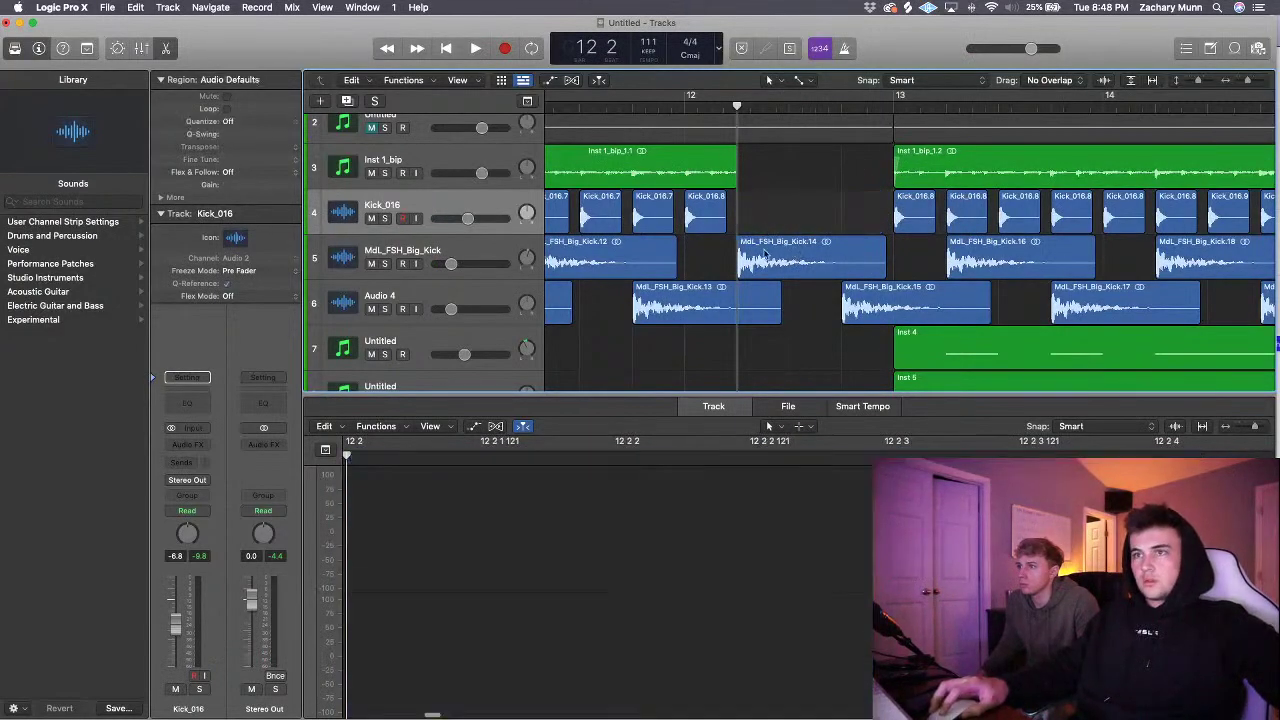
- Set the region gain of the MdL_FSH_Big_Kick hit at 12 2 to +2.9 dB
click(765, 253)
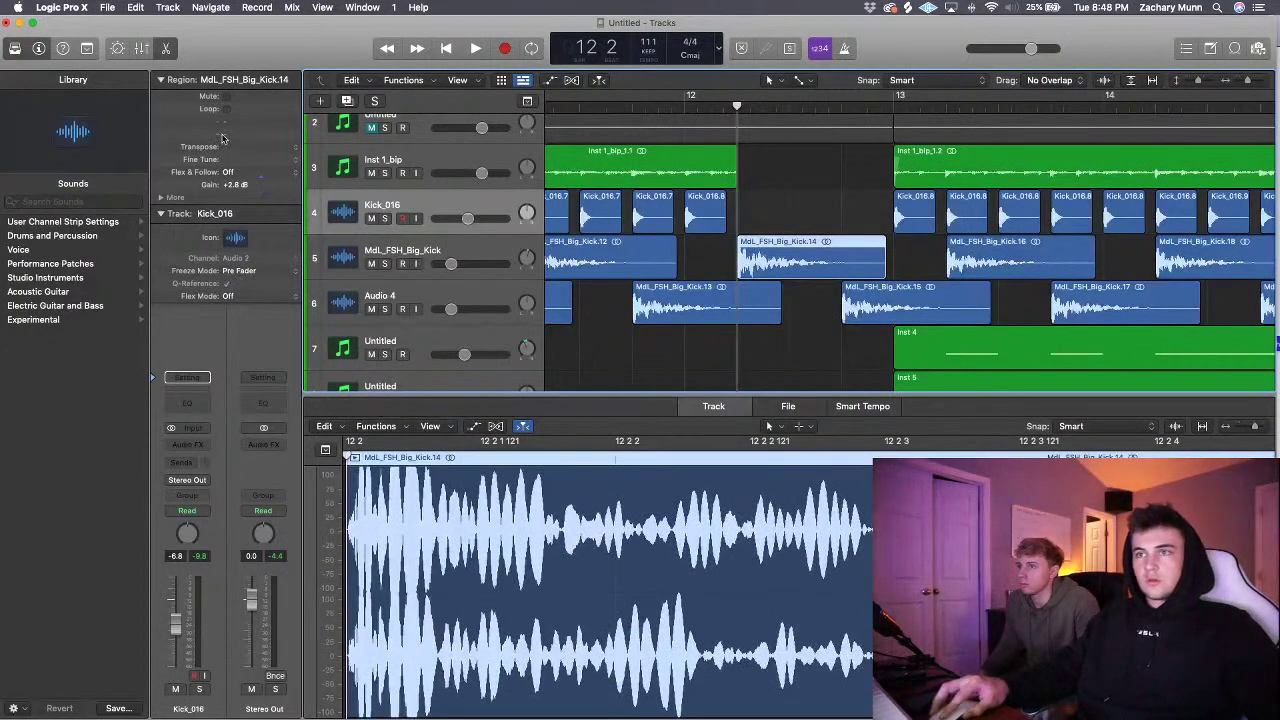
scroll(630, 240, down, 5)
scroll(630, 240, up, 5)
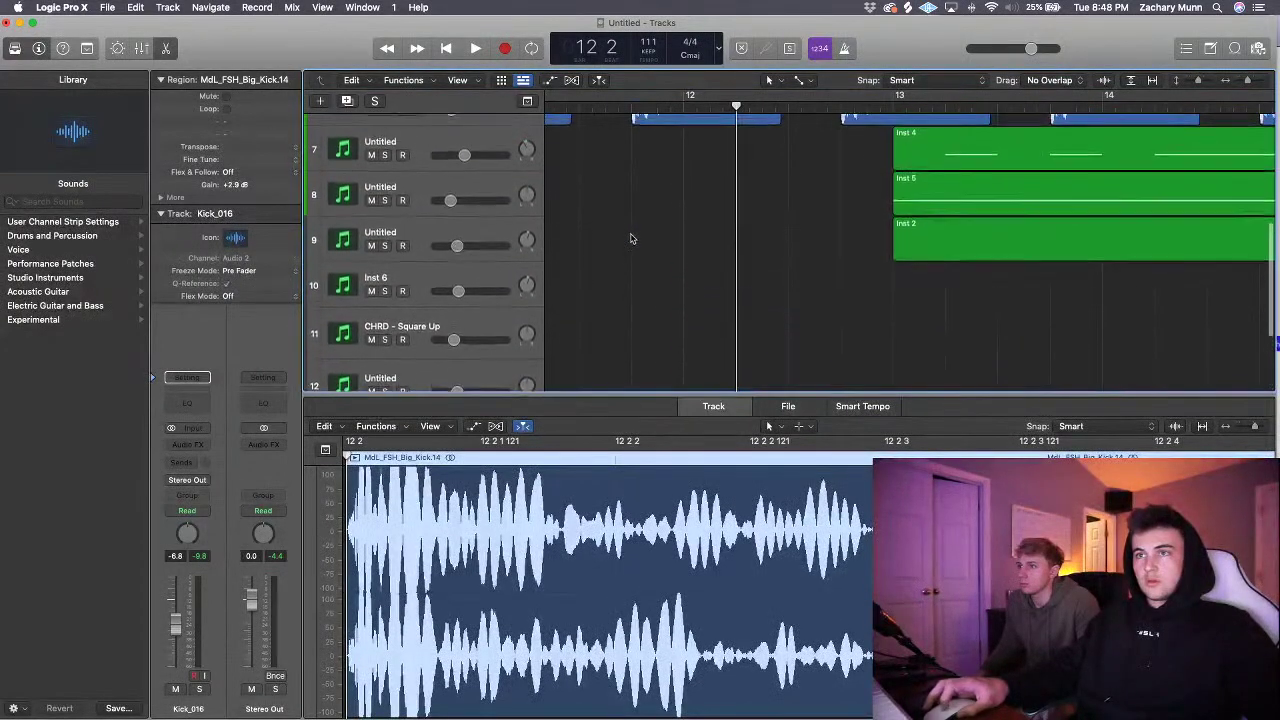
scroll(638, 230, up, 3)
- Play through the gap before bar 13 and delete the Audio 4 big kick region that overlaps bar 13
double_click(624, 107)
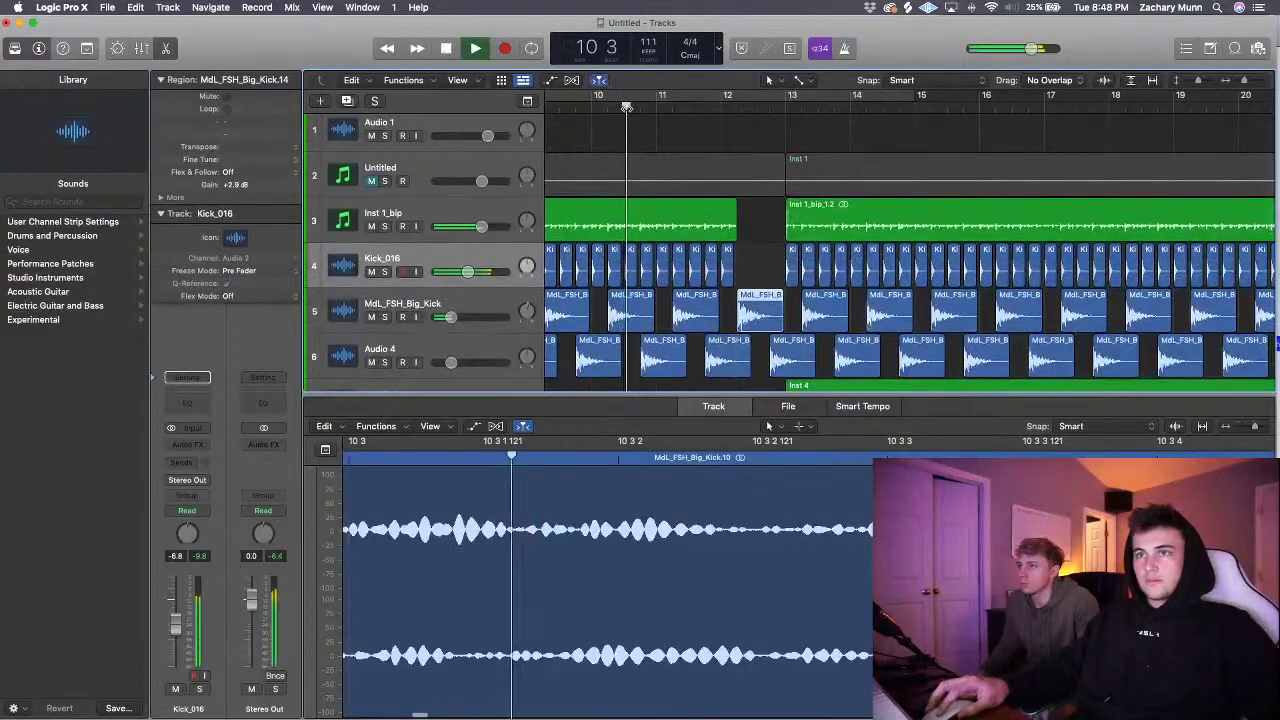
scroll(668, 180, down, 3)
key(space)
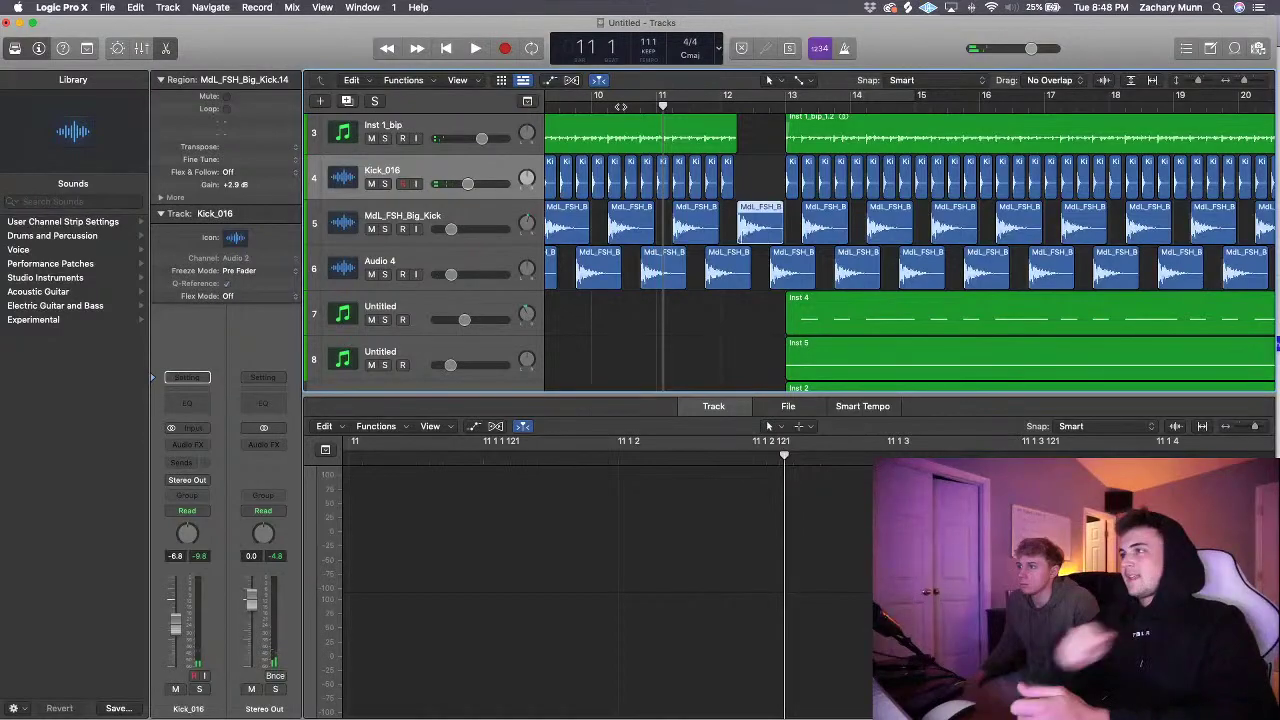
key(space)
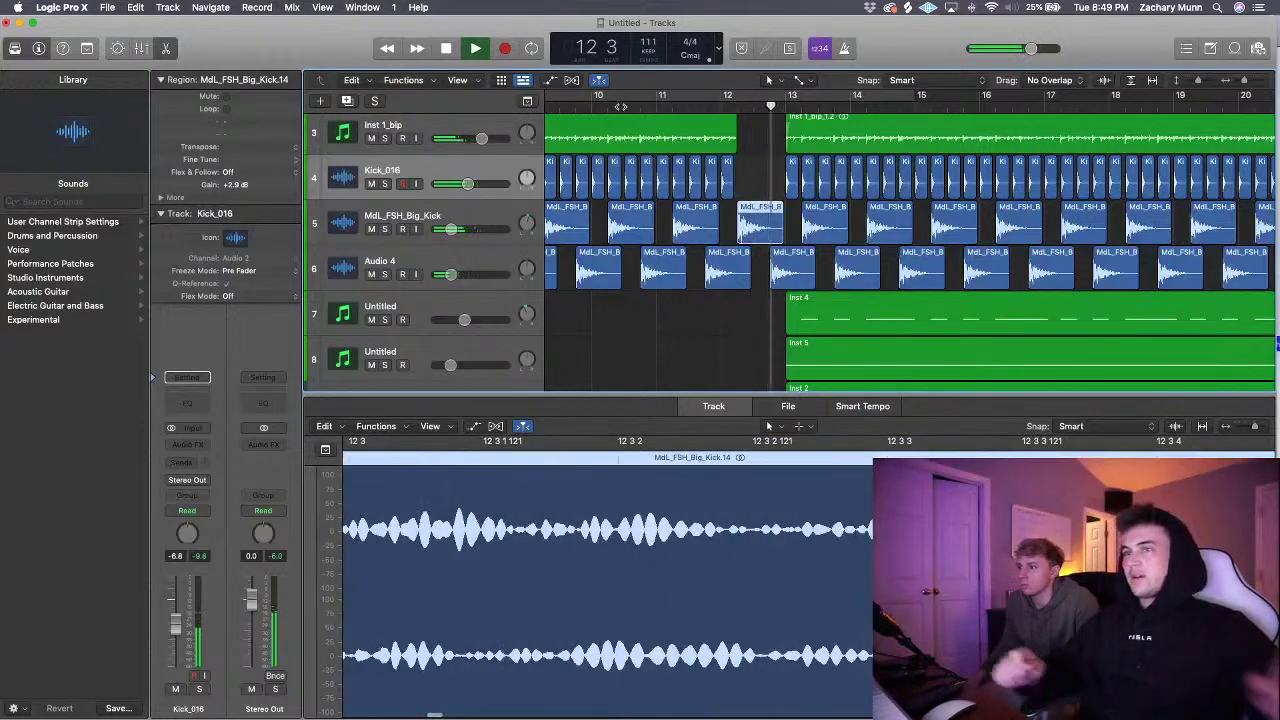
key(space)
click(808, 266)
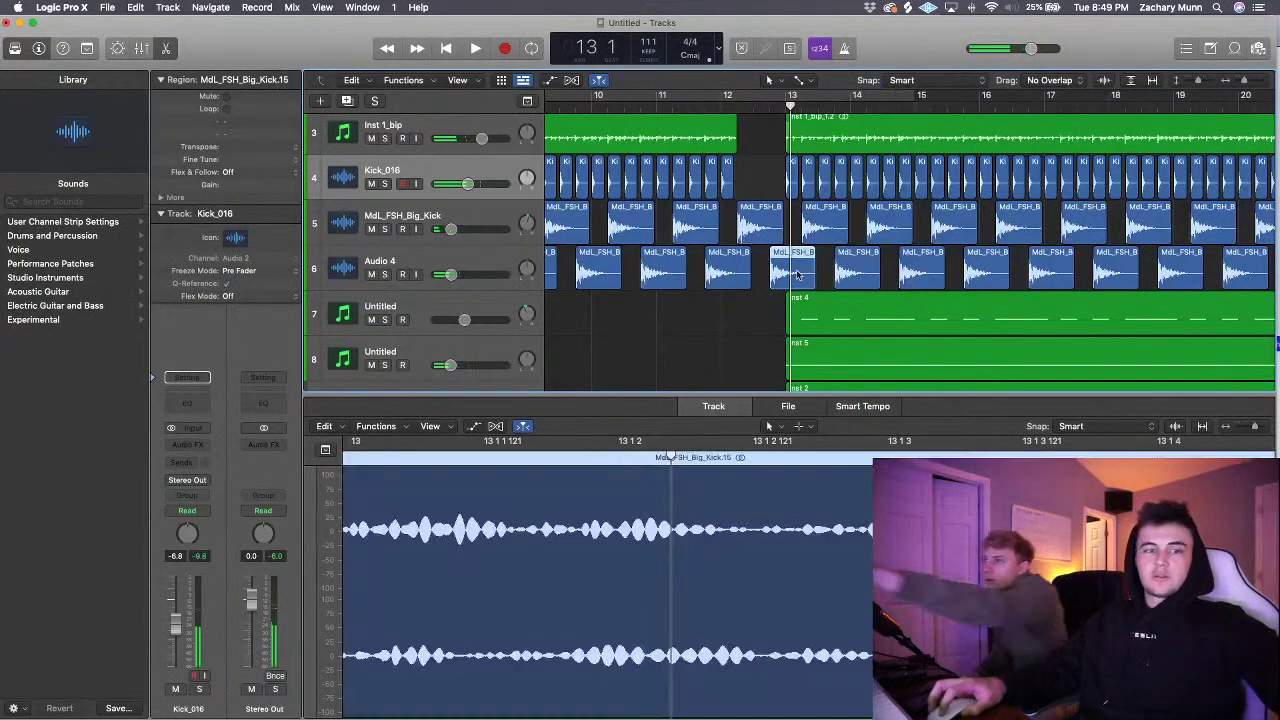
key(Delete)
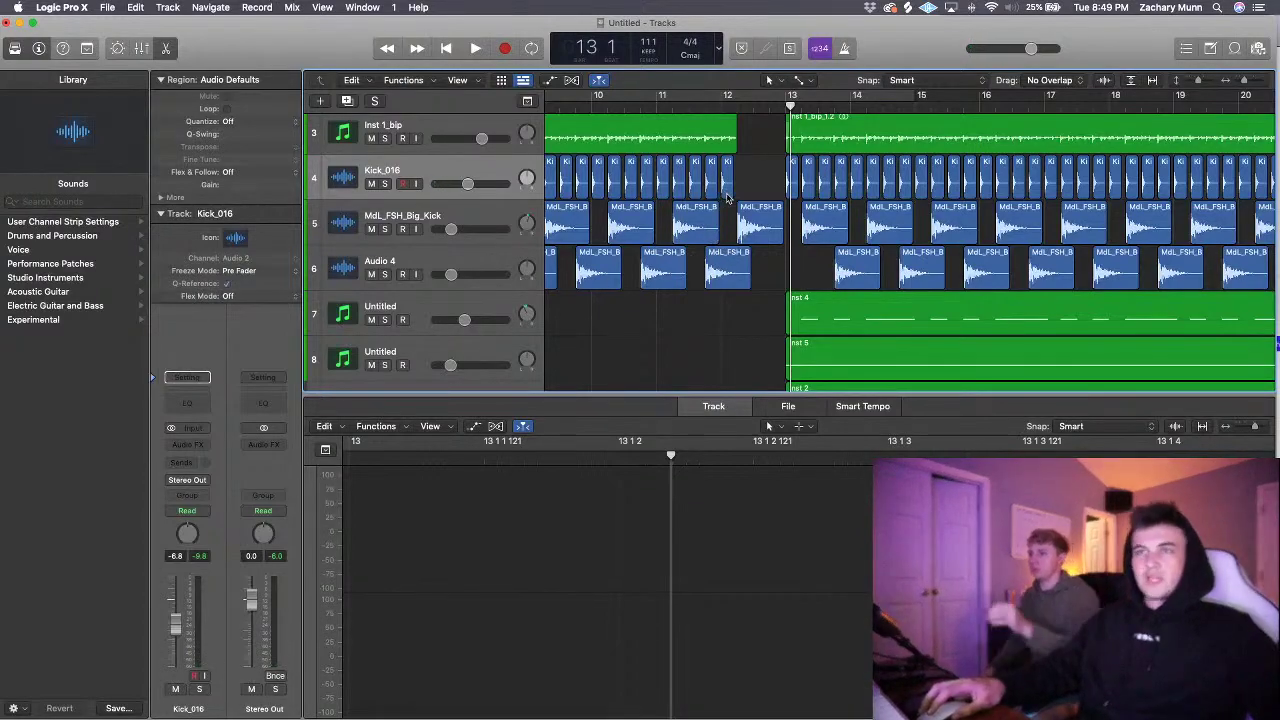
- Copy the last Kick_016 hit before the gap to 12 2 and play the transition into bar 13
drag(730, 196, 748, 172)
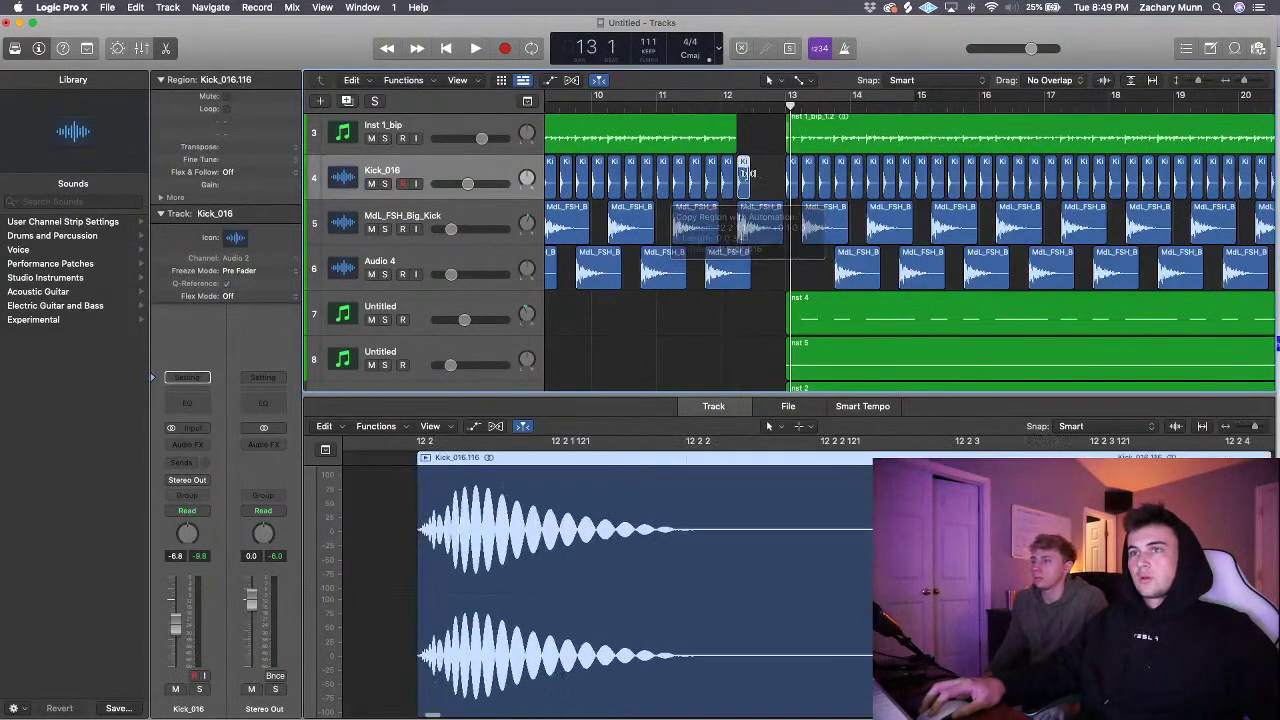
click(692, 107)
key(space)
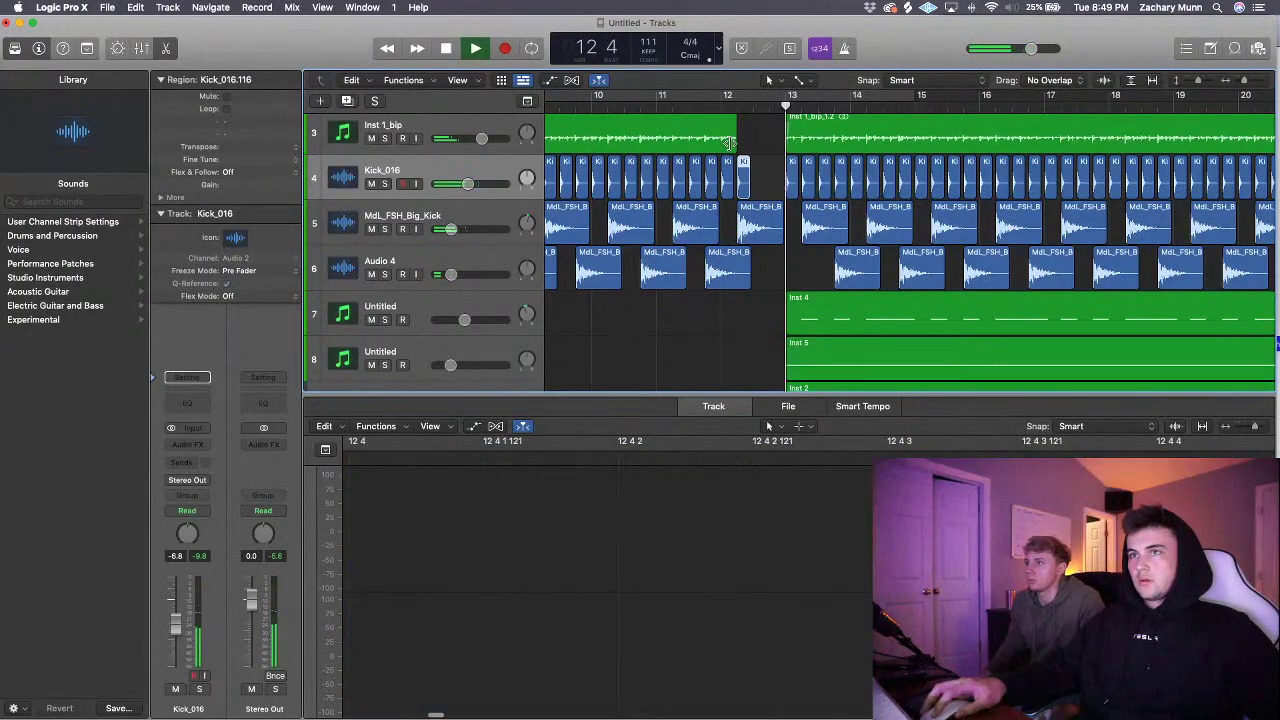
click(690, 111)
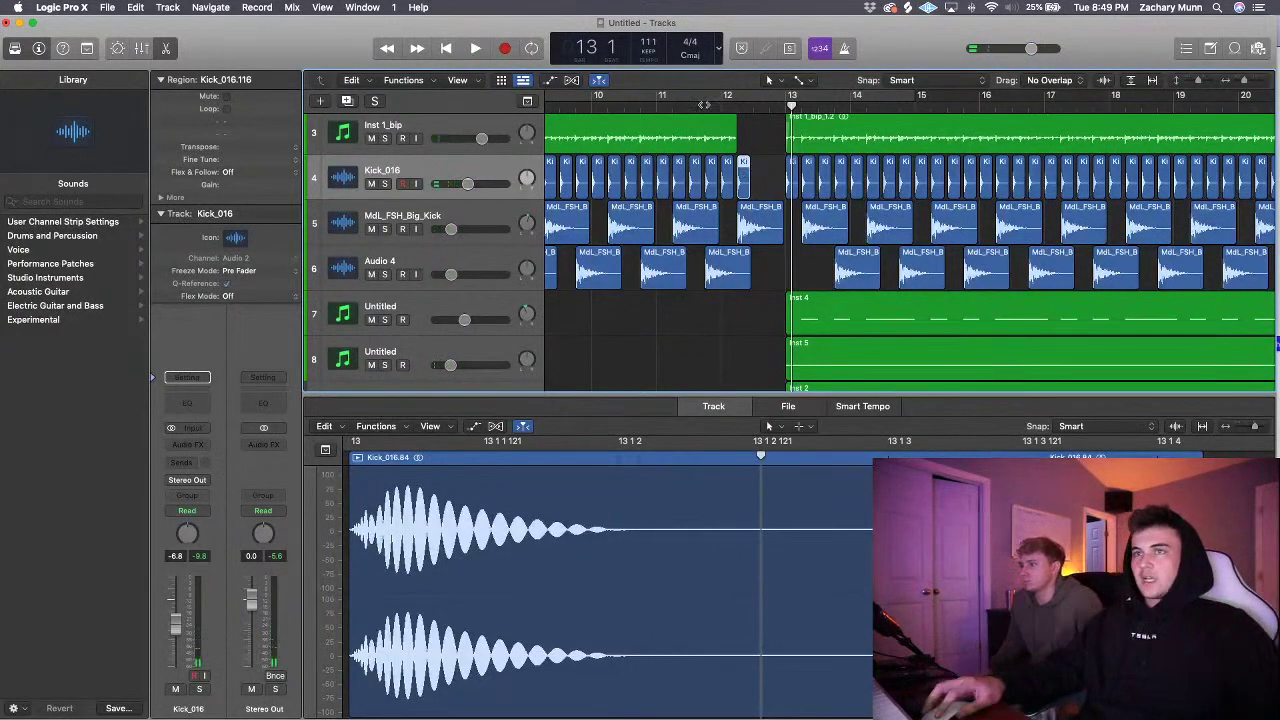
- Switch to Splice, search the samples for clap, and preview OLIVER_clap_one_shot_live_disco_03.wav
key(super+Tab)
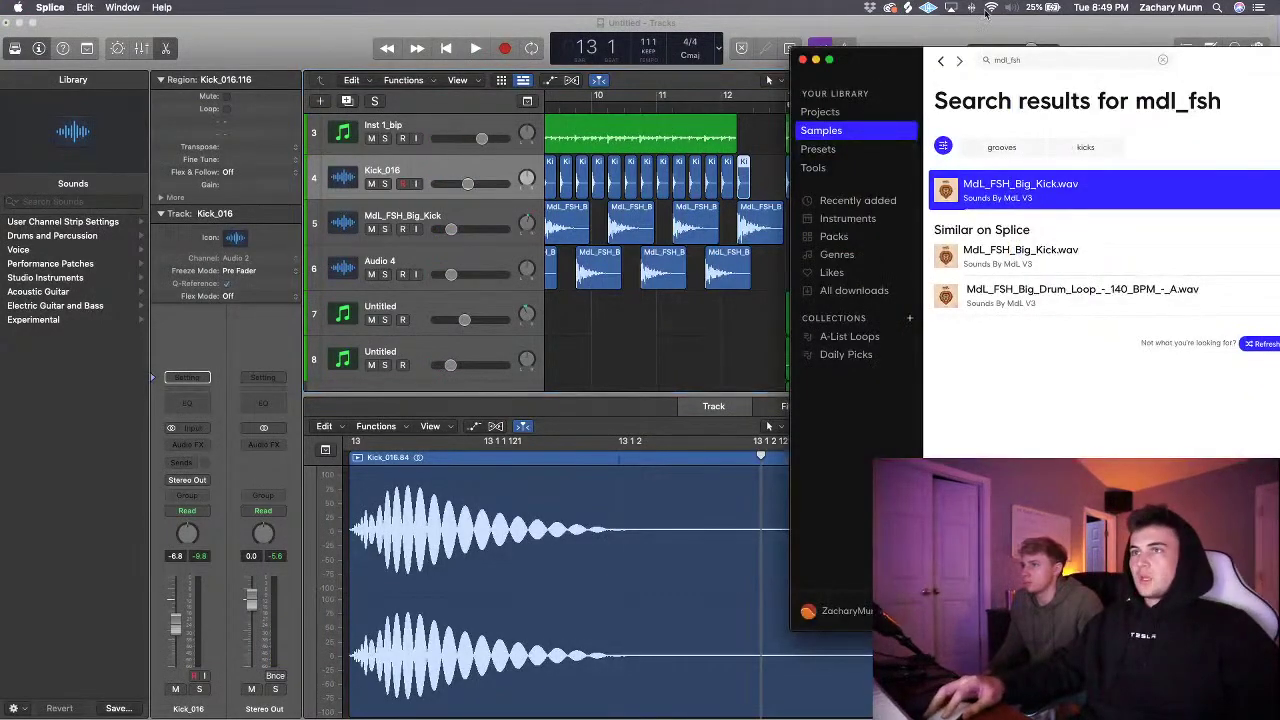
click(1035, 63)
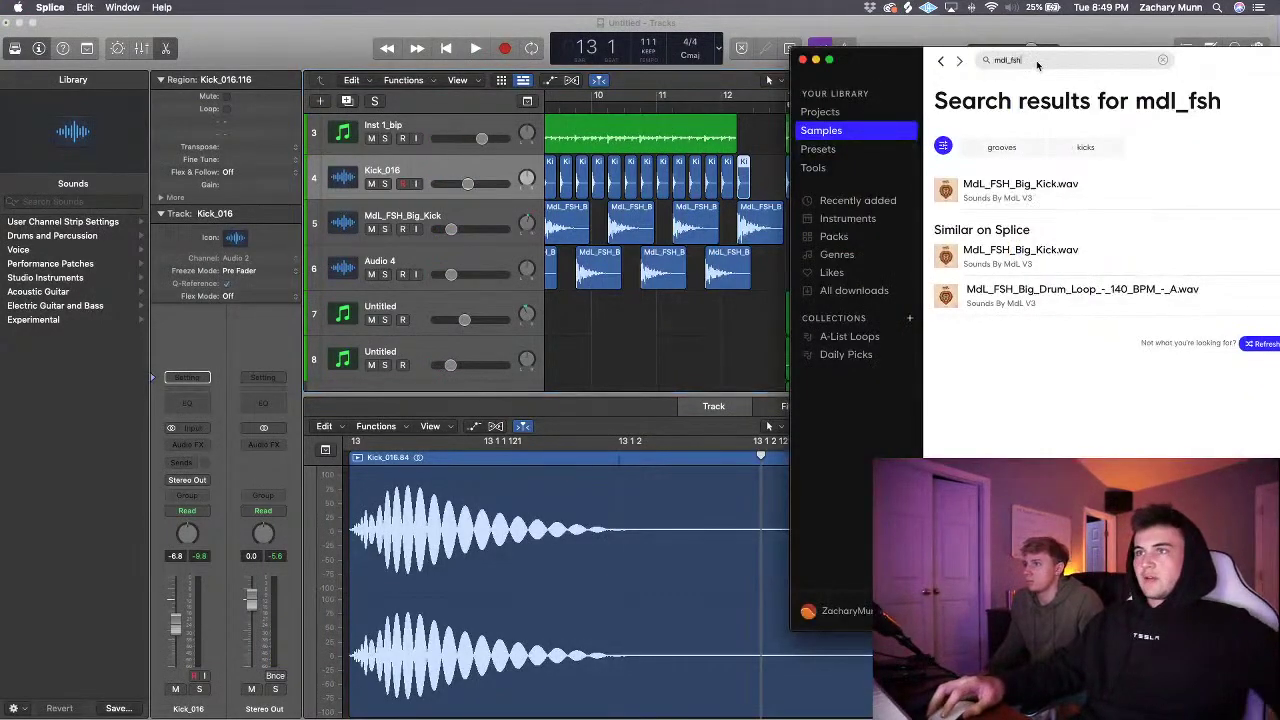
text(clap)
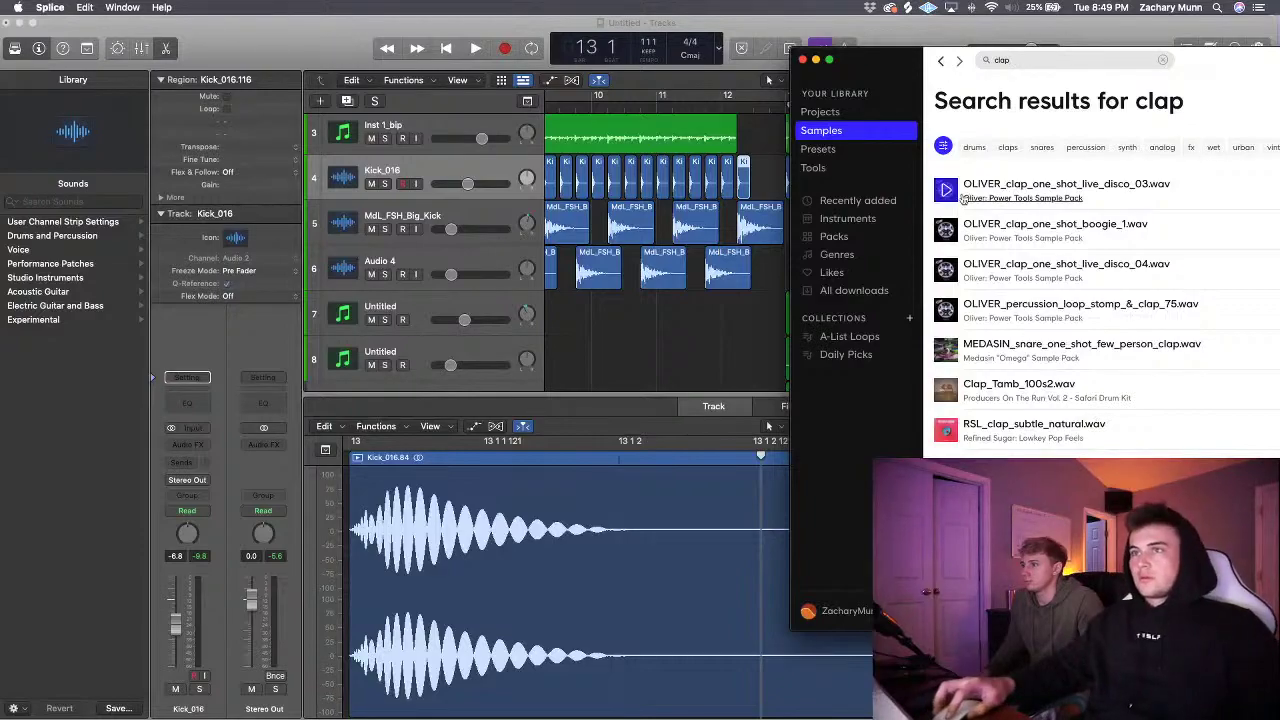
click(946, 191)
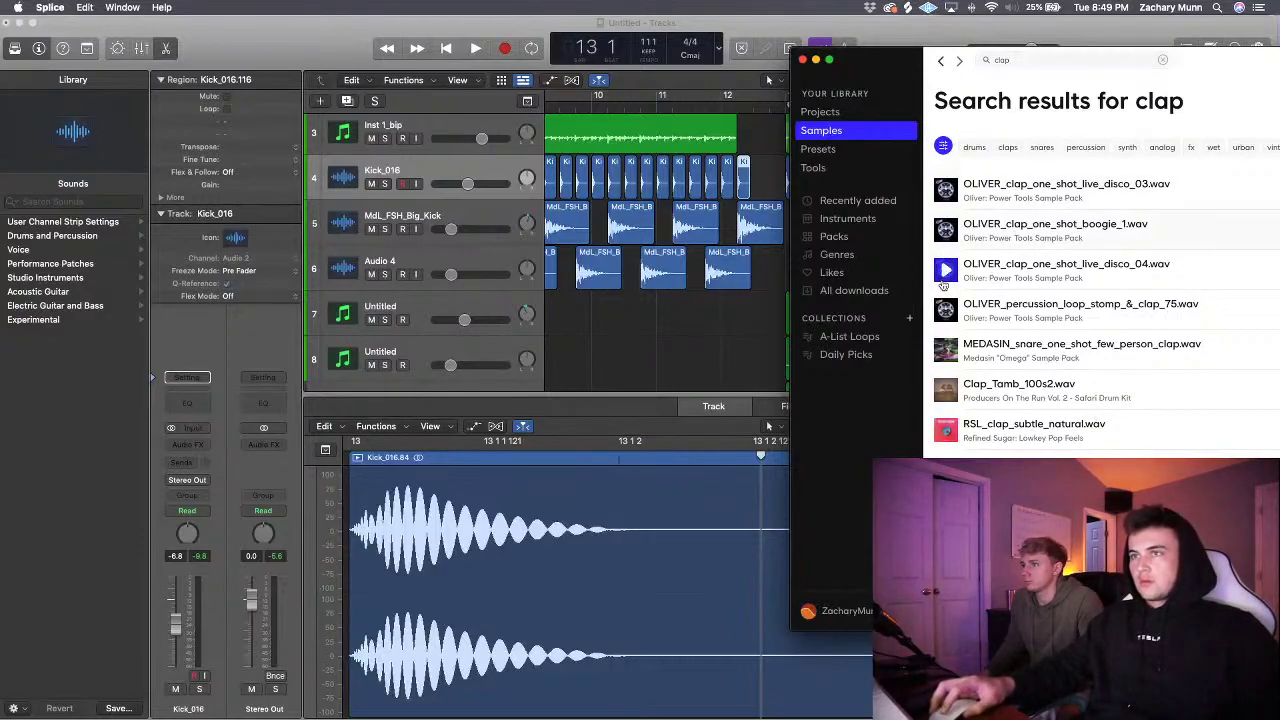
- Return to Logic Pro X and create one new audio track directly below Audio 4
click(505, 262)
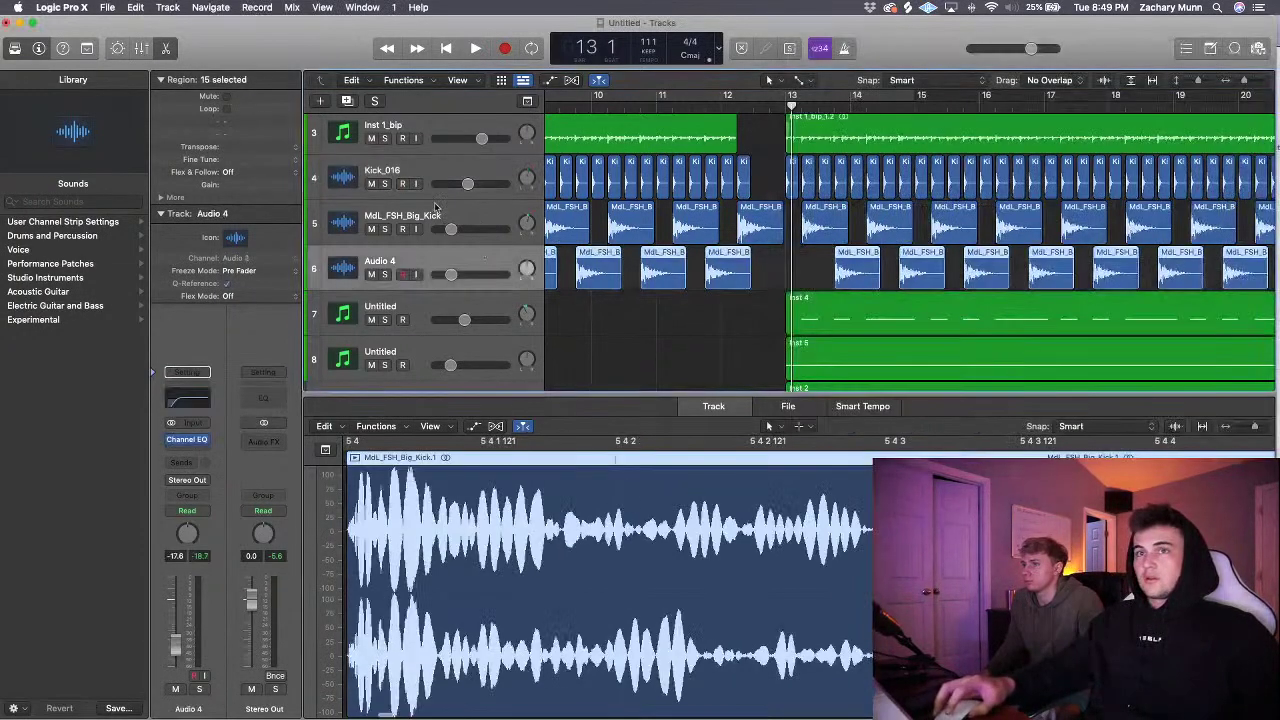
click(322, 101)
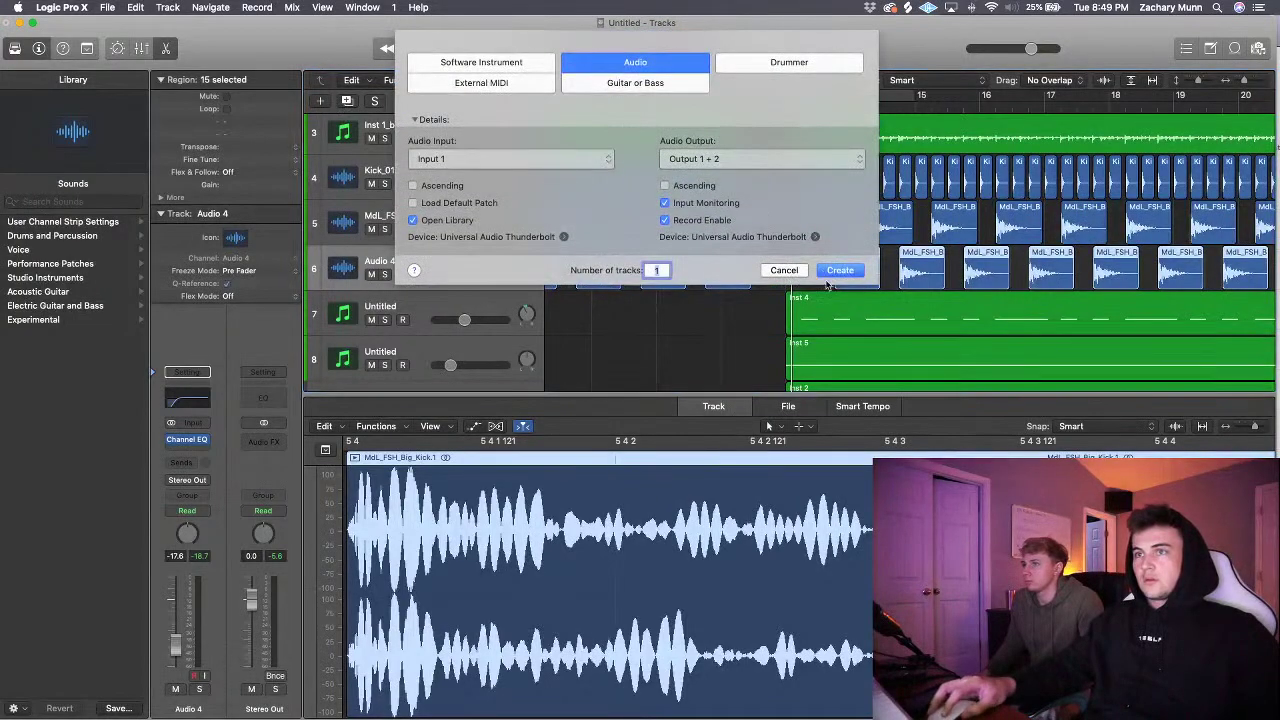
click(836, 271)
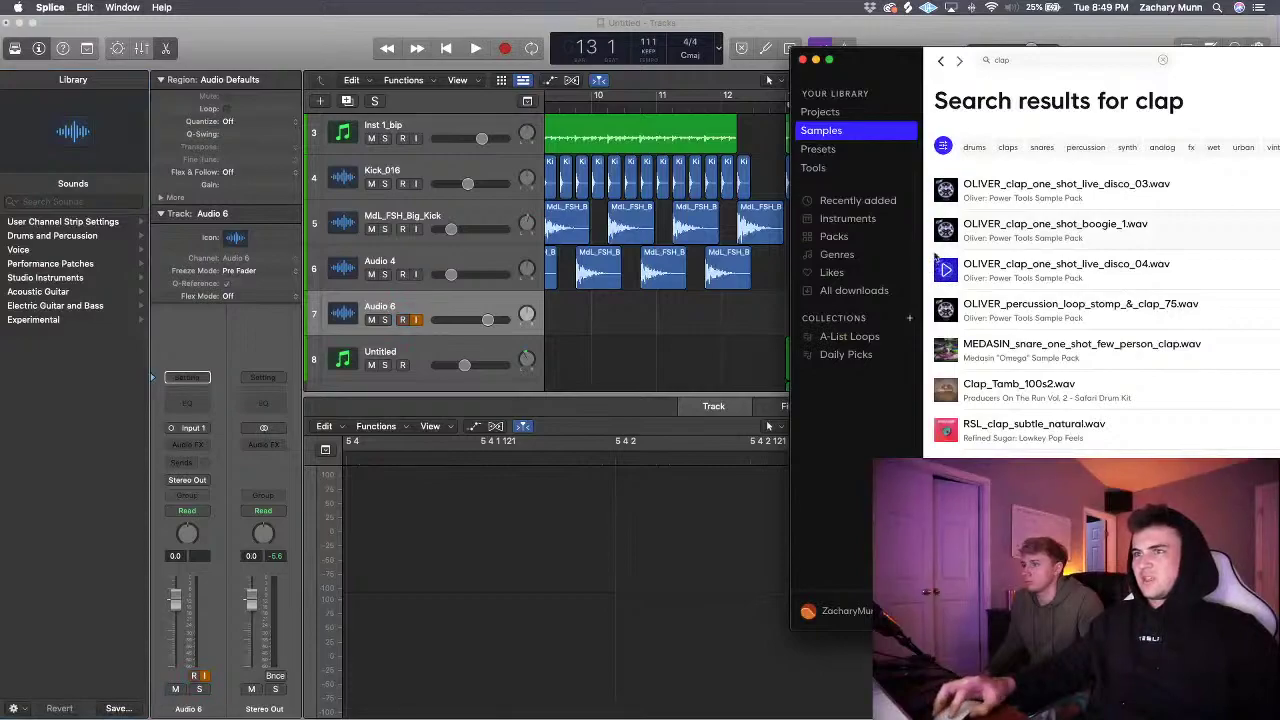
- Place OLIVER_clap_one_shot_boogie_1.wav from Splice on the new track at 12 2, nudged slightly ahead of the kick
drag(990, 228, 800, 328)
scroll(740, 320, up, 5)
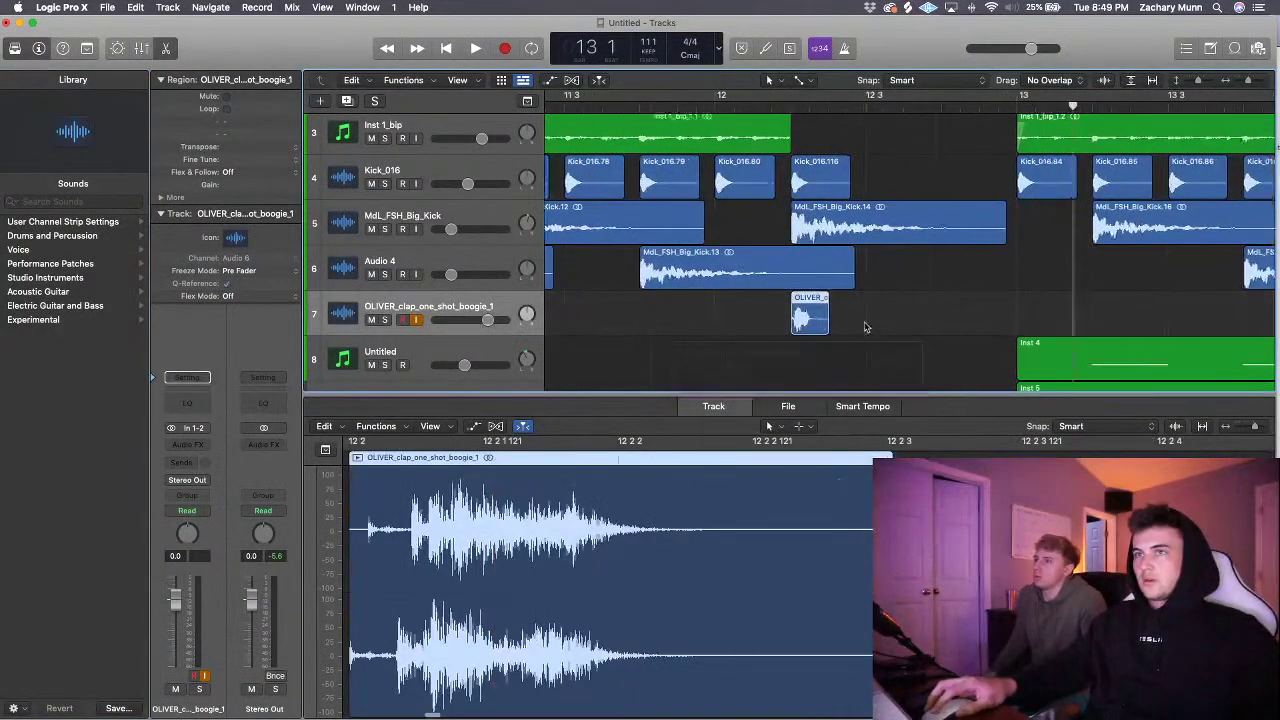
scroll(850, 326, up, 3)
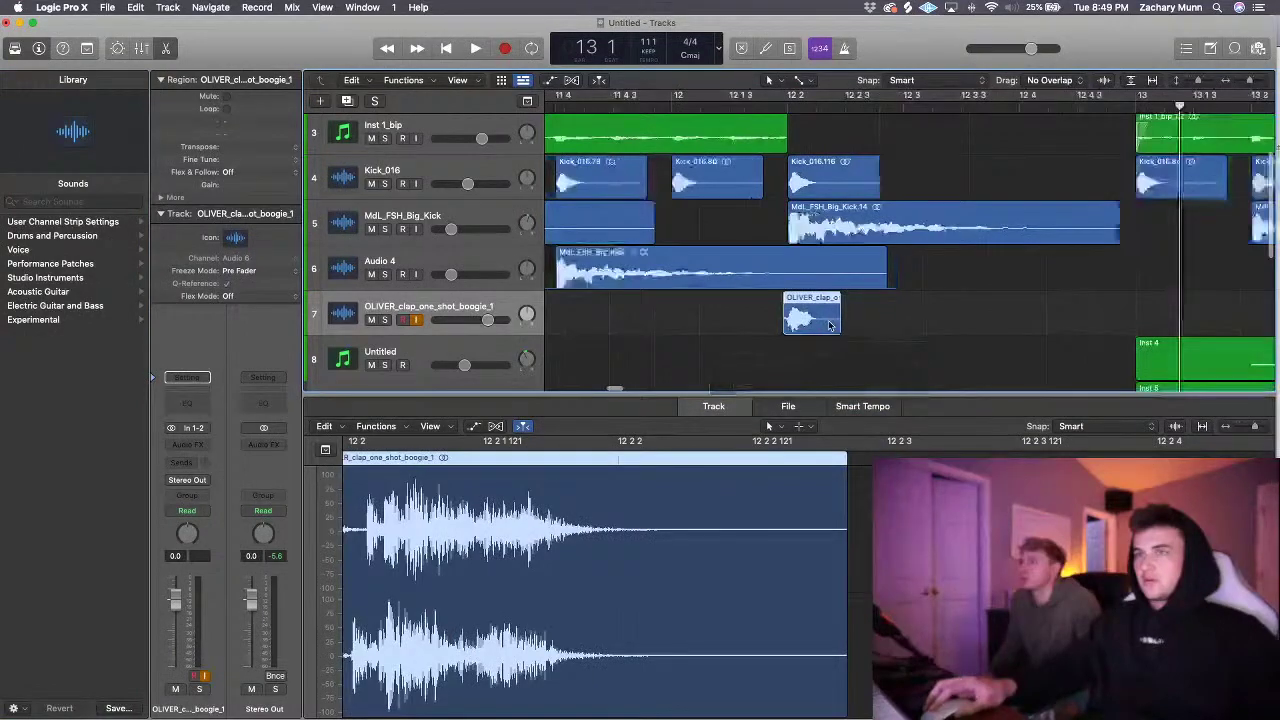
scroll(829, 325, down, 5)
- Insert ValhallaVintageVerb as an audio effect on the clap track
click(184, 464)
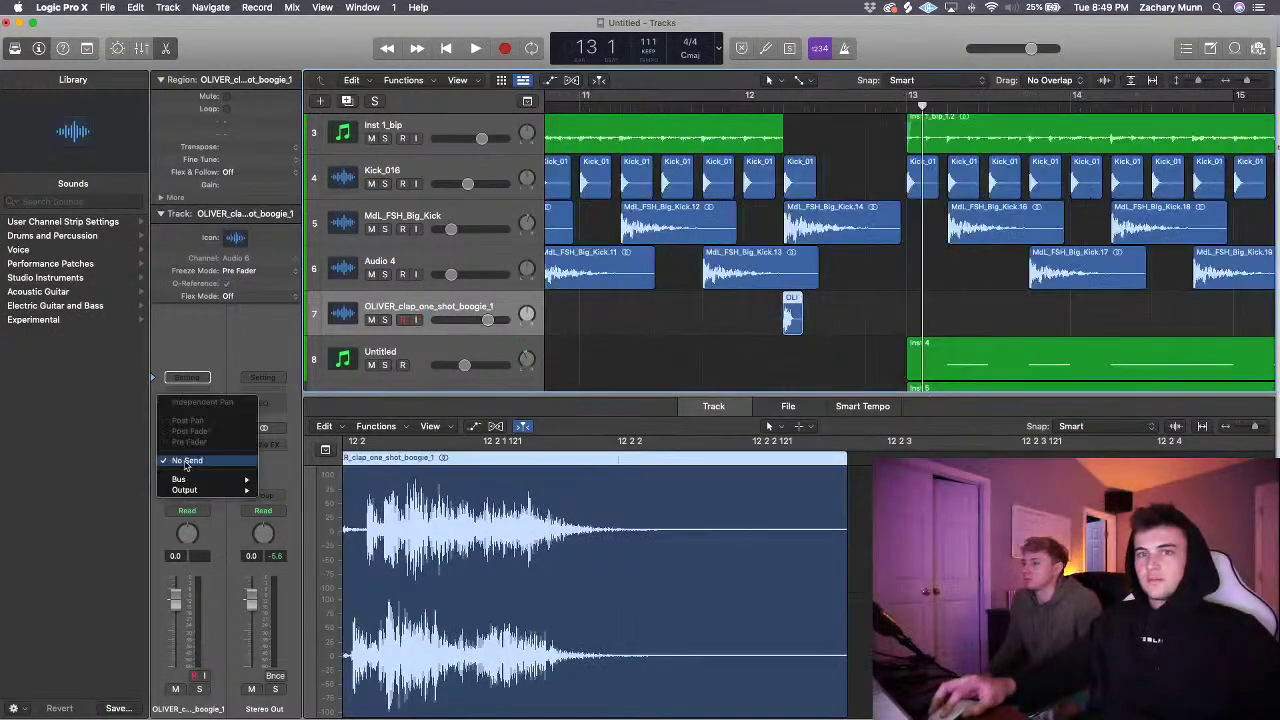
mouse_move(202, 484)
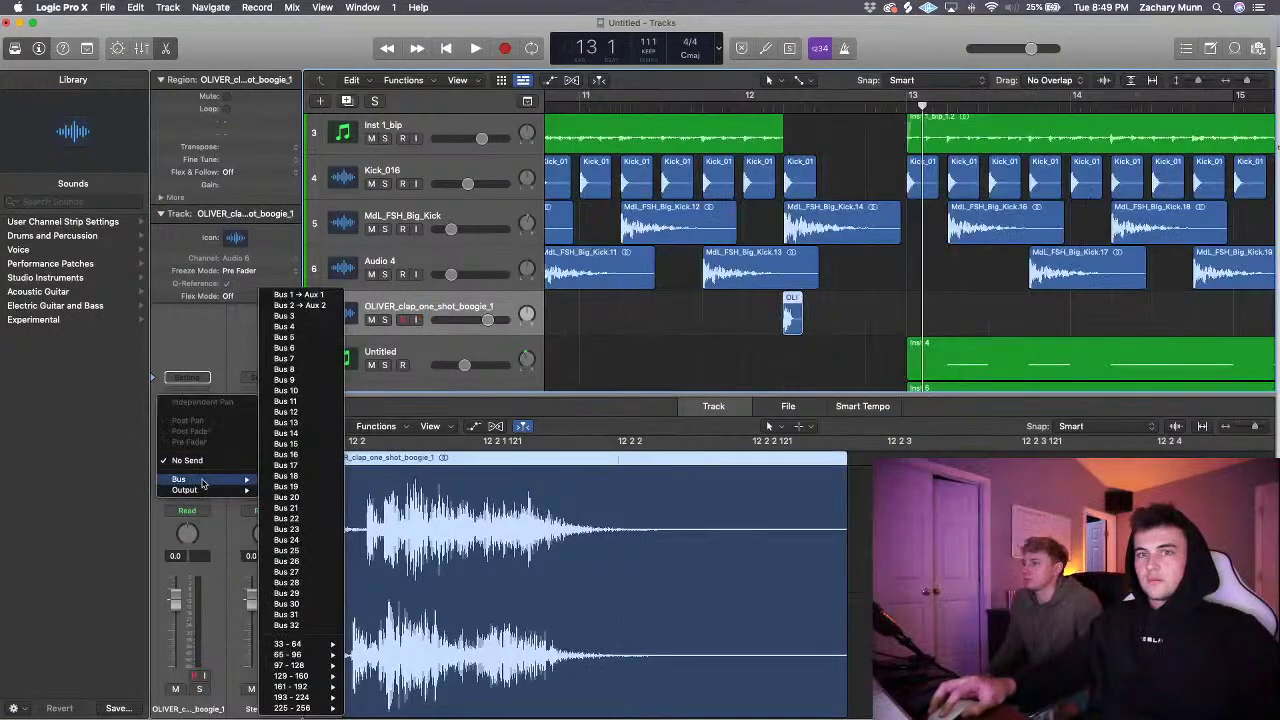
click(187, 444)
click(305, 494)
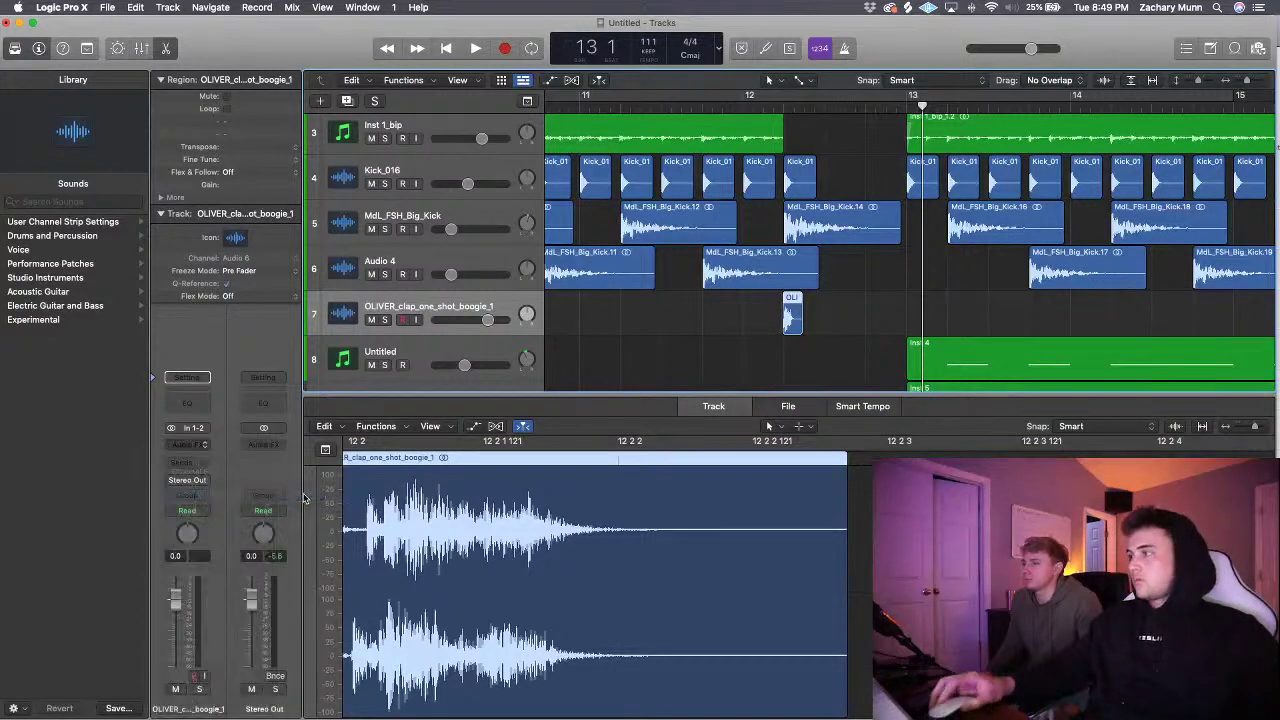
drag(810, 237, 800, 342)
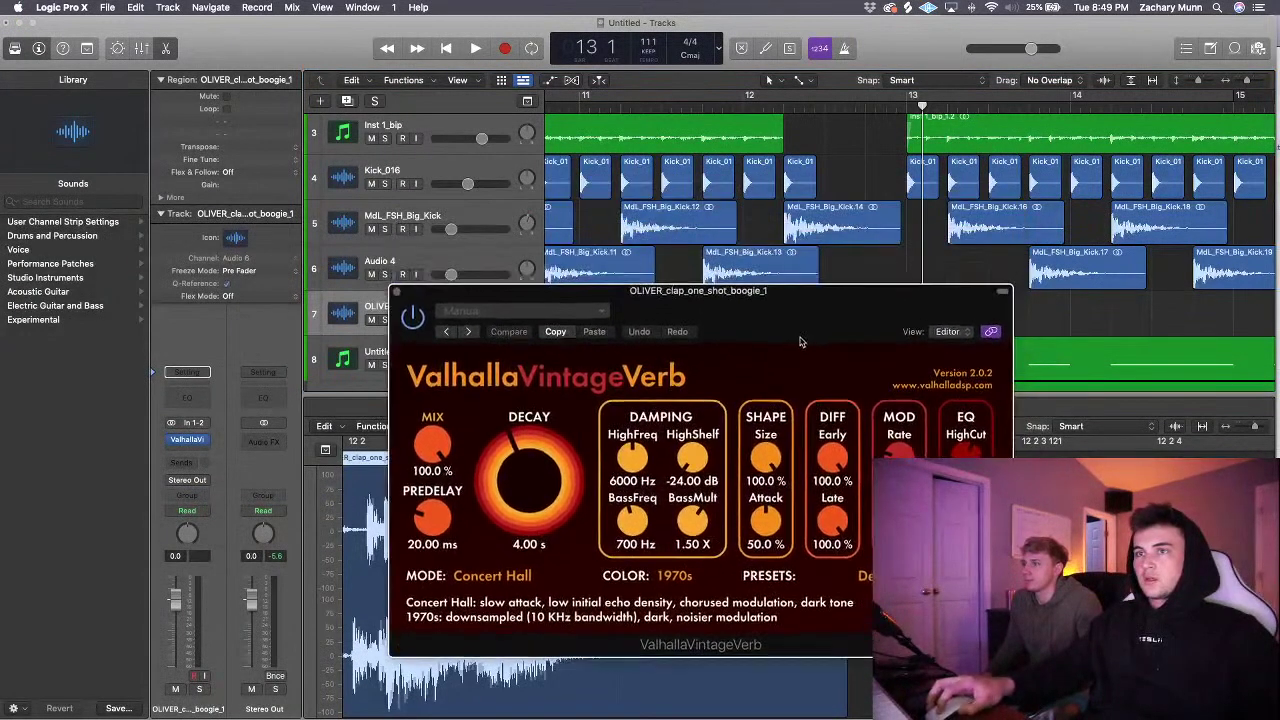
- Play the transition from around 11 3 and lower the ValhallaVintageVerb mix on the clap to 38.1 %
click(672, 102)
key(space)
drag(434, 446, 434, 529)
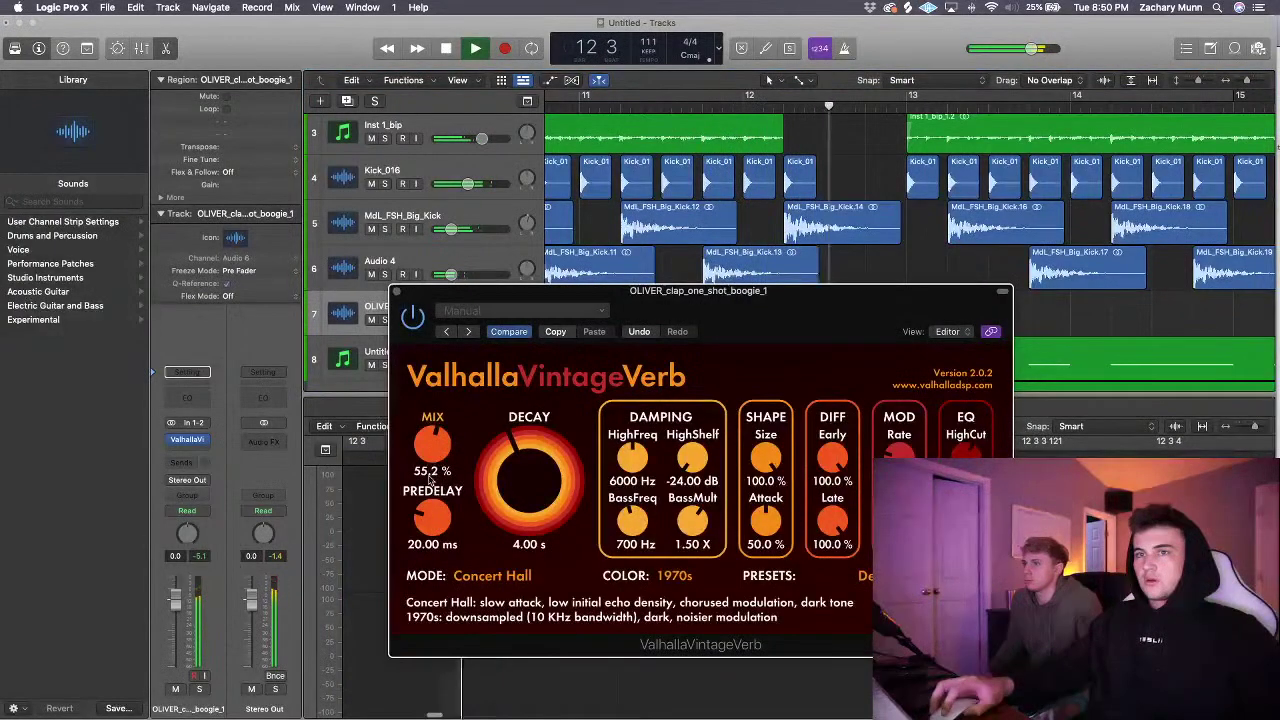
drag(432, 480, 433, 512)
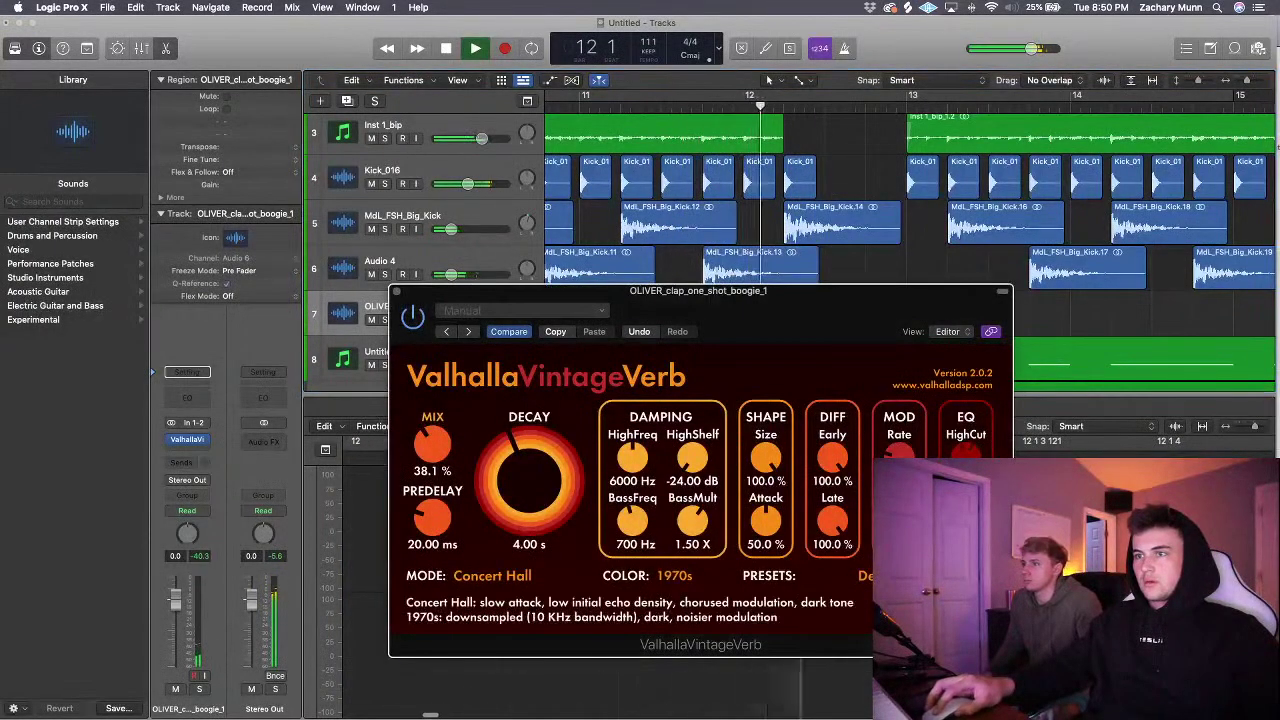
- Close the ValhallaVintageVerb window, lower the clap track's volume to -12.4 dB, and play the transition with cycling turned off
key(space)
click(396, 291)
drag(482, 320, 462, 321)
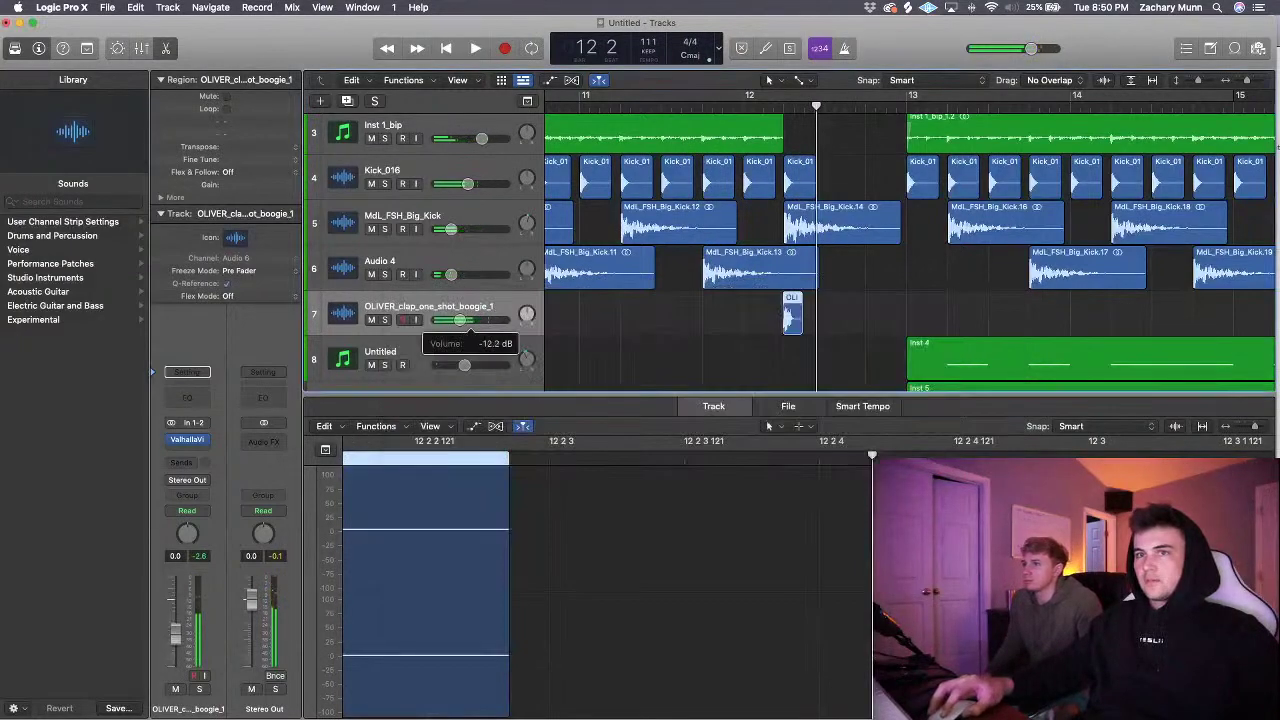
click(663, 97)
key(space)
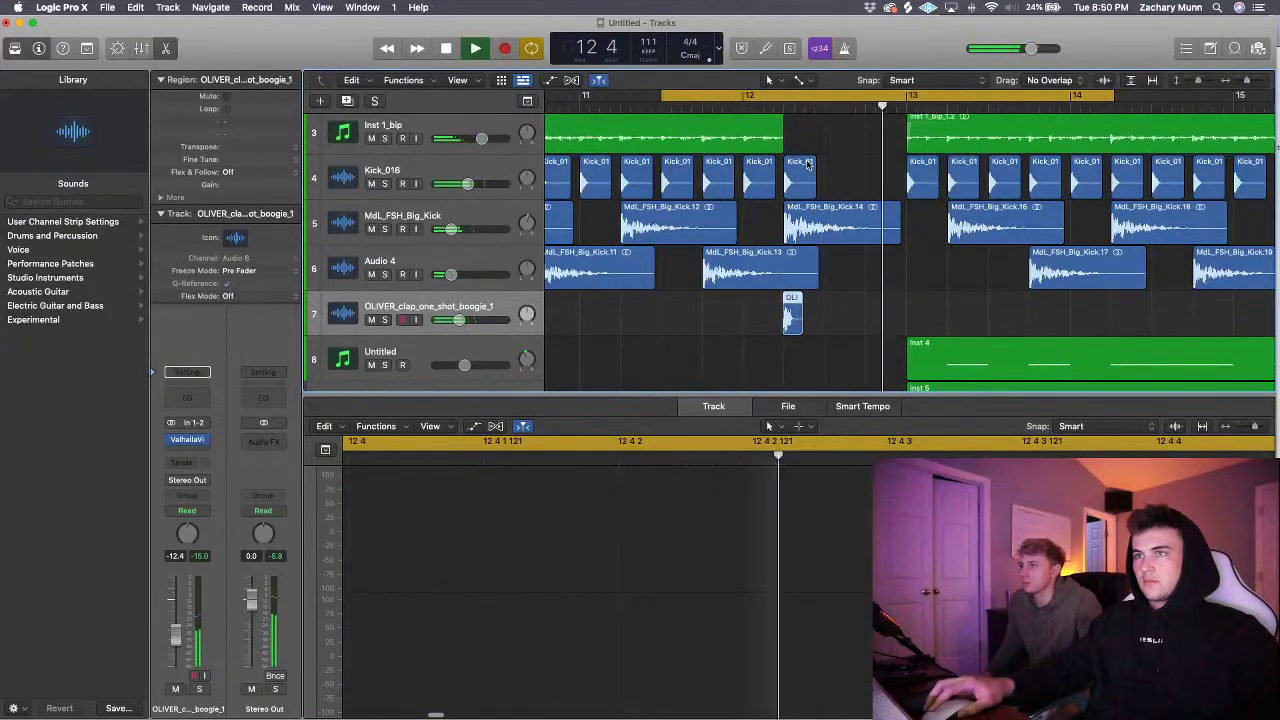
key(c)
key(space)
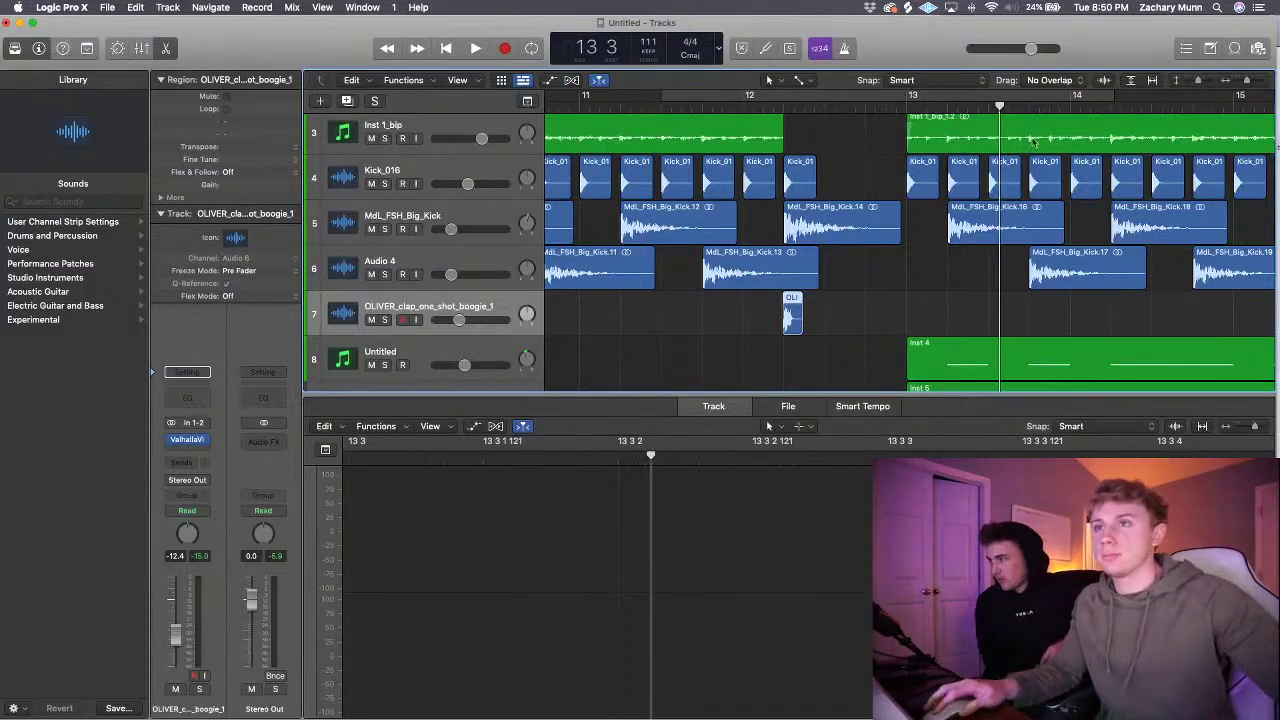
- Copy the kick region at 12 2 to 12 4 on the Kick_016 track and play back the break
scroll(963, 135, left, 3)
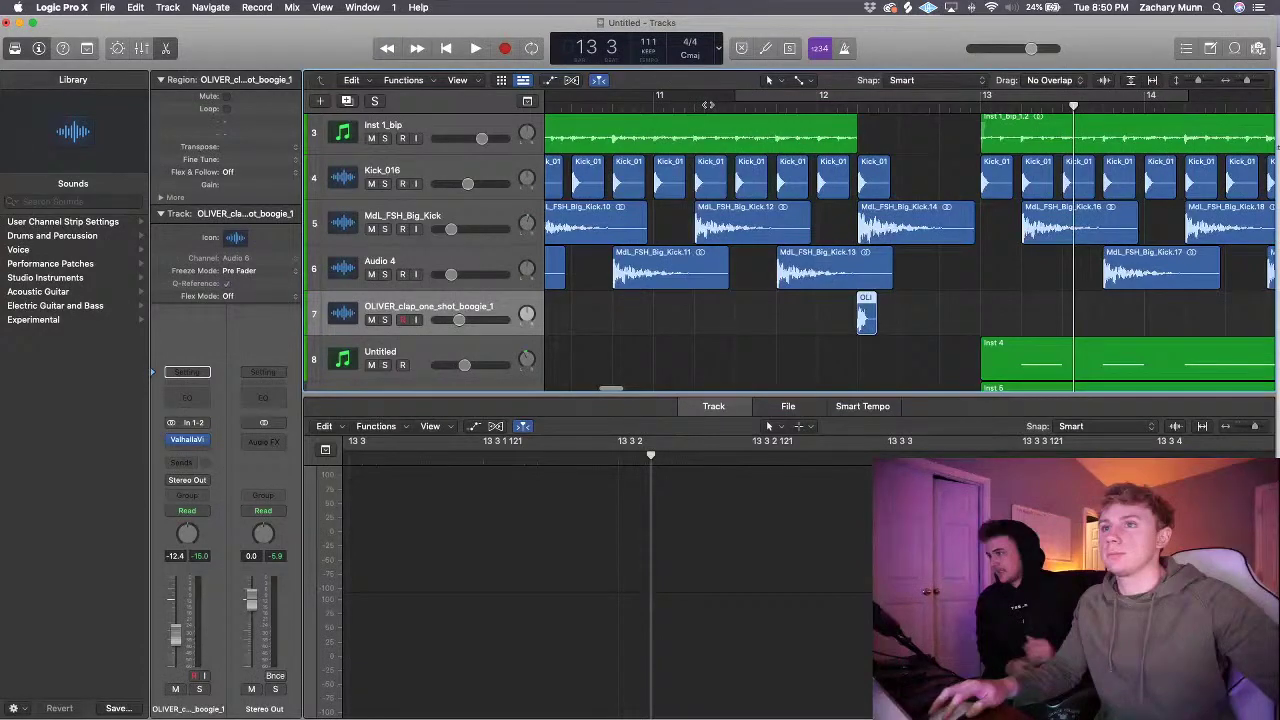
double_click(772, 105)
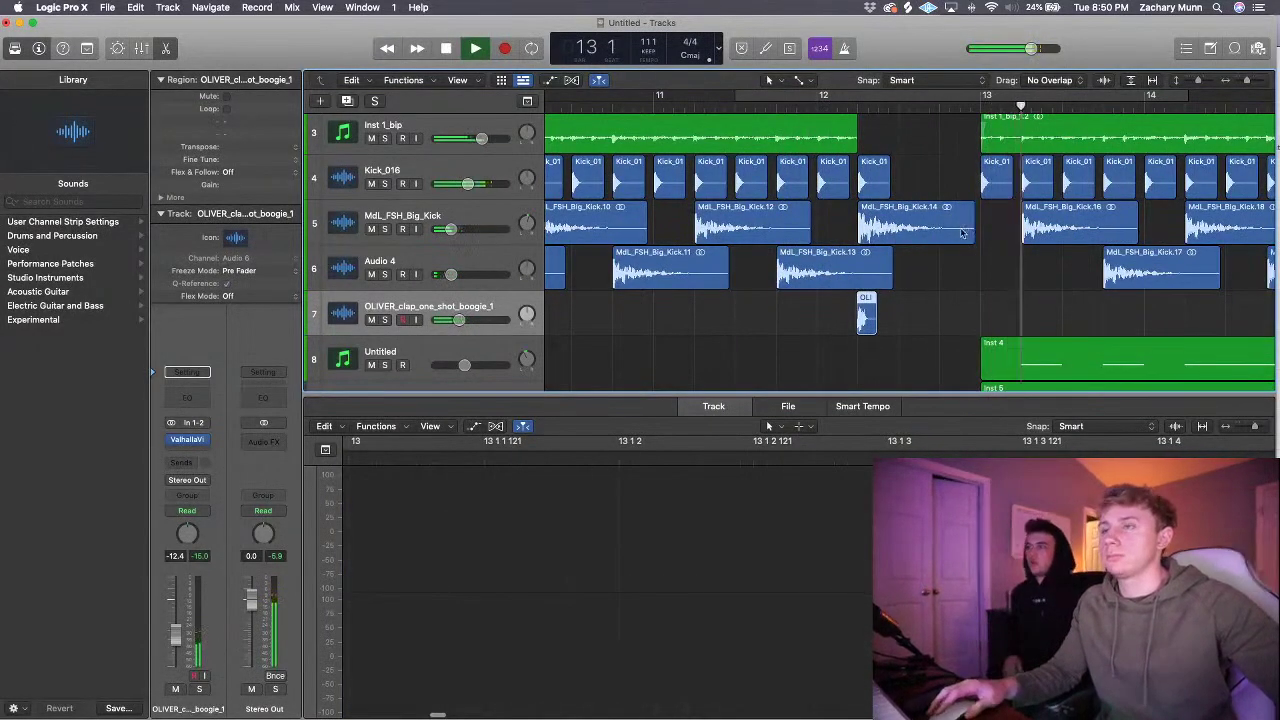
key(space)
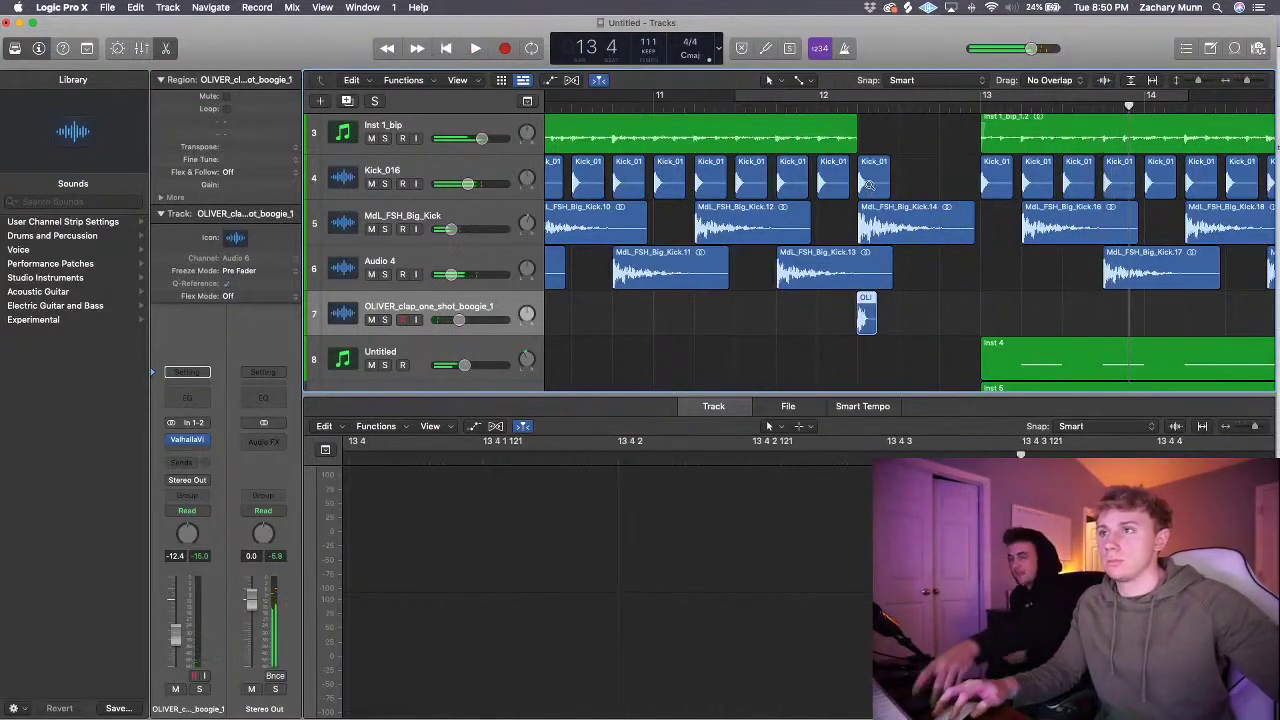
drag(872, 189, 954, 189)
double_click(794, 101)
click(794, 104)
key(space)
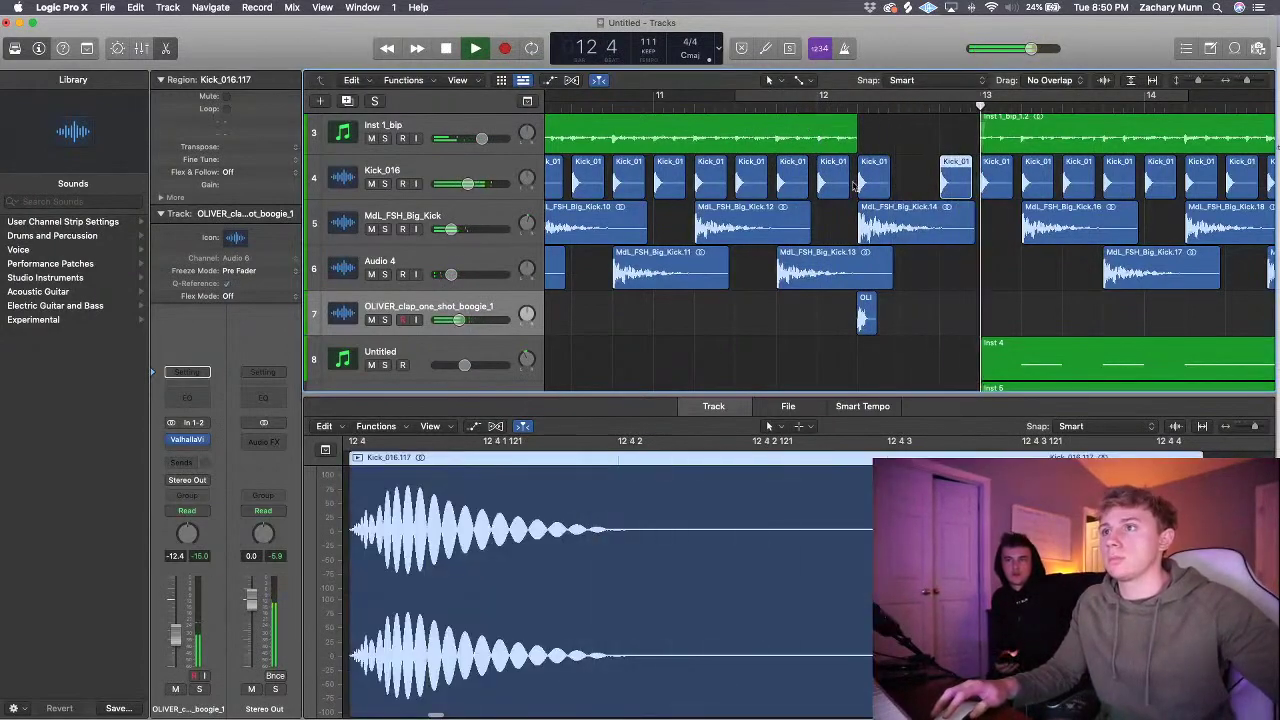
key(space)
- Create a new audio track directly below the Kick_016 track
click(924, 169)
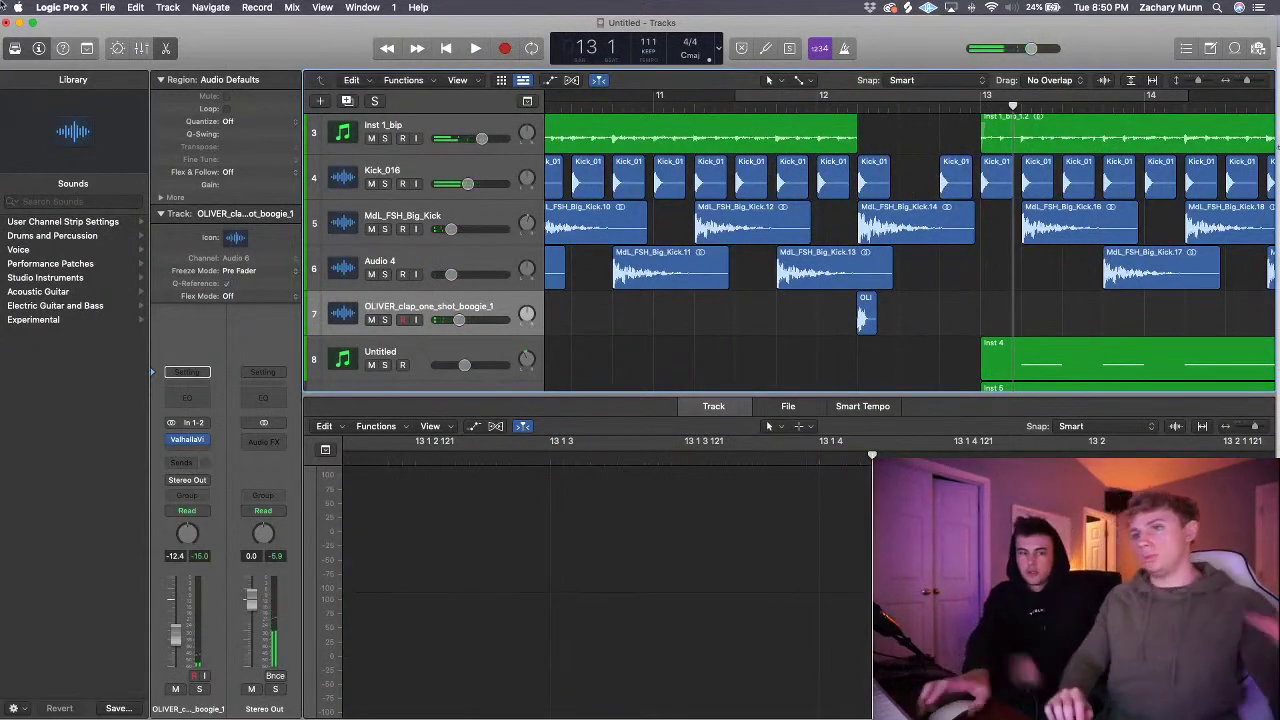
click(446, 161)
click(348, 101)
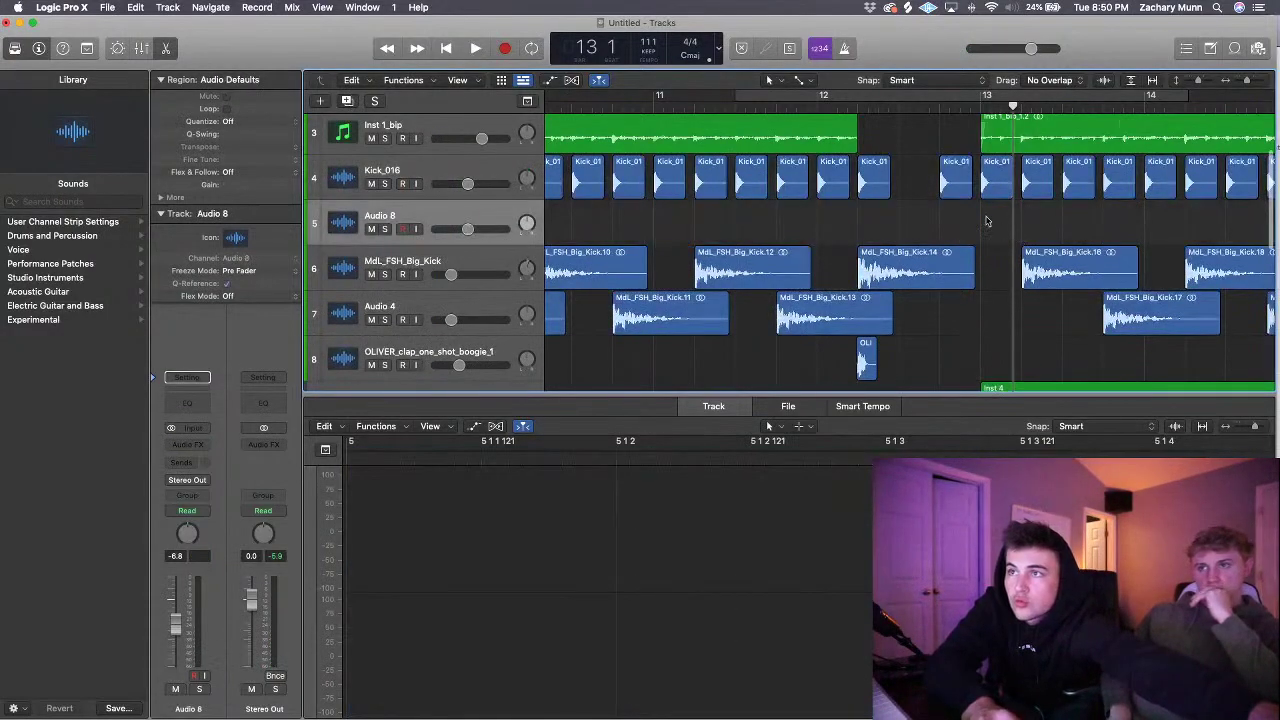
- Move the copied kick onto Audio 8 just before bar 13, shift it slightly earlier, and play each placement
drag(960, 188, 986, 224)
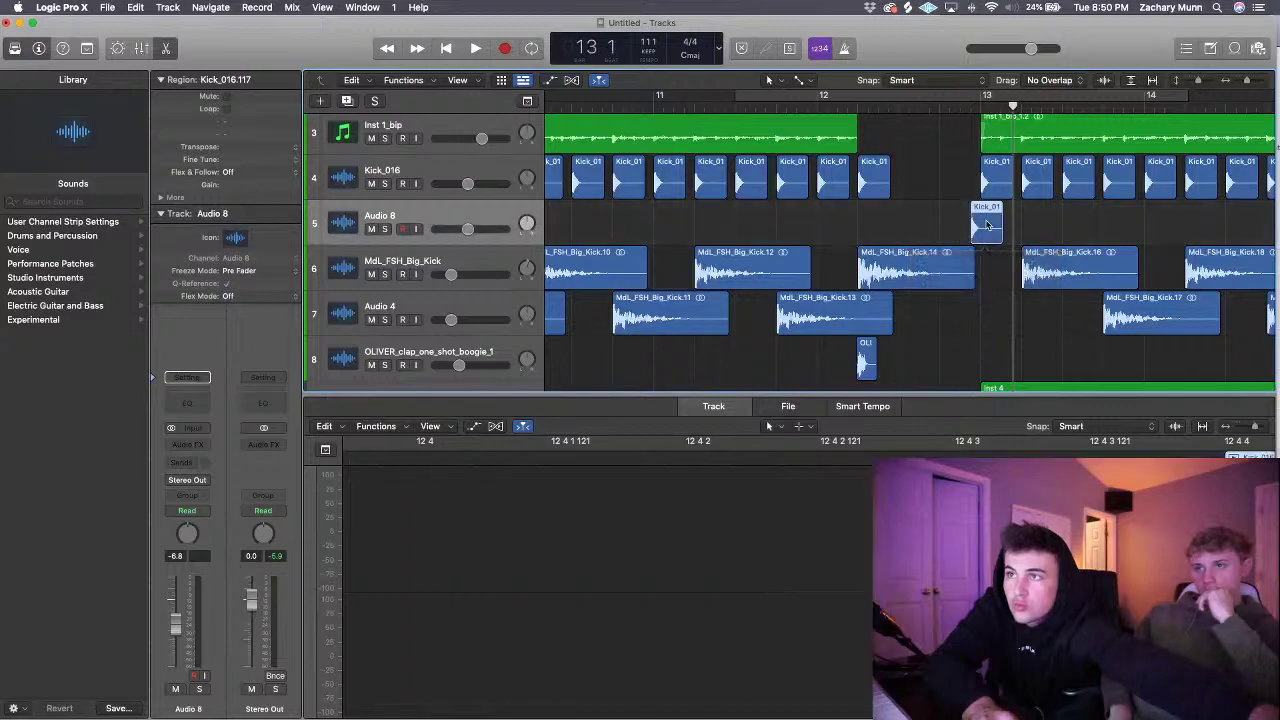
click(917, 107)
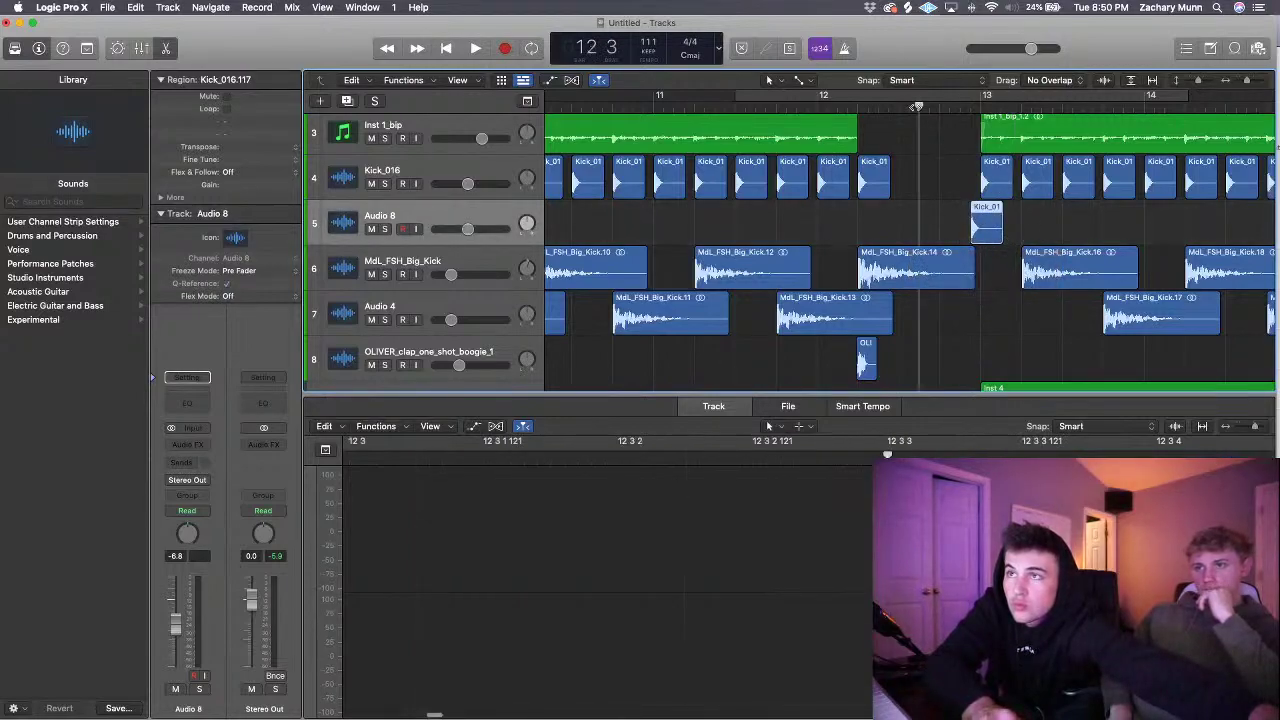
key(space)
key(space)
drag(985, 220, 975, 221)
click(912, 104)
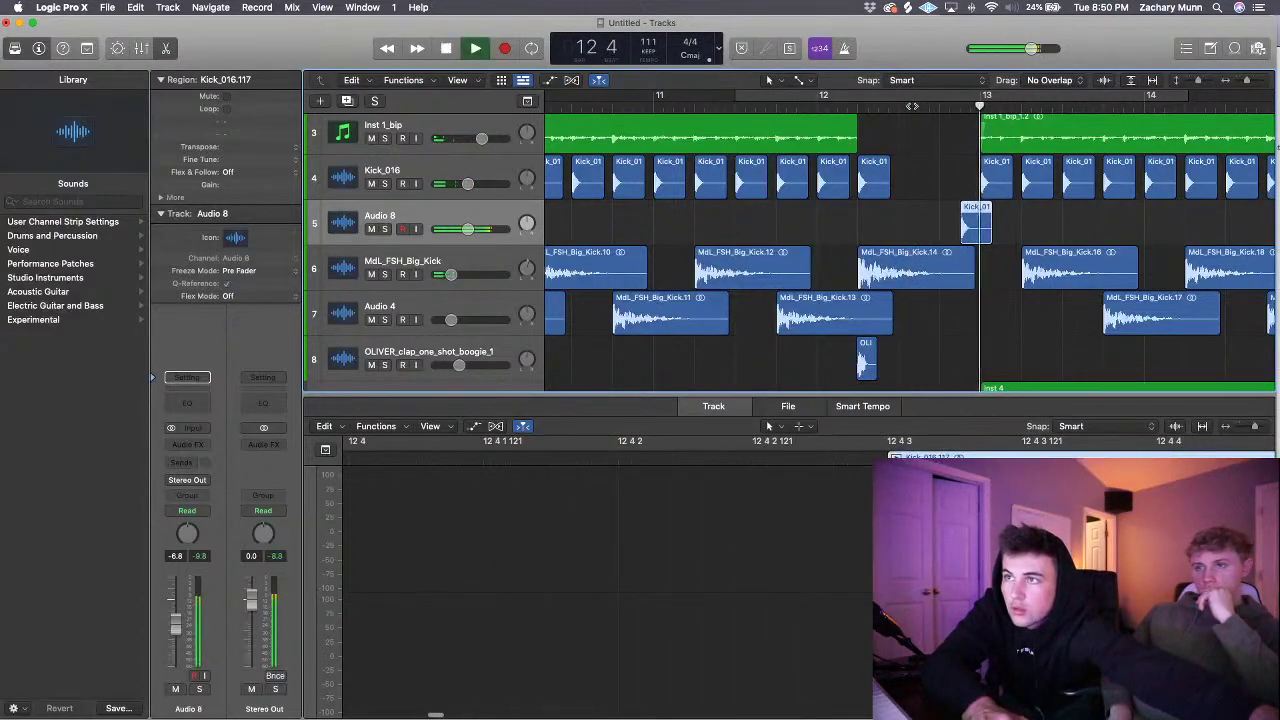
key(space)
- Reposition the copied kick on Audio 8 closer to bar 13, transpose it by +1, and play from 12 1
key(super+Right)
key(super+Right)
drag(983, 229, 1006, 230)
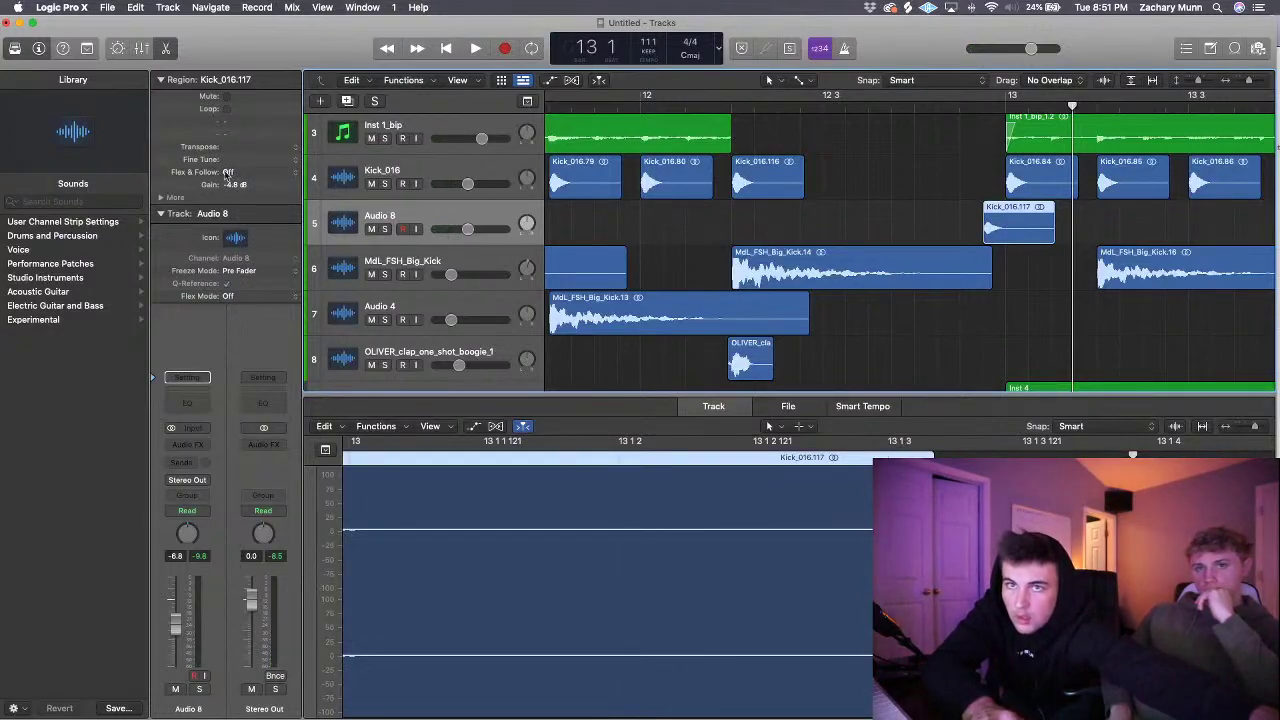
drag(225, 151, 227, 145)
click(664, 104)
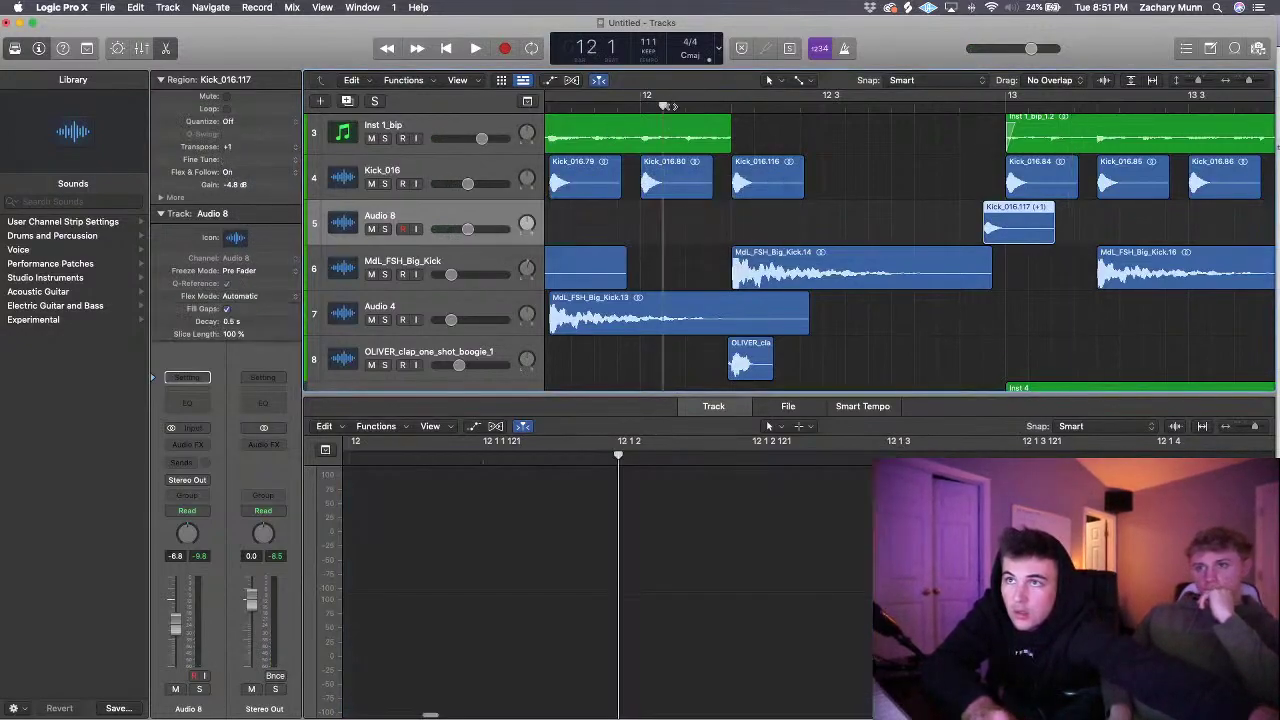
key(space)
scroll(736, 151, right, 1)
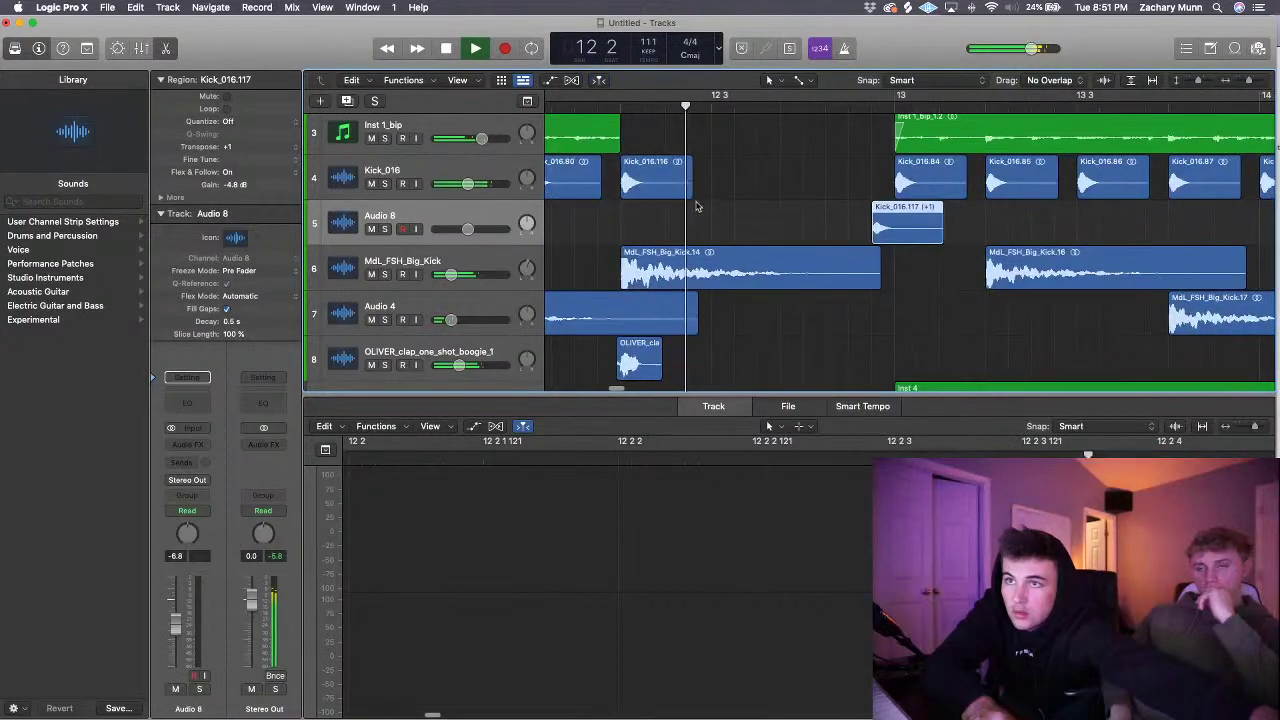
key(space)
- Nudge the transposed kick on Audio 8 closer to bar 13, play the transition, and delete the region
mouse_move(914, 225)
mouse_down()
mouse_move(895, 224)
mouse_move(911, 224)
mouse_up()
double_click(771, 107)
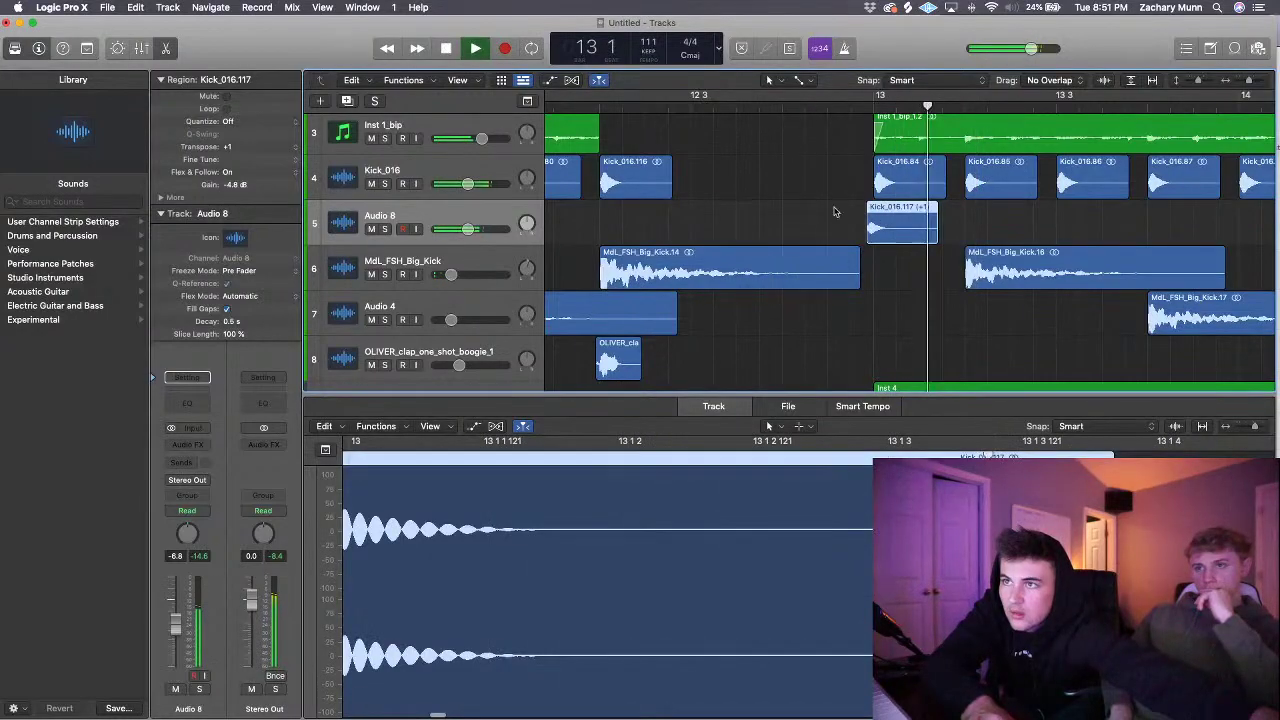
key(space)
key(space)
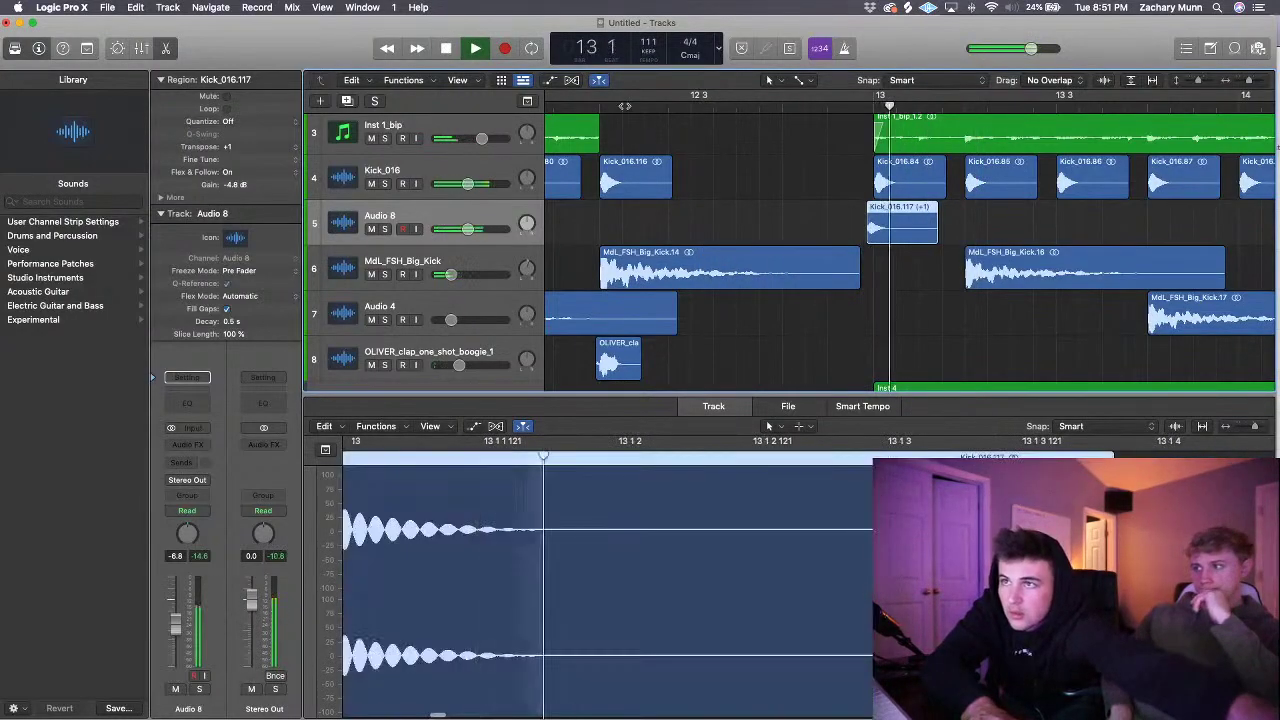
key(space)
key(Delete)
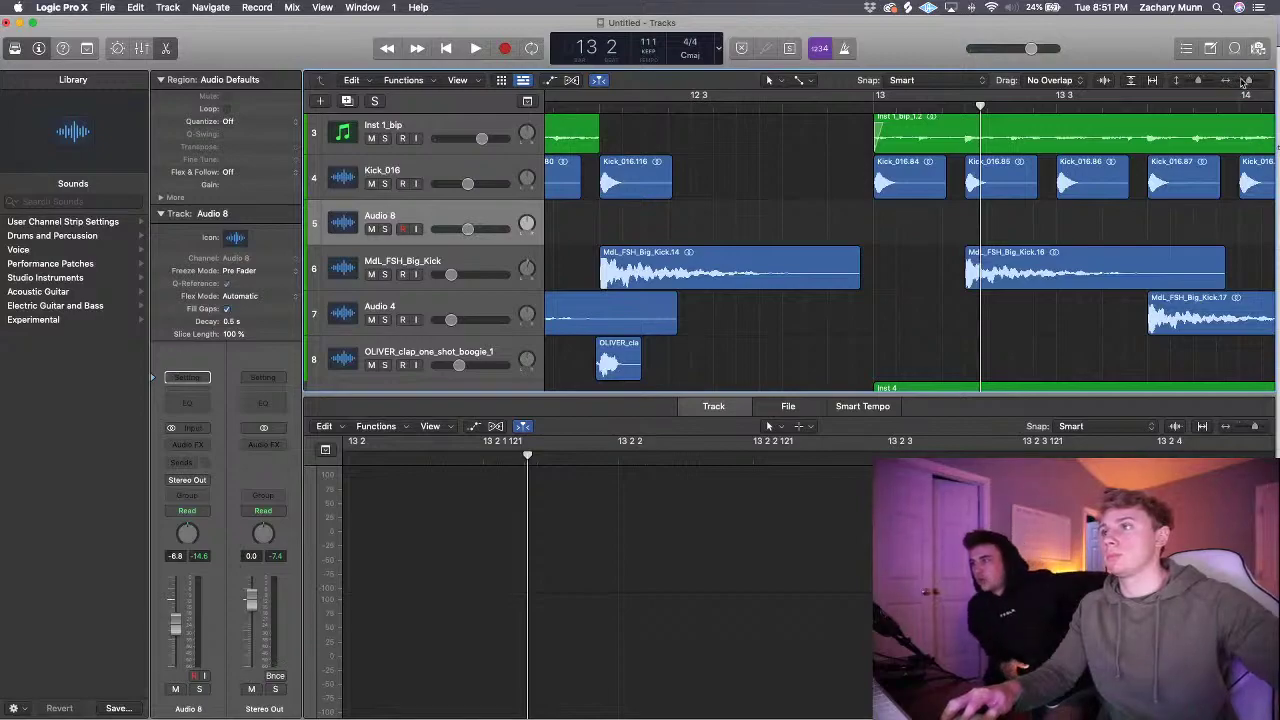
- Listen repeatedly to the transition from about 11 2 into bar 13, checking how the clap and kicks work in the break
drag(1249, 81, 1249, 83)
click(923, 98)
key(space)
scroll(1034, 223, down, 3)
scroll(1032, 224, up, 2)
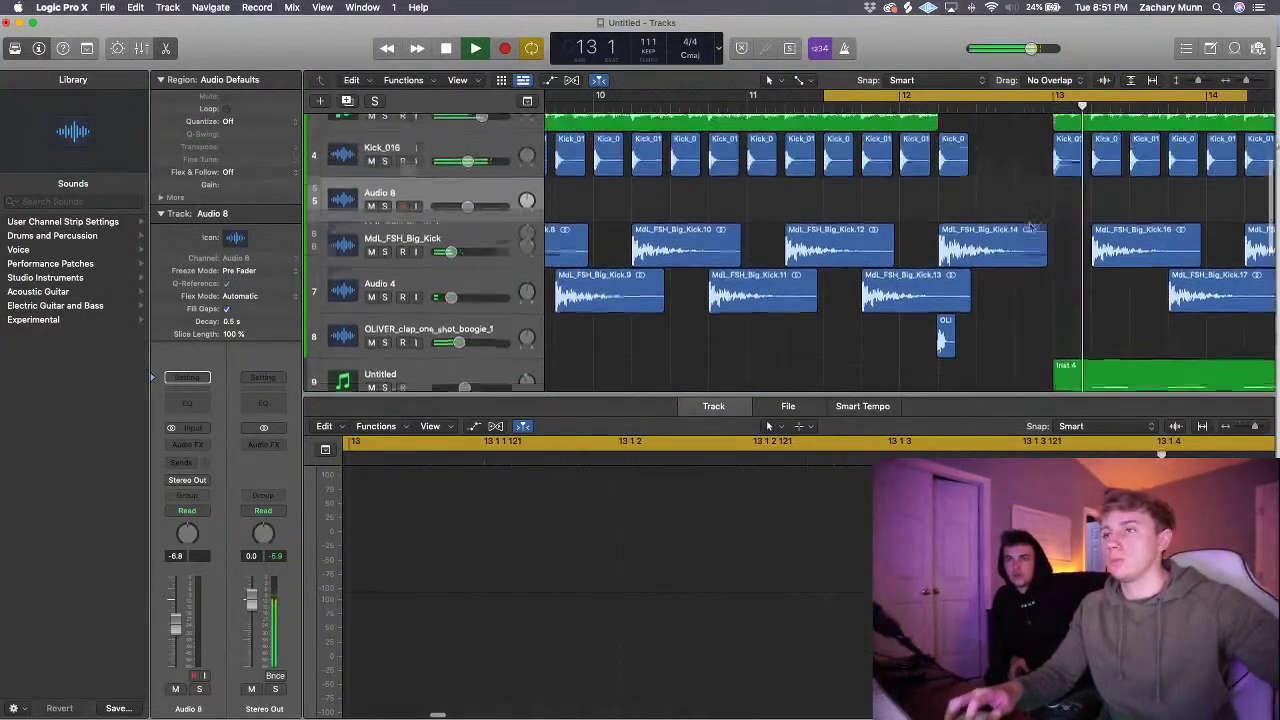
scroll(1031, 226, up, 2)
click(823, 106)
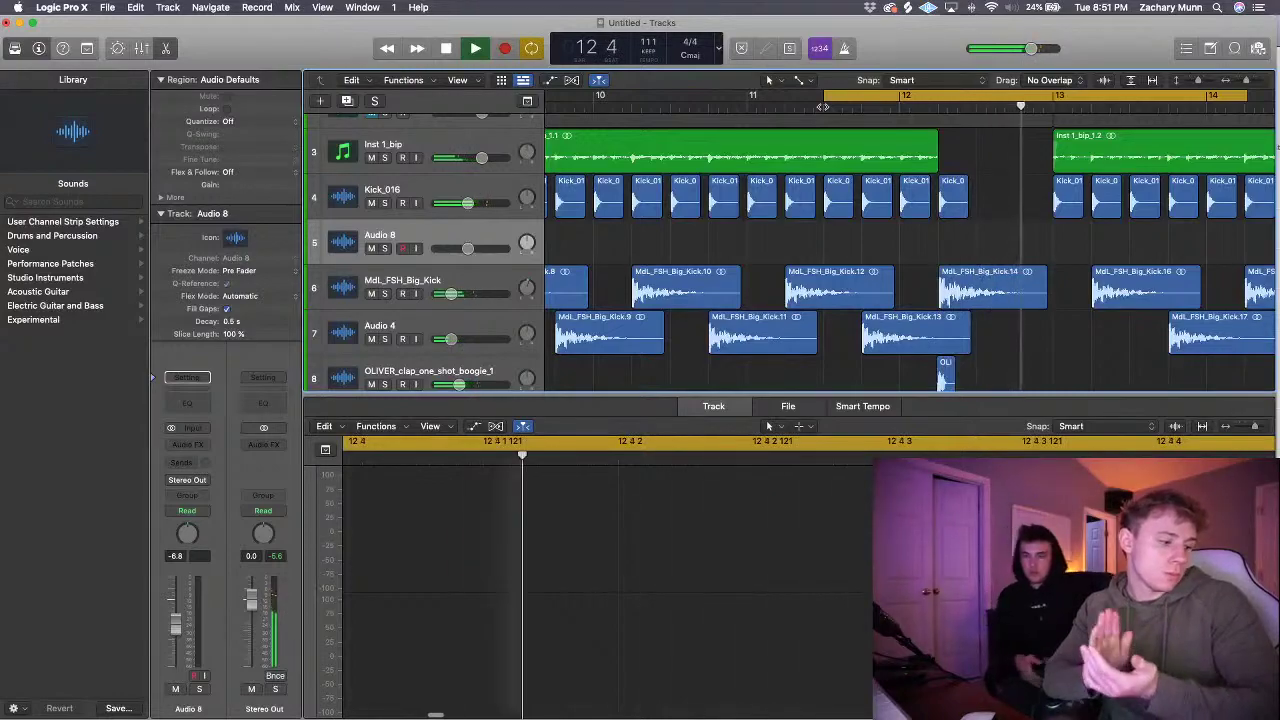
key(space)
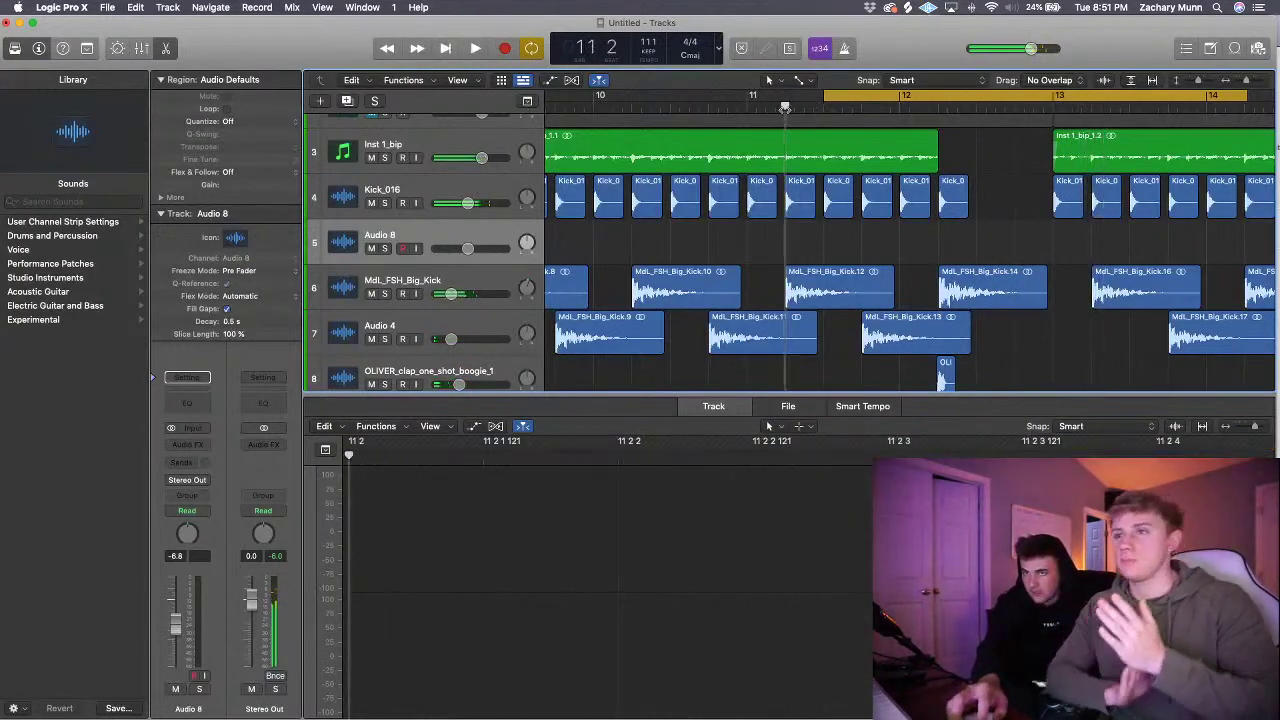
key(space)
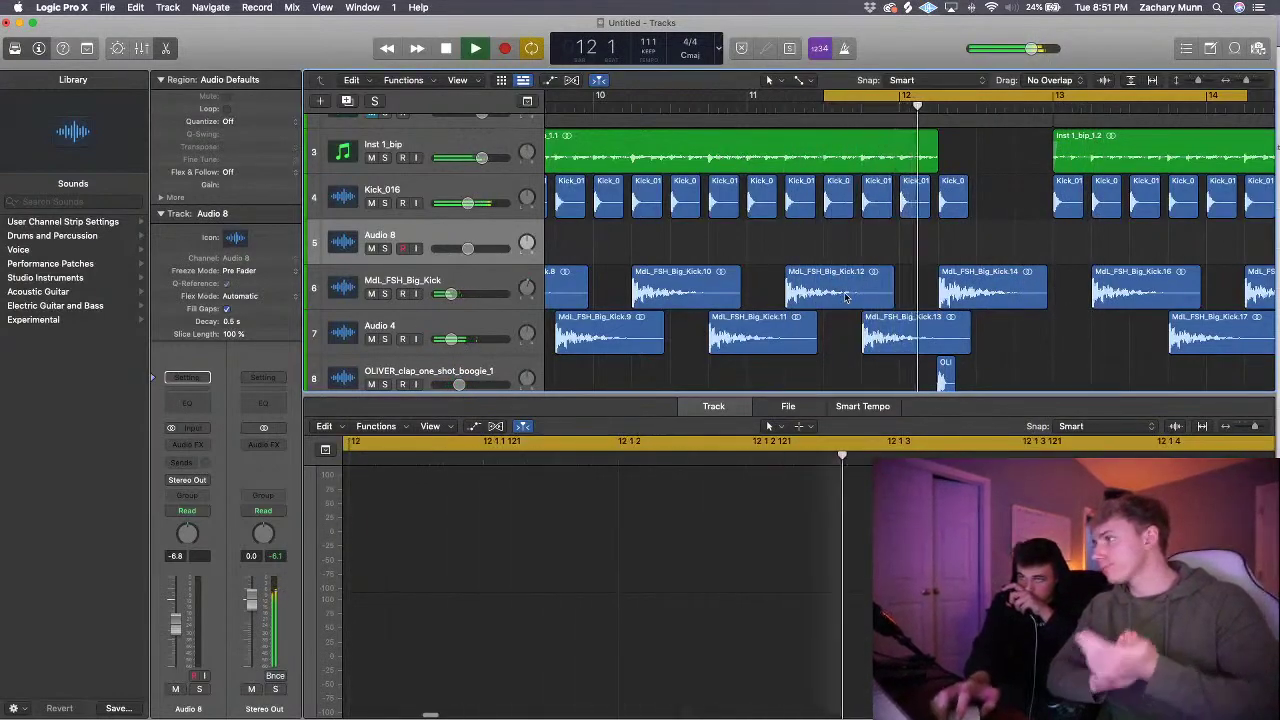
scroll(993, 224, down, 2)
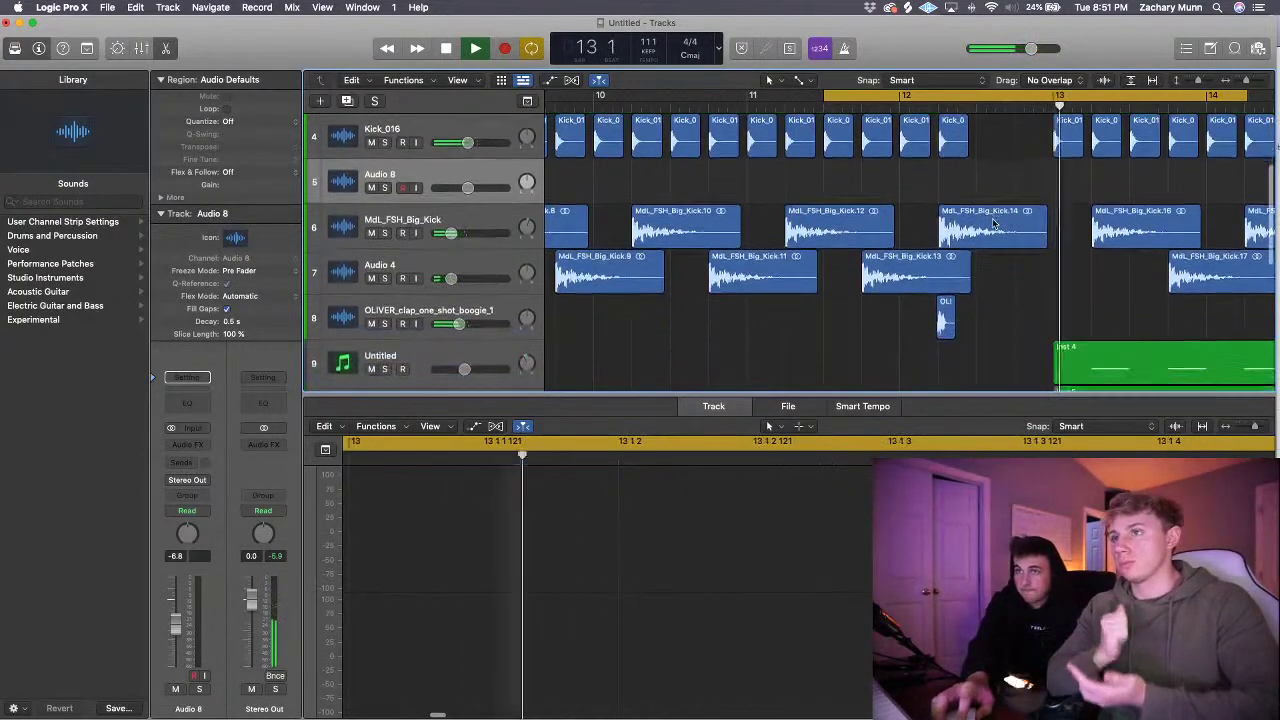
scroll(990, 230, up, 1)
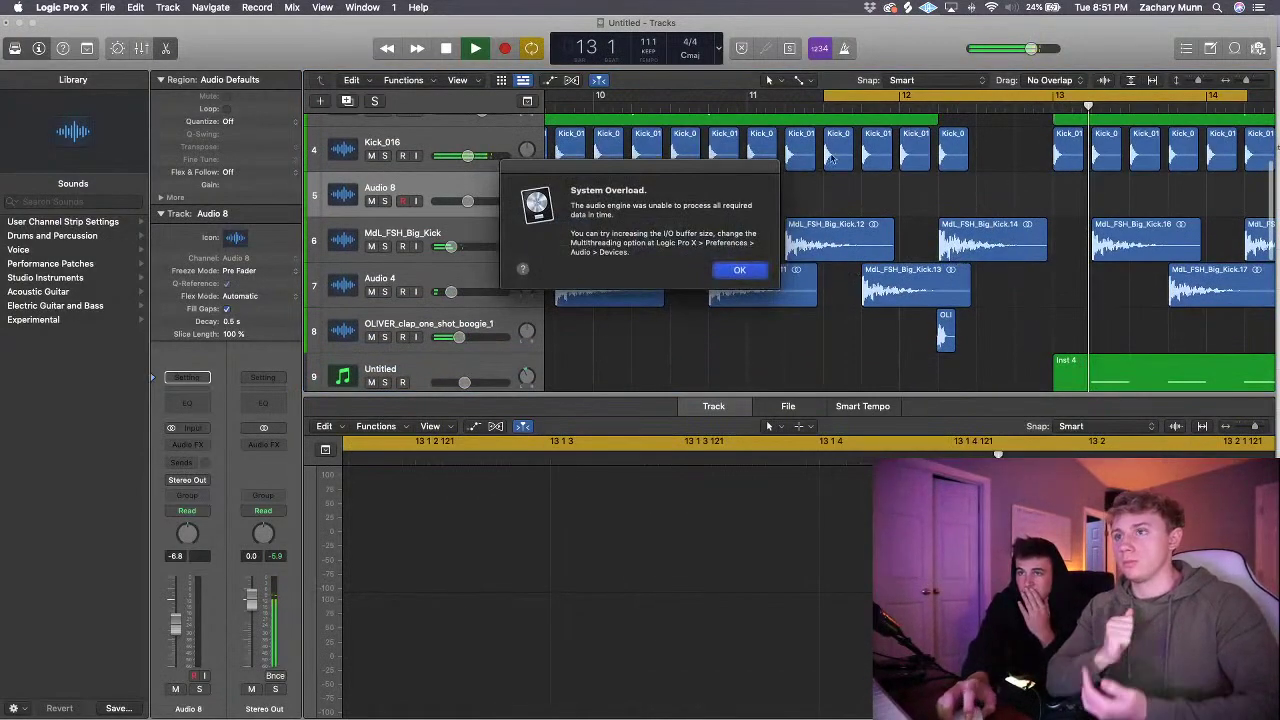
click(740, 270)
double_click(805, 100)
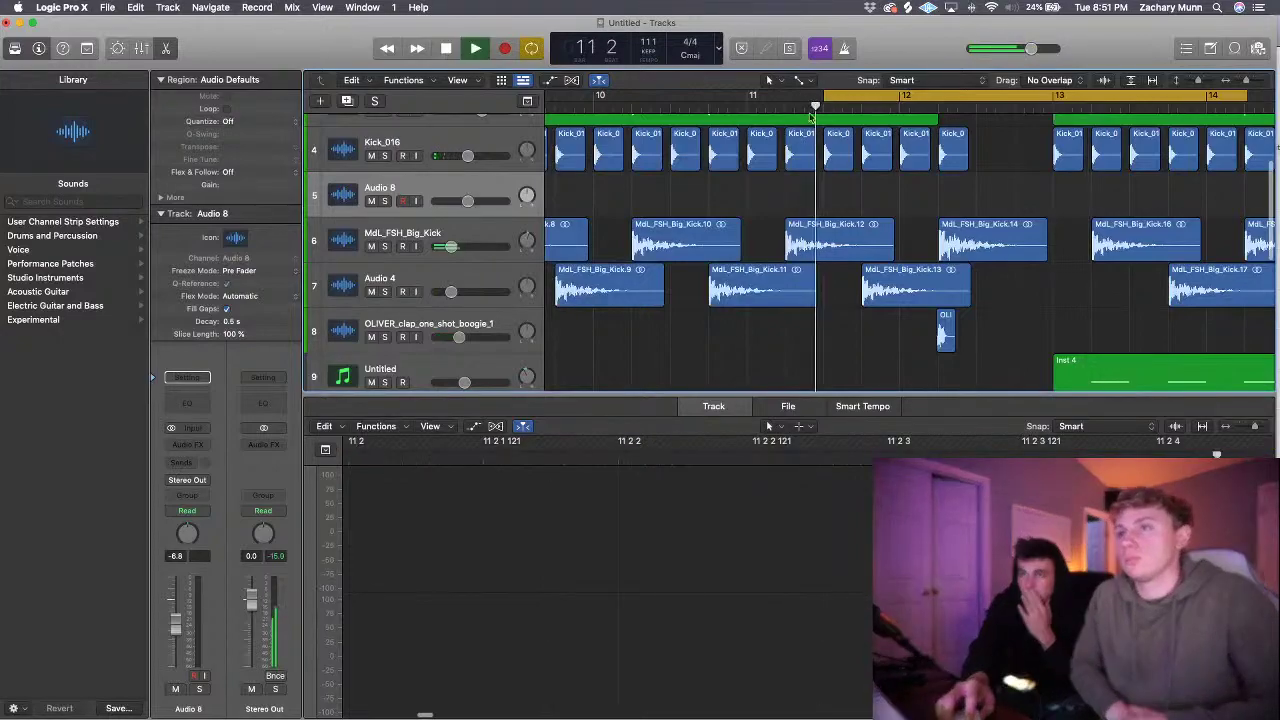
scroll(880, 150, up, 2)
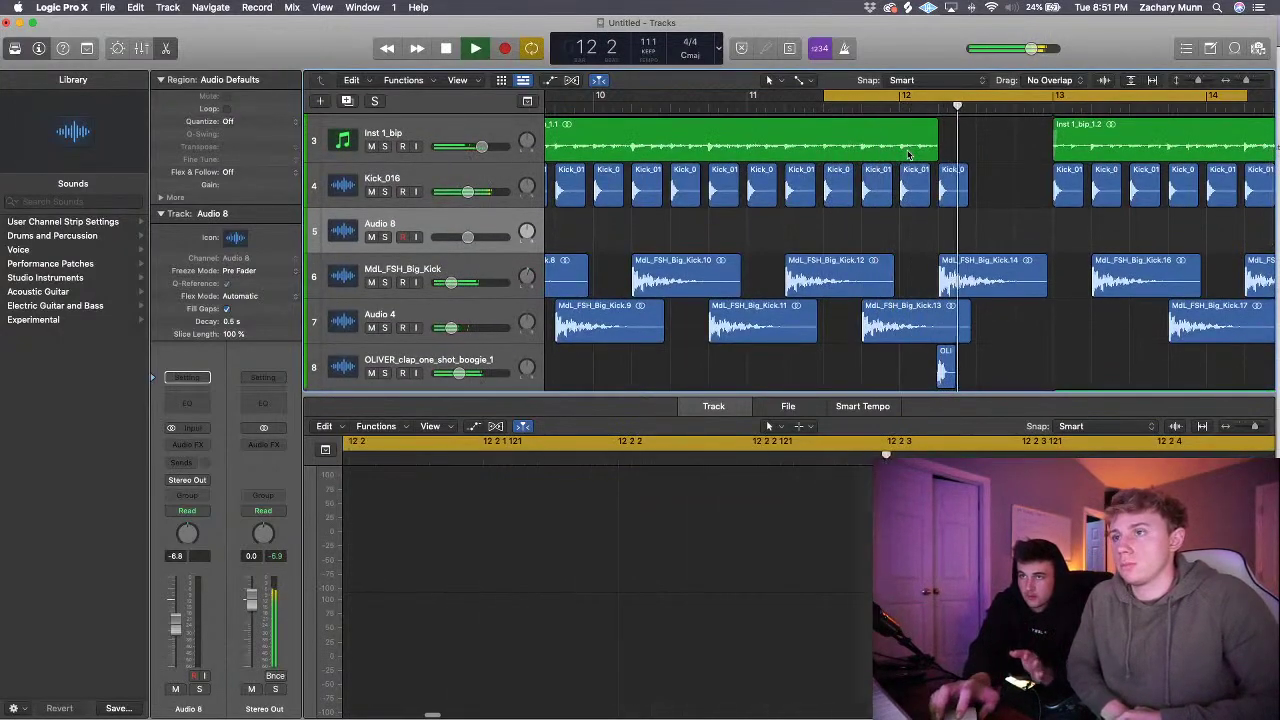
scroll(995, 205, down, 2)
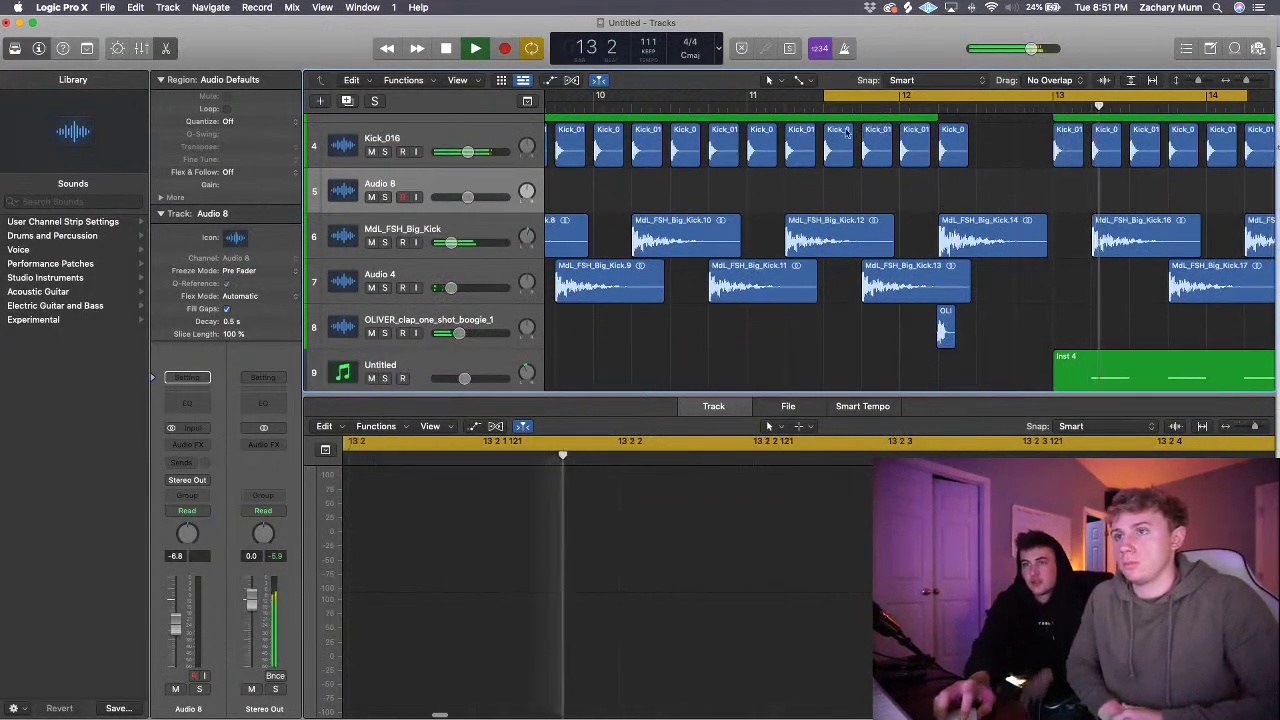
- Mute the clap track and the MdL_FSH_Big_Kick.14 region at 12 2 during playback
click(732, 104)
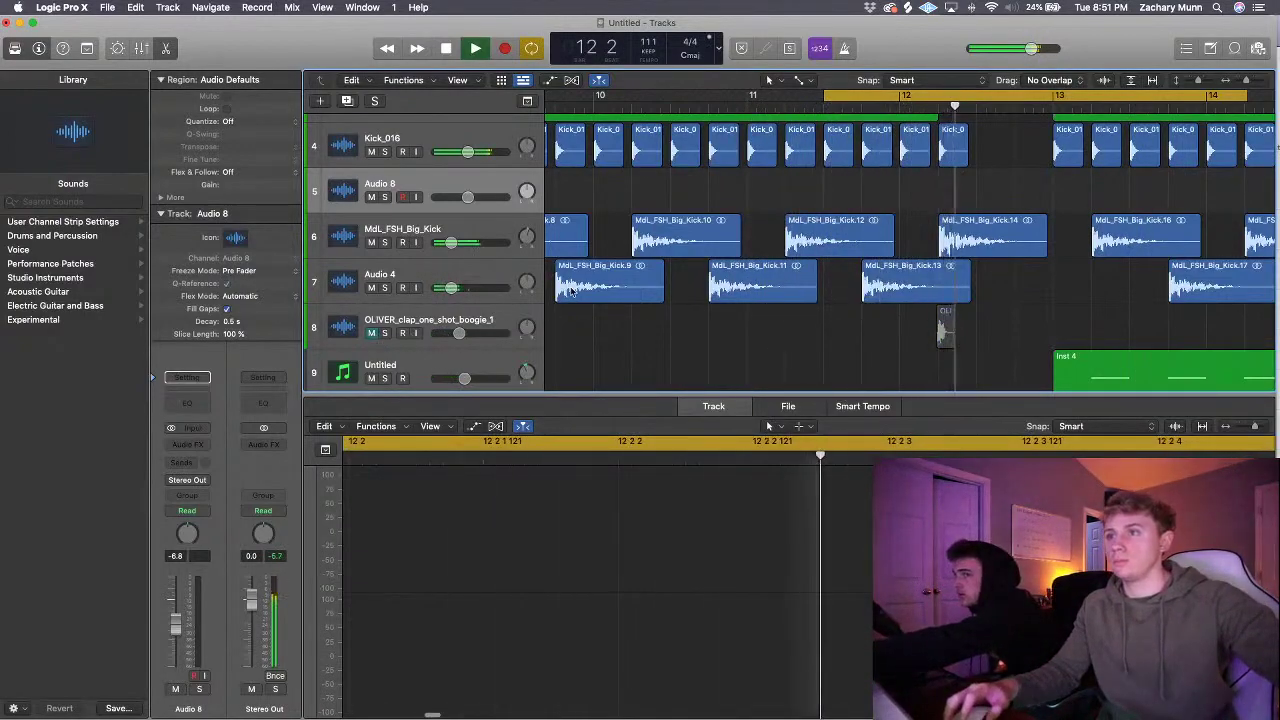
scroll(800, 300, up, 4)
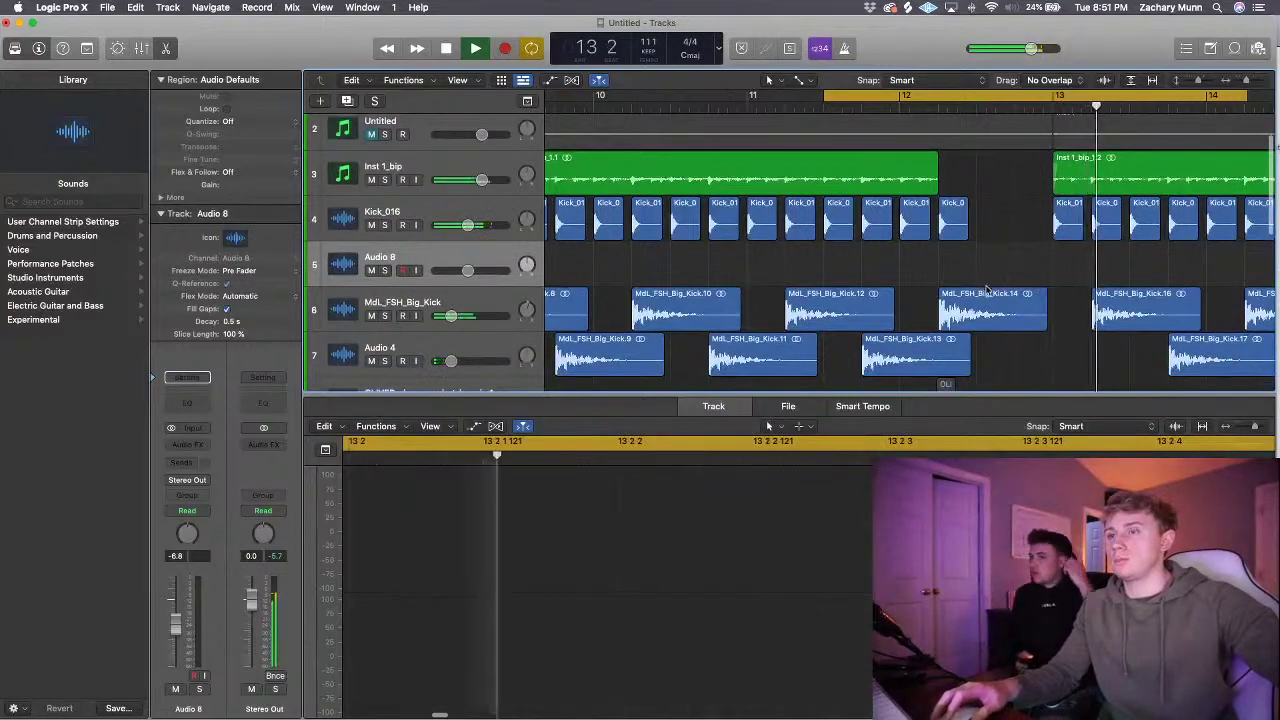
click(975, 302)
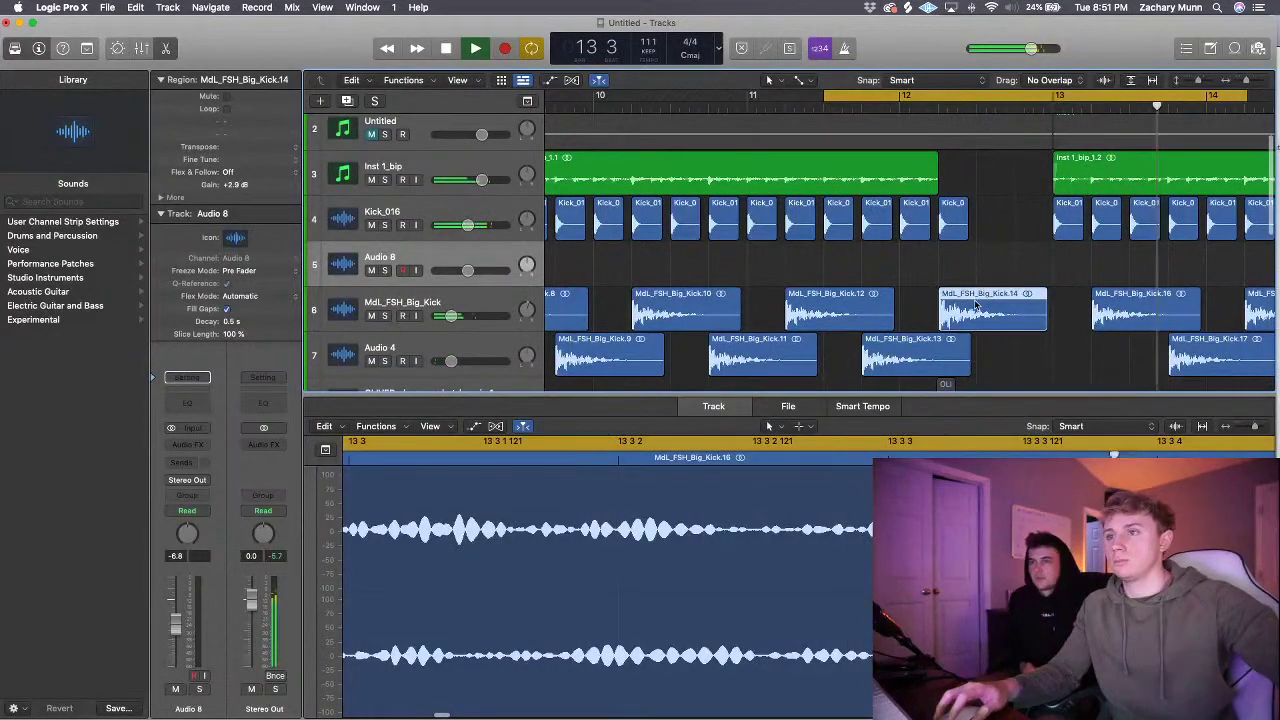
right_click(975, 302)
click(990, 312)
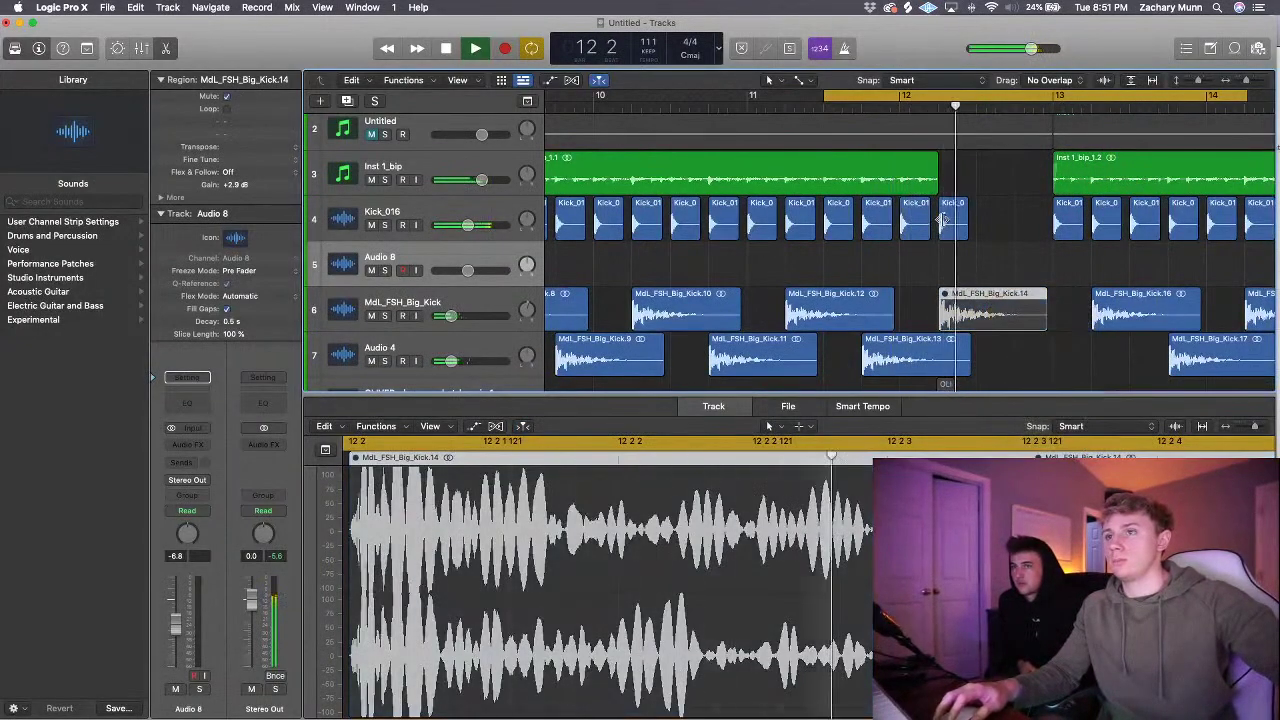
- Mute the Kick_016.116 region at 12 2
click(958, 232)
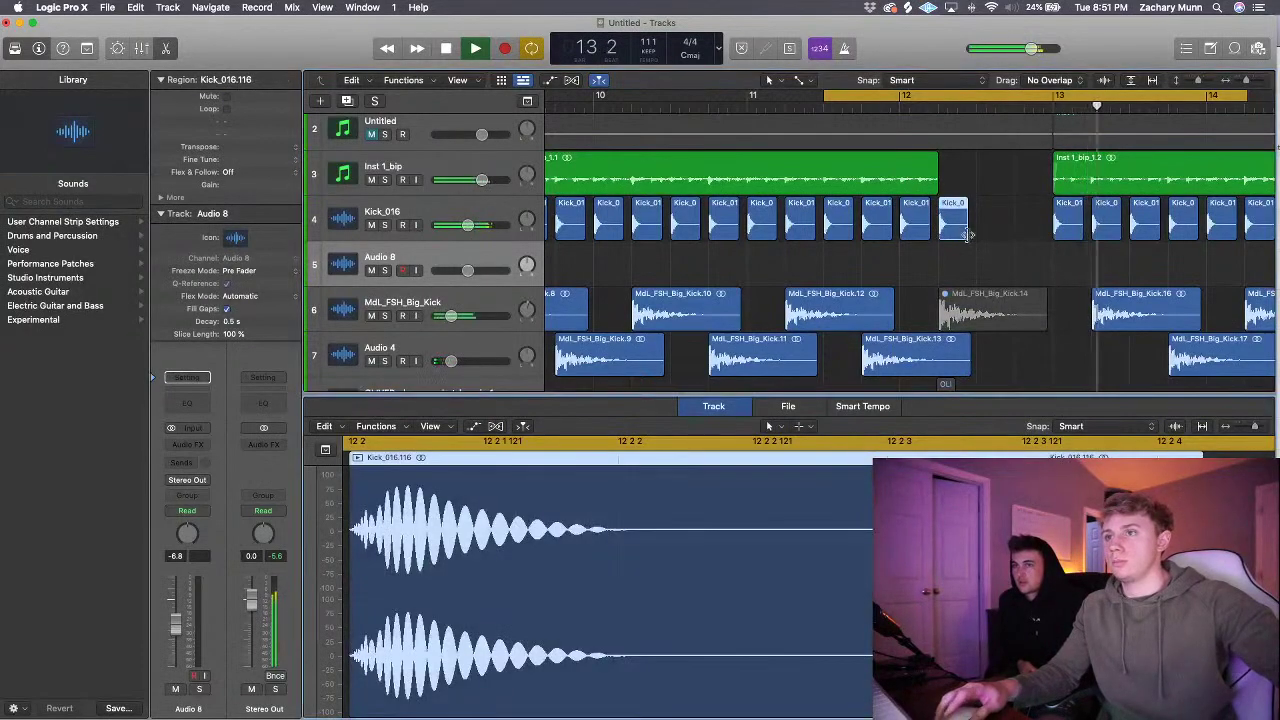
right_click(959, 226)
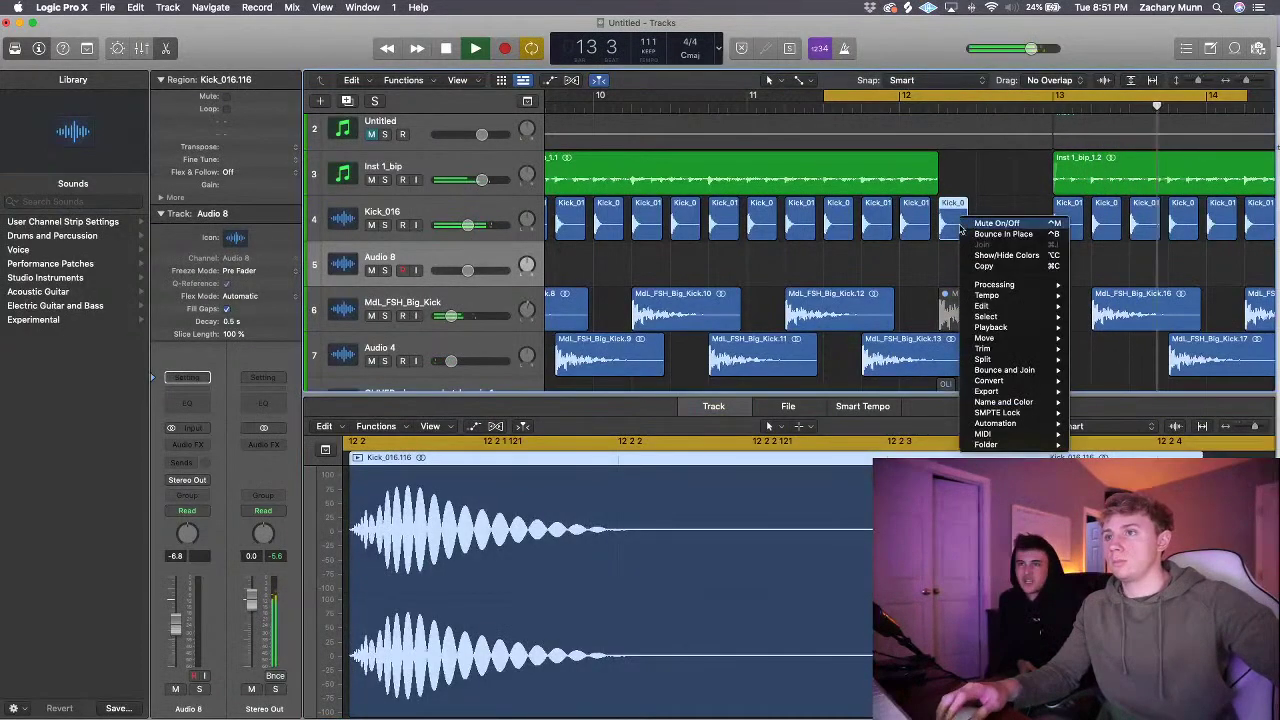
click(968, 224)
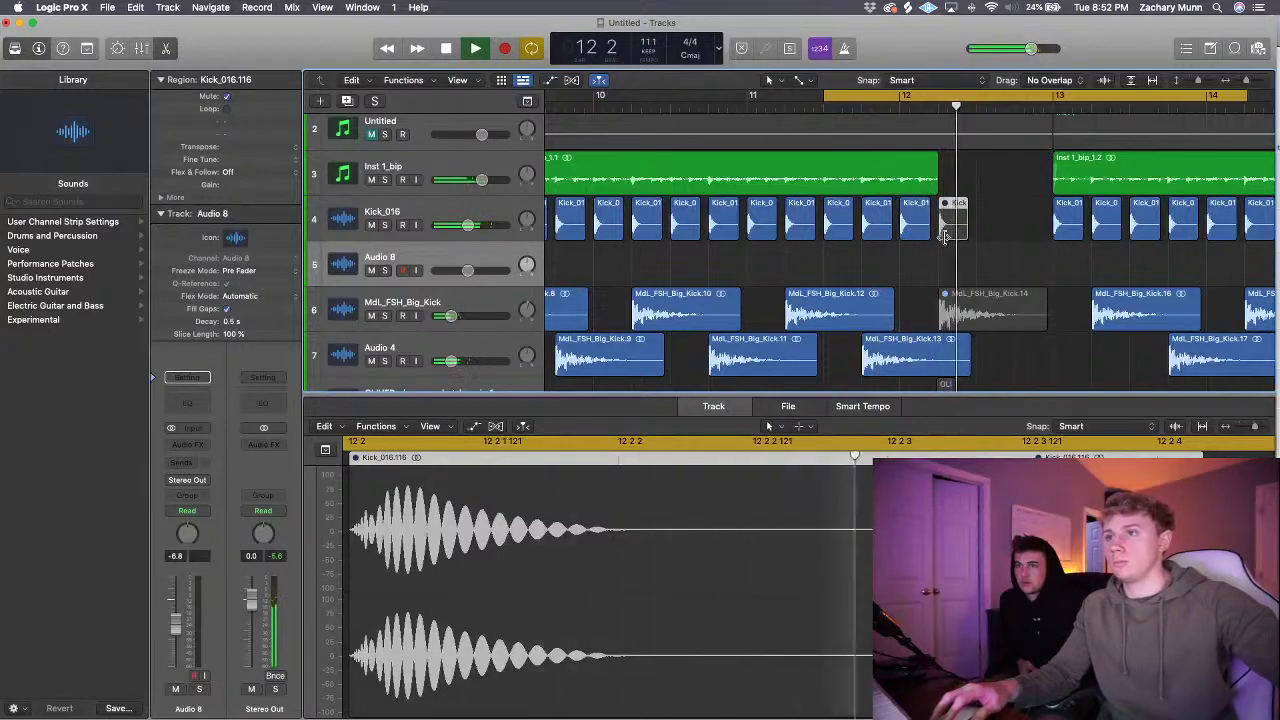
- Try a fade-out at the end of Inst 1_bip_1.1 and fade out the end of MdL_FSH_Big_Kick.13 with the Fade tool
click(775, 80)
click(800, 254)
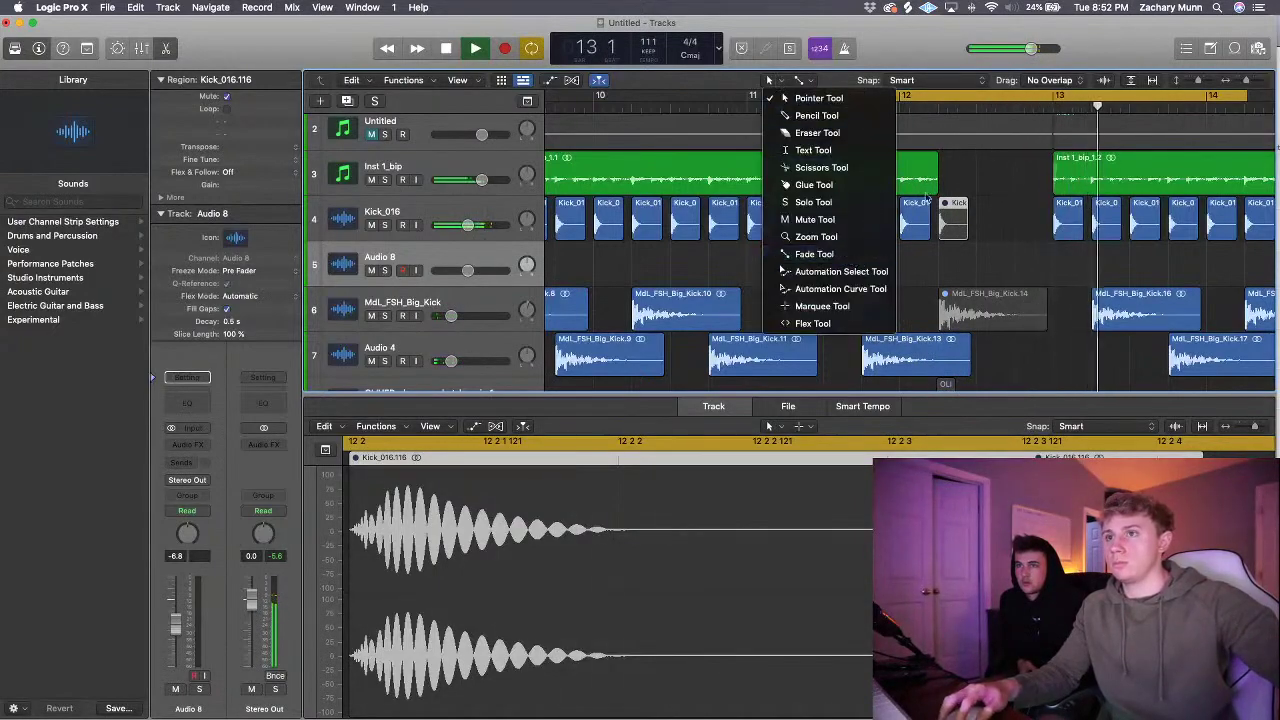
drag(962, 161, 935, 194)
scroll(935, 194, down, 3)
drag(984, 268, 944, 298)
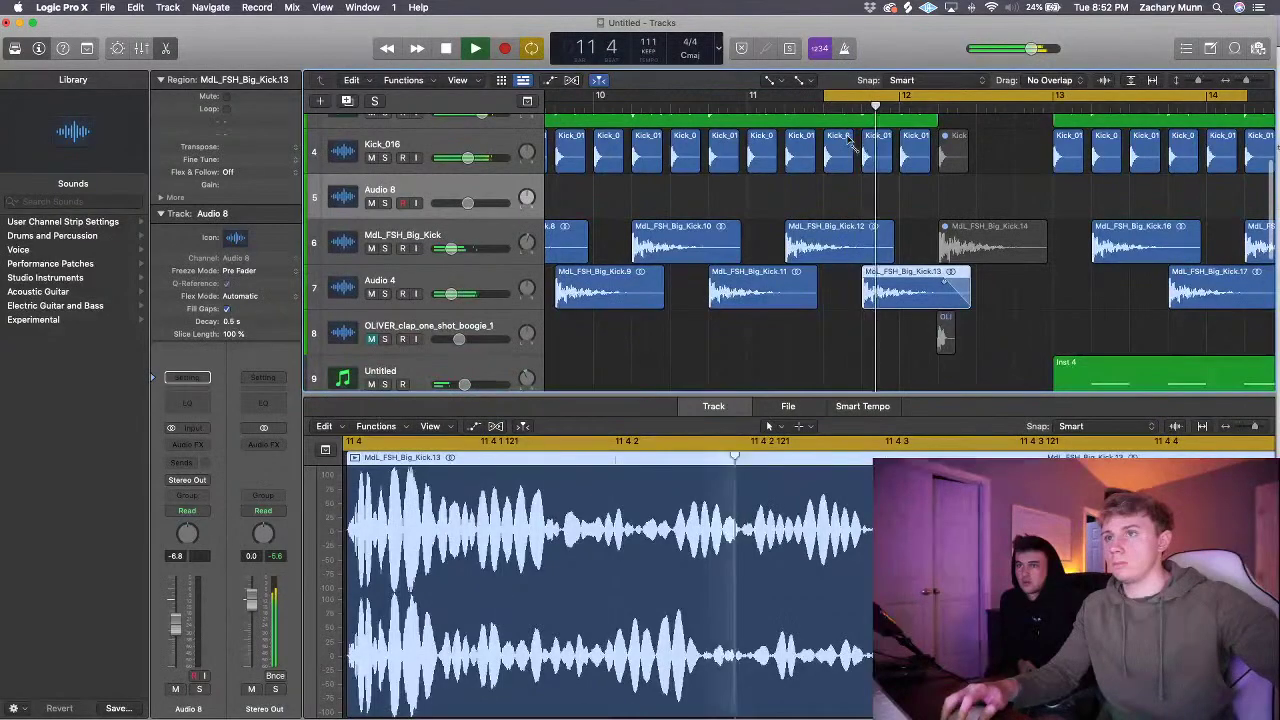
scroll(931, 168, up, 3)
scroll(931, 168, down, 8)
scroll(934, 168, up, 6)
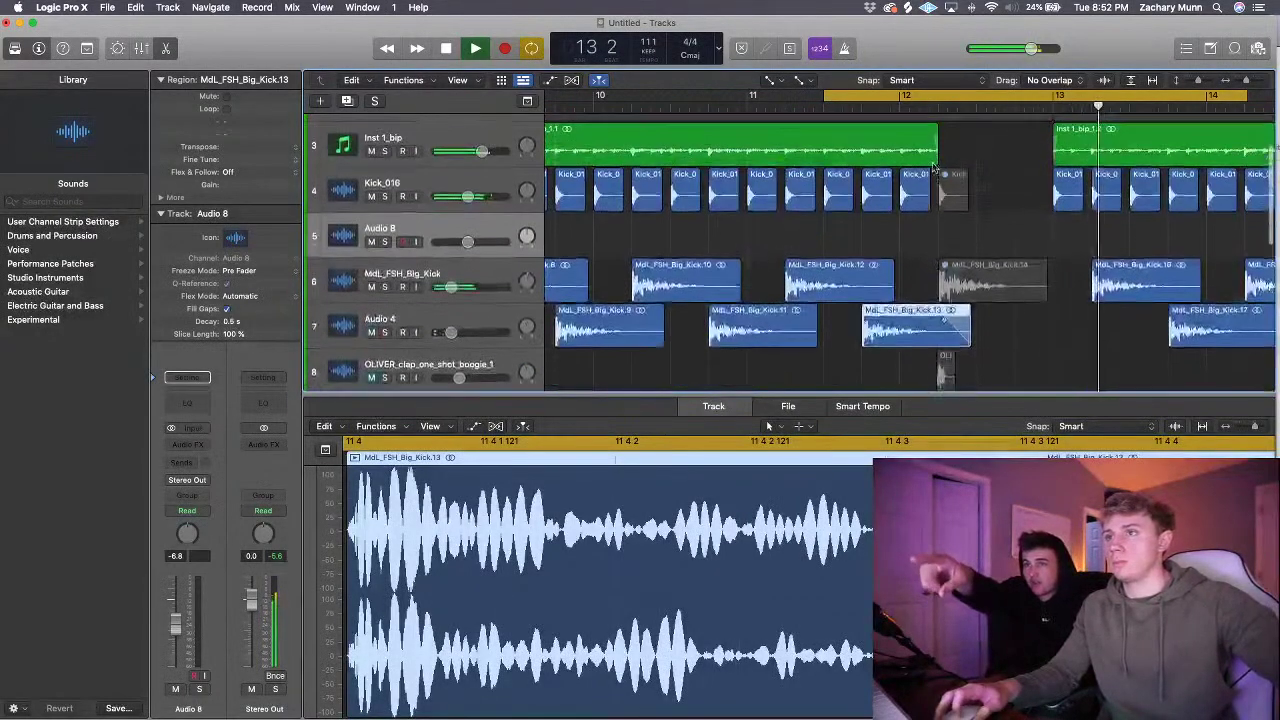
scroll(950, 185, up, 3)
key(space)
scroll(940, 192, down, 2)
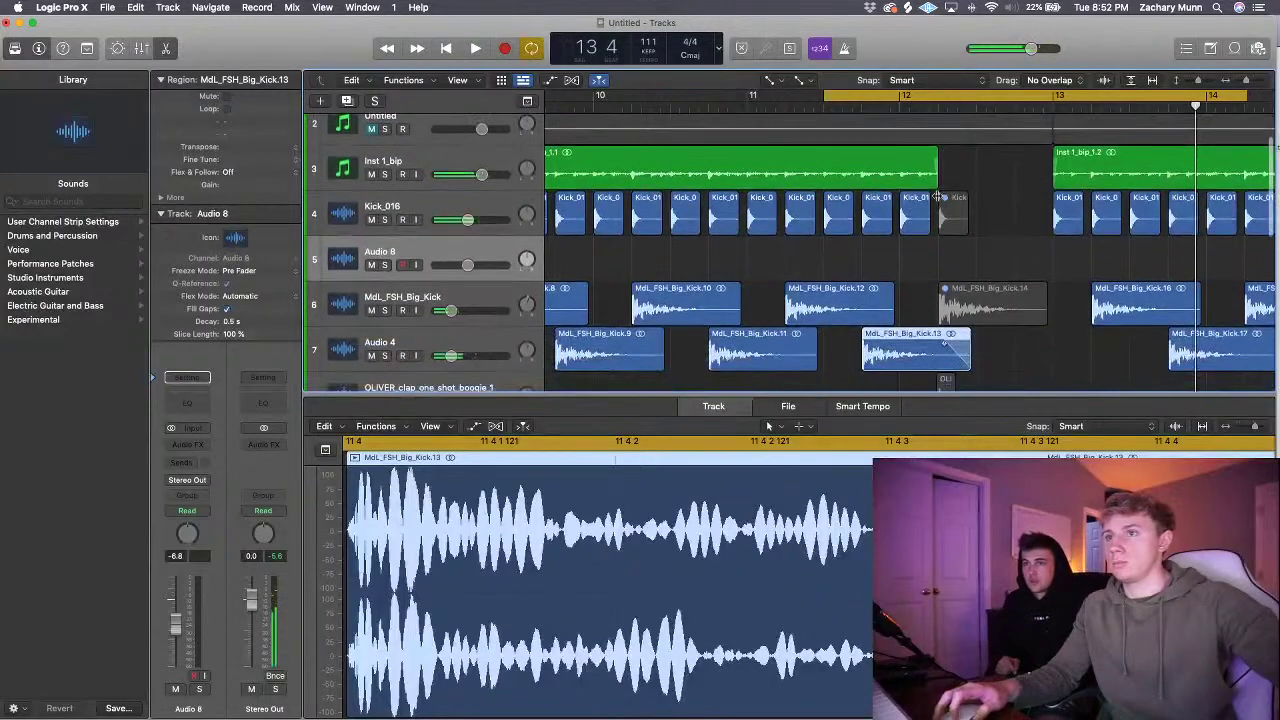
- Return to the Pointer tool, shorten Inst 1_bip_1.1 so it ends at bar 12, and replay from just after bar 11
key(t)
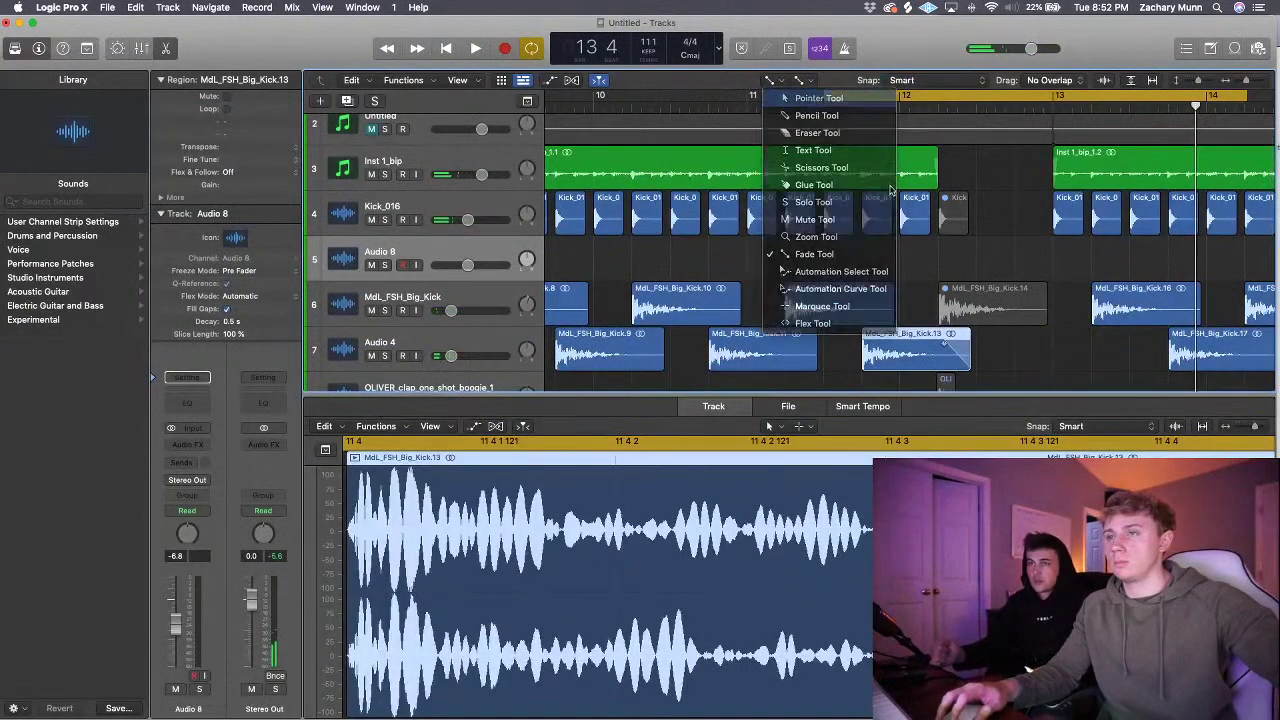
key(t)
drag(934, 187, 899, 186)
double_click(786, 107)
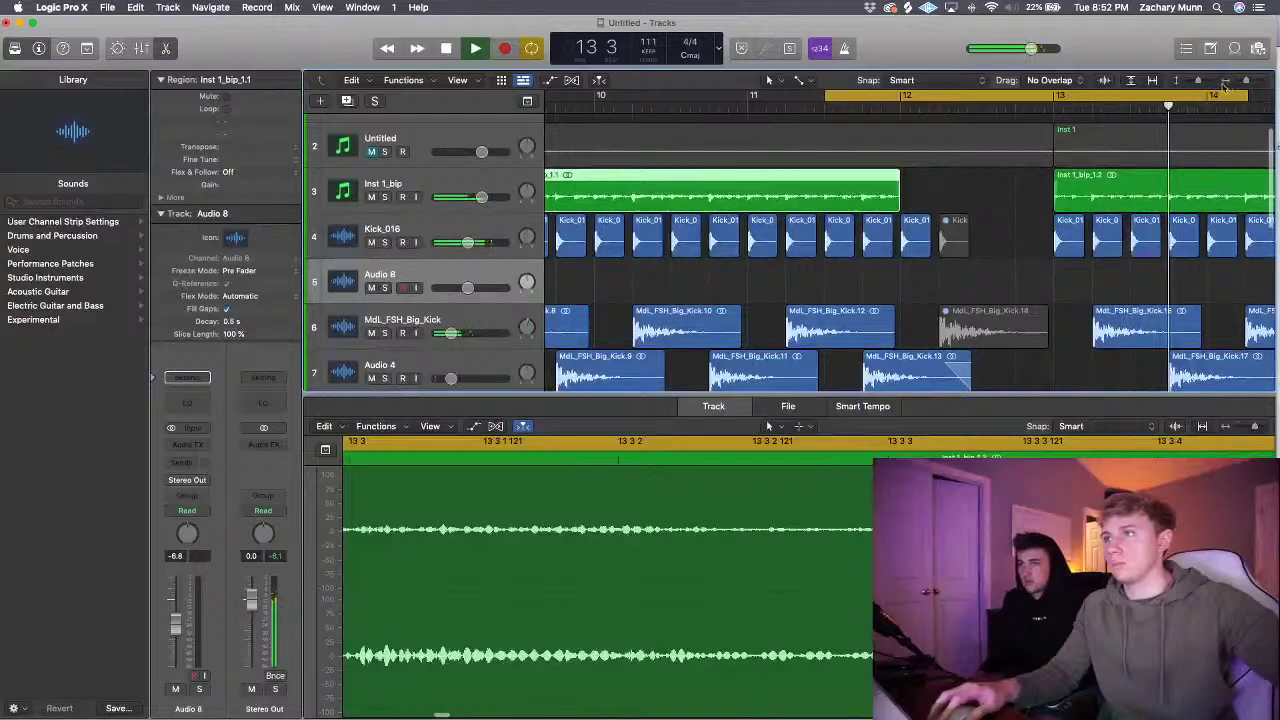
- Mute the last active Kick_016 region before the break, at bar 12
drag(1246, 80, 1194, 81)
scroll(1046, 152, left, 3)
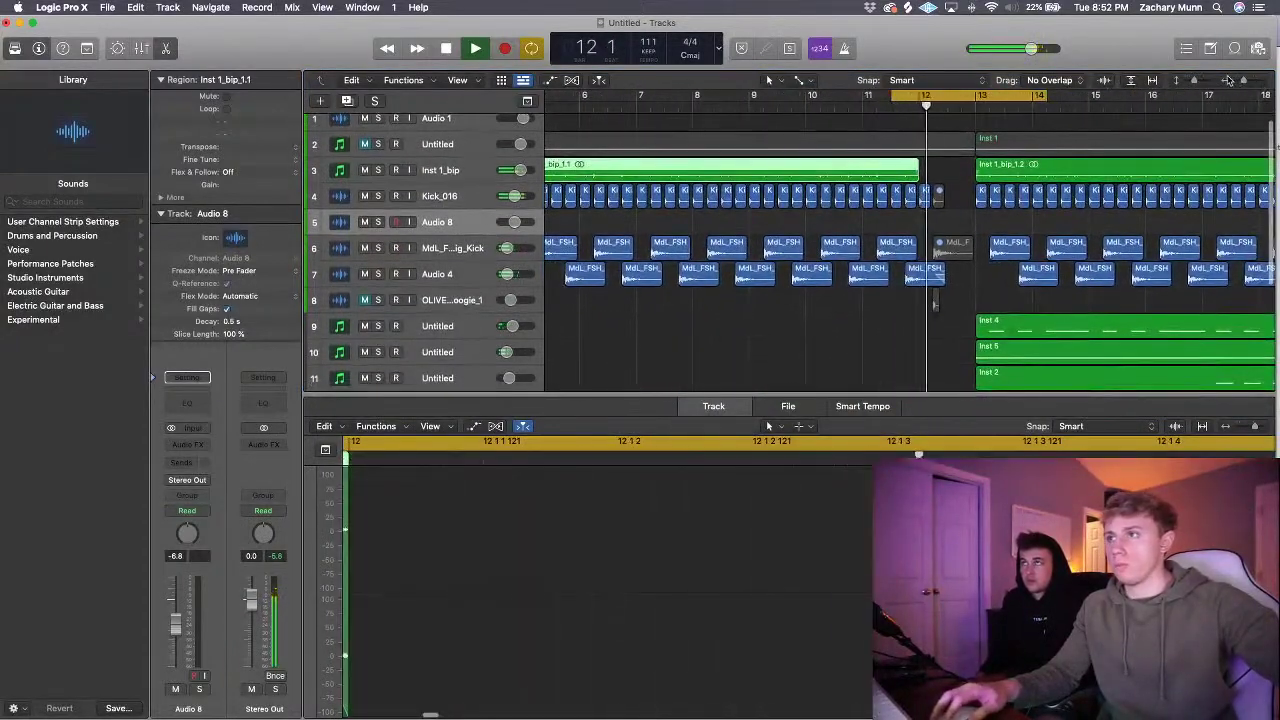
key(super+Left)
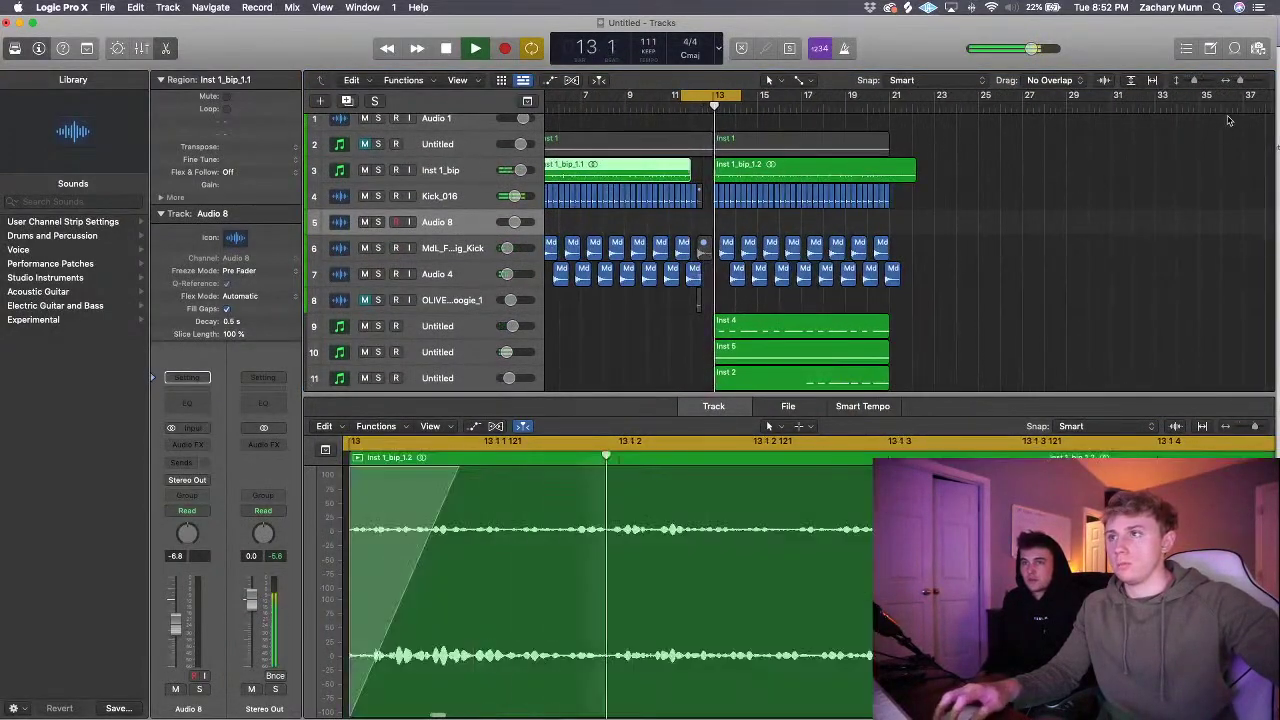
key(super+Right)
click(1036, 195)
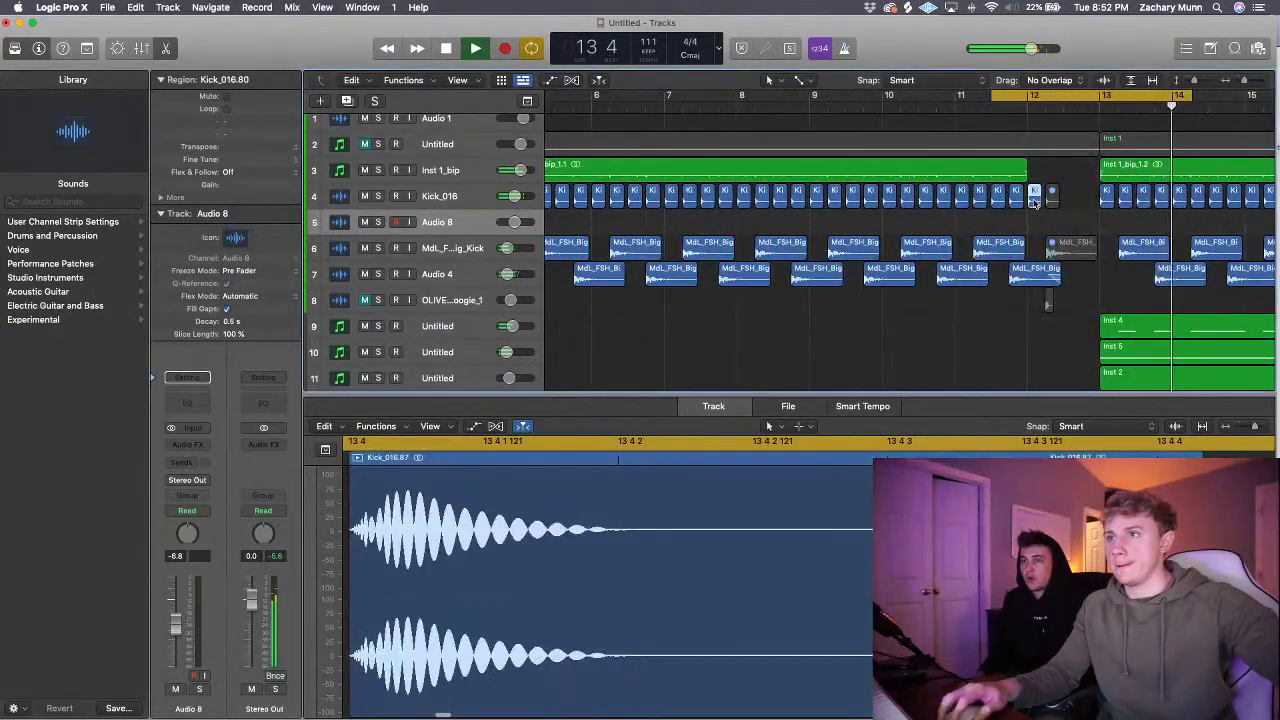
right_click(1040, 197)
click(1087, 232)
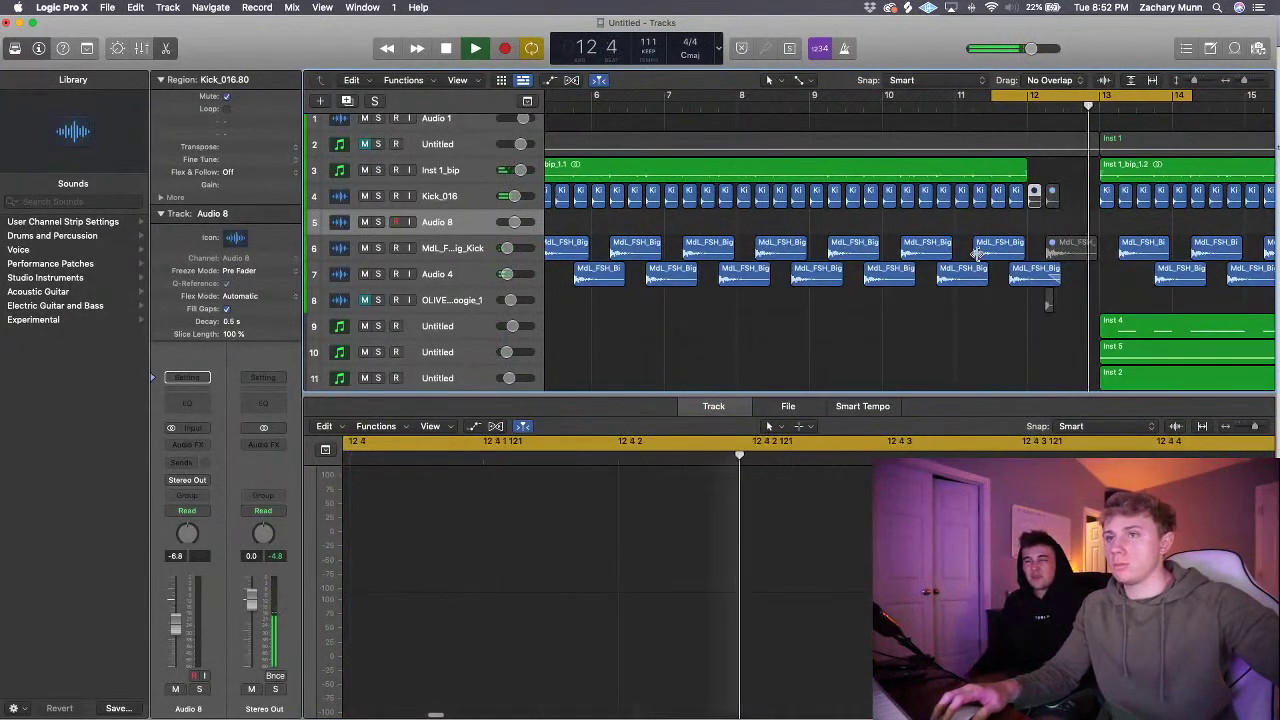
- Extend the cycle range to run from about bar 4 to bar 21 so the whole arrangement loops
drag(1244, 80, 1190, 87)
scroll(993, 138, left, 1)
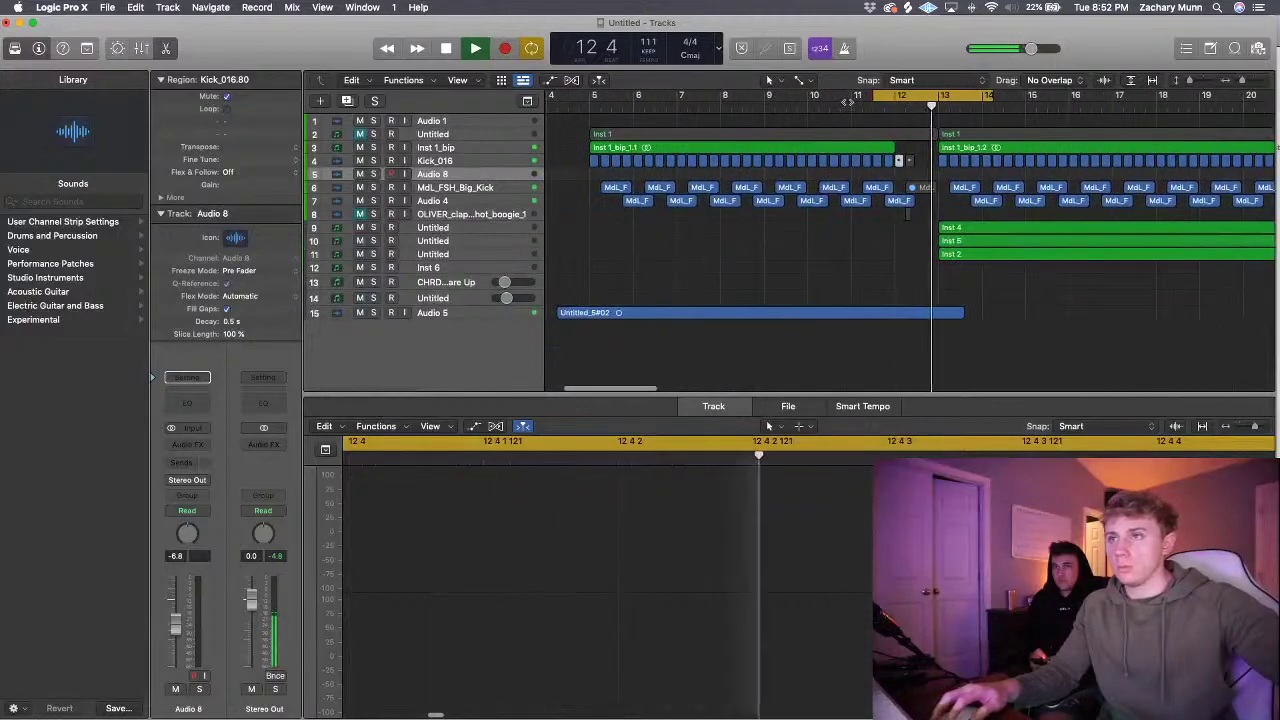
drag(873, 95, 557, 171)
scroll(867, 130, right, 3)
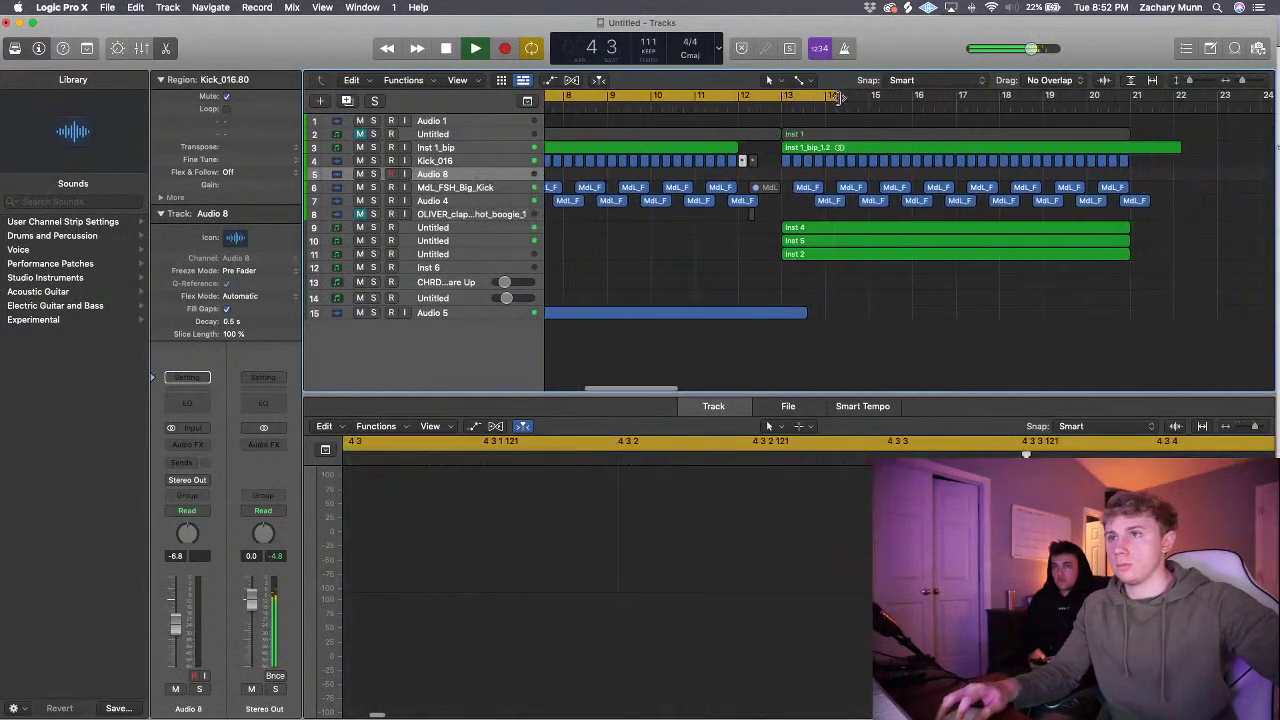
drag(839, 98, 1130, 142)
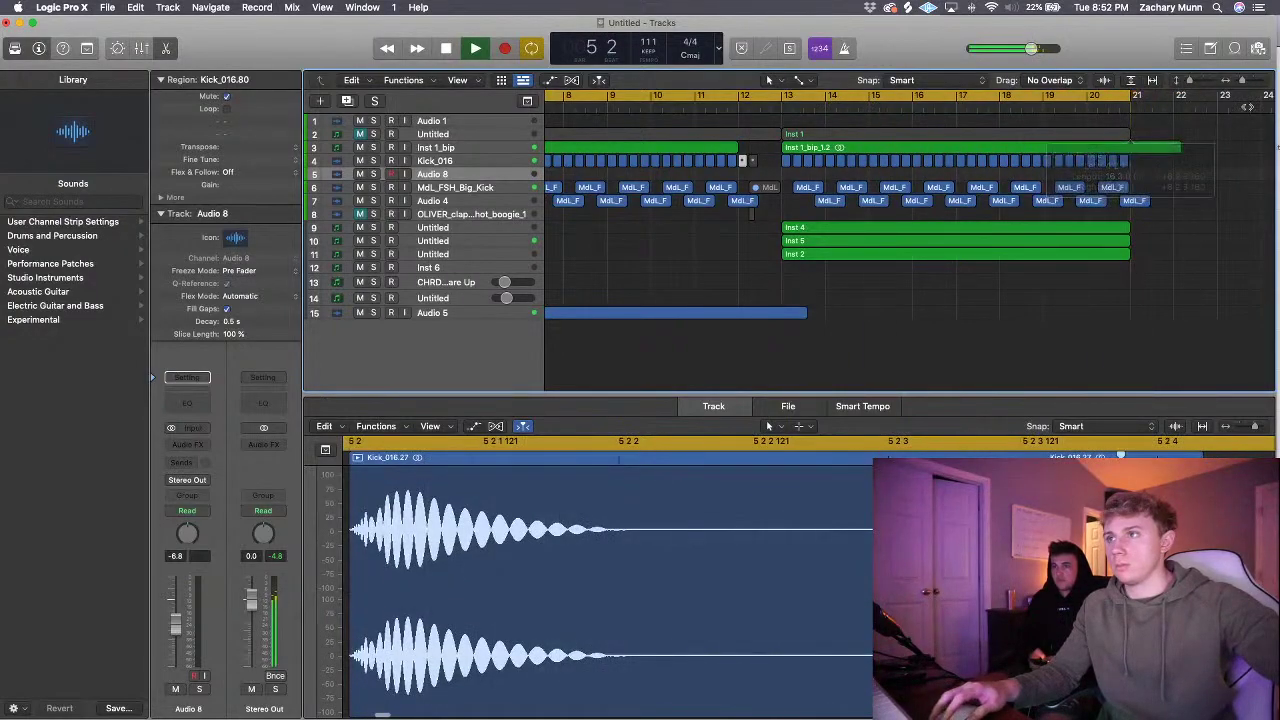
drag(1243, 80, 1240, 80)
drag(1189, 80, 1196, 81)
scroll(450, 380, down, 5)
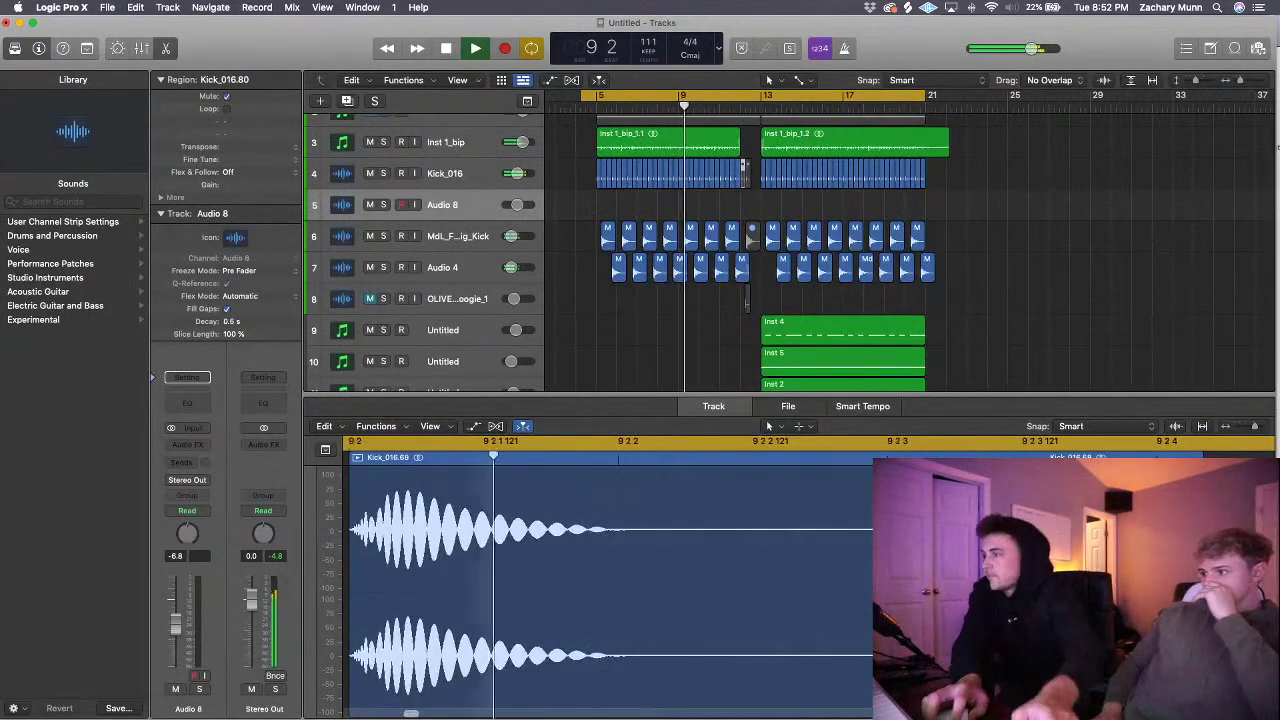
- Switch to Chrome, move the YouTube live tab out of the way, and minimize the Lyrics document window
key(ctrl+Up)
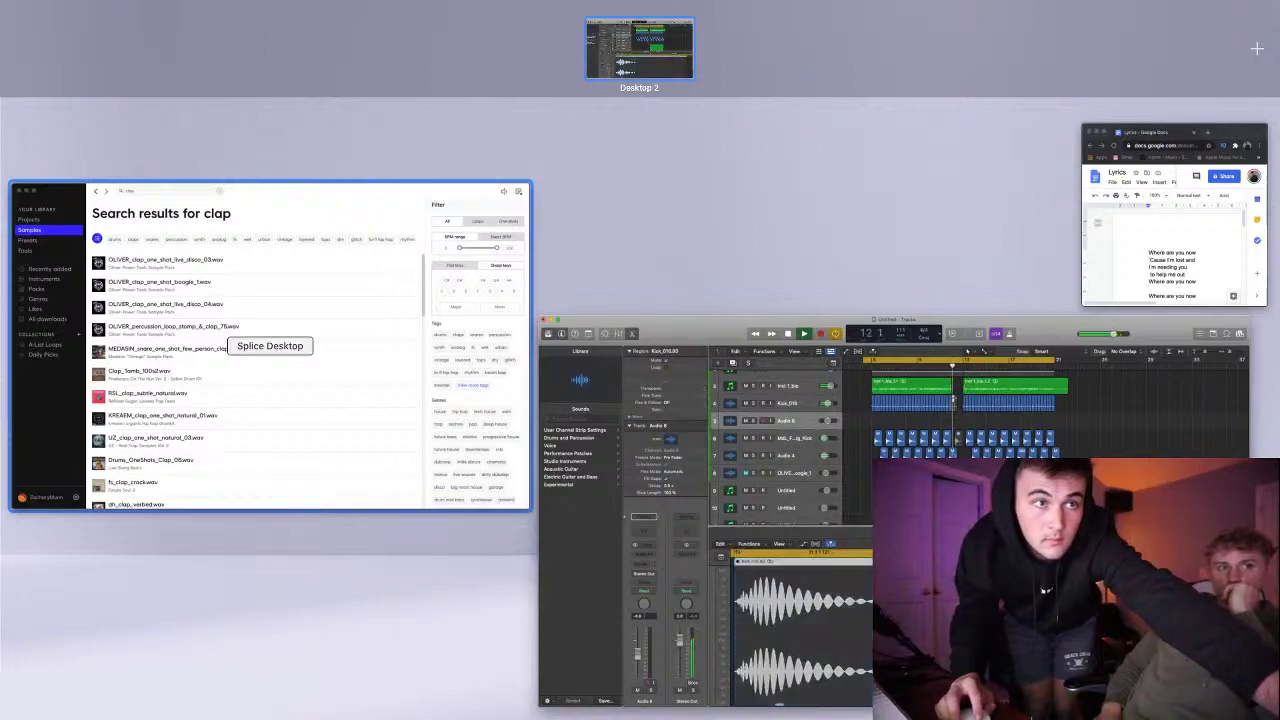
click(707, 392)
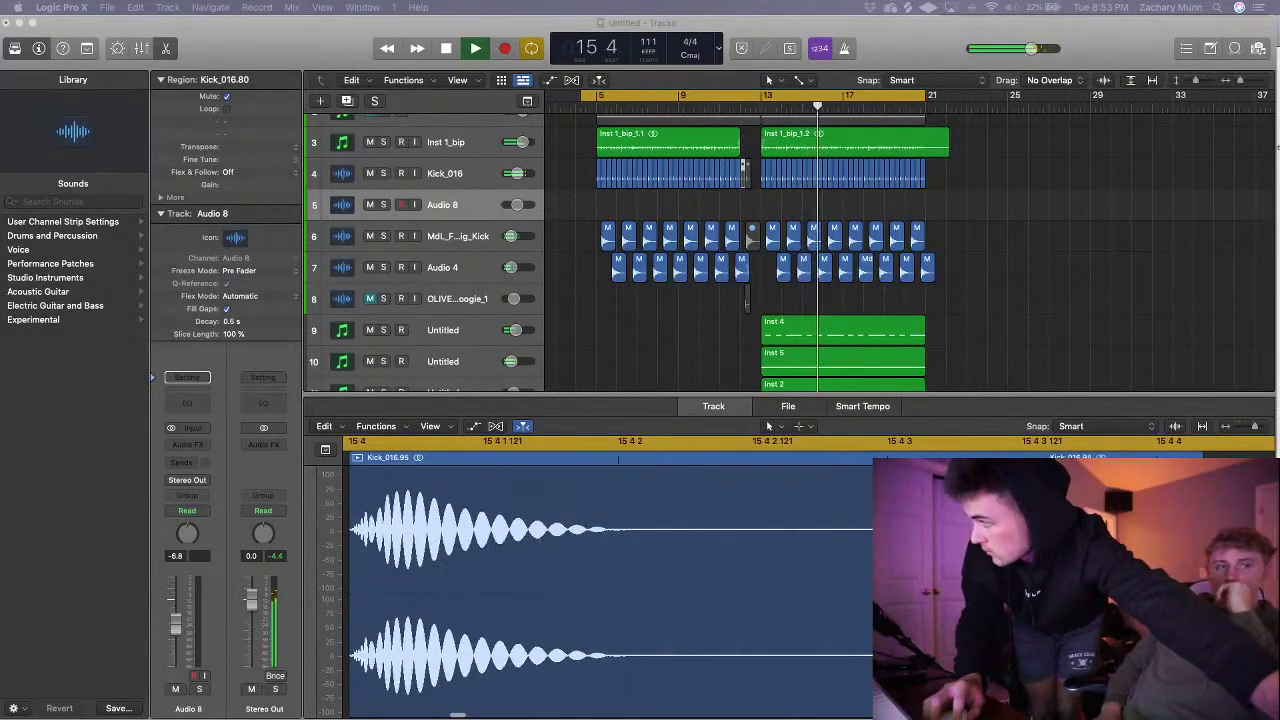
key(super+Tab)
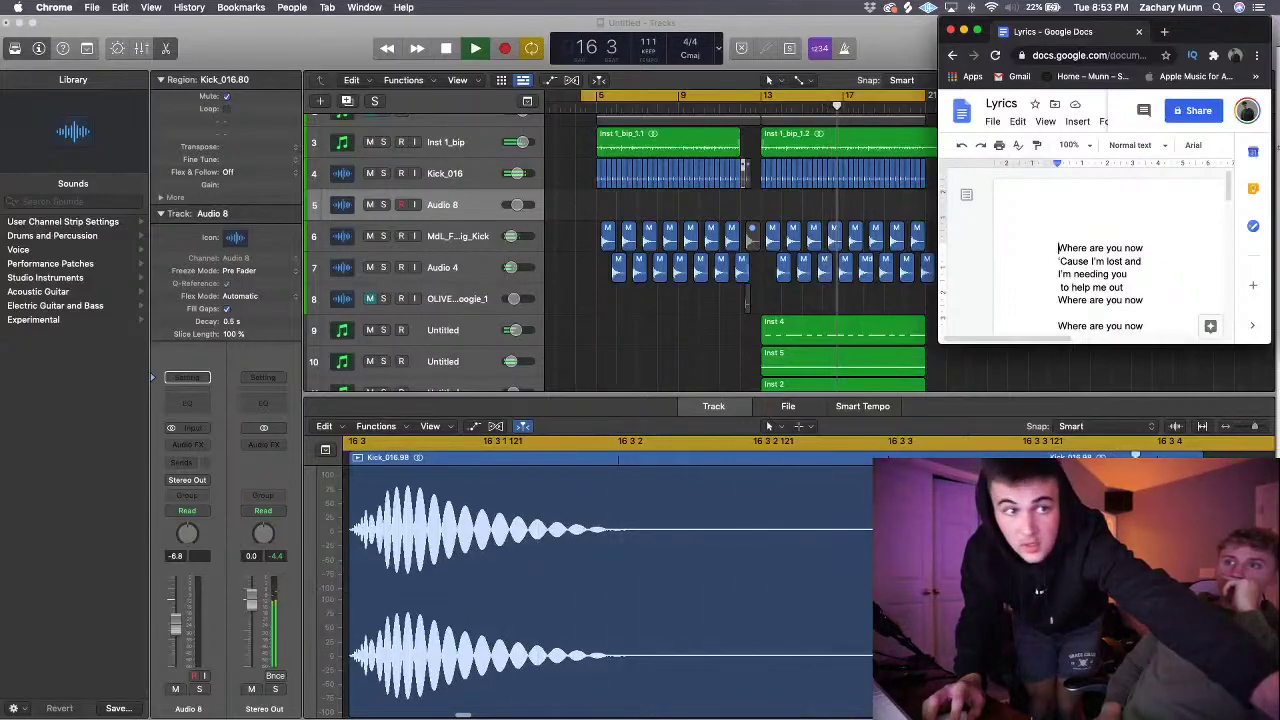
drag(1200, 31, 1279, 37)
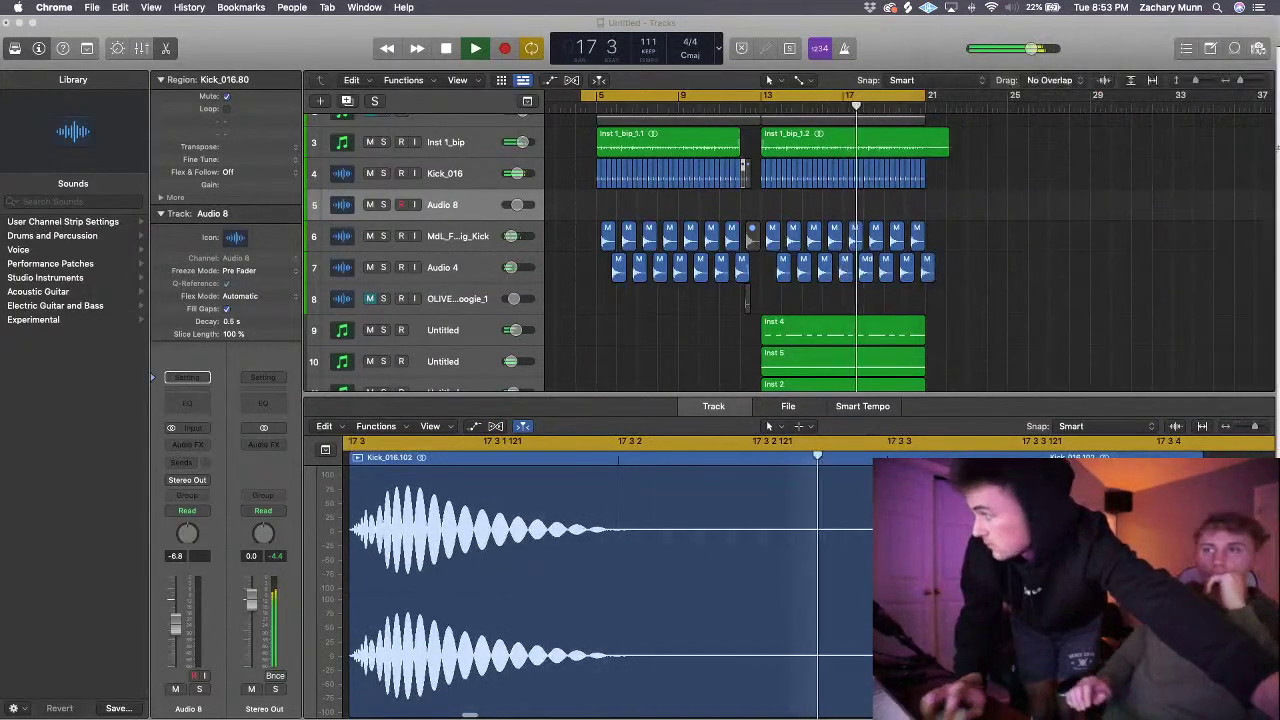
key(ctrl+Up)
click(837, 254)
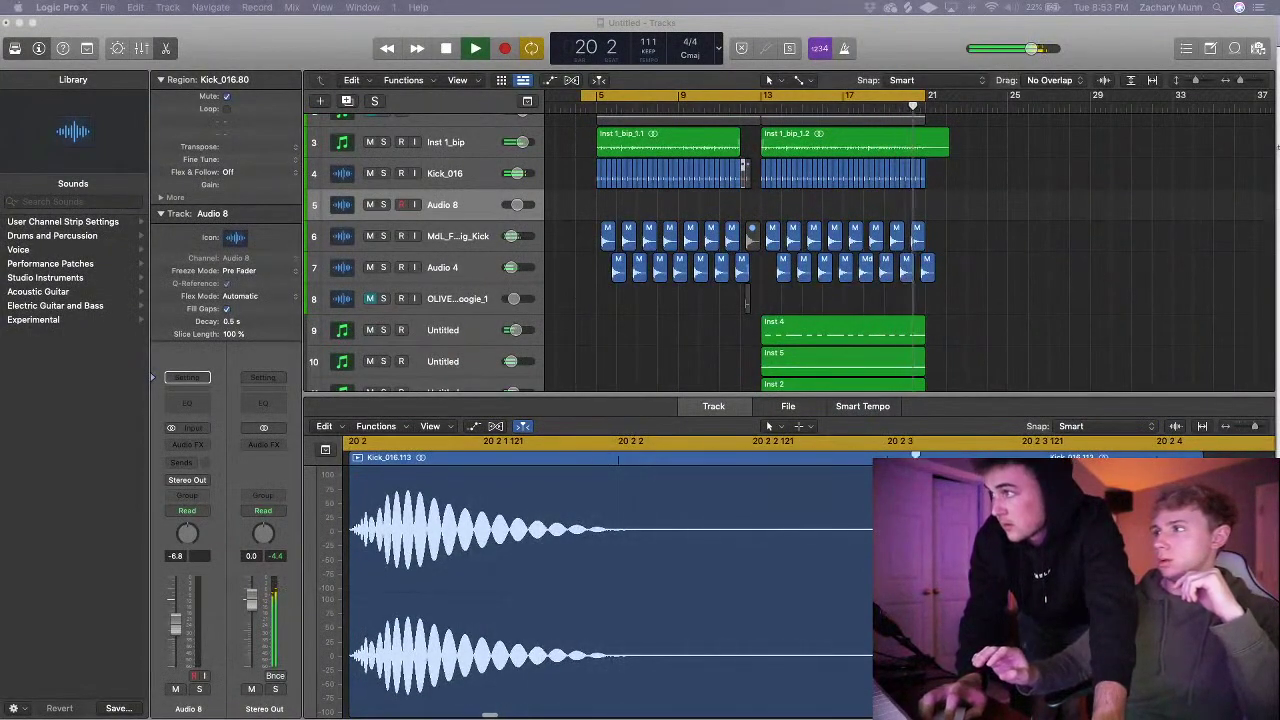
key(super+Tab)
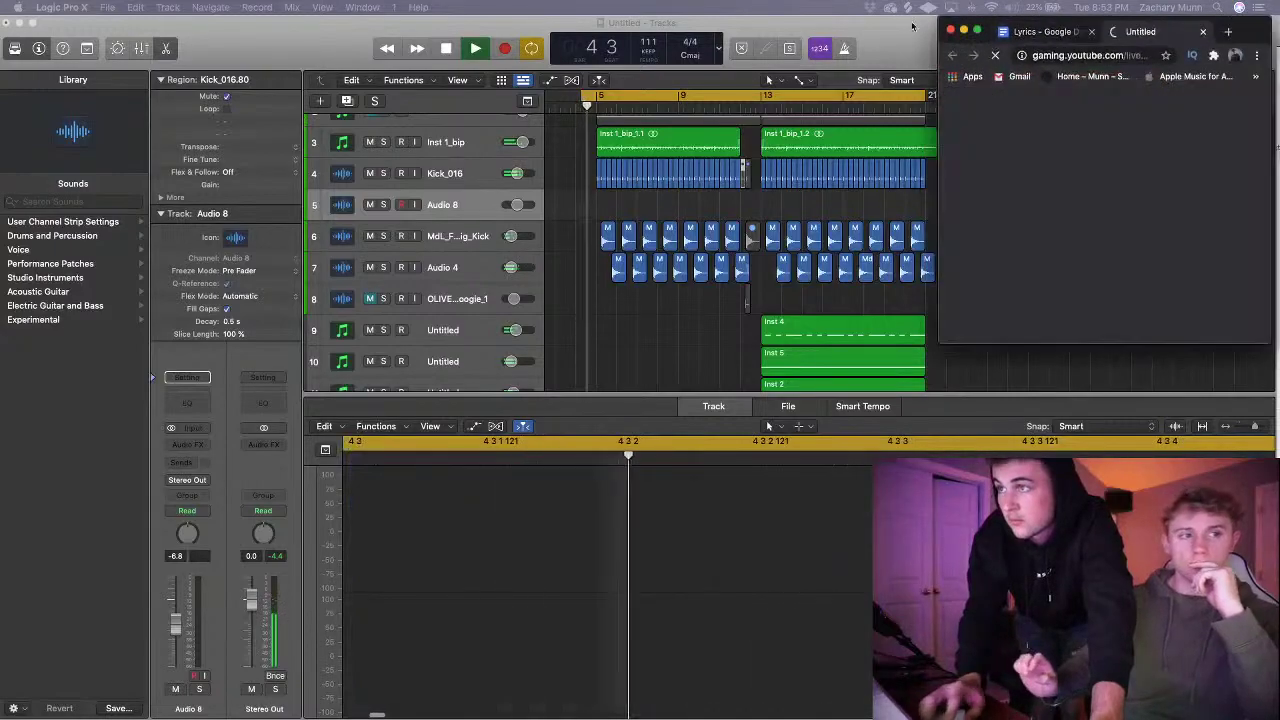
drag(1154, 37, 0, 205)
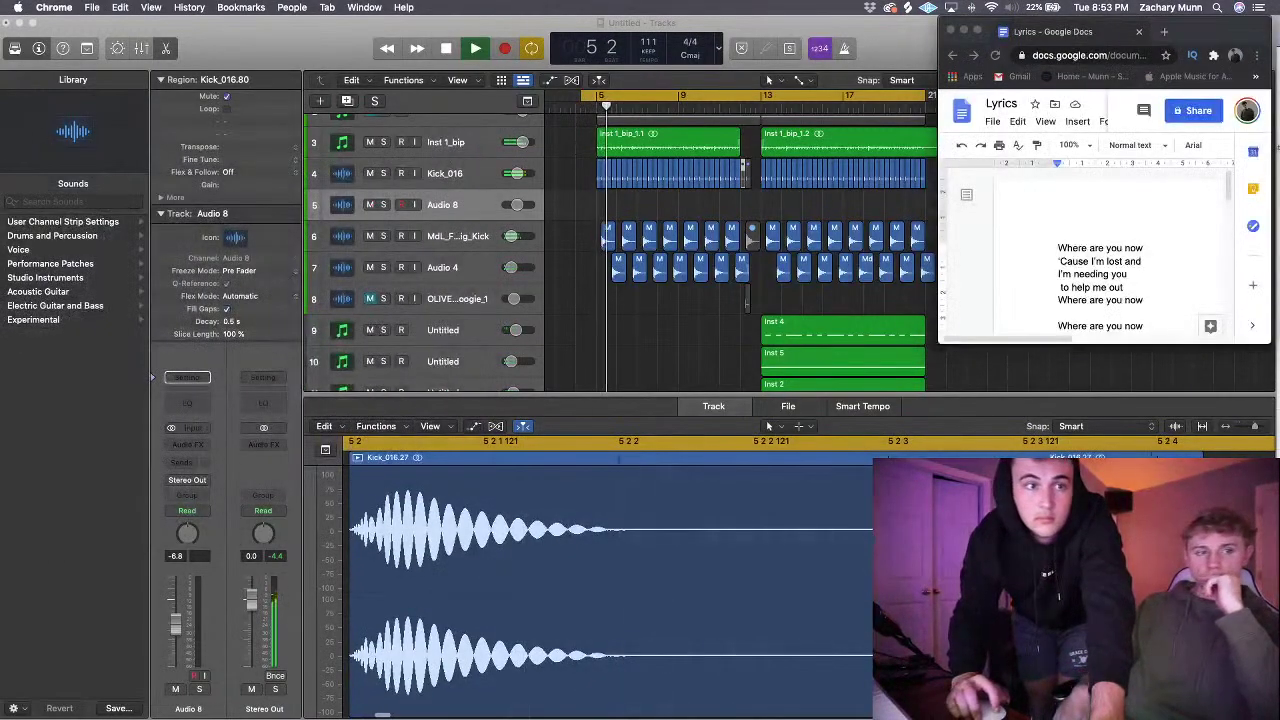
click(962, 32)
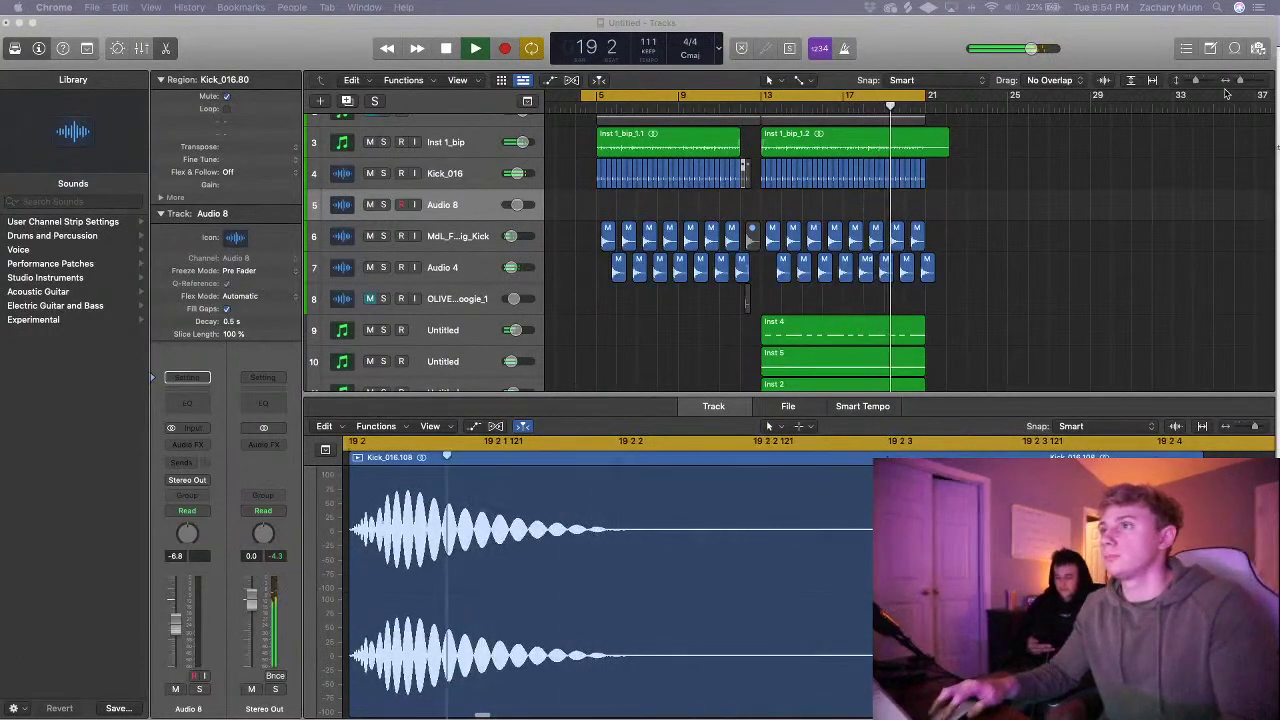
- Insert the Waves RVox (m) plug-in after C4 on the Audio 5 vocal track
drag(1238, 82, 1235, 82)
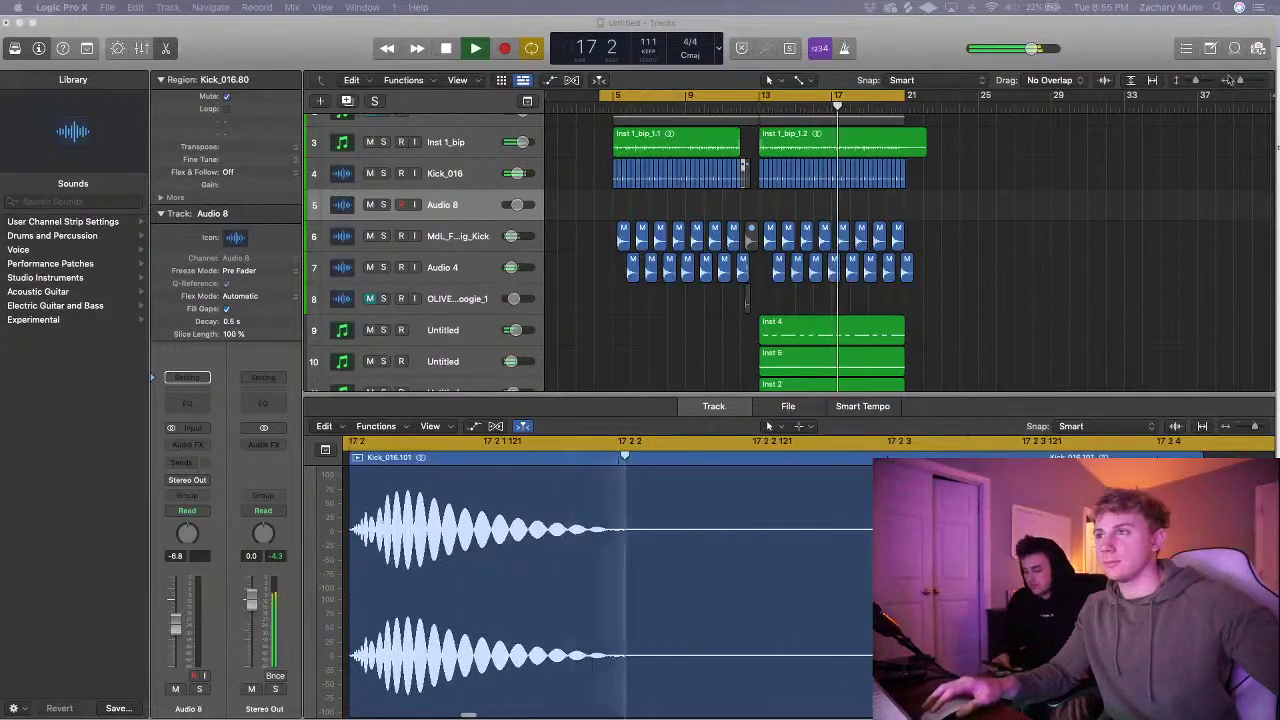
drag(1241, 81, 1188, 84)
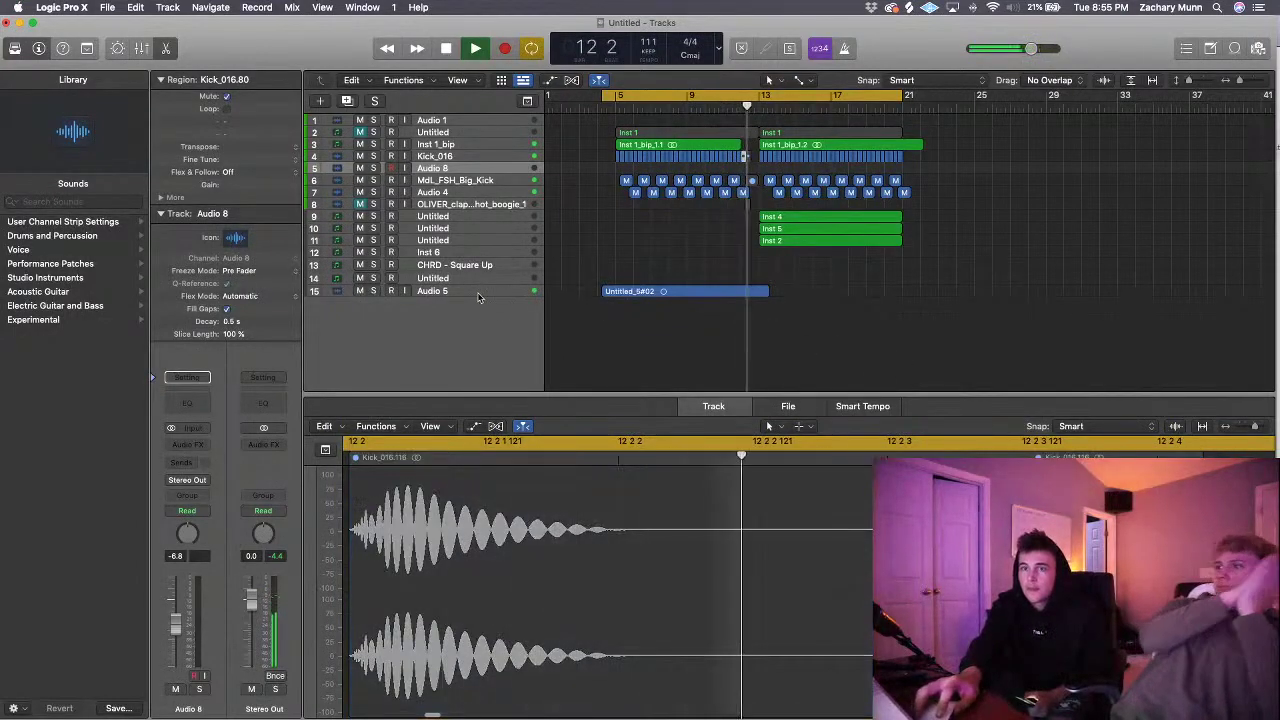
click(680, 291)
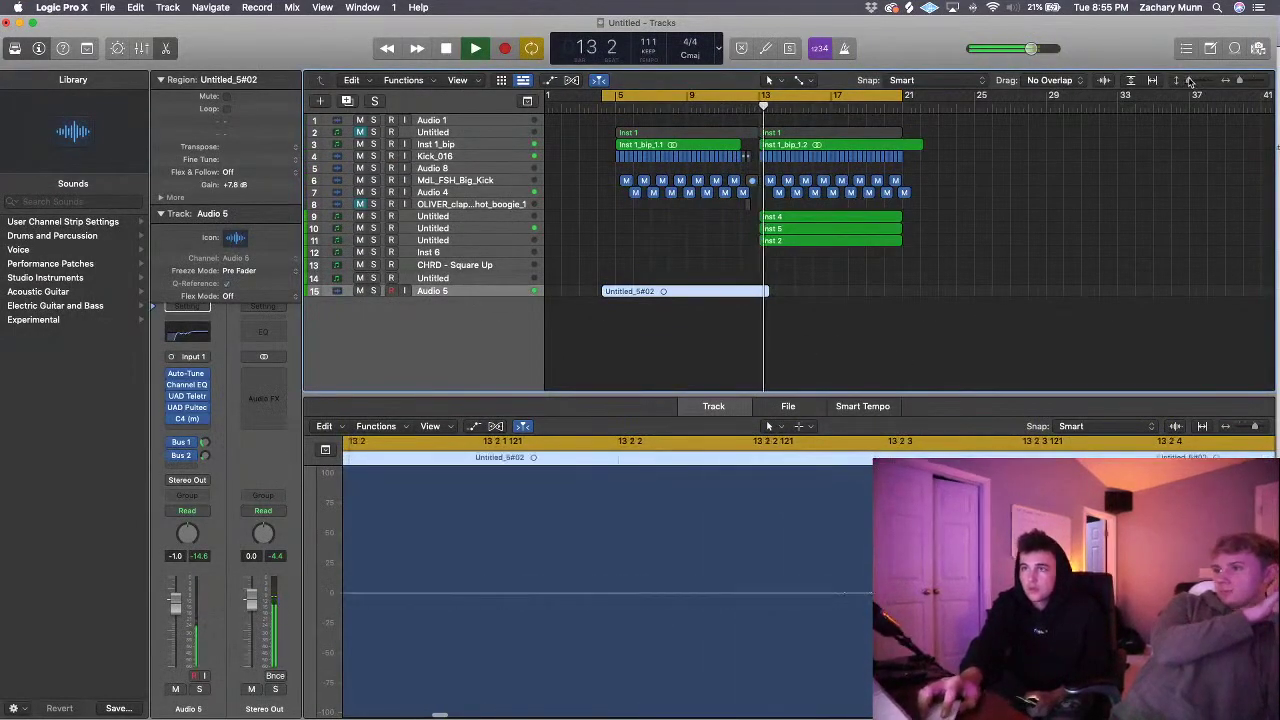
drag(1189, 80, 1197, 80)
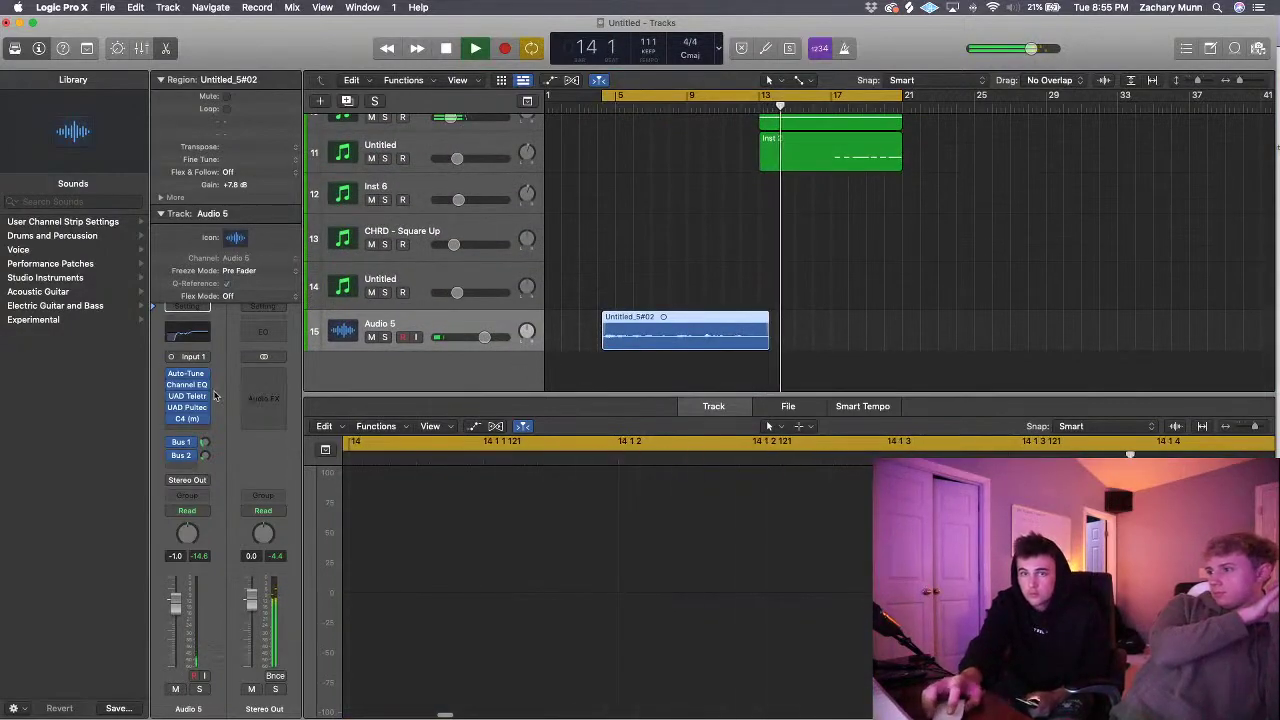
click(193, 428)
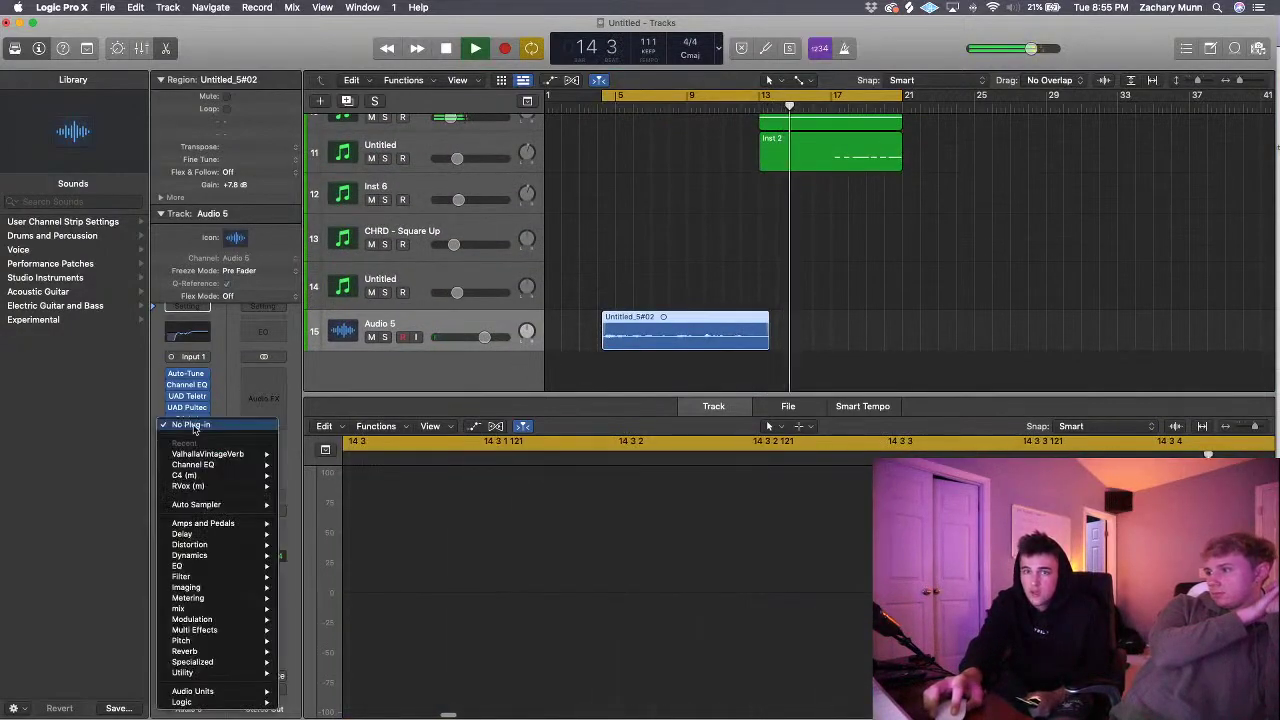
mouse_move(193, 691)
mouse_move(306, 708)
scroll(450, 676, down, 5)
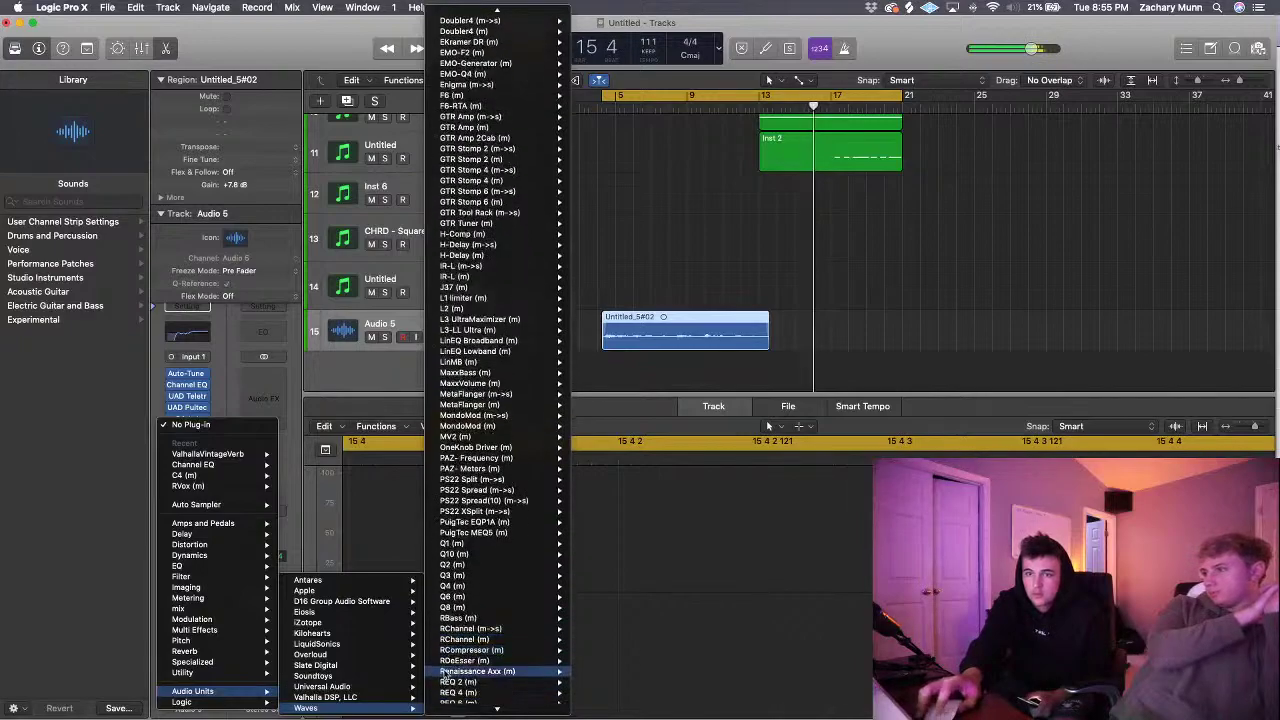
scroll(455, 670, down, 1)
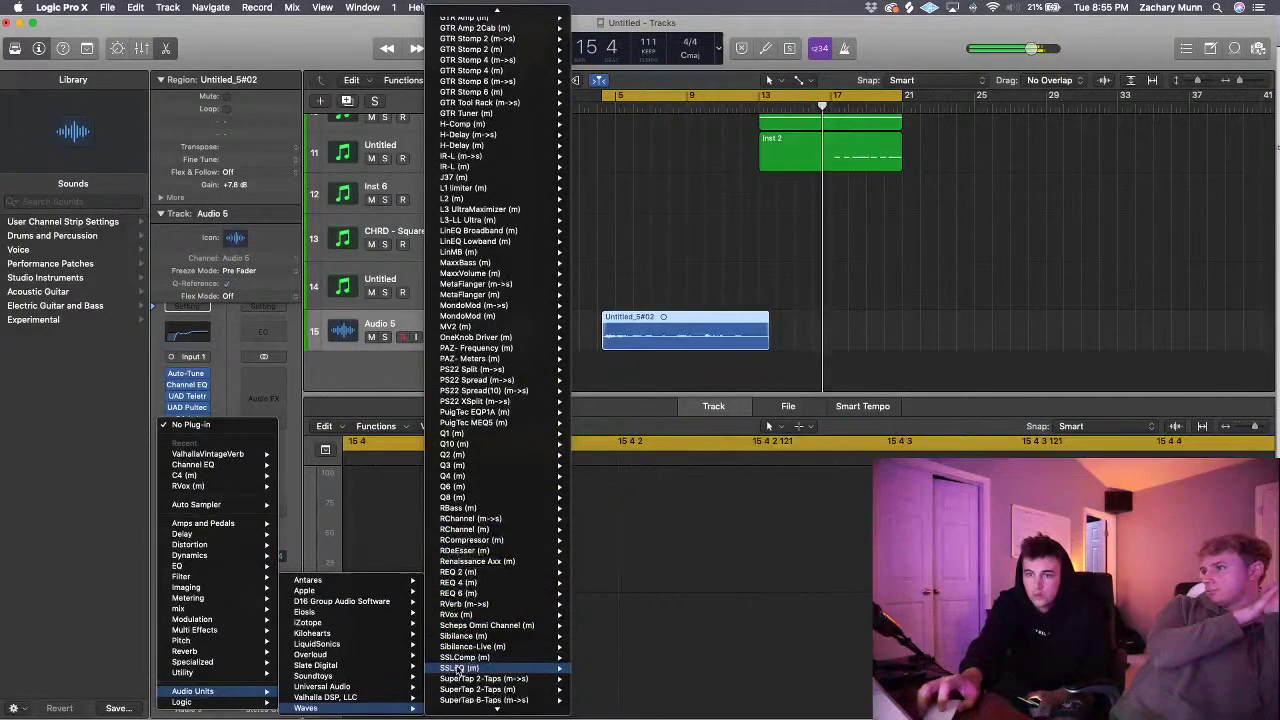
click(480, 614)
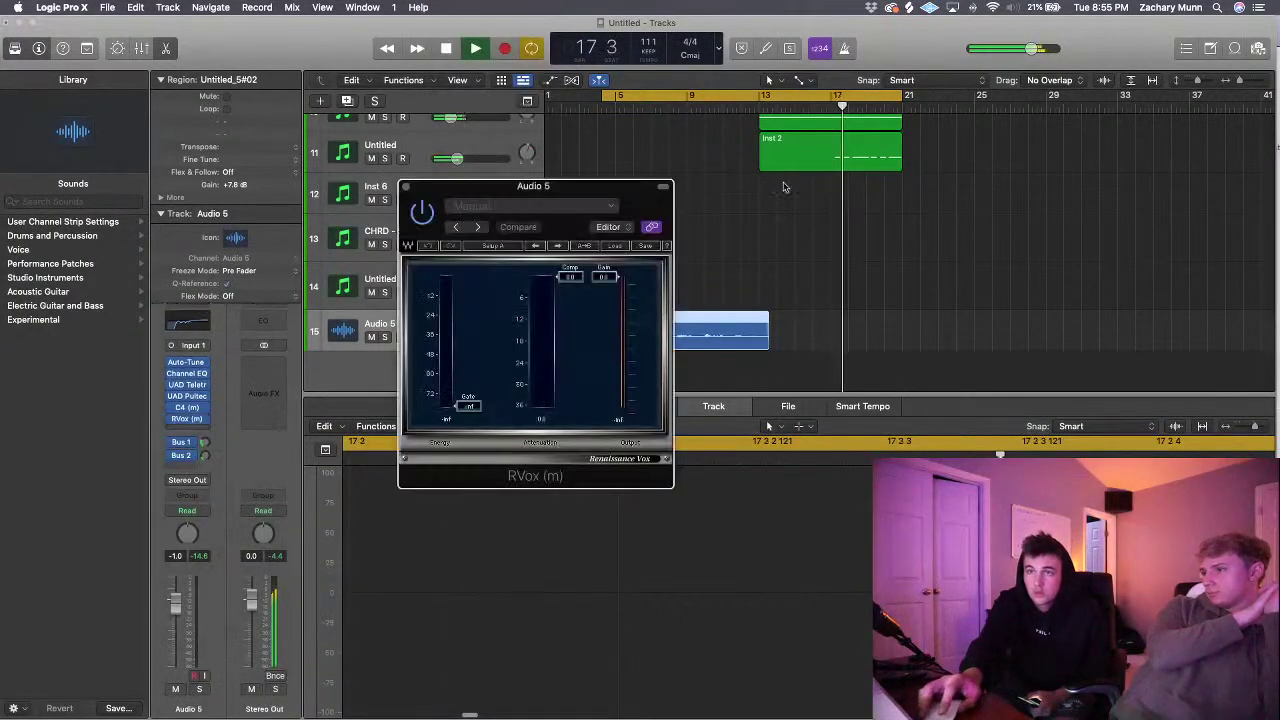
- Play the vocal from bar 5 and set RVox's compression to about -5.5, lower its gain, and raise the gate to about -33
click(620, 100)
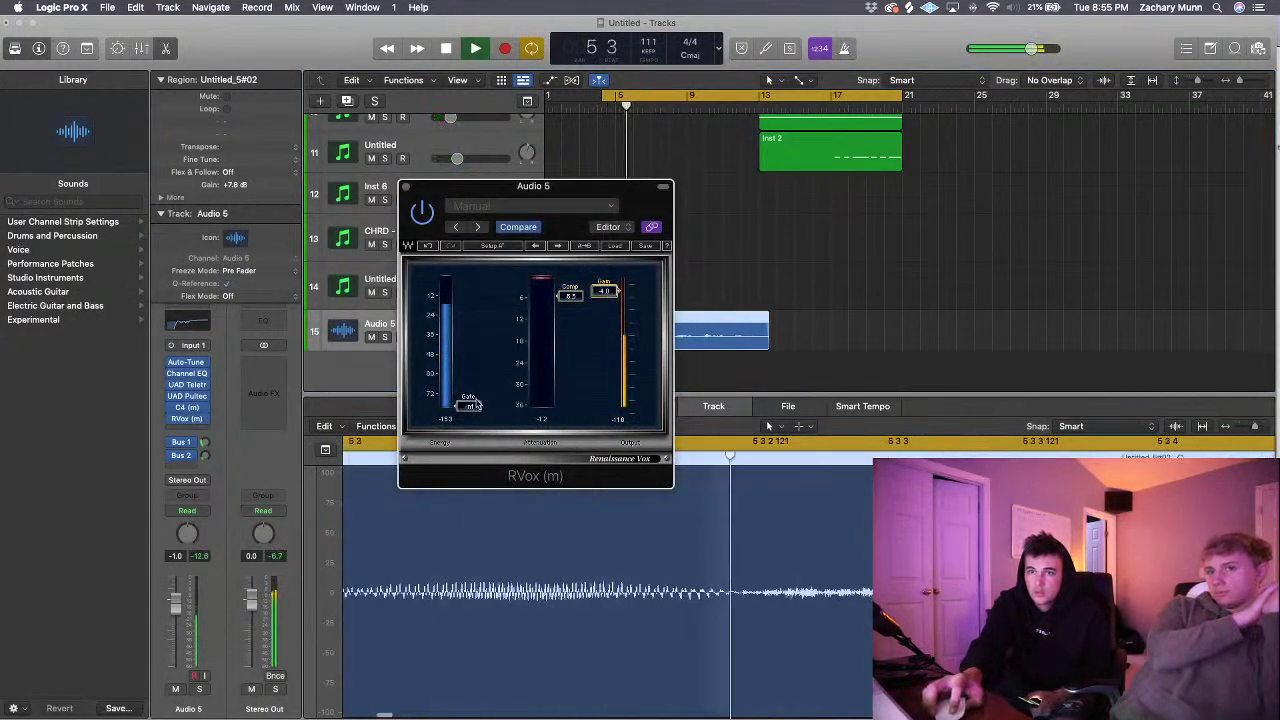
drag(468, 405, 468, 322)
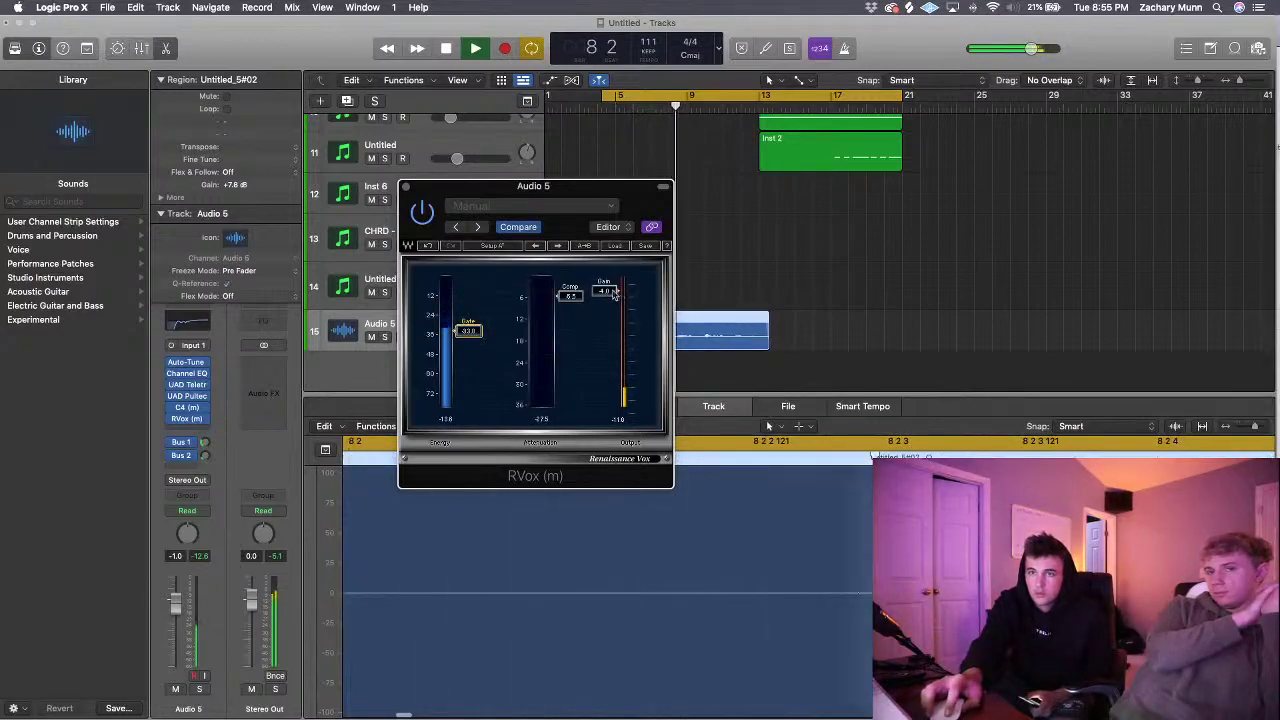
drag(608, 292, 601, 296)
- Ease the RVox gate down to about -42 while replaying the last bars of the vocal
drag(462, 332, 462, 335)
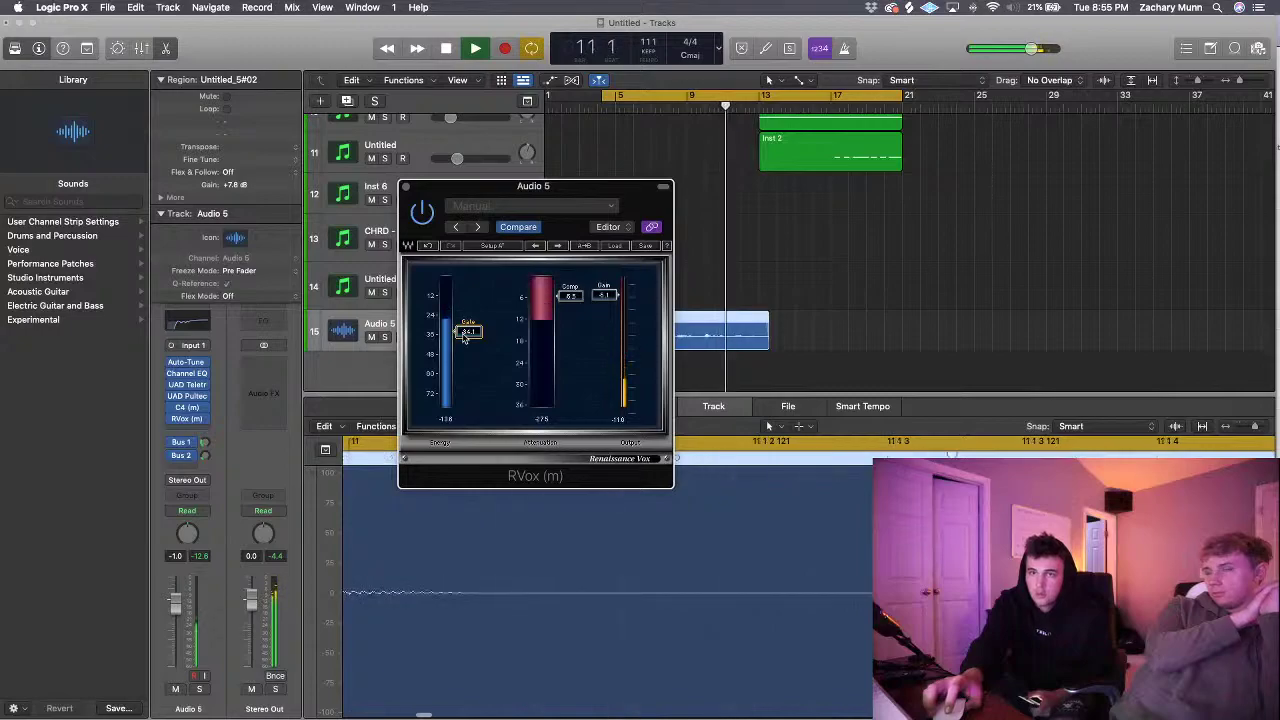
drag(463, 338, 464, 341)
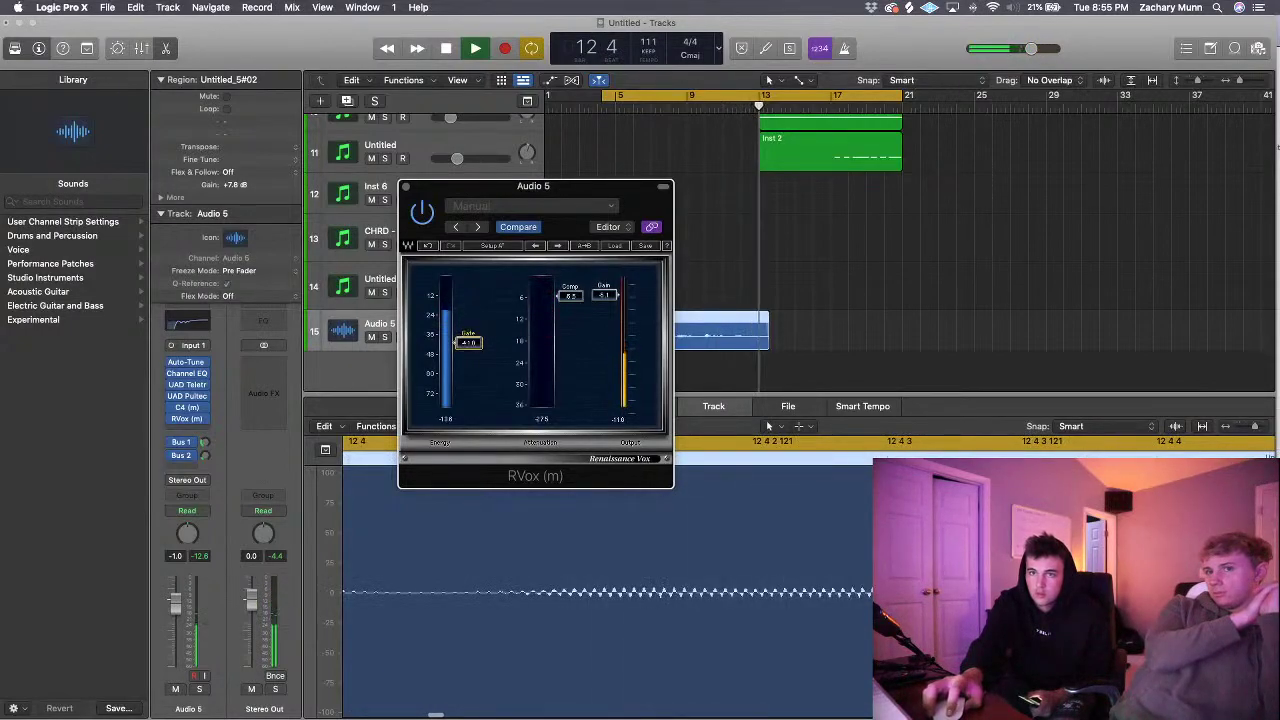
key(comma)
key(comma)
drag(464, 342, 465, 345)
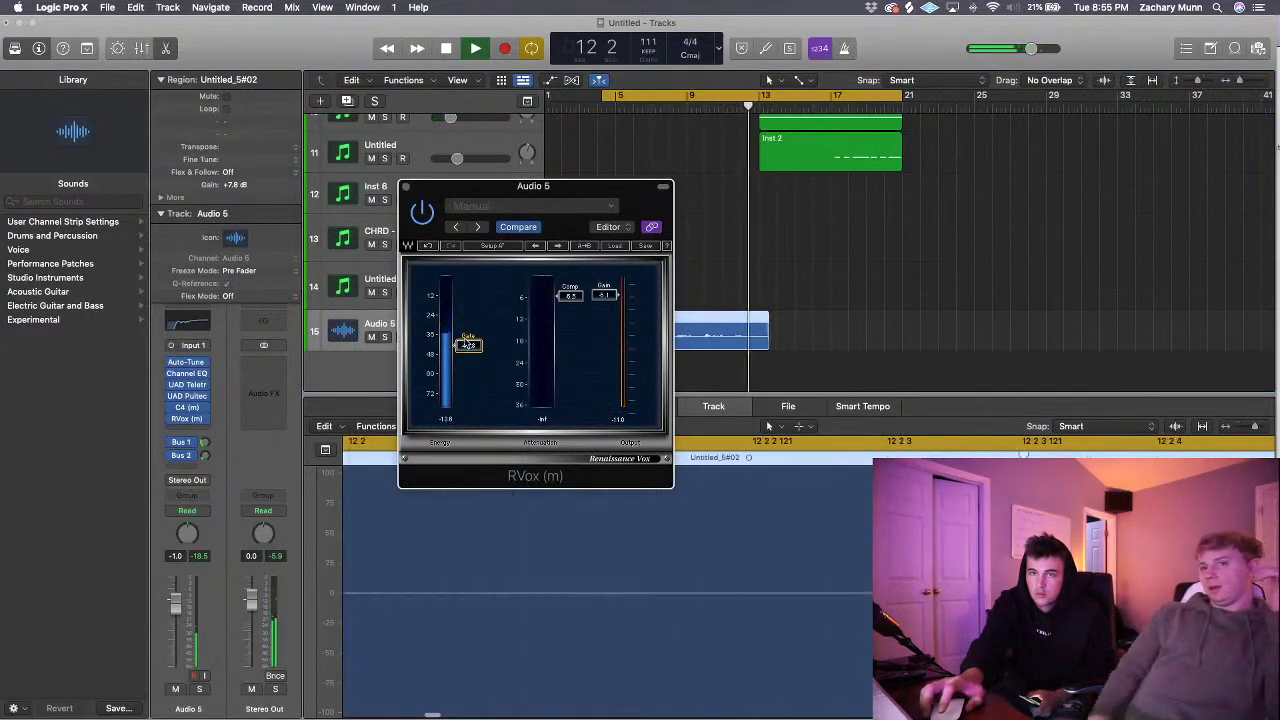
- Lower the RVox gate to about -50 while replaying the end of the vocal from bar 12
click(725, 107)
drag(468, 348, 468, 350)
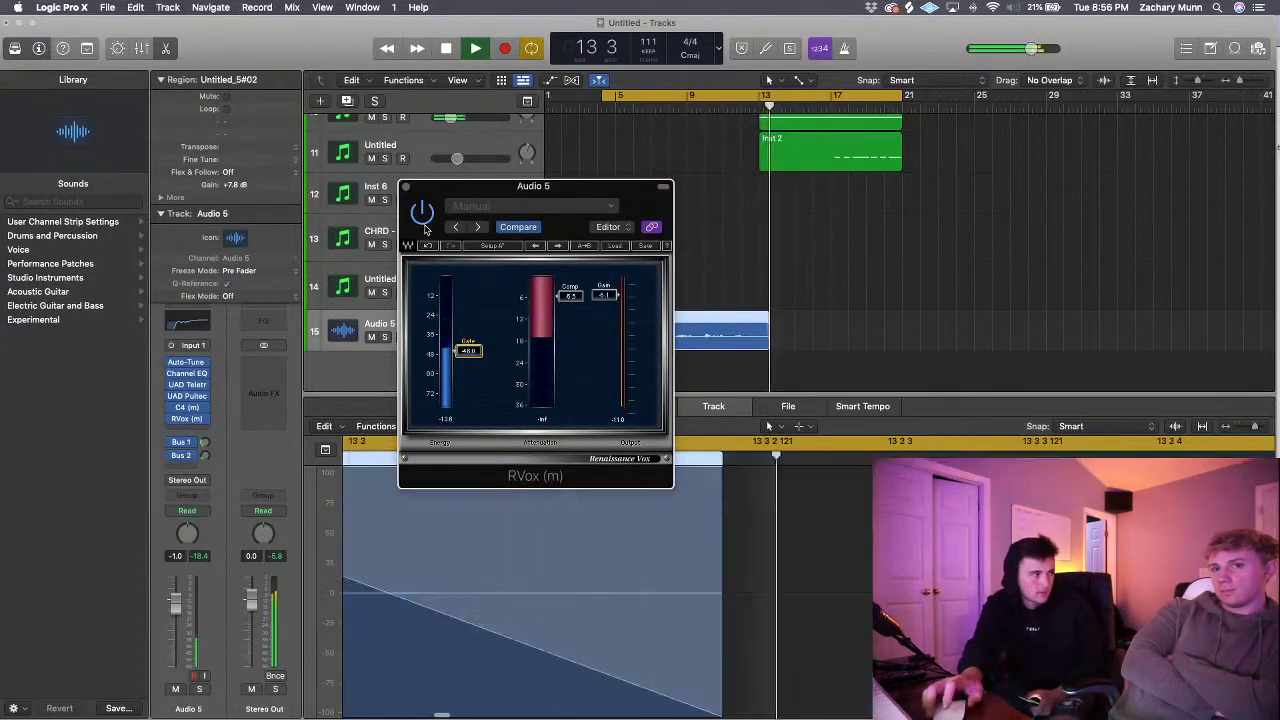
drag(466, 352, 466, 358)
click(727, 106)
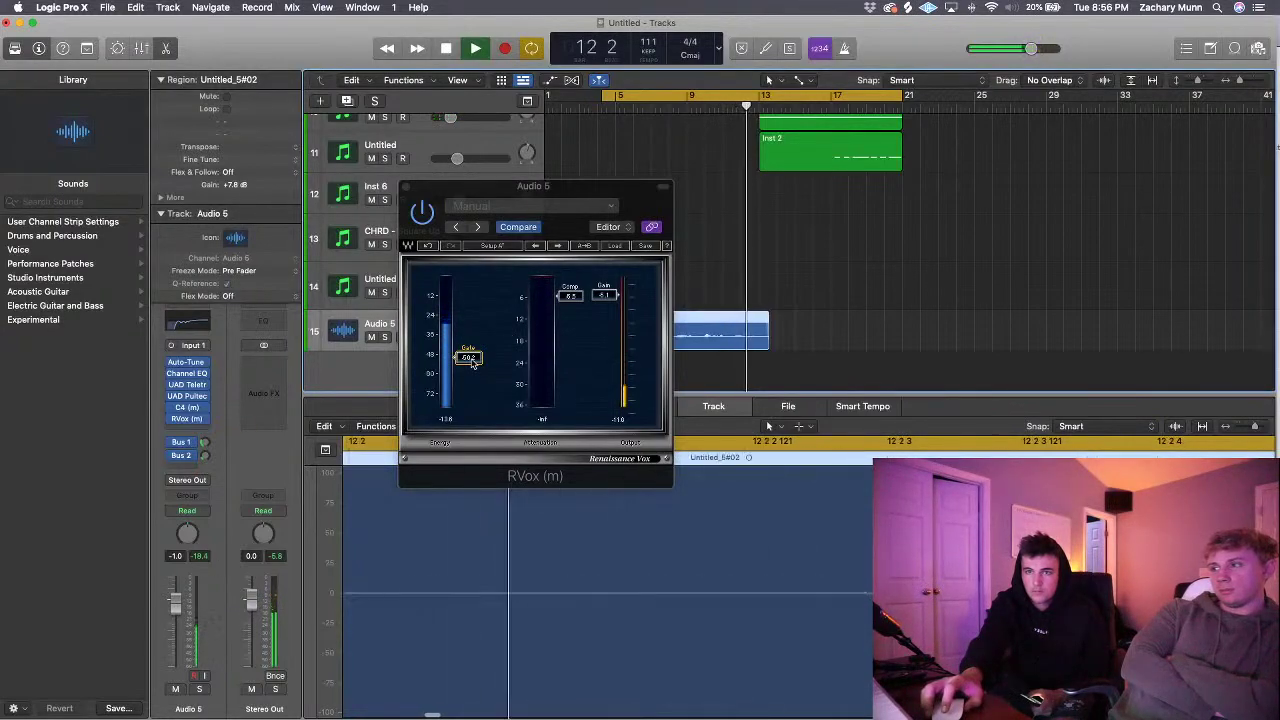
- Bypass RVox on the Audio 5 track, close its window, and replay the end of the vocal from around bar 12
click(421, 211)
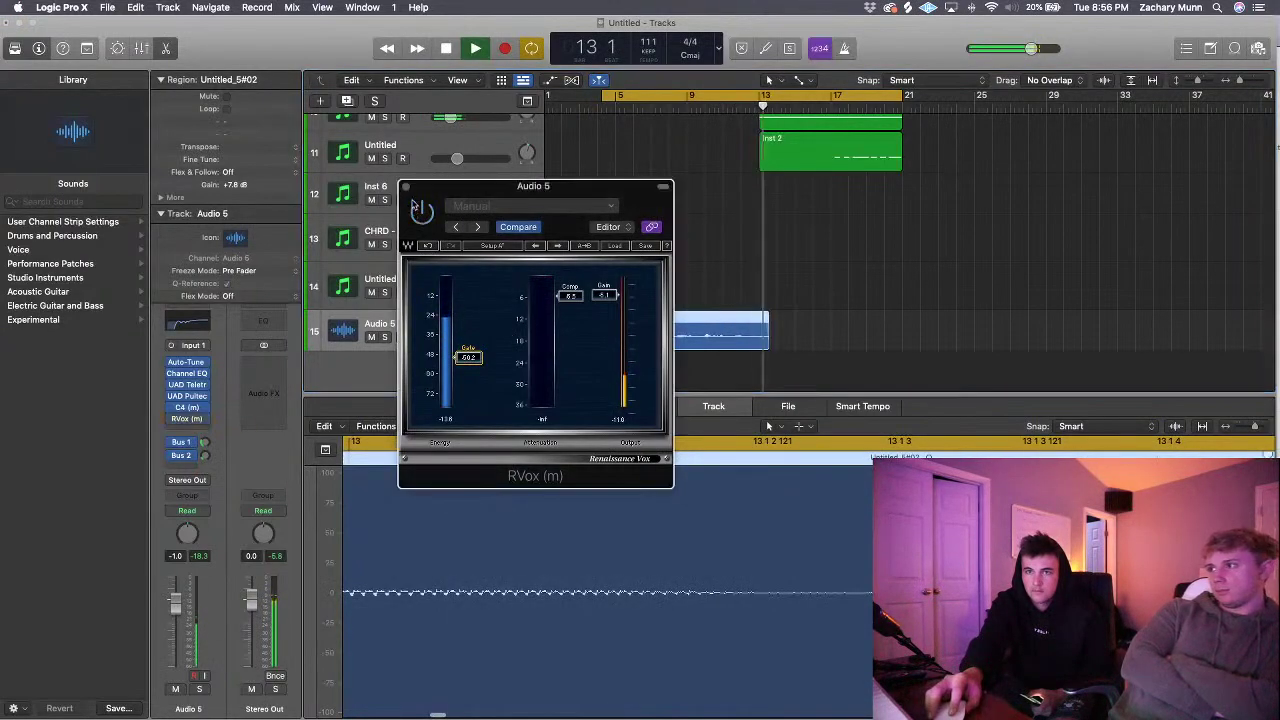
click(406, 186)
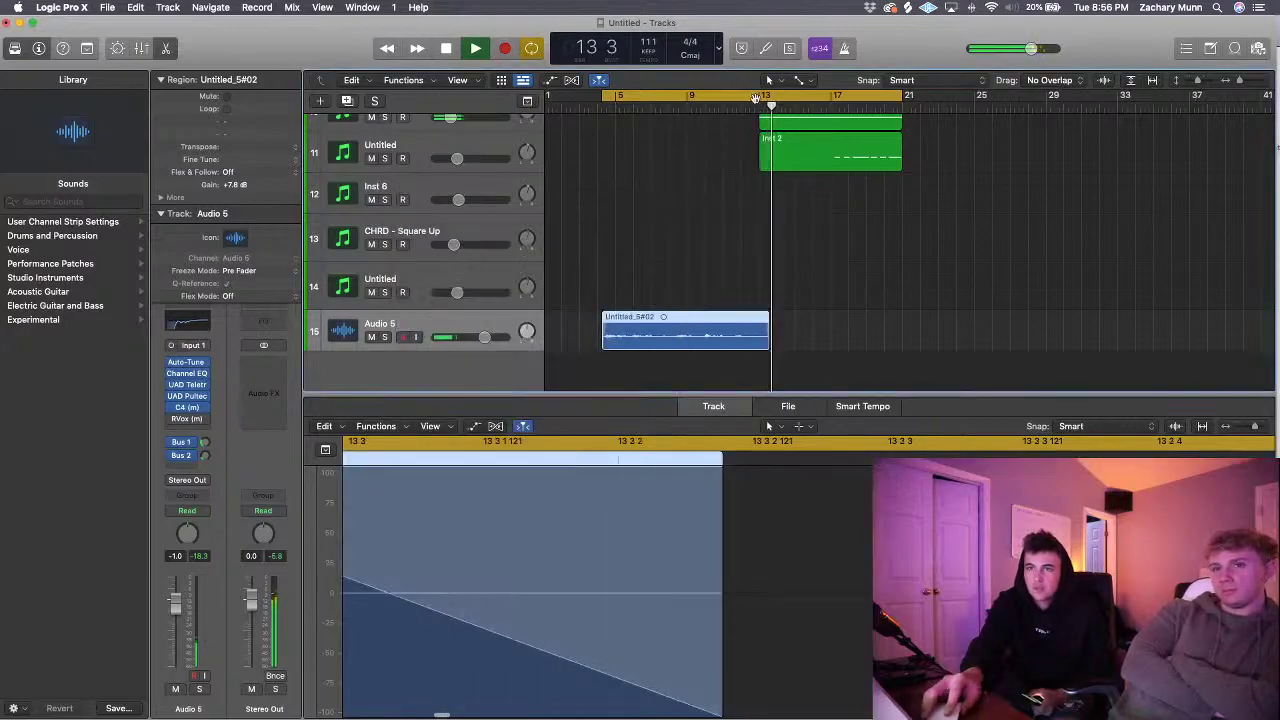
click(738, 97)
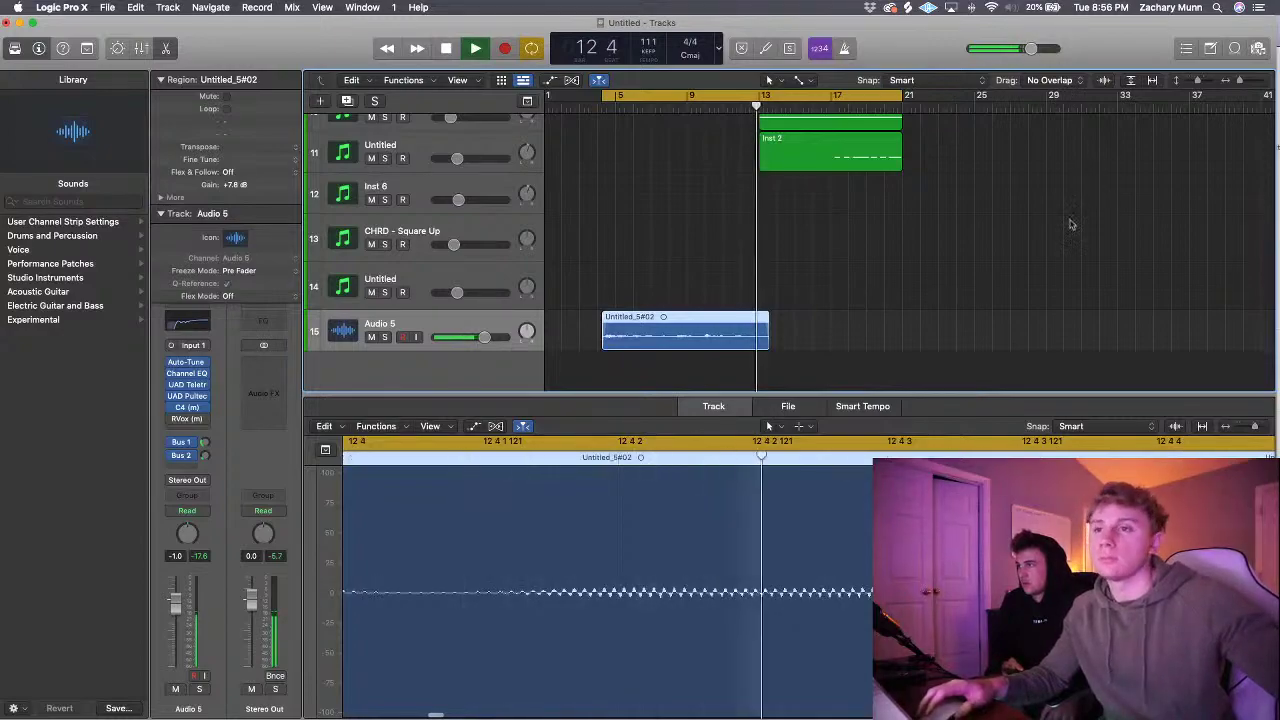
scroll(943, 192, down, 1)
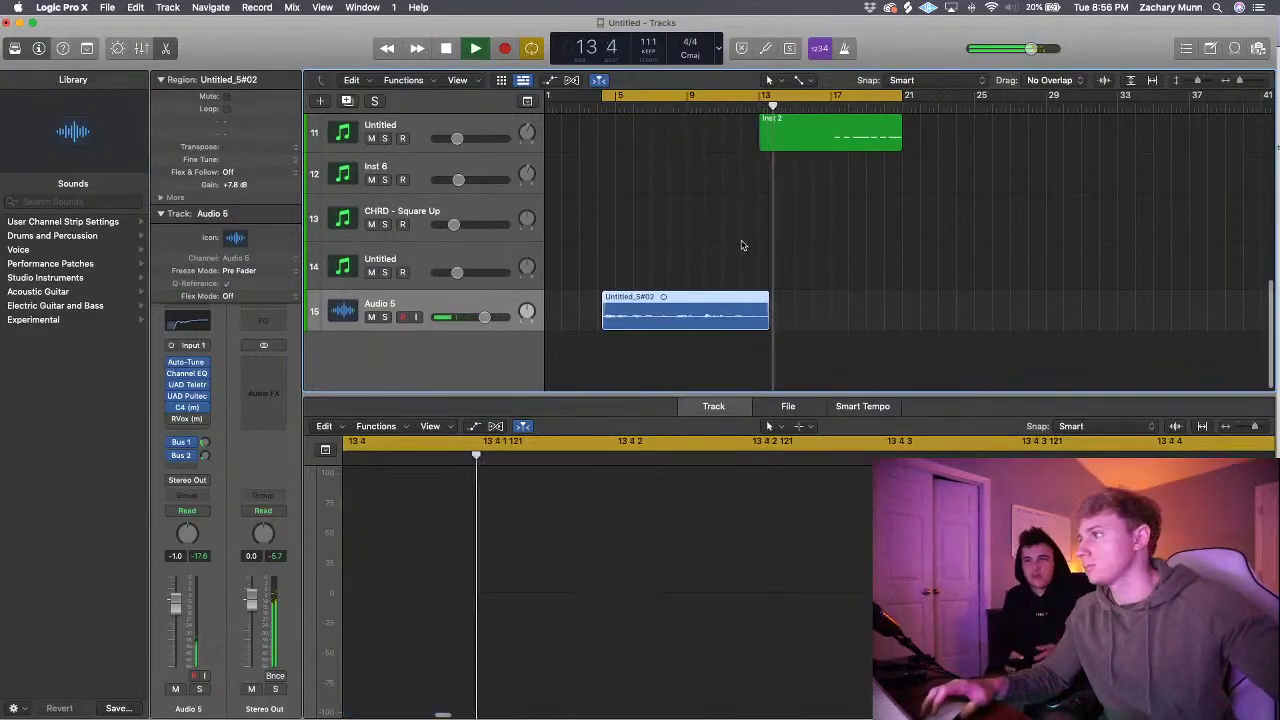
scroll(654, 323, down, 1)
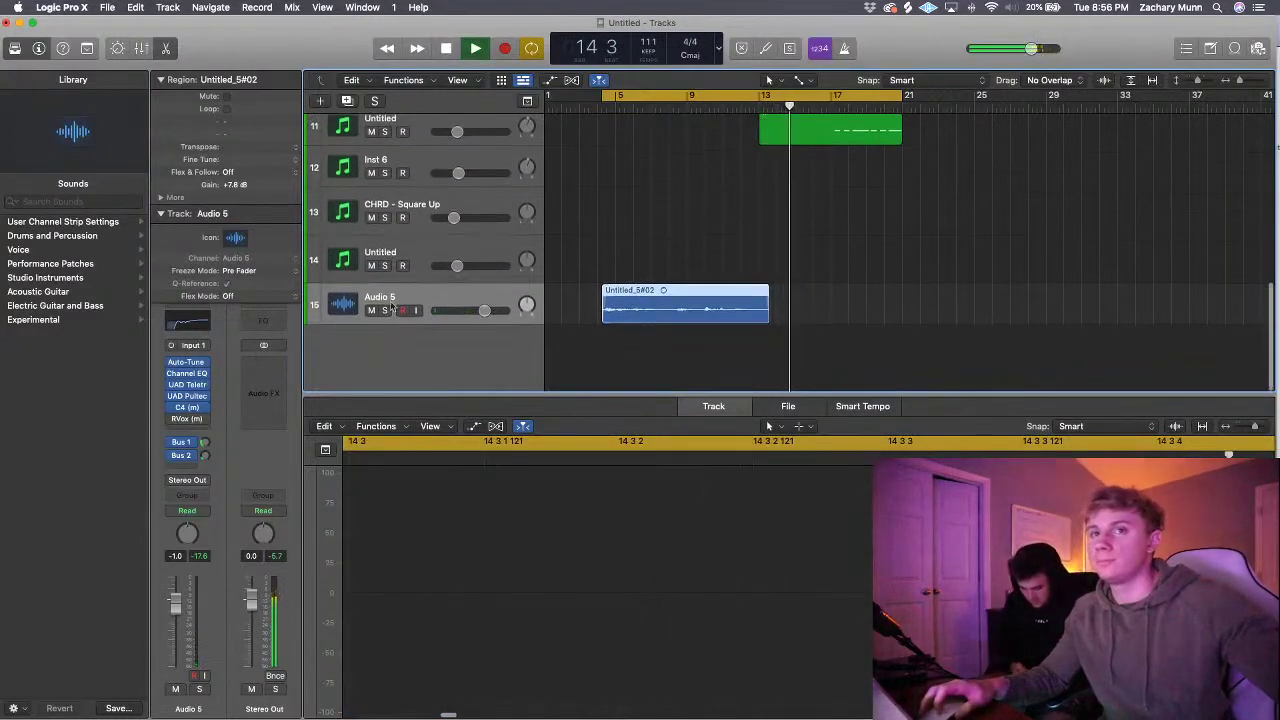
scroll(651, 283, up, 1)
scroll(840, 207, up, 3)
scroll(843, 209, down, 3)
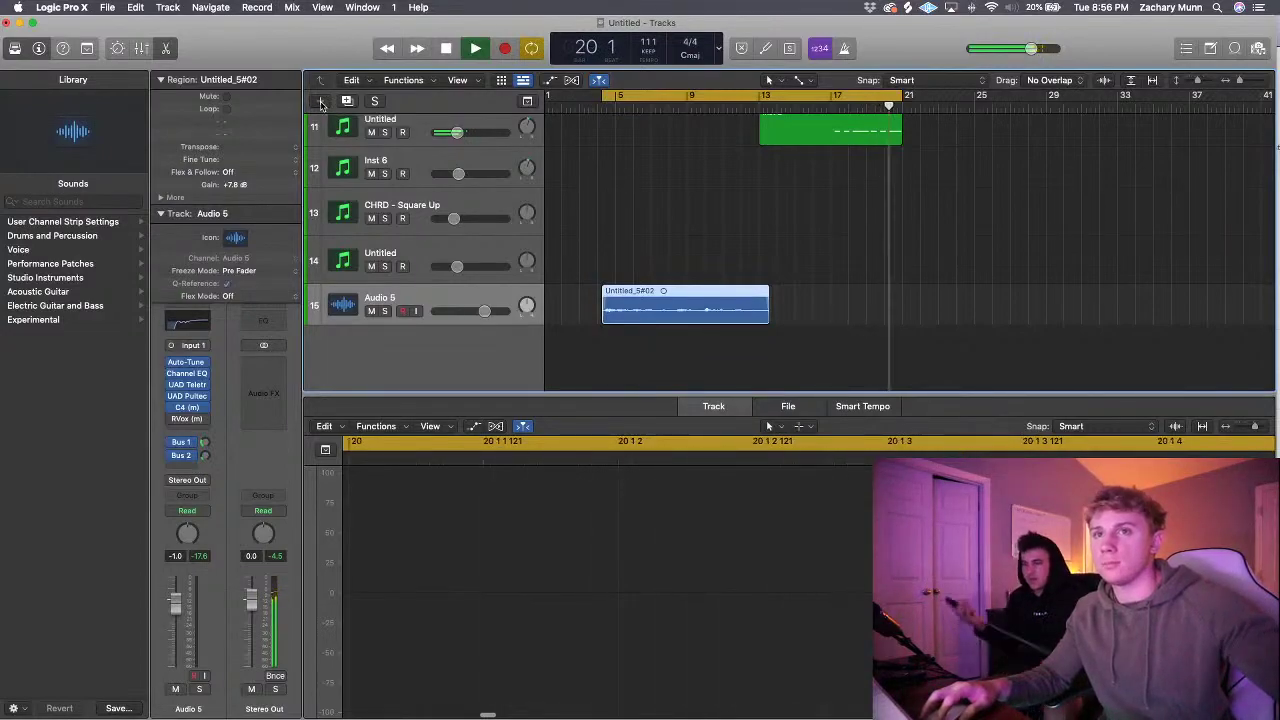
click(321, 102)
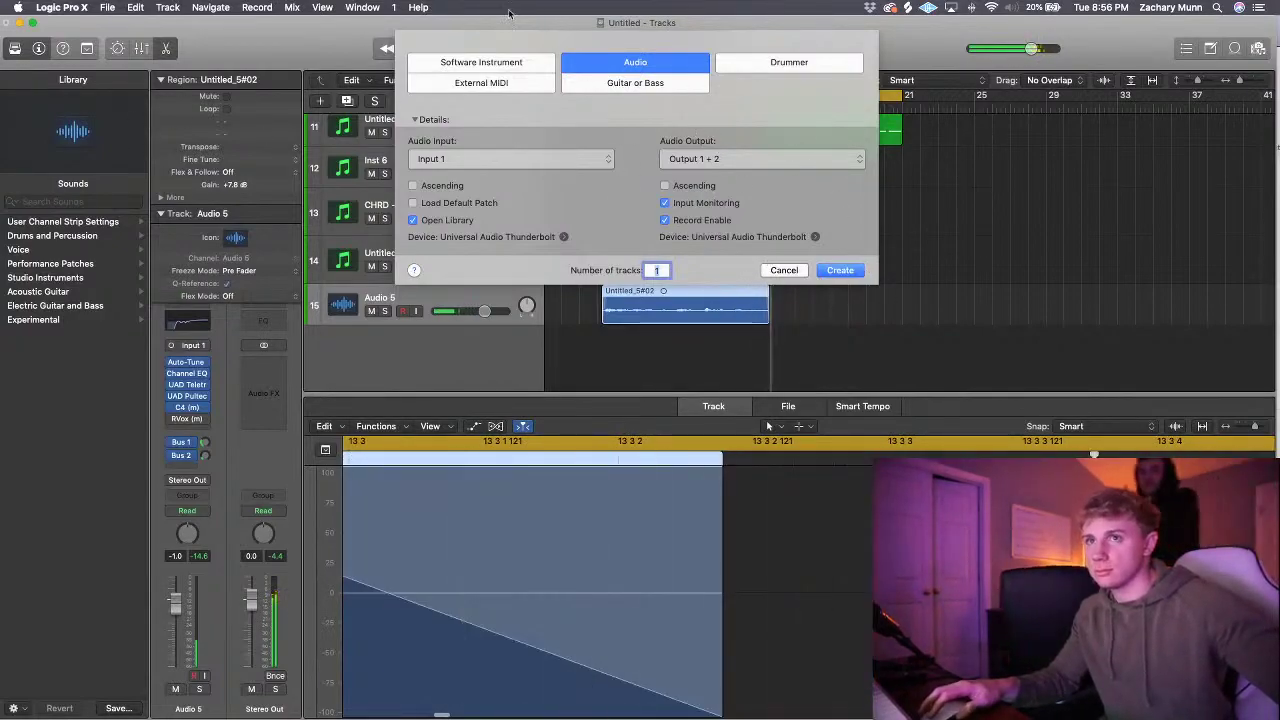
click(497, 61)
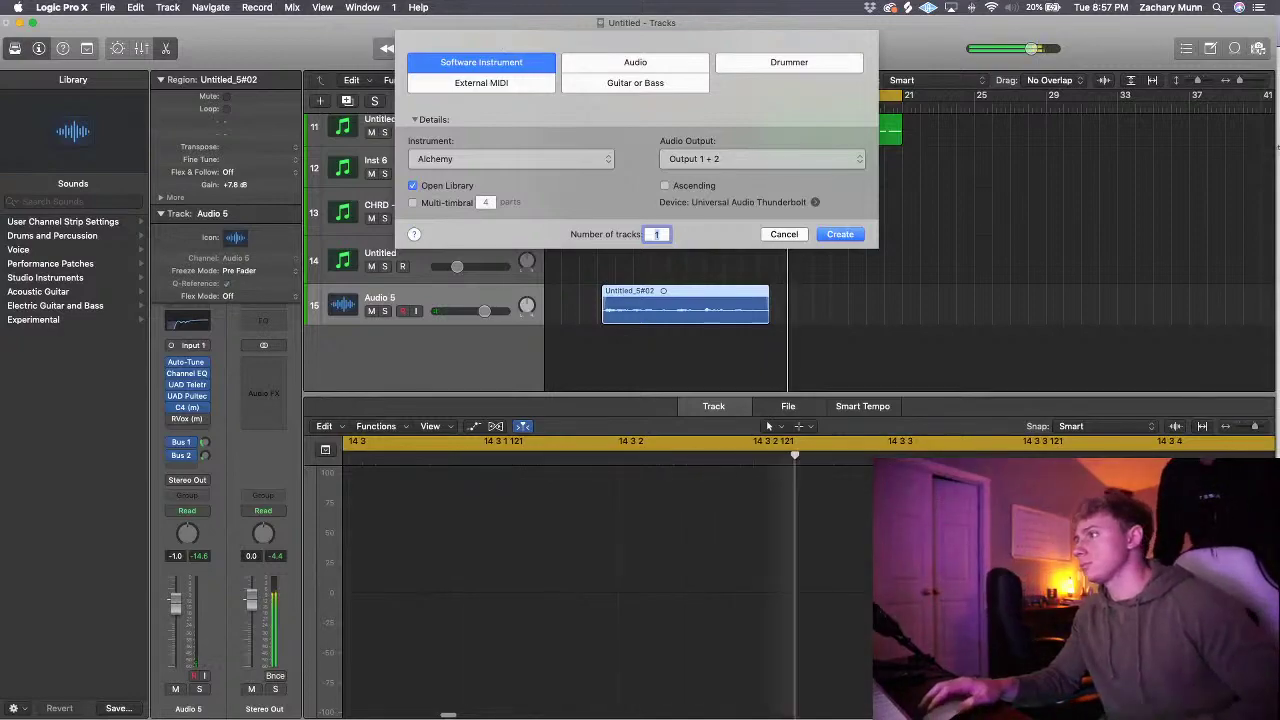
click(784, 234)
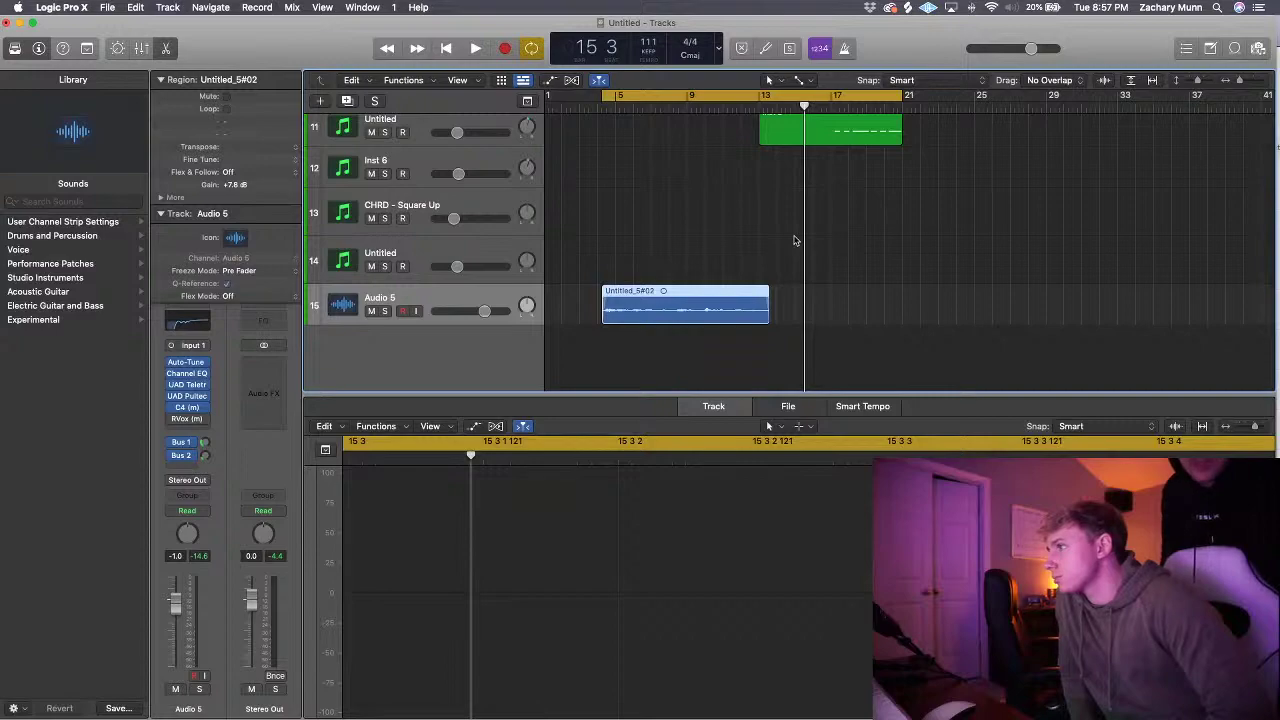
- Play the song and examine the drum and instrument tracks through bars 7 to 20, including the Inst 1_bip regions
key(space)
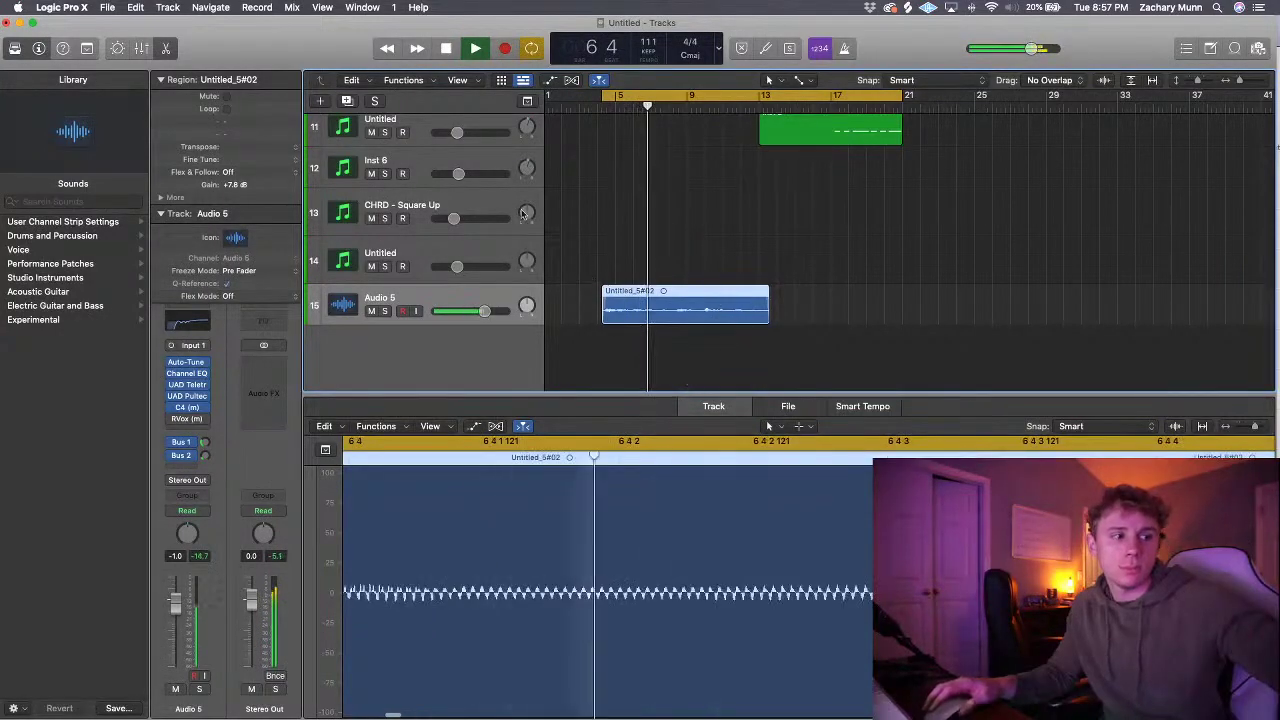
scroll(660, 342, up, 2)
scroll(662, 342, up, 8)
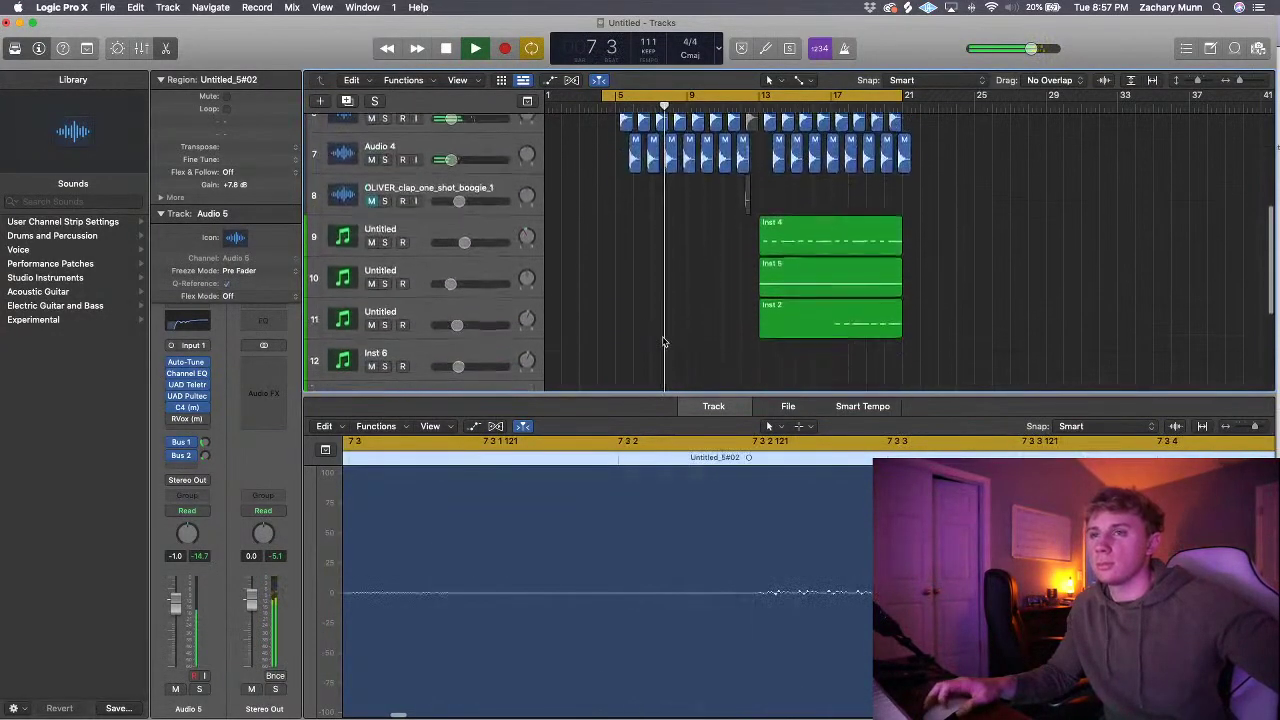
scroll(662, 342, down, 5)
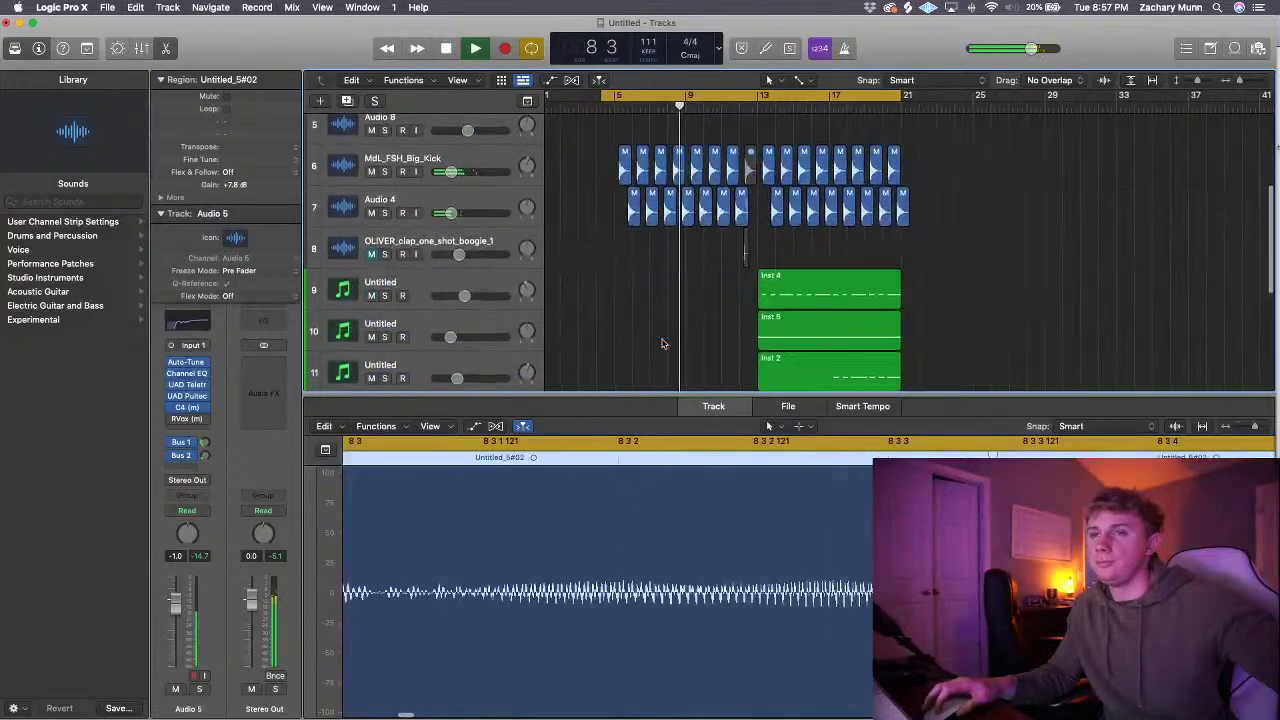
scroll(662, 343, up, 1)
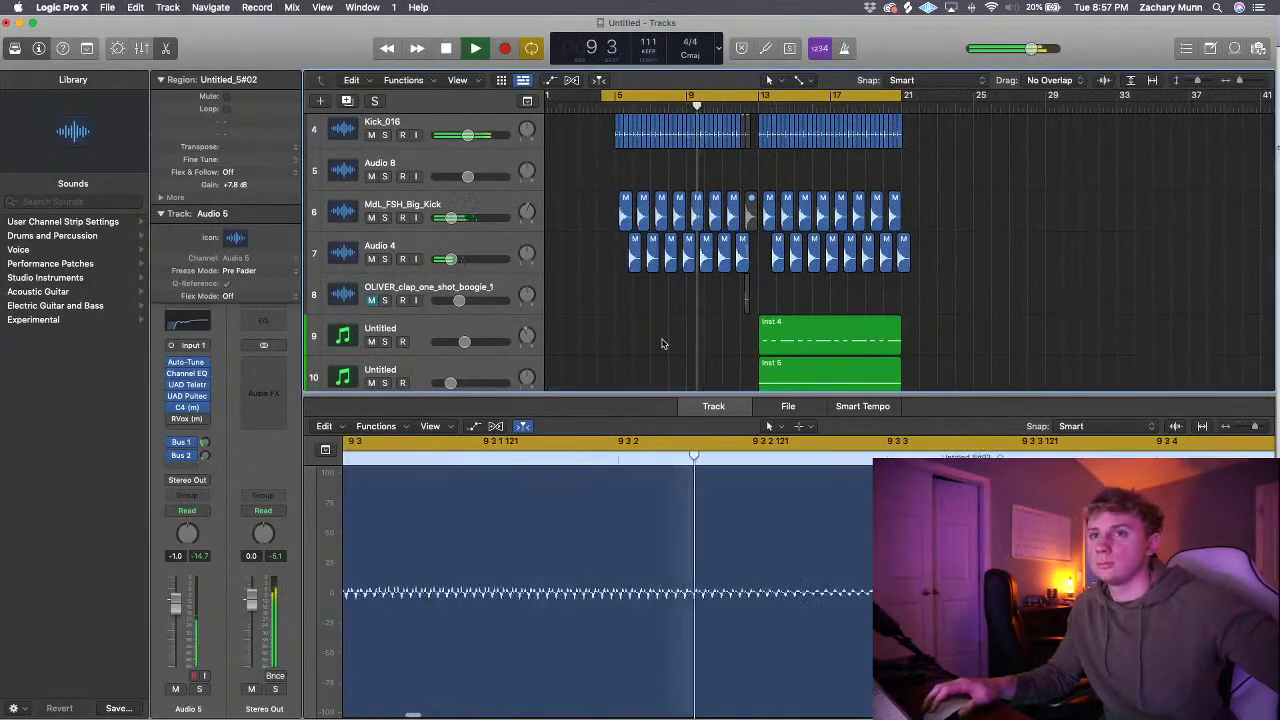
scroll(660, 342, up, 3)
scroll(650, 341, down, 3)
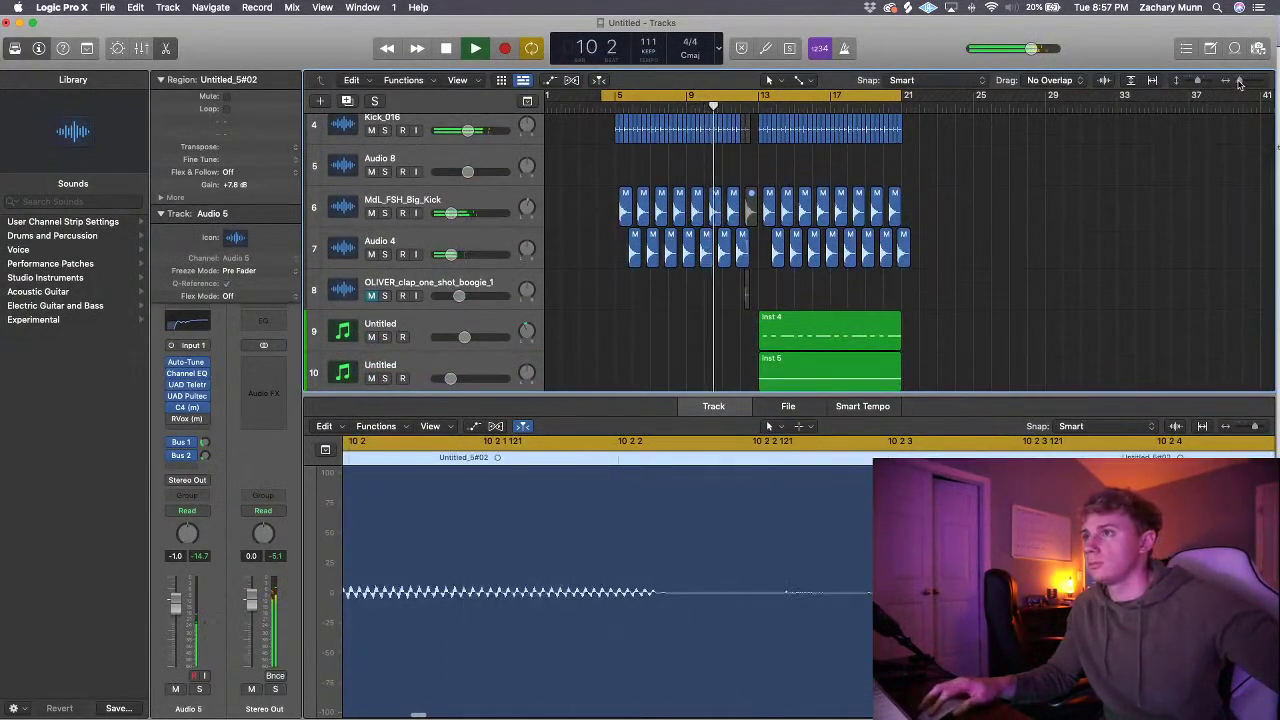
key(super+Right)
key(super+Right)
scroll(962, 158, up, 4)
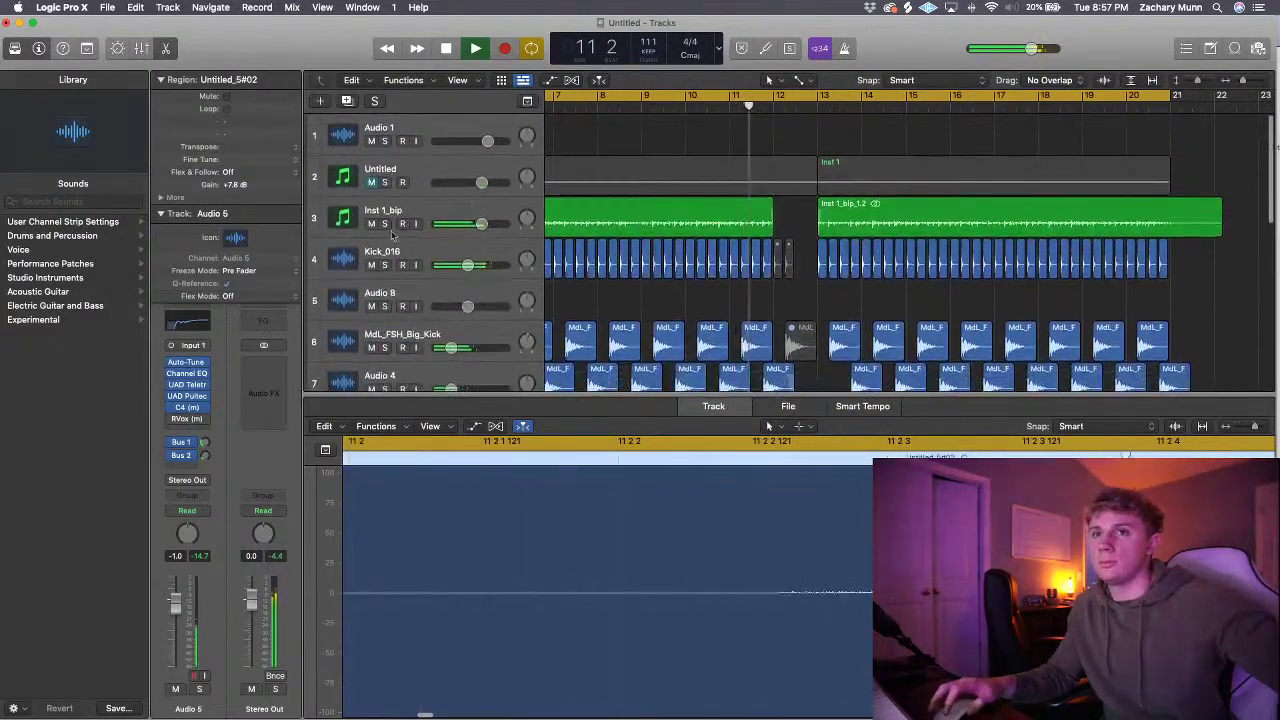
click(420, 209)
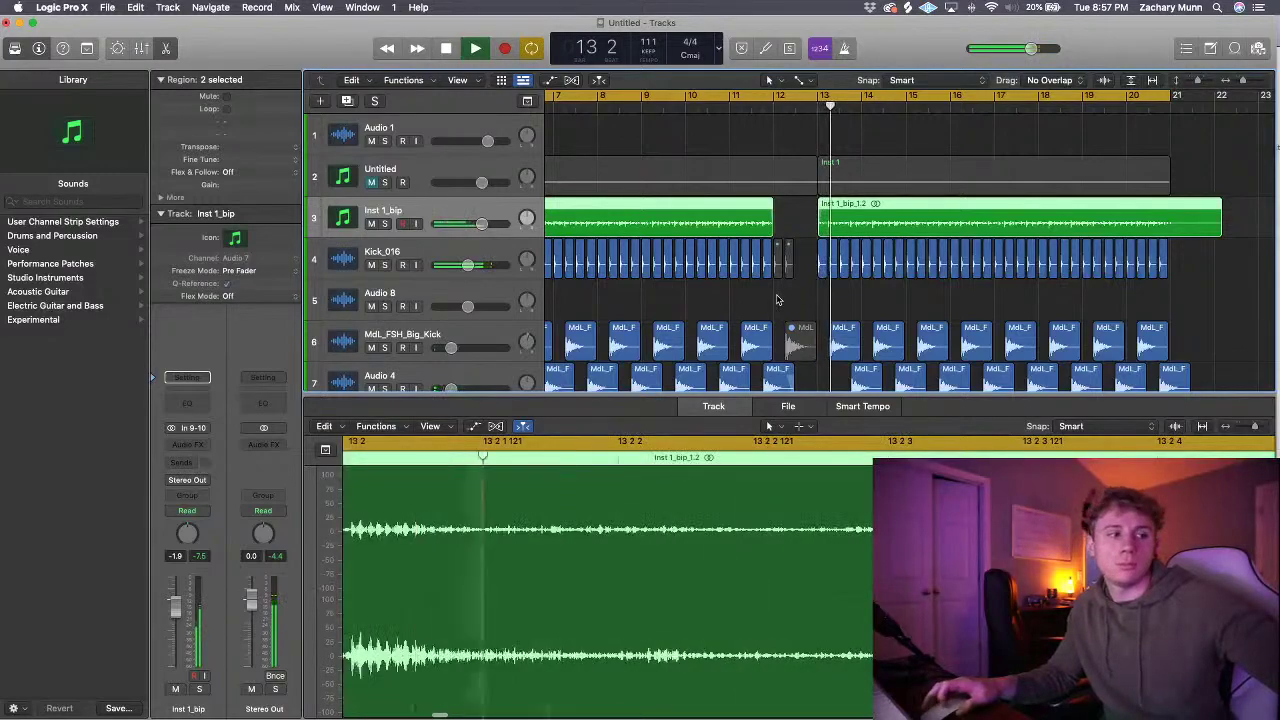
scroll(775, 299, down, 2)
scroll(800, 305, down, 8)
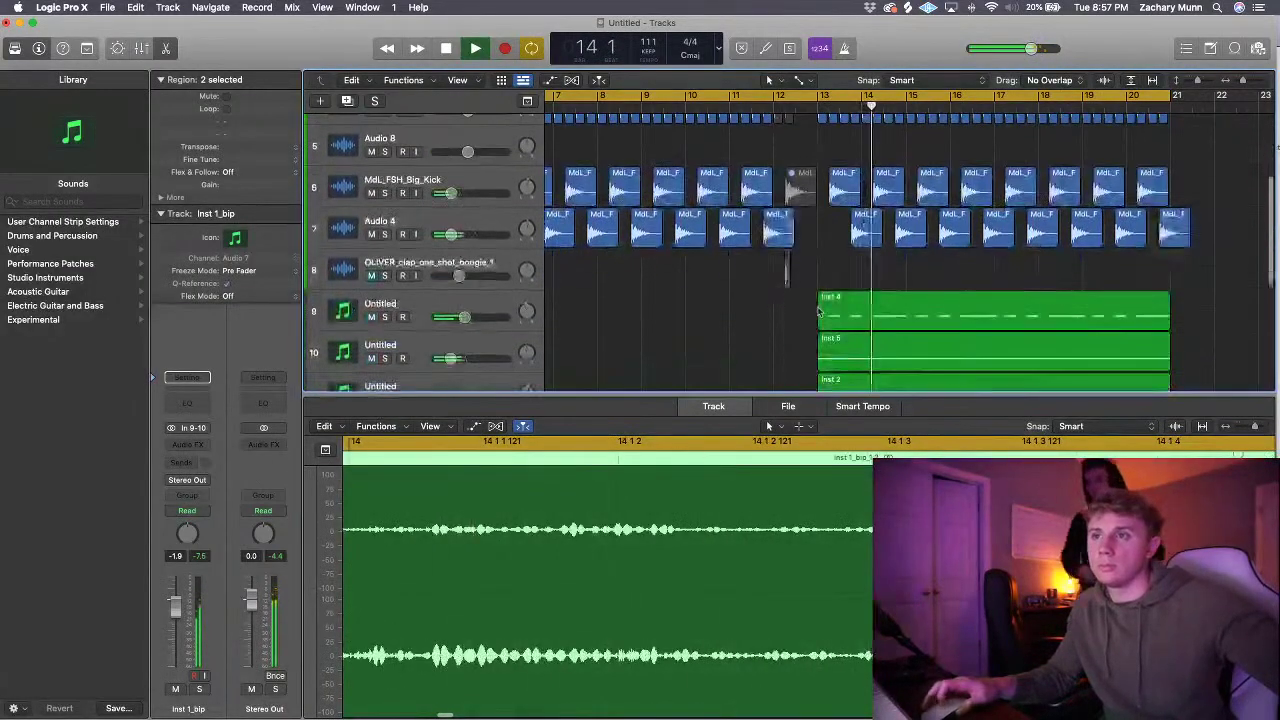
scroll(822, 305, up, 4)
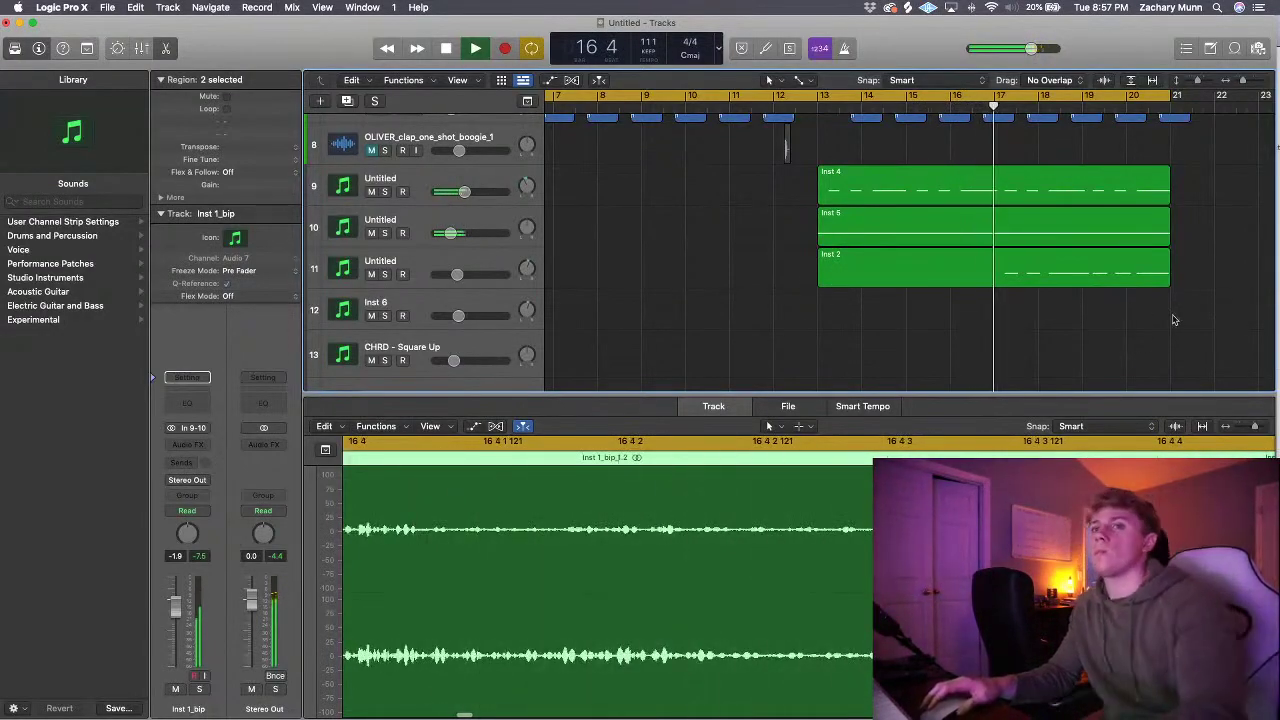
- Select the CHRD - Square Up instrument track and raise its volume to -13.0 dB
click(385, 347)
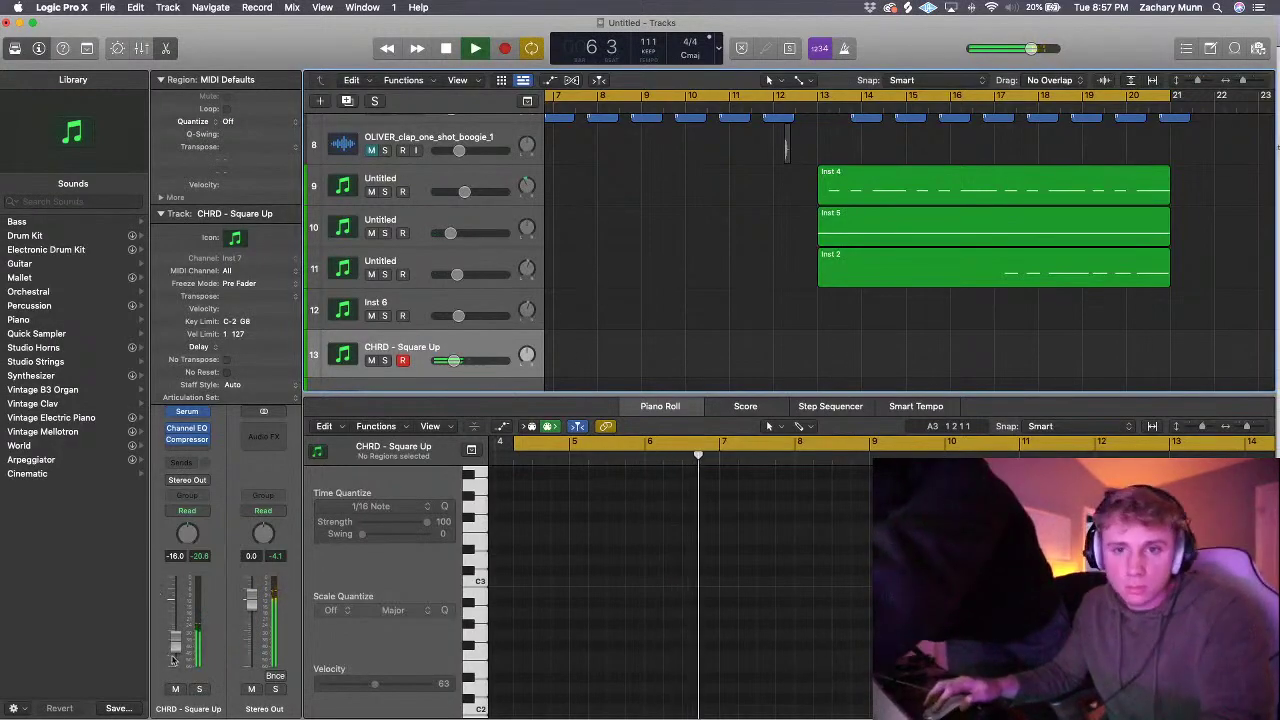
drag(175, 646, 176, 635)
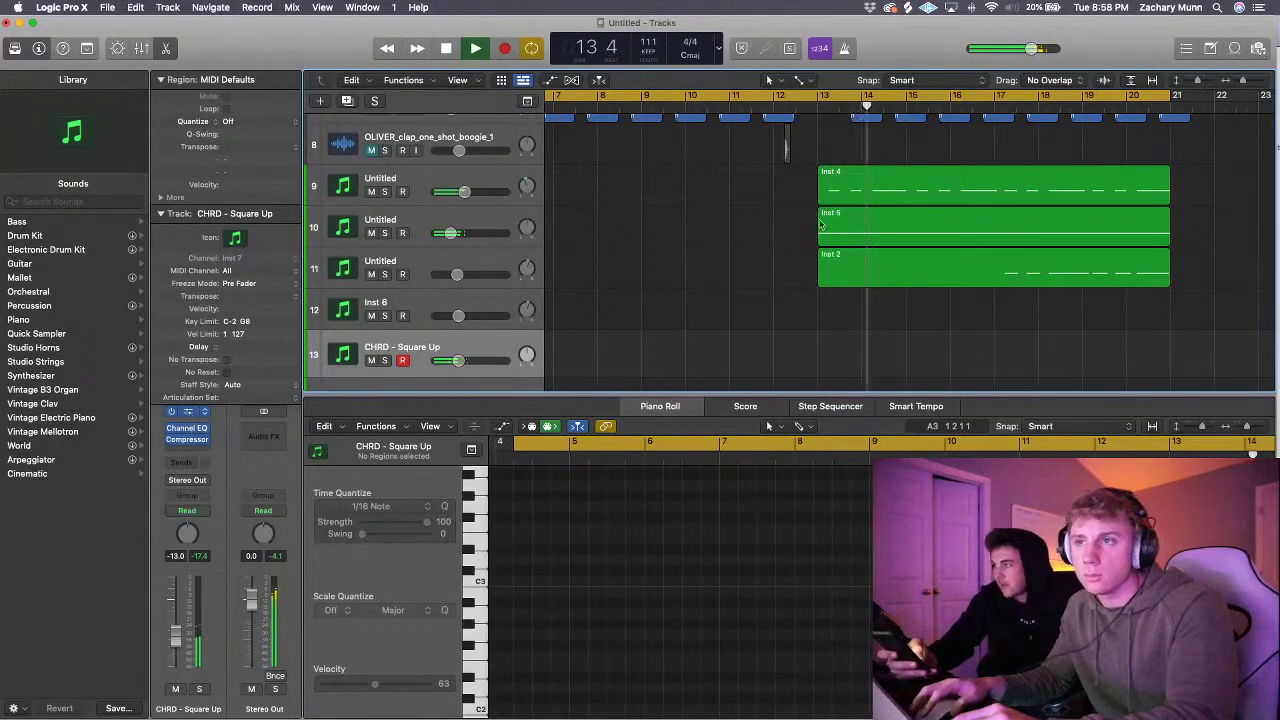
- Audition the CHRD - Wavyyy preset in Serum, then load Bass - Bendy from the Make Pop Music - Smokers Serum Presets
drag(842, 219, 832, 177)
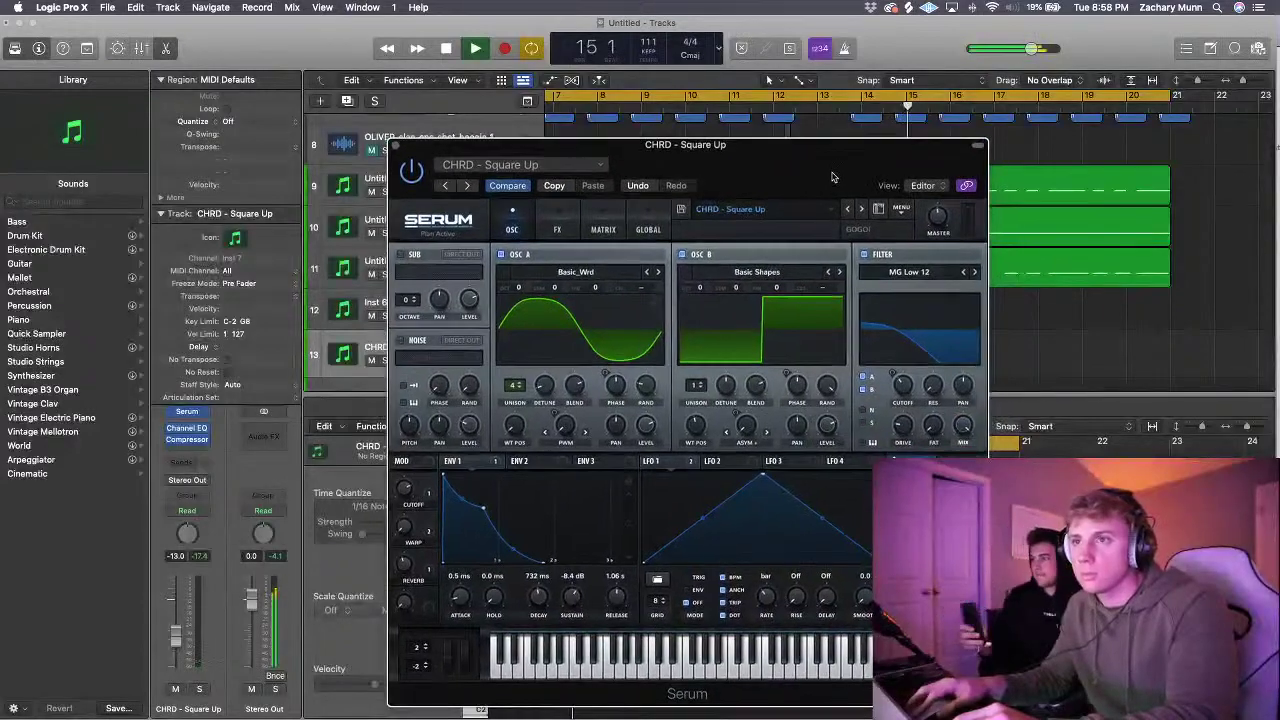
click(862, 210)
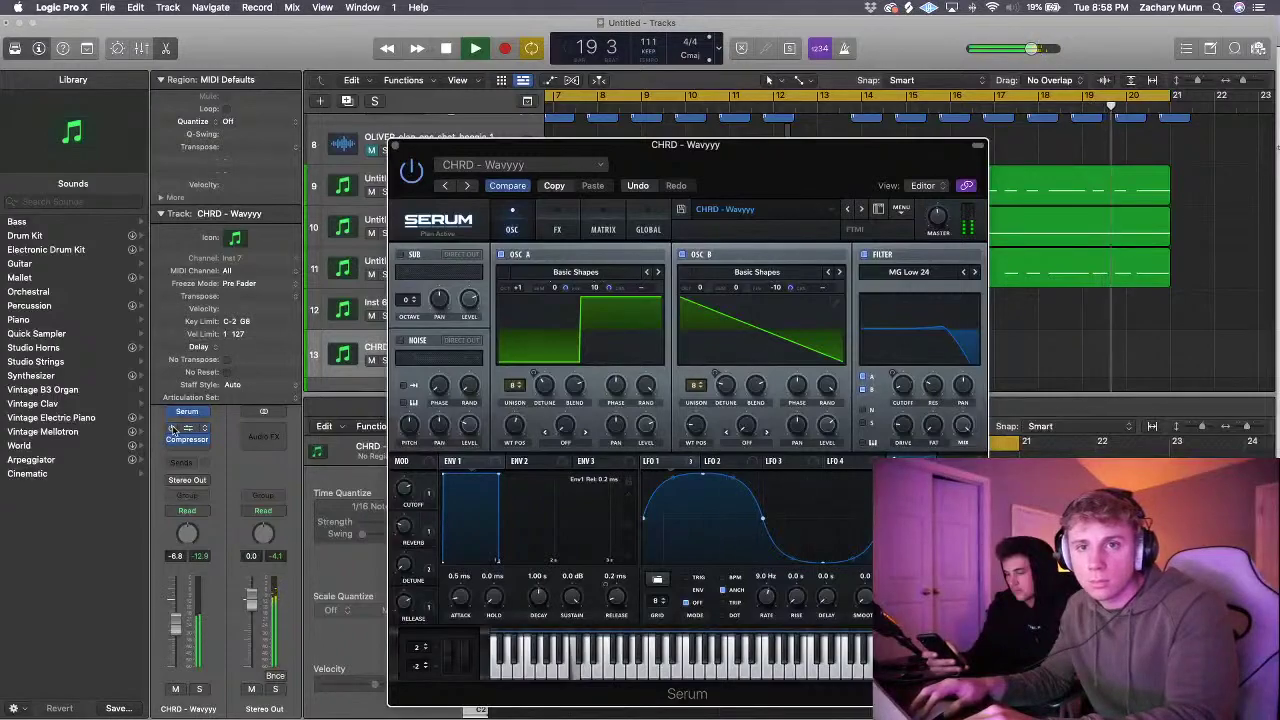
click(725, 209)
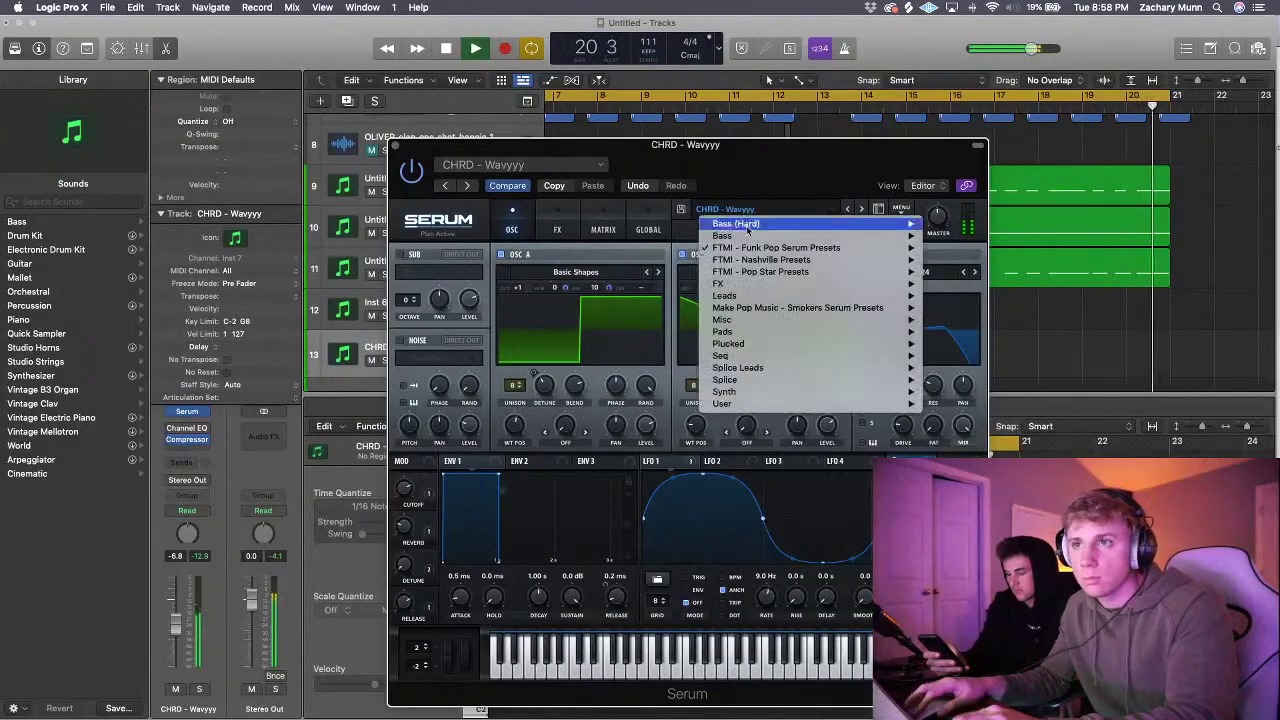
mouse_move(817, 309)
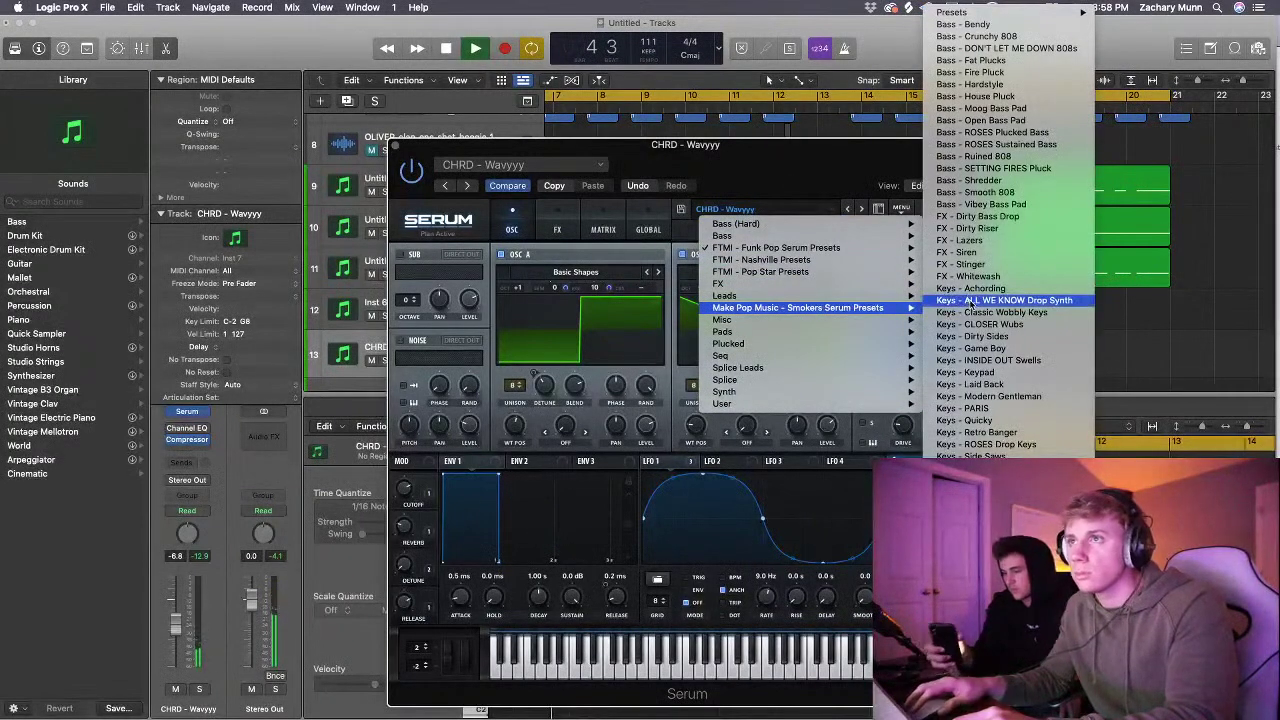
click(965, 24)
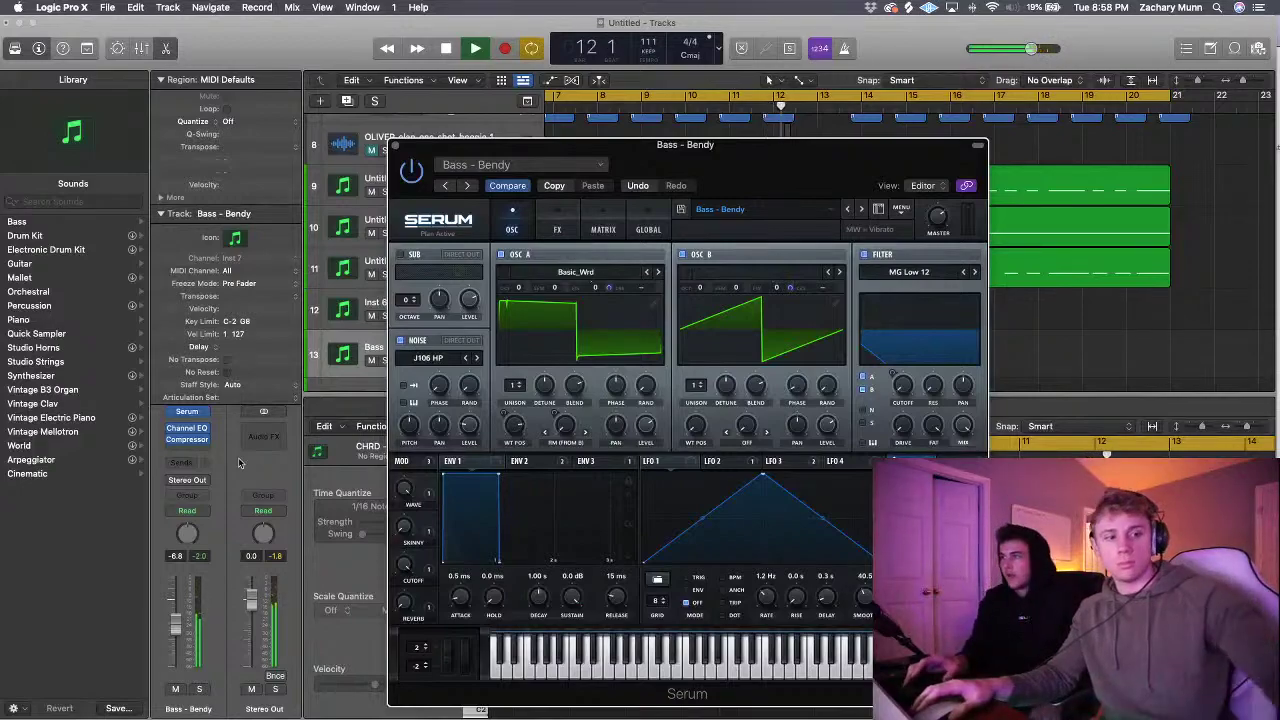
- Restart playback, move Serum clear of the track headers, and lower the Bass - Bendy track's volume to -11.0 dB
key(space)
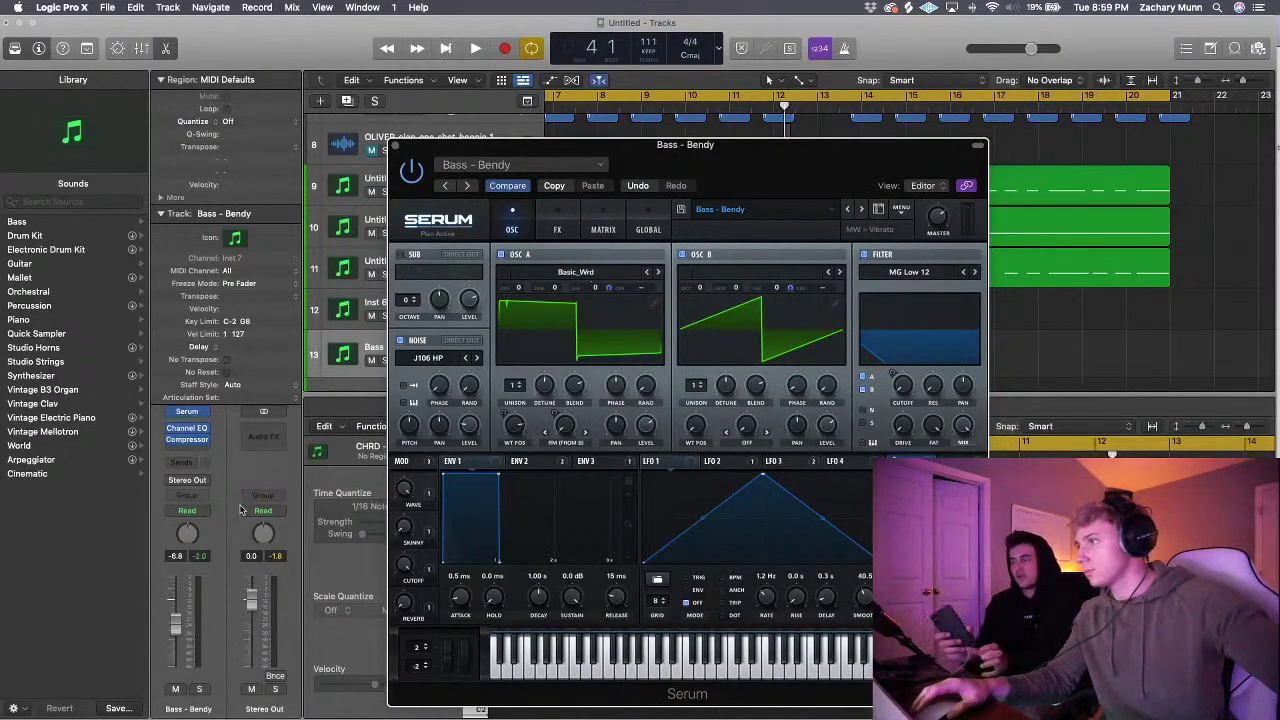
key(space)
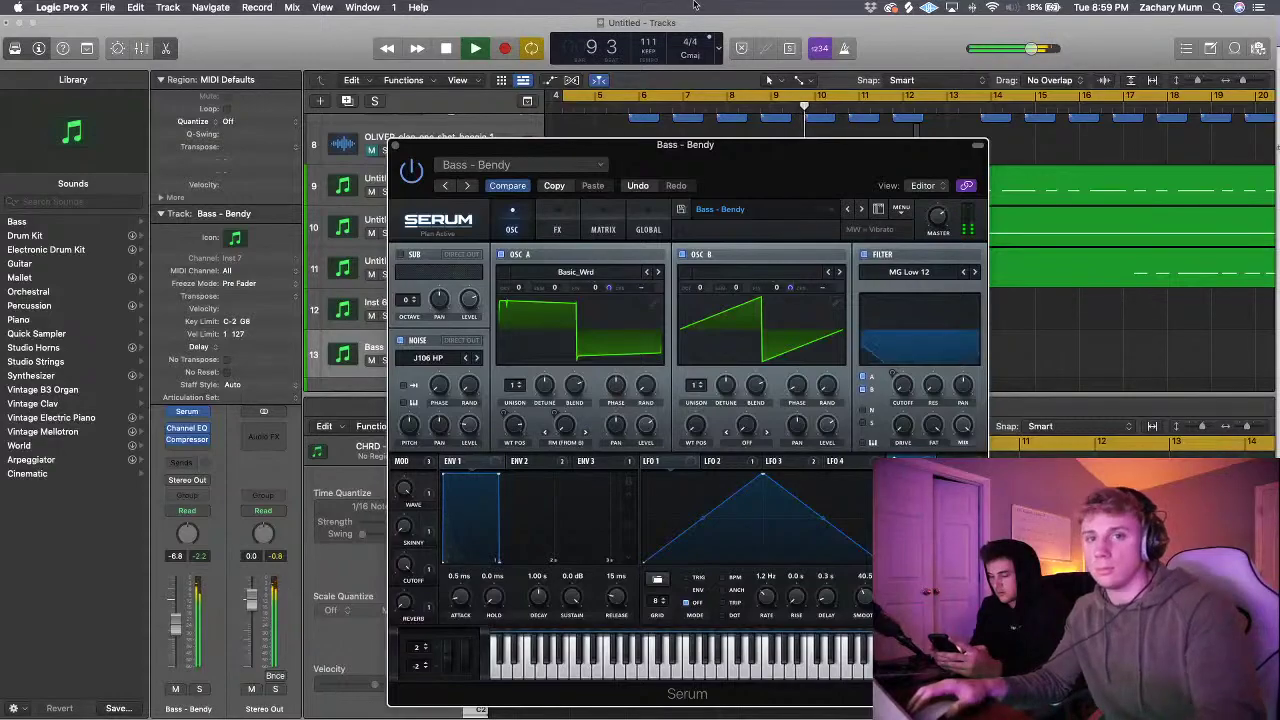
drag(792, 187, 1035, 149)
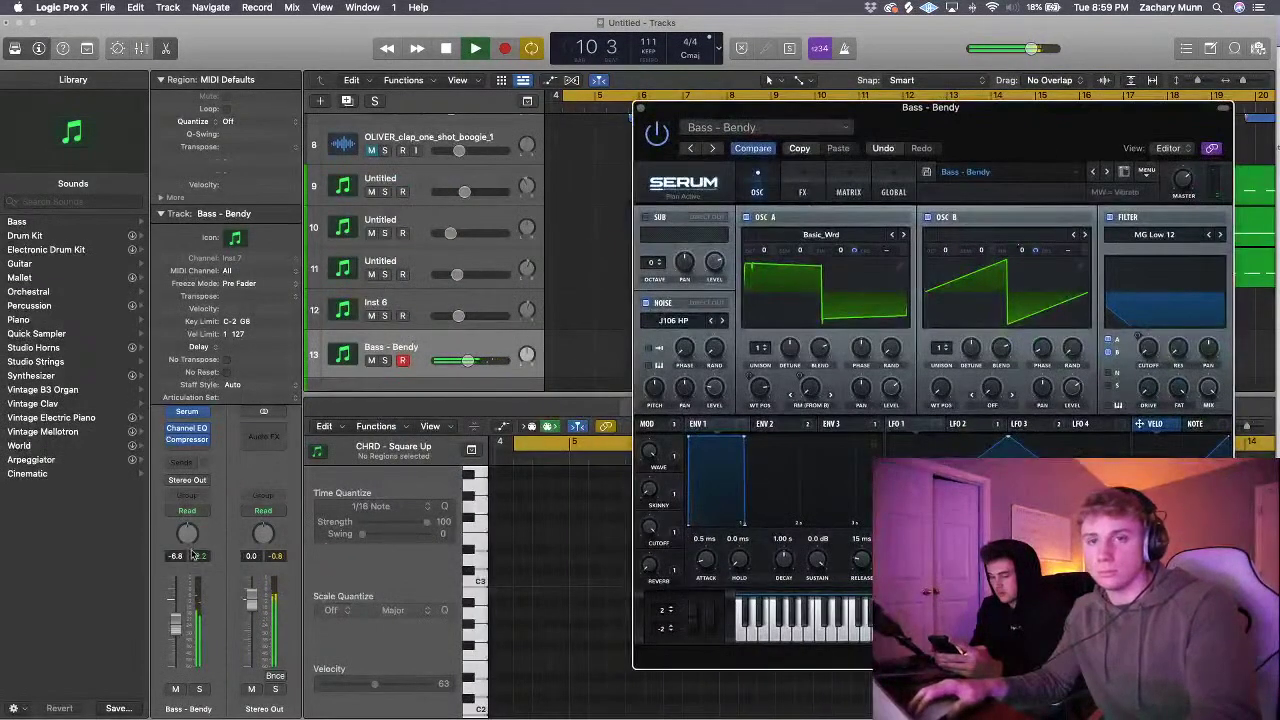
drag(178, 625, 176, 632)
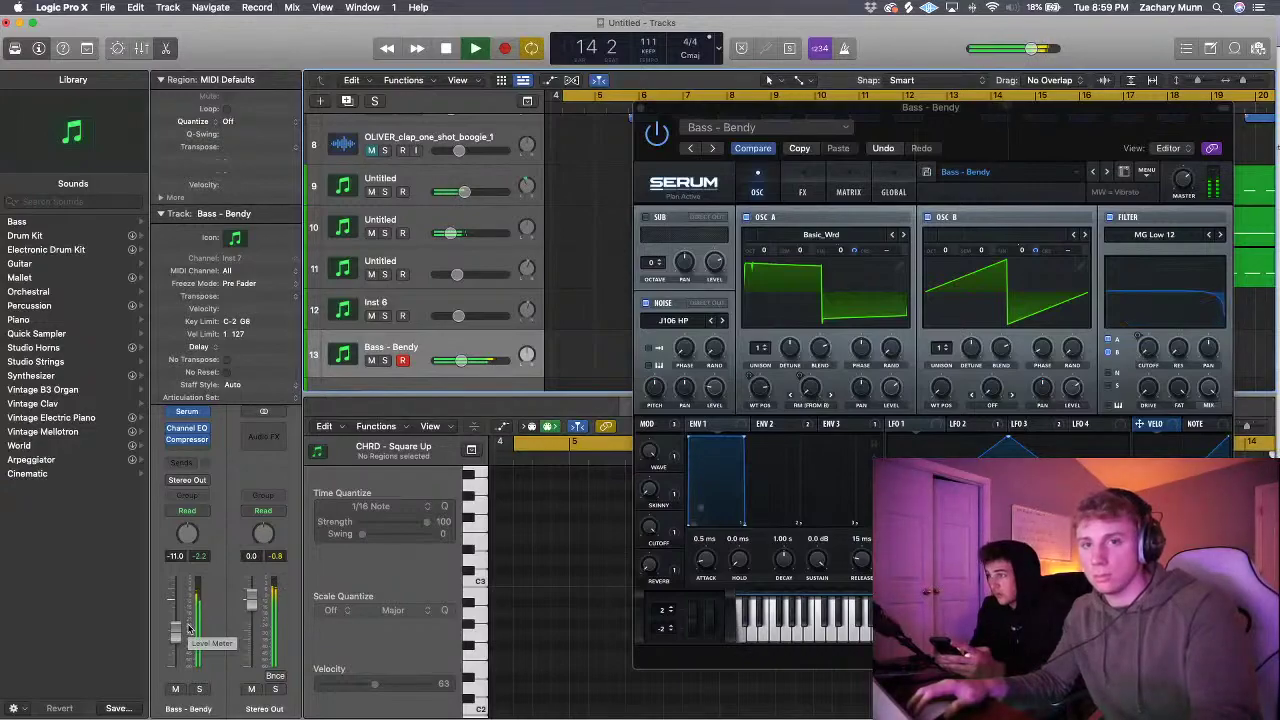
- Advance Serum through the following bass presets to Bass - DON'T LET ME DOWN 808s while the song plays
click(190, 412)
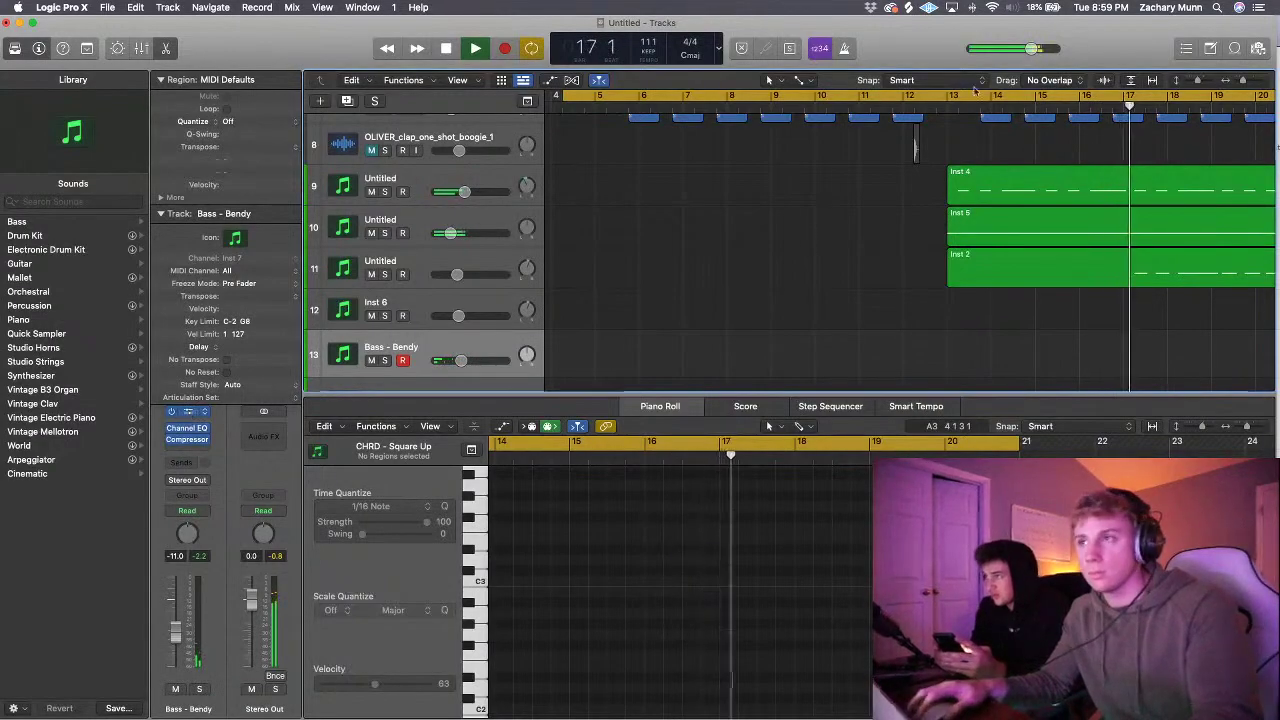
drag(1108, 119, 982, 80)
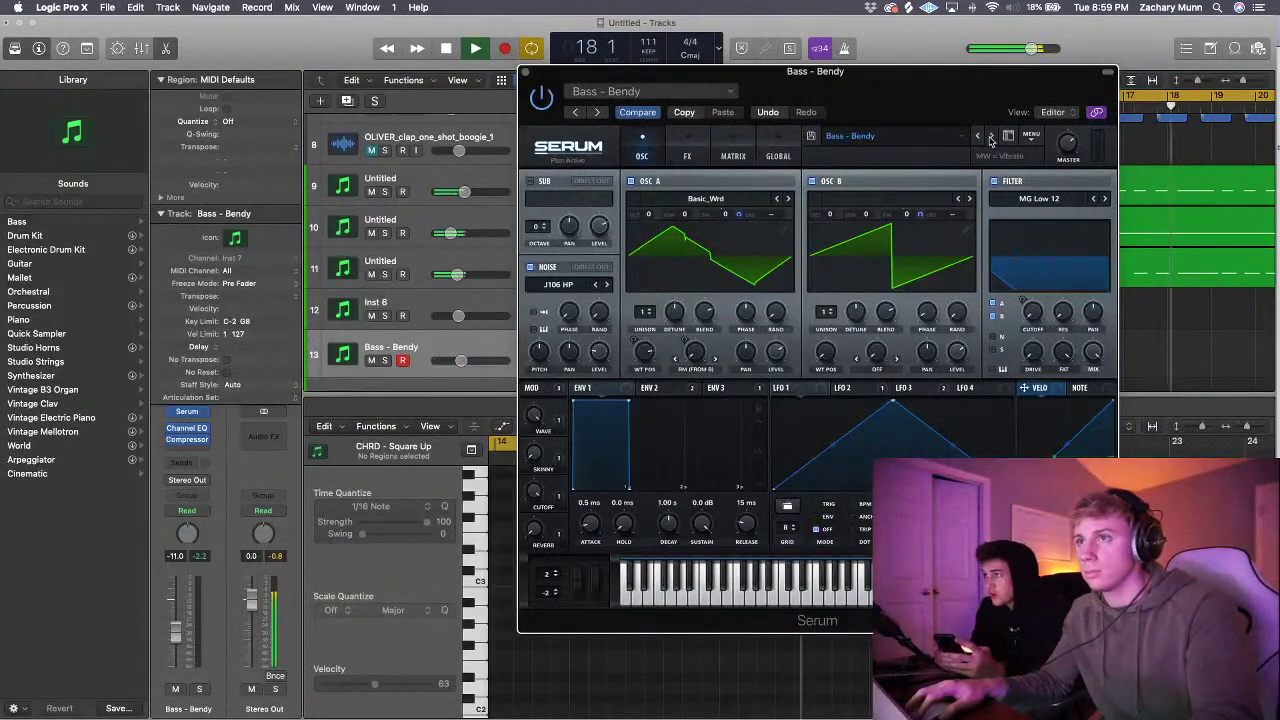
click(990, 136)
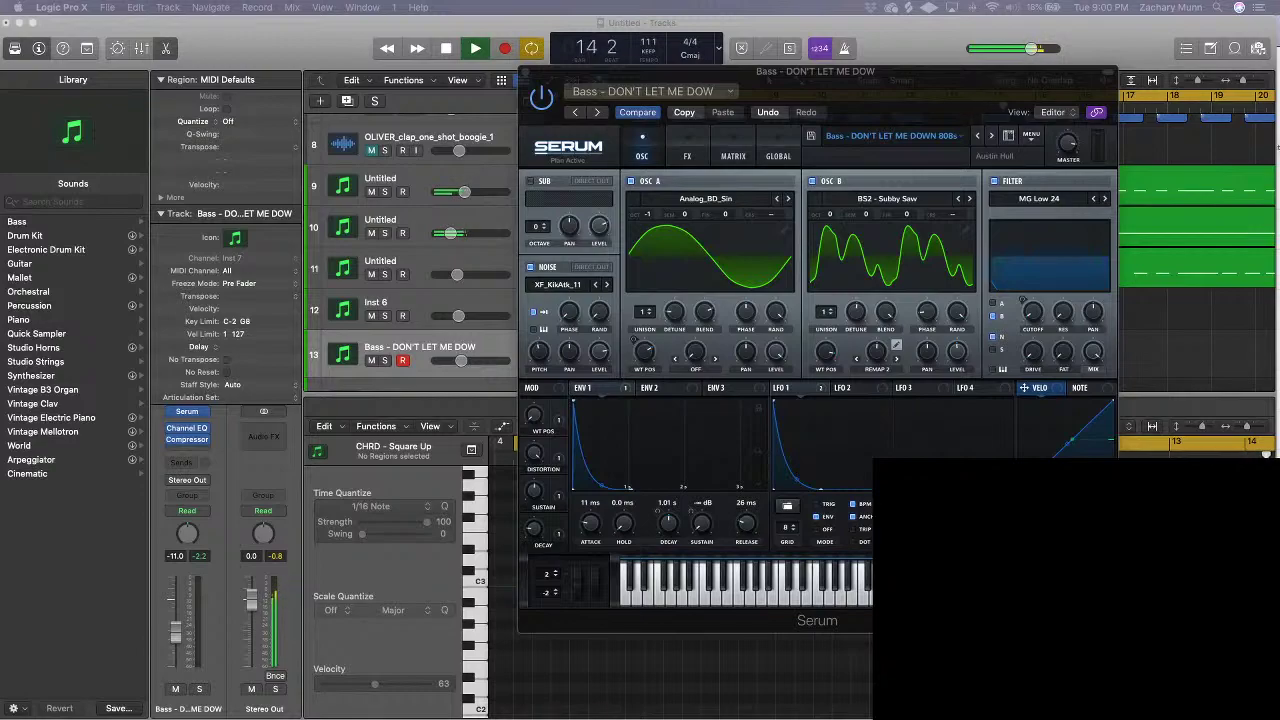
scroll(1266, 455, right, 5)
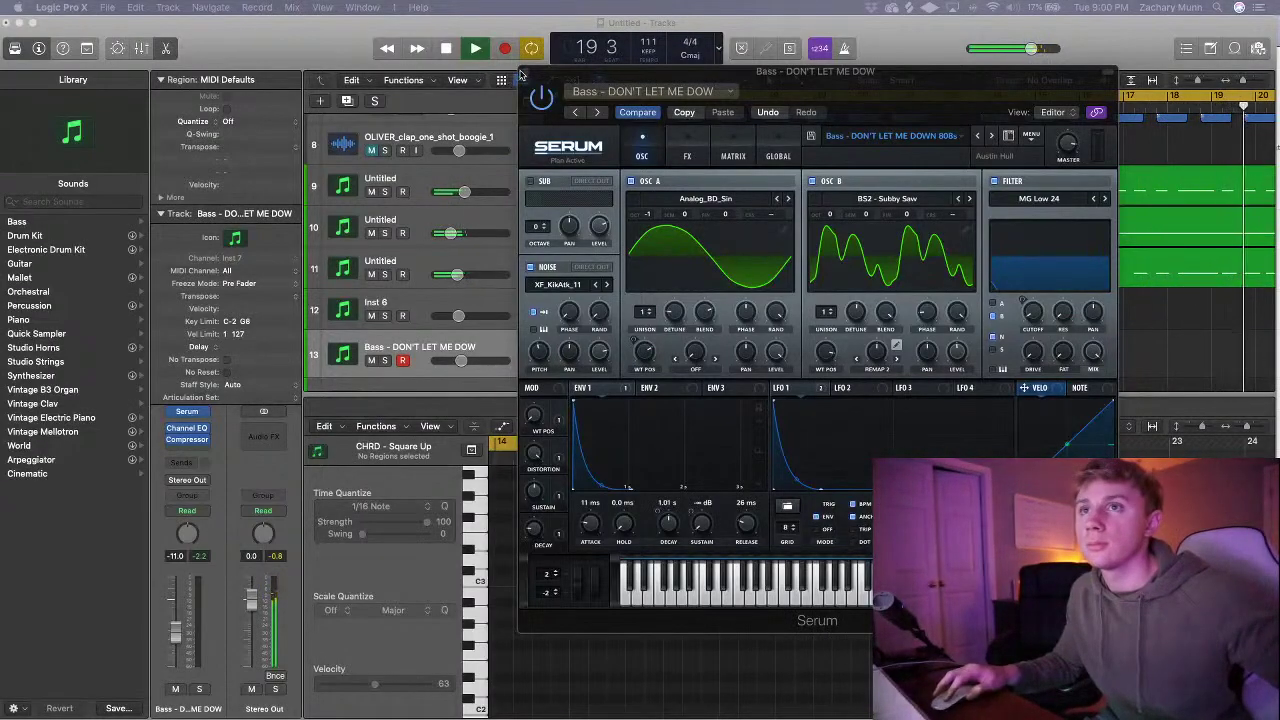
- Close Serum, duplicate the beat and instrument regions of bars 13–21 to start at bar 21, and extend the cycle range to bar 29
key(super+w)
drag(1243, 80, 1240, 80)
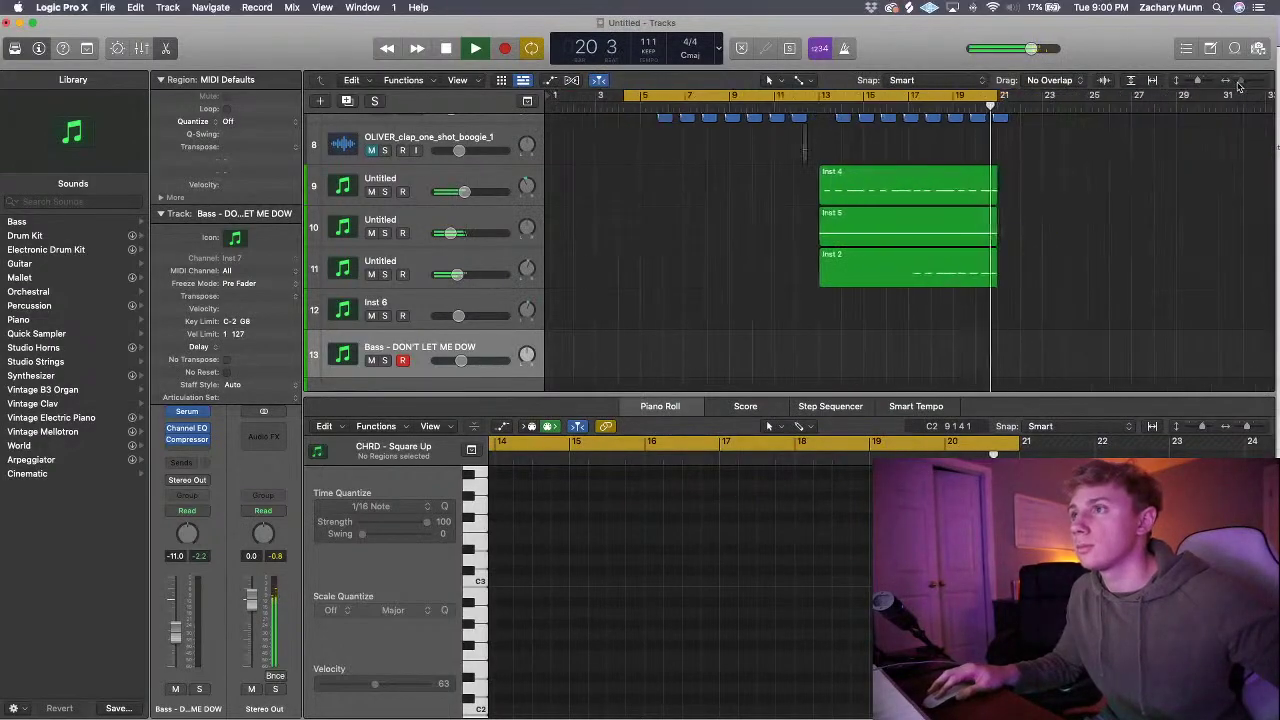
scroll(1131, 130, up, 7)
scroll(1120, 150, down, 5)
scroll(1110, 170, up, 3)
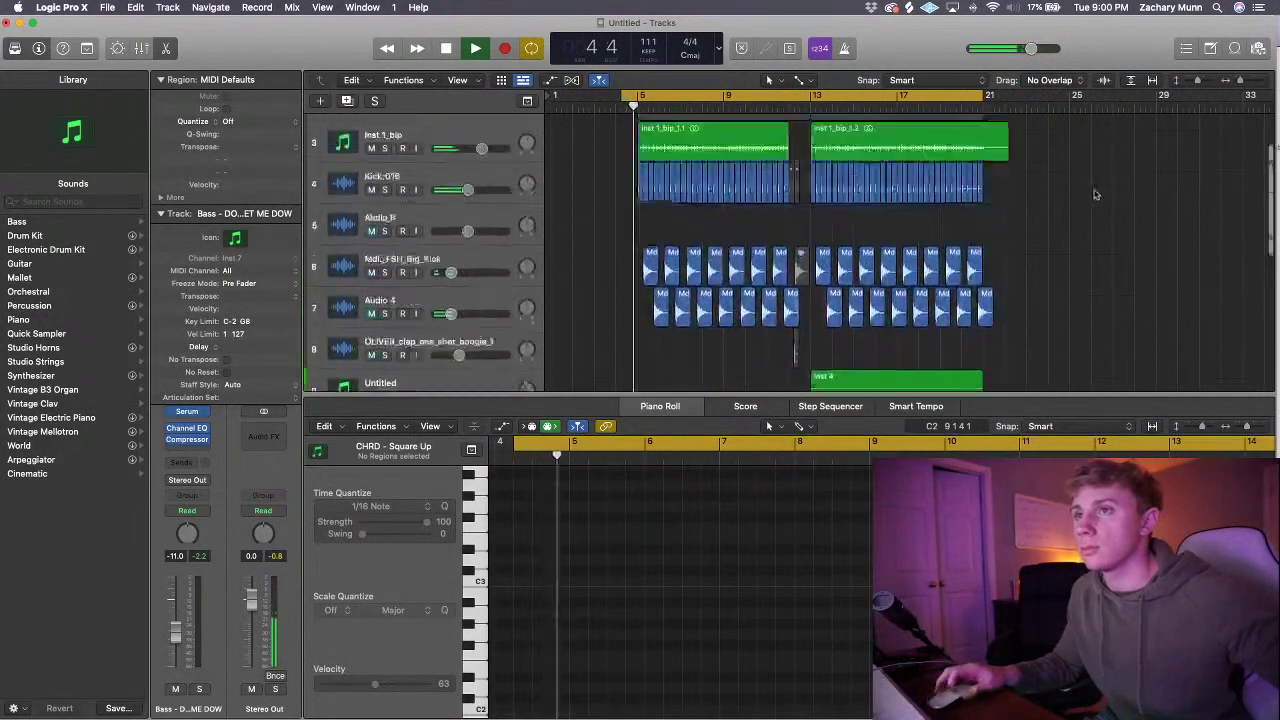
scroll(1100, 189, down, 1)
drag(1197, 80, 1190, 80)
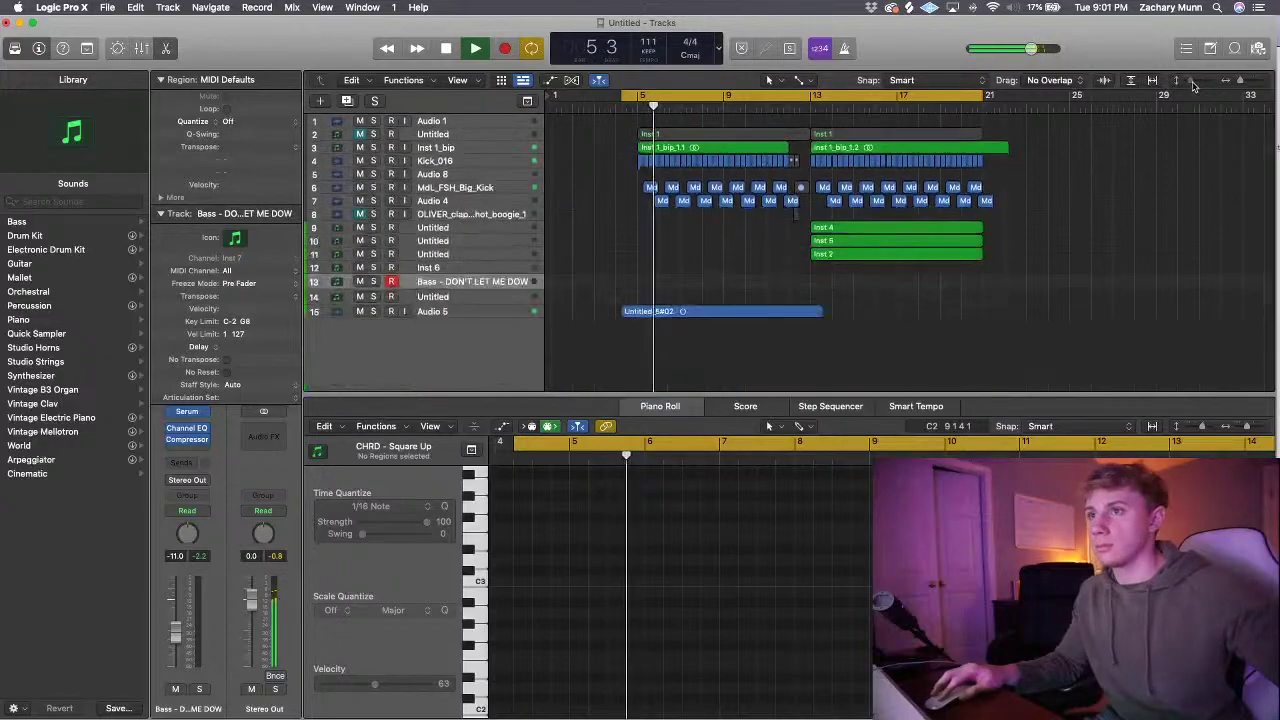
scroll(1000, 250, up, 4)
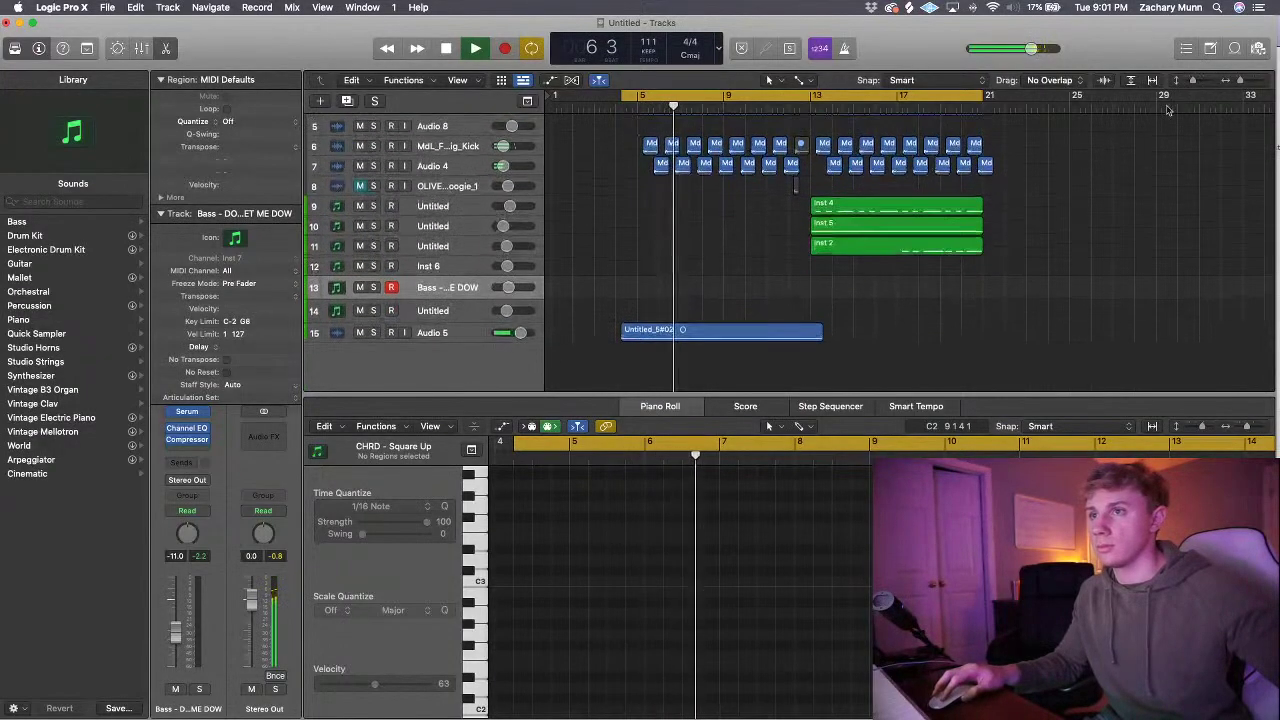
drag(1198, 325, 1006, 160)
click(1245, 224)
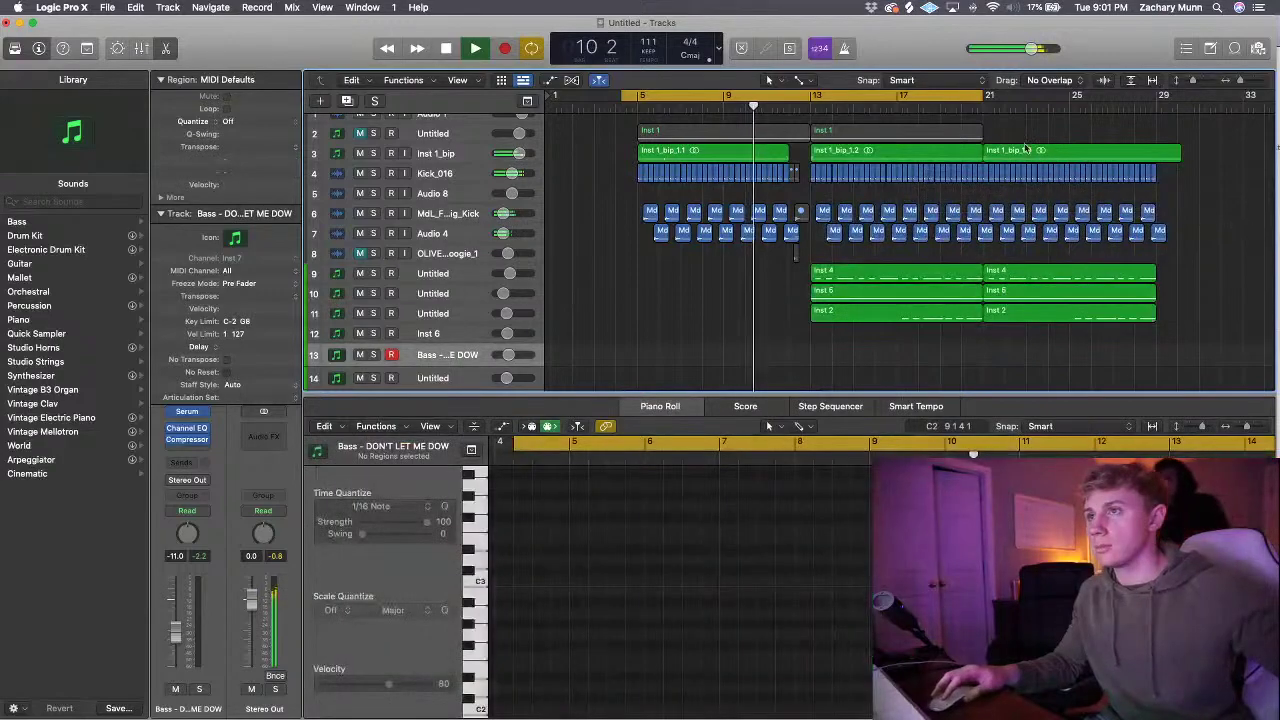
drag(986, 95, 1147, 113)
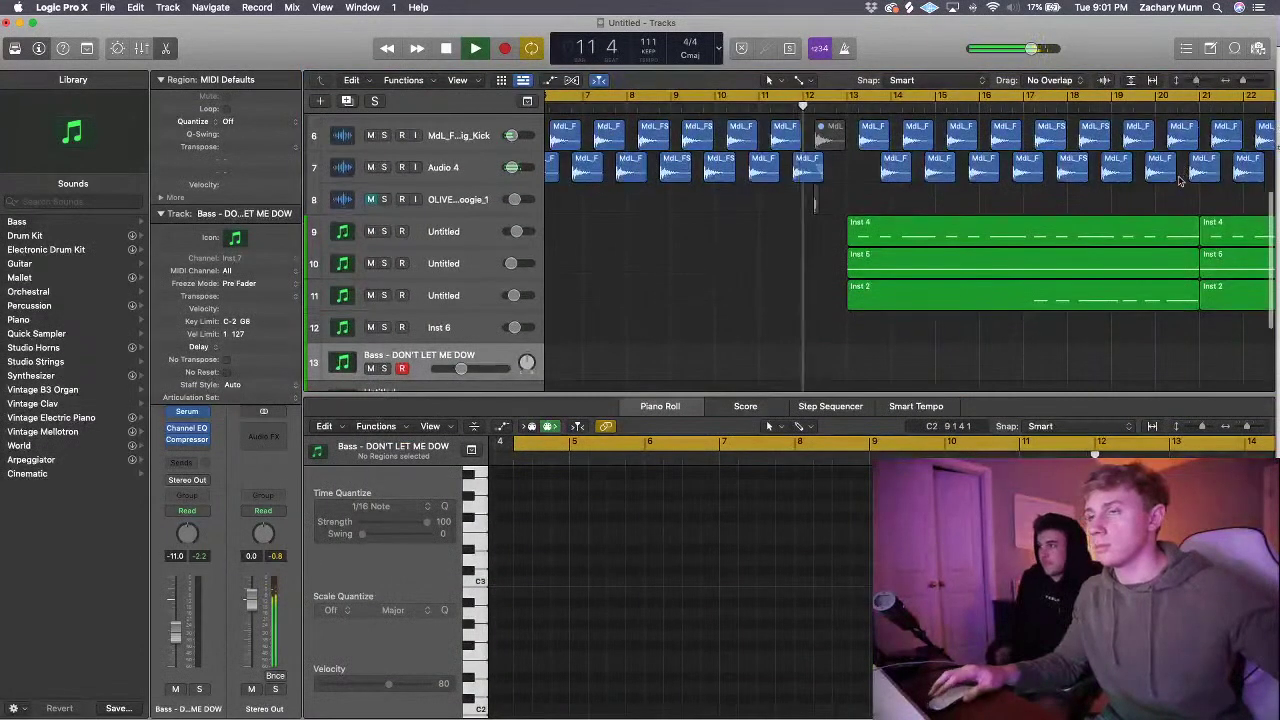
- Shorten the Inst 1_bip_1.2 region so it ends at bar 20, leaving a one-bar gap before bar 21
scroll(1181, 180, up, 5)
scroll(1181, 180, right, 3)
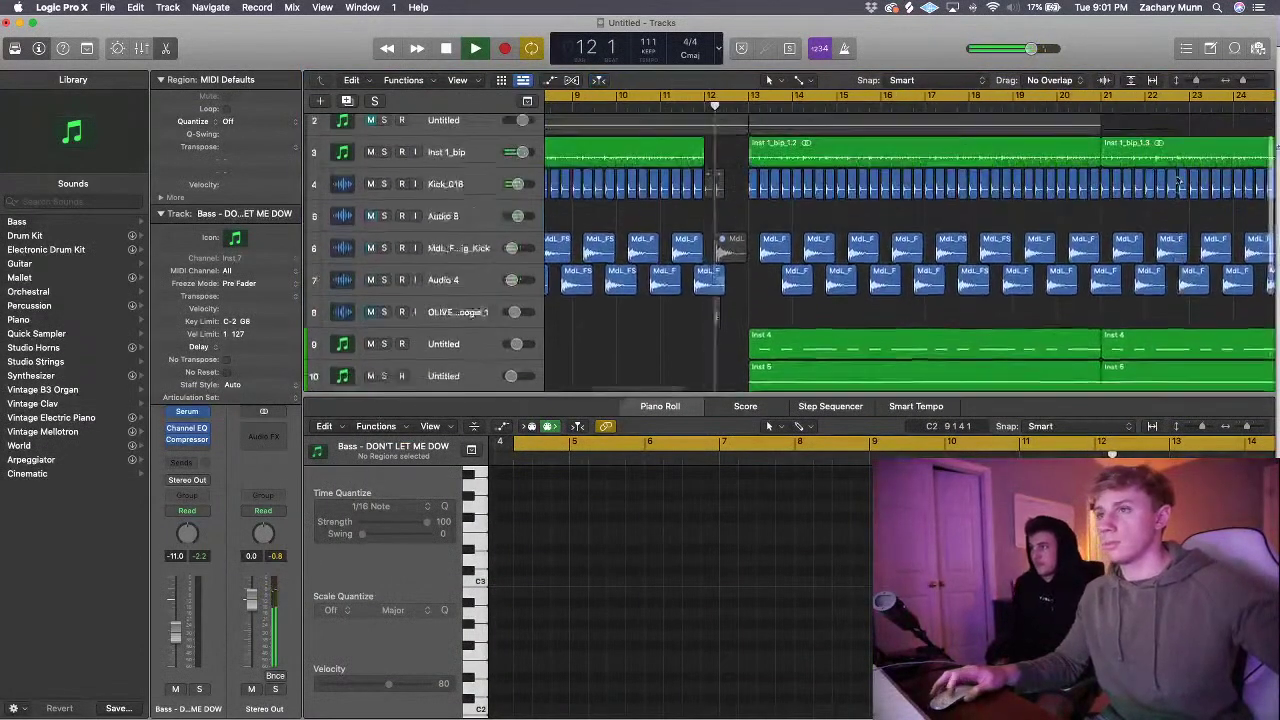
scroll(1159, 166, up, 3)
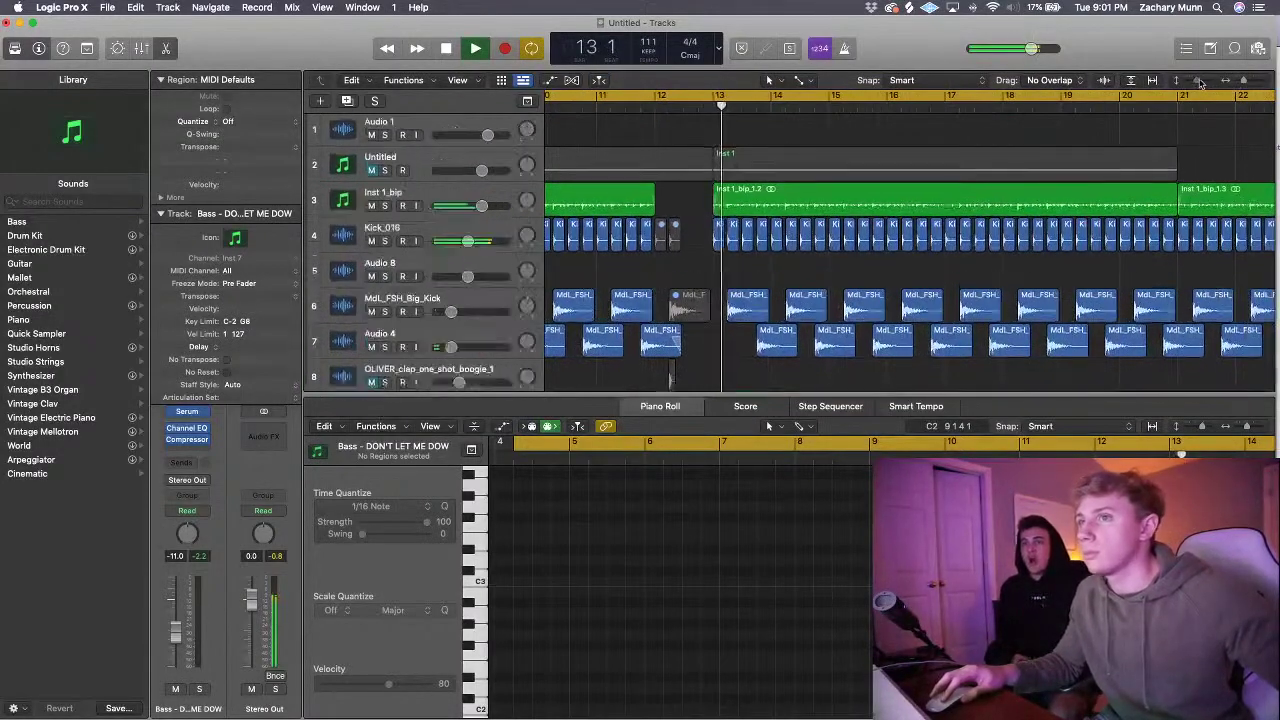
scroll(1159, 166, down, 2)
scroll(1160, 170, down, 1)
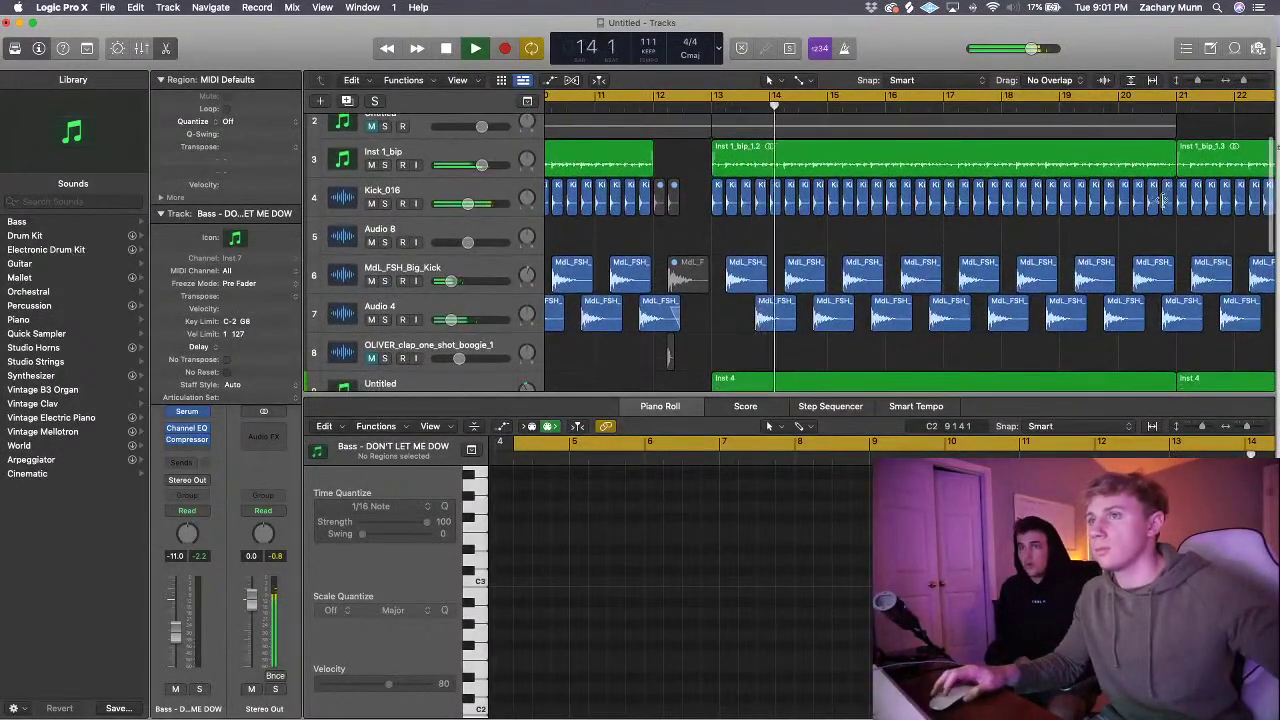
scroll(1155, 195, right, 2)
scroll(1153, 200, down, 1)
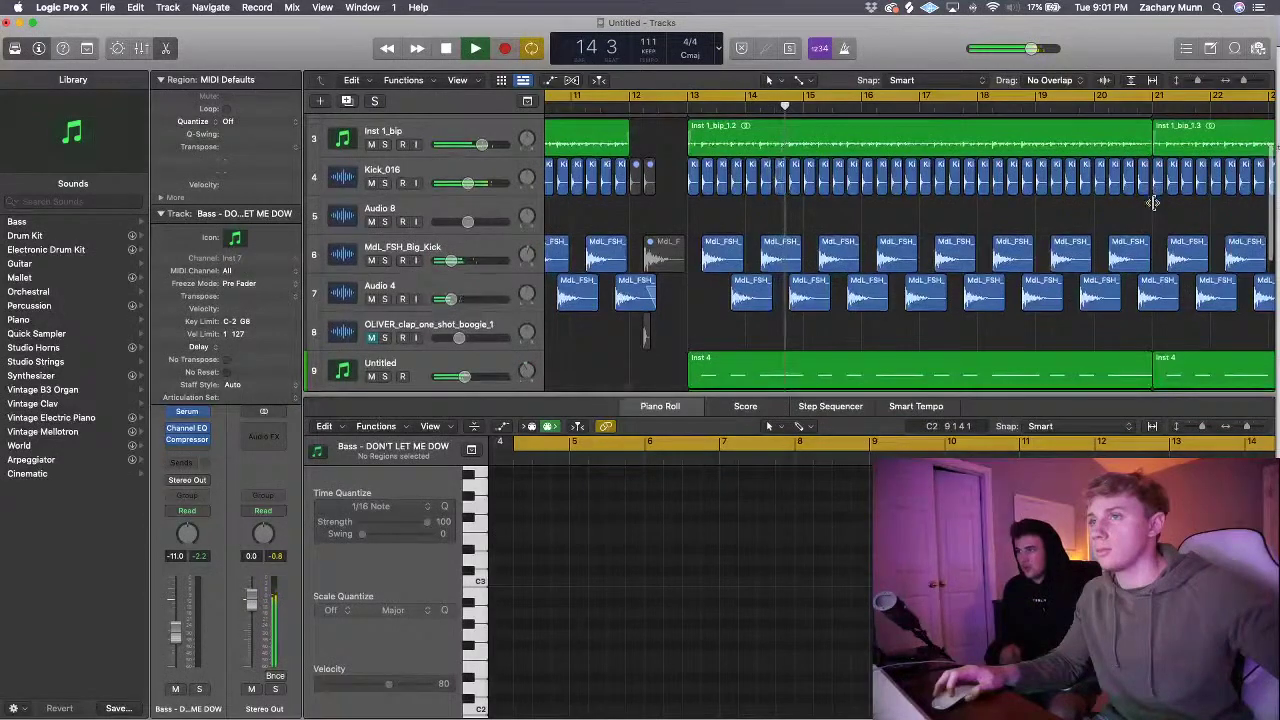
scroll(1153, 203, left, 2)
drag(1197, 146, 1140, 150)
scroll(1148, 185, down, 1)
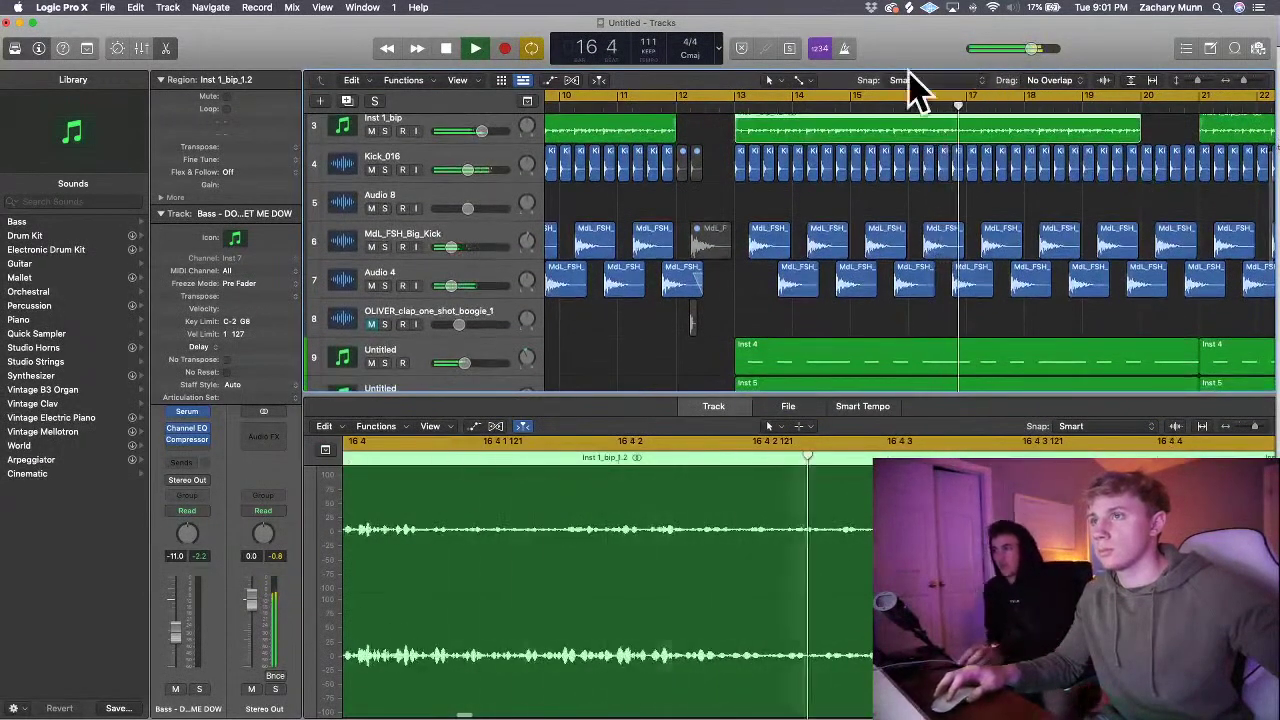
click(770, 80)
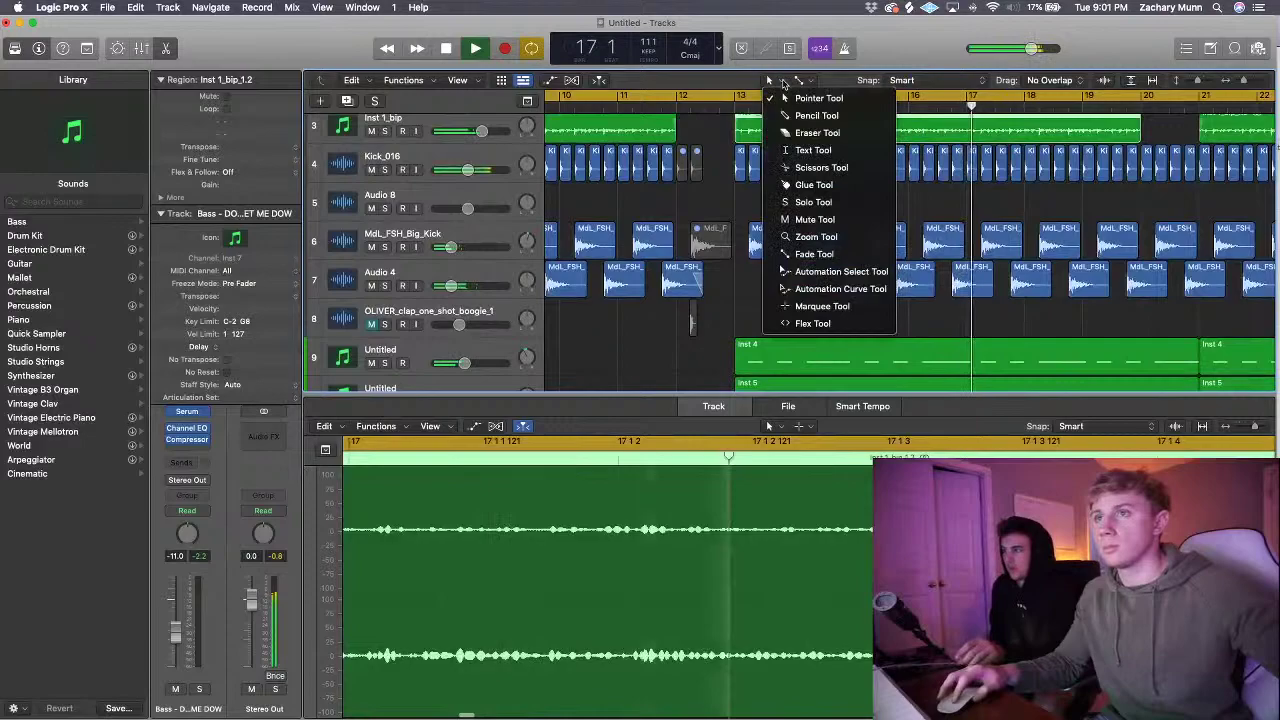
click(814, 256)
scroll(830, 250, down, 2)
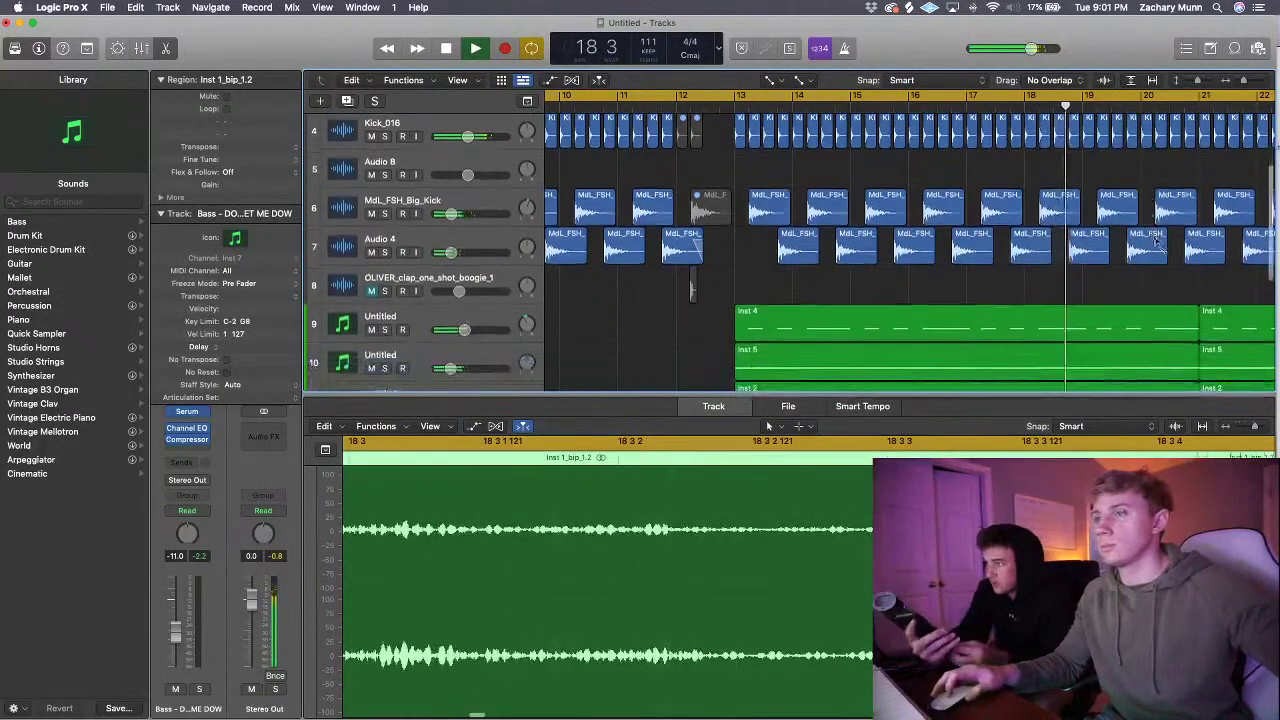
scroll(830, 250, up, 3)
drag(1245, 80, 1196, 80)
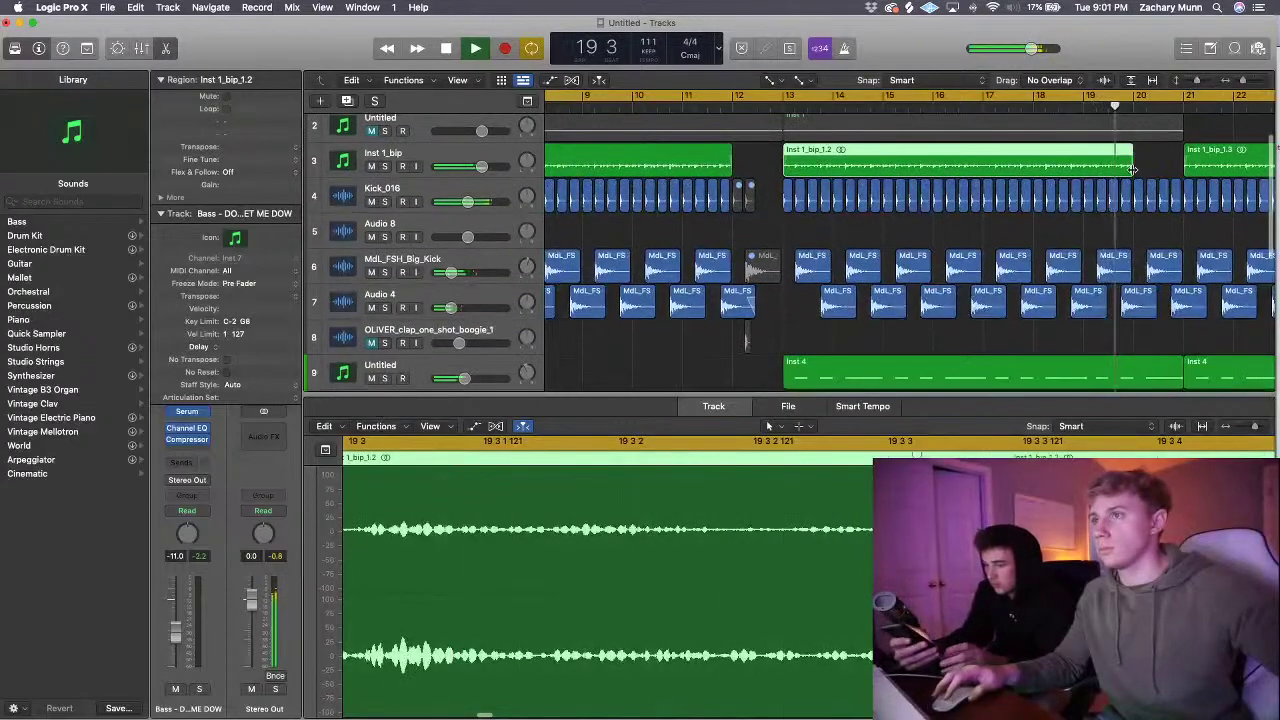
scroll(1156, 200, down, 3)
scroll(1157, 201, down, 2)
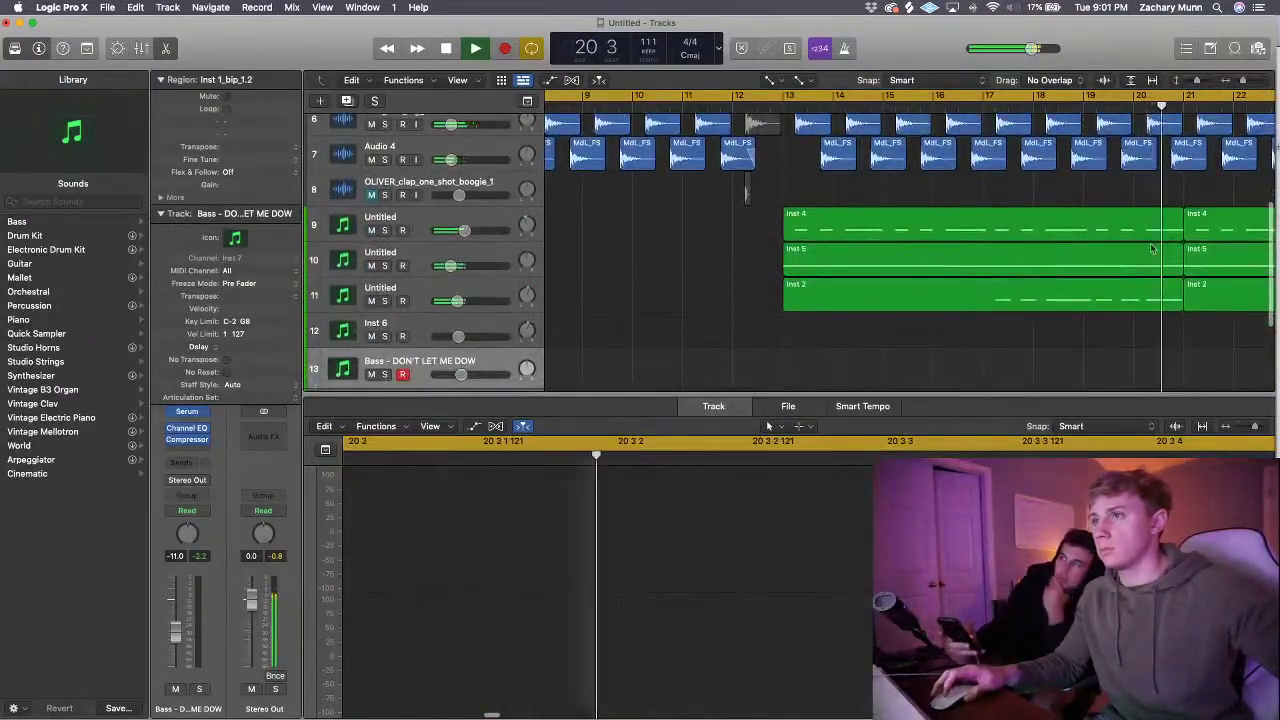
click(781, 80)
click(810, 97)
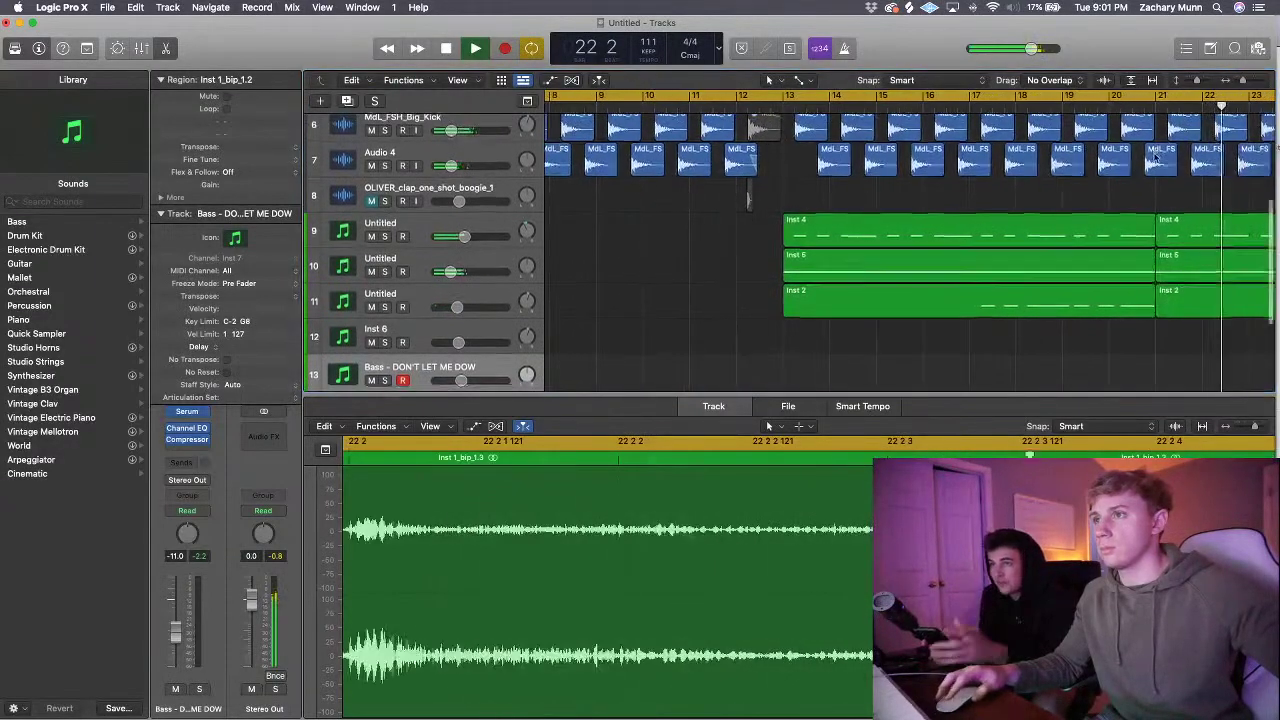
- Delete the second and fourth Kick_016 hits in bar 20
scroll(1155, 157, up, 4)
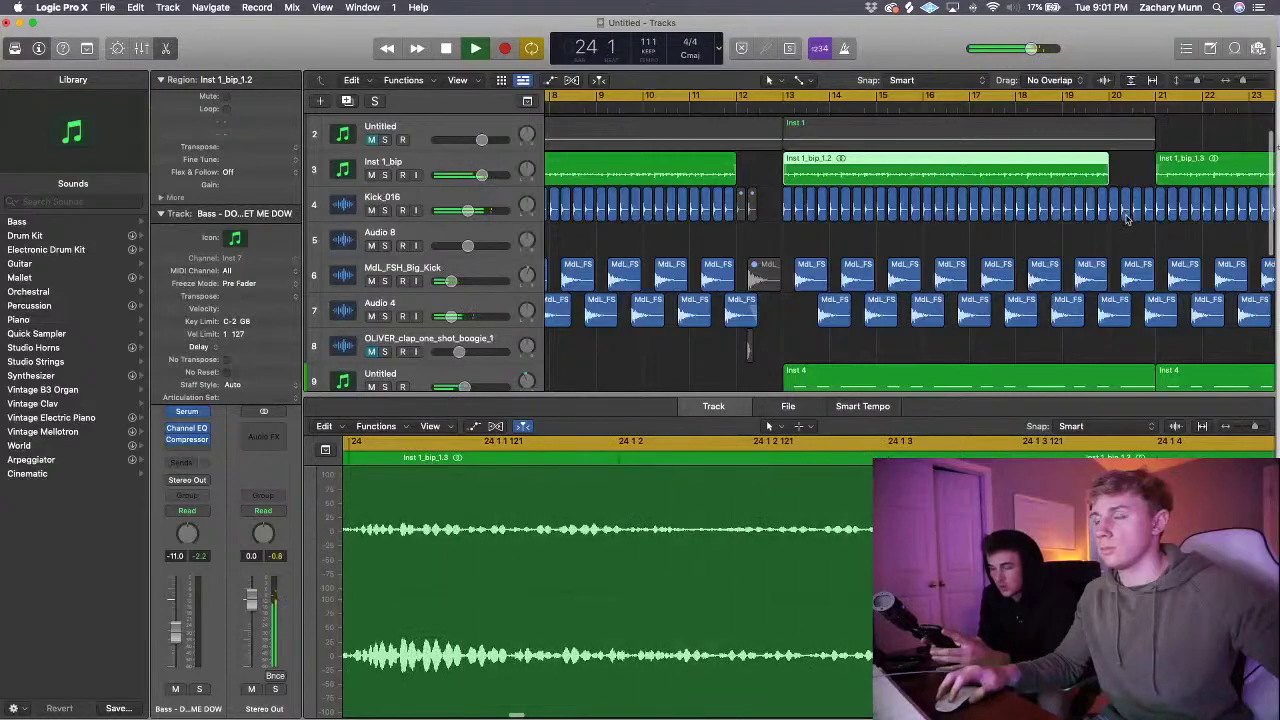
click(1125, 215)
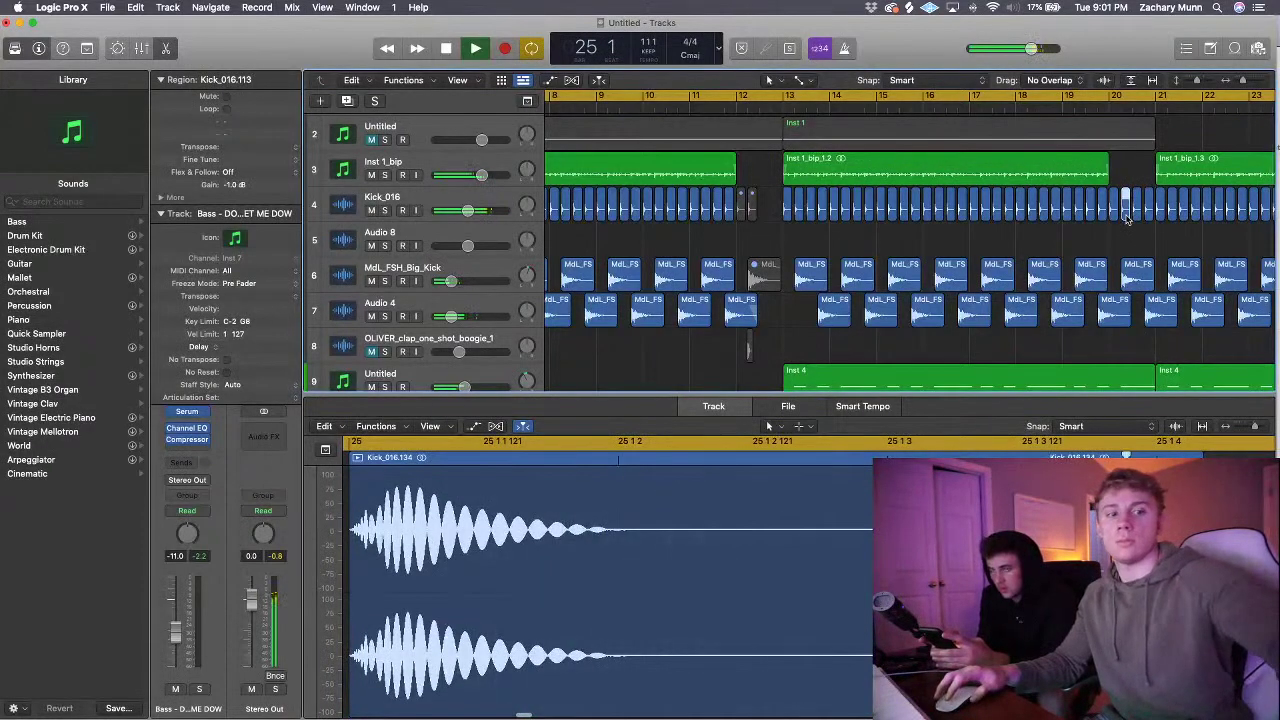
key(Delete)
click(1148, 220)
key(Delete)
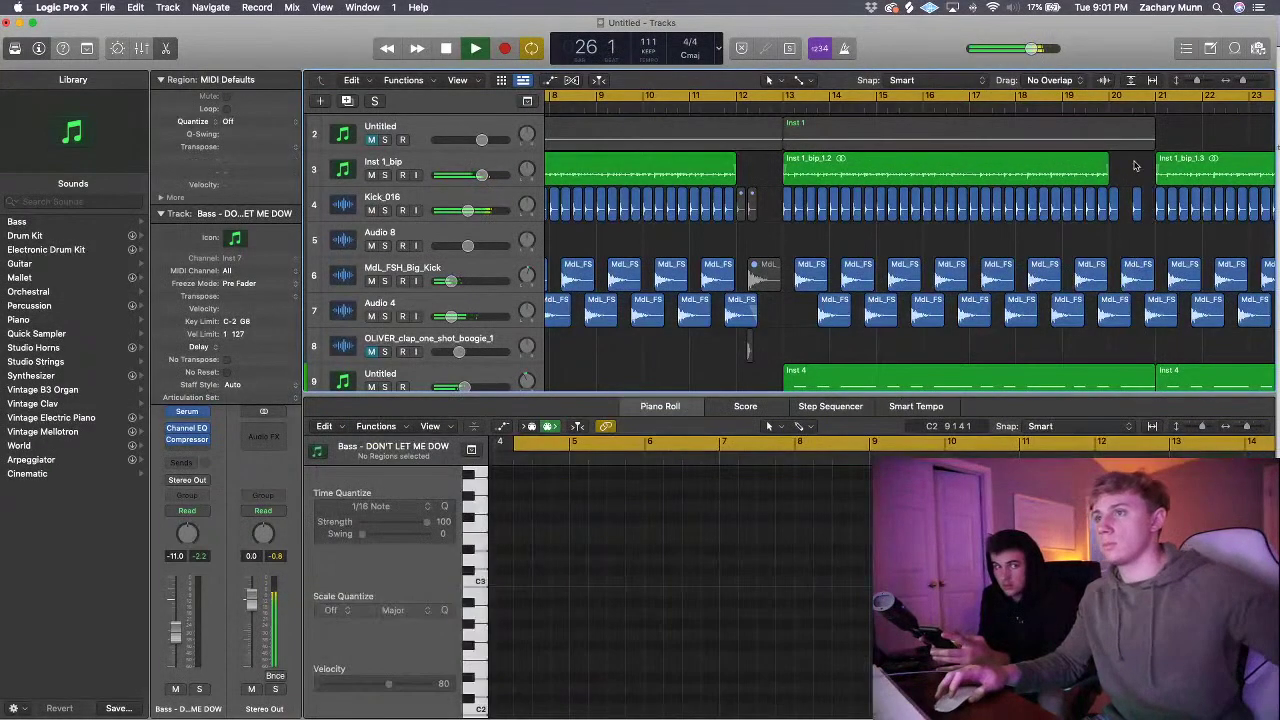
- Review the extended arrangement from bar 5 to bar 29 while the song plays, checking the thinned kick transition into bar 21
scroll(1137, 272, down, 3)
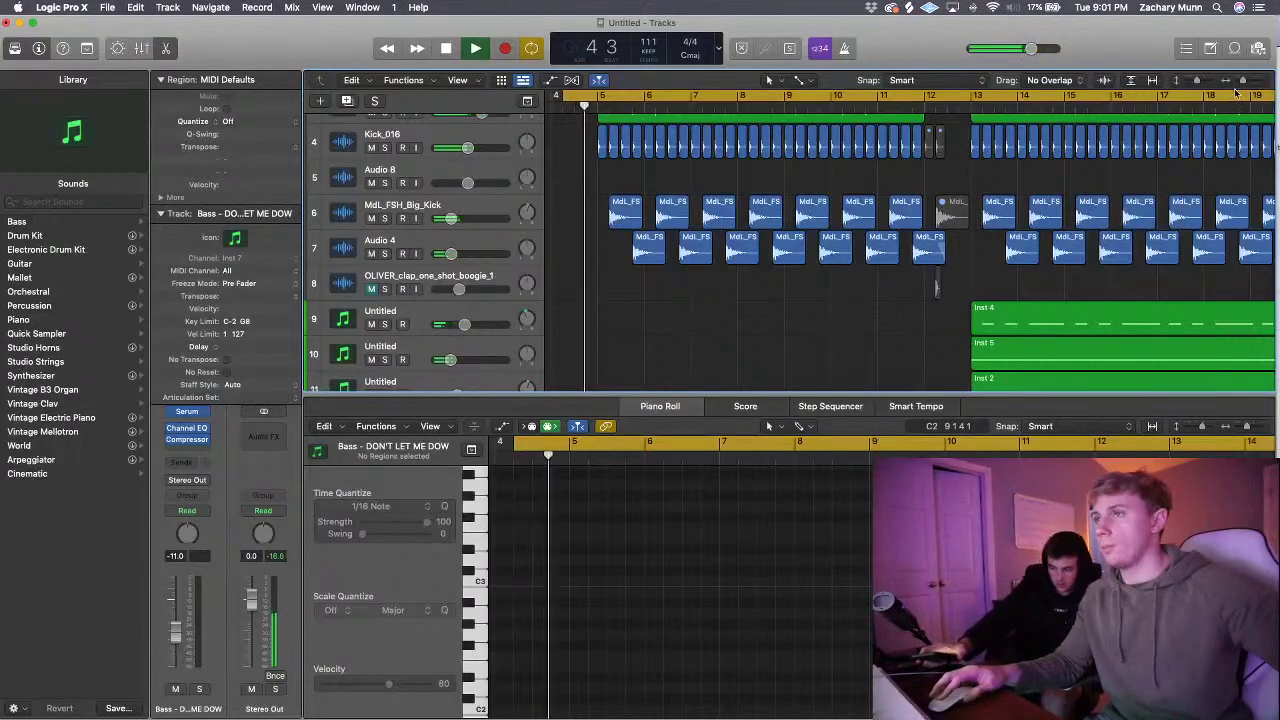
drag(1243, 80, 1199, 80)
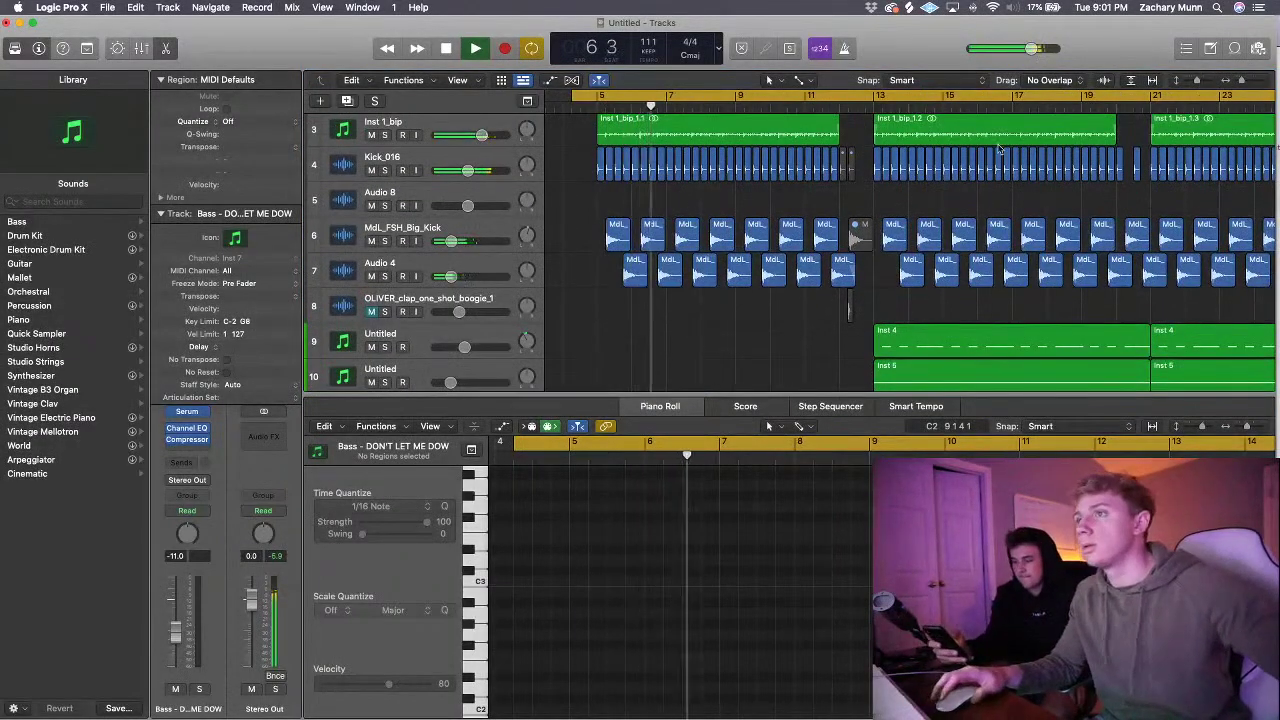
scroll(998, 148, down, 3)
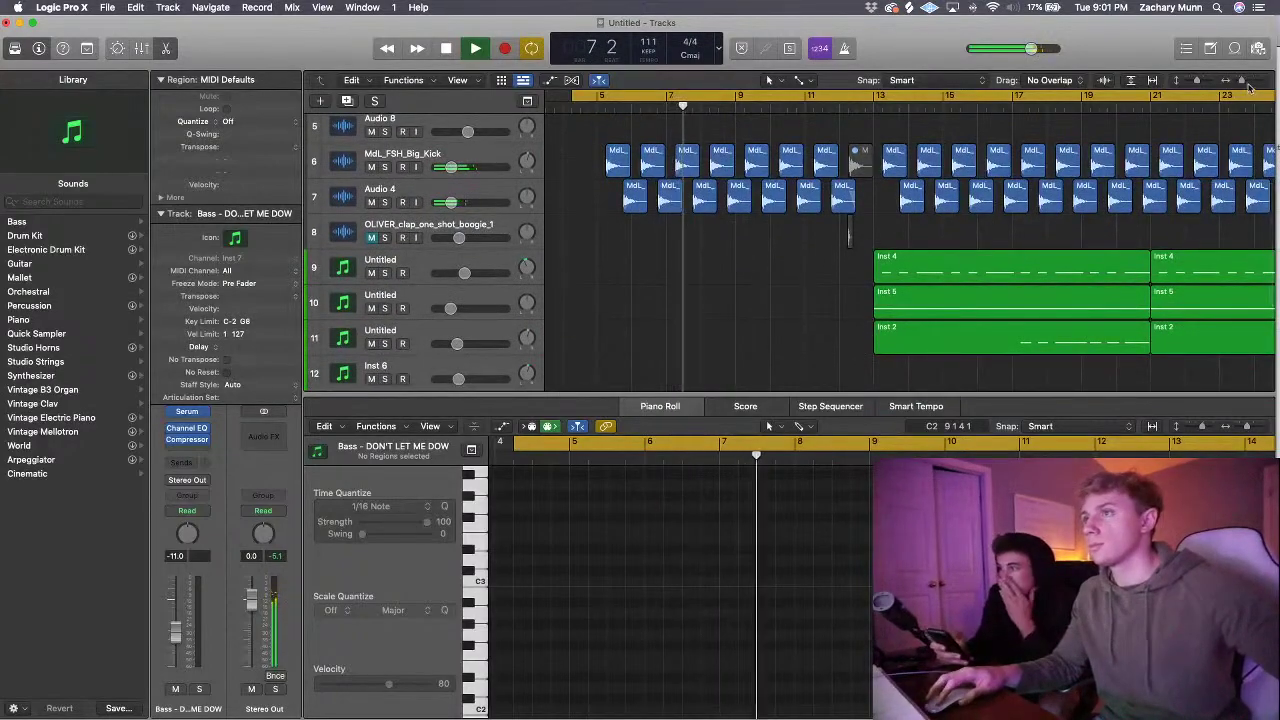
drag(1243, 80, 1194, 80)
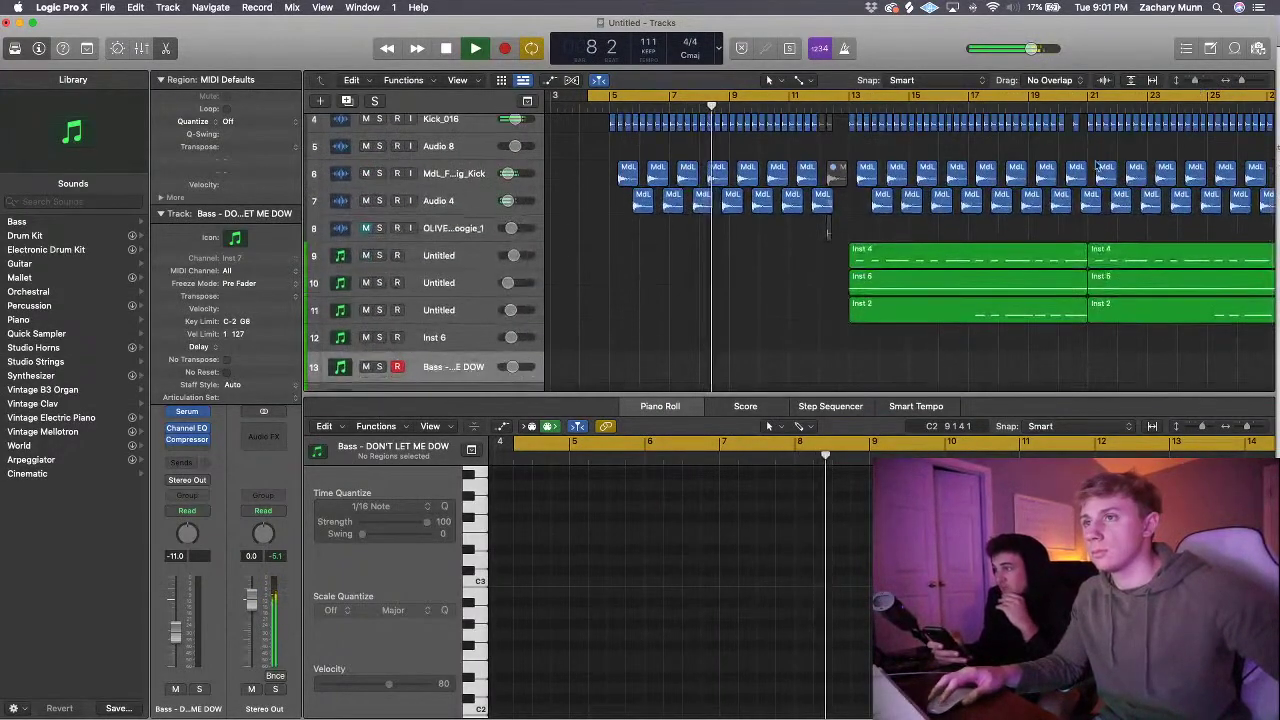
scroll(1098, 165, up, 2)
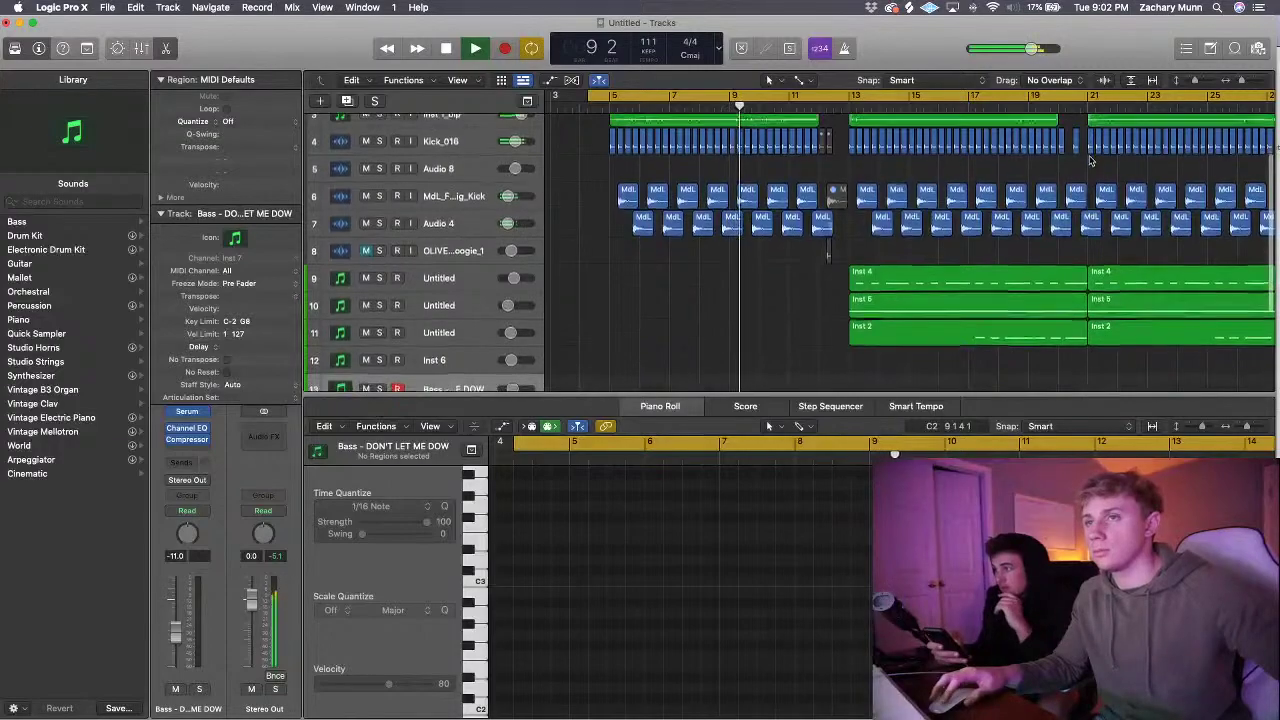
scroll(1092, 160, up, 1)
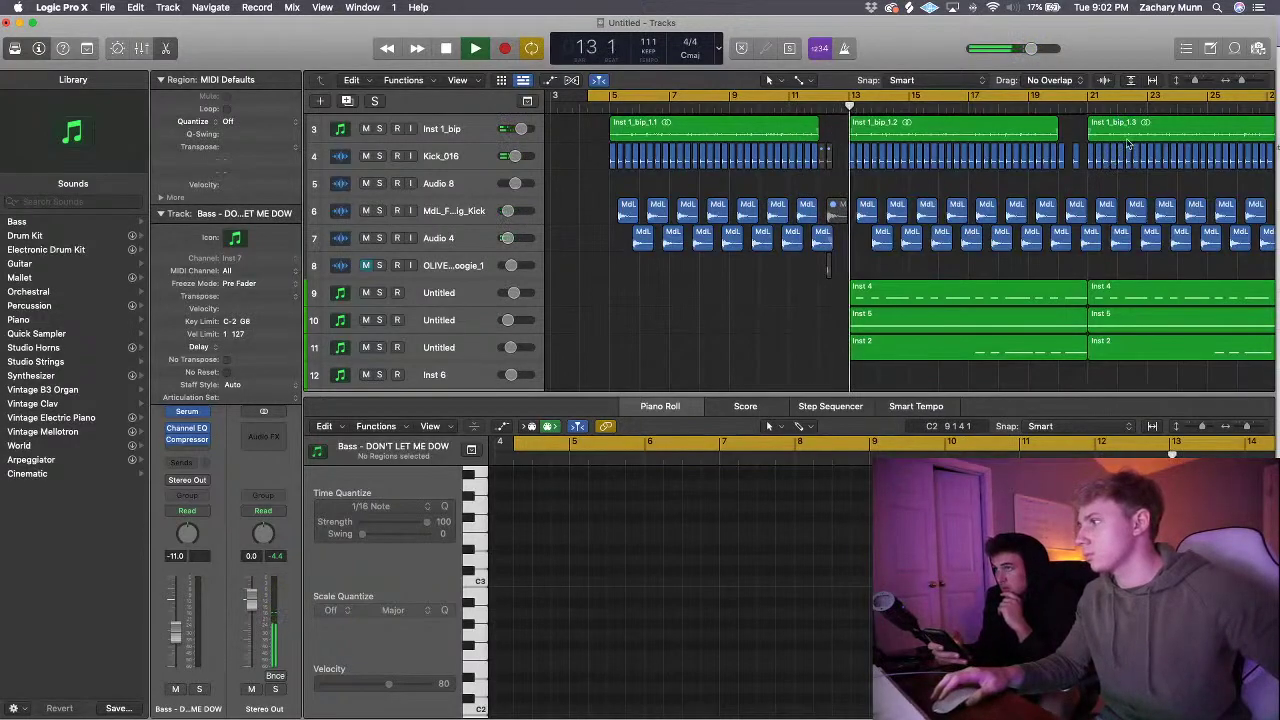
scroll(1110, 185, down, 1)
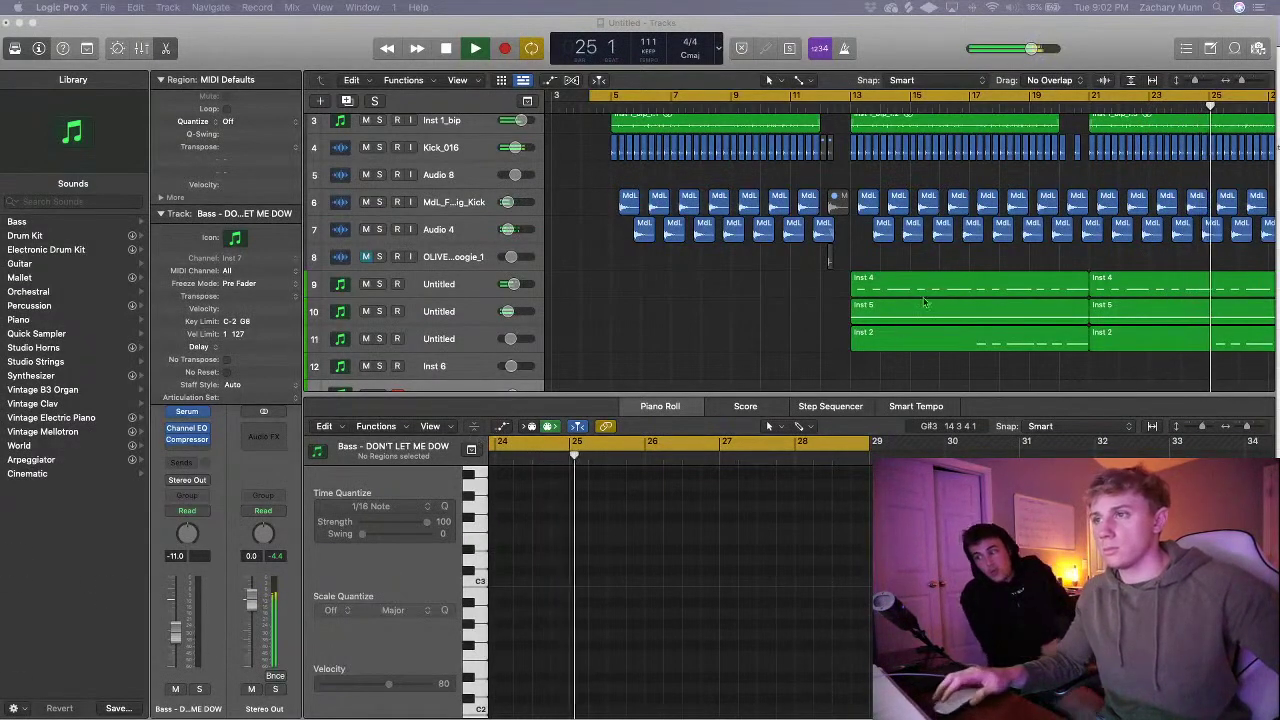
scroll(947, 271, right, 3)
scroll(947, 270, down, 3)
scroll(949, 280, up, 4)
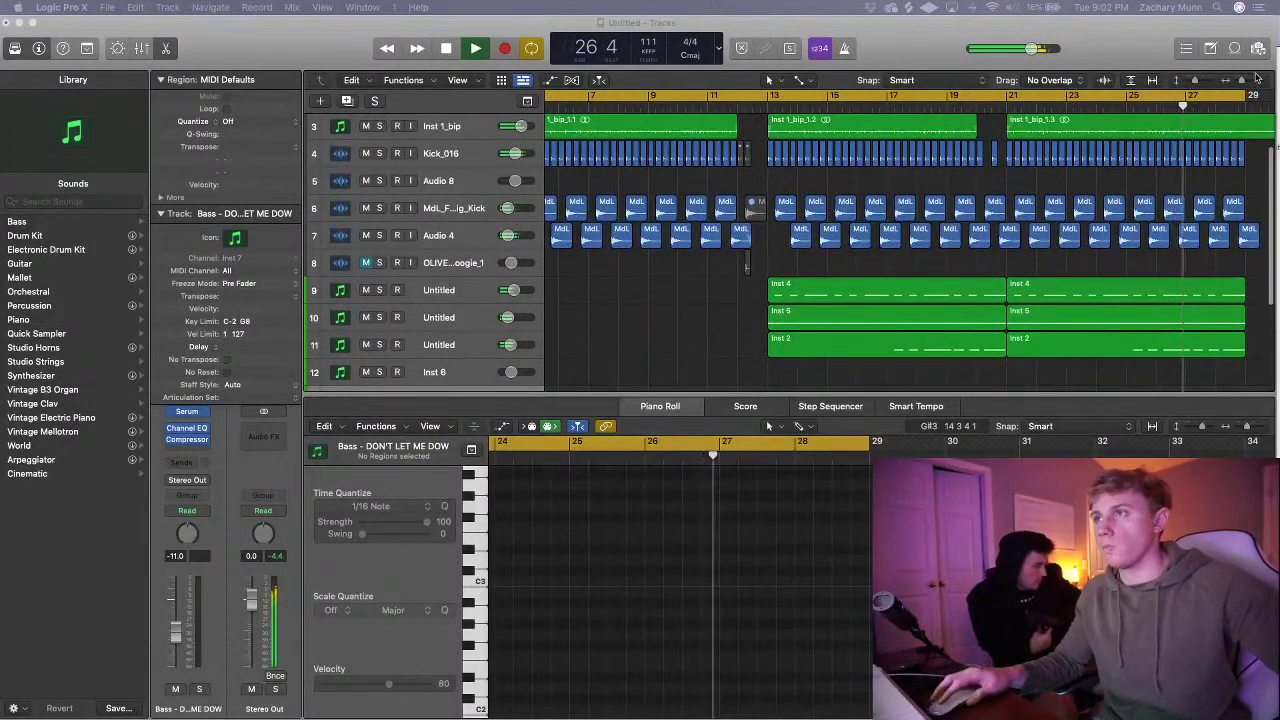
drag(1242, 81, 1240, 81)
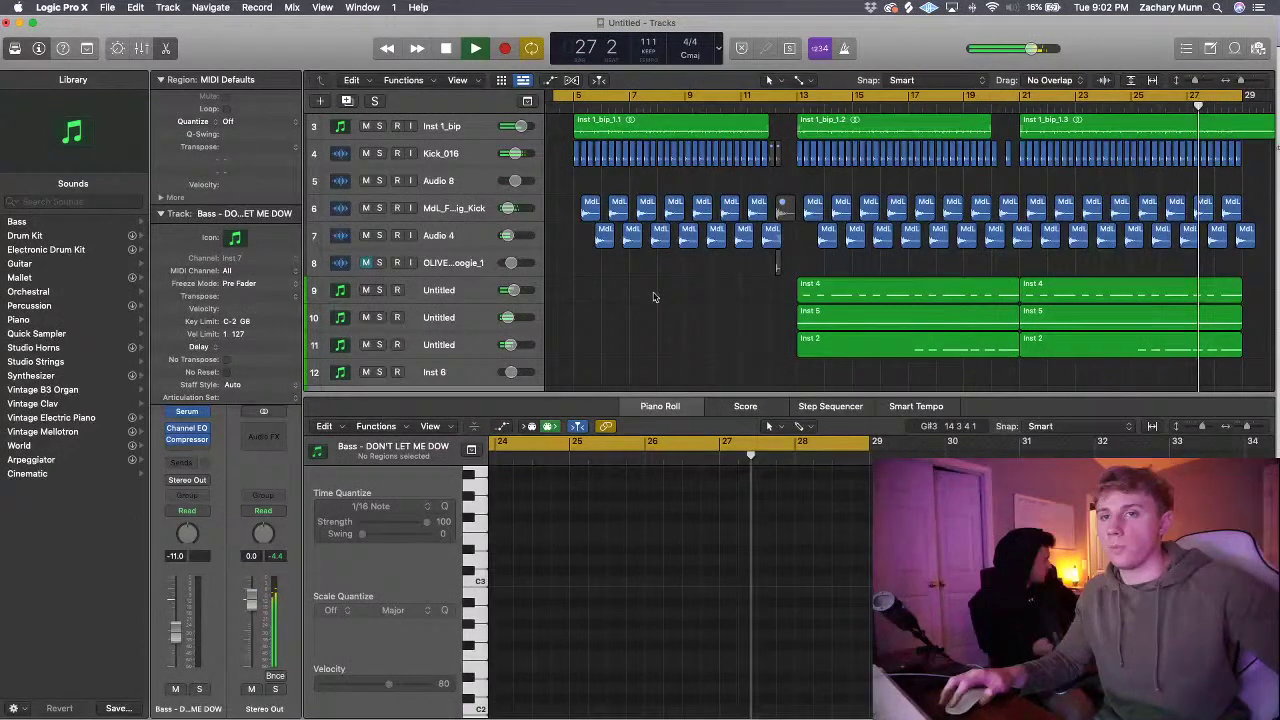
- Open Arcade on the Inst 6 track, audition the Plucked Piano sound over the playing song, and close the plug-in
click(450, 371)
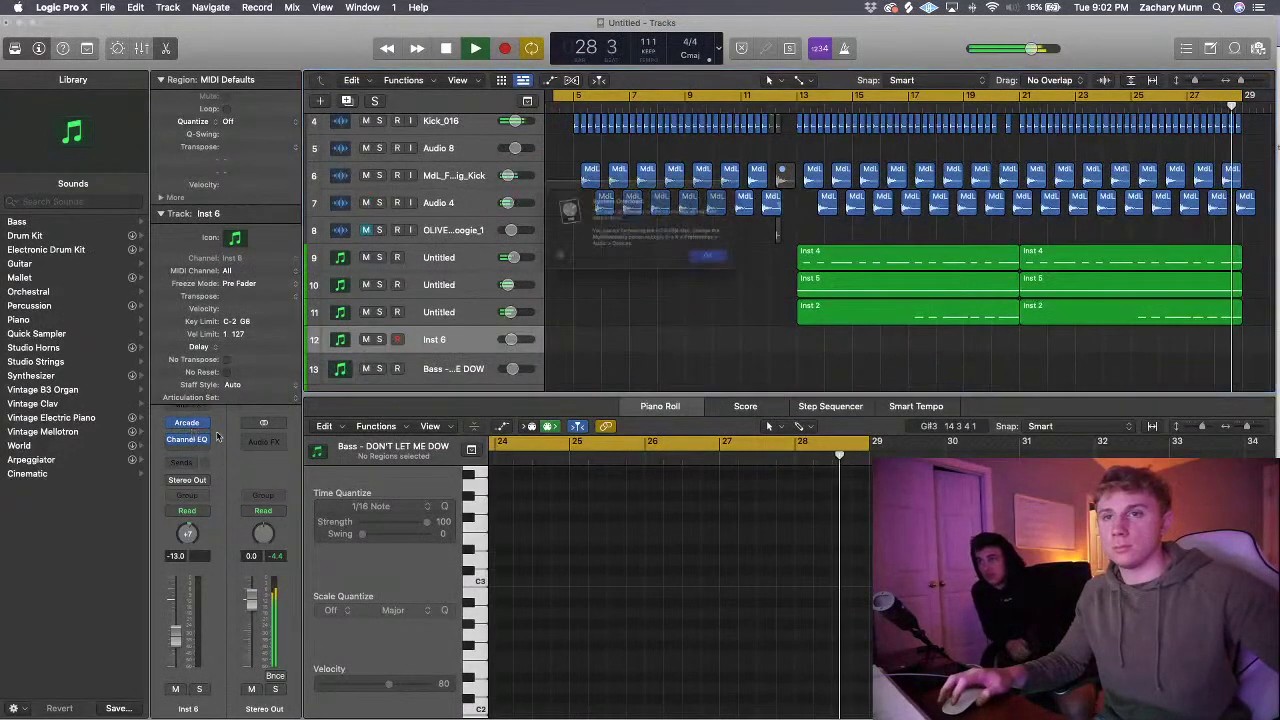
click(739, 270)
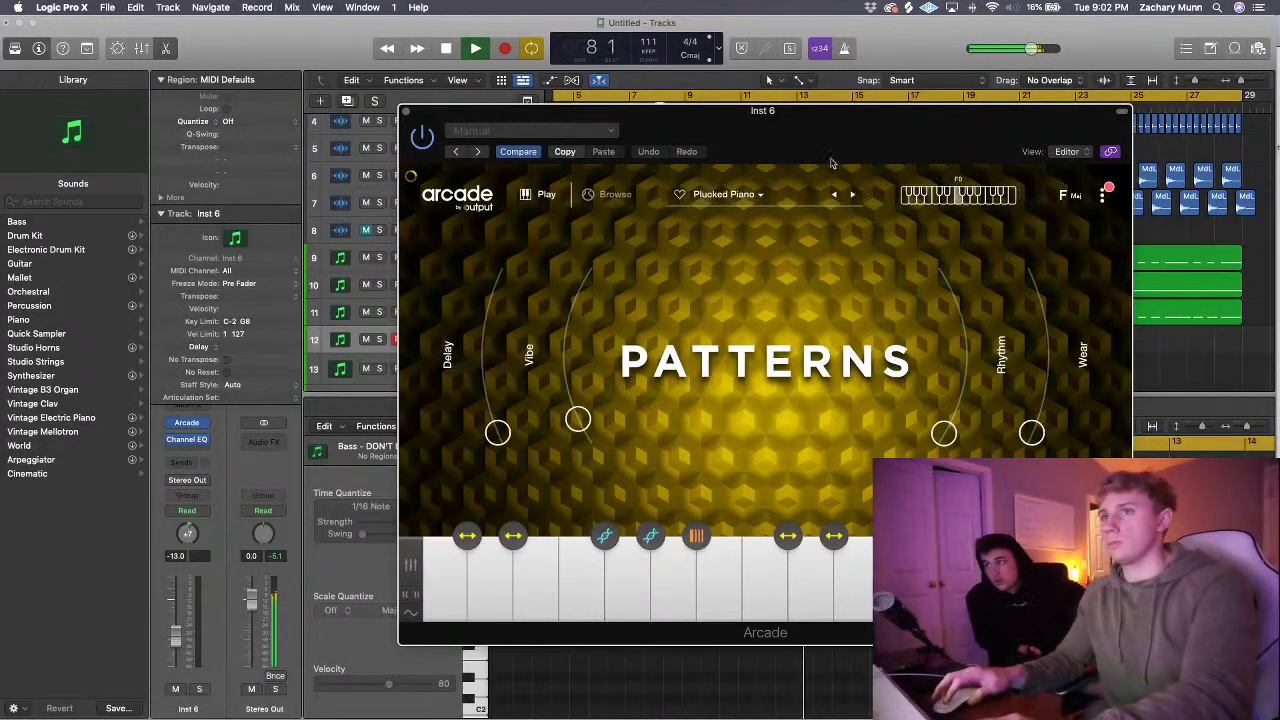
drag(830, 162, 994, 338)
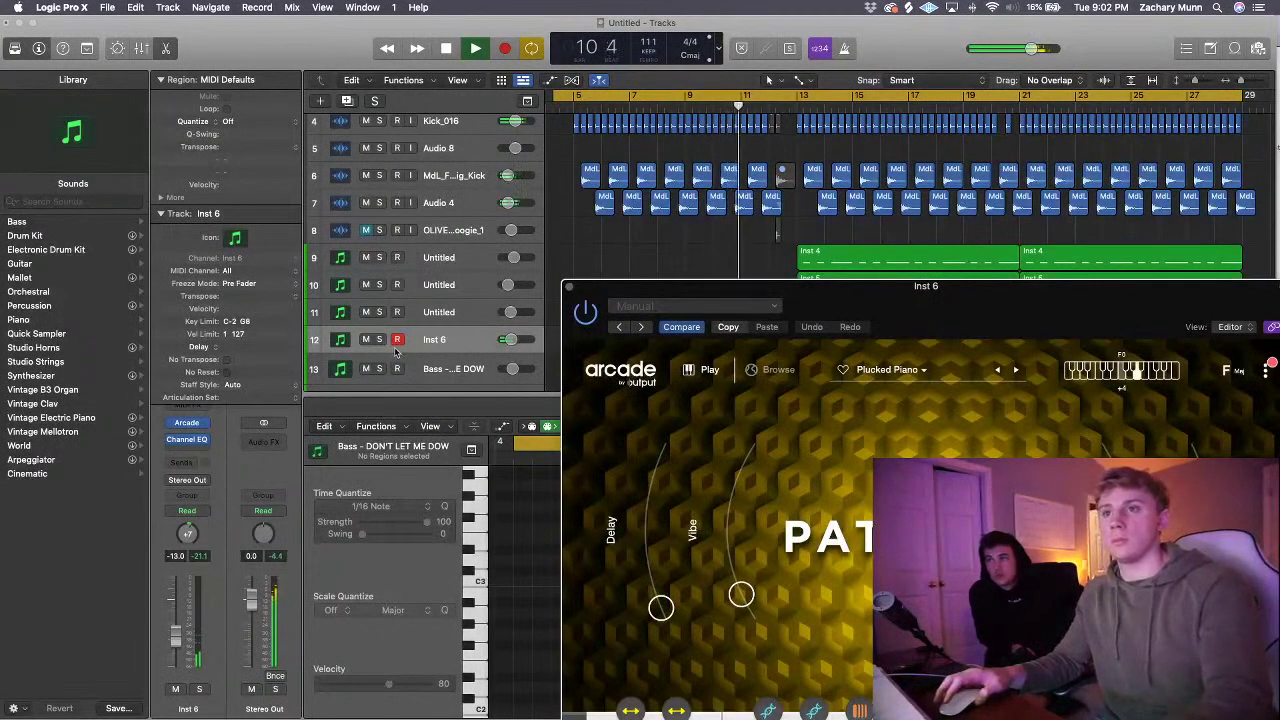
drag(1005, 287, 997, 212)
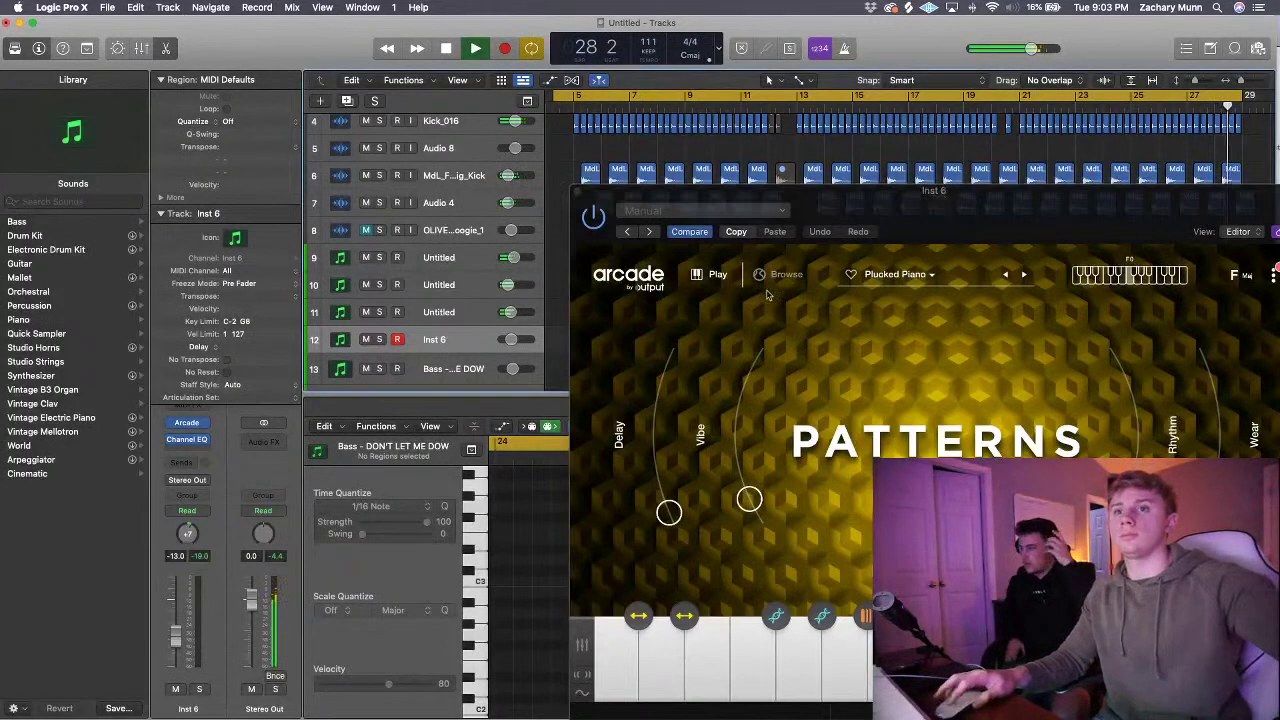
click(577, 191)
scroll(995, 296, down, 3)
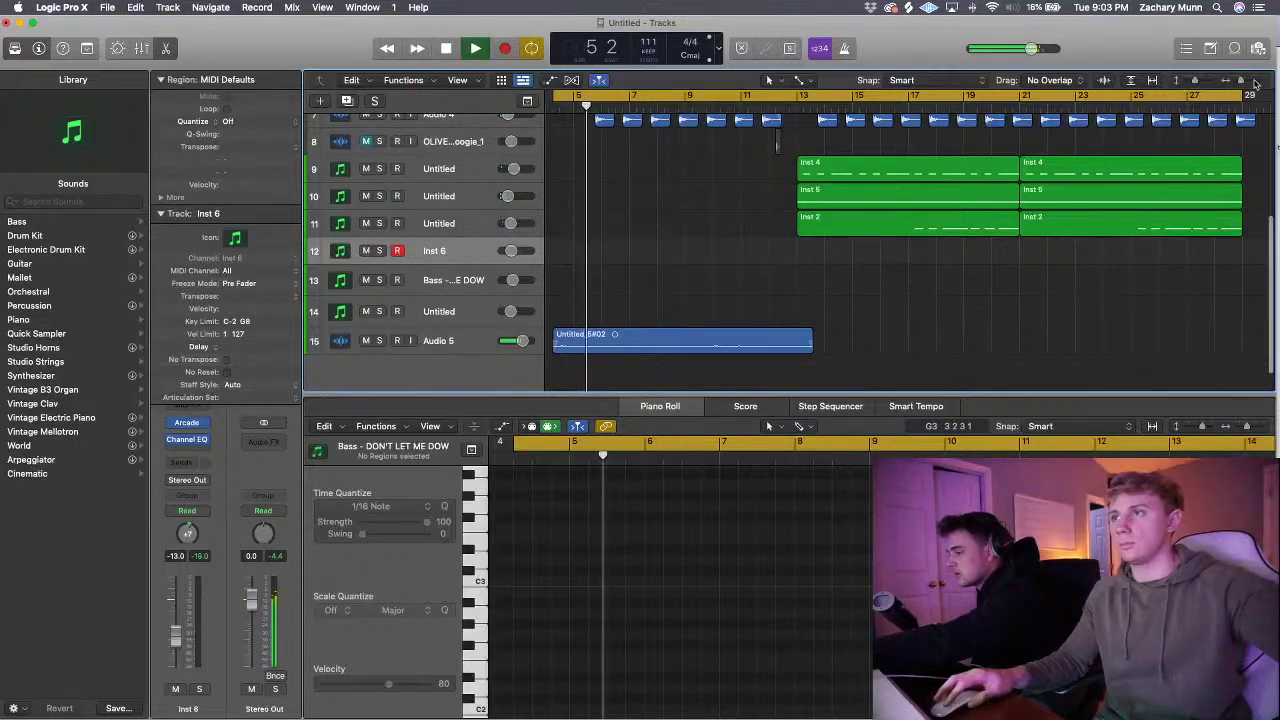
scroll(1079, 181, left, 2)
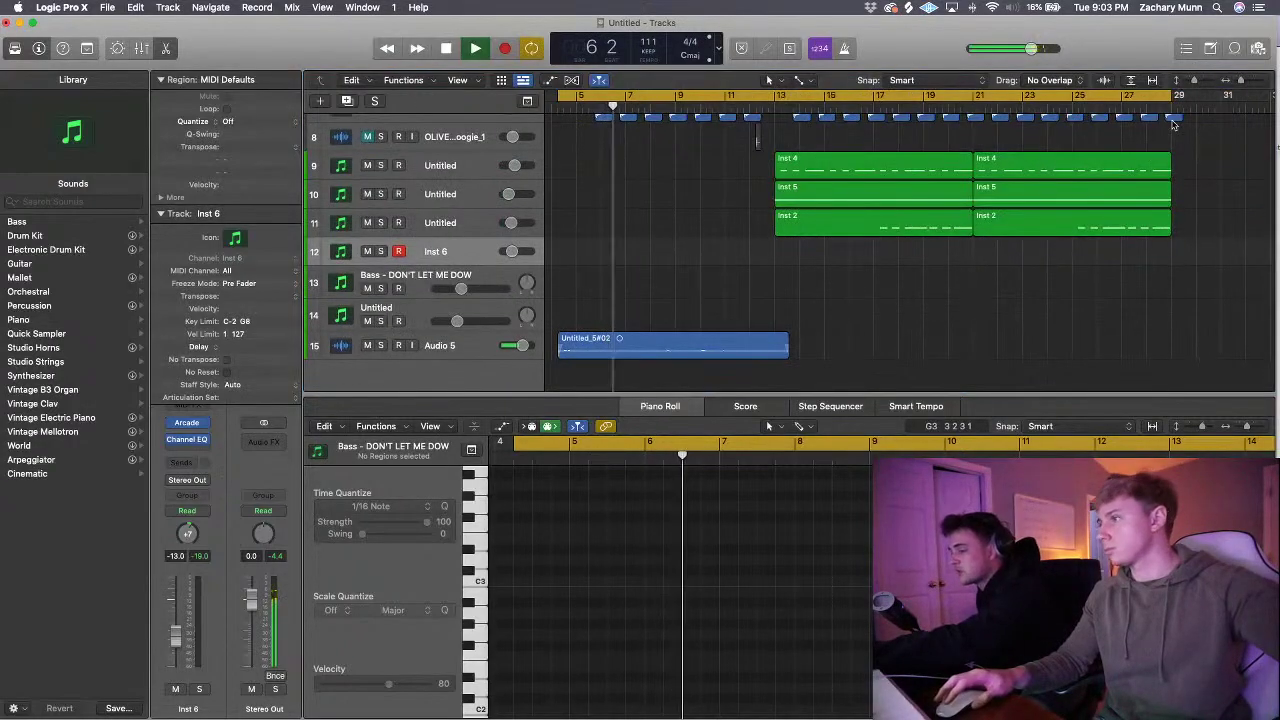
- Add a new audio track with the same settings as Audio 5 and bypass all of its insert plug-ins
scroll(1079, 181, down, 2)
scroll(1080, 181, up, 1)
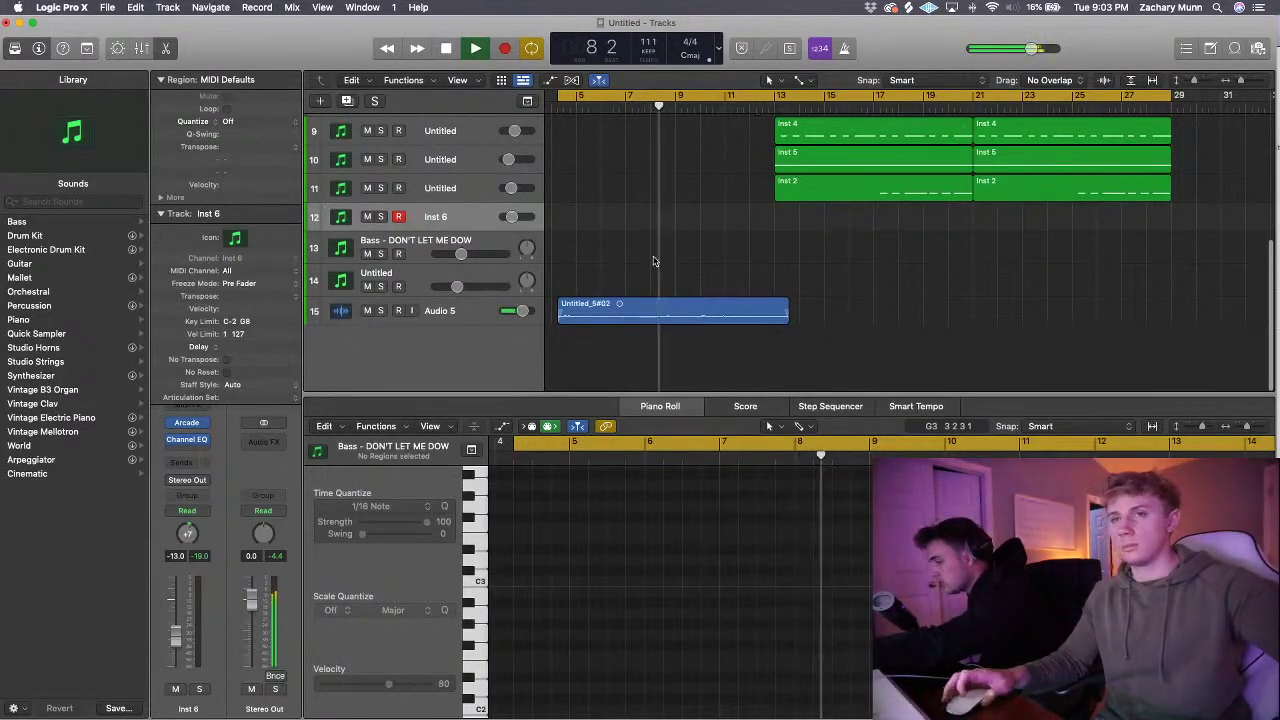
click(469, 316)
key(super+d)
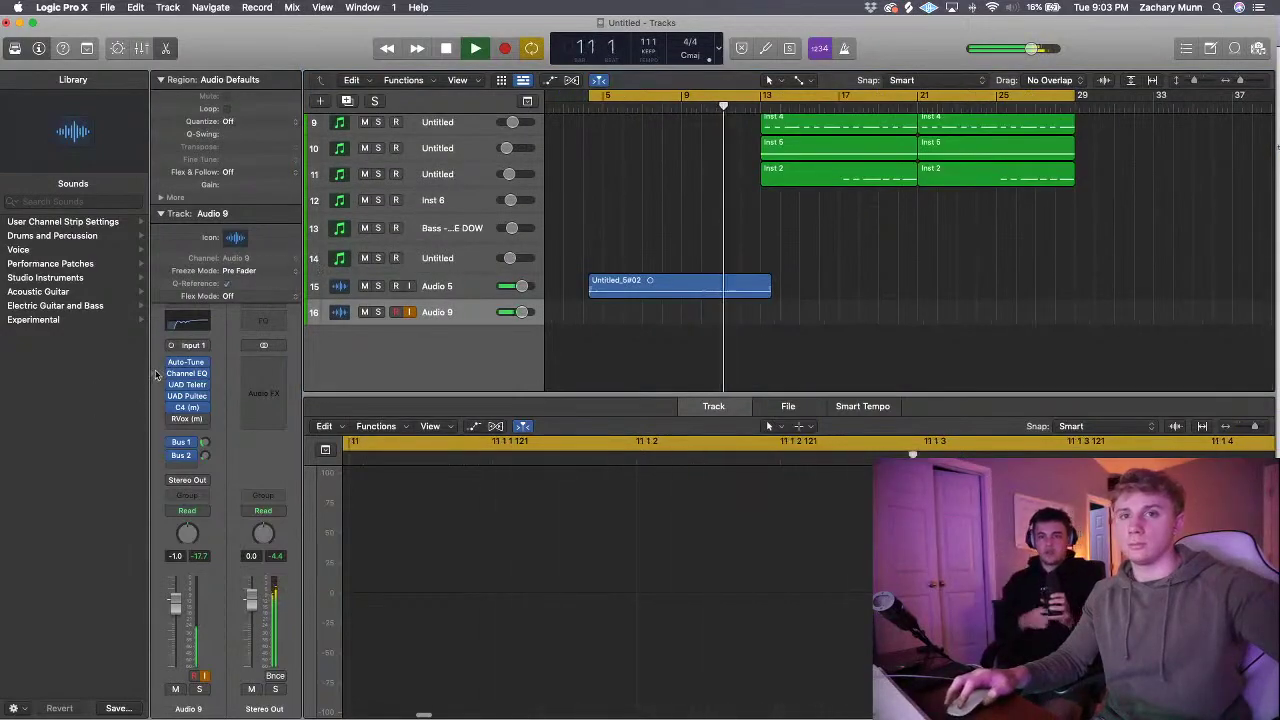
click(203, 362)
click(168, 363)
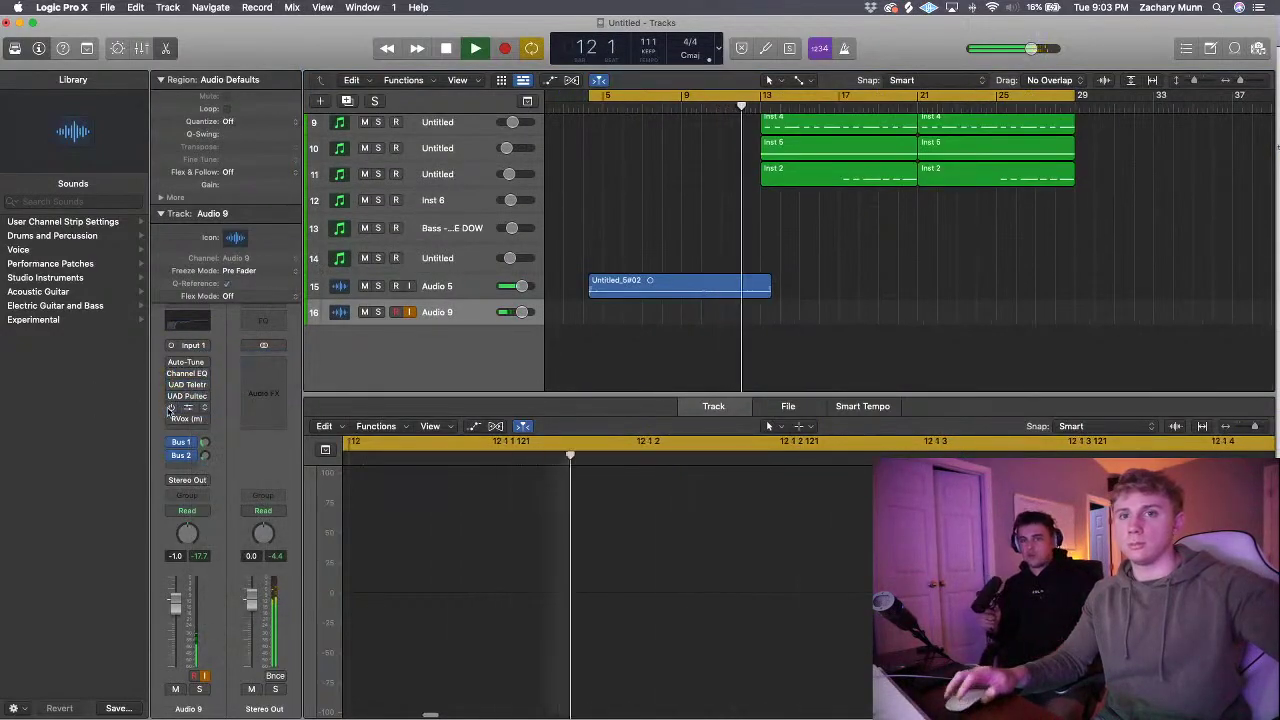
drag(1240, 80, 1241, 80)
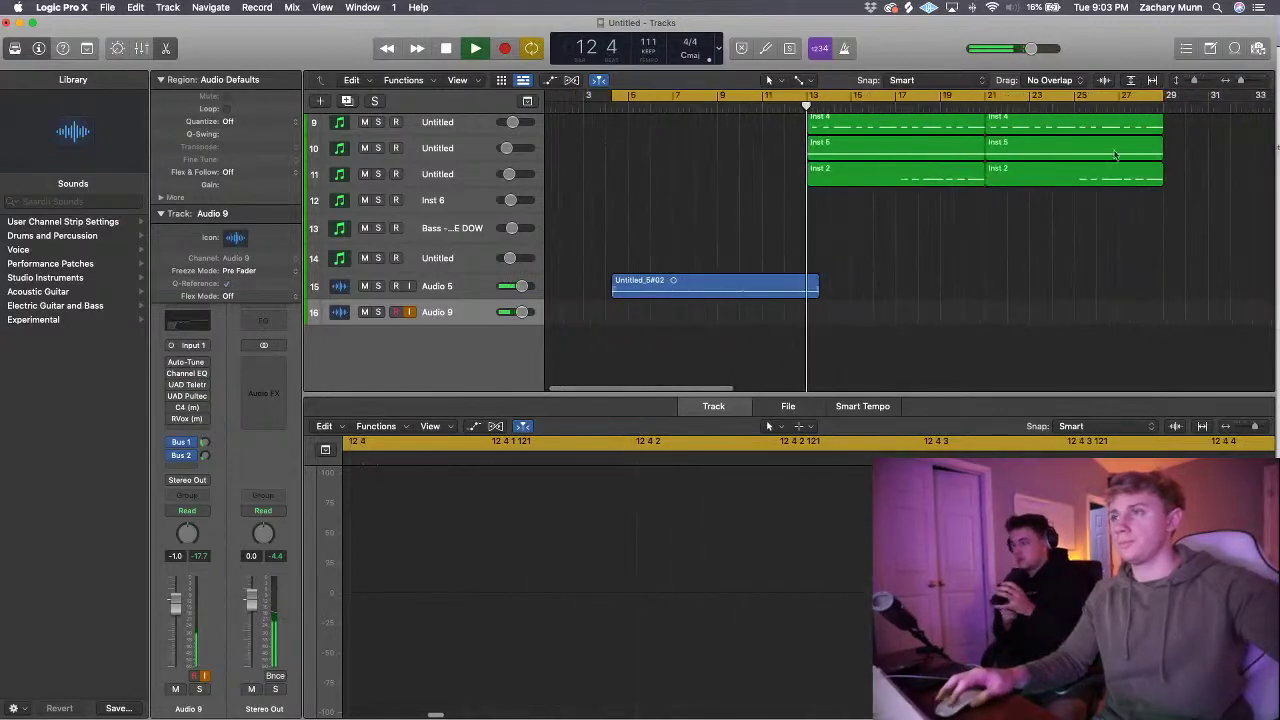
scroll(1110, 160, up, 2)
scroll(949, 217, up, 1)
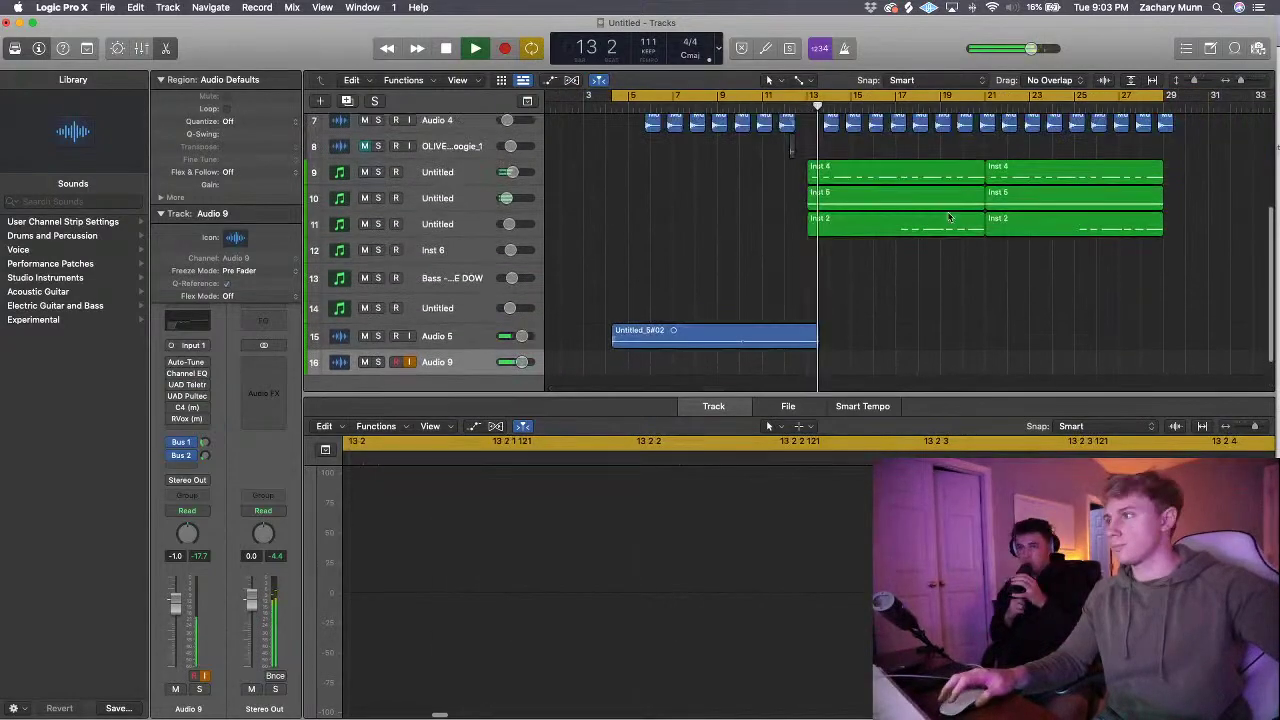
scroll(949, 217, up, 5)
drag(1194, 80, 1189, 80)
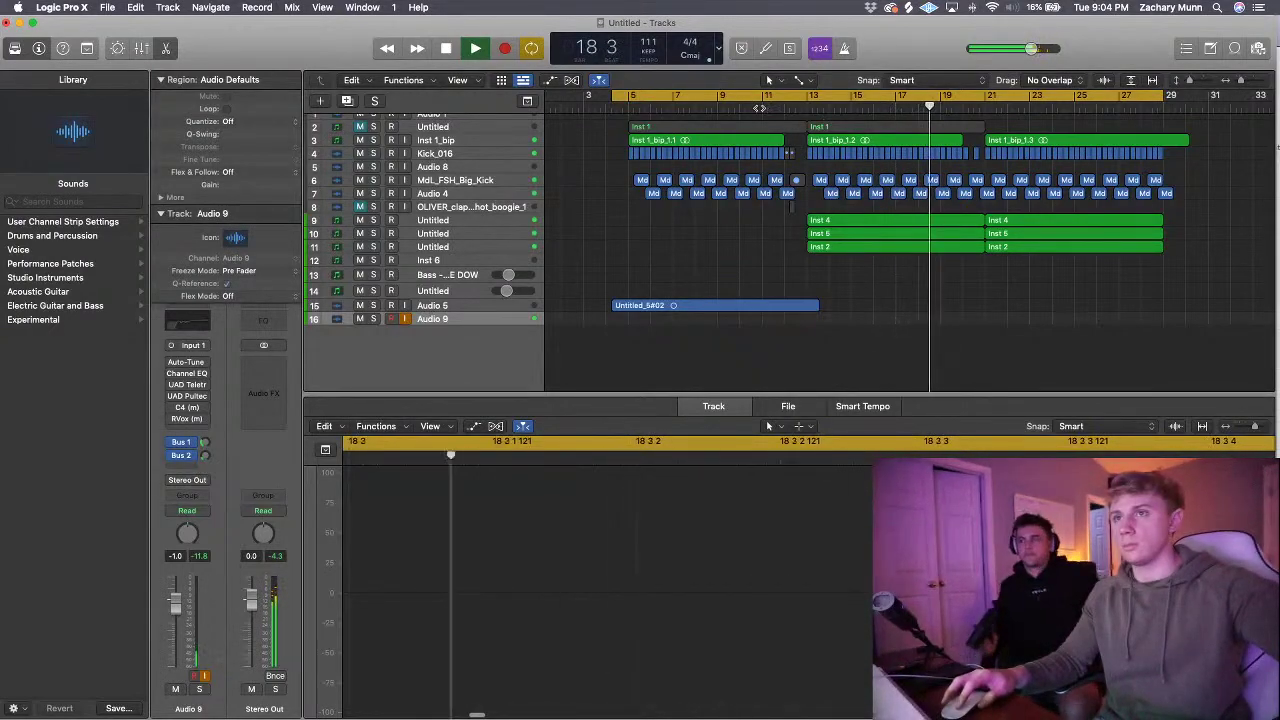
key(space)
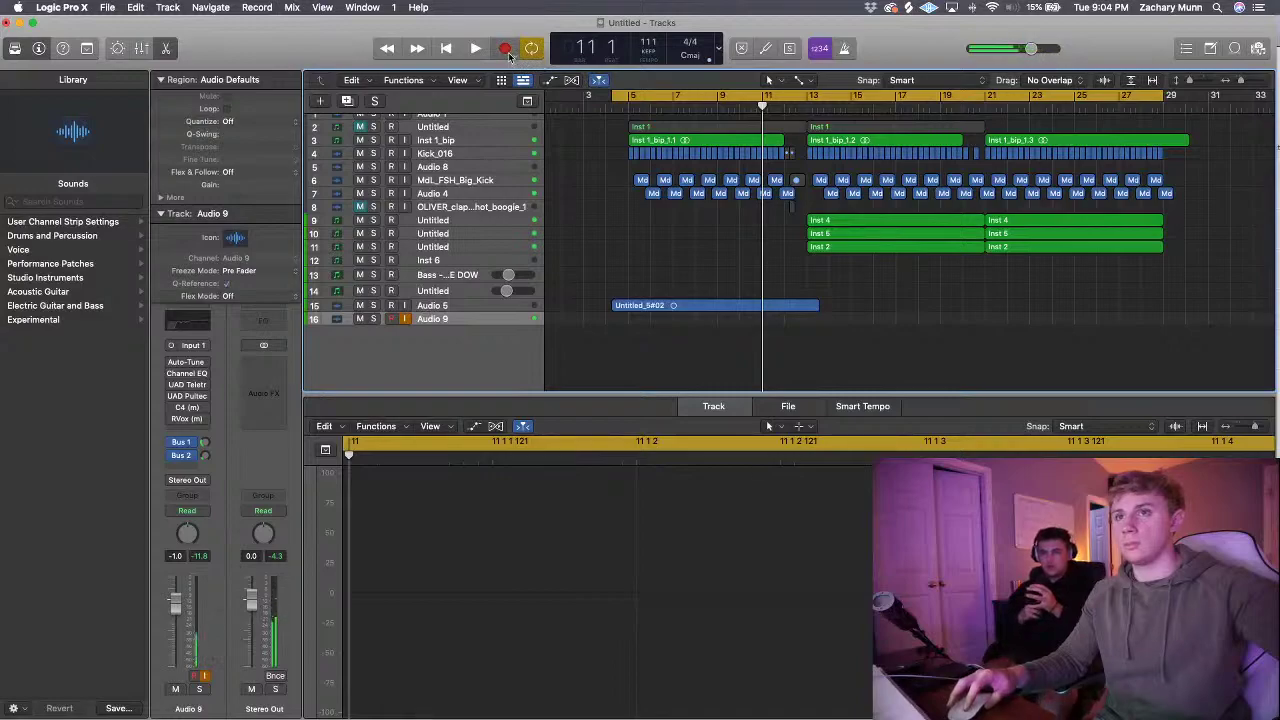
click(506, 50)
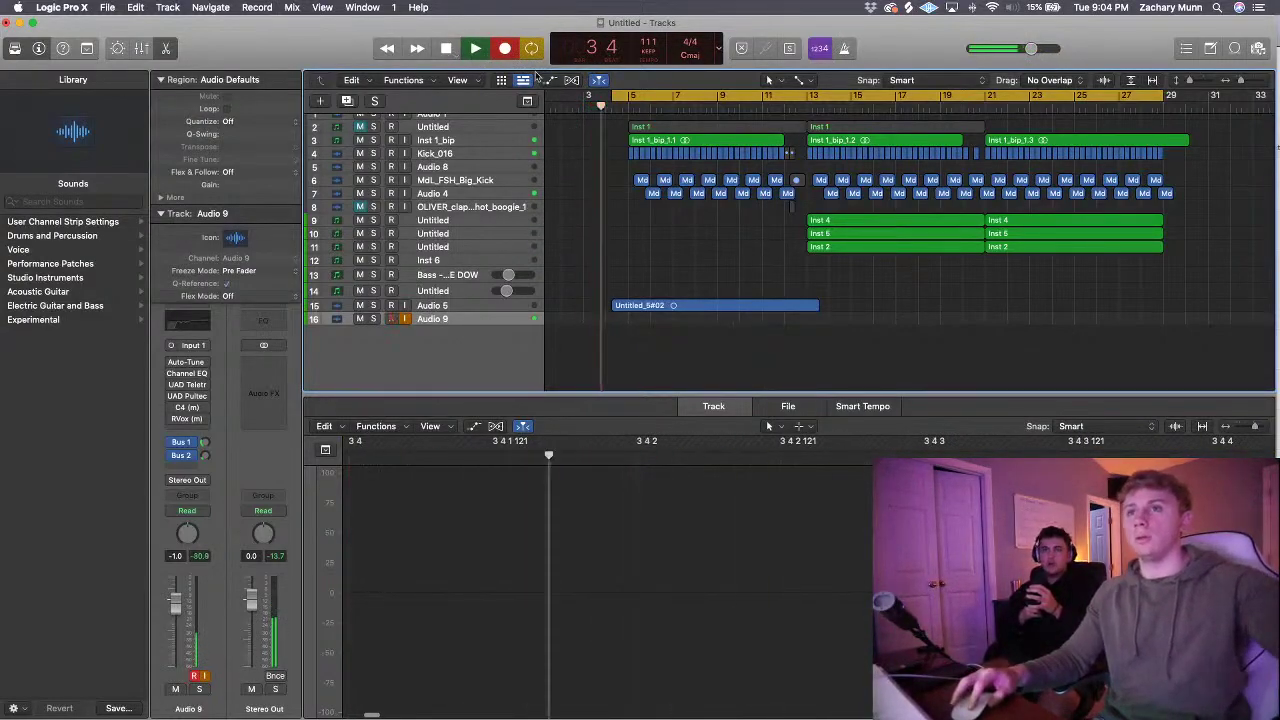
key(space)
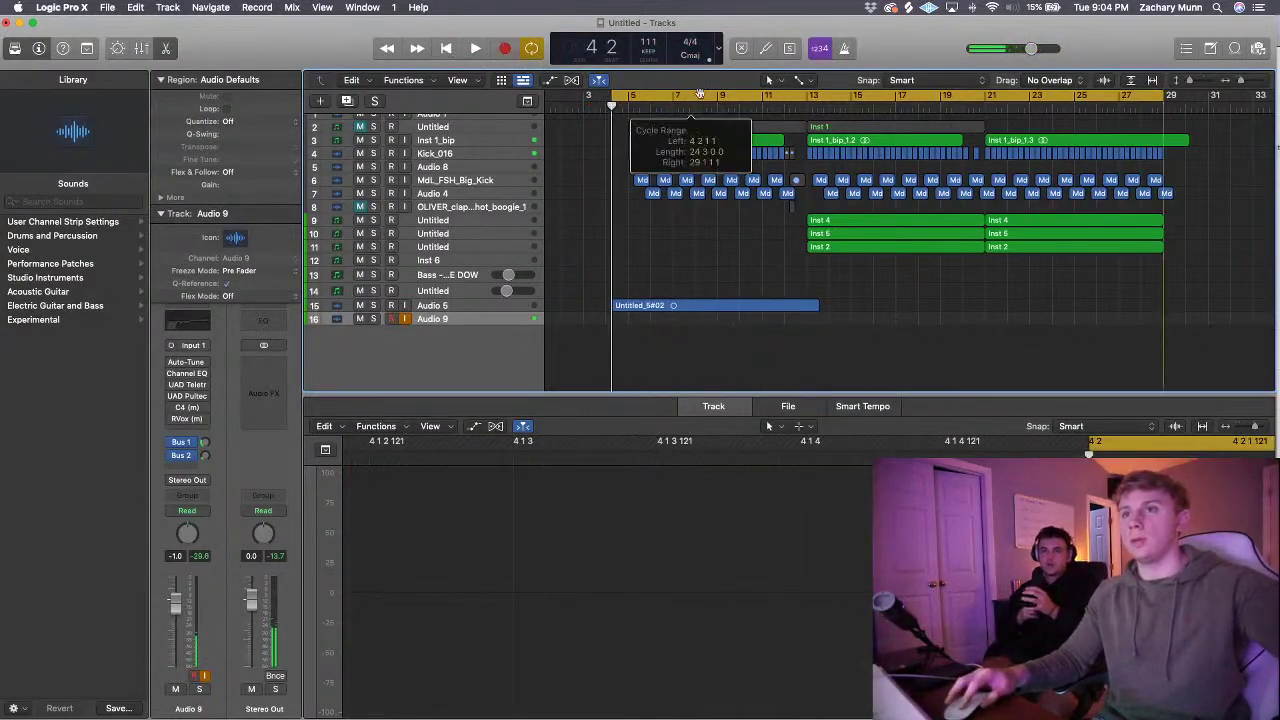
- Turn off cycle mode and record a take on Audio 9 from bar 11 to about bar 21
click(763, 99)
click(497, 48)
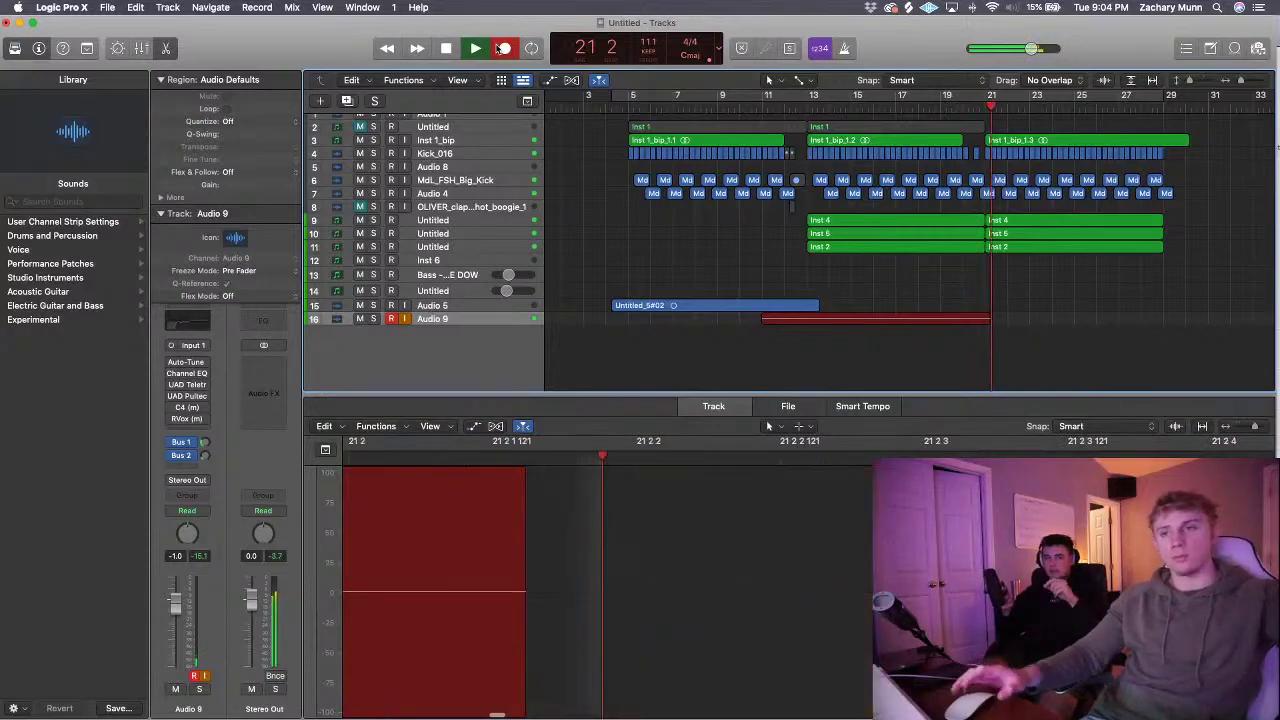
key(space)
- Record another take from bar 11 to about bar 21 on a duplicate of the Audio 9 track, with Audio 9 muted
click(352, 101)
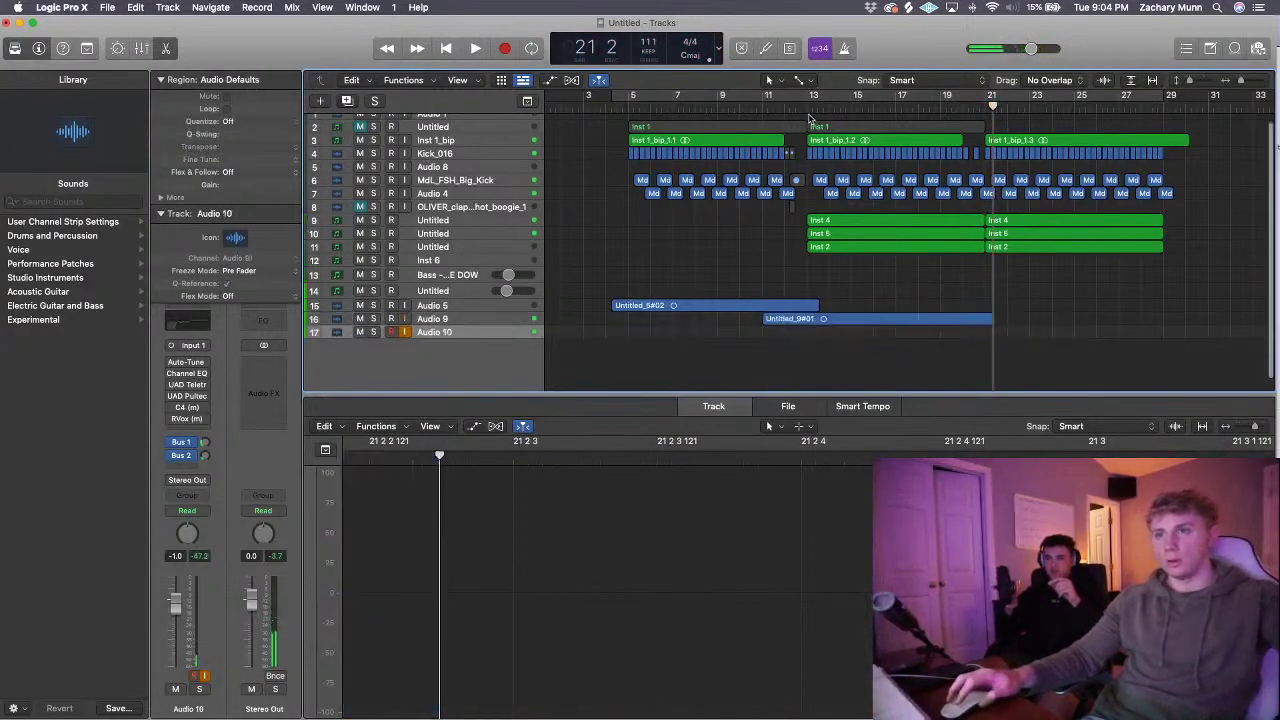
click(762, 105)
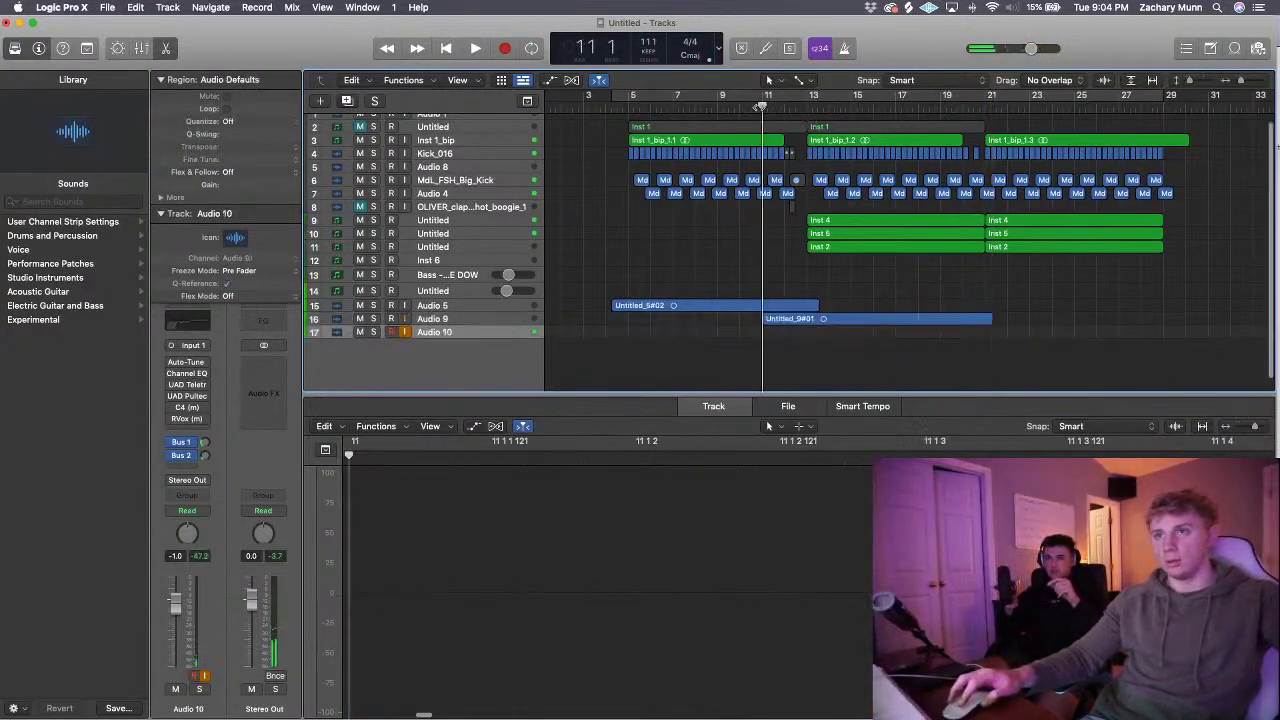
click(360, 318)
click(506, 48)
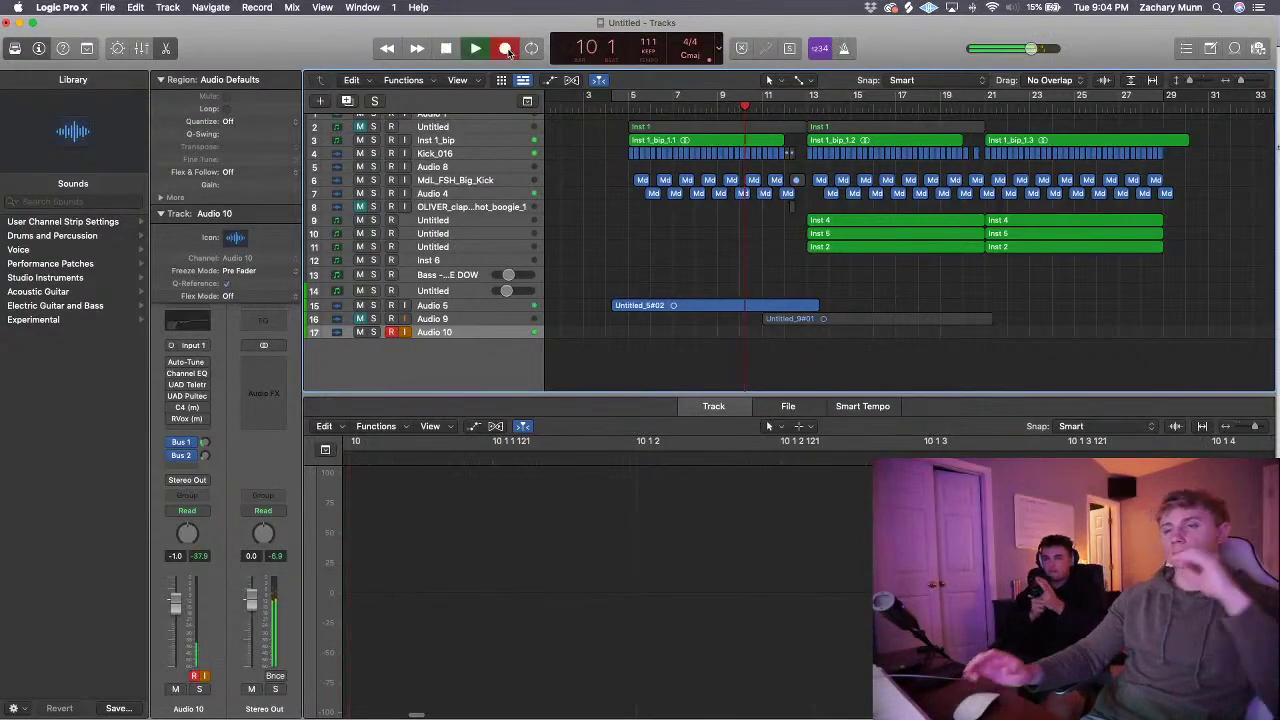
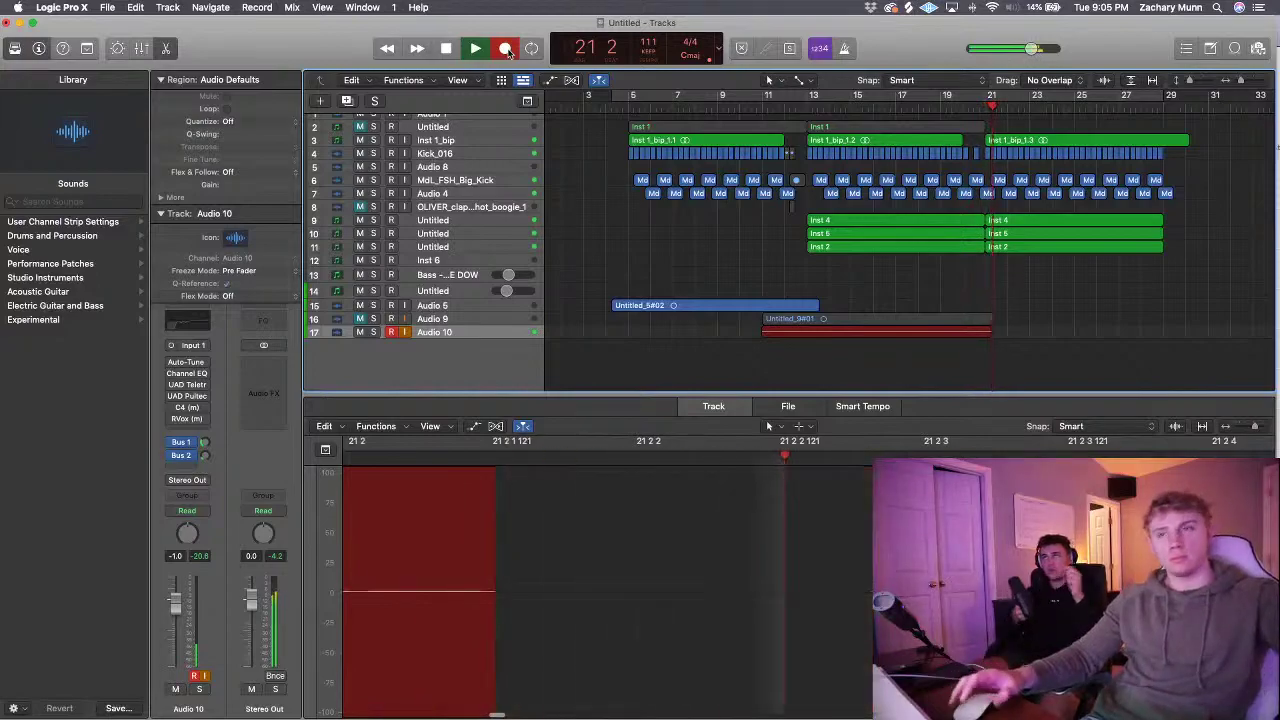
key(space)
- Record a take from bar 11 to about bar 21 on a duplicate of the Audio 10 track, with Audio 10 muted
click(347, 101)
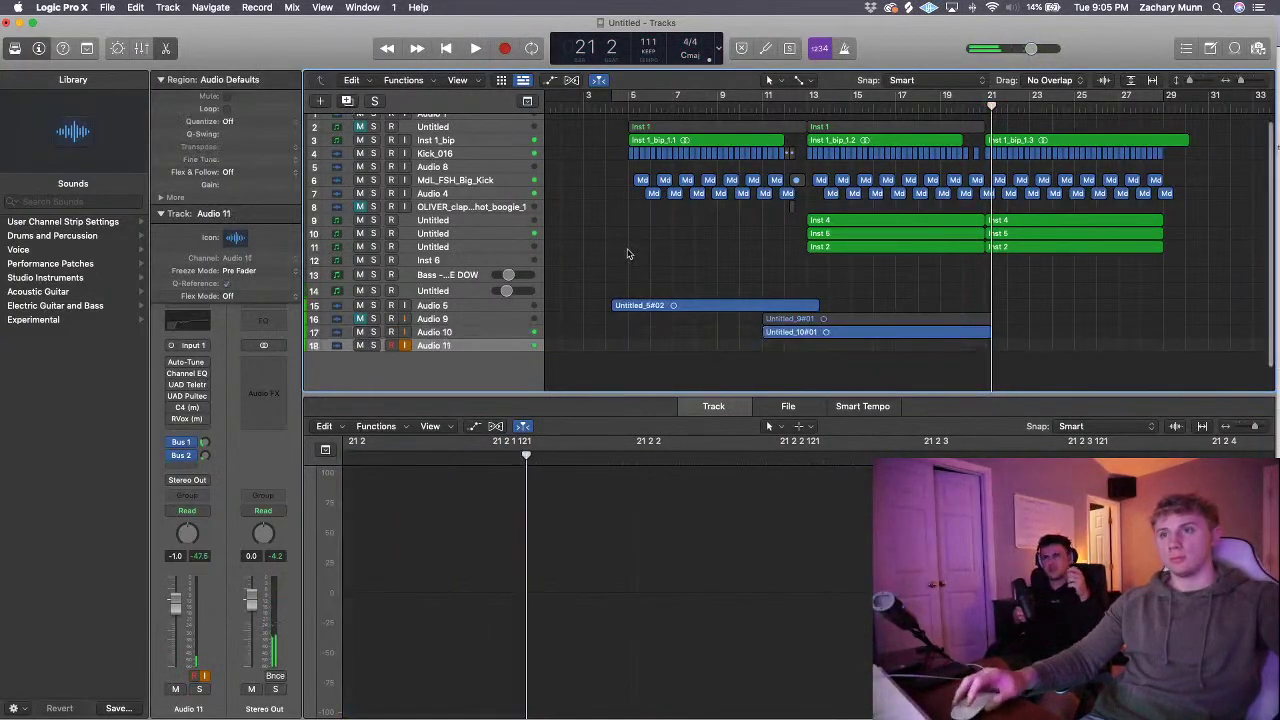
click(359, 333)
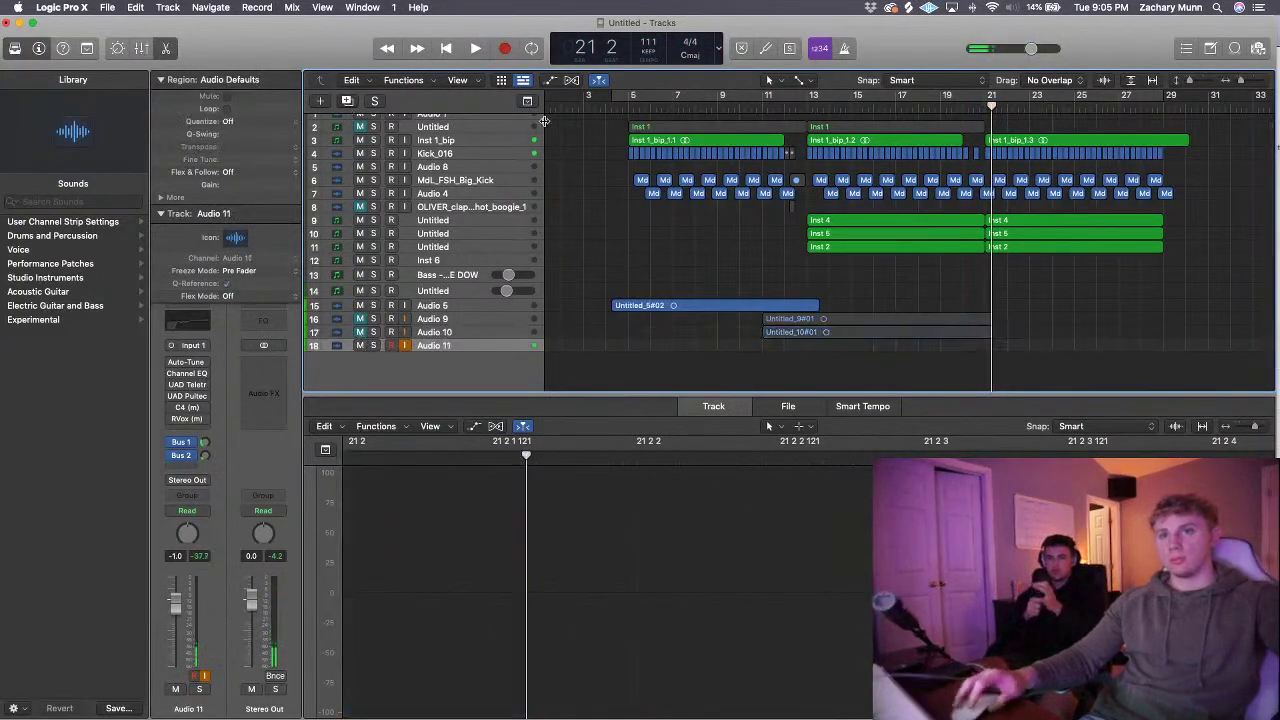
click(764, 108)
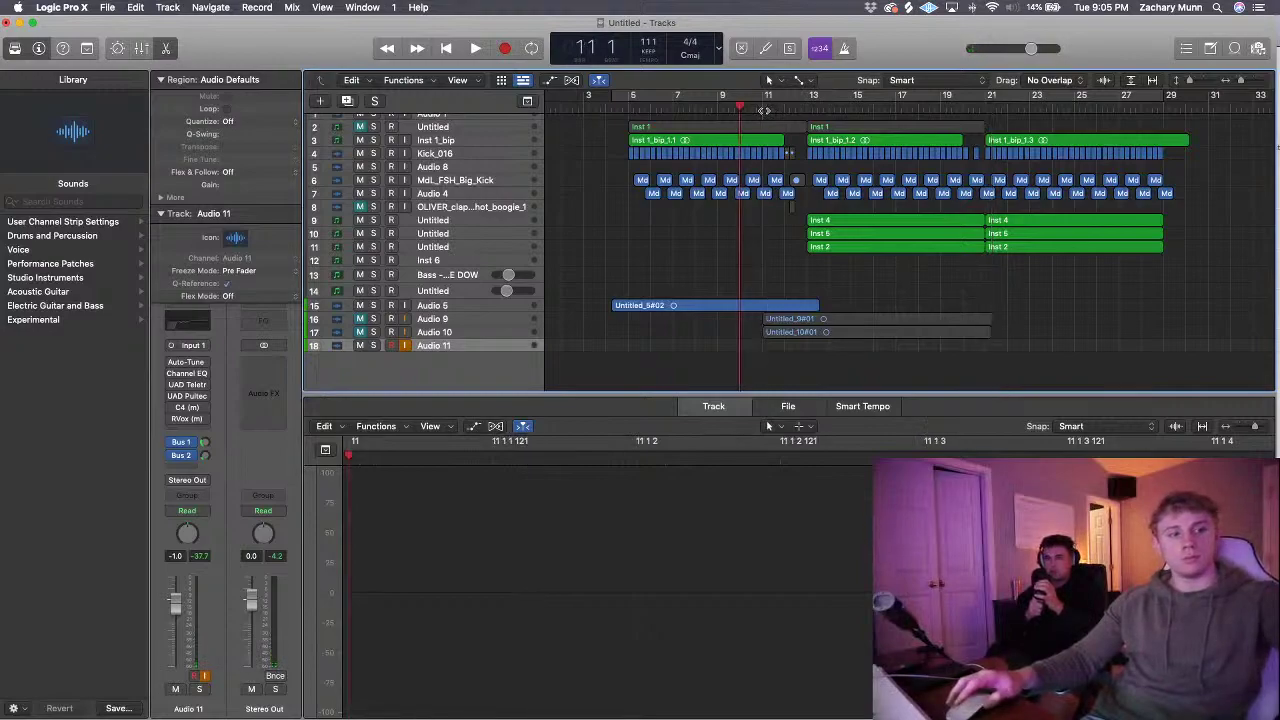
key(r)
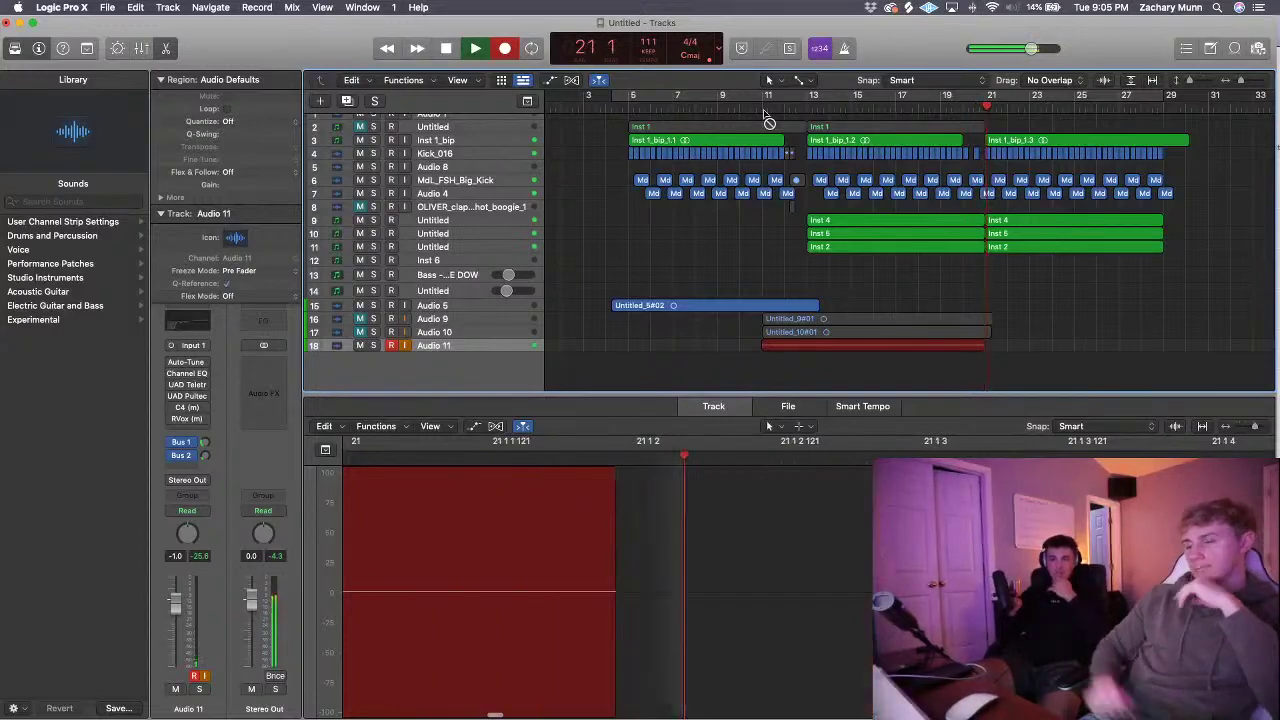
key(space)
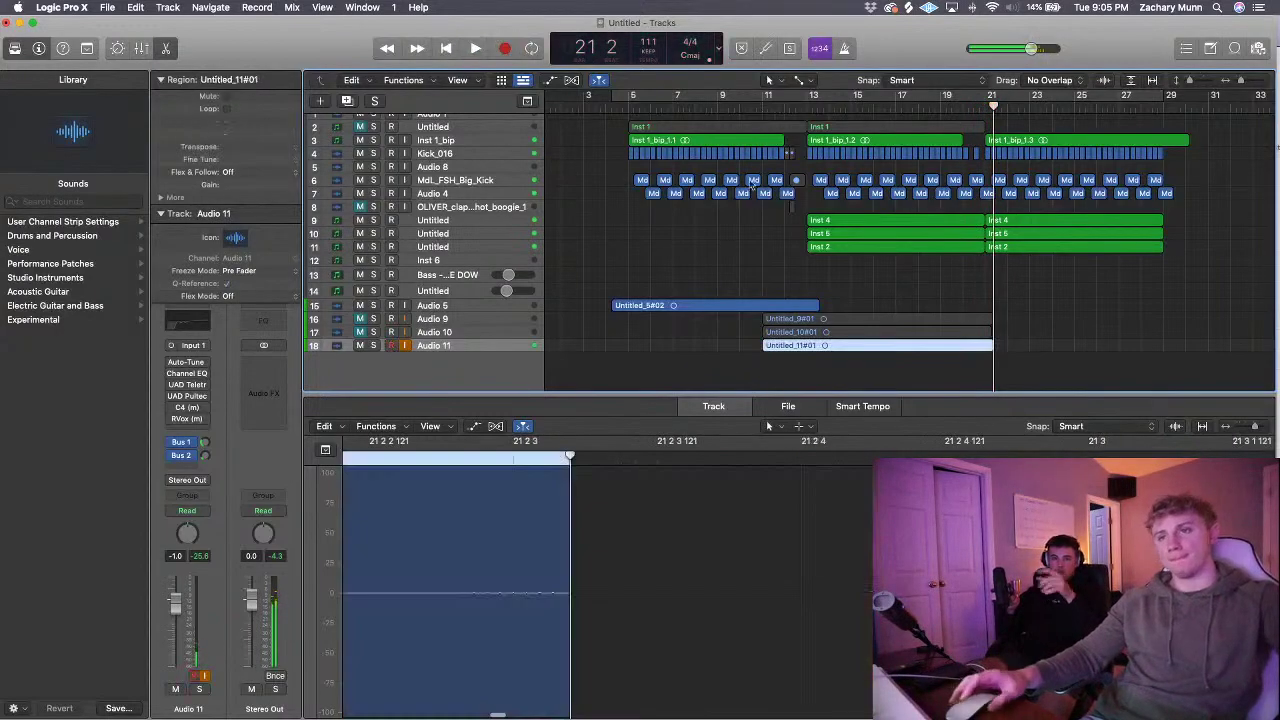
- Unmute Audio 10, add a duplicate of the Audio 11 track, and return the playhead to bar 11
click(360, 332)
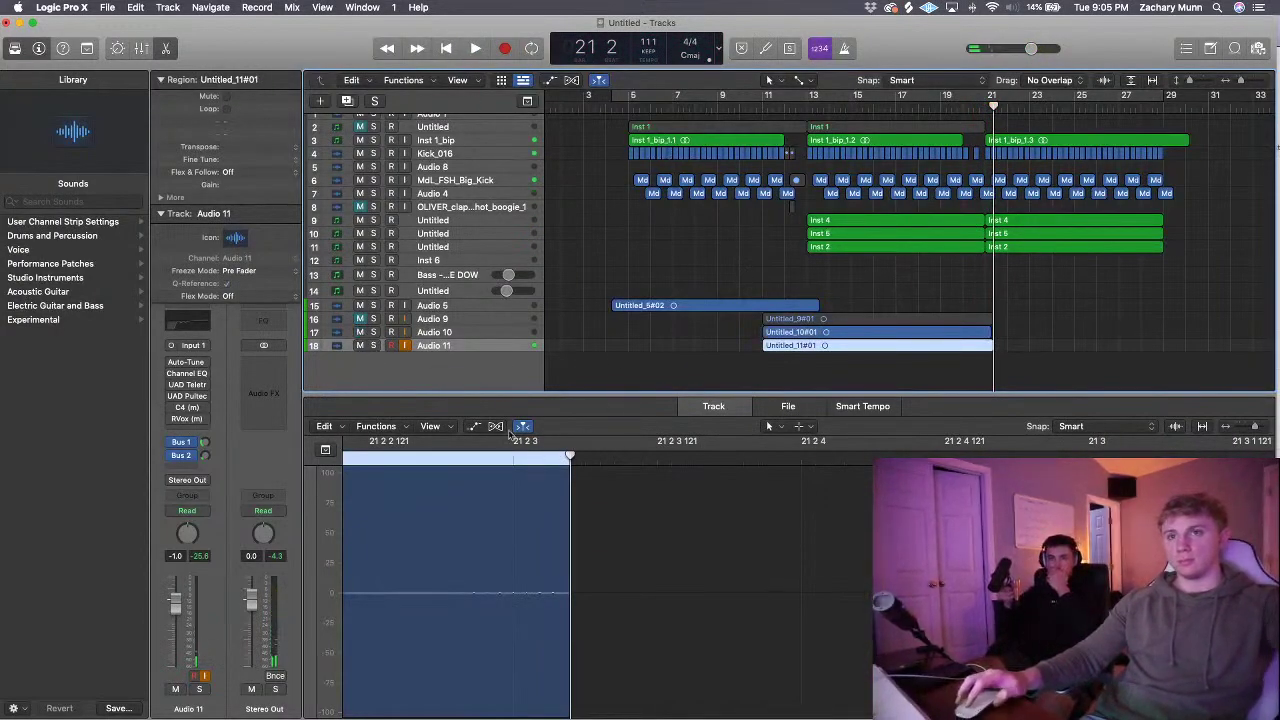
key(super+d)
click(761, 108)
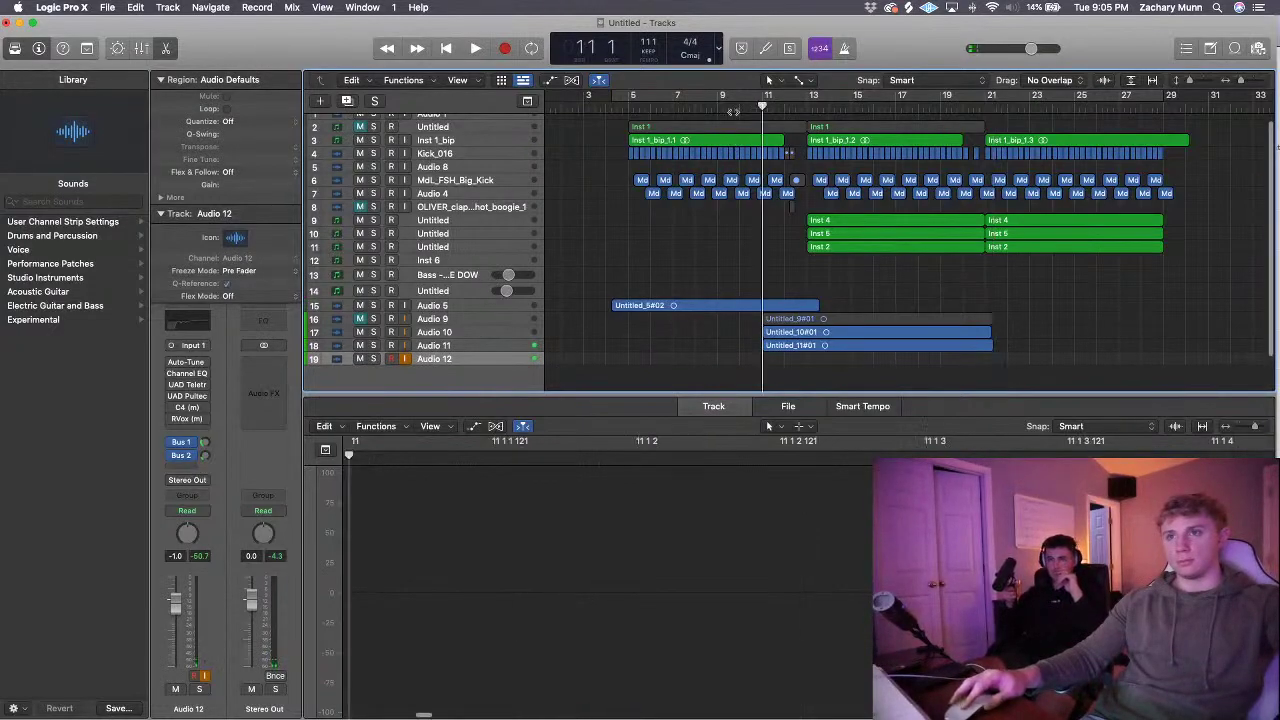
- Record a take on Audio 12 from bar 11, and delete that region together with its audio file
click(503, 48)
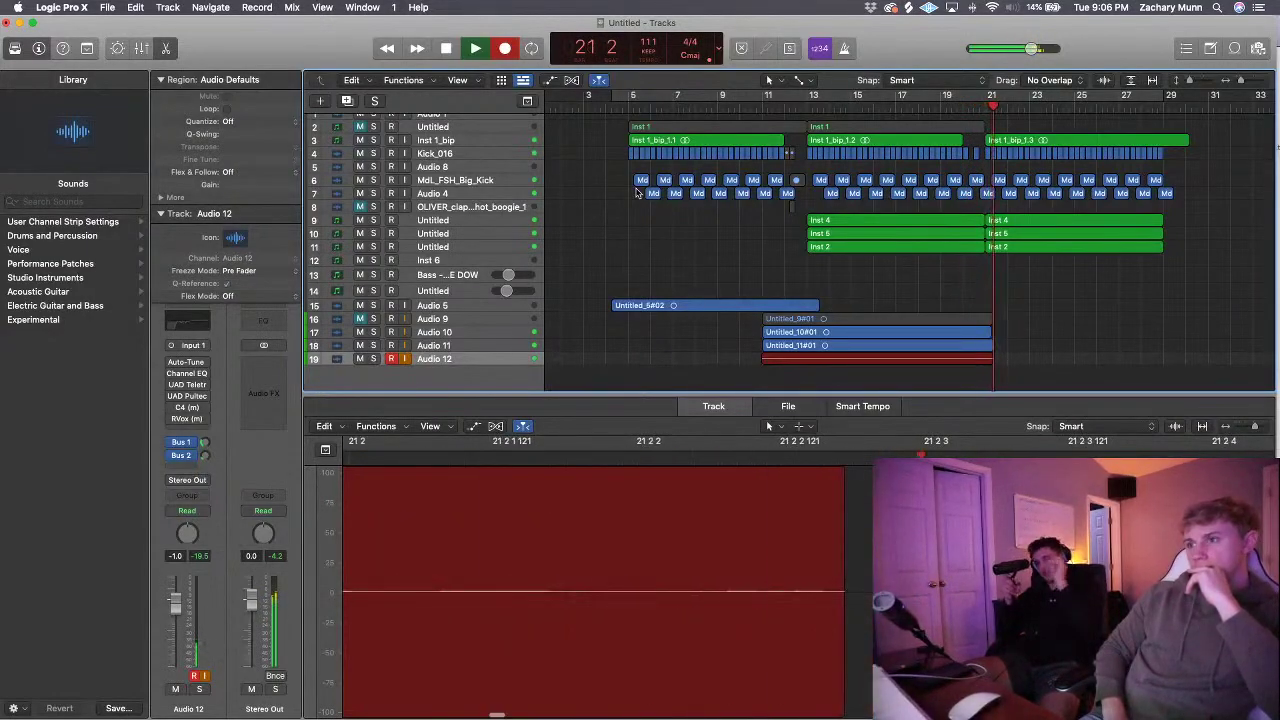
key(space)
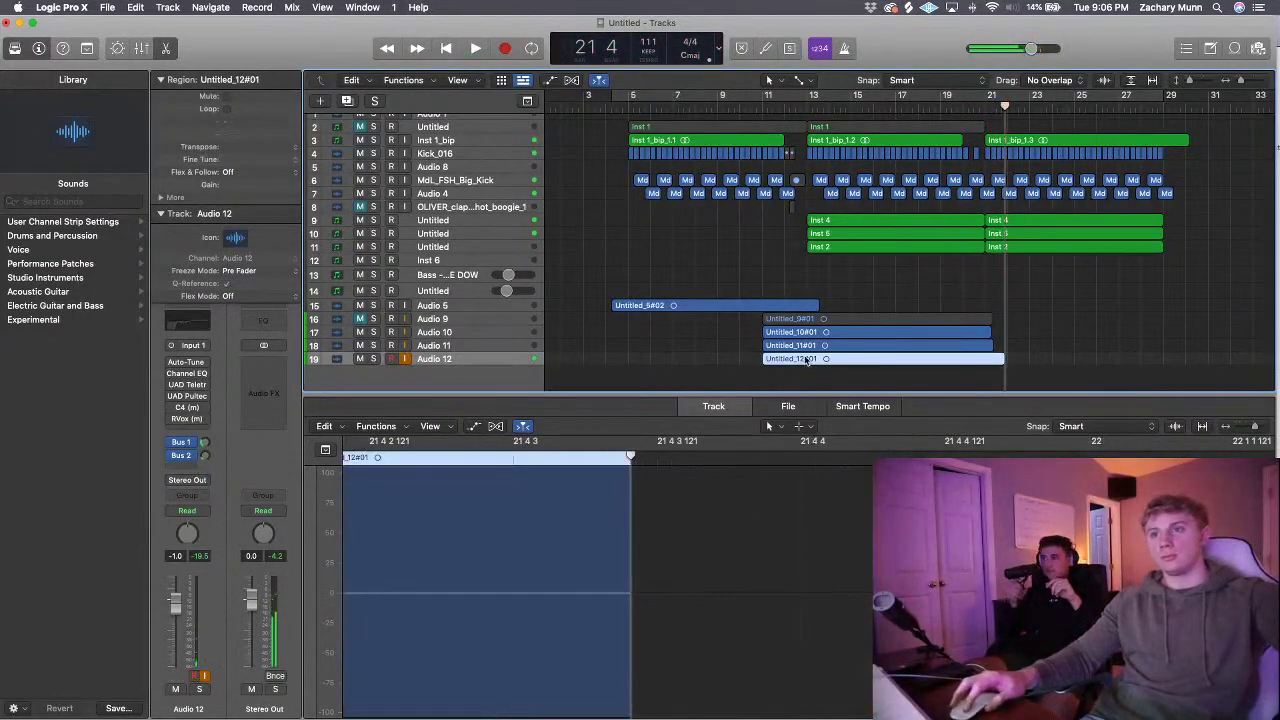
key(BackSpace)
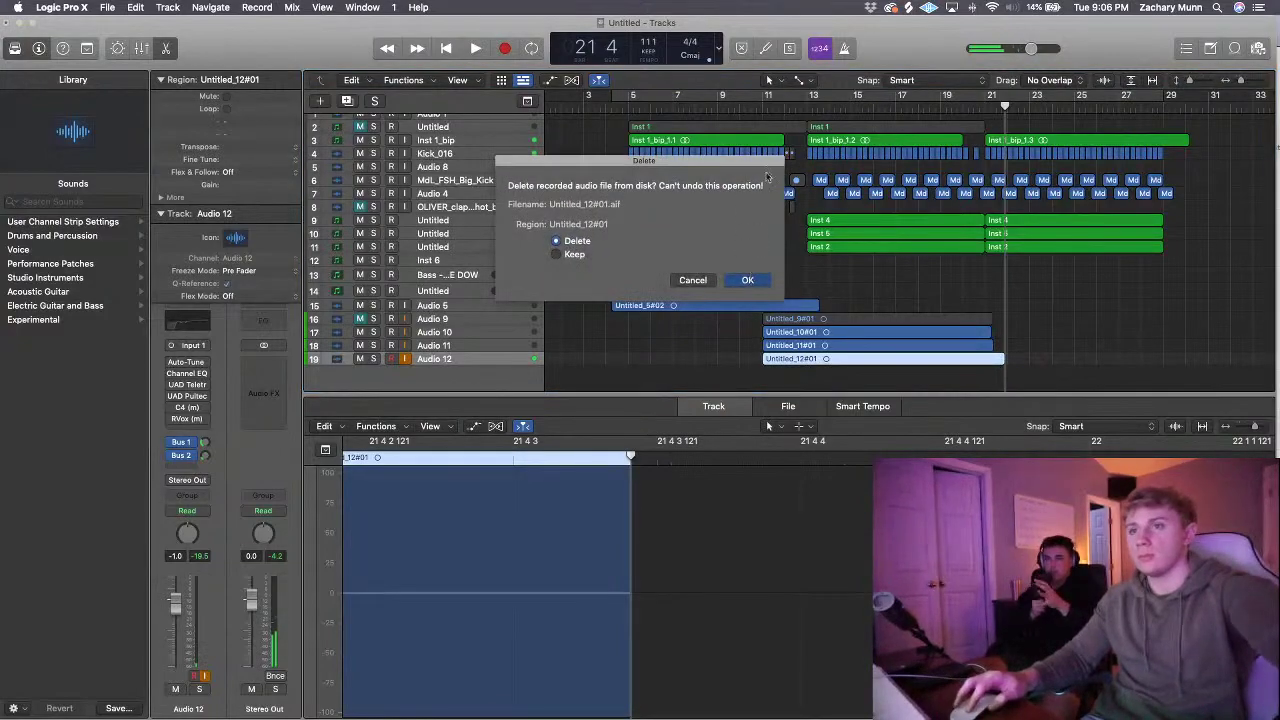
key(Return)
- Record a take on Audio 12 from bar 11 to about bar 22 and play it back from bar 11
click(763, 106)
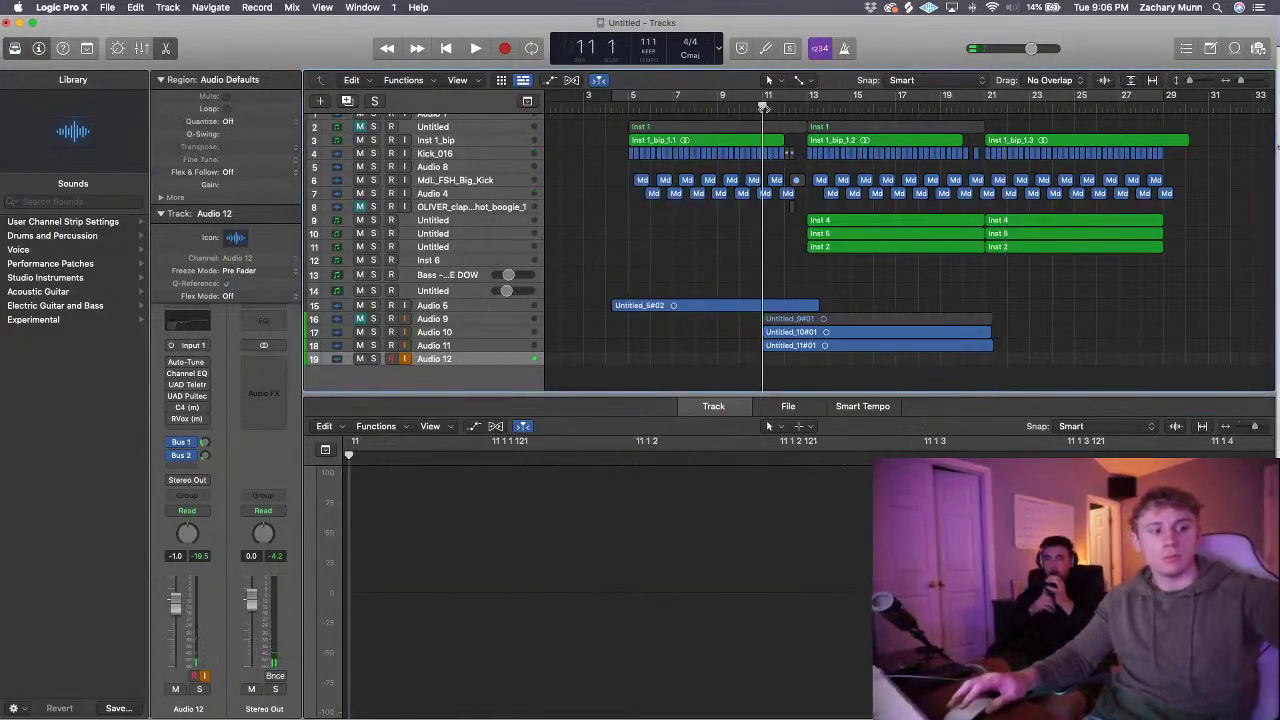
key(r)
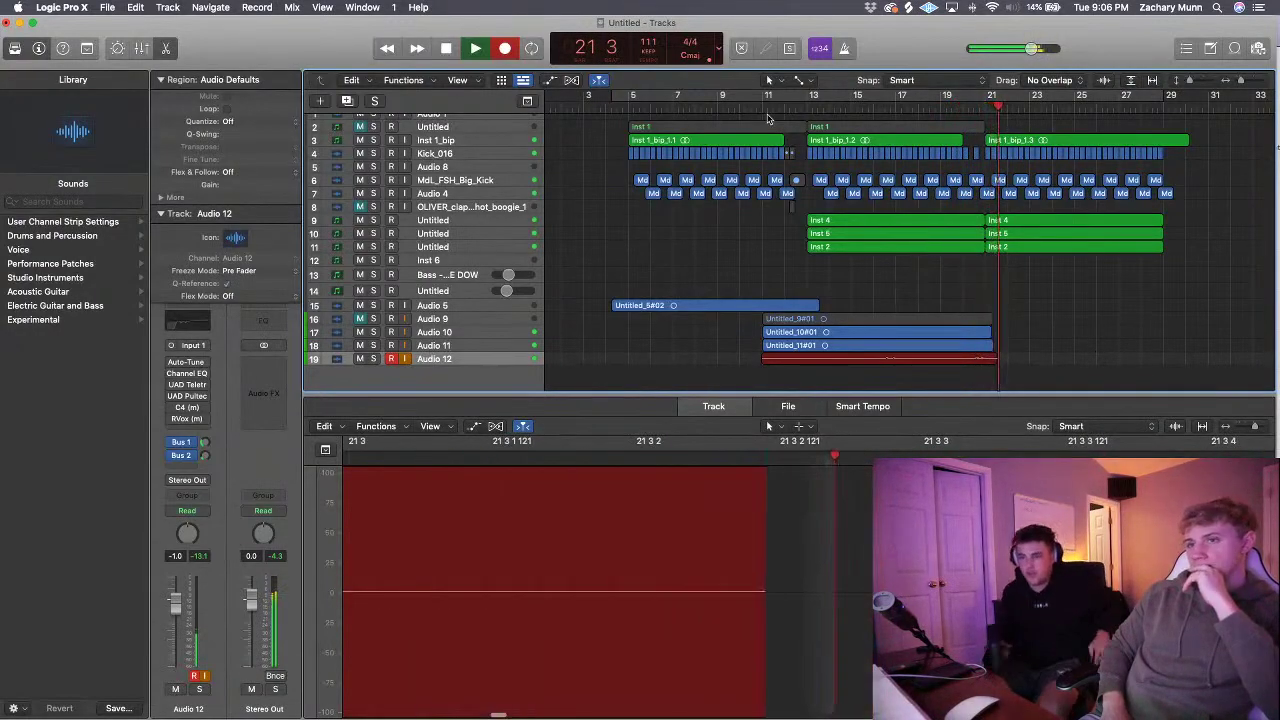
key(space)
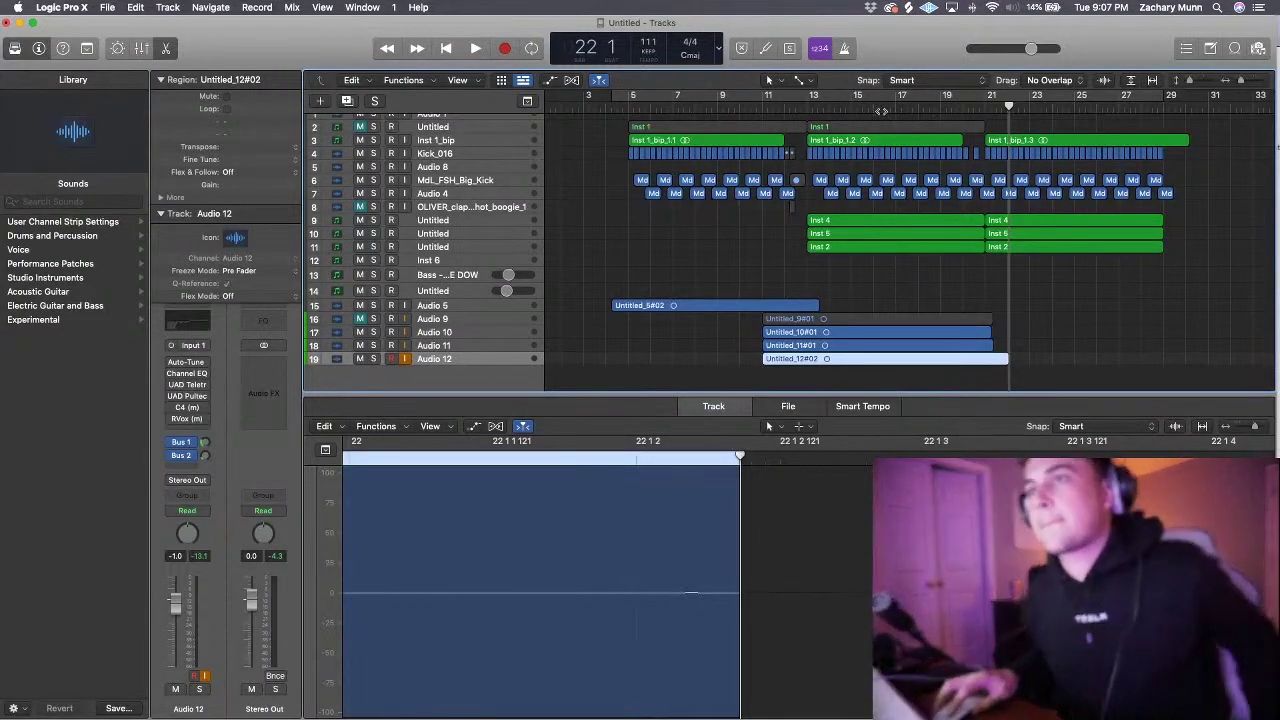
click(767, 104)
key(space)
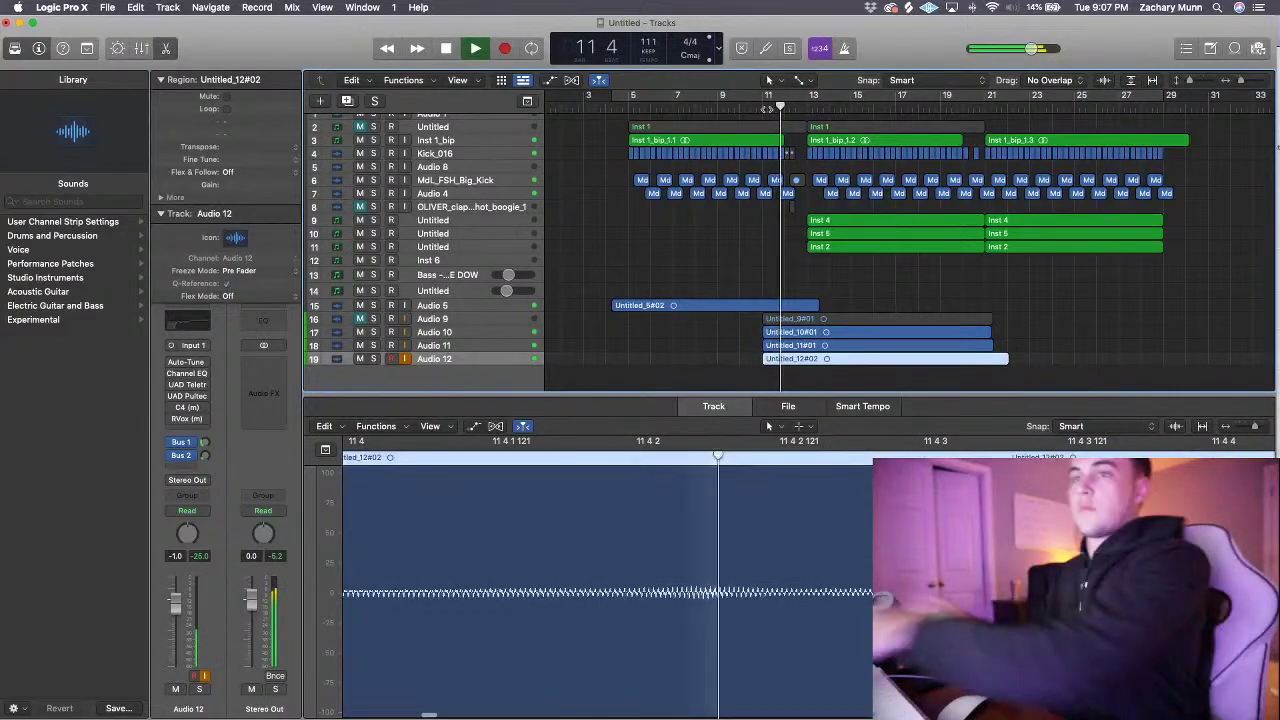
- Split the regions on Audio 10, Audio 11 and Audio 12 at bar 13 and delete the parts before it
drag(1189, 80, 1203, 80)
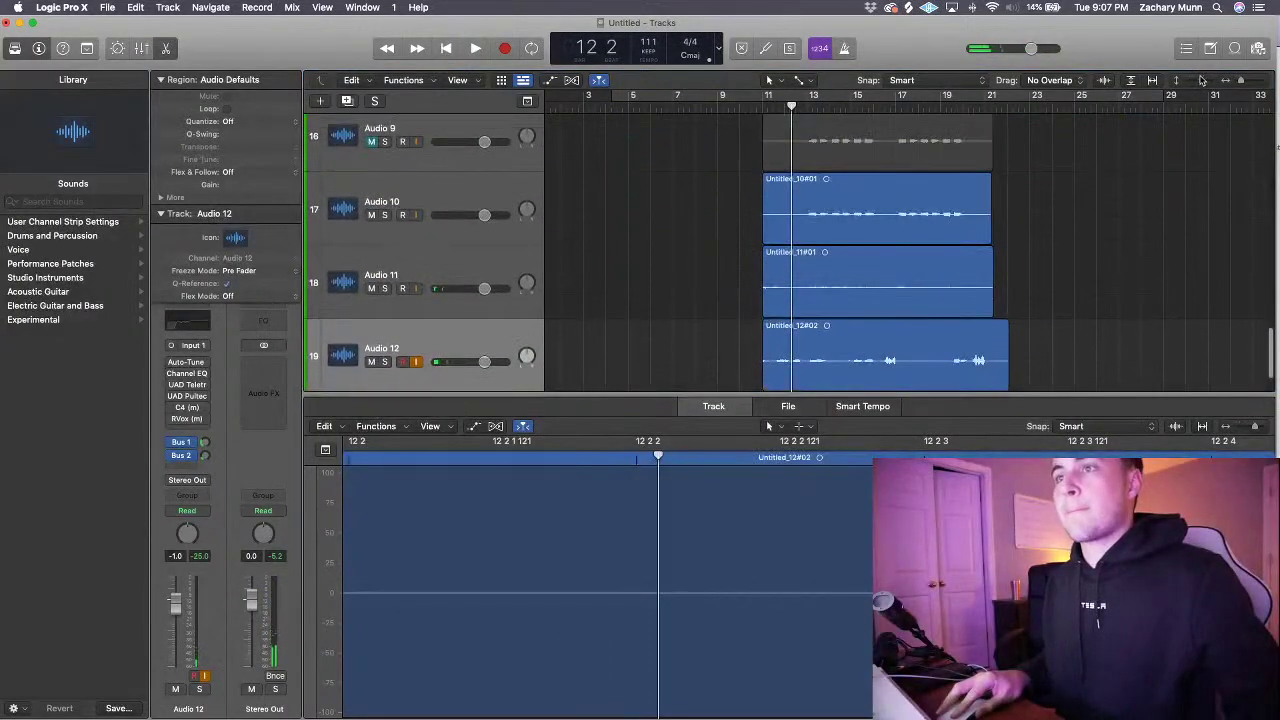
scroll(820, 244, up, 4)
scroll(820, 244, down, 5)
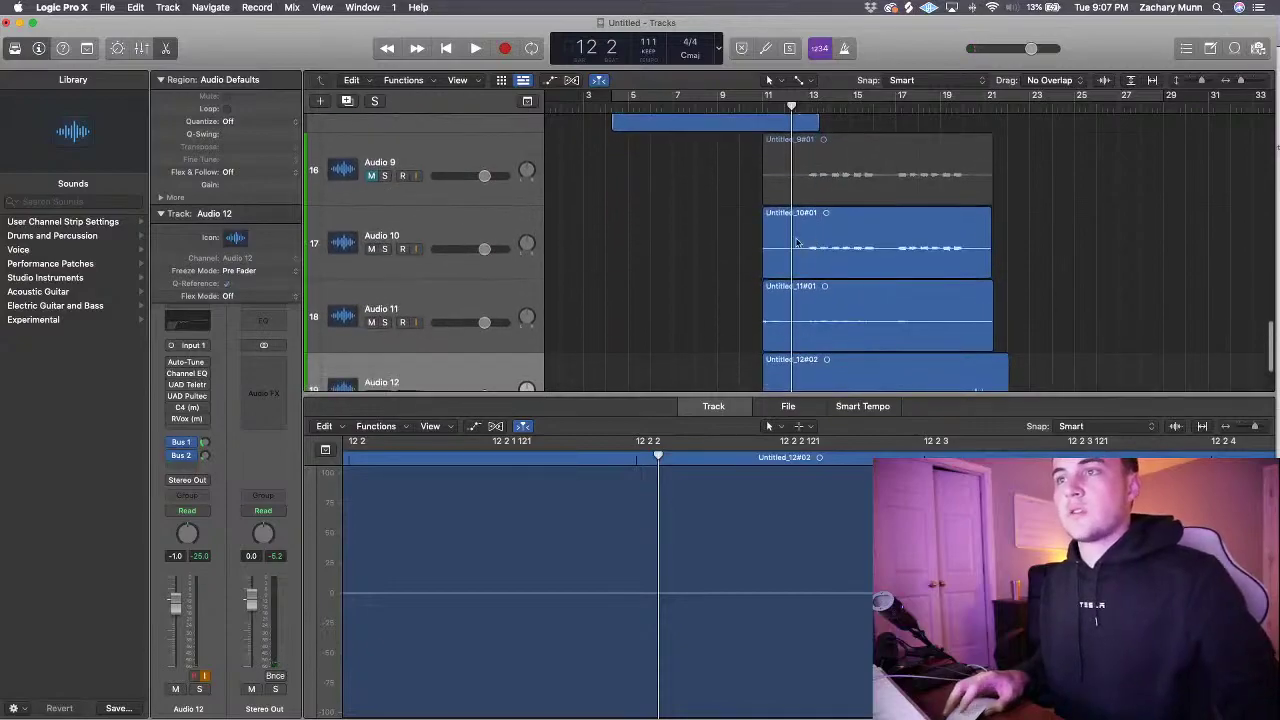
key(super+Right)
drag(702, 188, 804, 346)
click(817, 103)
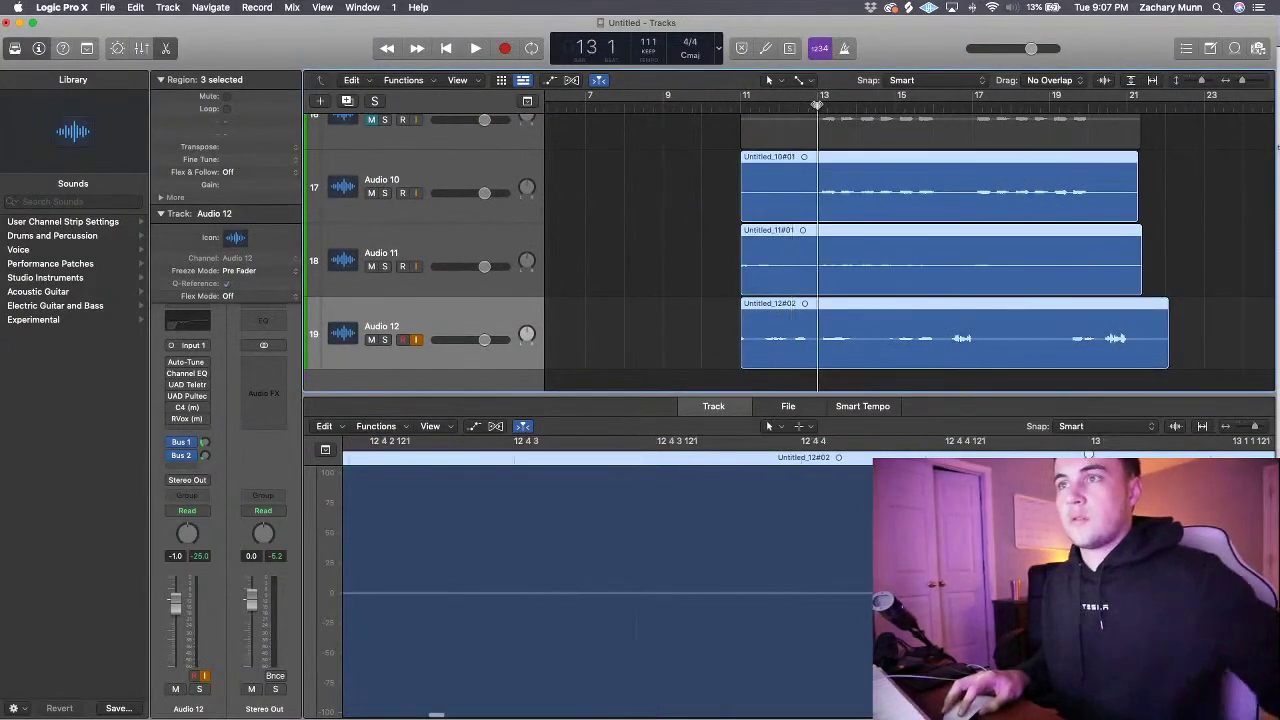
key(alt+t)
click(840, 202)
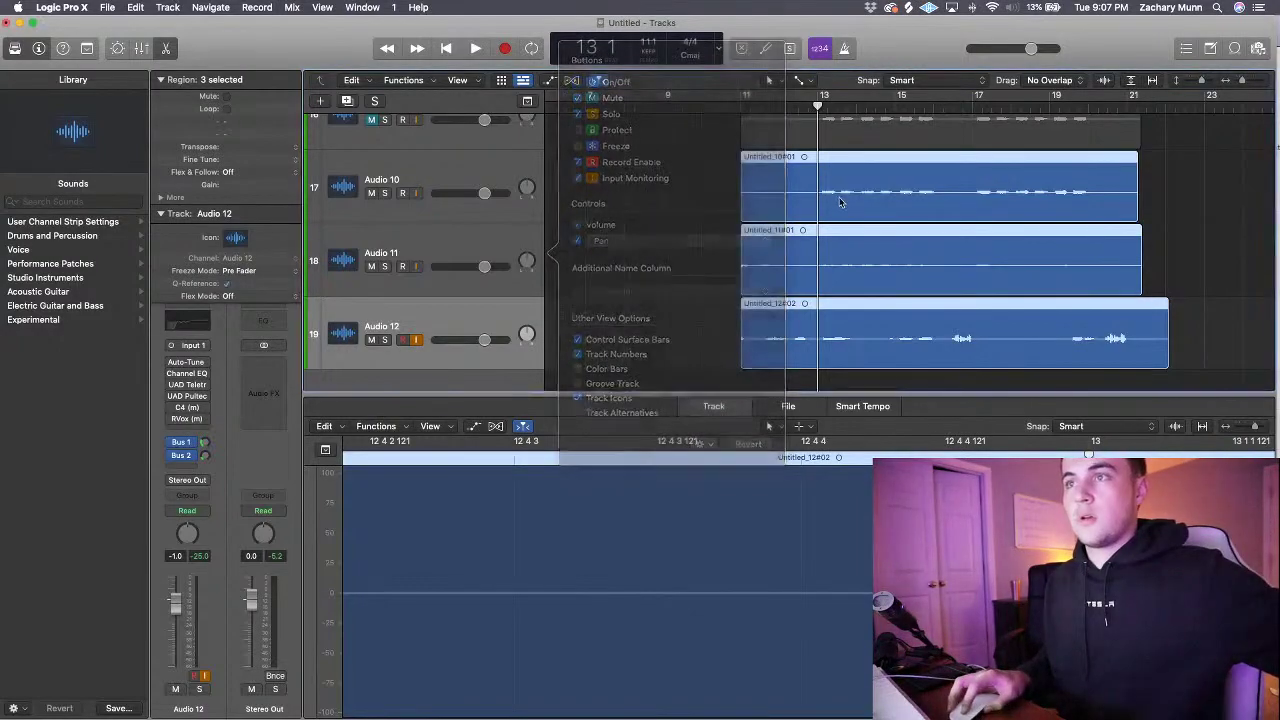
key(super+t)
drag(716, 187, 771, 331)
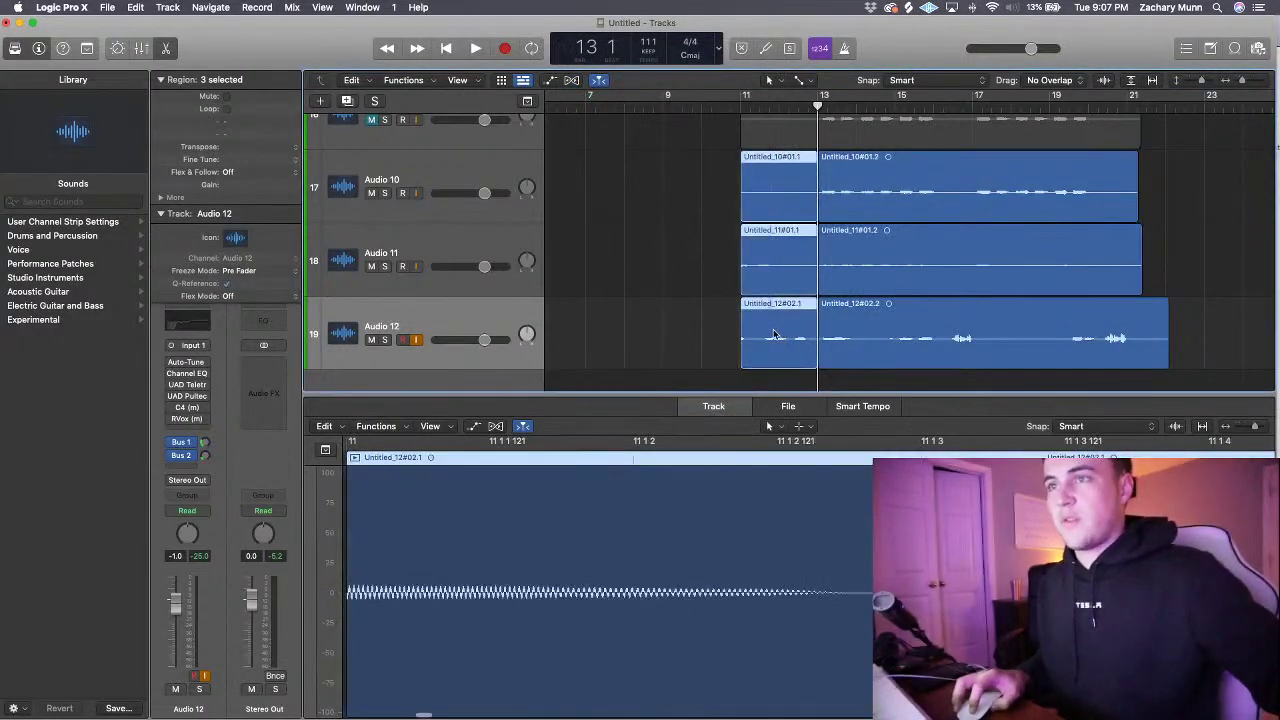
key(Delete)
- Add a short fade-in at bar 13 to the regions on Audio 10 and Audio 11
click(440, 167)
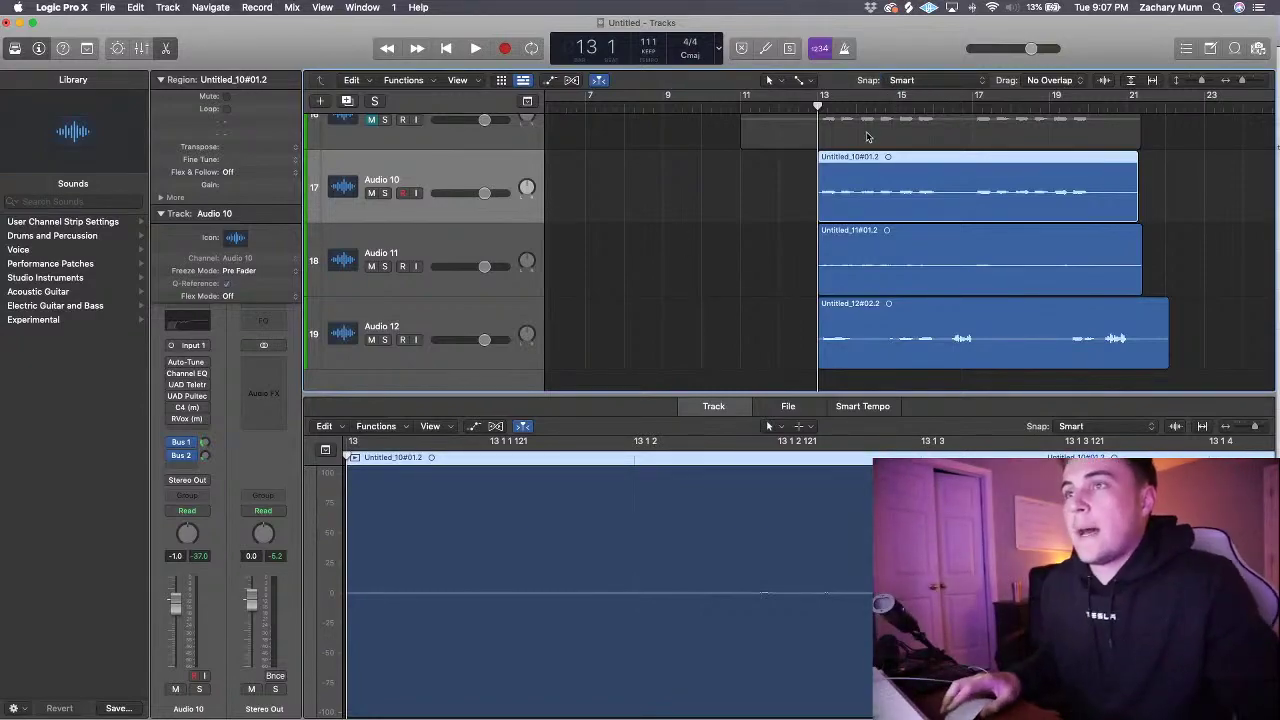
drag(783, 189, 840, 267)
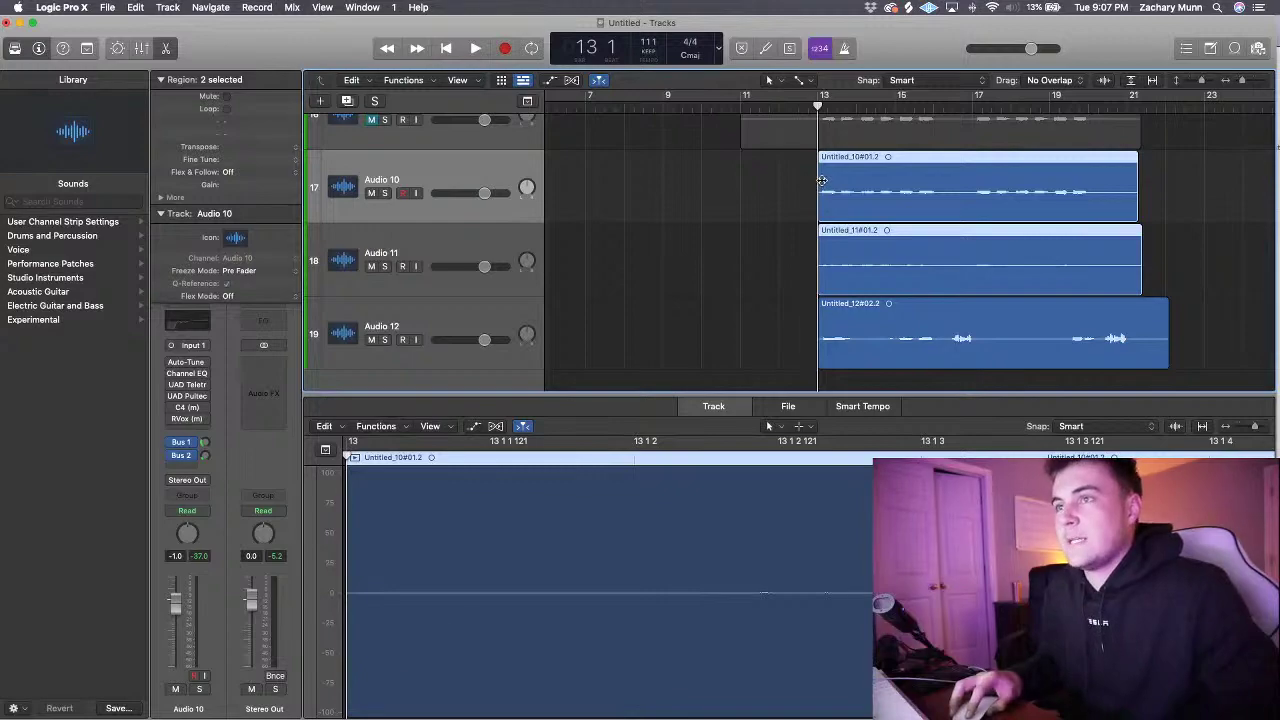
drag(821, 180, 823, 179)
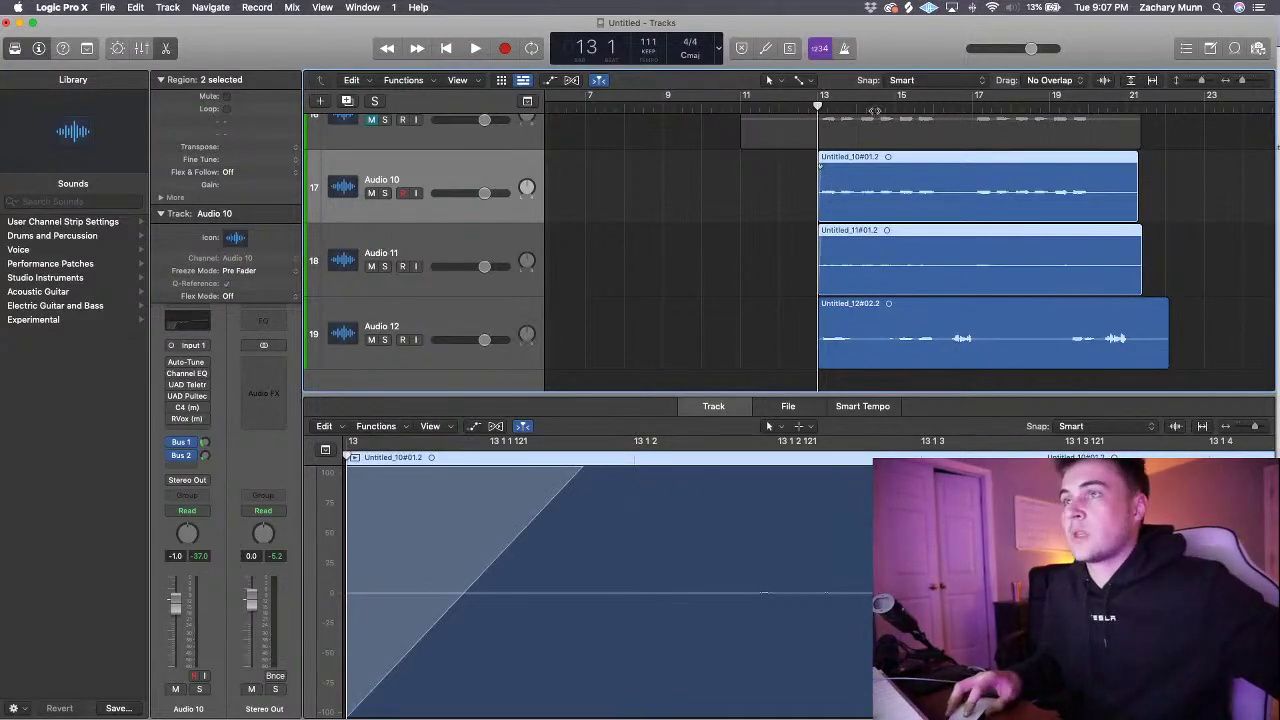
- Add an empty duplicate of the Audio 10 track directly below it
drag(1201, 81, 1206, 82)
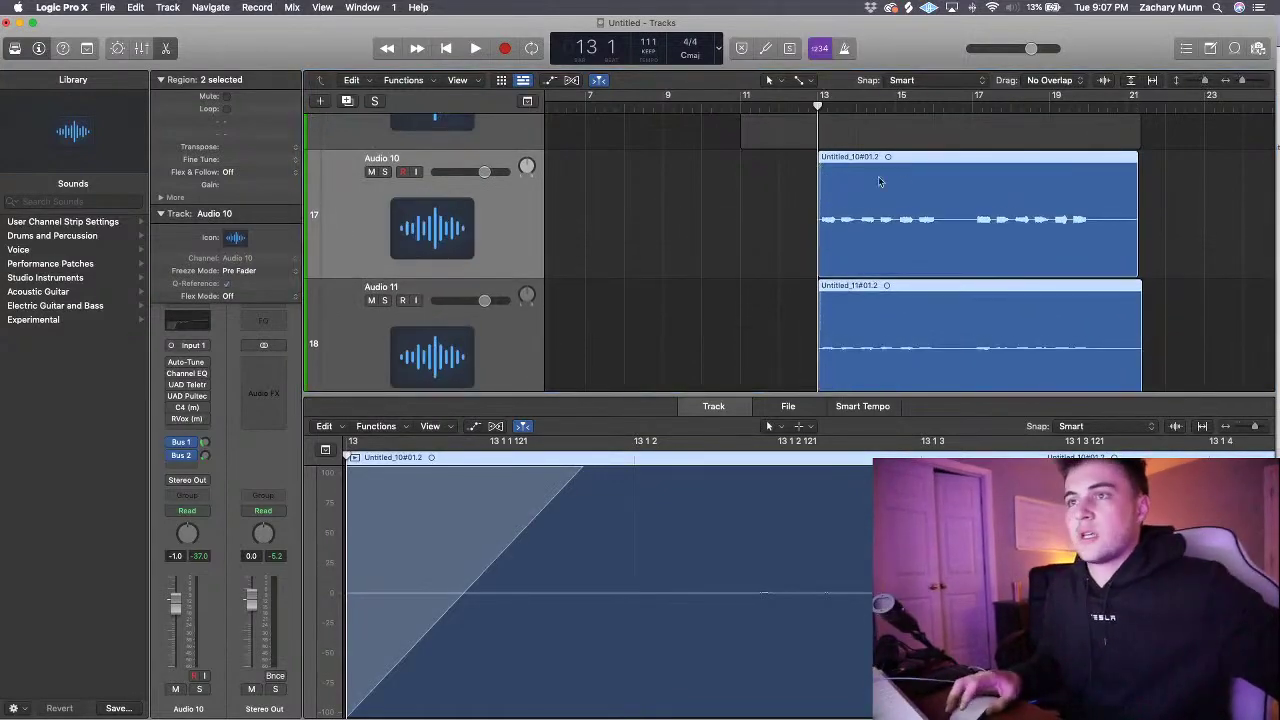
click(520, 210)
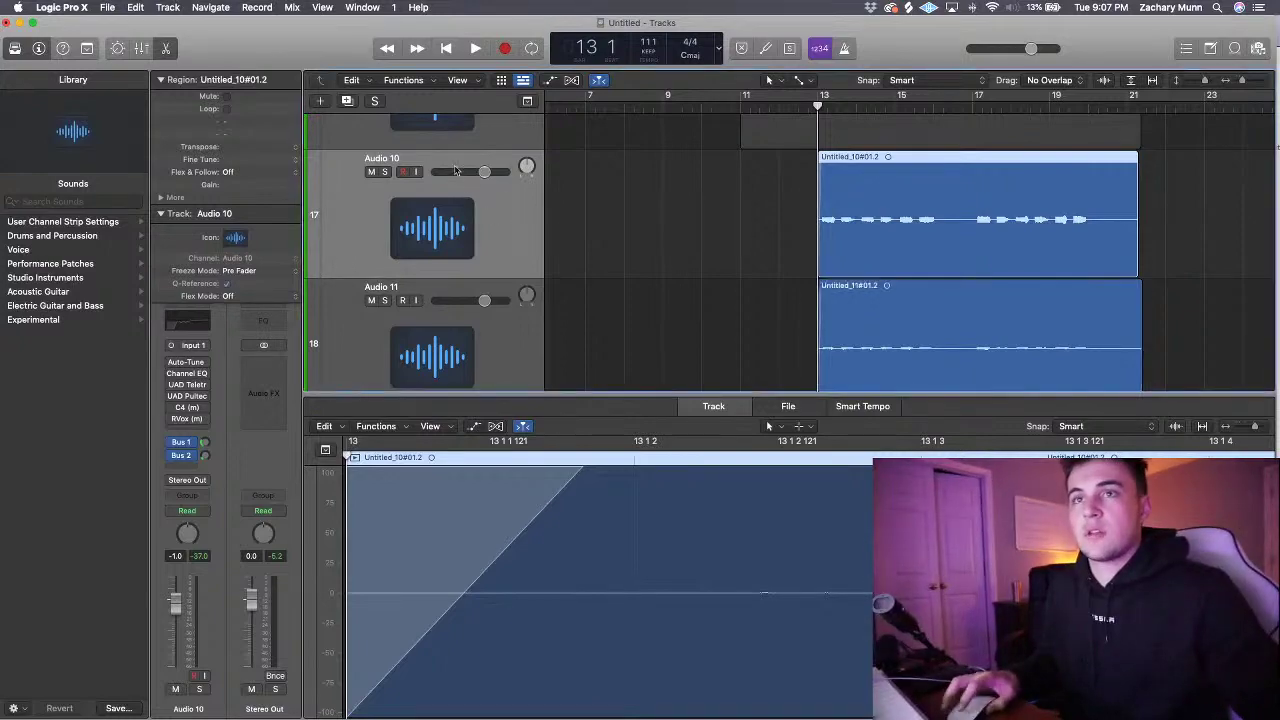
click(350, 101)
- Split the Audio 10 region at bar 16 beat 3 and copy its second phrase, trimmed to about bars 17–20, to bar 13 on Audio 13
click(954, 106)
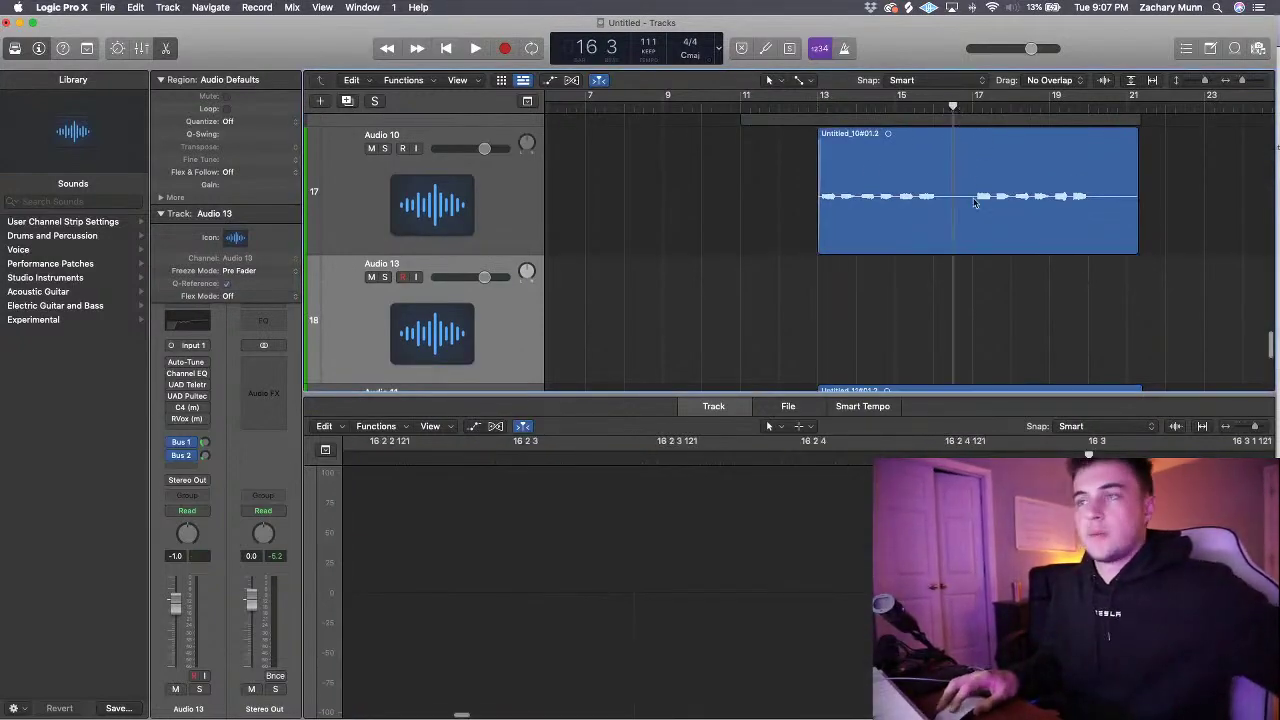
click(975, 203)
key(super+t)
drag(1134, 250, 1090, 256)
drag(956, 255, 903, 325)
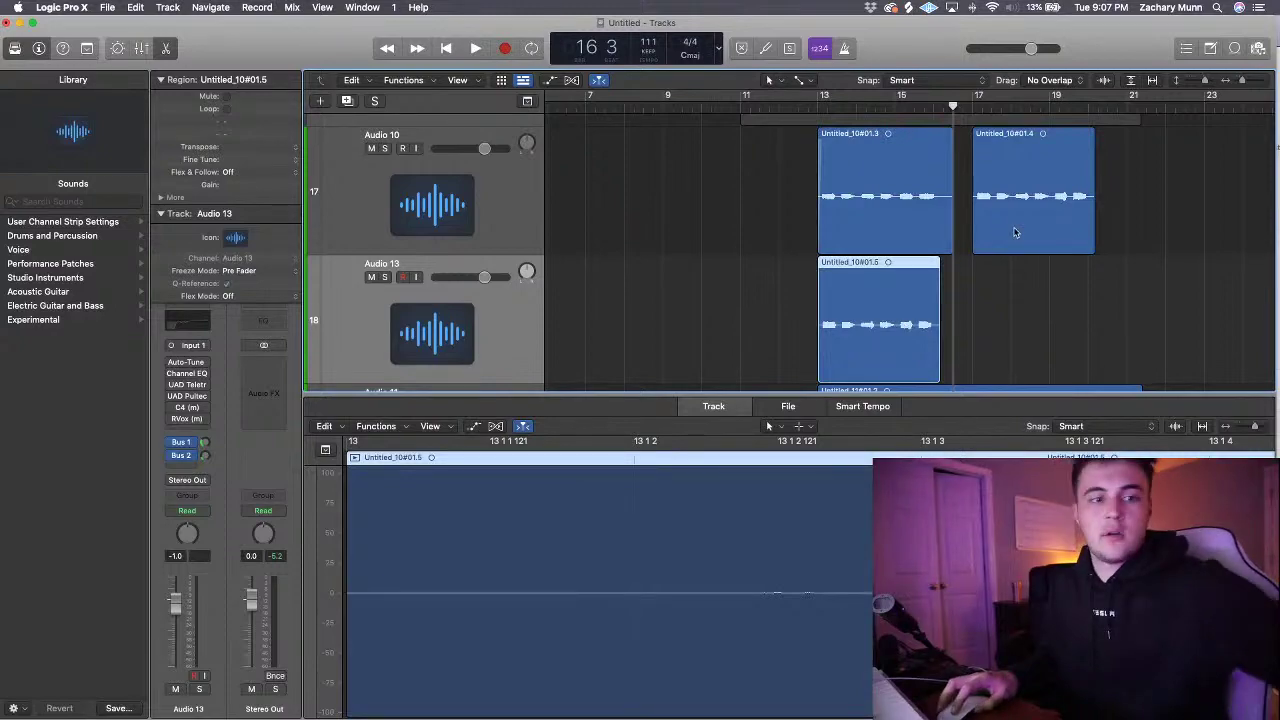
- Trim the first Audio 10 region to end shortly after bar 16 and copy the regions on Audio 10 and Audio 13 to bar 17
drag(951, 255, 936, 258)
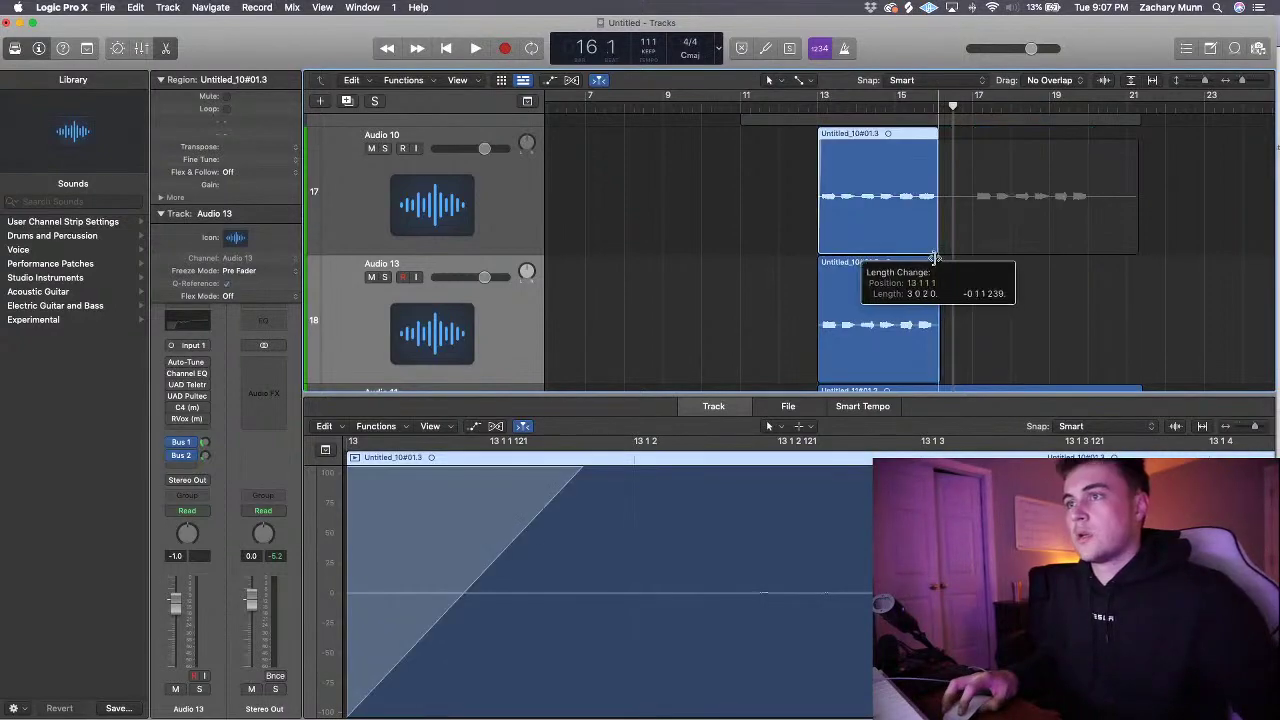
drag(966, 212, 904, 305)
drag(858, 240, 1022, 238)
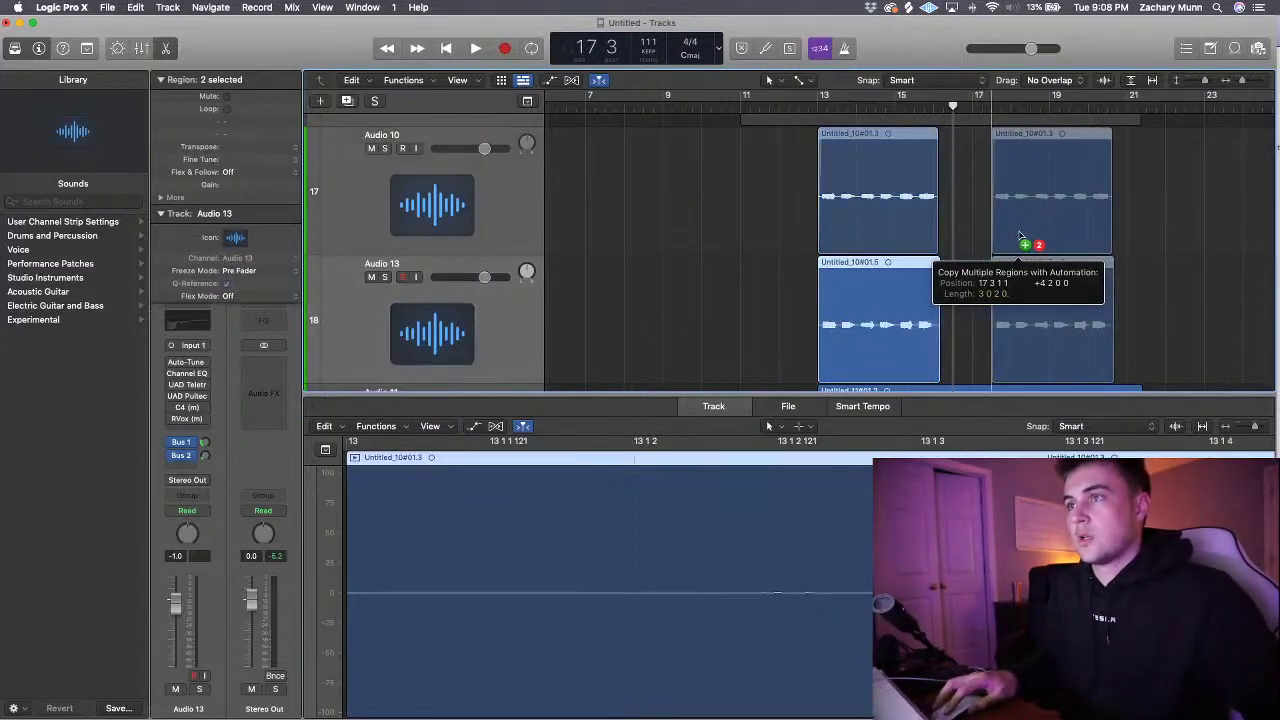
drag(934, 248, 1036, 230)
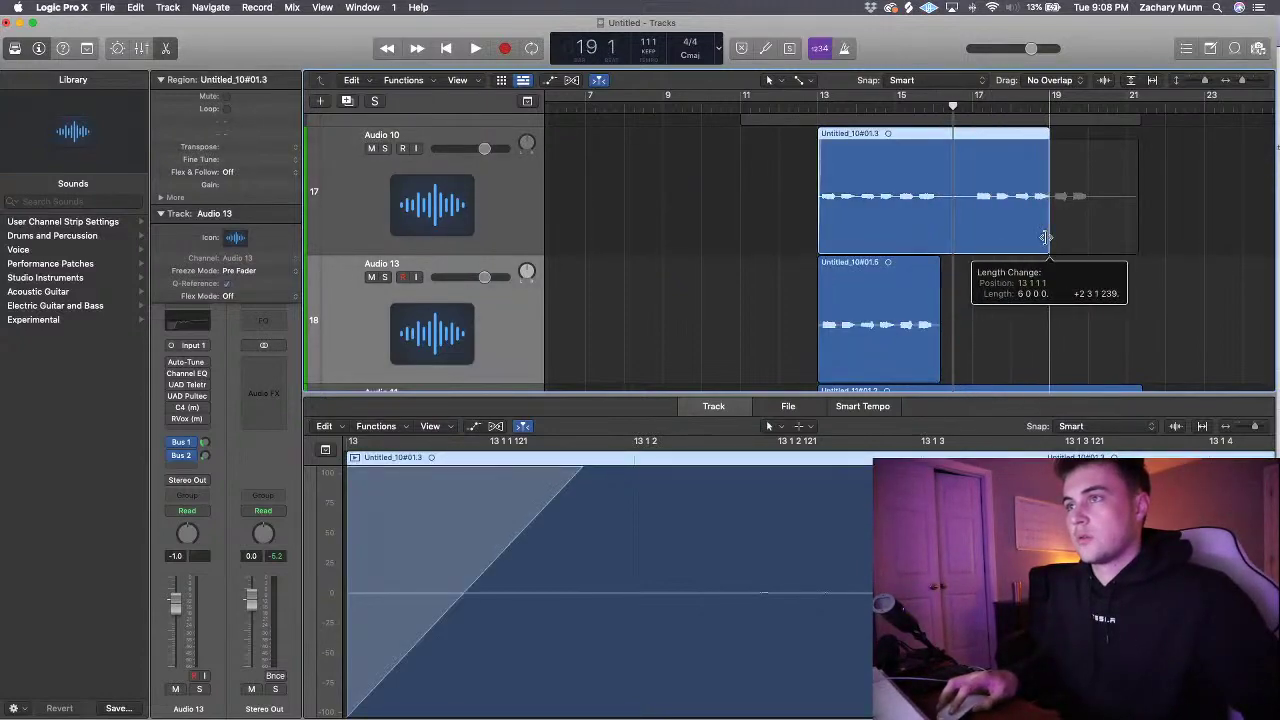
- Enable all the bypassed insert plug-ins, from Auto-Tune through RVox, on Audio 10 and Audio 13
click(812, 106)
click(540, 197)
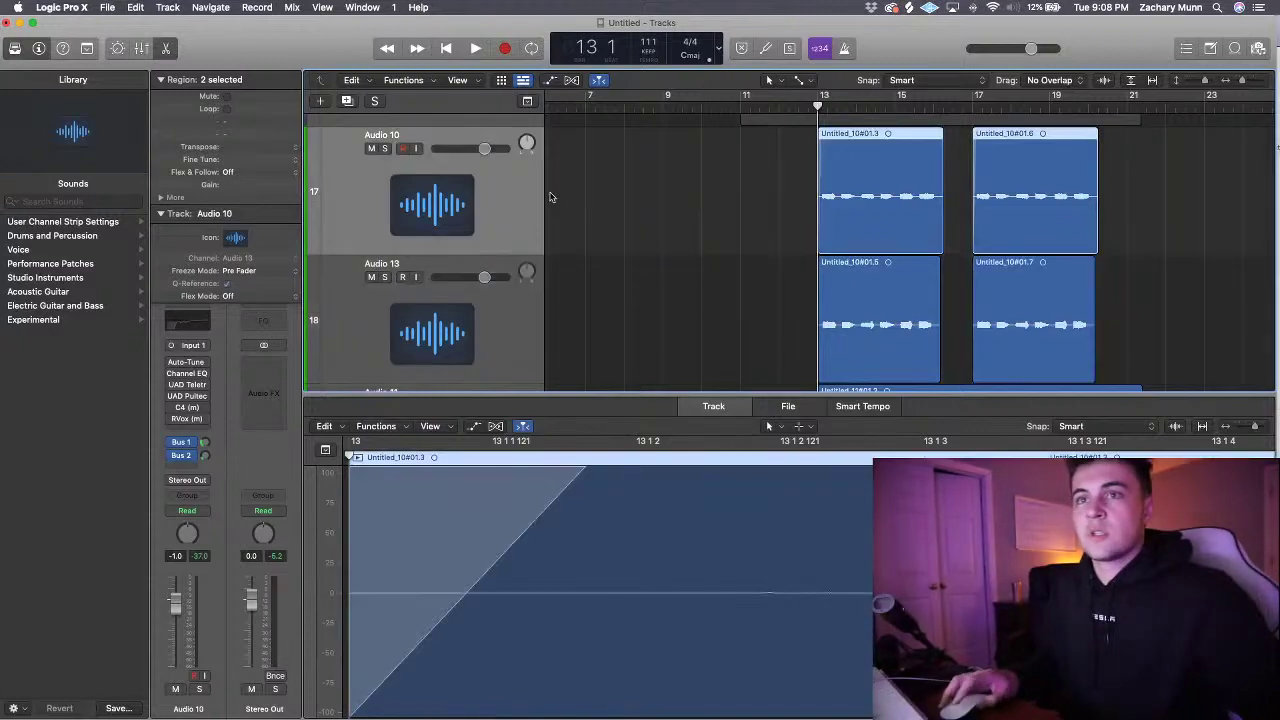
click(170, 362)
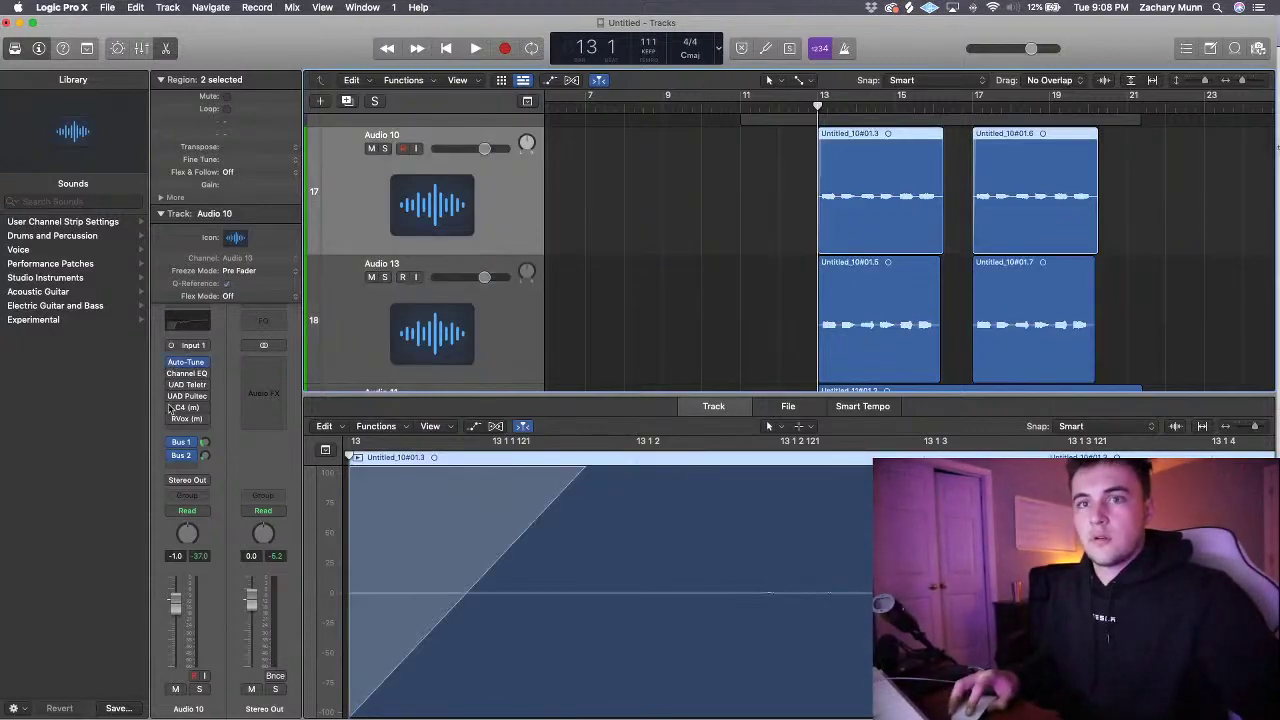
drag(171, 375, 171, 424)
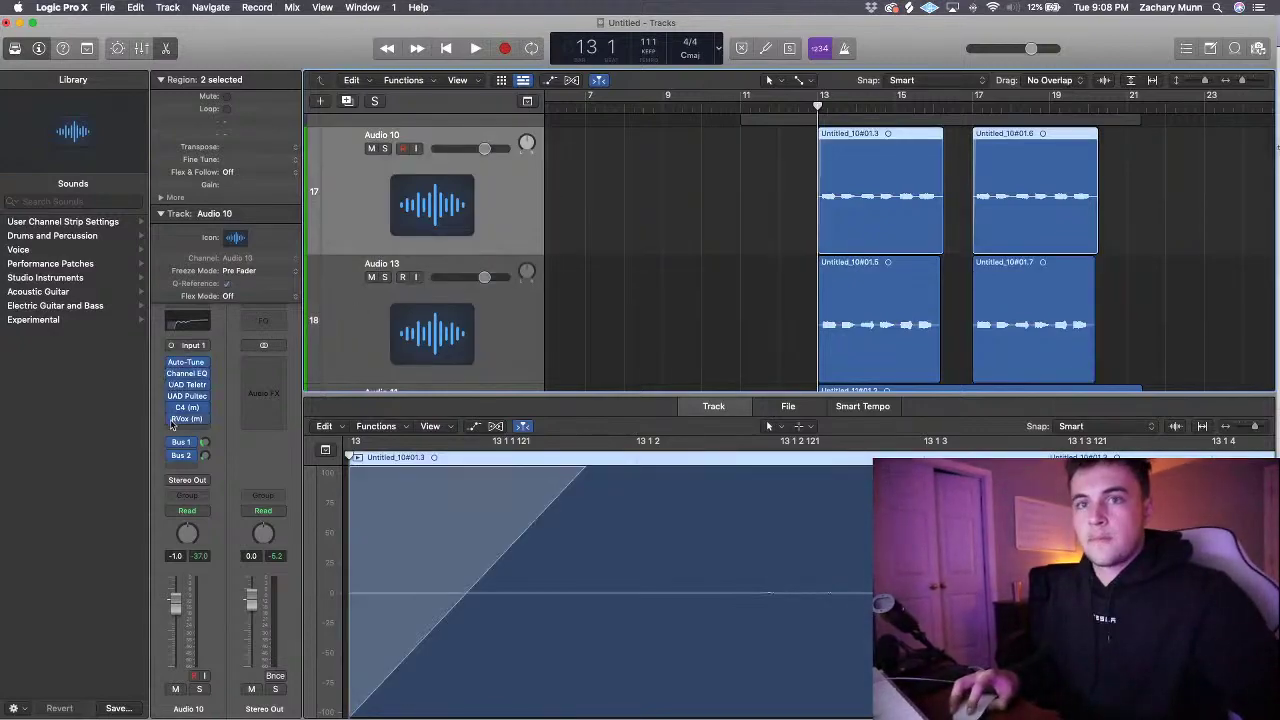
click(475, 315)
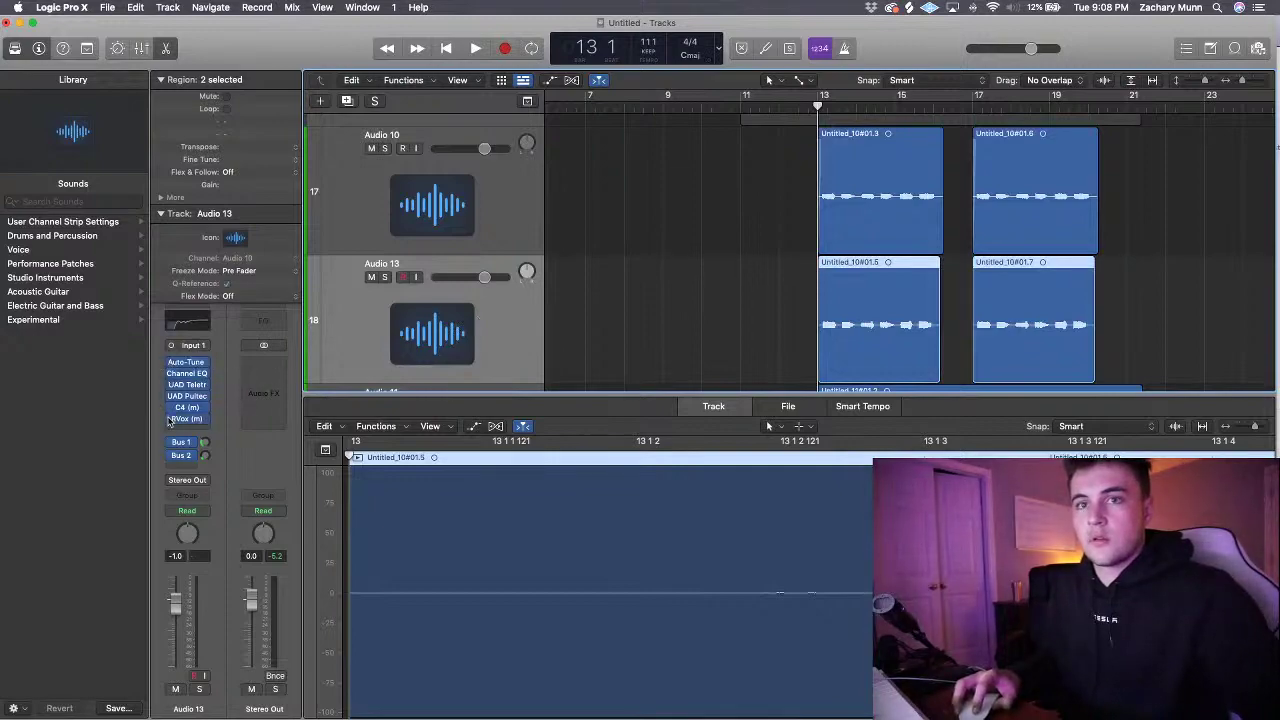
- Pan Audio 10 to -36 and Audio 13 to +37, and mute Audio 11 and Audio 12
scroll(526, 145, up, 1)
scroll(527, 245, down, 1)
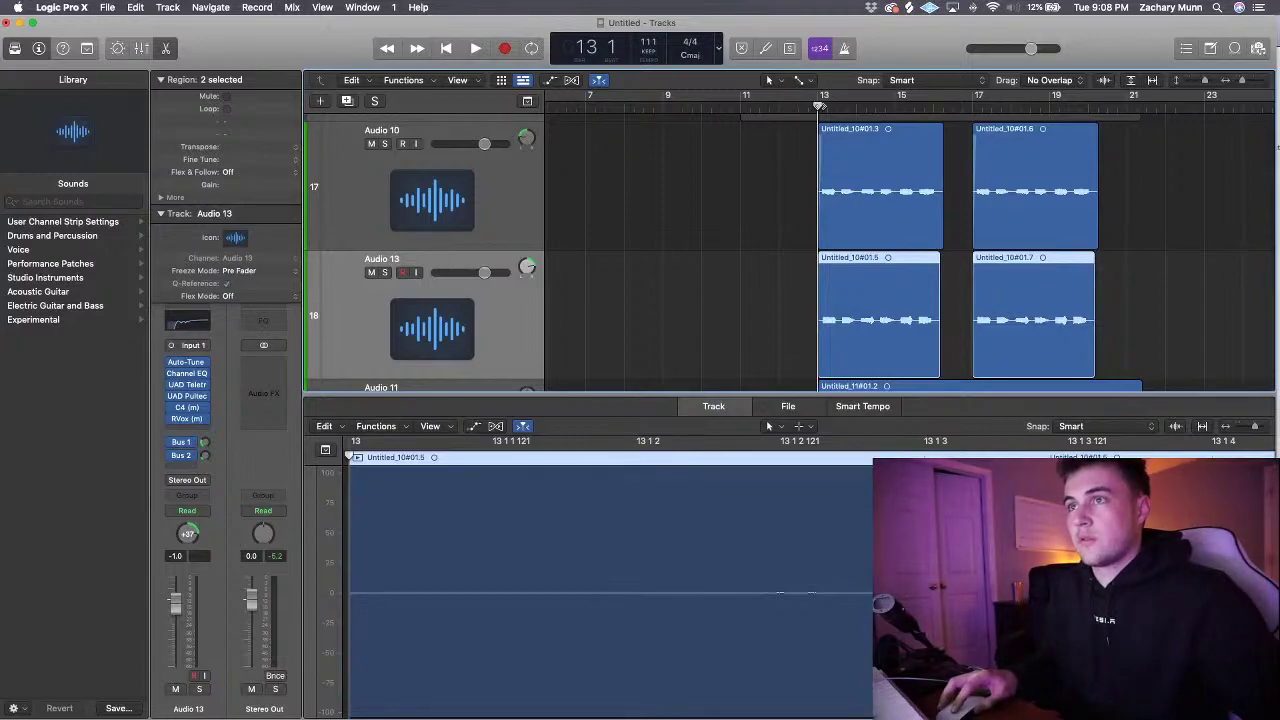
key(space)
scroll(742, 187, down, 5)
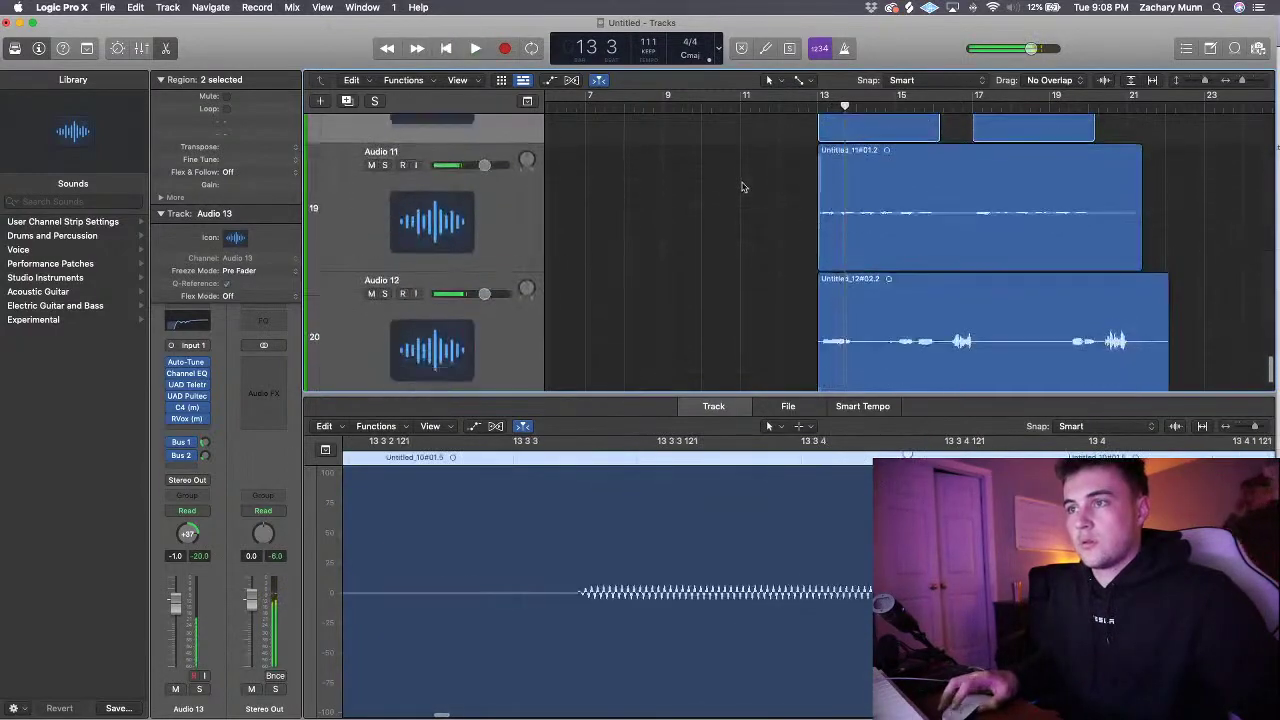
scroll(742, 187, up, 5)
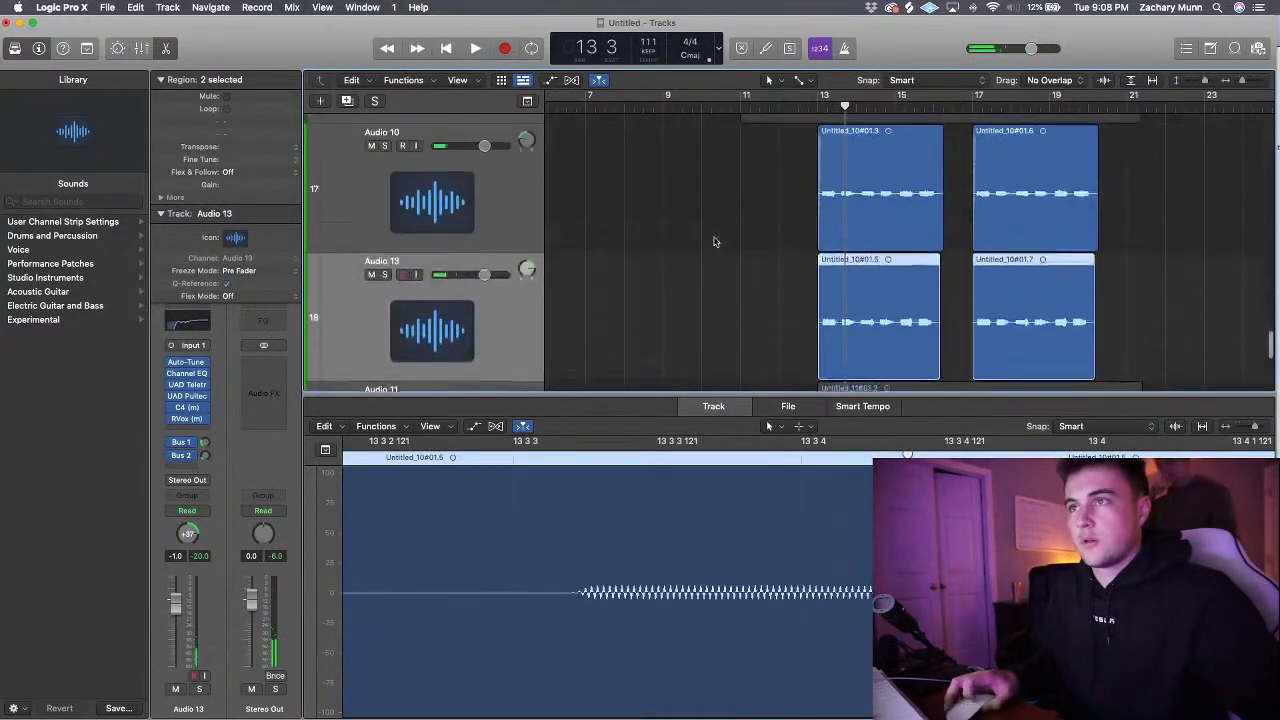
- Lower the volume of Audio 10 and Audio 13 together to -5.8 dB while playing from bar 13
scroll(645, 253, up, 2)
click(501, 250)
scroll(487, 330, down, 2)
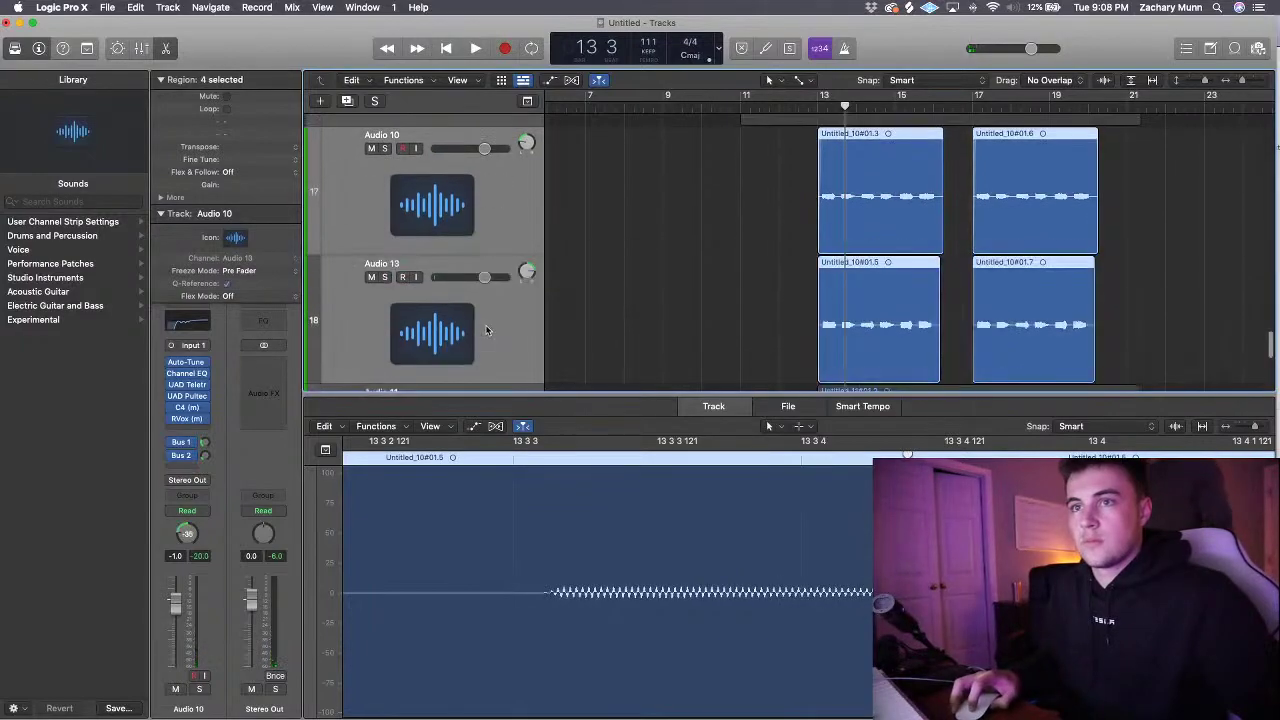
drag(484, 275, 465, 277)
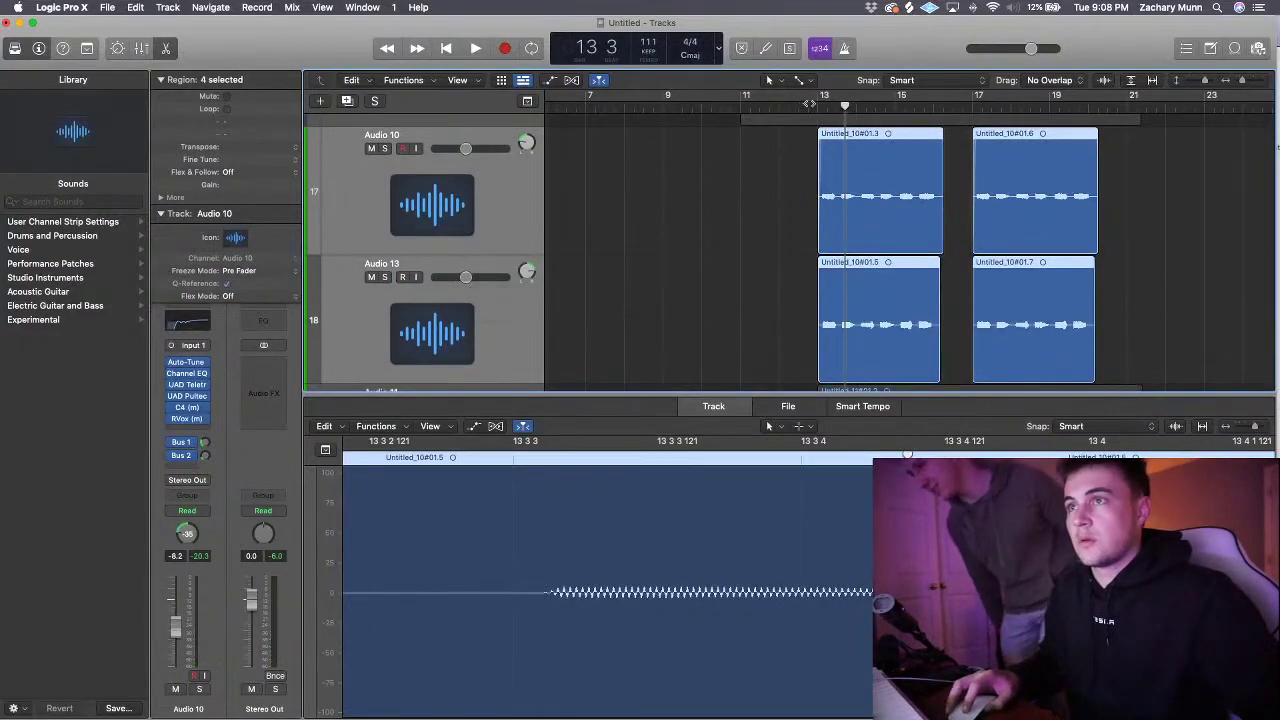
key(space)
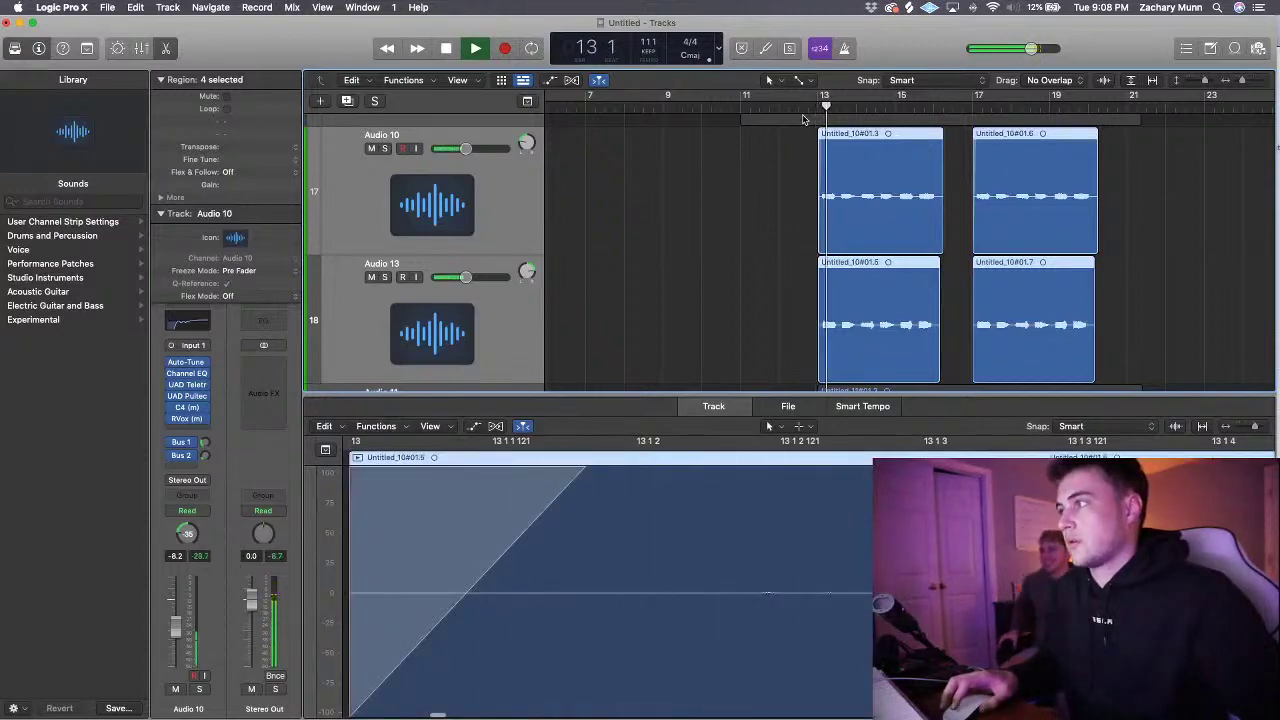
key(super+Right)
key(super+Right)
scroll(594, 174, up, 2)
drag(466, 184, 470, 184)
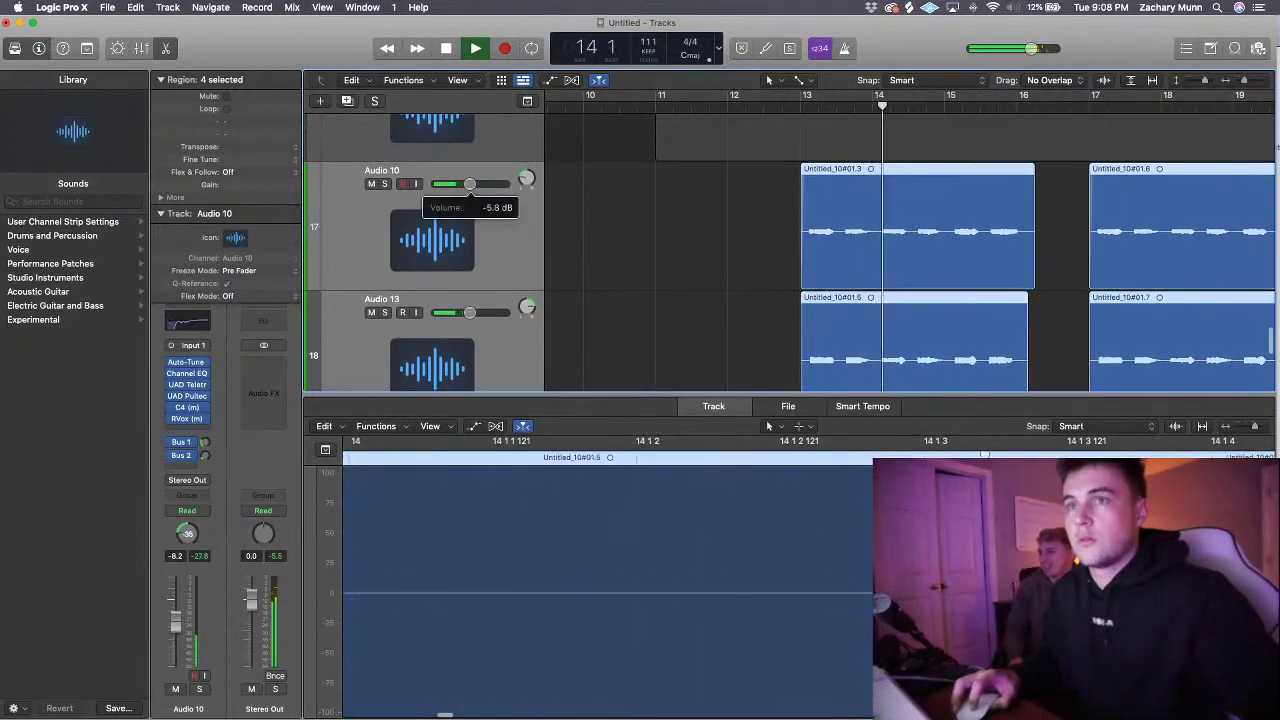
- Replay the regions on Audio 10 and Audio 13 from bar 15 beat 3 to check where the first phrase ends
drag(1205, 80, 1202, 80)
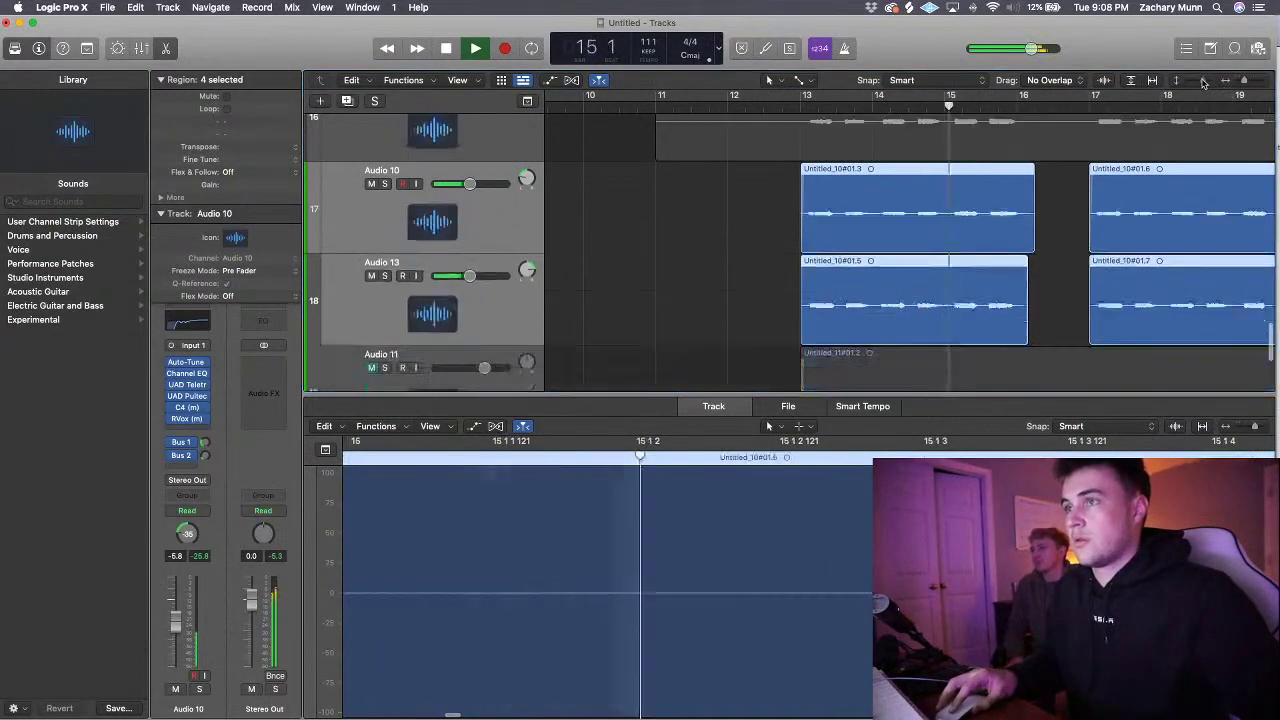
scroll(1012, 222, down, 3)
scroll(1012, 222, up, 5)
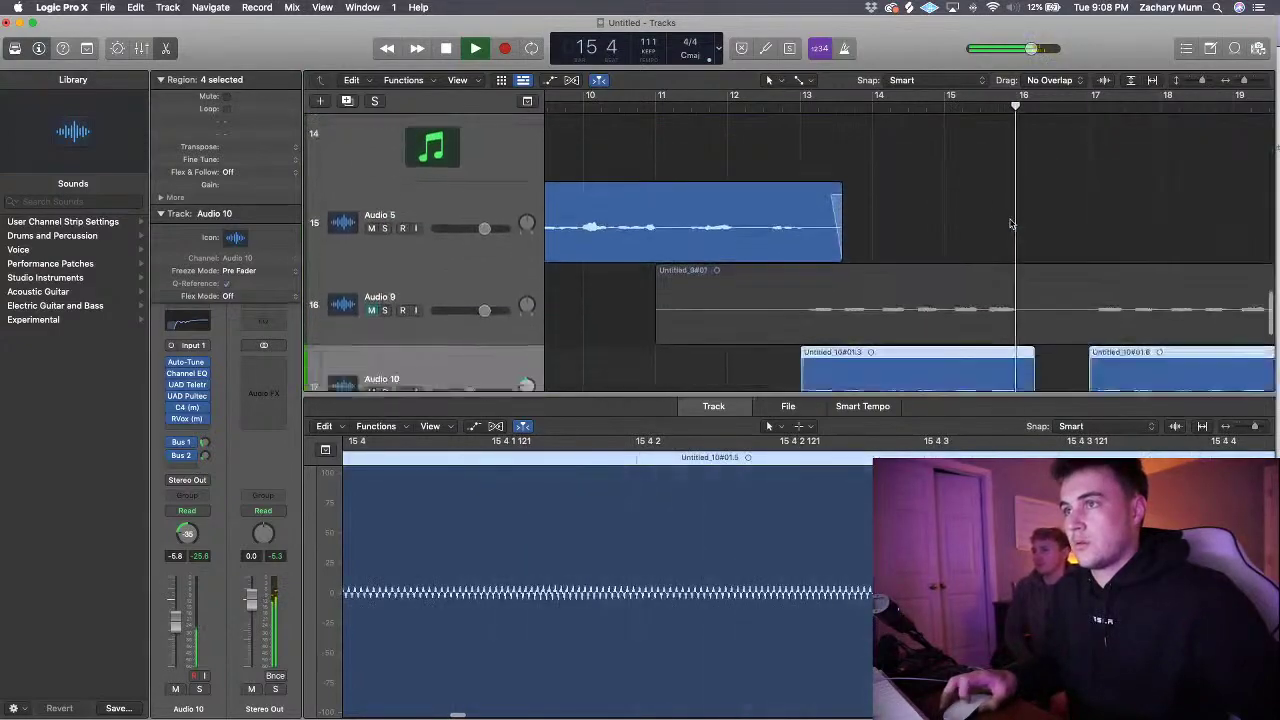
scroll(1012, 222, down, 3)
key(super+Right)
scroll(1010, 222, up, 2)
click(963, 107)
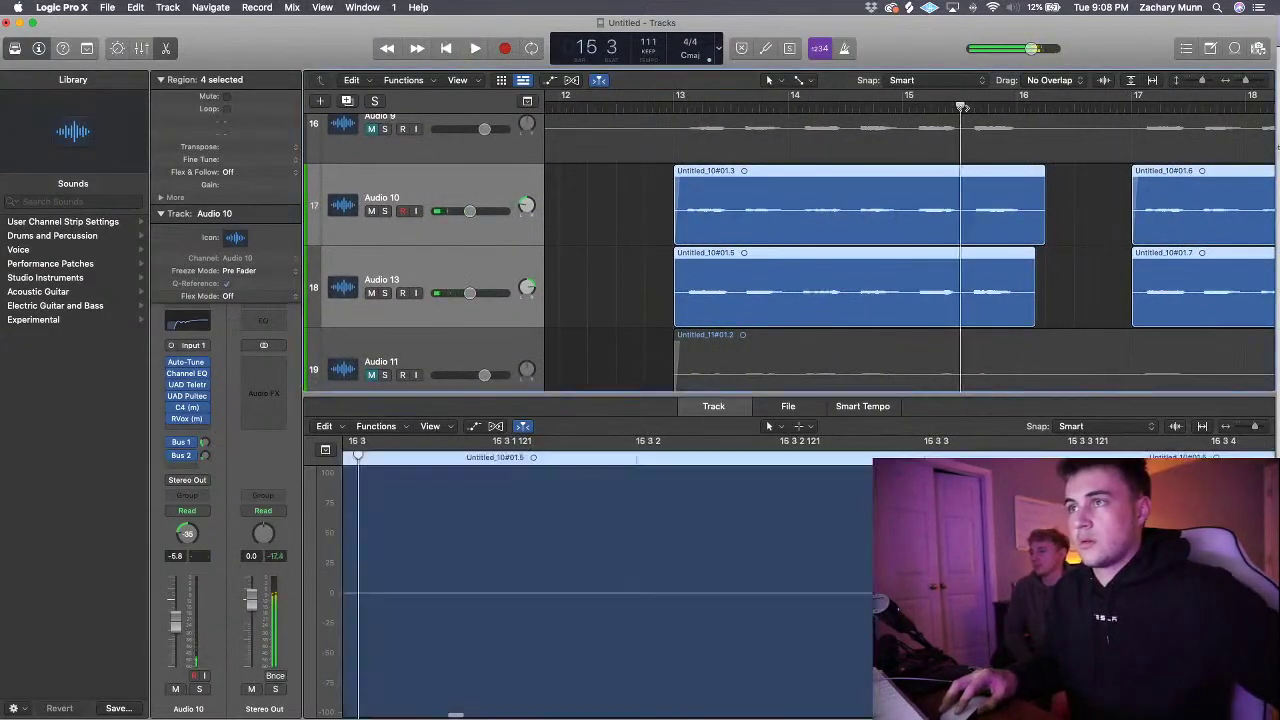
click(977, 131)
key(space)
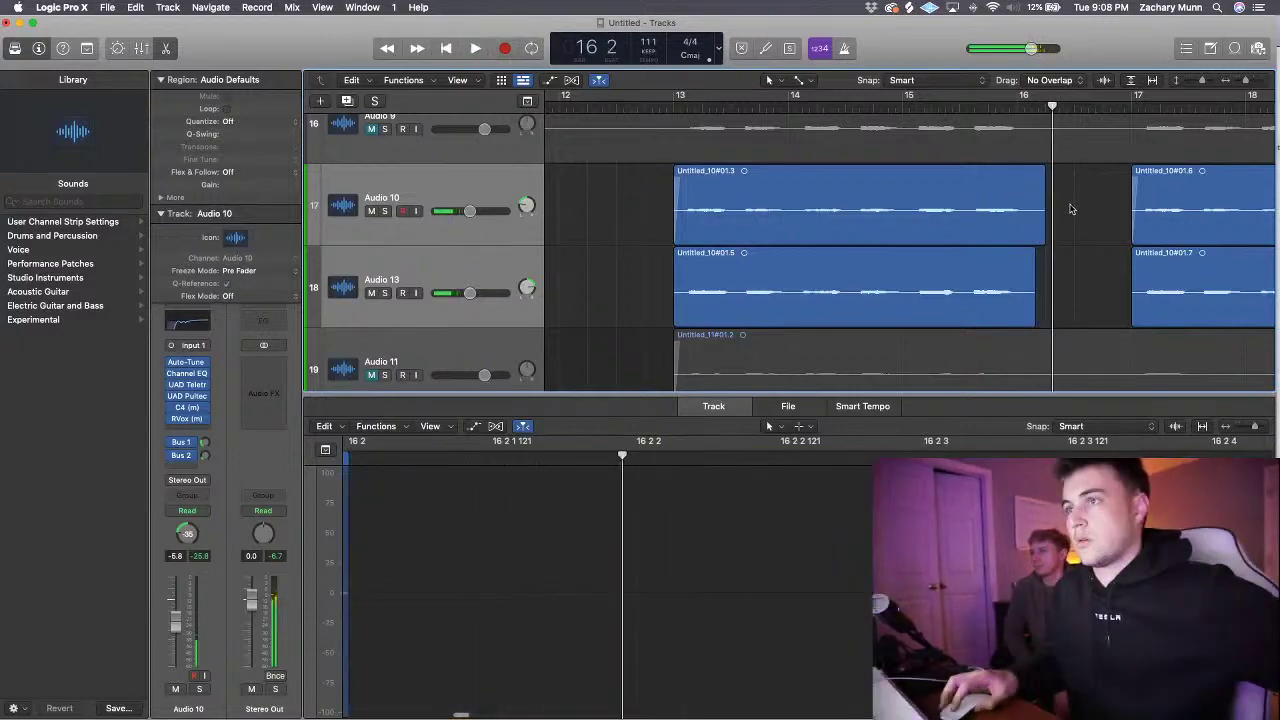
- Split the first regions on Audio 10 and Audio 13 at about bar 16 and delete the parts after the cut
drag(1075, 205, 1025, 274)
click(1018, 104)
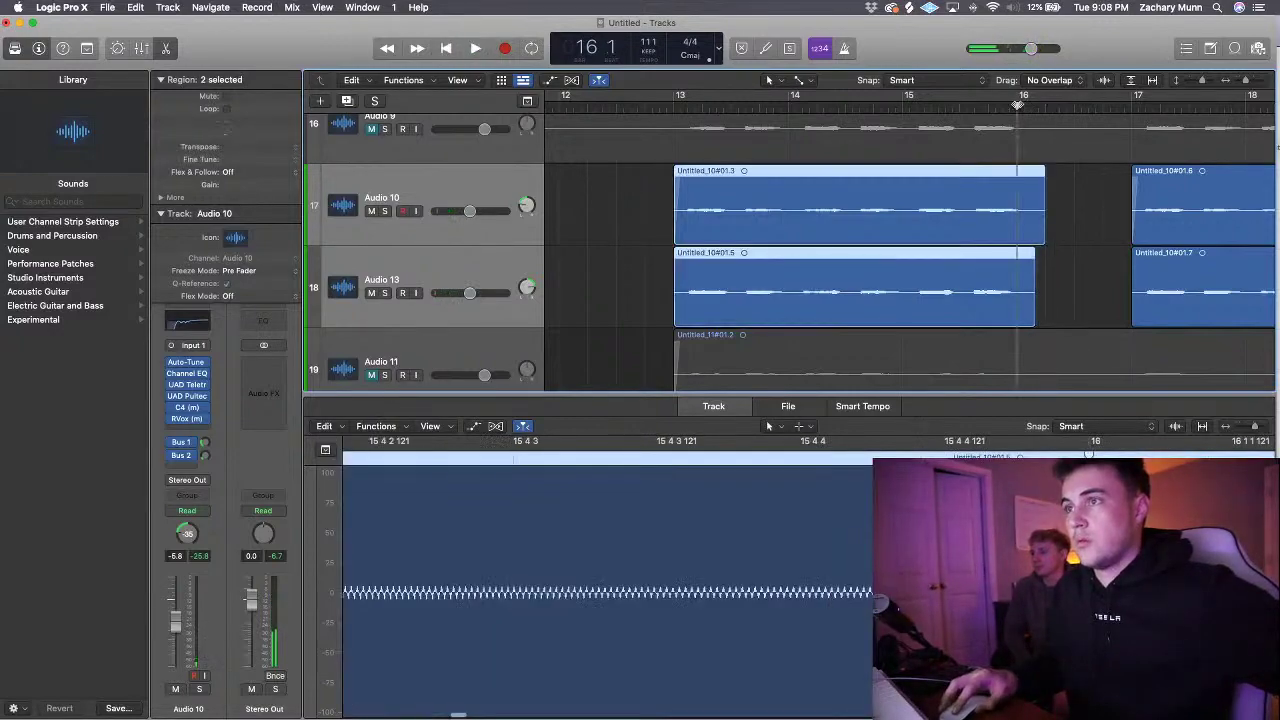
key(super+t)
key(Delete)
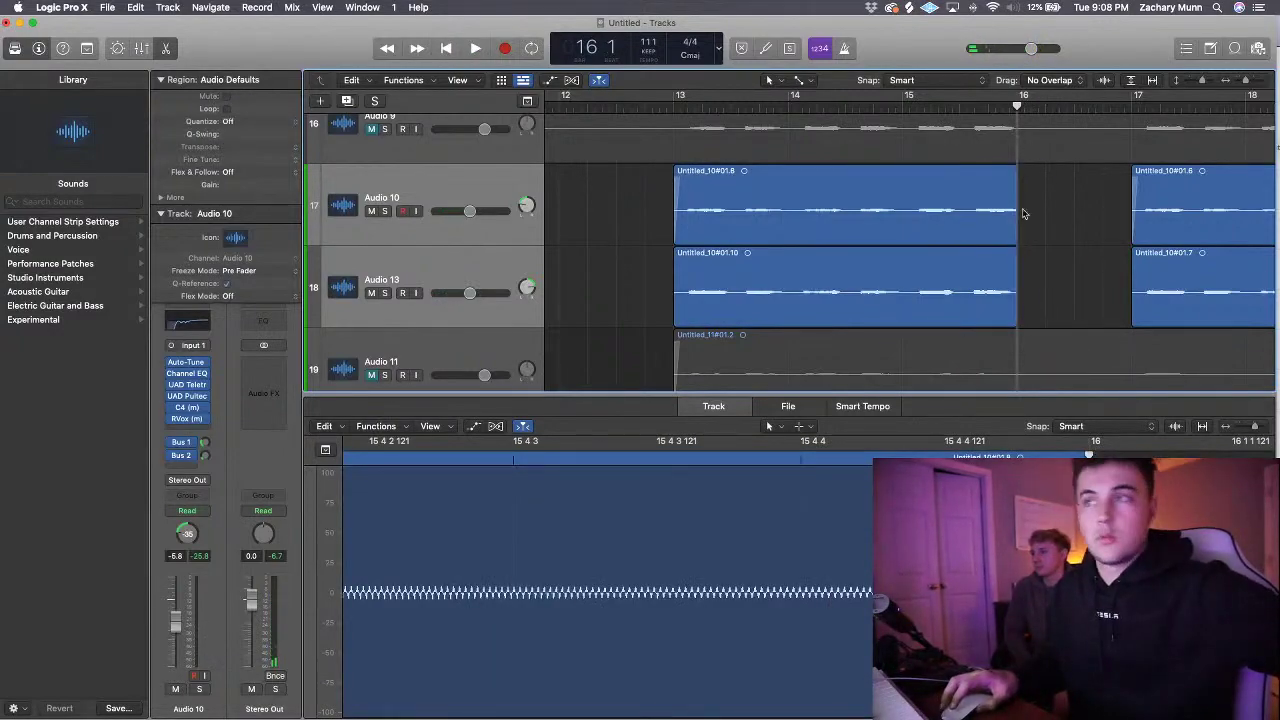
- Add curved fade-outs to the first regions on Audio 10 and Audio 13, extend their ends to bar 16, and play from bar 13
drag(990, 205, 1100, 191)
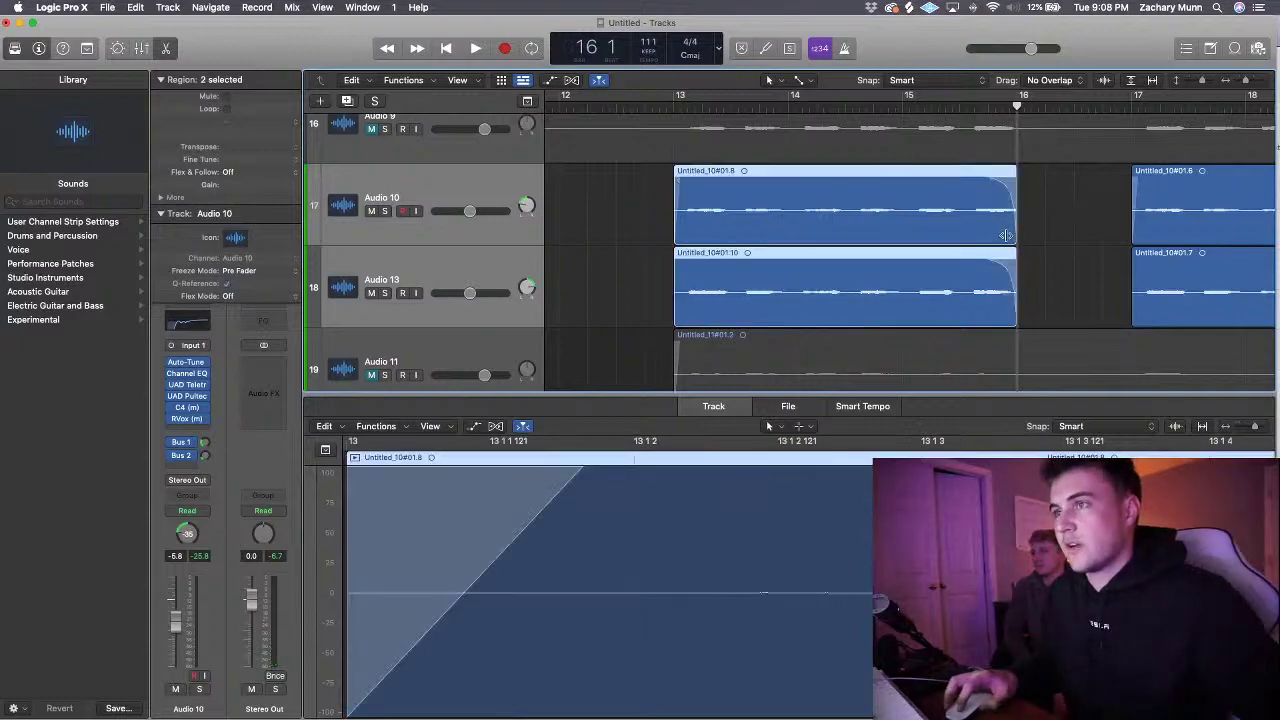
drag(1006, 235, 1018, 235)
click(676, 108)
key(space)
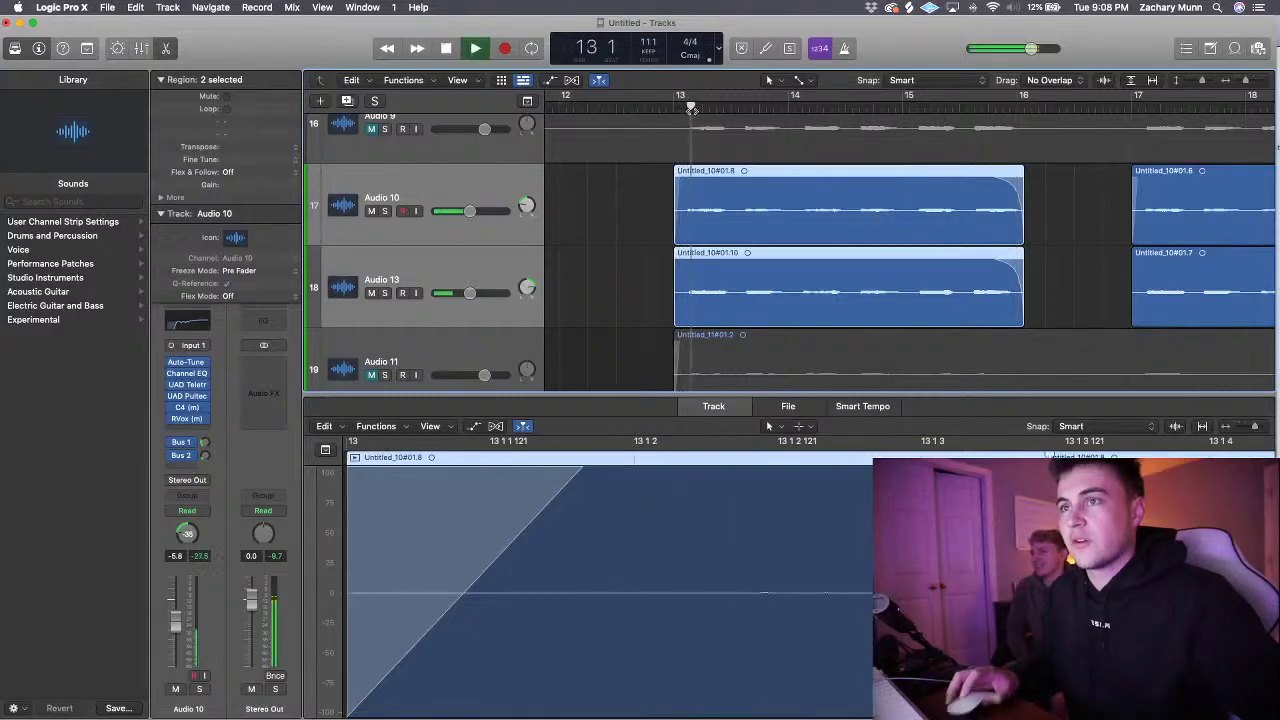
scroll(413, 273, down, 2)
scroll(711, 171, up, 2)
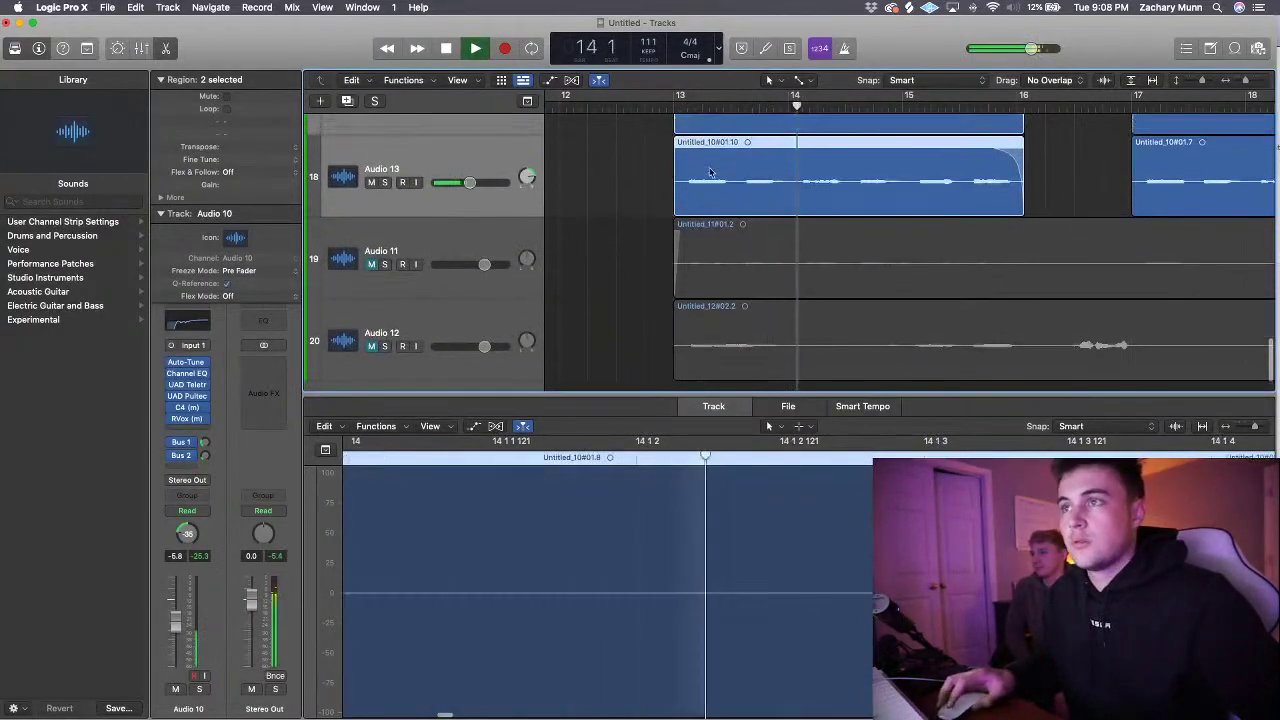
- Add a short fade-in to the bar 17 region on Audio 13 and trim both bar 17 regions to start slightly after the bar line
scroll(711, 171, right, 4)
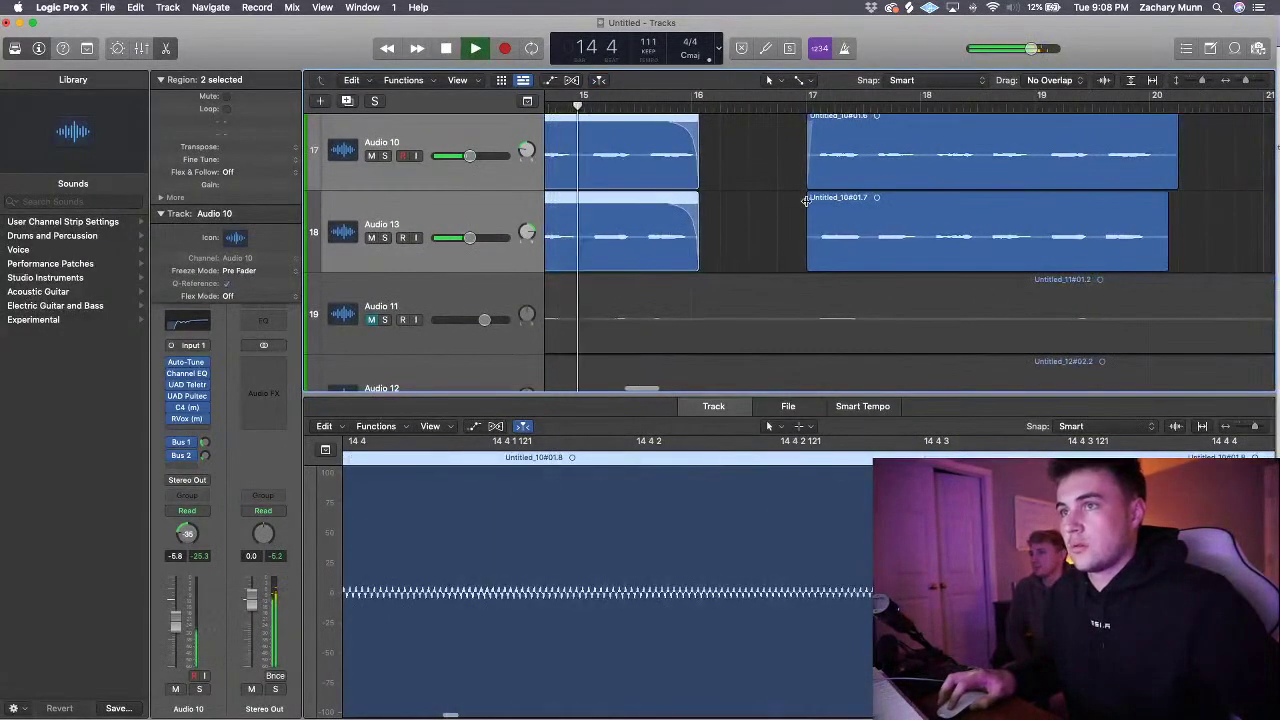
click(808, 202)
click(812, 183)
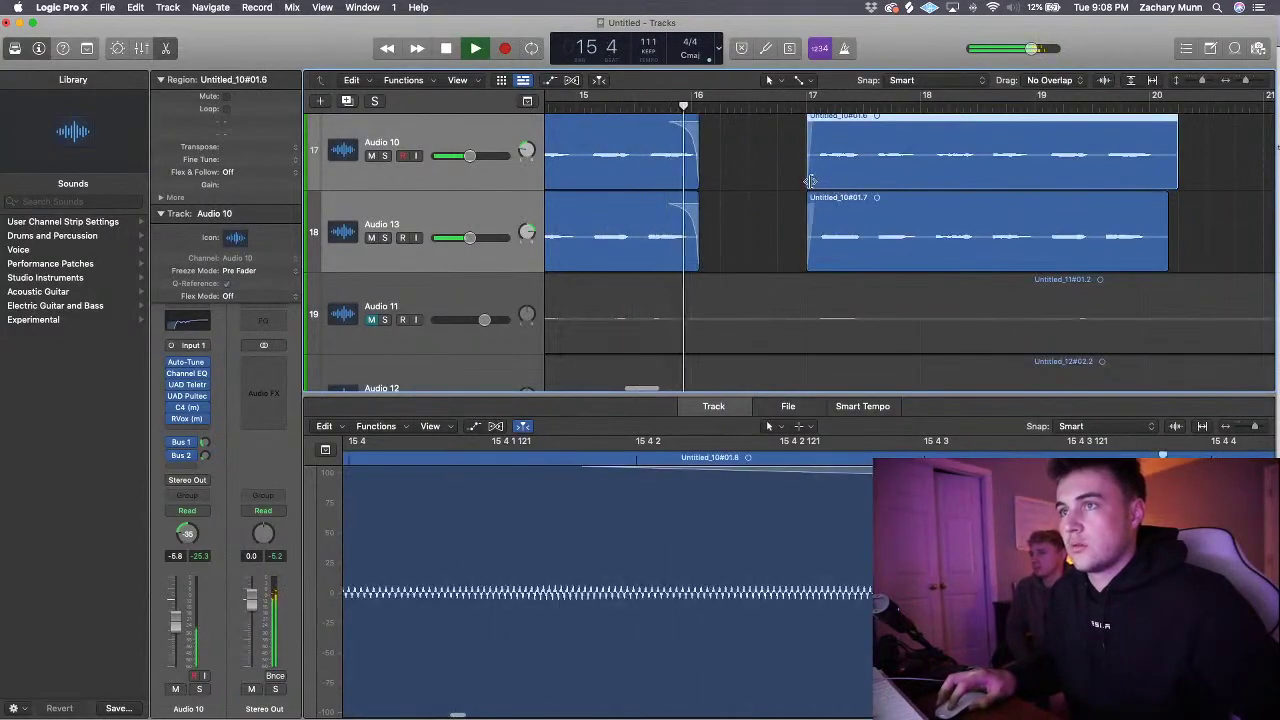
drag(810, 183, 815, 186)
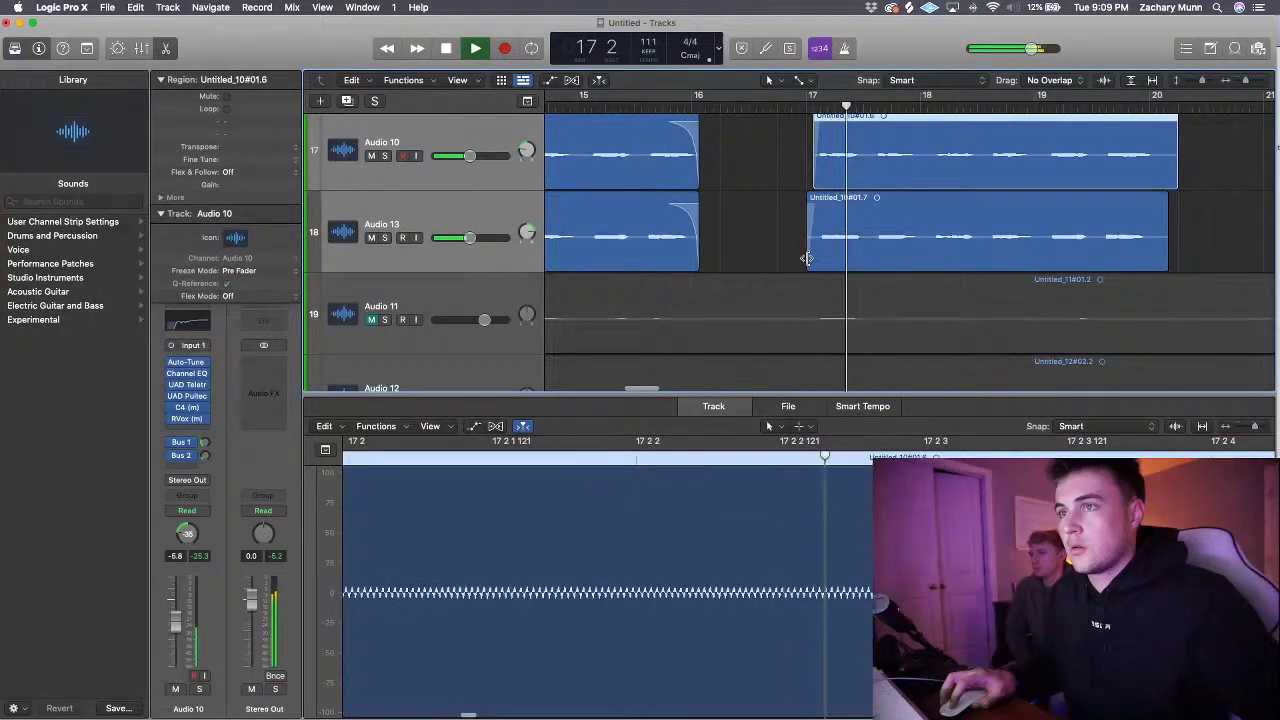
drag(806, 258, 813, 258)
scroll(771, 209, down, 5)
scroll(771, 209, up, 4)
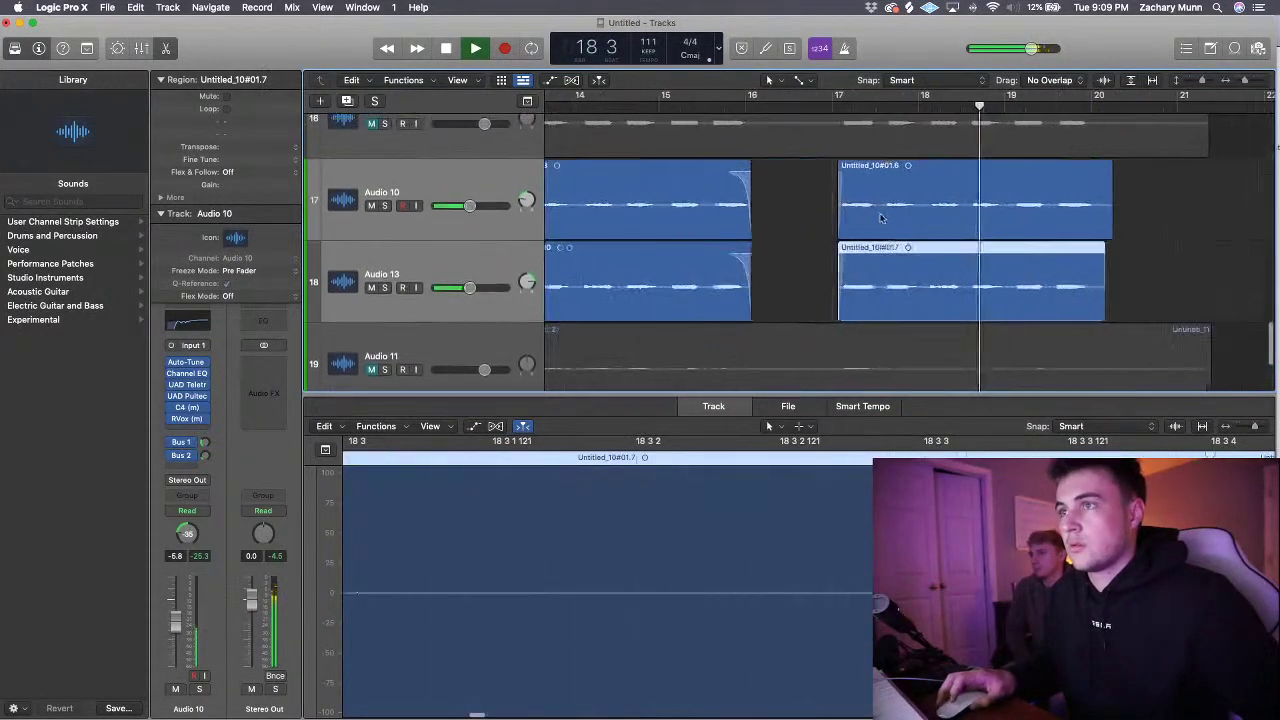
scroll(1050, 208, up, 3)
scroll(1050, 213, down, 5)
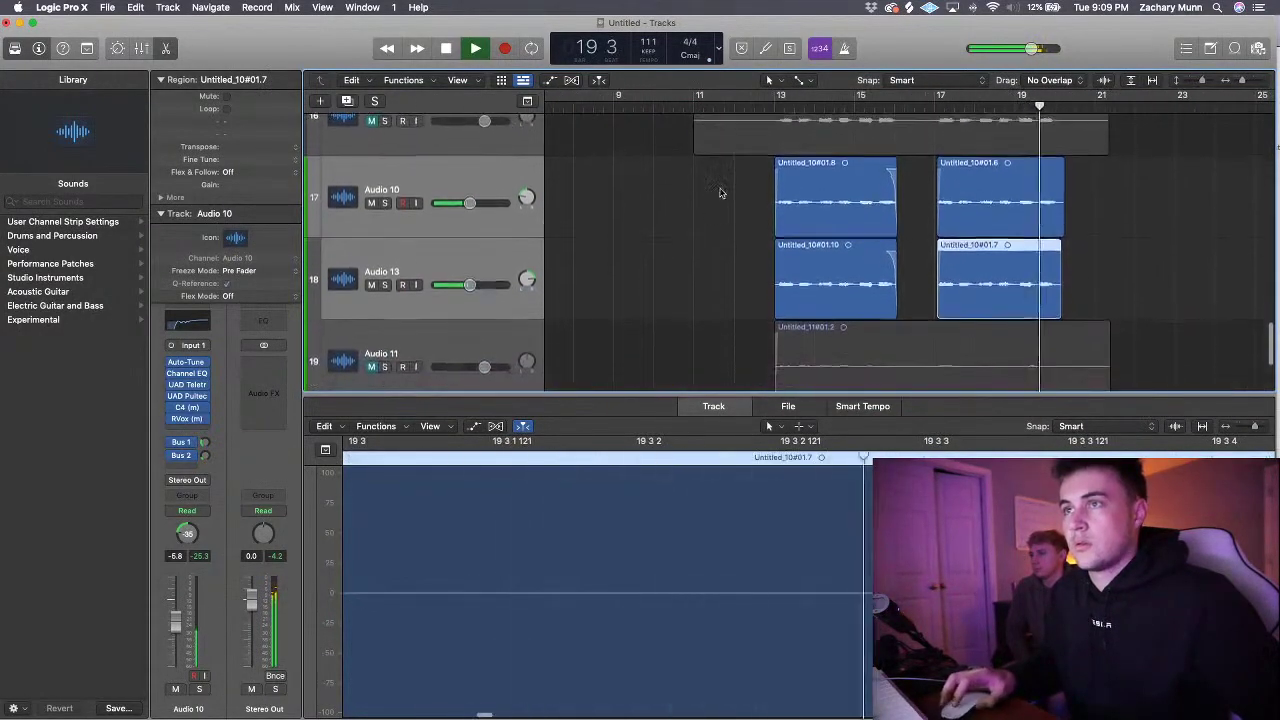
- Stop playback, trim the start of the Audio 9 region to bar 13, and duplicate the Audio 9 track with its settings
scroll(722, 193, up, 3)
key(space)
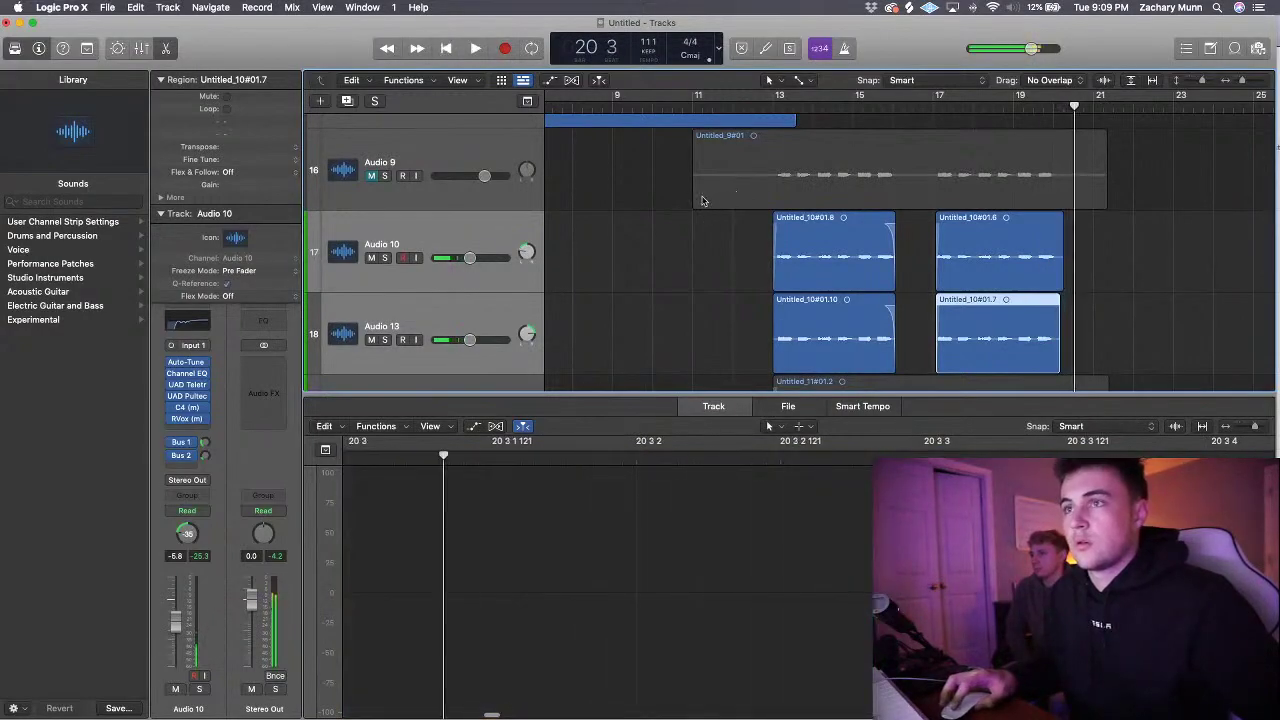
drag(694, 201, 774, 201)
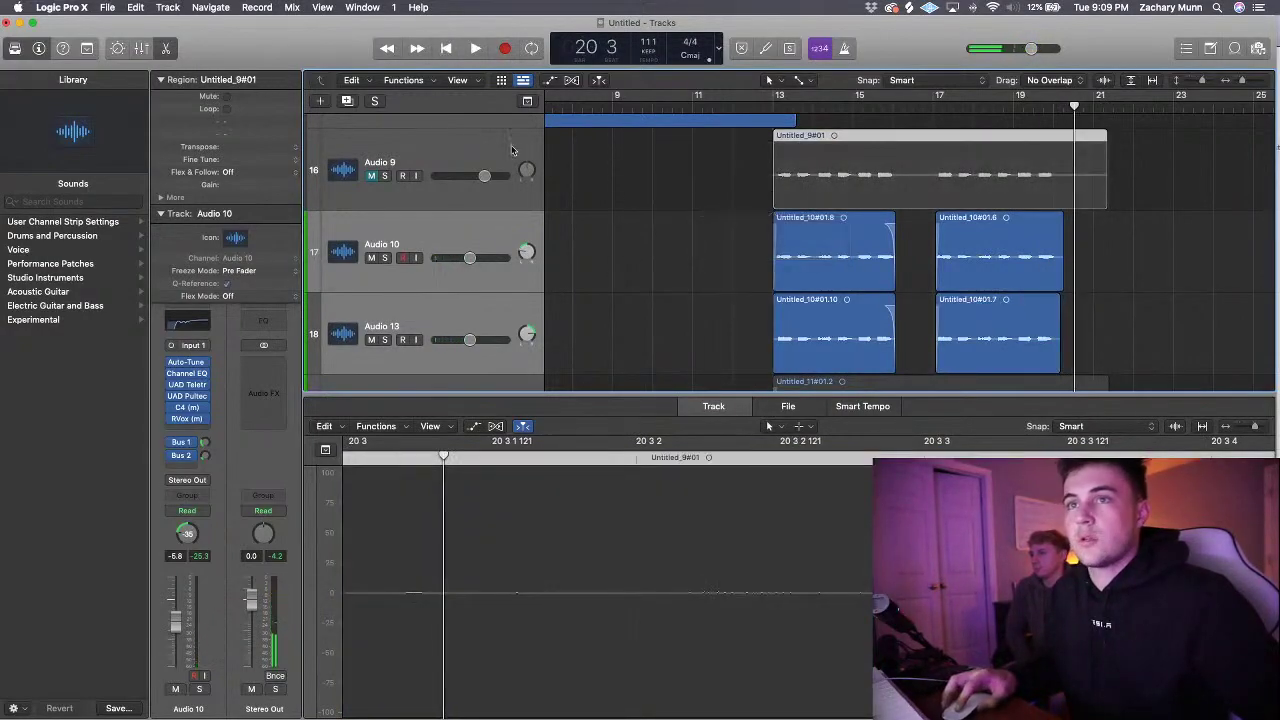
click(709, 146)
key(super+d)
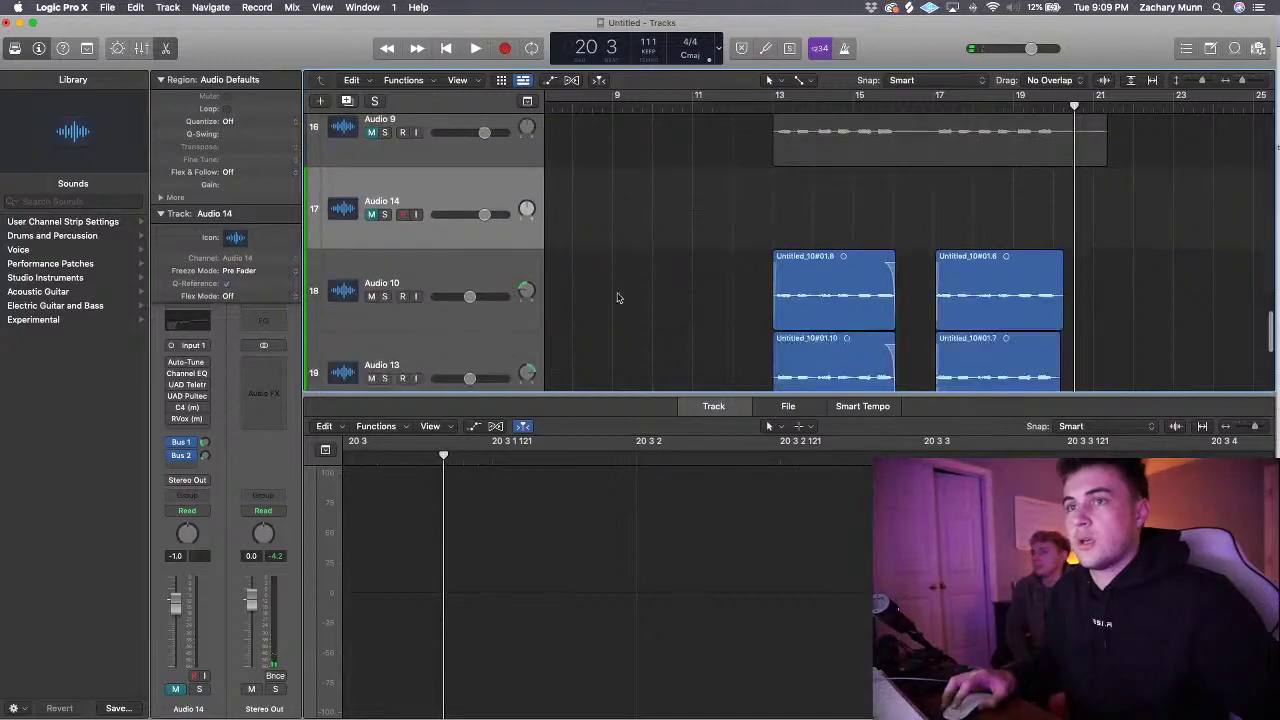
- Split the Audio 9 region at bar 16 beat 3 and layer its phrases across Audio 9 and Audio 14 at bars 13 and 17
click(999, 168)
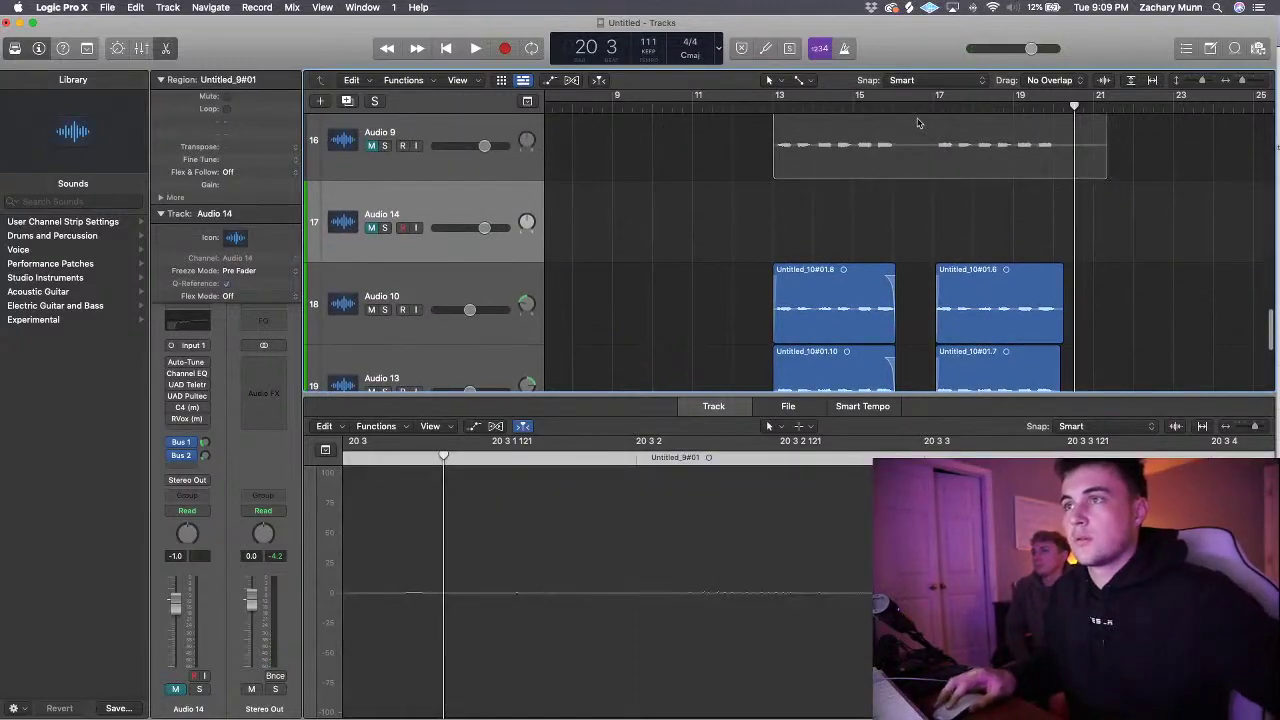
key(comma)
key(comma)
key(comma)
key(comma)
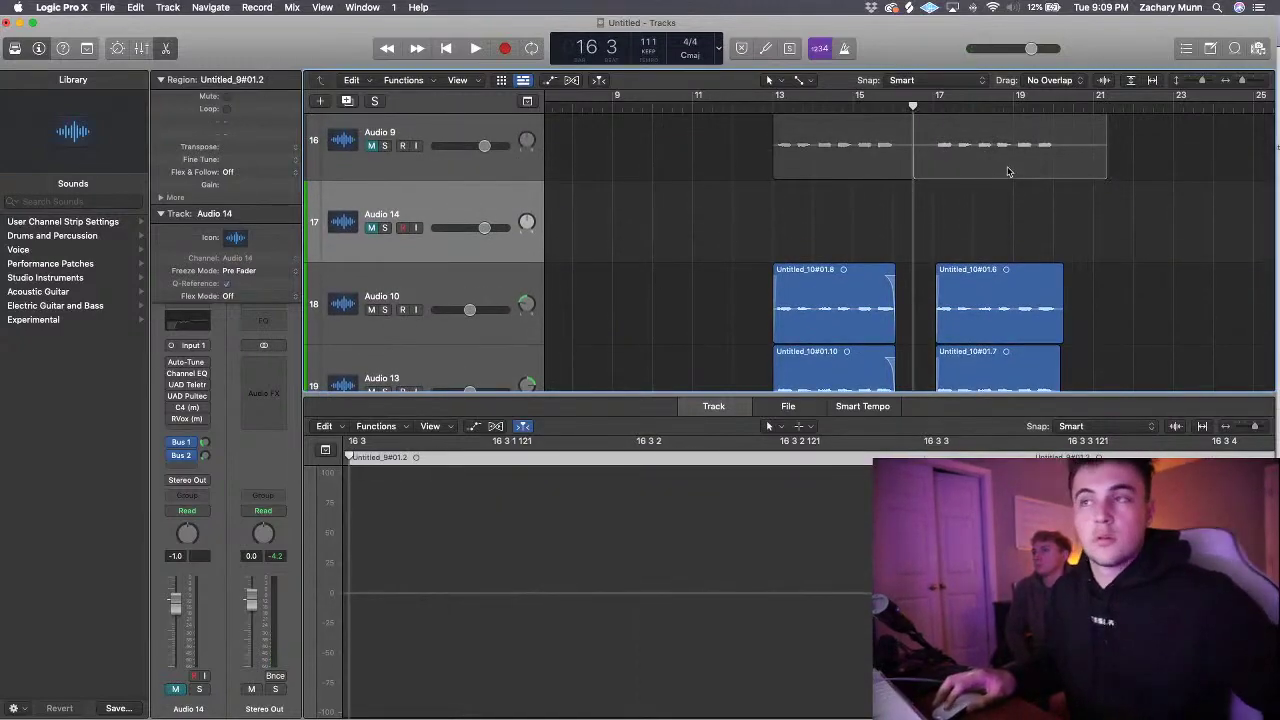
drag(1007, 166, 966, 170)
mouse_move(981, 173)
mouse_down()
mouse_move(964, 176)
mouse_move(988, 155)
mouse_up()
- Split the bar 17 regions on Audio 9 and Audio 14 just after the bar line and delete the silent lead-ins
key(super+Right)
key(super+Right)
key(super+Right)
click(946, 105)
key(super+Left)
key(super+Left)
key(super+Left)
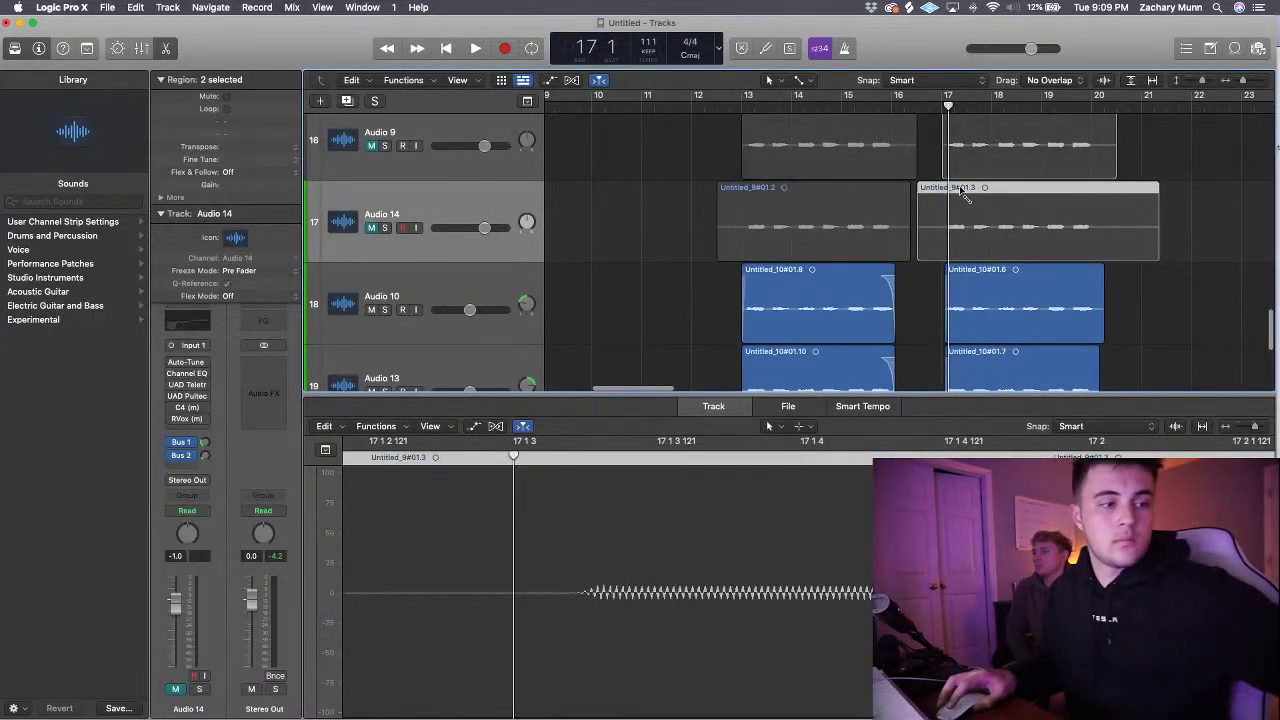
drag(920, 305, 944, 176)
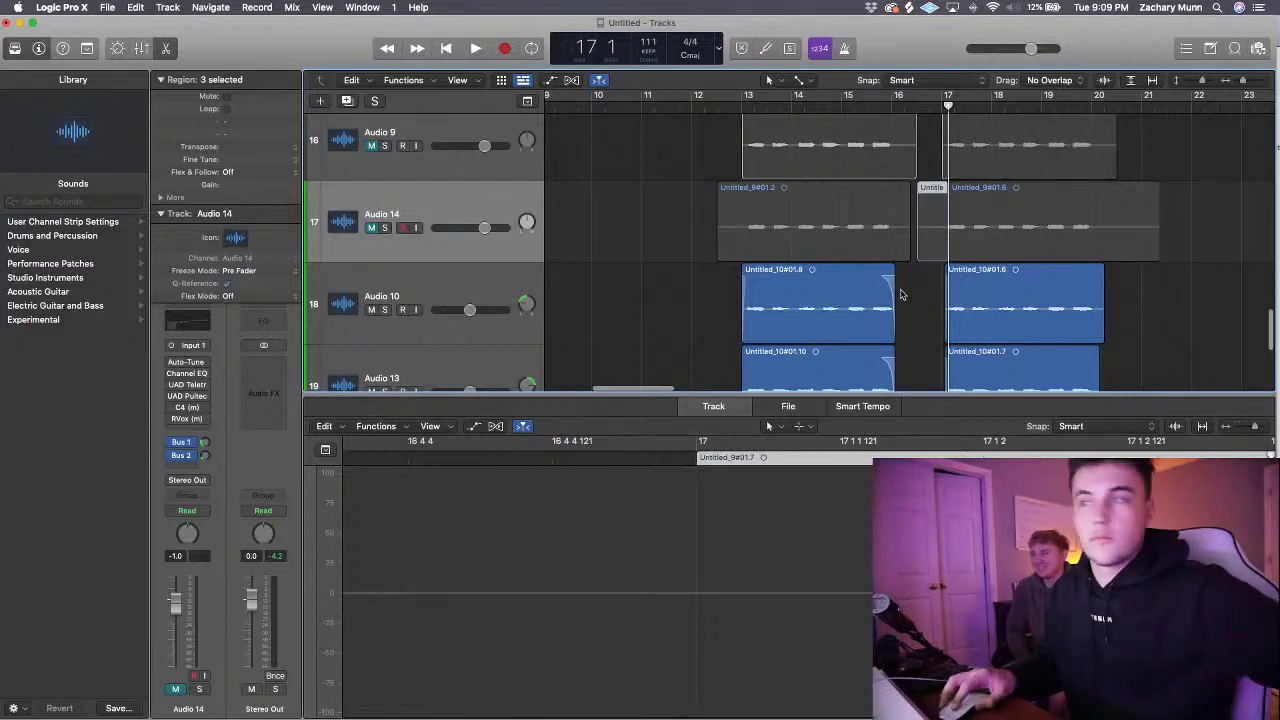
click(901, 290)
drag(942, 271, 958, 230)
key(BackSpace)
- Align the starts of the bar 17 regions on Audio 9 and Audio 14 to about 17 1 2 and add curved fade-ins
key(super+Right)
key(super+Right)
key(super+Right)
key(super+Right)
key(super+Right)
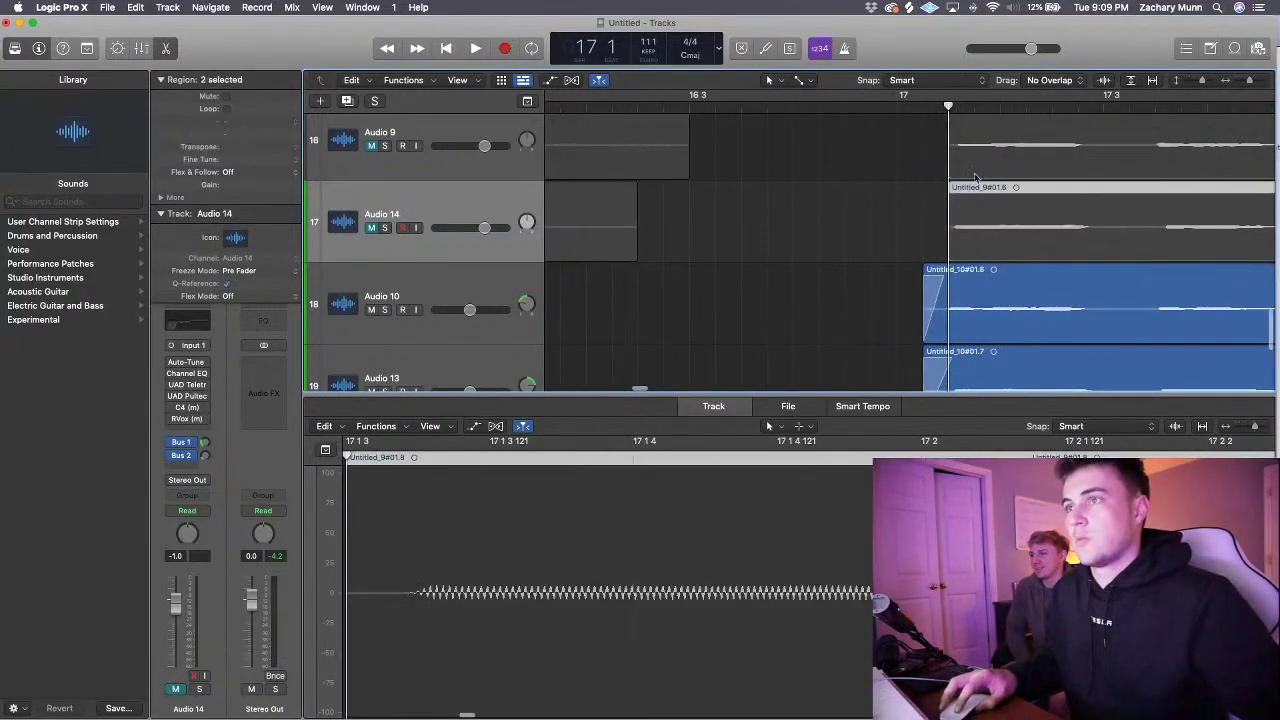
drag(950, 160, 1062, 237)
key(super+Left)
click(873, 175)
scroll(1062, 237, right, 3)
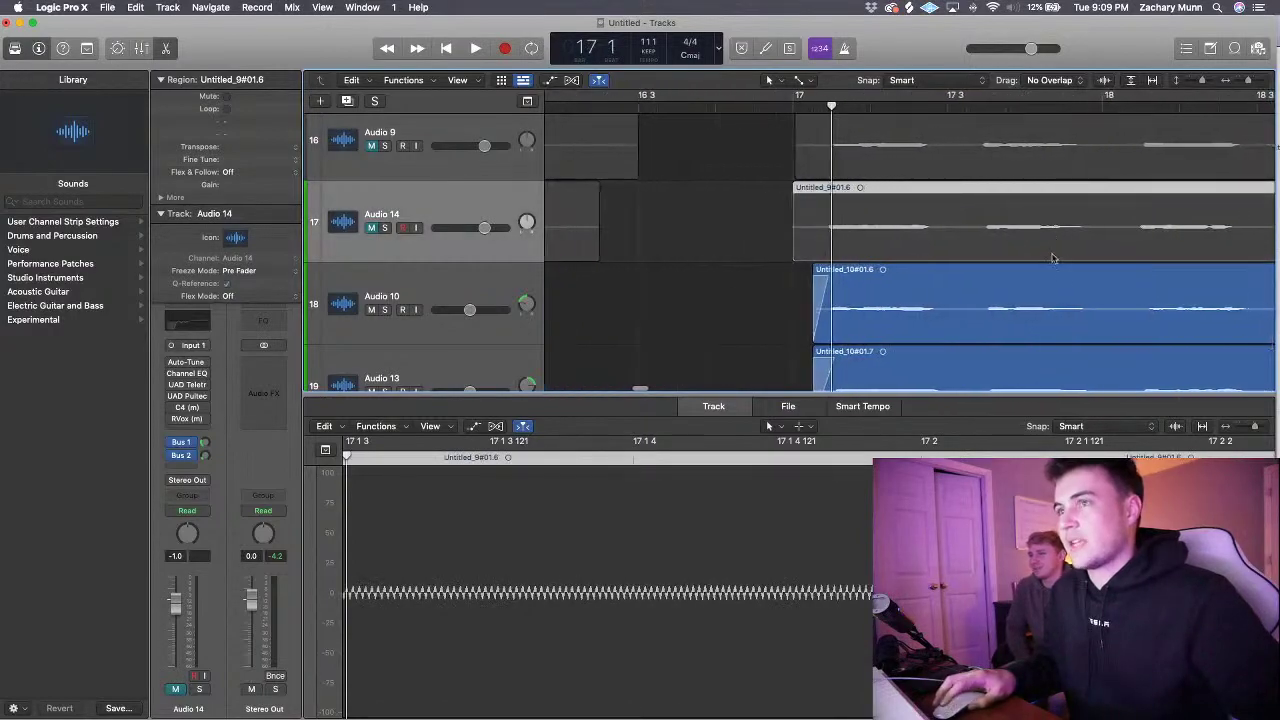
key(super+Right)
drag(900, 234, 906, 233)
drag(794, 166, 816, 164)
click(792, 228)
drag(814, 242, 810, 252)
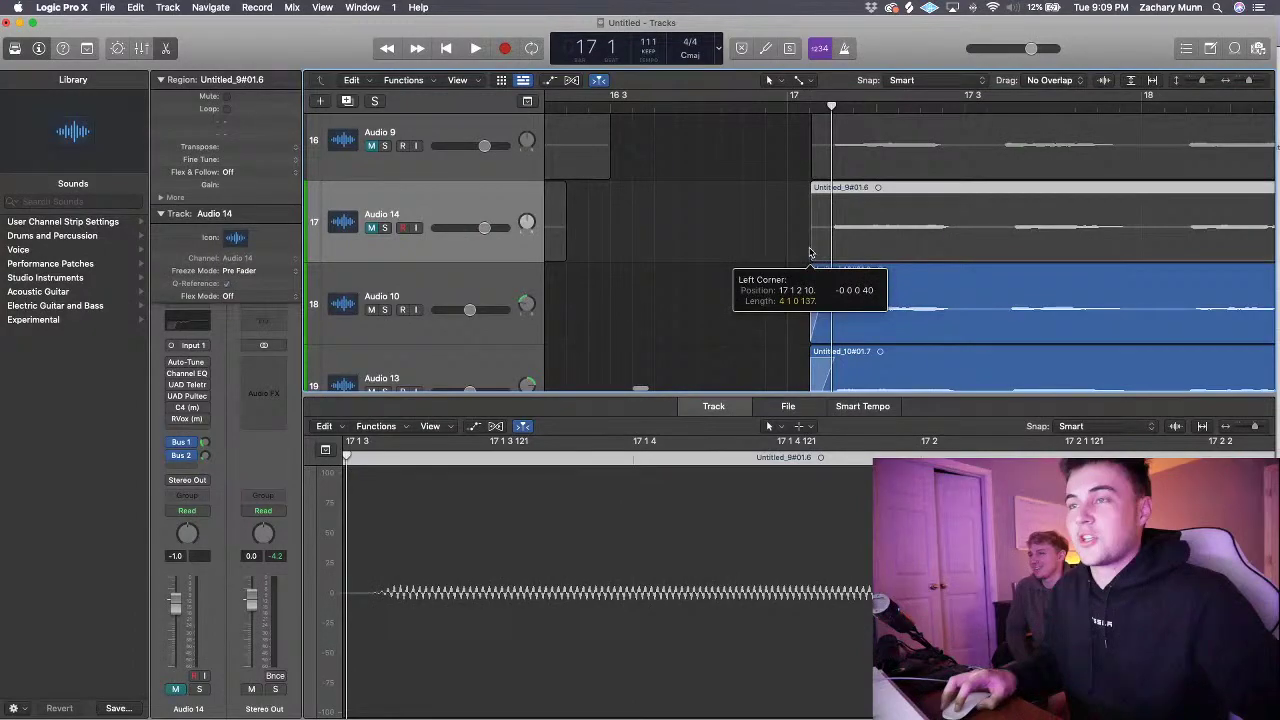
- Cut the lead-ins off the first regions on Audio 9 and Audio 14 just after bar 13 and add short curved fade-ins
scroll(812, 240, up, 2)
scroll(815, 213, left, 5)
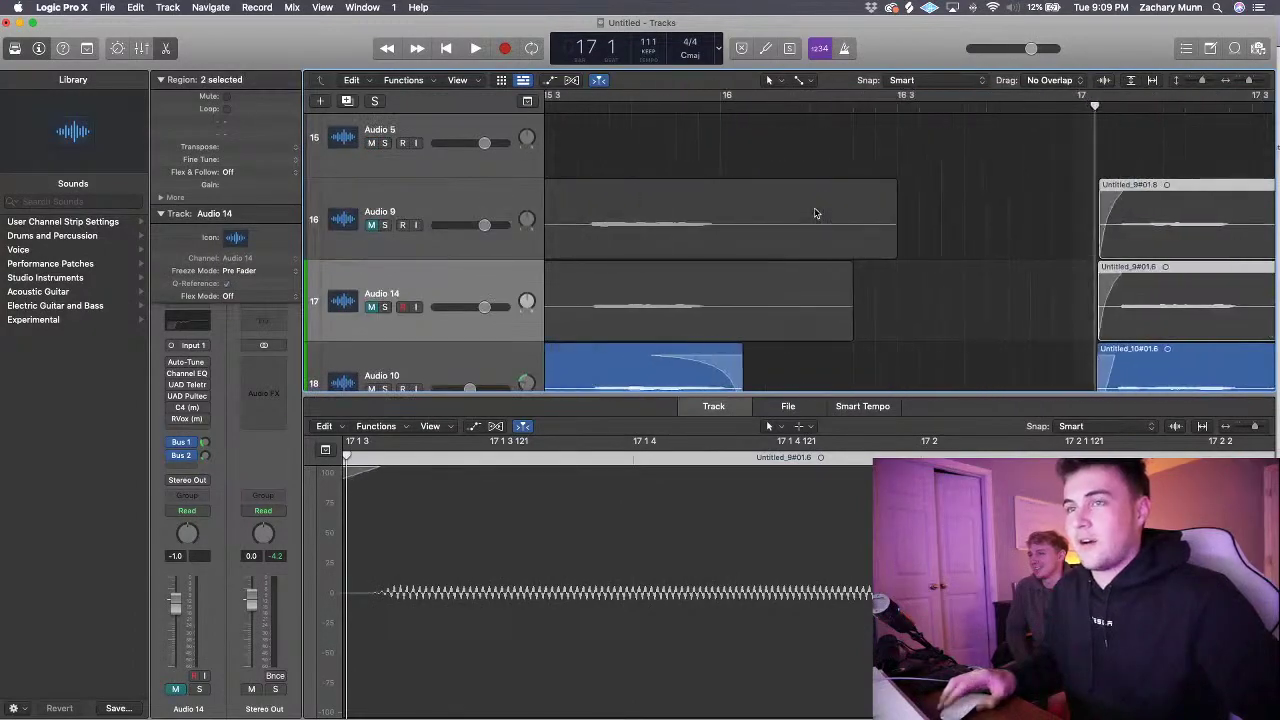
scroll(815, 213, left, 10)
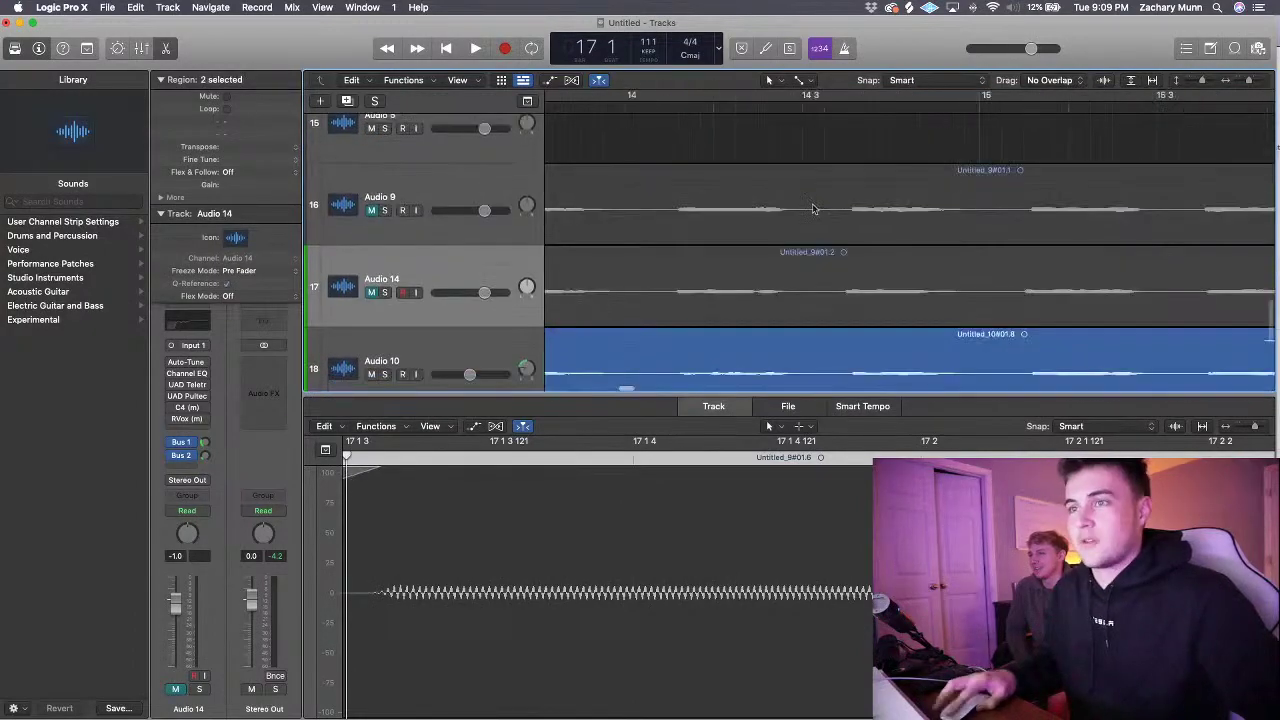
scroll(813, 209, left, 8)
scroll(813, 209, down, 1)
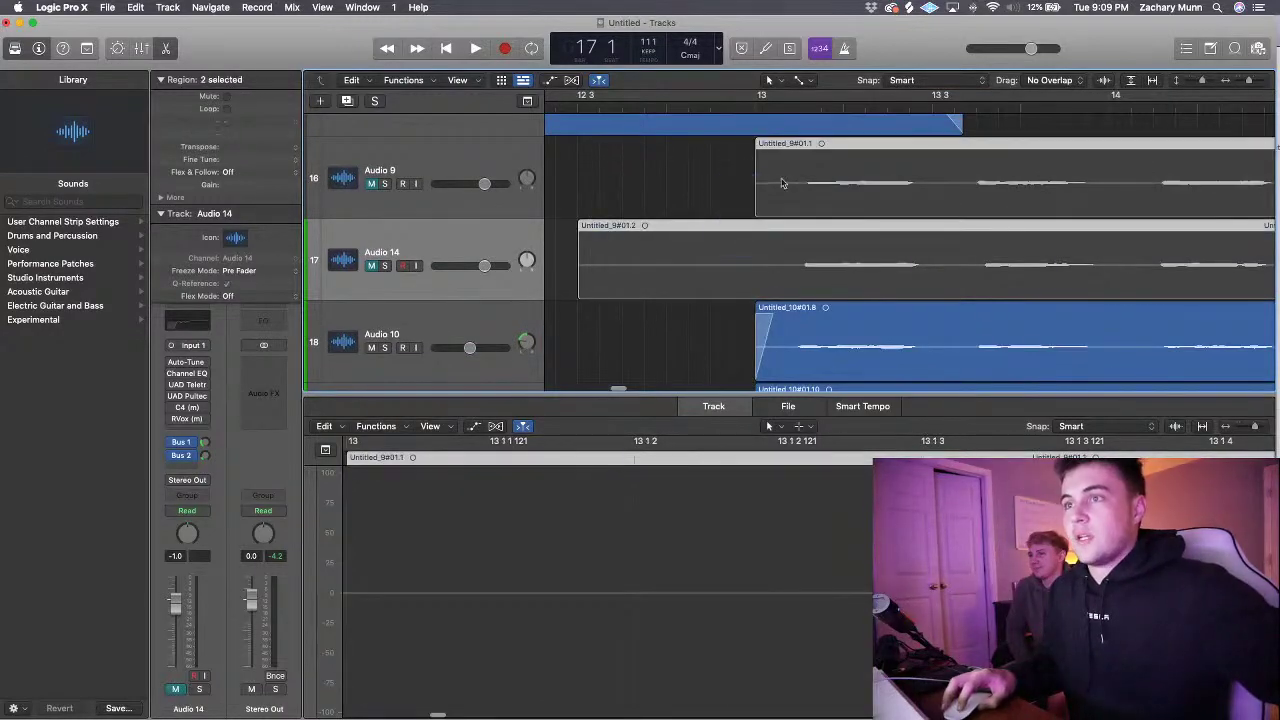
click(798, 105)
scroll(772, 110, up, 1)
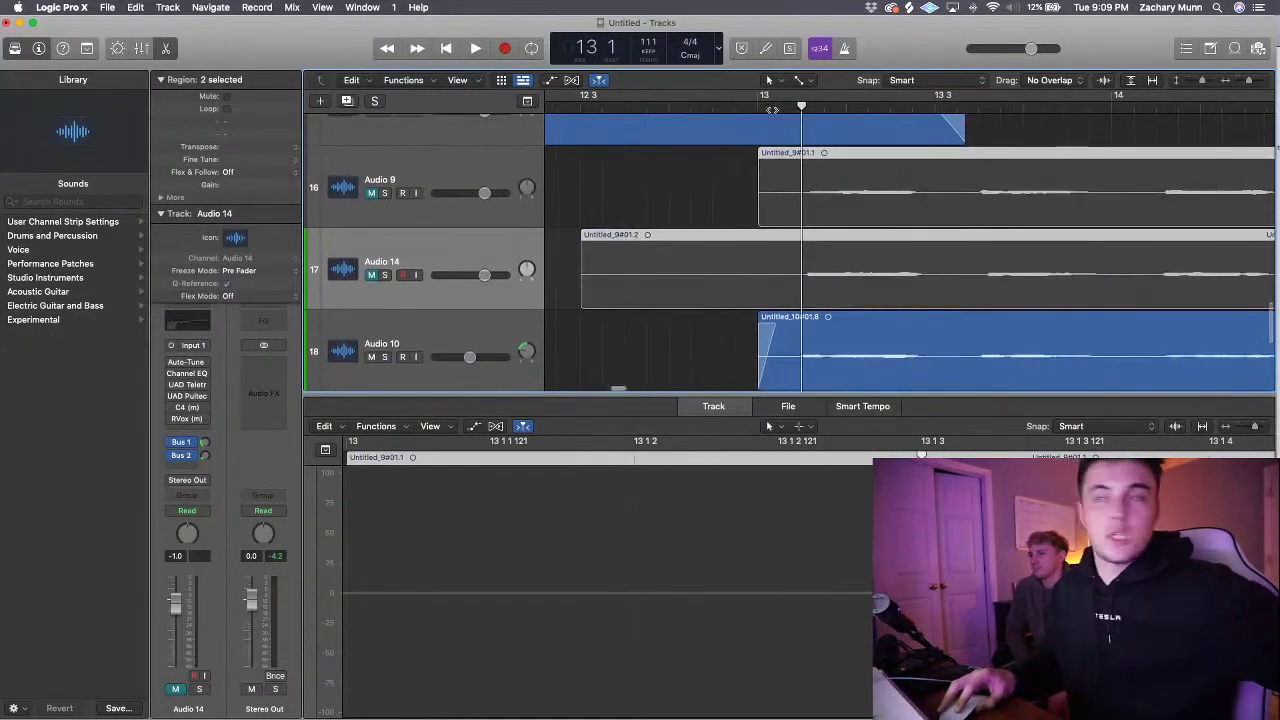
drag(800, 104, 779, 104)
key(super+t)
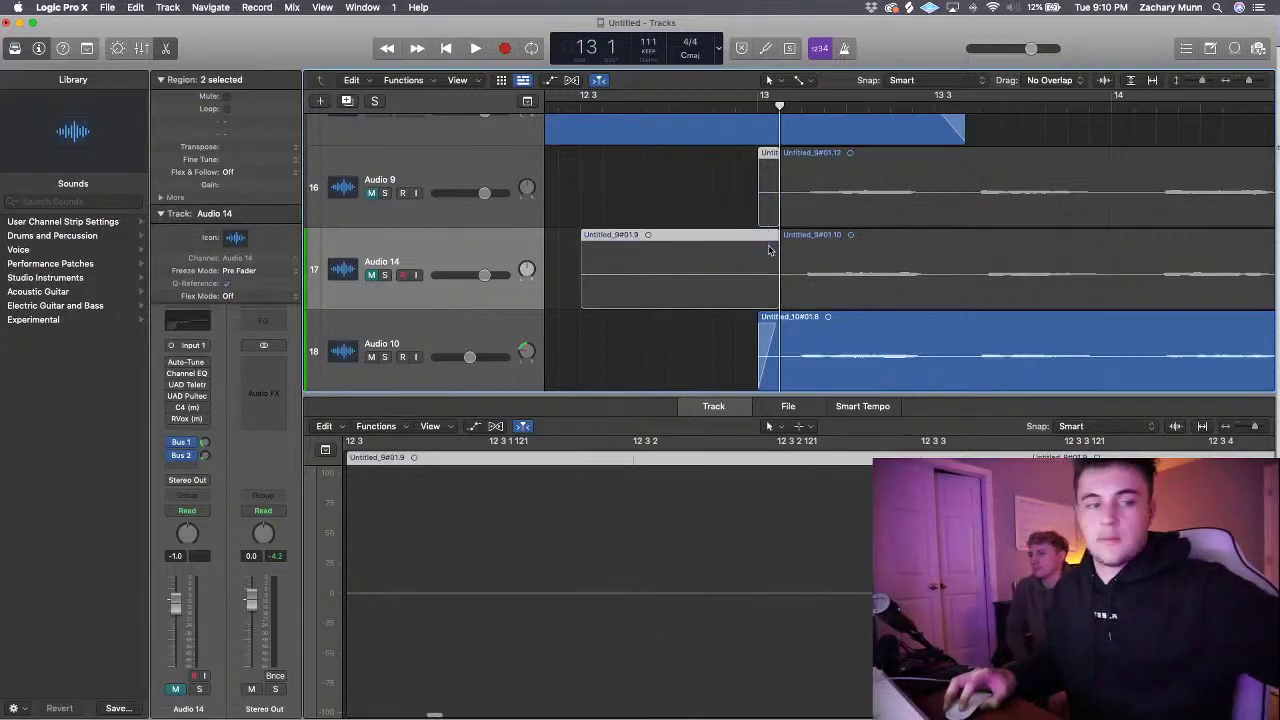
key(BackSpace)
mouse_move(781, 163)
mouse_down()
mouse_move(806, 163)
mouse_move(781, 177)
mouse_up()
- Move the bar 13 region from Audio 14 onto a duplicate of the Audio 10 track and pan that track to -64
key(super+Left)
key(super+Left)
key(super+Left)
key(super+Left)
scroll(651, 211, right, 2)
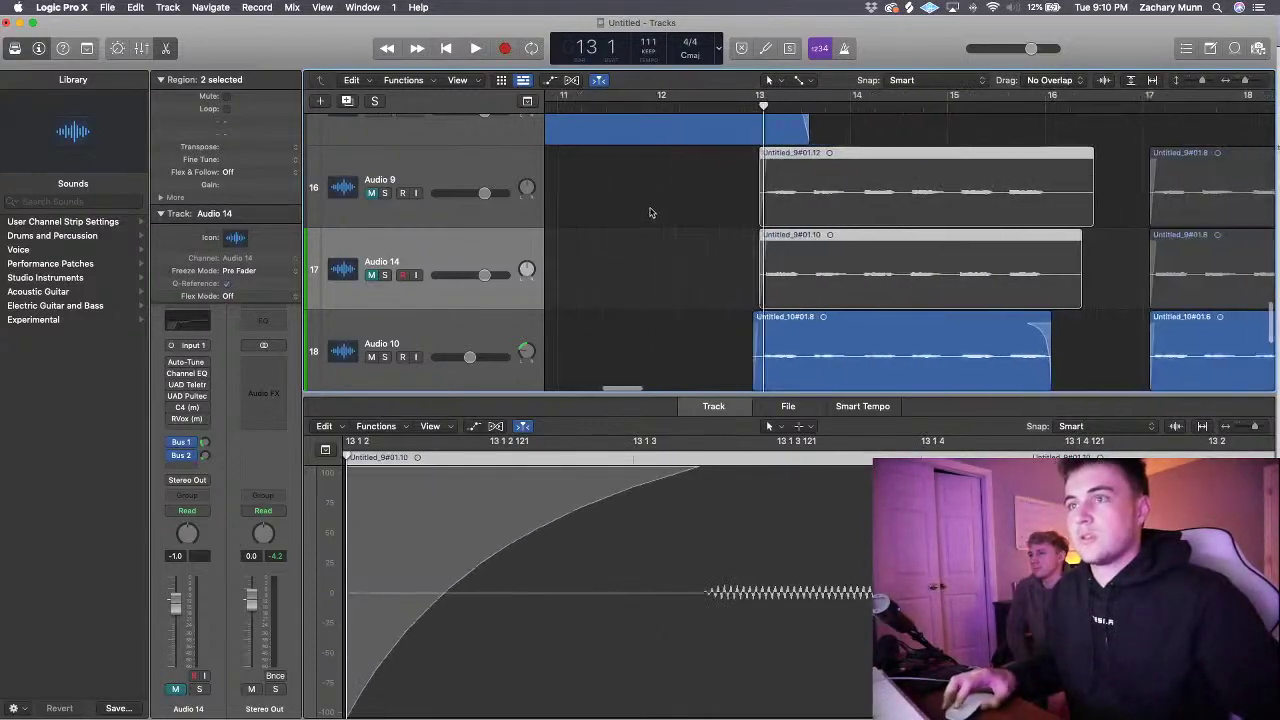
scroll(652, 211, down, 2)
scroll(651, 211, down, 1)
click(490, 231)
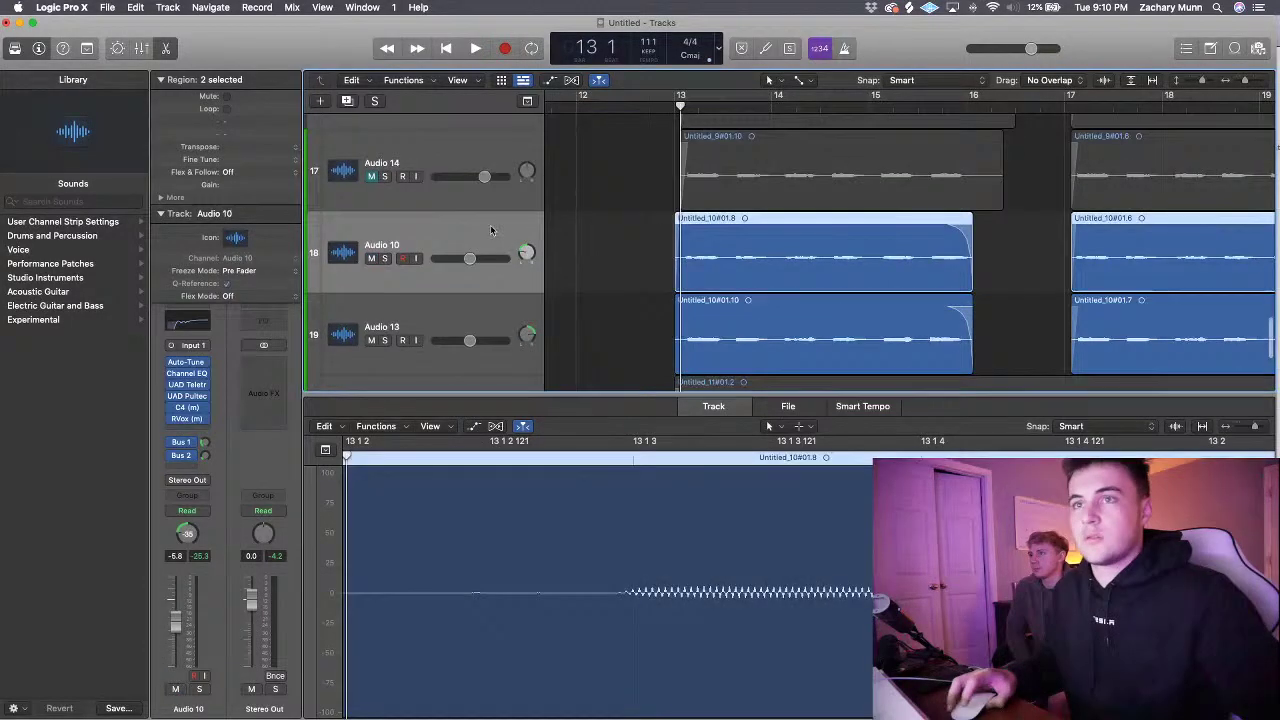
drag(780, 143, 780, 310)
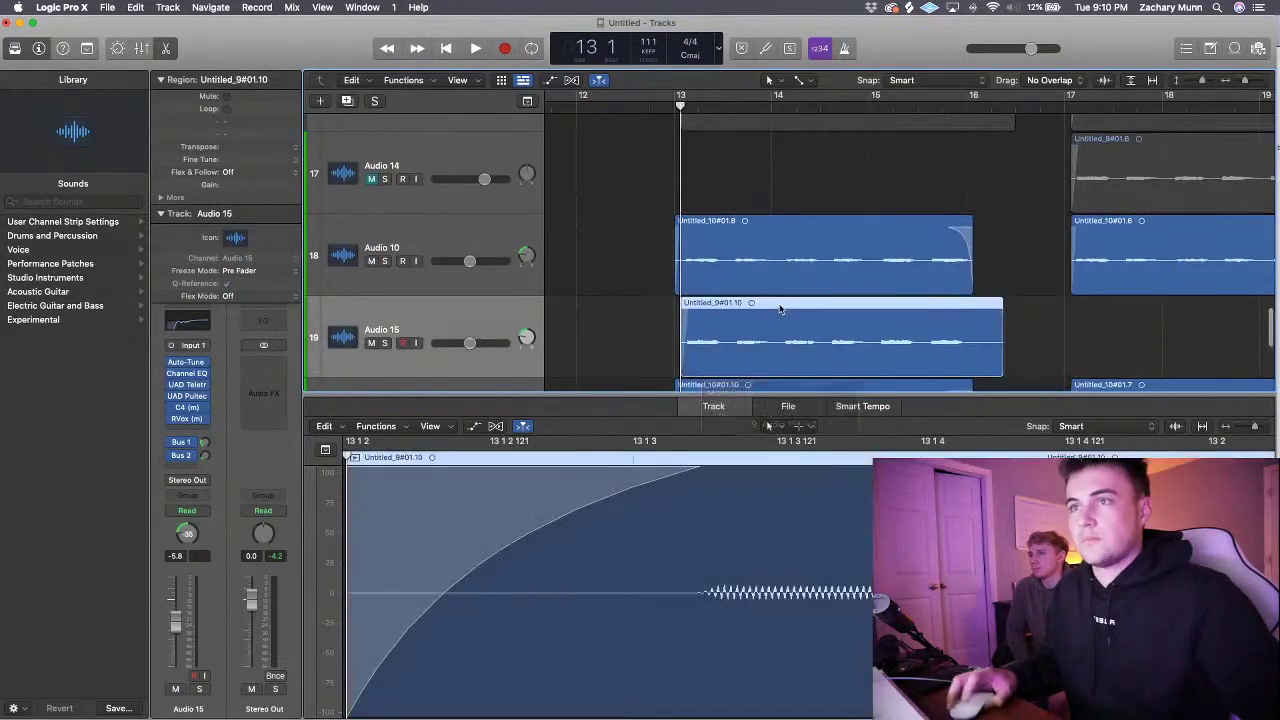
drag(512, 338, 506, 352)
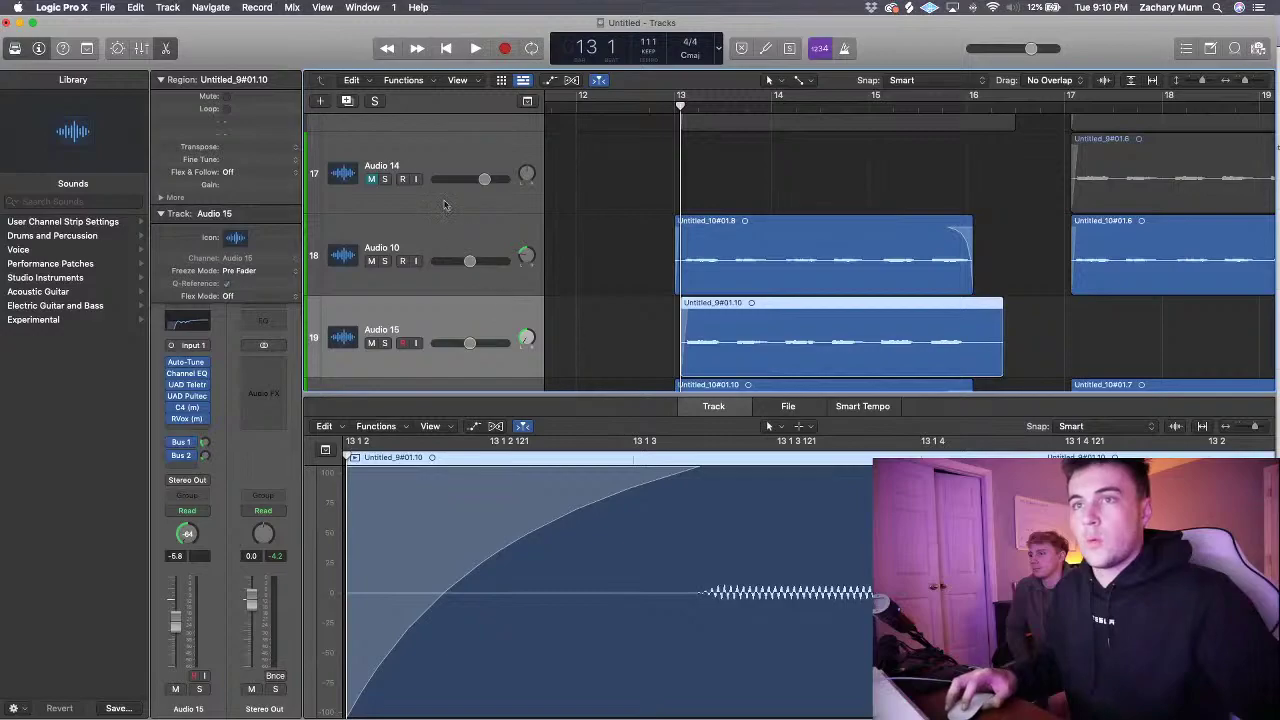
- Duplicate the Audio 15 track, move both new tracks above Audio 10, and pan the newest one to +63
click(347, 101)
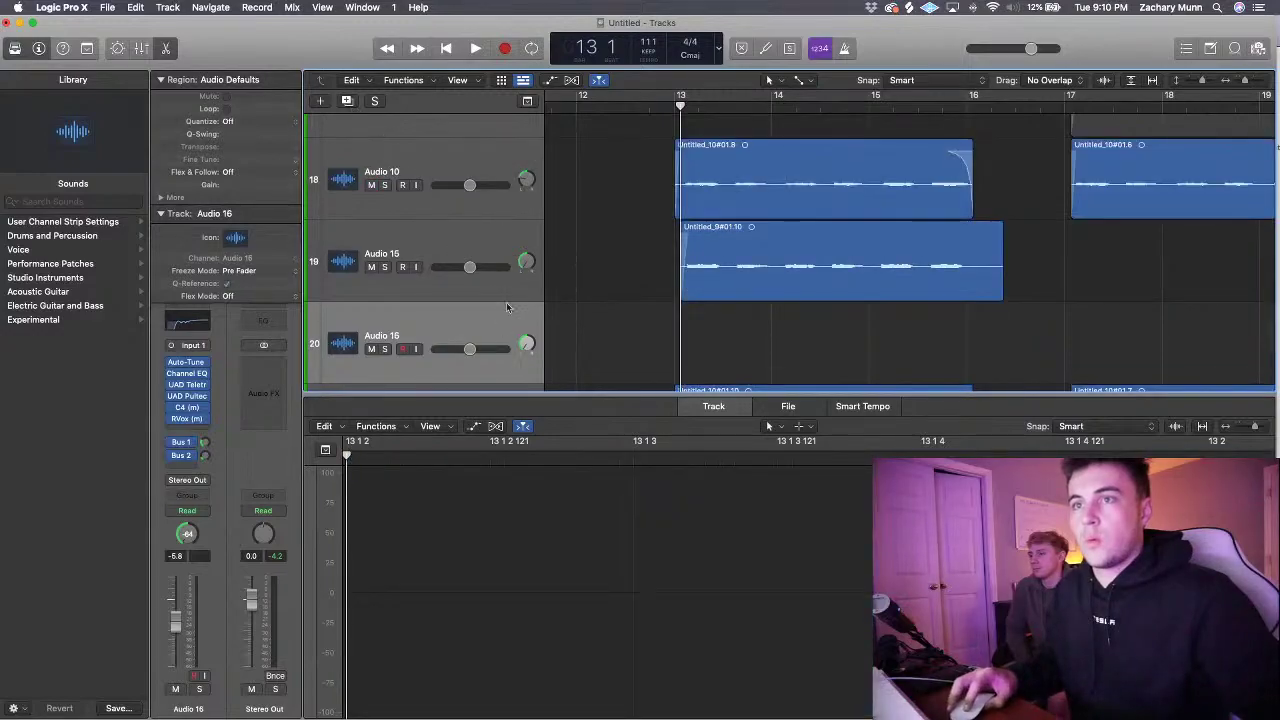
drag(506, 247, 505, 185)
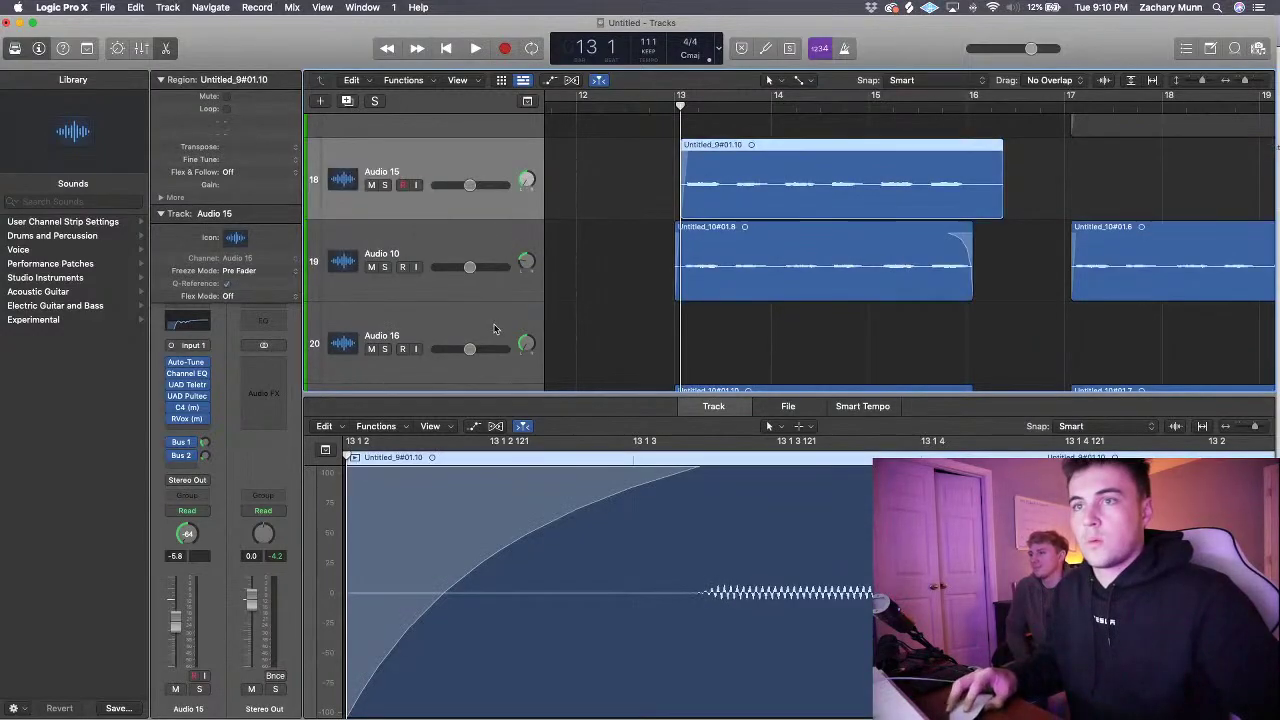
drag(493, 328, 519, 150)
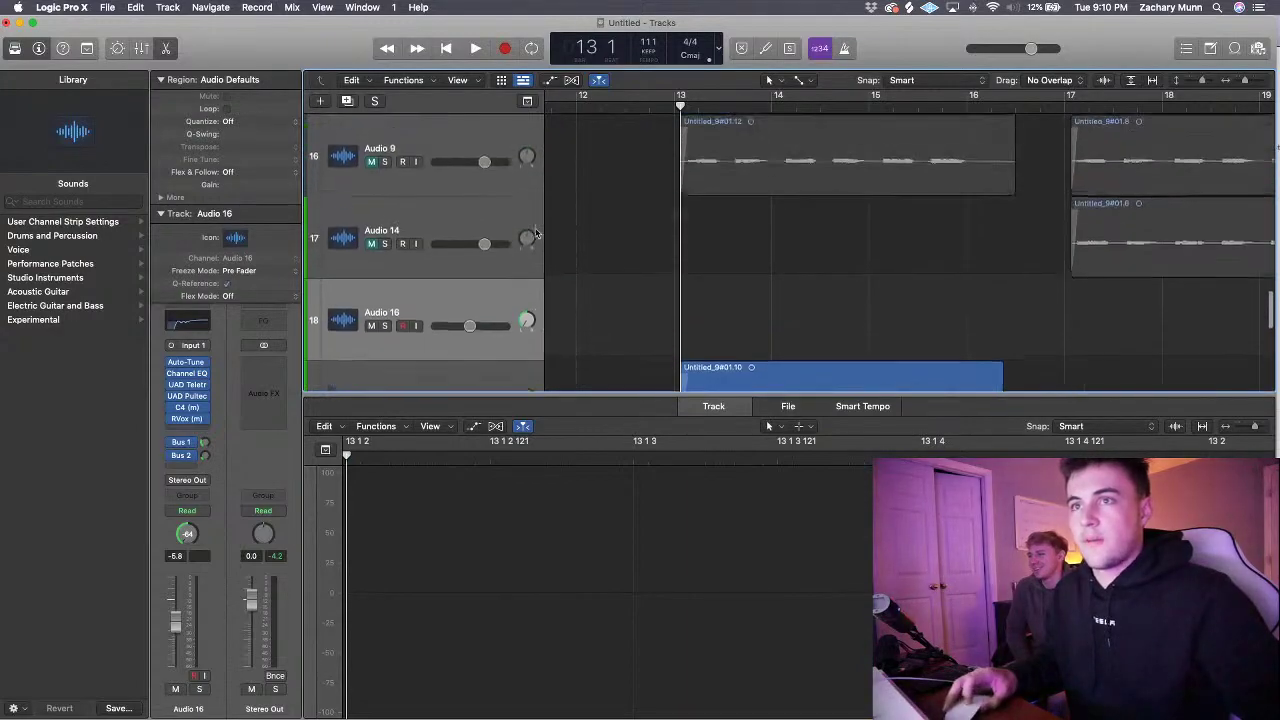
scroll(634, 243, down, 2)
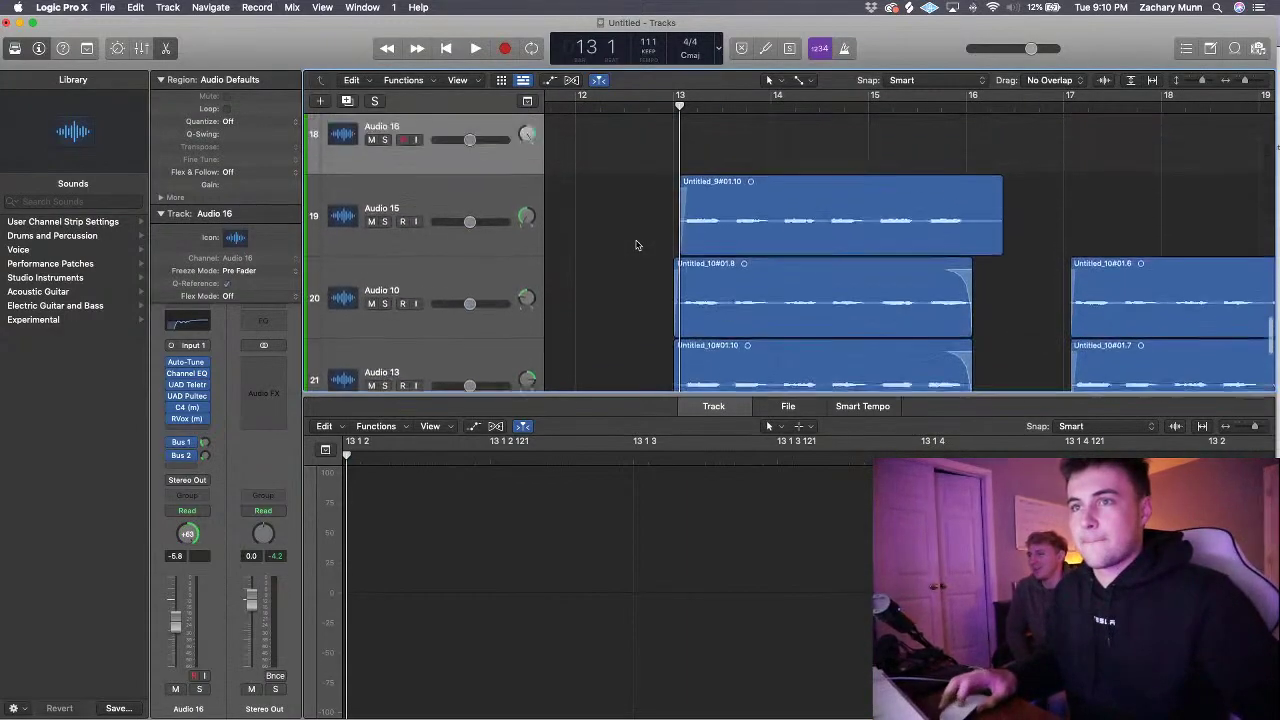
- Move the bar 13 region from Audio 9 down to Audio 16 and play the layered vocals from bar 13
scroll(635, 244, up, 2)
drag(780, 157, 785, 278)
scroll(785, 278, down, 2)
key(space)
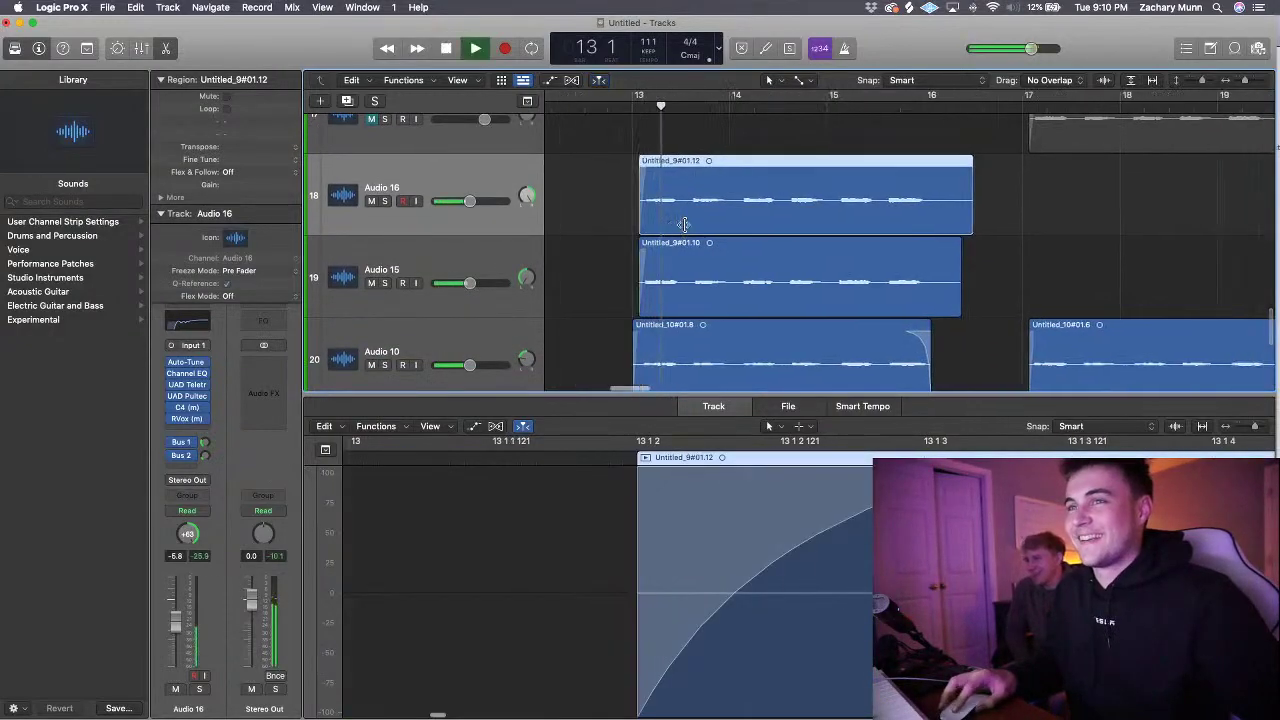
scroll(620, 235, down, 1)
scroll(600, 240, right, 3)
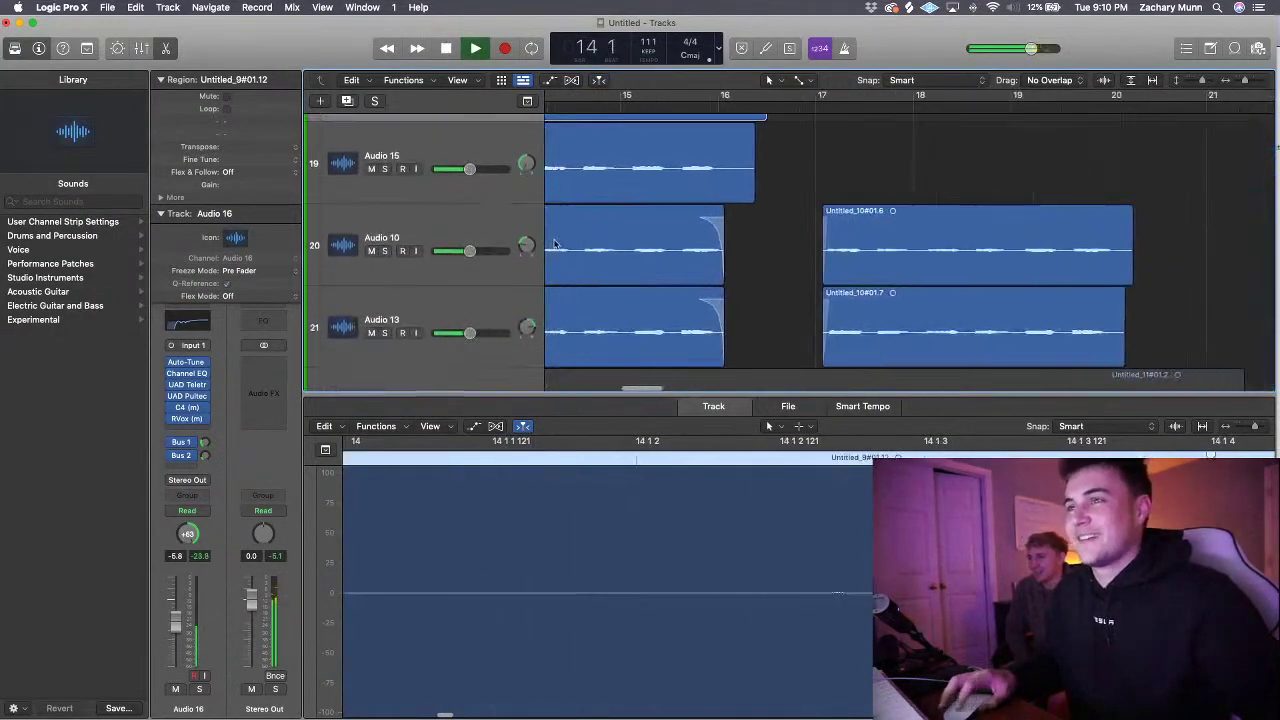
- Cut the tails off the regions on Audio 16 and Audio 15 just after bar 16 and add short fade-outs
scroll(860, 223, up, 2)
key(super+Left)
scroll(794, 249, down, 1)
scroll(810, 237, left, 2)
drag(840, 159, 793, 215)
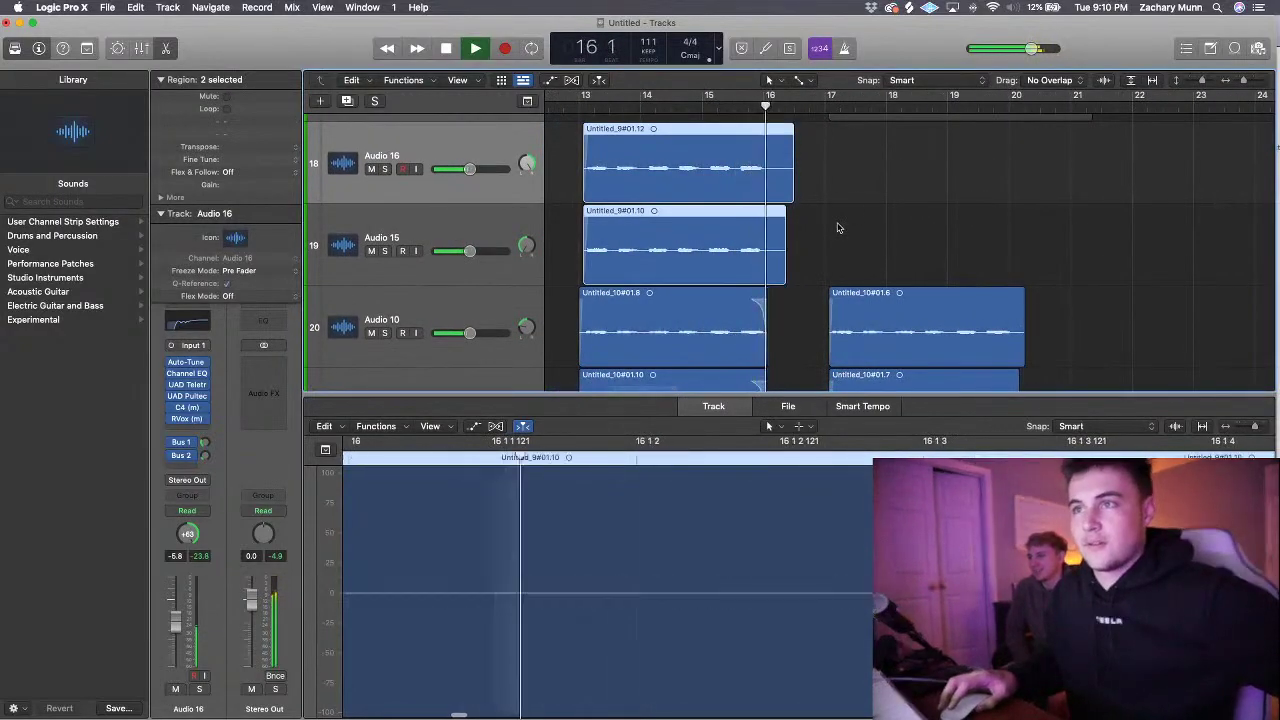
key(super+t)
key(space)
drag(826, 156, 763, 216)
key(BackSpace)
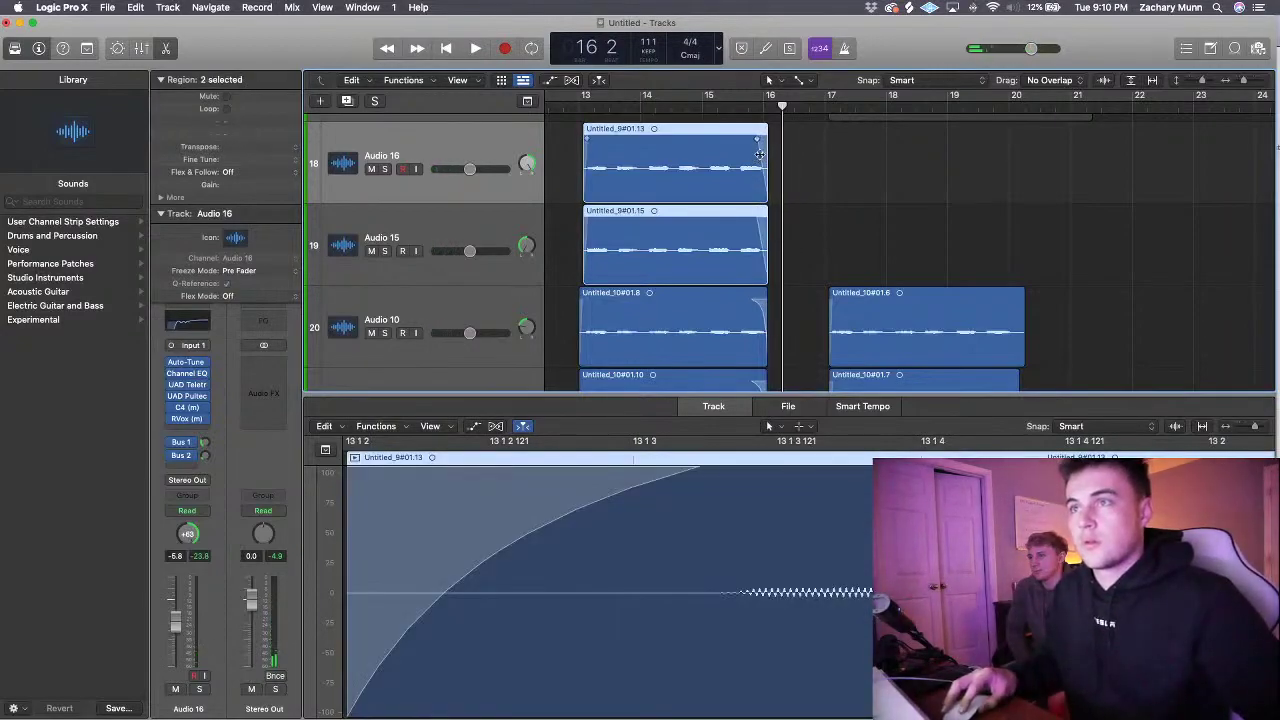
- Copy the bar 13 regions on Audio 16 and Audio 15 to bar 17 and close the audio editor
drag(684, 247, 923, 244)
scroll(571, 121, left, 3)
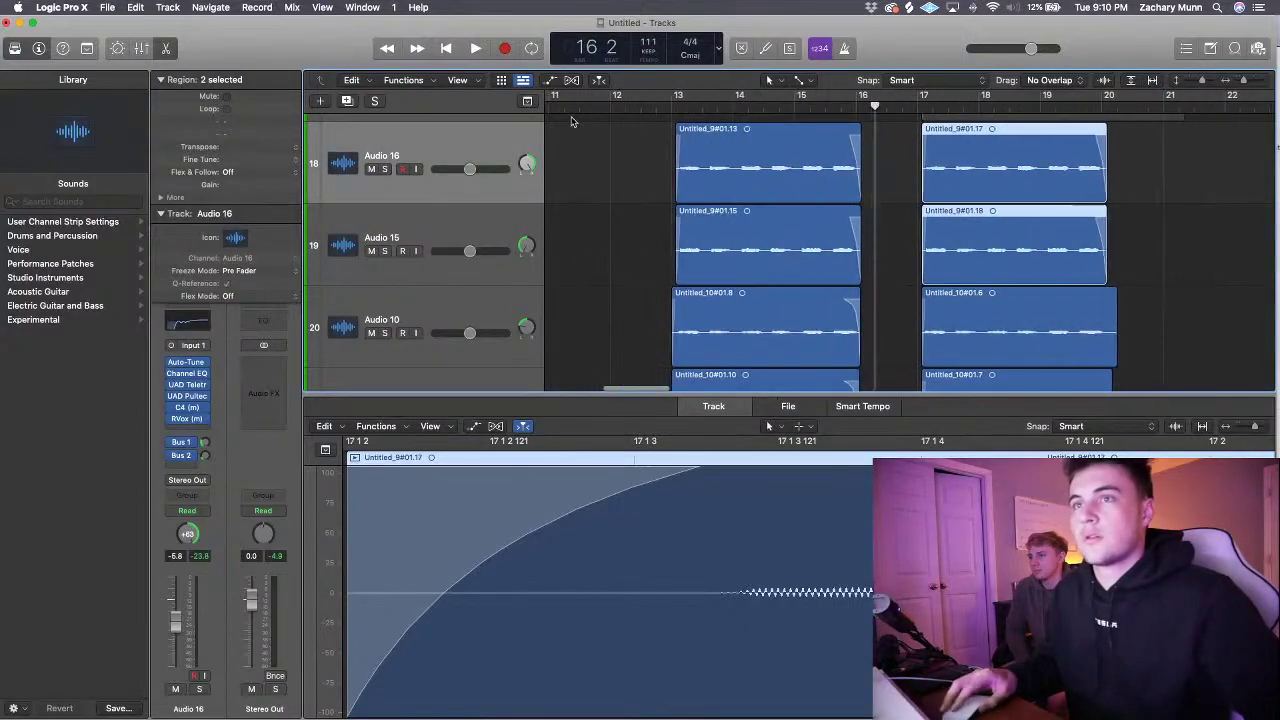
drag(1204, 83, 1195, 81)
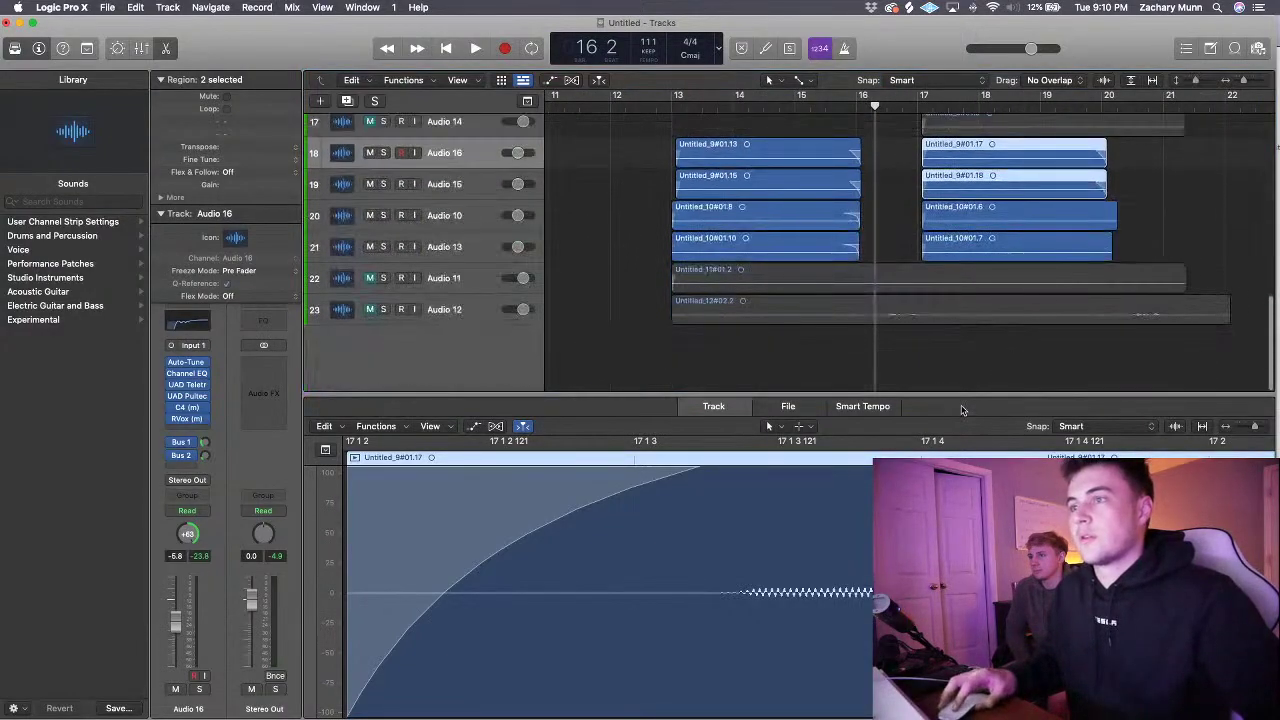
key(e)
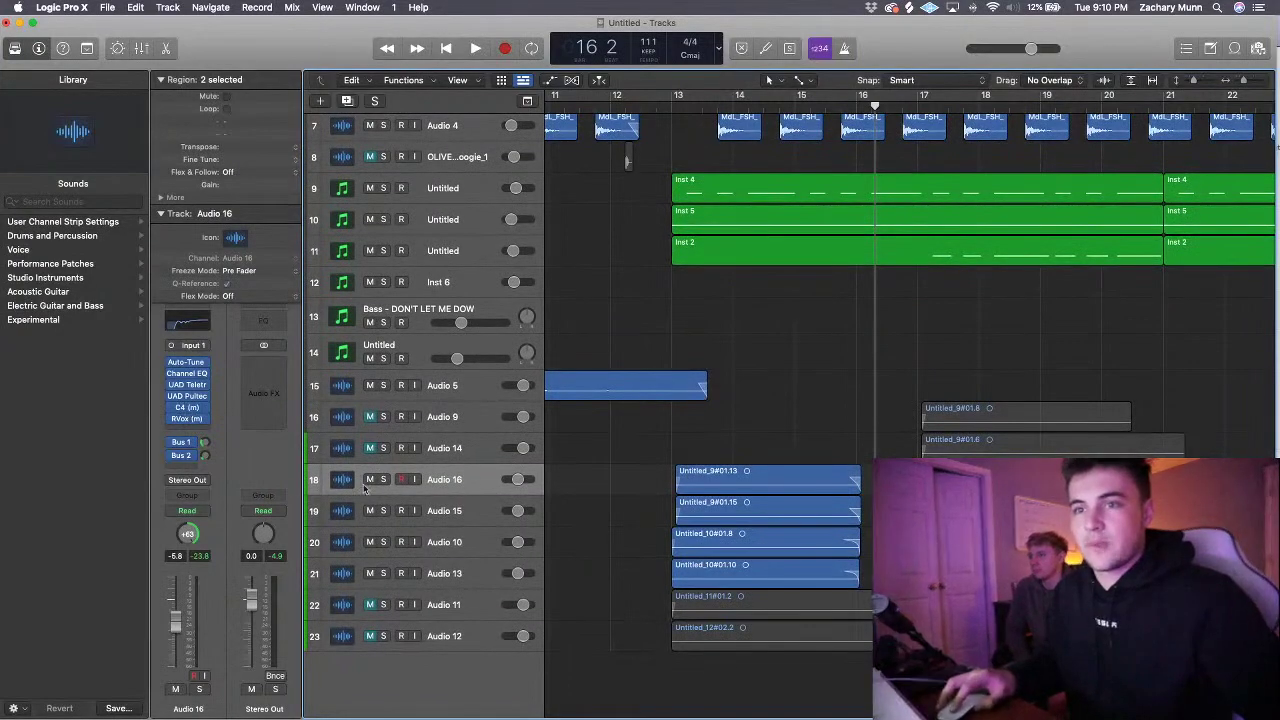
- Load the Rothenberg Extreme Vocal Clarity preset in Audio 16's C4 plug-in and play the soloed track in a cycle over bars 13 to 16
key(s)
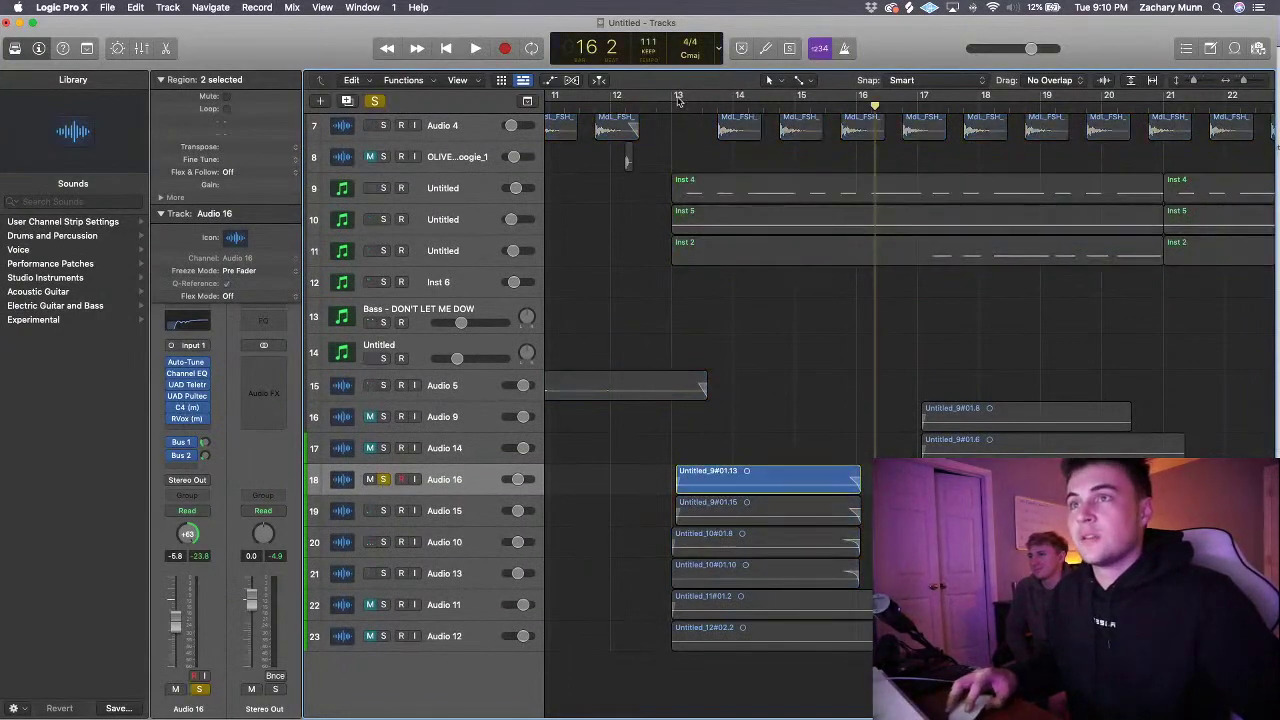
click(678, 100)
click(187, 407)
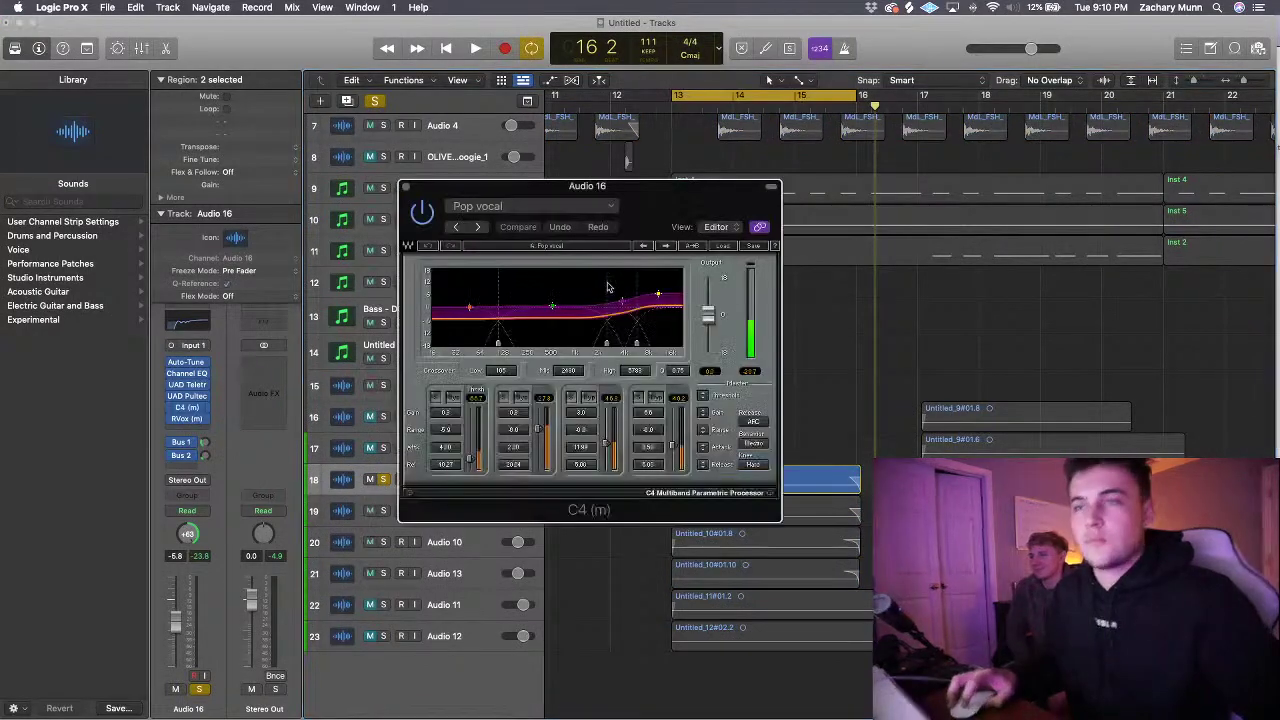
click(724, 245)
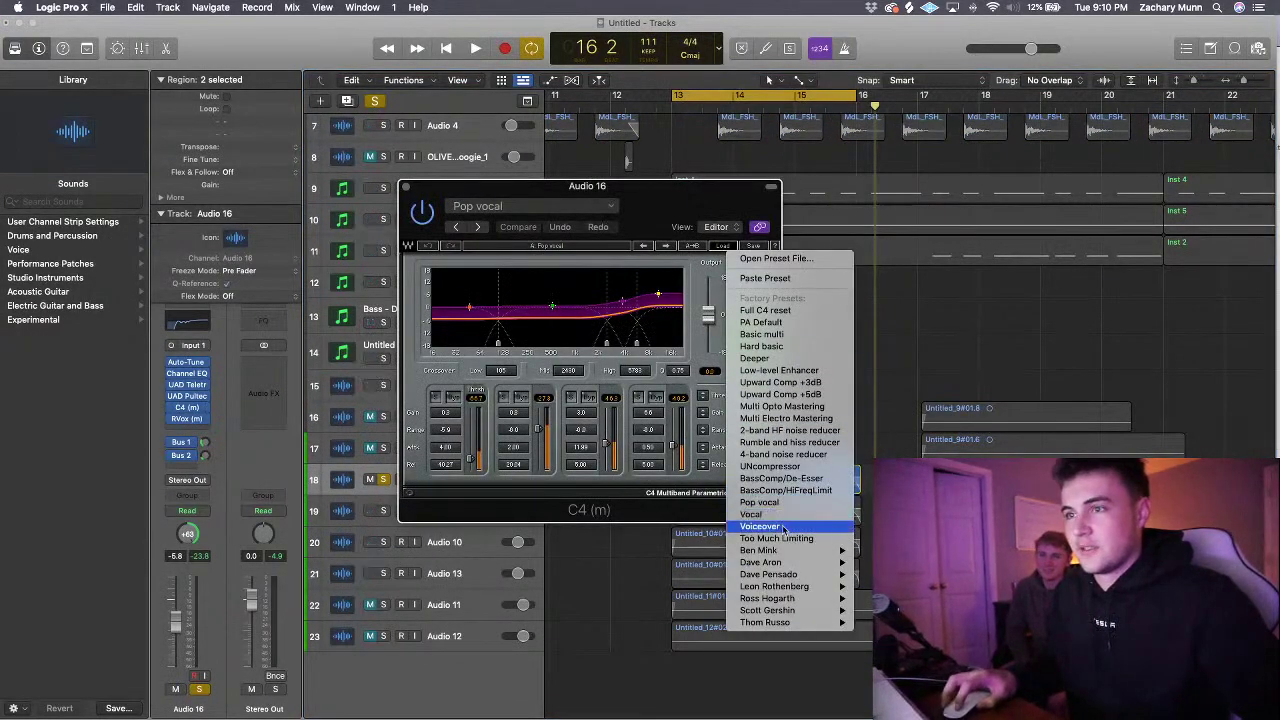
mouse_move(837, 600)
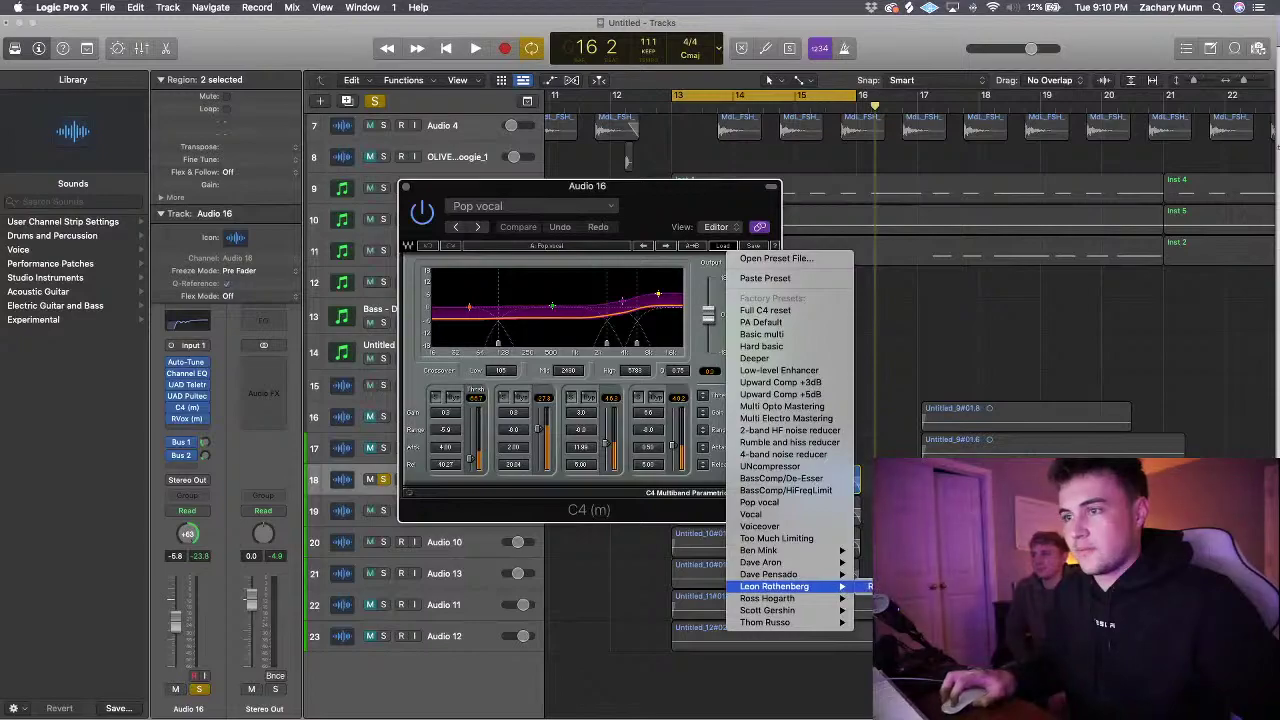
click(920, 586)
key(space)
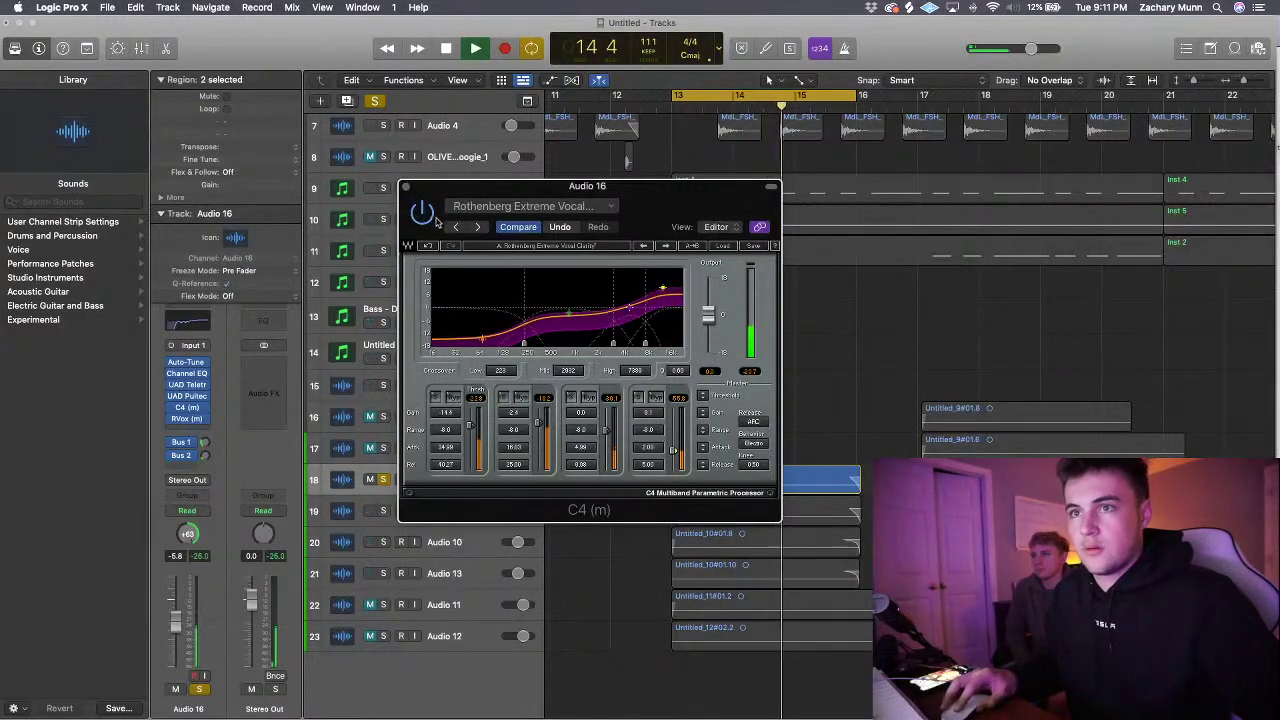
- Stop playback, close the C4 window and copy Audio 16's C4 plug-in onto the Audio 15, Audio 10 and Audio 13 channels in the mixer
key(space)
click(405, 186)
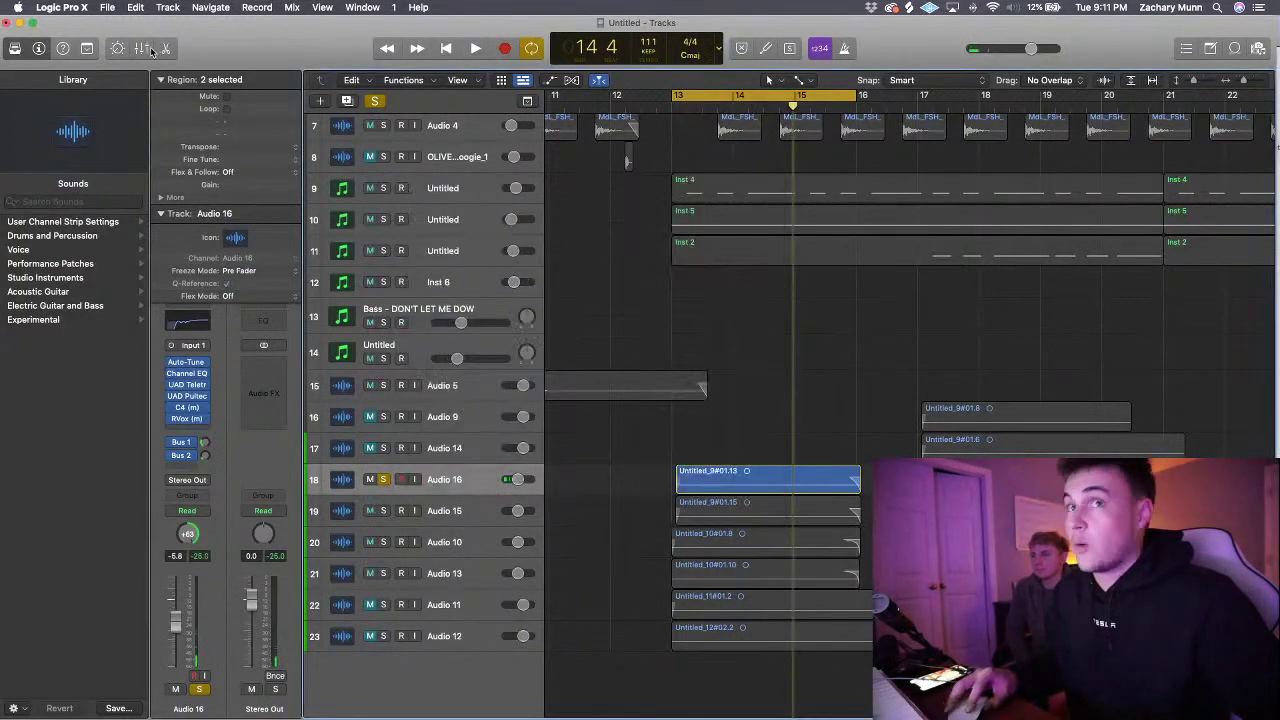
click(152, 52)
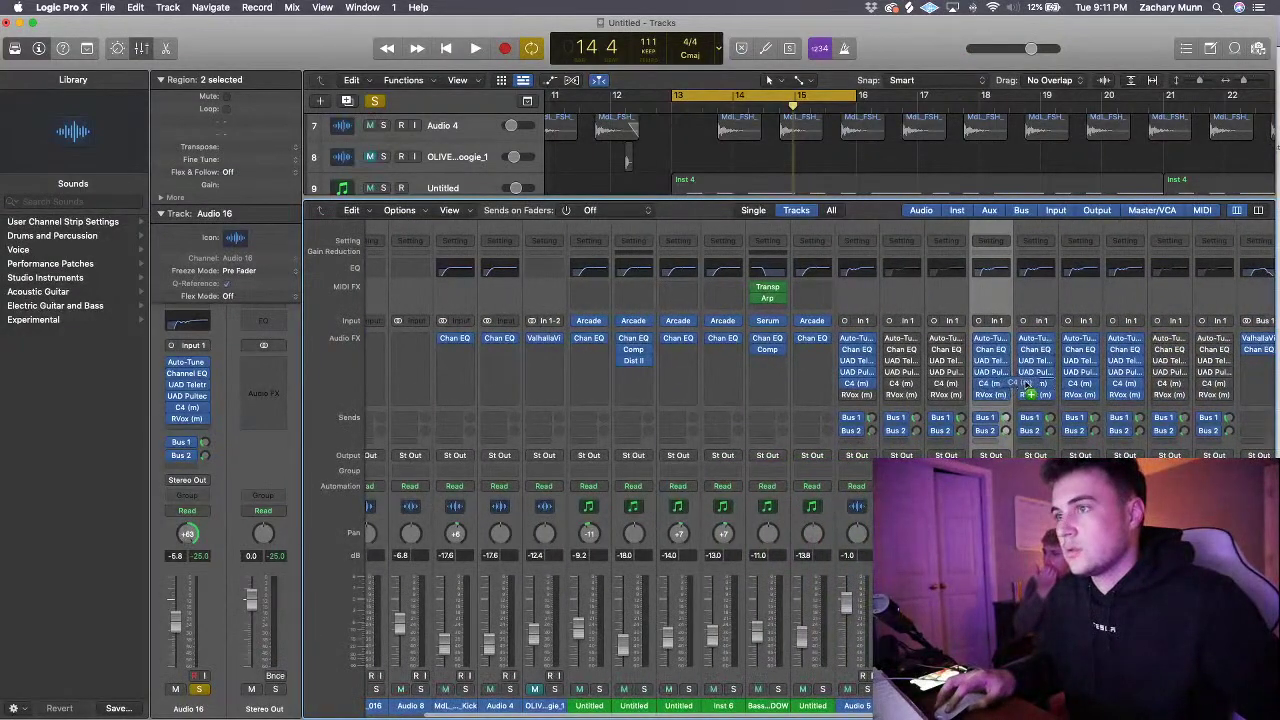
drag(1025, 385, 1040, 384)
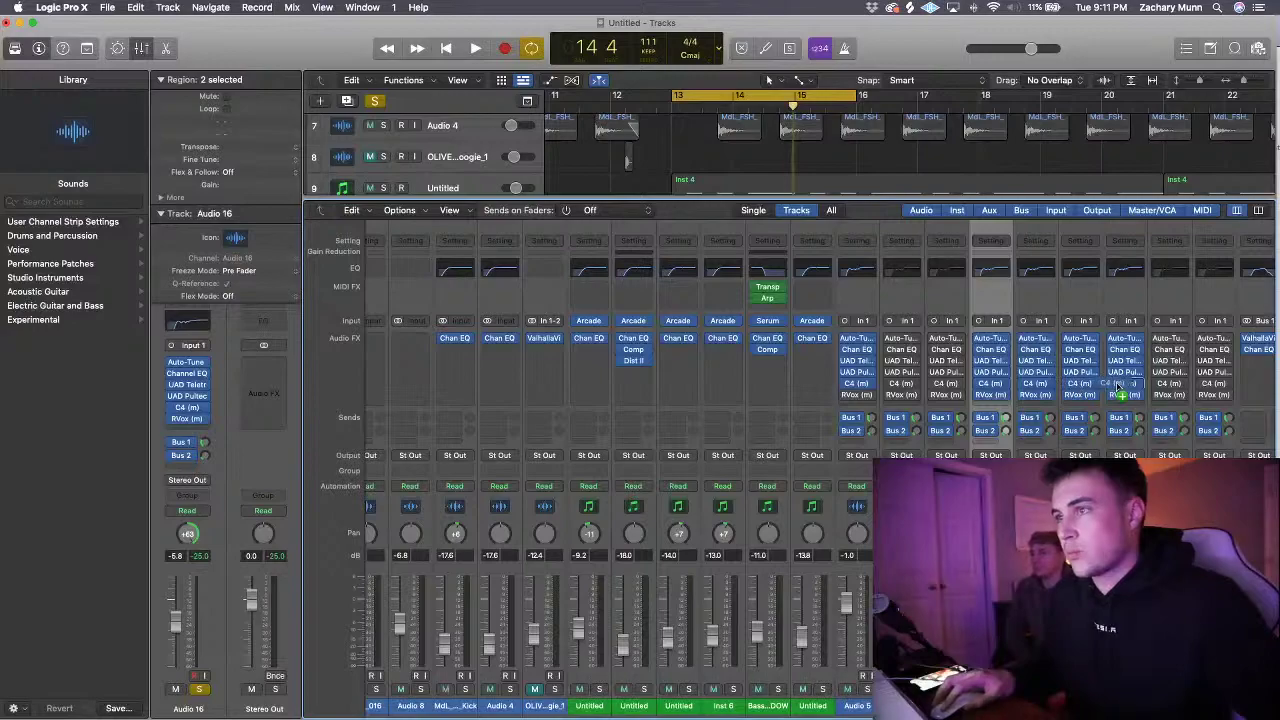
drag(866, 197, 849, 717)
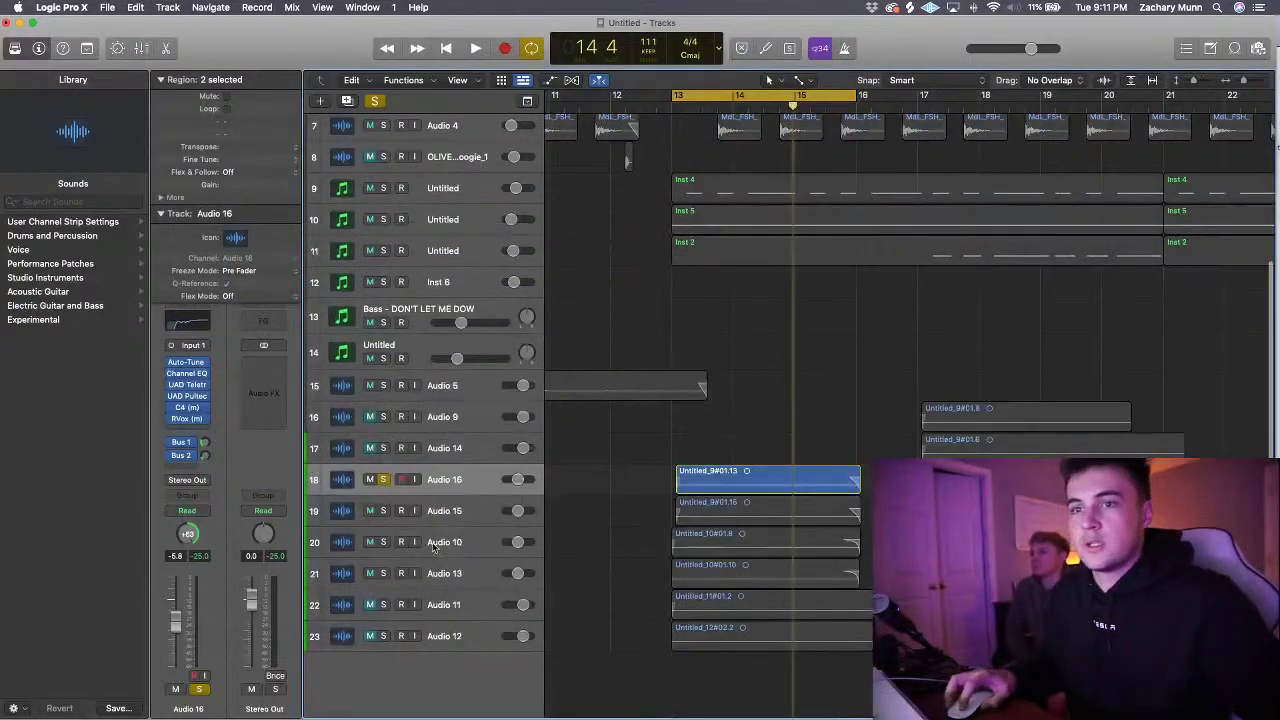
- Solo Audio 15, Audio 10 and Audio 13 alongside Audio 16, raise the Bus 1 send on all four selected tracks and audition them
drag(387, 512, 397, 573)
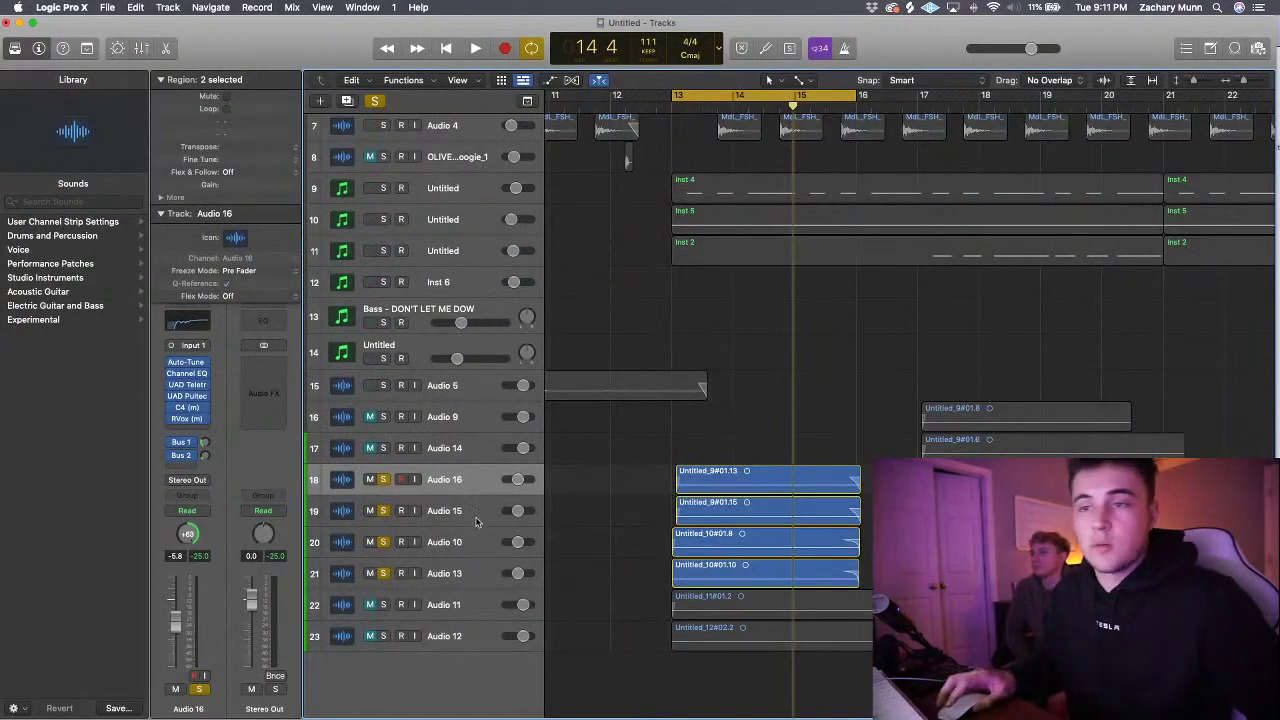
shift+click(463, 575)
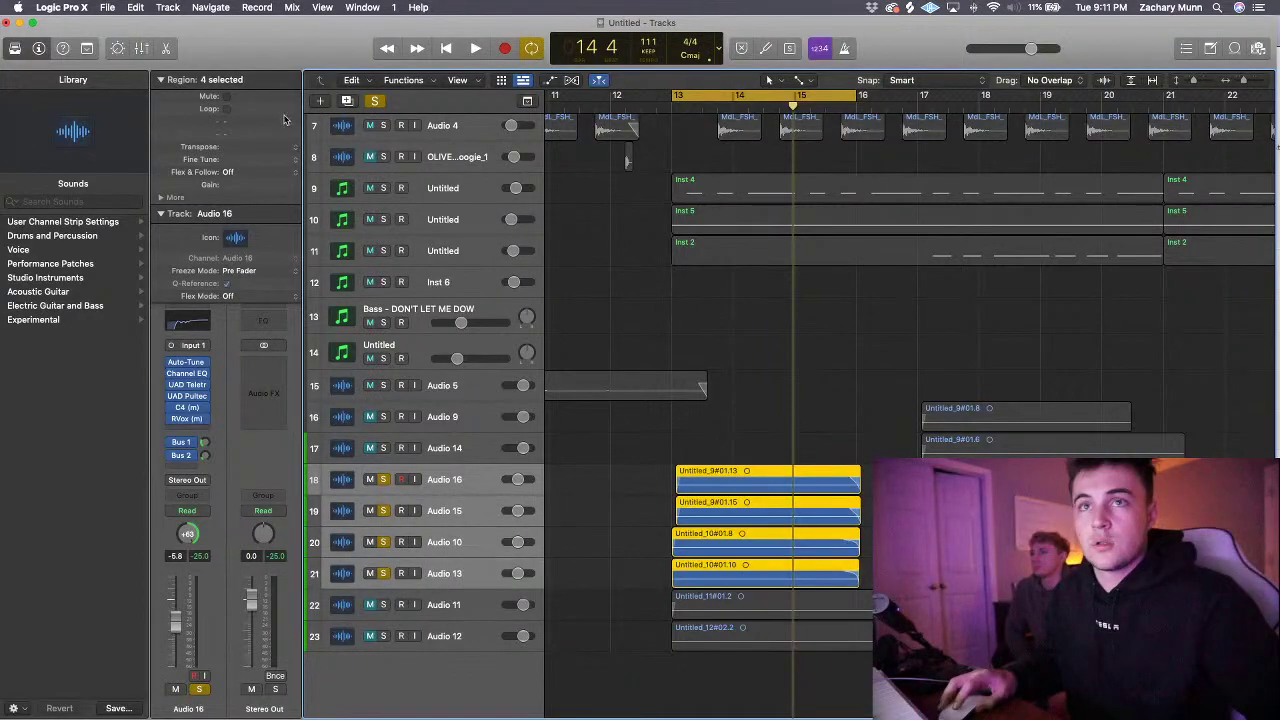
key(x)
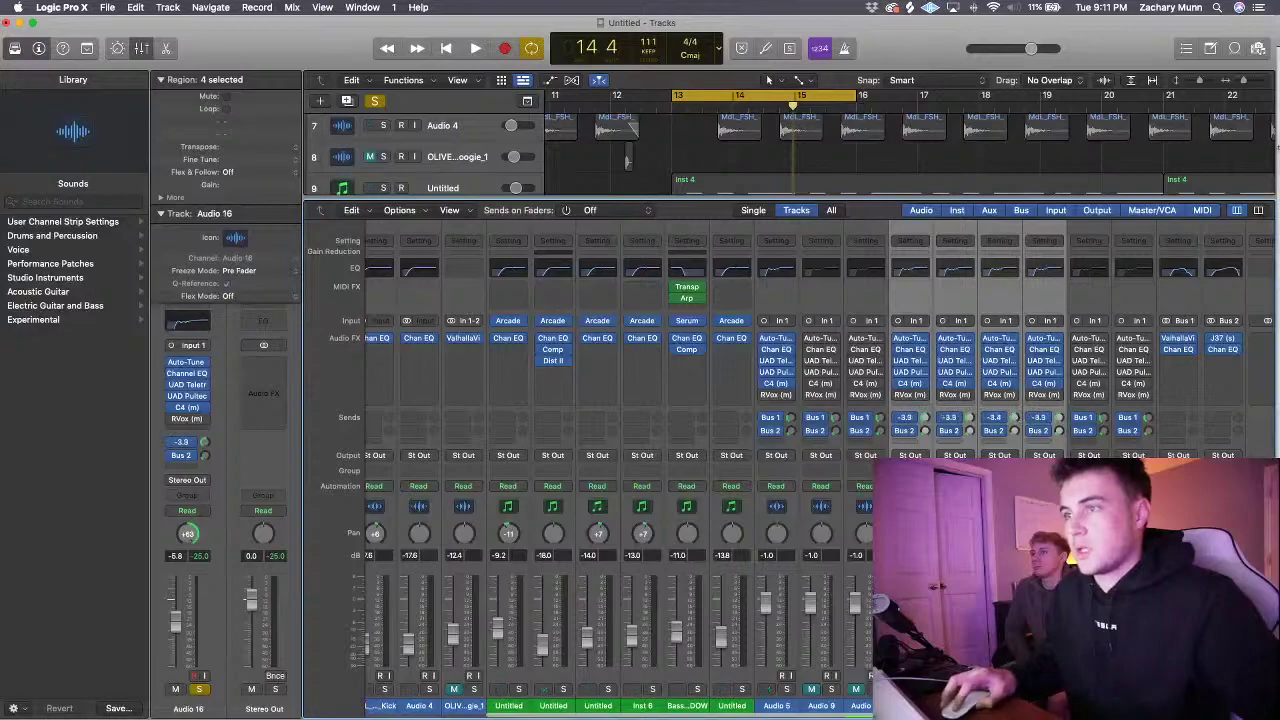
drag(1015, 430, 1019, 420)
key(space)
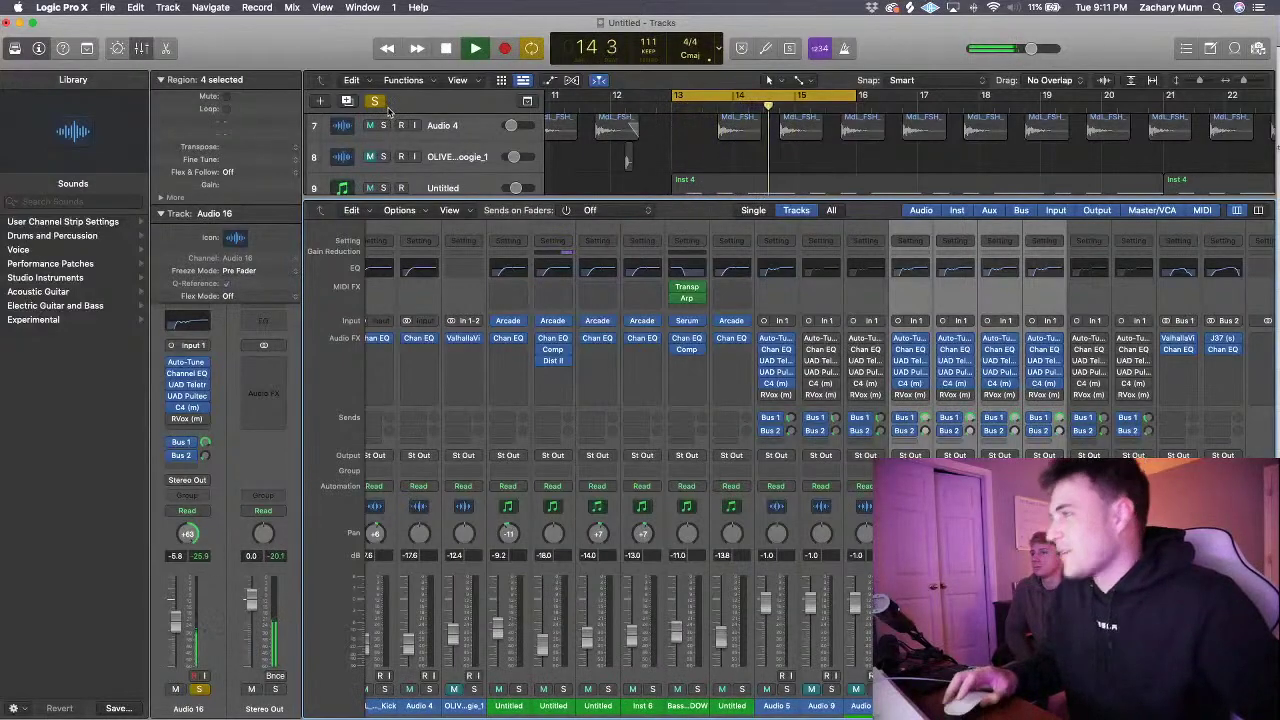
key(space)
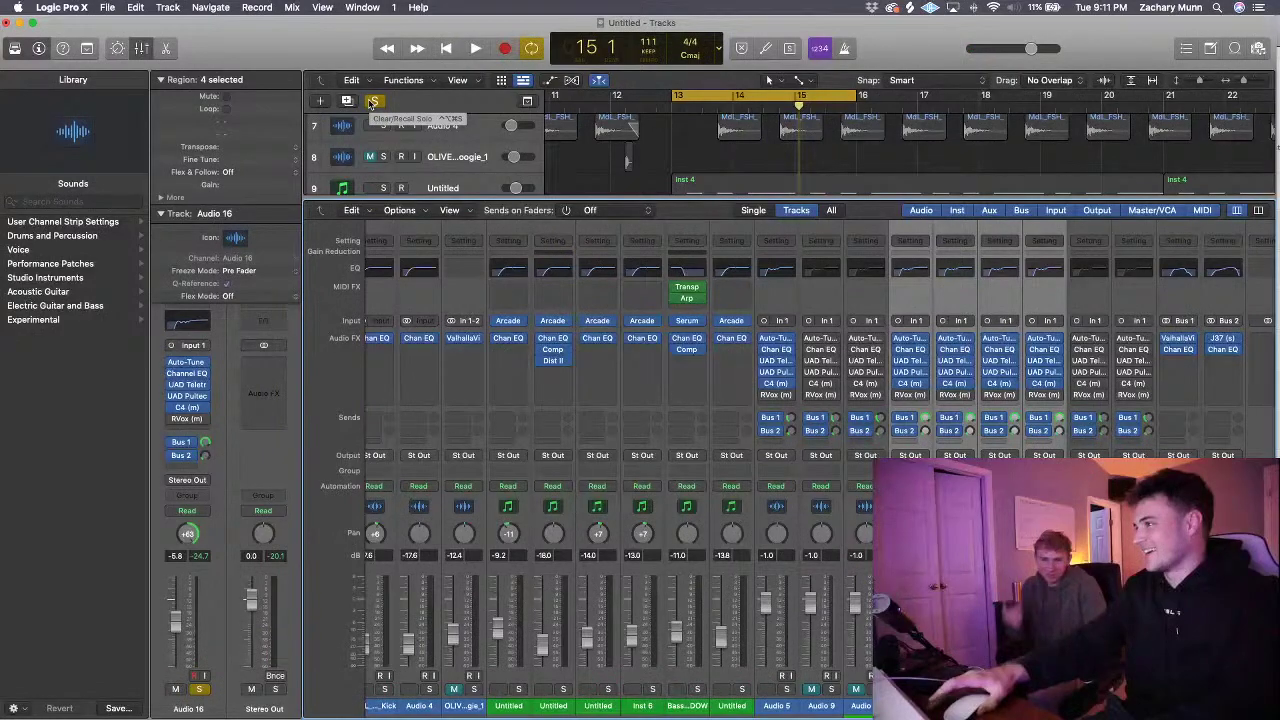
- Clear all solos, play the full mix and extend the cycle from bar 13 to about bar 17
click(372, 101)
key(space)
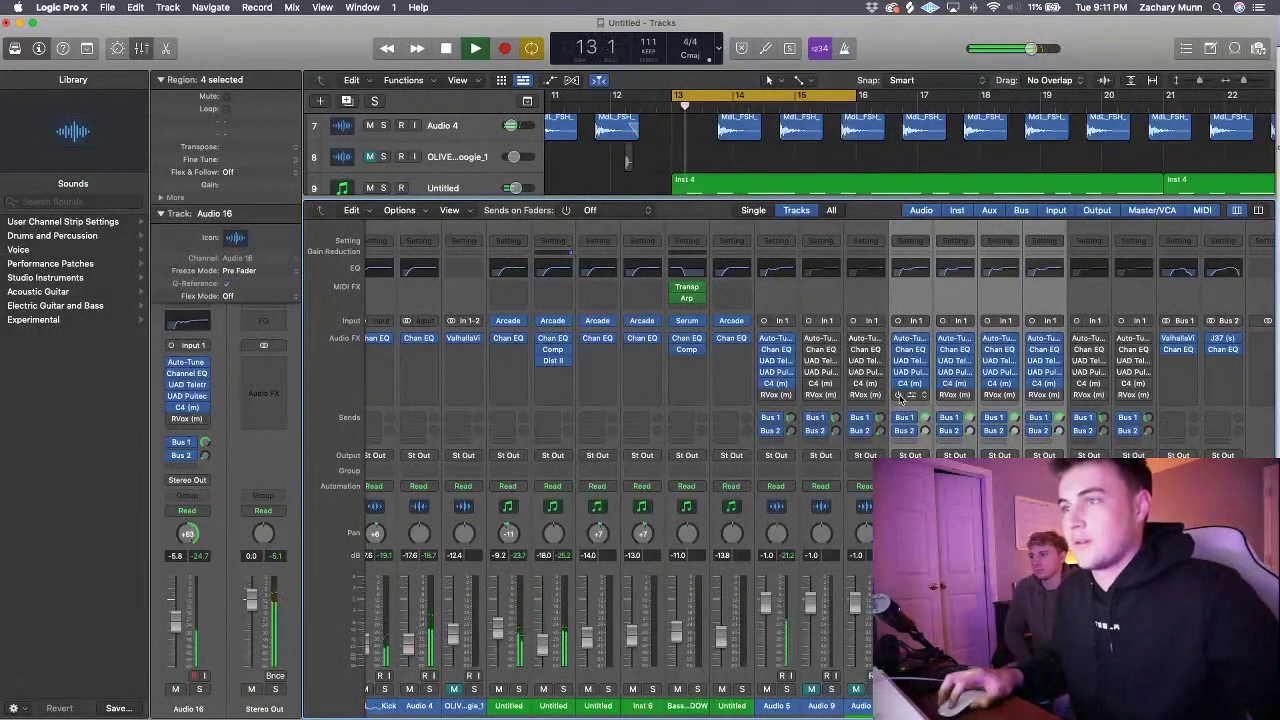
drag(857, 96, 925, 96)
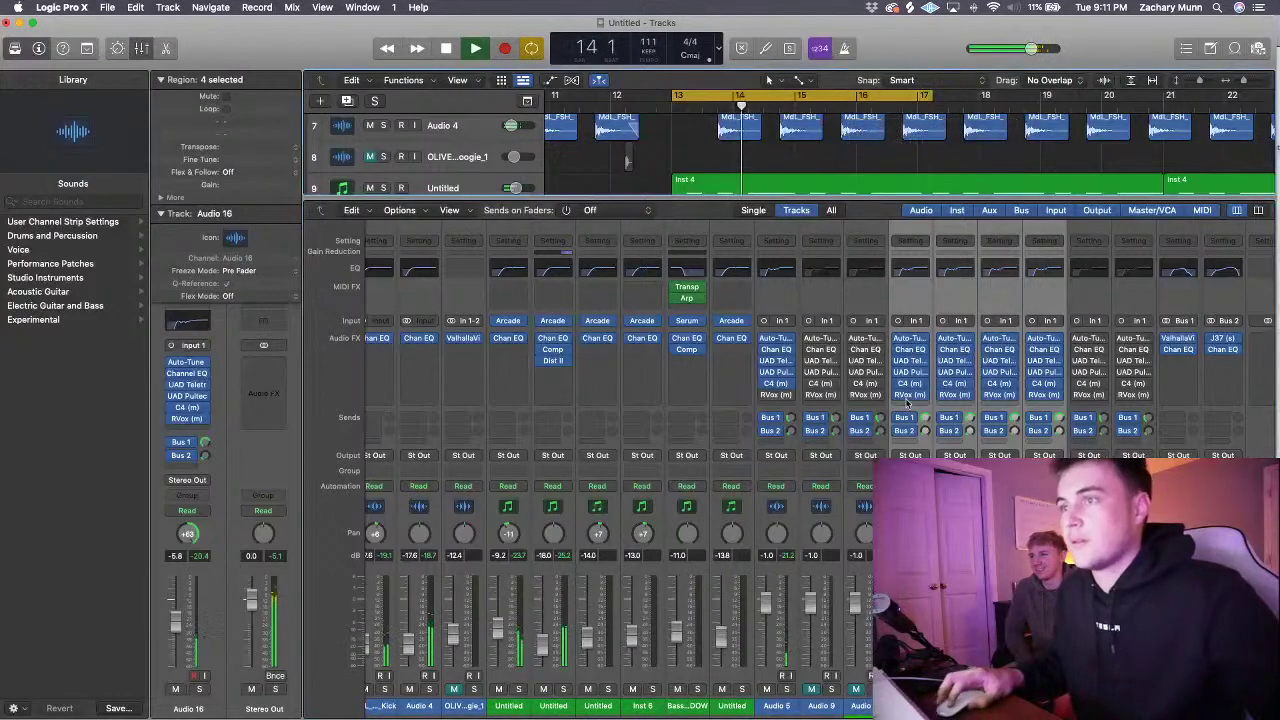
- Set Audio 16's RVox gate to about -37.2 and compression to about -11.8, and copy the plug-in to Audio 15, Audio 10 and Audio 13
click(910, 394)
drag(468, 358, 468, 341)
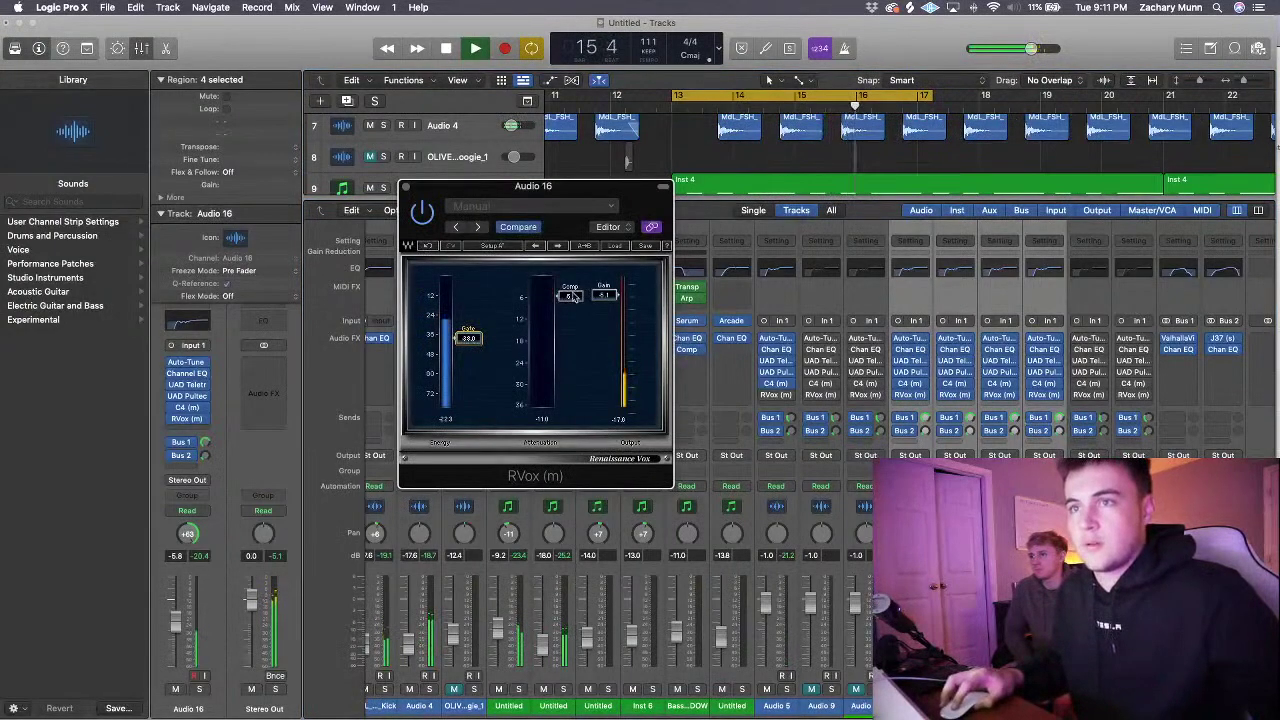
drag(572, 296, 570, 318)
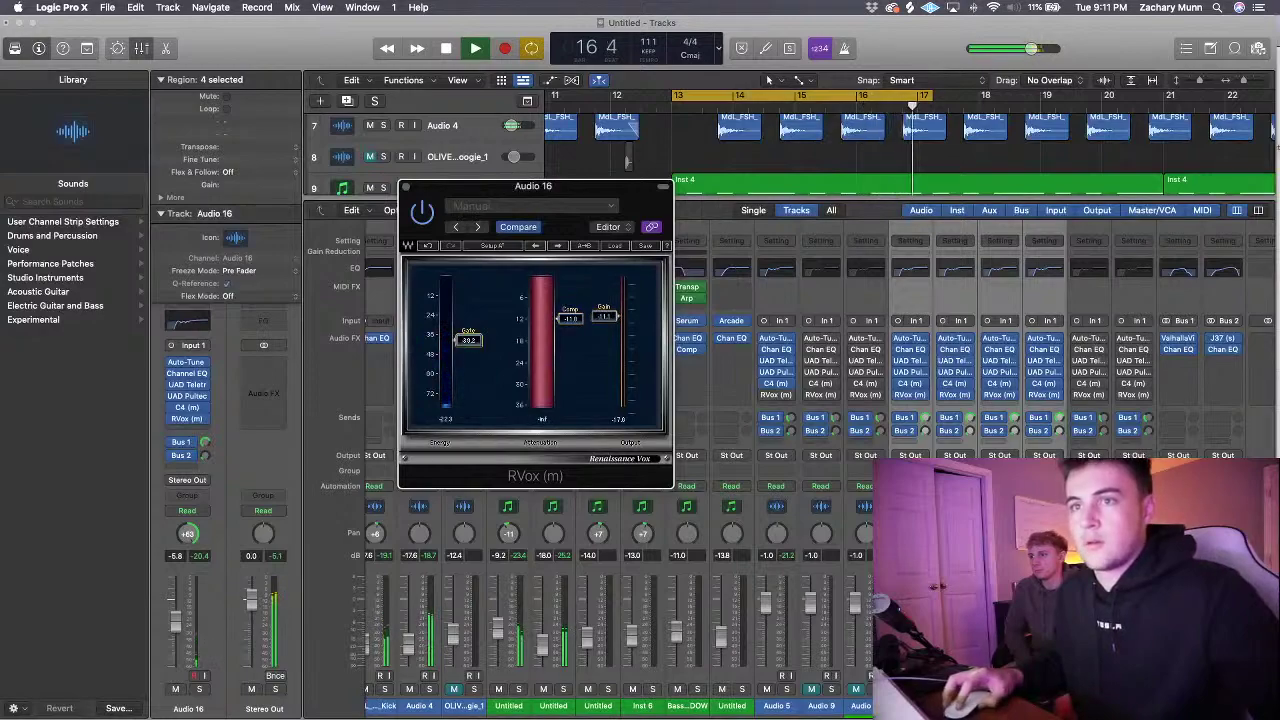
drag(480, 341, 476, 338)
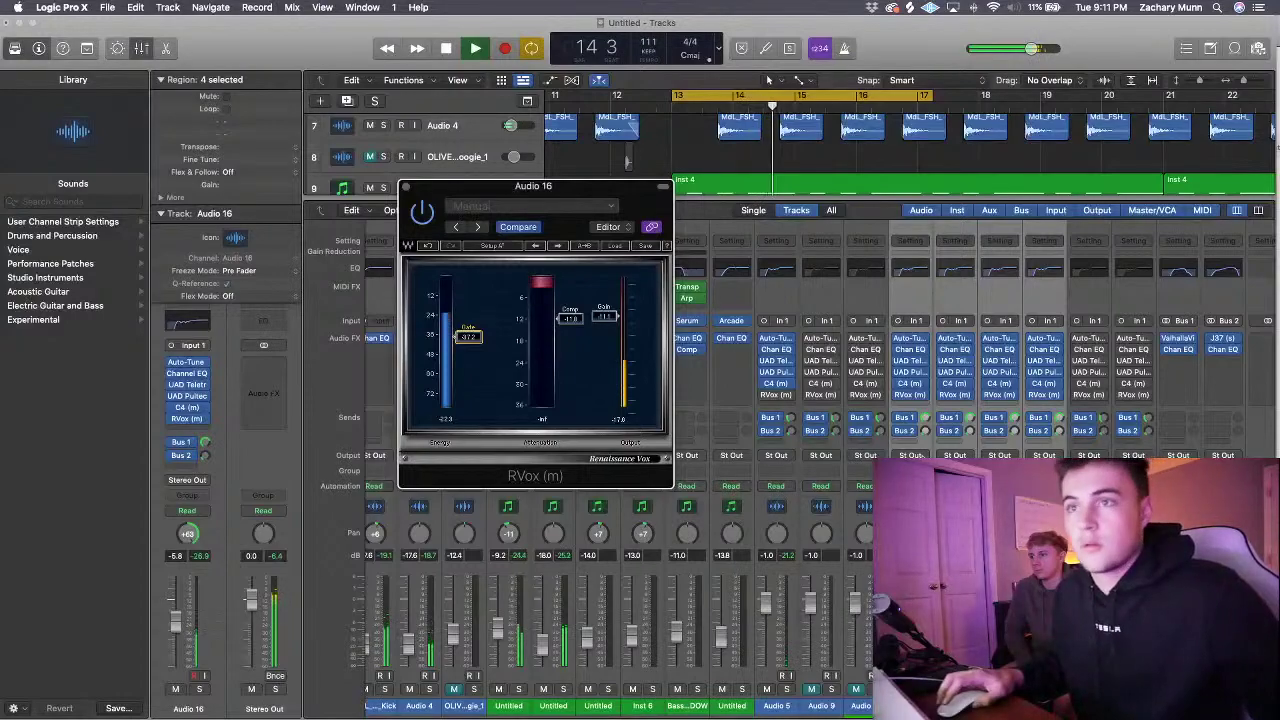
drag(933, 407, 1000, 397)
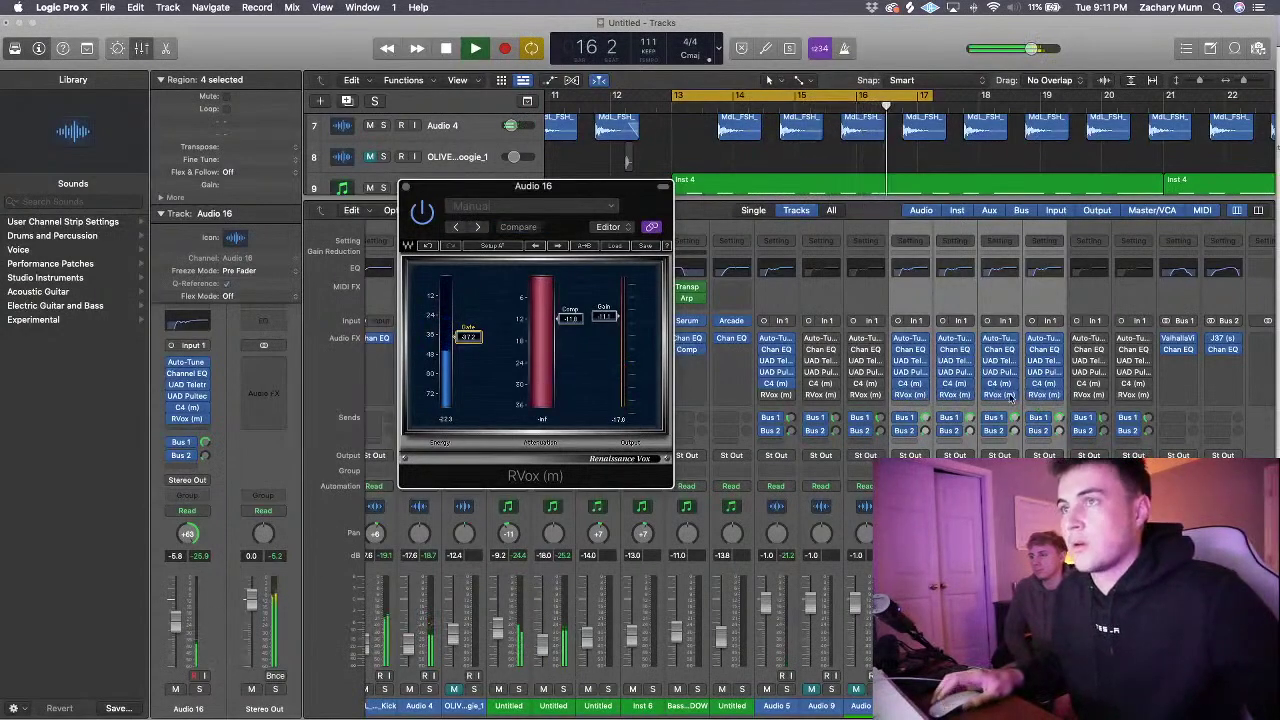
click(405, 187)
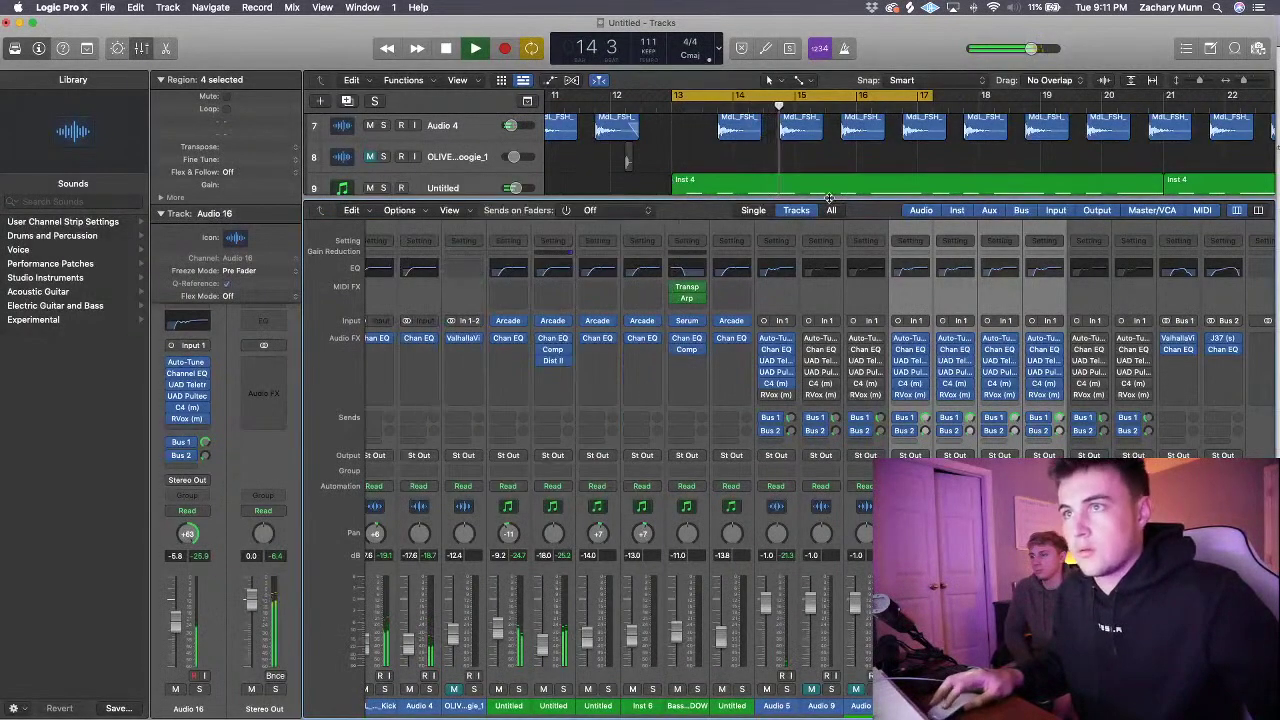
- Close the mixer, delete the bar 17 regions on Audio 9 and Audio 14, and turn off the cycle
key(x)
click(811, 381)
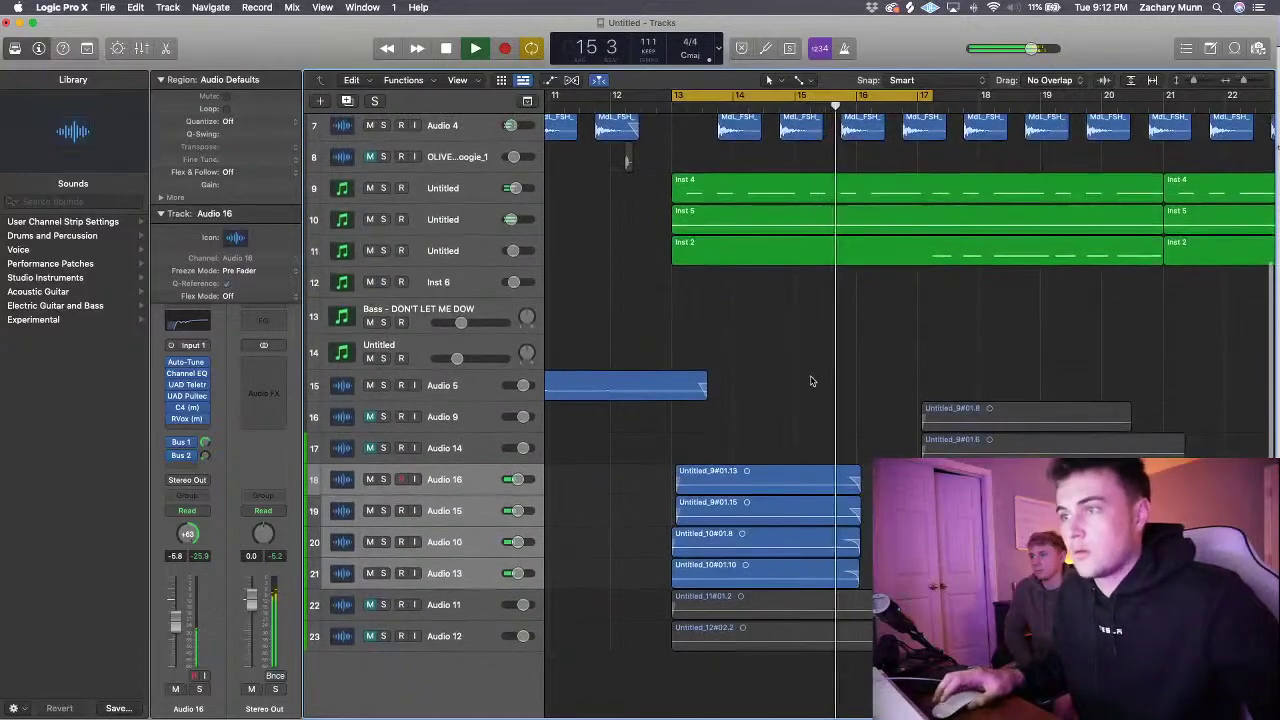
drag(1196, 81, 1198, 81)
drag(962, 328, 964, 447)
key(BackSpace)
click(876, 96)
scroll(834, 191, down, 3)
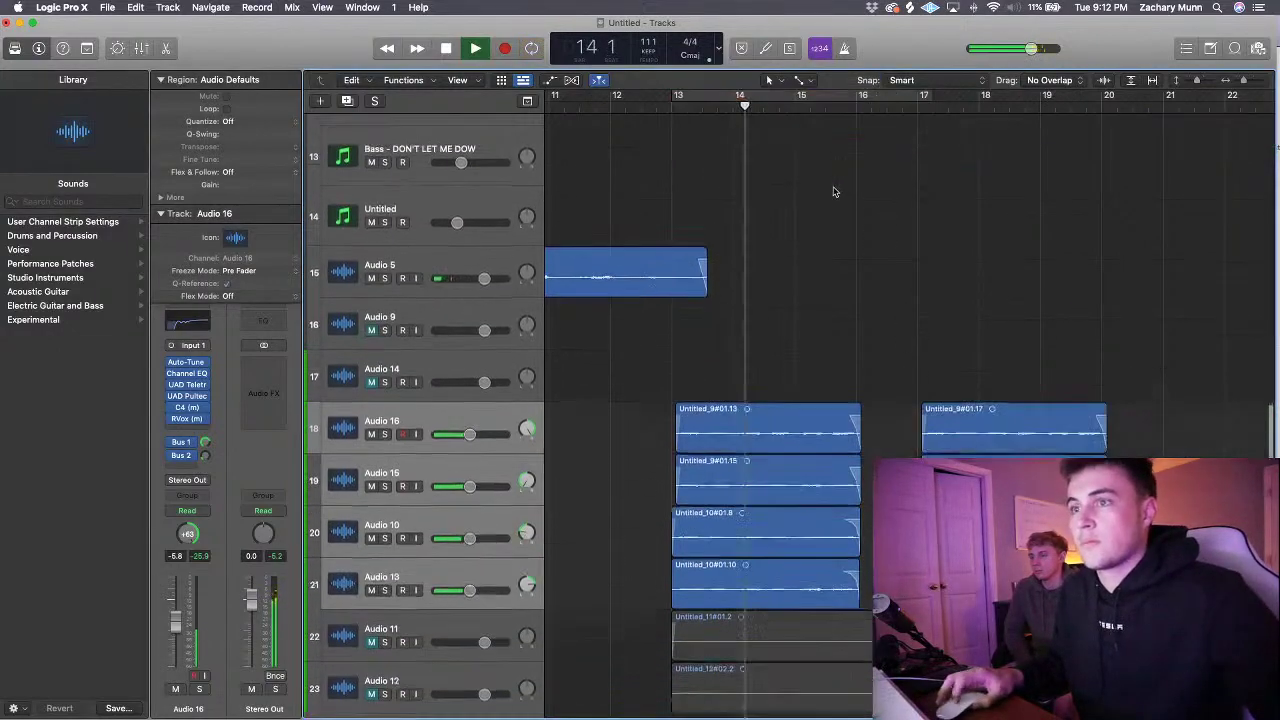
click(503, 513)
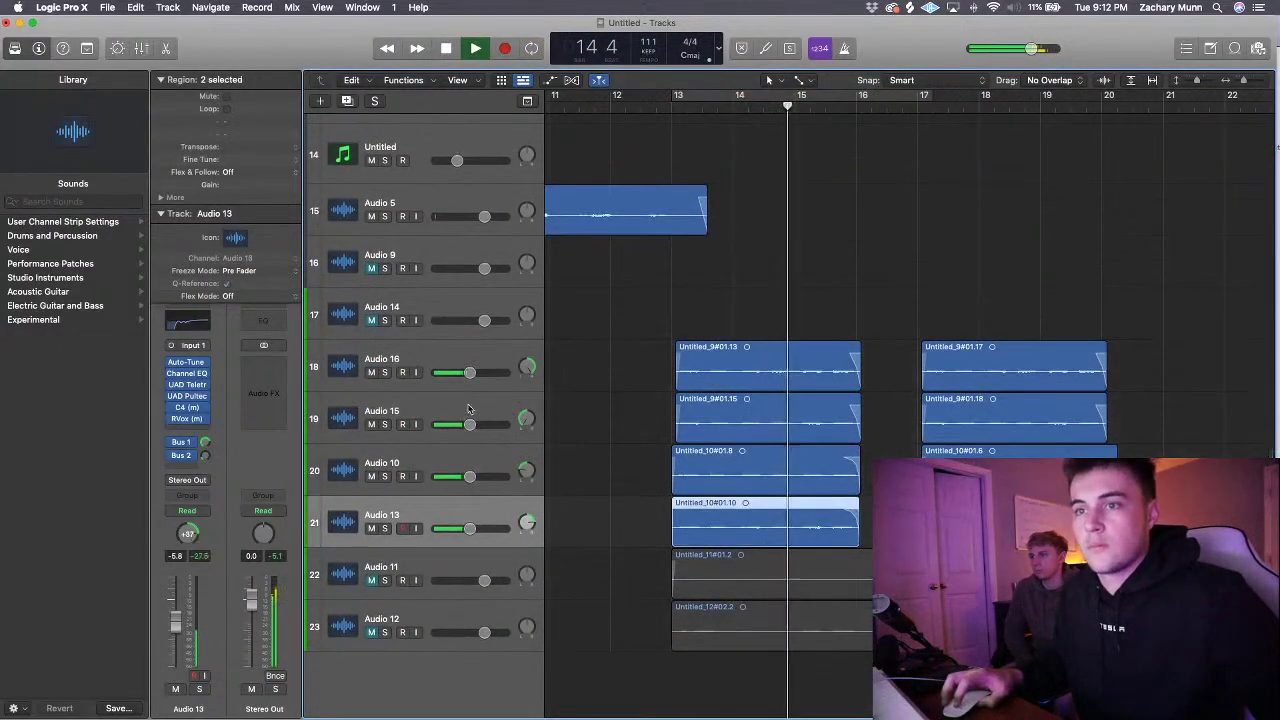
click(347, 101)
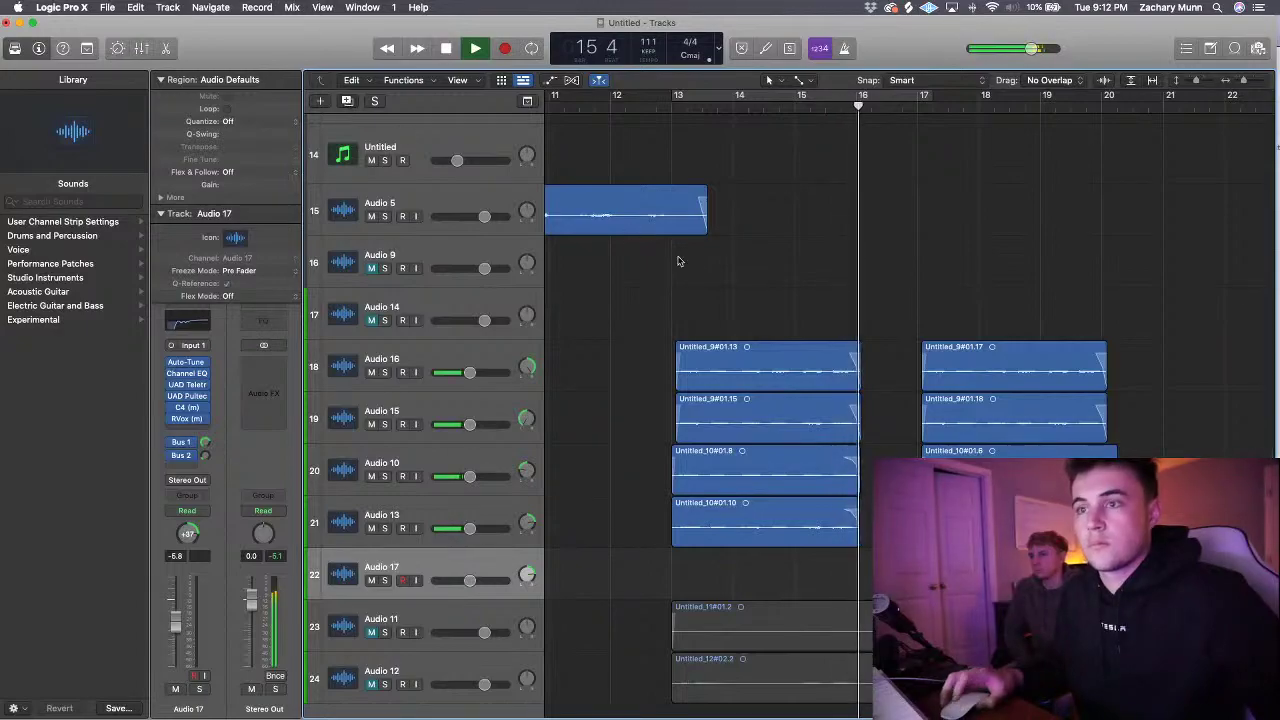
click(347, 101)
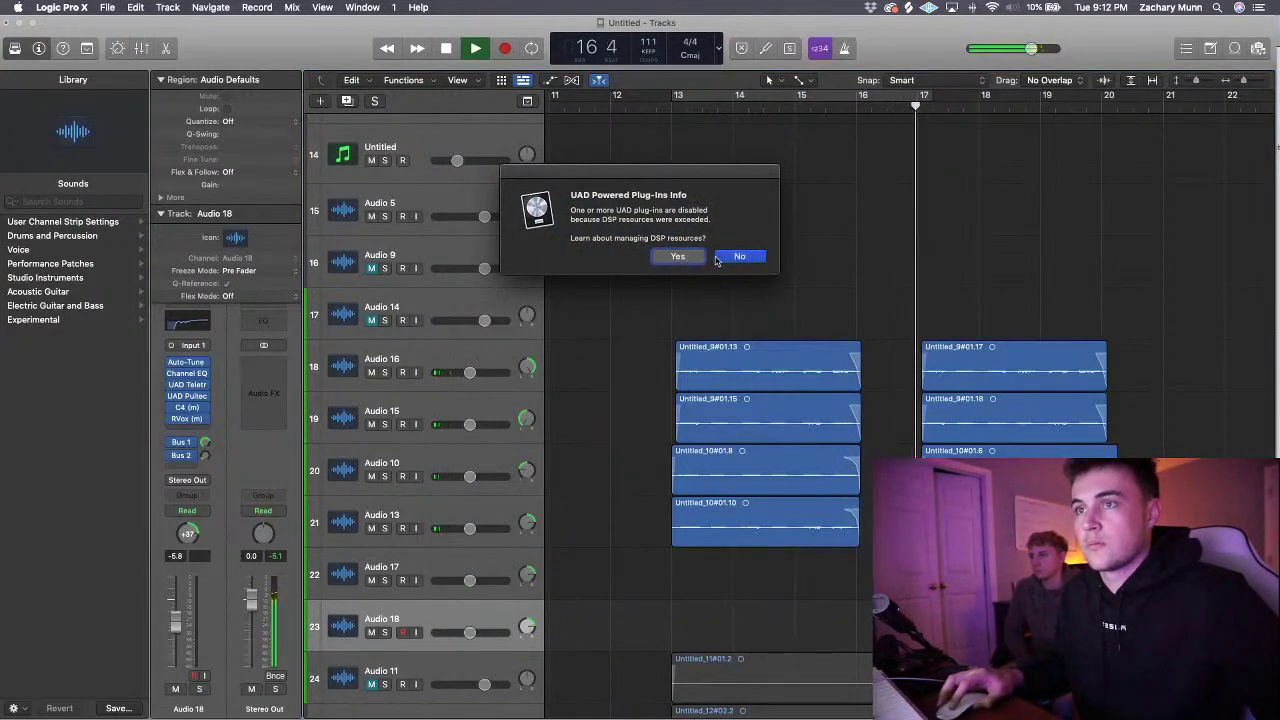
click(679, 257)
key(space)
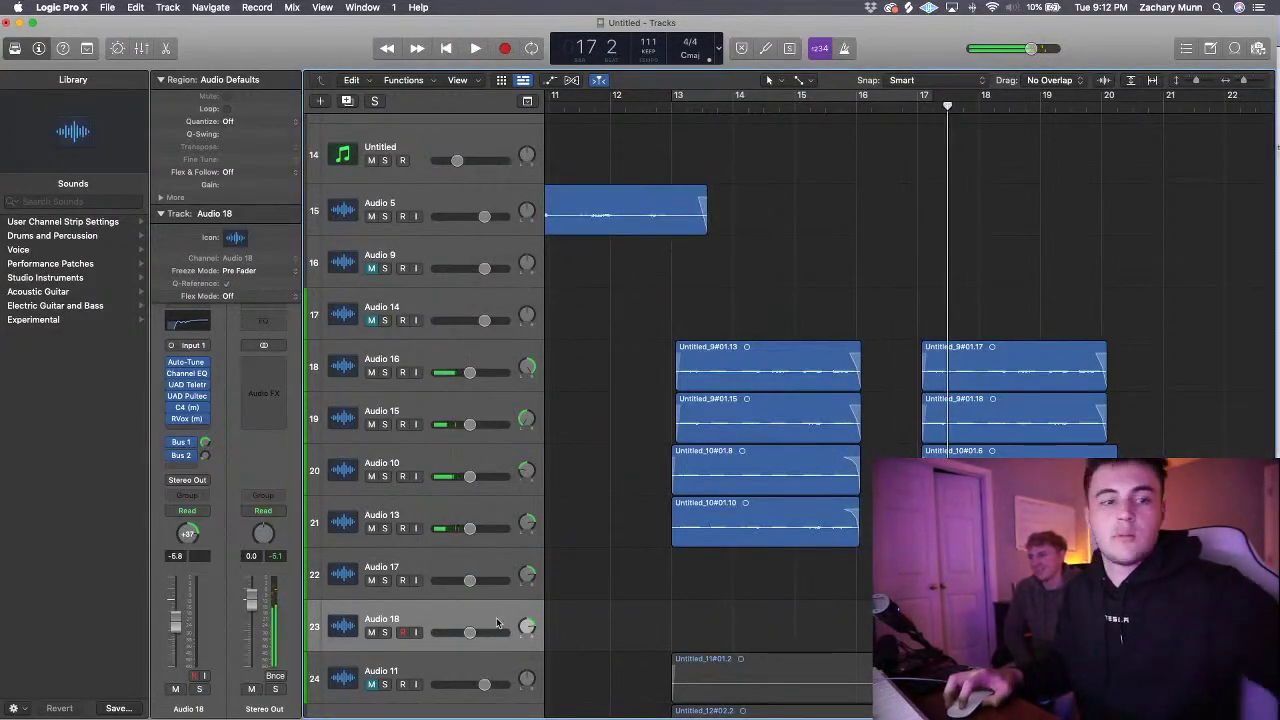
key(super+BackSpace)
click(489, 568)
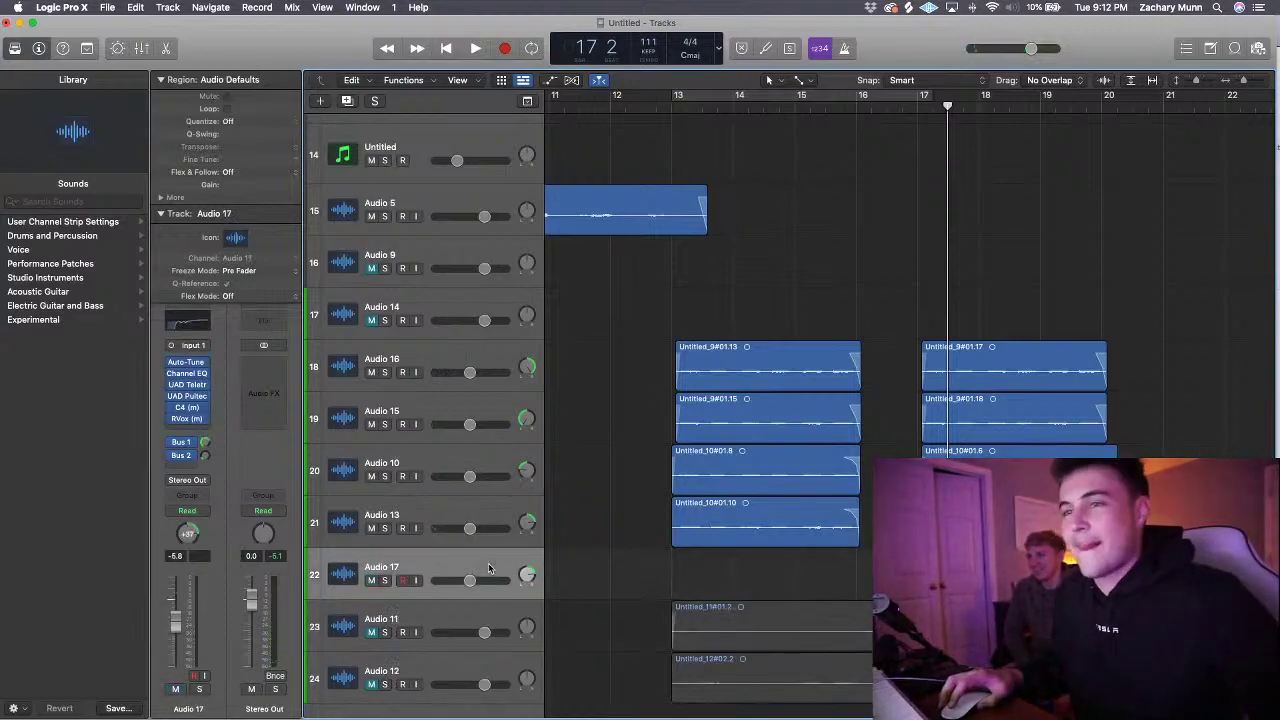
key(super+BackSpace)
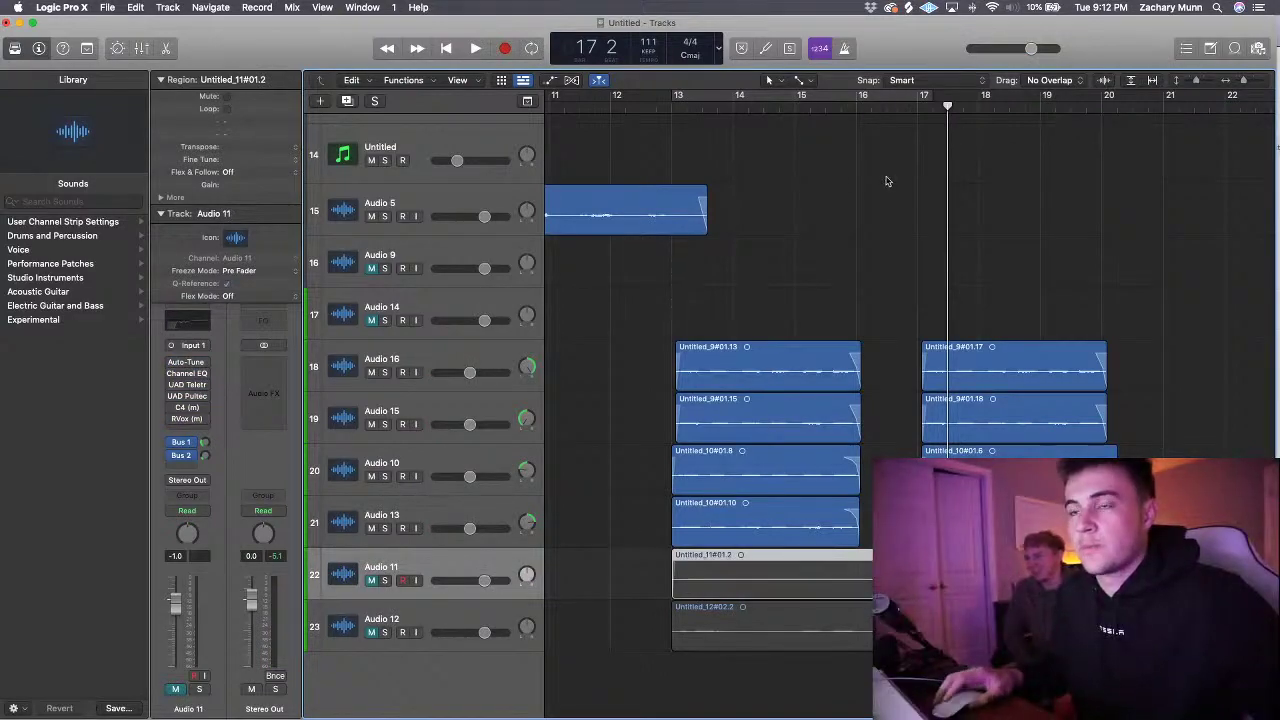
- Select the Audio 16 to Audio 13 tracks and replace Audio 16's UAD Teletronix LA-2A with the mono CLA-2A compressor
click(453, 366)
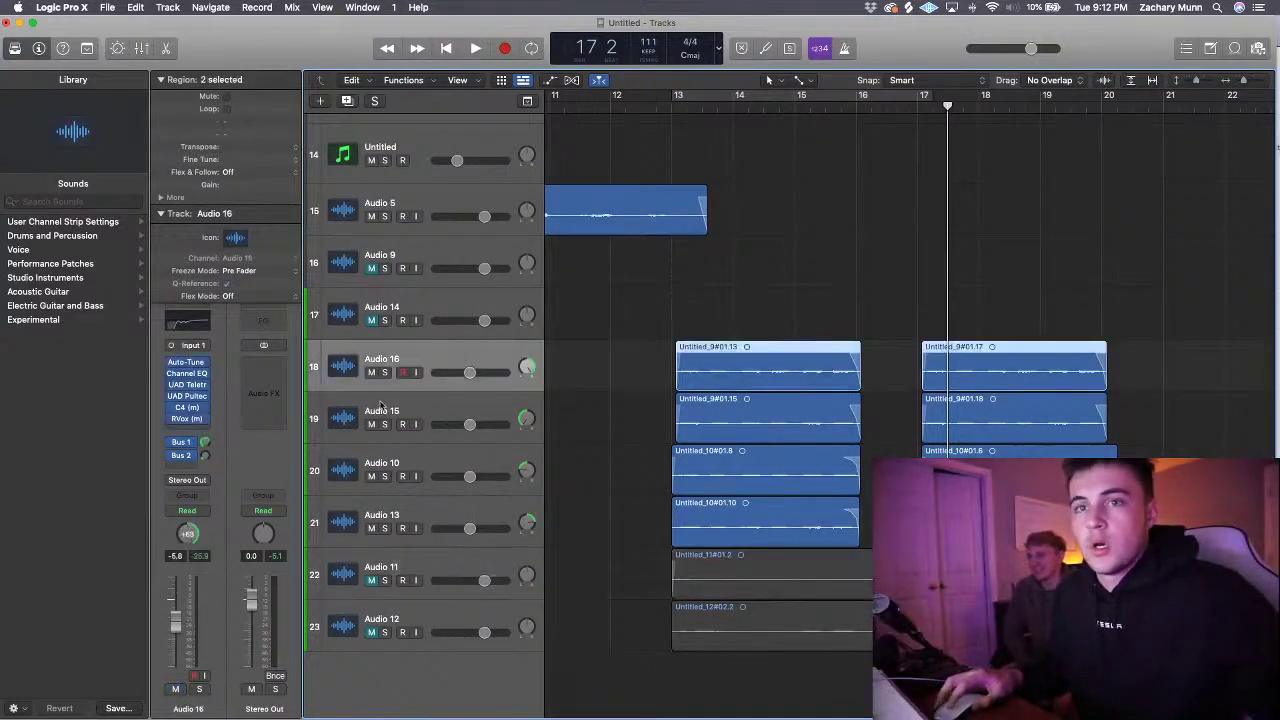
shift+click(472, 513)
click(142, 48)
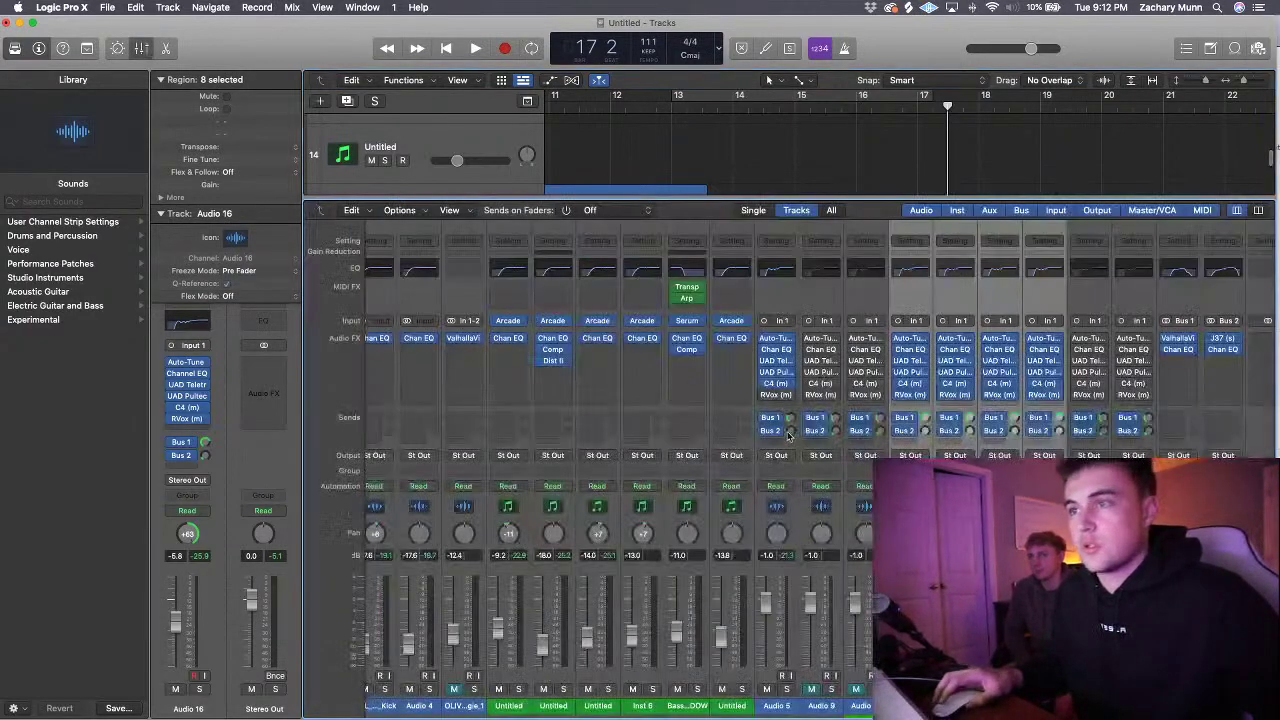
click(864, 362)
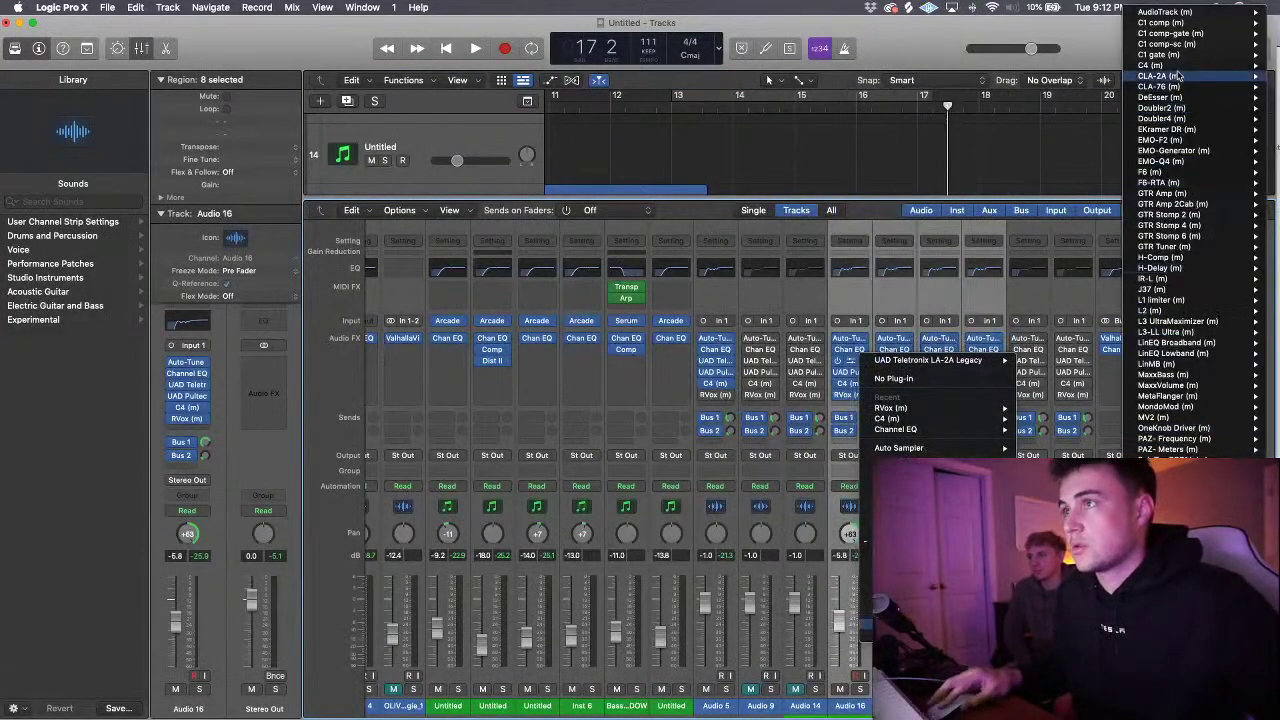
mouse_move(1252, 82)
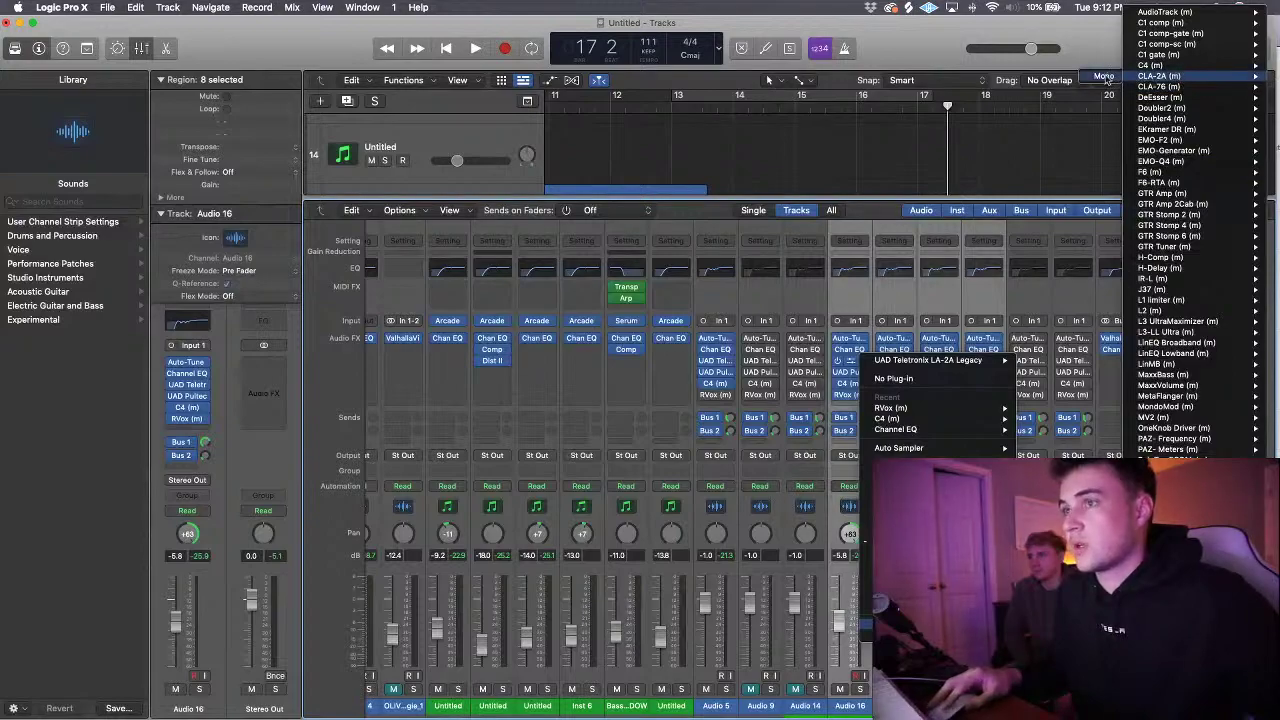
click(1103, 77)
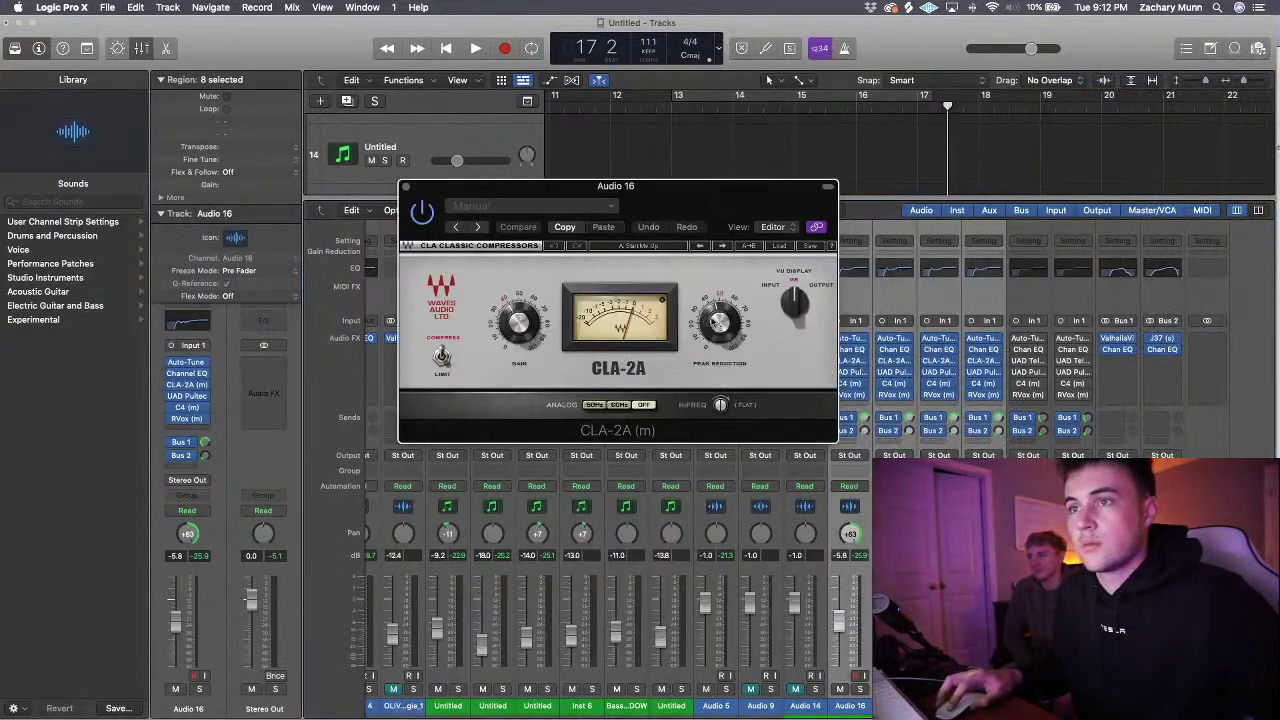
- Adjust the CLA-2A's peak reduction during playback and copy the plug-in to Audio 15, Audio 10 and Audio 13 in place of their UAD Teletronix
key(space)
drag(716, 322, 716, 315)
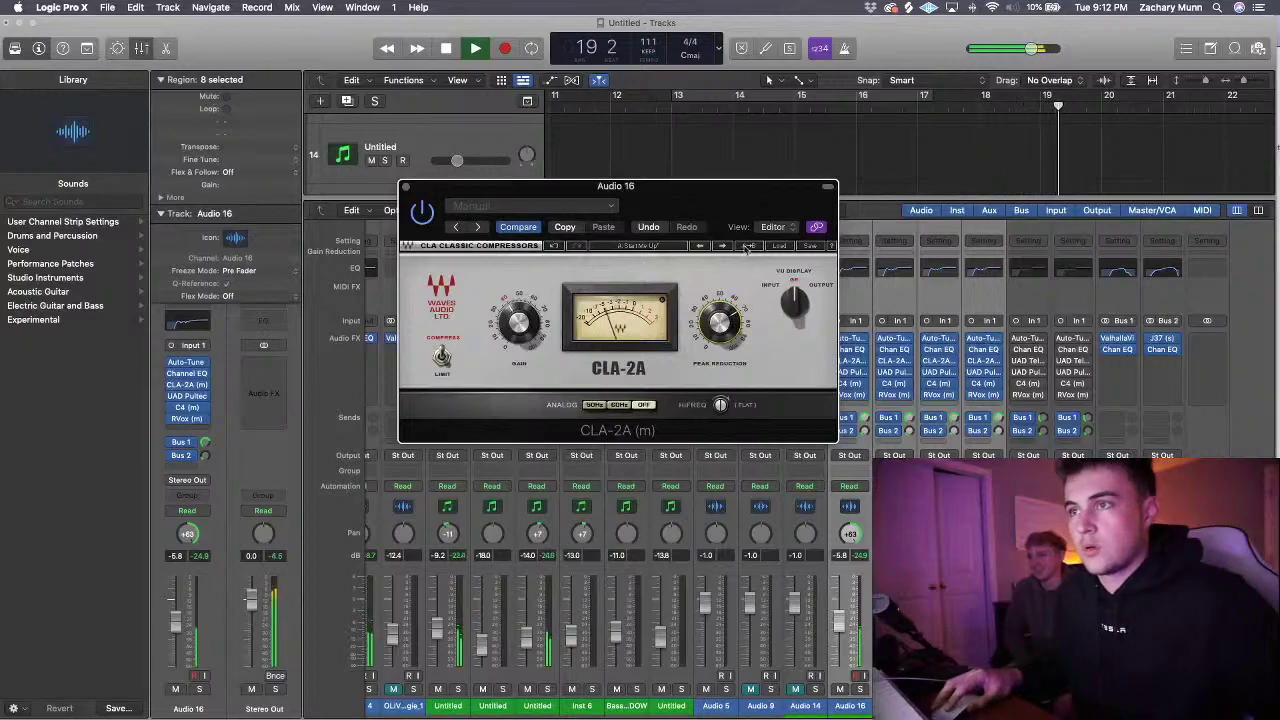
click(406, 186)
click(634, 106)
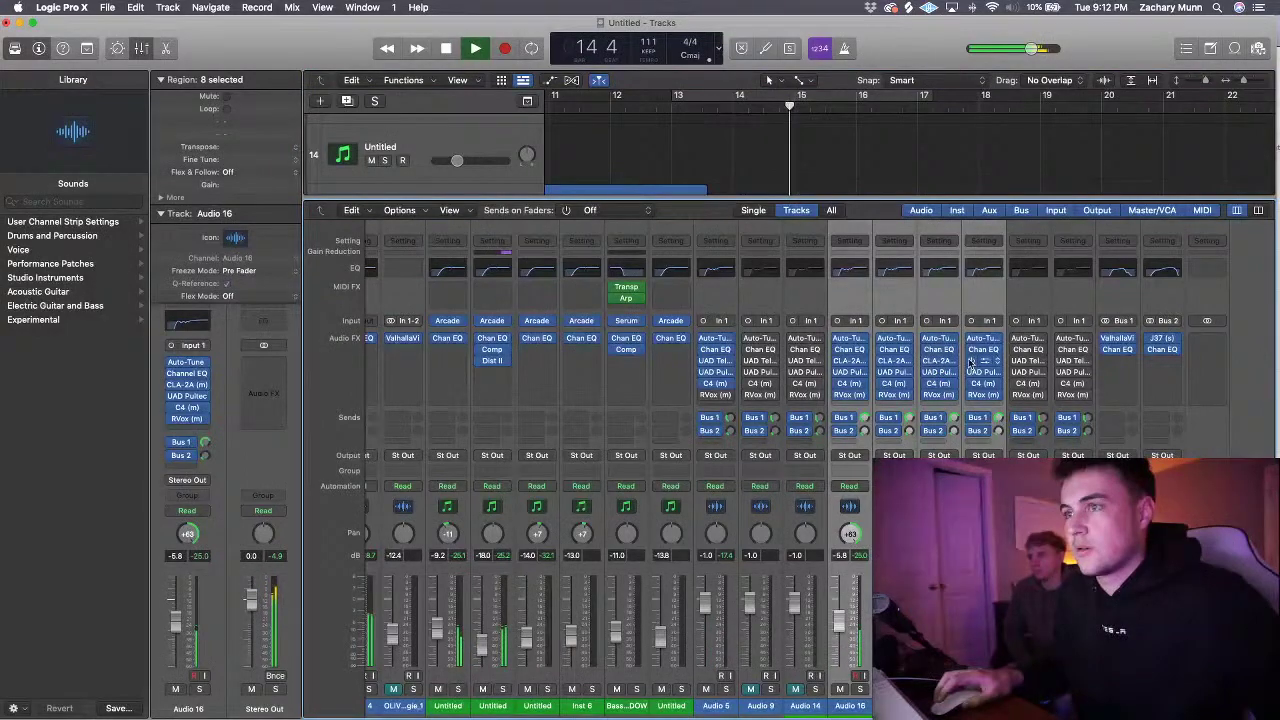
key(x)
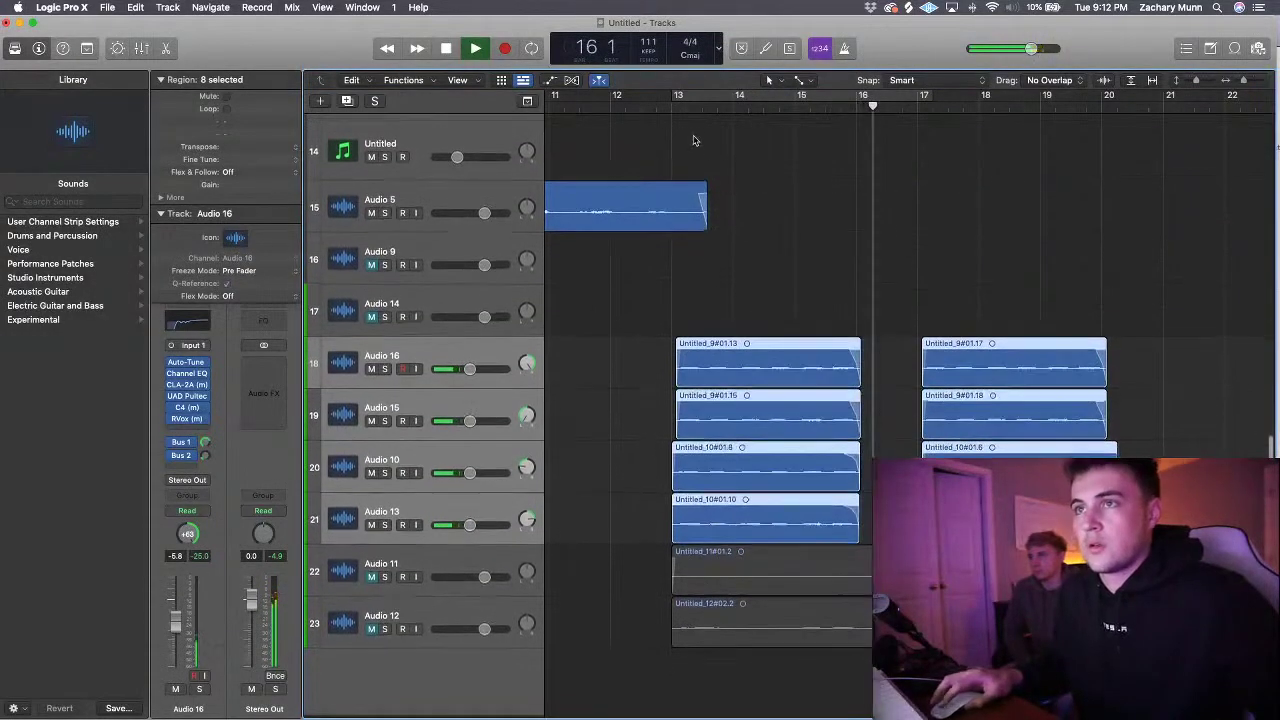
- Trim the starts of the bar 13 regions on Audio 10 and Audio 13 to line up with those on Audio 16 and Audio 15
click(625, 107)
click(614, 554)
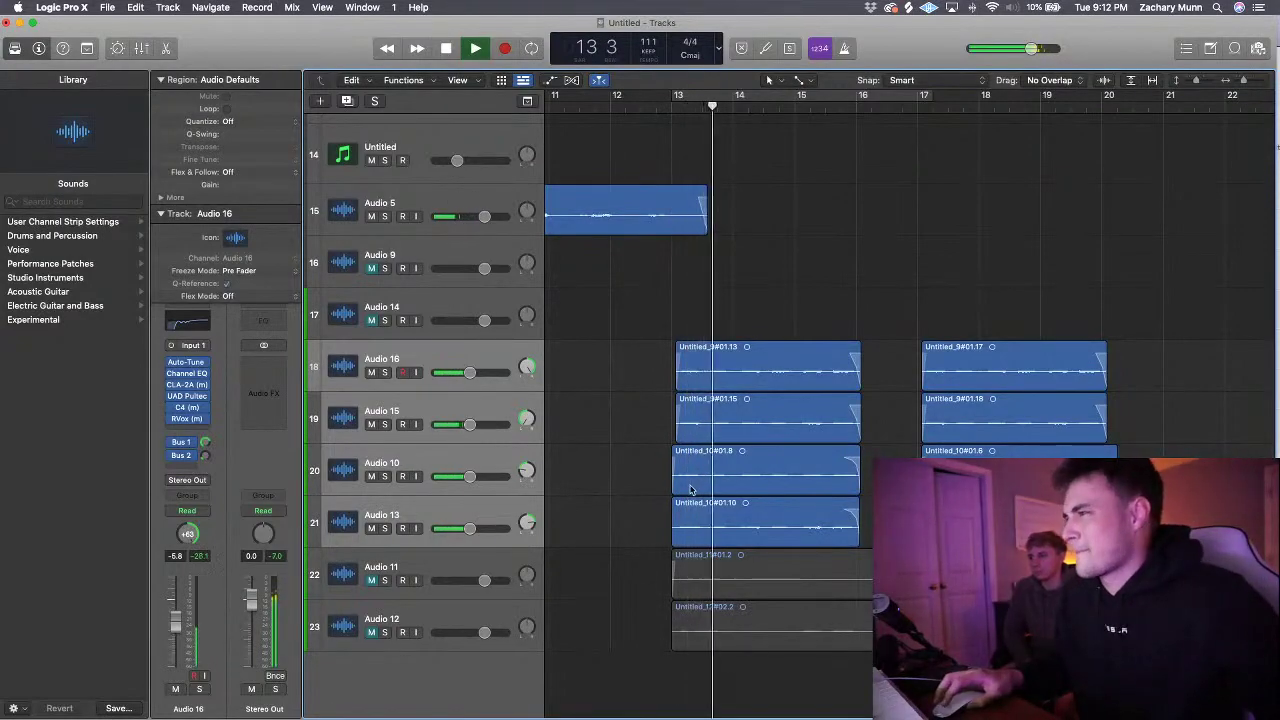
mouse_move(655, 484)
mouse_down()
mouse_move(686, 508)
mouse_move(676, 484)
mouse_move(641, 484)
mouse_up()
key(super+Right)
key(super+Right)
scroll(643, 487, left, 3)
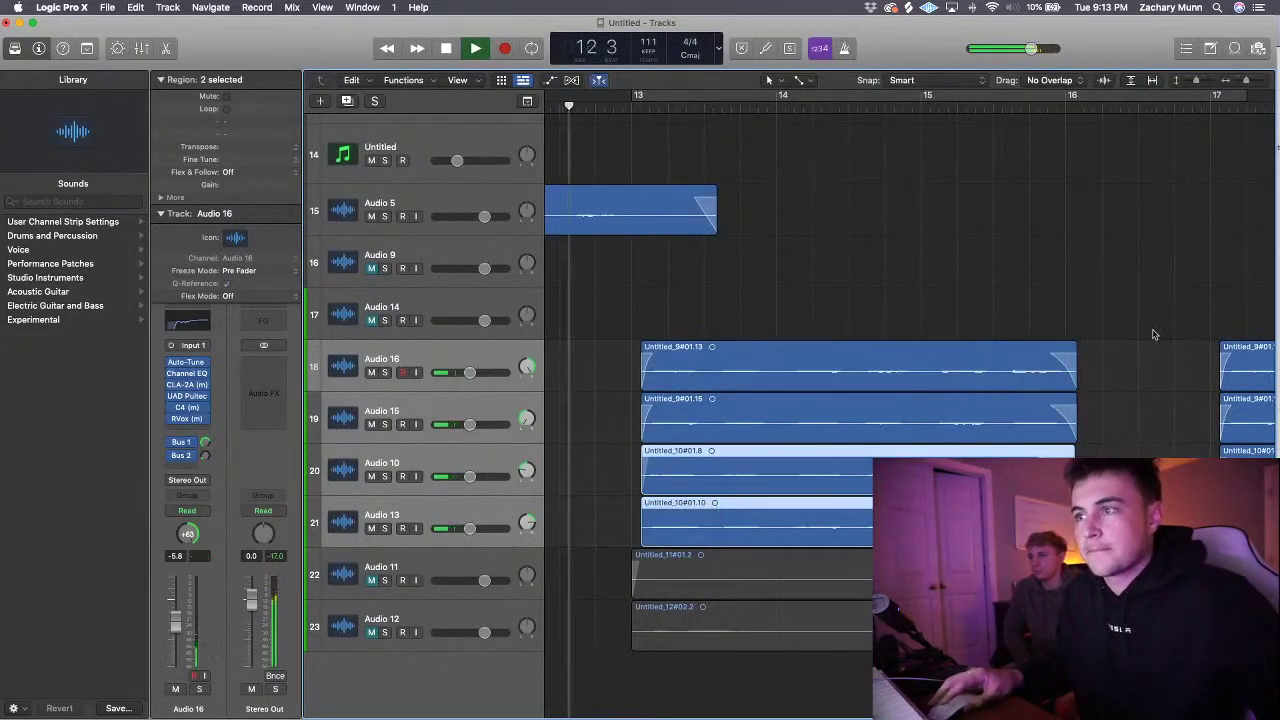
- Trim the start of Audio 11's bar 13 region to line up with the regions above it and stop playback
drag(596, 588, 642, 586)
click(630, 584)
key(space)
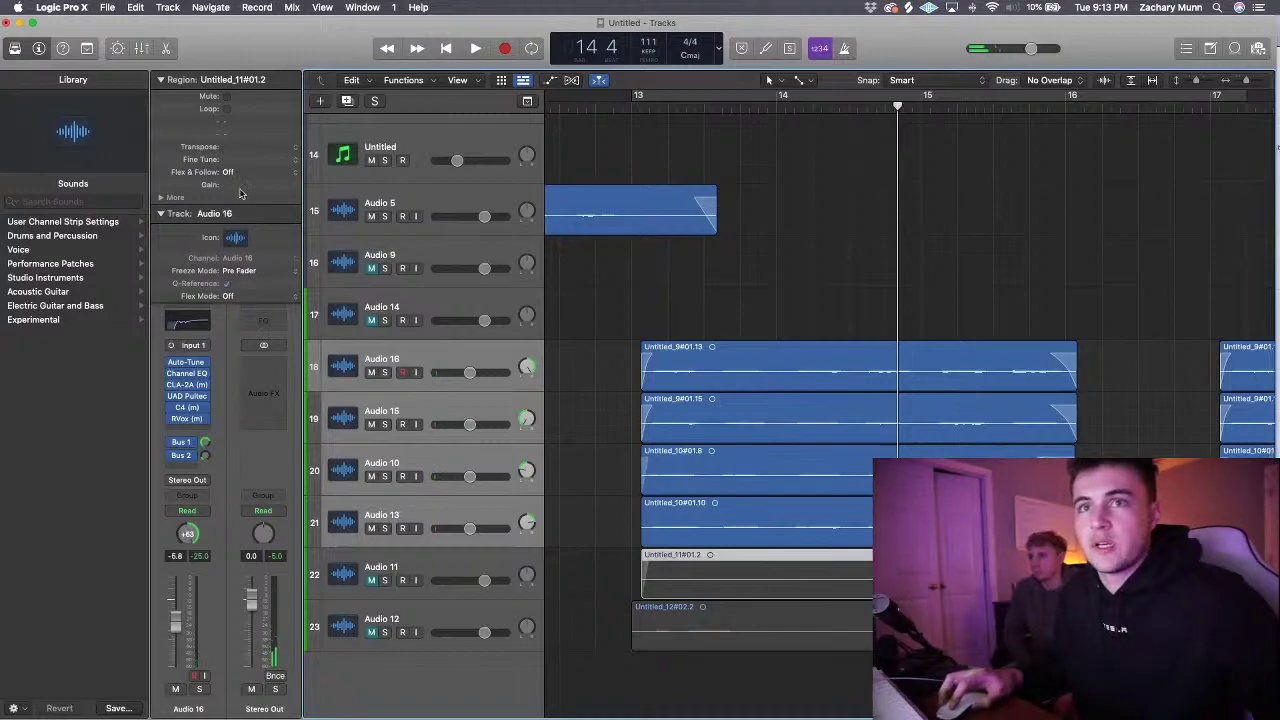
- Select the bar 13 regions on Audio 16, Audio 15, Audio 10 and Audio 13 and set their gain to +1.4 dB
drag(829, 299, 837, 520)
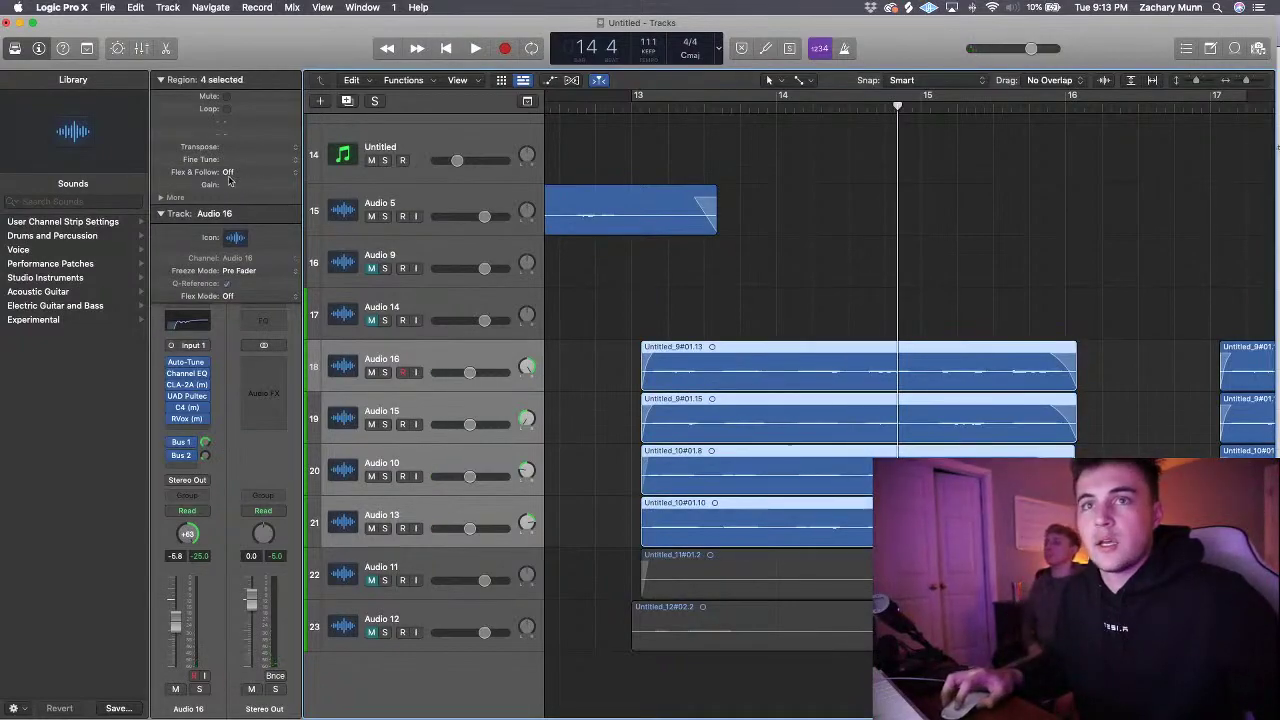
drag(235, 171, 235, 157)
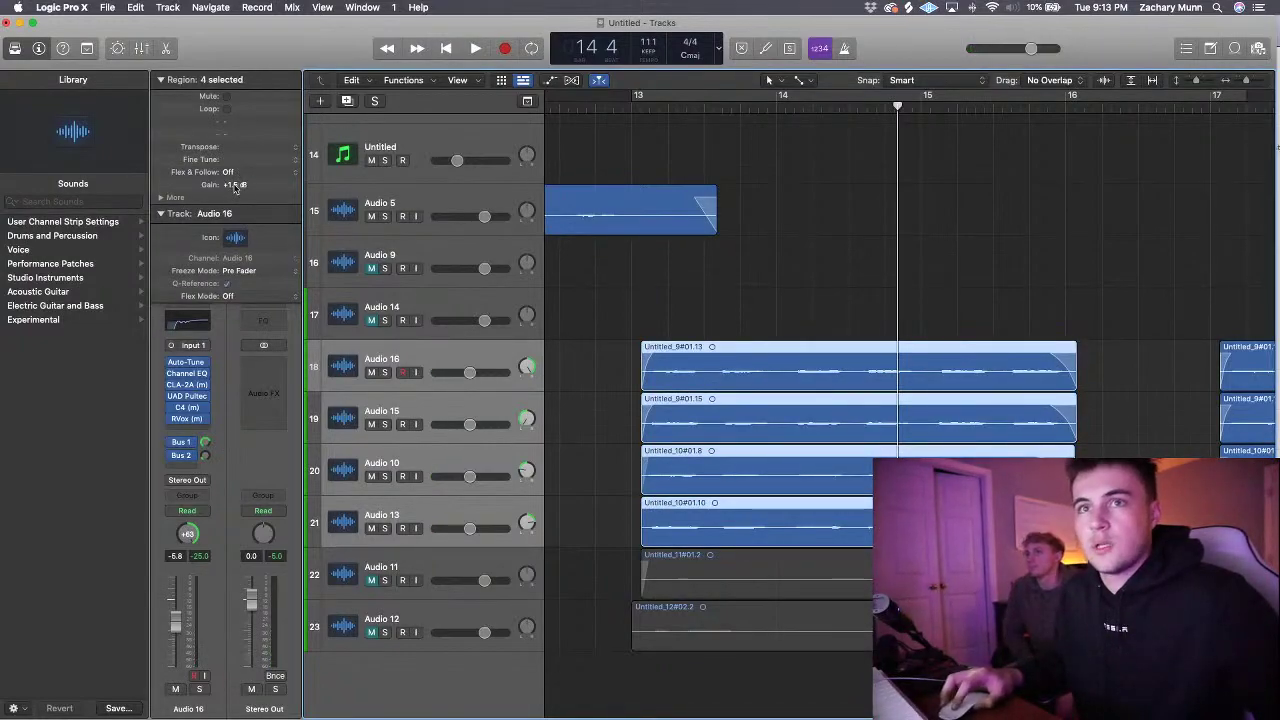
- Duplicate the Audio 13 track twice with its settings and pan the copies to -64 and +63
drag(1196, 80, 1202, 80)
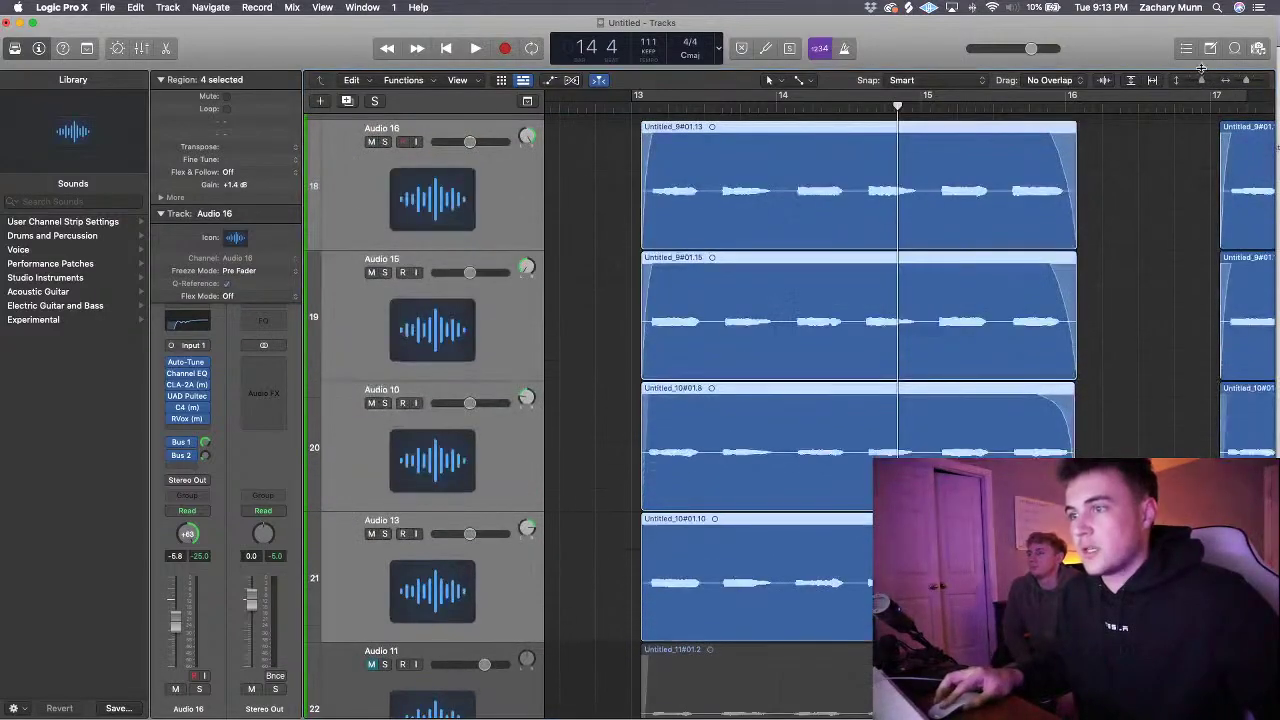
scroll(1058, 204, down, 5)
scroll(1058, 204, right, 3)
scroll(1029, 129, left, 1)
click(511, 326)
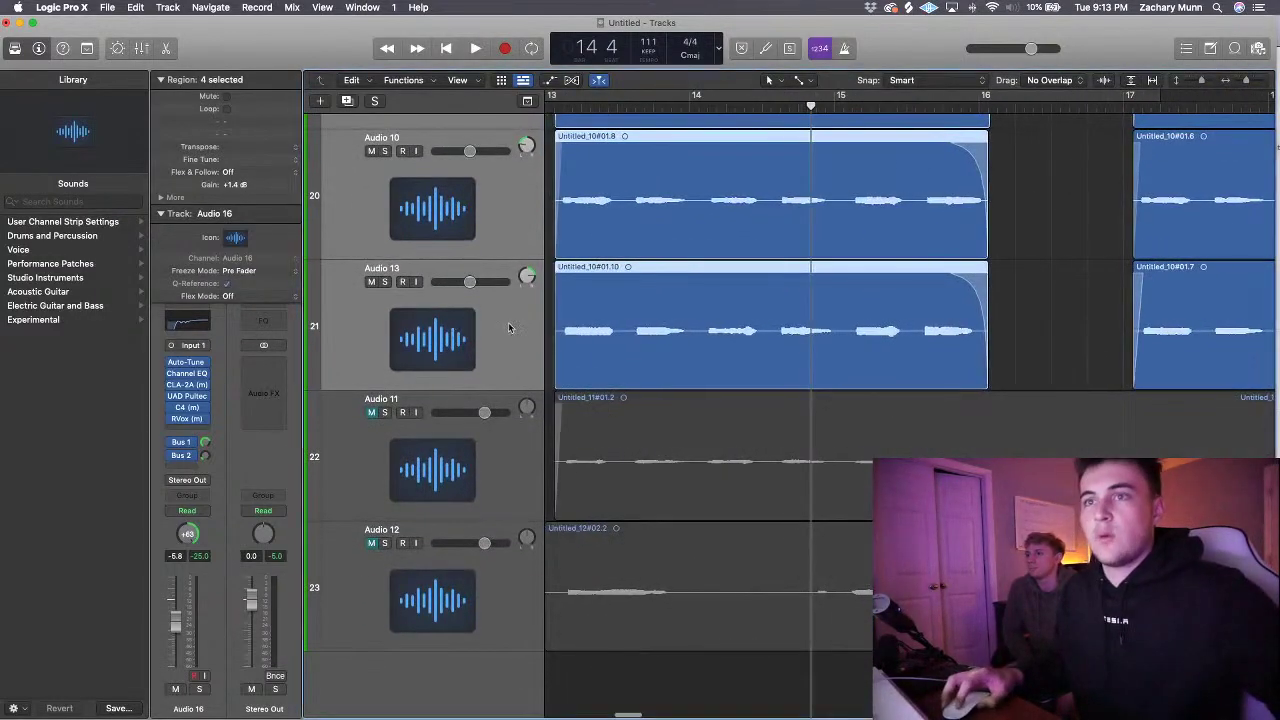
click(347, 101)
click(347, 101)
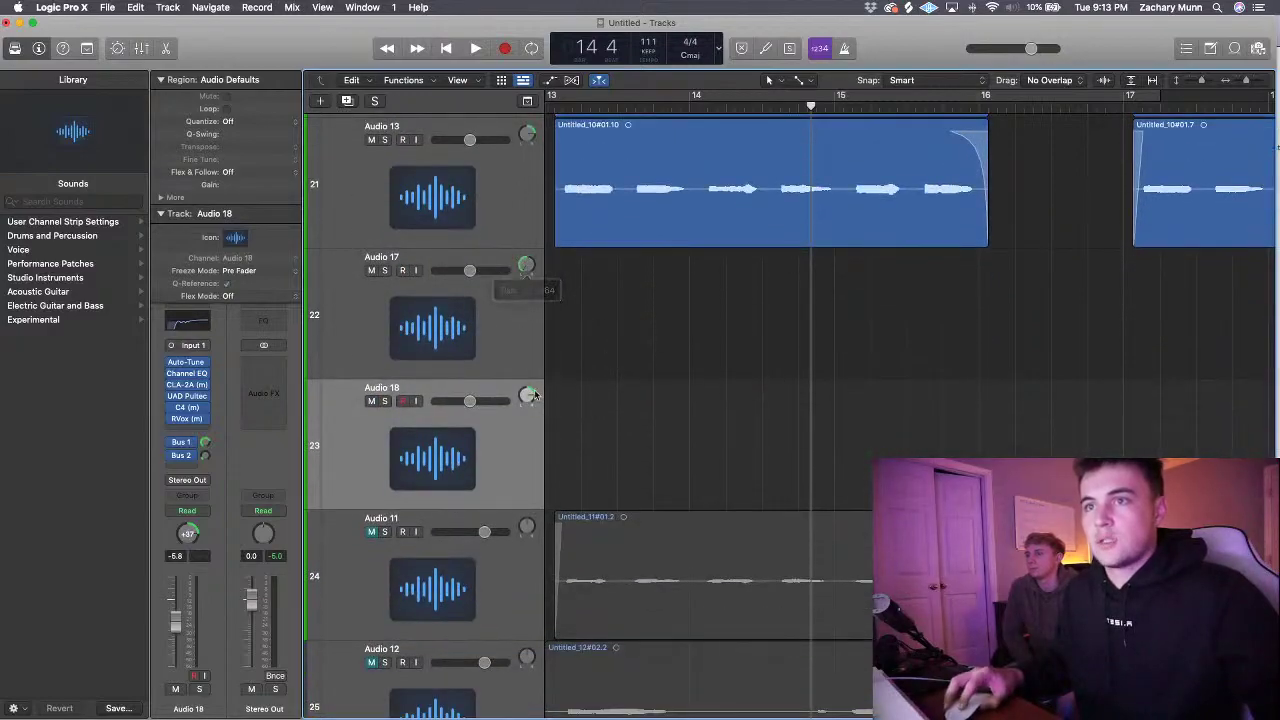
- Move Audio 11's bar 13 region up to Audio 17 at +2.4 dB gain and split it at bar 16
scroll(900, 380, down, 2)
drag(962, 450, 966, 189)
scroll(1000, 150, up, 3)
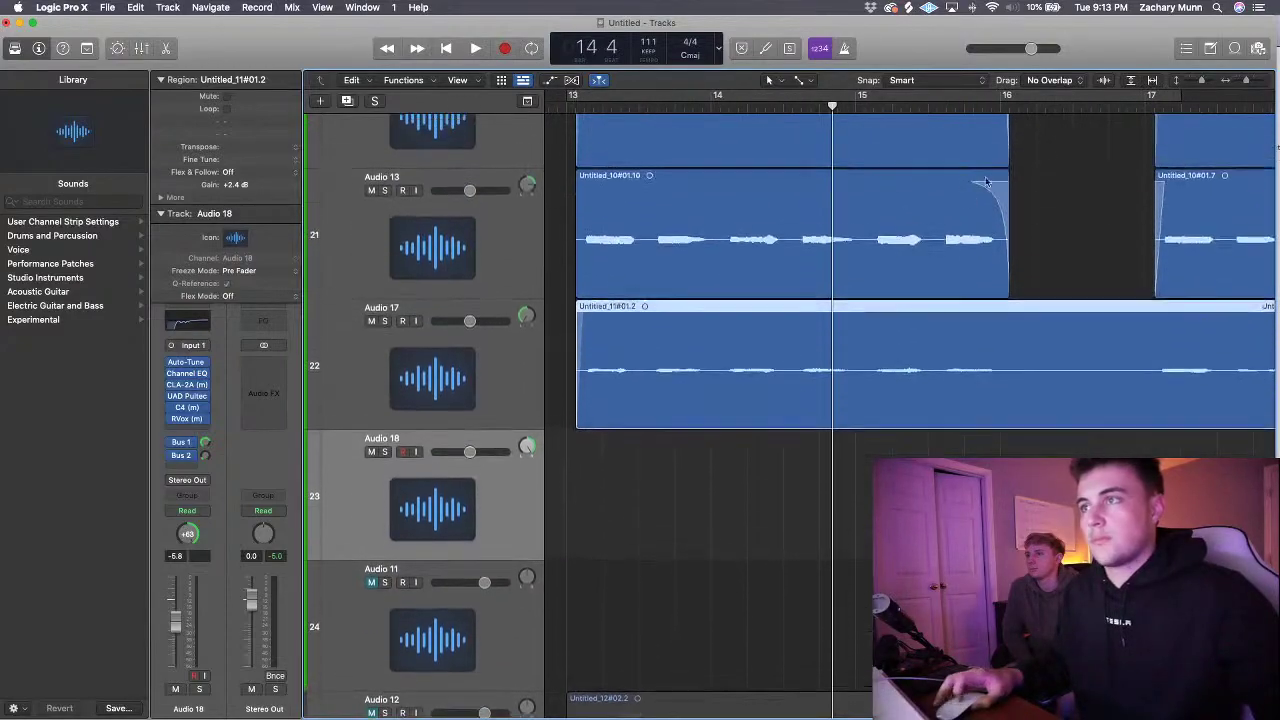
click(1009, 105)
key(super+t)
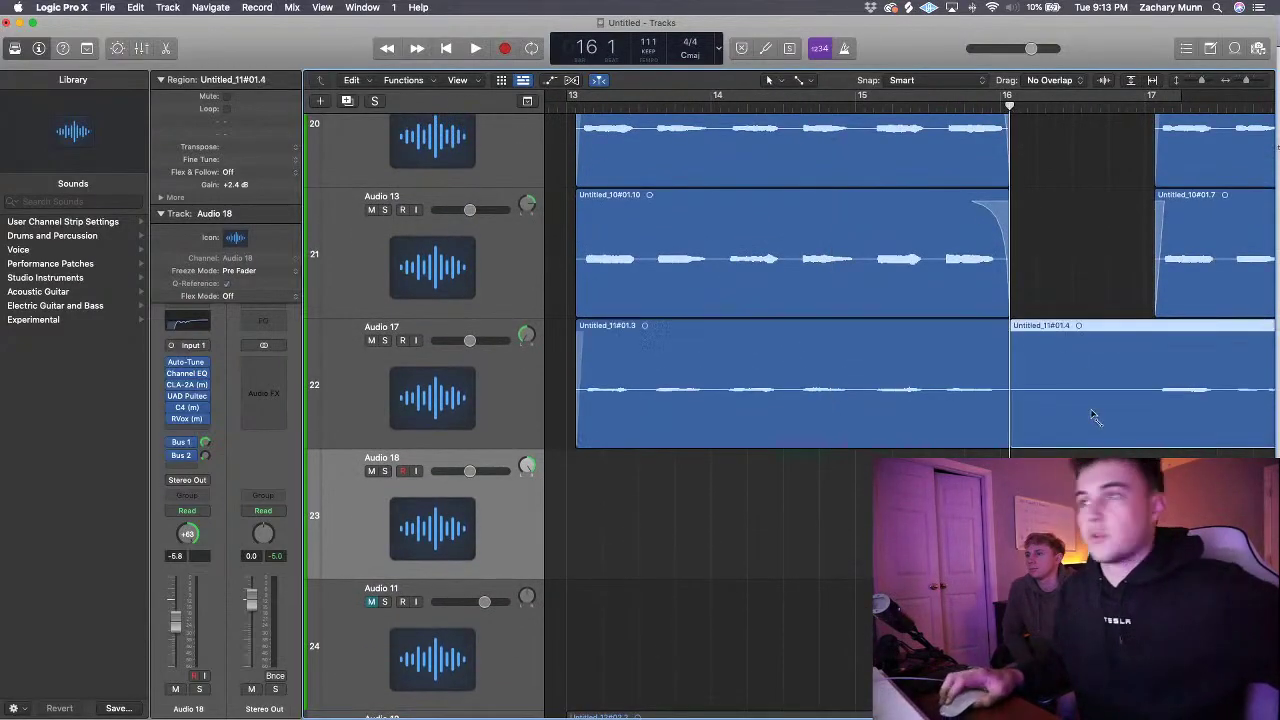
- Trim the start of Audio 17's second region to about bar 17 and fade out the end of the first region
drag(1015, 427, 1164, 410)
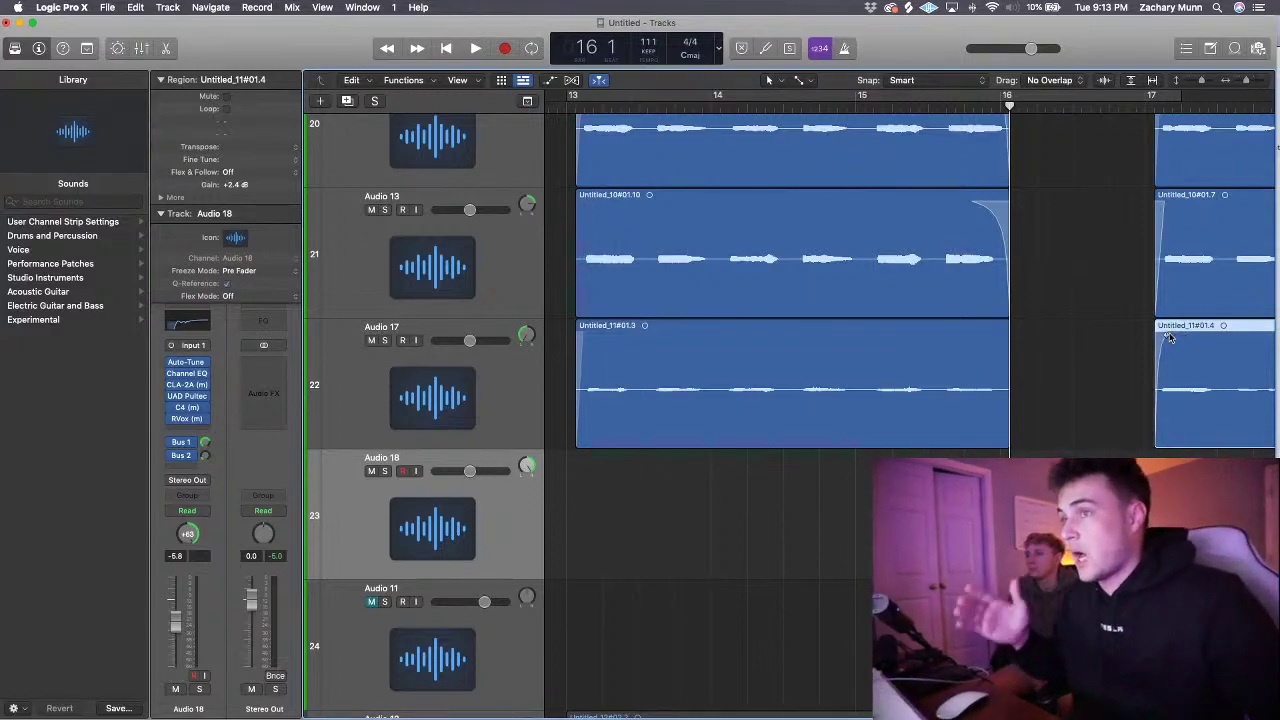
click(1005, 336)
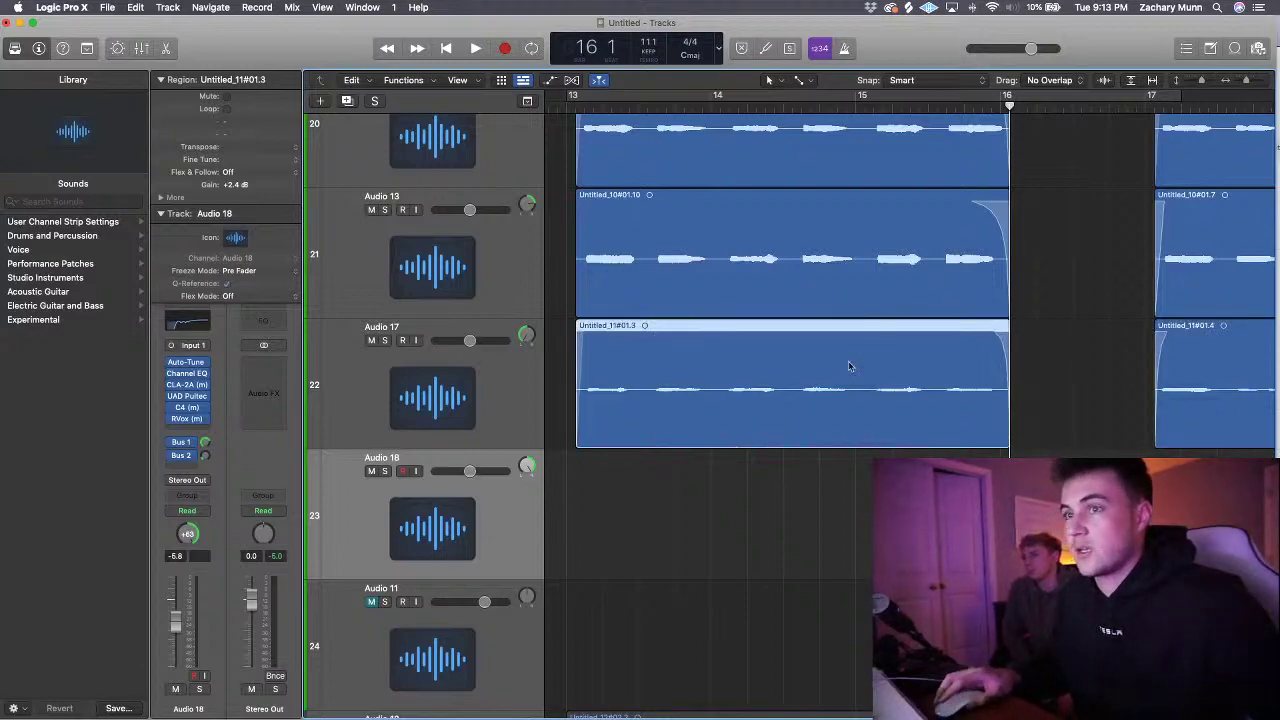
- Move Audio 17's second region to Audio 18 at bar 13 and trim its end to bar 16
key(super+Left)
key(super+Left)
drag(1112, 366, 866, 495)
key(super+Right)
click(1092, 560)
drag(1080, 560, 953, 560)
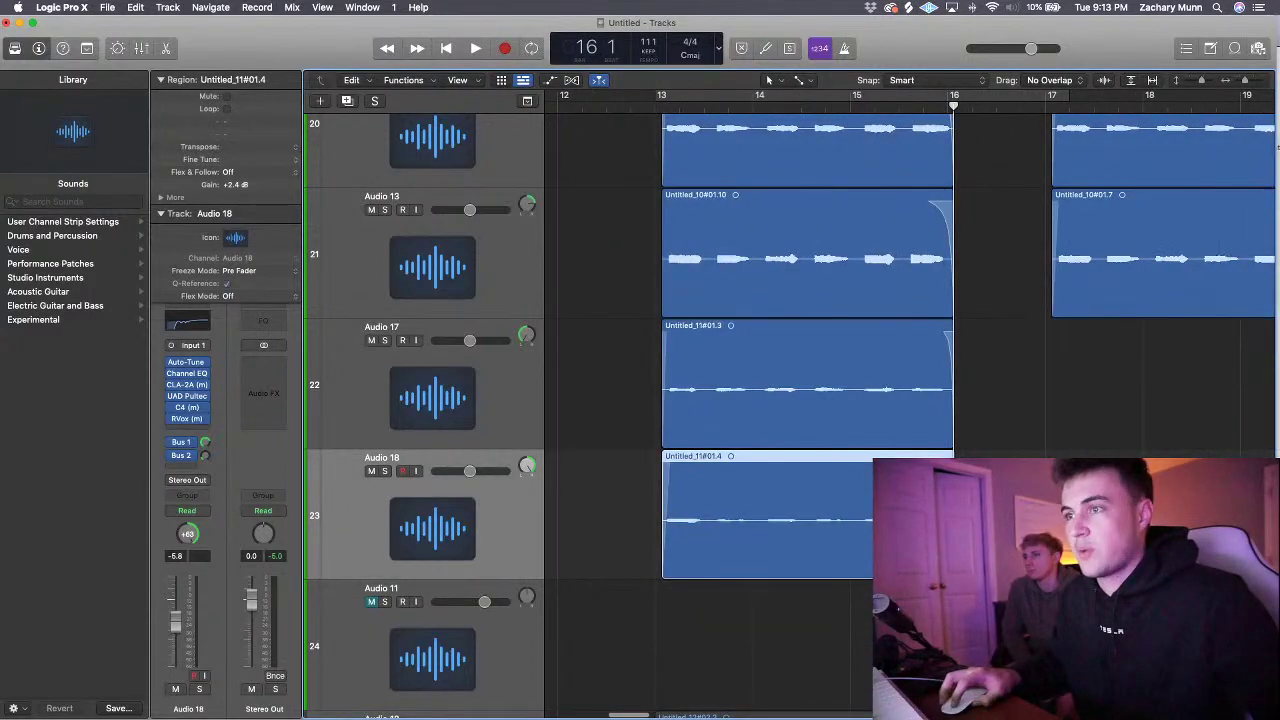
- Select the bar 13 regions on Audio 17 and Audio 18 and copy them to bar 17
shift+click(772, 428)
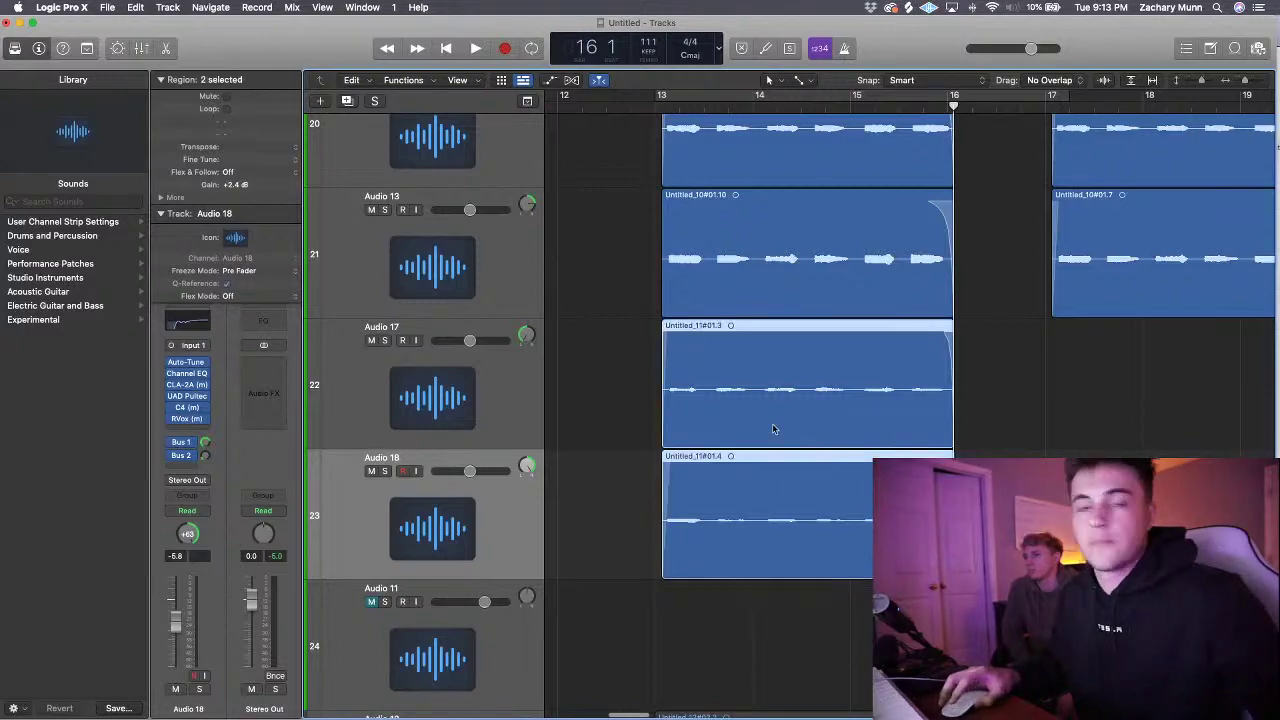
drag(760, 390, 1150, 390)
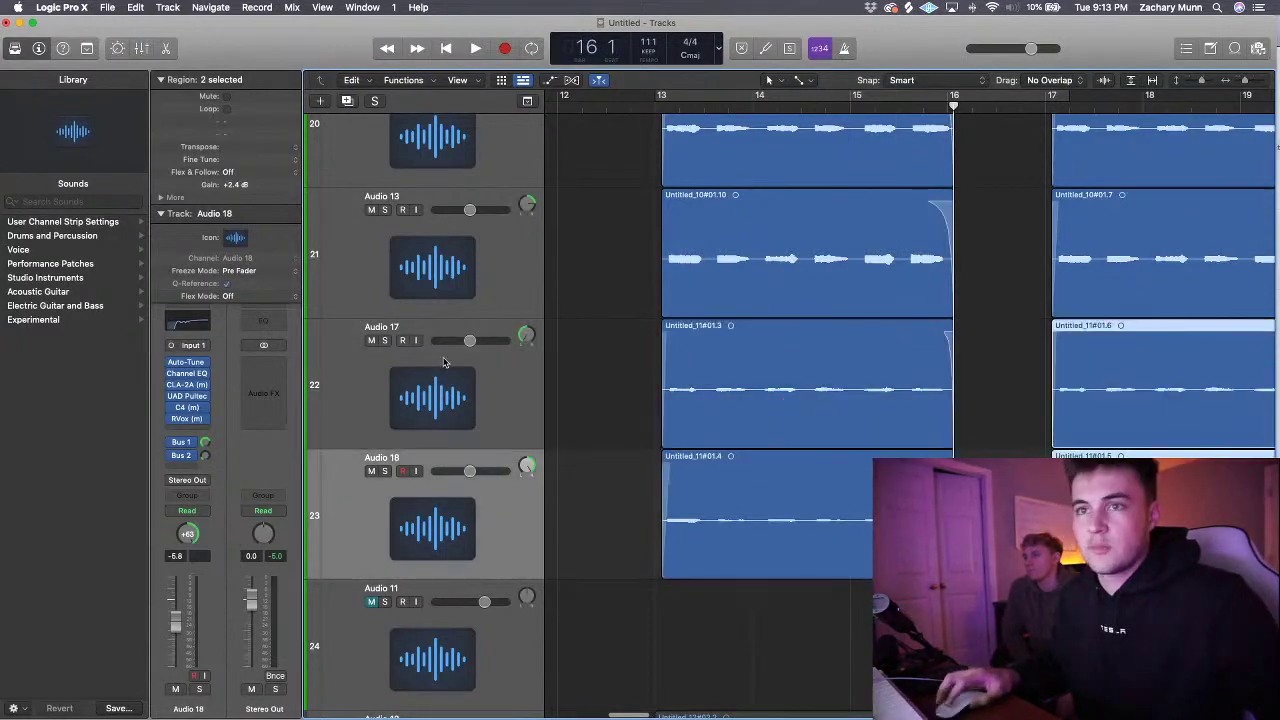
- Solo Audio 17 and Audio 18 and listen to their bar 13 regions
click(383, 341)
click(384, 470)
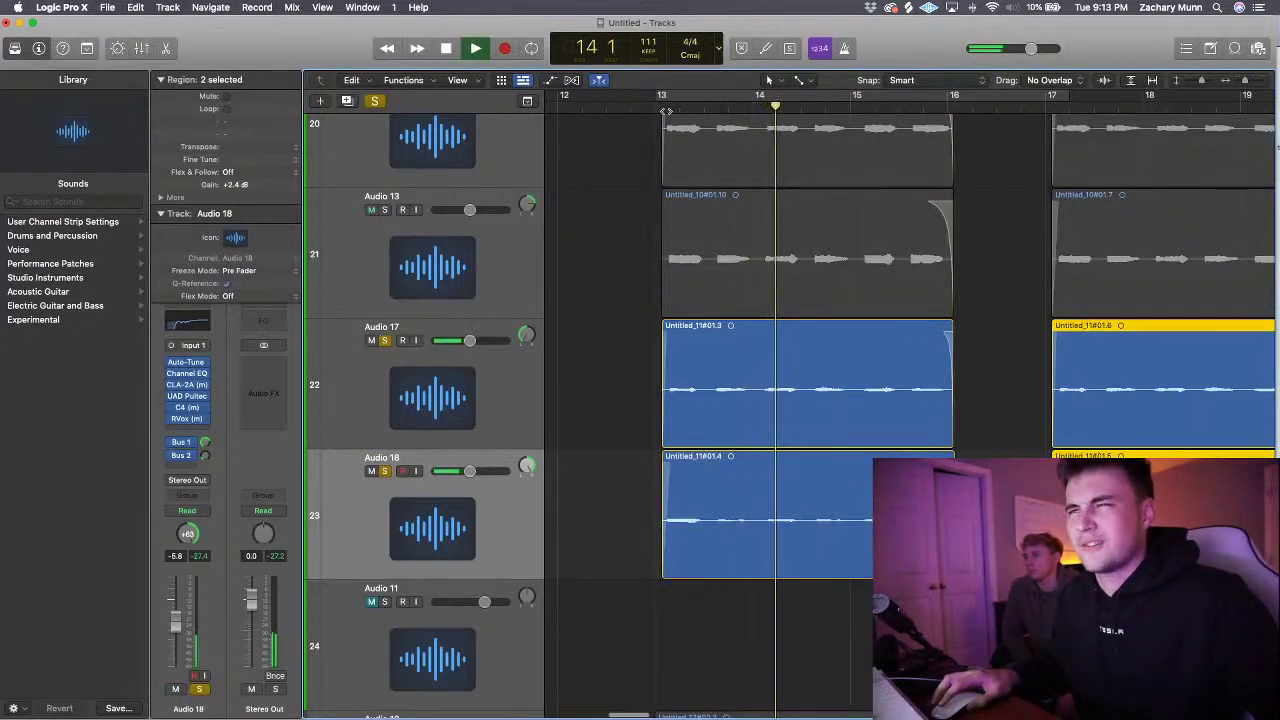
key(space)
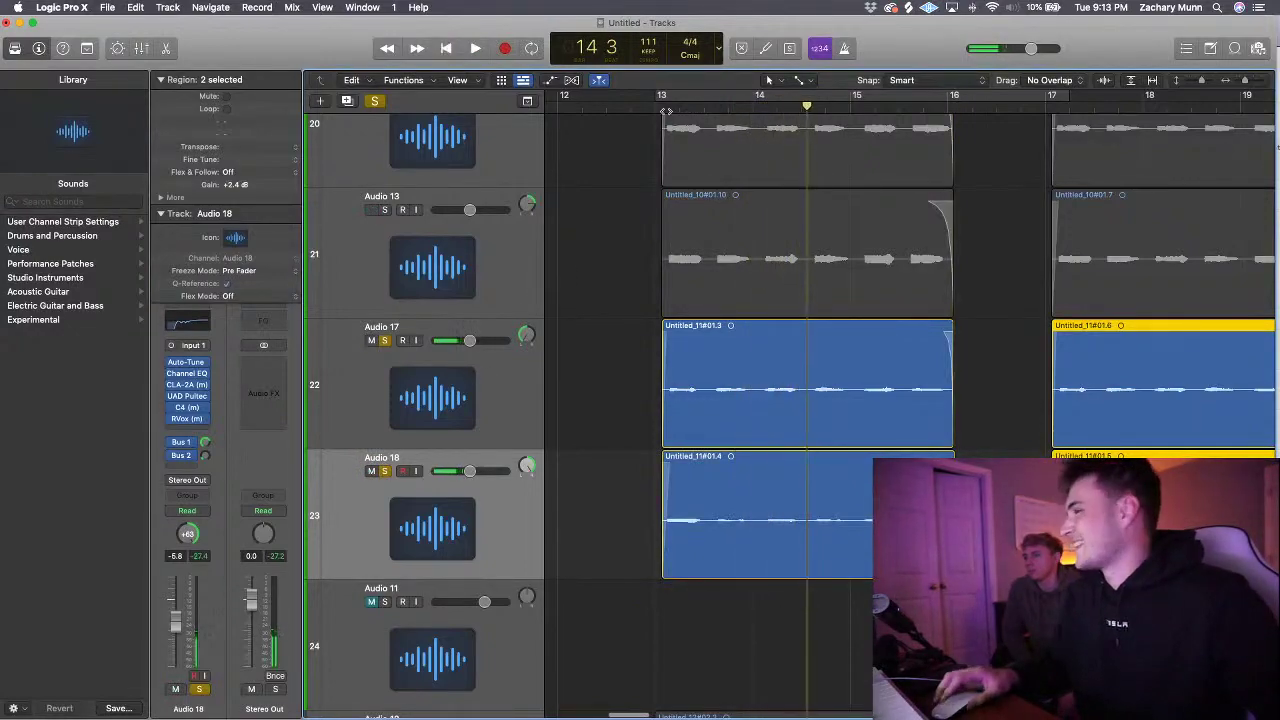
- Set Audio 17's Auto-Tune Pro to retune speed 19 and flex-tune 19, and open Audio 18's Auto-Tune Pro
click(505, 437)
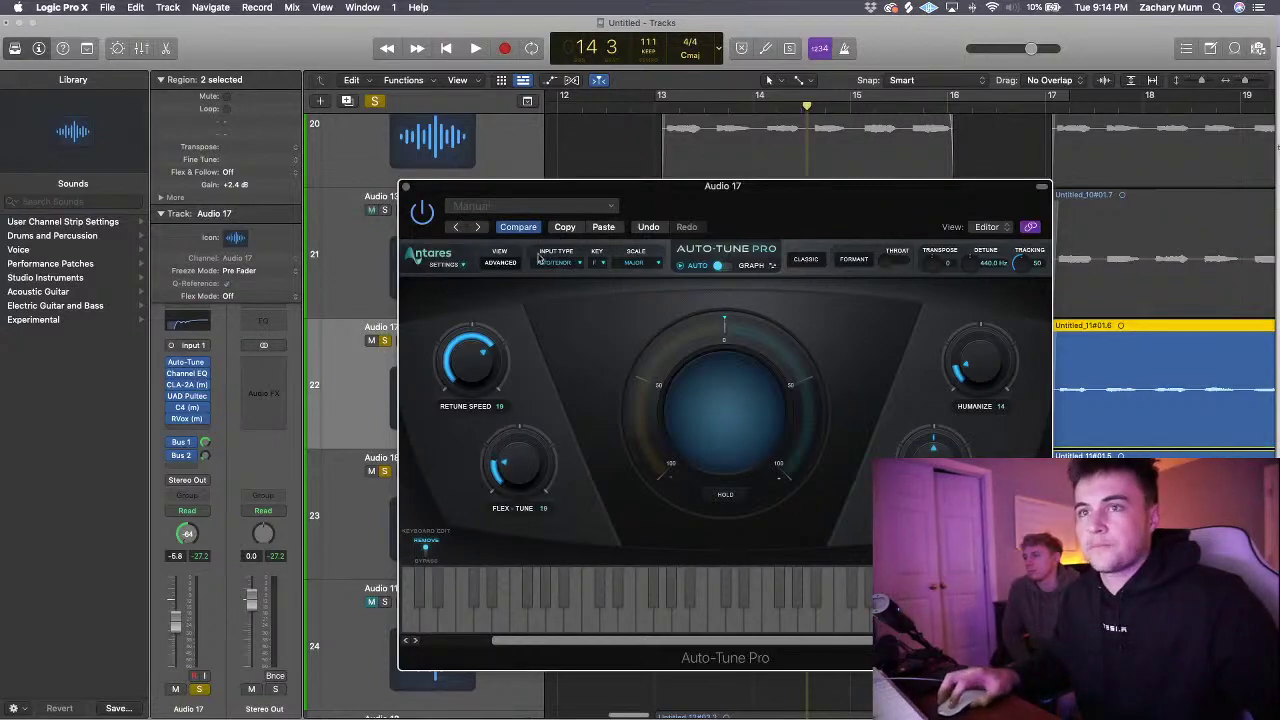
click(405, 188)
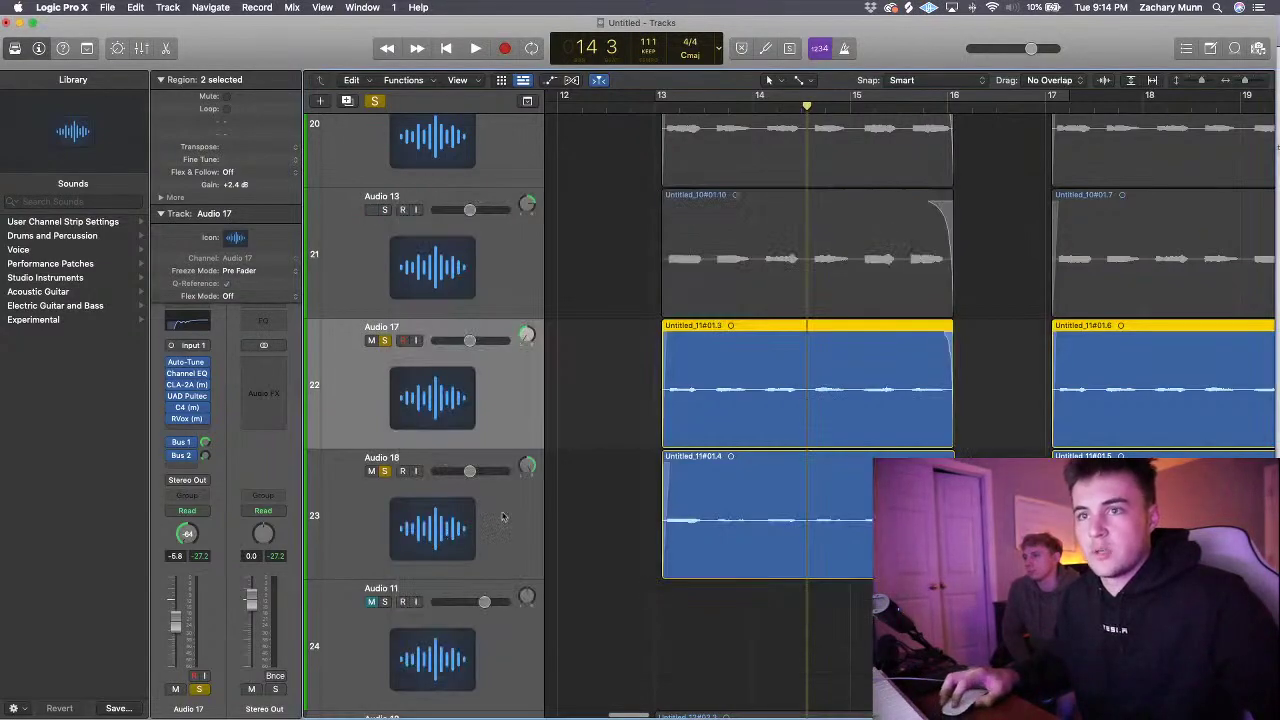
key(Down)
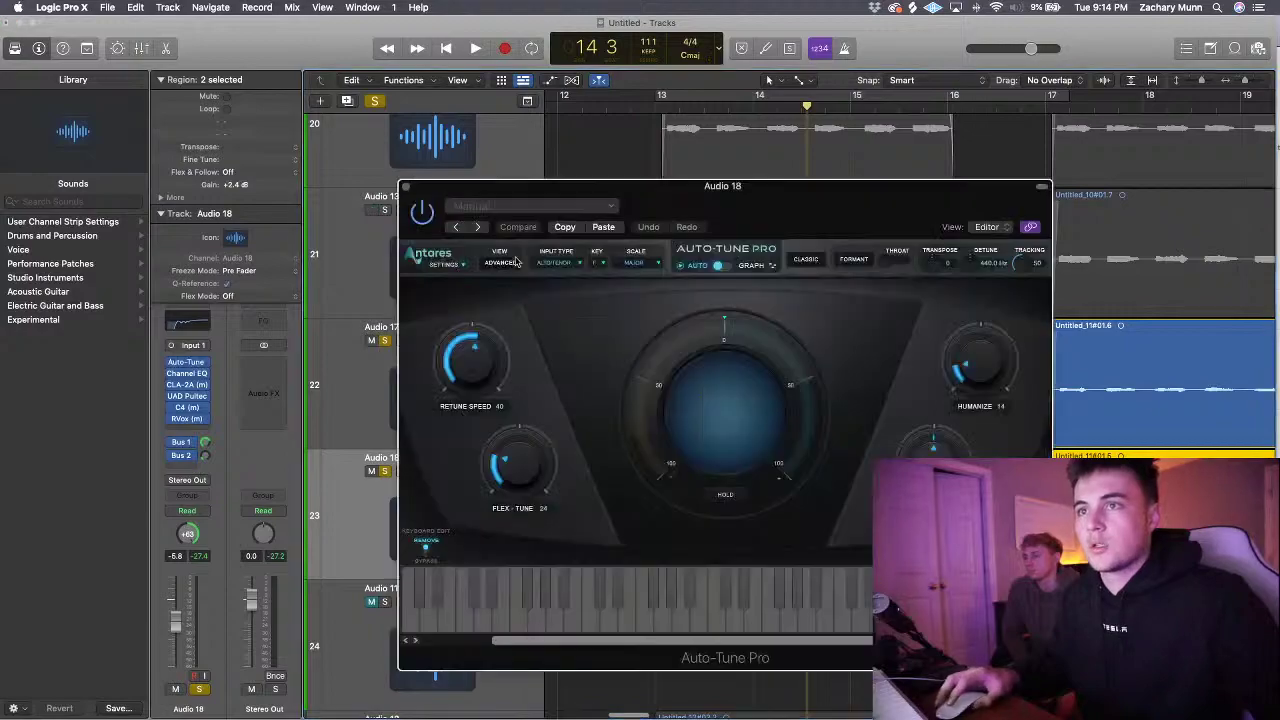
click(405, 188)
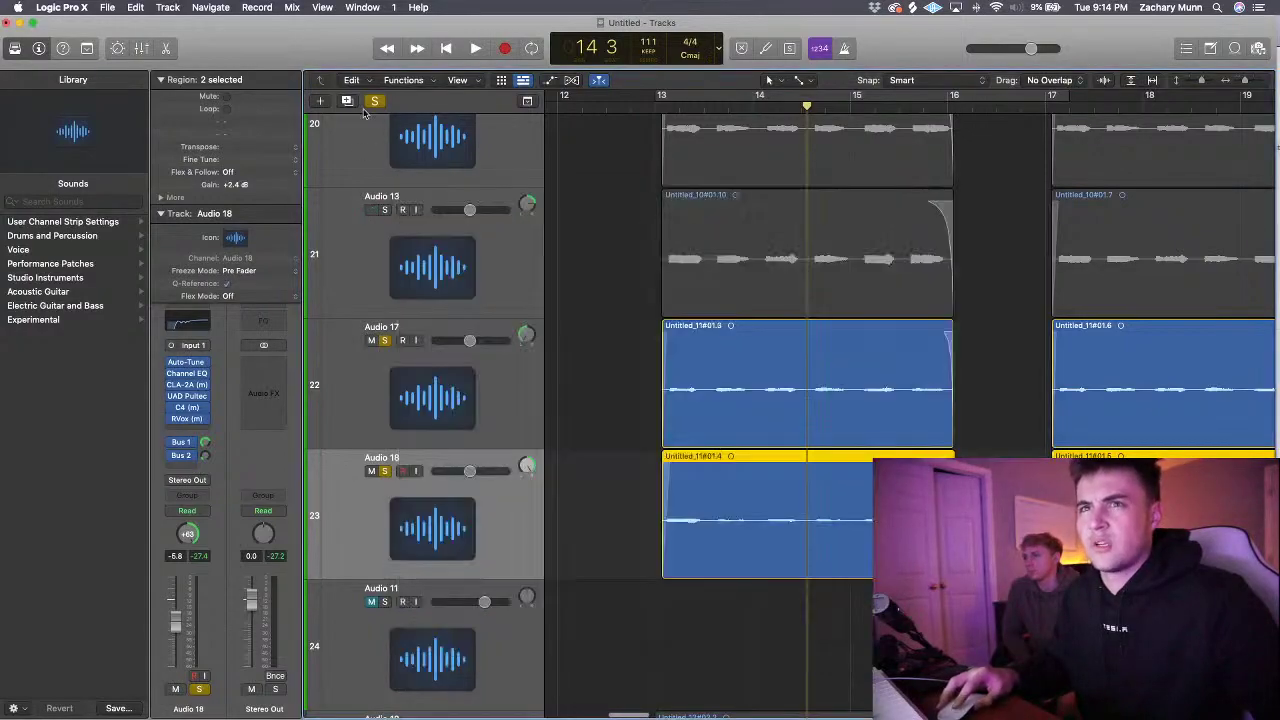
- Play the mix unsoloed from before bar 13 and lower Audio 17 and Audio 18 together to -12.2 dB
click(623, 110)
key(space)
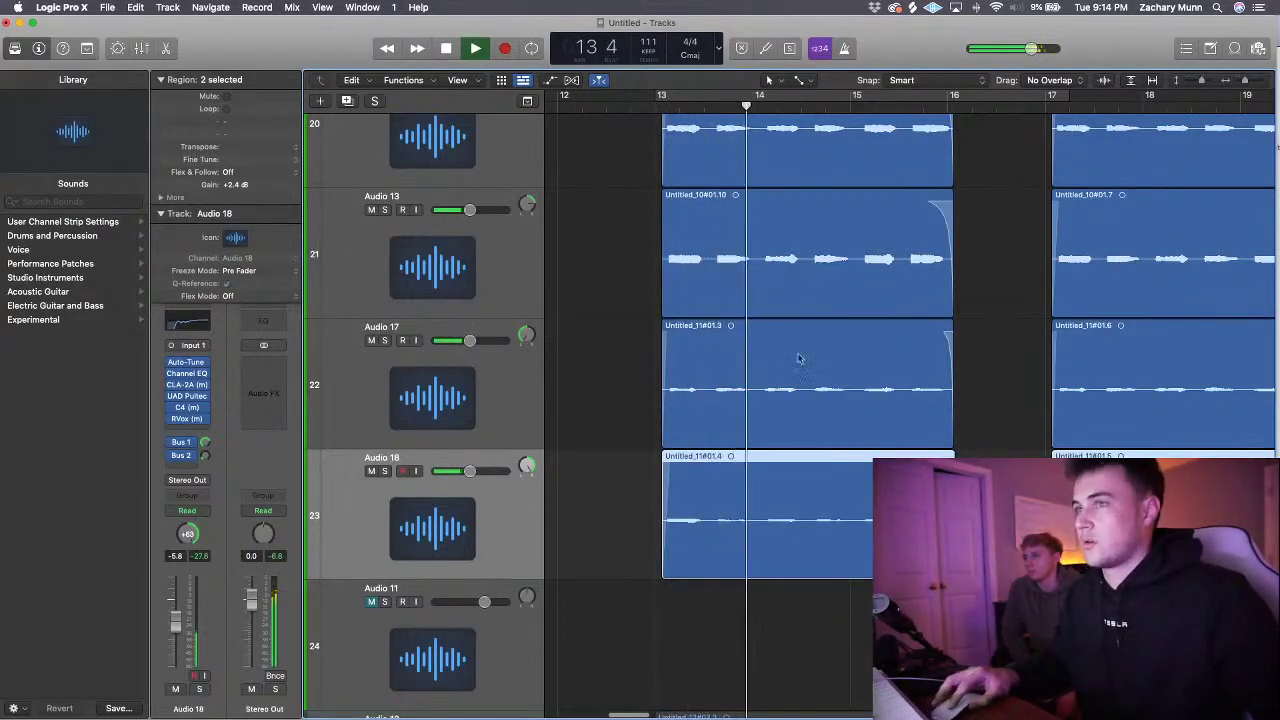
shift+click(475, 348)
drag(475, 348, 464, 348)
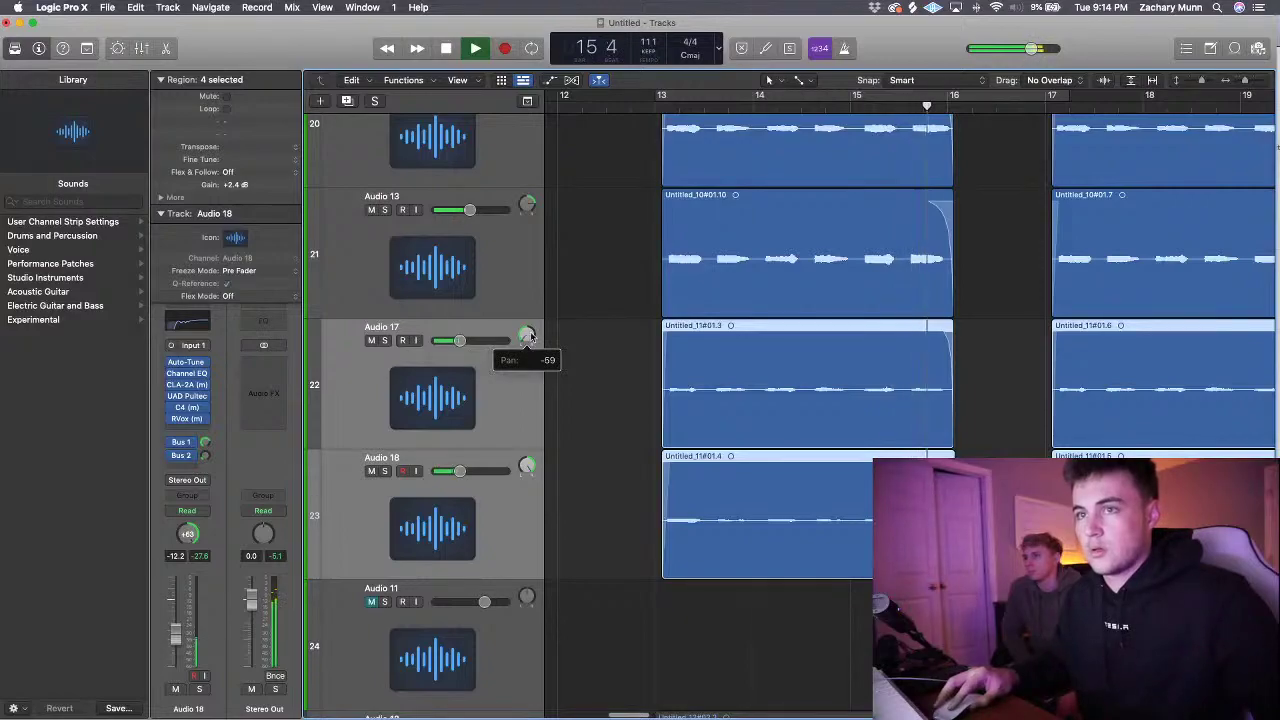
- Pan Audio 17 to -59 and Audio 18 to +56 and stop playback
click(512, 437)
click(530, 468)
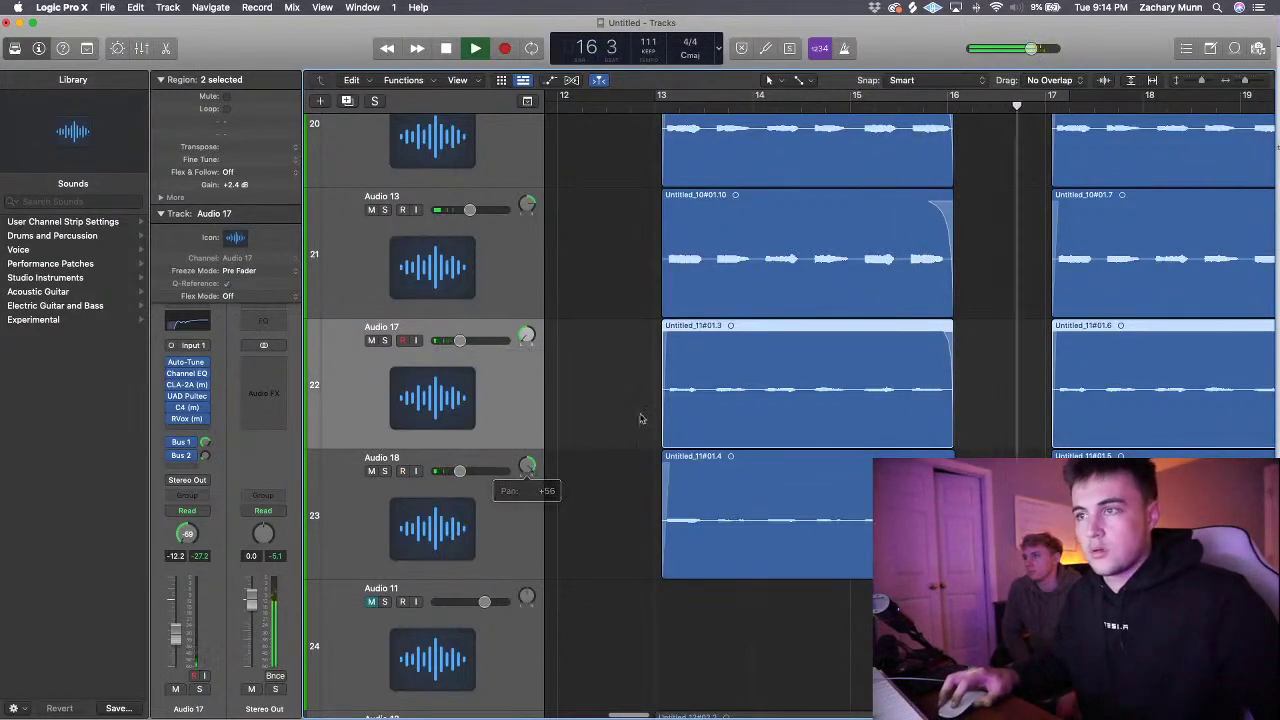
key(space)
- Duplicate the Audio 5 track with its plug-in settings as a new empty track
drag(1203, 82, 1198, 84)
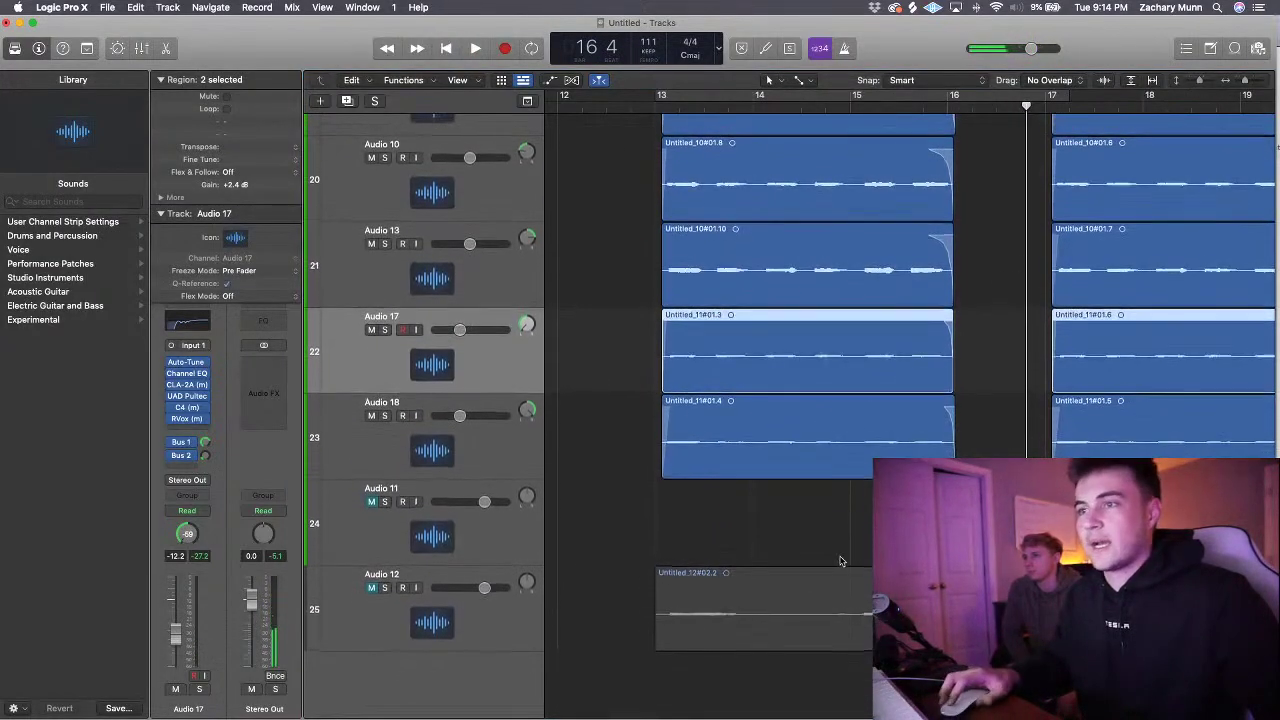
scroll(843, 563, up, 5)
scroll(846, 549, down, 5)
key(super+Left)
key(super+Left)
key(super+Up)
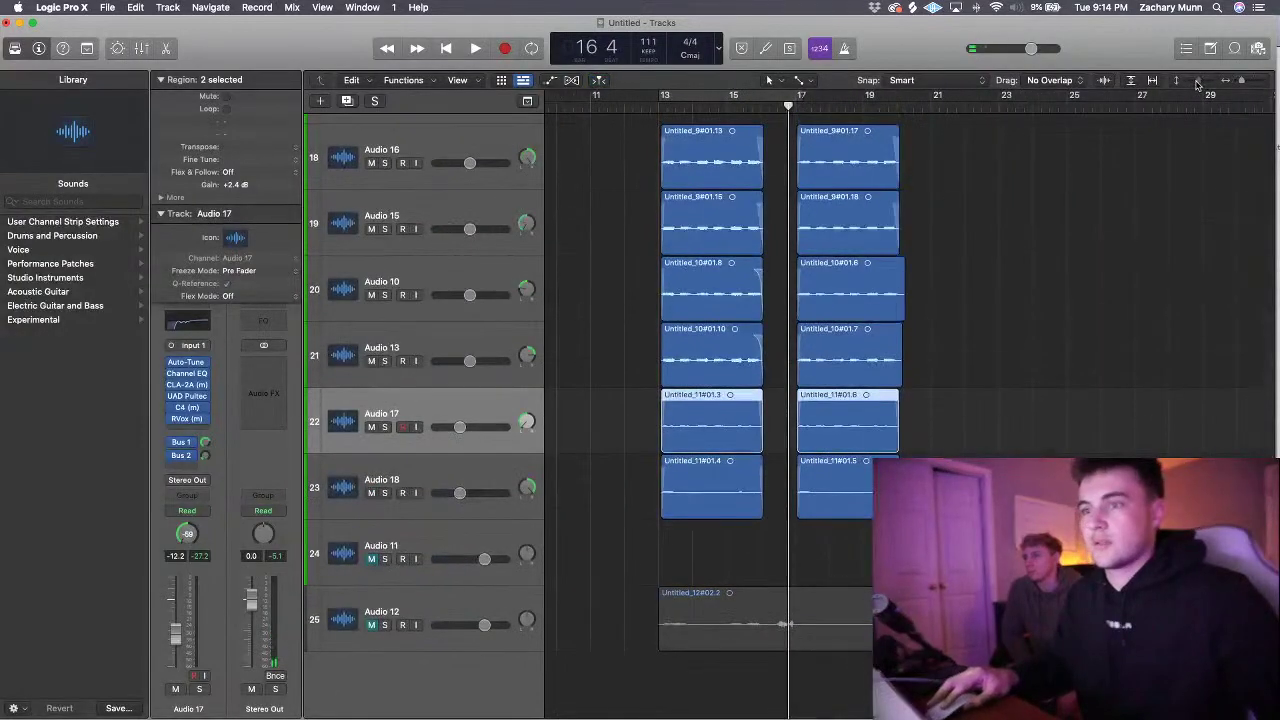
scroll(920, 223, up, 3)
scroll(921, 223, up, 2)
key(super+Left)
key(super+Left)
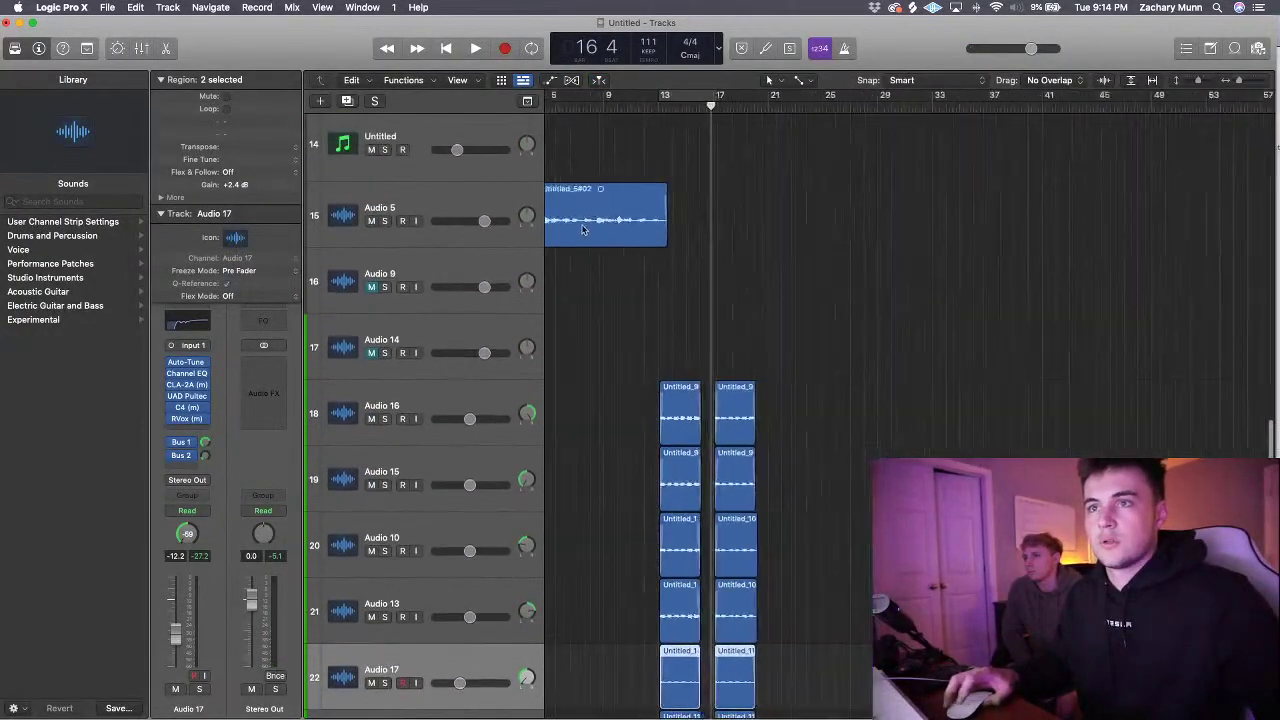
key(super+Right)
key(super+Right)
click(485, 193)
click(348, 102)
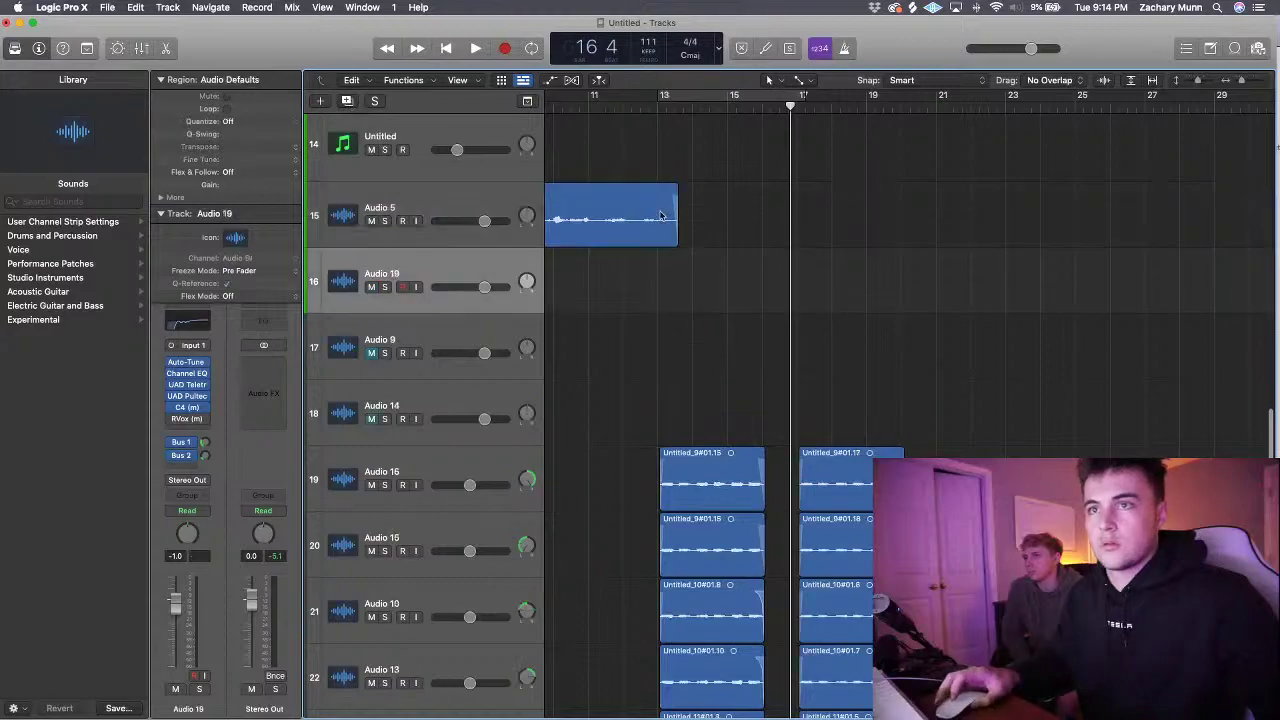
- Delete the muted Audio 9 and Audio 14 tracks and move the Audio 19 track below Audio 18
scroll(660, 215, down, 1)
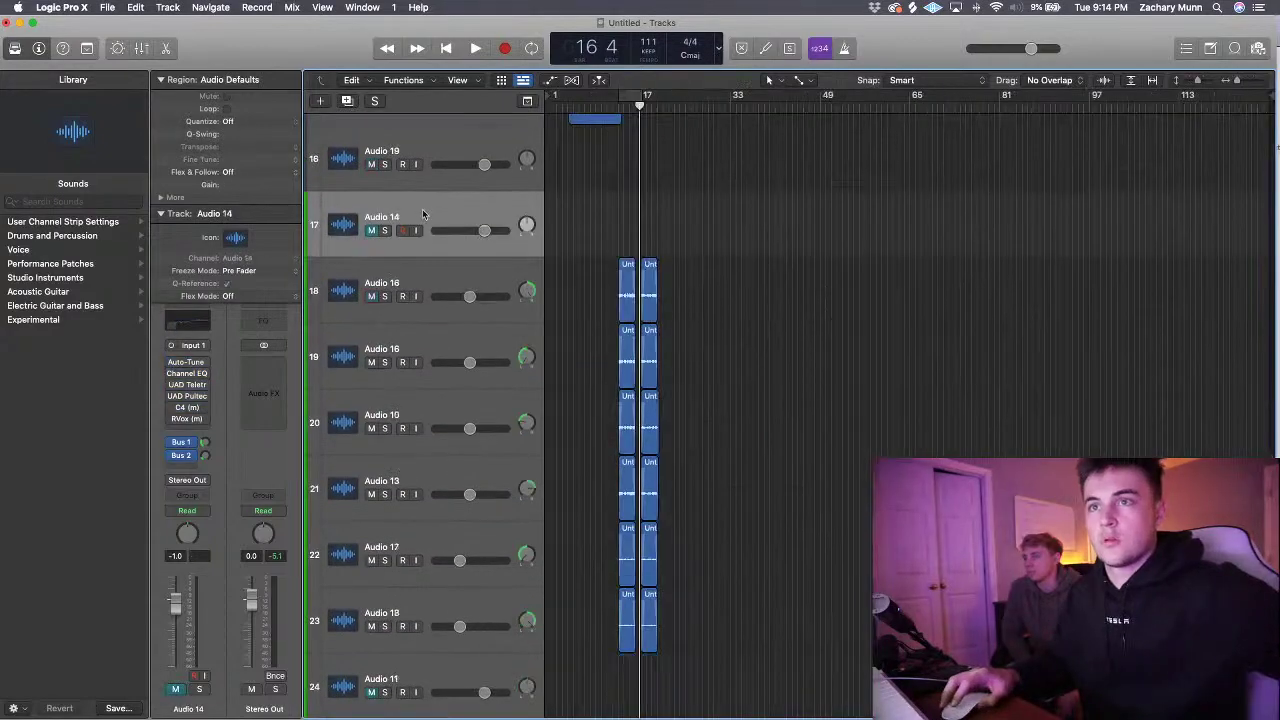
key(super+BackSpace)
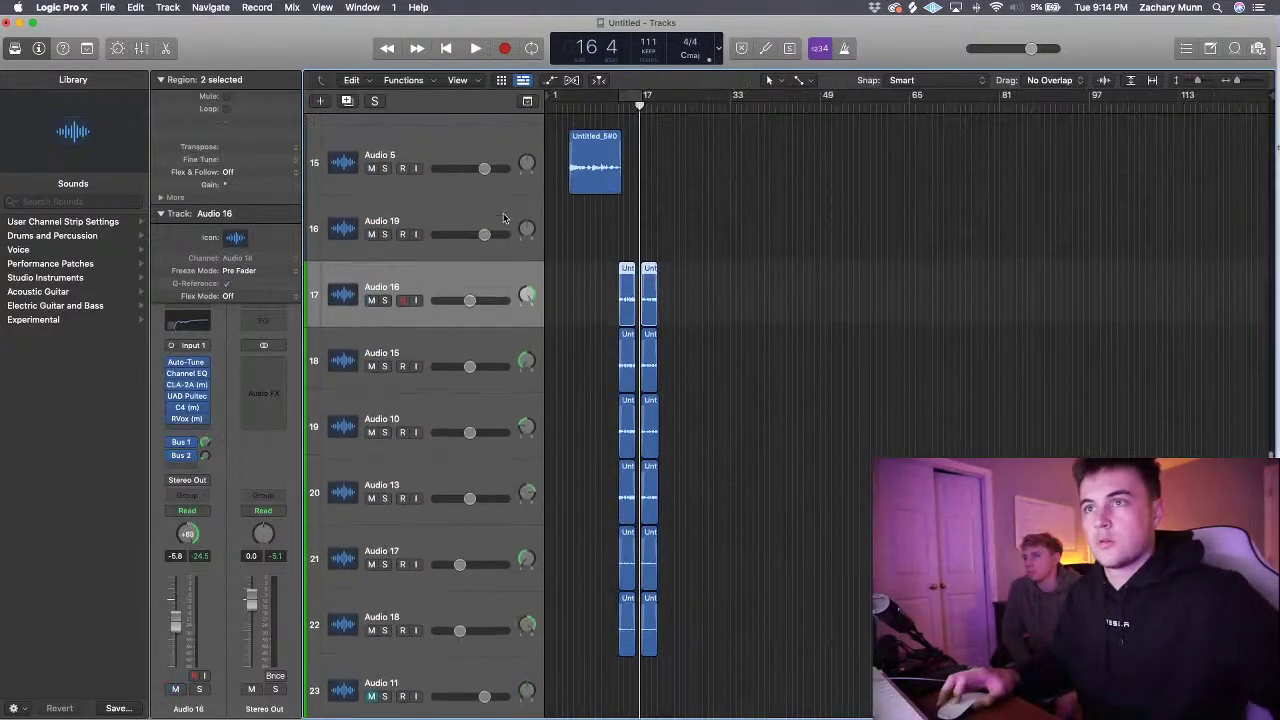
click(474, 230)
drag(478, 303, 480, 617)
- Split Audio 12's region at bar 16 beat 2 and bar 17 beat 2 and move the middle piece to Audio 19
scroll(600, 480, down, 2)
scroll(620, 426, up, 5)
scroll(622, 432, left, 1)
key(super+Right)
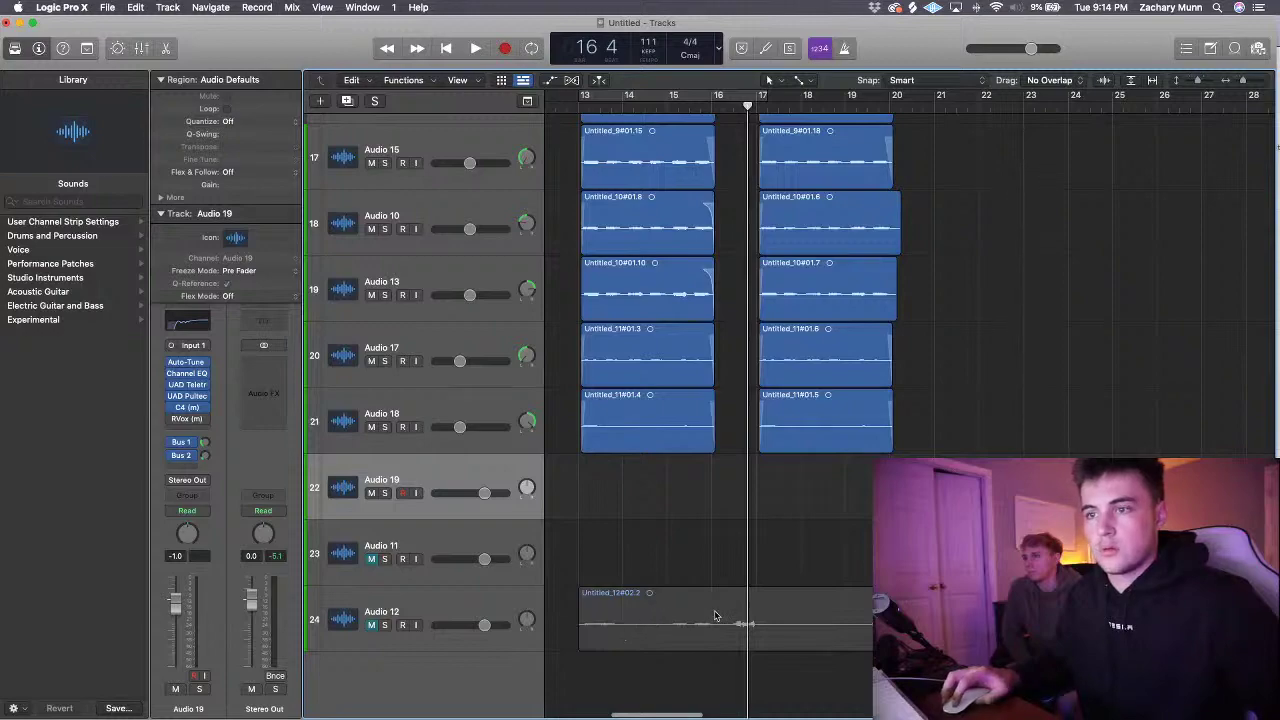
click(715, 614)
click(728, 103)
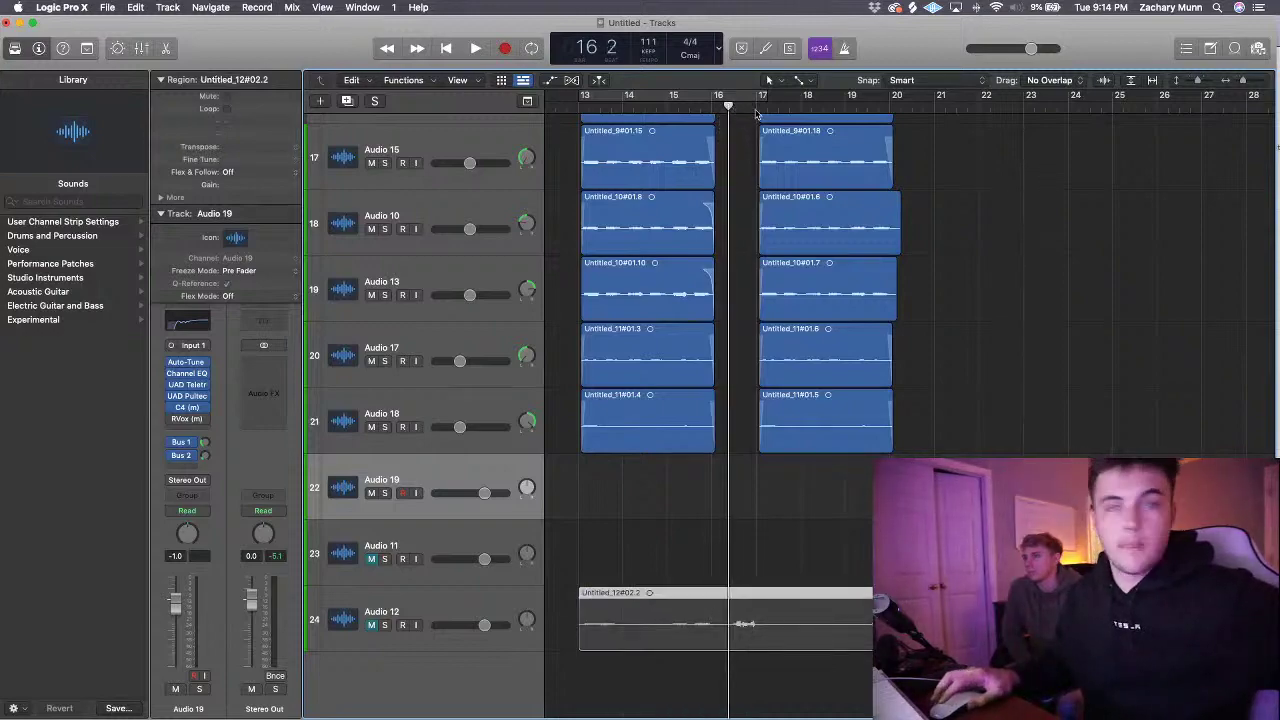
key(super+t)
drag(788, 104, 768, 104)
key(super+t)
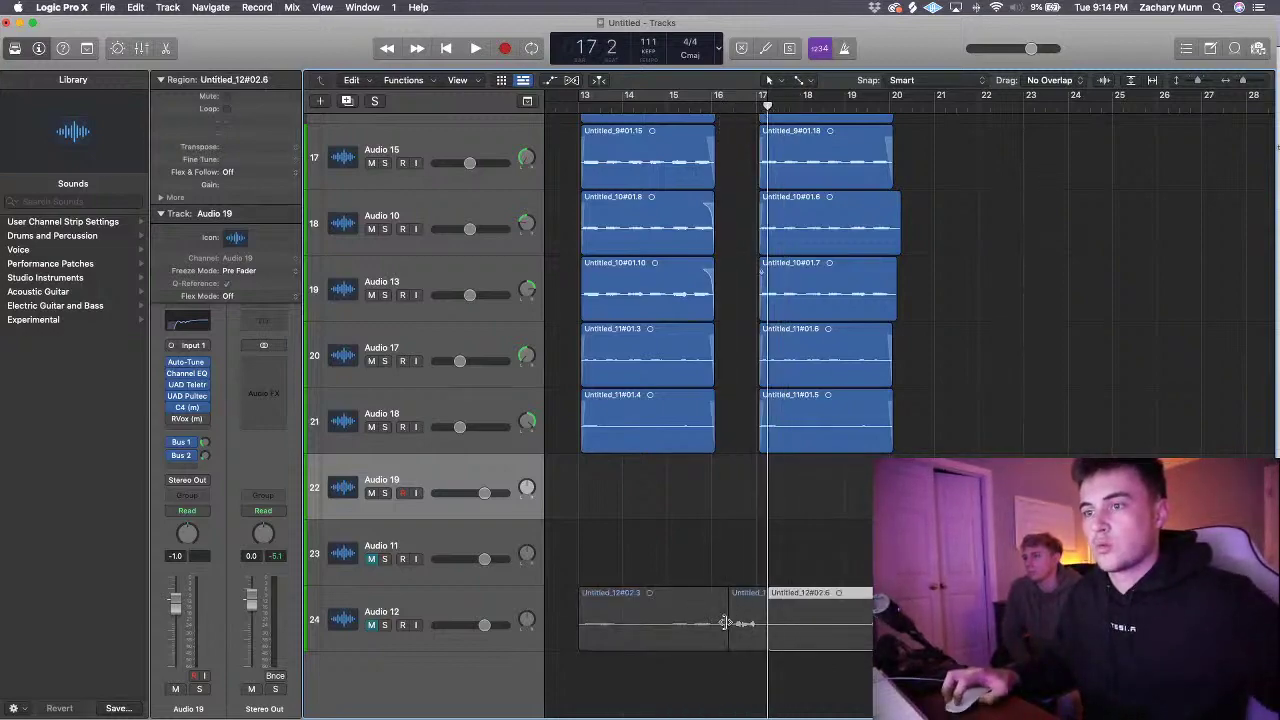
drag(727, 622, 727, 490)
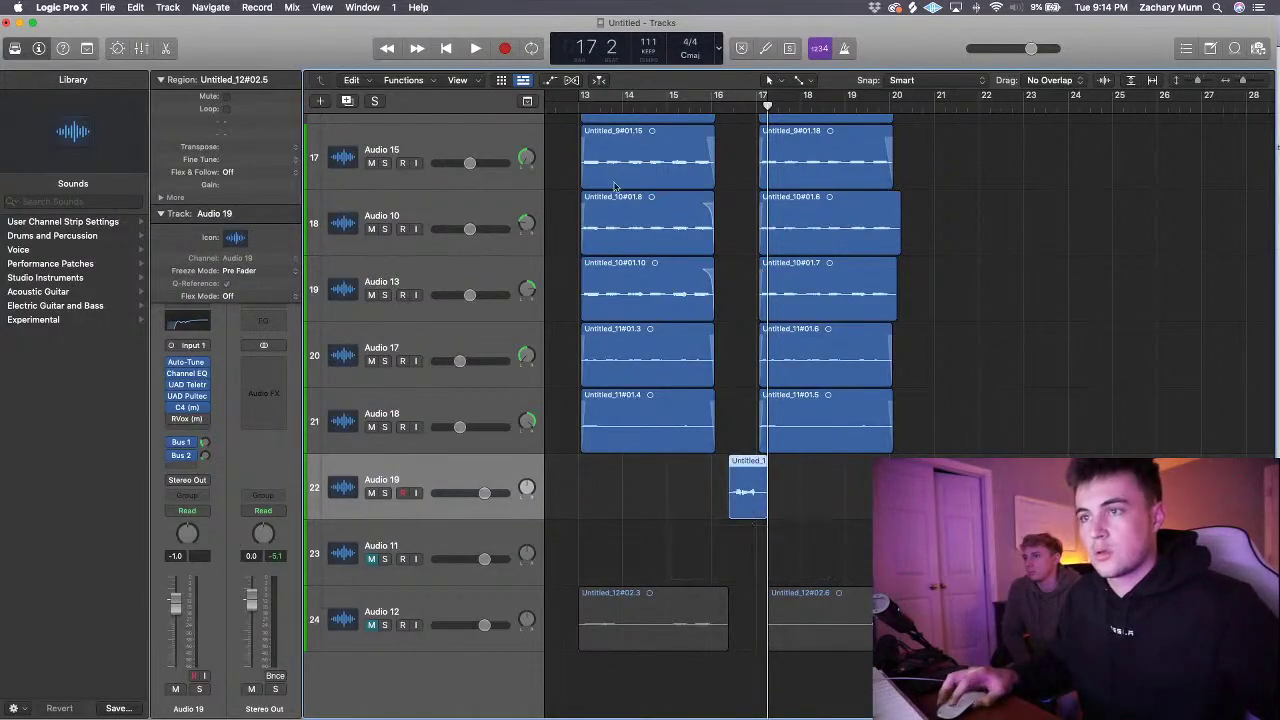
- Play from bar 13, set Audio 19's sends to -8.7 for Bus 1 and -28.9 for Bus 2, and select its region
click(572, 104)
key(space)
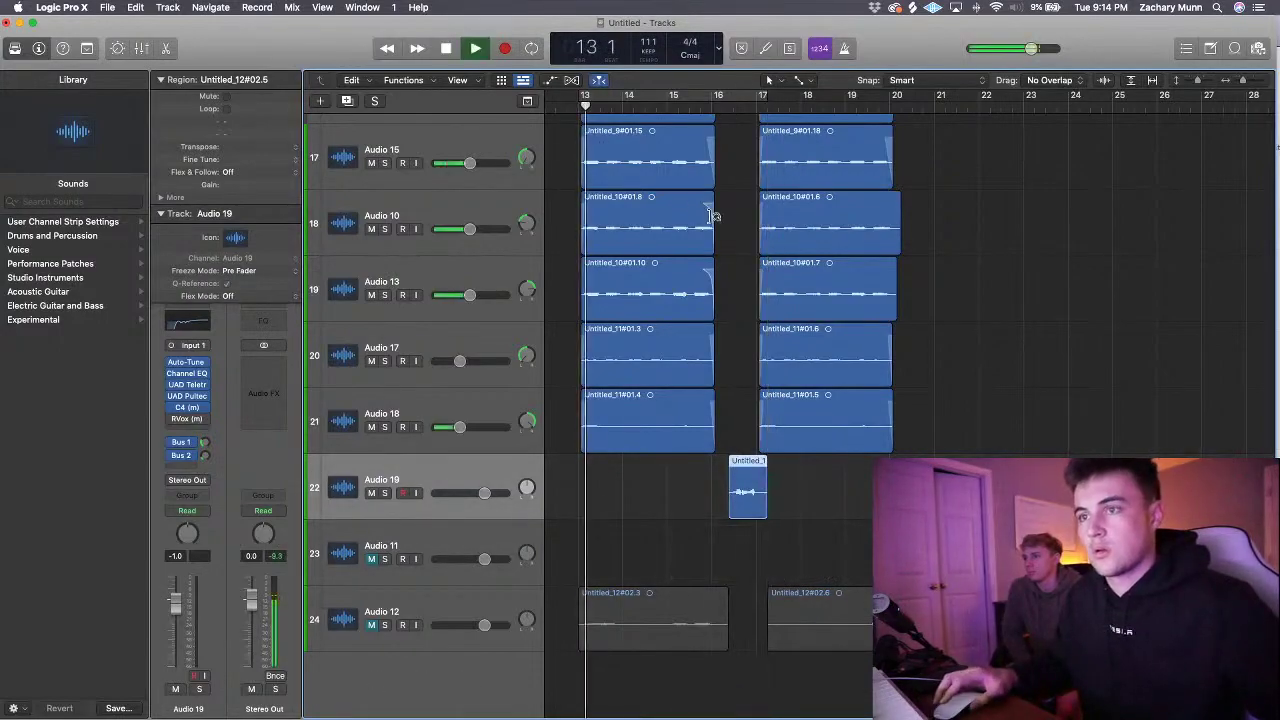
click(842, 508)
key(super+Right)
key(super+Right)
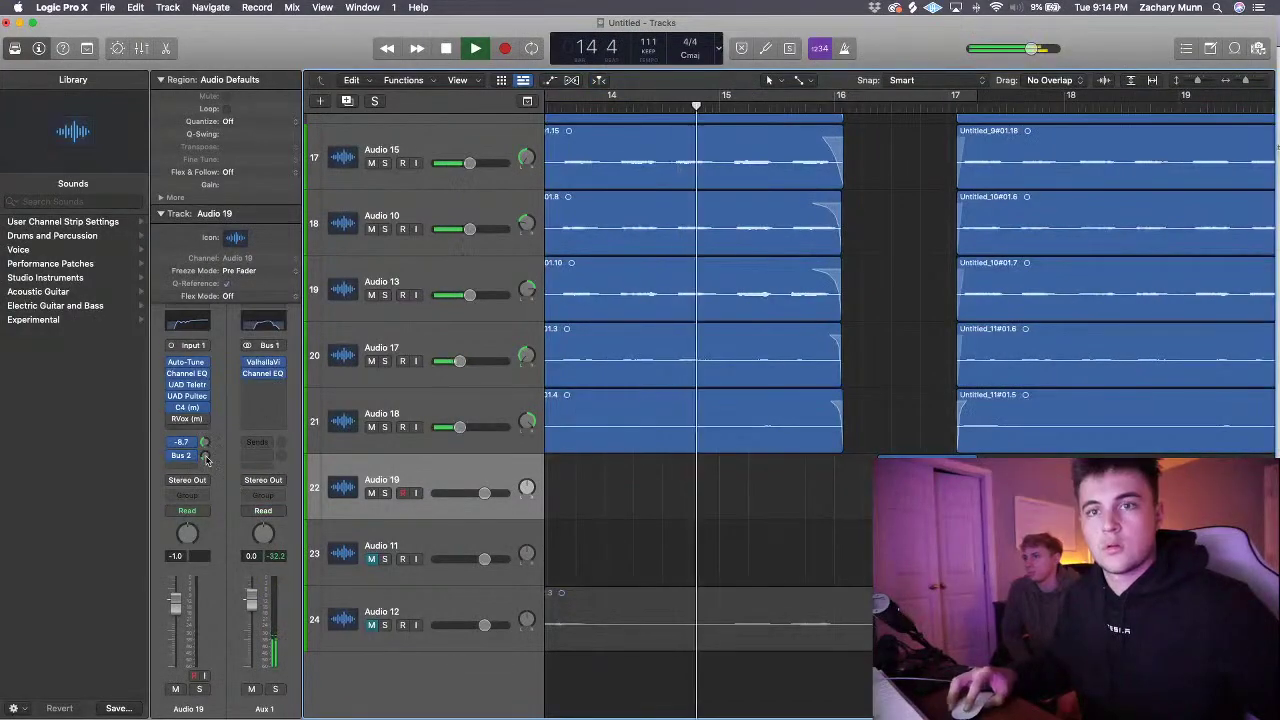
drag(205, 456, 205, 448)
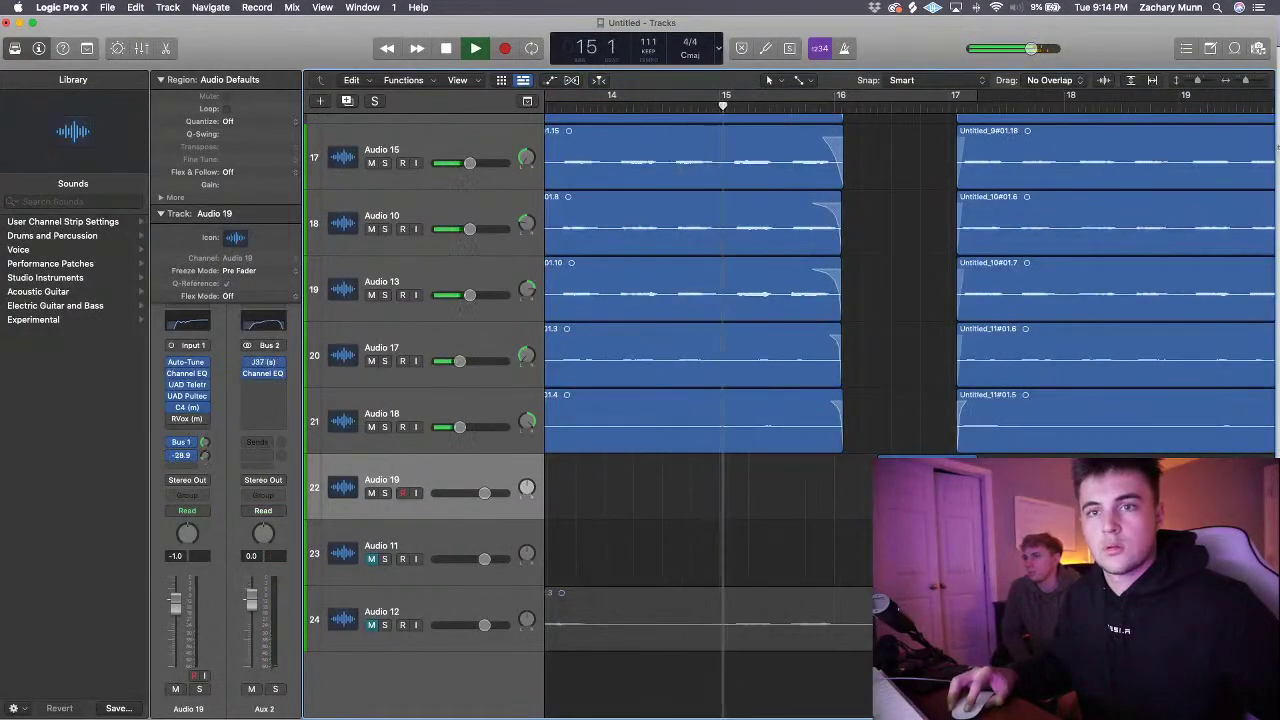
scroll(746, 475, right, 2)
click(825, 485)
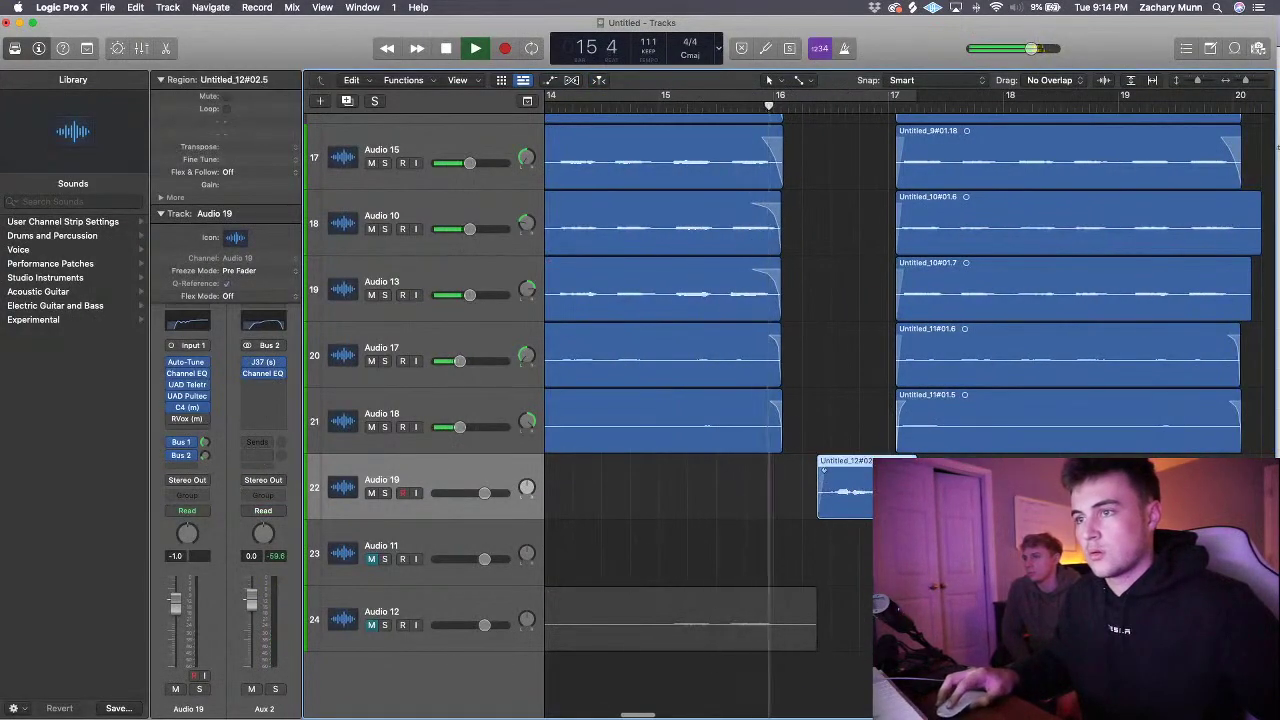
- Trim the start of Audio 12's remaining region to about bar 19 beat 2 and move the region to Audio 19
scroll(745, 420, right, 2)
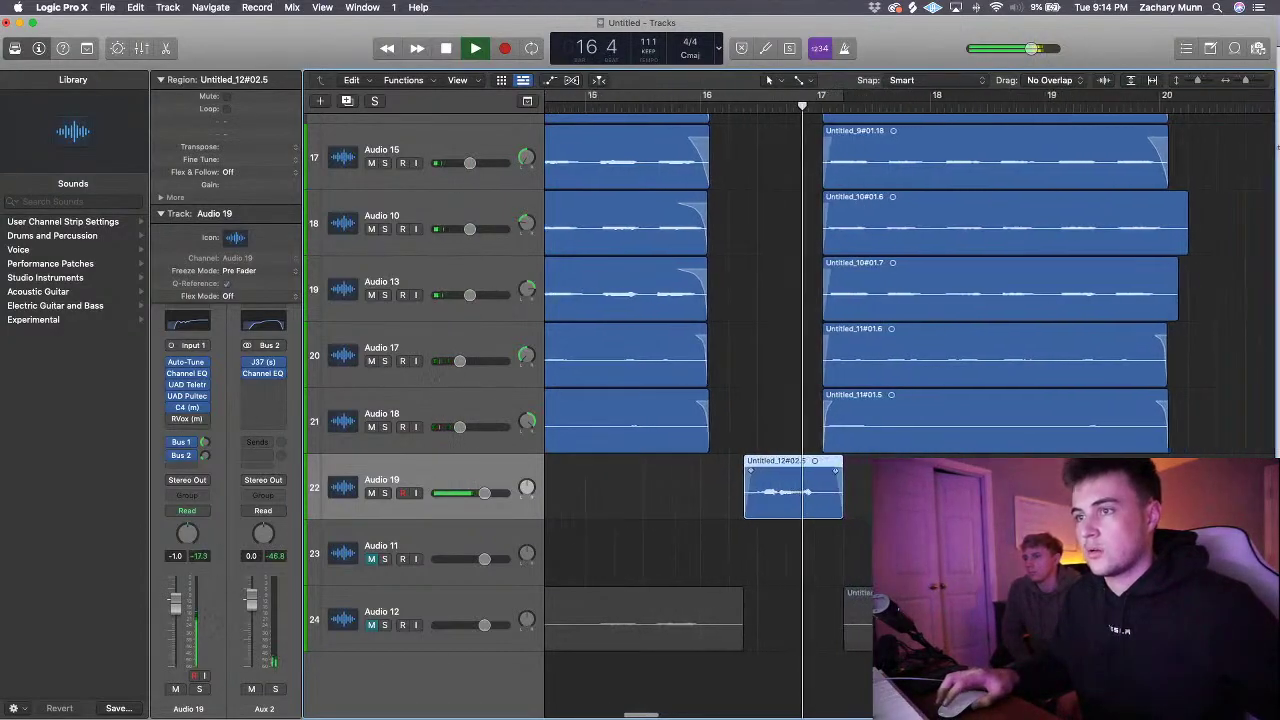
scroll(745, 420, left, 1)
key(space)
scroll(745, 420, right, 3)
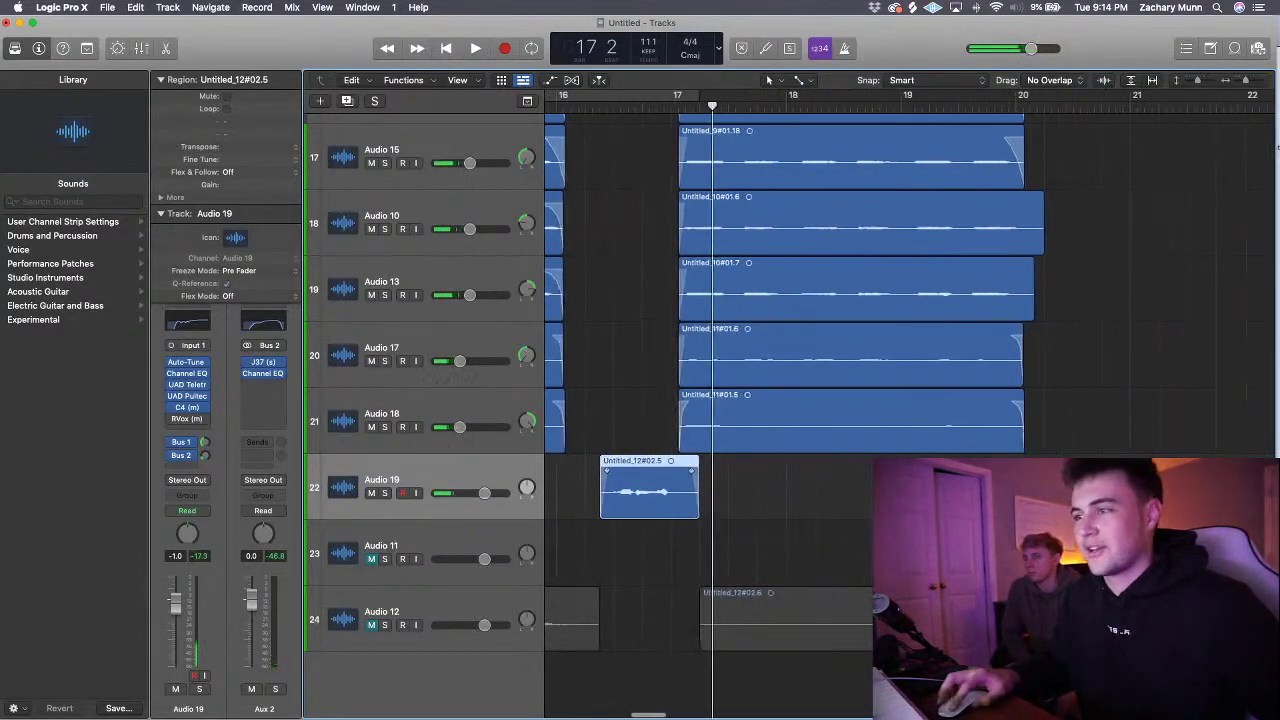
key(space)
drag(703, 643, 950, 643)
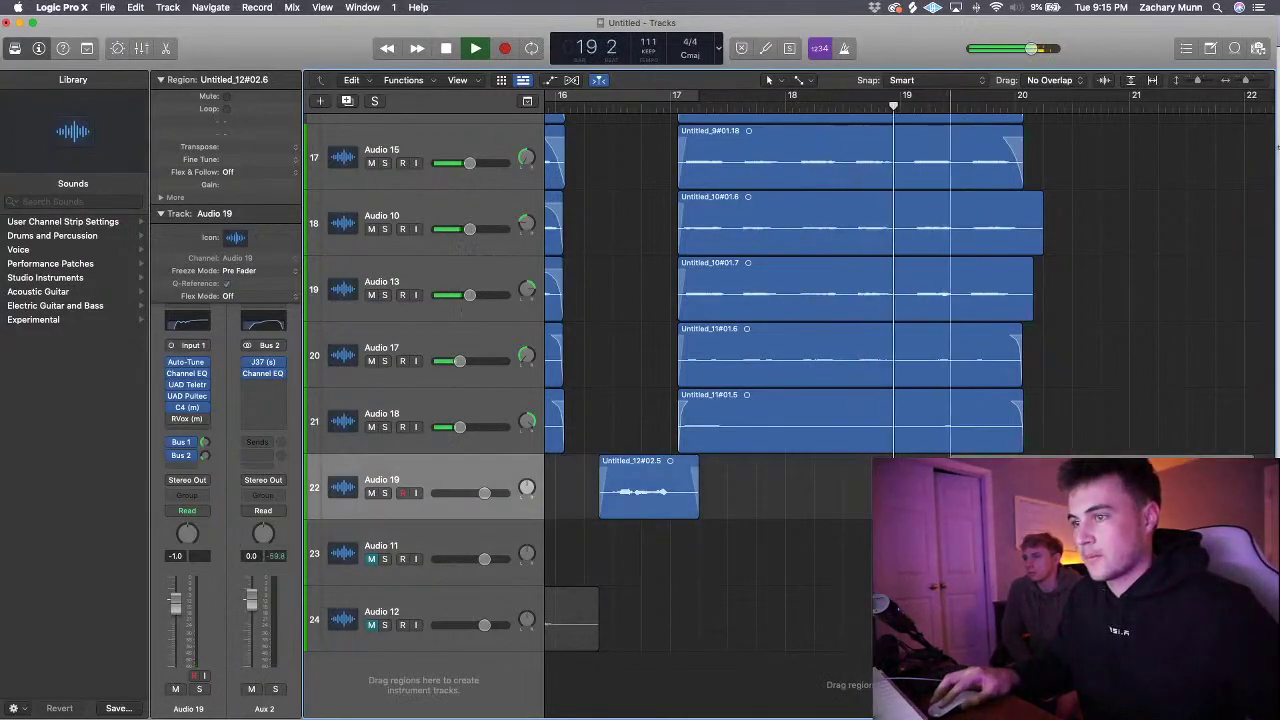
scroll(910, 400, right, 2)
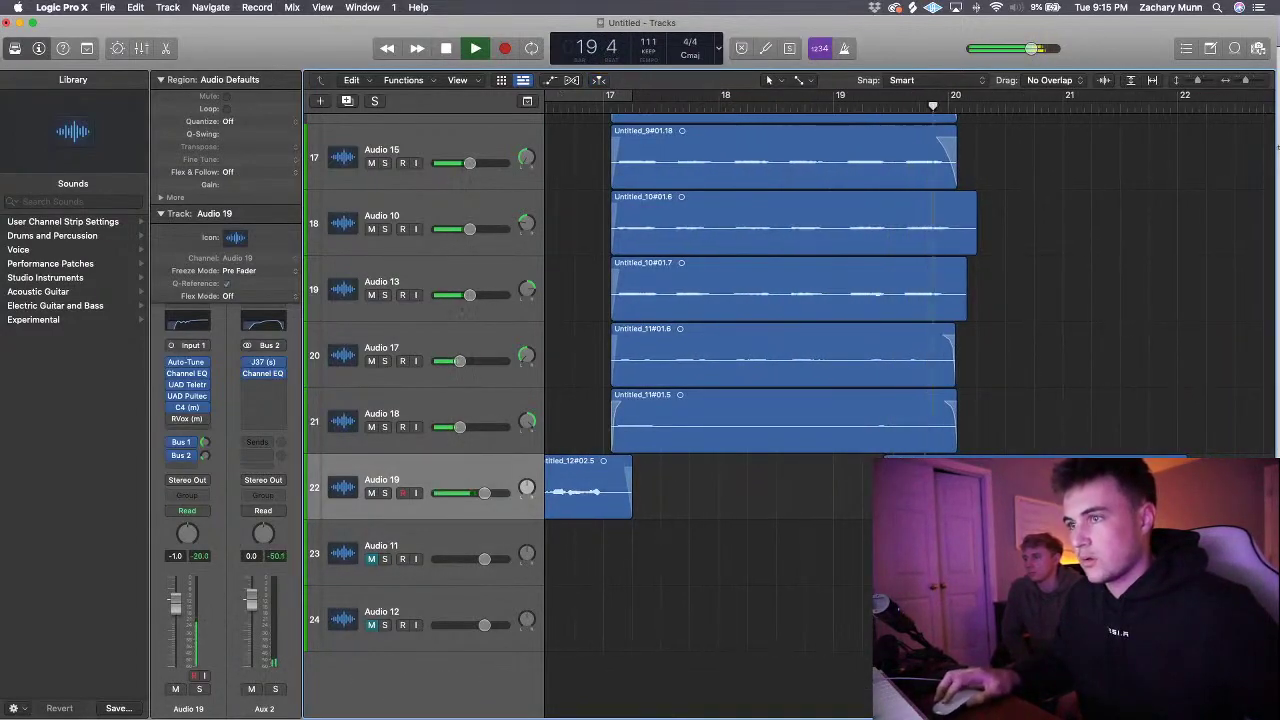
- Trim the start of Audio 19's second region to about bar 20 beat 2 and play it through to bar 22
key(space)
key(space)
key(space)
drag(884, 505, 985, 505)
key(space)
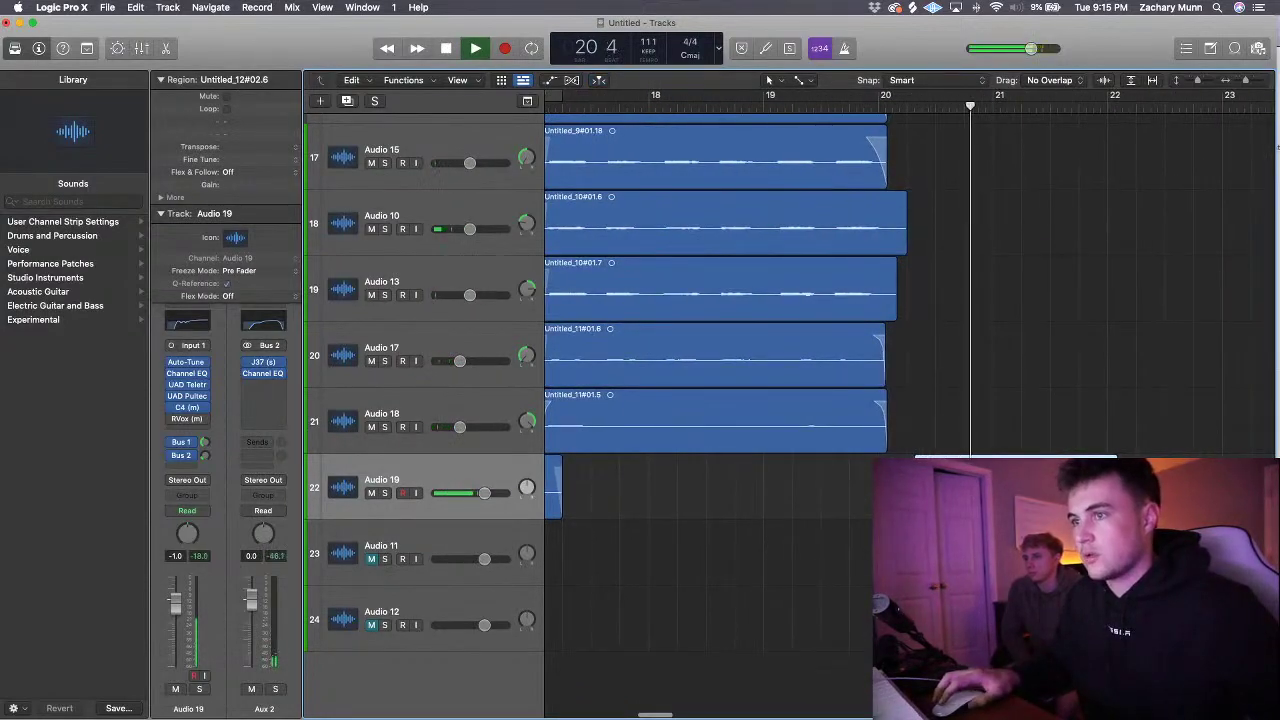
scroll(673, 540, left, 5)
scroll(803, 218, left, 5)
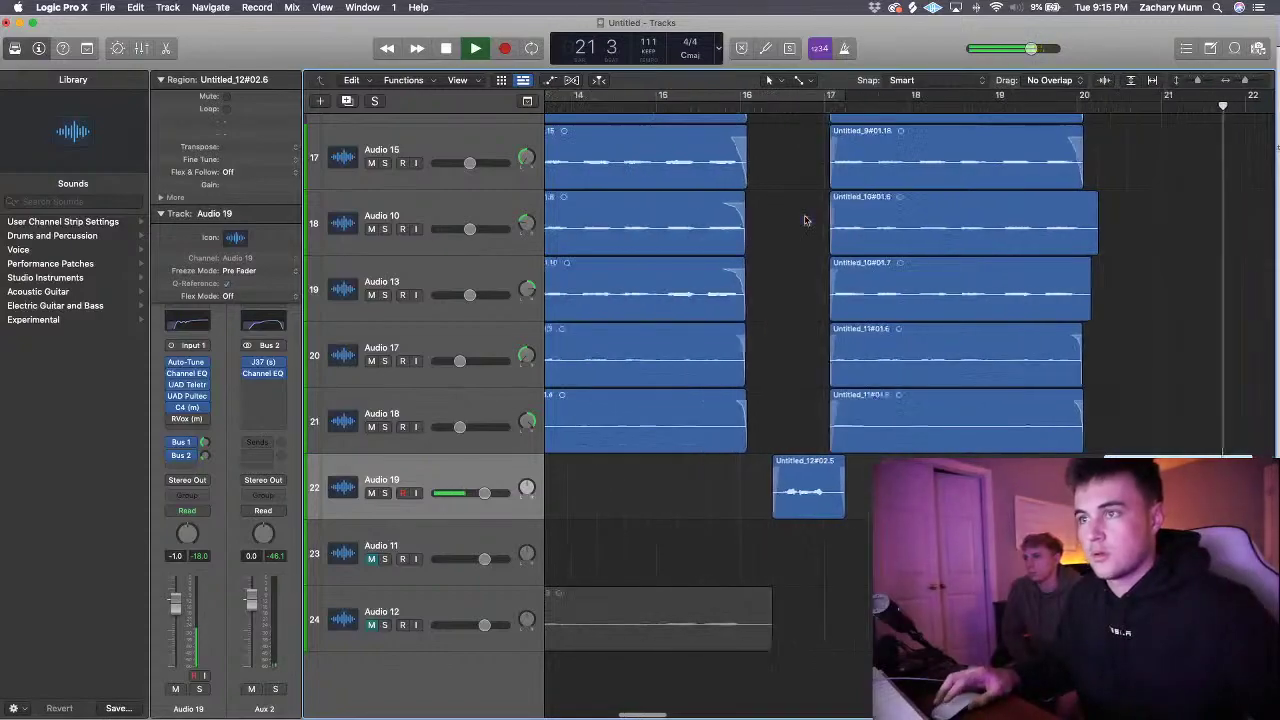
key(space)
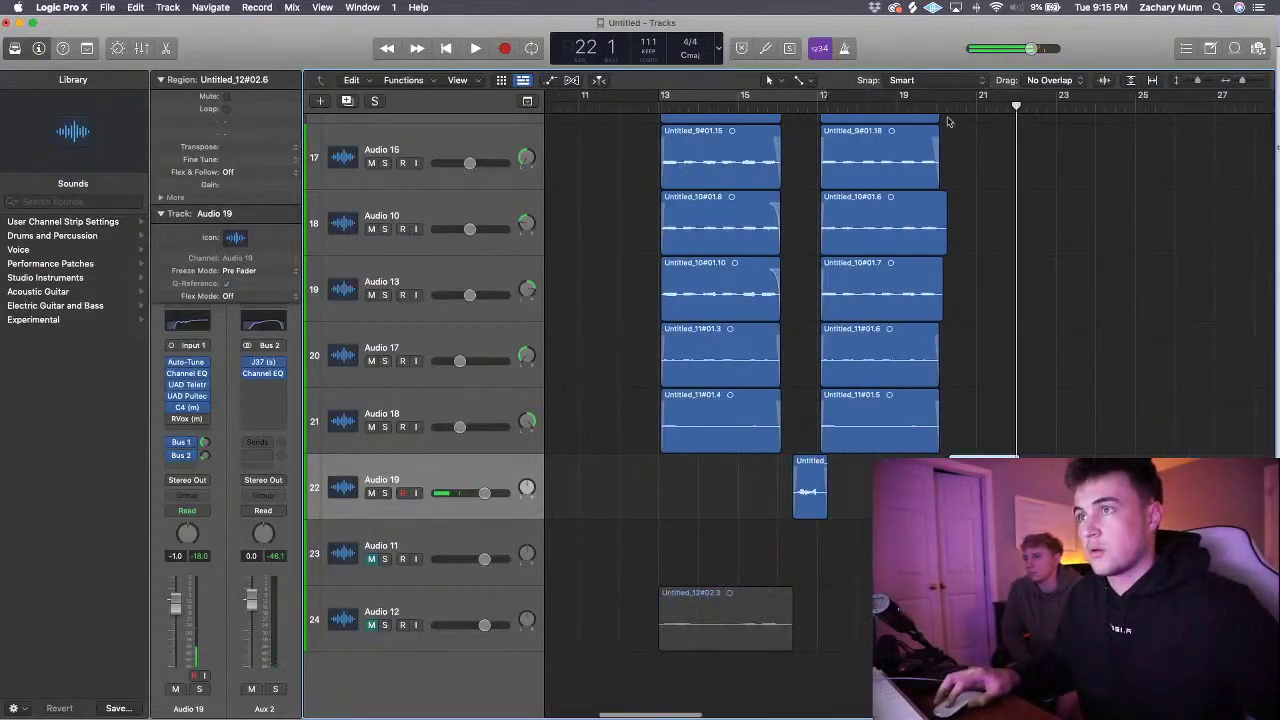
- Move Audio 19's first region to muted Audio 11 and copy its second region to 16 2 3 1, trimming the copy's end to bar 17
drag(661, 105, 560, 120)
key(space)
scroll(708, 300, right, 3)
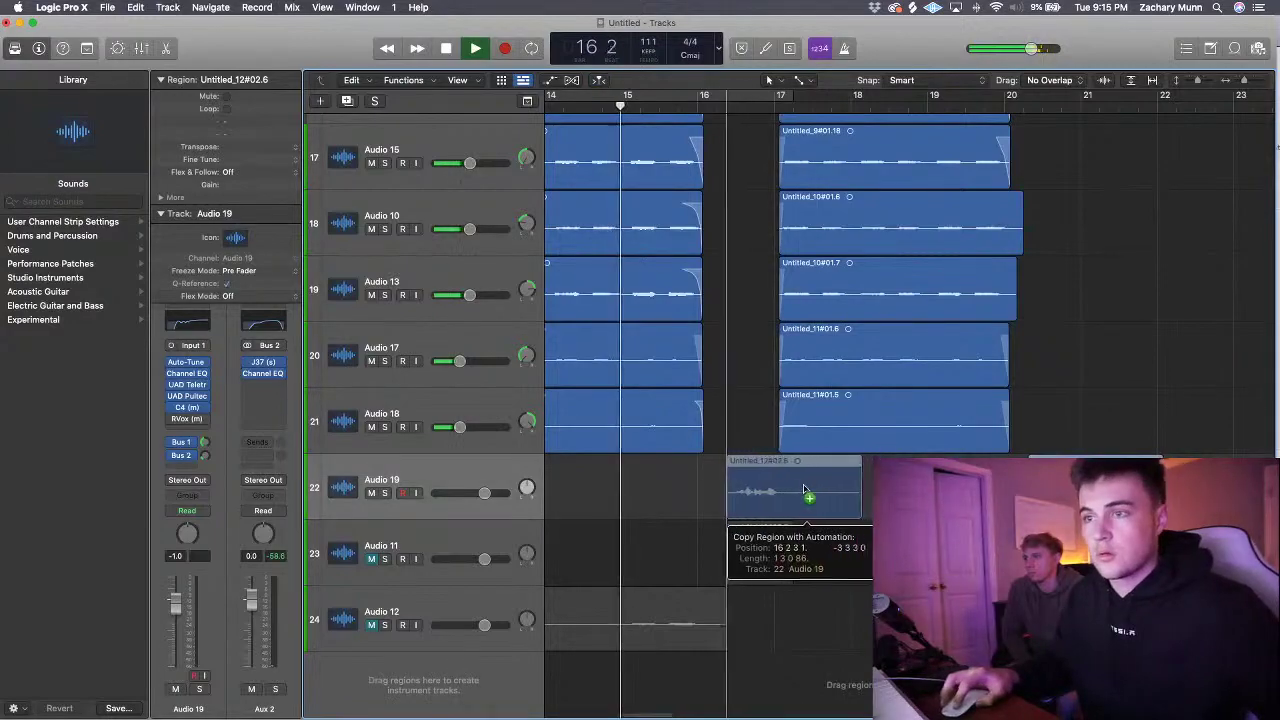
drag(808, 494, 803, 489)
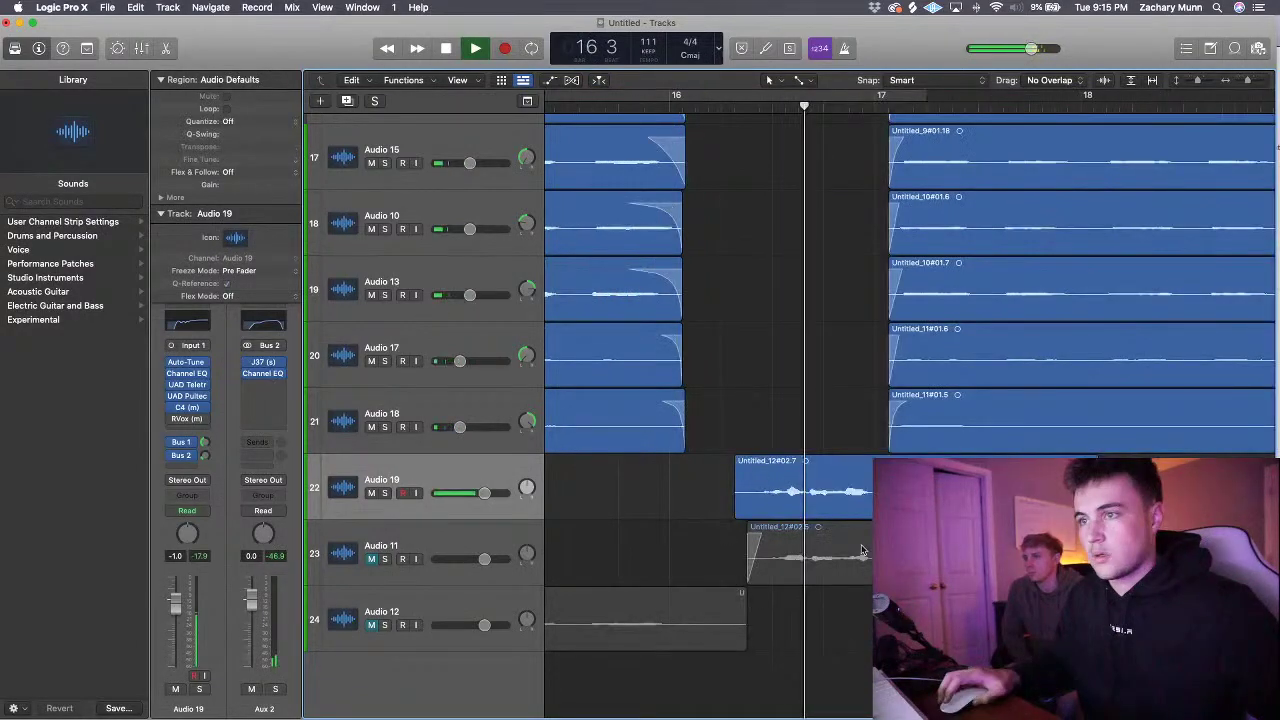
scroll(862, 550, down, 2)
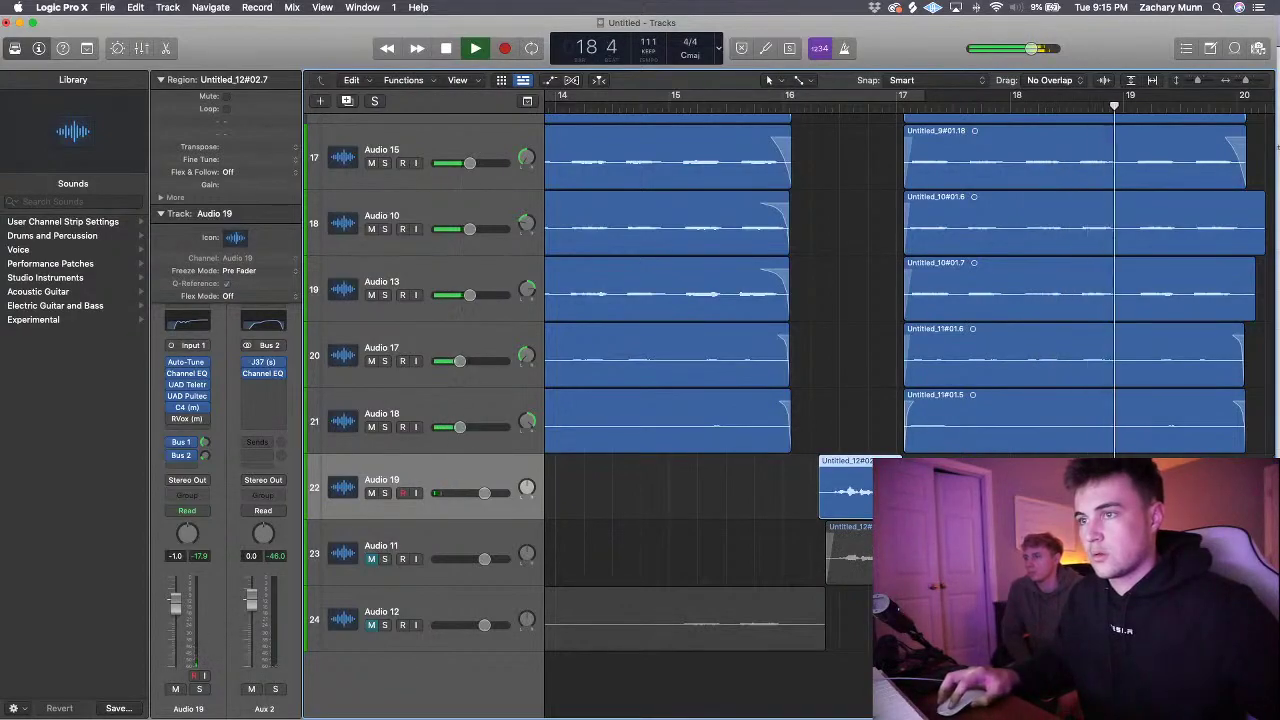
- Loop playback from about bar 14 beat 2 to bar 19 beat 2 and examine Audio 19's LA-2A and Auto-Tune Pro settings
drag(623, 105, 1128, 100)
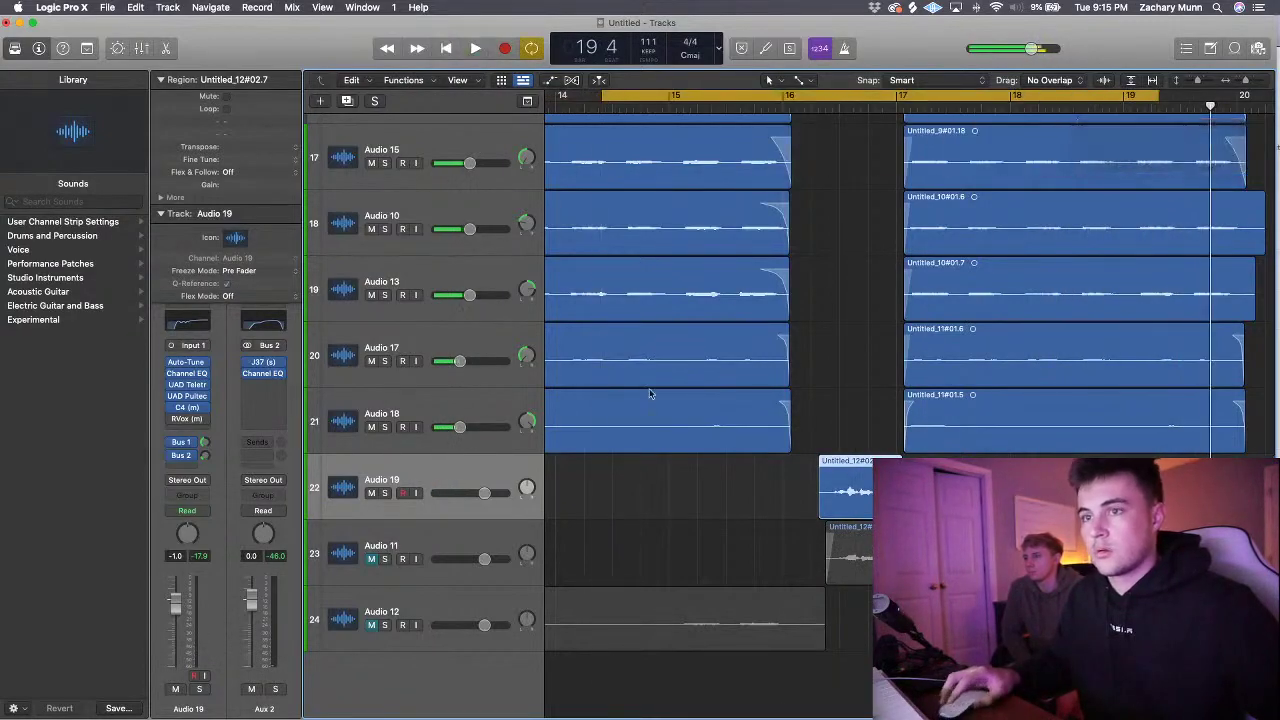
click(187, 385)
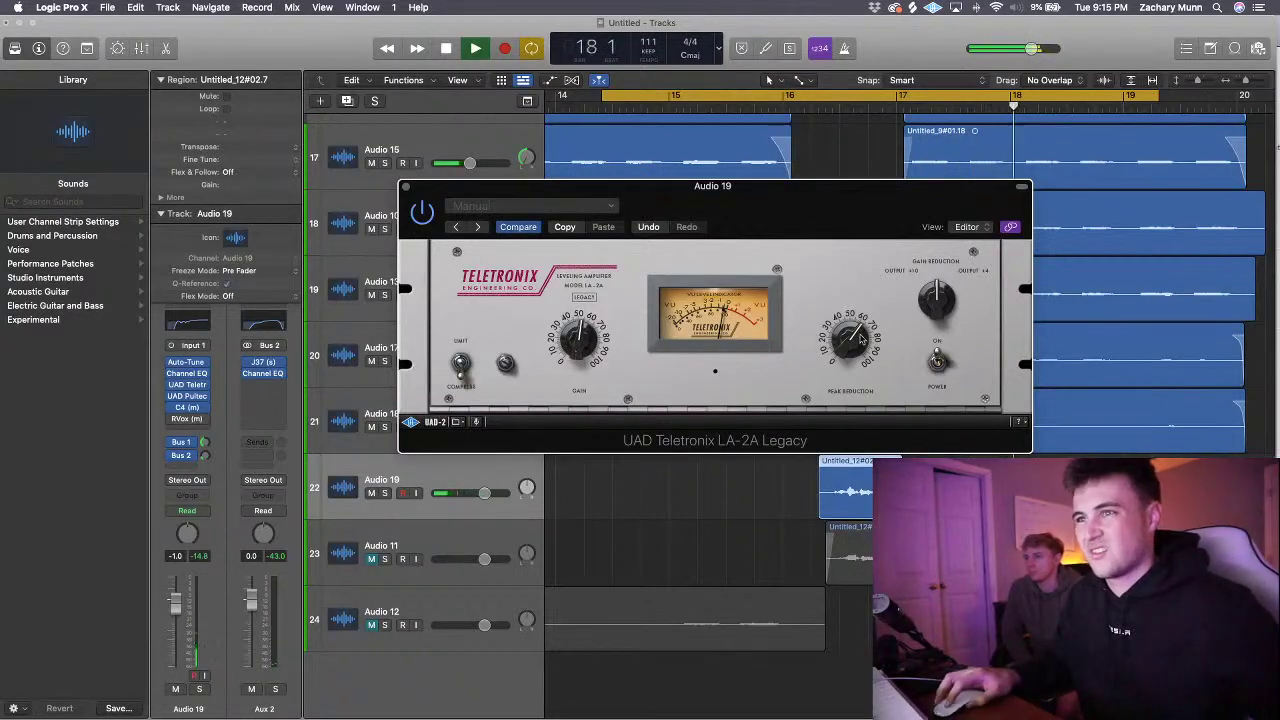
key(super+w)
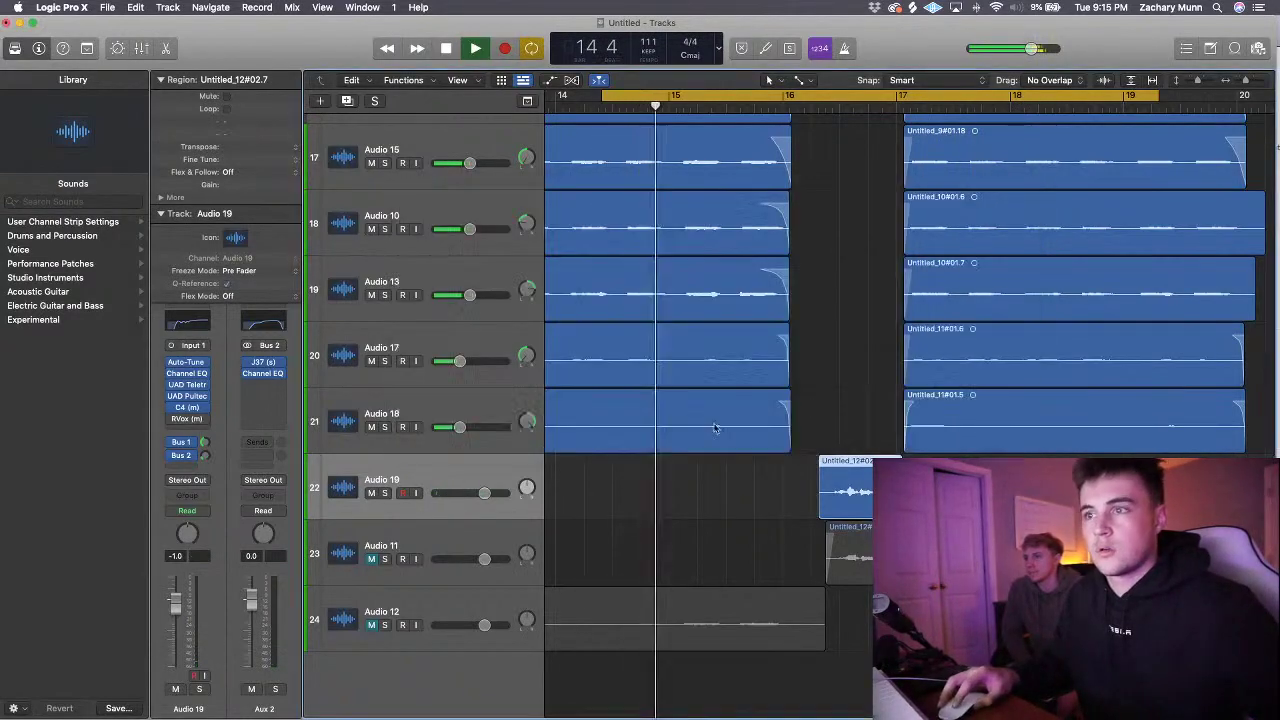
click(785, 475)
click(830, 478)
click(830, 480)
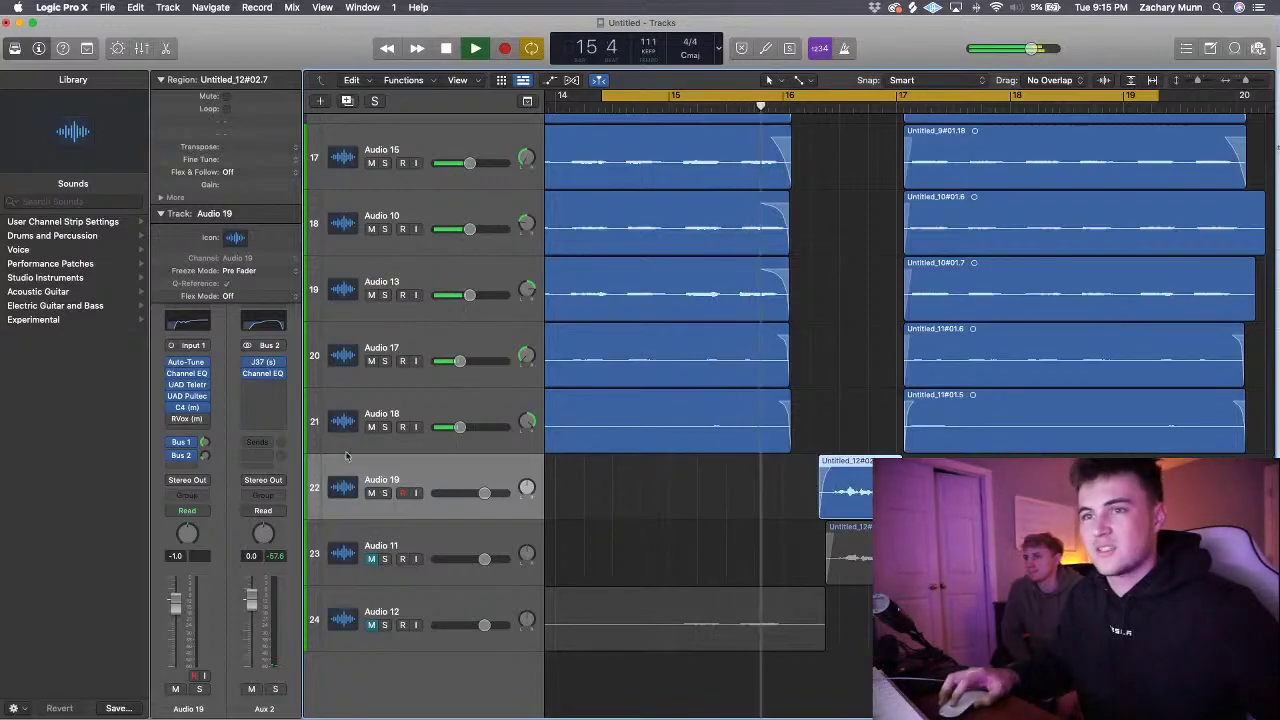
click(204, 363)
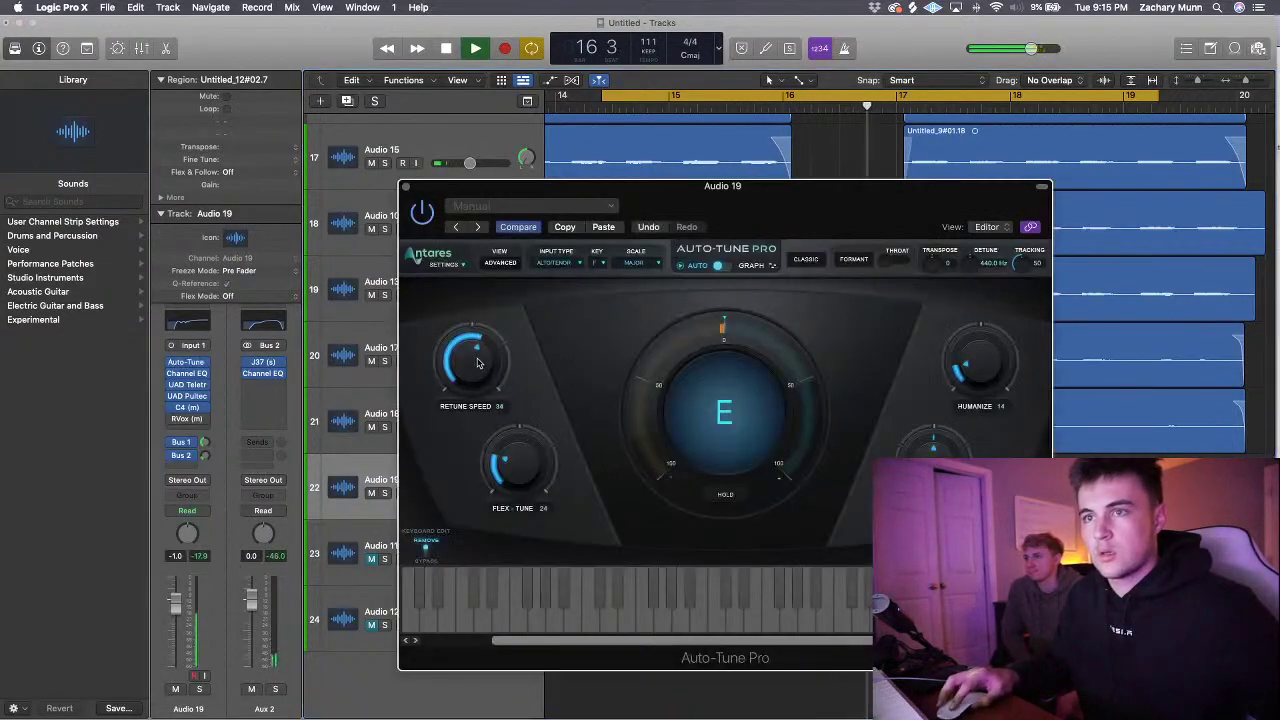
click(406, 186)
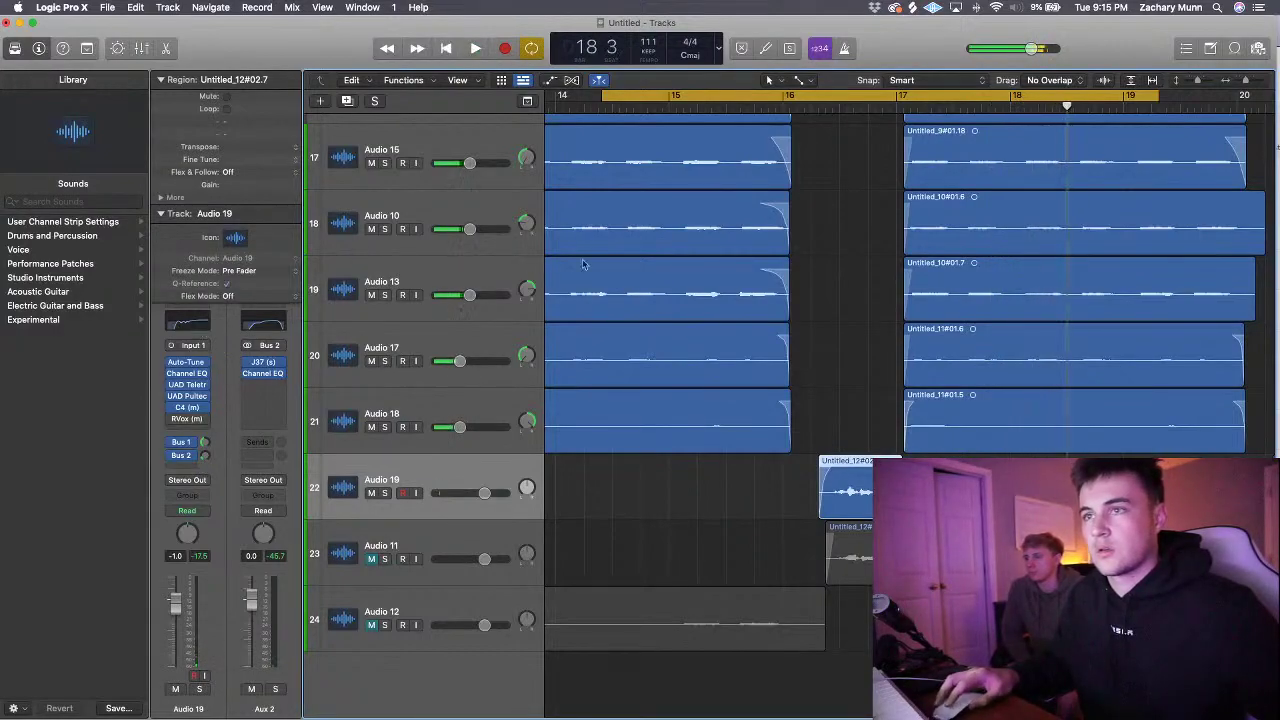
- Turn off cycle playback, extend the start of Audio 19's bar 16 region slightly earlier and give it a fade-in
key(space)
key(space)
click(790, 97)
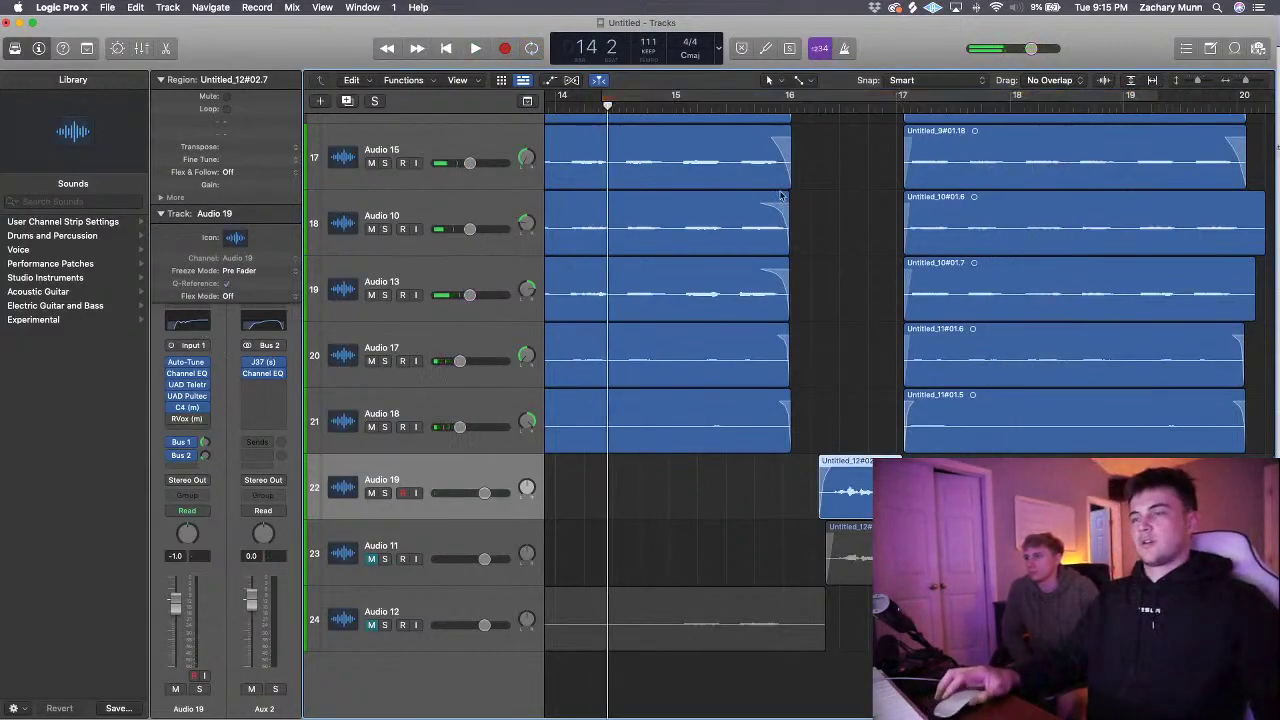
key(space)
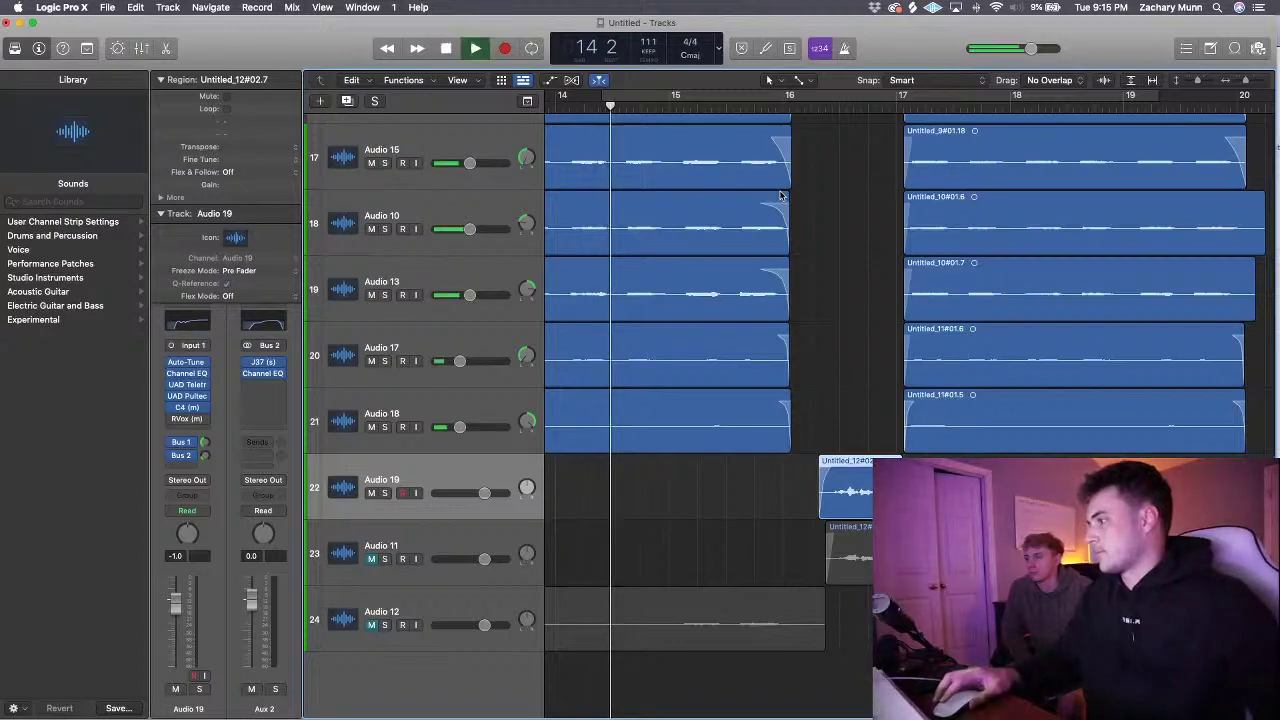
click(883, 354)
drag(827, 470, 805, 507)
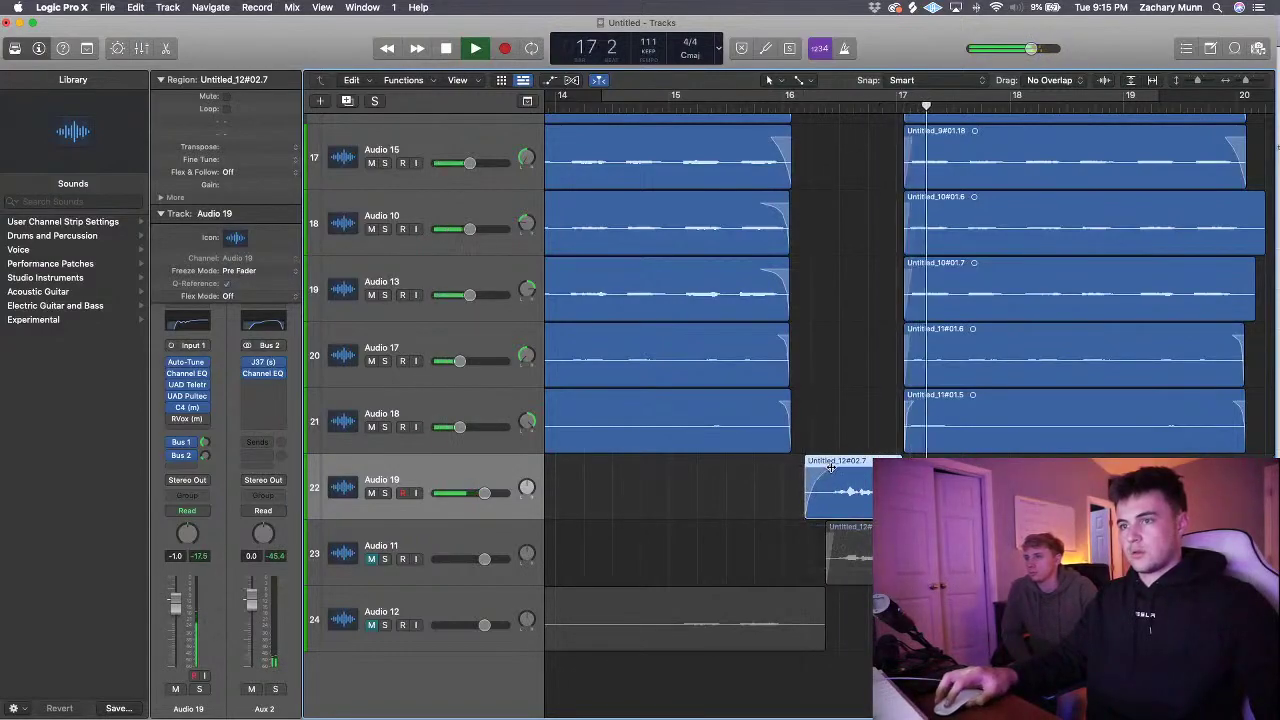
click(771, 107)
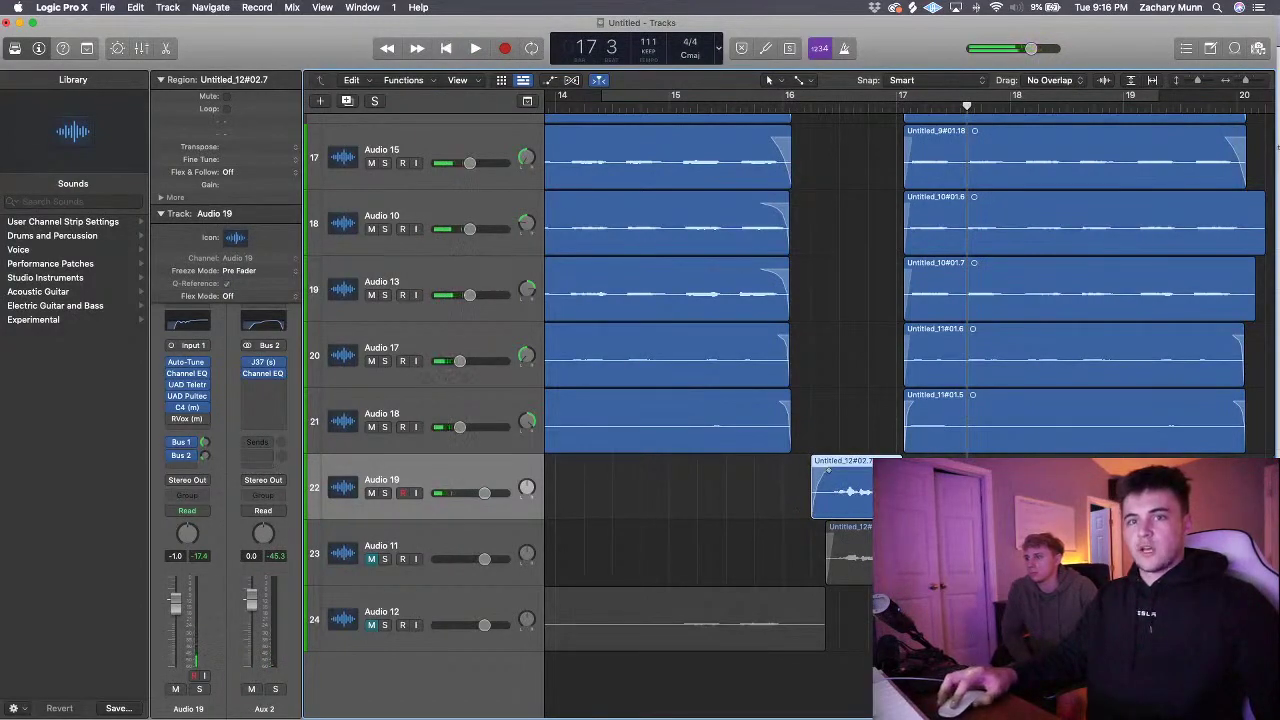
- Insert ValhallaVintageVerb on Audio 19 with 44.3% mix, 1.83 s decay, 4850 Hz high cut and 330 Hz low cut
click(196, 427)
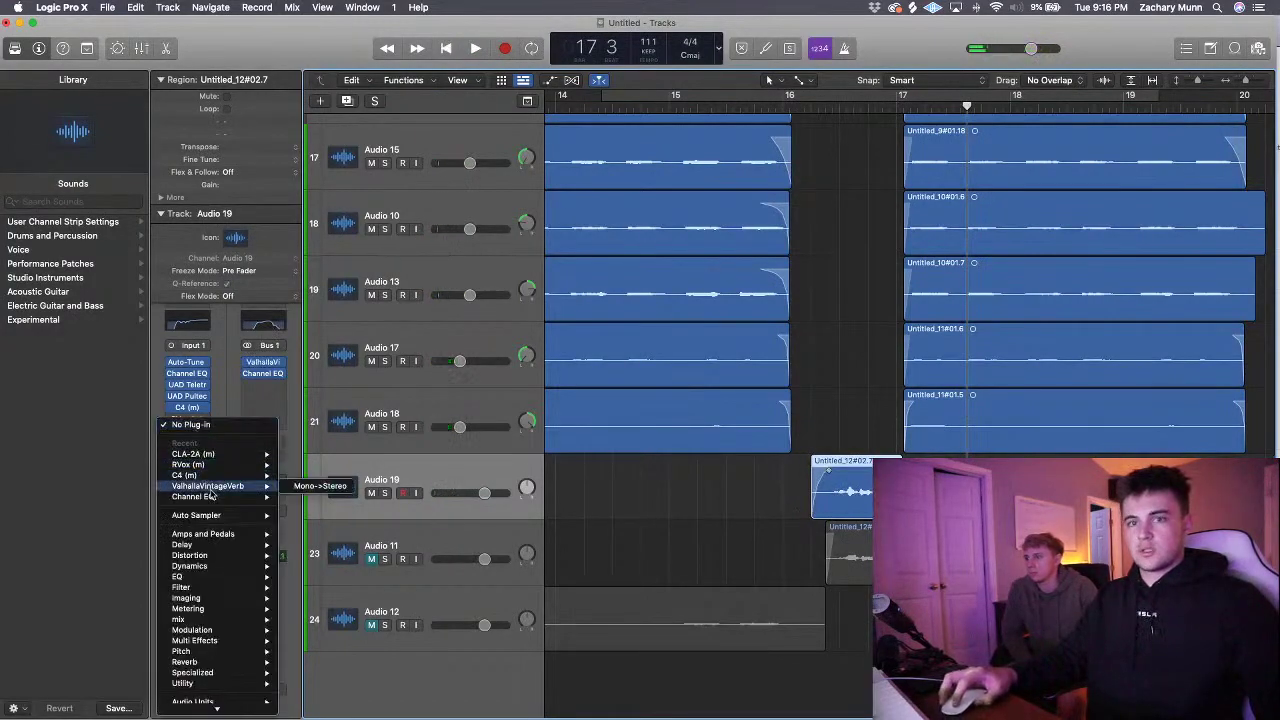
click(305, 486)
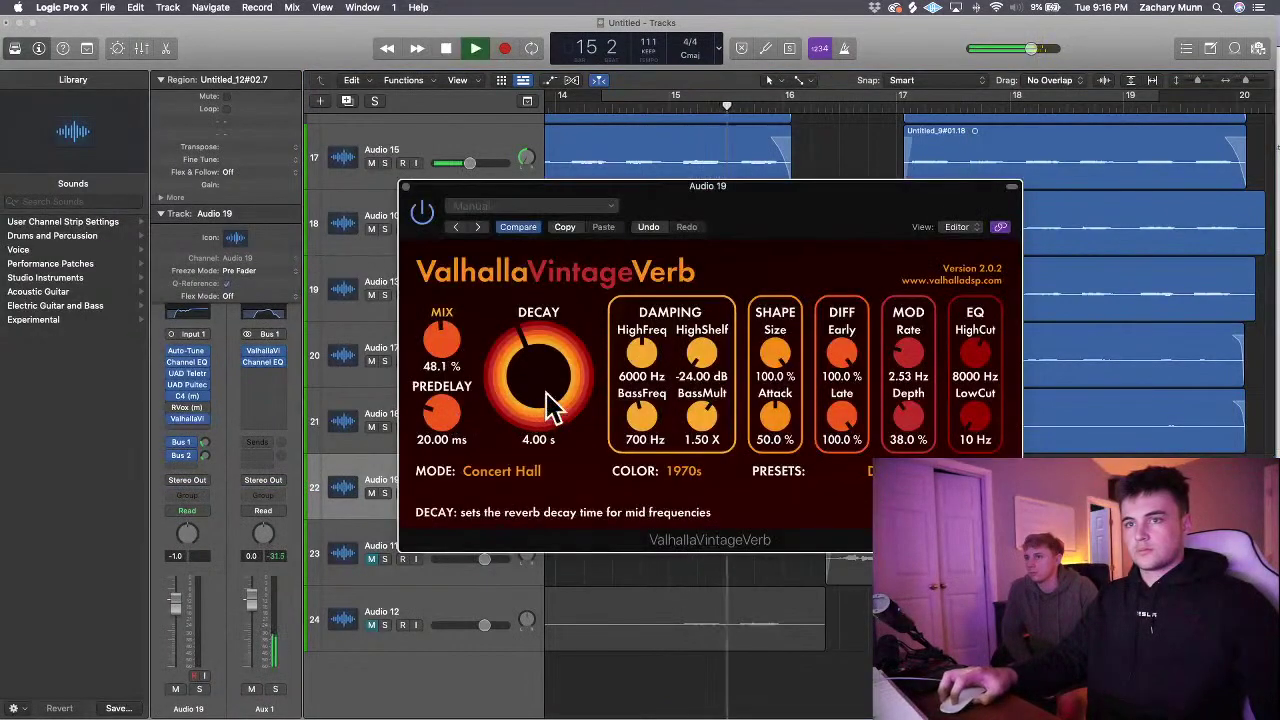
drag(975, 427, 971, 358)
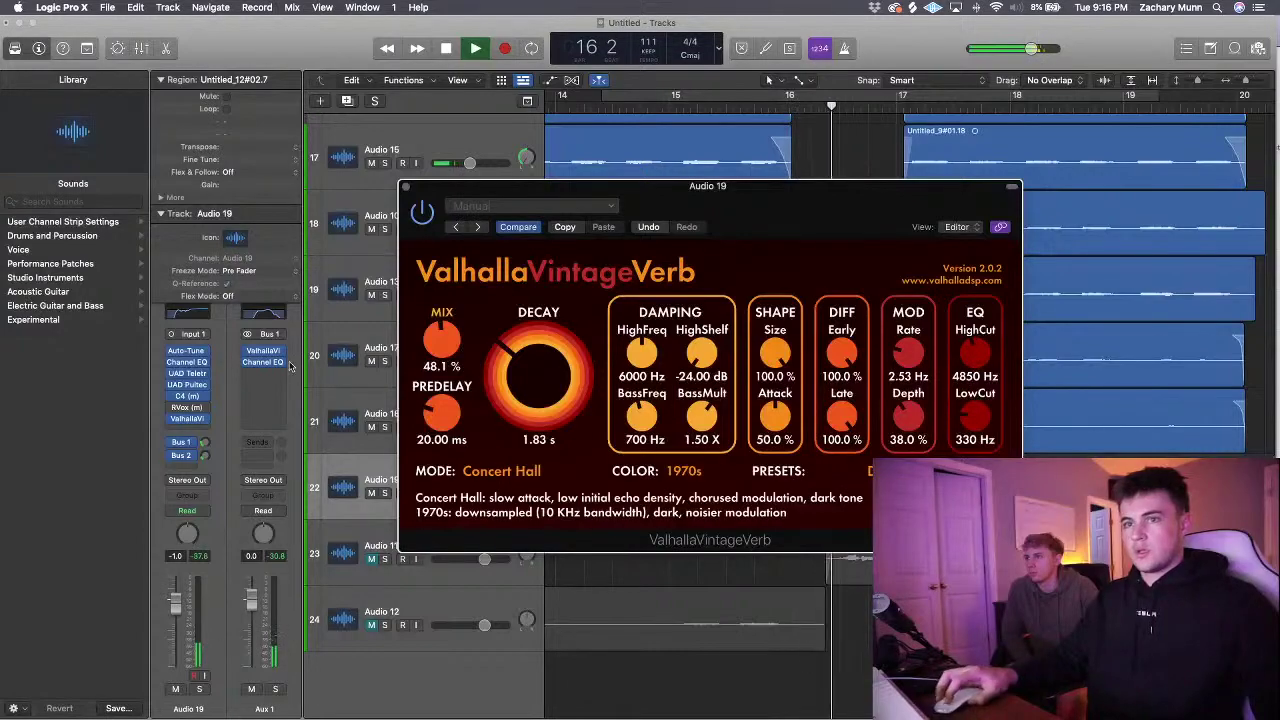
drag(439, 338, 439, 349)
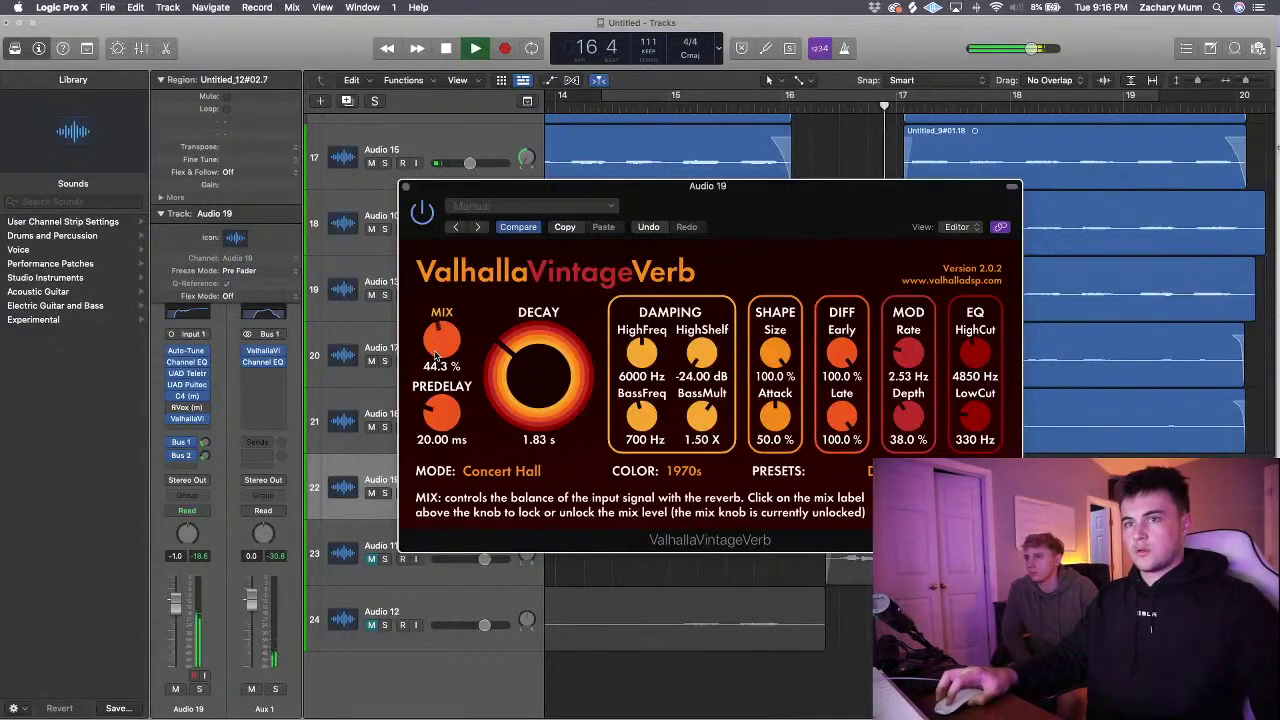
click(406, 186)
- Bypass Audio 19's ValhallaVintageVerb and play the whole arrangement from bar 5
key(shift+d)
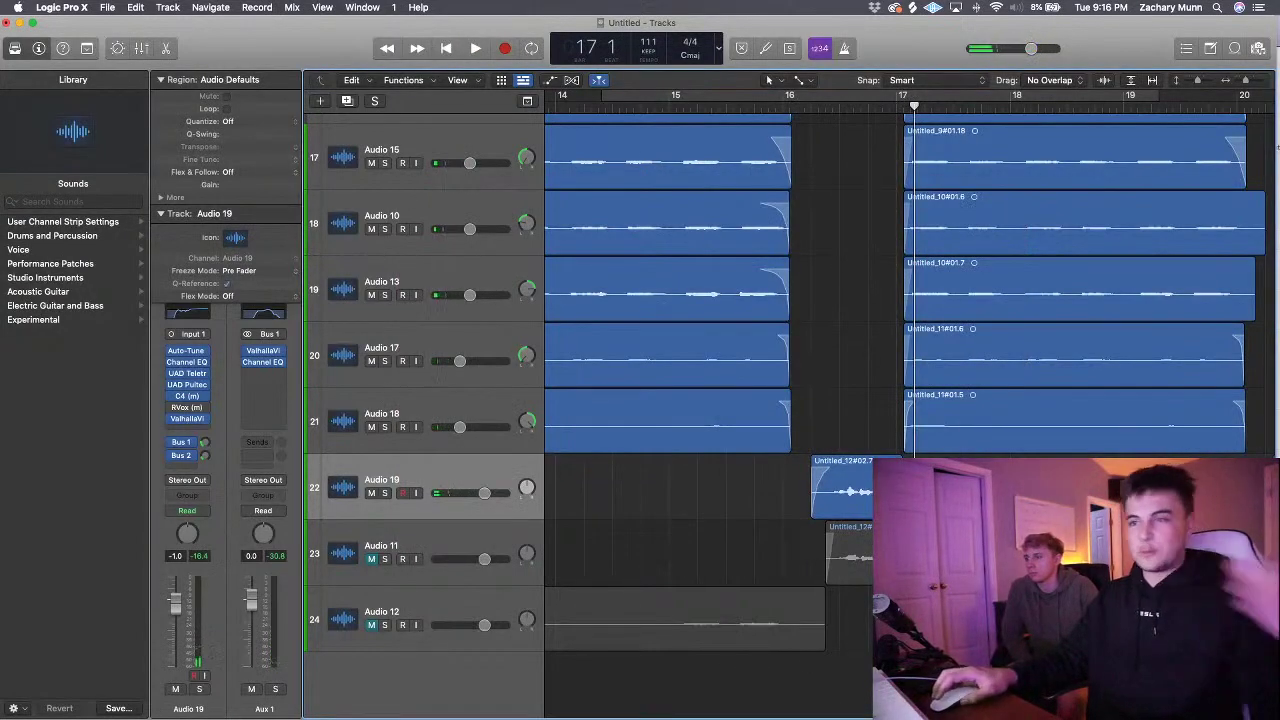
click(886, 488)
scroll(806, 257, left, 4)
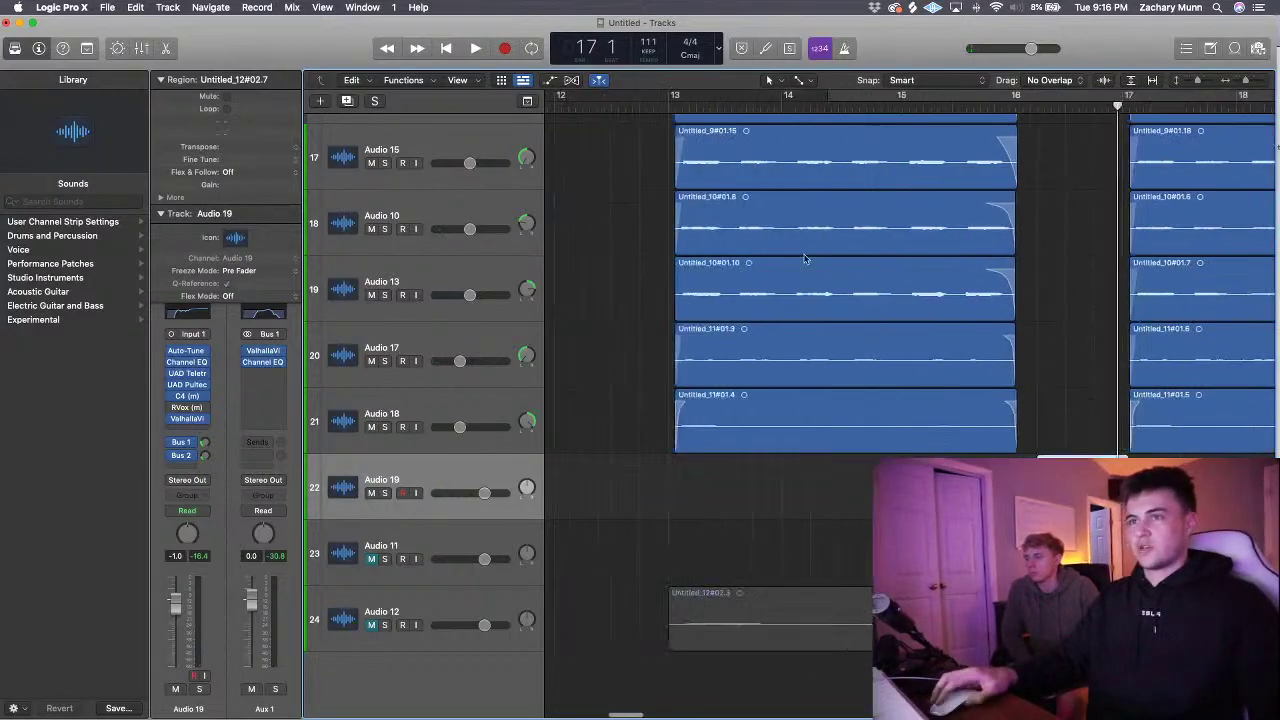
key(super+Left)
key(super+Left)
drag(1197, 87, 1191, 92)
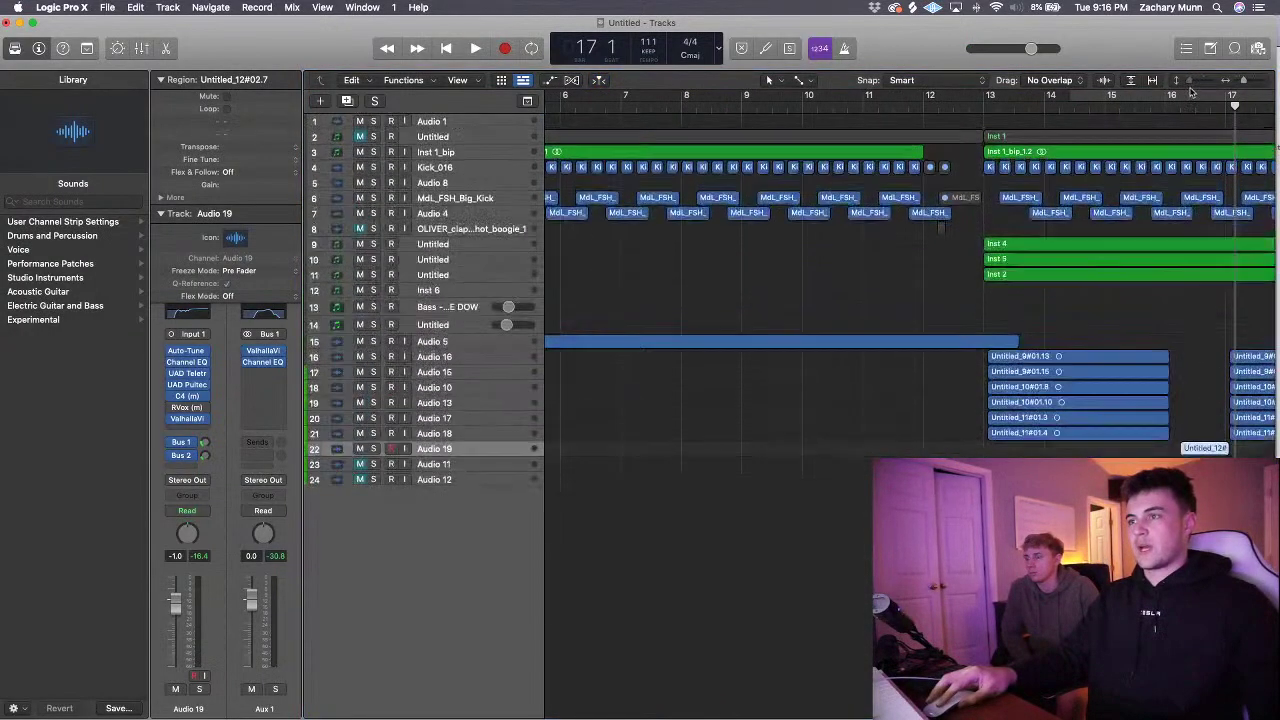
click(172, 420)
scroll(694, 217, left, 5)
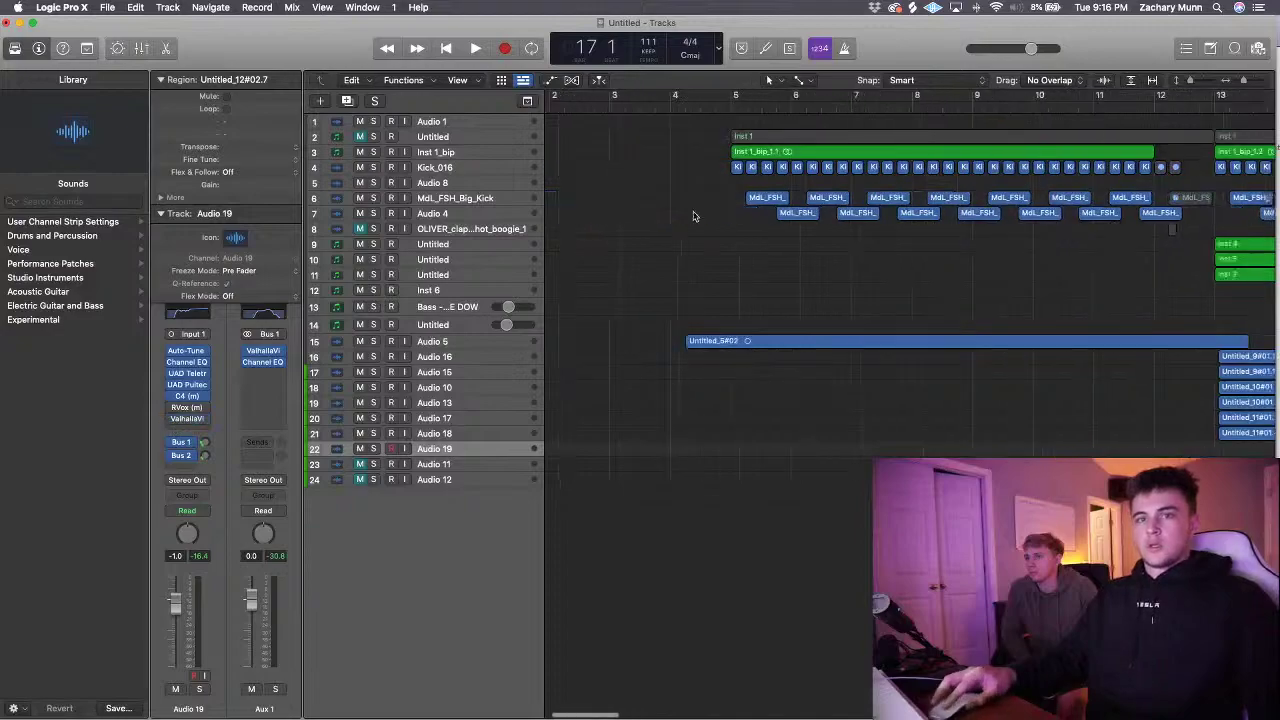
double_click(737, 108)
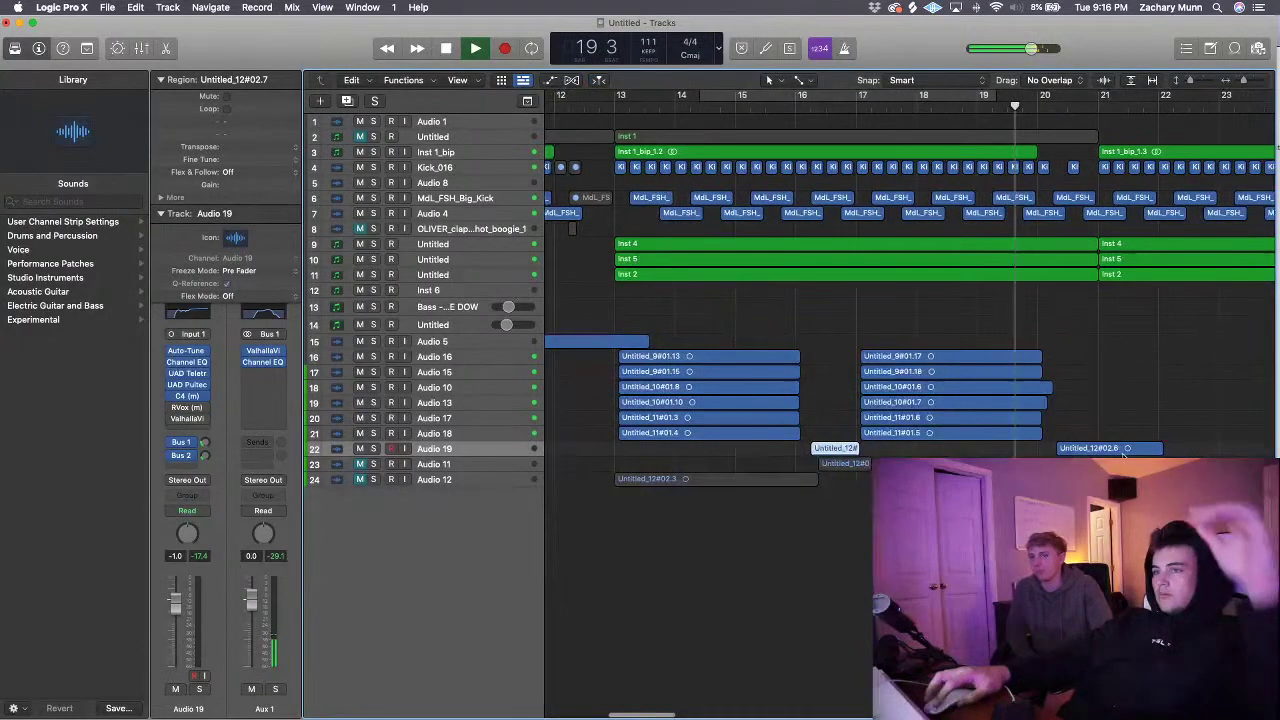
- Move Audio 19's bar 16 region down to muted Audio 12 and bring the Audio 11 region back up to Audio 19
key(super+Down)
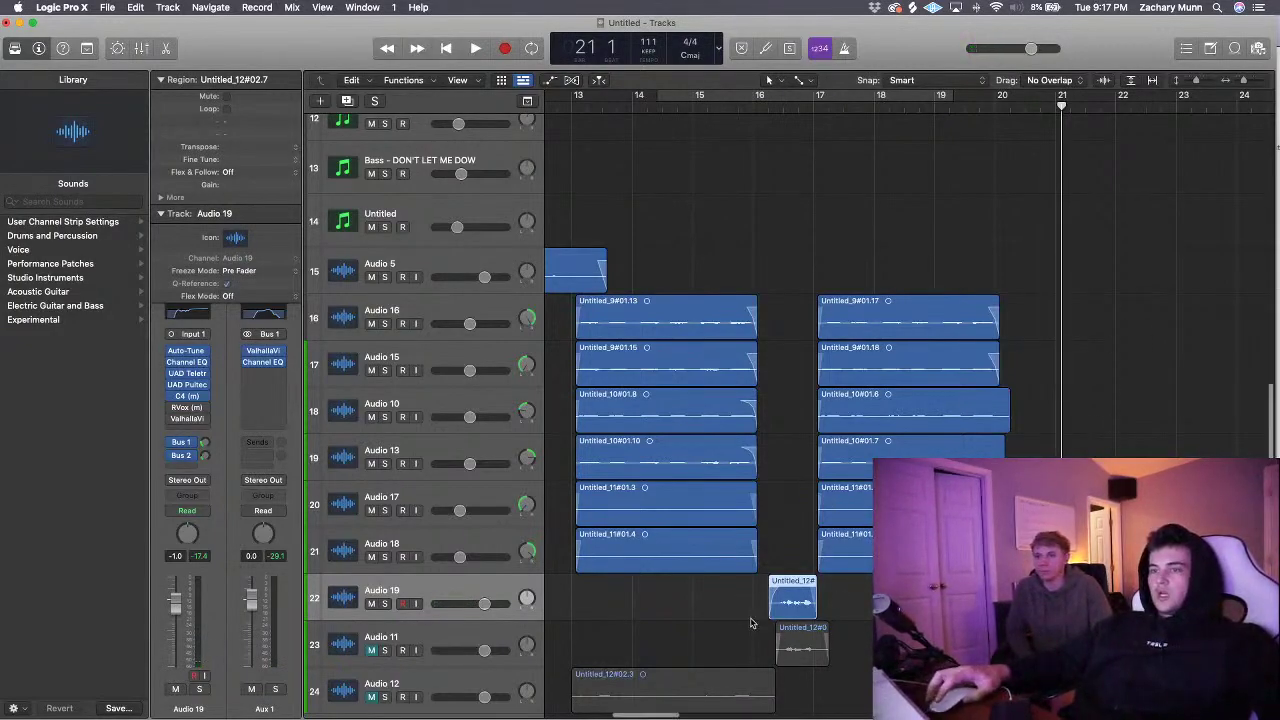
key(super+Left)
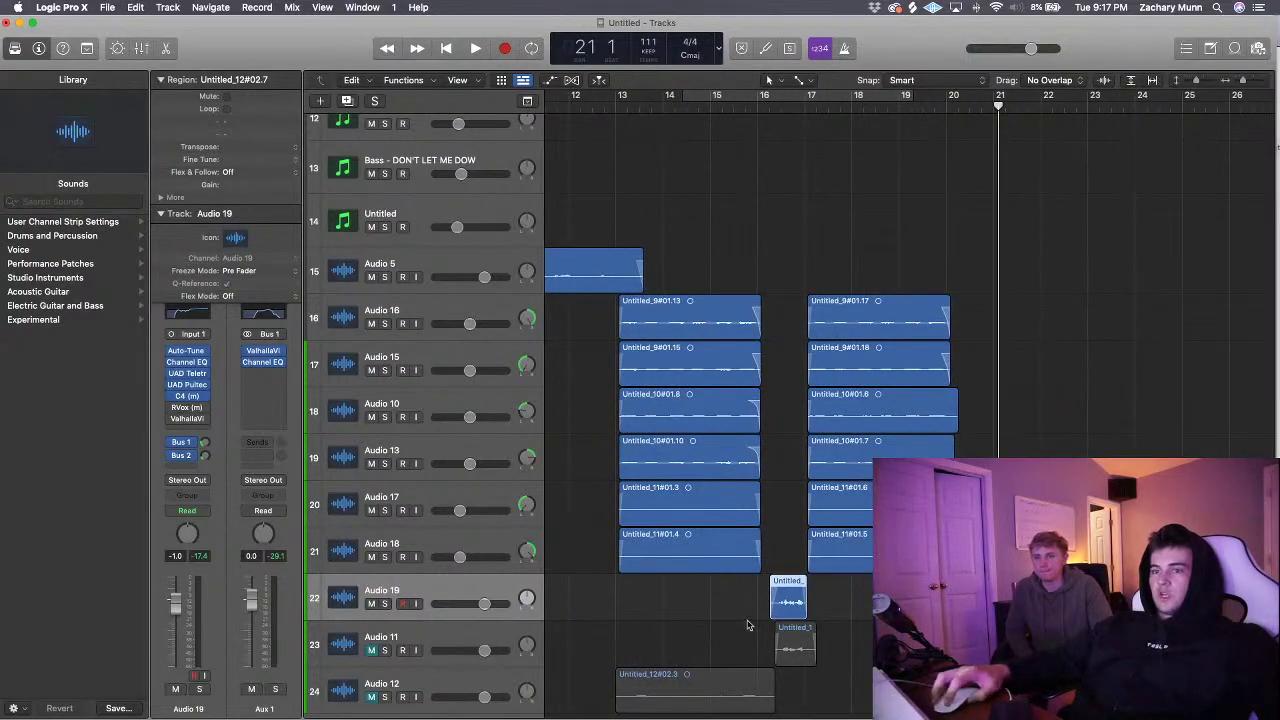
drag(790, 612, 791, 705)
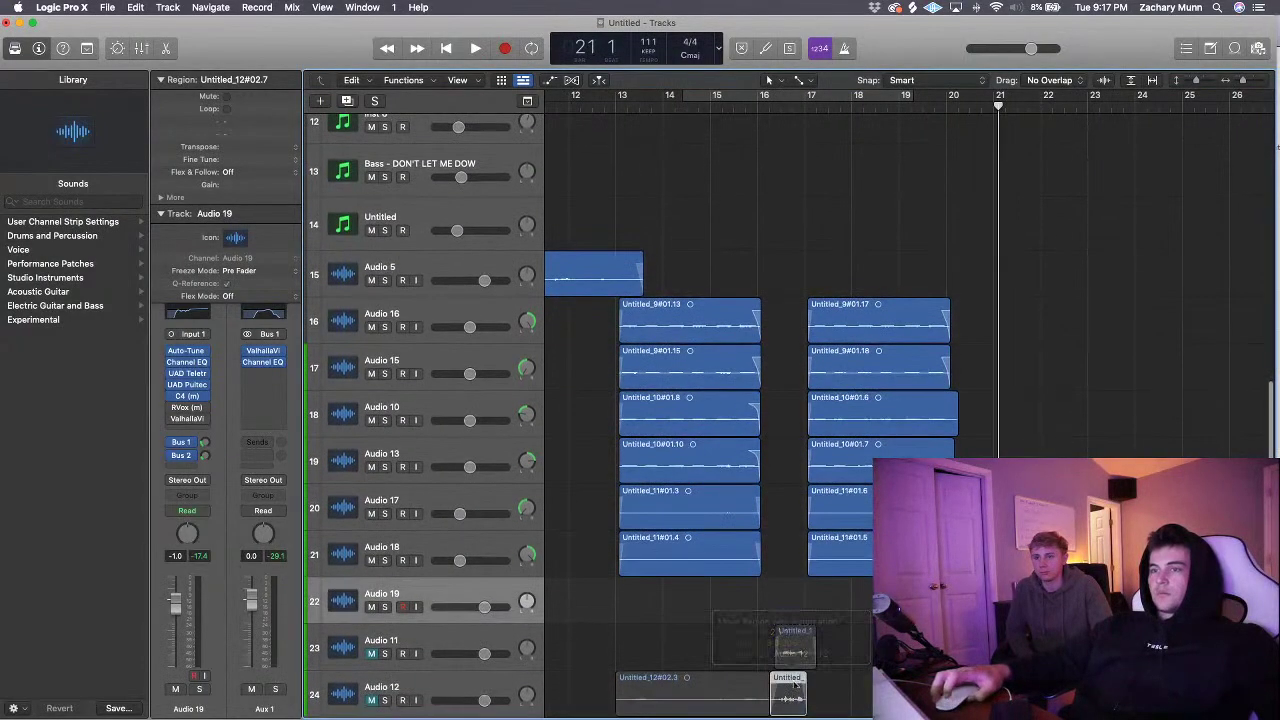
drag(797, 625, 796, 598)
- Play Audio 19's bar 16 region several times against the beat and the stacked vocals
key(shift+Return)
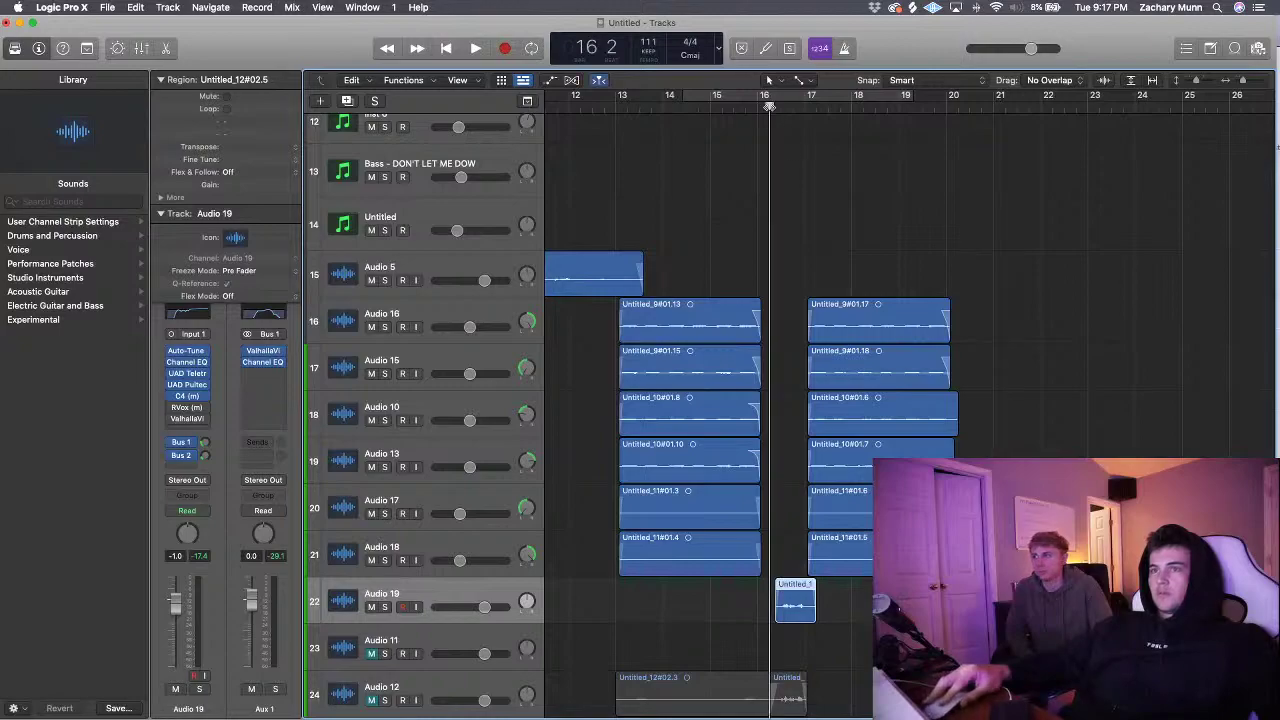
key(super+Right)
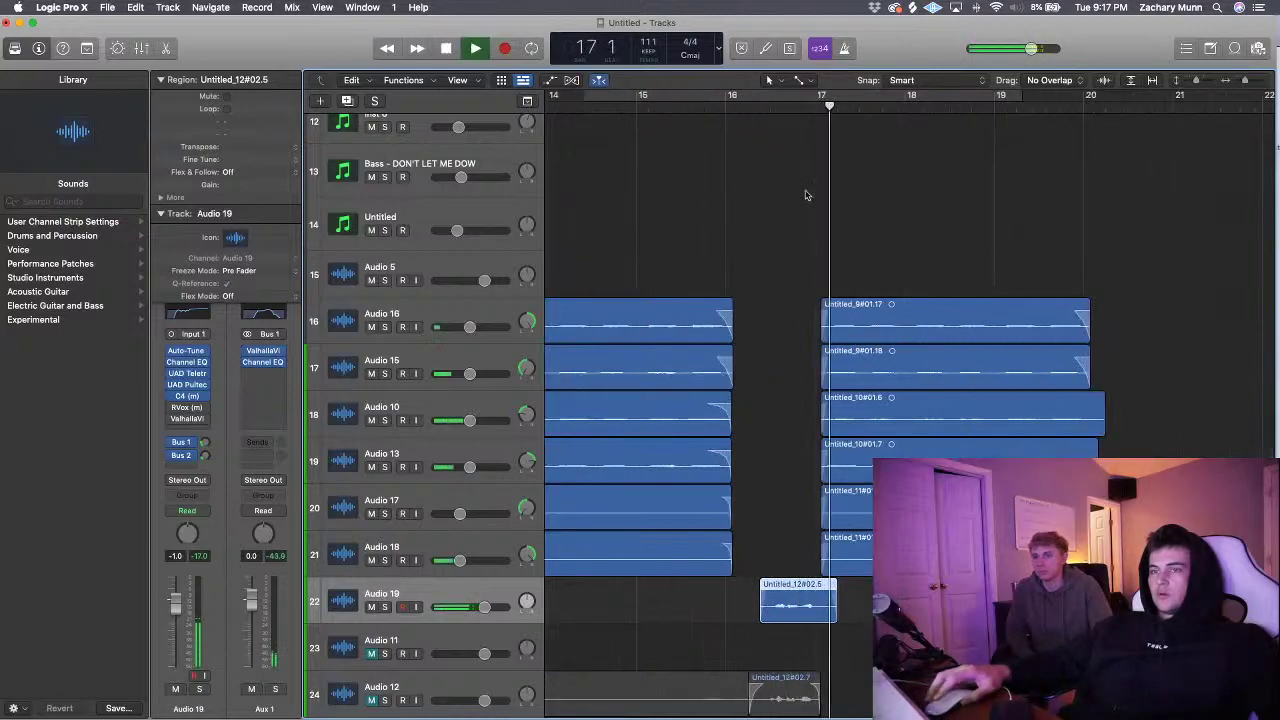
click(700, 101)
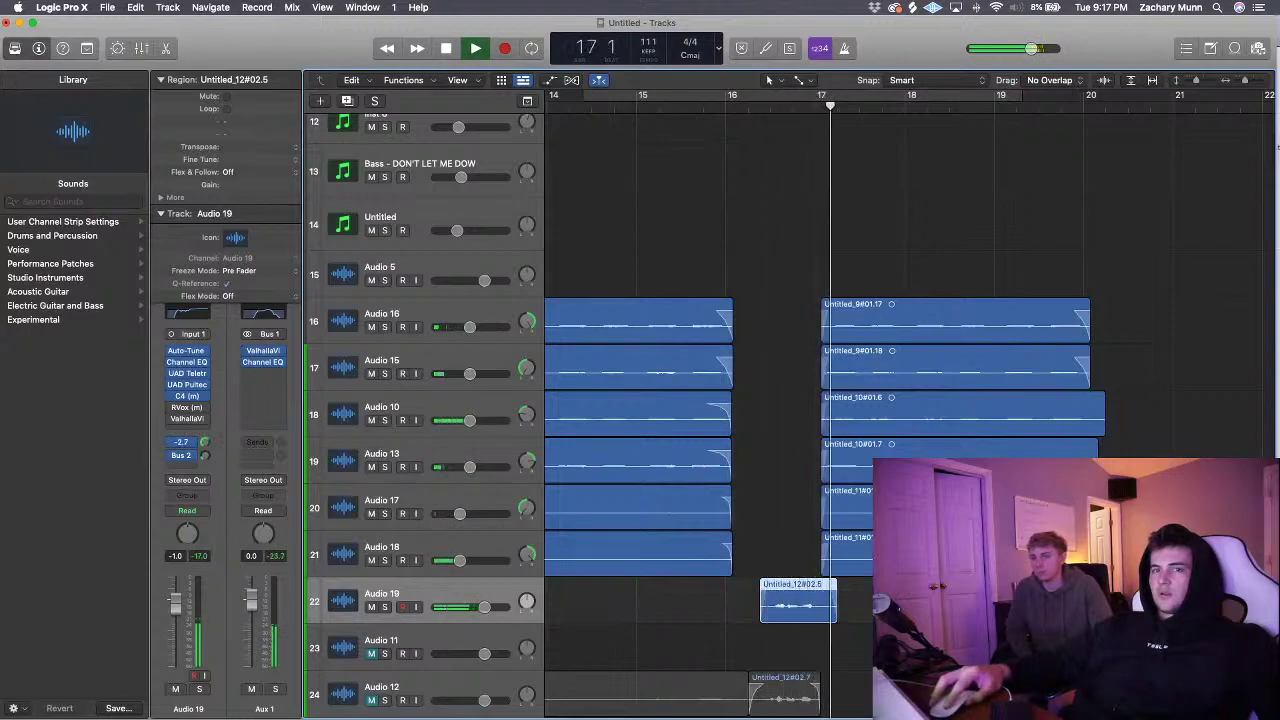
click(729, 108)
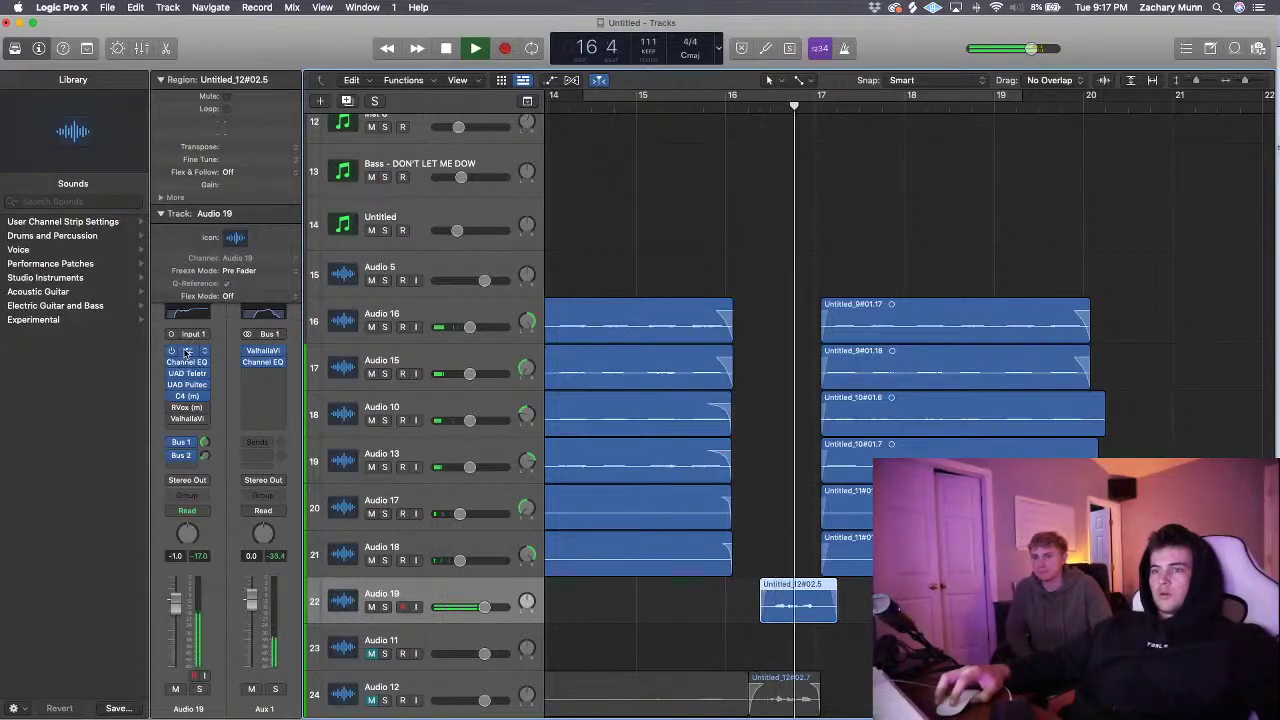
key(space)
- Set the Auto-Tune Pro retune speed on Audio 19 to about 5 while listening from bar 16
click(185, 352)
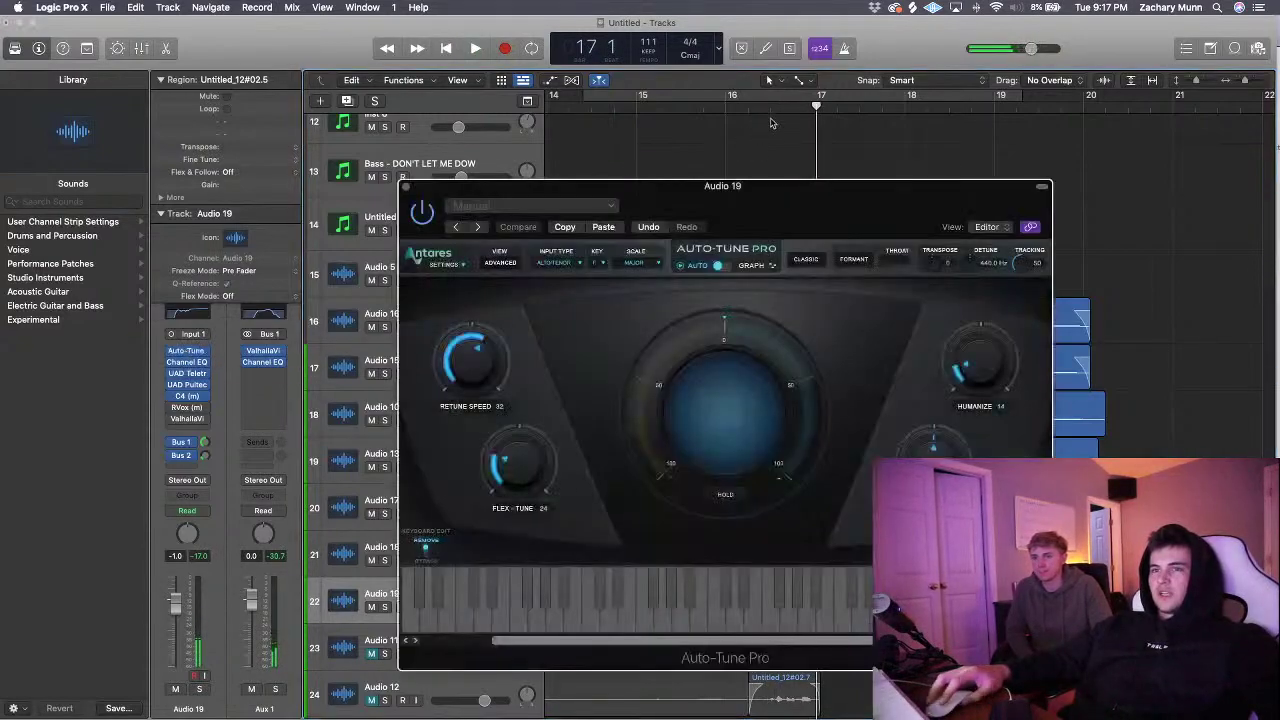
click(711, 105)
key(space)
drag(480, 365, 481, 269)
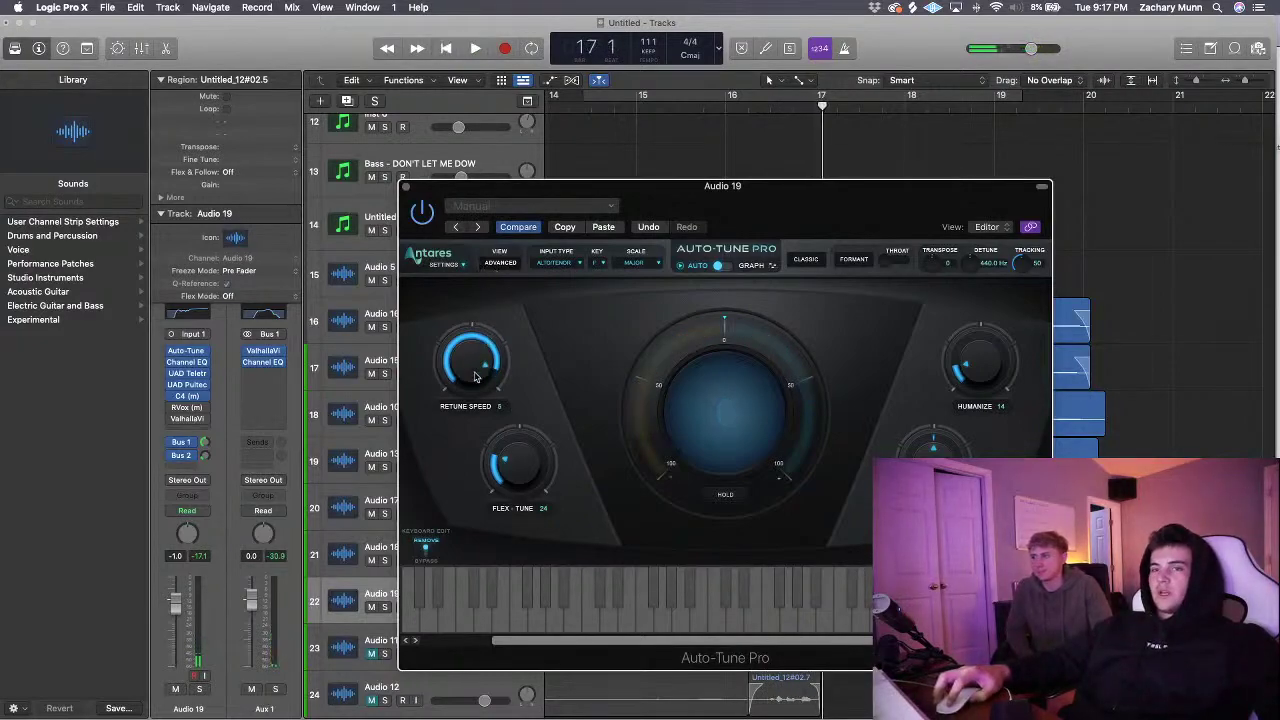
click(407, 188)
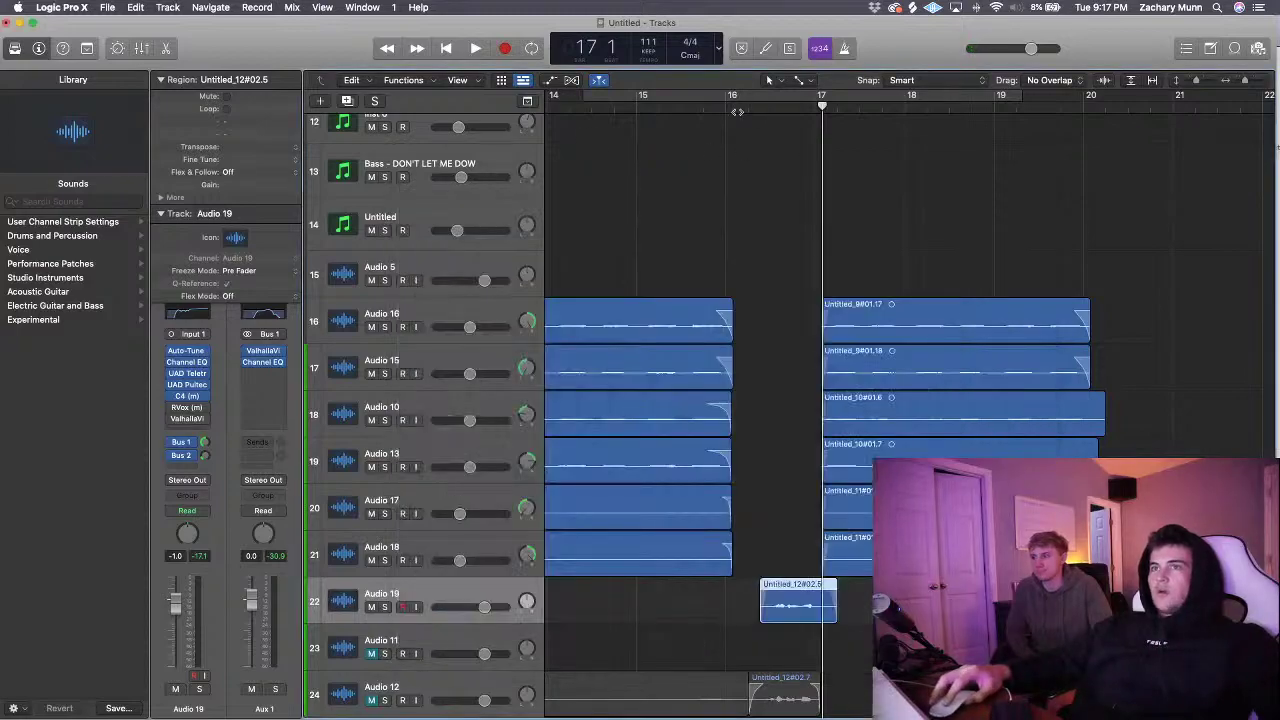
- Replay the bar 16 phrase on Audio 19 to check the faster retune setting
key(space)
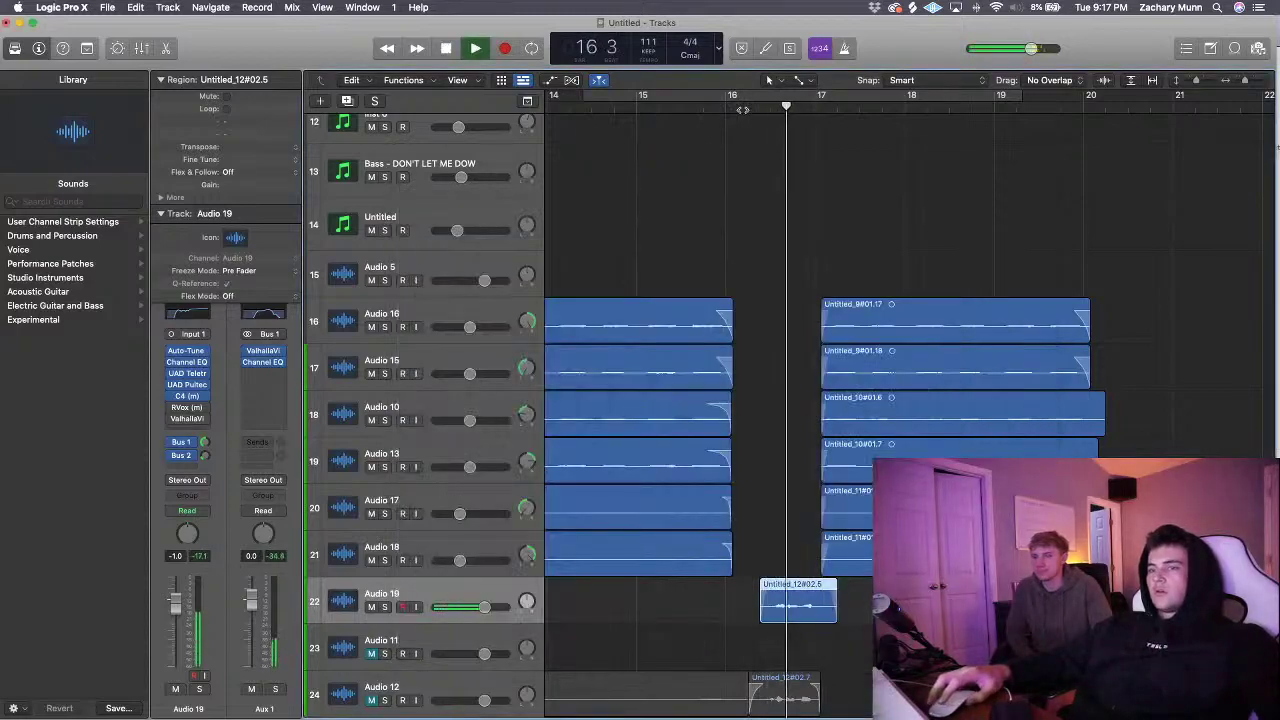
click(736, 109)
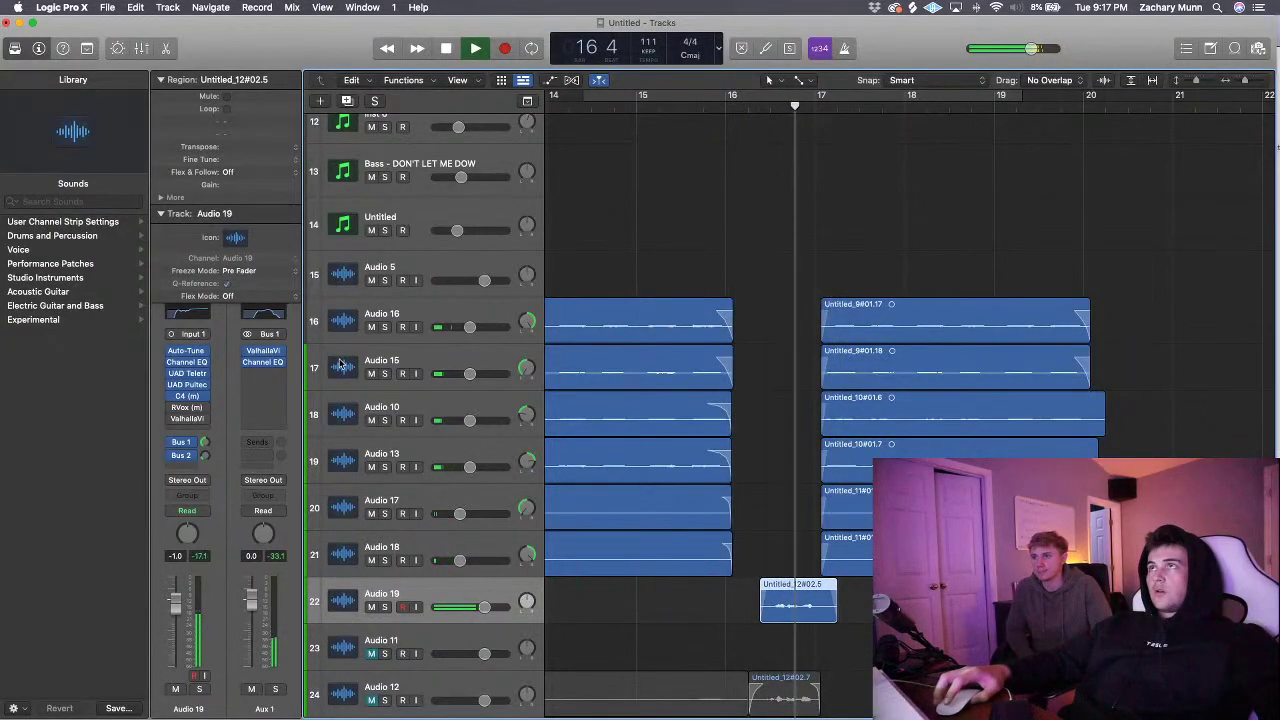
key(space)
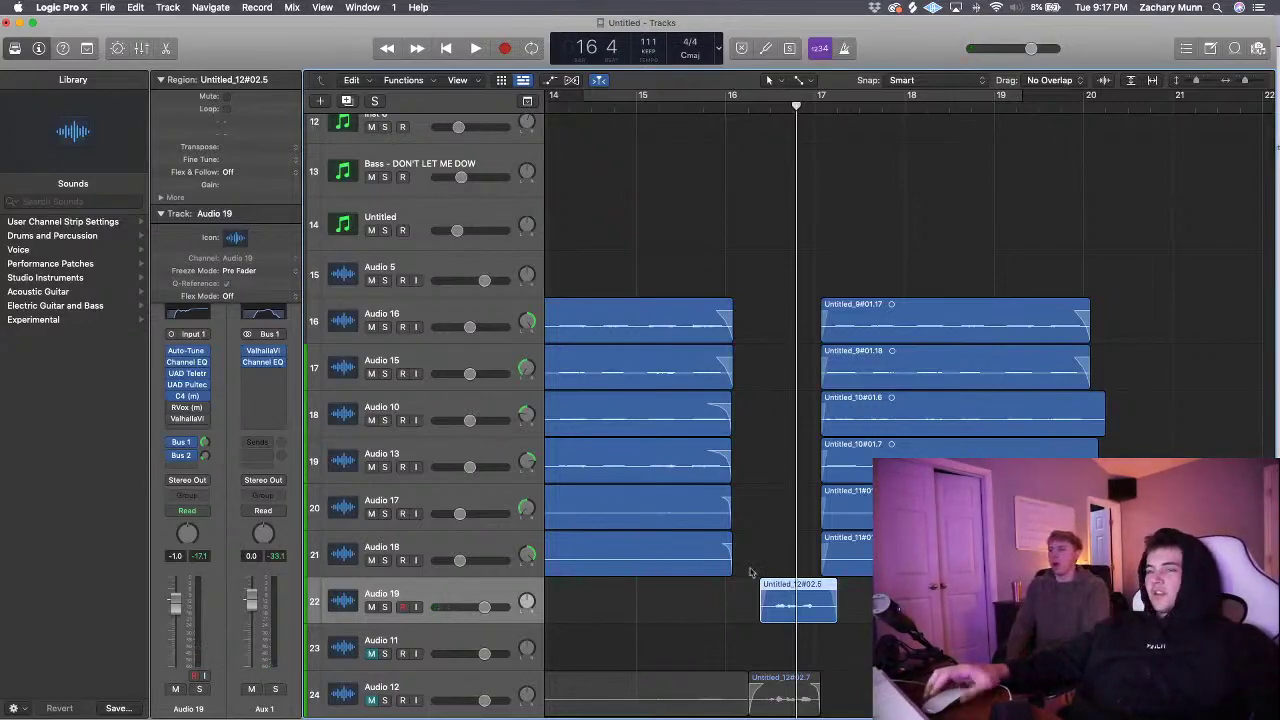
- Mute Audio 19 and play the arrangement from just before Audio 5's region through the second stack of vocals at bar 17
click(371, 607)
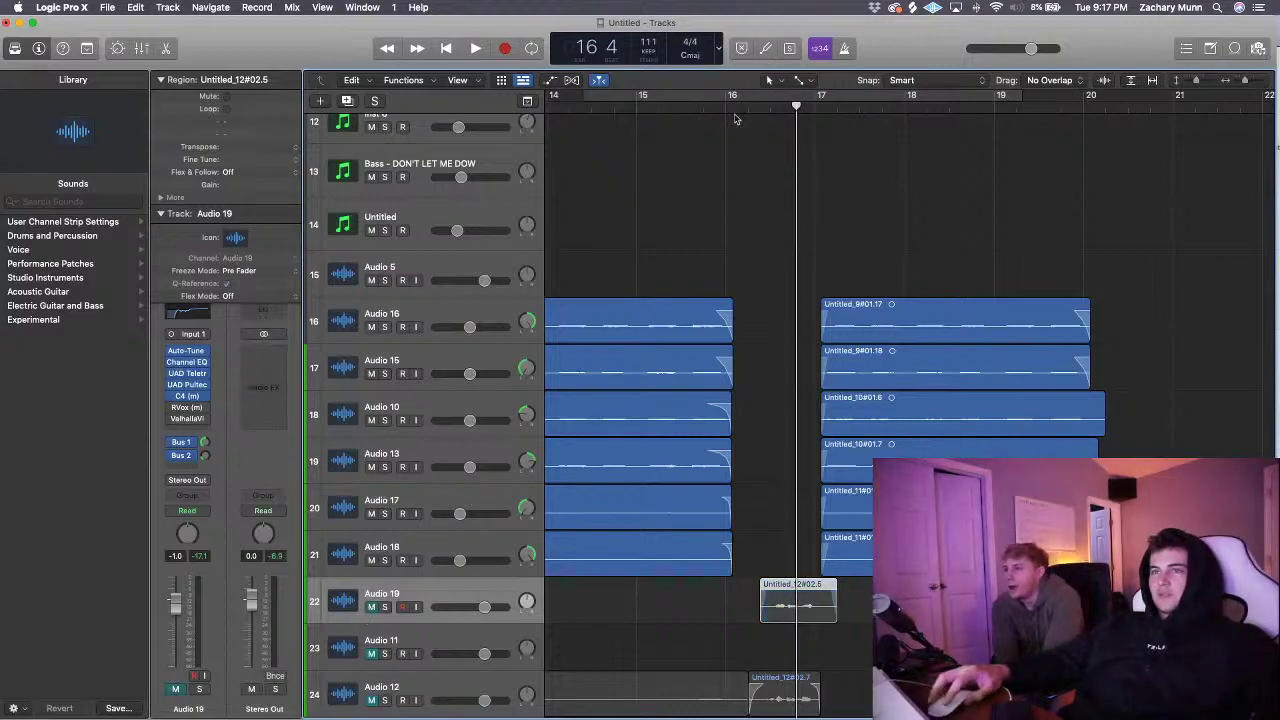
scroll(735, 119, left, 5)
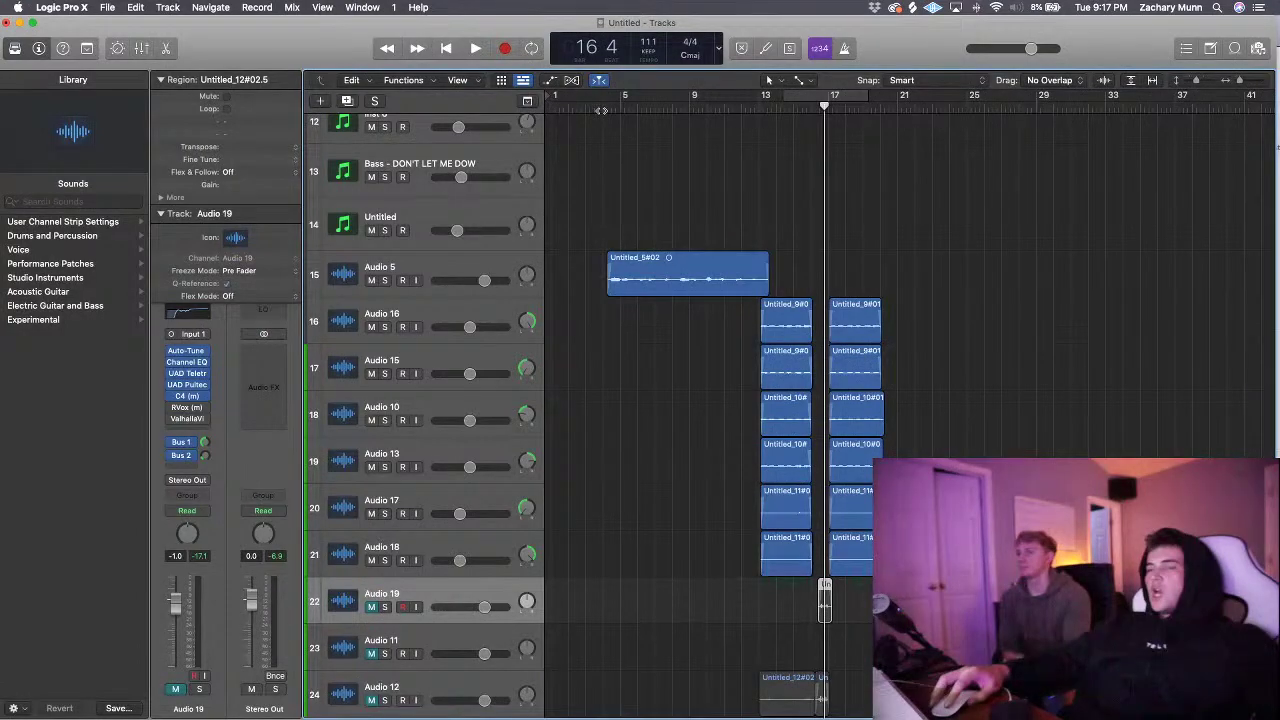
click(600, 110)
key(space)
key(super+Right)
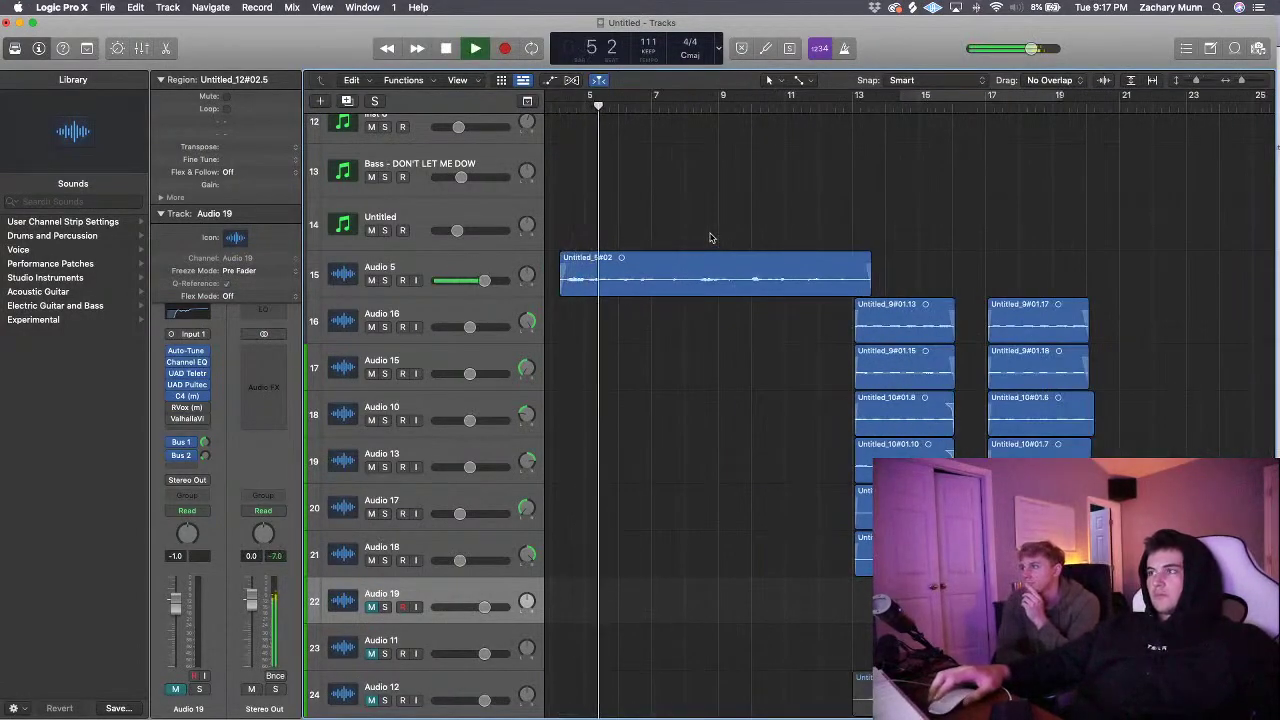
scroll(710, 237, left, 2)
scroll(710, 237, left, 2)
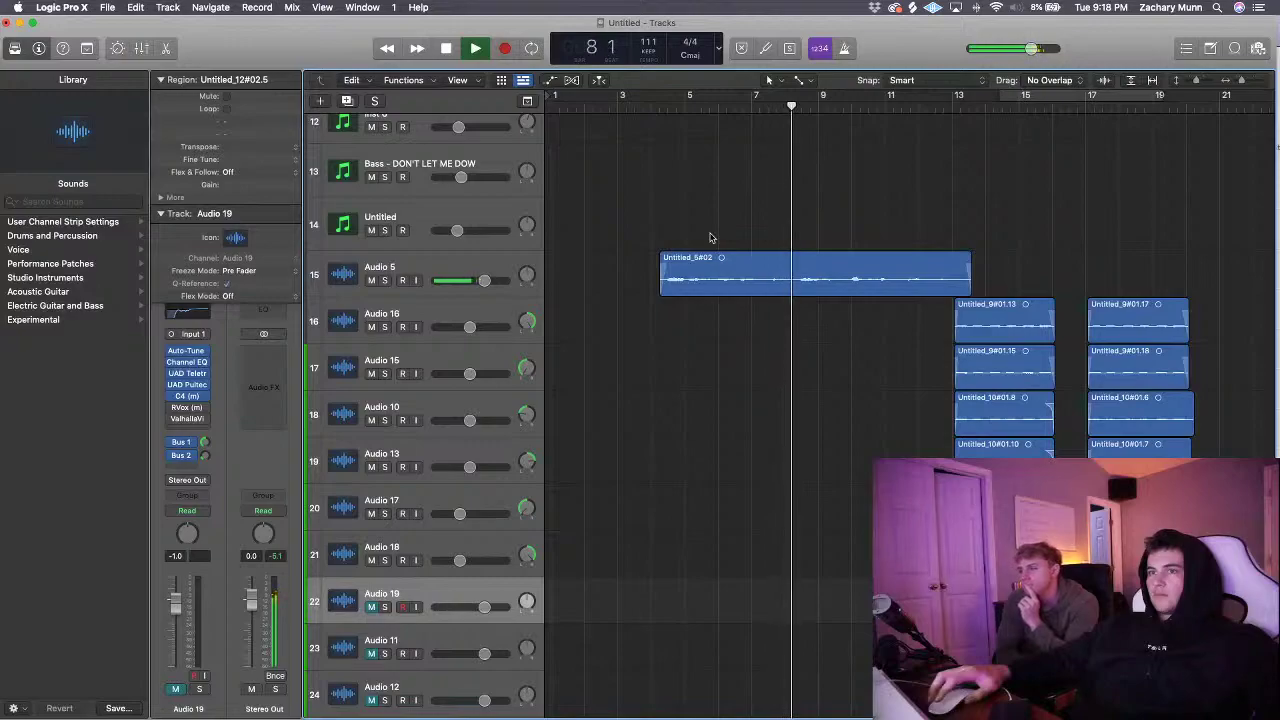
key(super+Right)
scroll(710, 237, up, 1)
scroll(710, 237, left, 3)
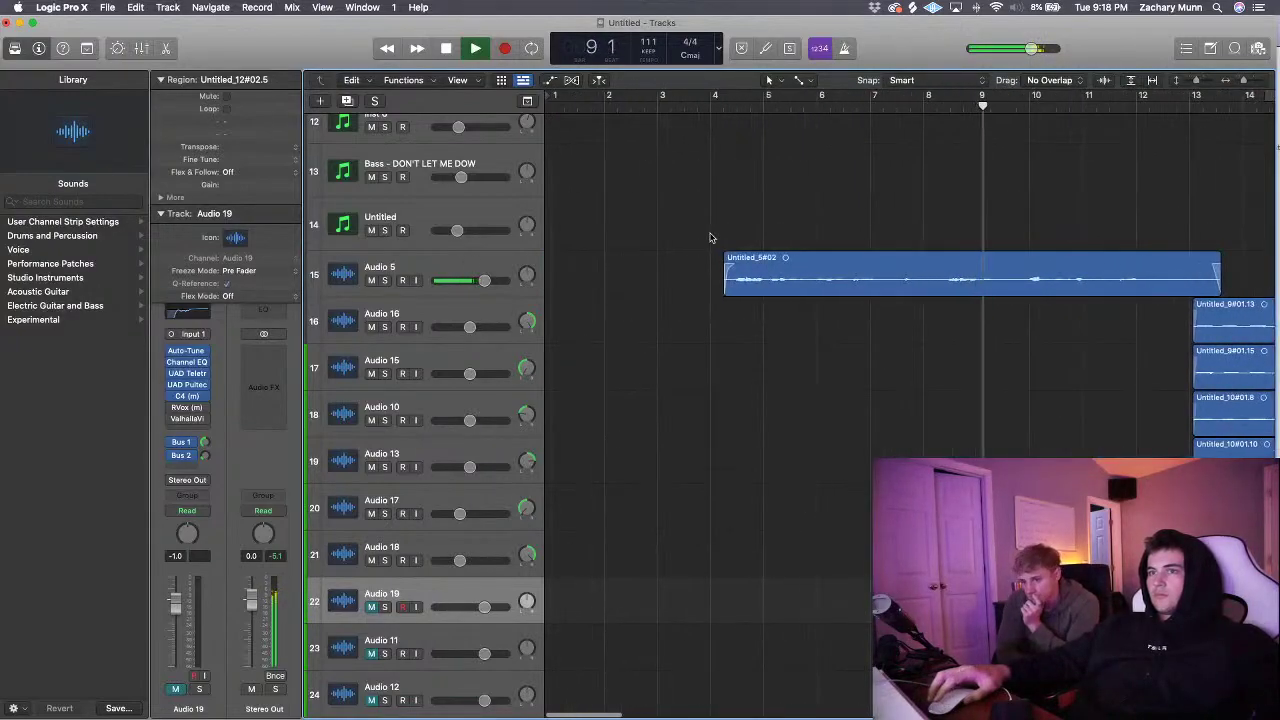
scroll(710, 237, right, 5)
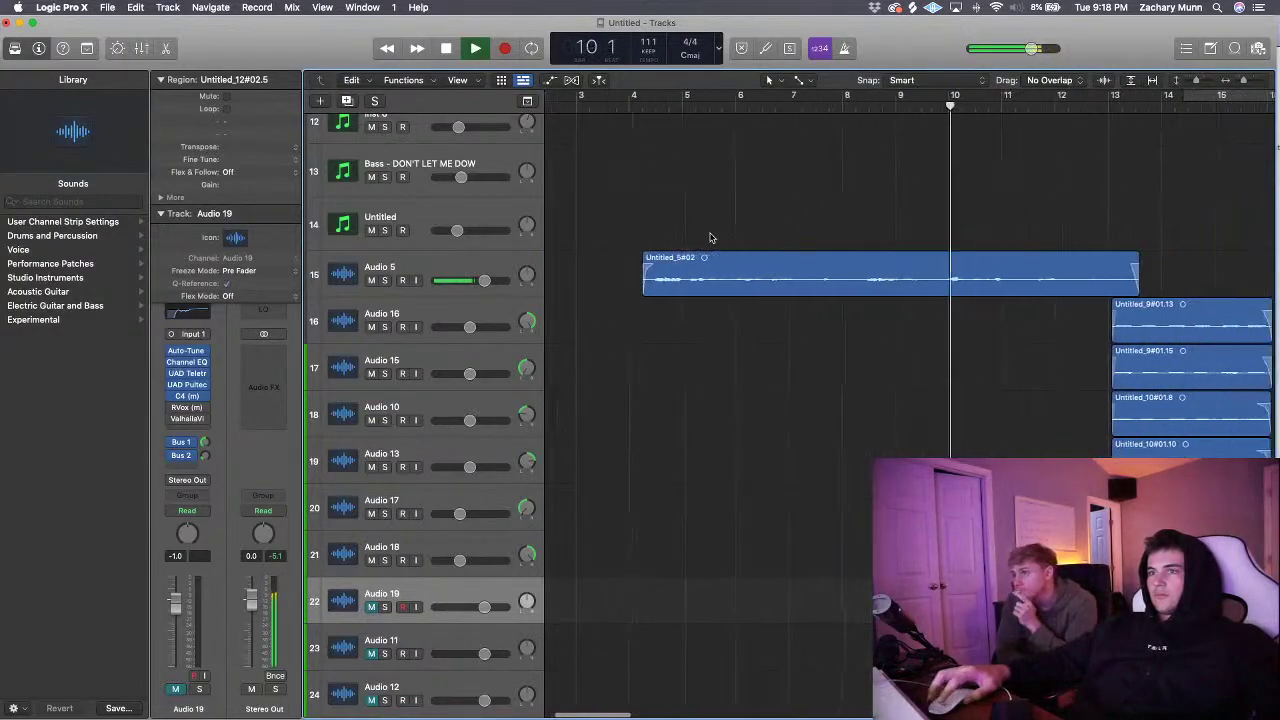
scroll(710, 237, right, 4)
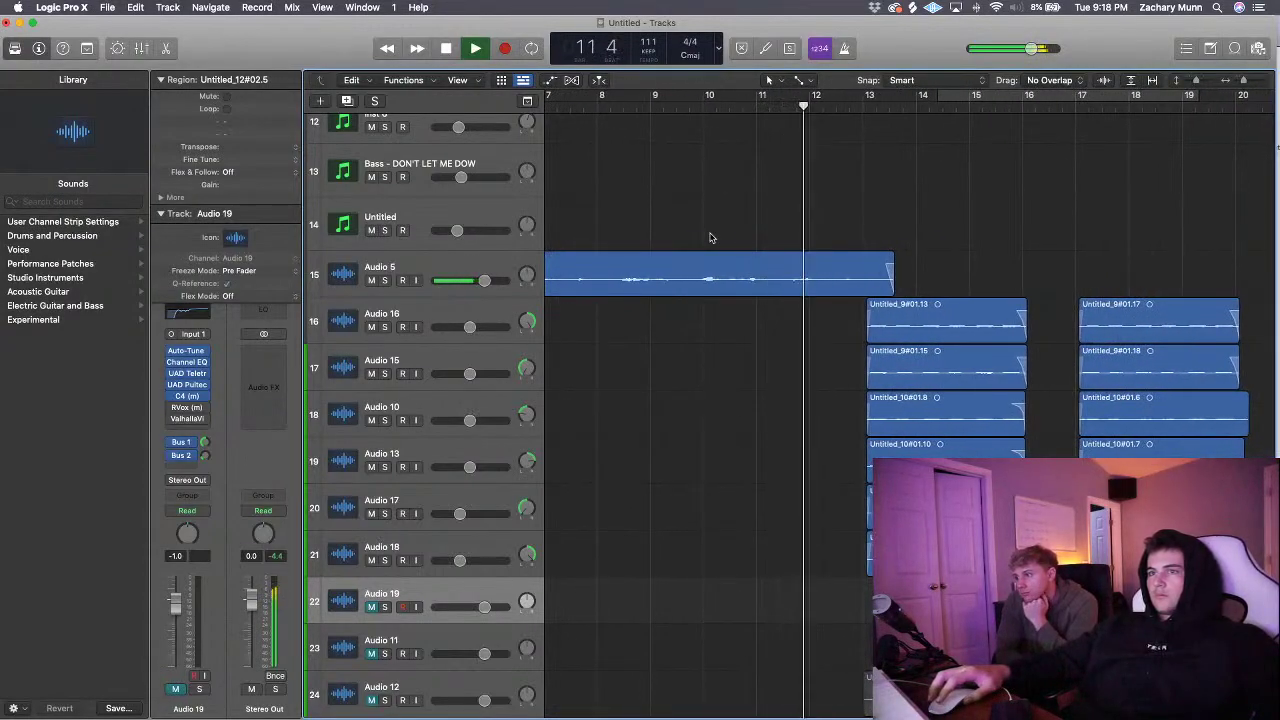
scroll(710, 237, right, 2)
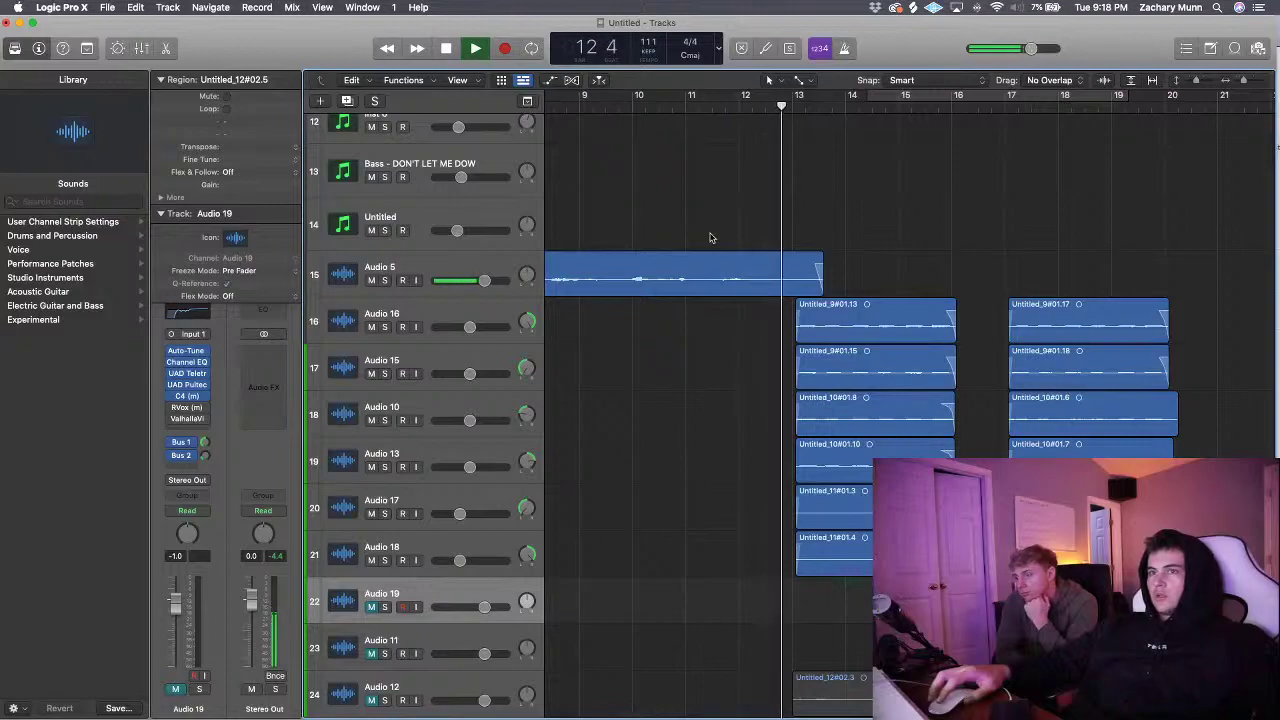
scroll(710, 237, right, 3)
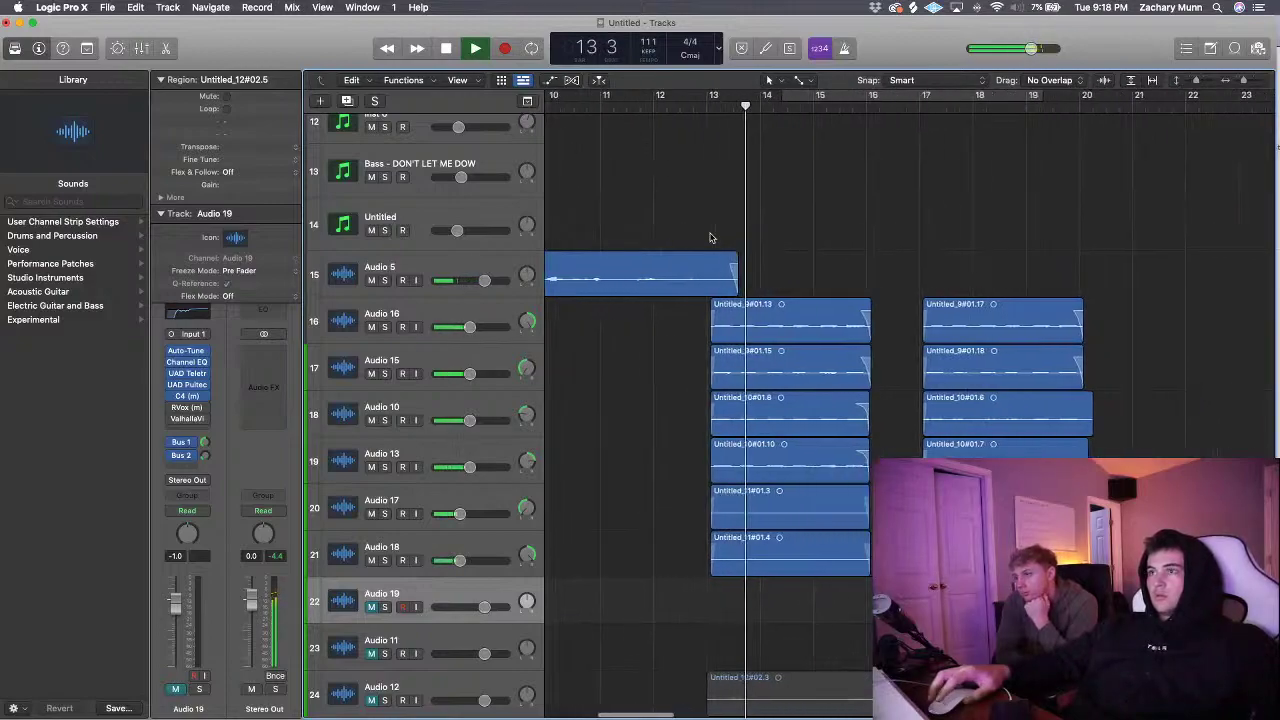
scroll(855, 232, right, 3)
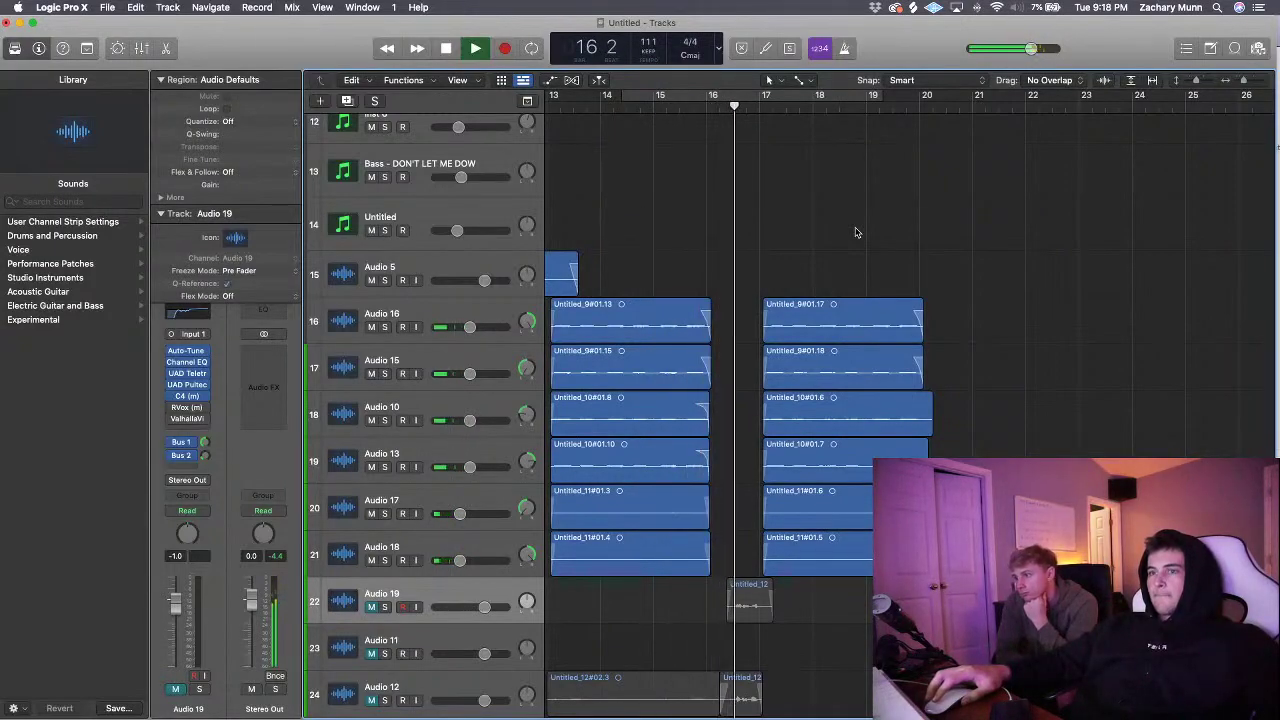
scroll(802, 247, down, 3)
scroll(802, 247, left, 4)
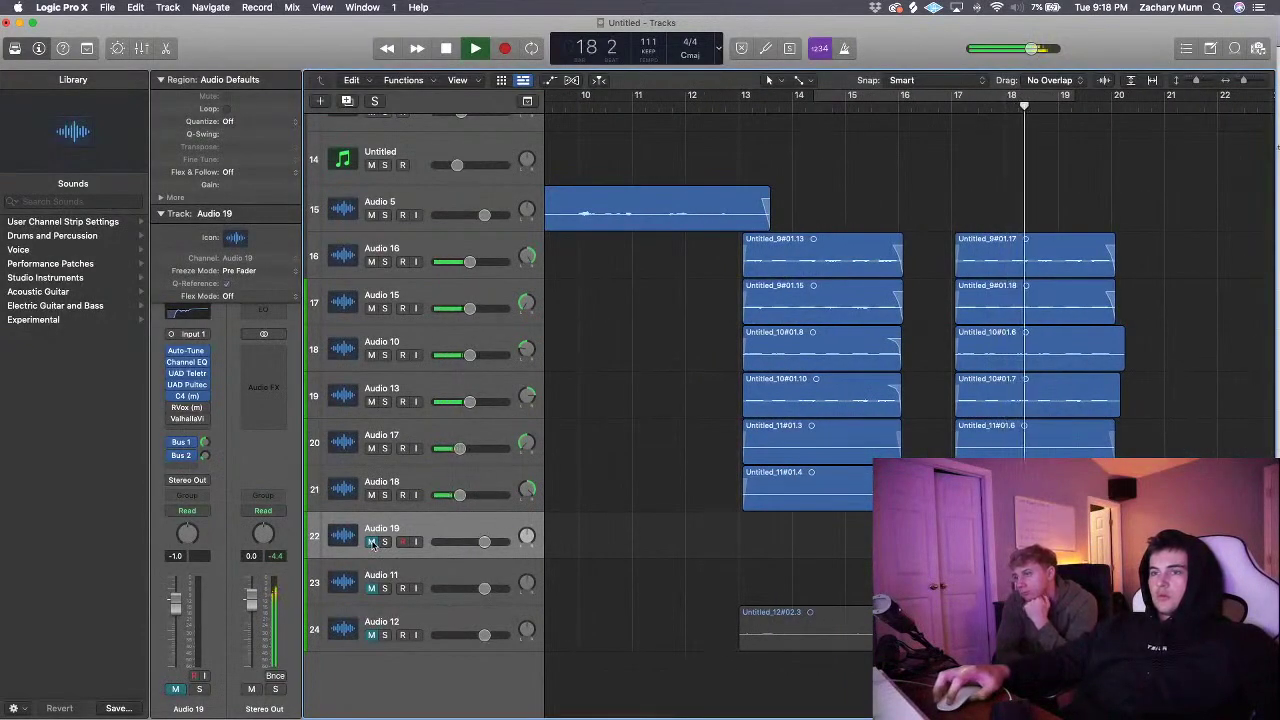
- Unmute Audio 19 and let the arrangement play on to bar 21
click(372, 542)
scroll(856, 322, right, 1)
scroll(968, 283, right, 4)
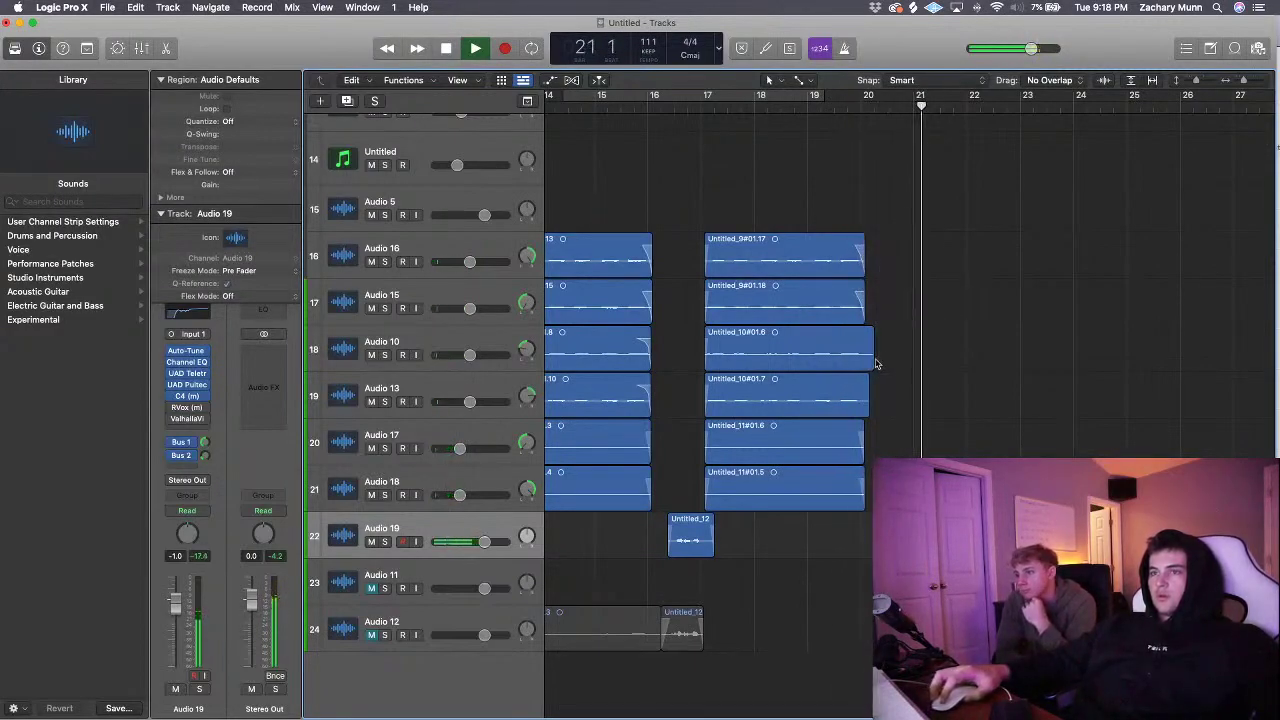
- Stop playback, shorten the end of Audio 10's bar 17 region slightly with a fade-out, and select the matching Audio 13 region
key(space)
drag(872, 352, 867, 360)
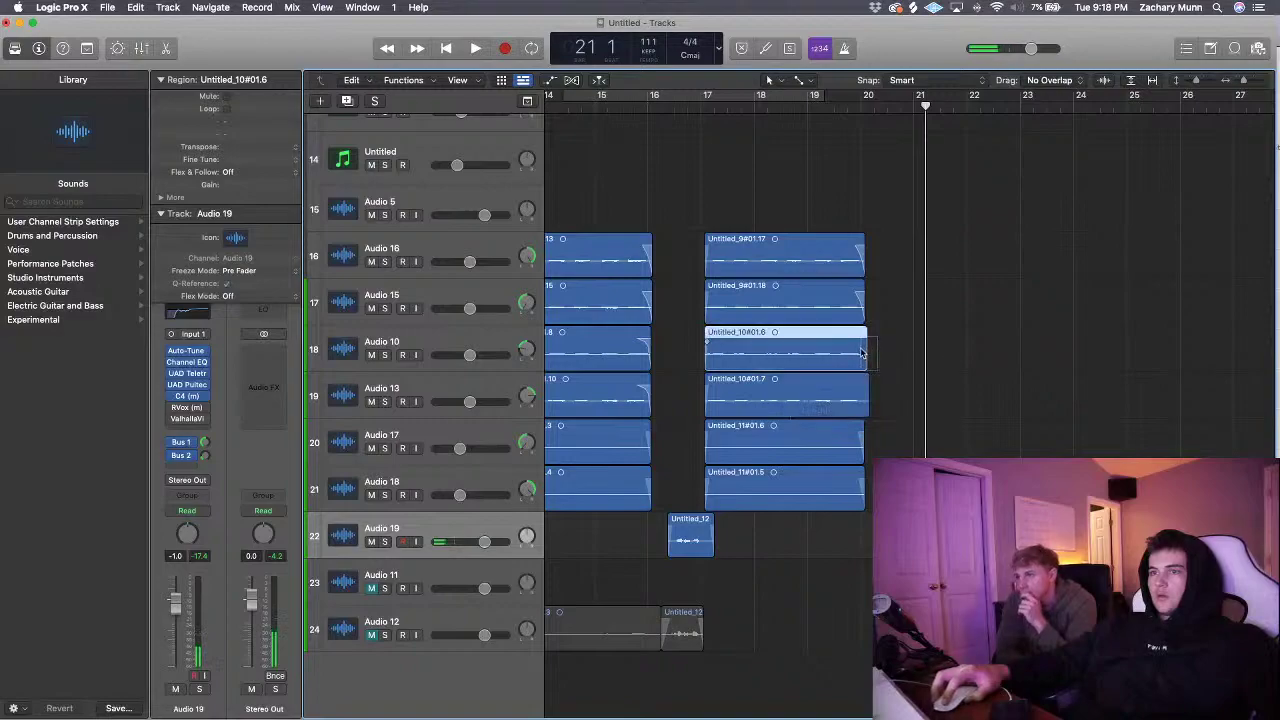
click(866, 398)
- Play on from bar 21 and check where Audio 19's second vocal region sits in the arrangement
key(space)
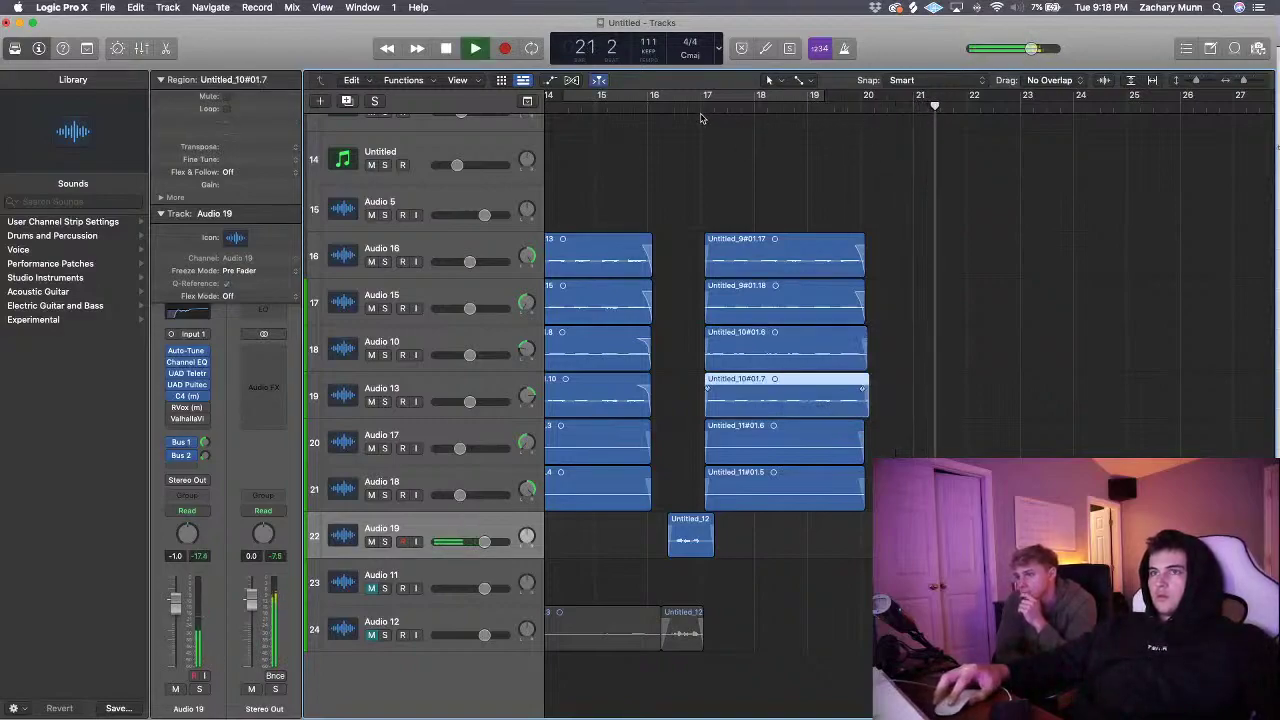
scroll(706, 120, left, 1)
key(super+Left)
key(super+Left)
key(super+Left)
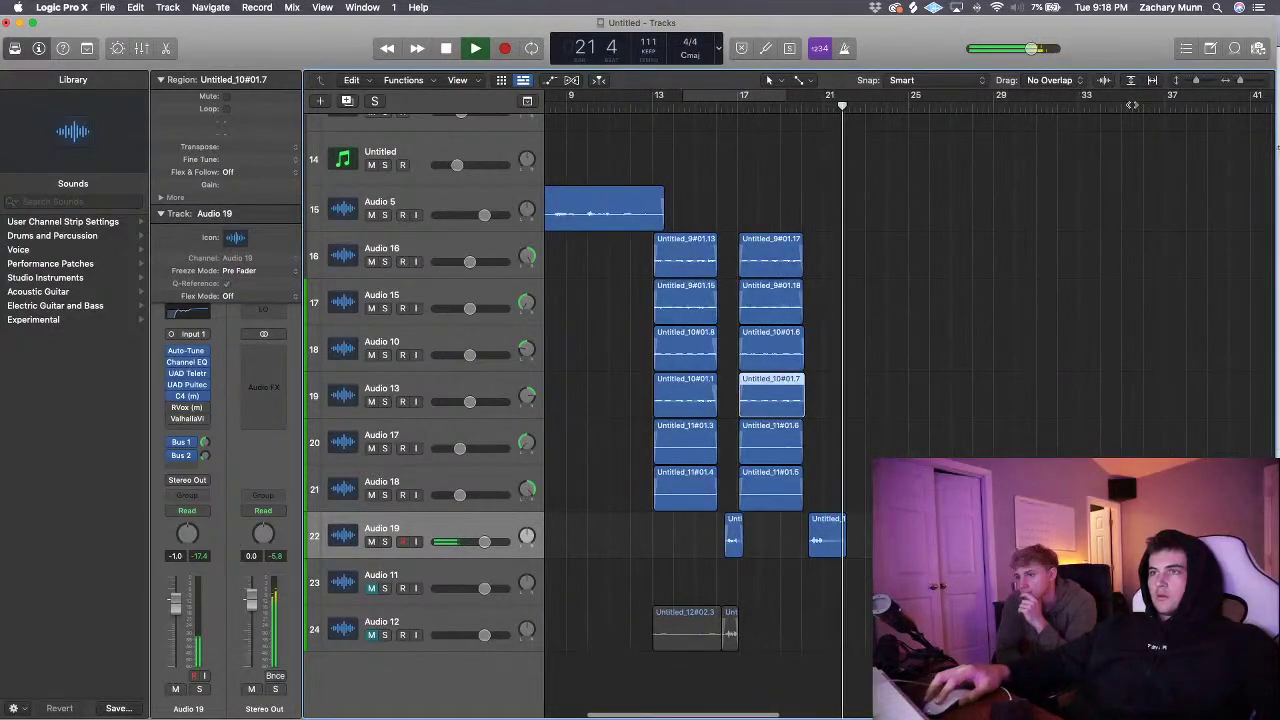
key(super+Up)
key(super+Right)
key(super+Right)
key(super+Right)
key(space)
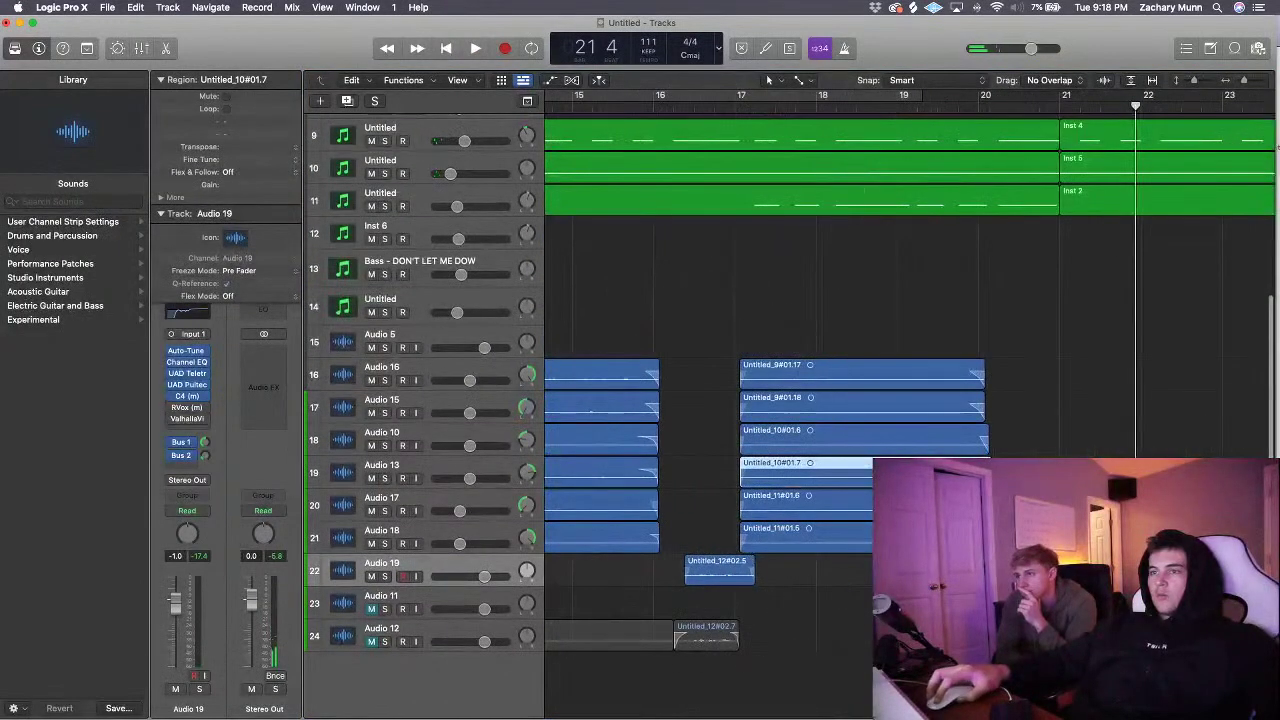
- Examine the layout of all instrument, drum and vocal tracks from bar 7 to the end of the beat
key(shift+d)
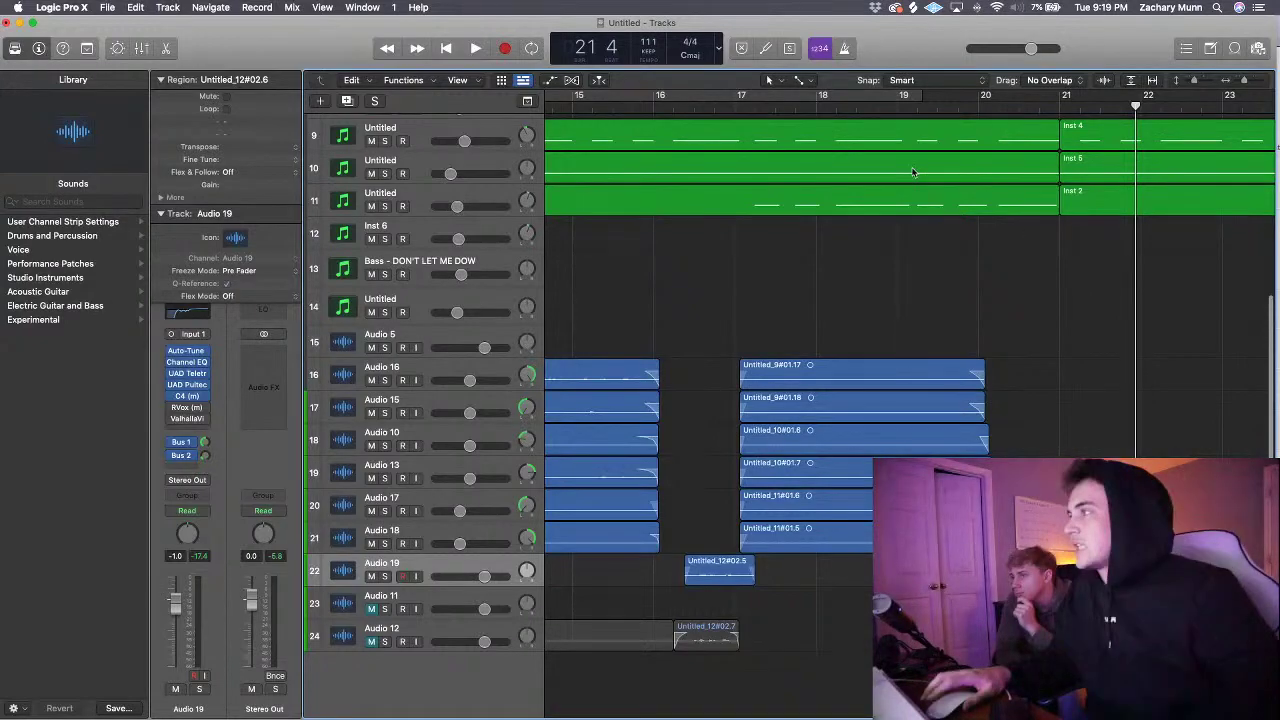
scroll(913, 172, left, 5)
scroll(934, 363, right, 2)
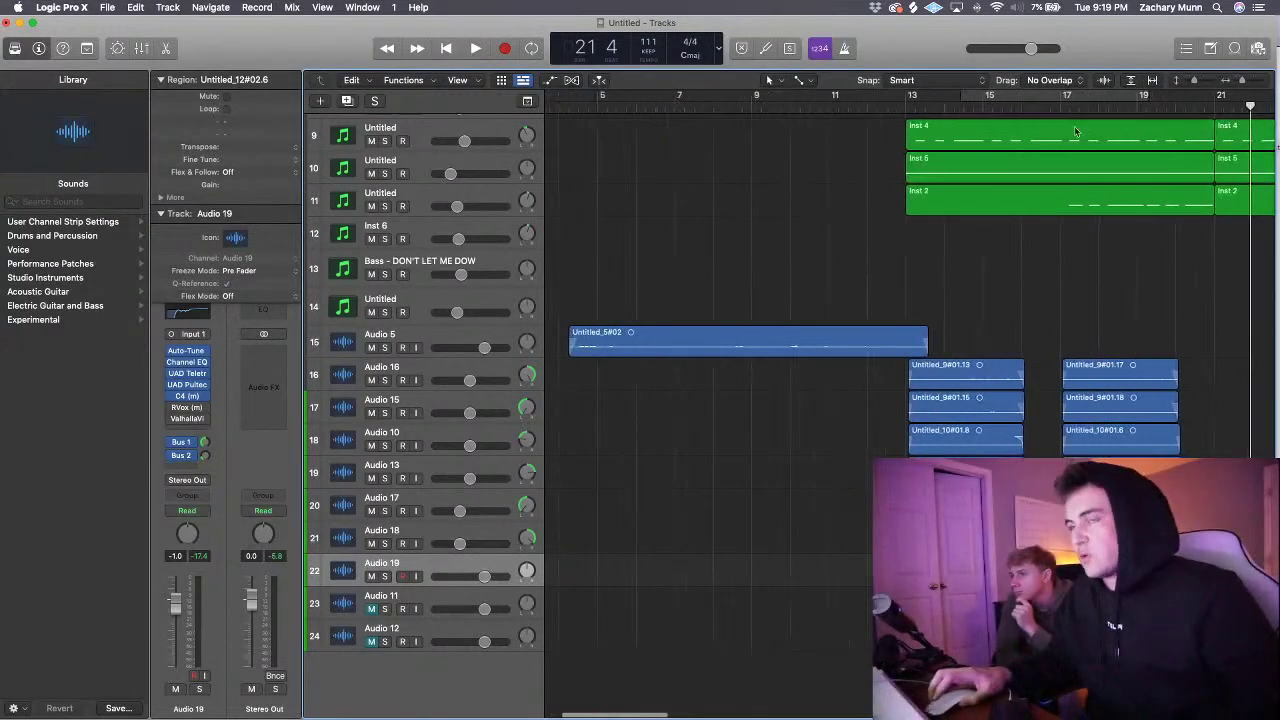
scroll(925, 136, right, 3)
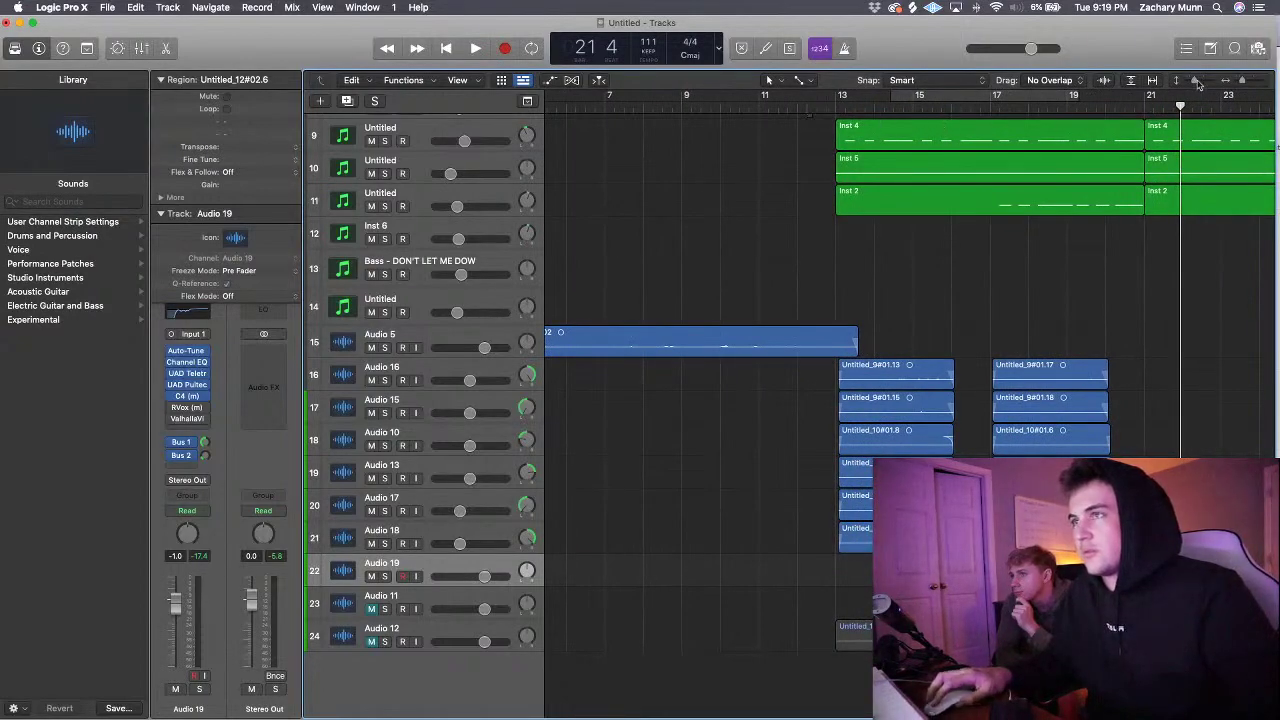
key(super+Up)
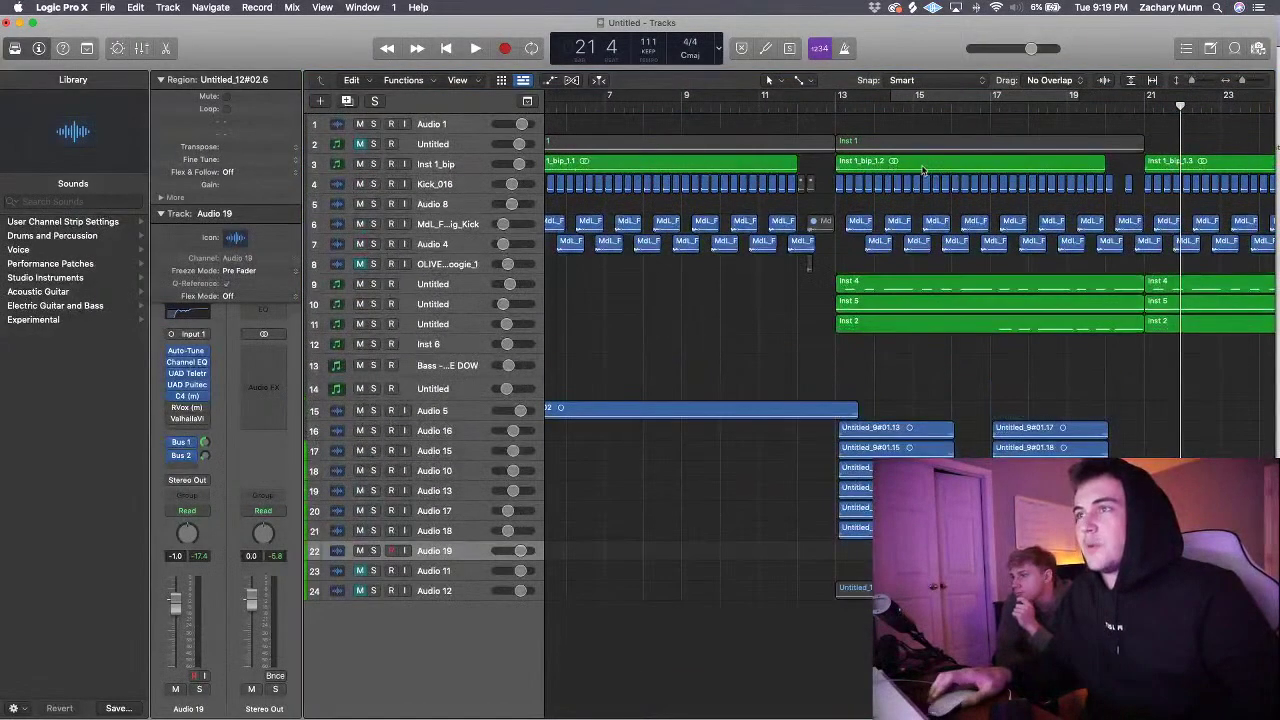
key(super+Left)
key(super+Left)
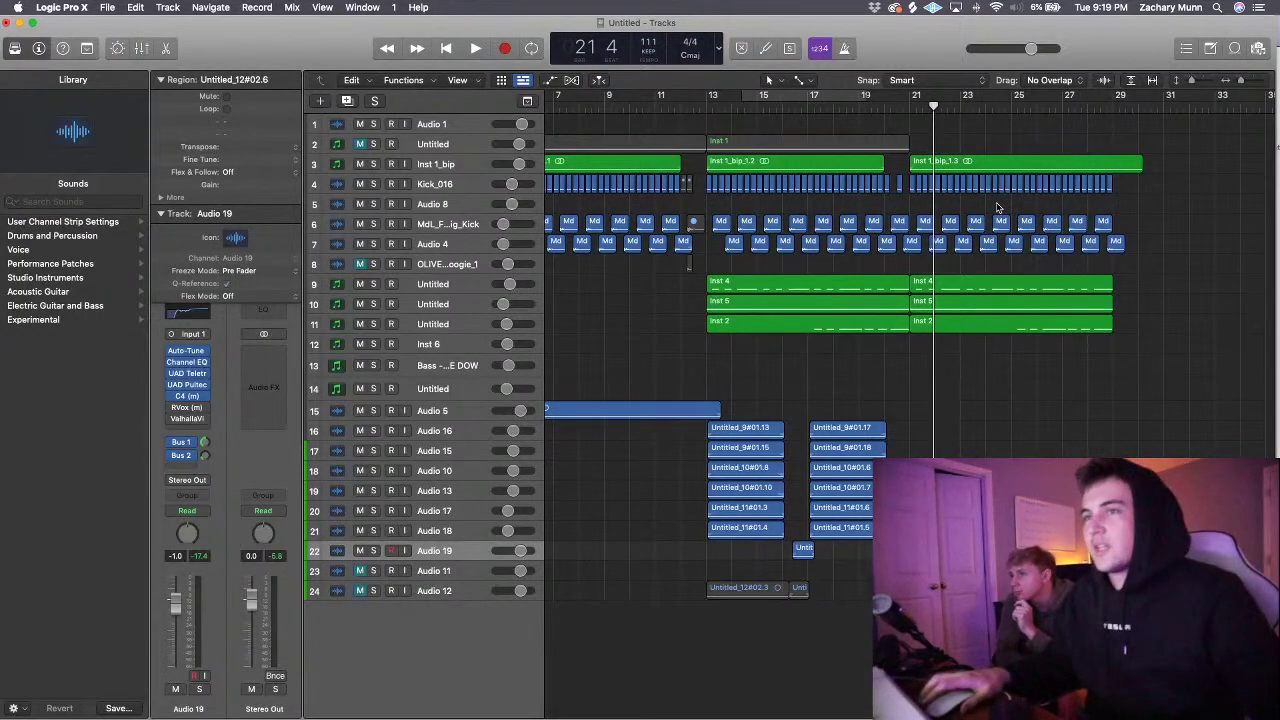
- Play the transition from bar 12 into the bar 13 section and stop in bar 14
drag(684, 108, 700, 104)
scroll(702, 104, left, 2)
key(super+Right)
scroll(700, 103, left, 5)
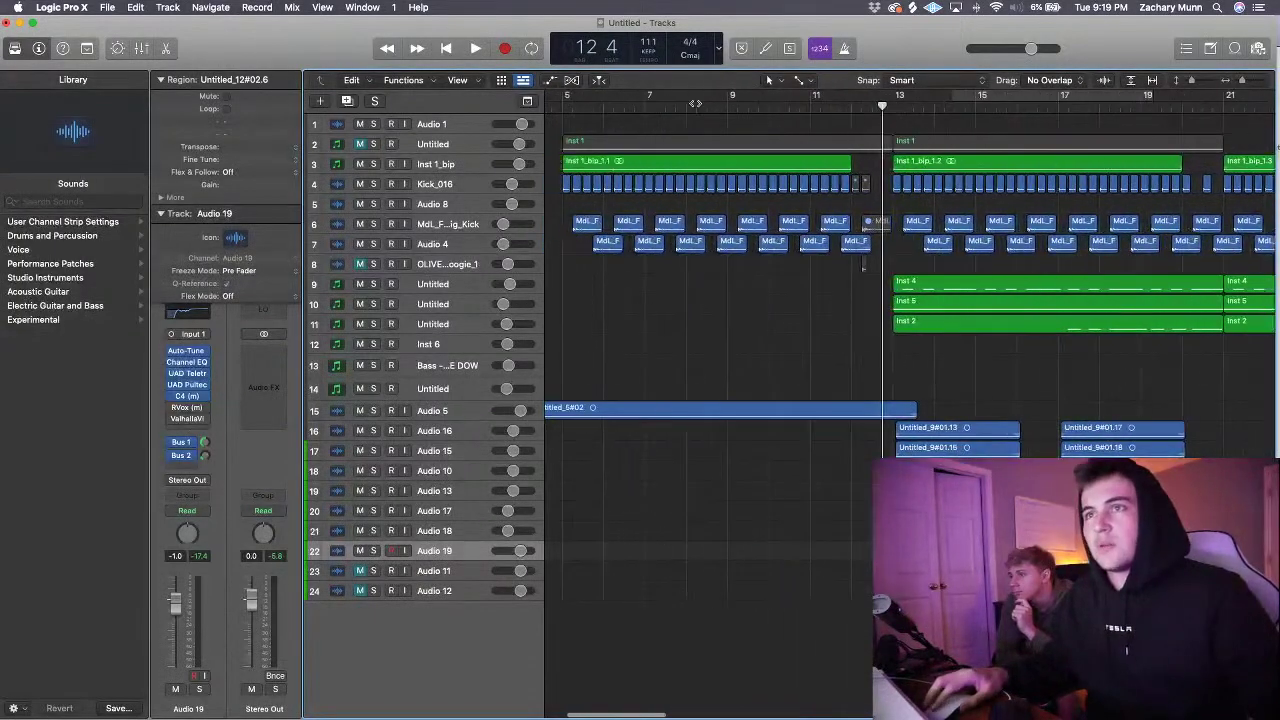
click(852, 111)
key(space)
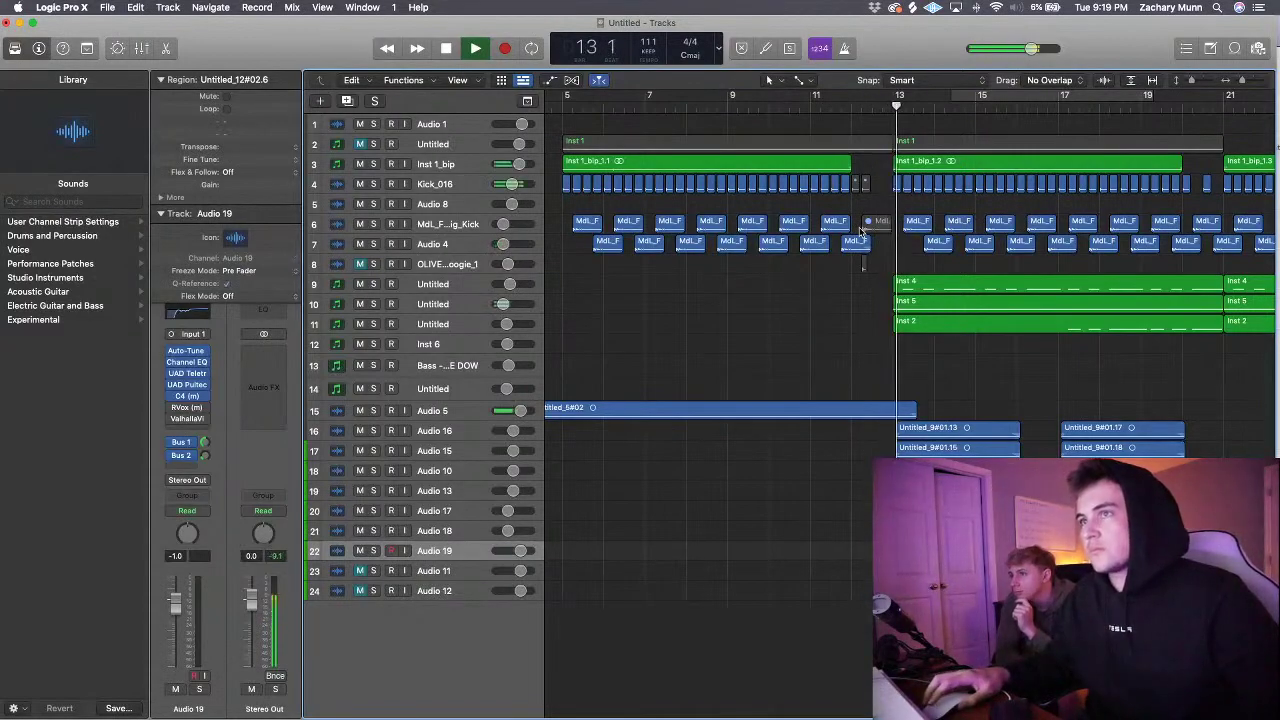
scroll(866, 290, right, 7)
scroll(872, 341, left, 2)
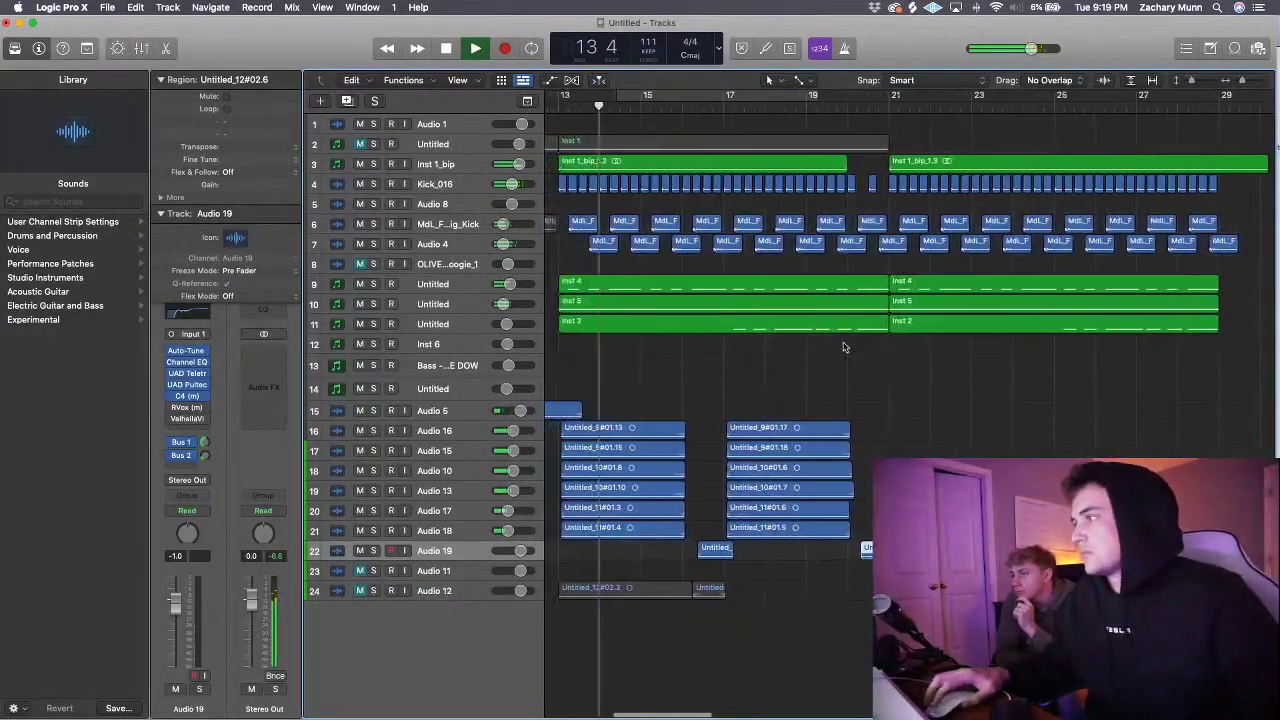
key(space)
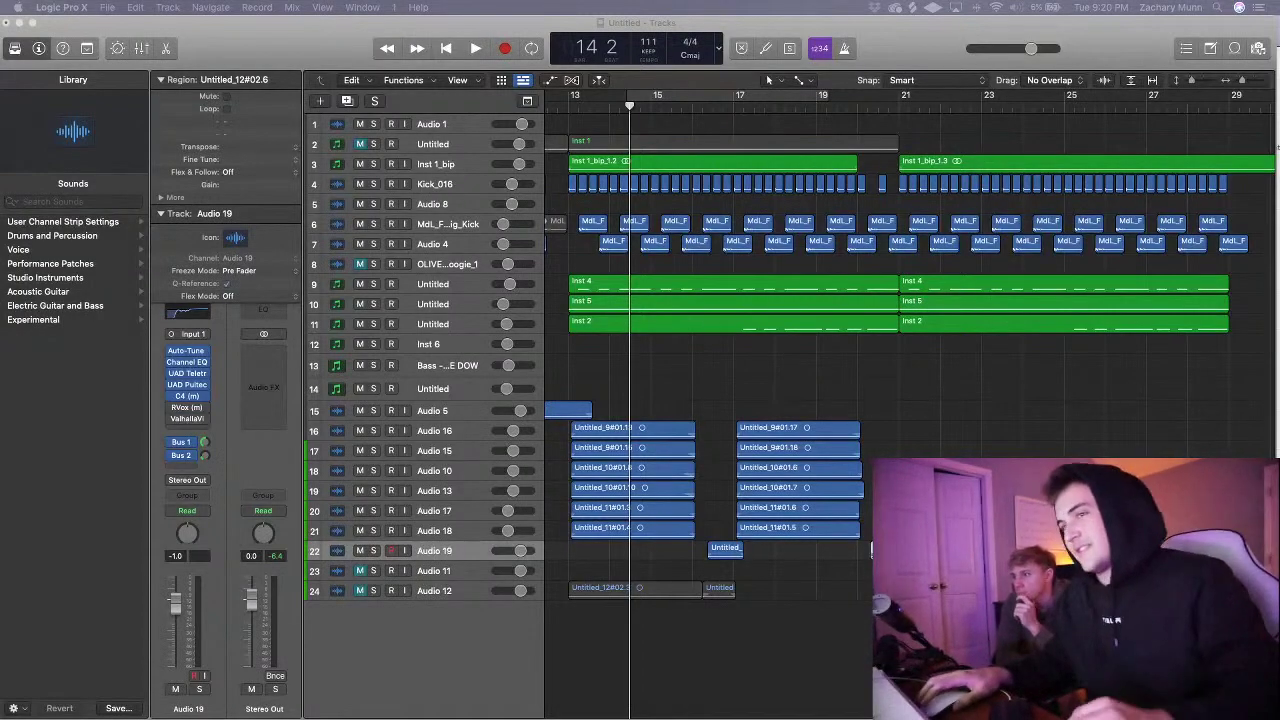
- Replay the lead-in to the bar 13 section briefly from the middle of bar 12
scroll(620, 143, left, 2)
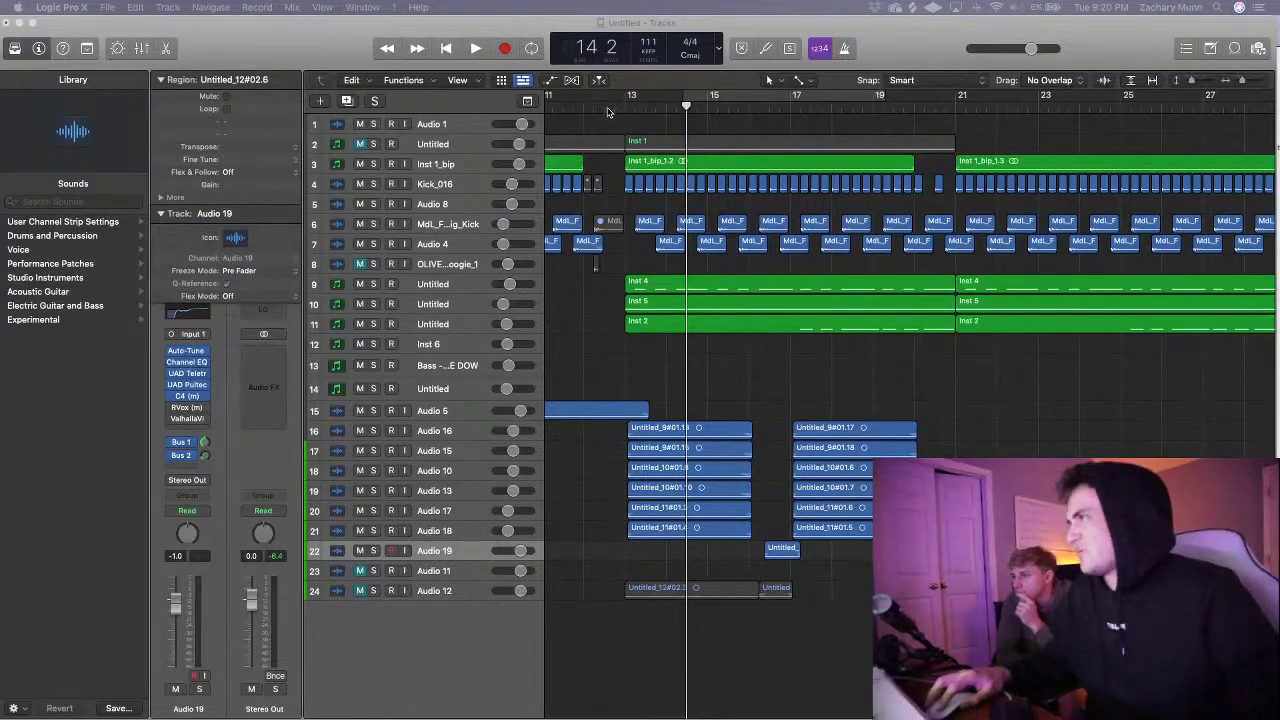
double_click(608, 111)
key(space)
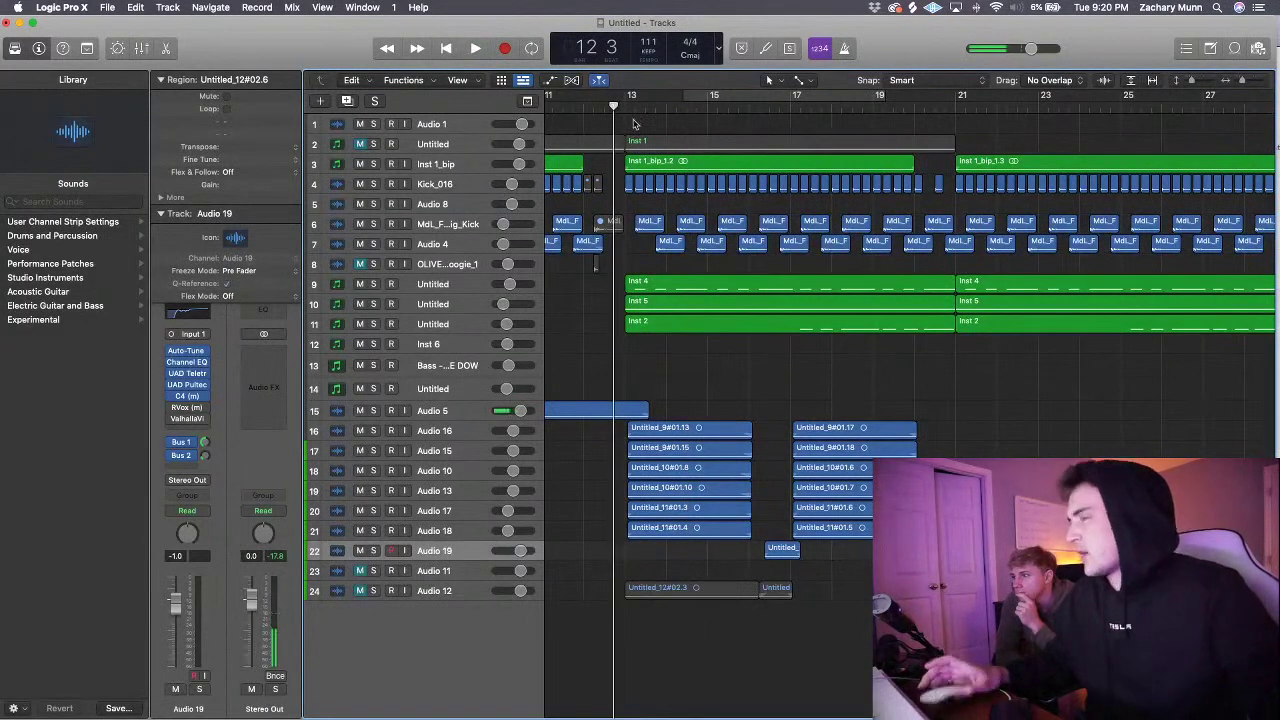
- Play the song's opening with Audio 5's vocal from bar 4 and stop in bar 6
scroll(840, 280, left, 5)
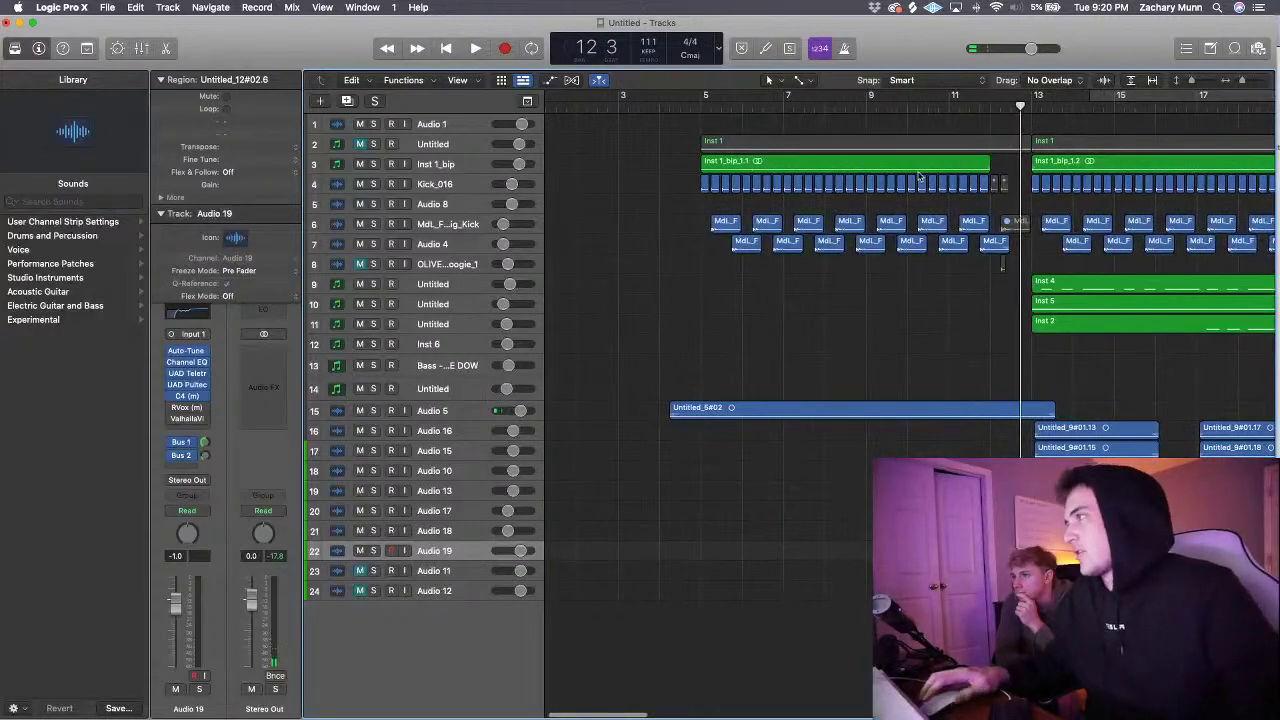
drag(649, 108, 660, 106)
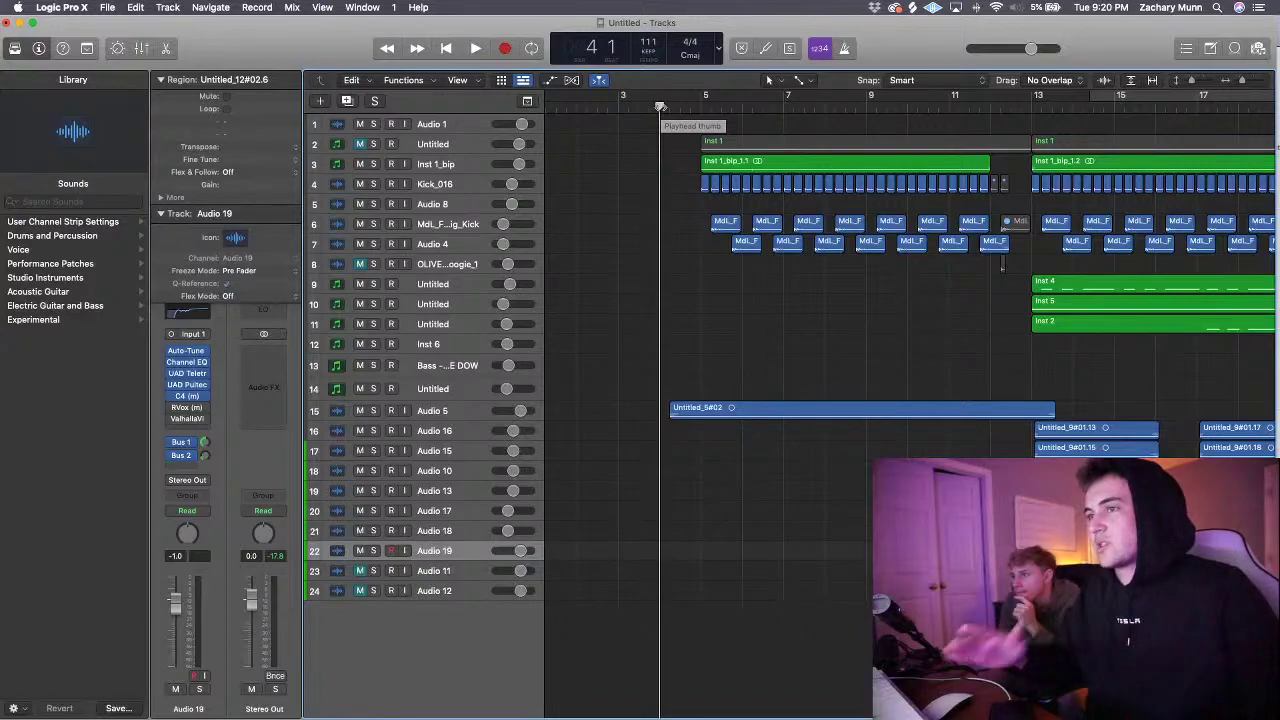
scroll(681, 226, right, 1)
scroll(782, 273, down, 4)
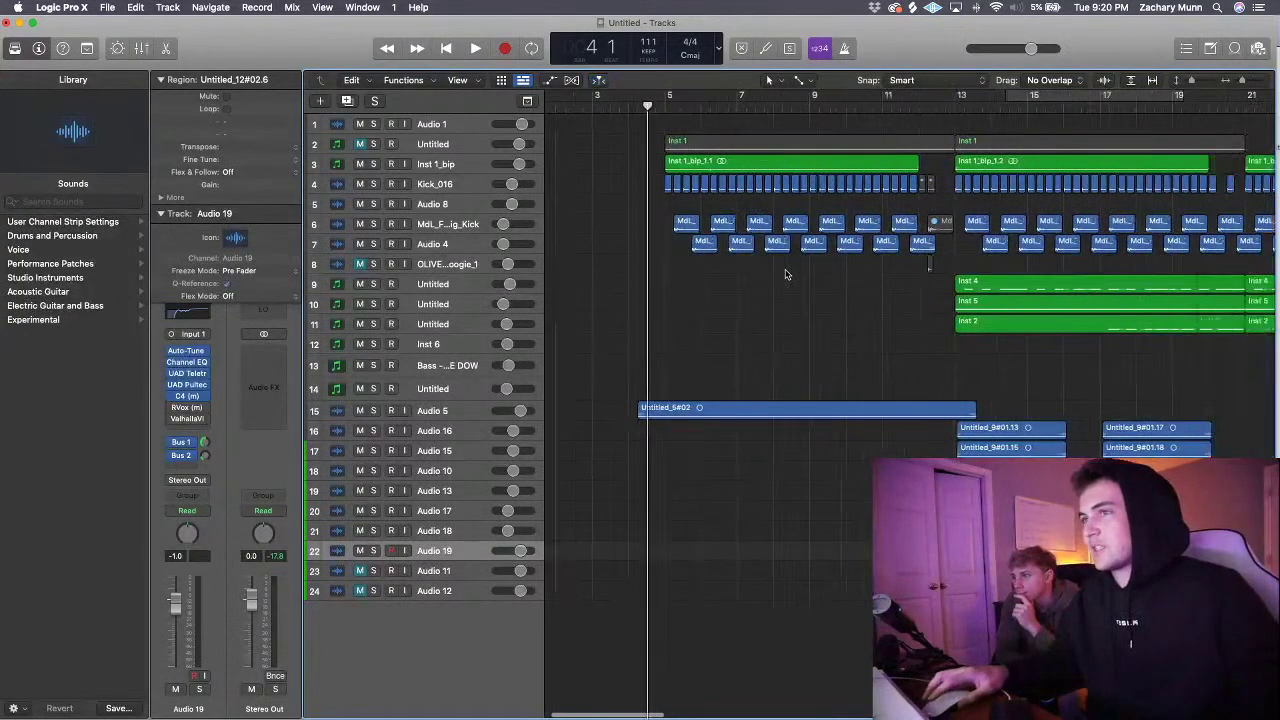
key(space)
click(773, 341)
key(super+Right)
key(super+Right)
key(super+Right)
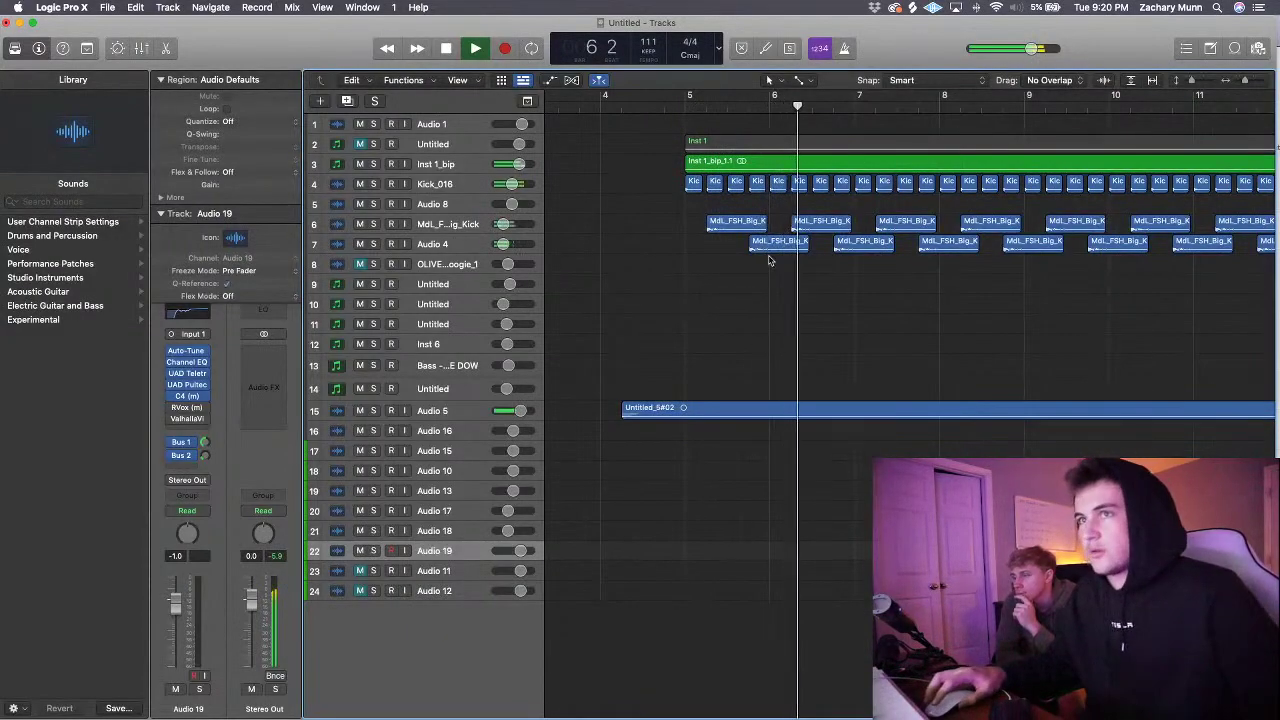
key(space)
- Split Audio 5's vocal region at bar 5 and move the opening phrase onto a new duplicate of the track
drag(1193, 82, 1200, 82)
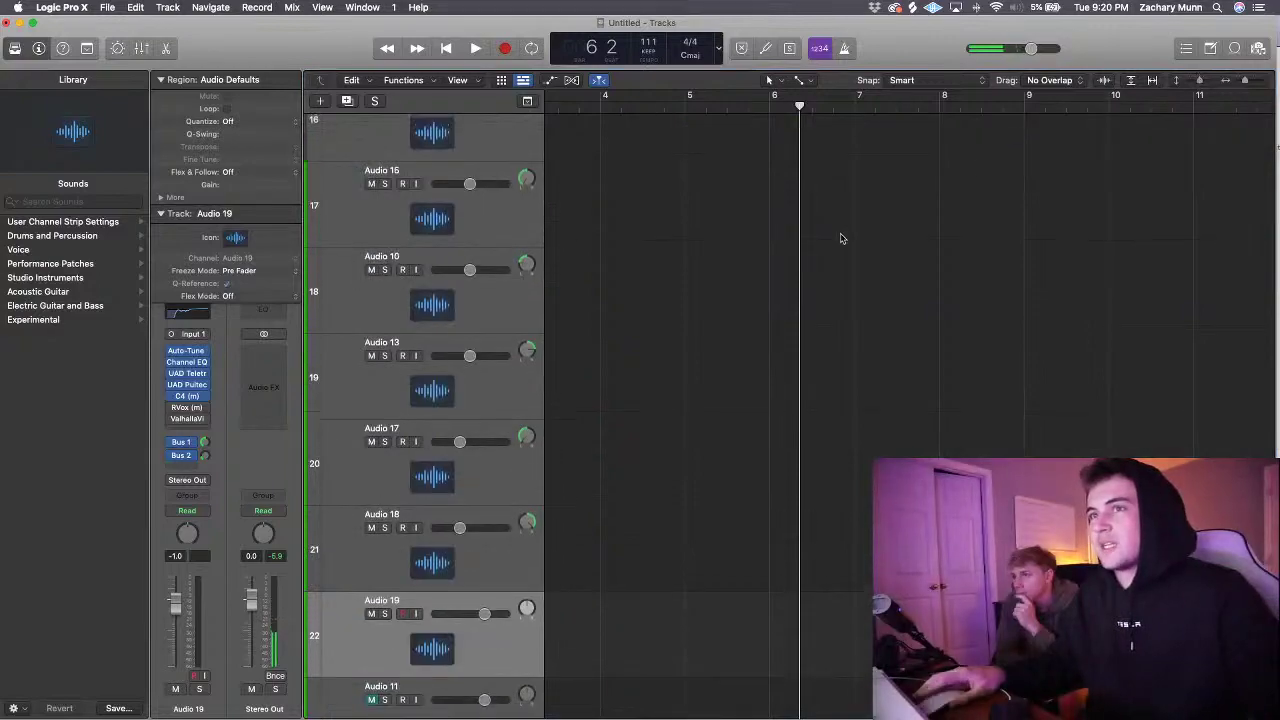
scroll(841, 238, up, 5)
scroll(840, 240, left, 1)
click(733, 102)
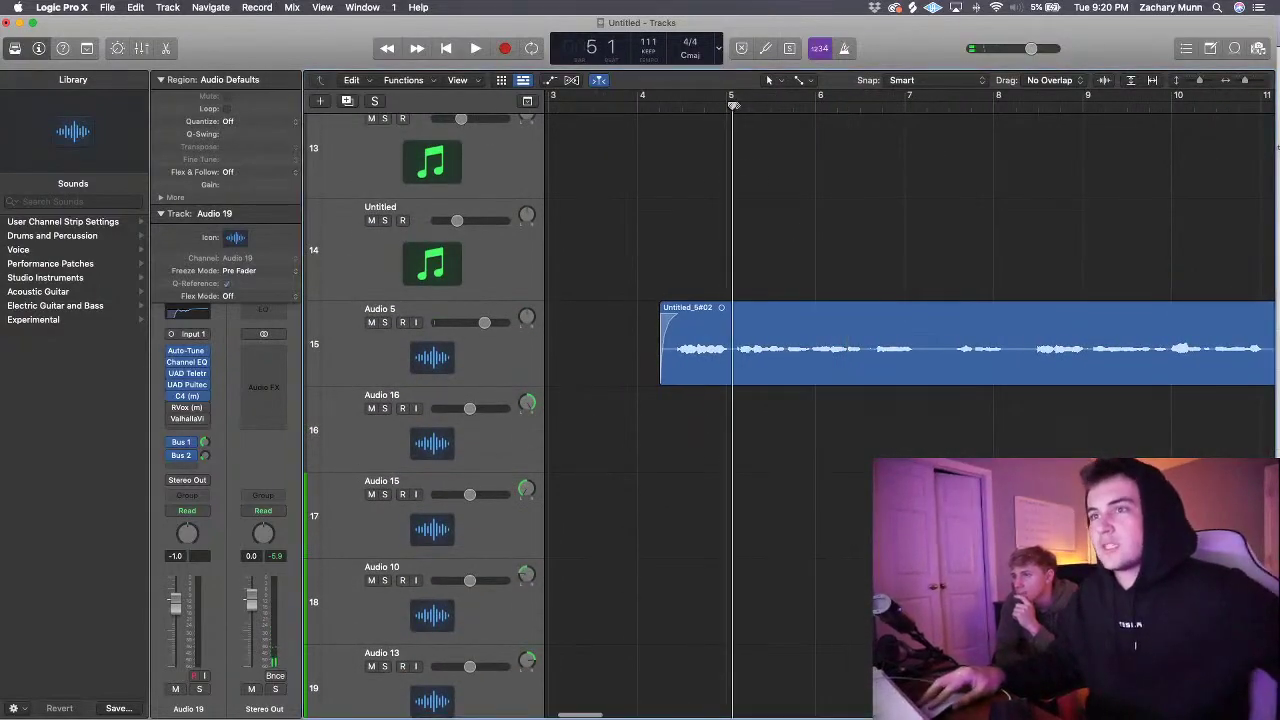
click(755, 321)
key(super+t)
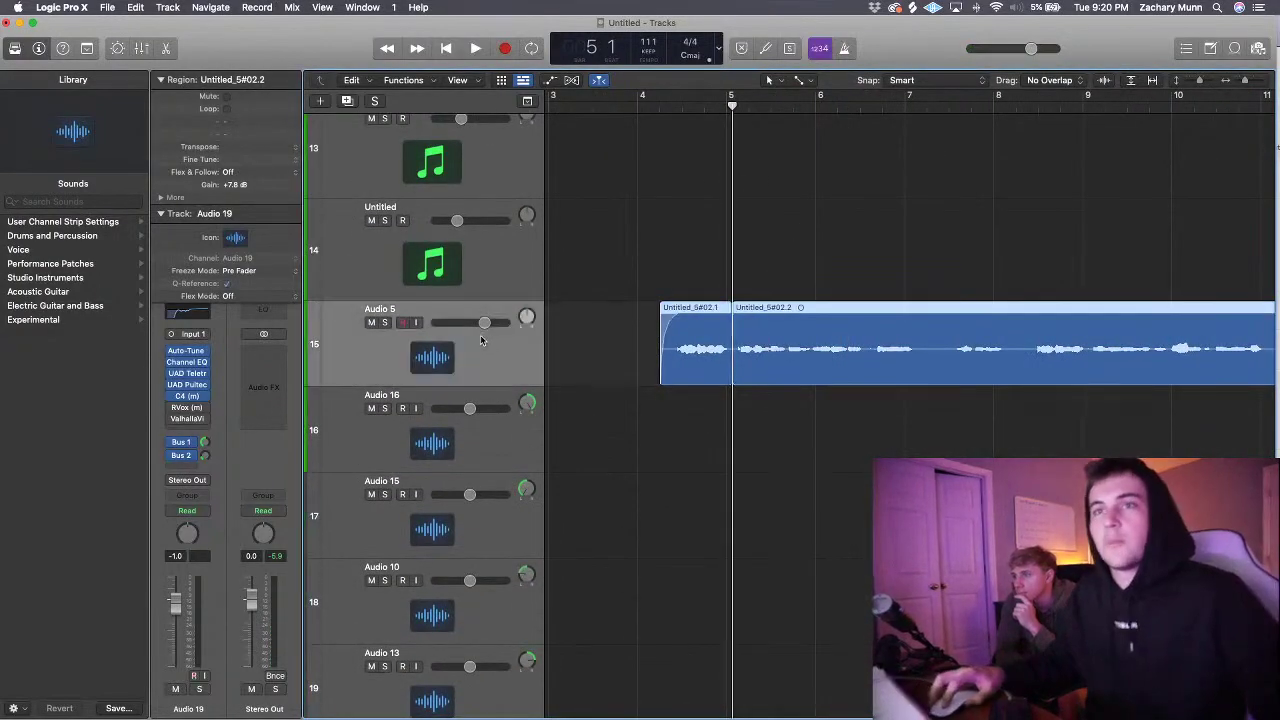
key(super+d)
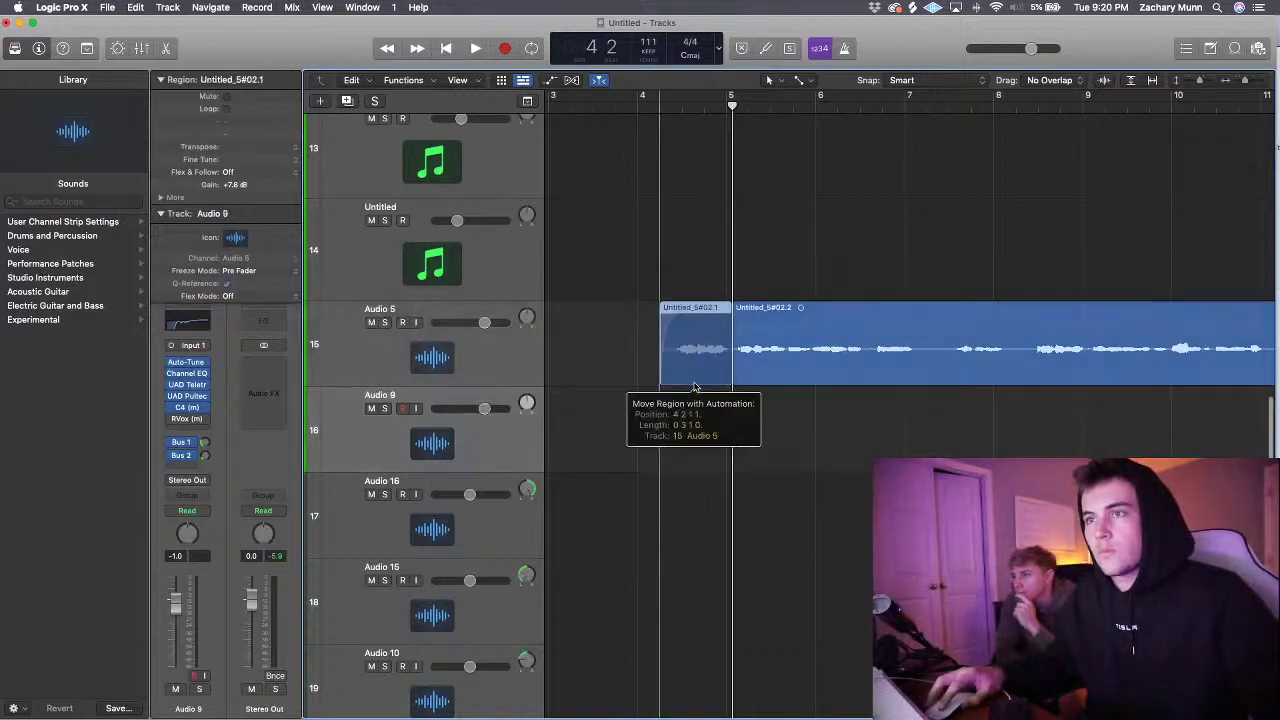
drag(694, 369, 705, 405)
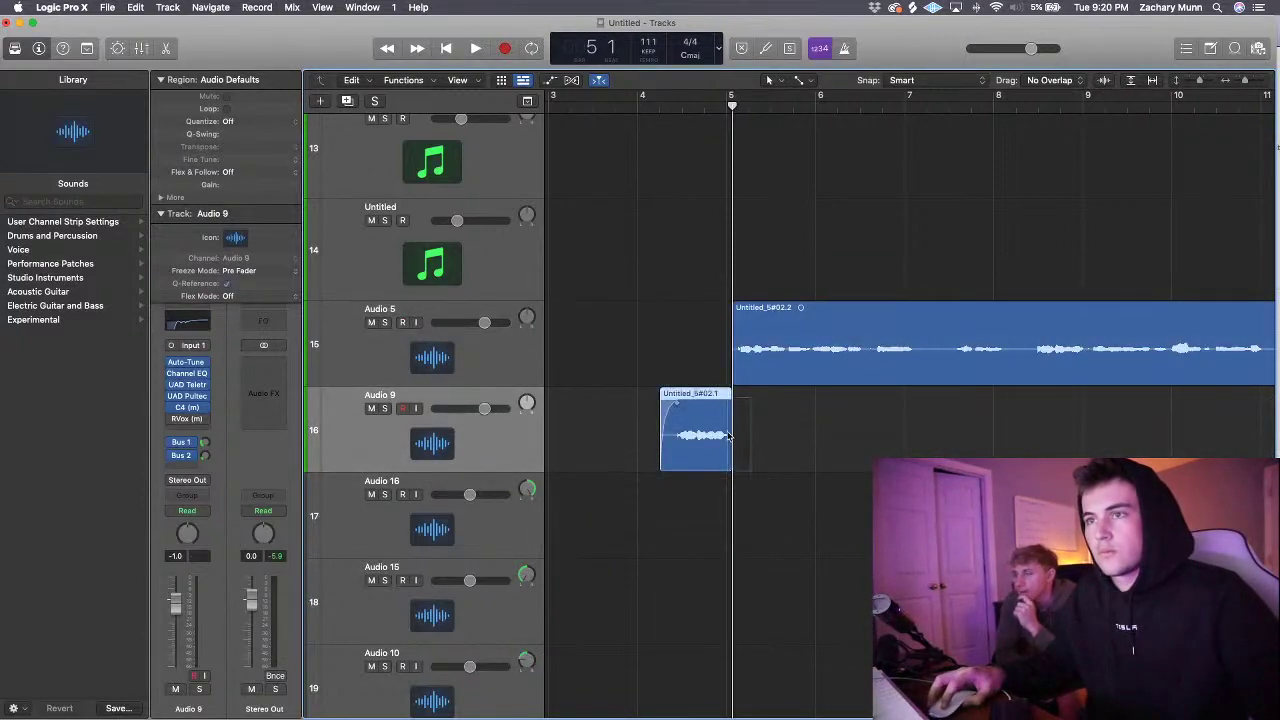
- Insert ValhallaVintageVerb on Audio 9 with 32.1% mix, 2.58 s decay, 5430 Hz high cut and 280 Hz low cut
click(187, 430)
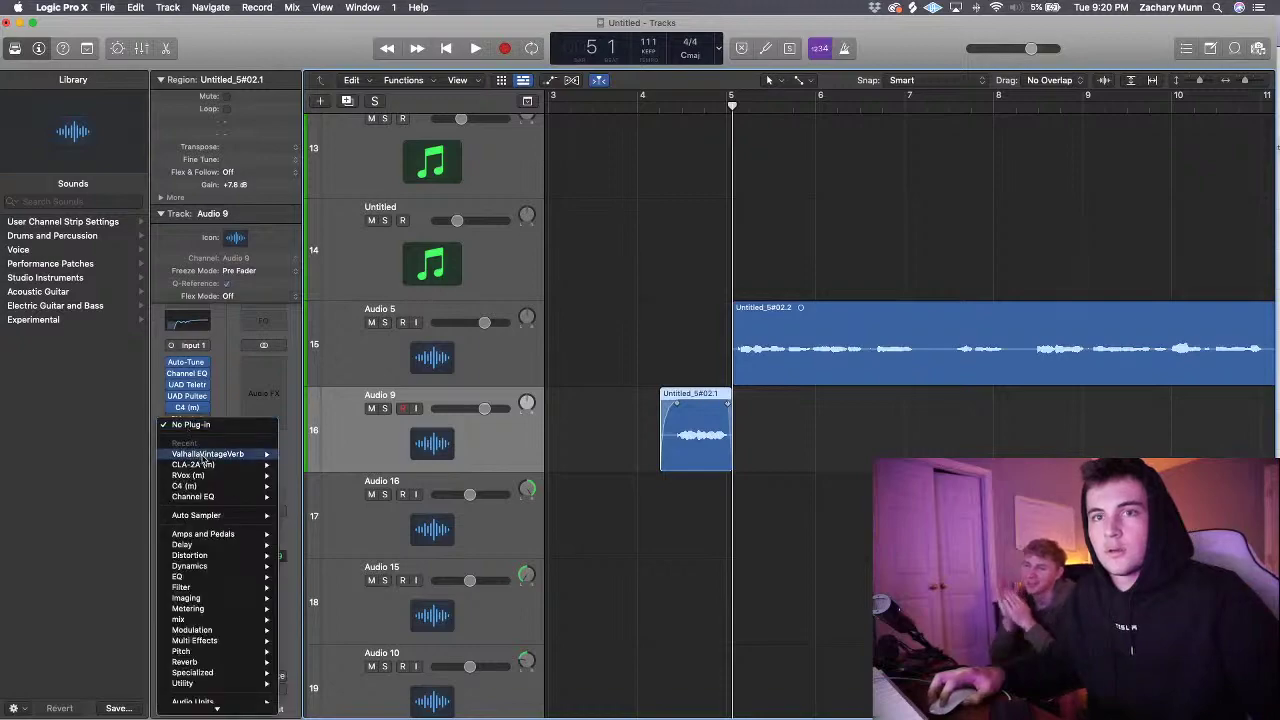
click(912, 186)
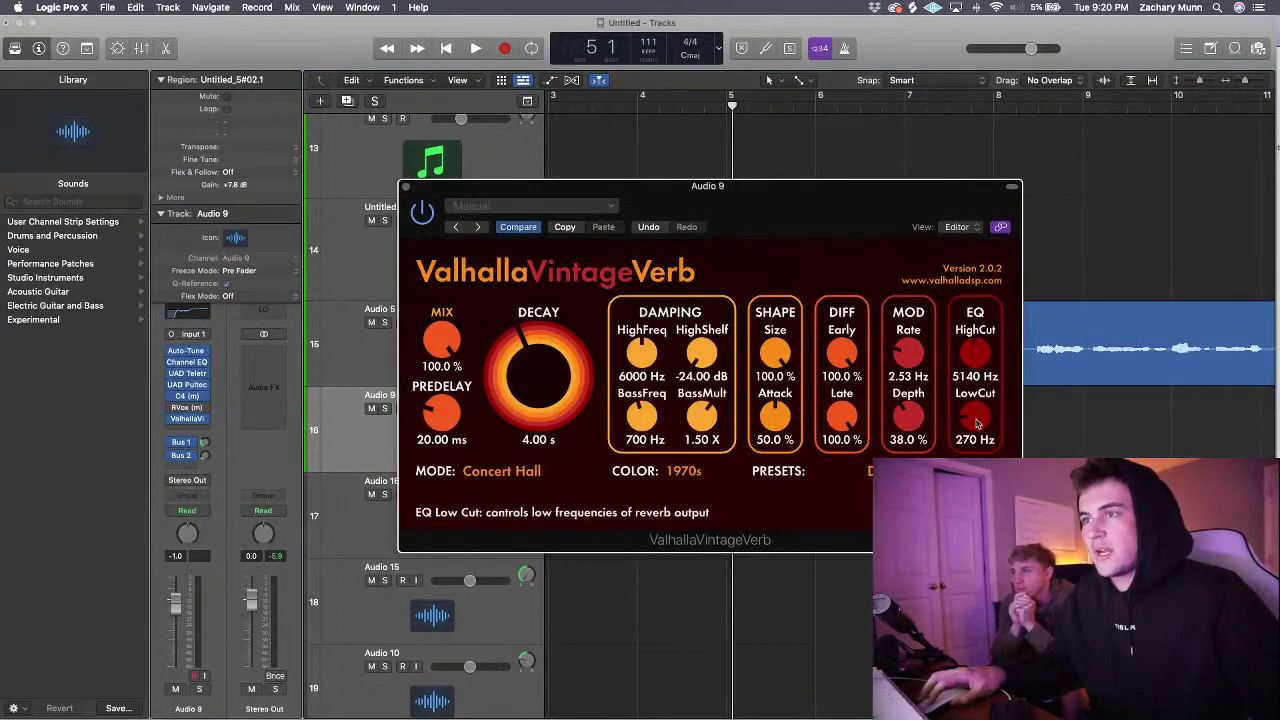
drag(519, 409, 519, 414)
drag(452, 347, 450, 390)
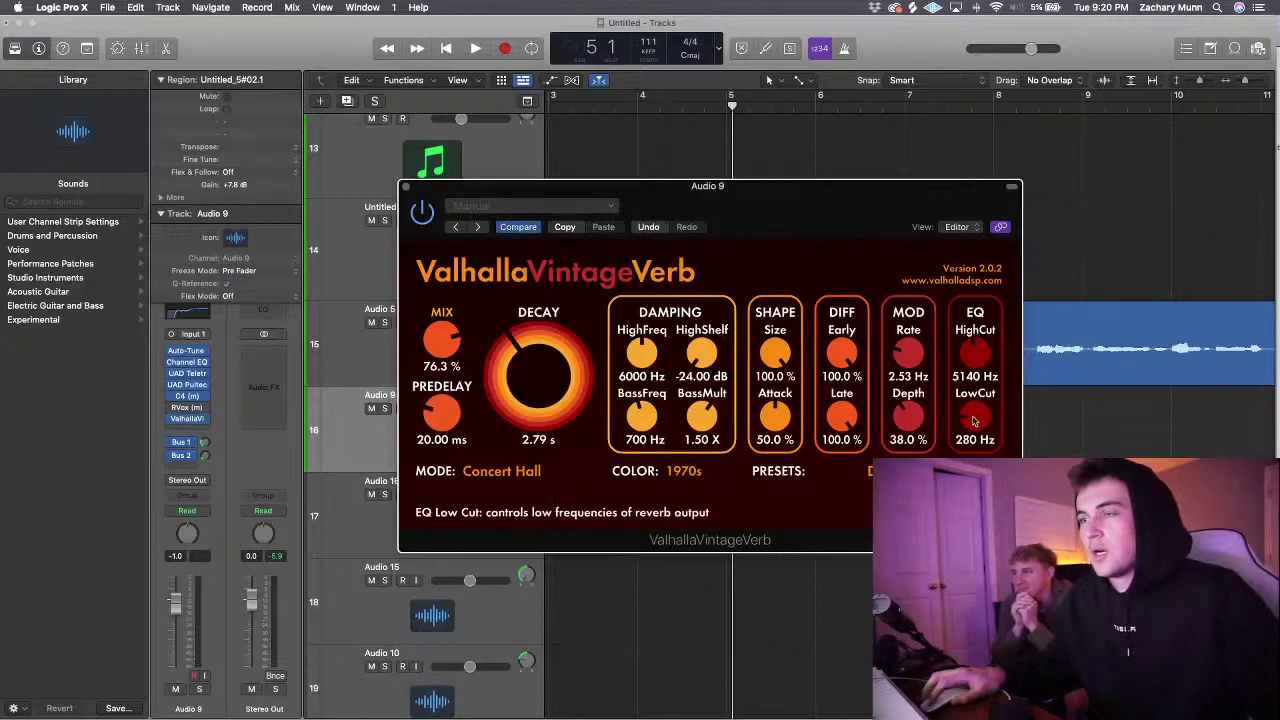
drag(963, 358, 966, 350)
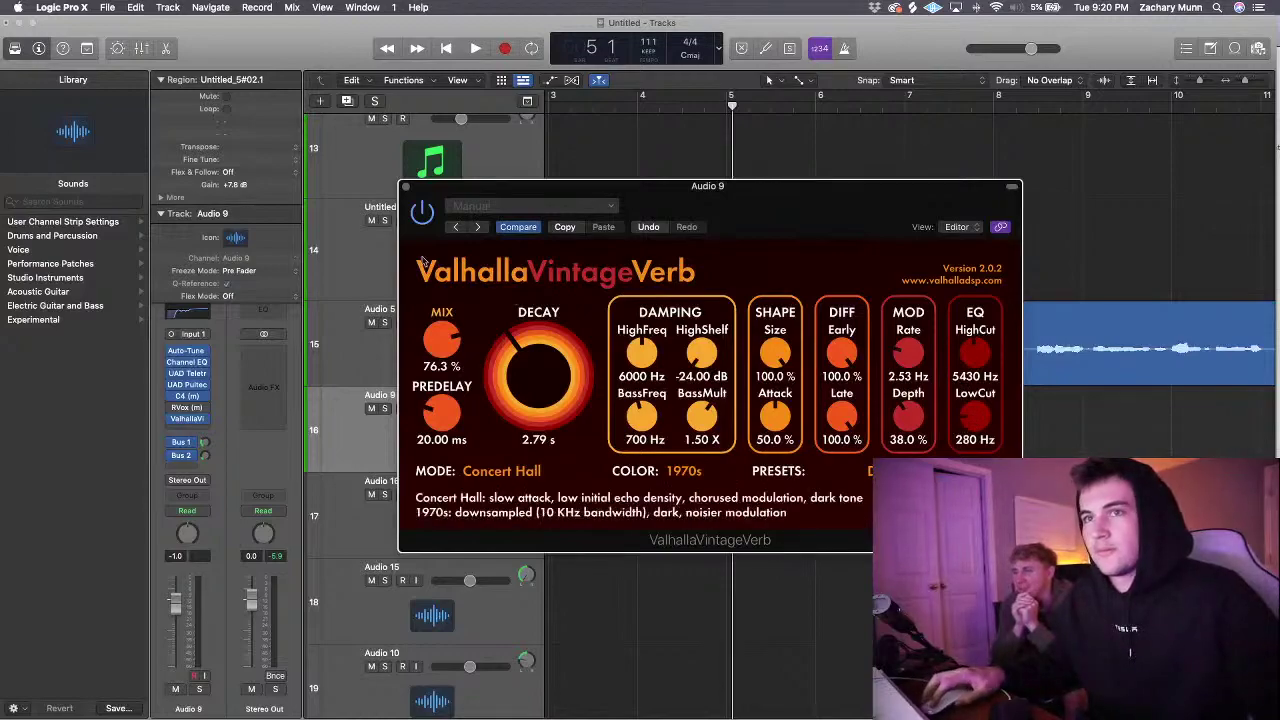
drag(447, 363, 454, 389)
drag(519, 370, 521, 385)
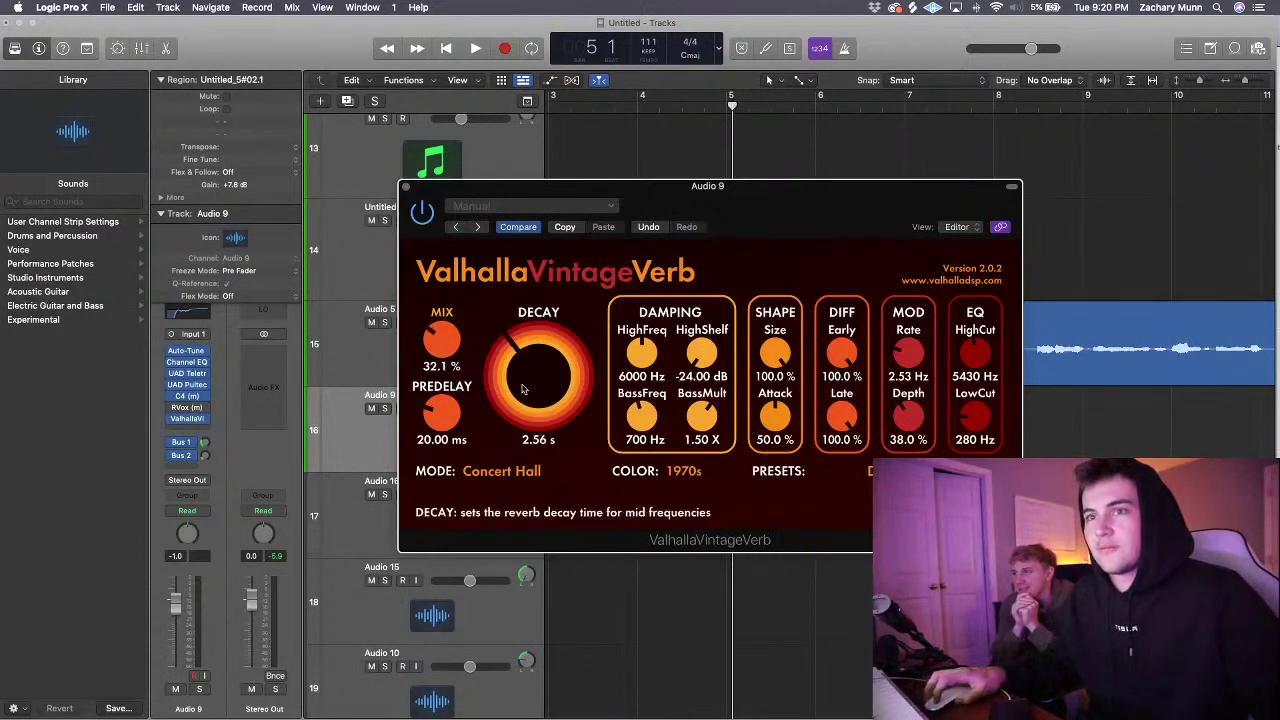
- Play the opening phrase with its reverb from bar 4 into bar 5, and close the reverb plug-in window
drag(655, 187, 666, 466)
click(638, 108)
key(space)
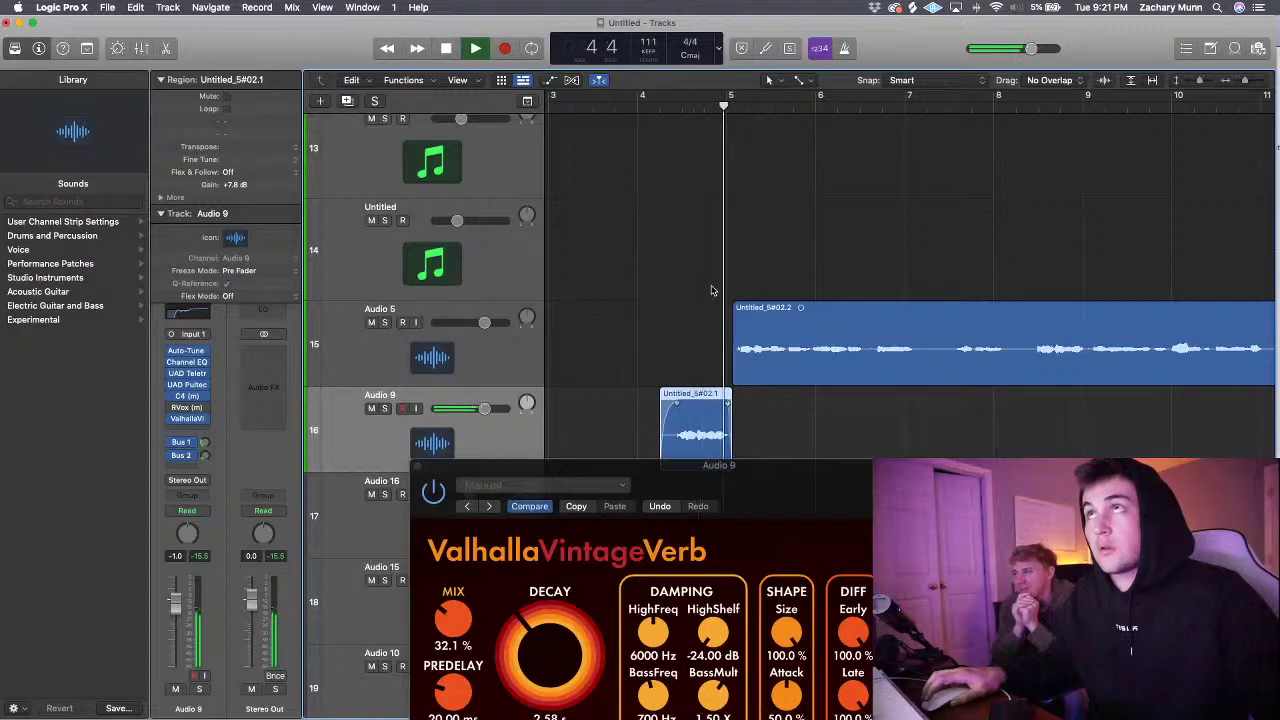
key(space)
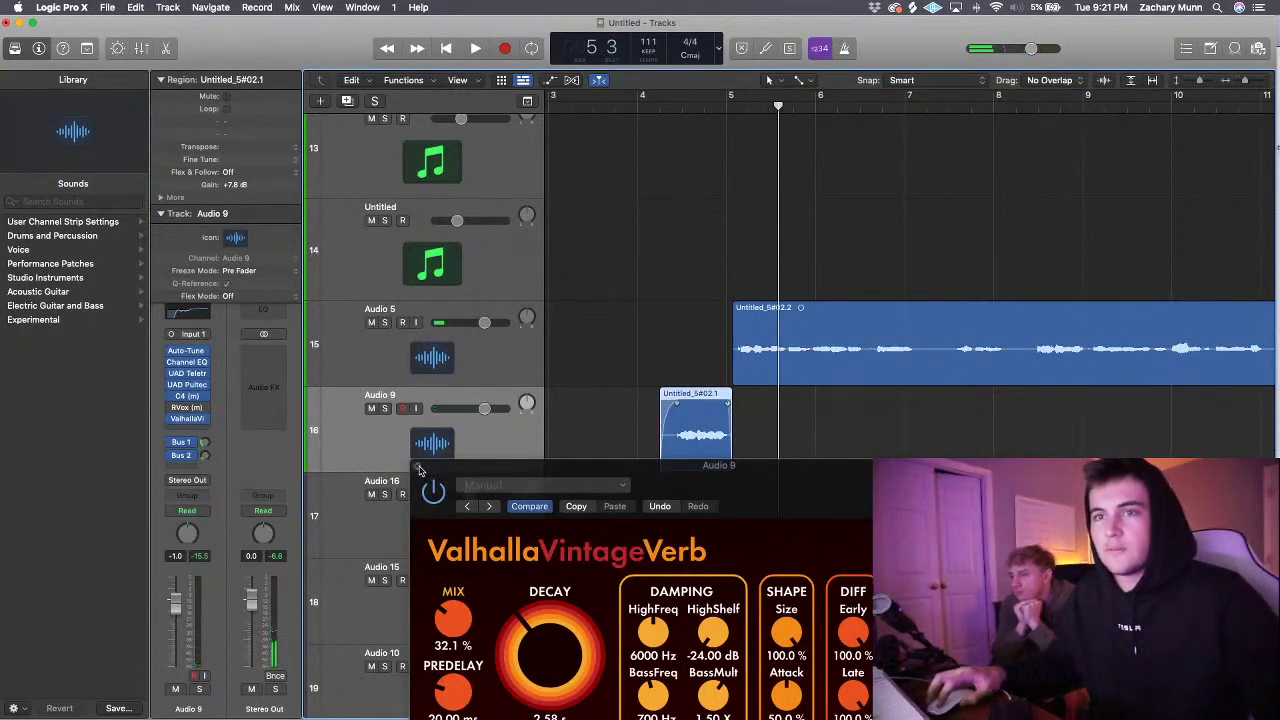
click(420, 469)
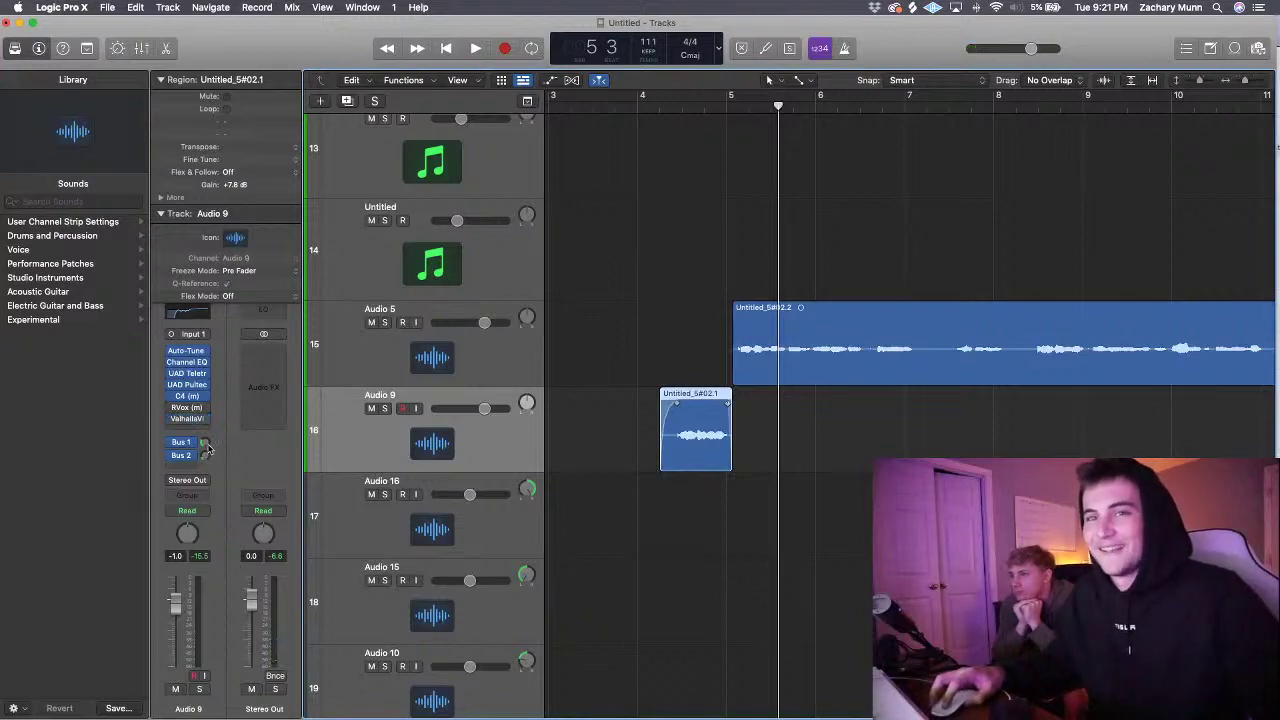
- Check Audio 9's Bus 1 send, try a short fade-out on the opening phrase and play it into bar 5
click(205, 446)
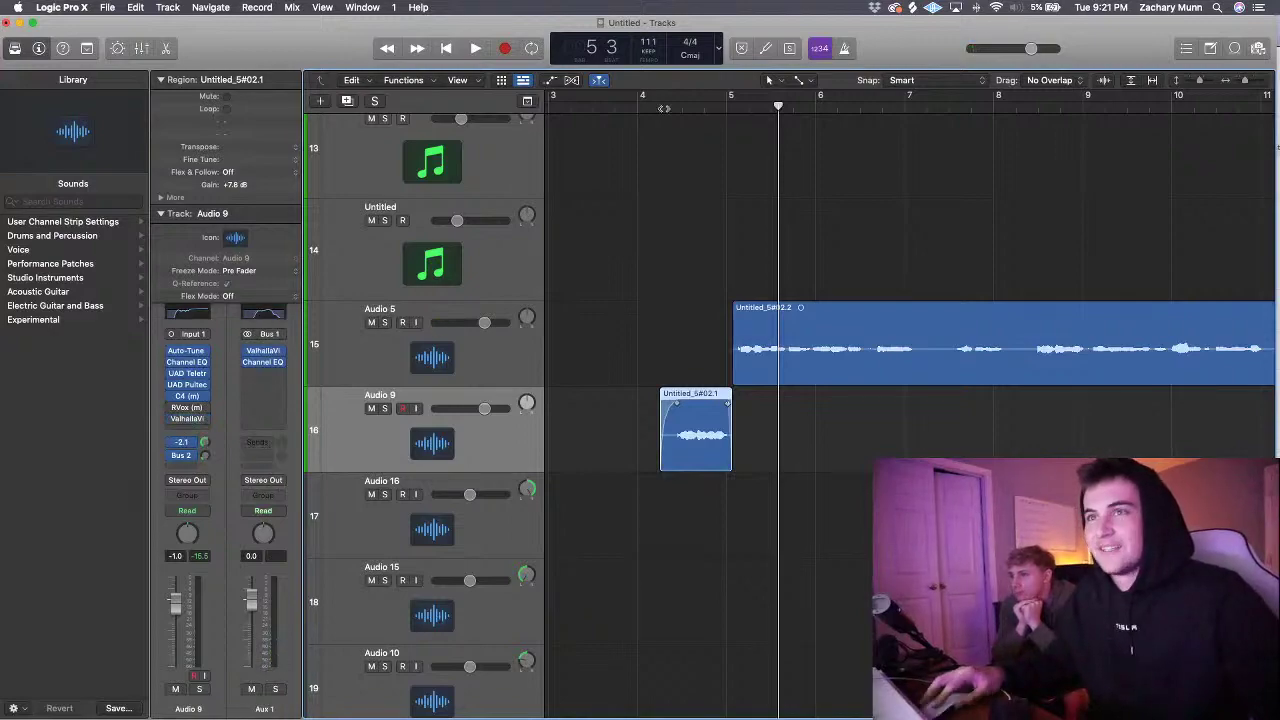
scroll(663, 108, up, 5)
key(space)
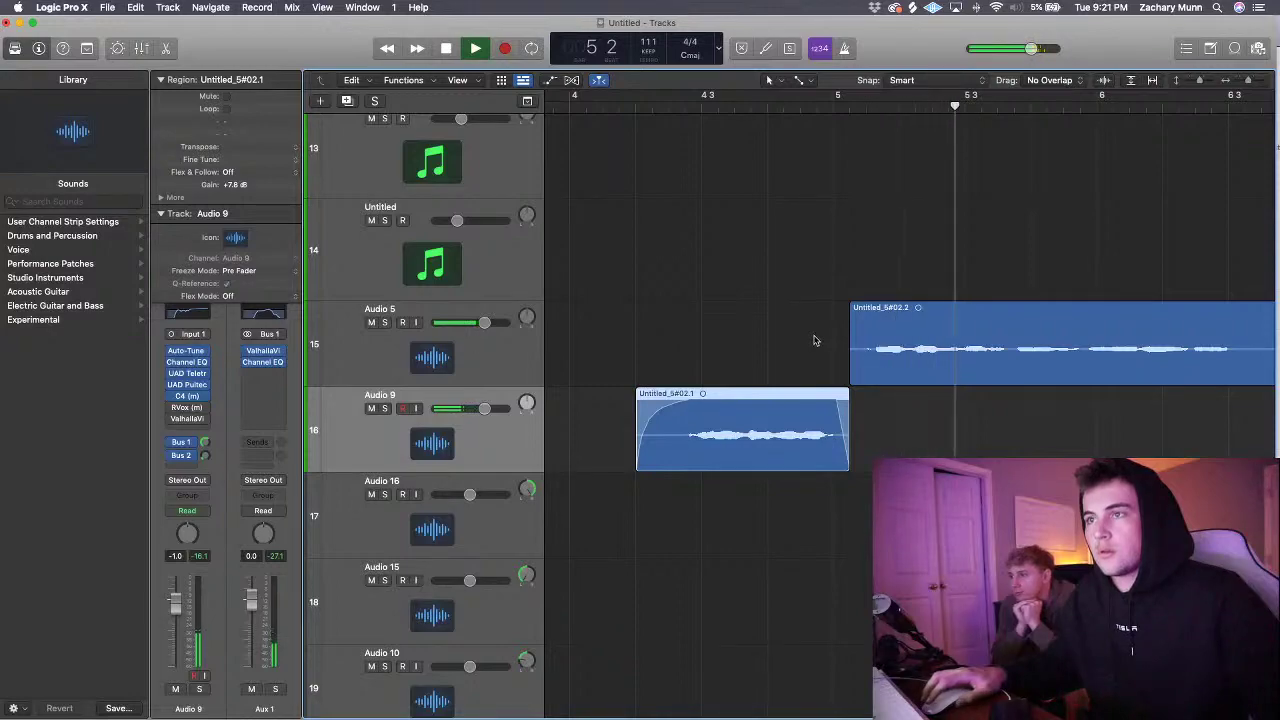
click(847, 461)
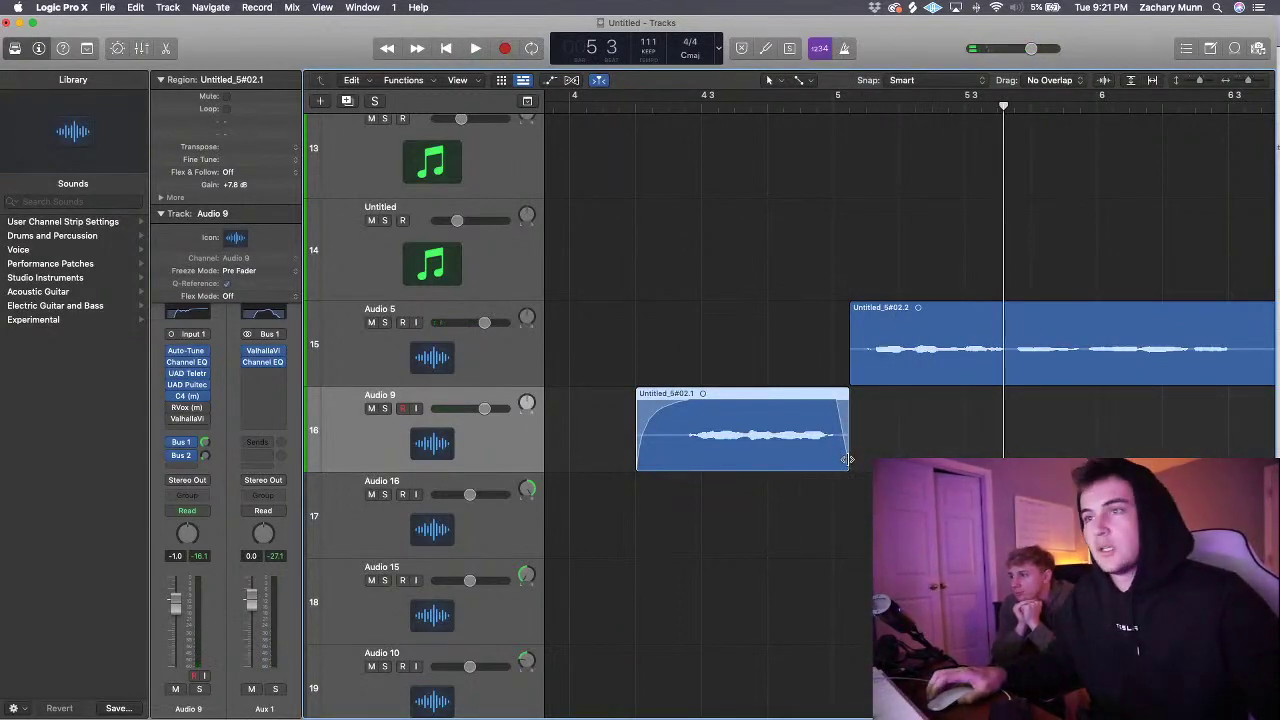
click(868, 488)
- Undo the fade-out, reverb insert, duplicate track and region split to restore Audio 5's single vocal region
key(super+z)
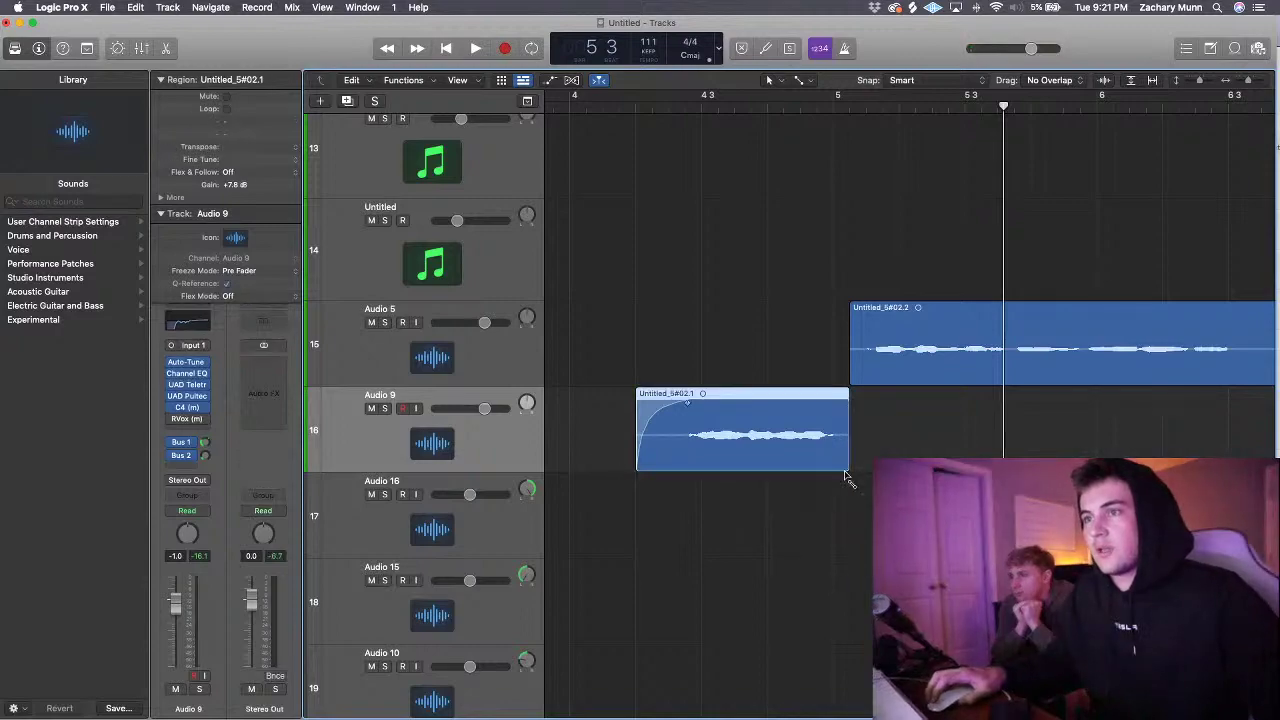
key(super+z)
key(super+z)
key(super+j)
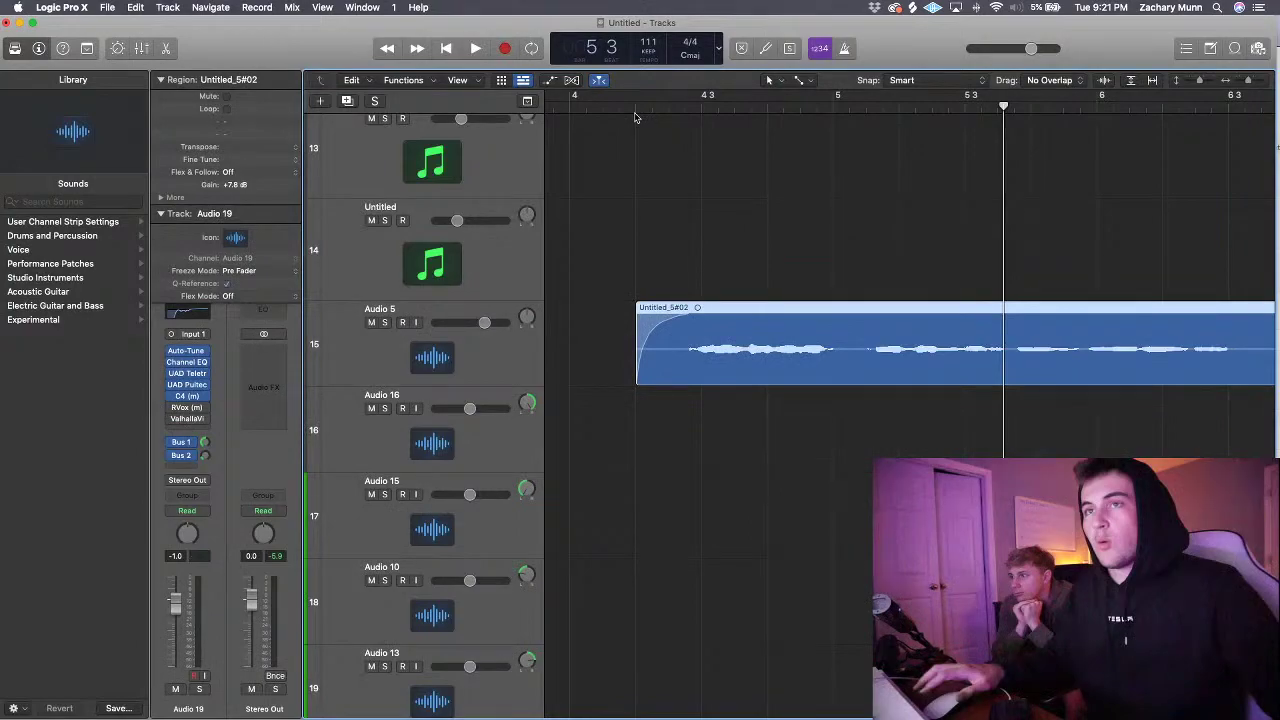
- Play the song from bar 4 and follow it with all tracks of the arrangement in view
drag(633, 107, 627, 114)
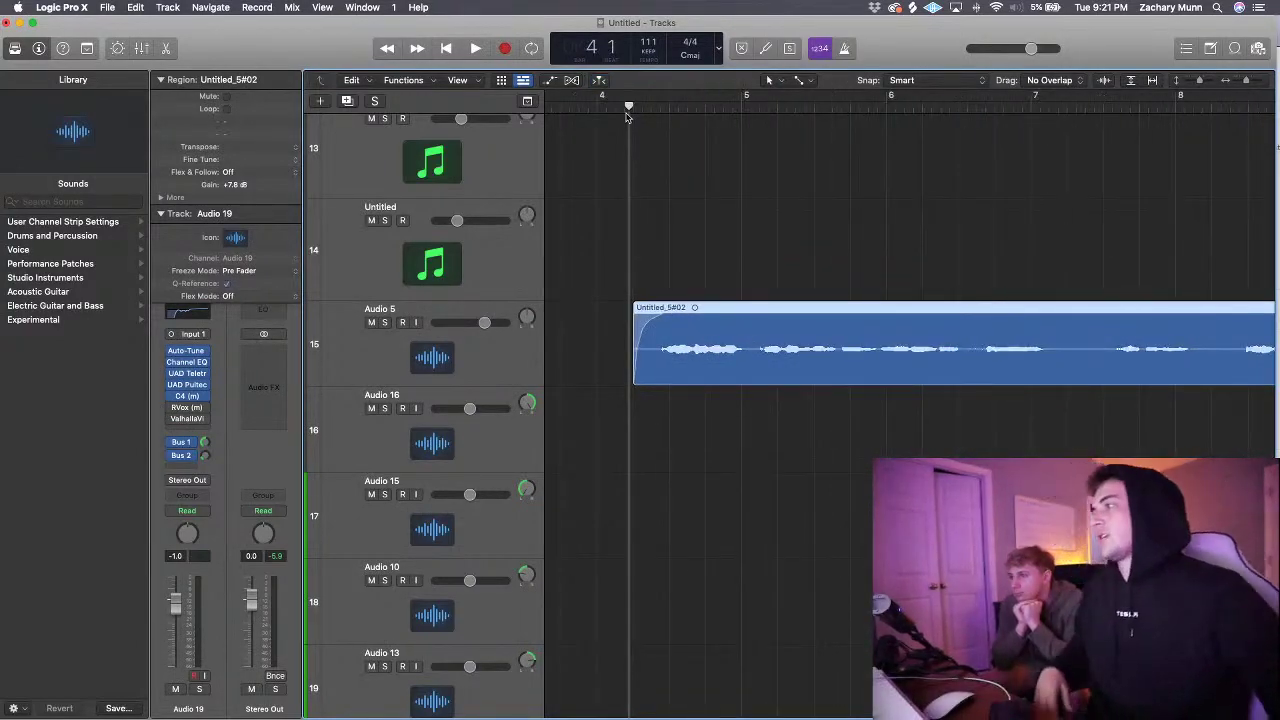
key(space)
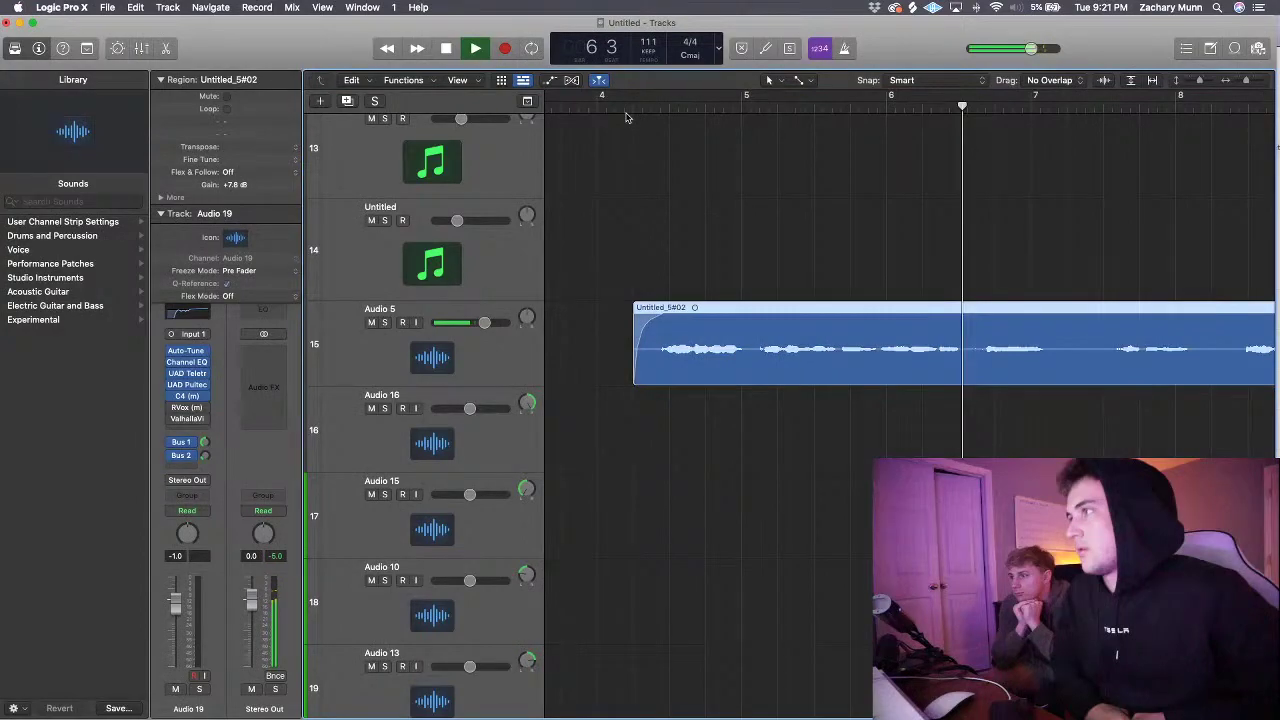
scroll(627, 117, down, 5)
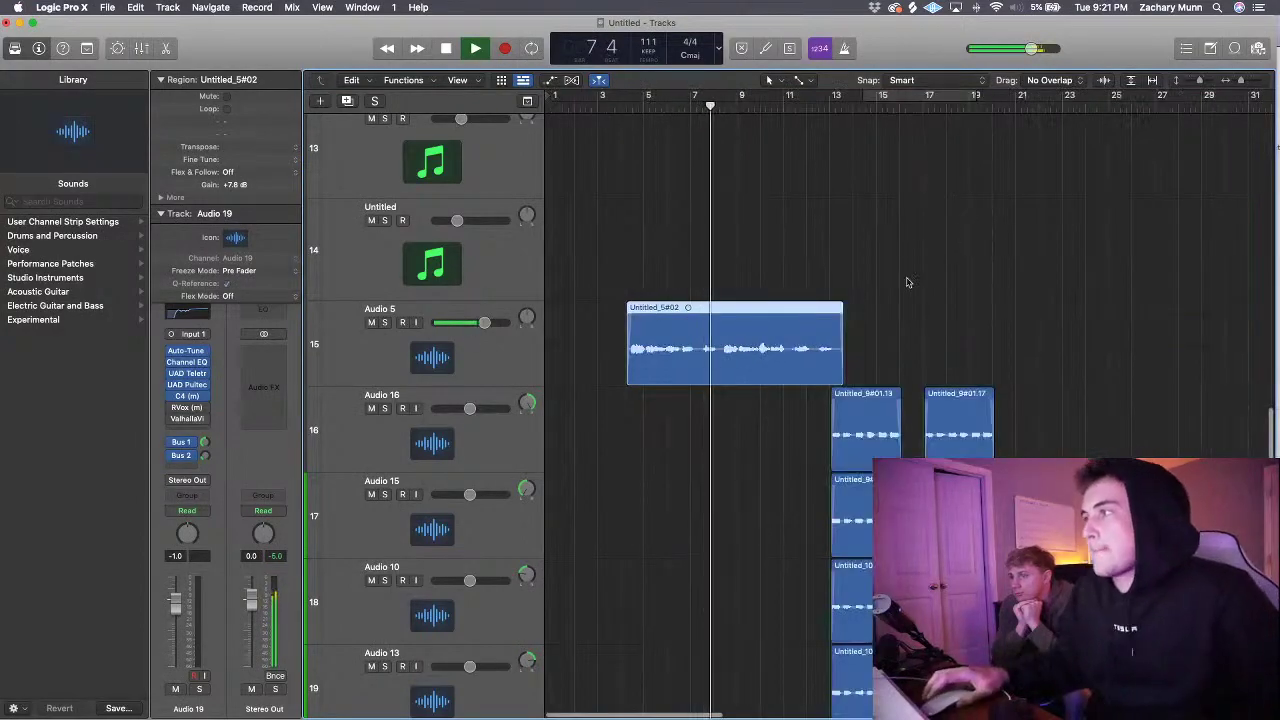
scroll(908, 280, down, 3)
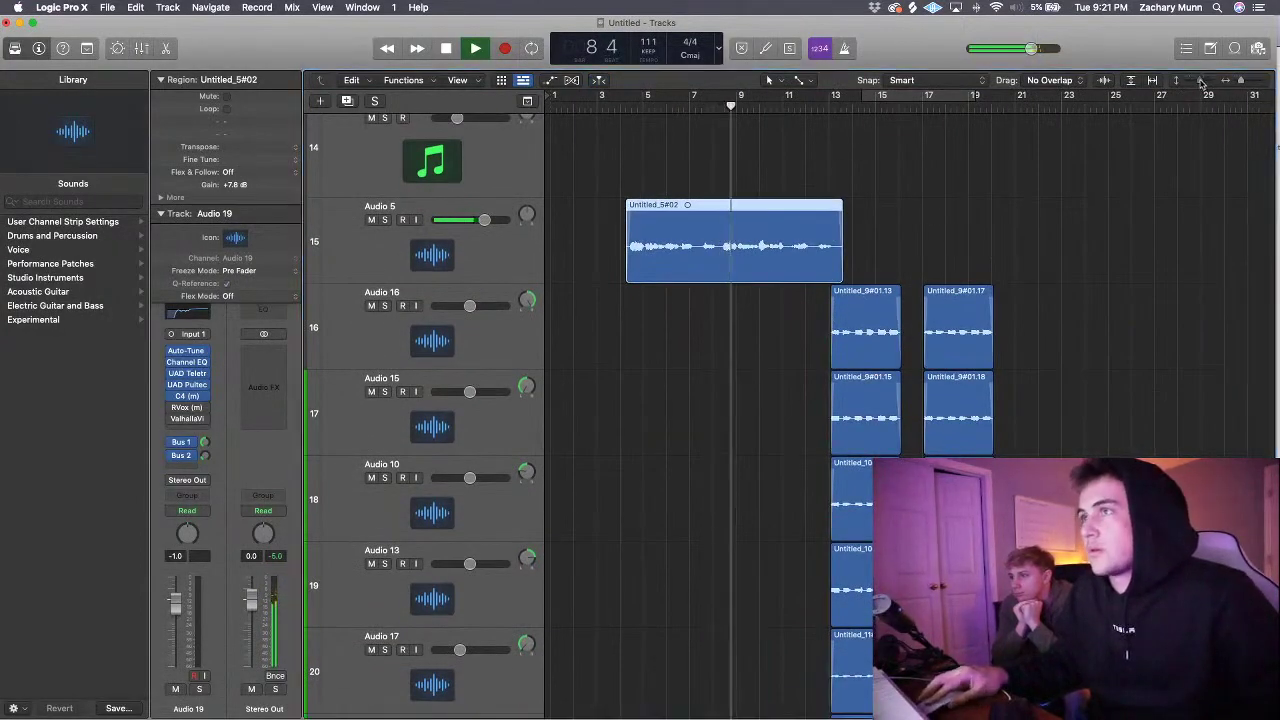
key(super+Up)
key(super+Up)
key(super+Up)
key(super+Up)
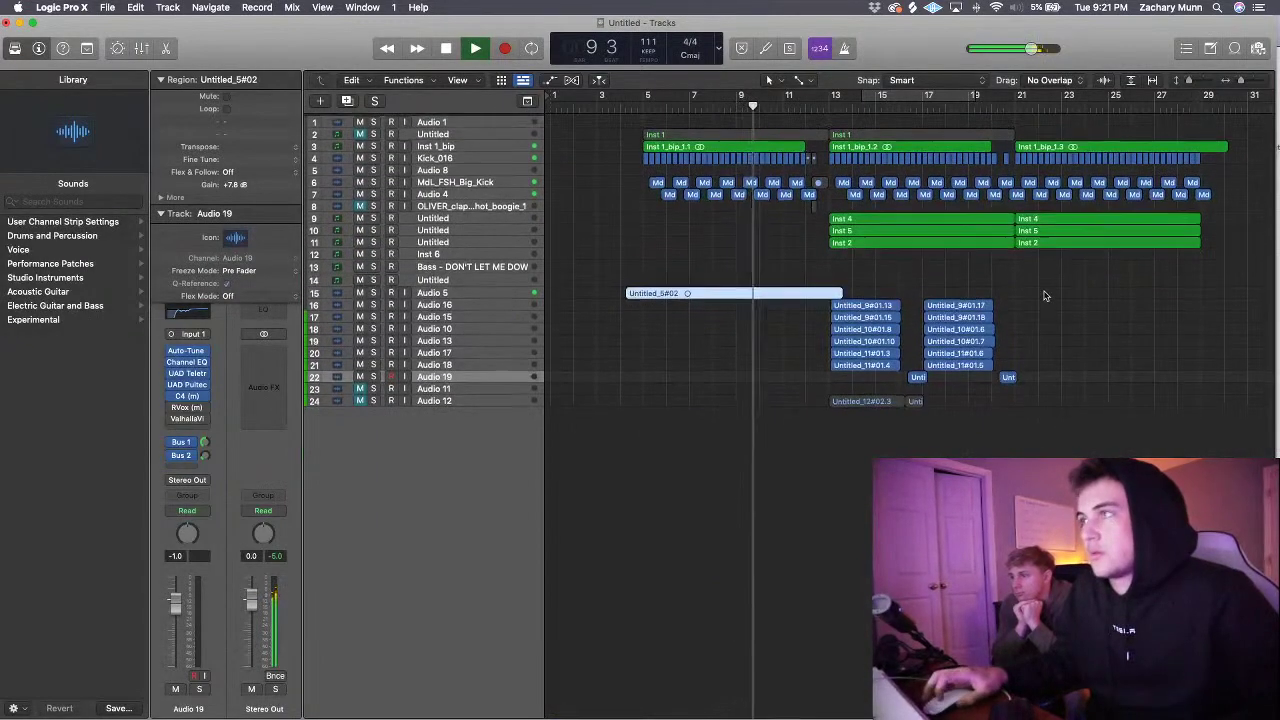
- Raise Audio 19's volume to 0.6 dB and replay its second vocal region from bar 20 into bar 21
scroll(1043, 290, right, 4)
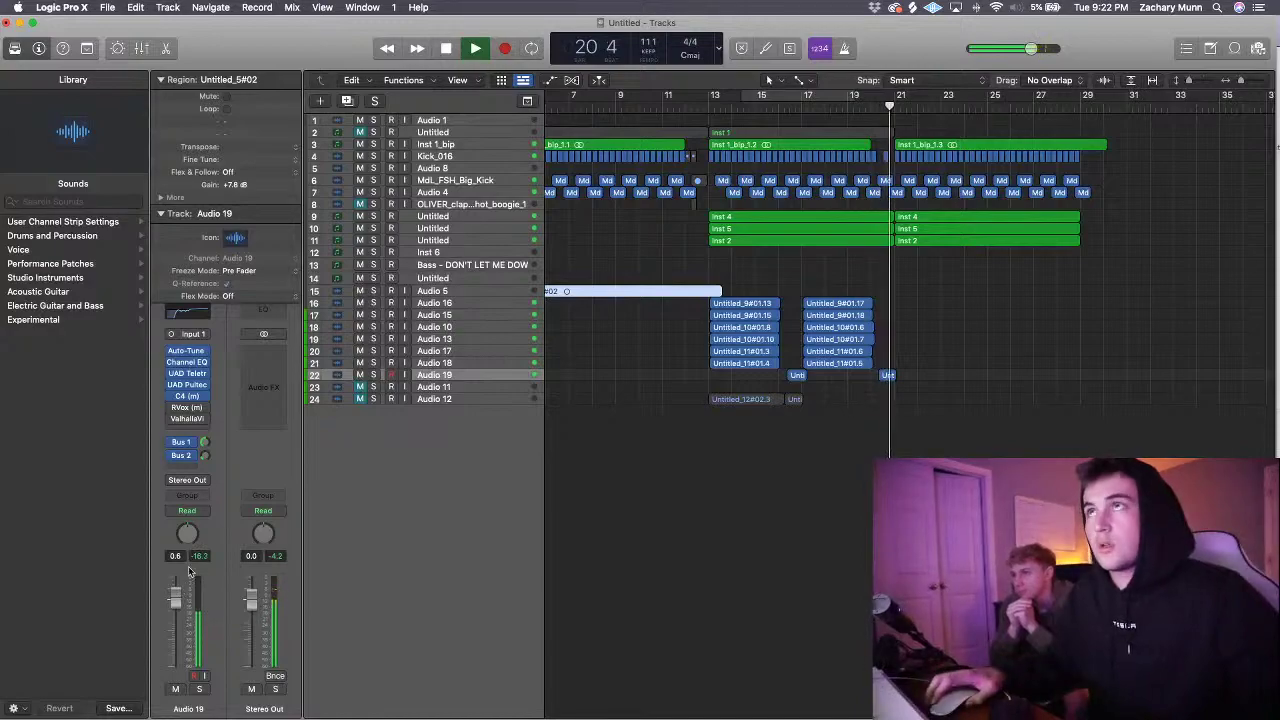
key(space)
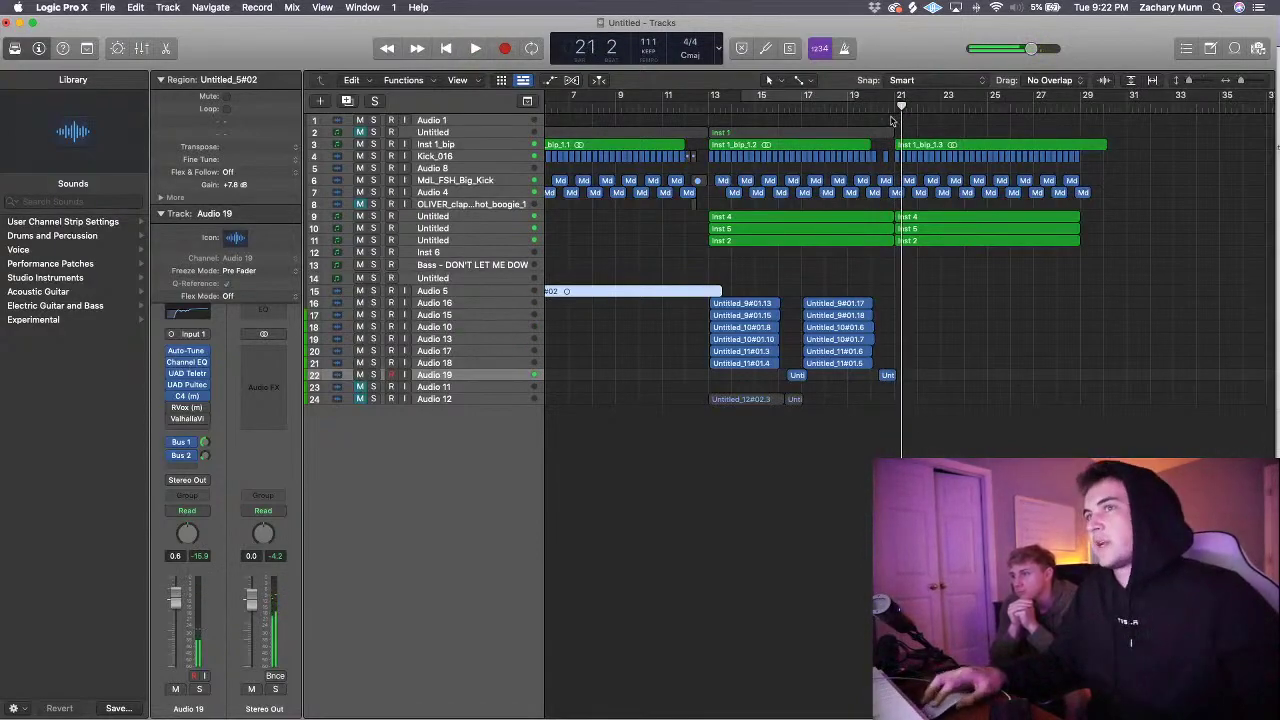
click(874, 106)
key(space)
scroll(986, 271, up, 5)
scroll(986, 271, left, 1)
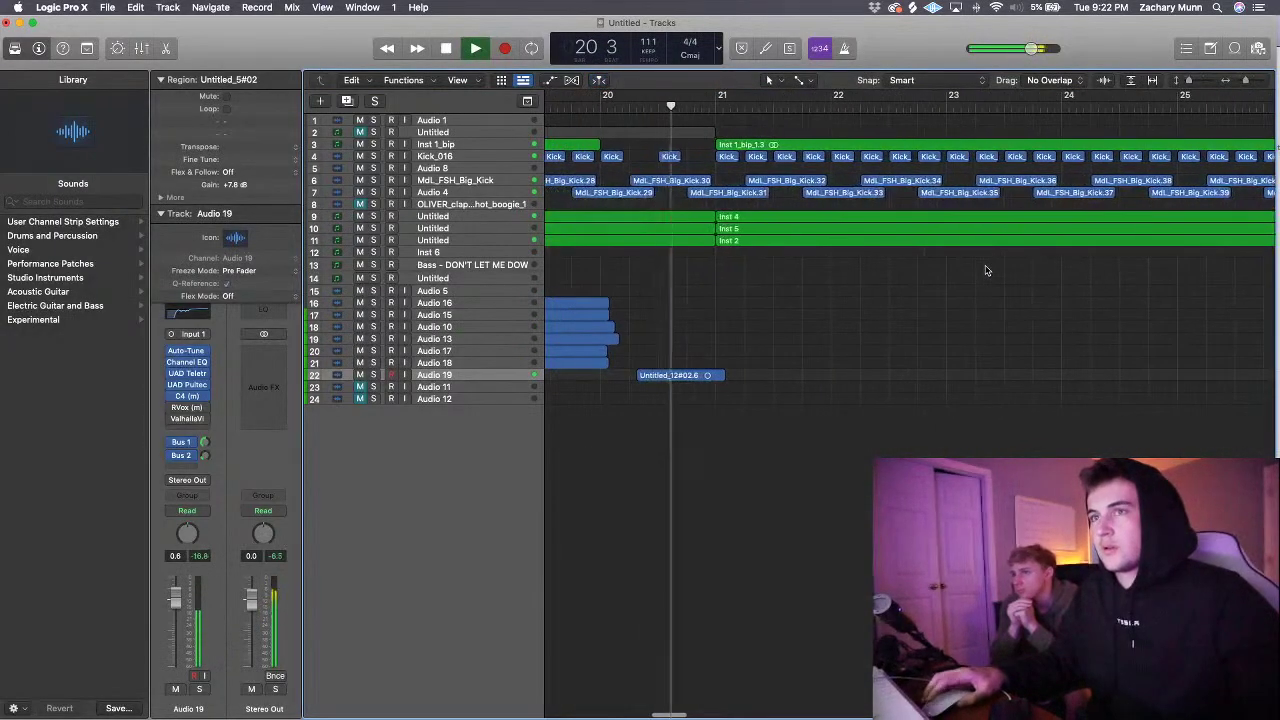
key(space)
key(Return)
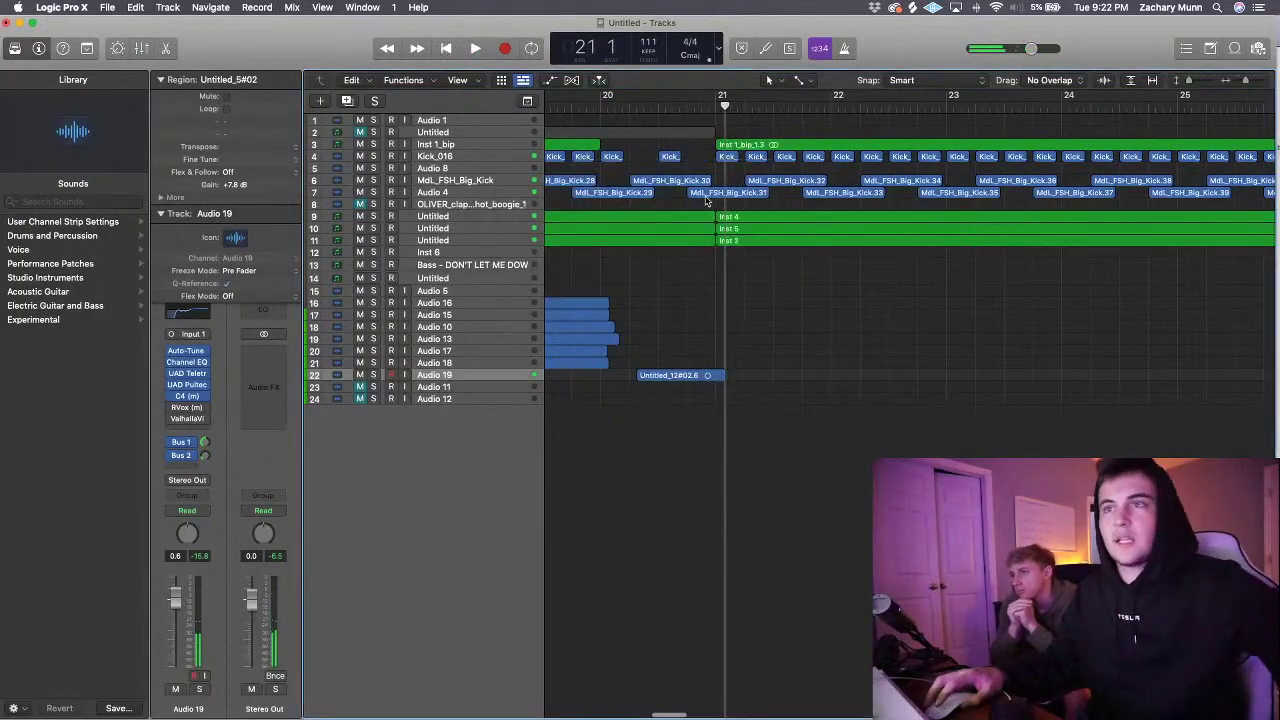
- Delete the MdL_FSH_Big_Kick.31 region at the start of bar 21 on the Audio 4 track
click(712, 194)
key(BackSpace)
- Play the arrangement from bar 12 through the transition into the stacked vocals at bar 13
scroll(720, 275, left, 4)
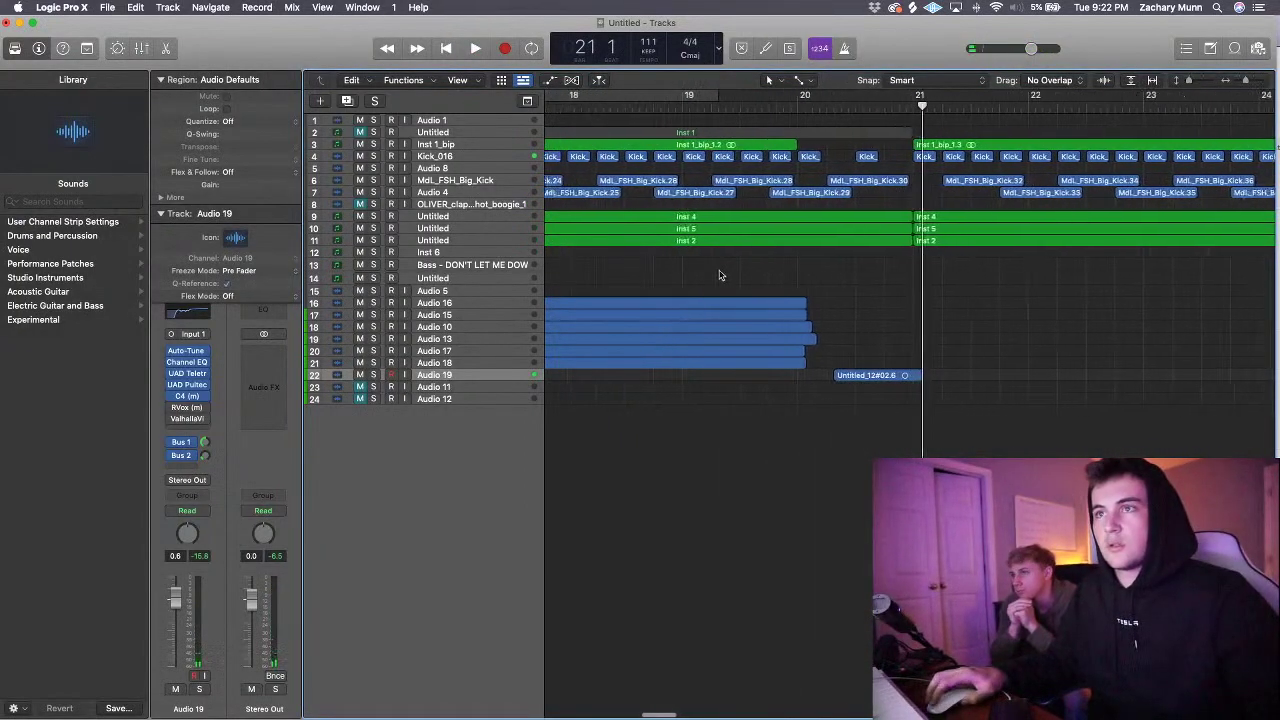
key(super+Left)
key(super+Left)
click(636, 103)
key(space)
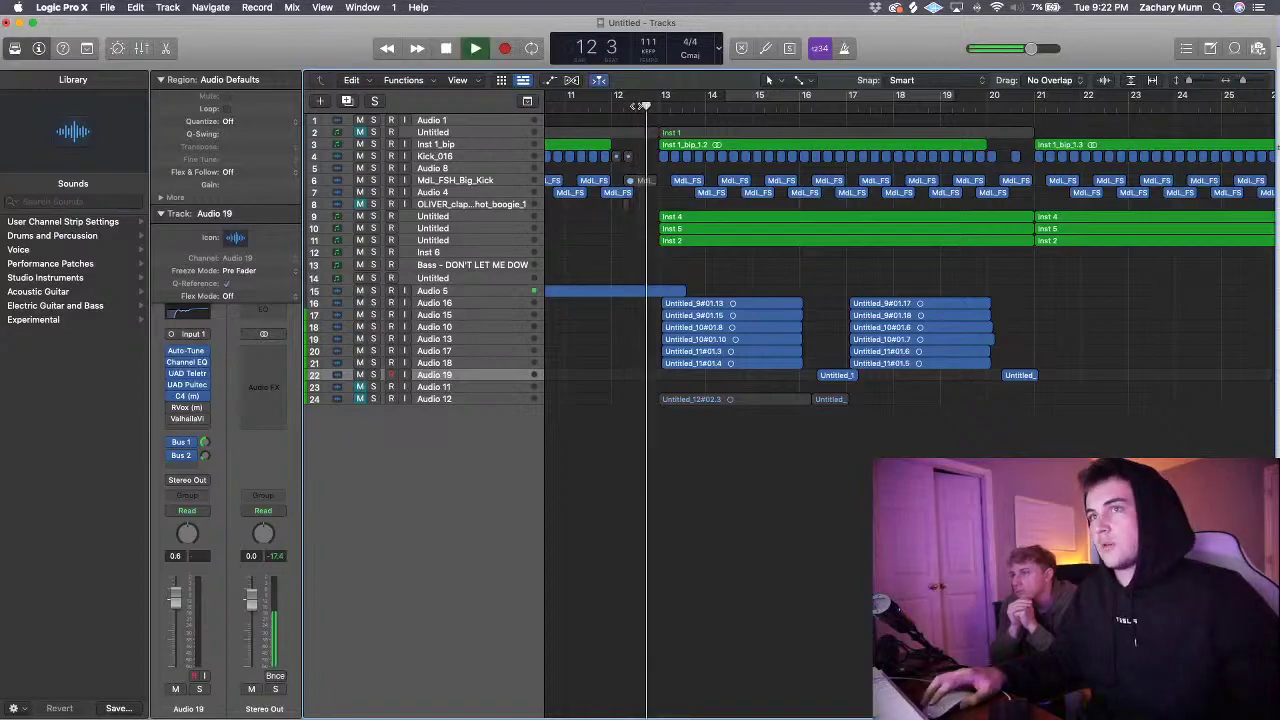
key(Return)
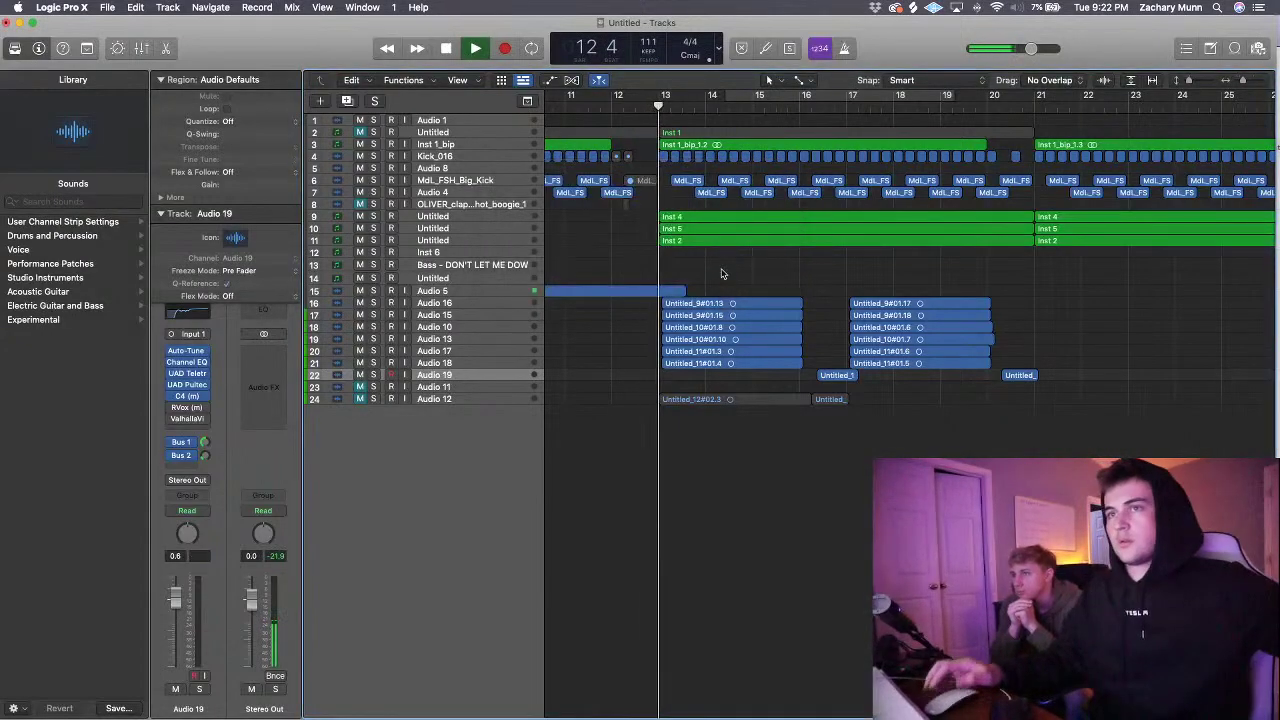
key(Return)
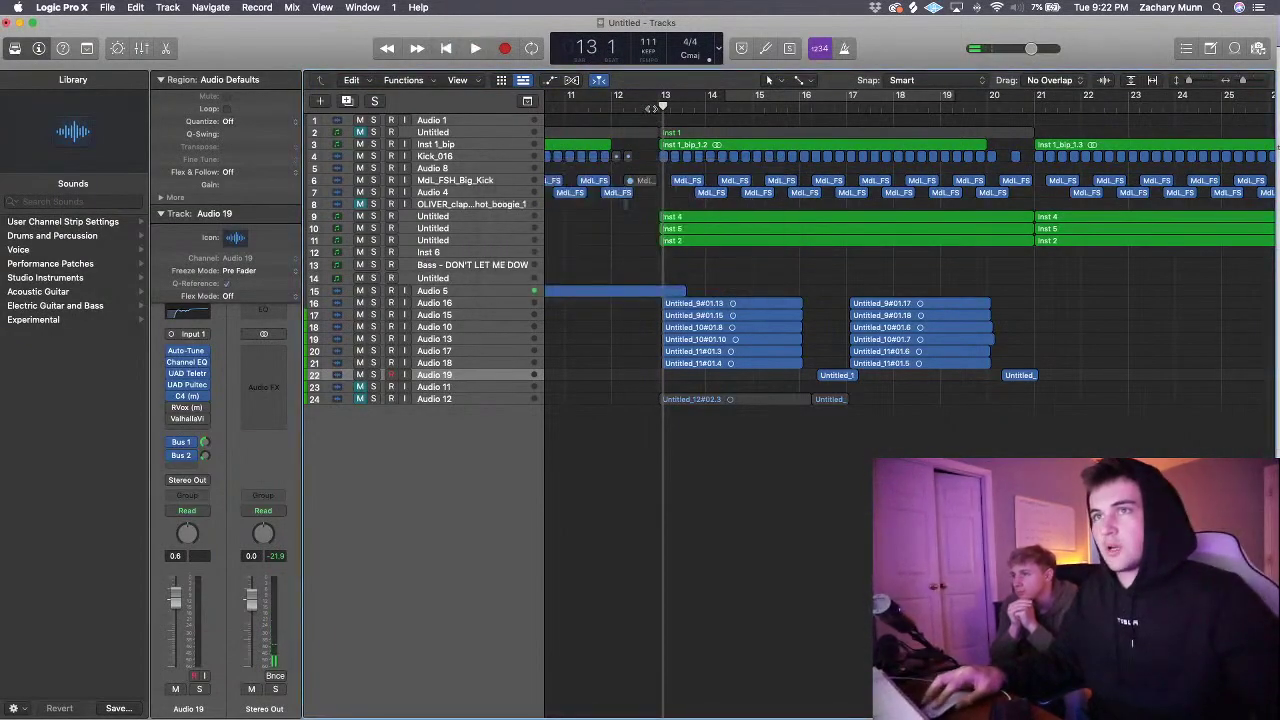
key(space)
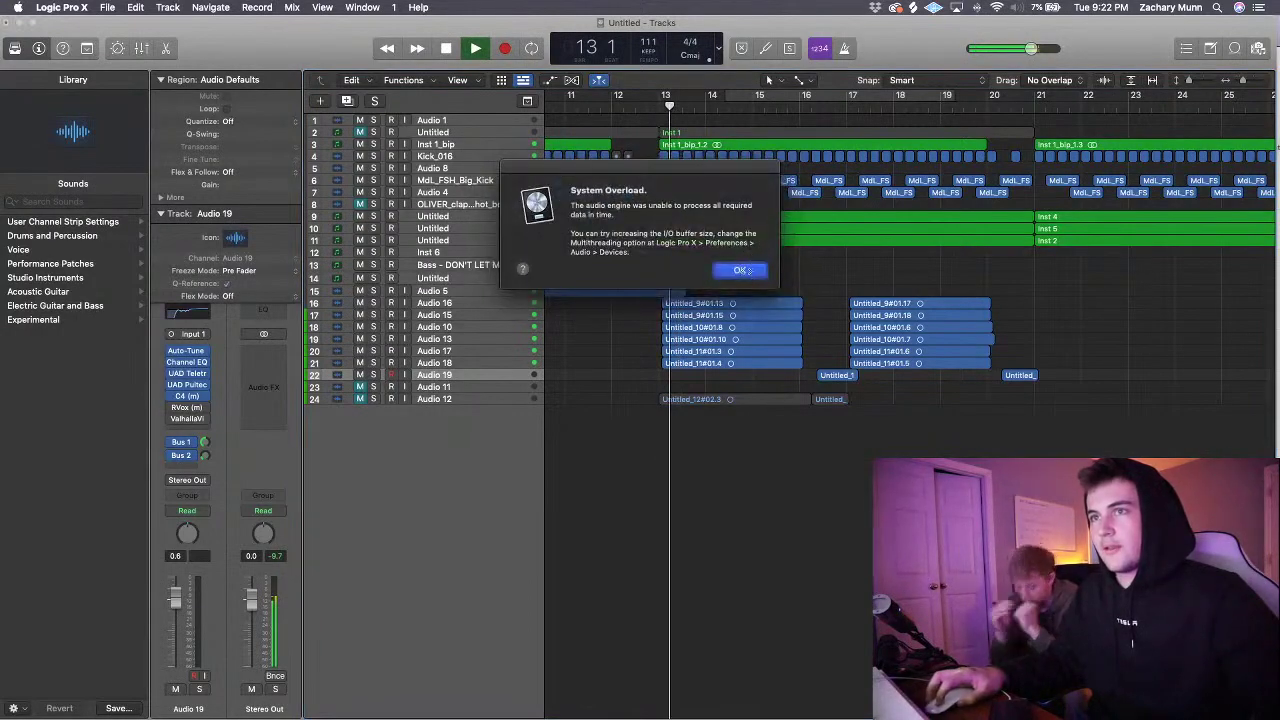
- Dismiss the System Overload alerts while retrying playback of the transition from bar 12, and stop playback
click(741, 270)
click(643, 111)
key(space)
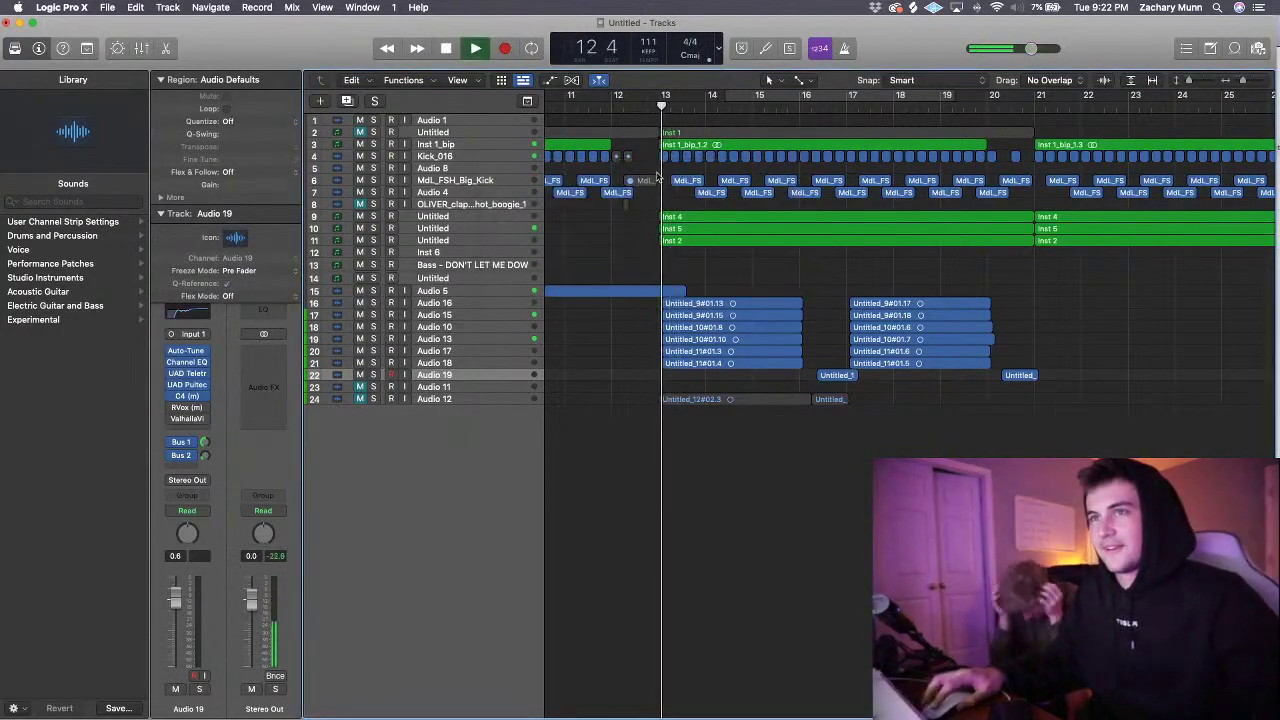
click(741, 271)
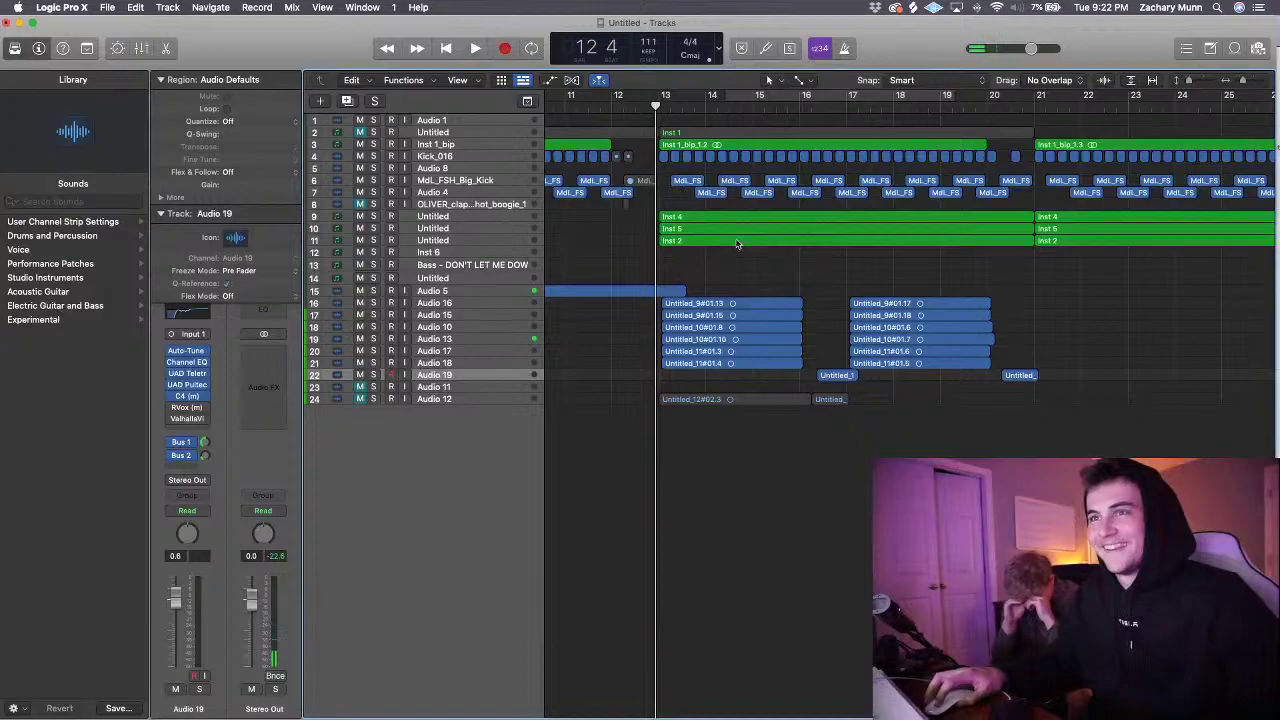
click(622, 118)
key(space)
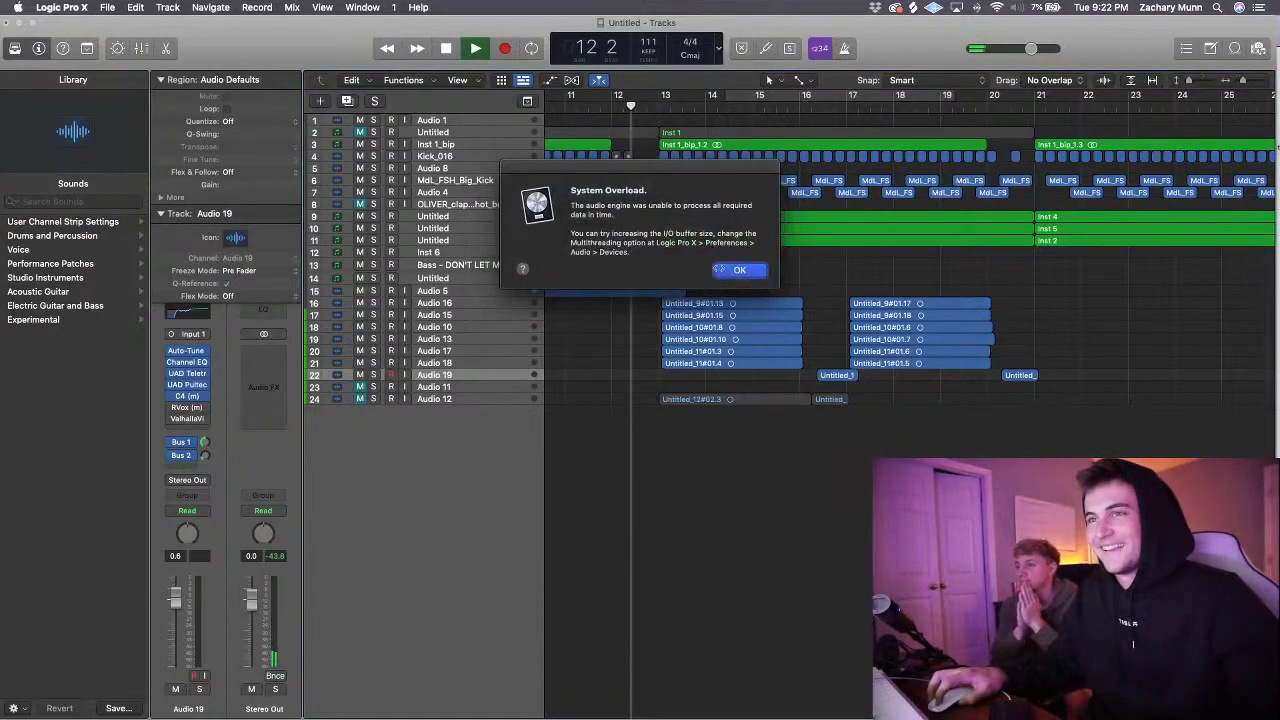
click(720, 269)
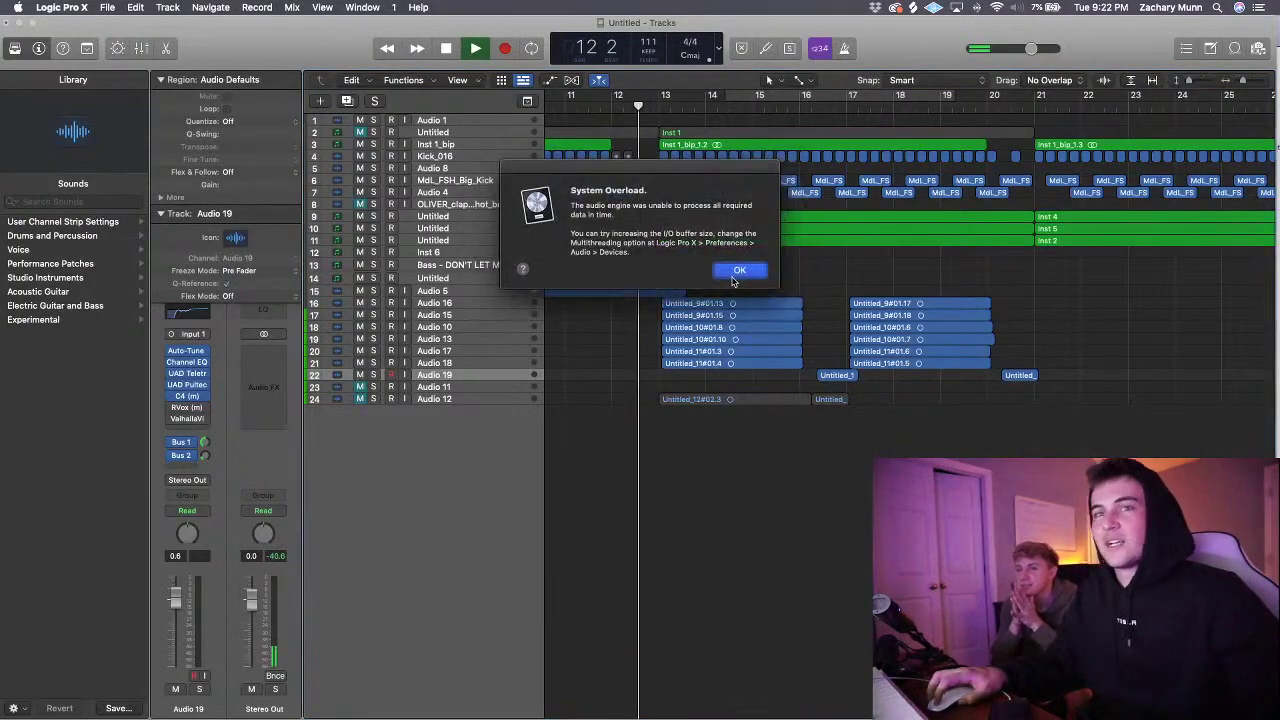
click(733, 278)
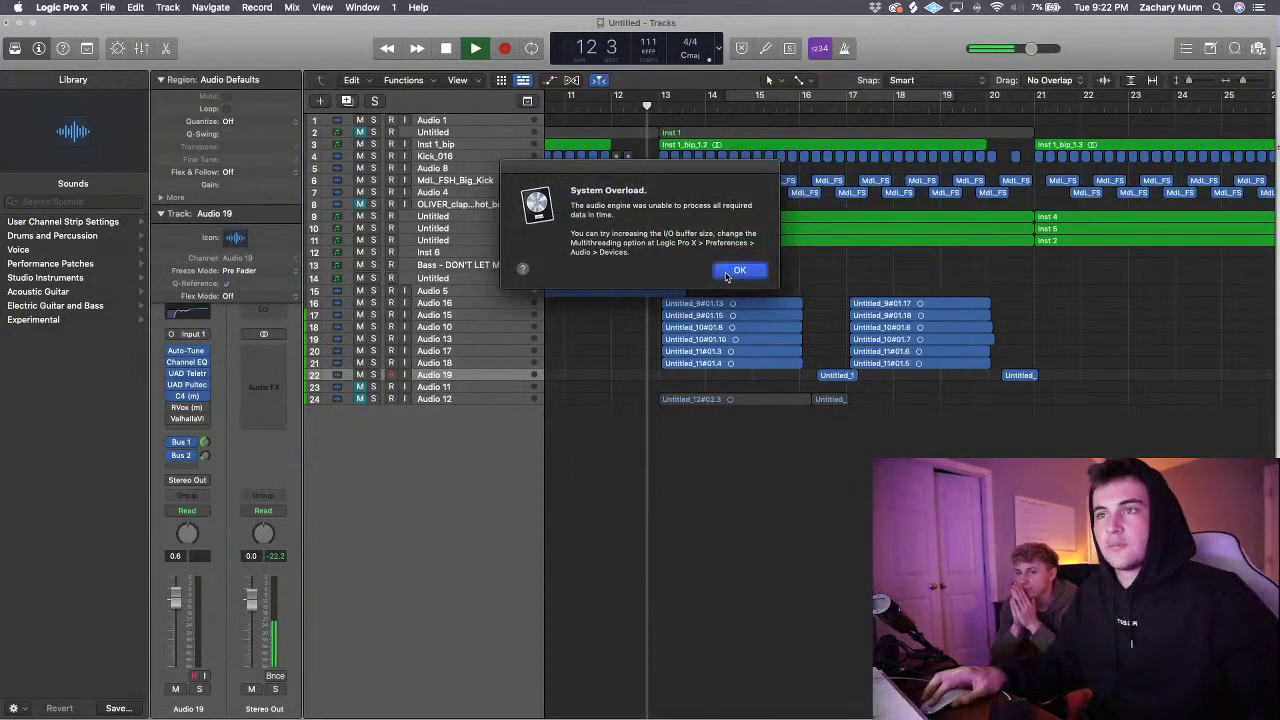
click(727, 277)
key(space)
- Delete the muted, empty Audio 11 track
key(super+Left)
key(super+Left)
key(super+Left)
key(super+Left)
key(super+Left)
click(499, 388)
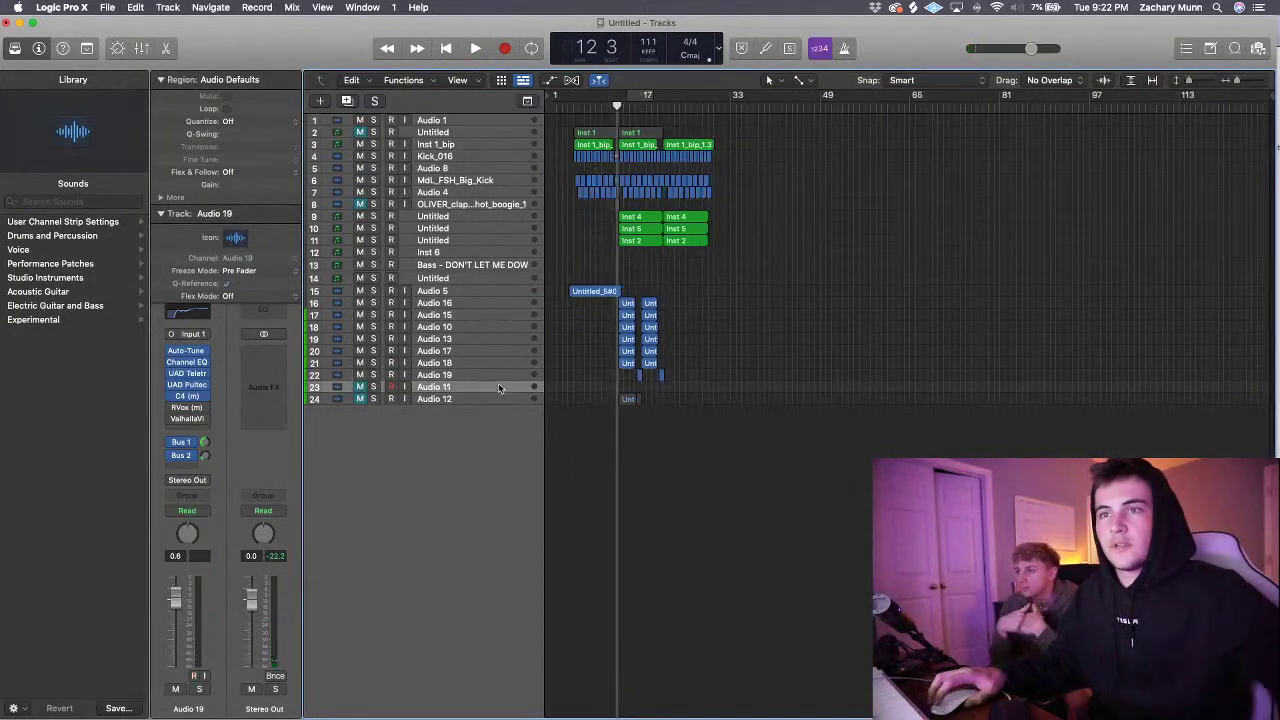
key(super+BackSpace)
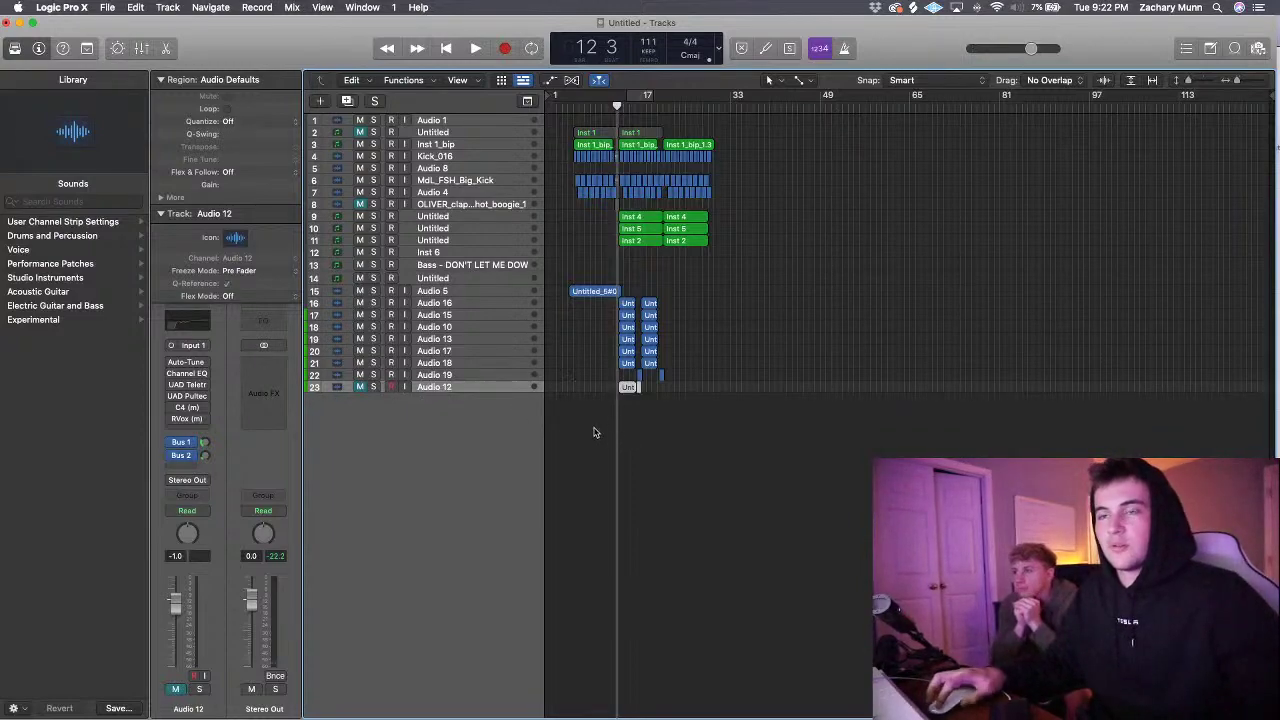
- Delete both regions on the muted Audio 12 track and remove the track itself
key(super+Right)
key(super+Right)
key(super+Right)
key(super+Right)
key(super+Right)
key(super+Left)
key(super+Left)
key(super+Left)
key(super+Left)
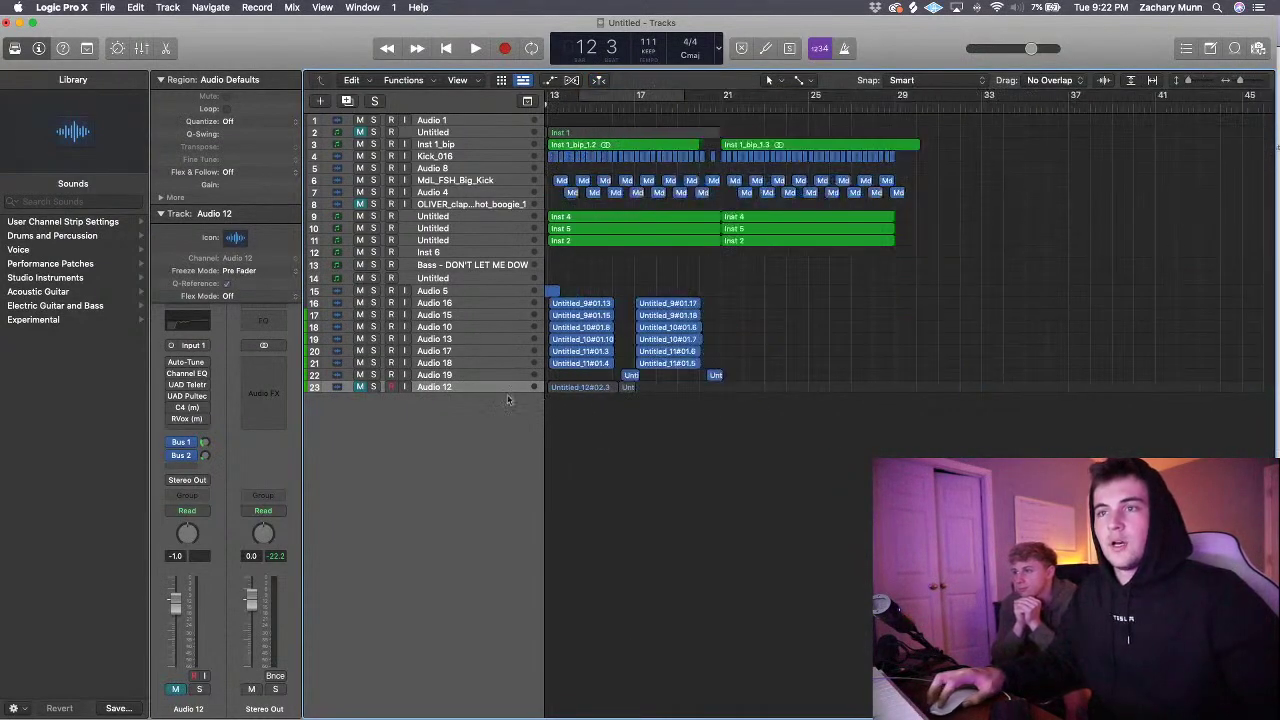
click(498, 387)
key(BackSpace)
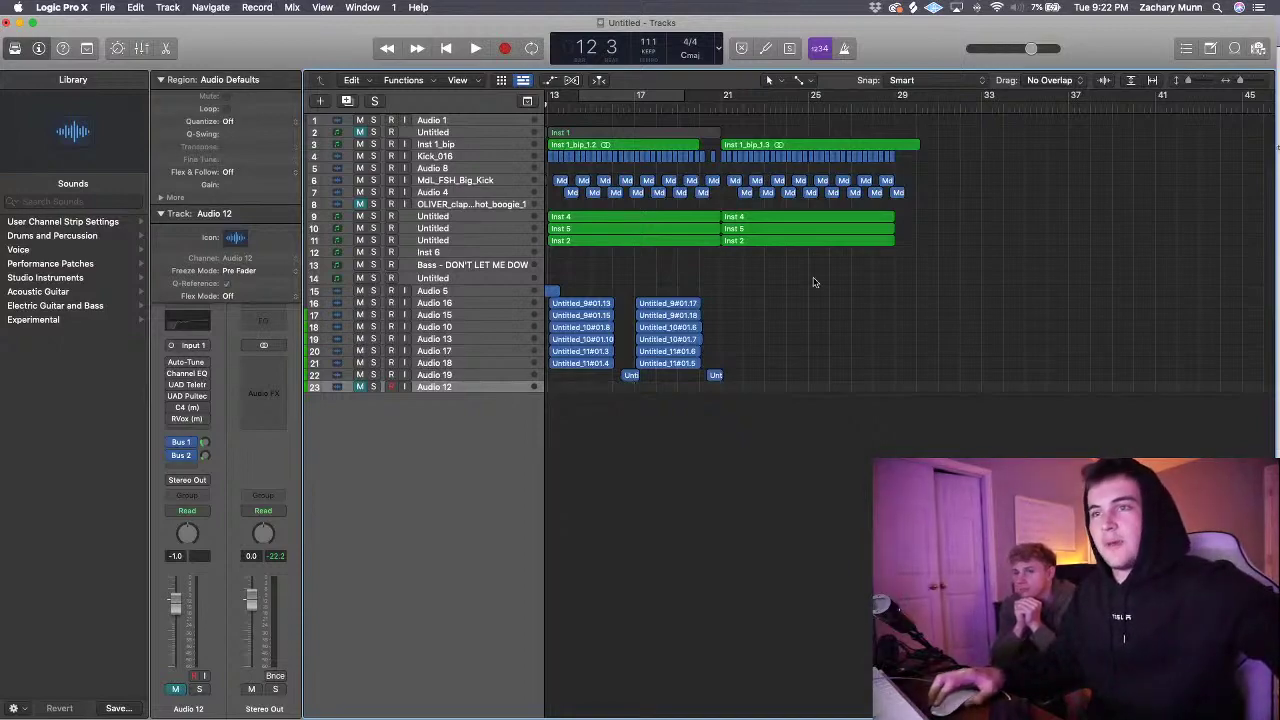
scroll(909, 226, left, 5)
scroll(909, 226, left, 1)
key(super+BackSpace)
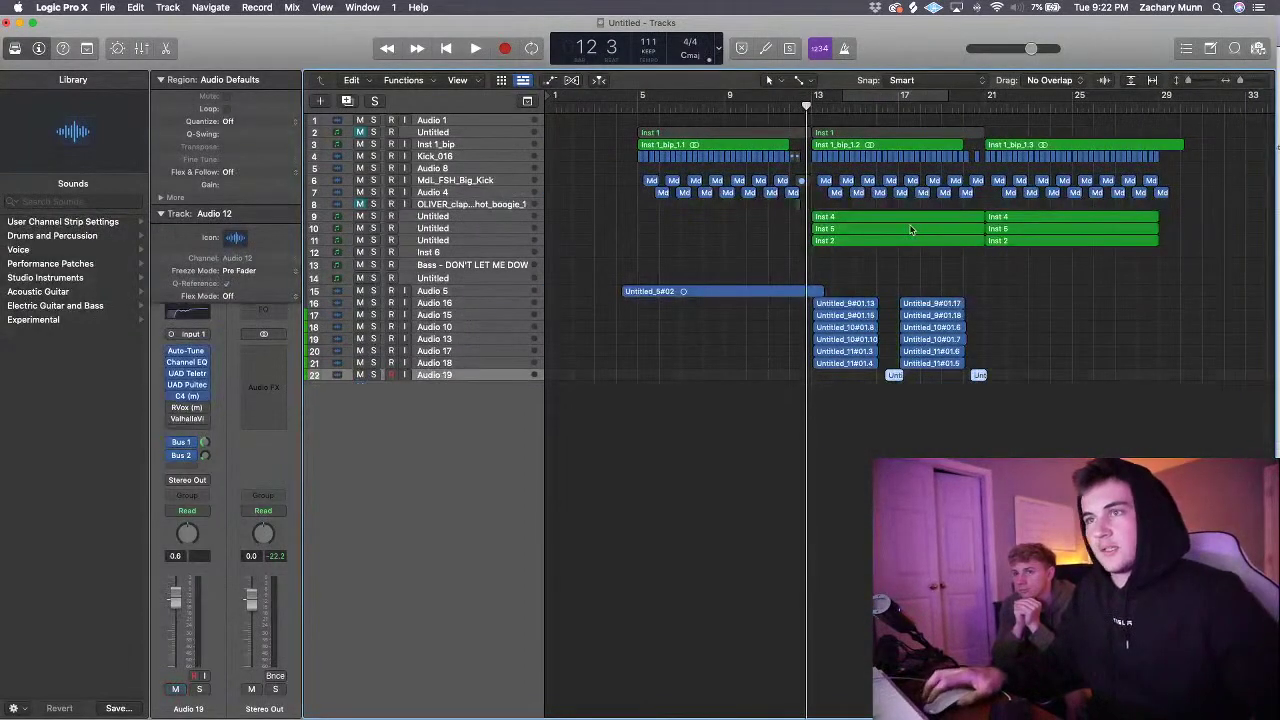
- Test playback from bar 12 and again from bar 4, dismissing the System Overload alert
click(789, 106)
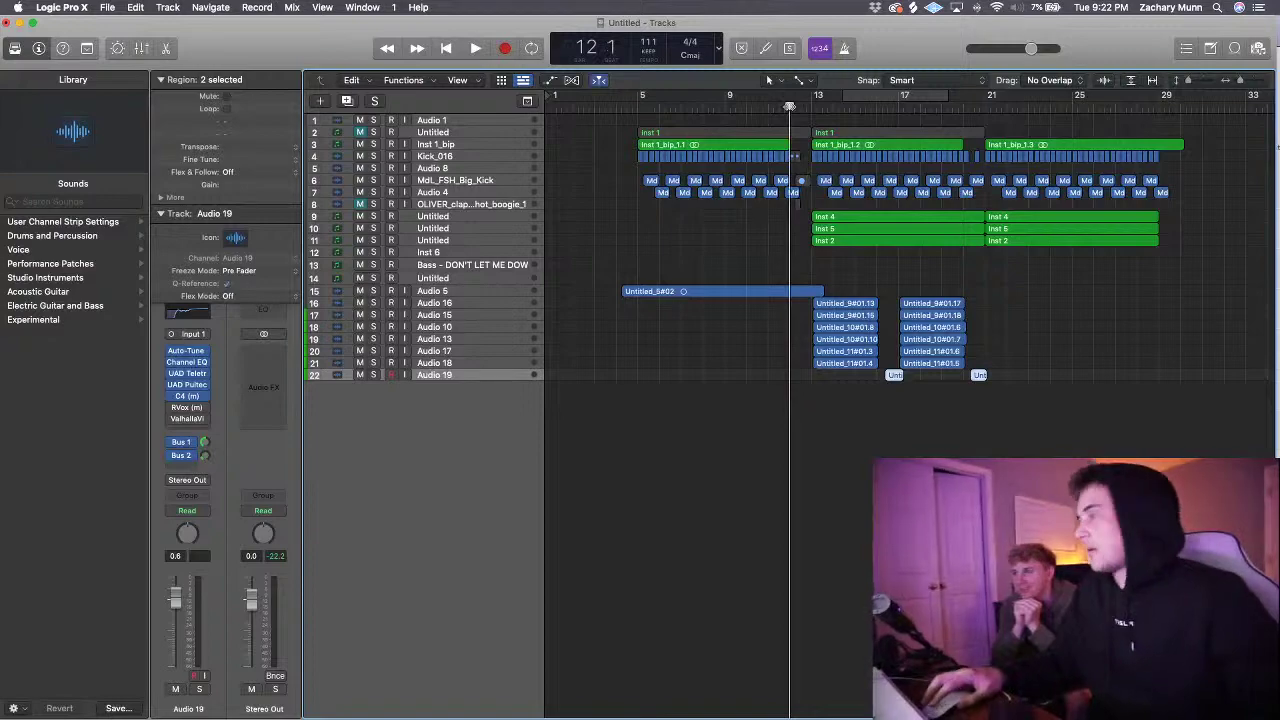
key(space)
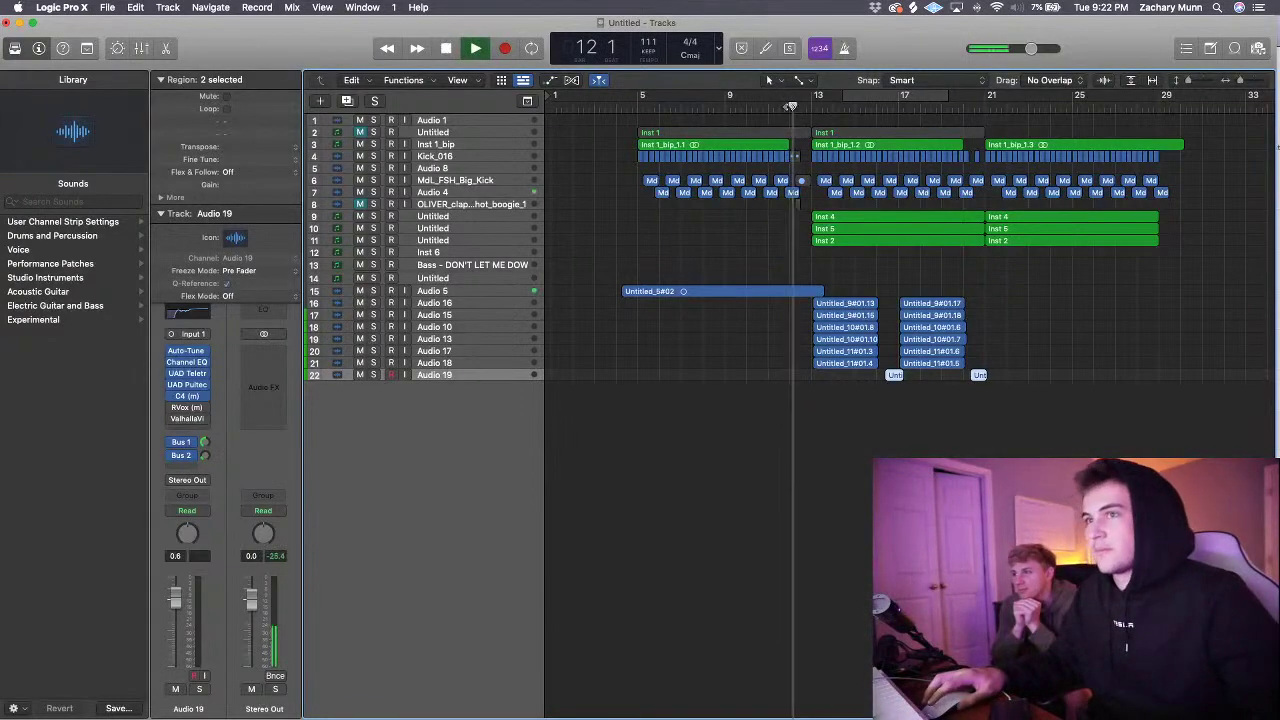
key(Return)
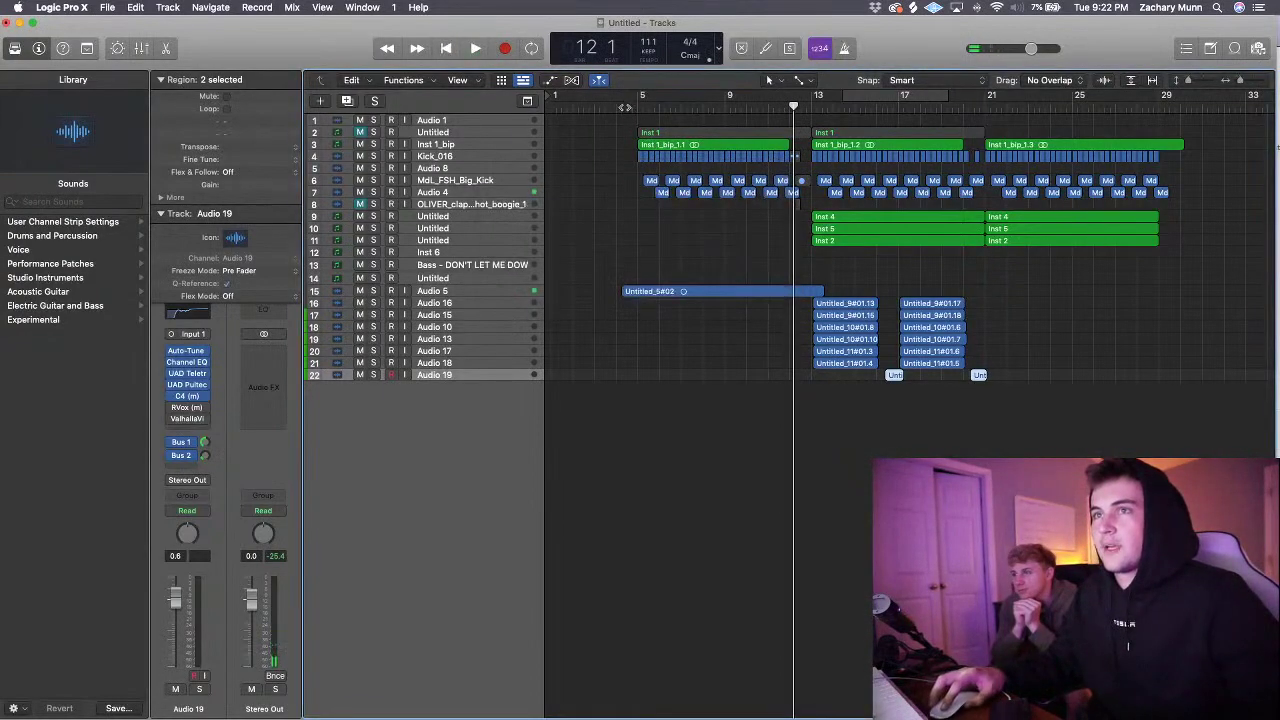
click(618, 106)
key(space)
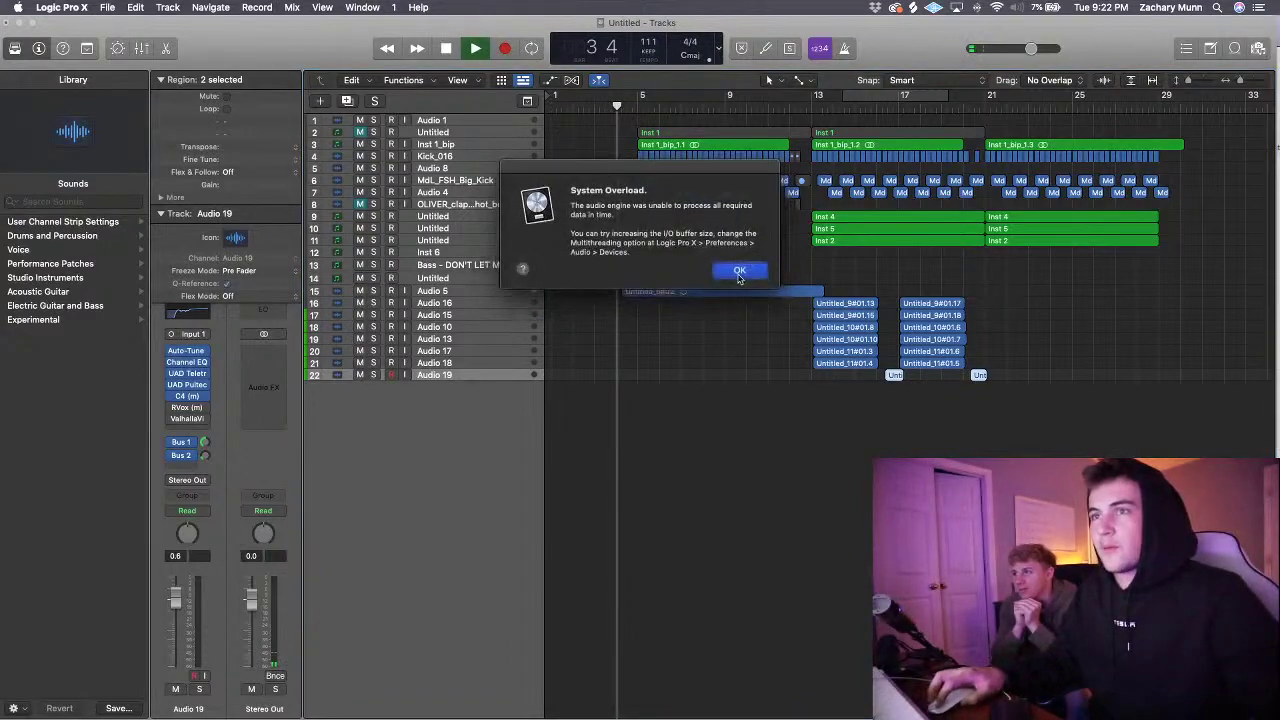
click(745, 273)
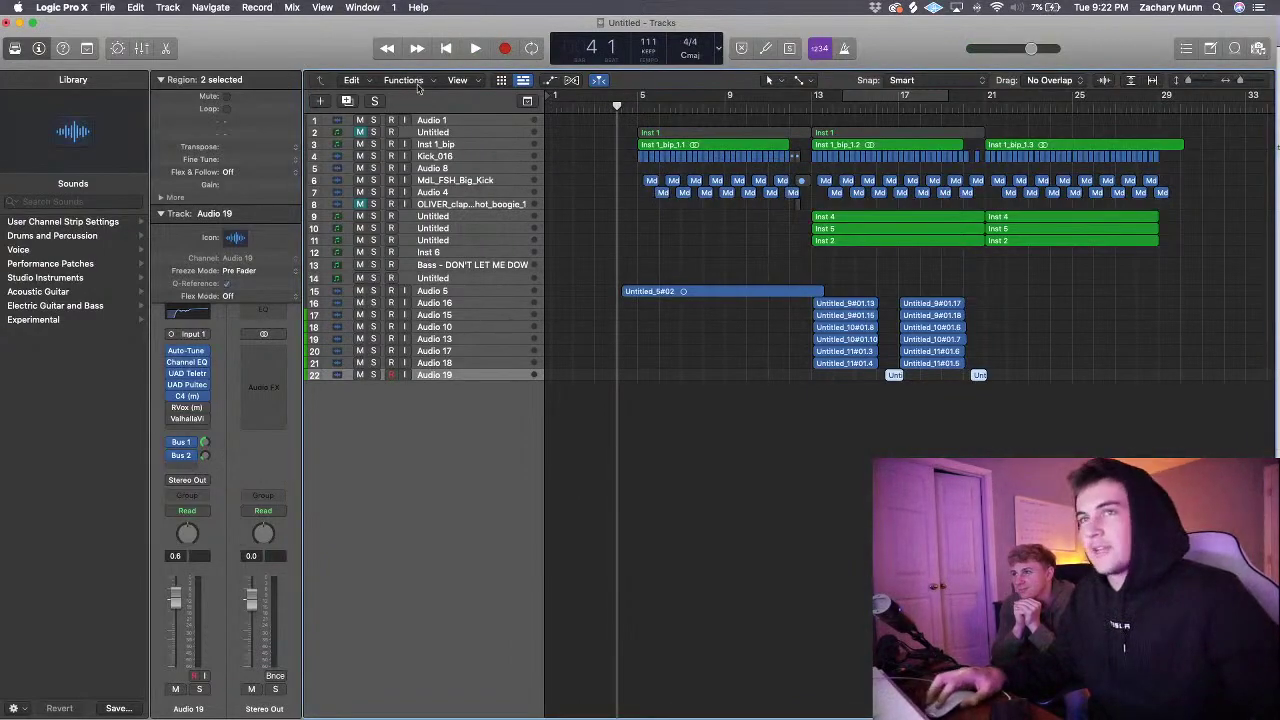
- Open the application preferences to check the audio device settings
click(79, 12)
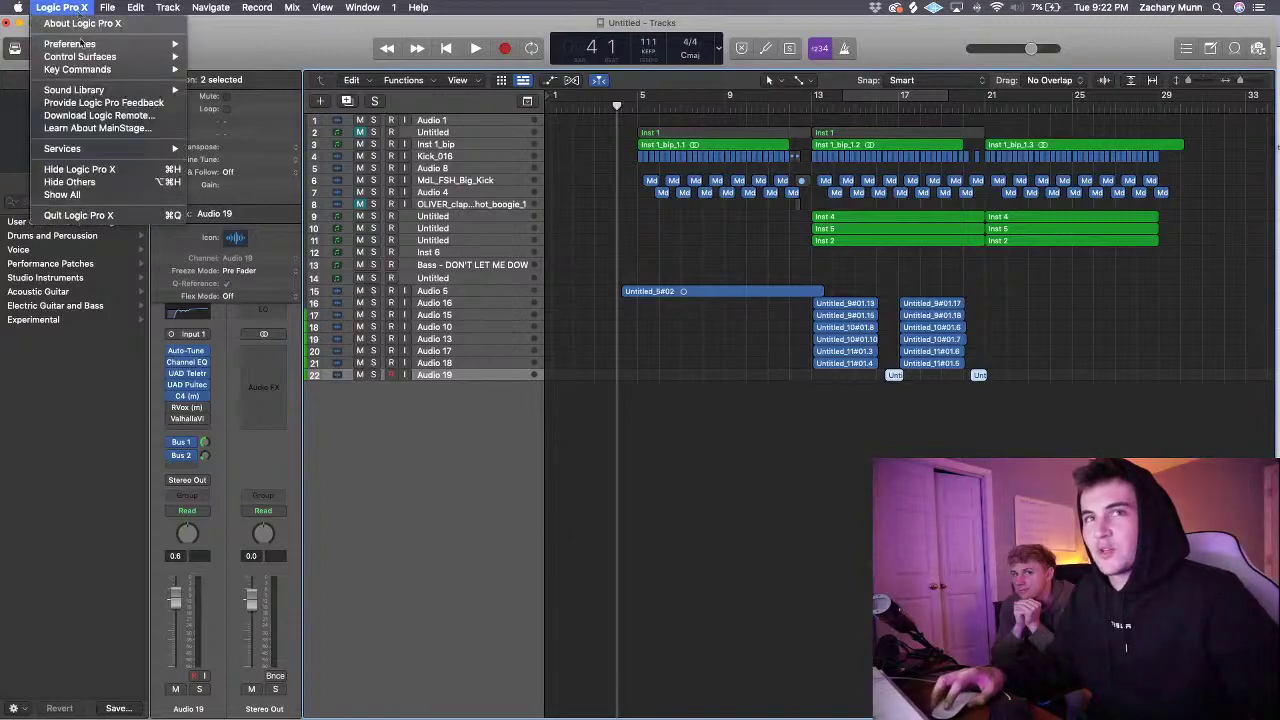
mouse_move(83, 43)
click(224, 60)
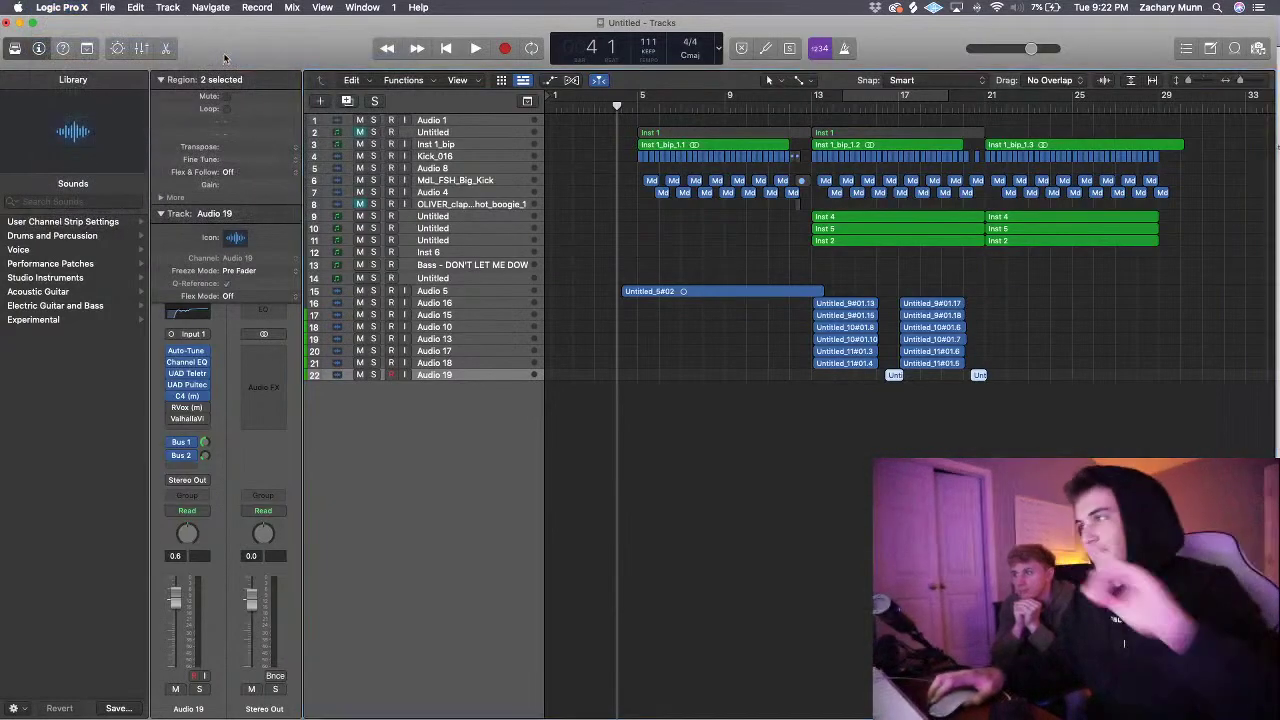
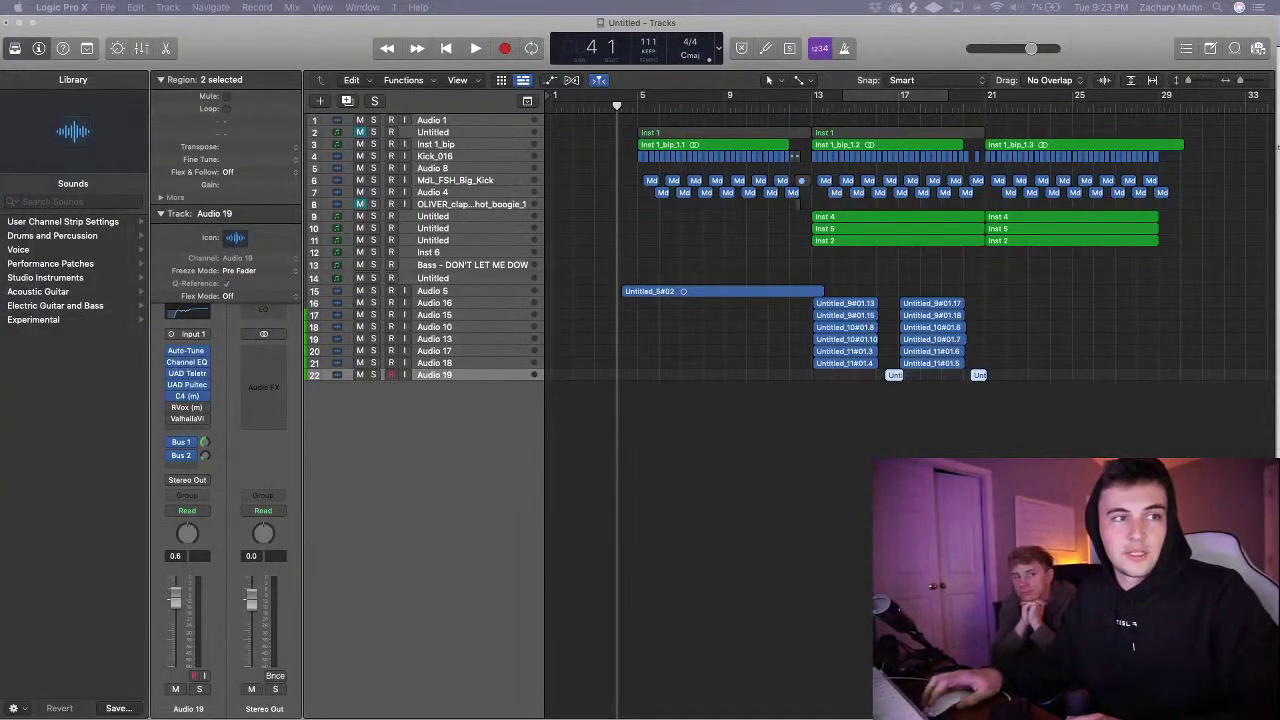
- Retry playback from bar 4, dismissing each System Overload alert
click(612, 108)
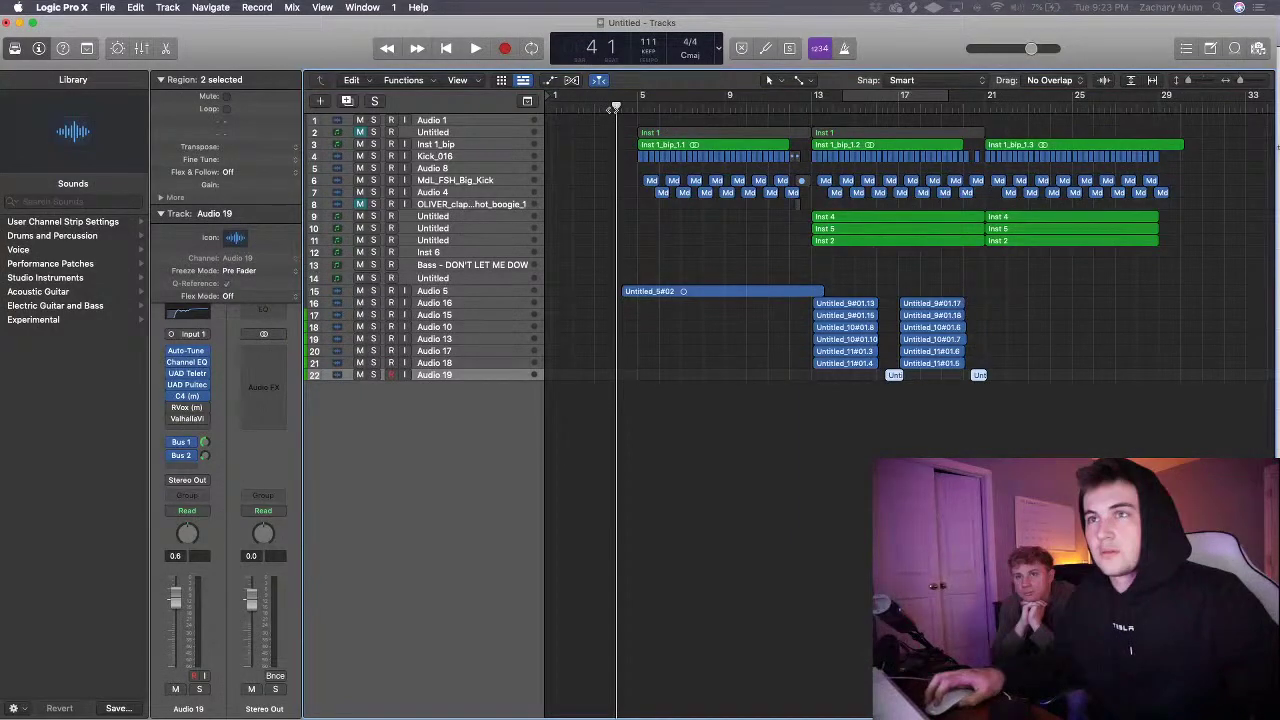
key(space)
click(742, 270)
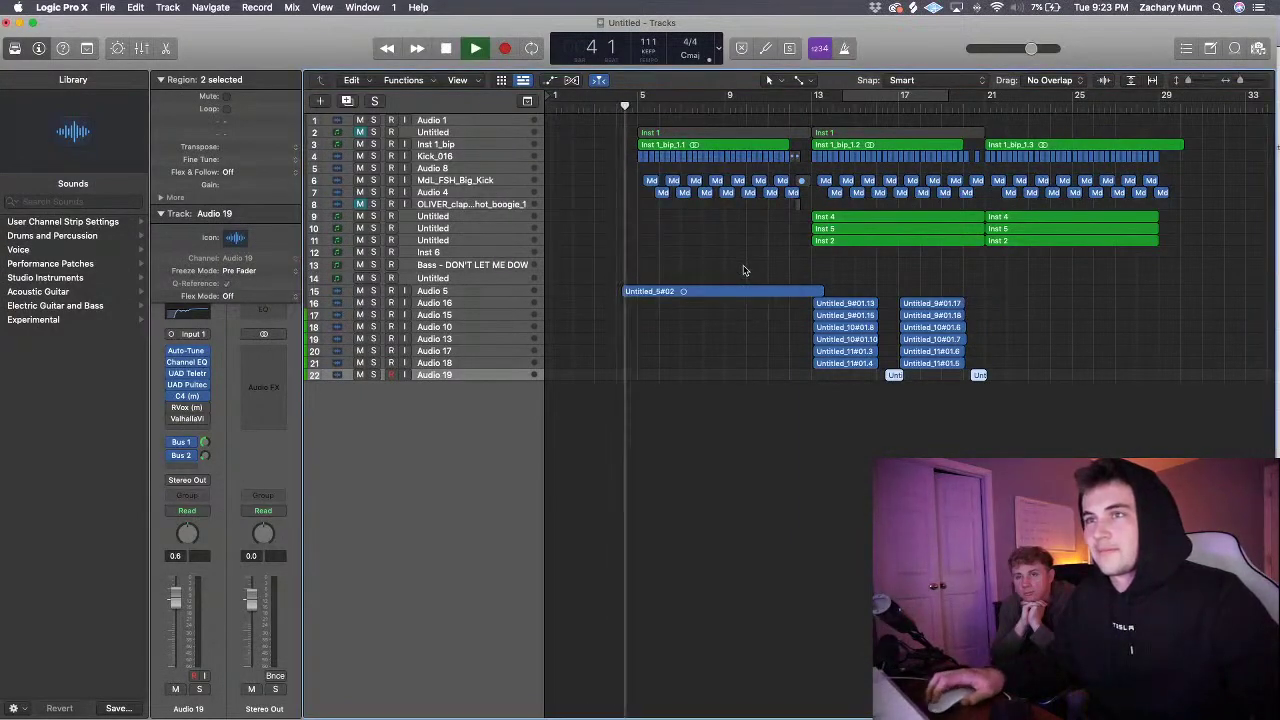
click(738, 272)
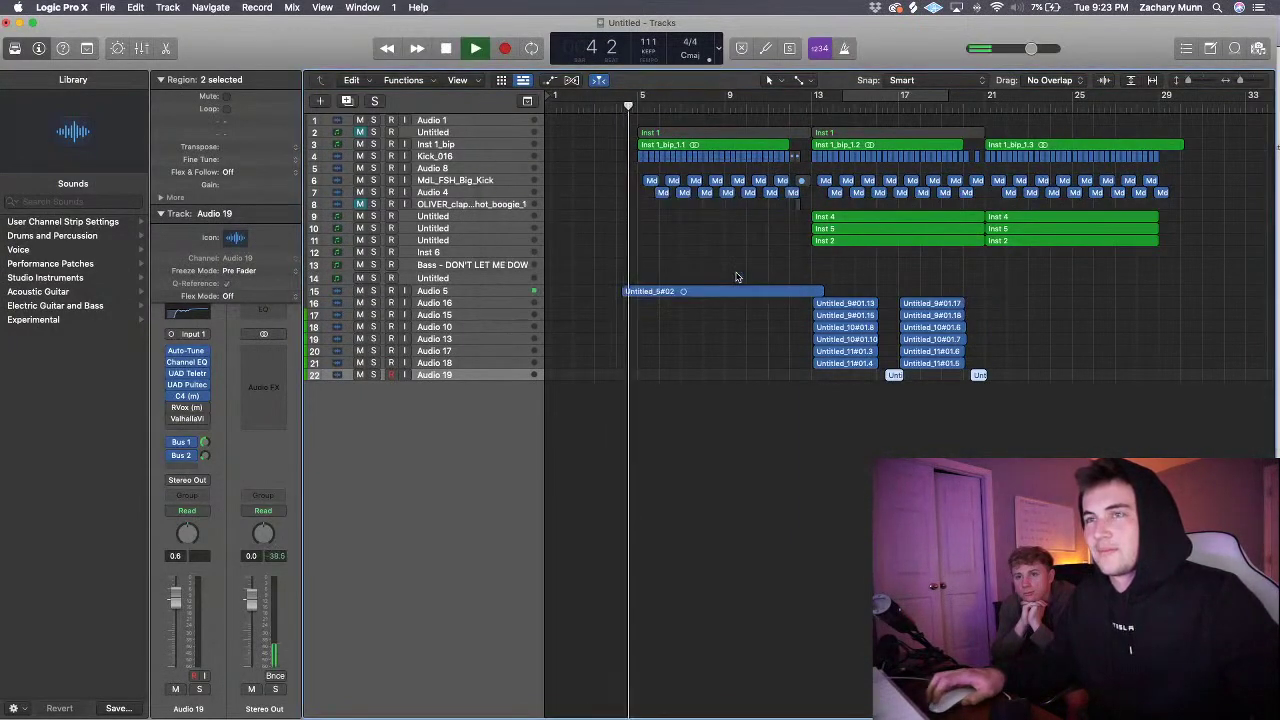
click(758, 274)
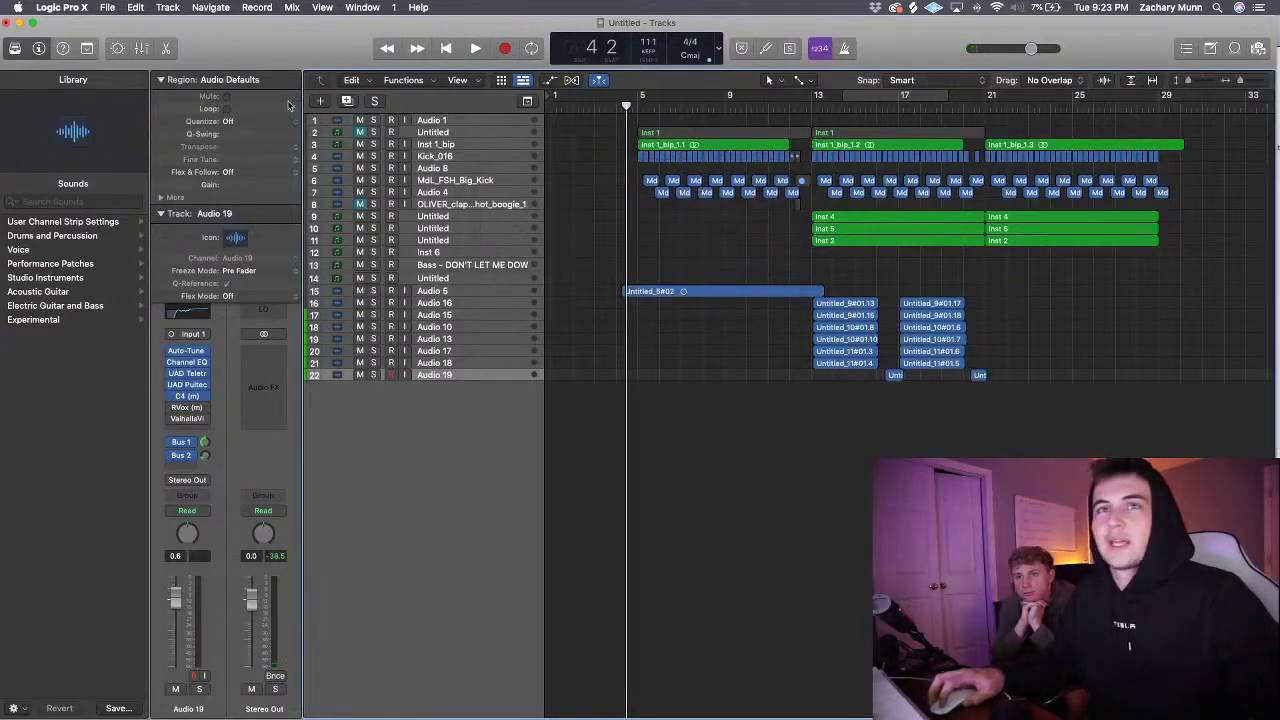
- Save the project as "Where are you now" in the Logic folder with its audio files, and retry playback from bar 4
click(107, 7)
click(200, 110)
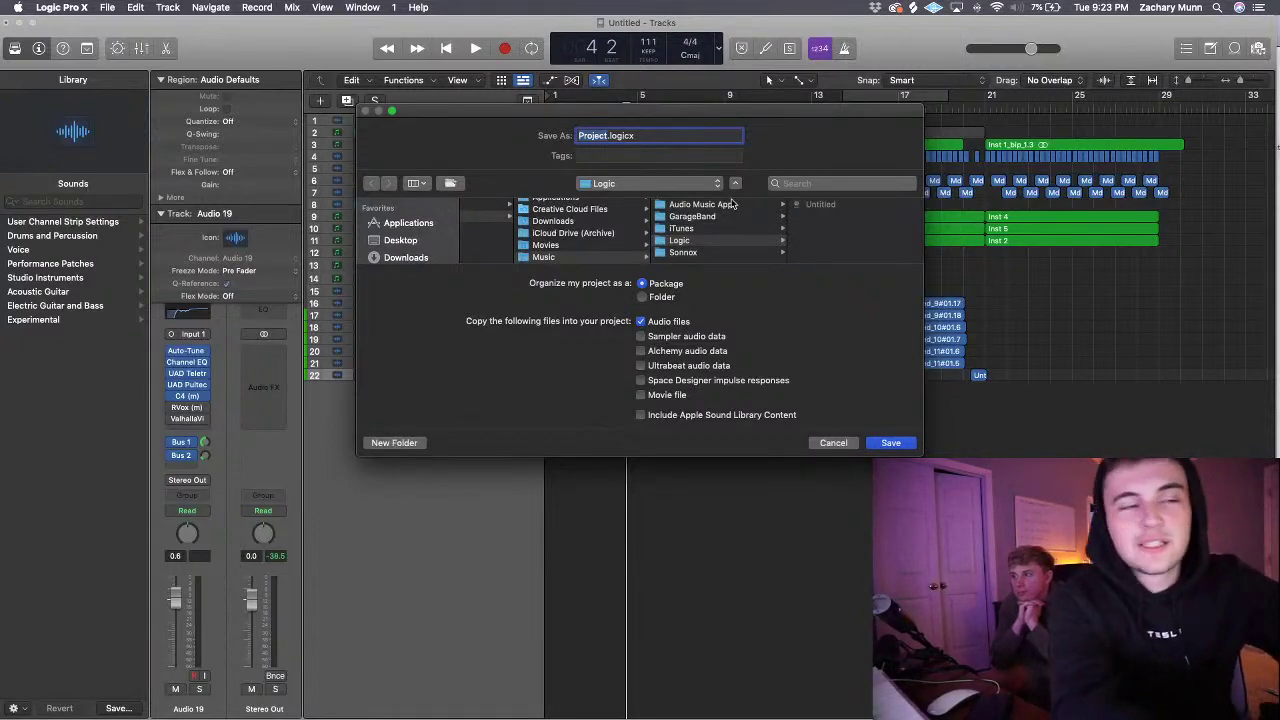
text(Where are you now)
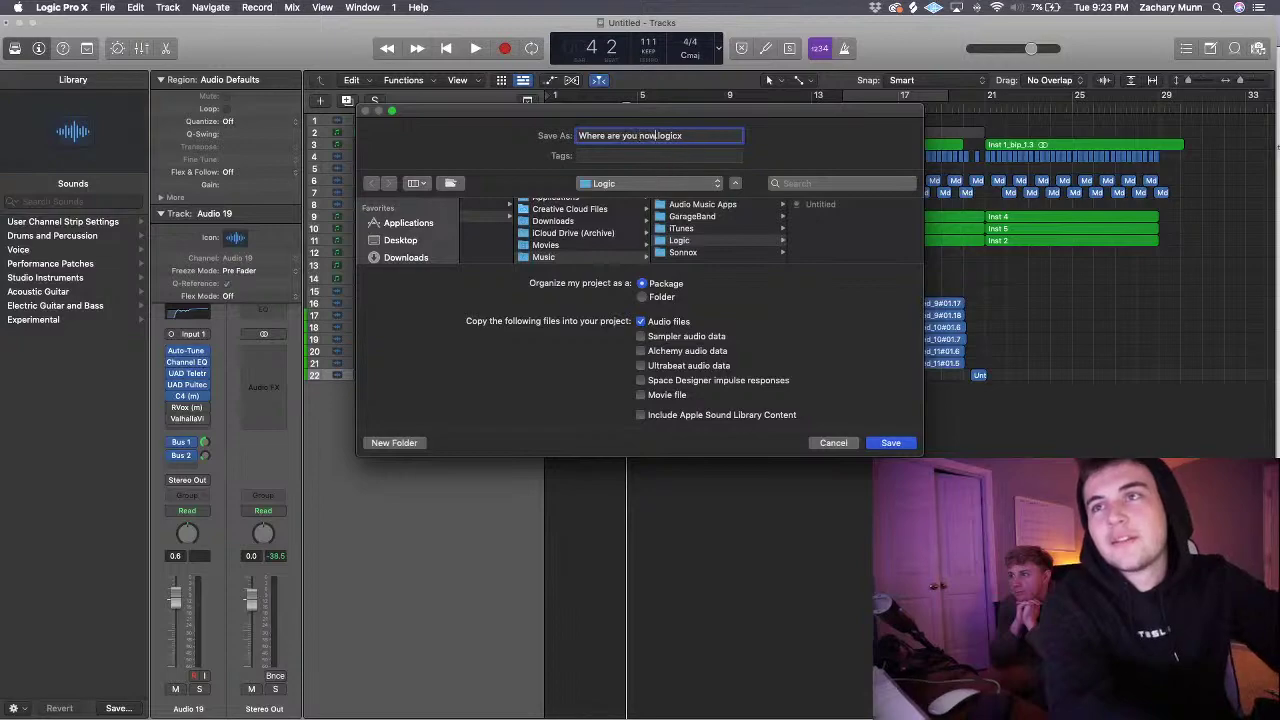
key(Return)
key(Return)
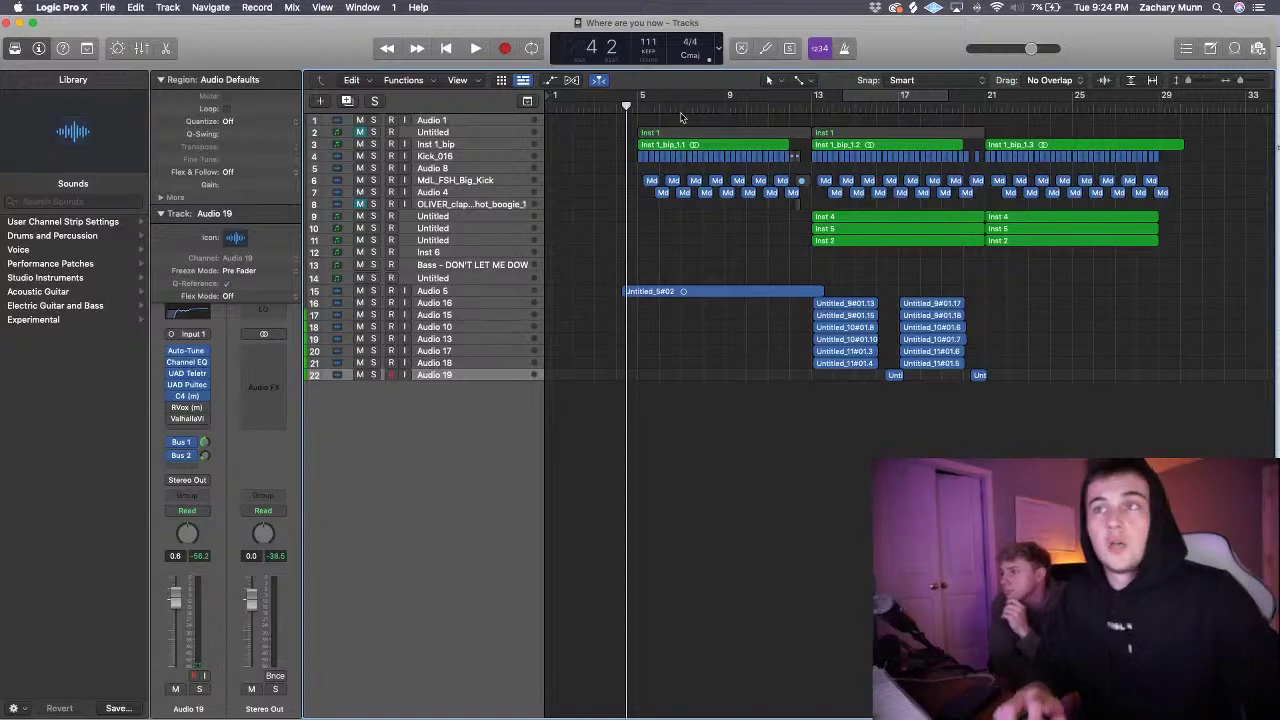
key(space)
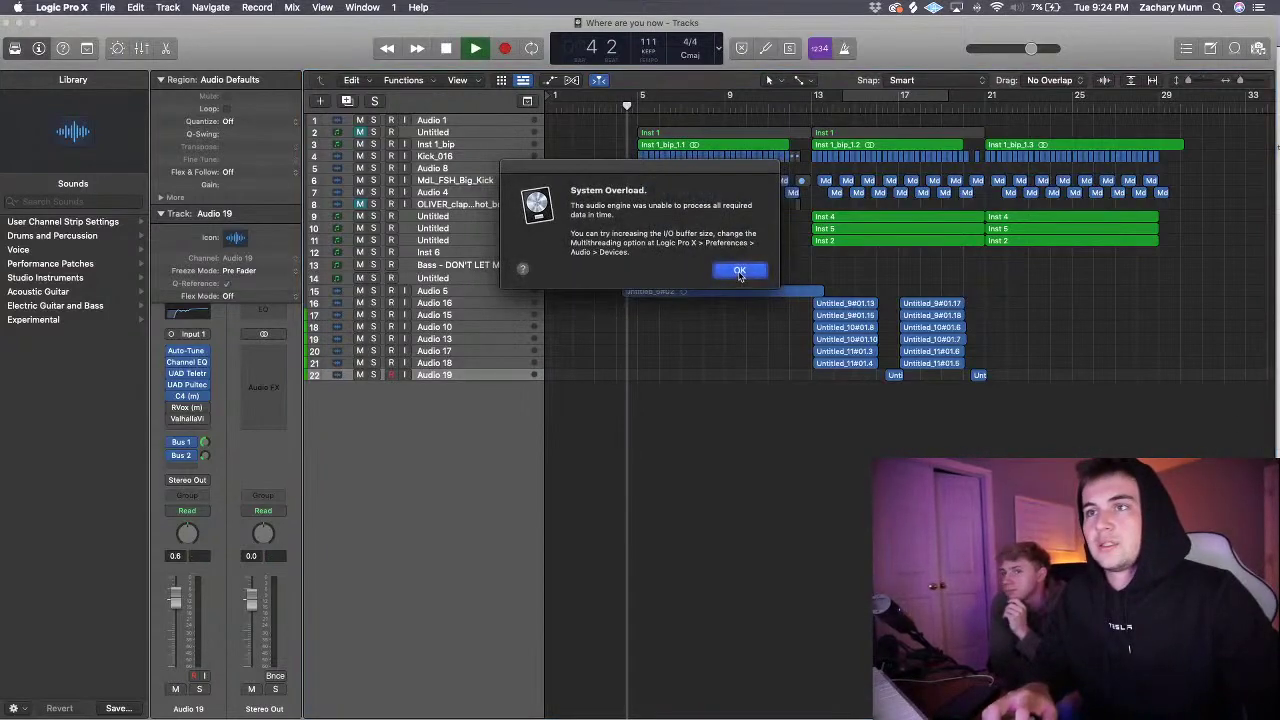
click(751, 275)
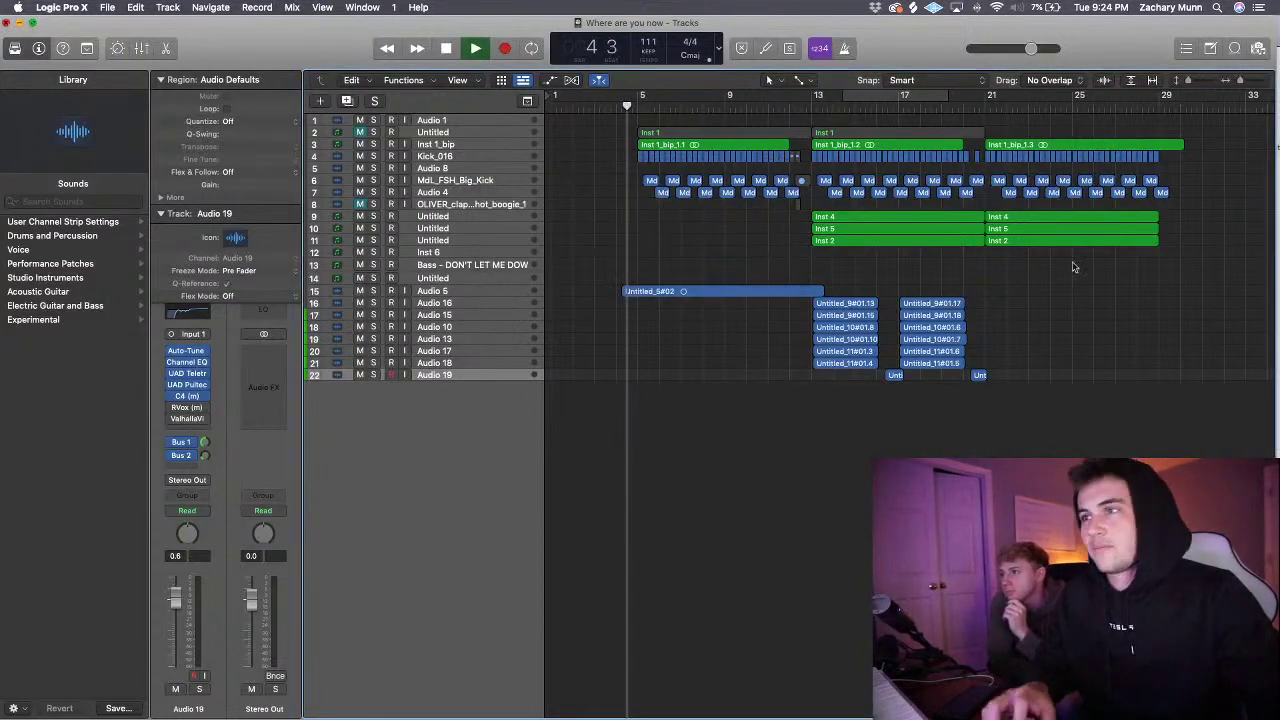
- Minimize the project window, reposition the Splice window and clear the desktop
key(super+m)
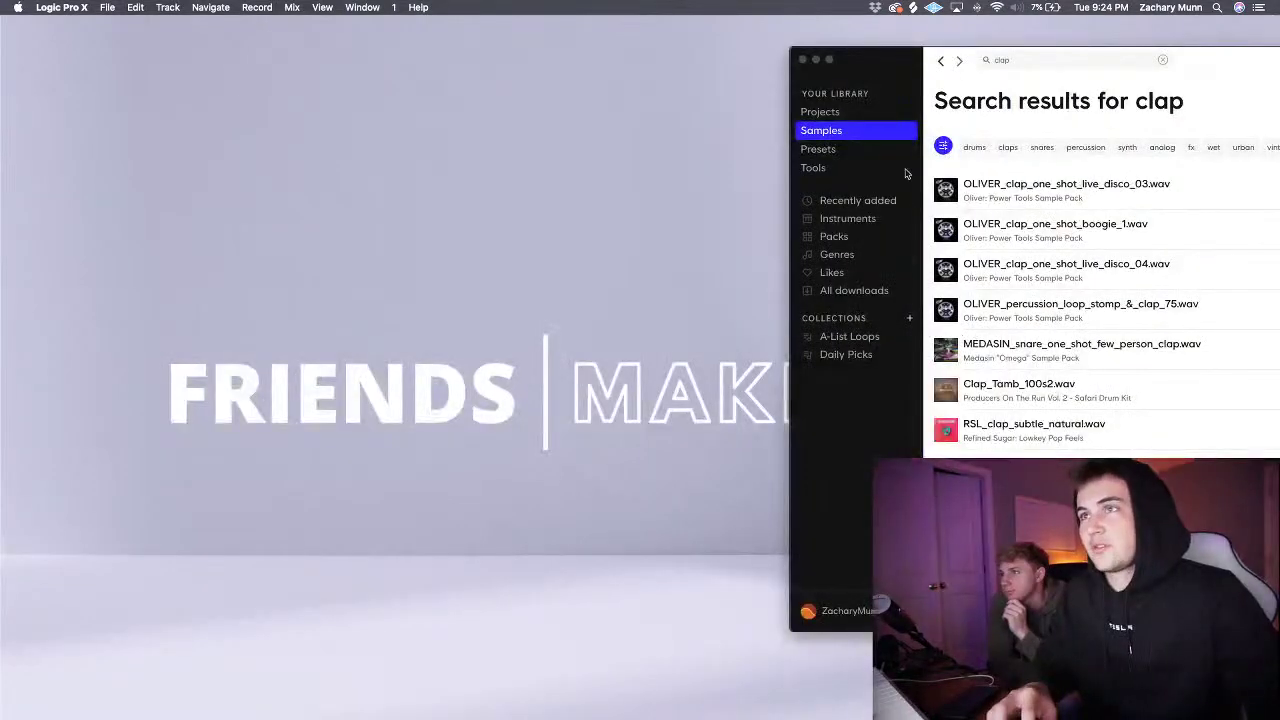
click(735, 297)
drag(868, 69, 363, 32)
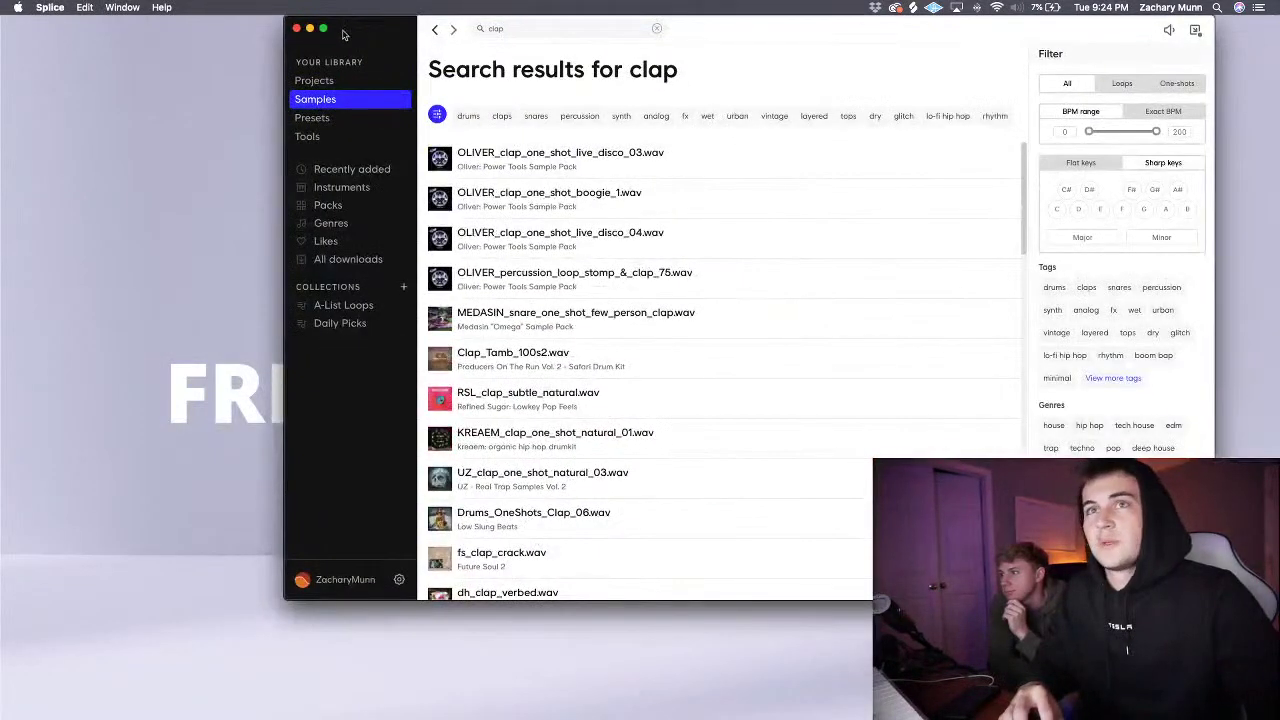
key(F11)
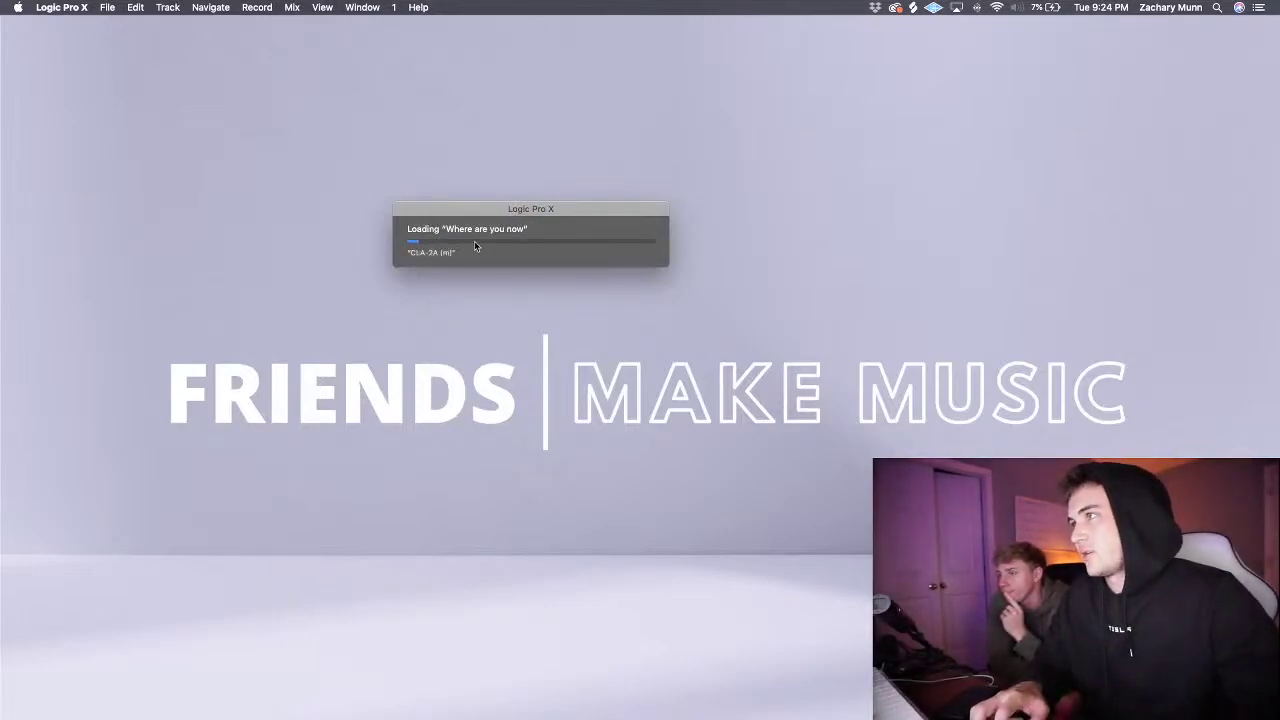
- Move the project's loading window aside and close the Lyrics document window in Chrome
drag(514, 209, 545, 212)
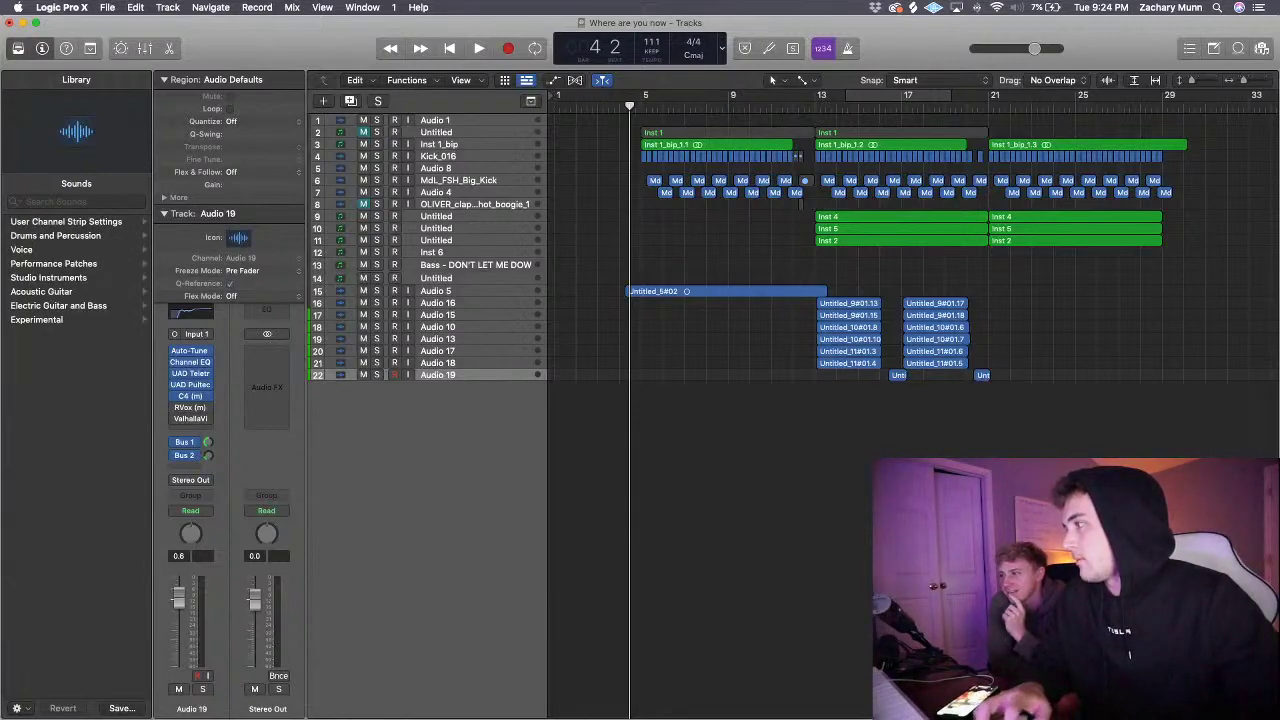
drag(1279, 31, 1071, 31)
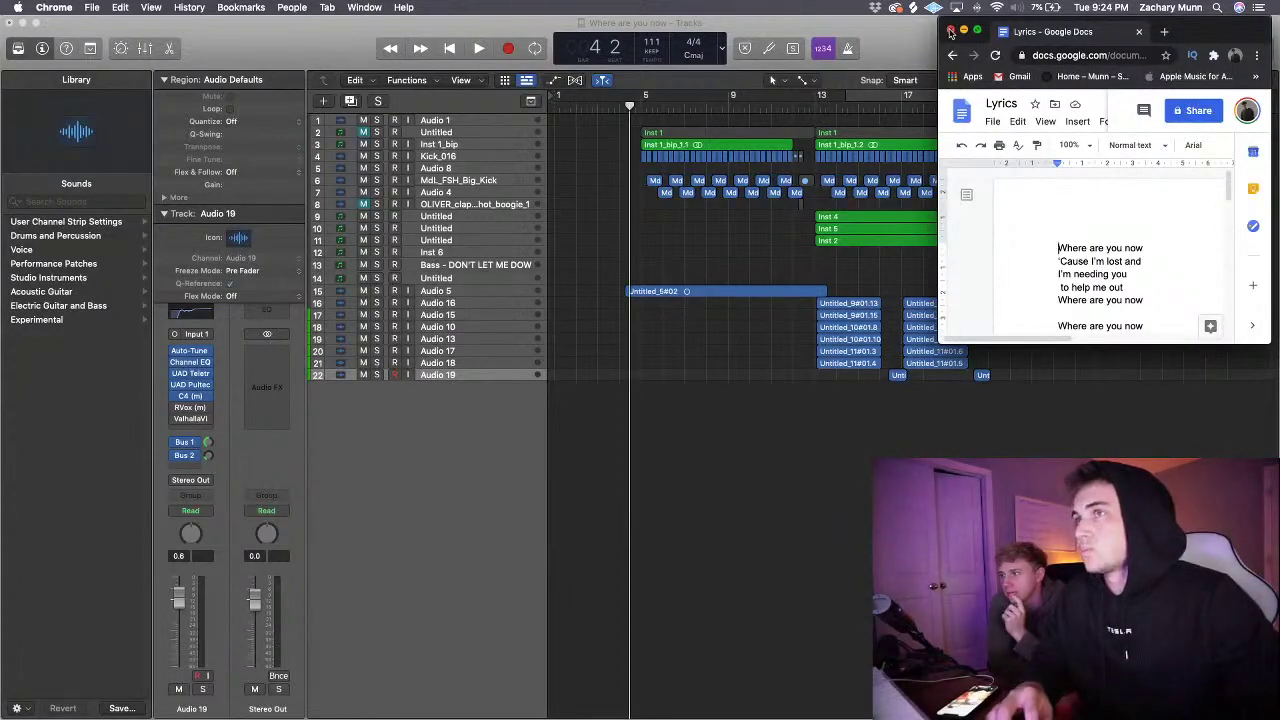
click(950, 32)
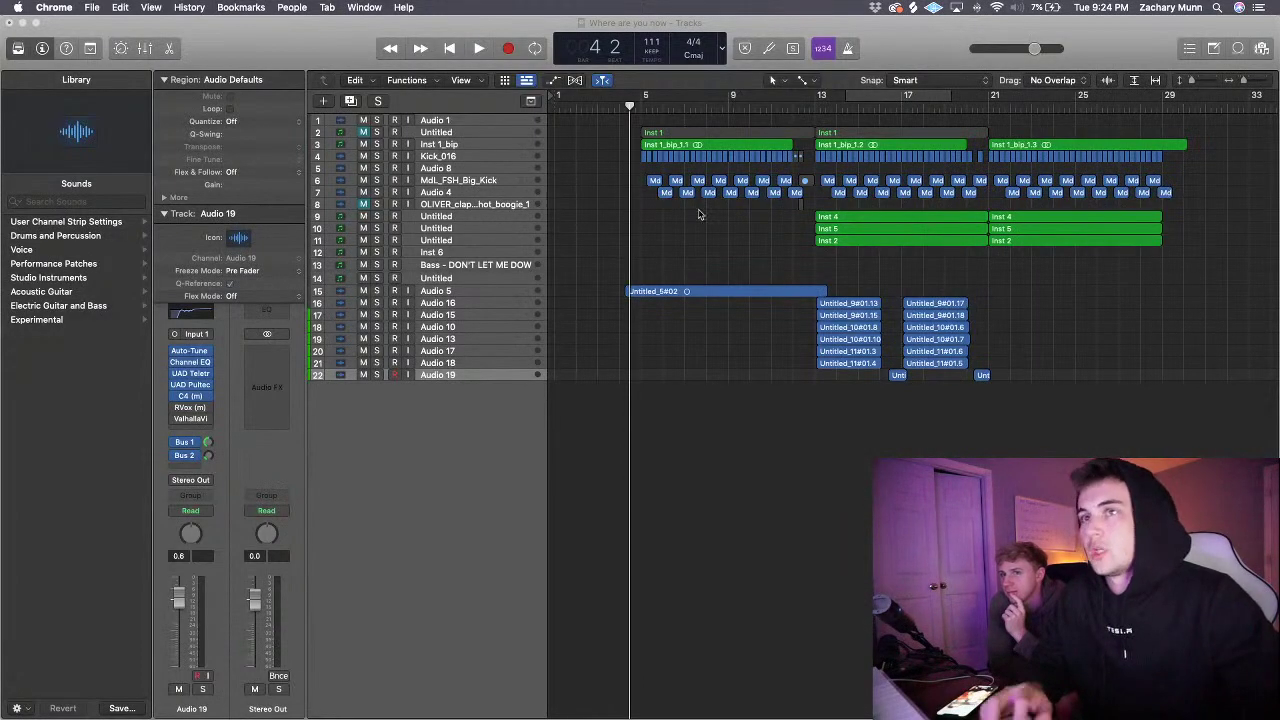
- Test playback from bar 3 beat 3 of the reloaded project and dismiss the System Overload alert
drag(630, 104, 614, 106)
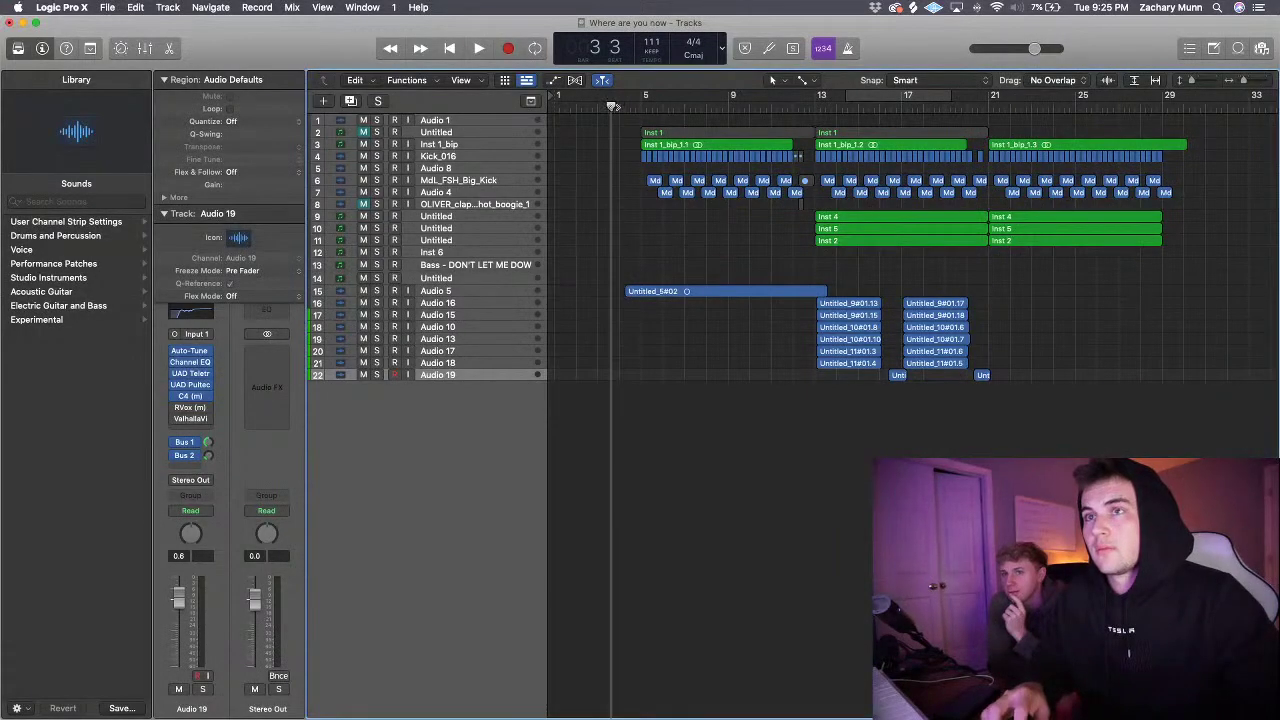
key(space)
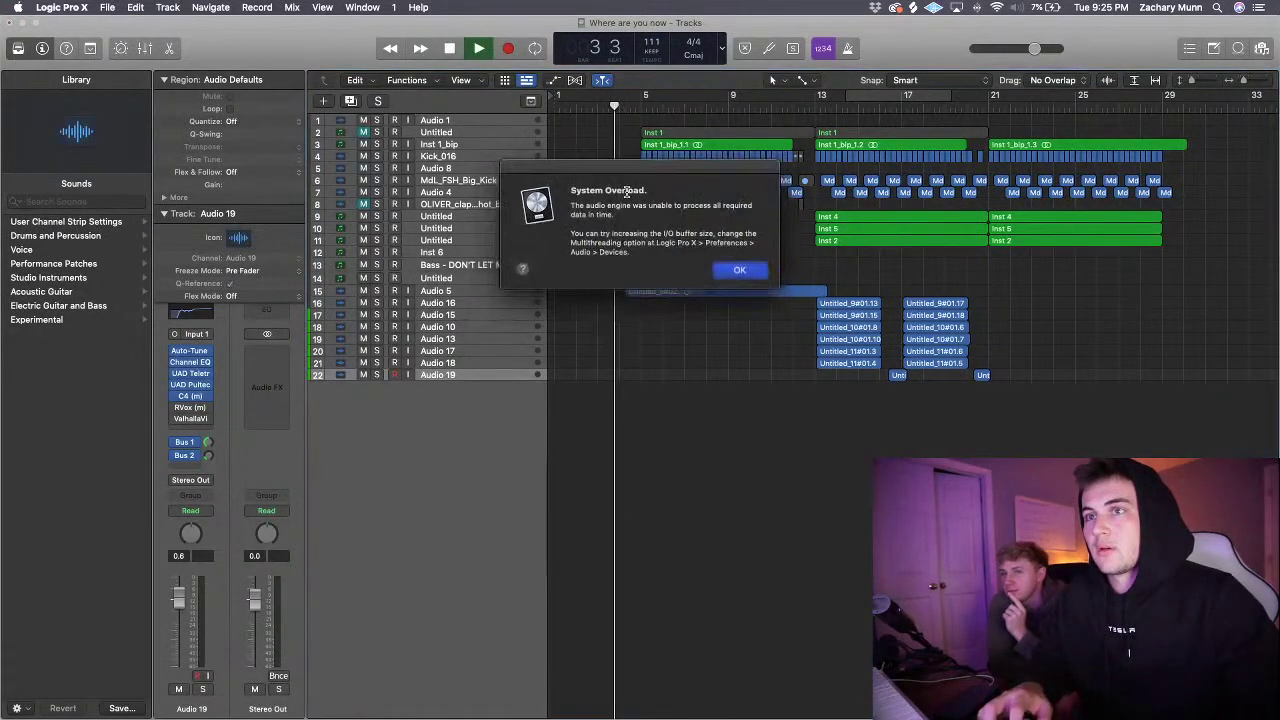
click(728, 270)
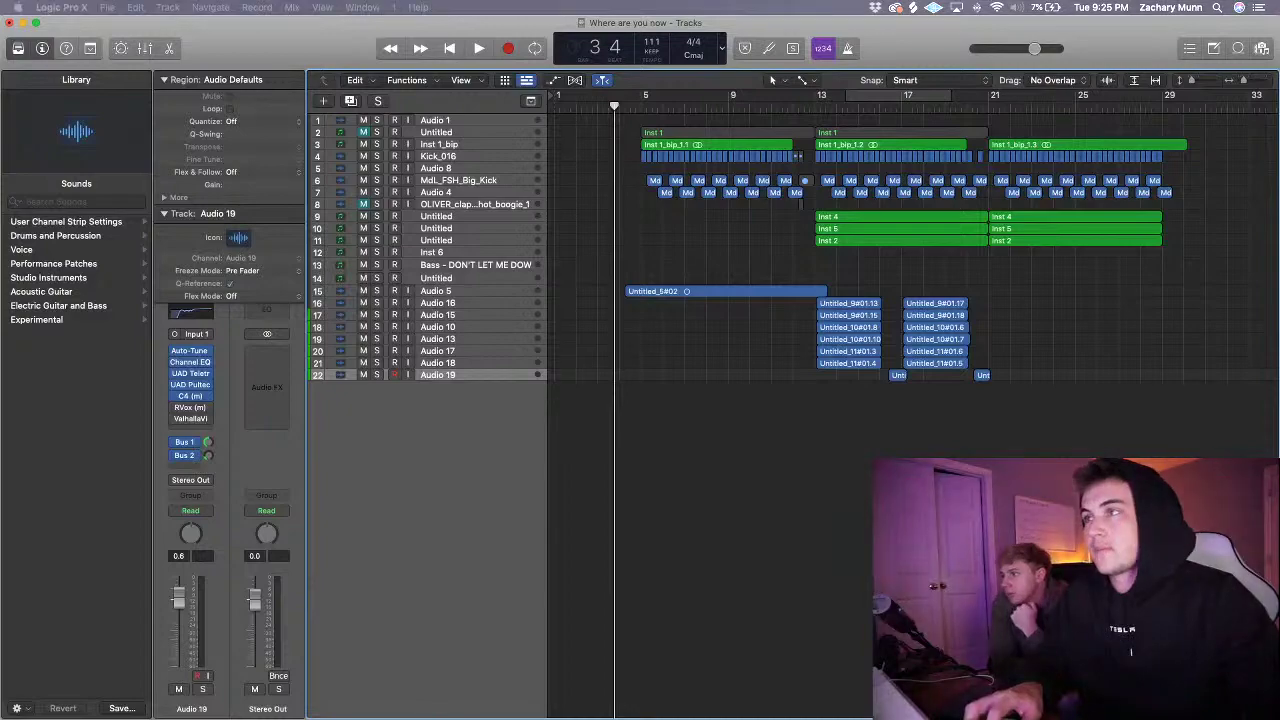
- Retry playback from just before the Audio 5 vocal region, around bar 4, dismissing each System Overload alert
click(607, 110)
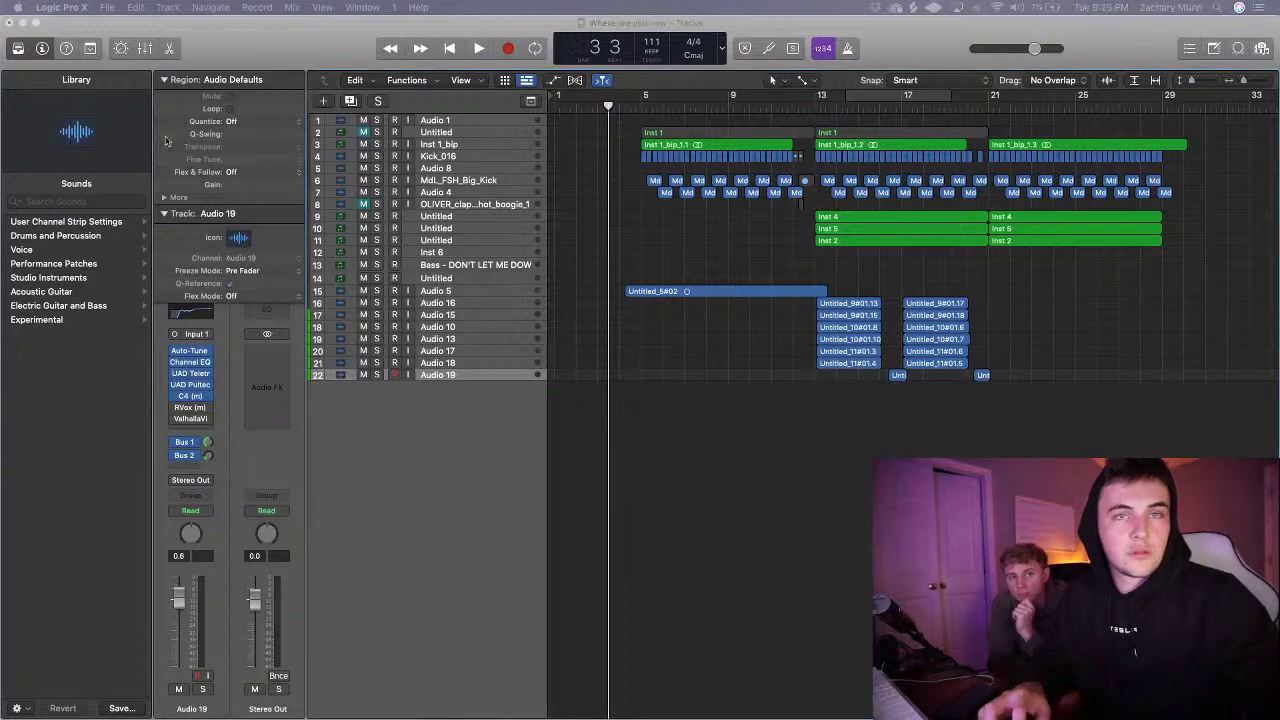
click(620, 108)
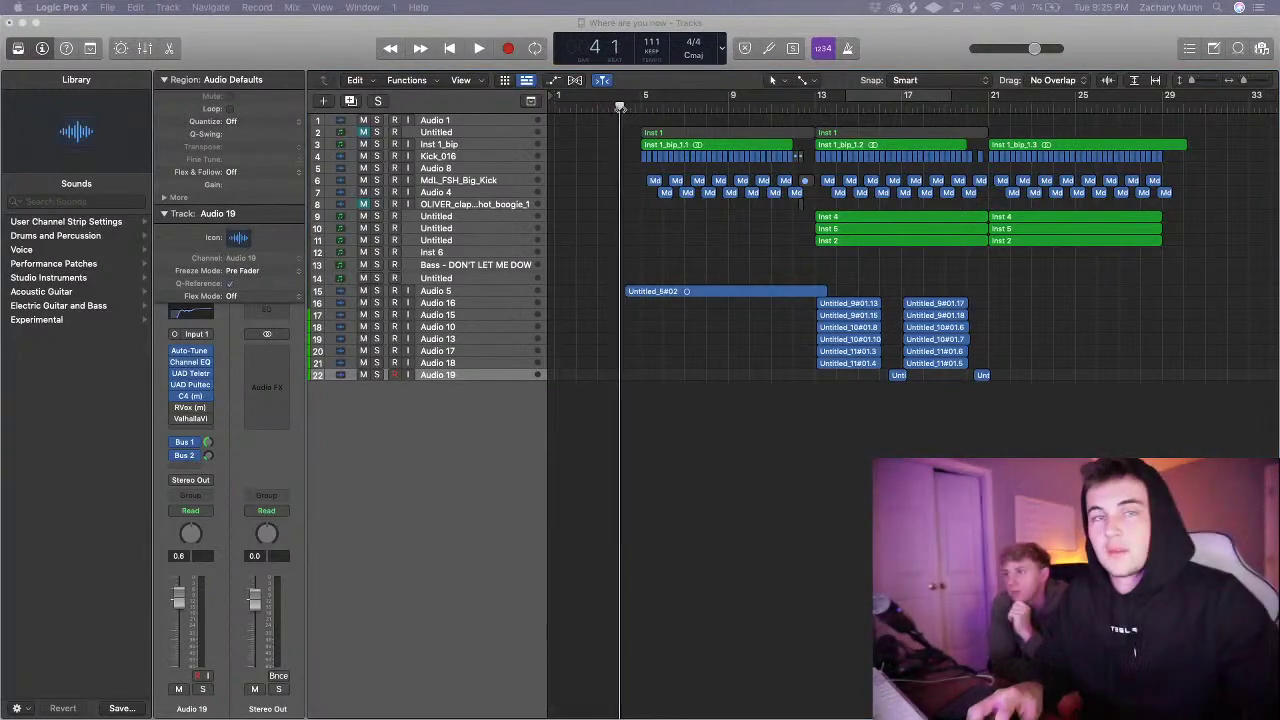
click(620, 108)
key(space)
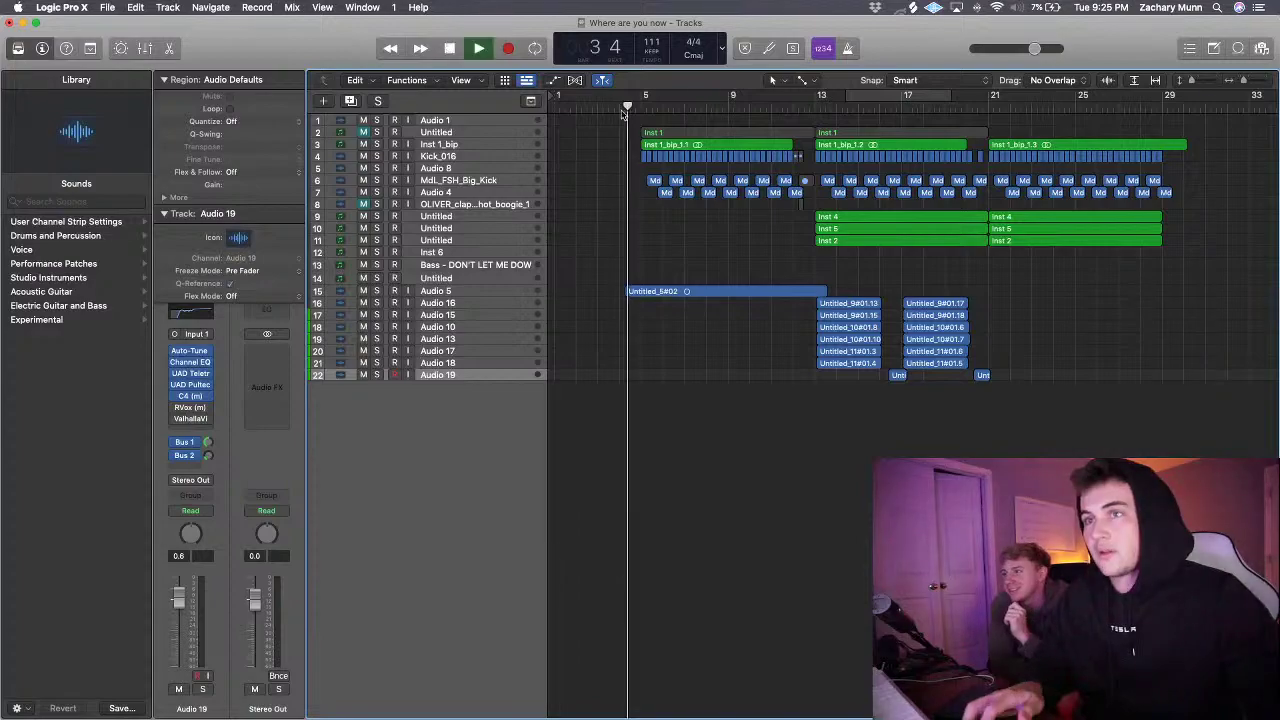
click(739, 272)
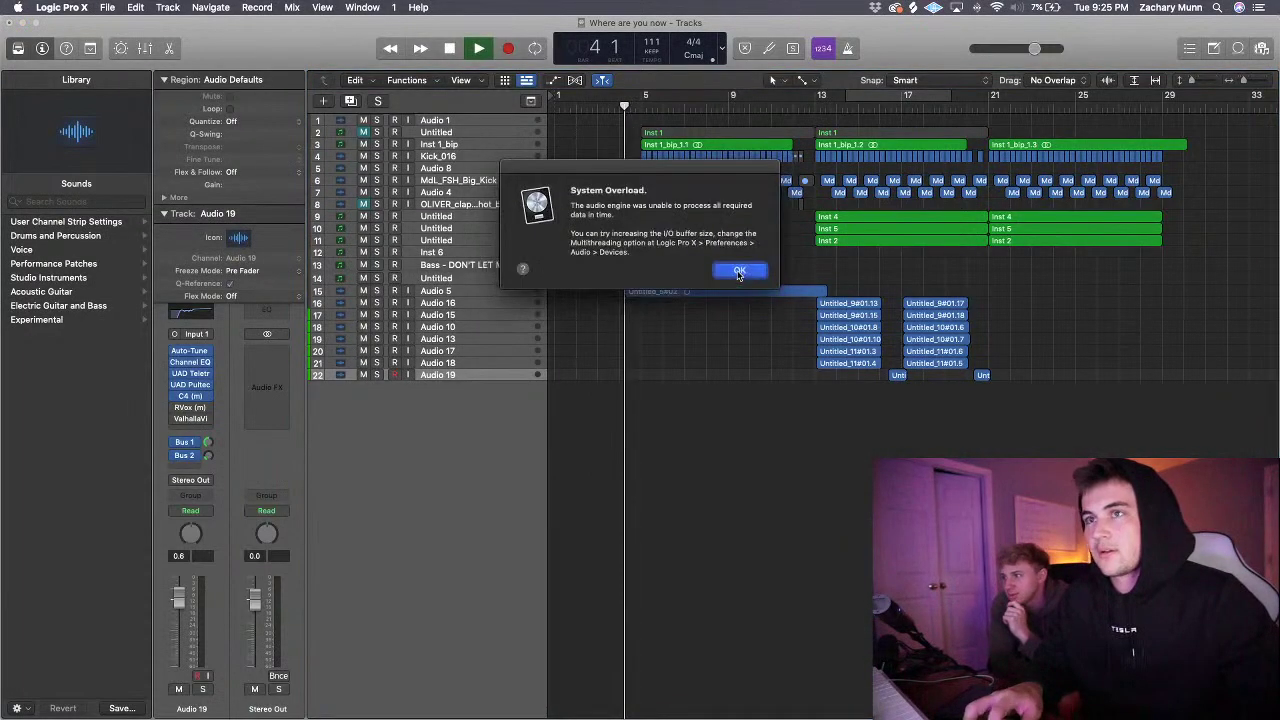
click(739, 272)
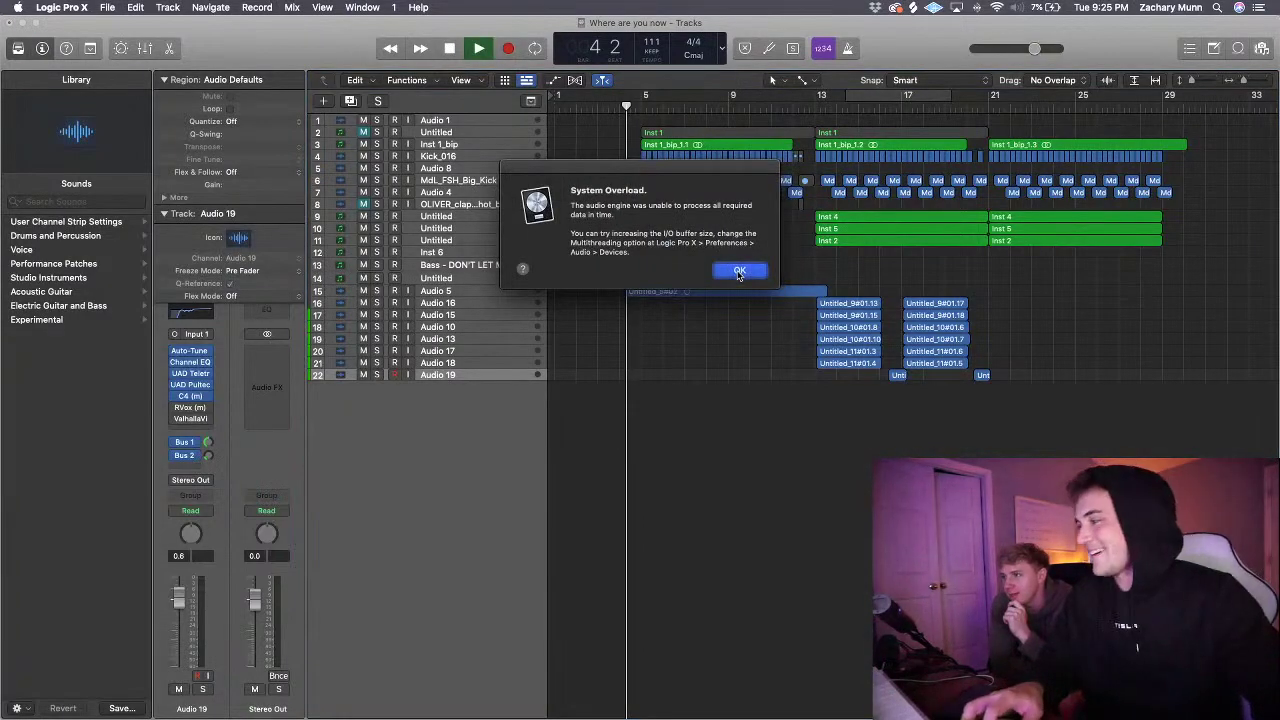
click(739, 272)
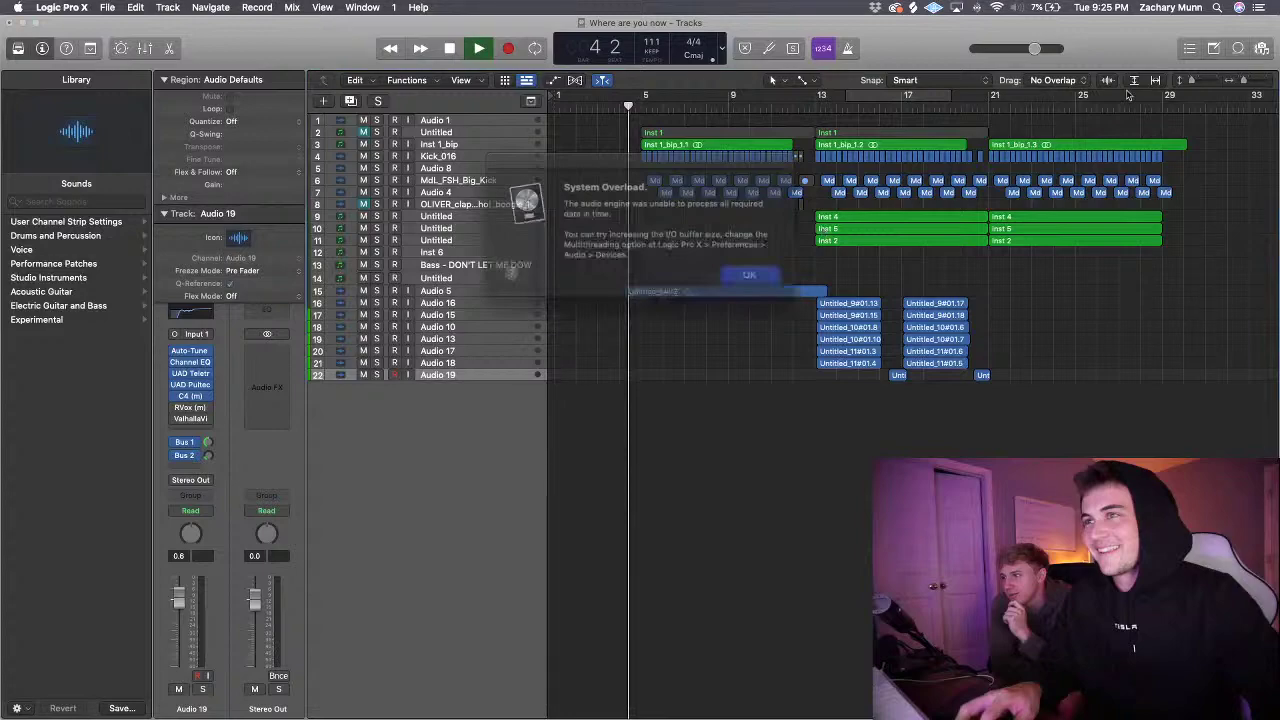
click(739, 272)
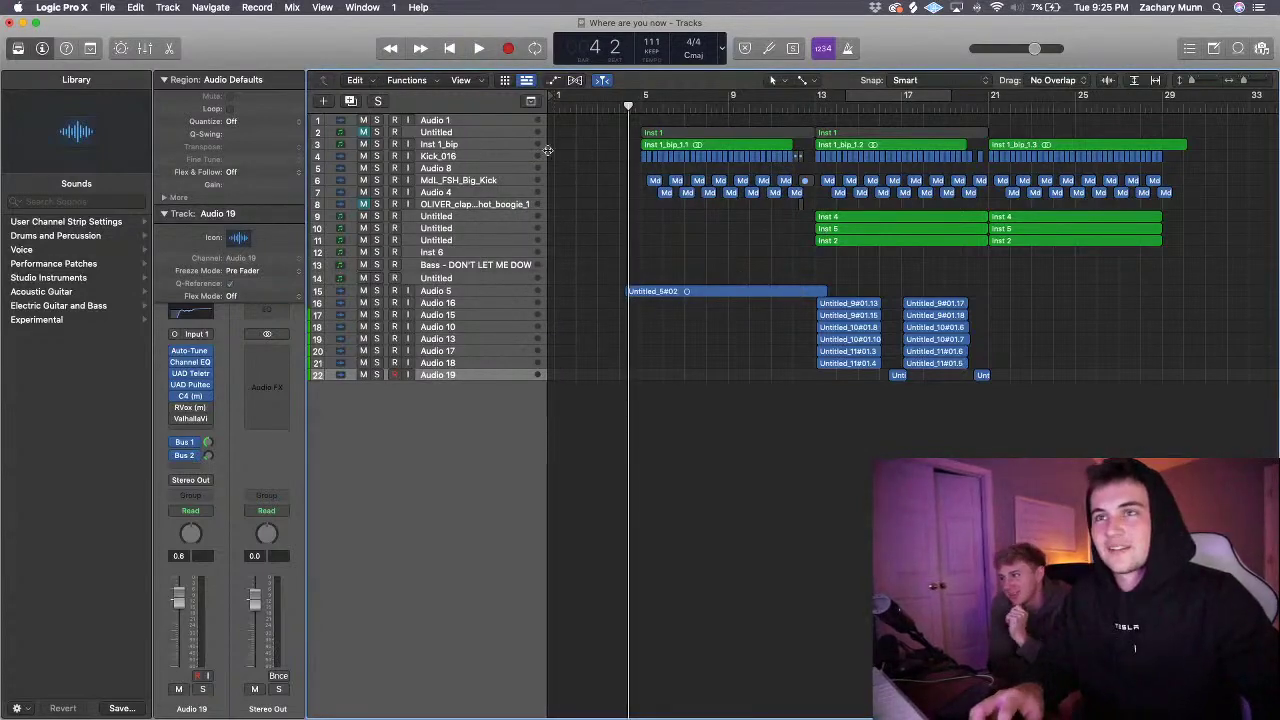
- Widen the track headers, select the empty Audio 1 track and retry playback, dismissing the System Overload alerts
drag(548, 150, 571, 150)
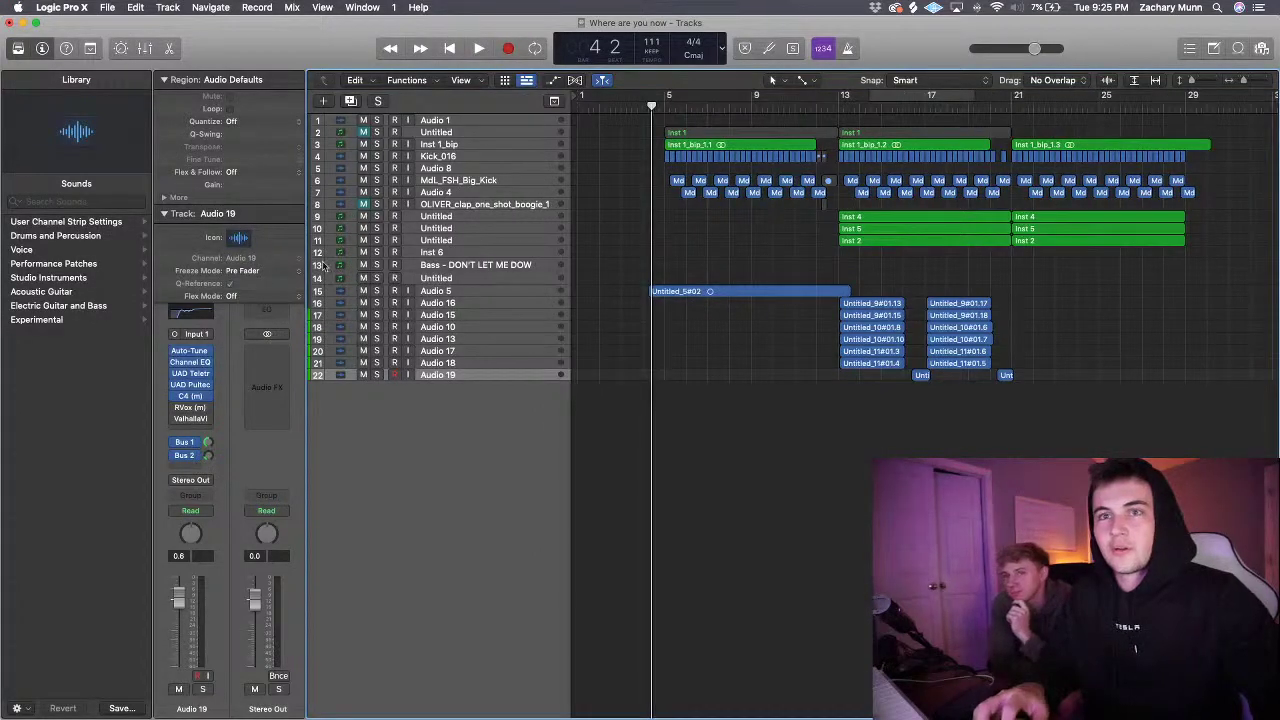
click(477, 122)
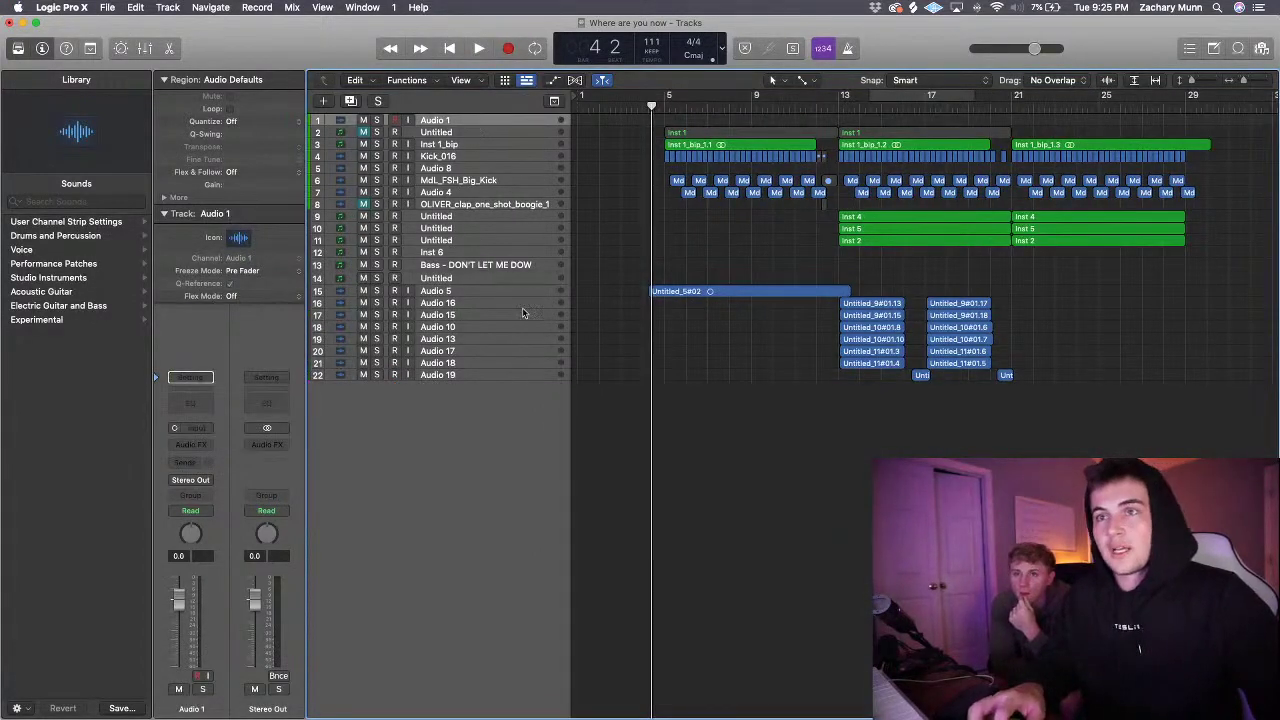
scroll(514, 326, up, 2)
scroll(590, 134, down, 1)
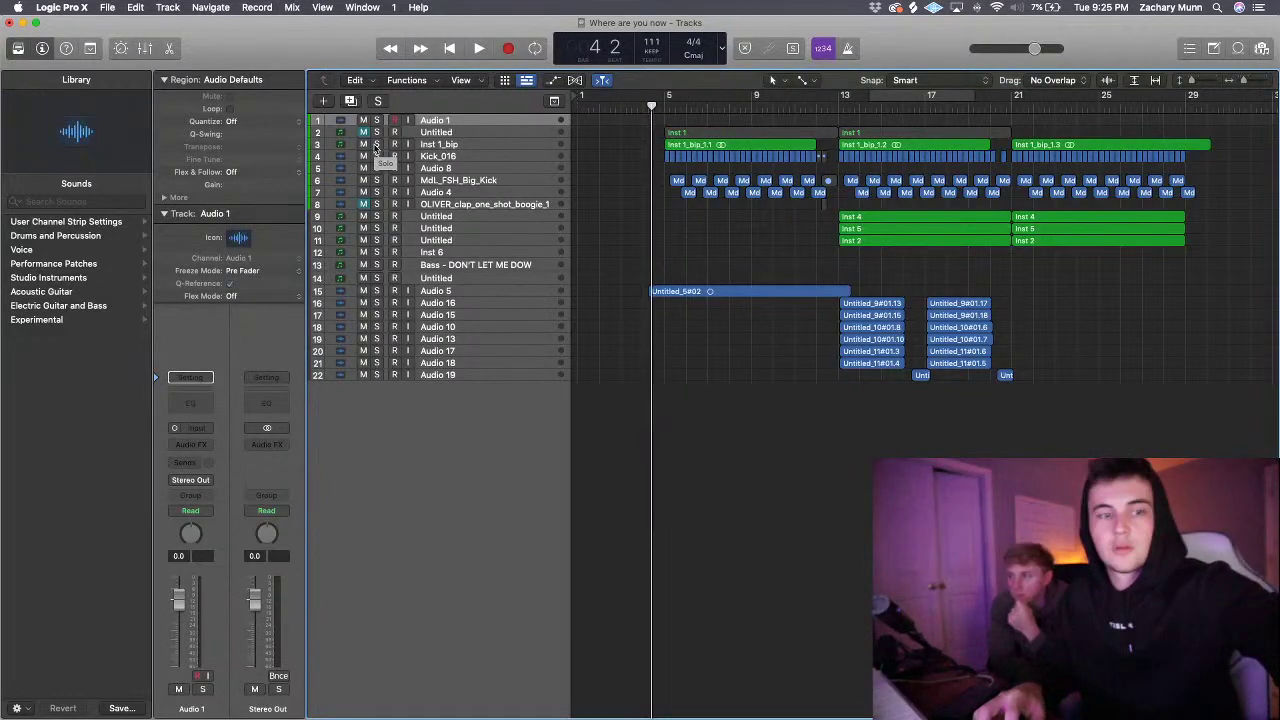
key(space)
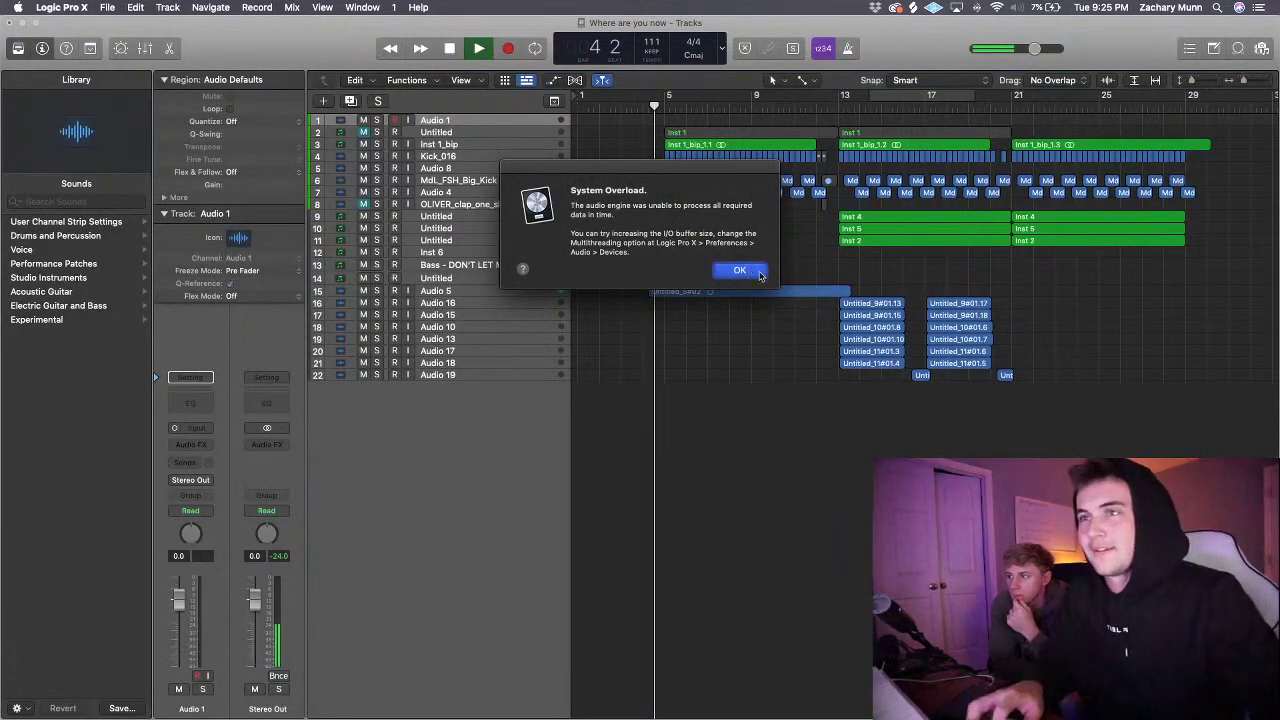
click(745, 270)
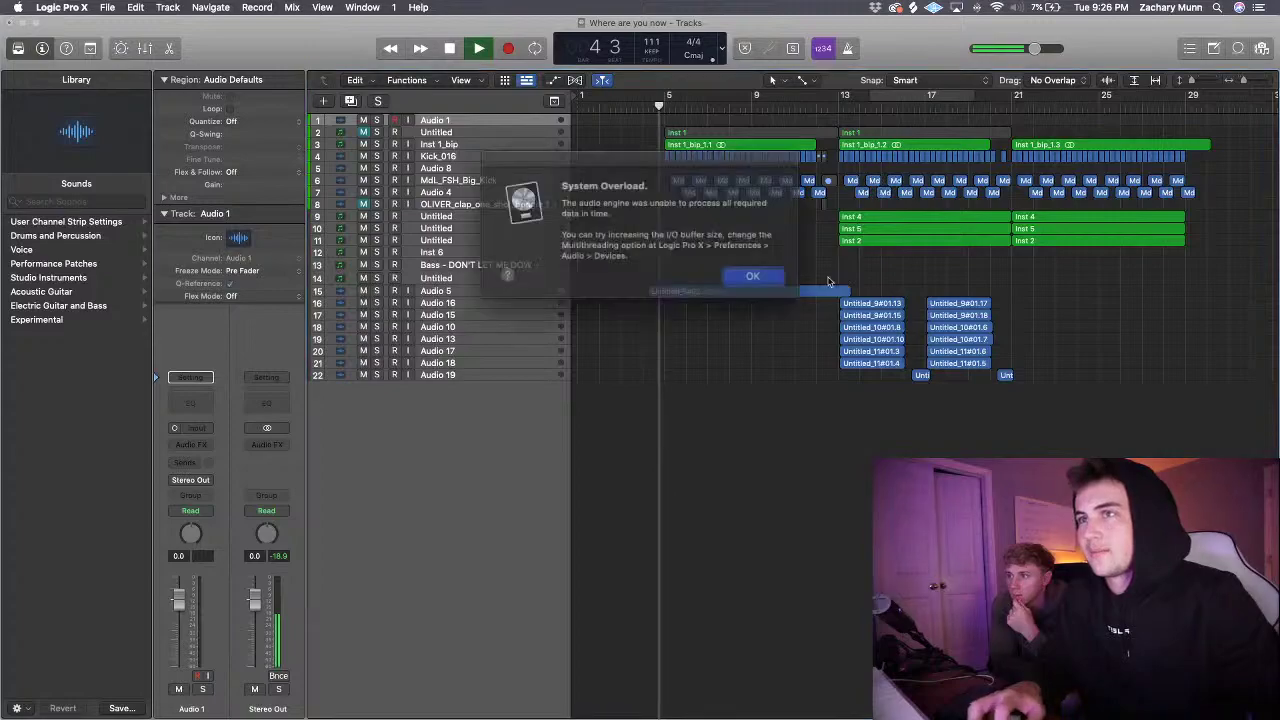
click(752, 276)
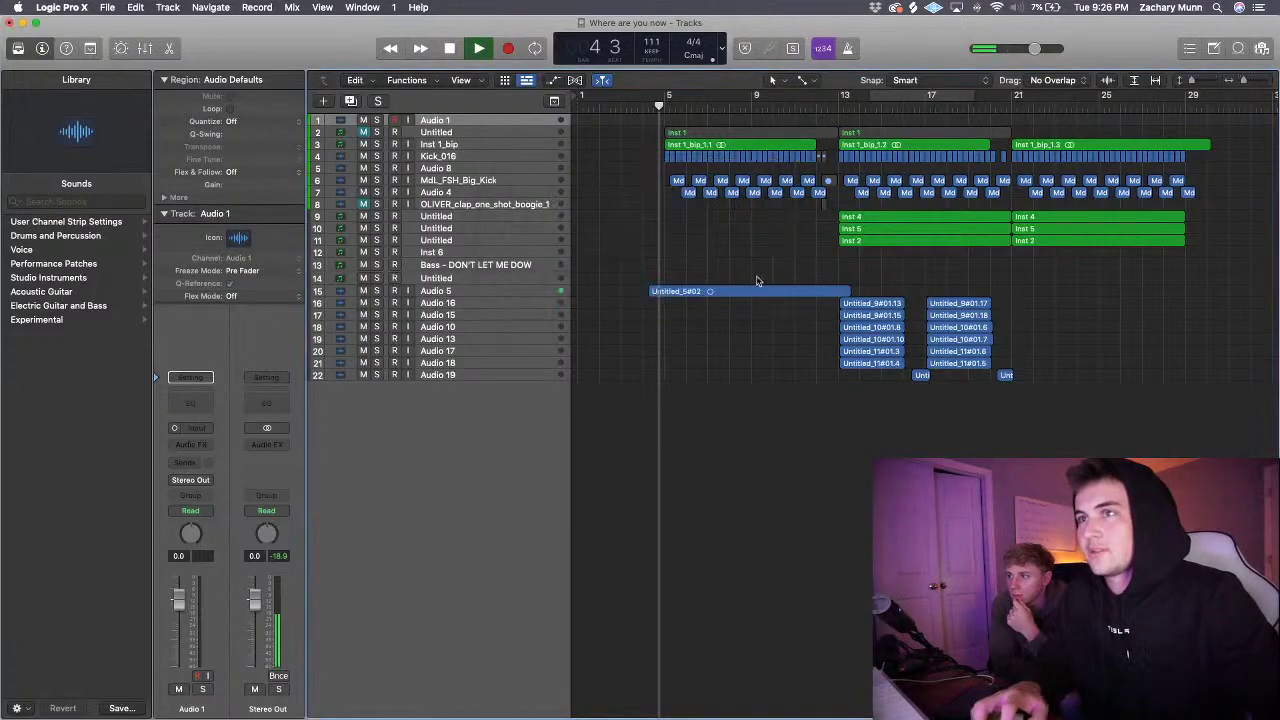
- Enlarge the track rows and retry playback into bar 5, dismissing the System Overload alert
click(1198, 80)
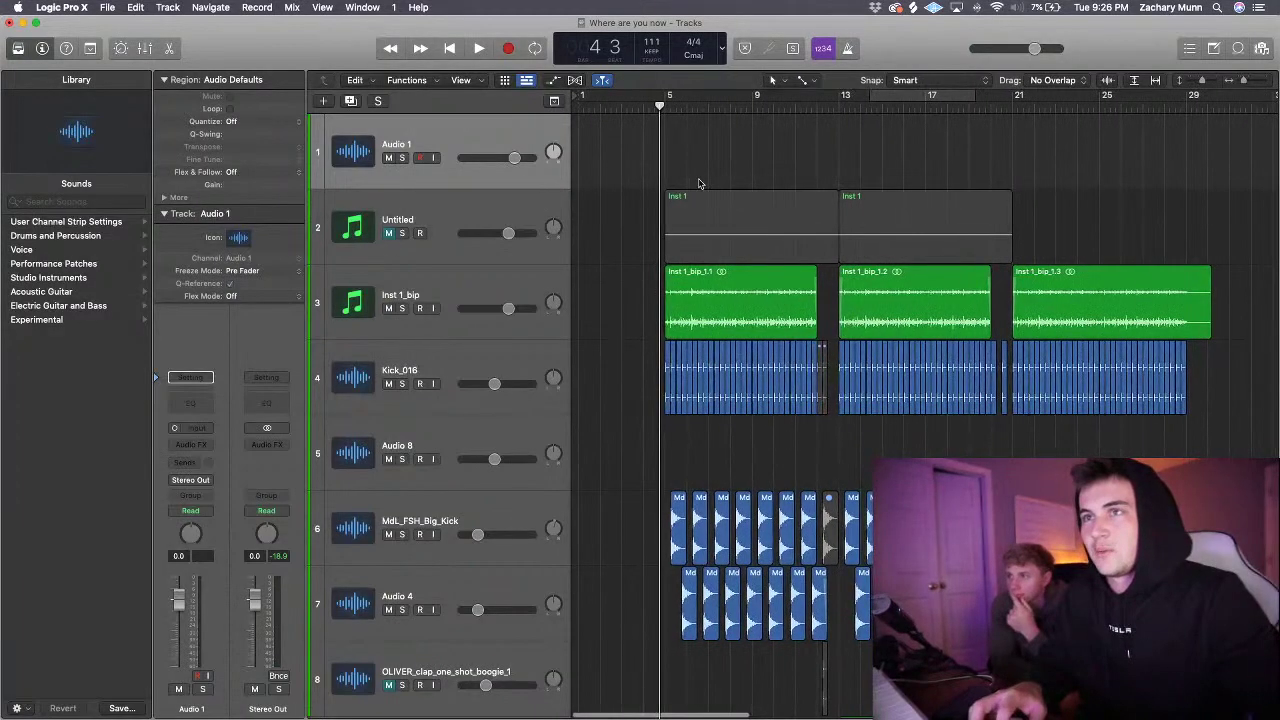
scroll(699, 183, up, 5)
key(super+Right)
key(space)
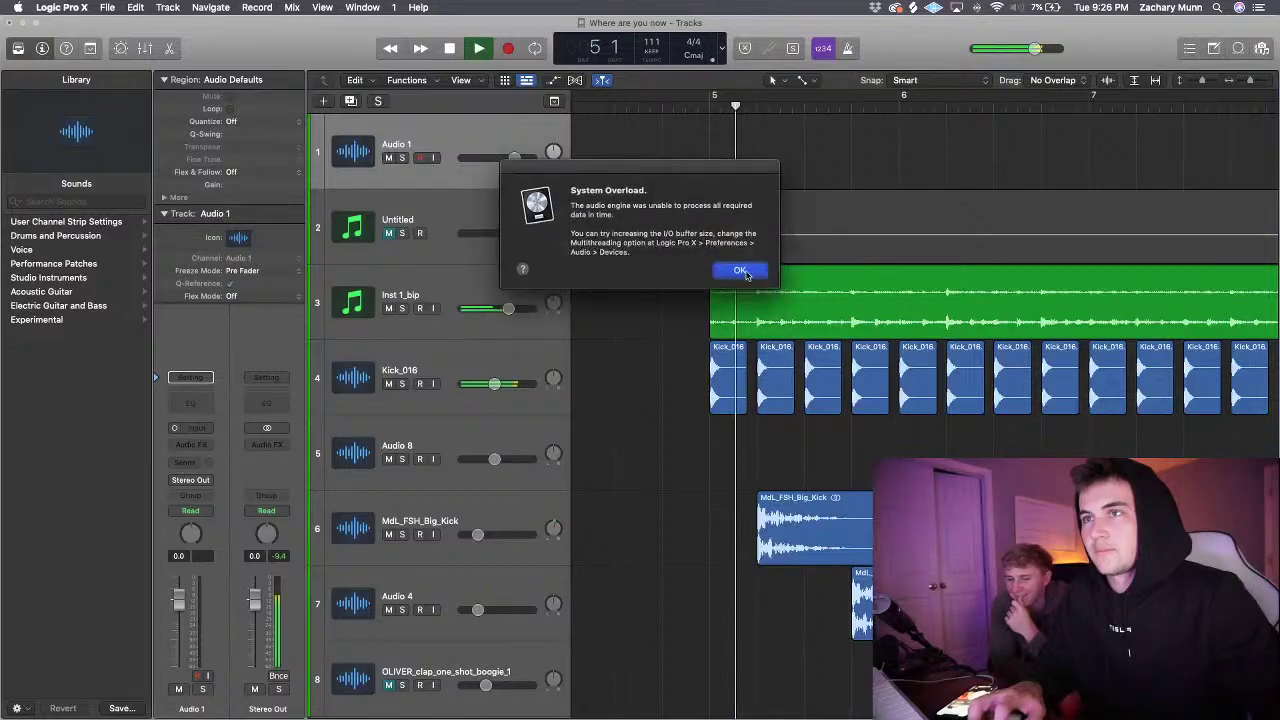
key(Return)
- Shrink the track rows to their compact height and retry playback from before bar 5, dismissing the System Overload alert
drag(1203, 81, 1184, 91)
key(super+Up)
click(660, 105)
key(space)
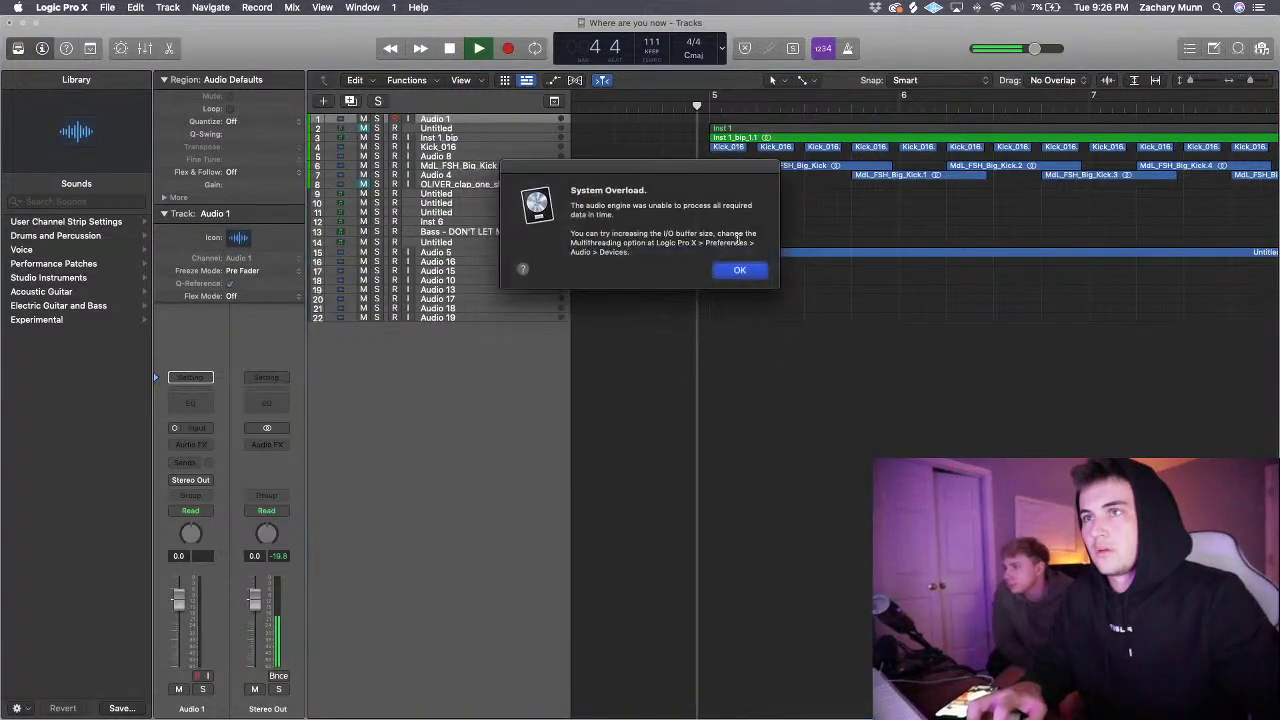
click(739, 272)
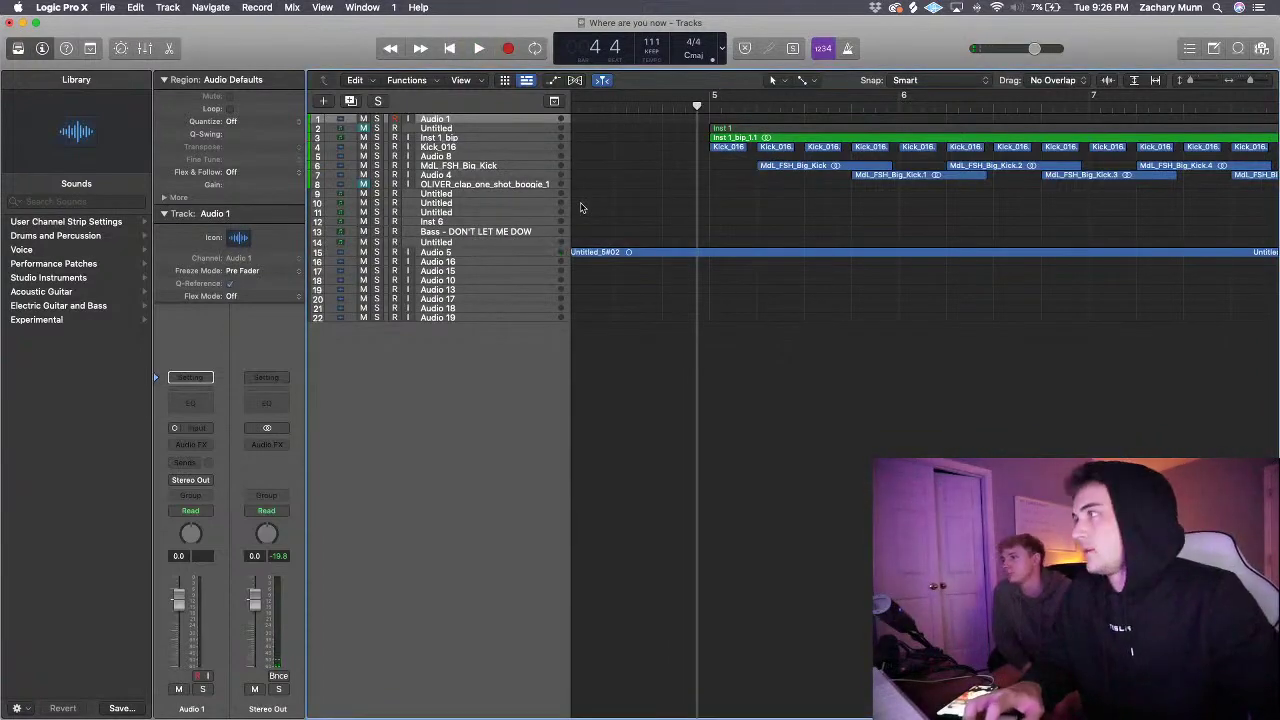
- Move the playhead back within bar 4 and test playback into bar 5, dismissing the System Overload alert
click(78, 8)
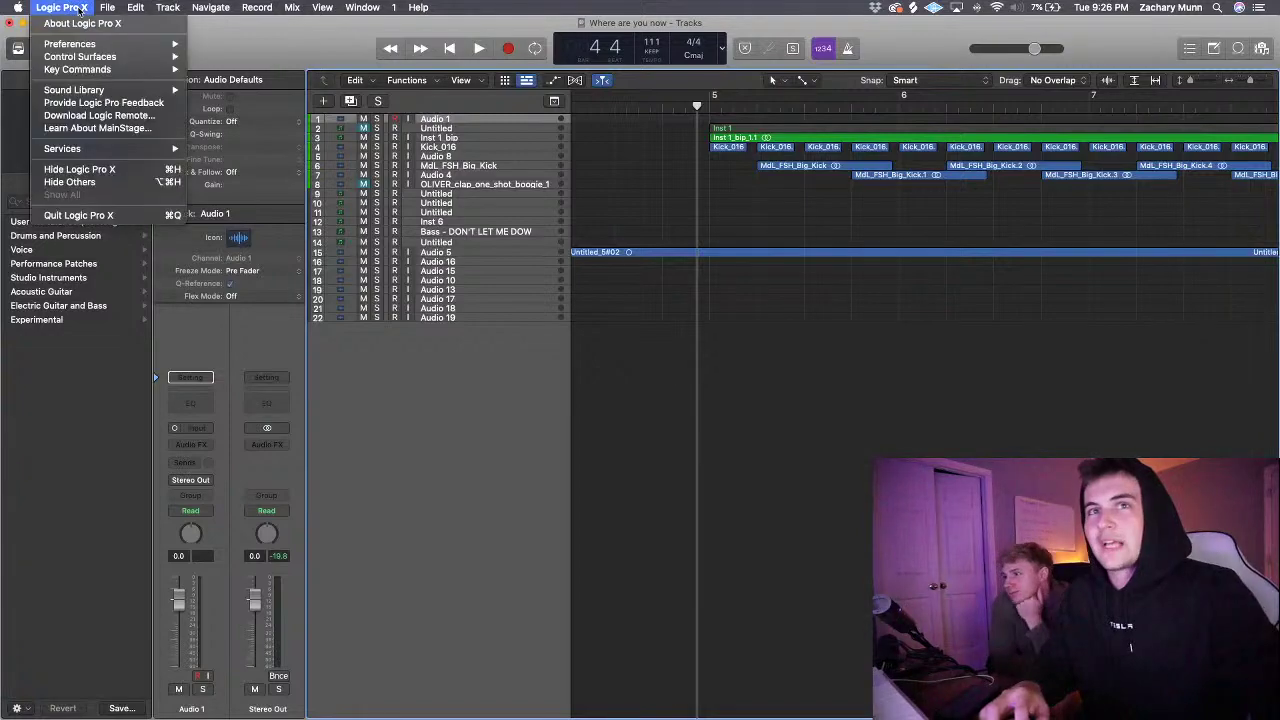
click(745, 266)
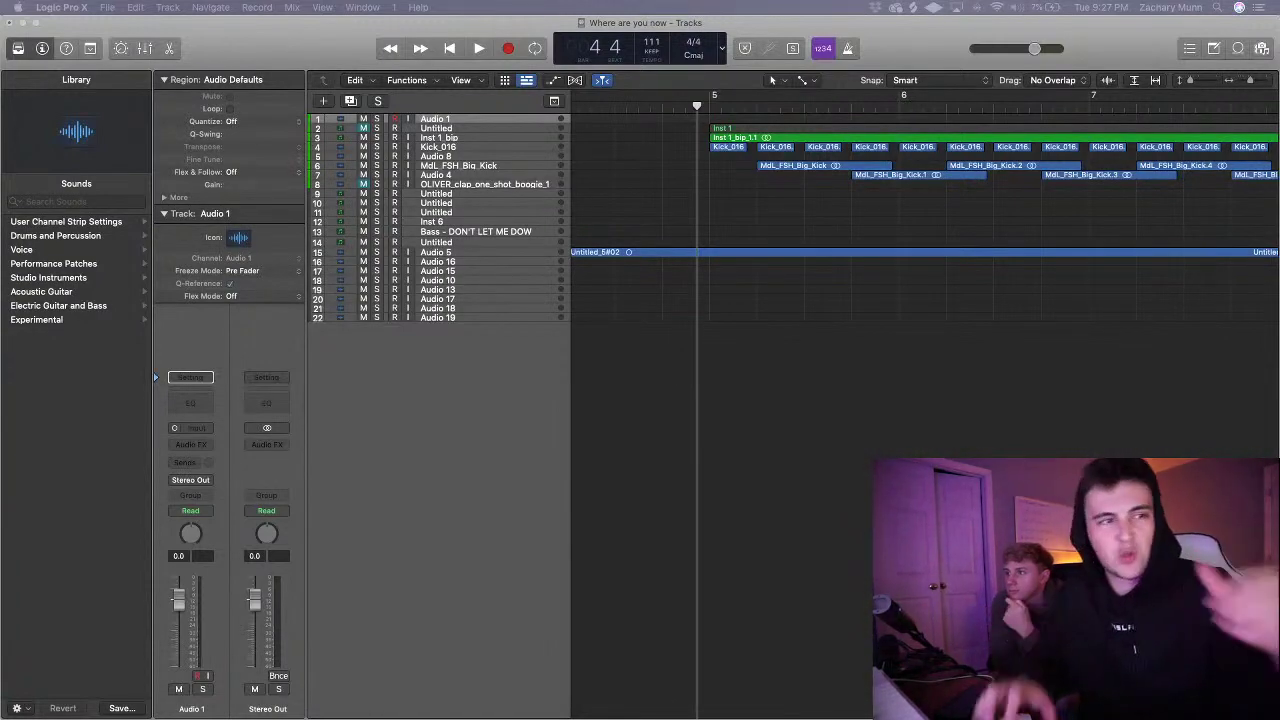
drag(706, 114, 698, 112)
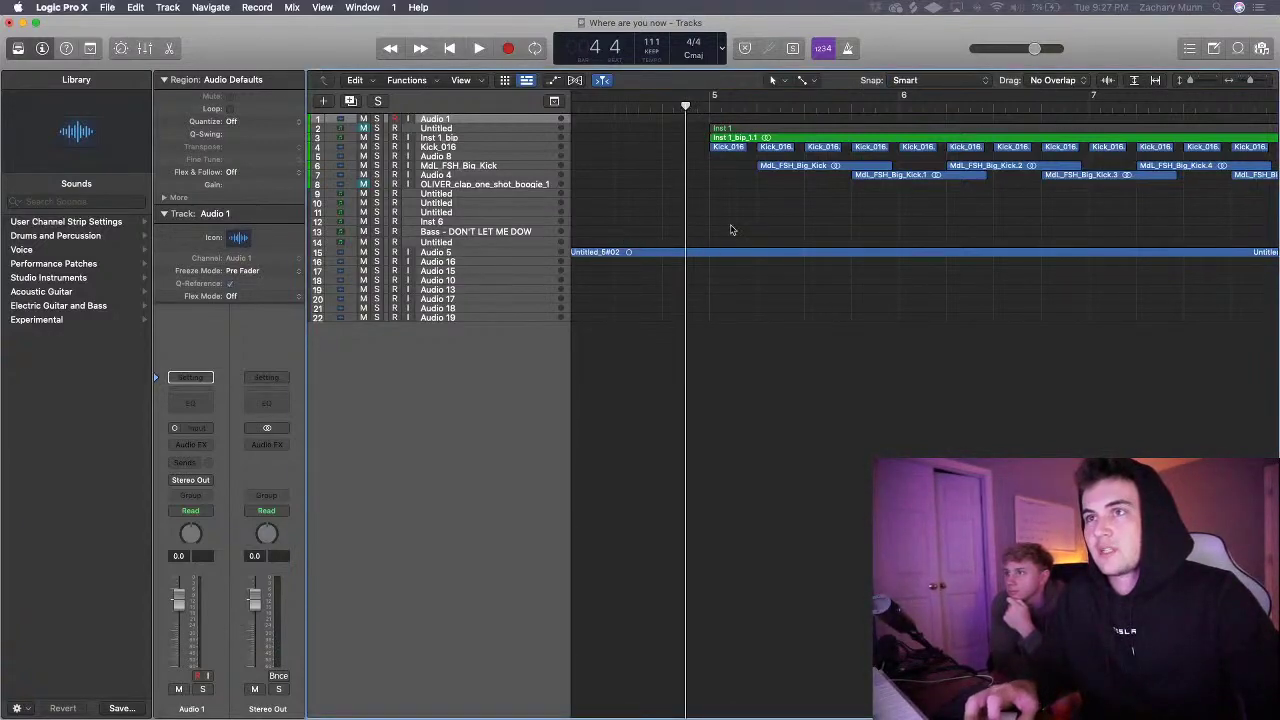
key(space)
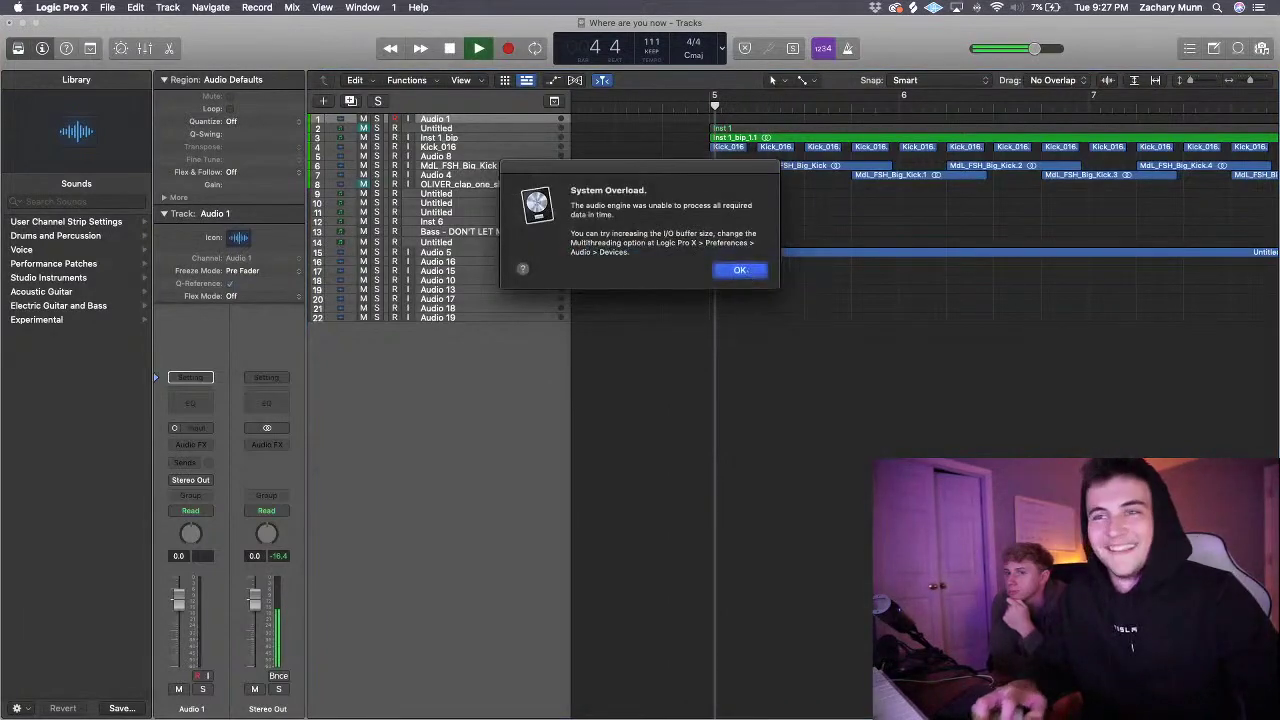
click(741, 271)
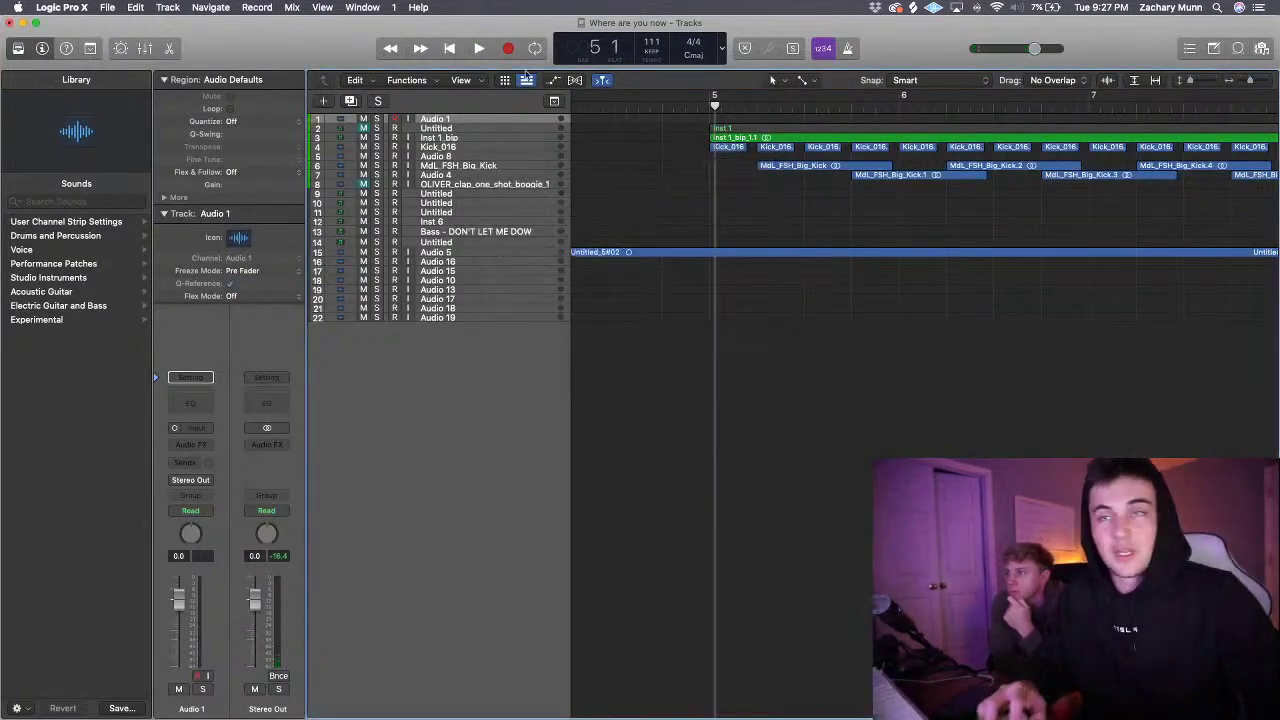
- Move the playhead to the start of the project and retry playback from bar 1, dismissing each System Overload alert
scroll(704, 197, down, 5)
key(super+Left)
key(super+Left)
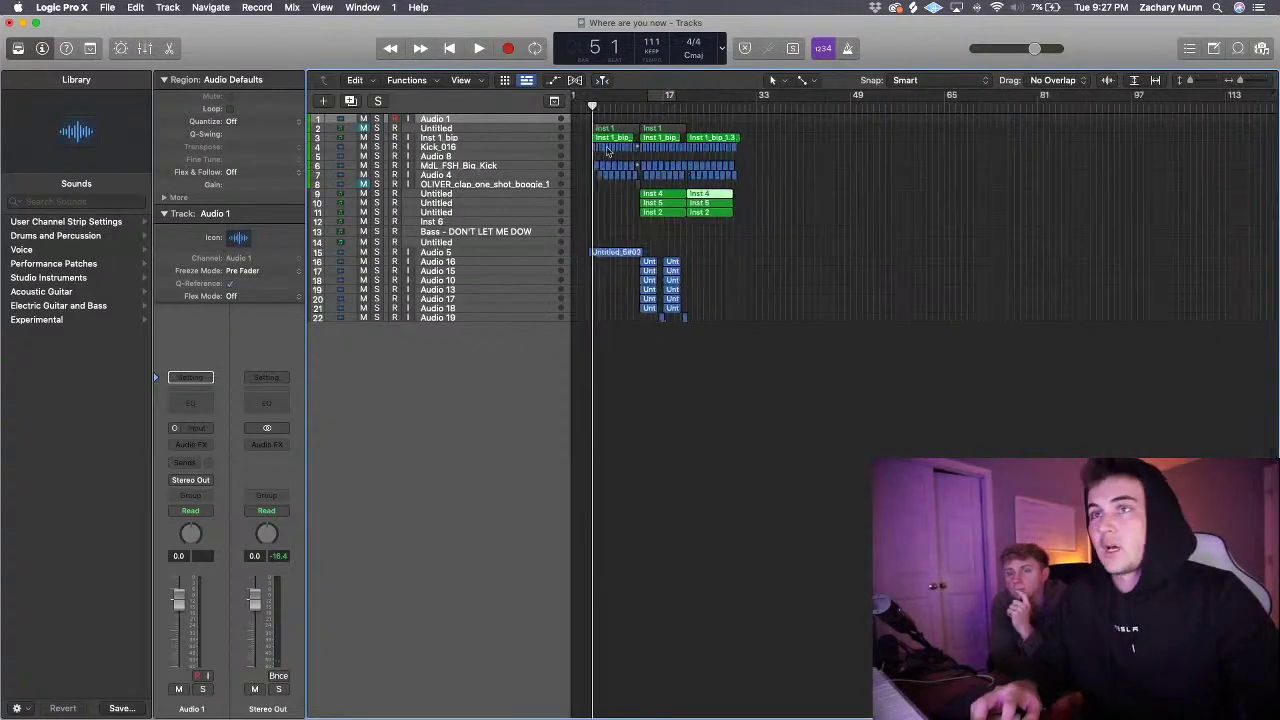
key(super+Right)
key(super+Right)
key(super+Right)
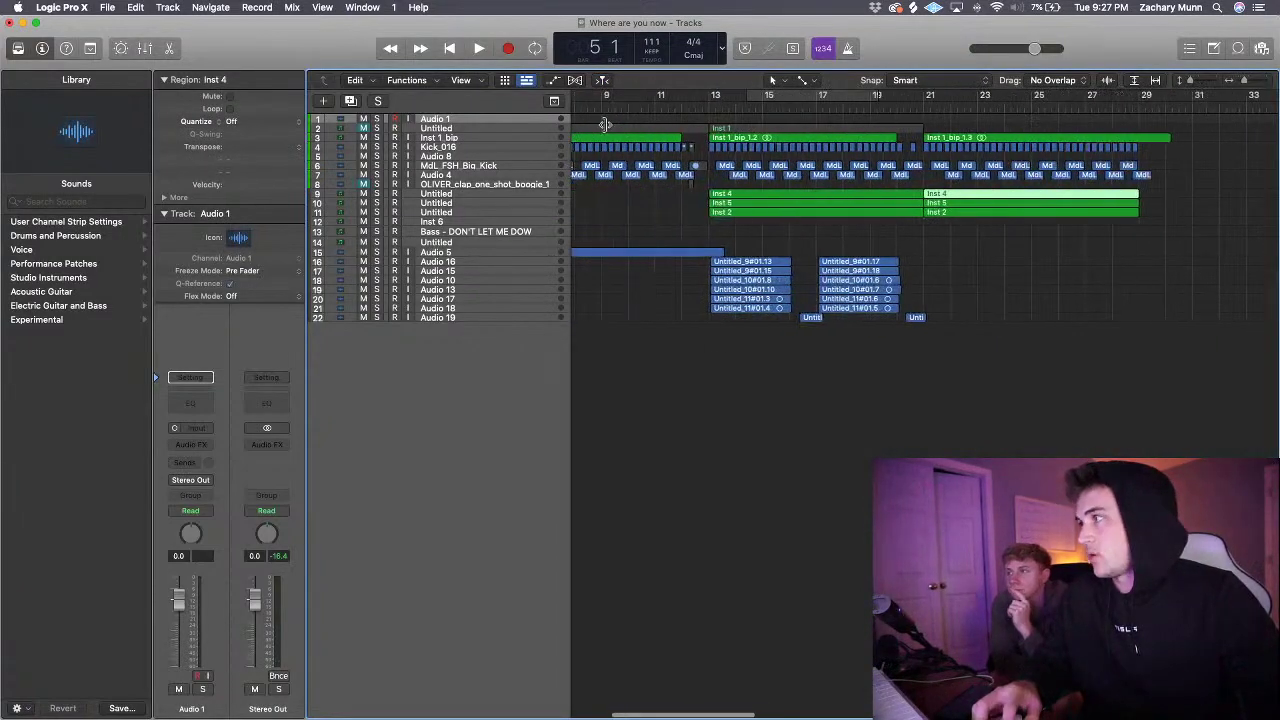
click(604, 106)
drag(609, 112, 562, 114)
key(space)
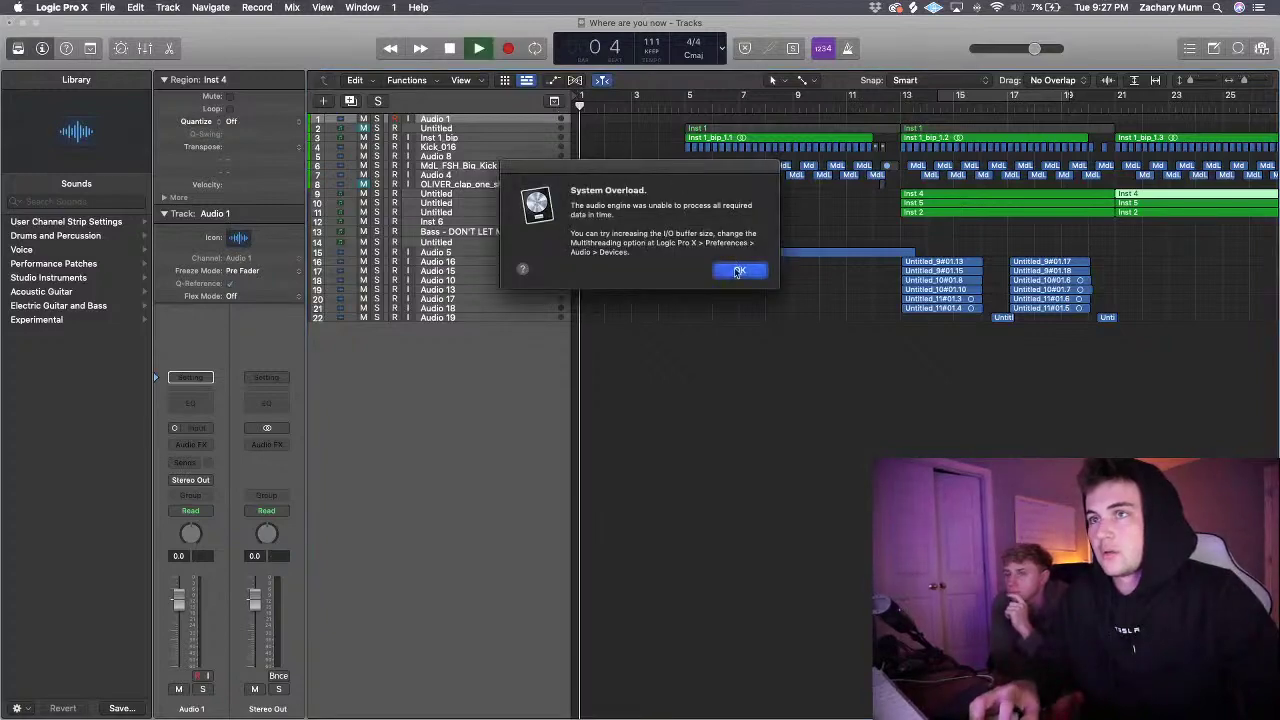
click(737, 269)
key(space)
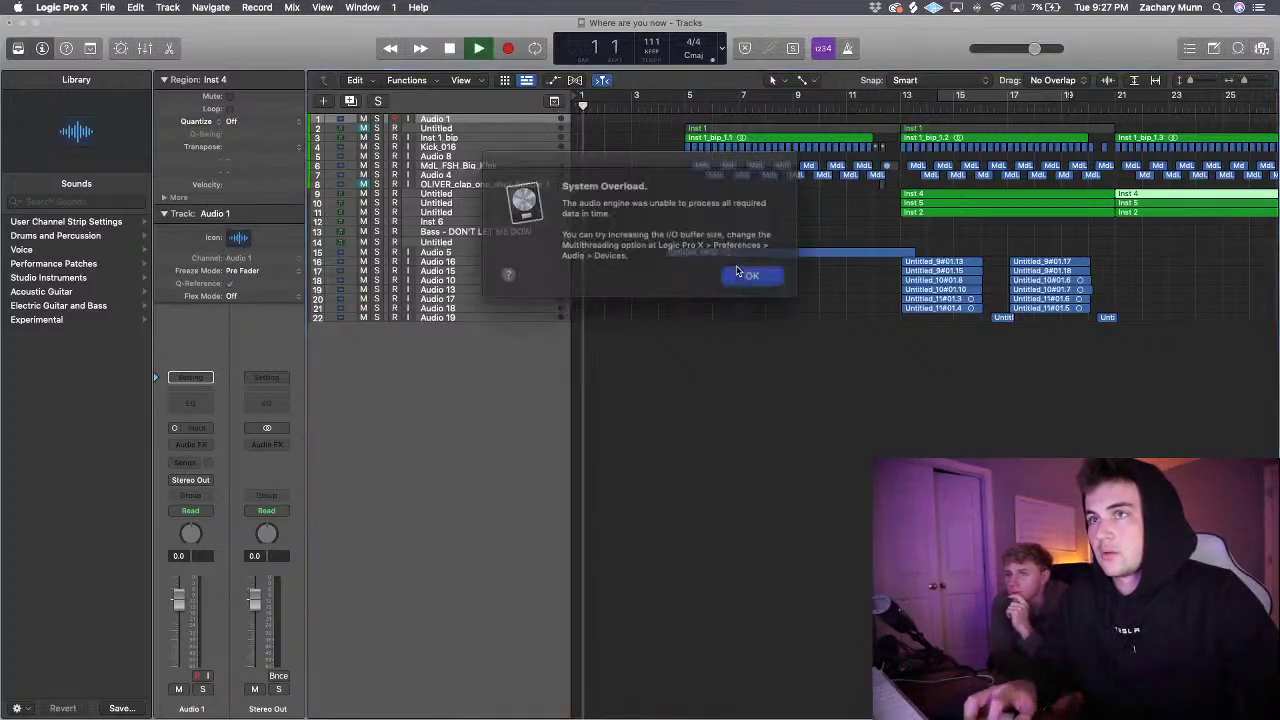
click(739, 270)
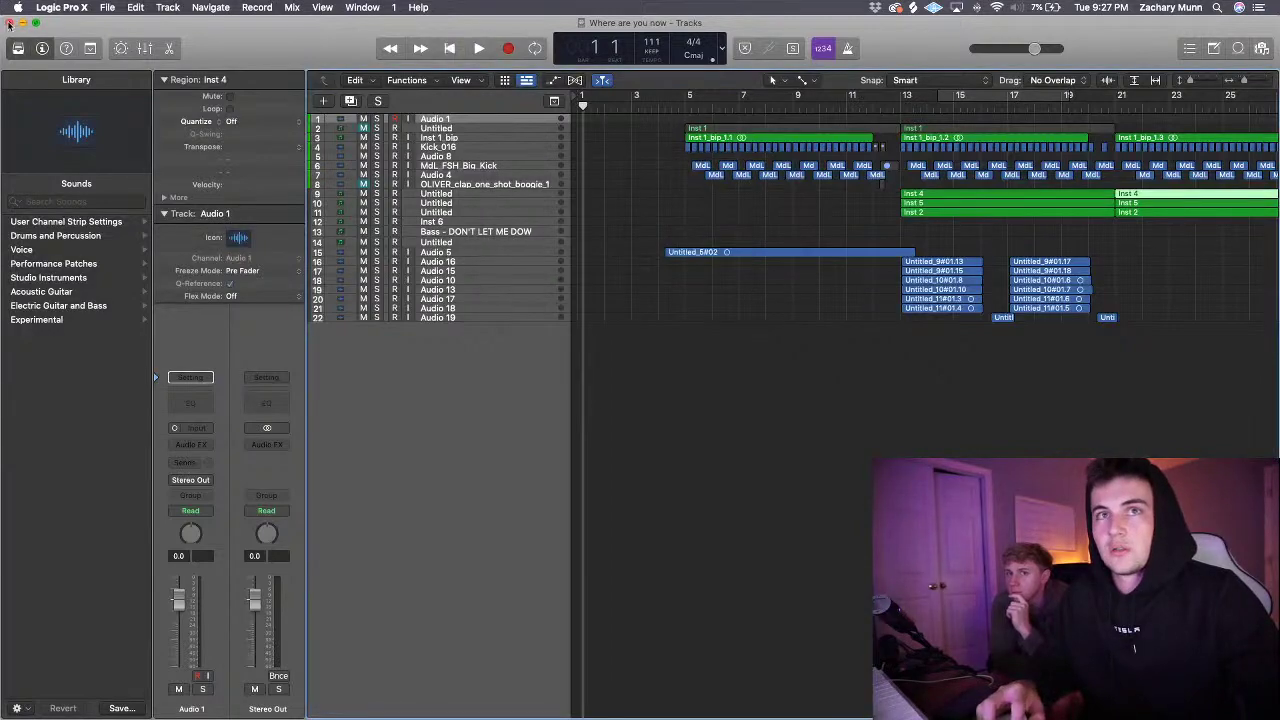
- Quit the application and save the changes to the "Where are you now.logicx" project
key(super+q)
click(766, 249)
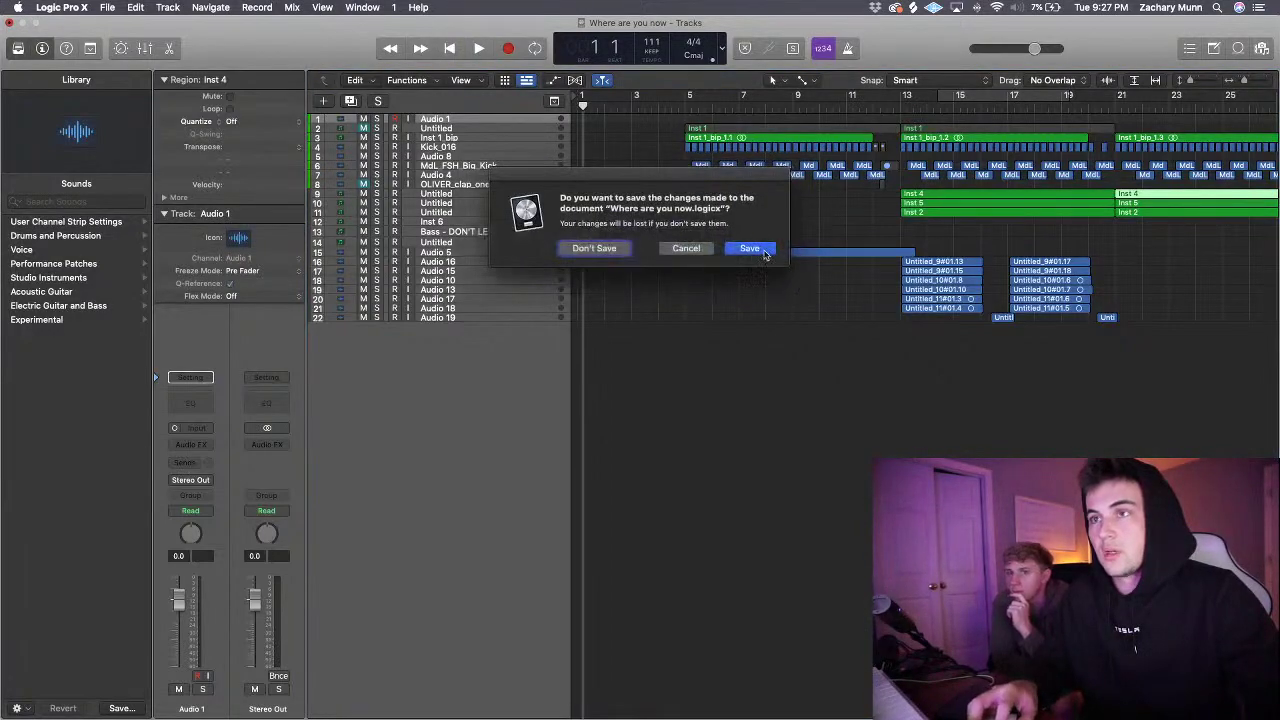